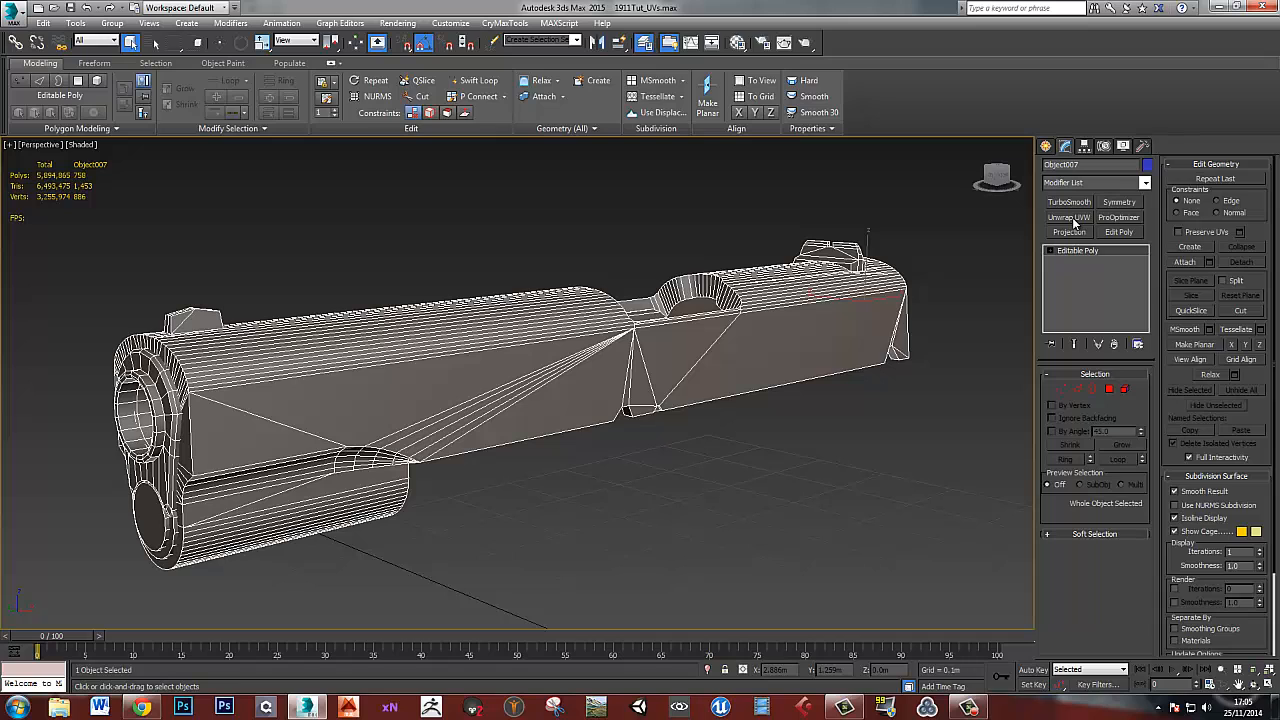
- Add an Unwrap UVW modifier to the pistol slide, then deselect it and view the model from its underside
click(1069, 217)
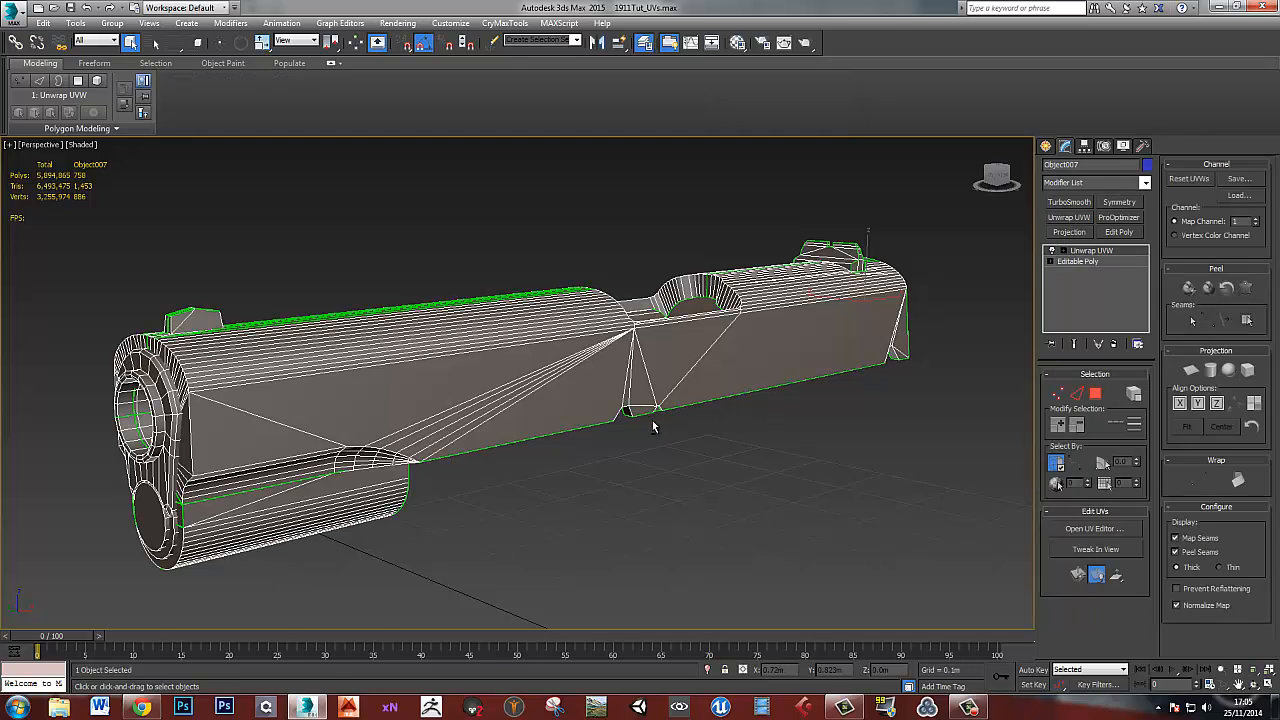
alt+middle_drag(654, 423, 623, 402)
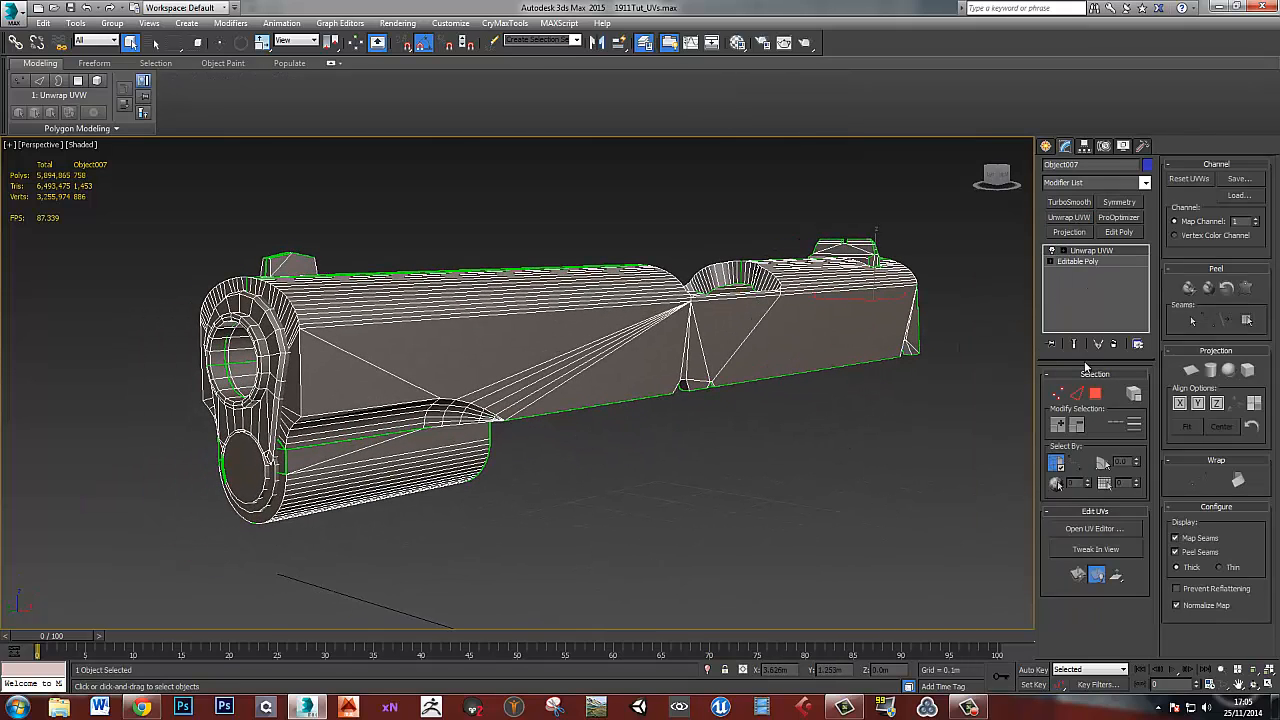
click(849, 461)
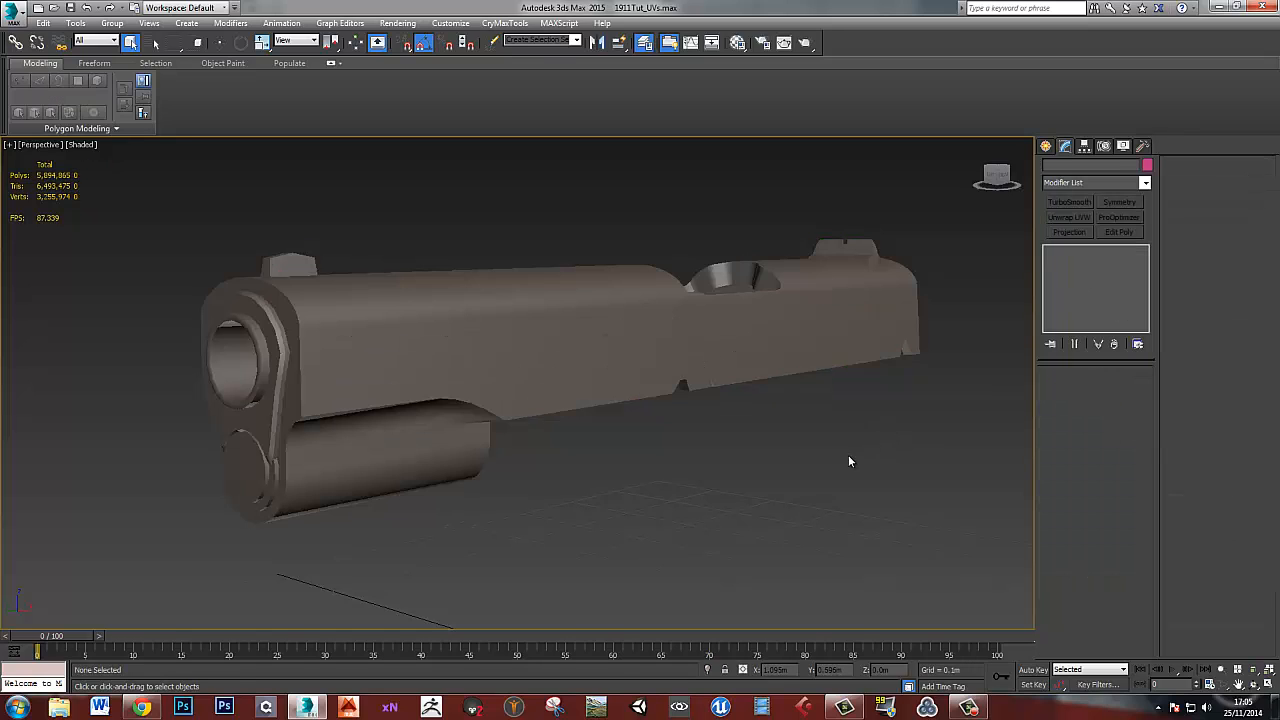
alt+middle_drag(743, 440, 722, 438)
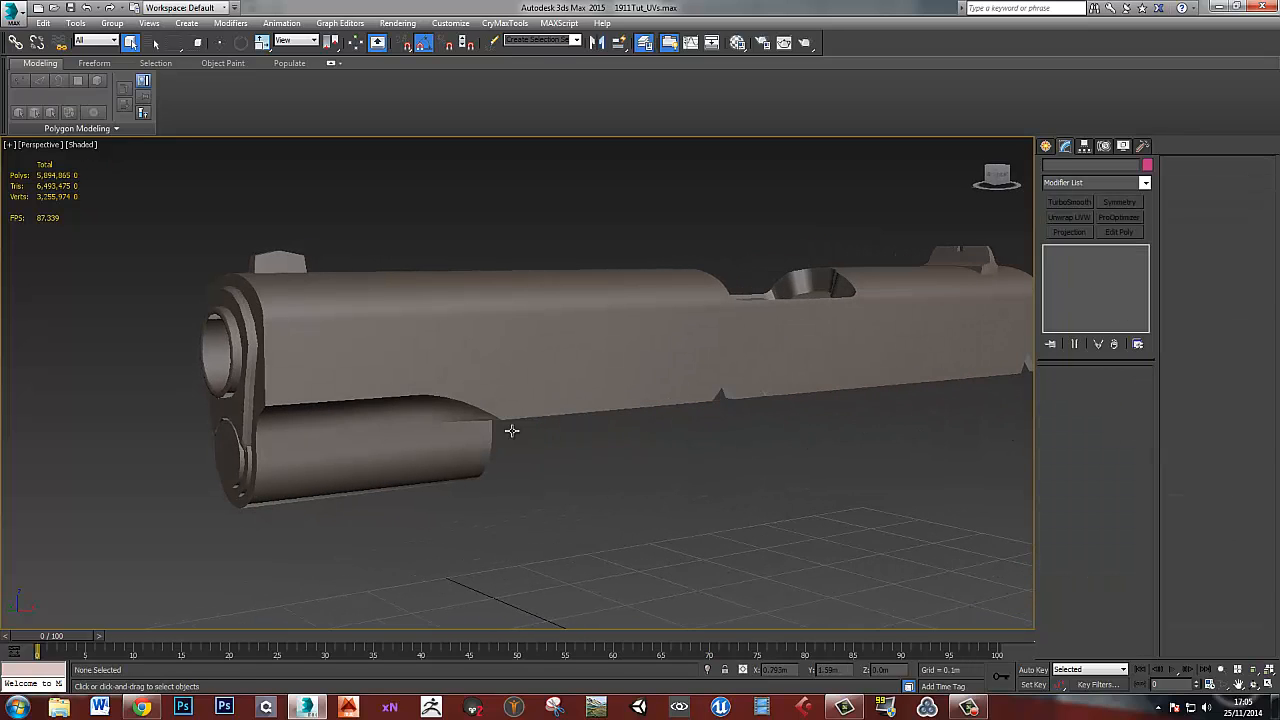
middle_drag(407, 433, 428, 435)
alt+middle_drag(520, 440, 581, 414)
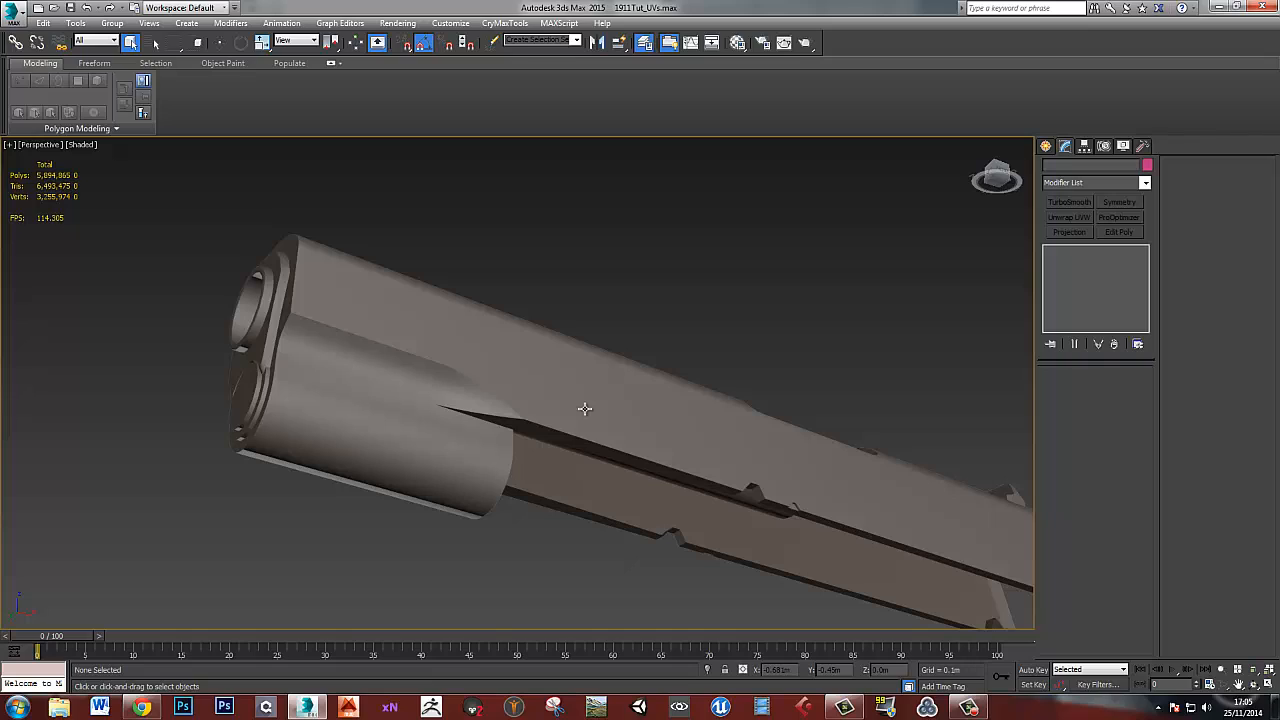
- Reselect the slide and enter Edge level on its base Editable Poly, accepting the topology warning
click(503, 416)
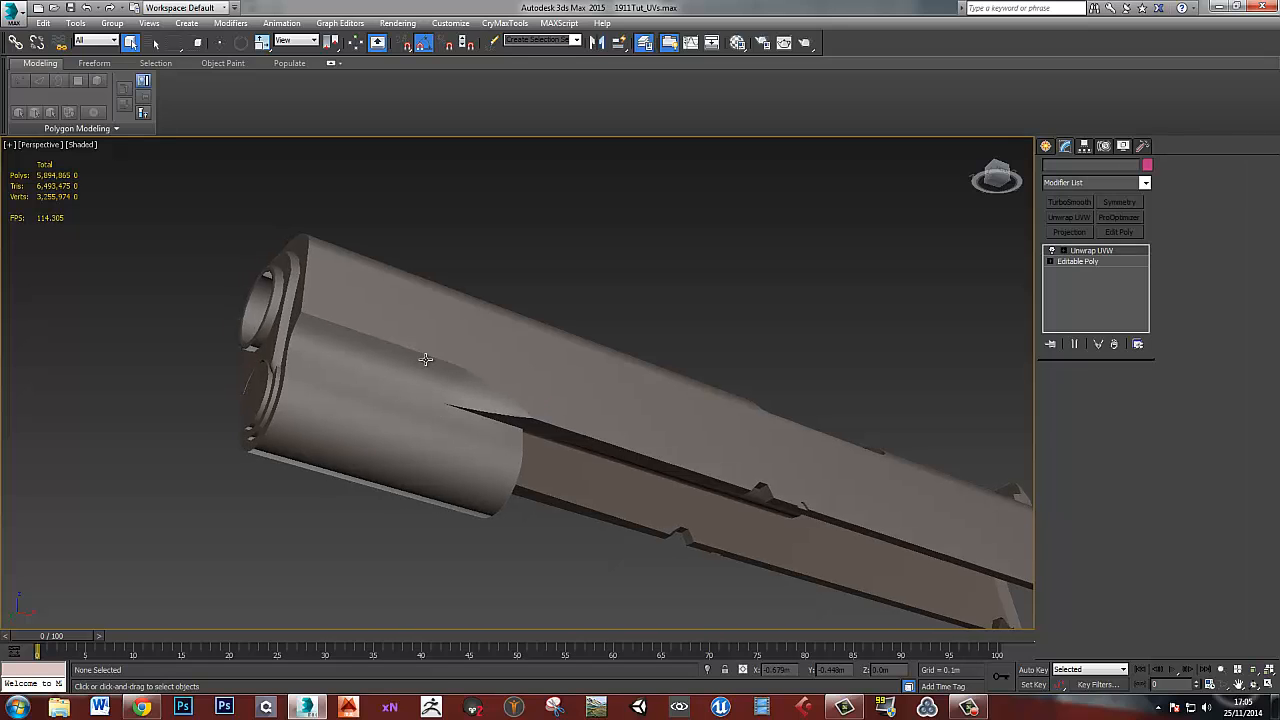
click(1103, 265)
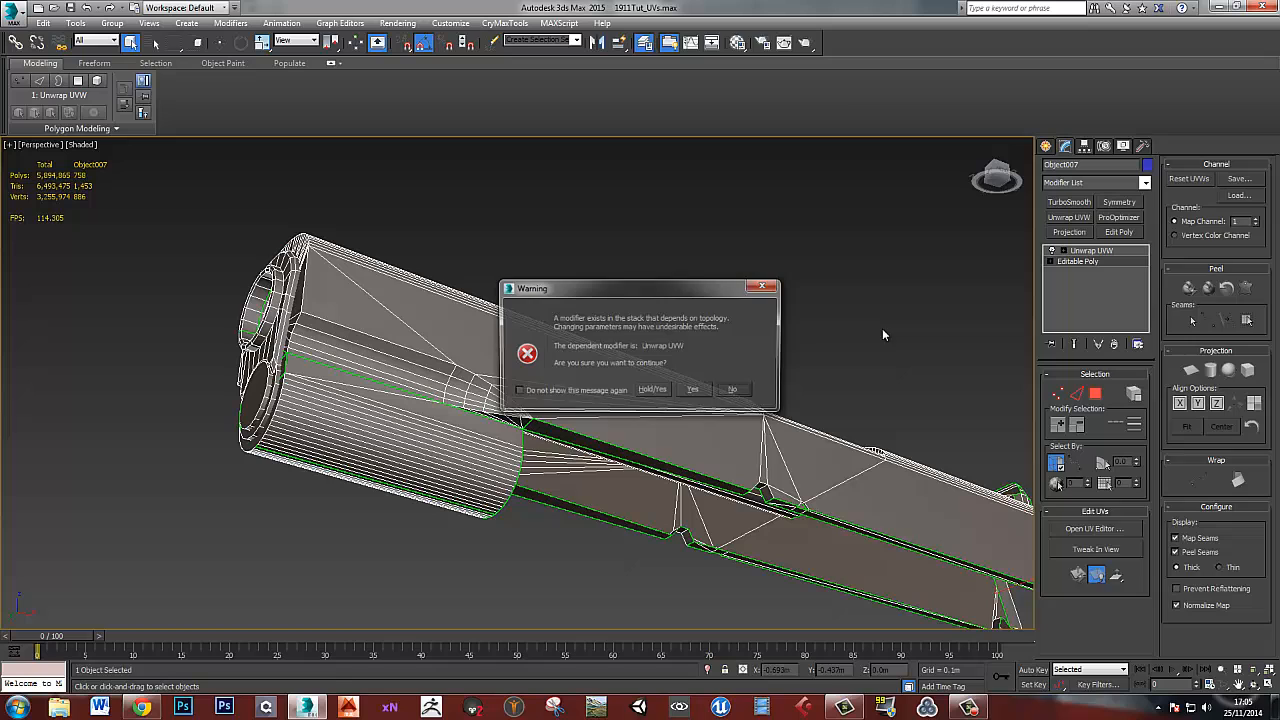
click(694, 390)
click(1077, 390)
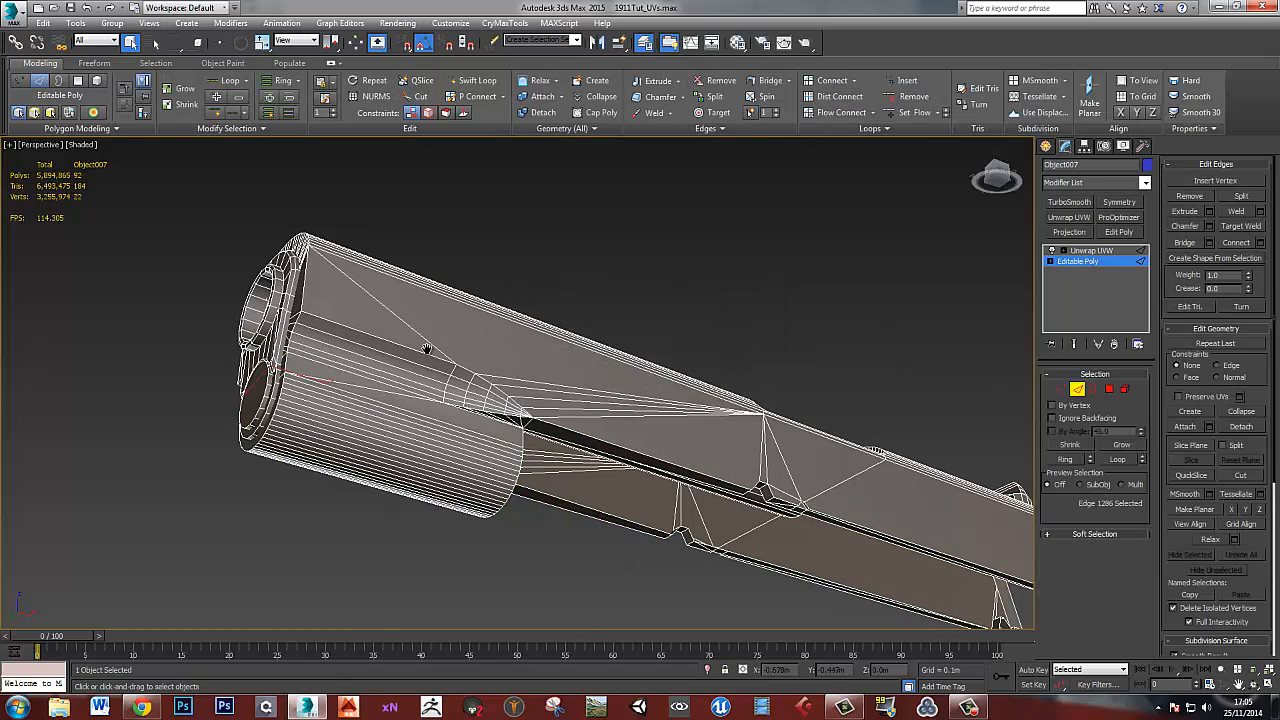
- Select the chain of edges along the upper border of the curved recess near the slide's muzzle end
scroll(425, 360, up, 5)
click(425, 360)
ctrl+click(620, 431)
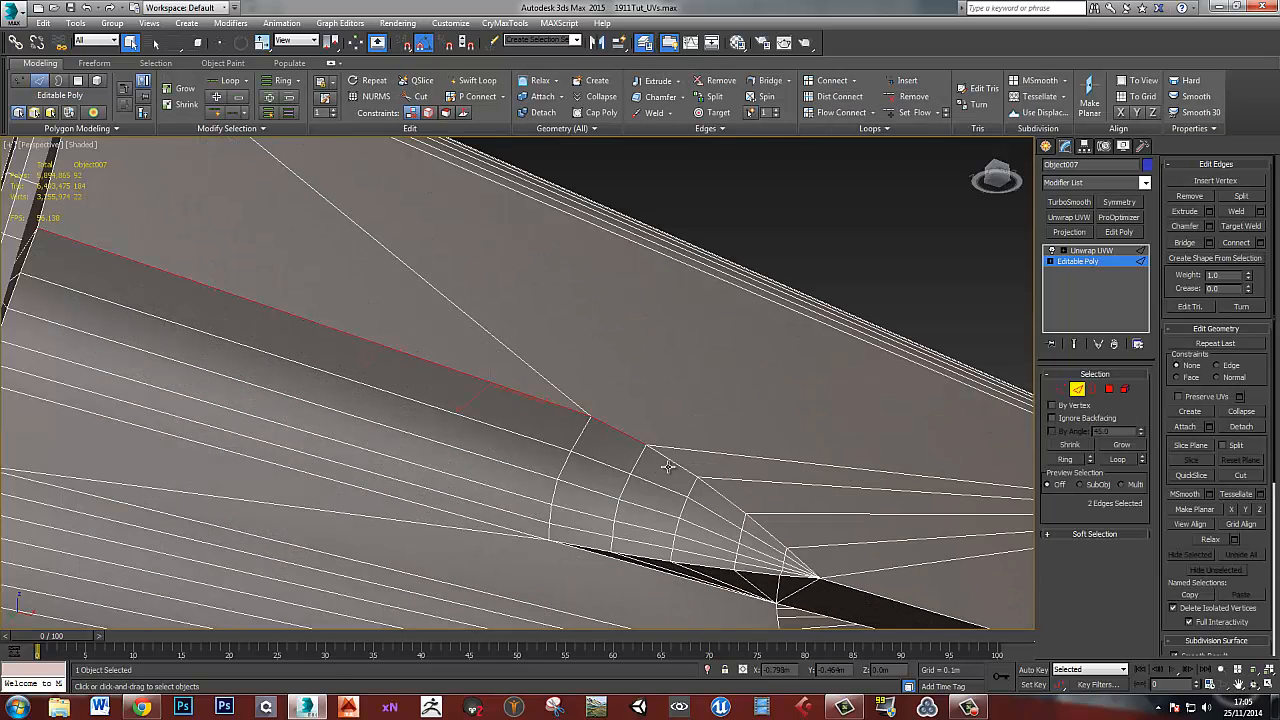
ctrl+click(675, 463)
ctrl+click(722, 494)
ctrl+click(772, 537)
alt+middle_drag(743, 527, 442, 409)
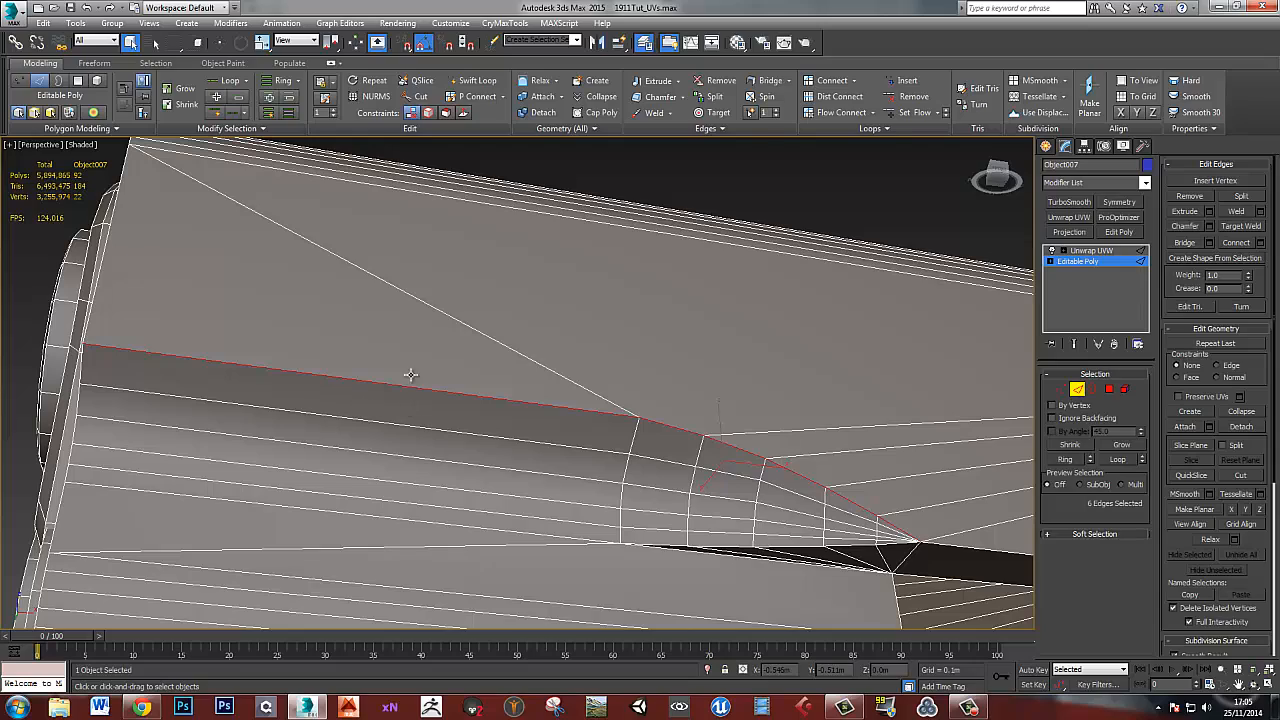
- Extend the edge selection along the slide's lower side edge and around the larger middle notch
alt+middle_drag(652, 442, 684, 428)
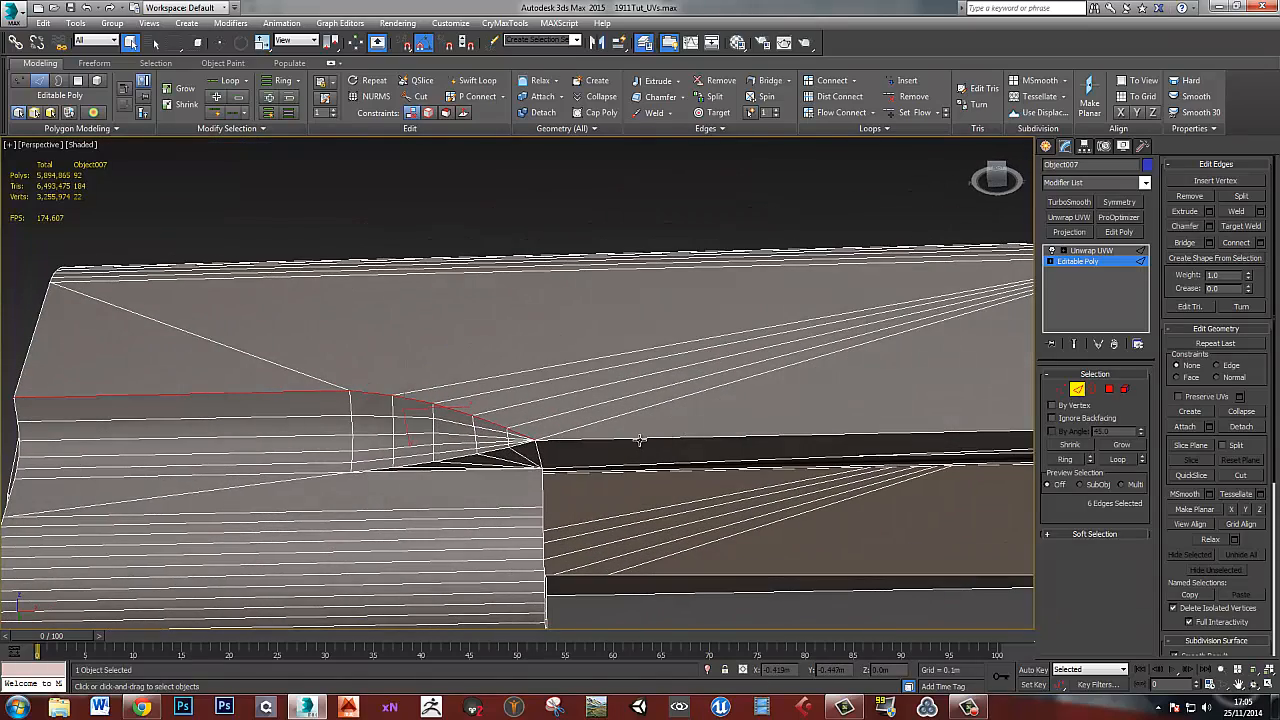
alt+middle_drag(814, 437, 680, 449)
ctrl+click(597, 440)
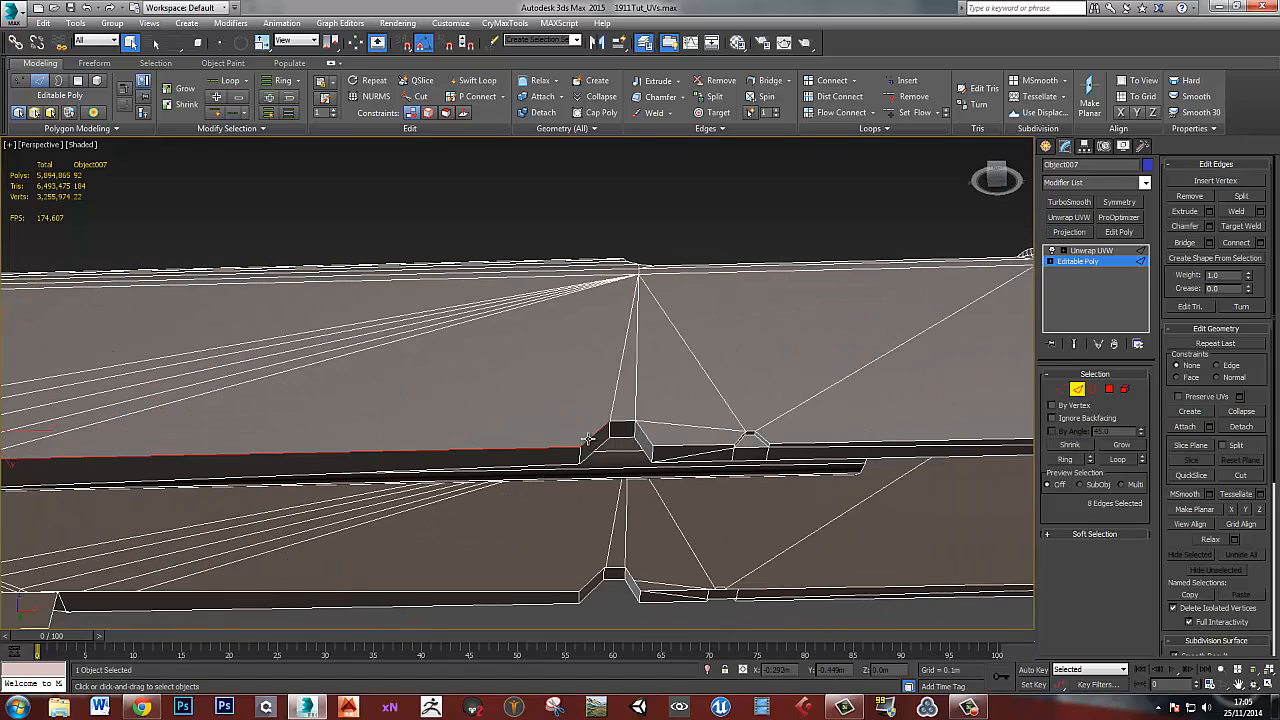
ctrl+click(612, 424)
ctrl+click(645, 436)
ctrl+click(733, 455)
- Add the edges around the small notch and the long lower edge behind it to the selection
scroll(710, 445, up, 3)
ctrl+click(697, 428)
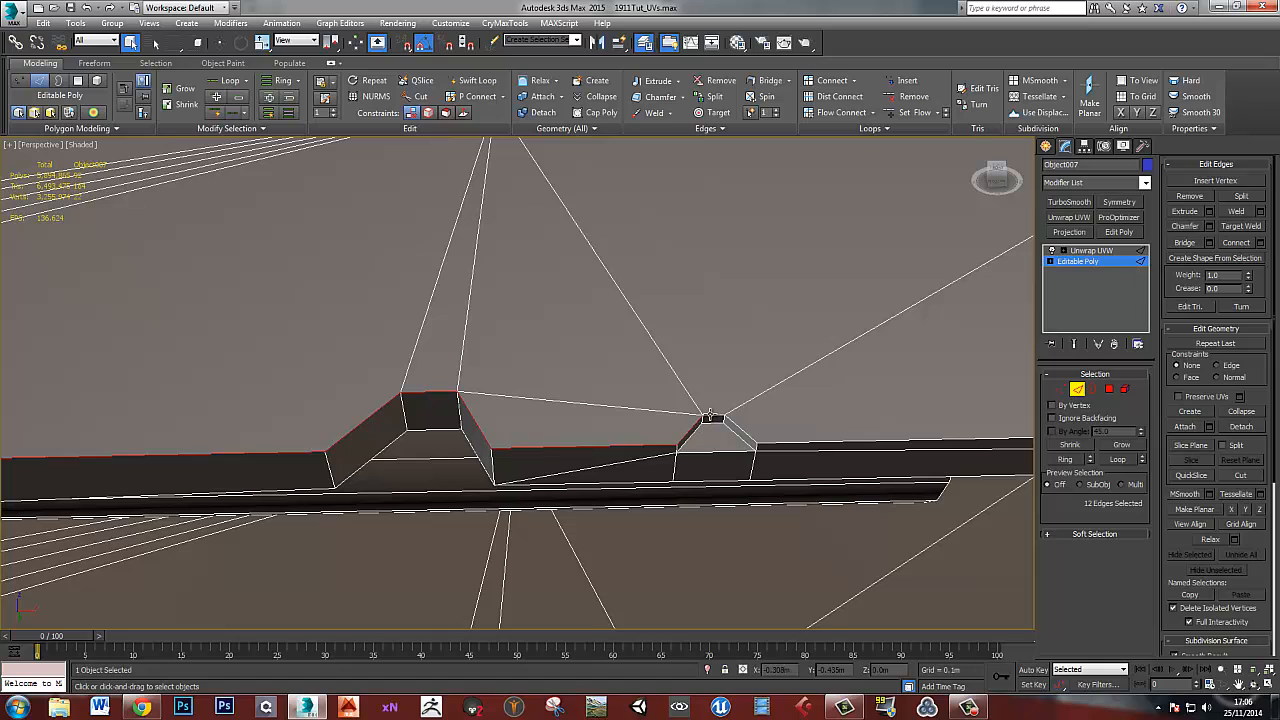
ctrl+click(748, 438)
ctrl+click(798, 443)
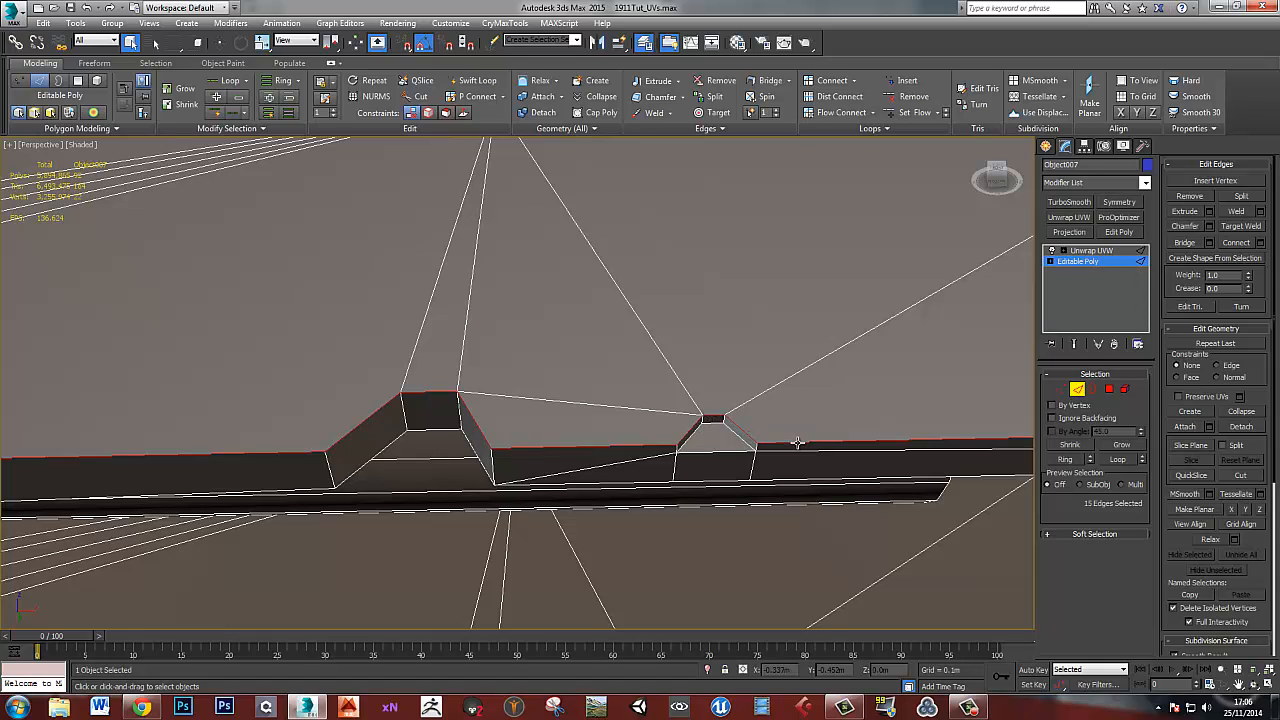
- Select the two long edges of the rear notch's small inner face, then switch to Polygon level and select that face
scroll(888, 441, down, 5)
middle_drag(888, 441, 568, 449)
alt+middle_drag(771, 444, 661, 369)
scroll(661, 369, up, 5)
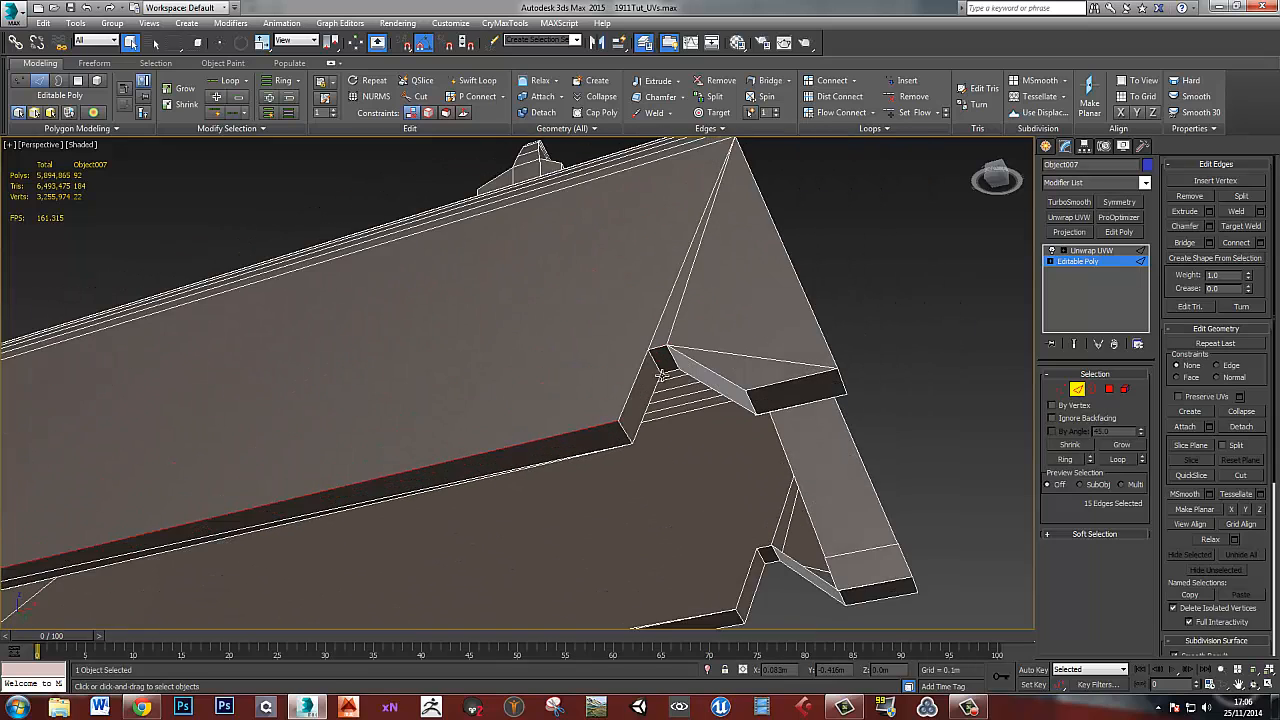
click(631, 323)
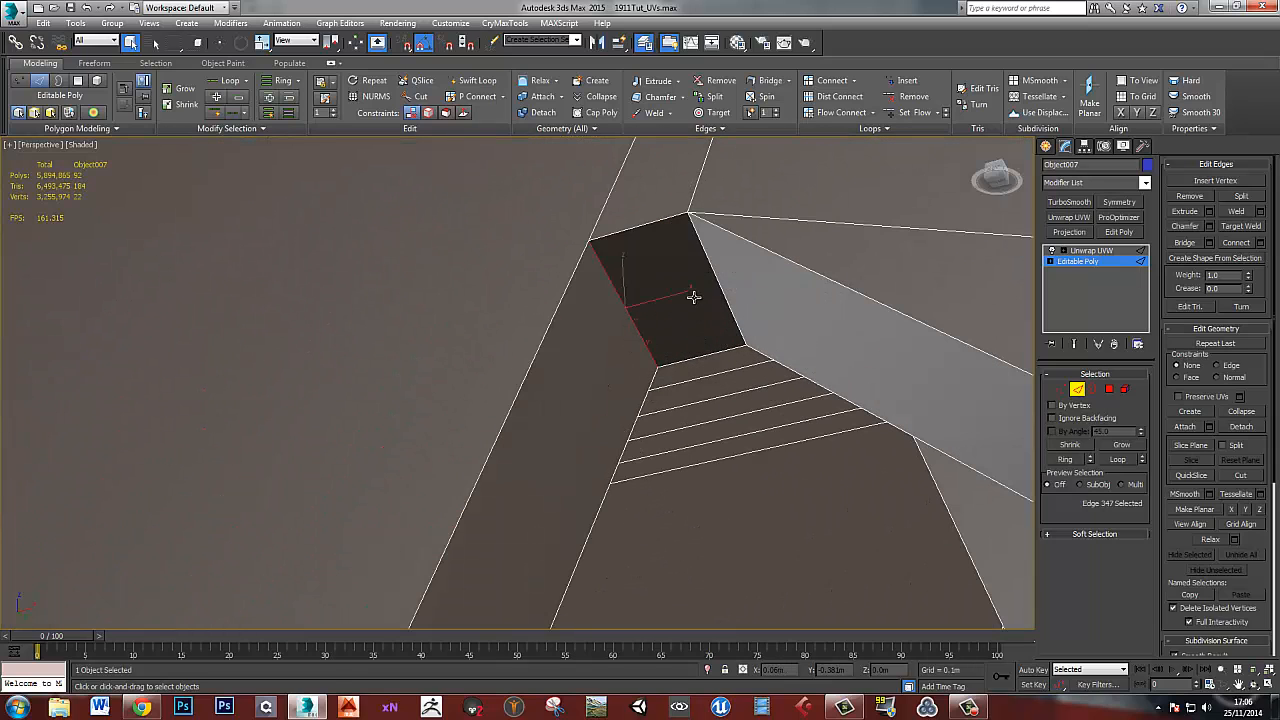
ctrl+click(715, 272)
key(4)
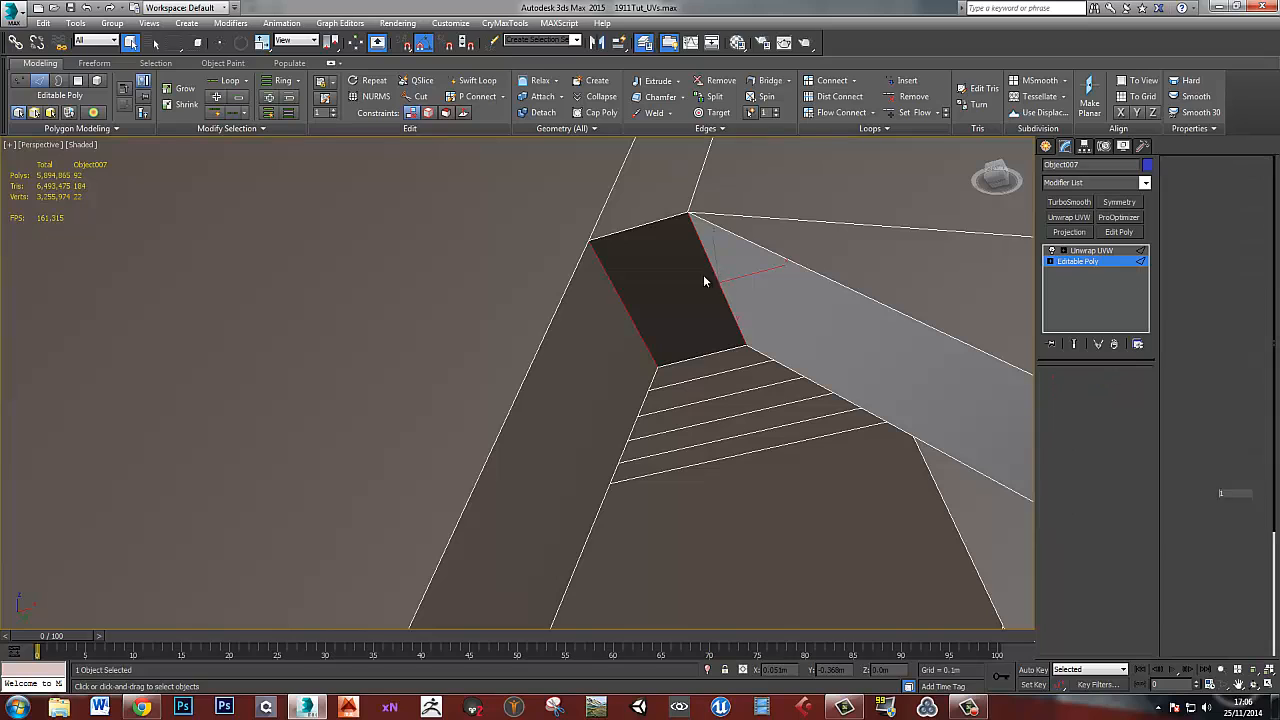
click(686, 275)
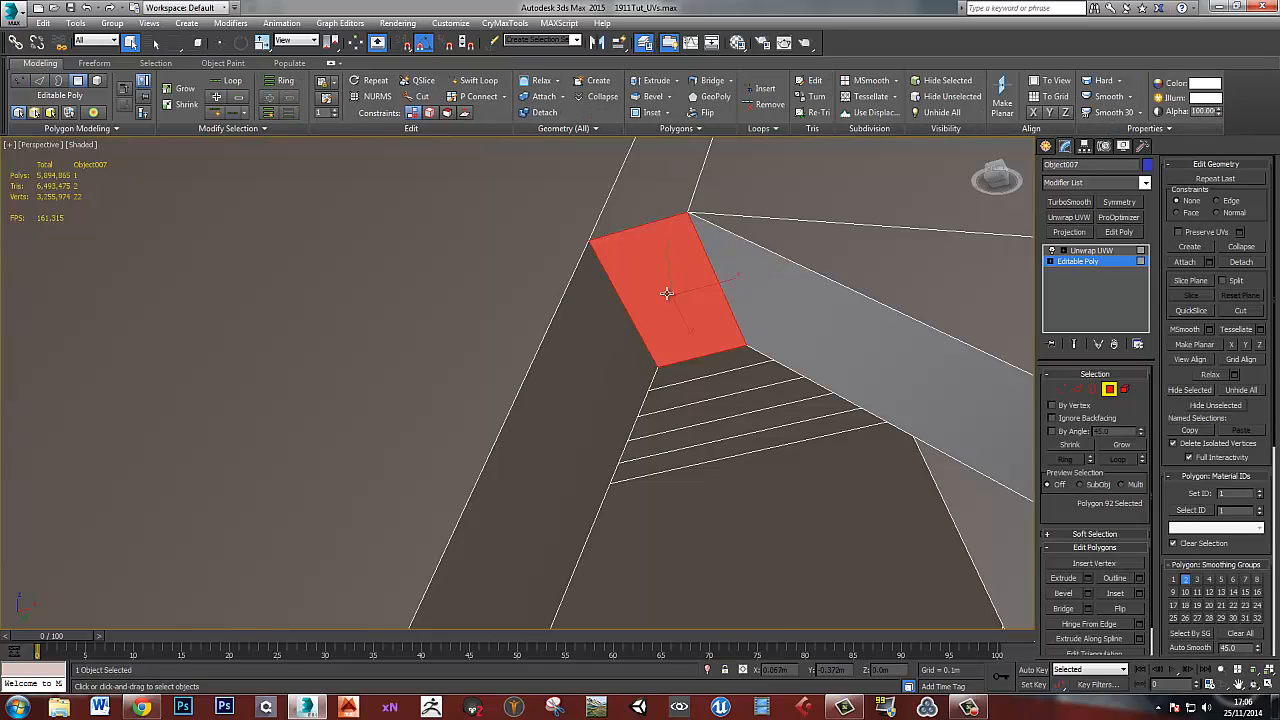
- Select the faces in and around the rear notch one after another, from the lower side strip to the rear lip
scroll(630, 357, down, 2)
alt+middle_drag(602, 407, 584, 383)
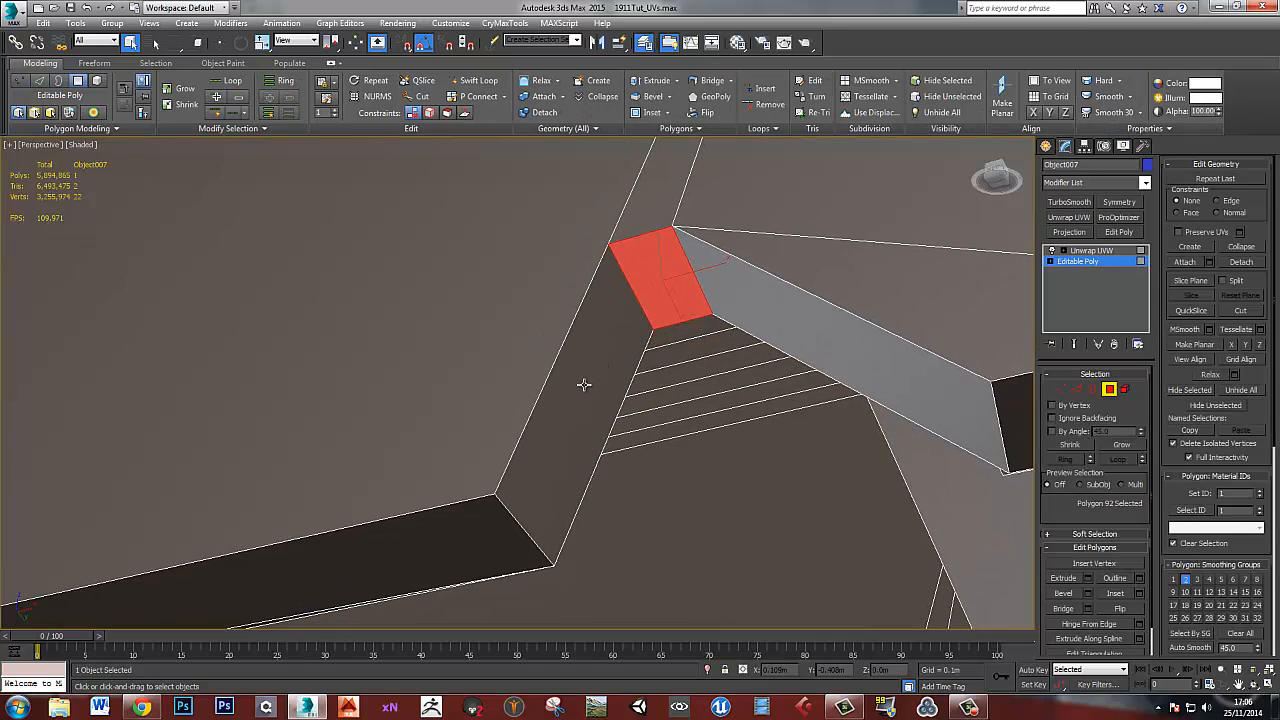
click(584, 384)
click(801, 337)
click(491, 543)
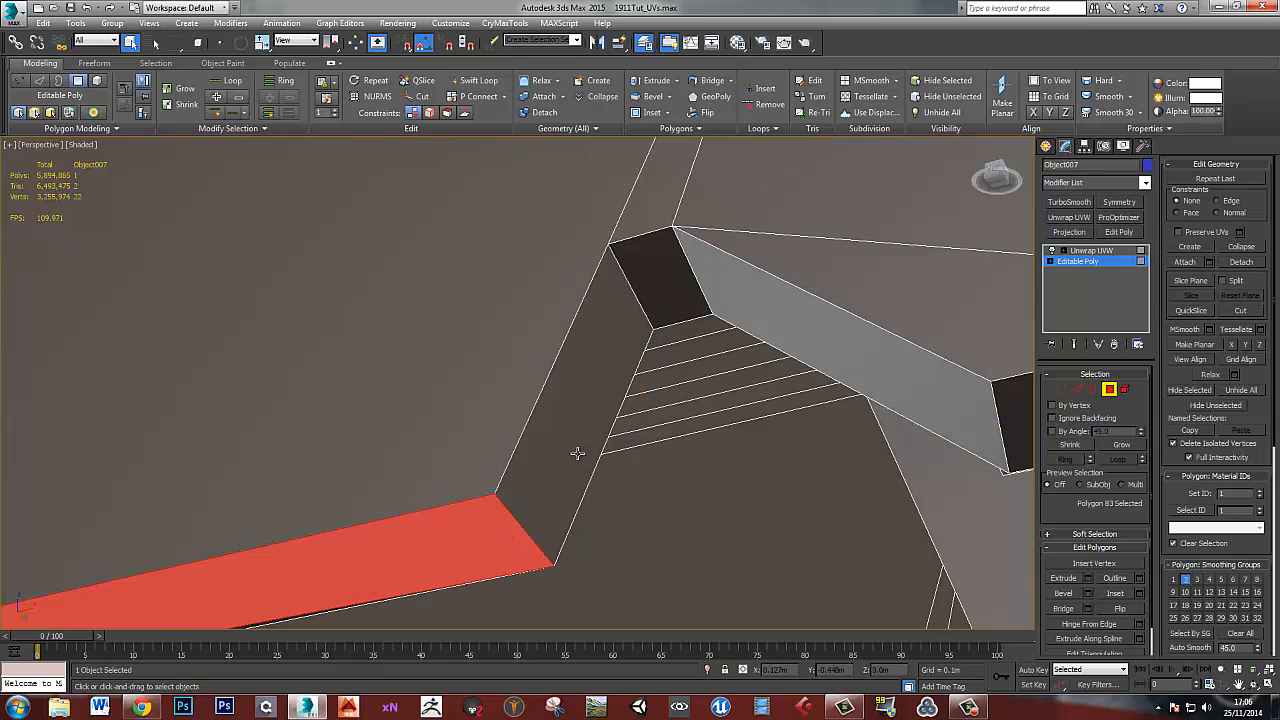
click(580, 451)
click(655, 300)
click(870, 383)
click(1010, 428)
- Leave Polygon level, deselect the slide and reselect it with its Unwrap UVW modifier active
scroll(899, 443, down, 10)
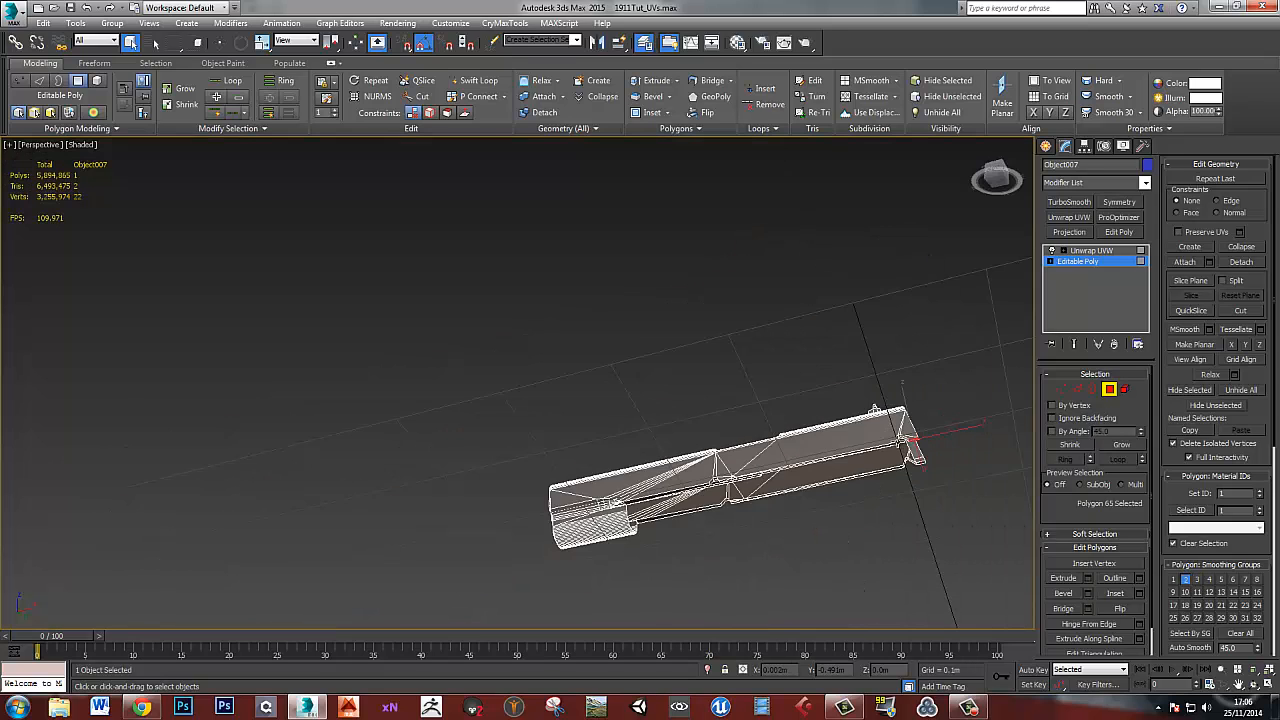
alt+middle_drag(793, 454, 823, 450)
scroll(861, 444, up, 10)
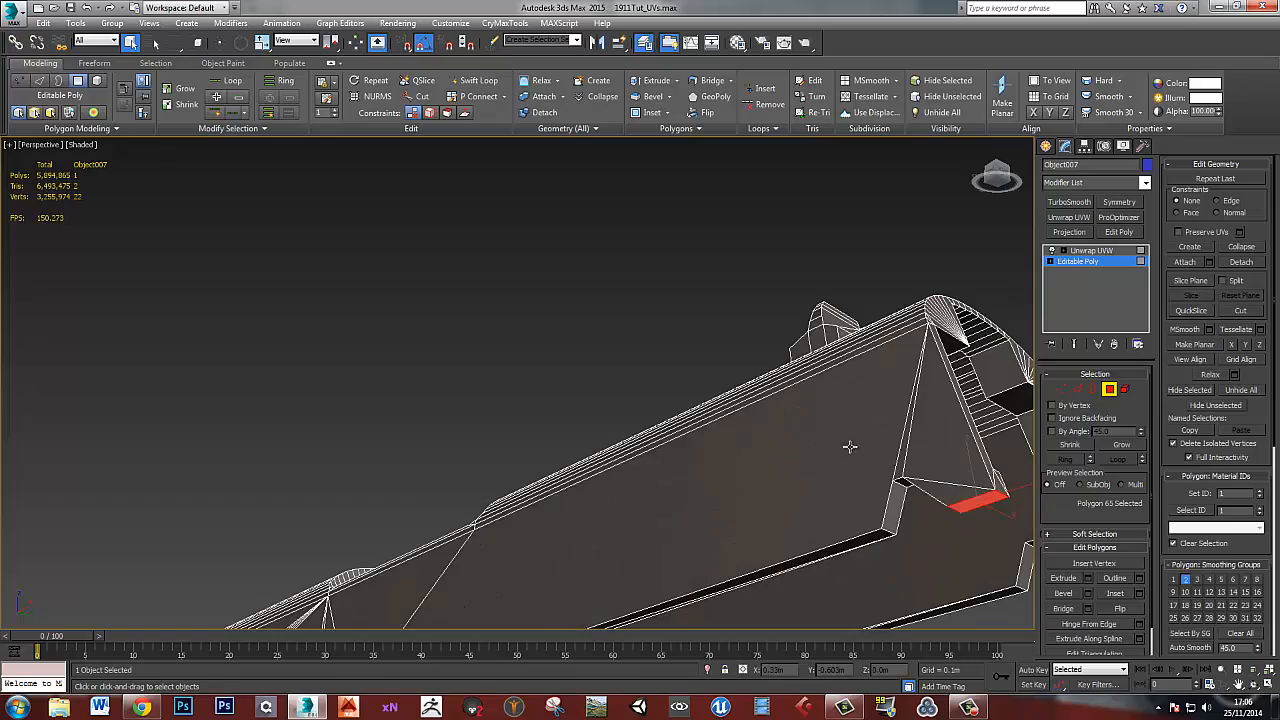
scroll(700, 447, down, 6)
alt+middle_drag(559, 447, 570, 461)
middle_drag(570, 461, 761, 462)
scroll(738, 459, down, 3)
click(1108, 392)
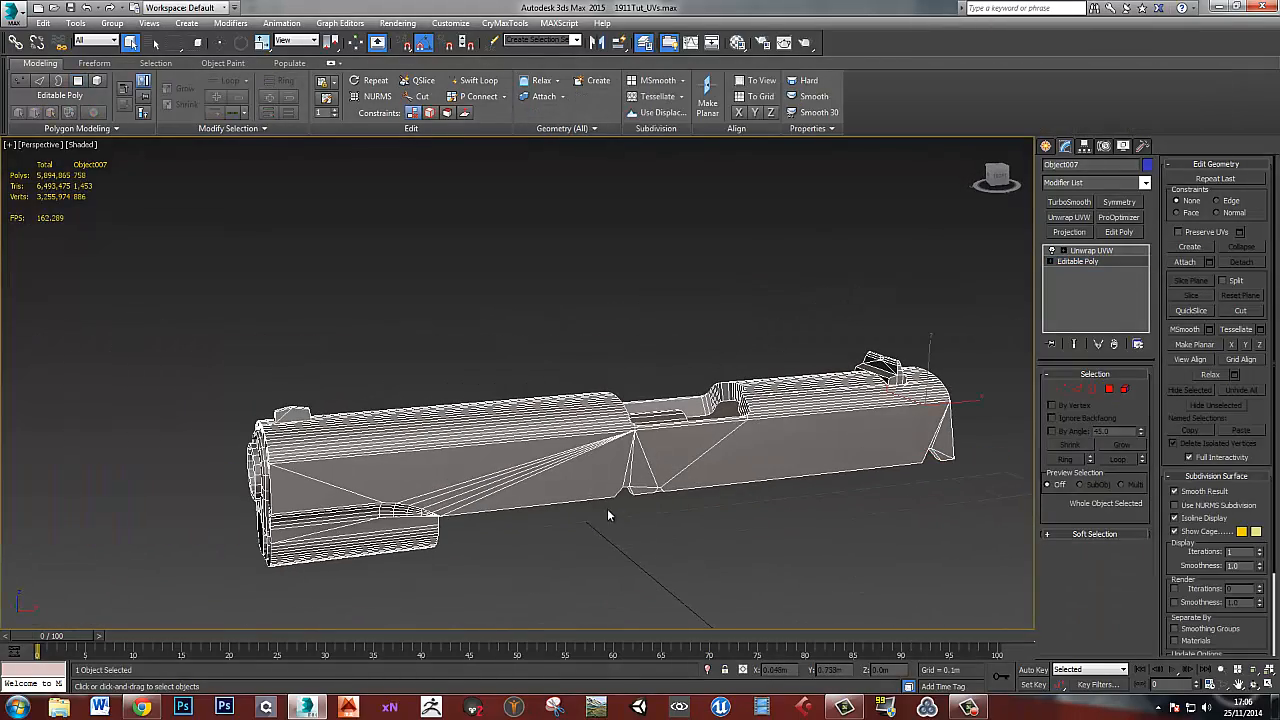
click(634, 519)
click(597, 469)
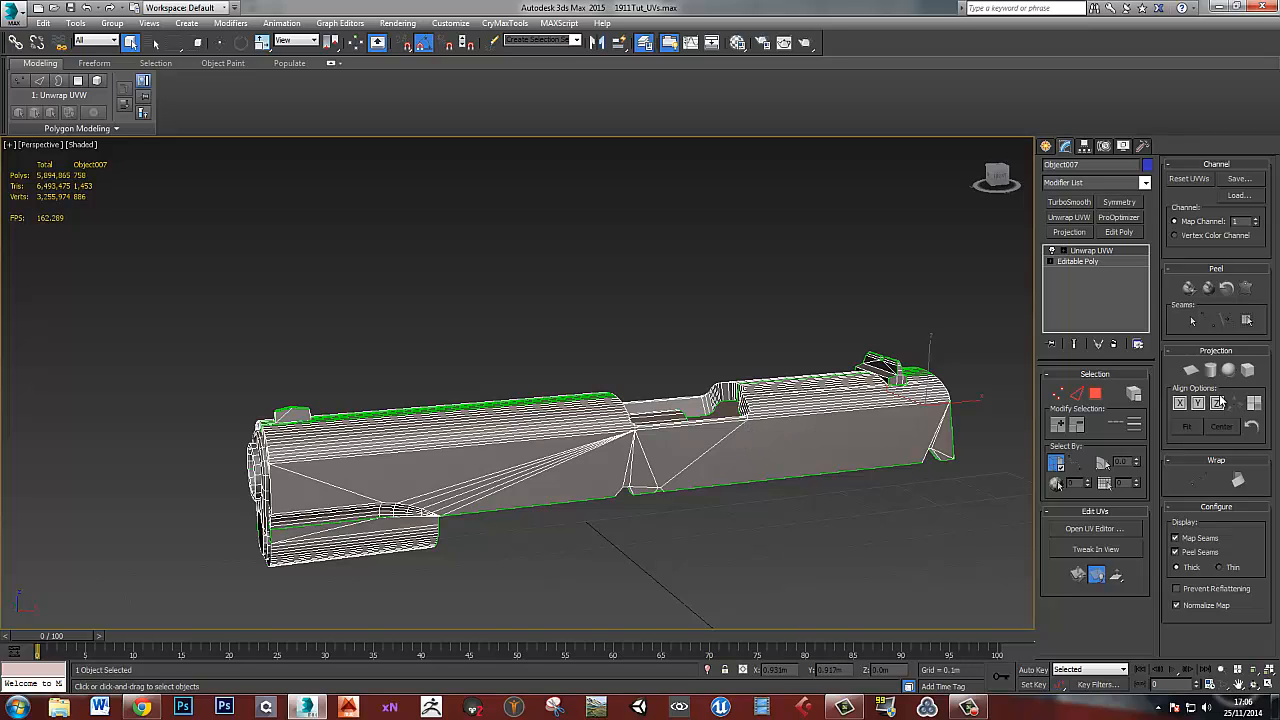
- Open the UV editor for the slide and switch to polygon selection
middle_drag(688, 452, 690, 457)
key(ctrl+e)
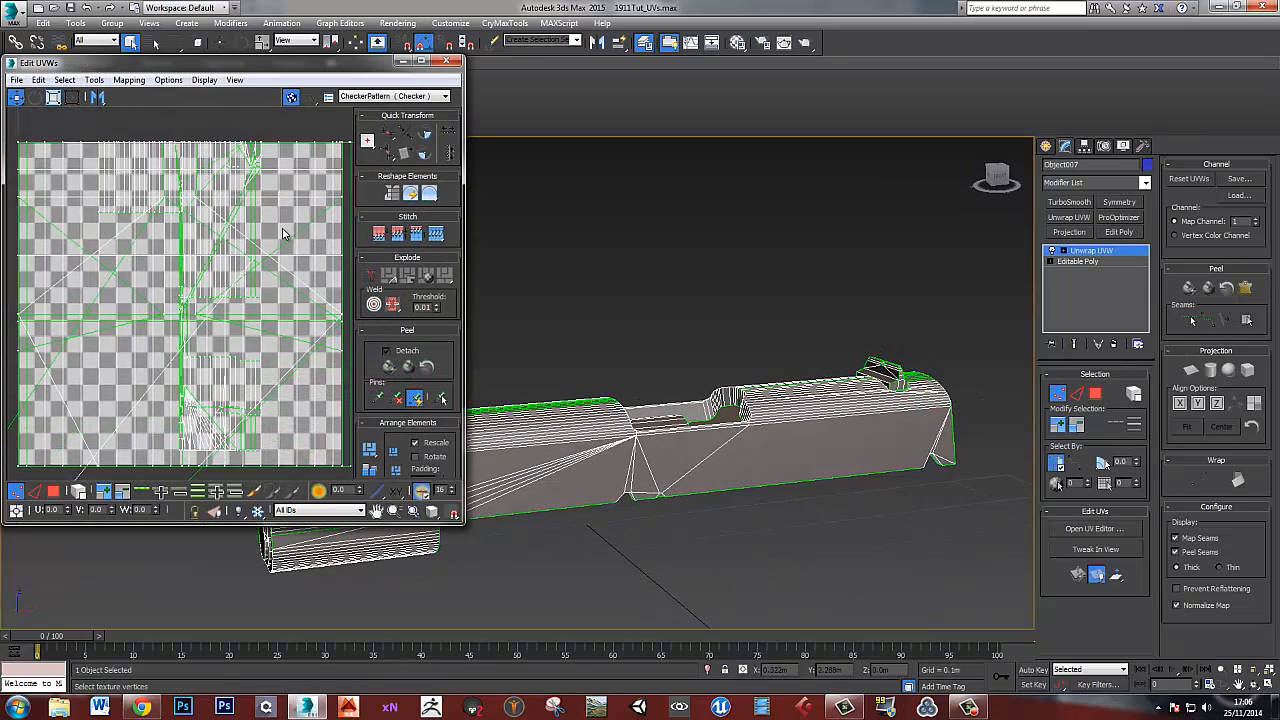
mouse_move(186, 262)
middle_down()
mouse_move(204, 260)
mouse_move(174, 264)
middle_up()
scroll(204, 262, down, 4)
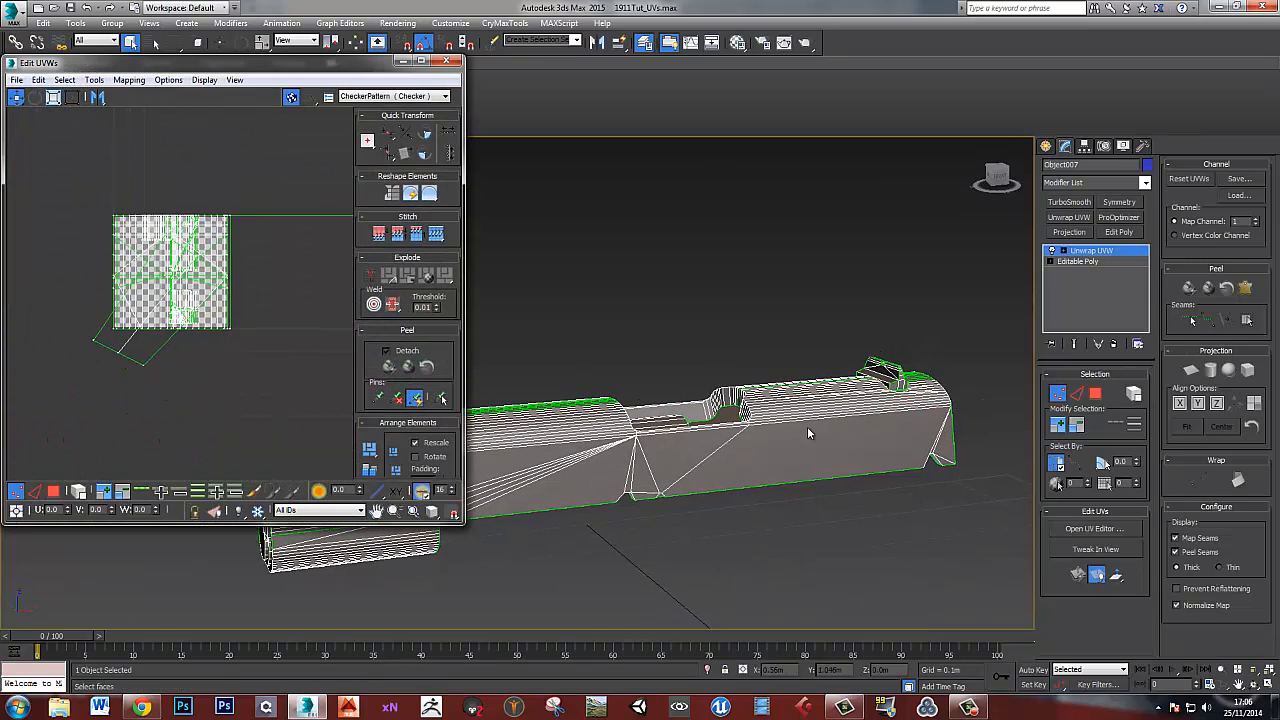
click(1095, 393)
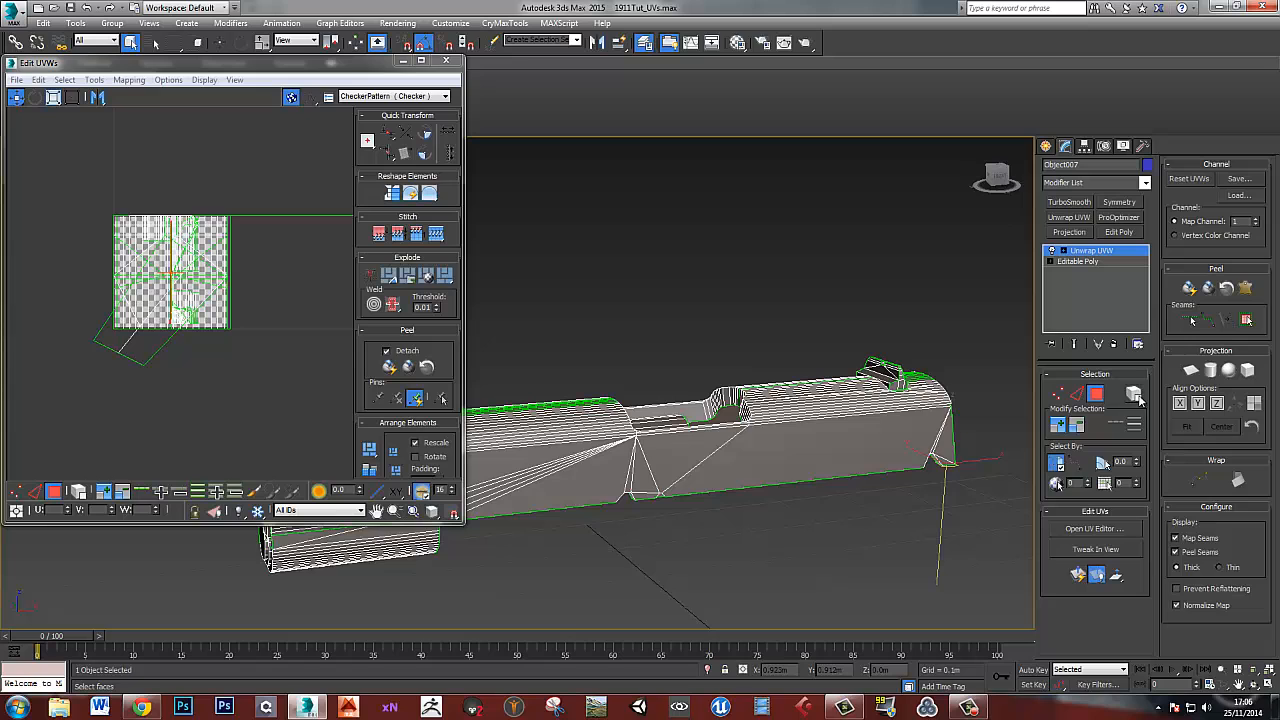
- Select the slide's whole outer surface as an element, flatten its UVs and move them outside the UV square to the upper left
click(829, 440)
alt+middle_drag(744, 448, 772, 446)
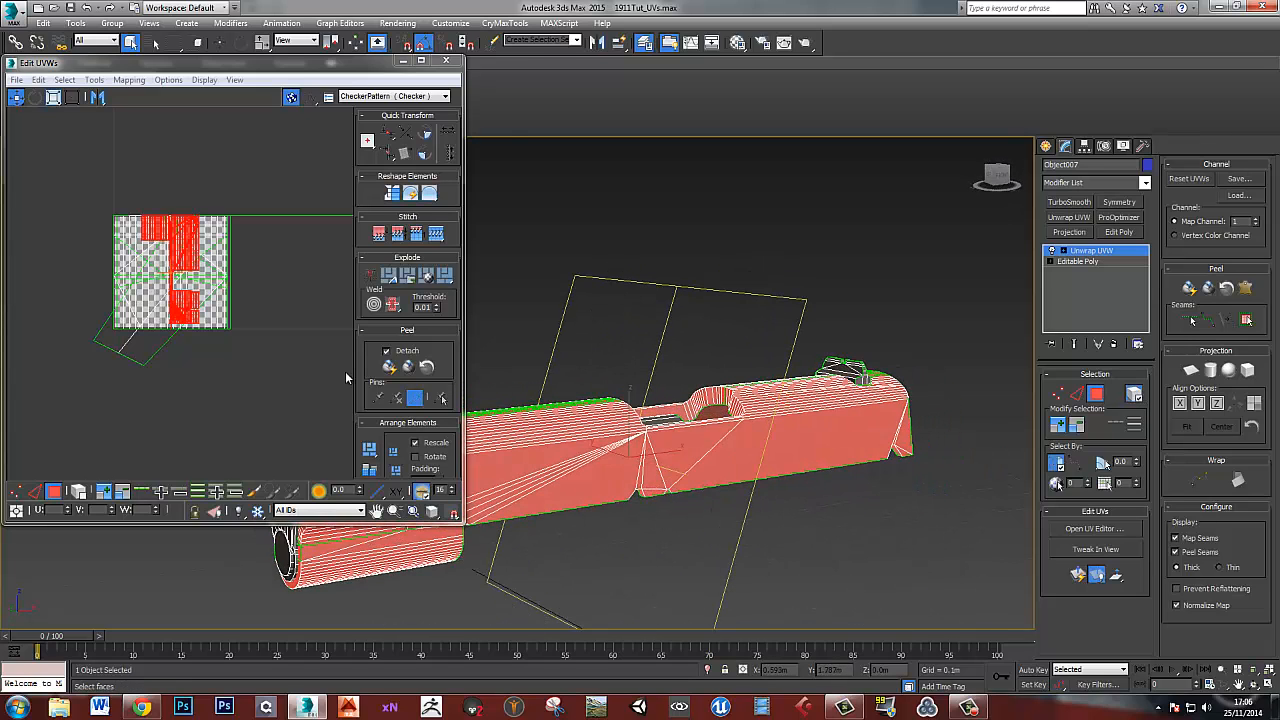
click(389, 277)
drag(176, 311, 61, 210)
- Select the muzzle's front face element around the bore, flatten its UVs and move them far left of the UV square
alt+middle_drag(559, 424, 540, 443)
scroll(540, 443, up, 3)
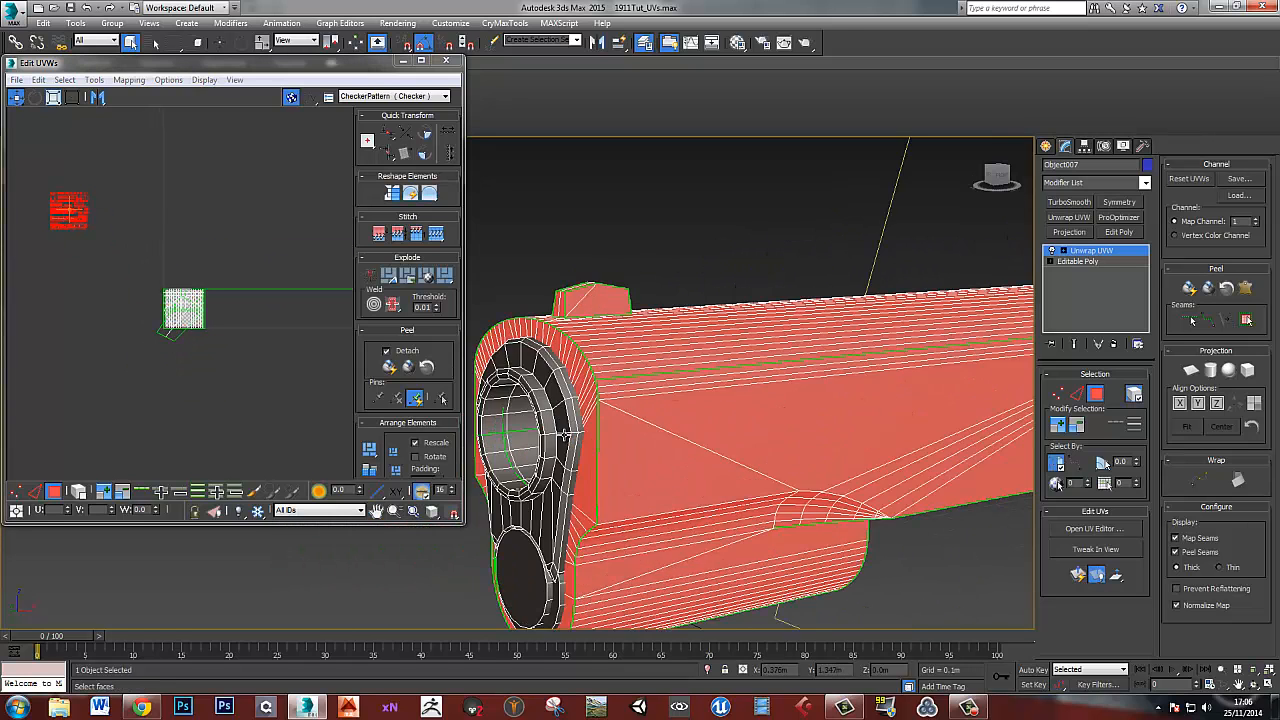
click(548, 440)
click(391, 284)
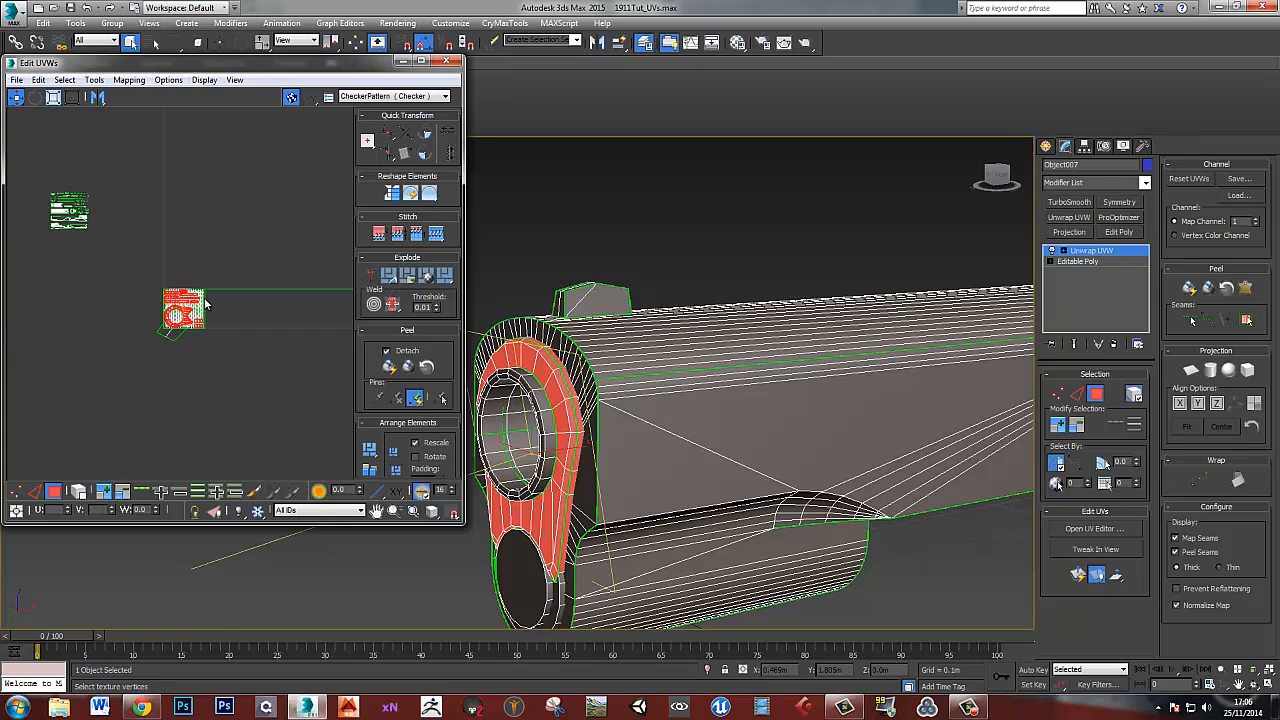
drag(184, 316, 8, 352)
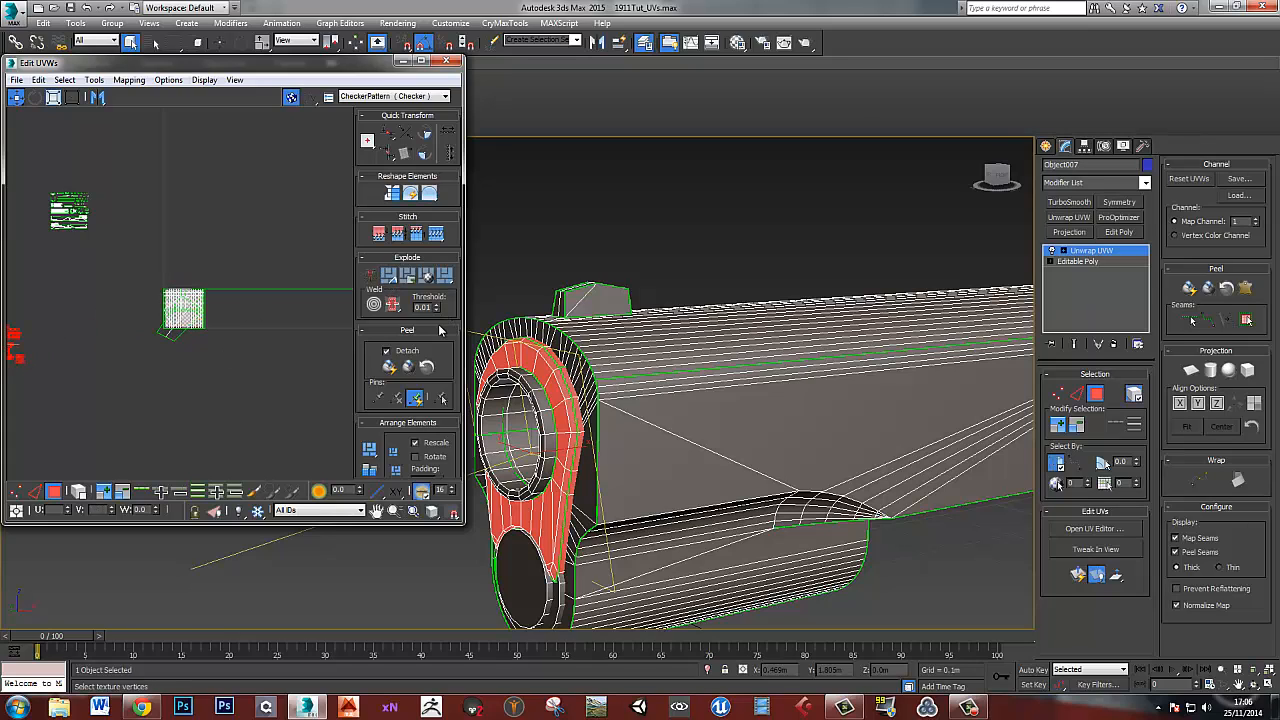
- Select the barrel bore and the round plug below it in turn, flatten their UVs and move each set below the UV square
drag(148, 276, 301, 335)
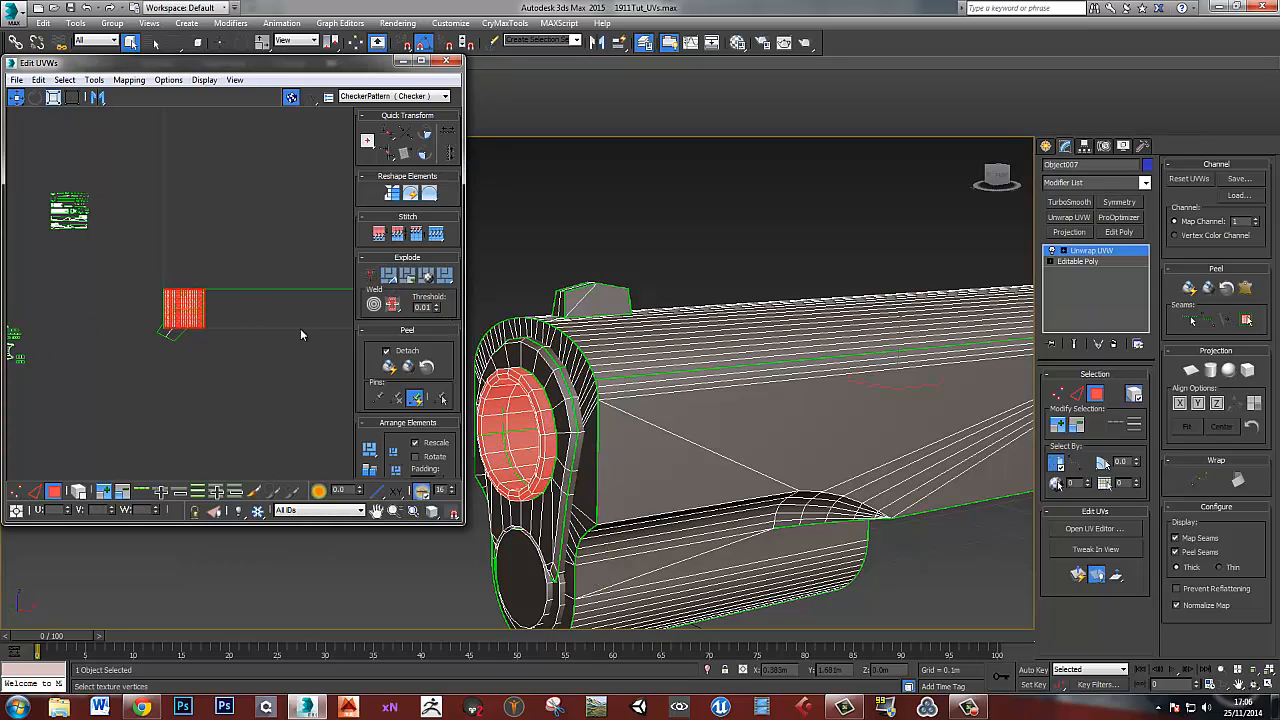
click(391, 284)
drag(193, 325, 114, 431)
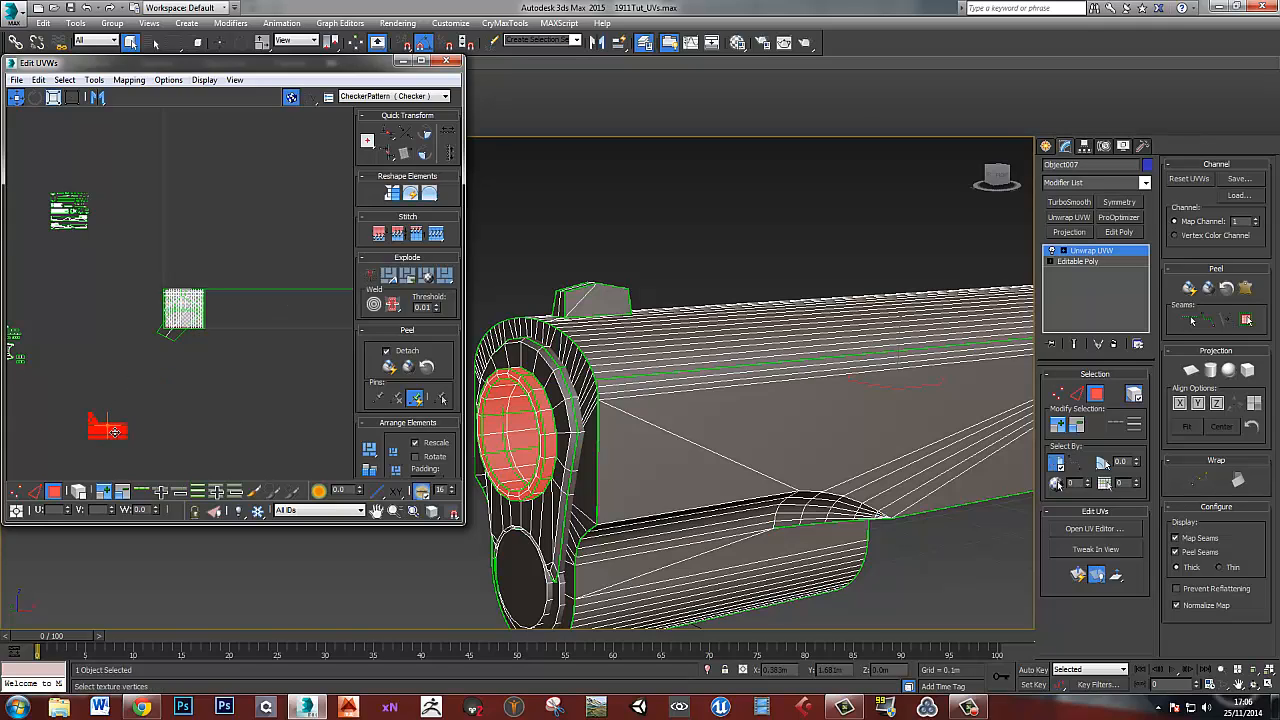
click(275, 307)
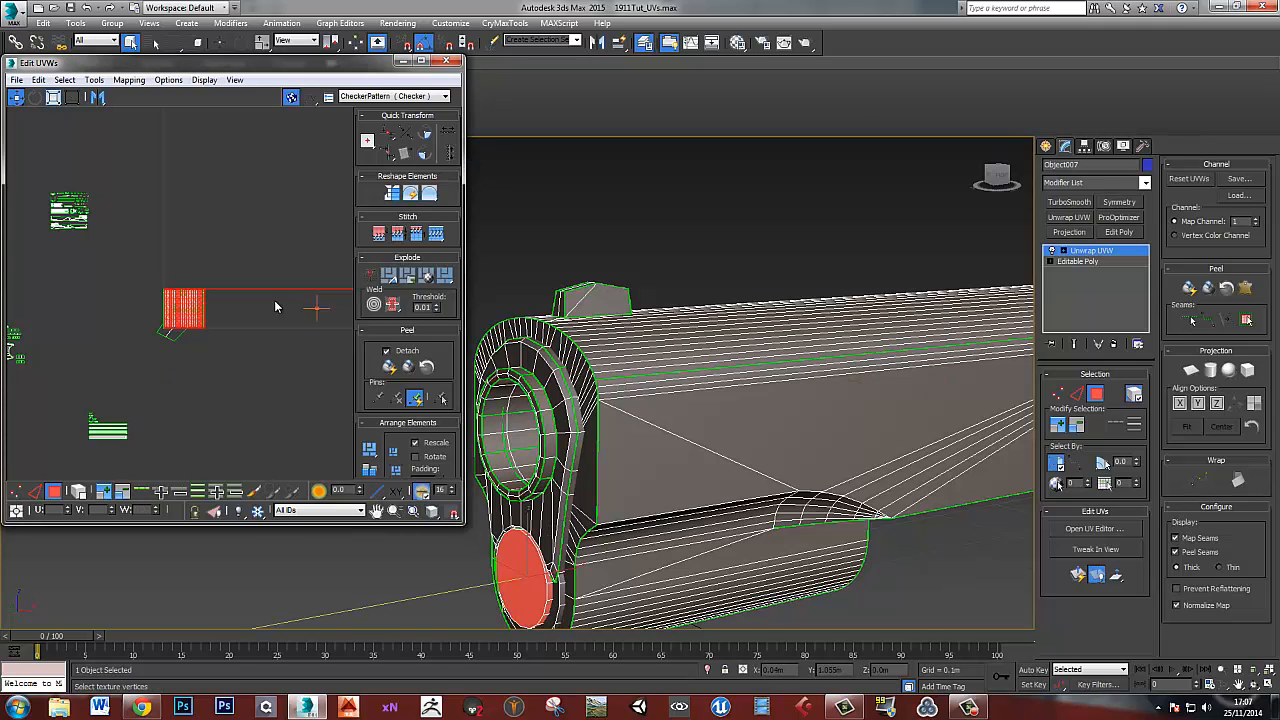
drag(185, 310, 265, 418)
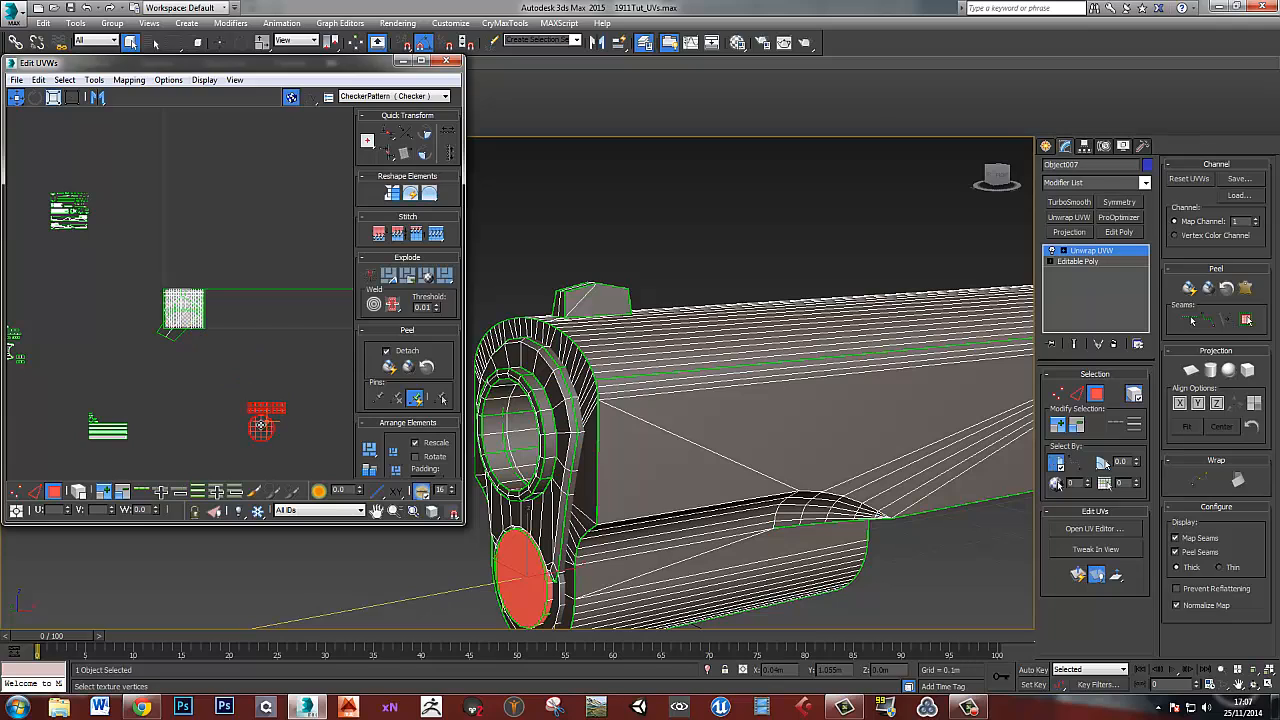
- Select the ring element around the round plug below the barrel, flatten its UVs and move them to the upper right outside the UV square
click(556, 592)
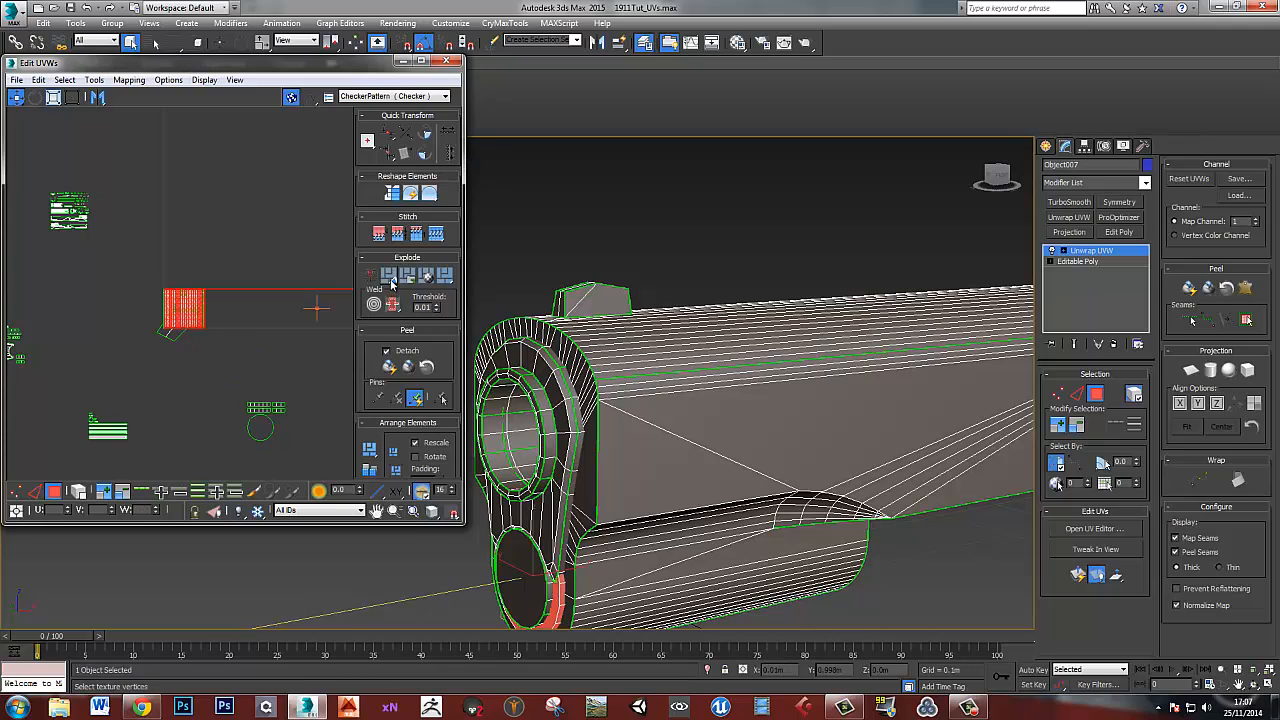
drag(183, 318, 270, 192)
middle_drag(300, 280, 237, 257)
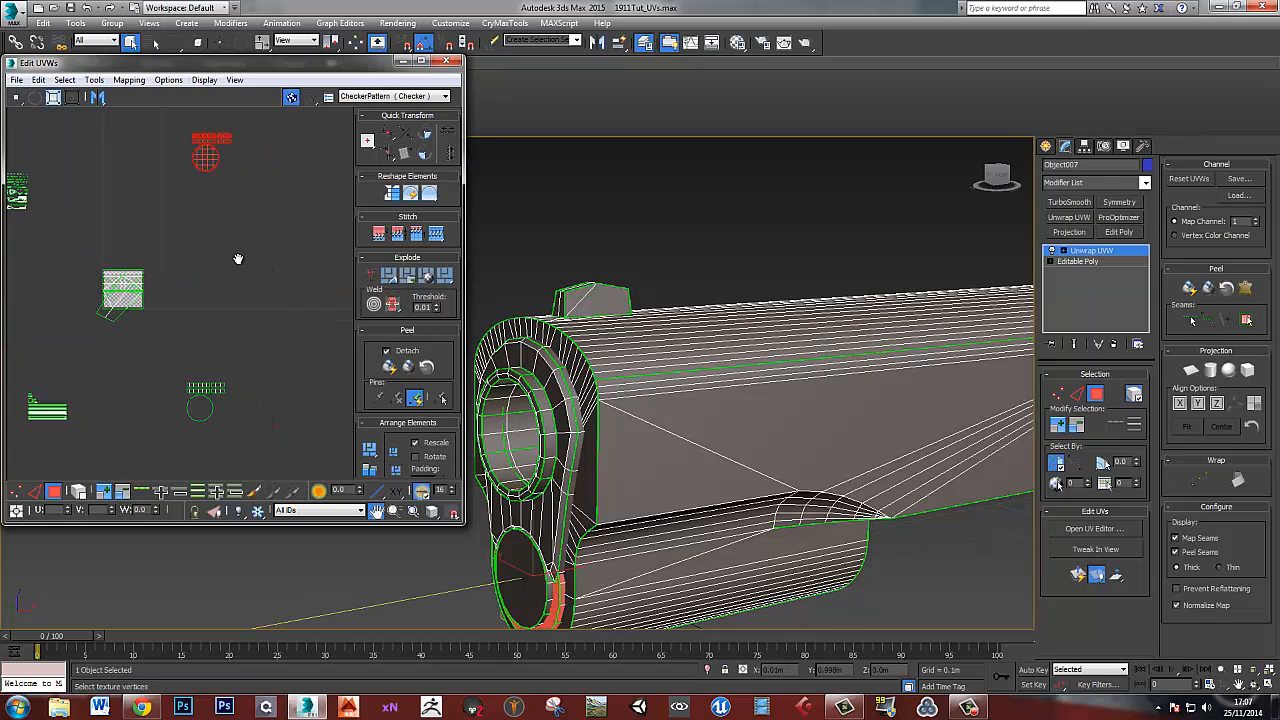
- Select the rear sight element on top of the slide, flatten its UVs and move them to the right of the UV square
click(611, 302)
scroll(611, 302, down, 3)
alt+middle_drag(611, 302, 782, 330)
scroll(782, 330, up, 5)
click(727, 330)
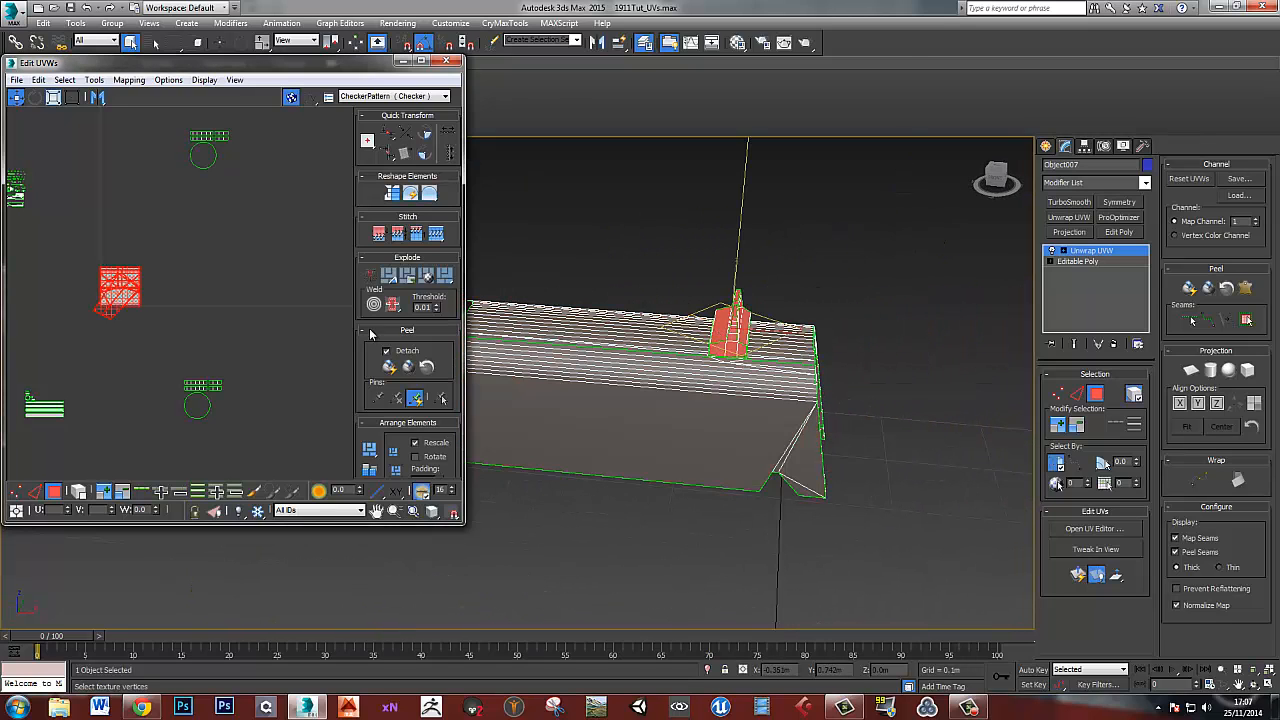
click(392, 281)
click(110, 302)
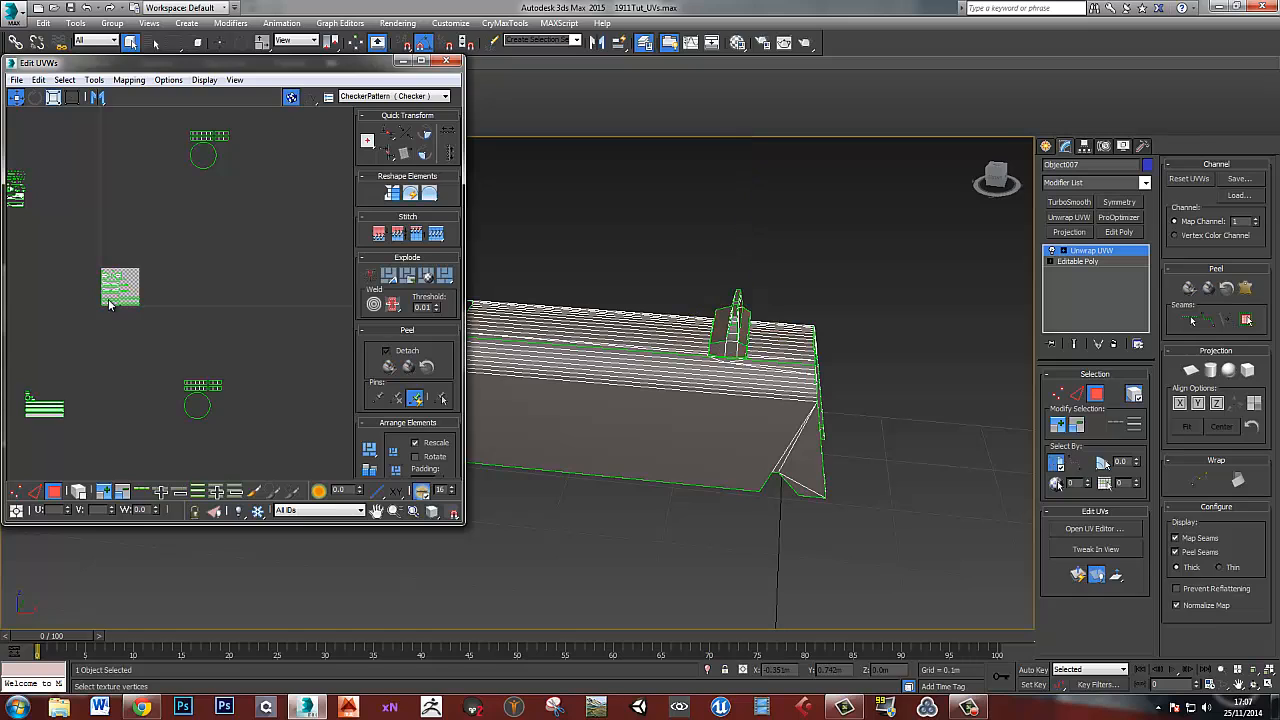
click(110, 304)
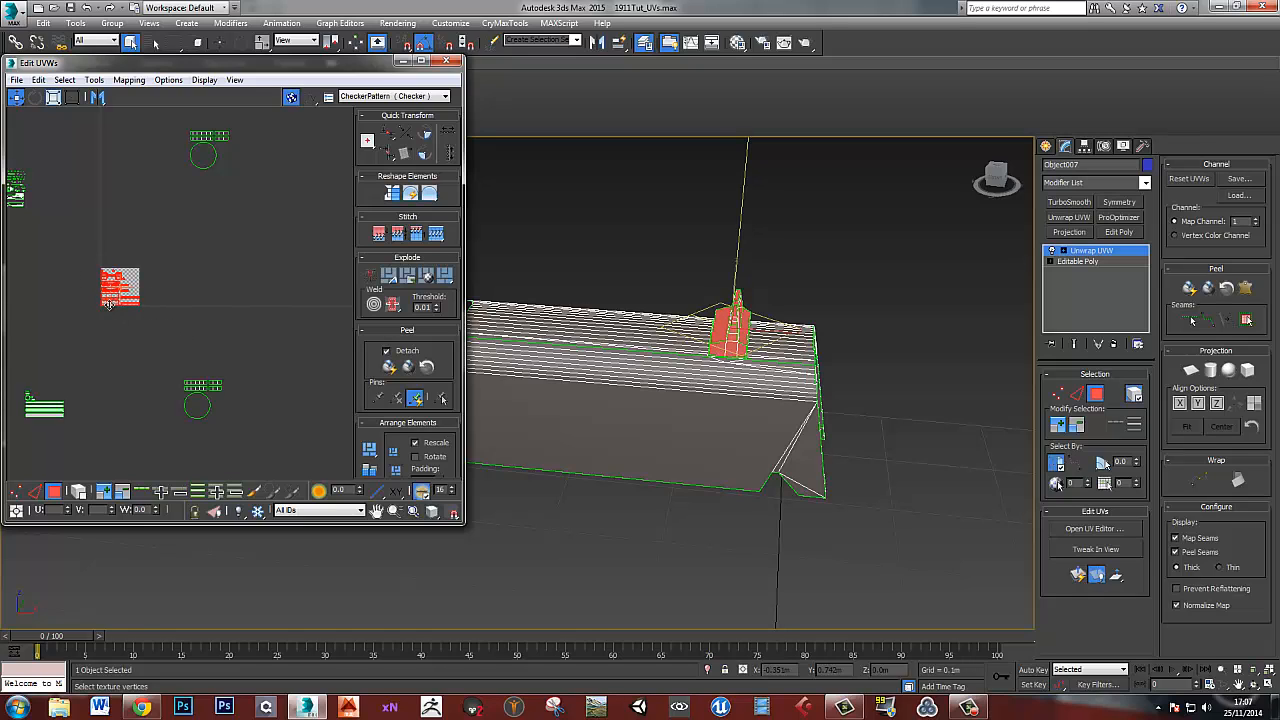
drag(110, 304, 233, 302)
click(262, 325)
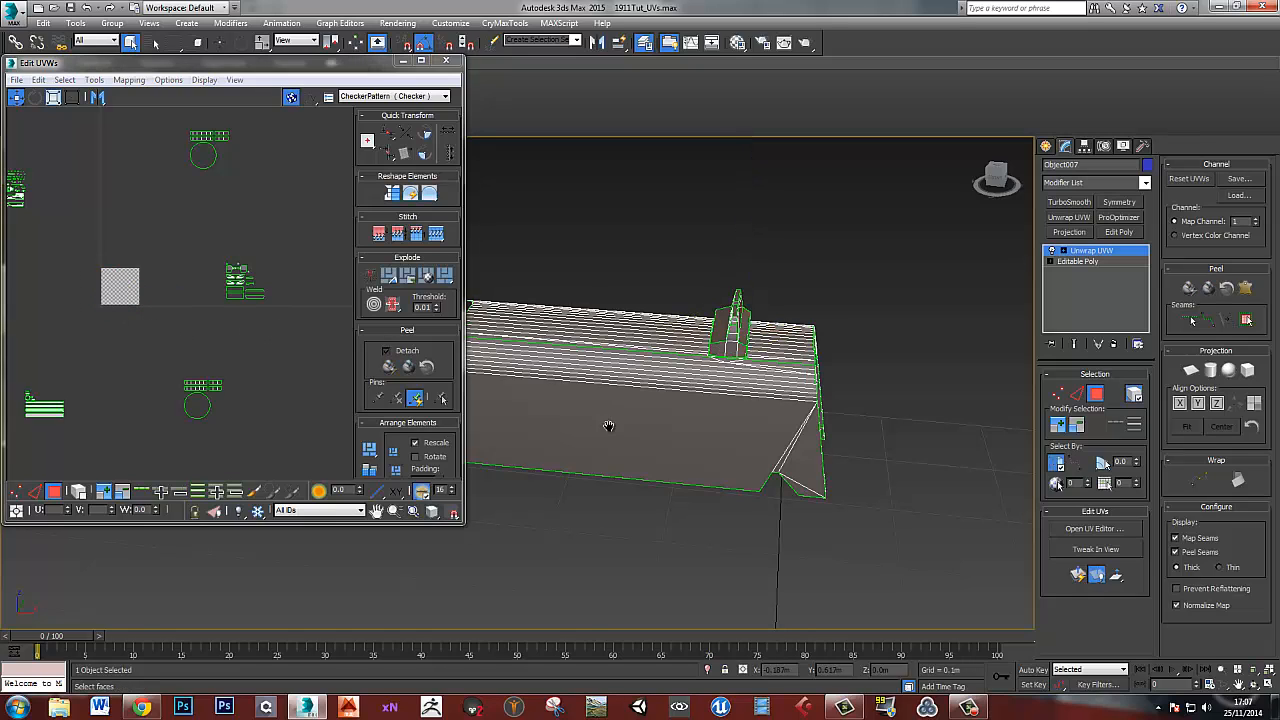
- Select the slide's outer surface element and examine its flattened pieces in the UV editor
alt+middle_drag(608, 426, 520, 330)
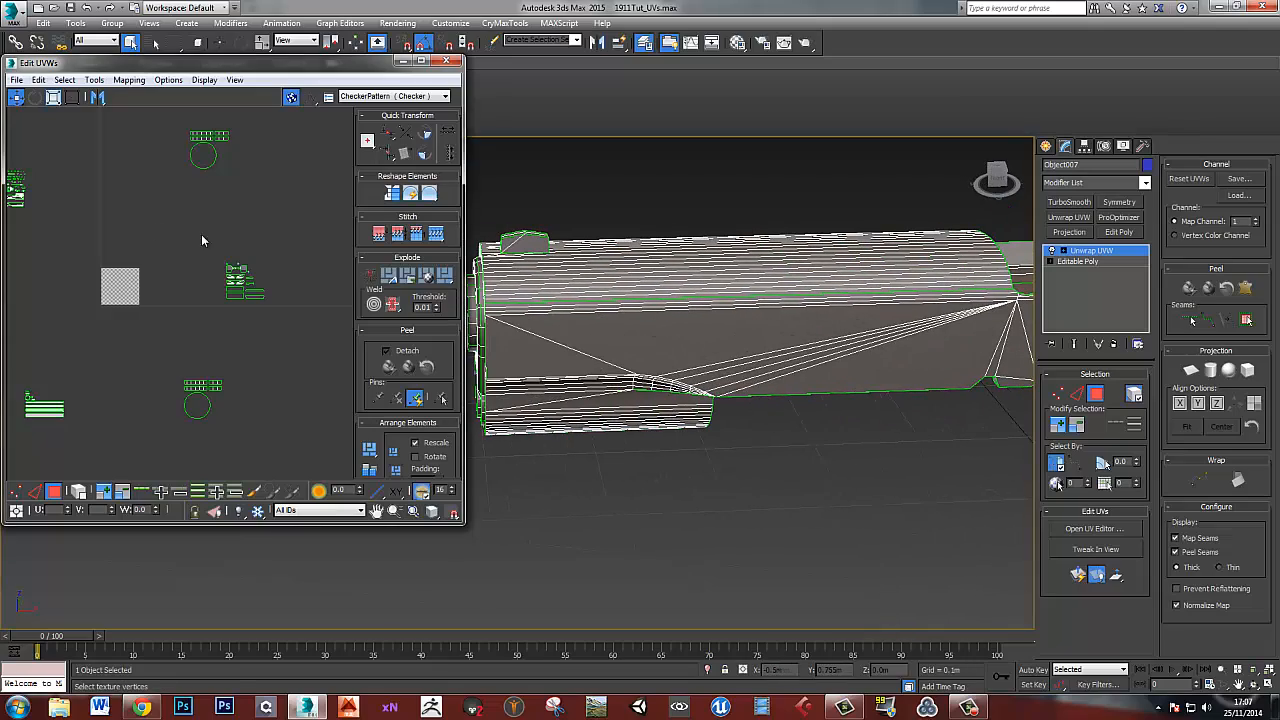
middle_drag(201, 240, 234, 234)
click(608, 334)
alt+middle_drag(608, 334, 731, 383)
scroll(653, 378, up, 3)
middle_drag(635, 376, 694, 387)
middle_drag(102, 233, 175, 264)
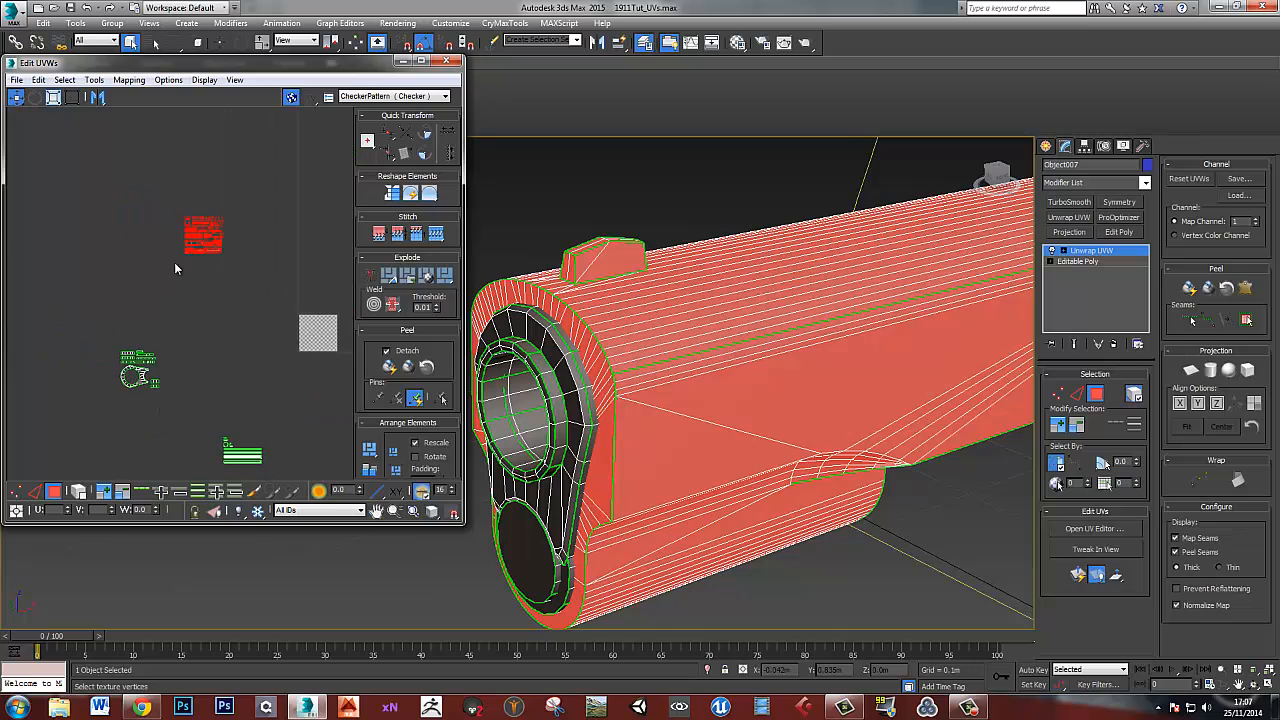
scroll(174, 262, up, 10)
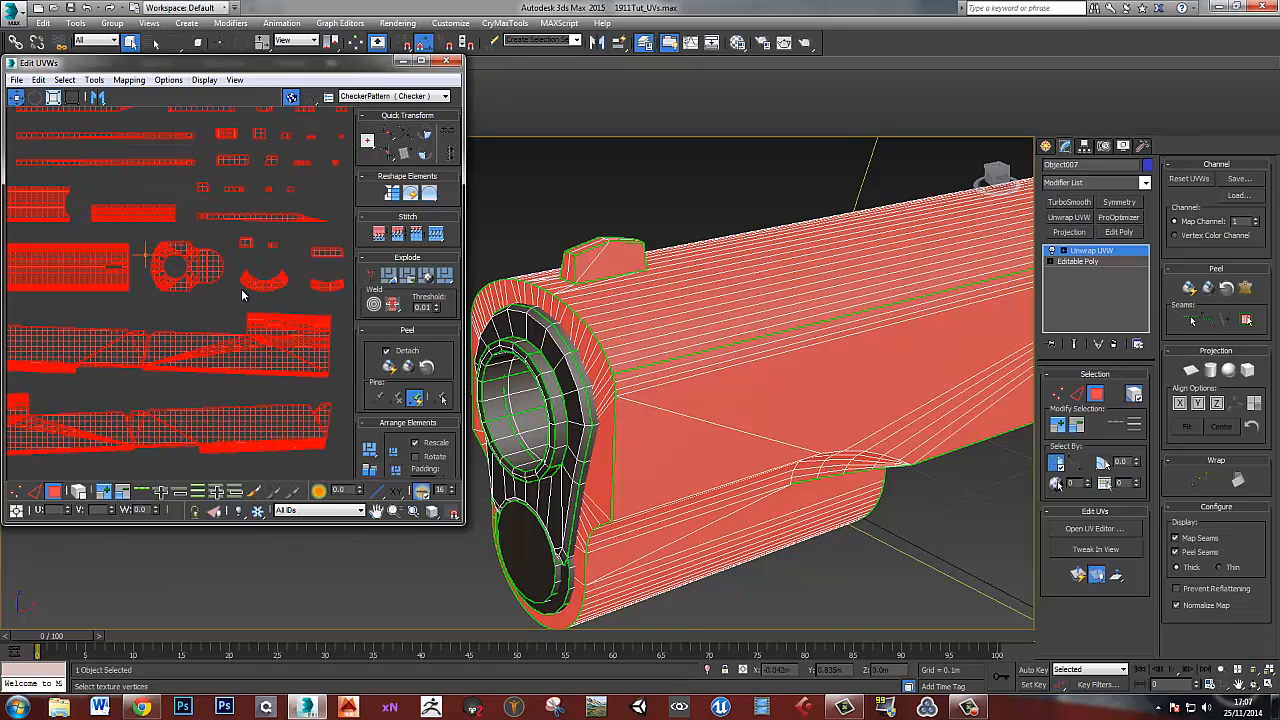
scroll(242, 295, down, 2)
middle_drag(209, 354, 172, 274)
scroll(717, 394, down, 2)
middle_drag(703, 426, 651, 363)
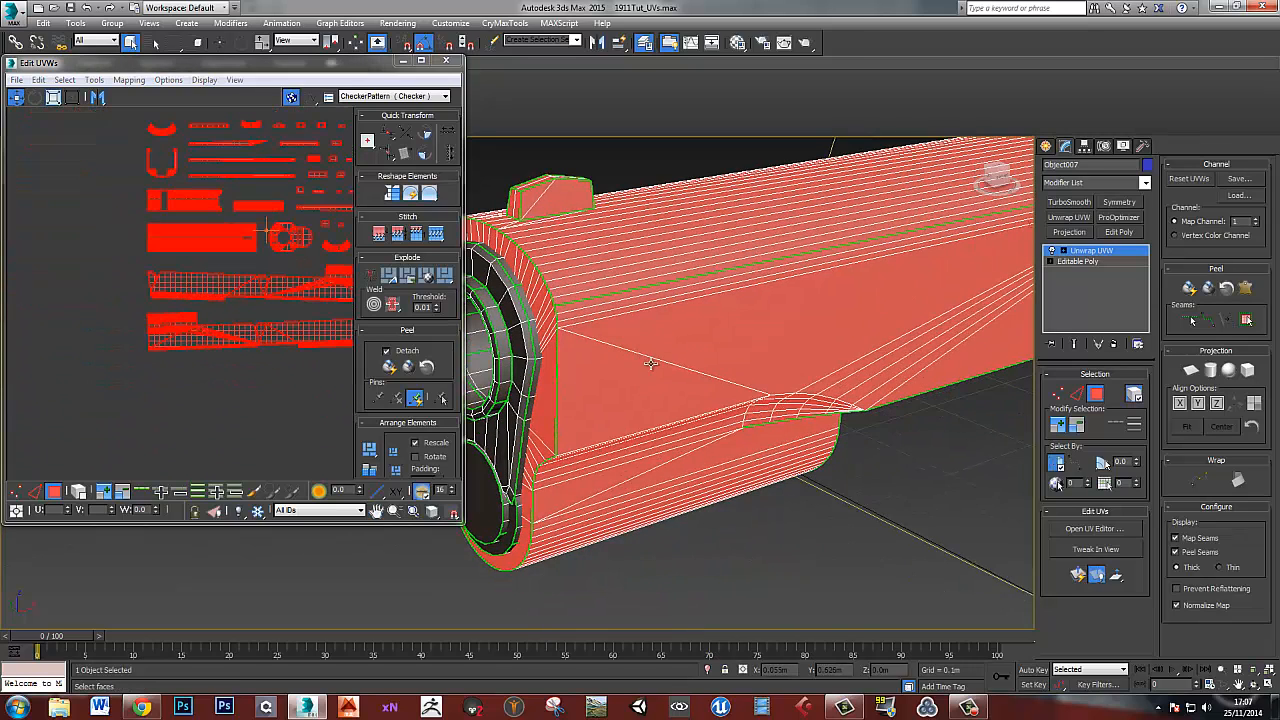
middle_drag(274, 286, 261, 298)
click(263, 405)
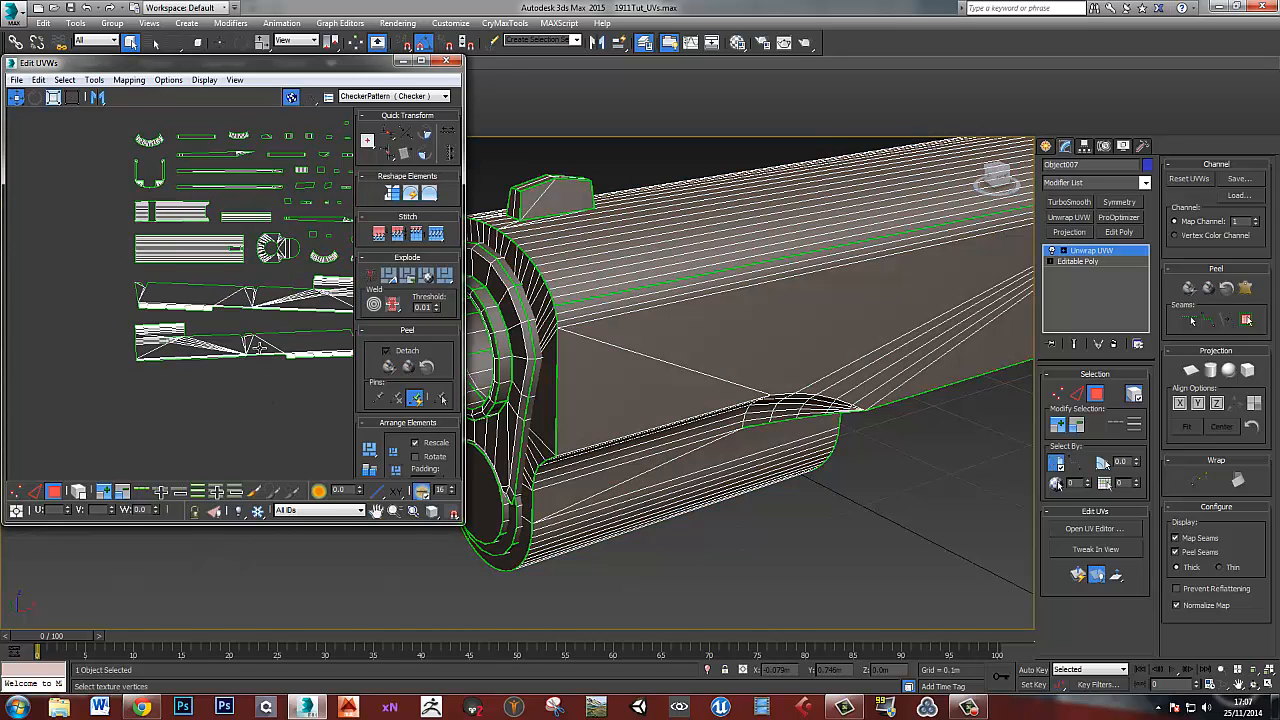
- Move the complete UV shell of one slide side down, away from the other pieces
drag(261, 348, 201, 422)
key(ctrl+z)
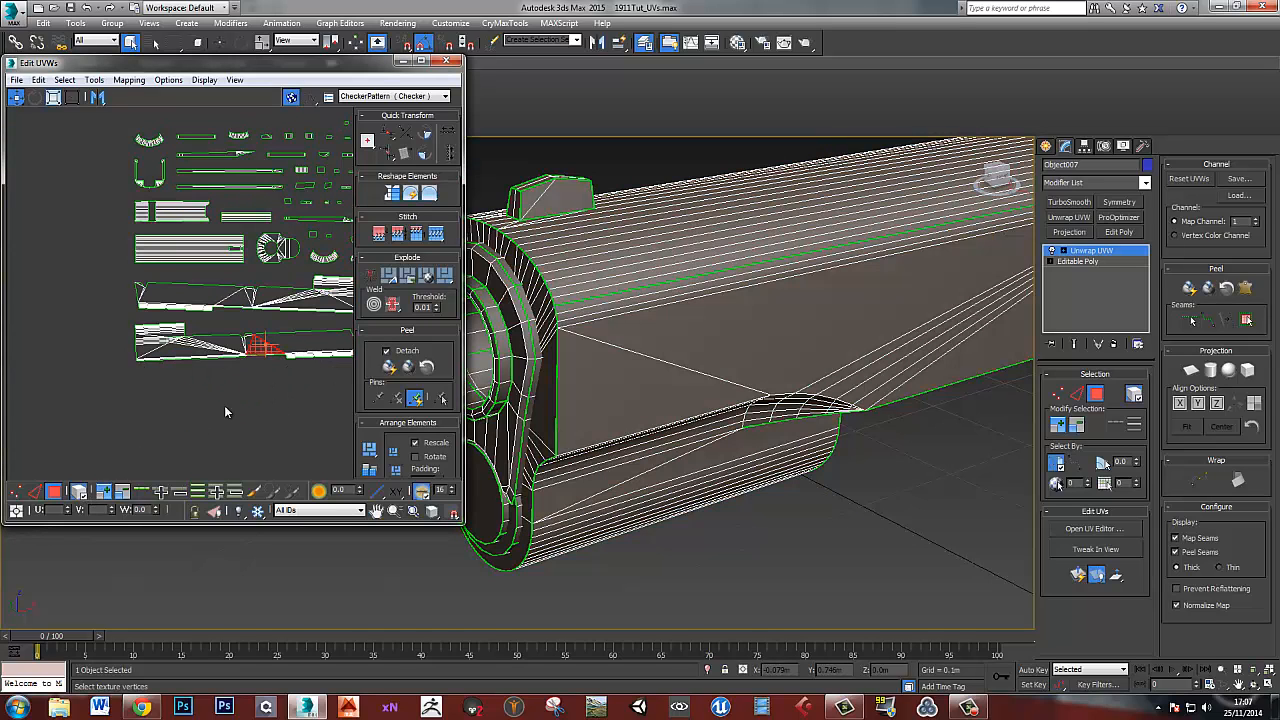
drag(217, 351, 171, 431)
alt+middle_drag(667, 348, 767, 327)
scroll(744, 330, down, 5)
- Select the edges where the slide's flat side meets the rounded housing under the muzzle and break the UVs along them
scroll(767, 327, up, 3)
scroll(193, 384, up, 5)
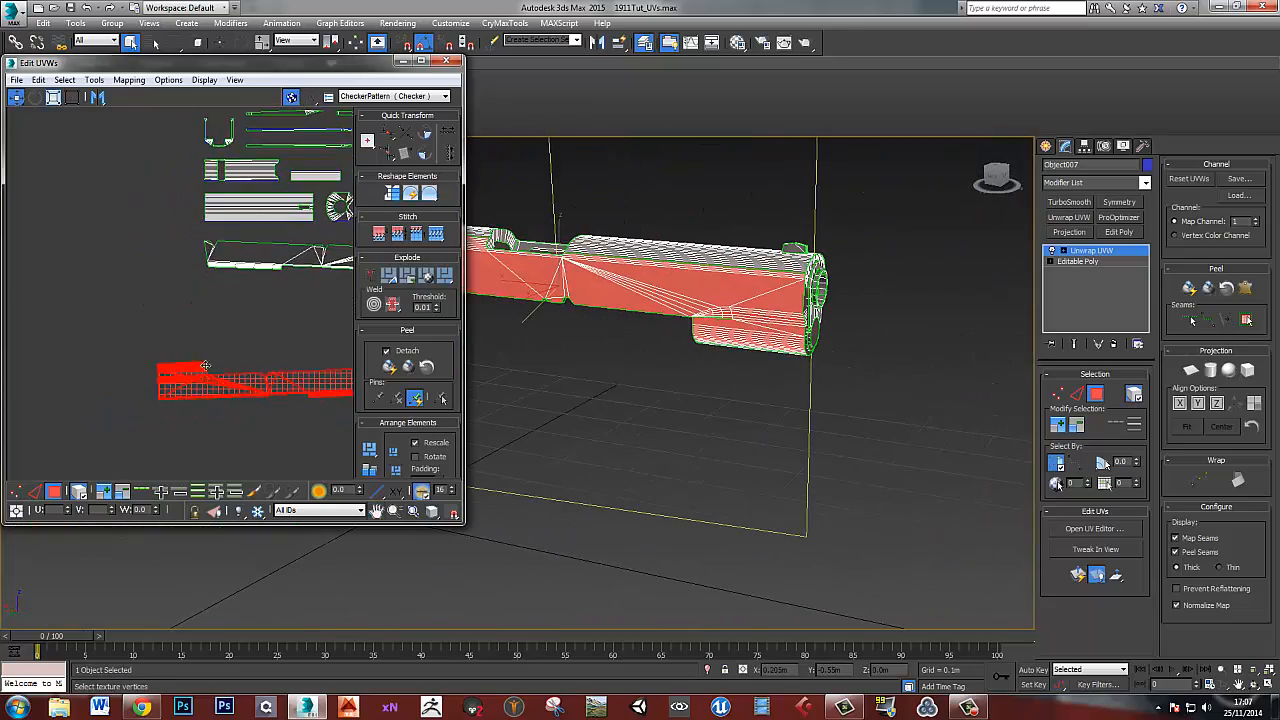
key(1)
scroll(275, 350, up, 5)
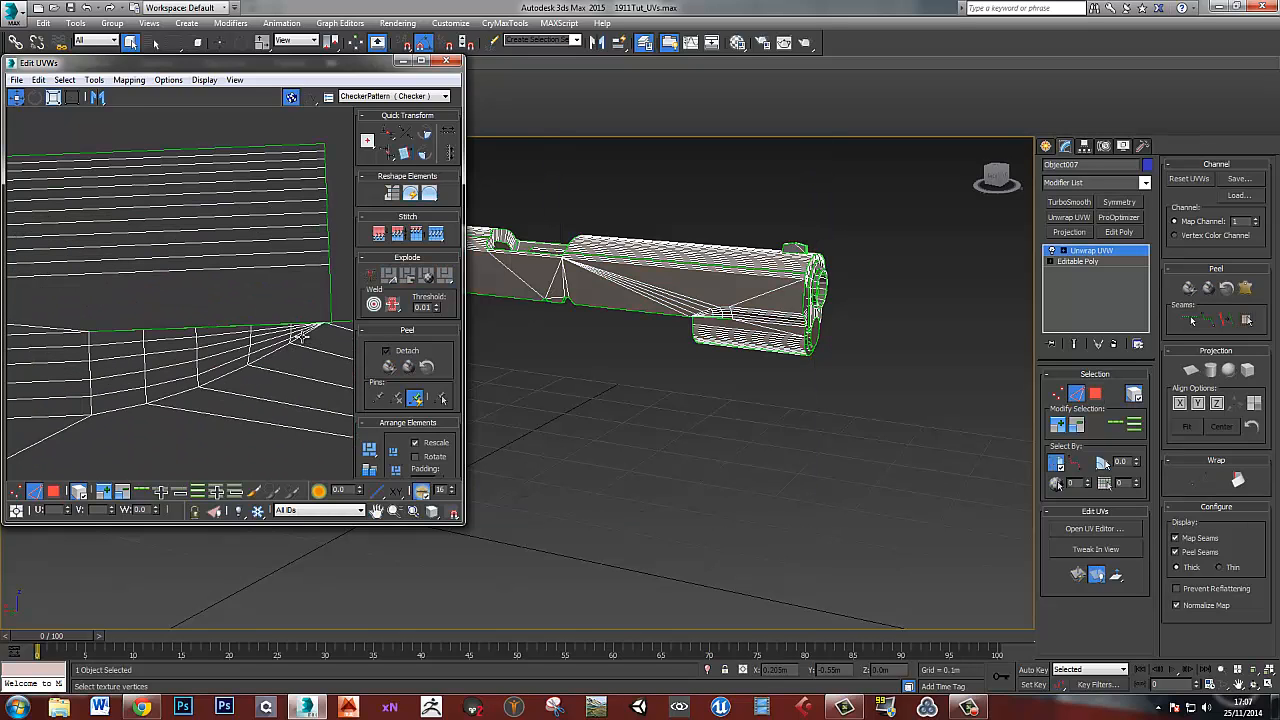
click(303, 338)
ctrl+click(262, 358)
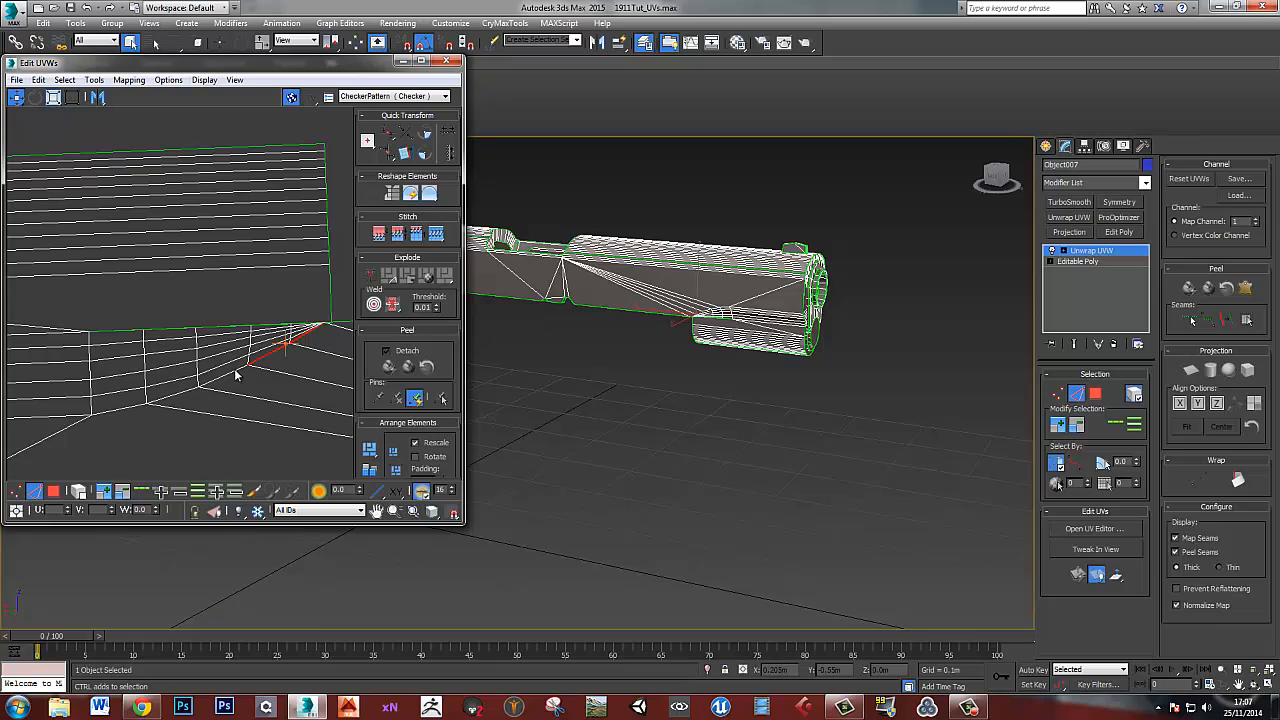
ctrl+double_click(231, 373)
scroll(190, 383, down, 3)
middle_drag(188, 381, 243, 351)
click(390, 282)
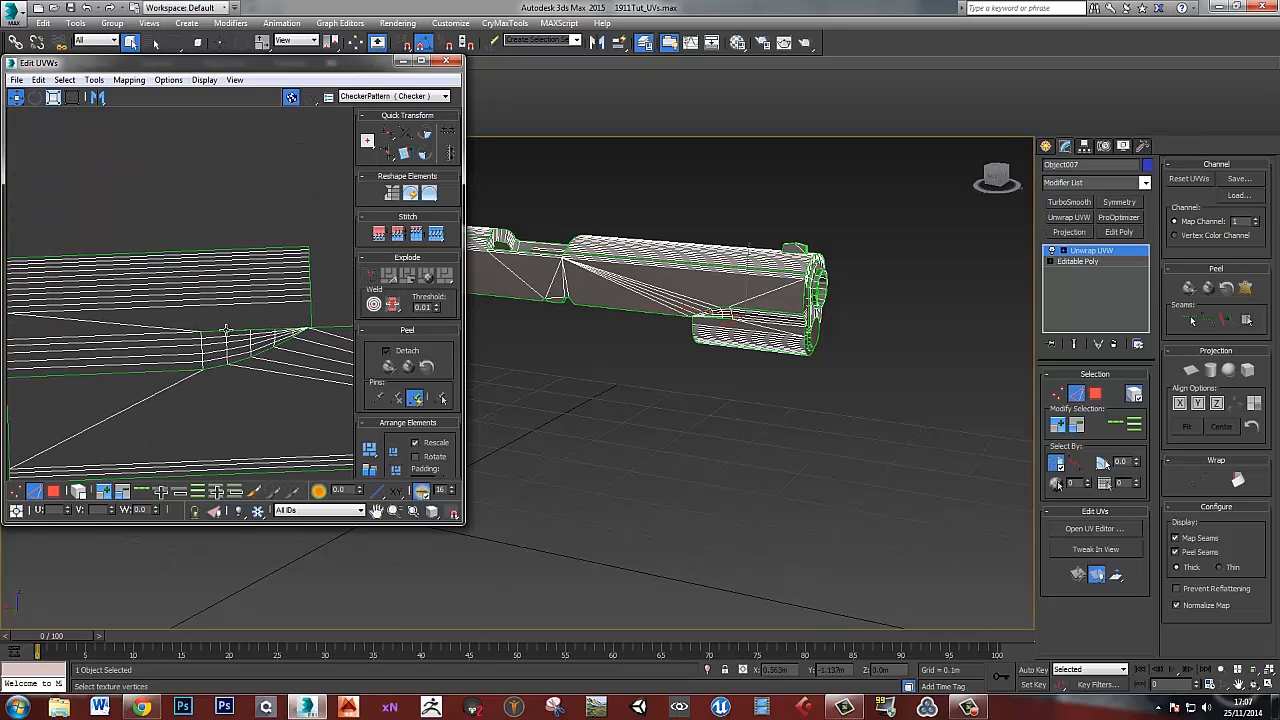
- Select the detached housing shell in polygon mode and move it up, clear of the side shell
key(3)
click(297, 223)
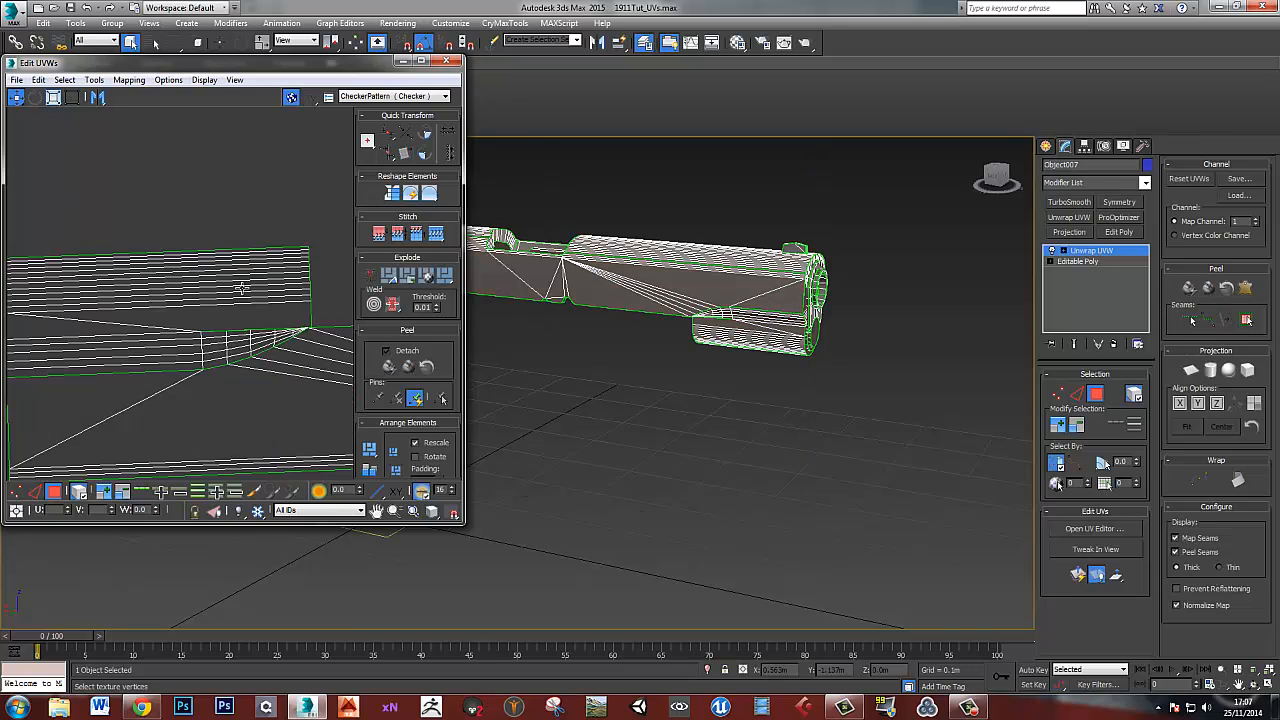
drag(224, 273, 199, 161)
scroll(209, 180, down, 5)
middle_drag(234, 246, 209, 292)
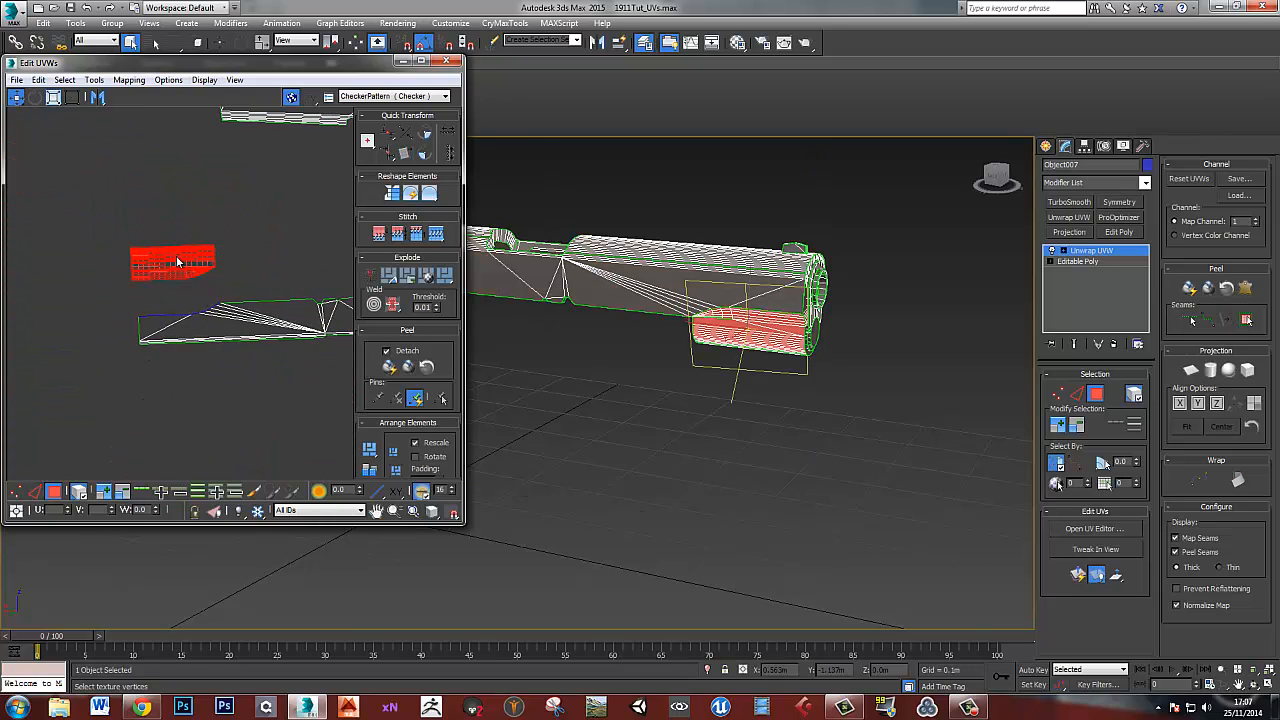
drag(178, 262, 150, 119)
- Move both slide side shells below the remaining pieces, one above the other
middle_drag(265, 207, 202, 344)
scroll(234, 341, down, 5)
drag(229, 377, 222, 403)
drag(299, 233, 227, 341)
- Break the opposite side's UV shell along the edges bordering the rounded housing under the muzzle
alt+middle_drag(818, 362, 590, 357)
middle_drag(590, 357, 970, 357)
scroll(702, 322, up, 4)
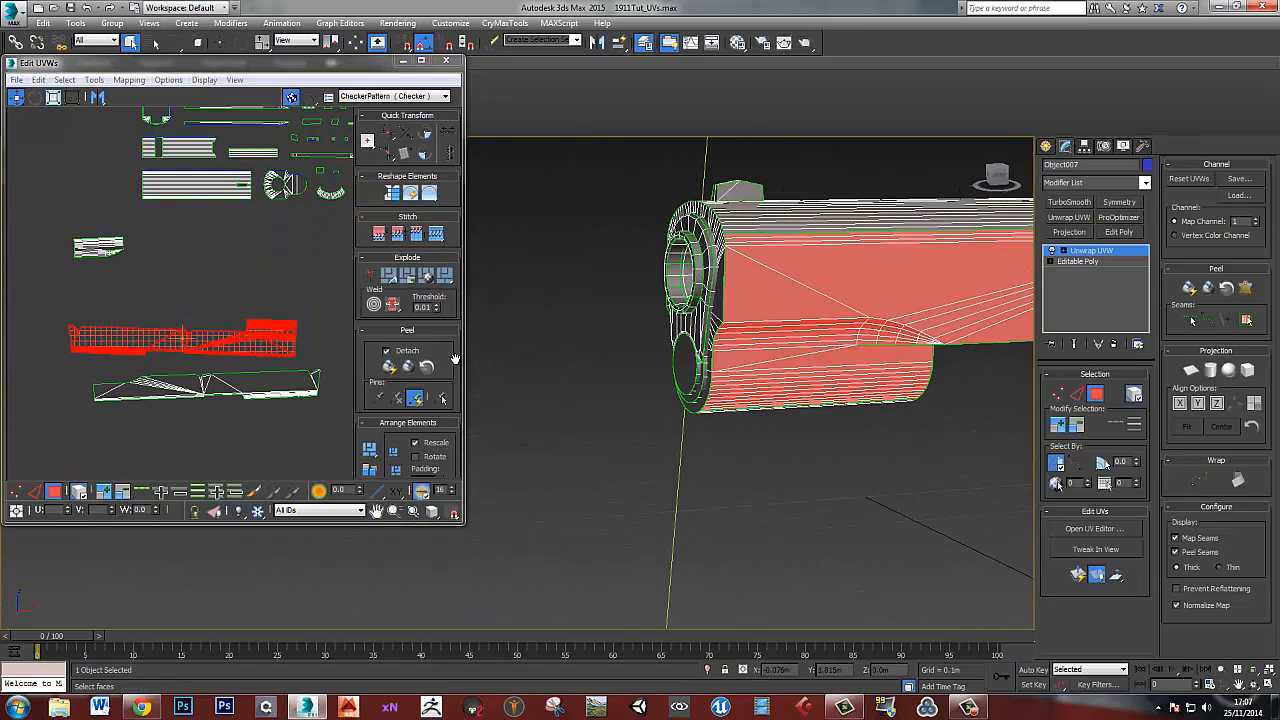
scroll(280, 358, up, 8)
key(2)
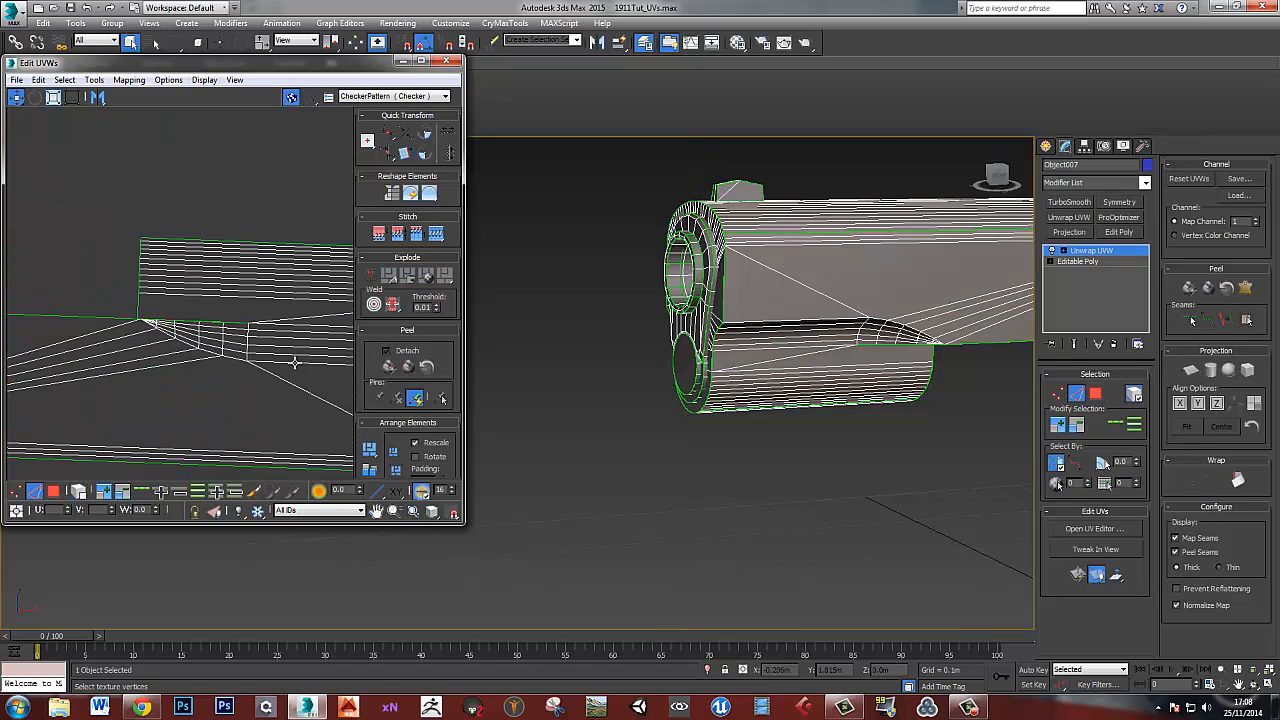
click(295, 364)
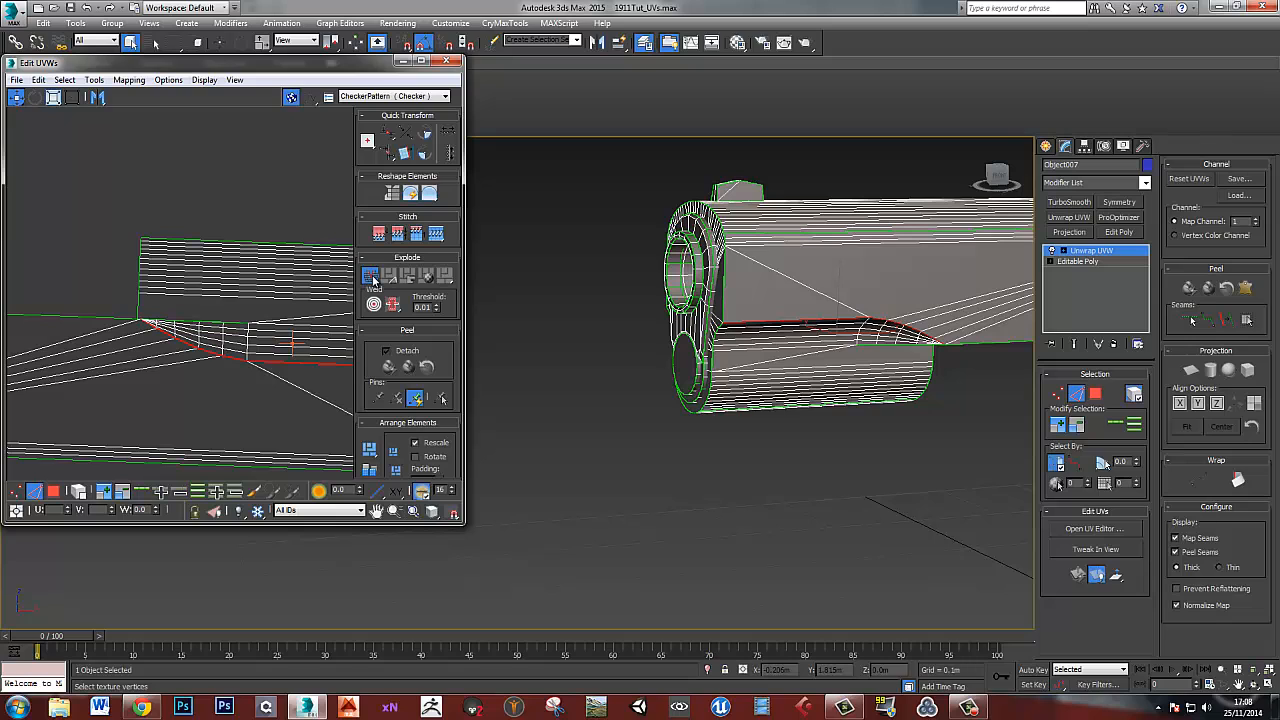
click(373, 280)
- Select the opposite side's detached housing shell and move it up, away from its side shell
middle_drag(276, 303, 163, 323)
key(3)
click(229, 309)
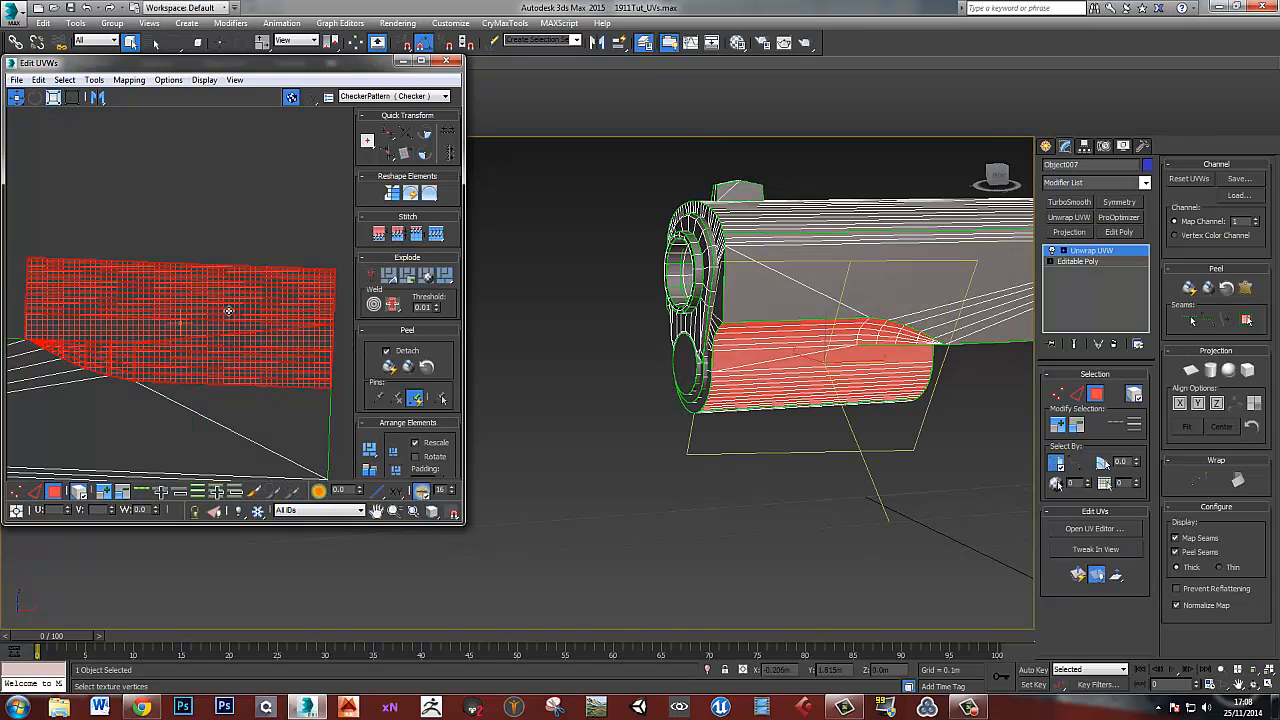
scroll(229, 315, down, 5)
drag(218, 316, 242, 156)
scroll(242, 158, down, 4)
middle_drag(241, 200, 268, 307)
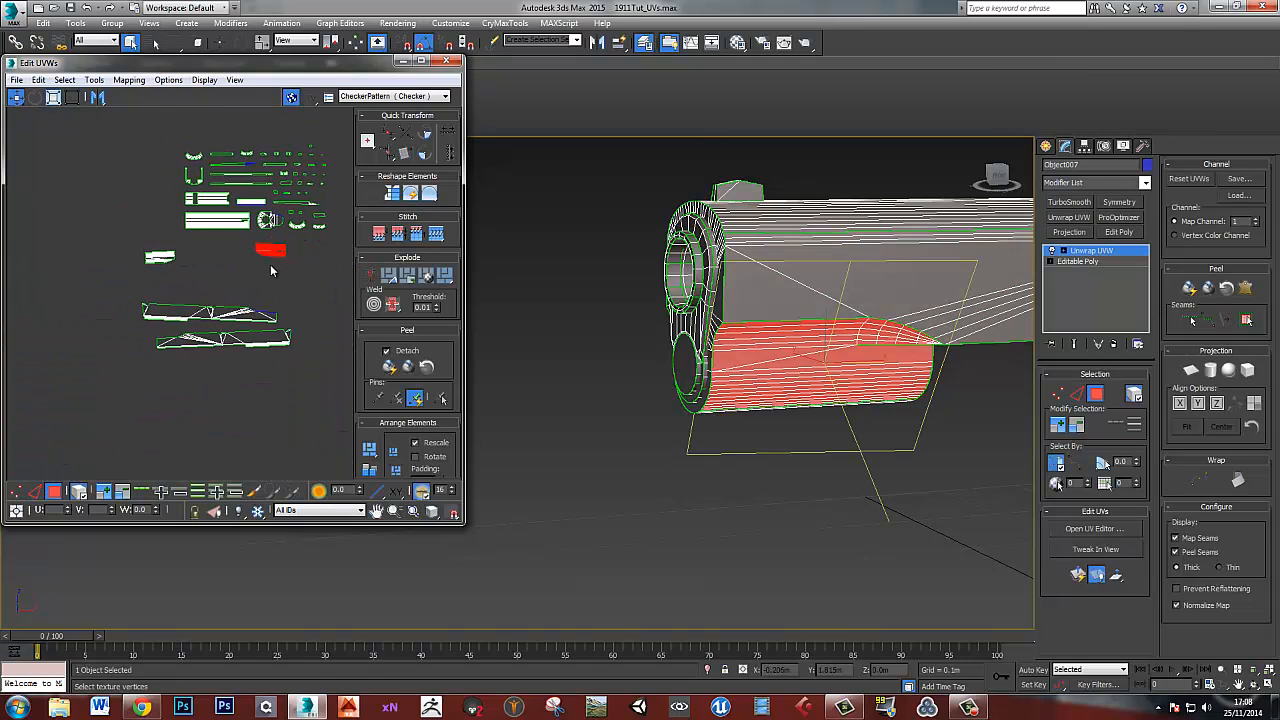
- Move the slide's front and rear top-surface shells below the two side shells, next to each other
scroll(271, 267, up, 3)
drag(219, 208, 234, 404)
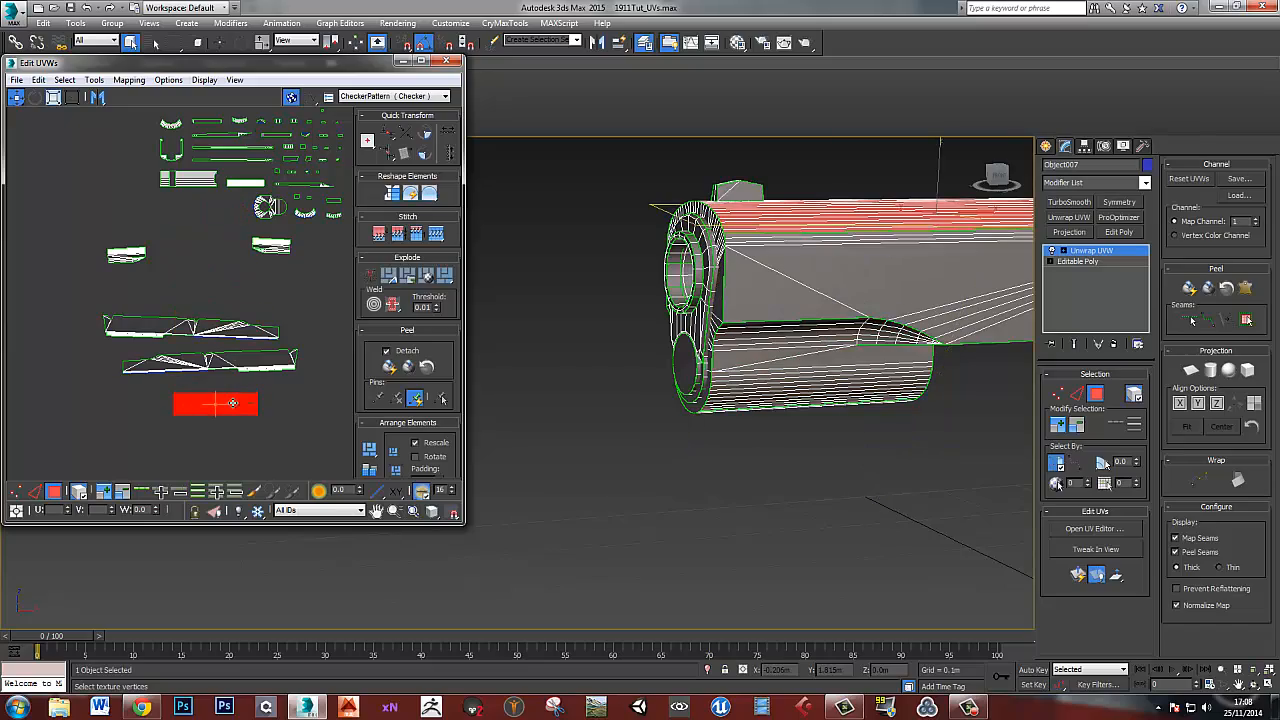
alt+middle_drag(774, 289, 650, 300)
middle_drag(303, 410, 207, 425)
drag(142, 227, 269, 443)
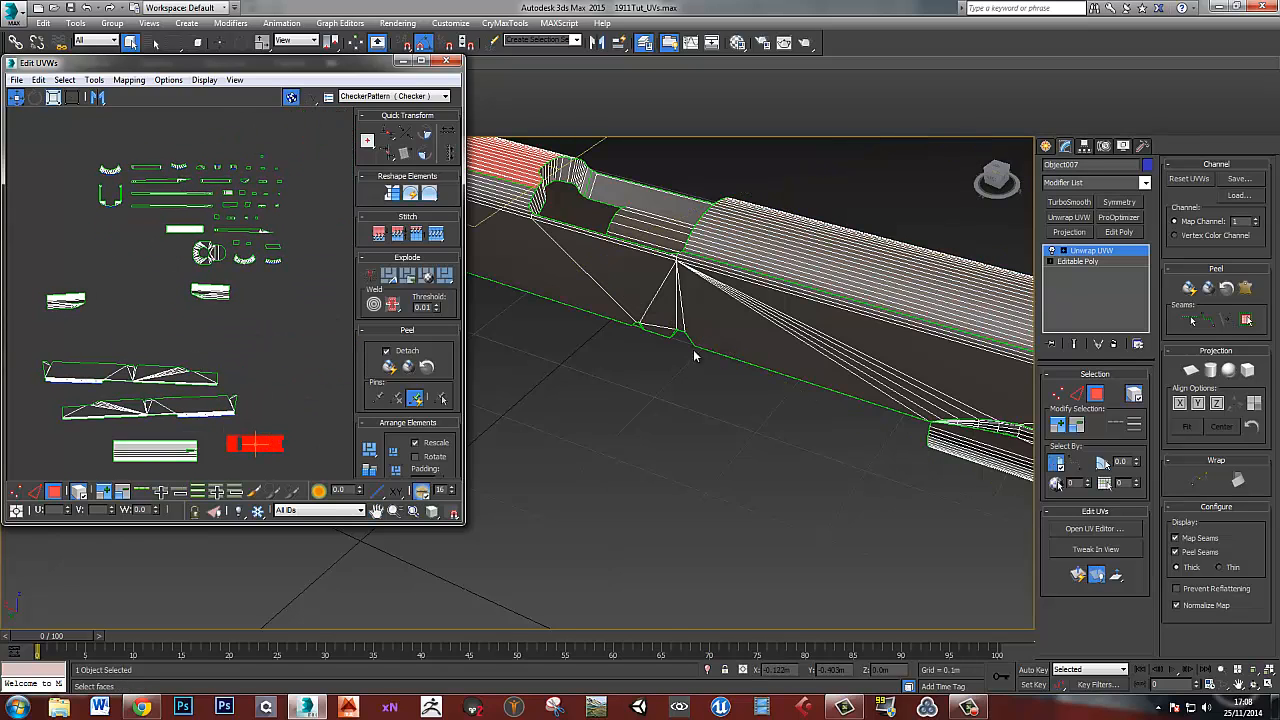
- Match UV shells to the model by selecting a small shell, and a single narrow face strip behind the ejection port
alt+middle_drag(691, 357, 597, 371)
click(186, 229)
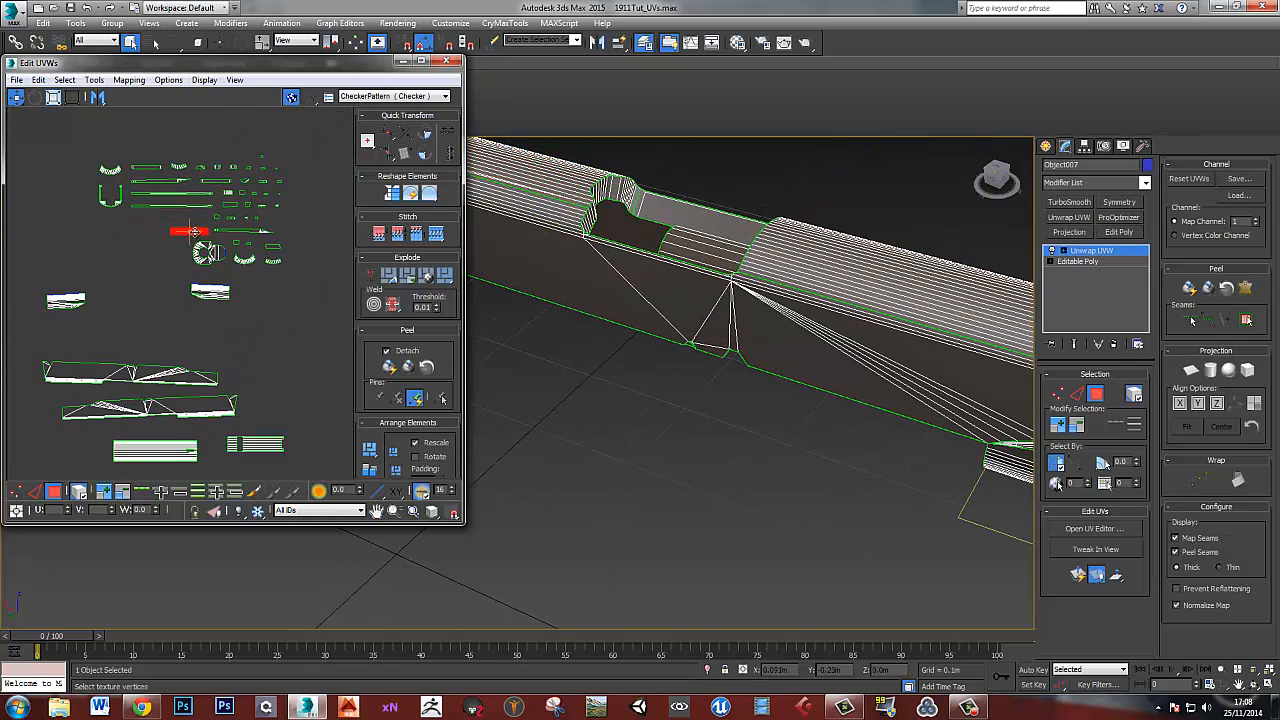
key(ctrl+a)
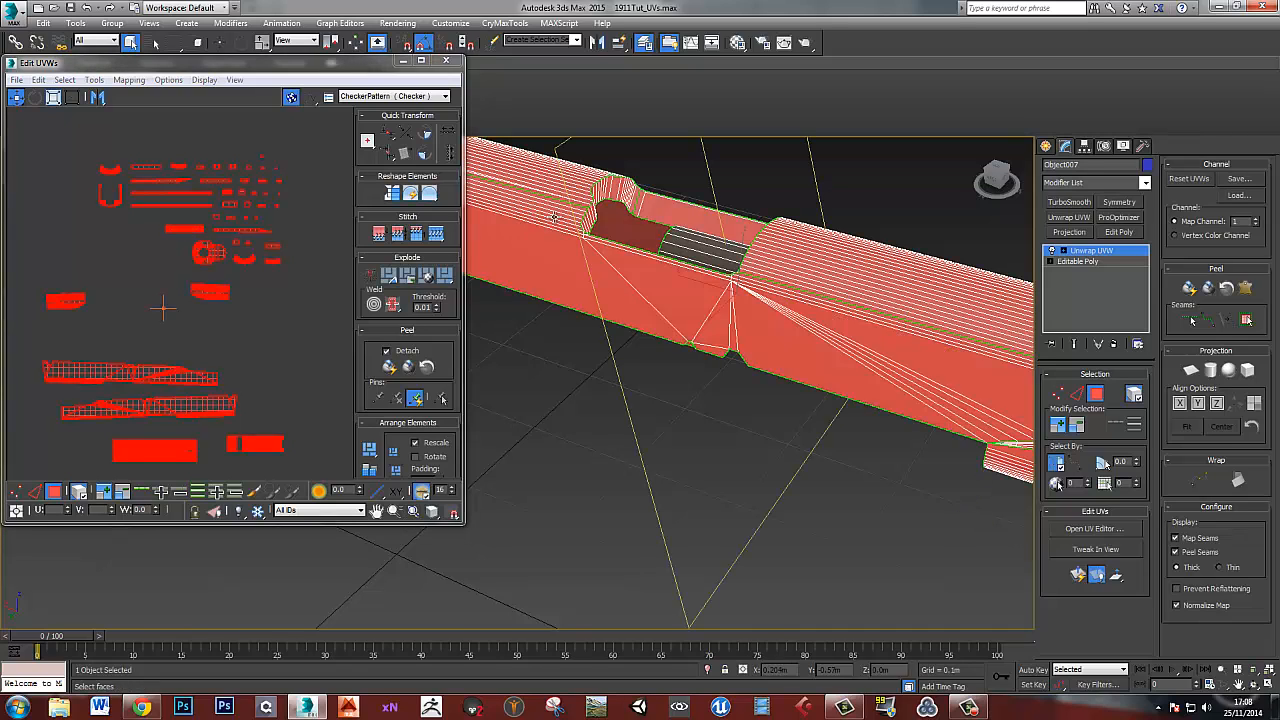
click(1134, 394)
click(558, 207)
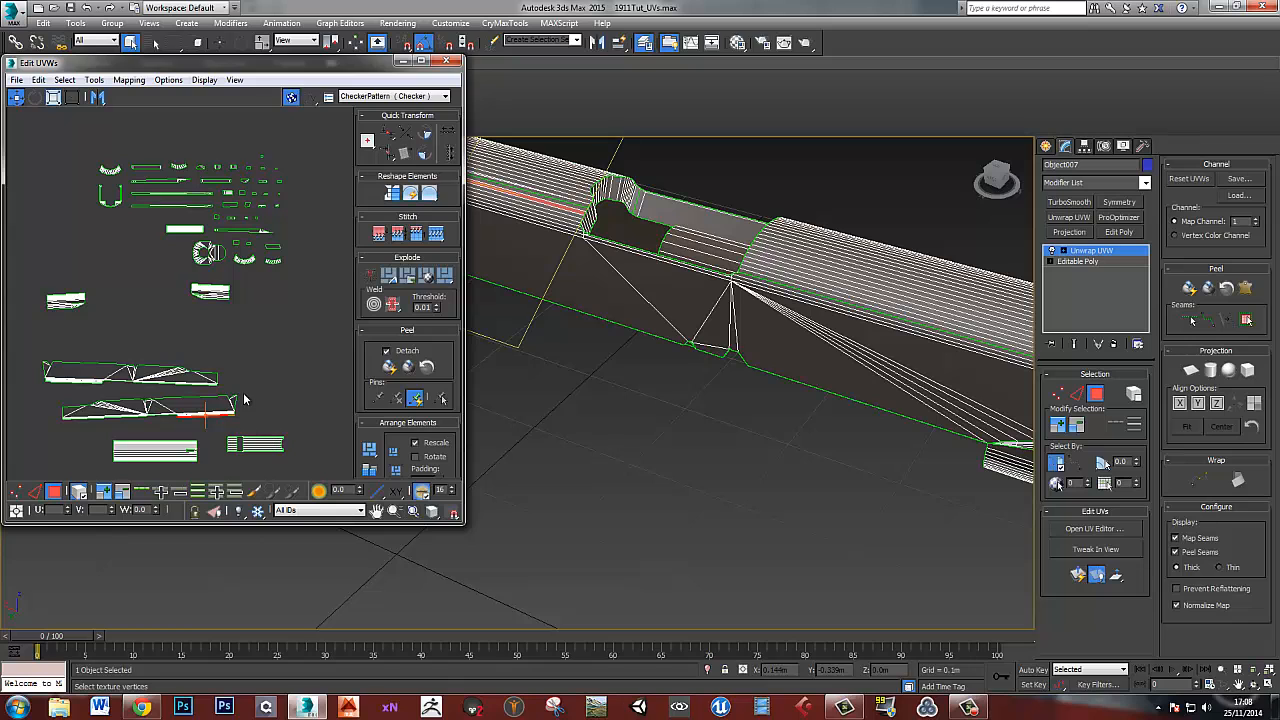
- Maximise the UV editor and relax the two side shells and two top-surface shells by polygon angles
drag(289, 68, 602, 0)
middle_drag(262, 352, 495, 422)
scroll(369, 343, up, 3)
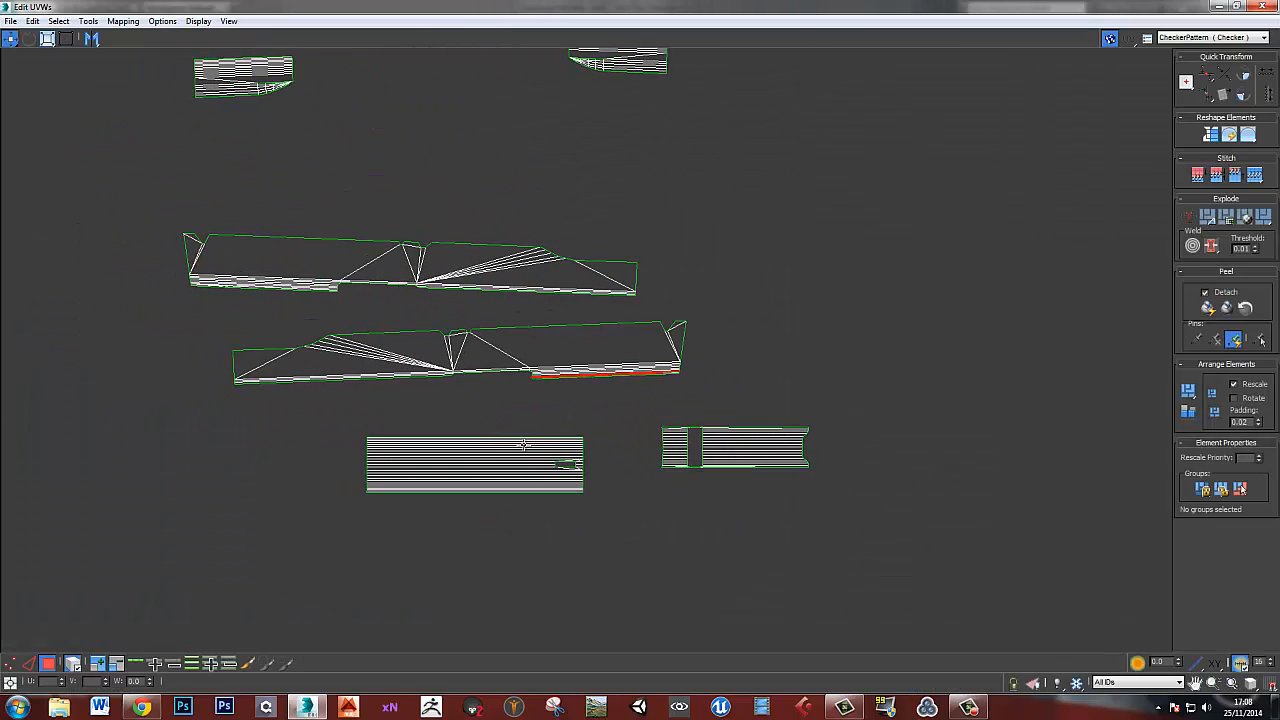
click(476, 403)
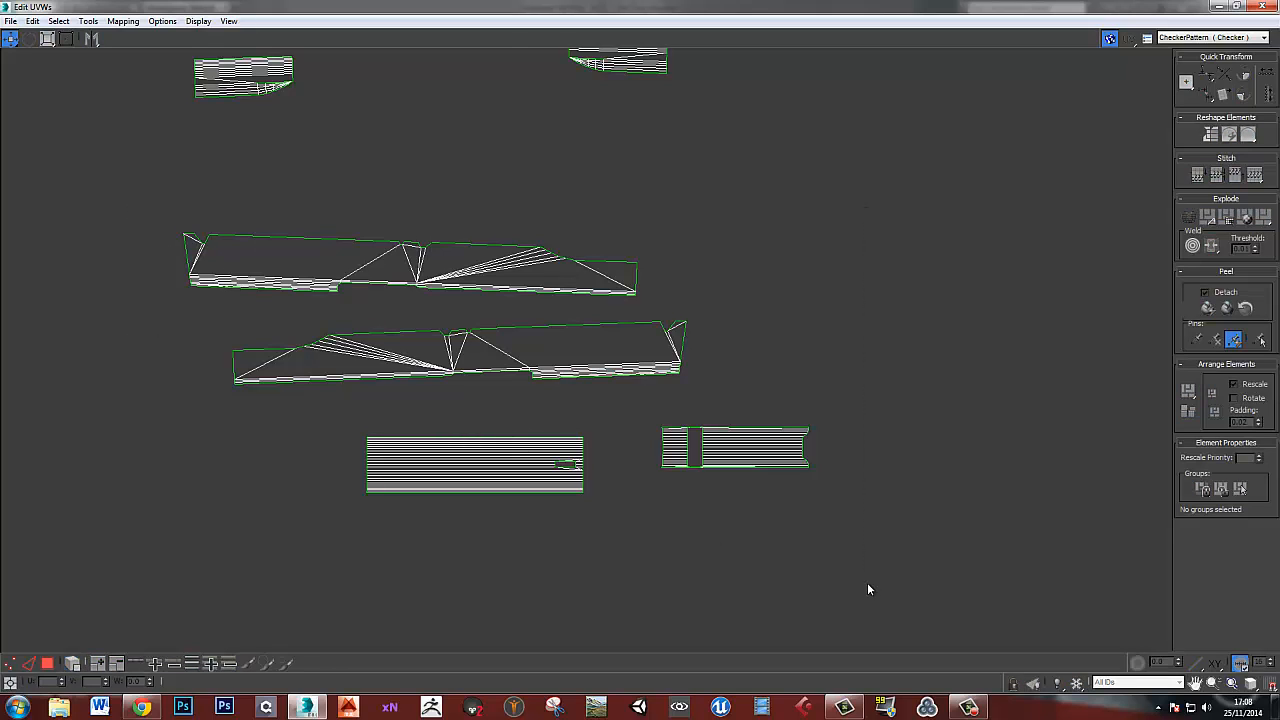
key(ctrl+z)
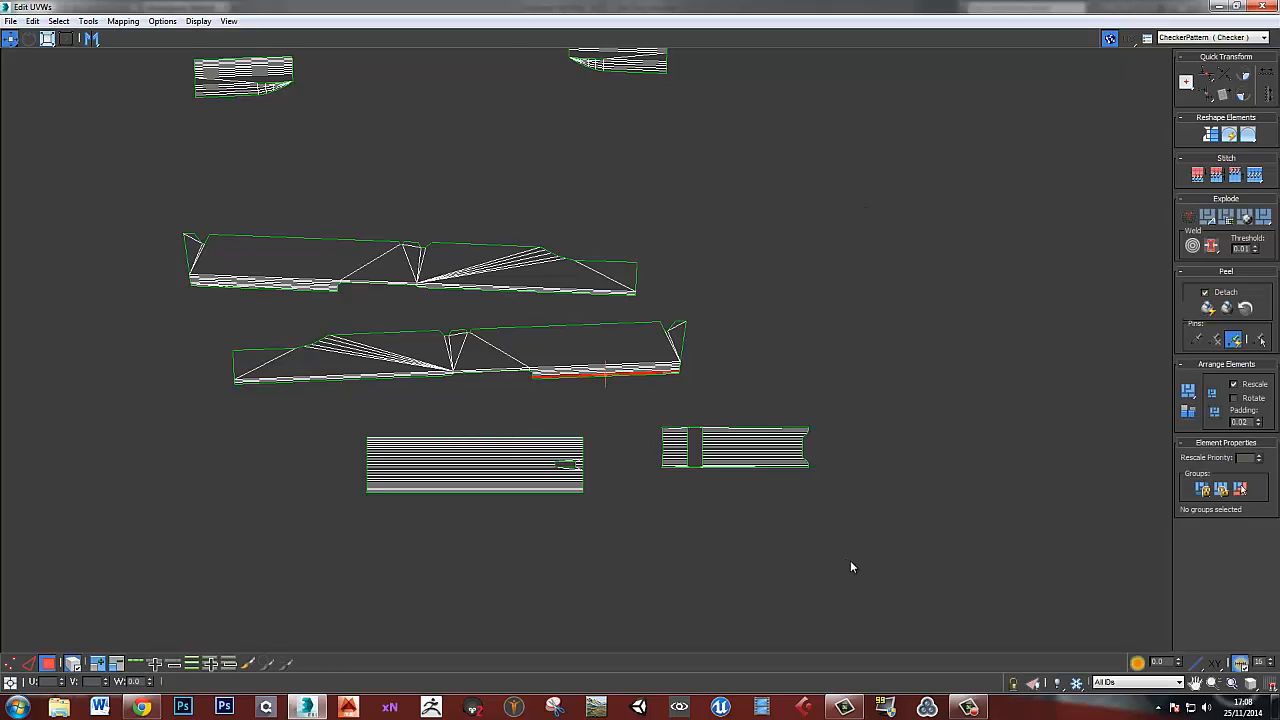
drag(155, 209, 857, 561)
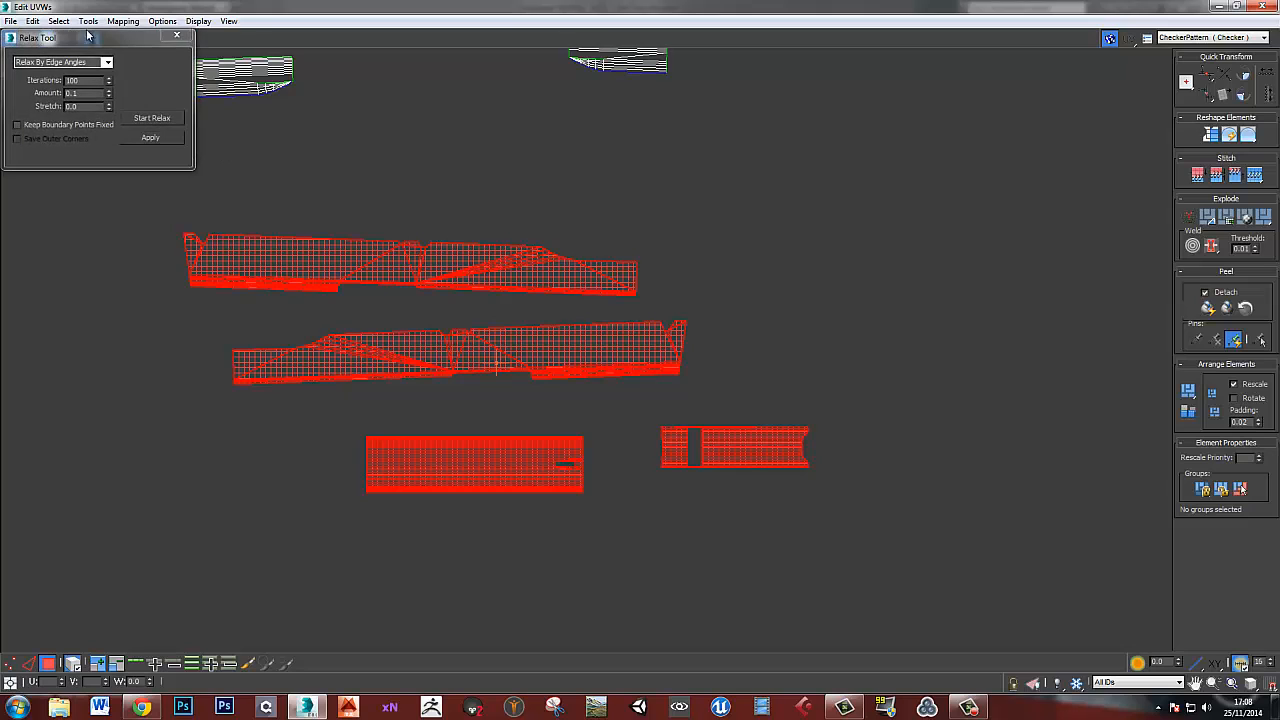
click(137, 120)
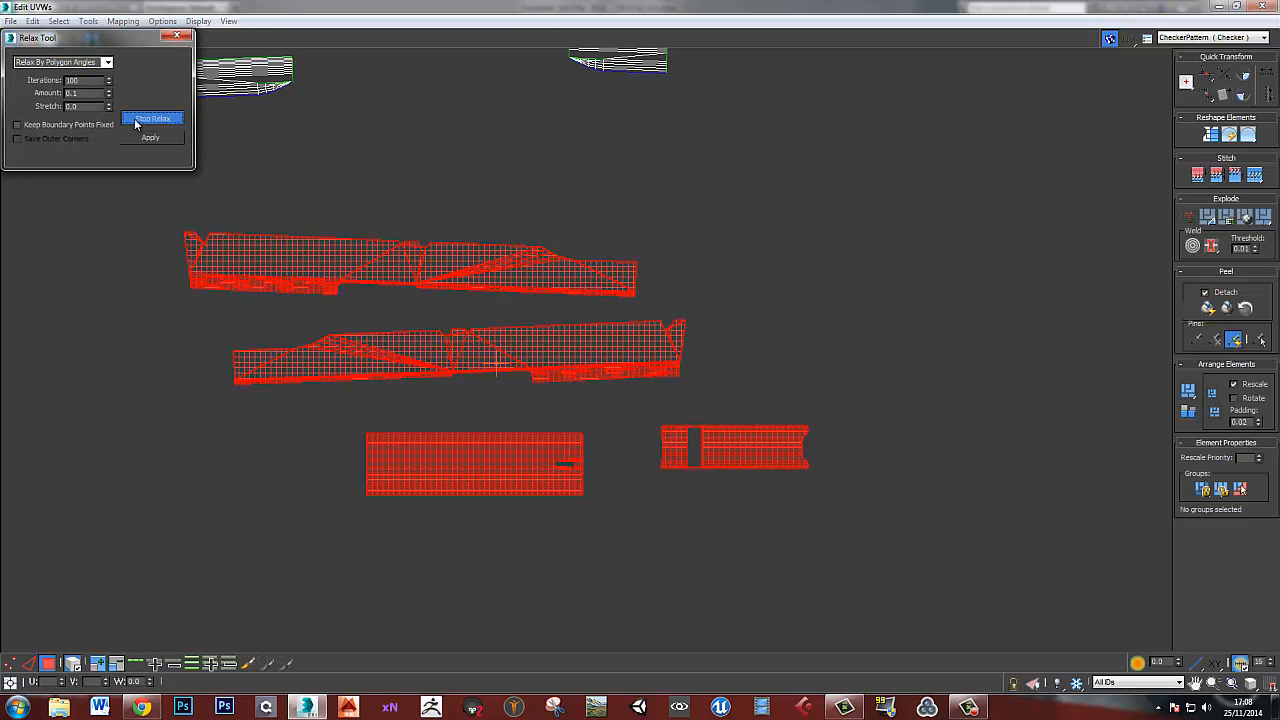
click(137, 120)
- Deselect the relaxed shells and inspect their outlines and edge lines up close
click(818, 315)
scroll(420, 330, up, 4)
middle_drag(396, 330, 614, 342)
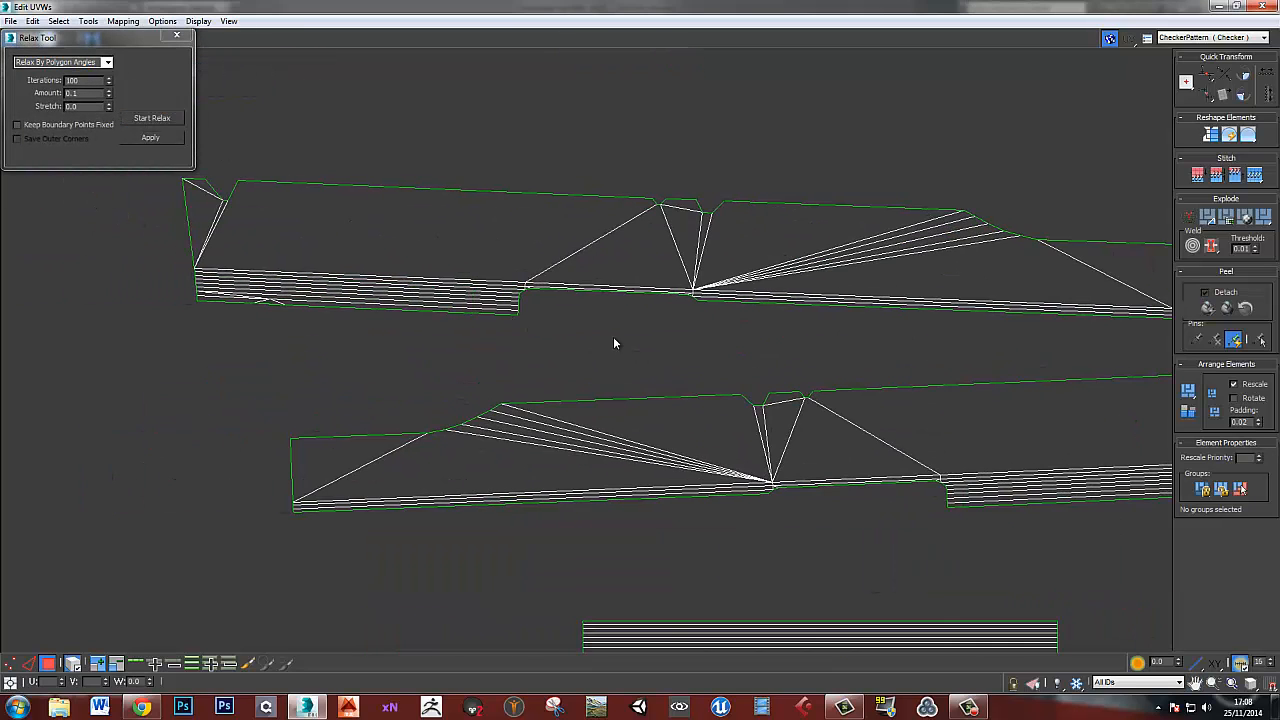
middle_drag(816, 348, 586, 460)
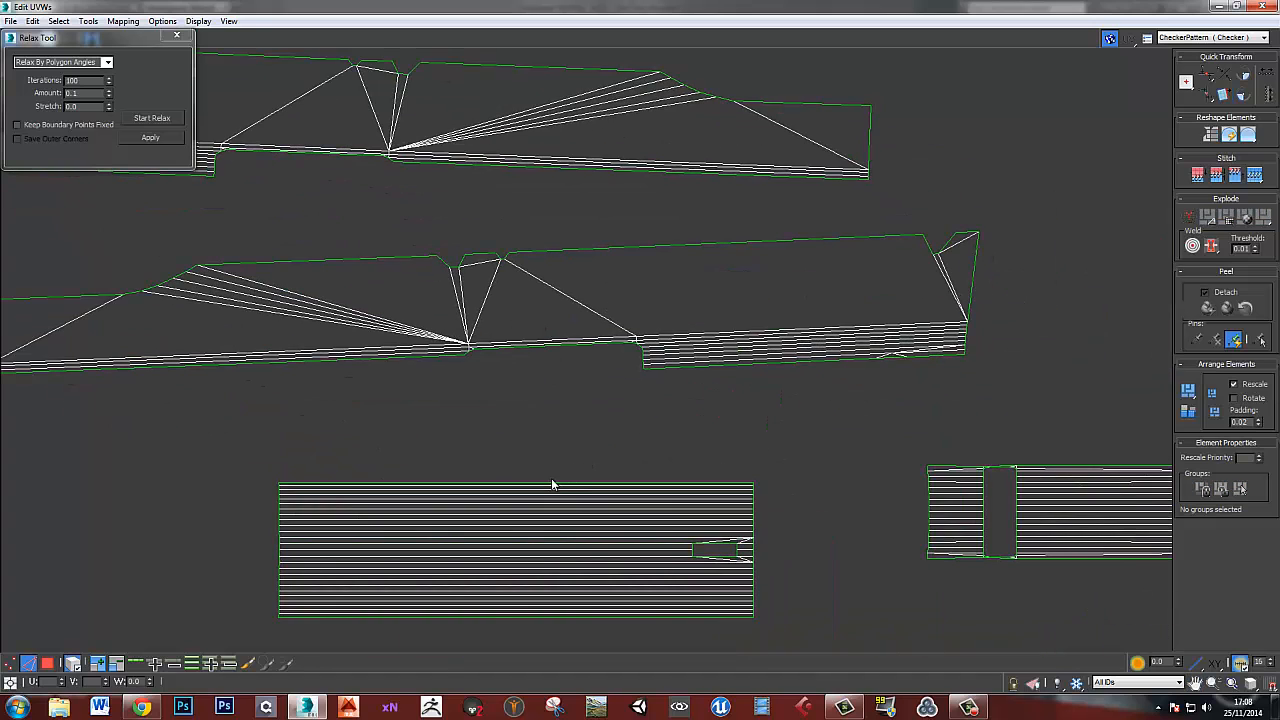
- Stitch the front top-surface shell to both side shells along its two long outer edges
click(552, 483)
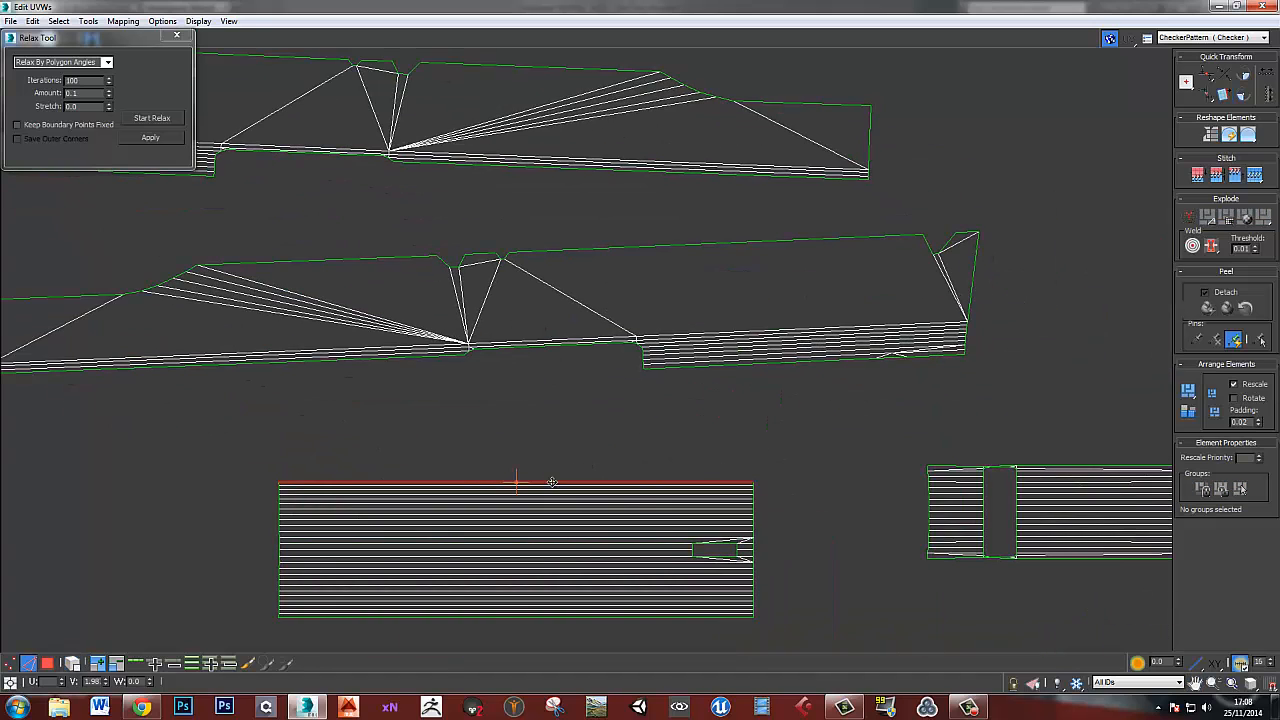
middle_drag(560, 580, 524, 443)
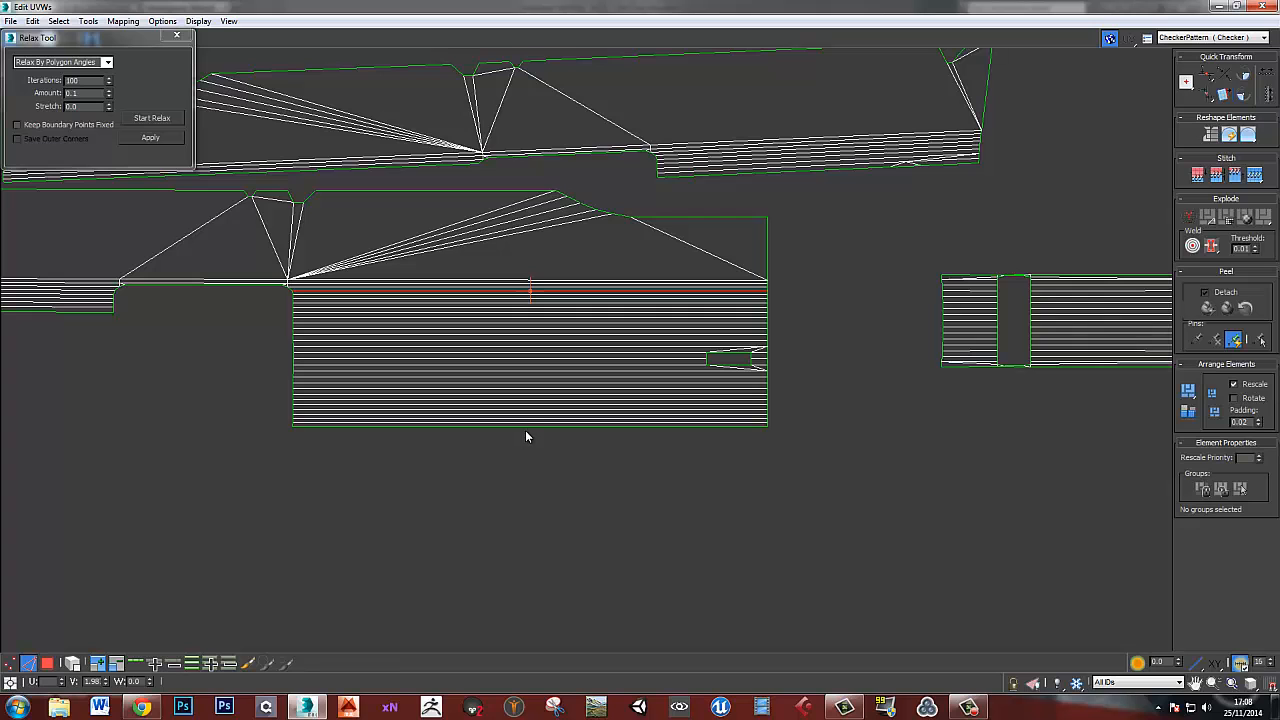
click(524, 427)
key(s)
- Stitch the rear top-surface shell to the upper side shell along the inner edge behind the ejection port
middle_drag(214, 414, 655, 431)
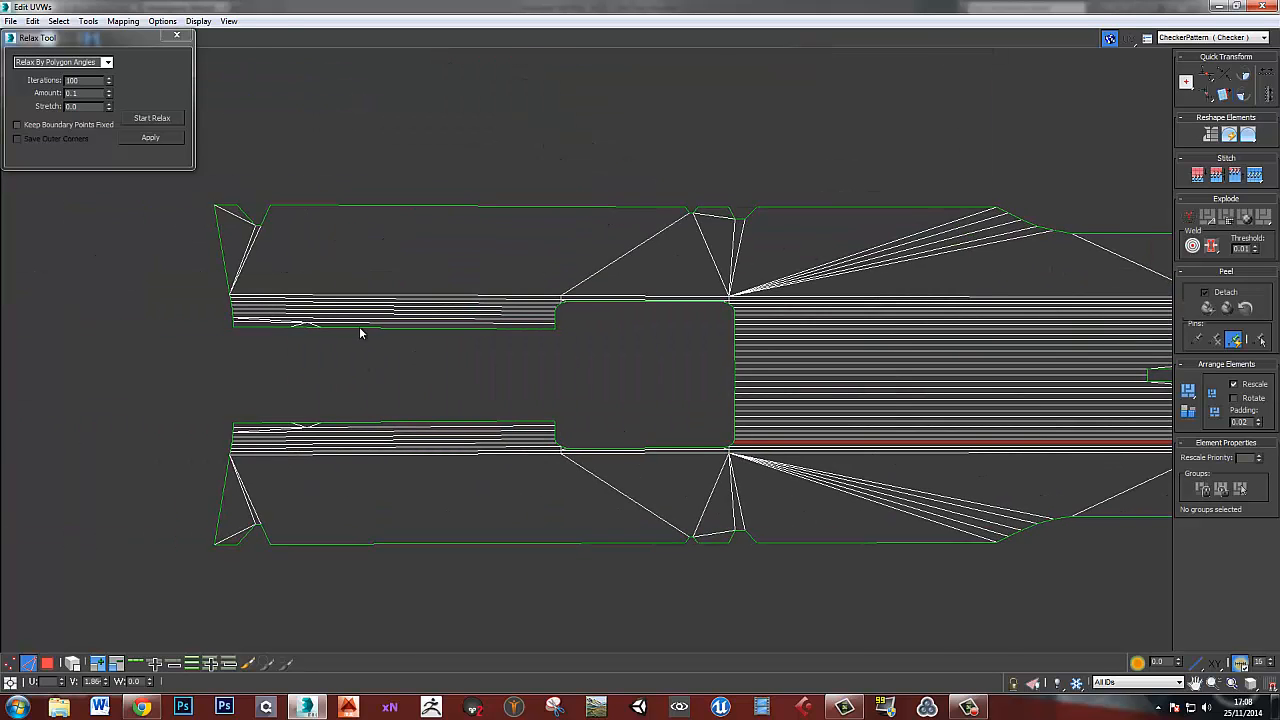
scroll(360, 326, up, 2)
click(362, 330)
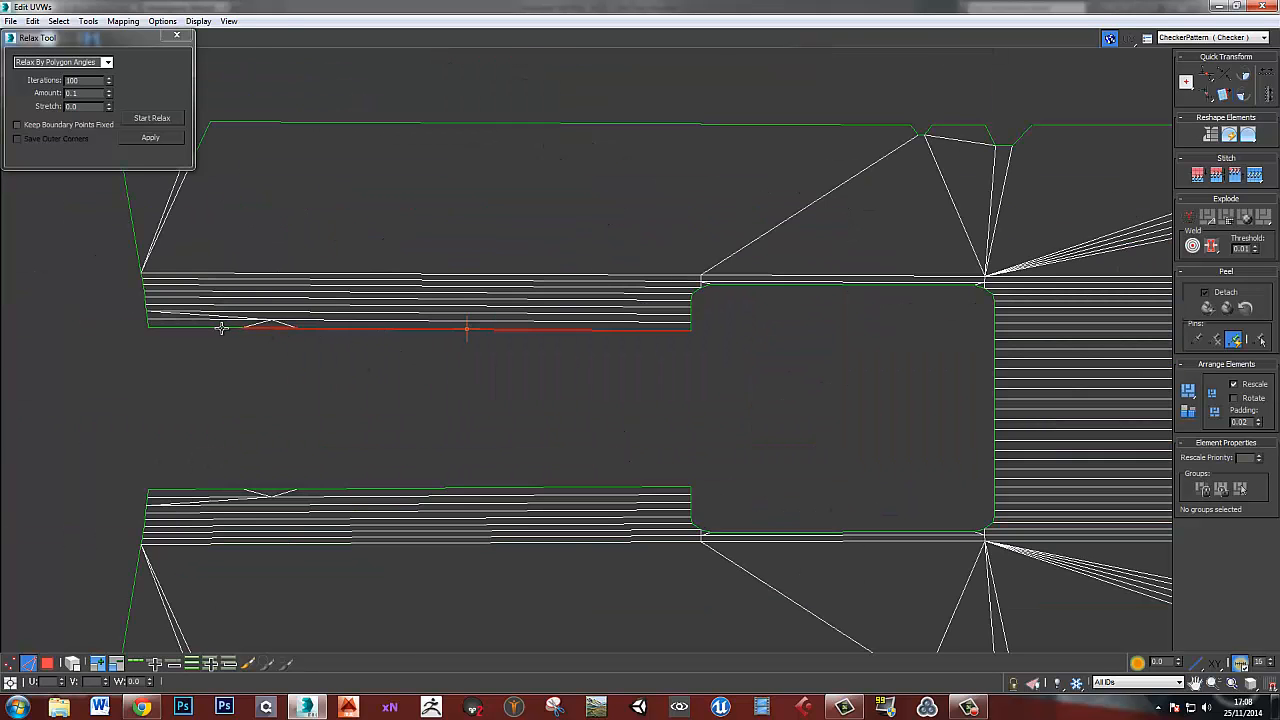
key(s)
- Stitch the remaining open seam between the rear top-surface shell and the lower side shell, including the short edges beside the rear sight cutout
scroll(245, 453, up, 3)
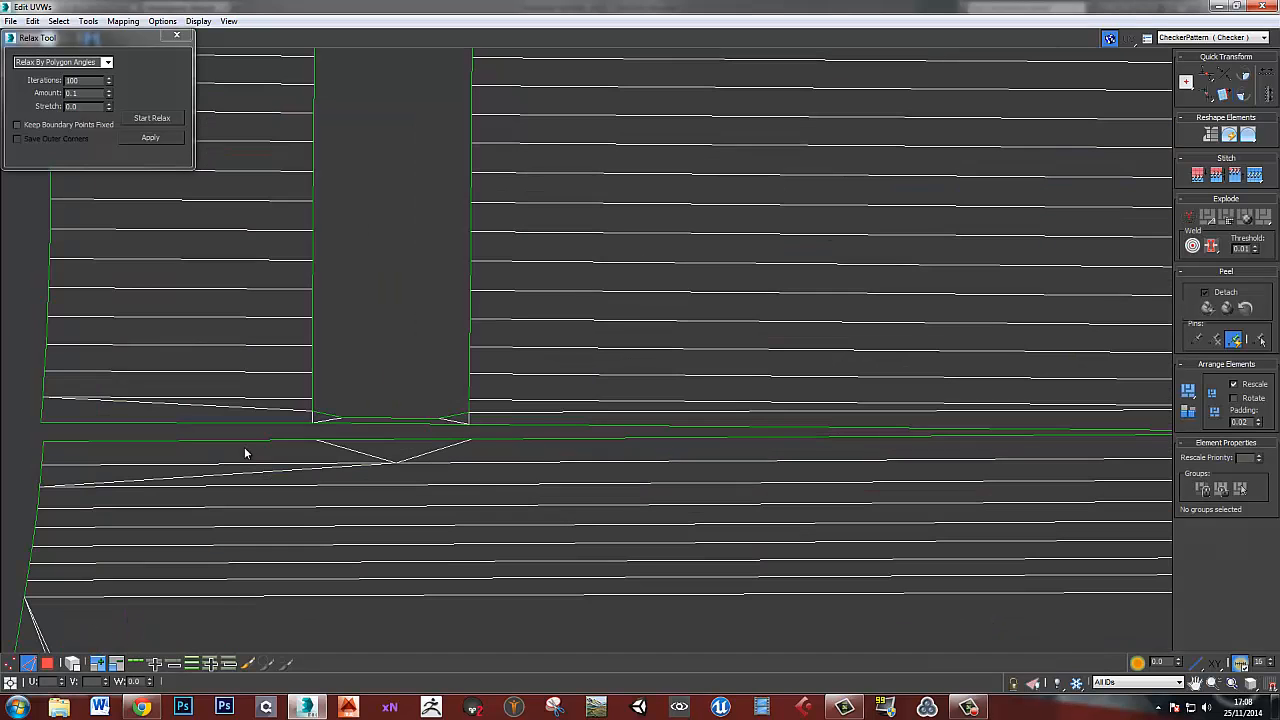
click(255, 439)
ctrl+click(358, 439)
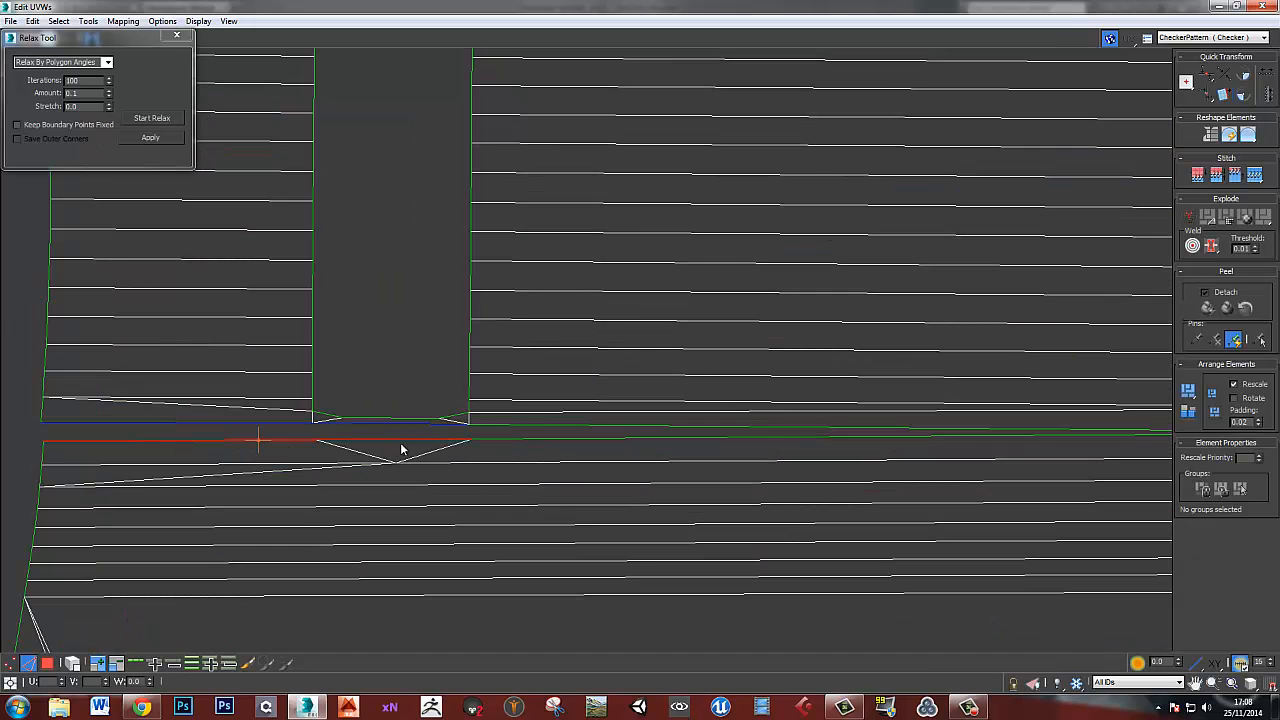
ctrl+click(518, 441)
scroll(526, 446, down, 6)
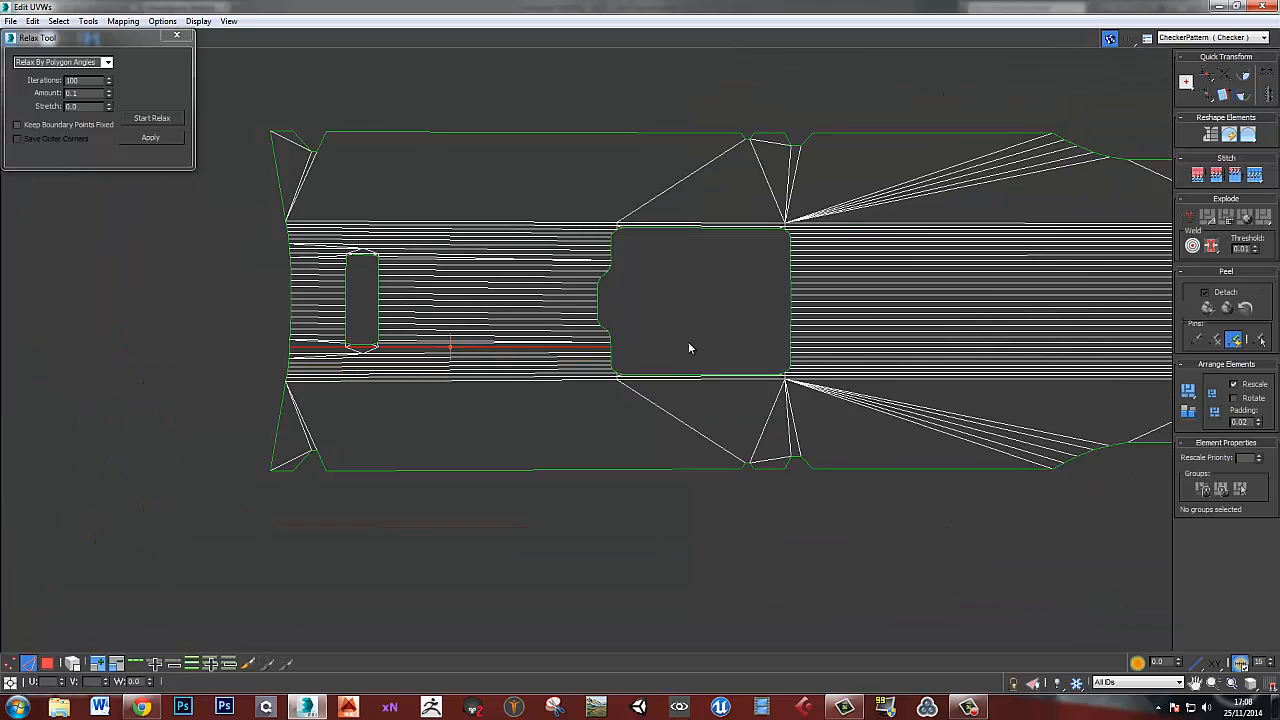
middle_drag(688, 348, 557, 414)
scroll(662, 379, down, 2)
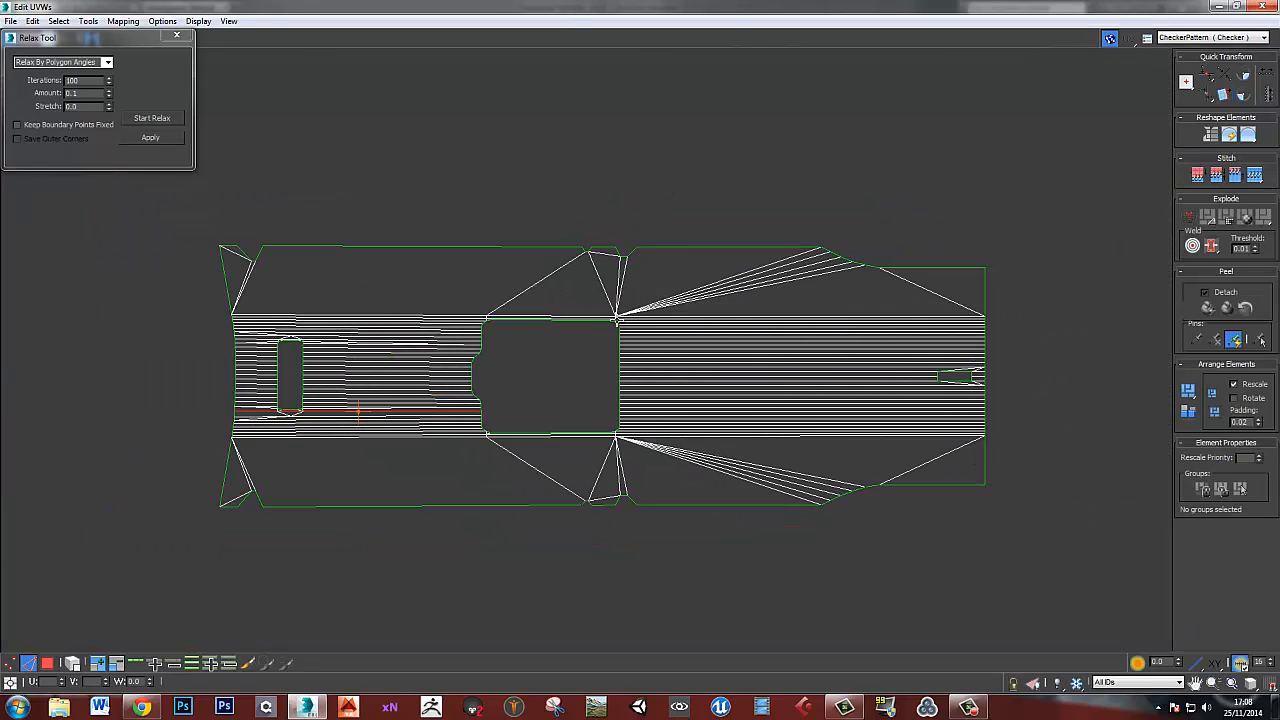
- Select all faces of the joined slide shell and check their coverage on the 3D model from both sides
key(3)
click(640, 337)
drag(484, 10, 0, 12)
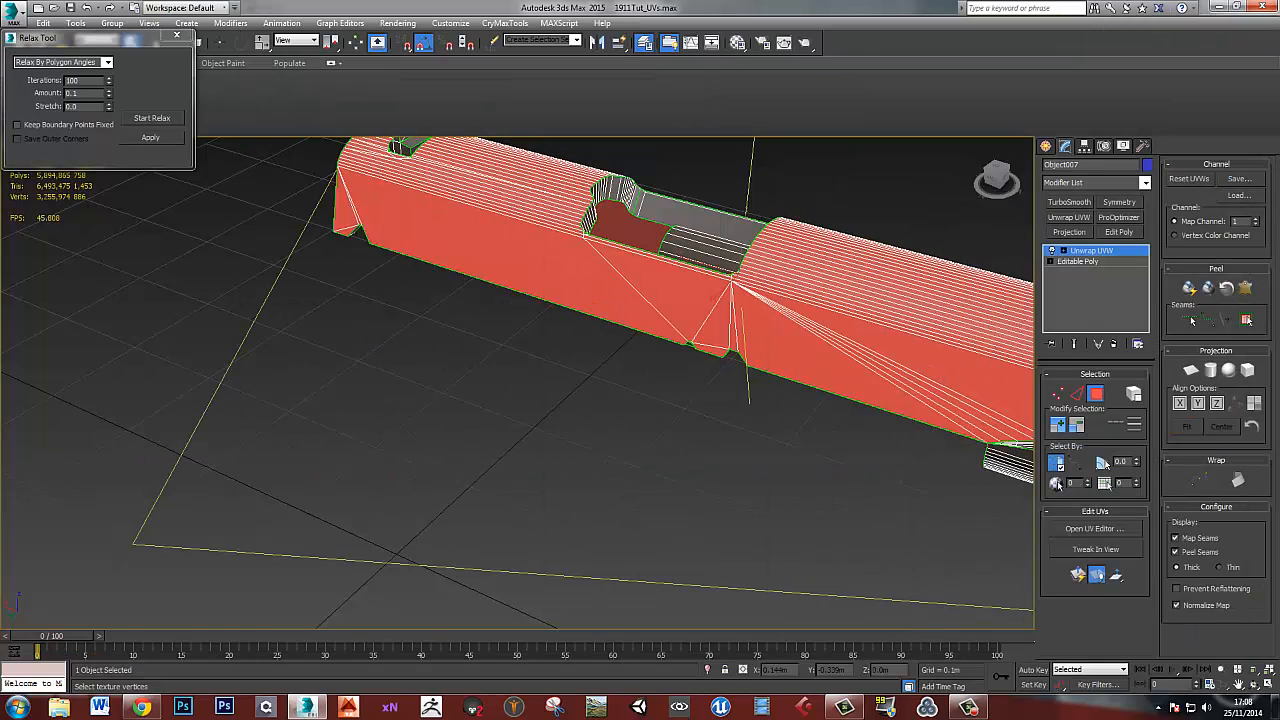
alt+middle_drag(760, 340, 850, 362)
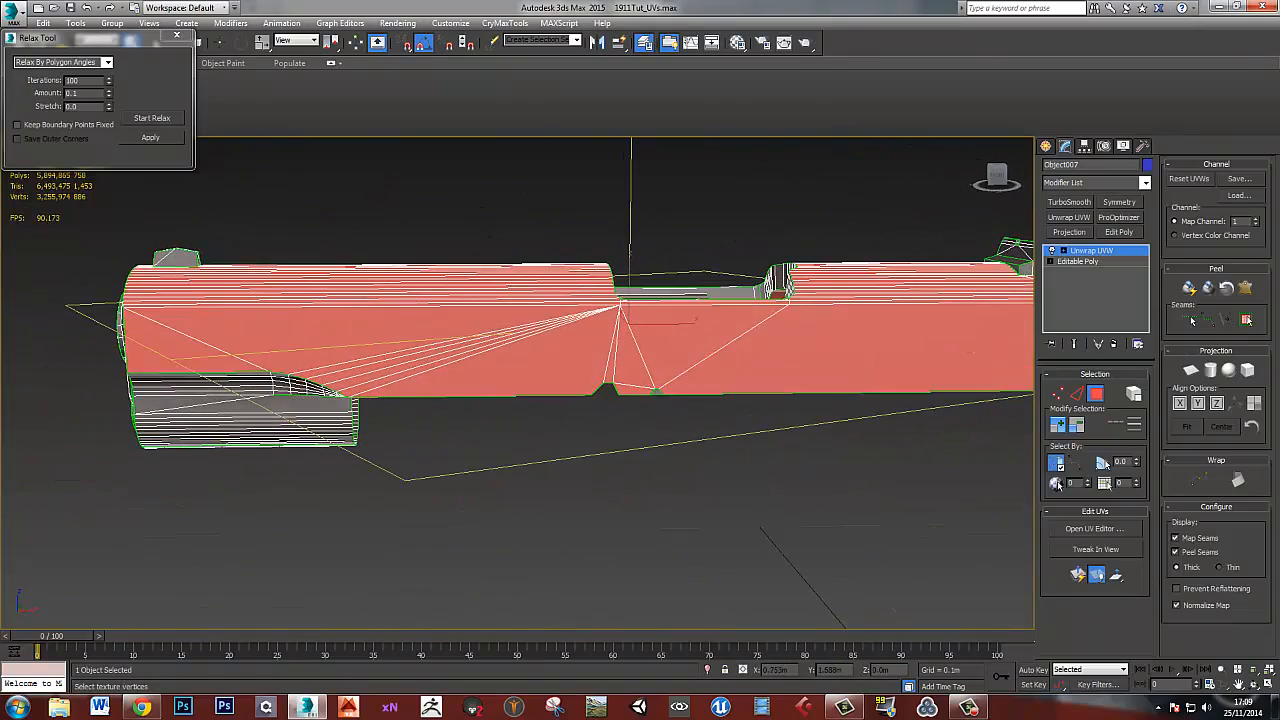
- Relax the whole joined slide shell by polygon angles and deselect it
key(ctrl+e)
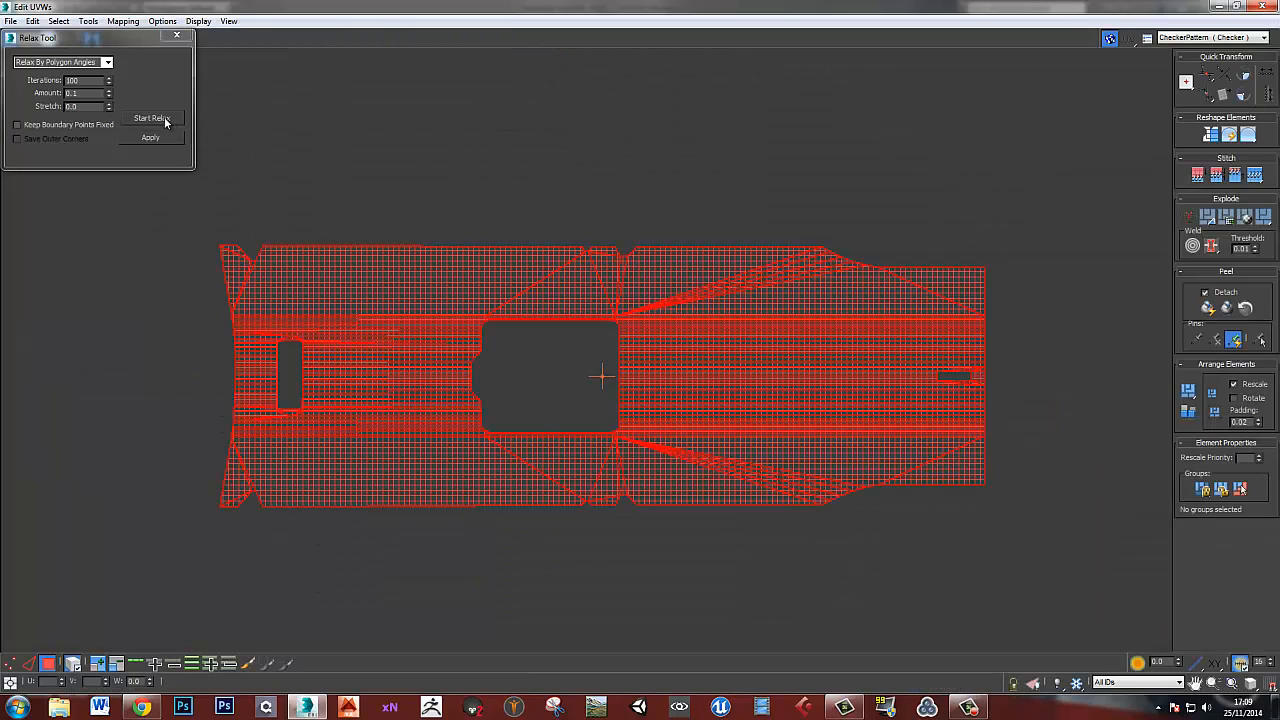
click(165, 122)
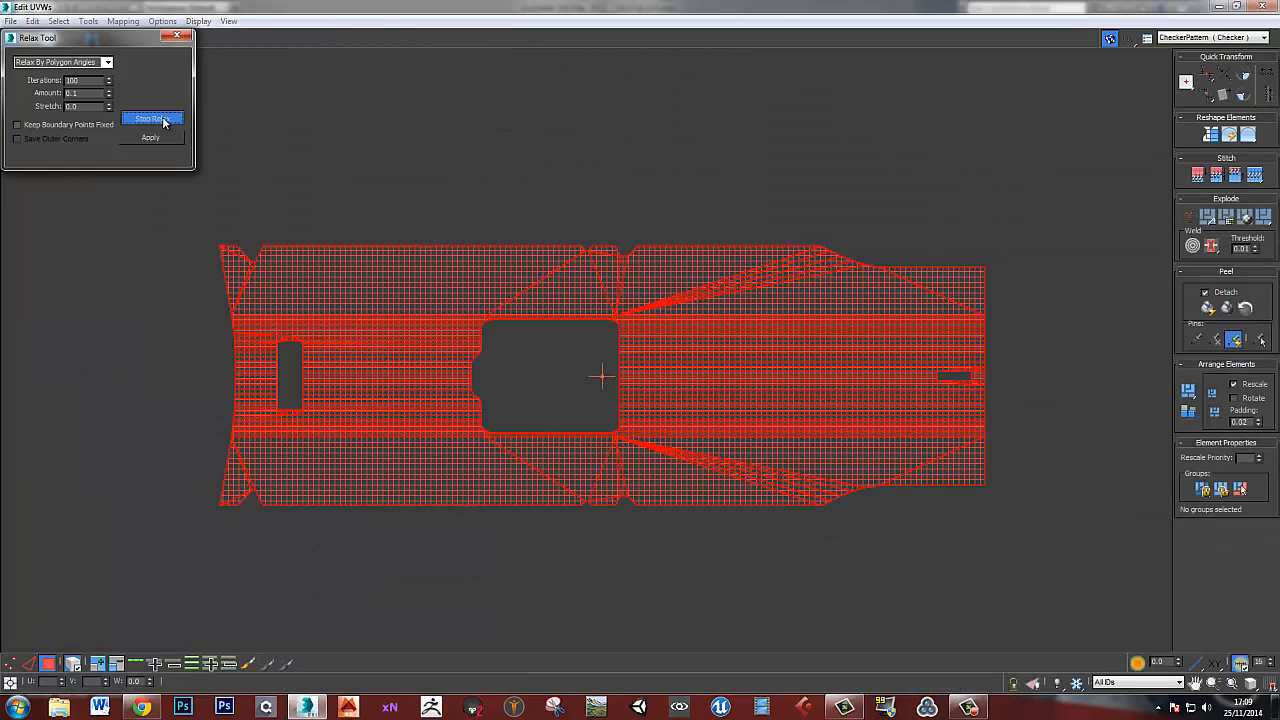
click(165, 122)
click(566, 197)
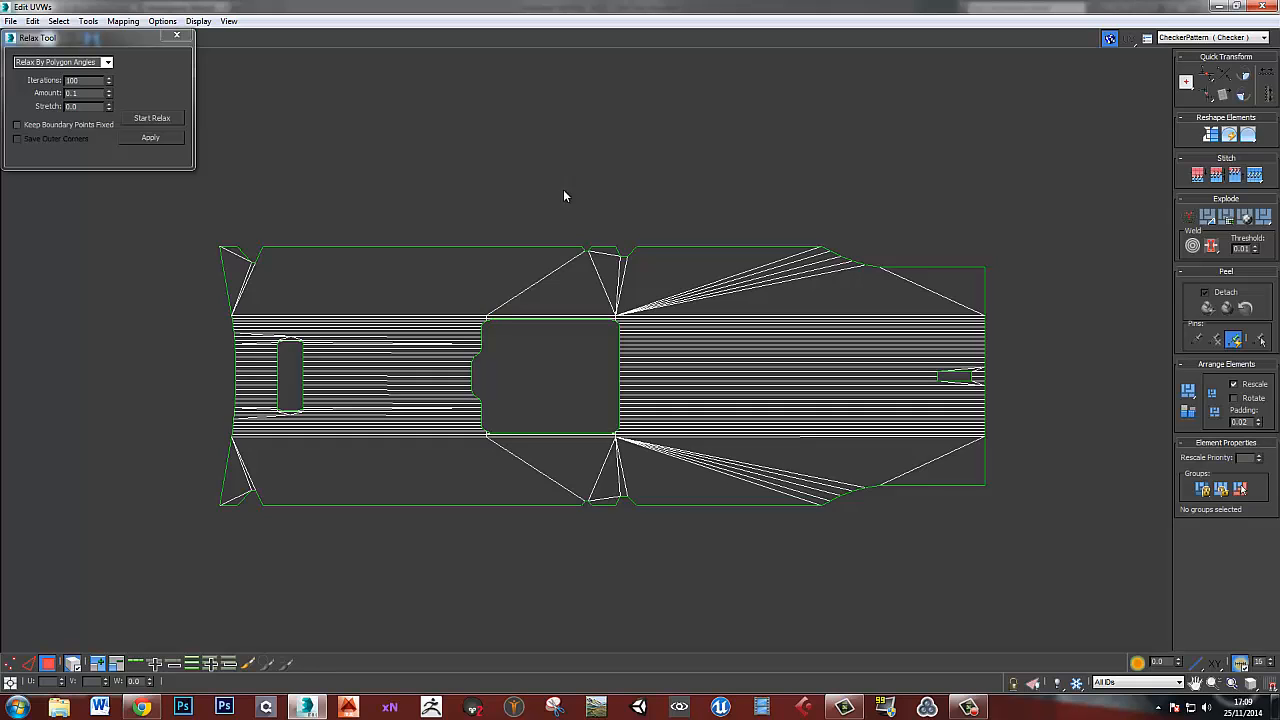
- Inspect the relaxed shell's edges and corners around the ejection port up close
scroll(563, 196, up, 8)
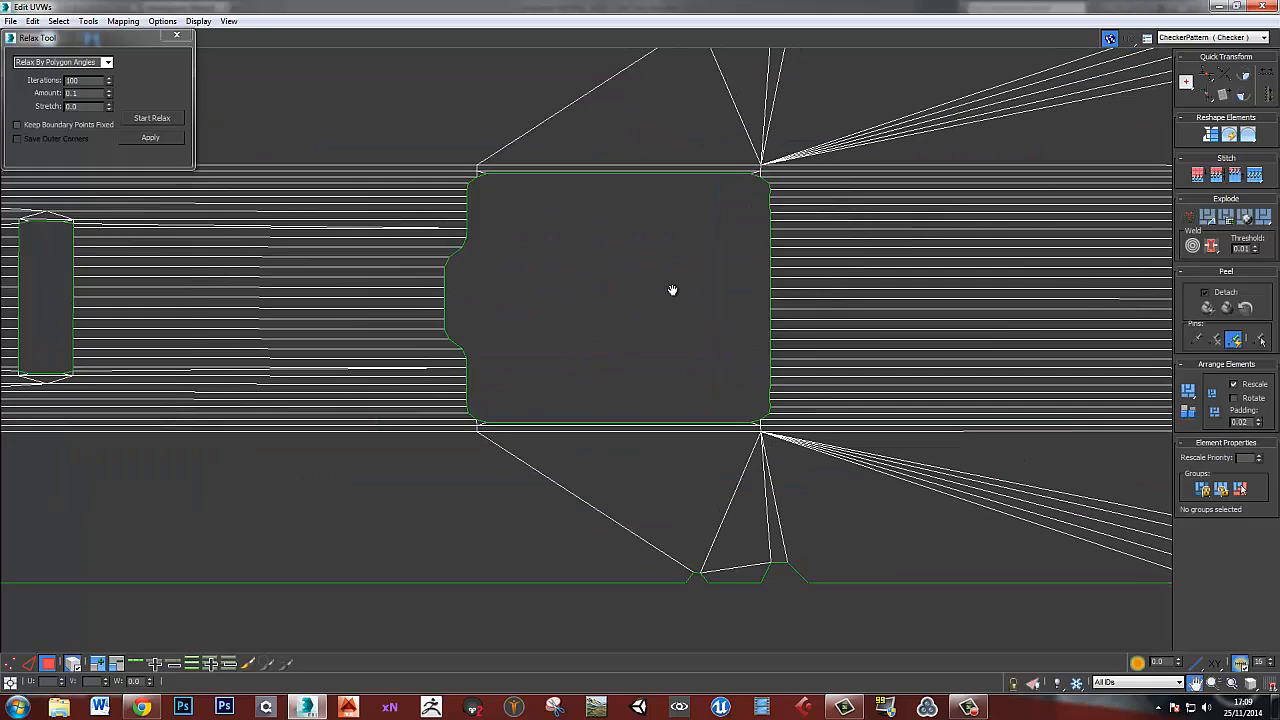
middle_drag(672, 290, 631, 289)
scroll(631, 290, up, 5)
scroll(631, 292, up, 4)
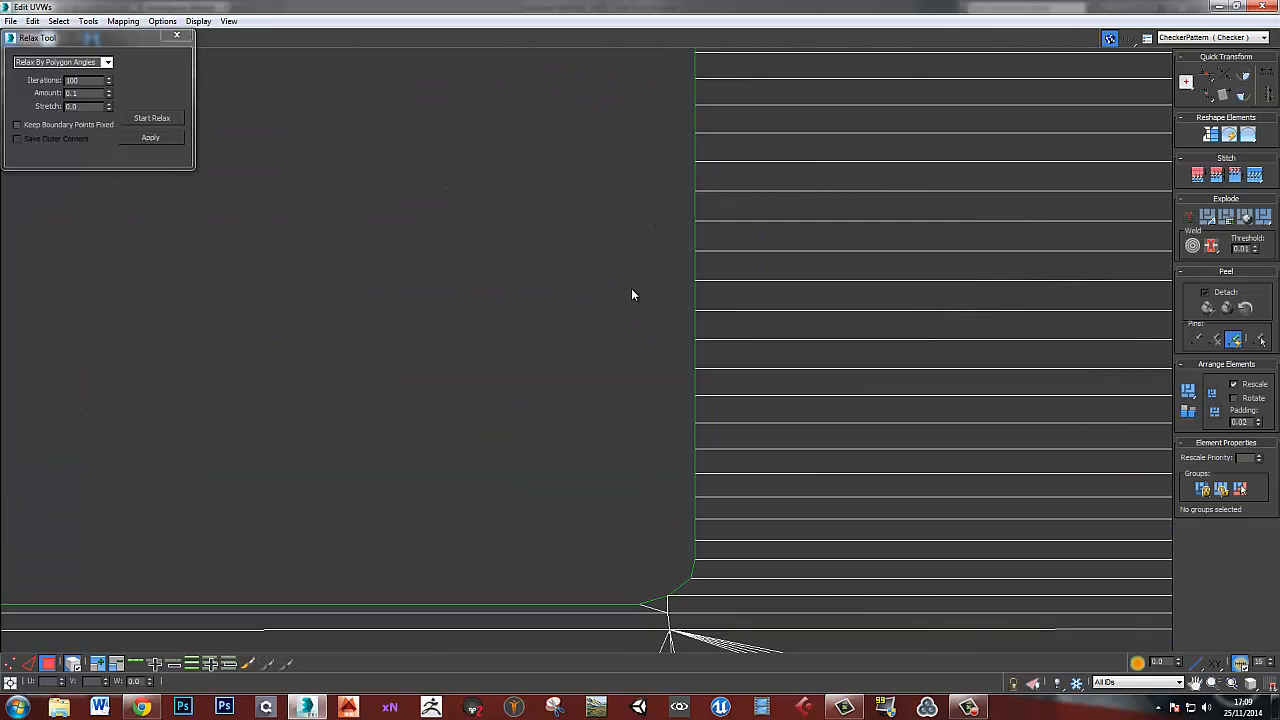
scroll(631, 290, down, 6)
middle_drag(657, 349, 550, 122)
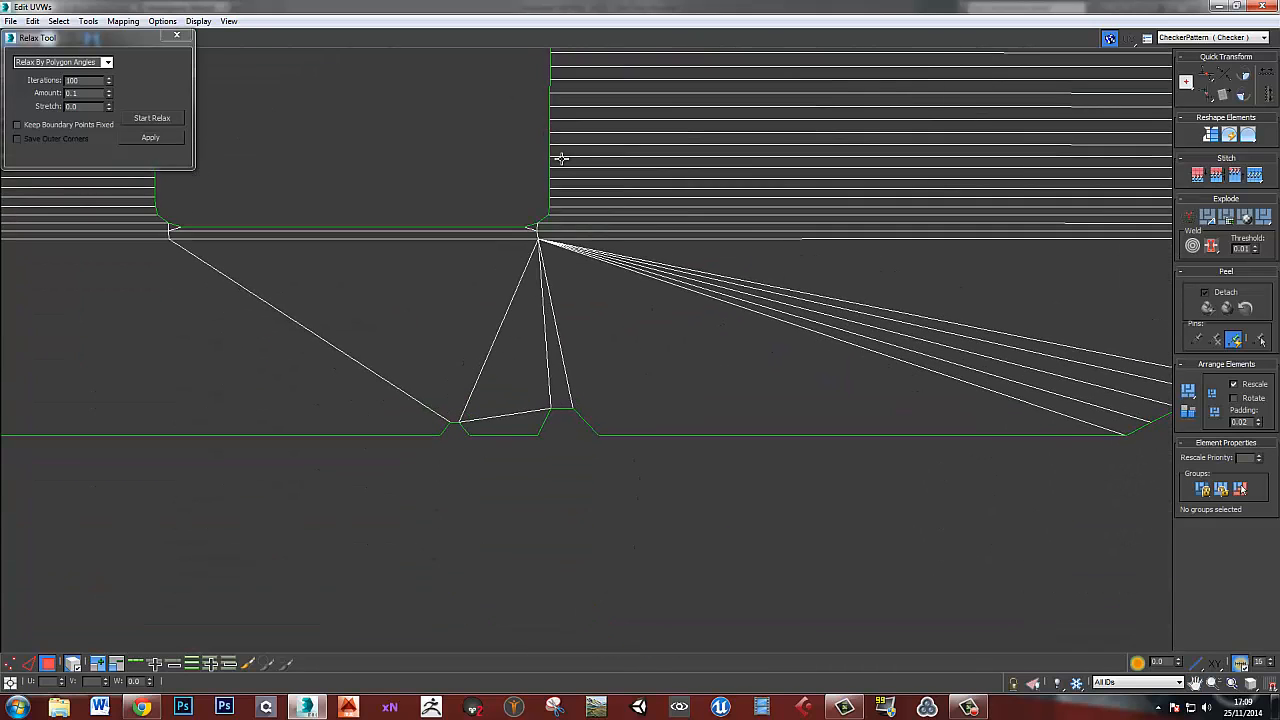
scroll(563, 160, down, 5)
- Align the vertices along the joined shell's lower straight outline horizontally, and do the same for the upper outline
key(1)
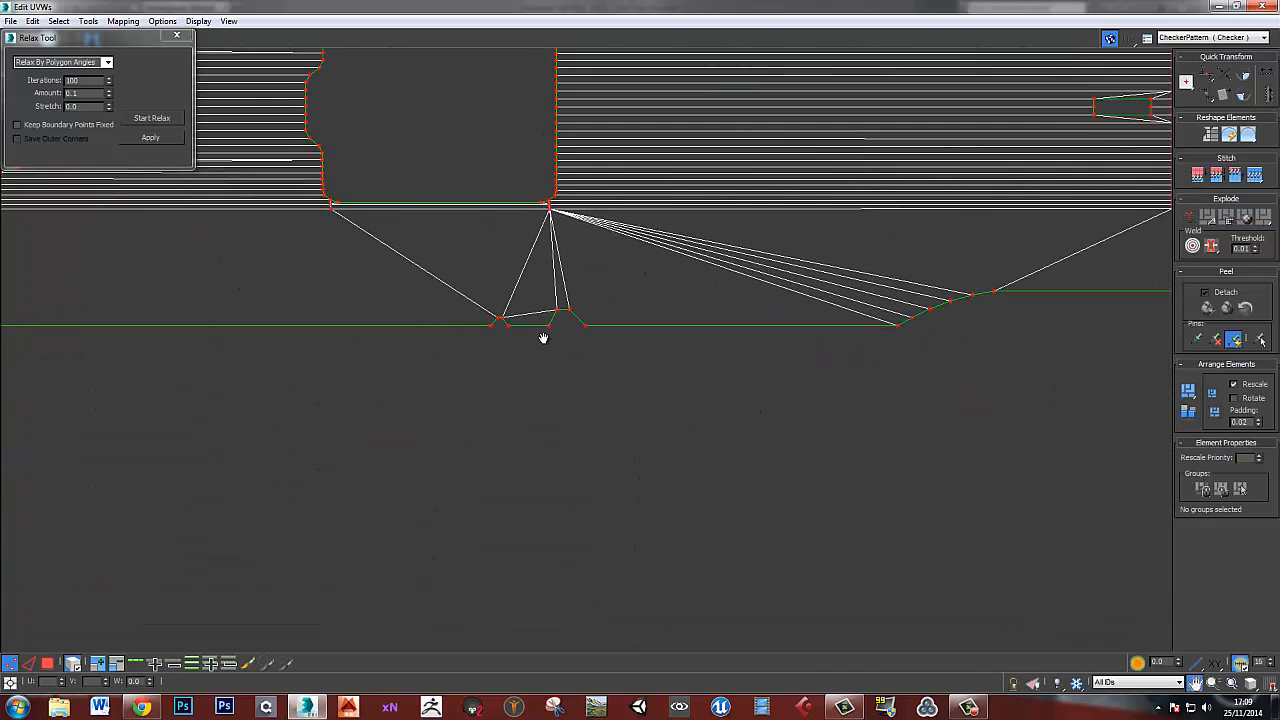
middle_drag(543, 337, 794, 337)
middle_drag(1104, 376, 1055, 368)
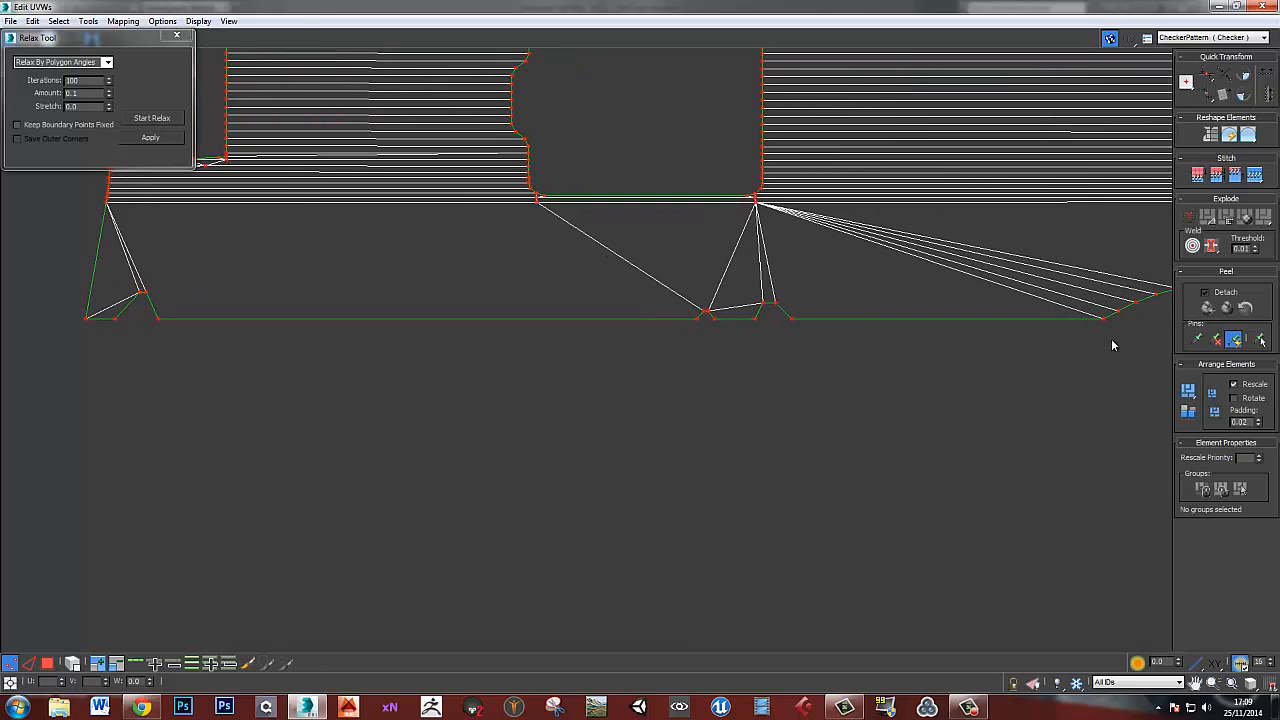
drag(89, 330, 69, 321)
click(1208, 76)
scroll(654, 354, down, 5)
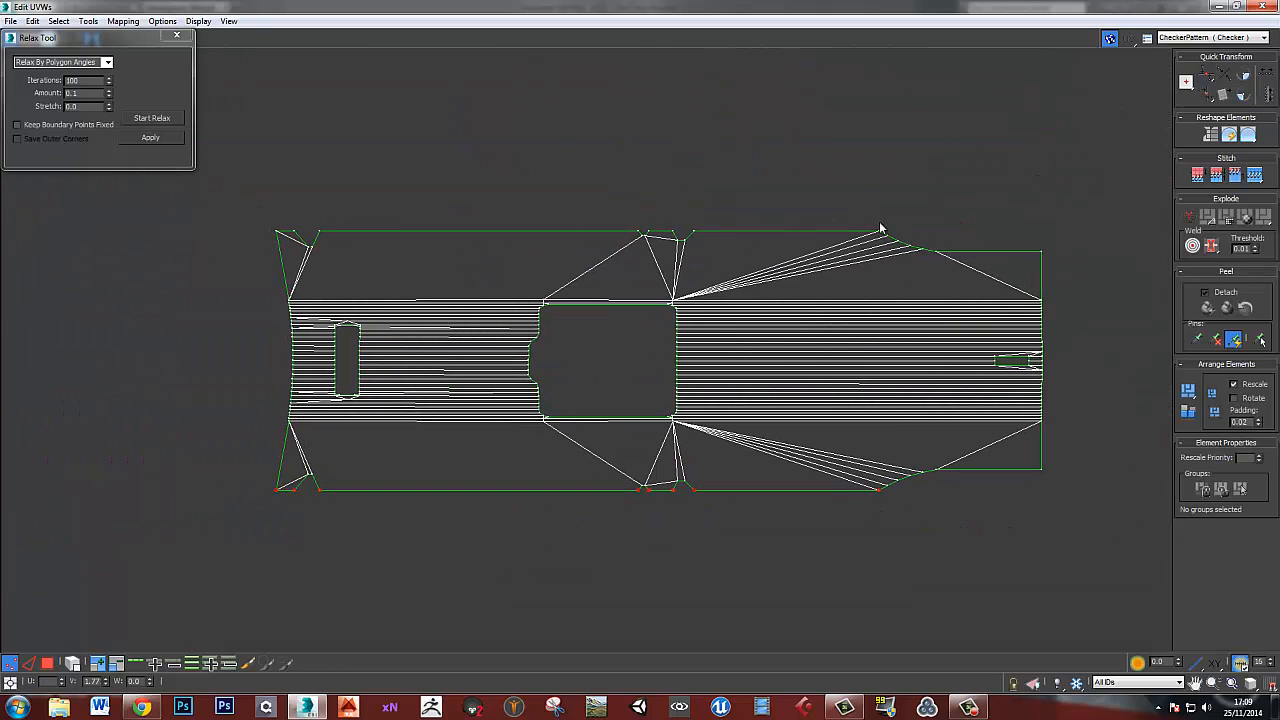
drag(252, 204, 900, 246)
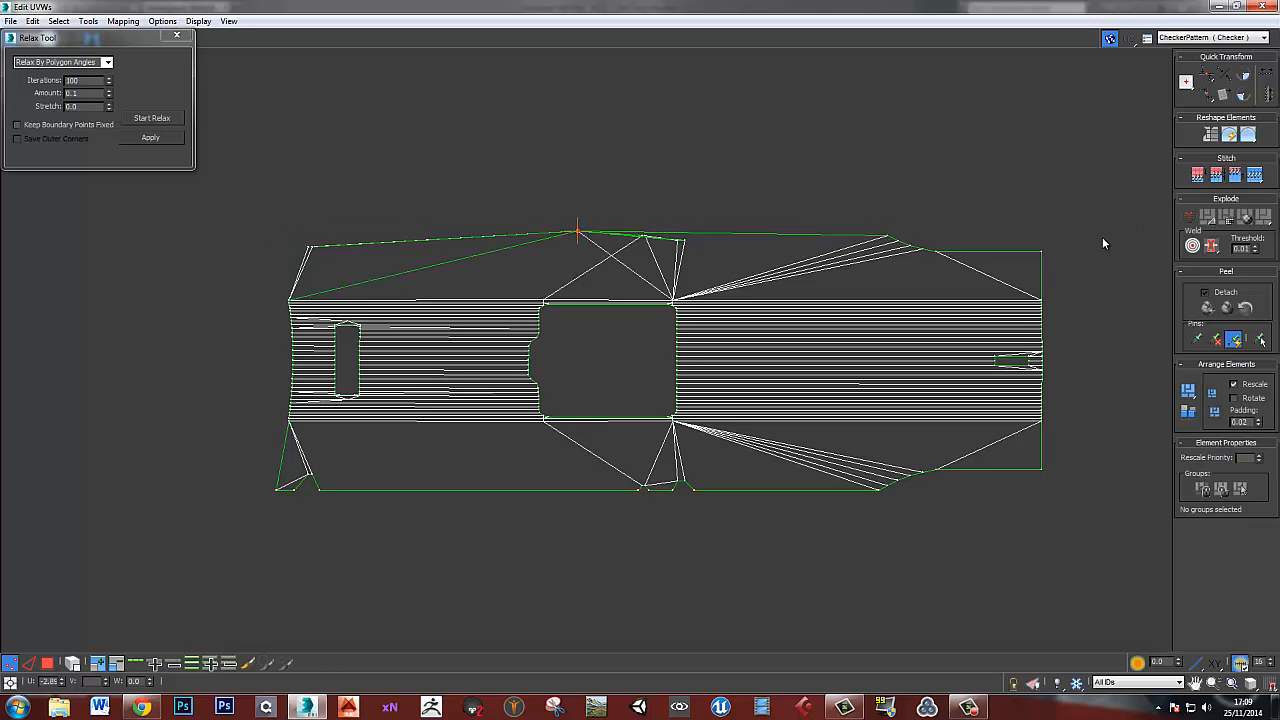
key(ctrl+z)
- Align the vertices along the upper fold line between side and top surface horizontally, including the front-end vertex
scroll(471, 309, up, 2)
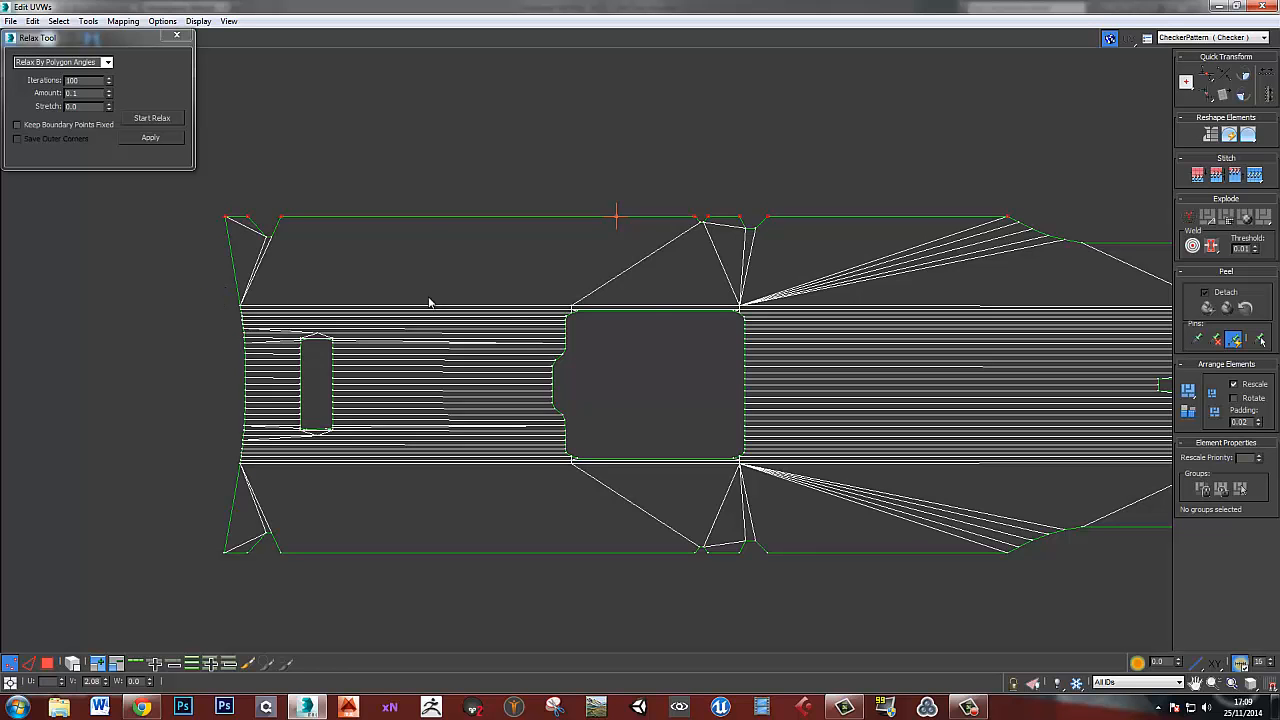
middle_drag(1100, 307, 702, 292)
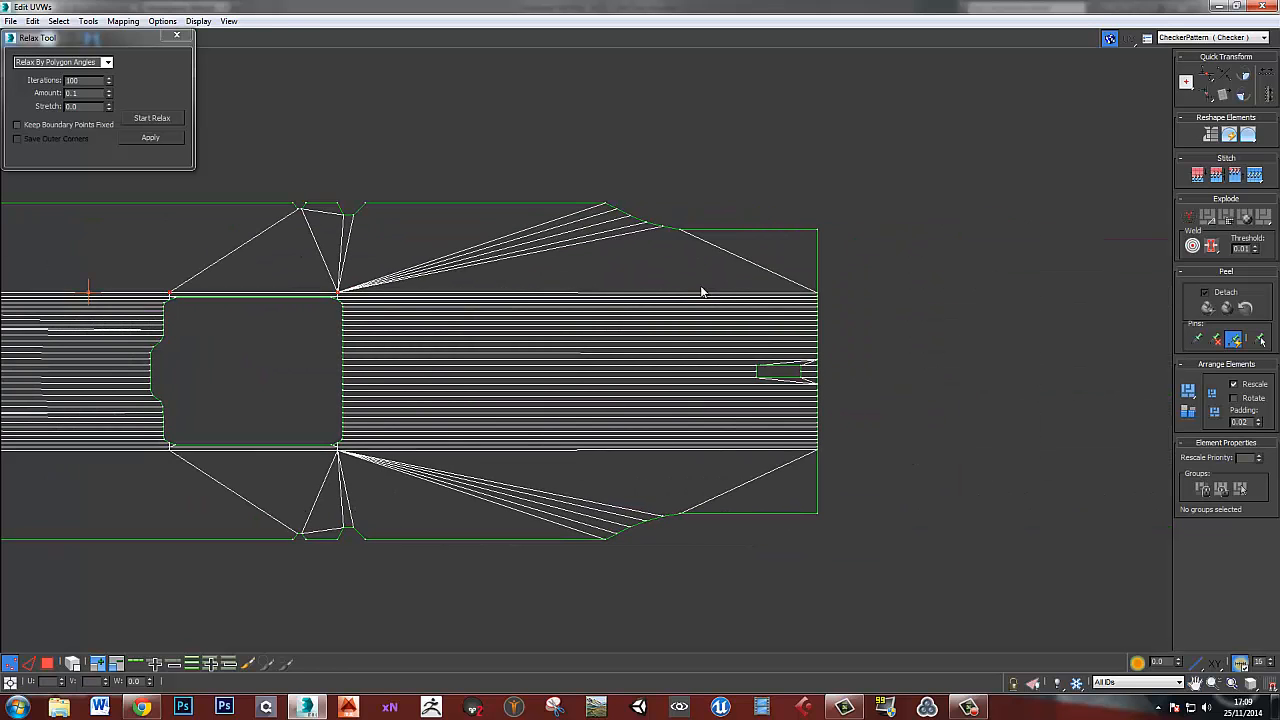
ctrl+drag(768, 274, 848, 299)
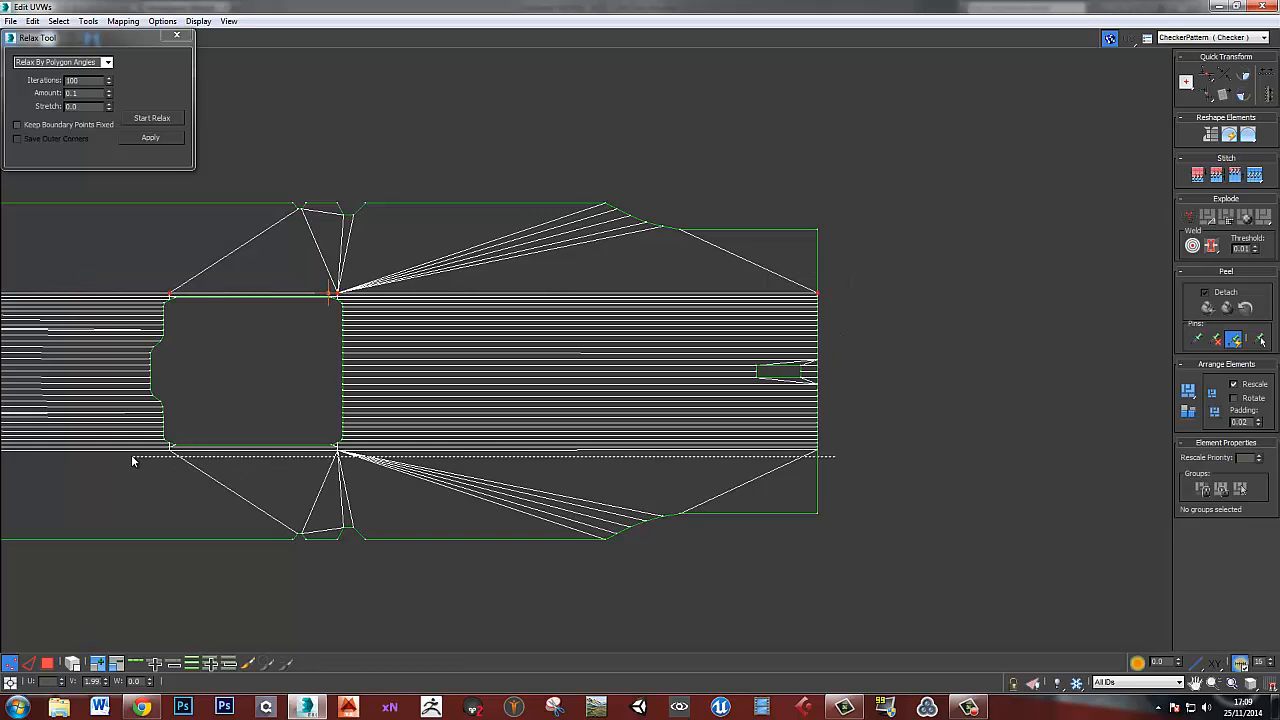
- Try to align the vertices along the lower fold line between side and top surface horizontally
middle_drag(128, 455, 585, 421)
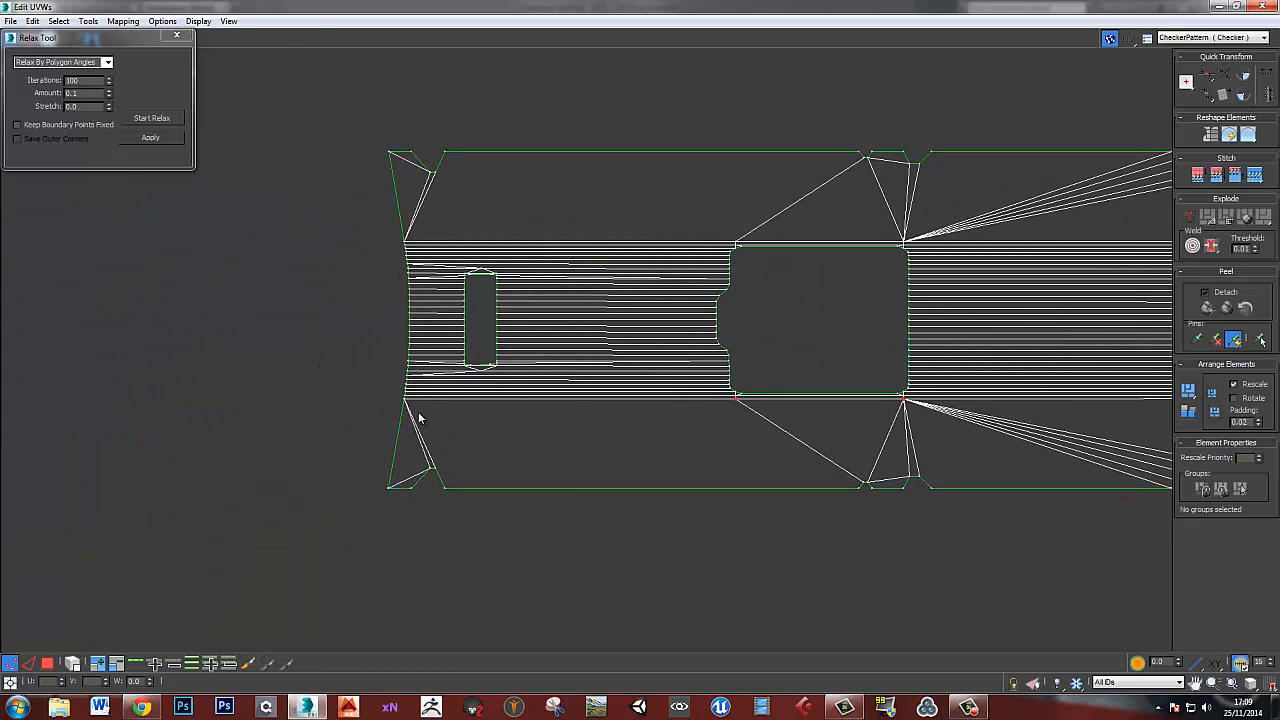
middle_drag(706, 400, 600, 400)
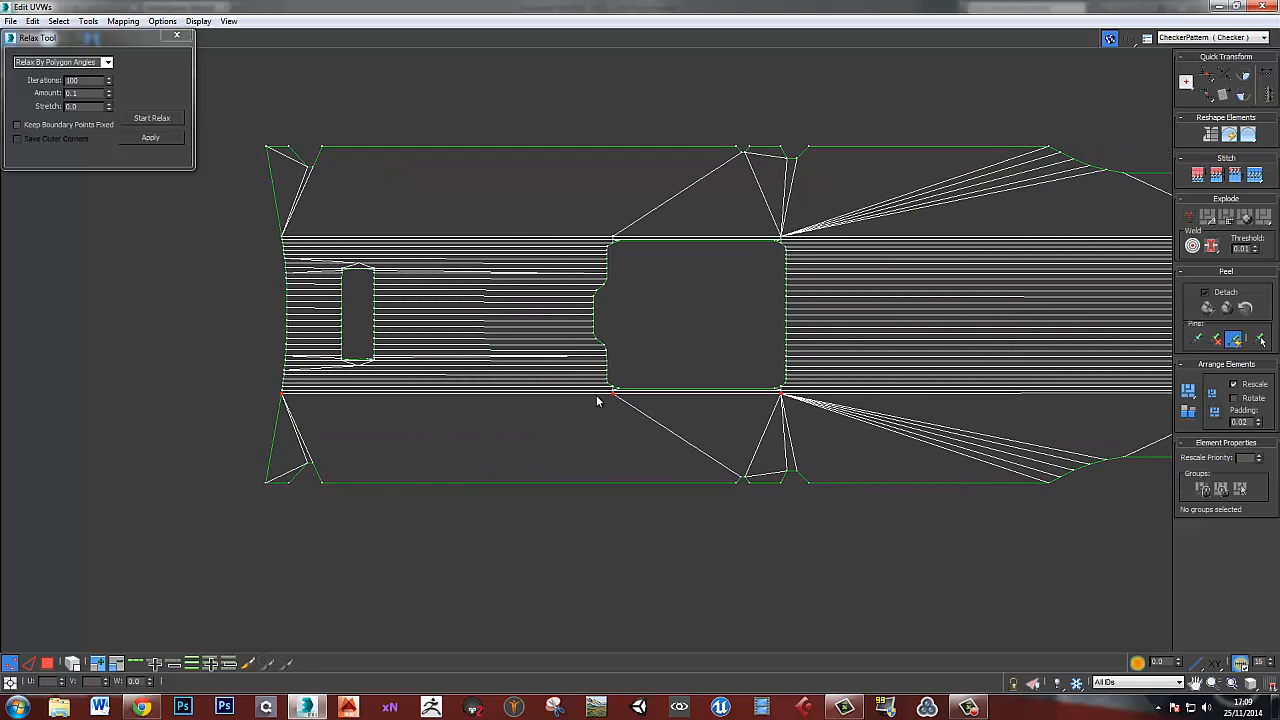
key(ctrl+z)
middle_drag(776, 414, 1087, 386)
scroll(522, 371, up, 2)
scroll(360, 374, down, 1)
middle_drag(898, 393, 594, 394)
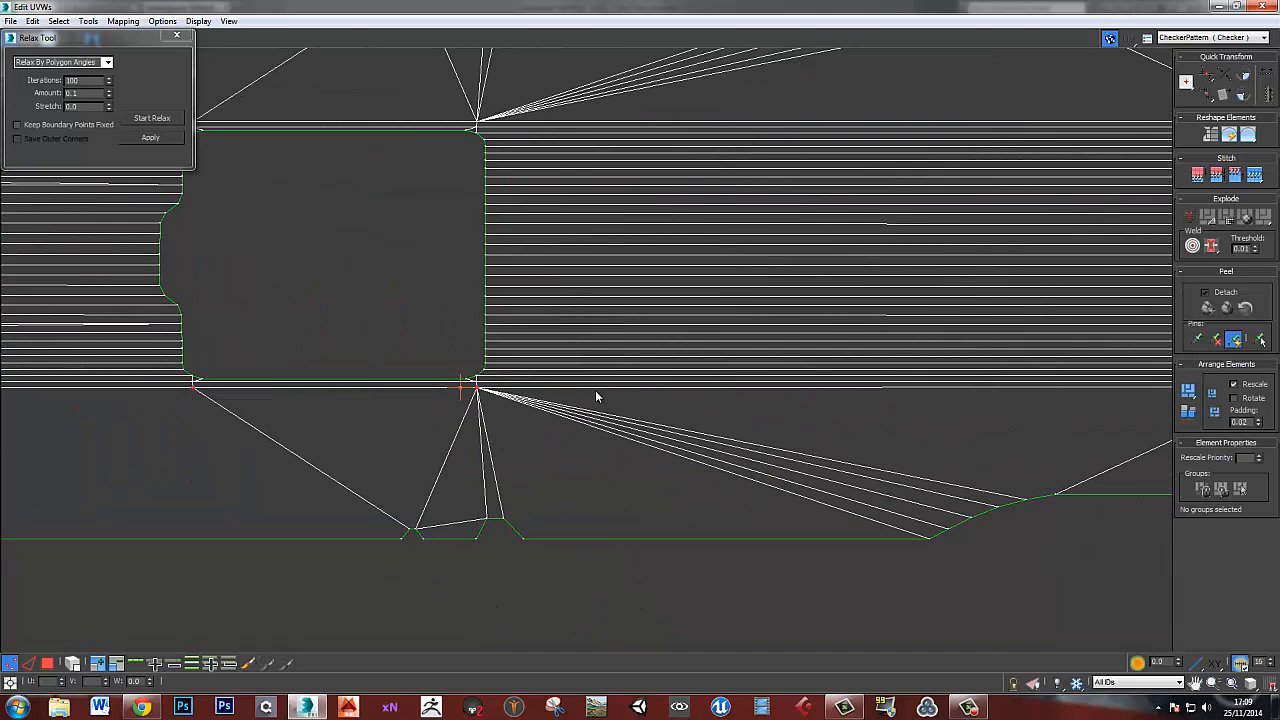
scroll(894, 404, down, 1)
middle_drag(894, 404, 734, 405)
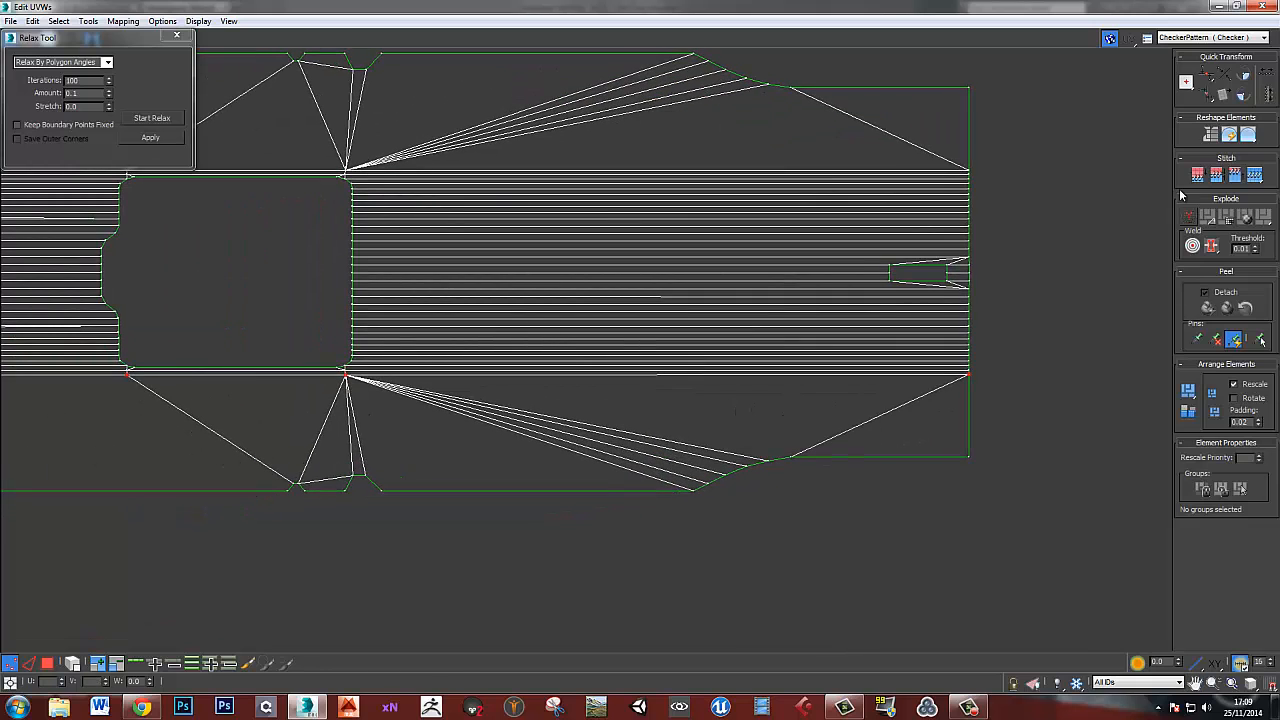
click(1212, 76)
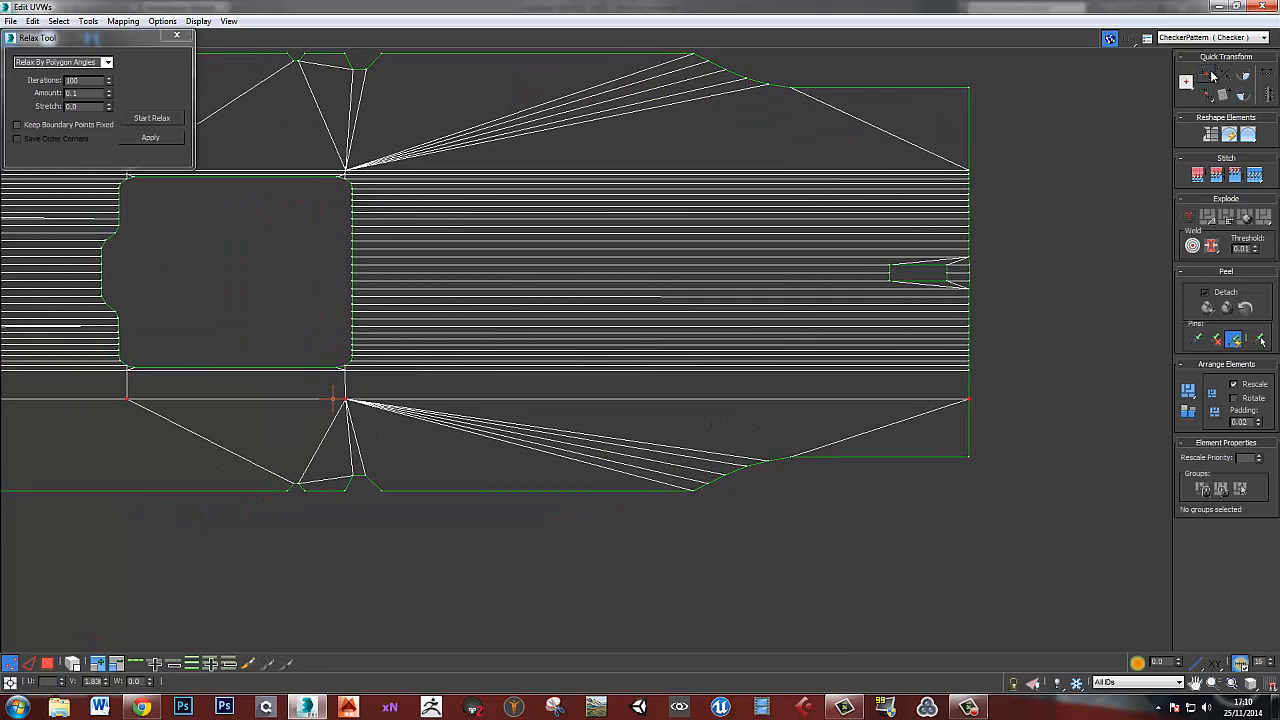
middle_drag(414, 441, 655, 396)
key(ctrl+z)
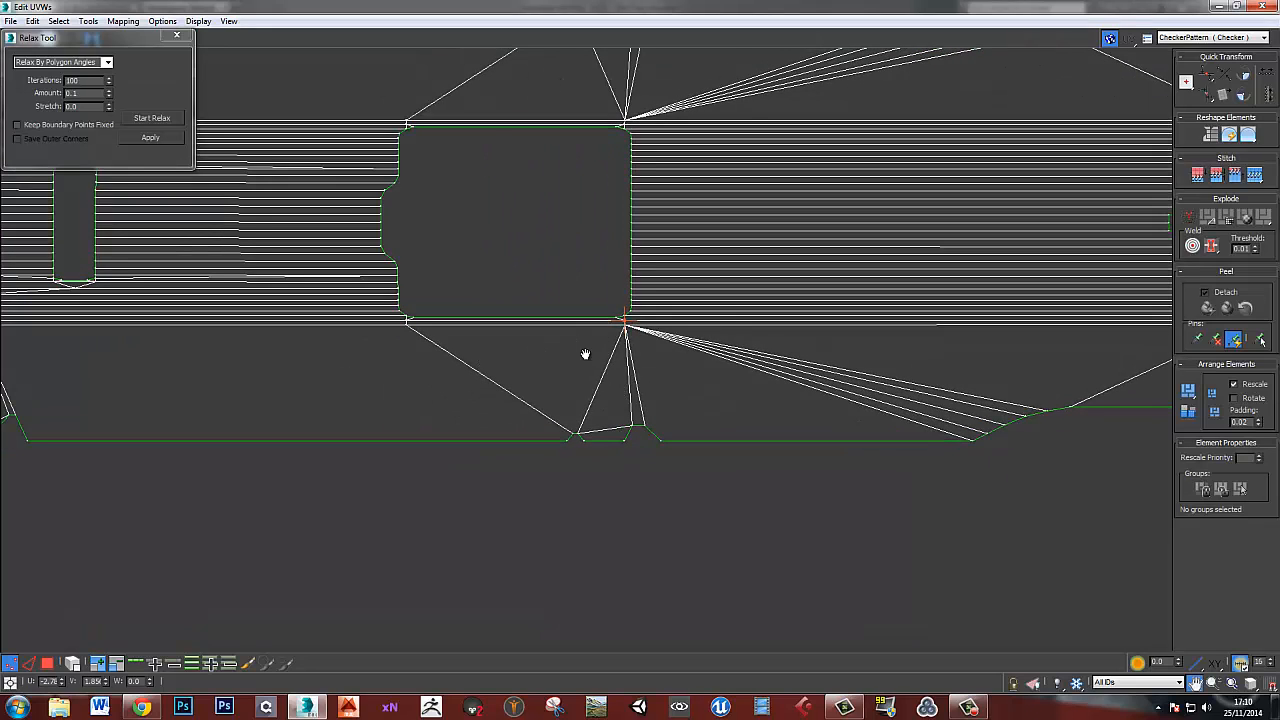
- Reselect only the lower fold line's vertices at the ejection port corners and both shell ends, and align them horizontally
middle_drag(415, 352, 586, 337)
scroll(820, 334, up, 5)
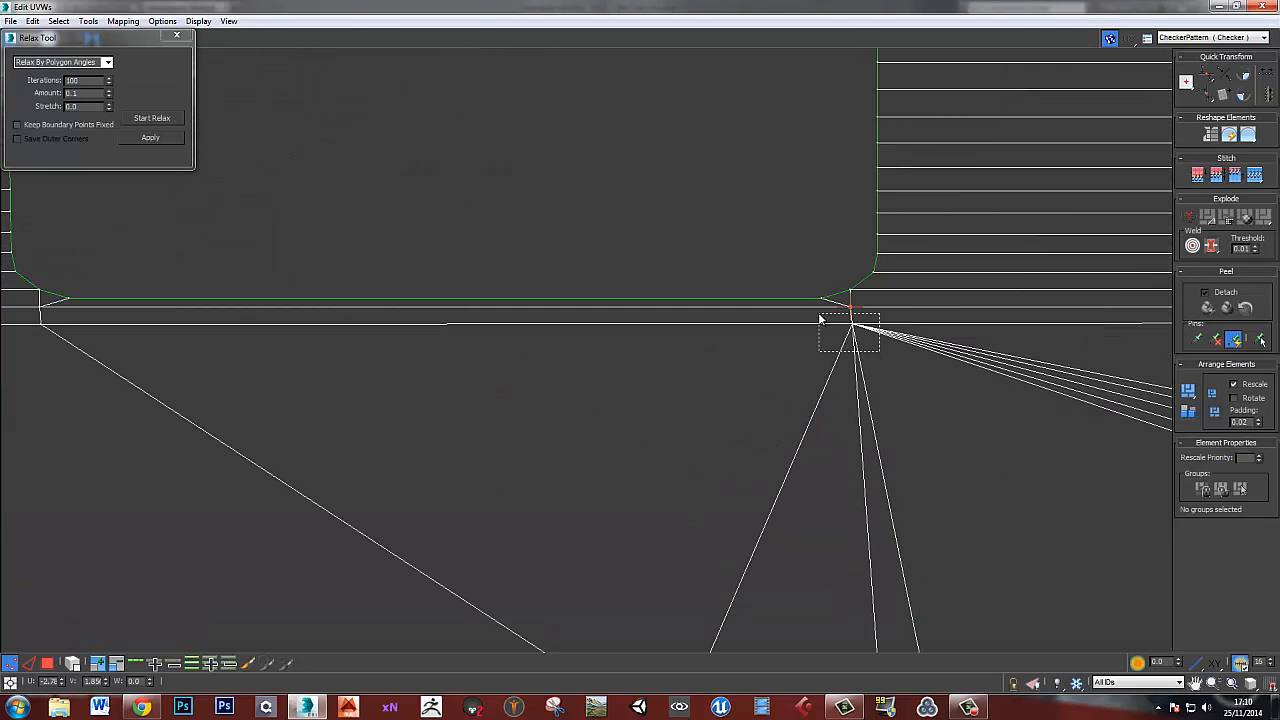
scroll(629, 363, down, 3)
middle_drag(634, 386, 619, 373)
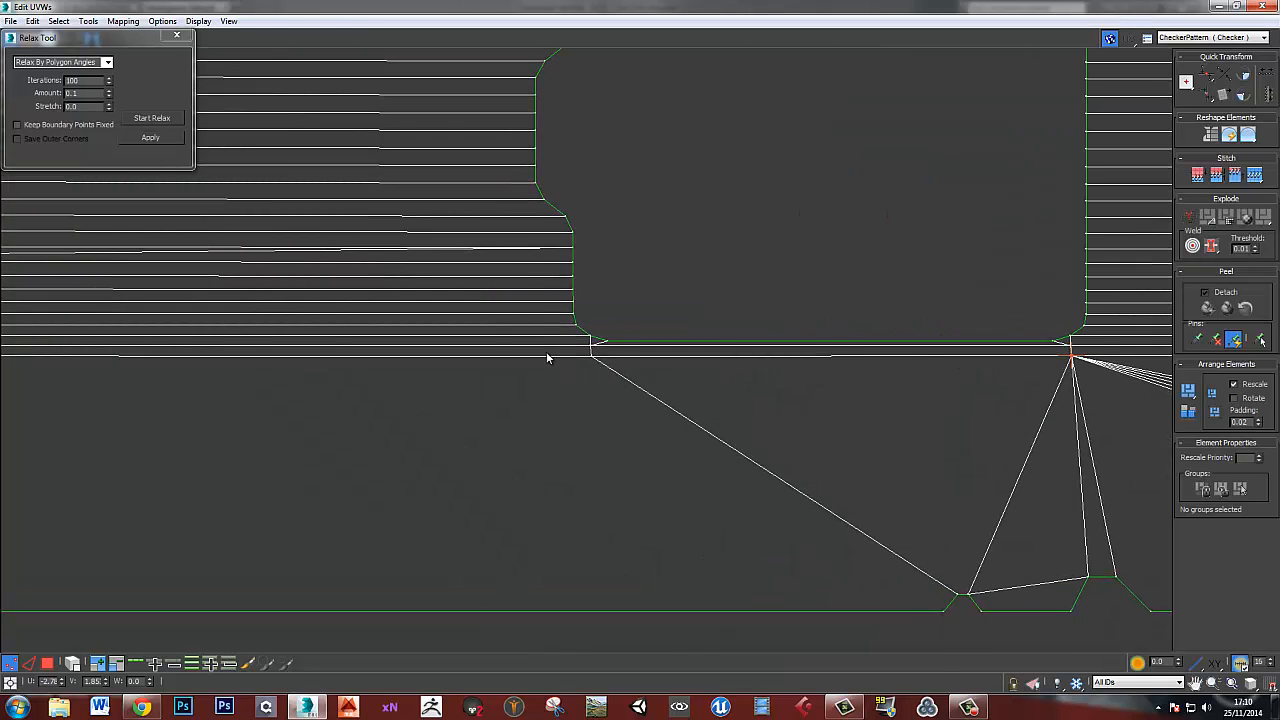
middle_drag(509, 386, 181, 337)
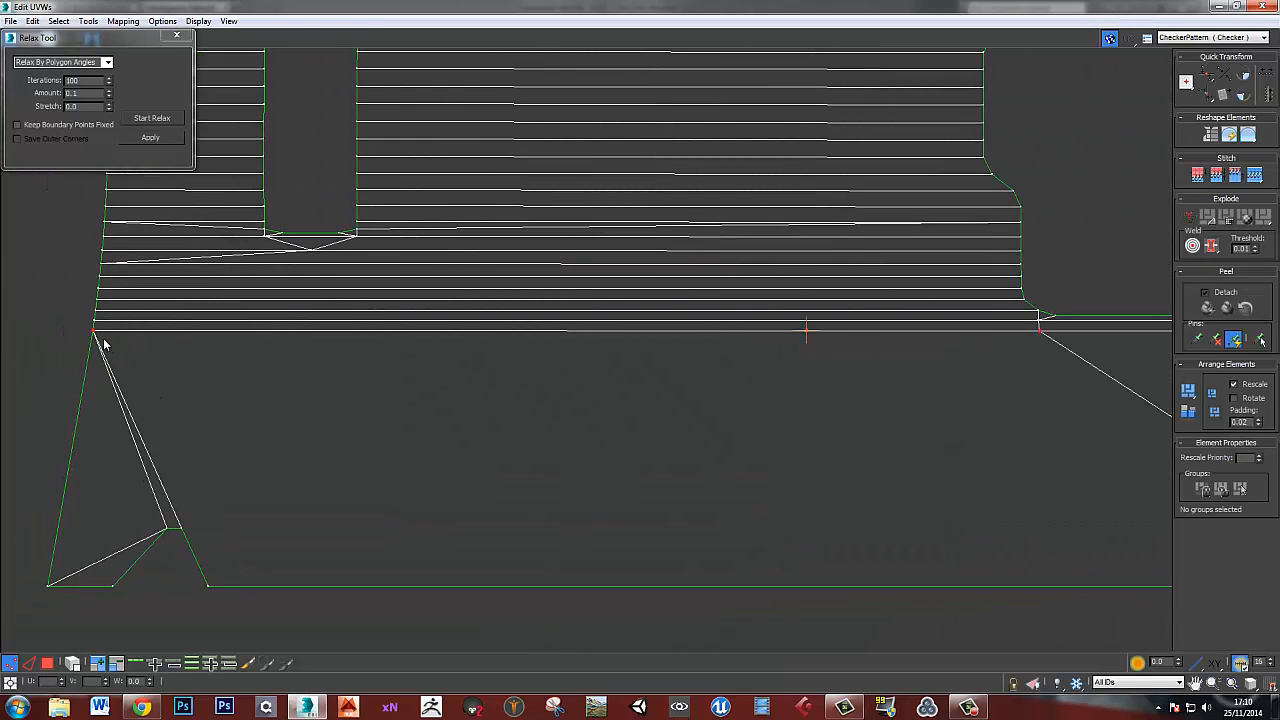
scroll(1009, 363, down, 5)
scroll(797, 370, up, 6)
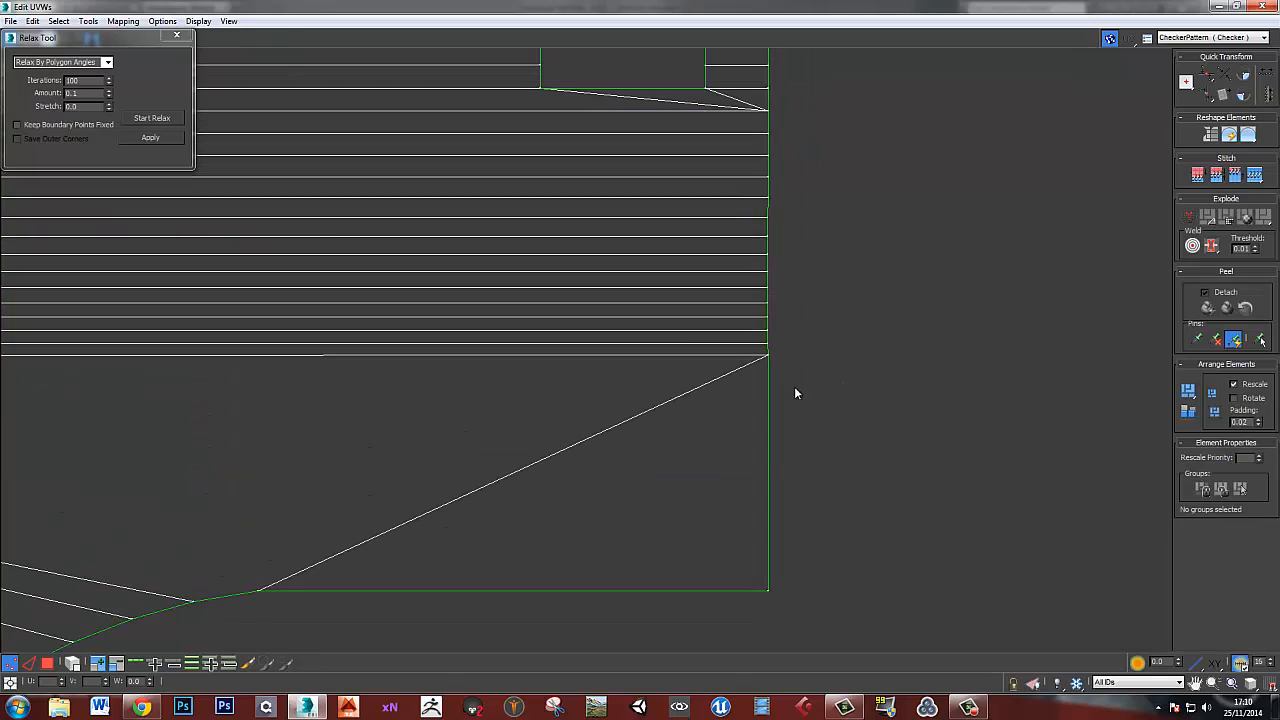
drag(748, 357, 747, 355)
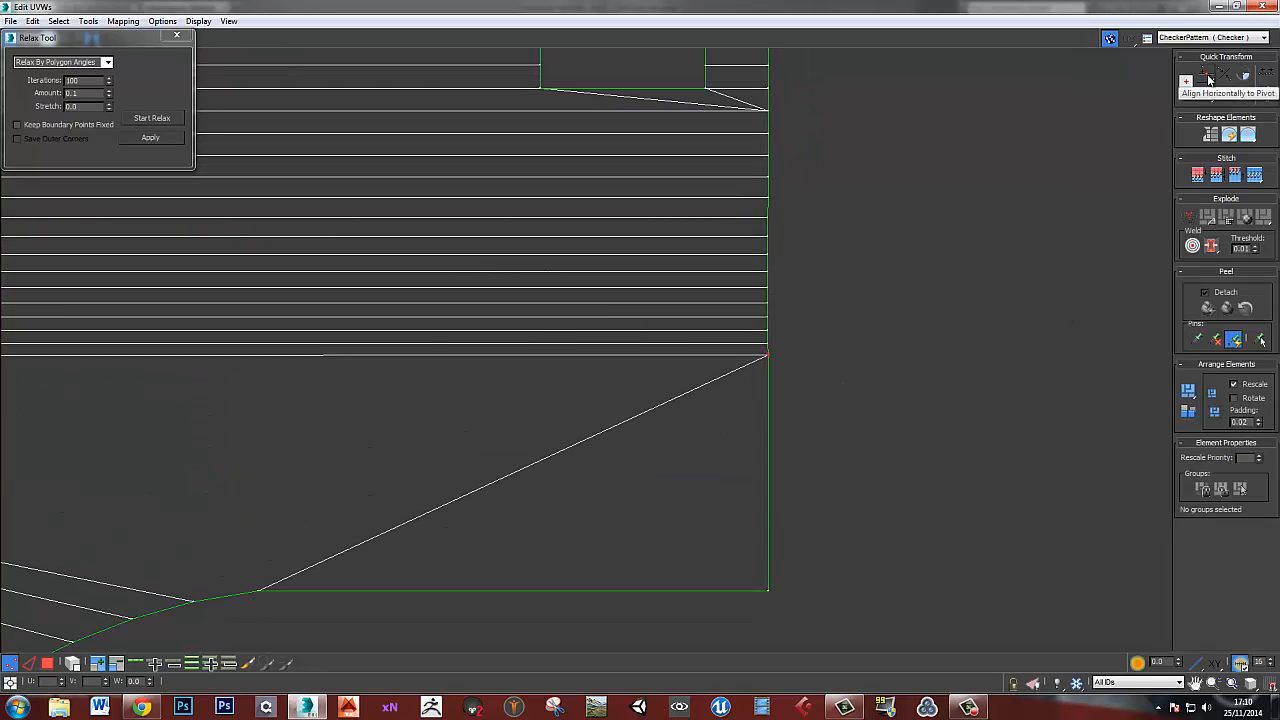
scroll(657, 386, up, 1)
scroll(770, 418, down, 3)
scroll(770, 418, down, 1)
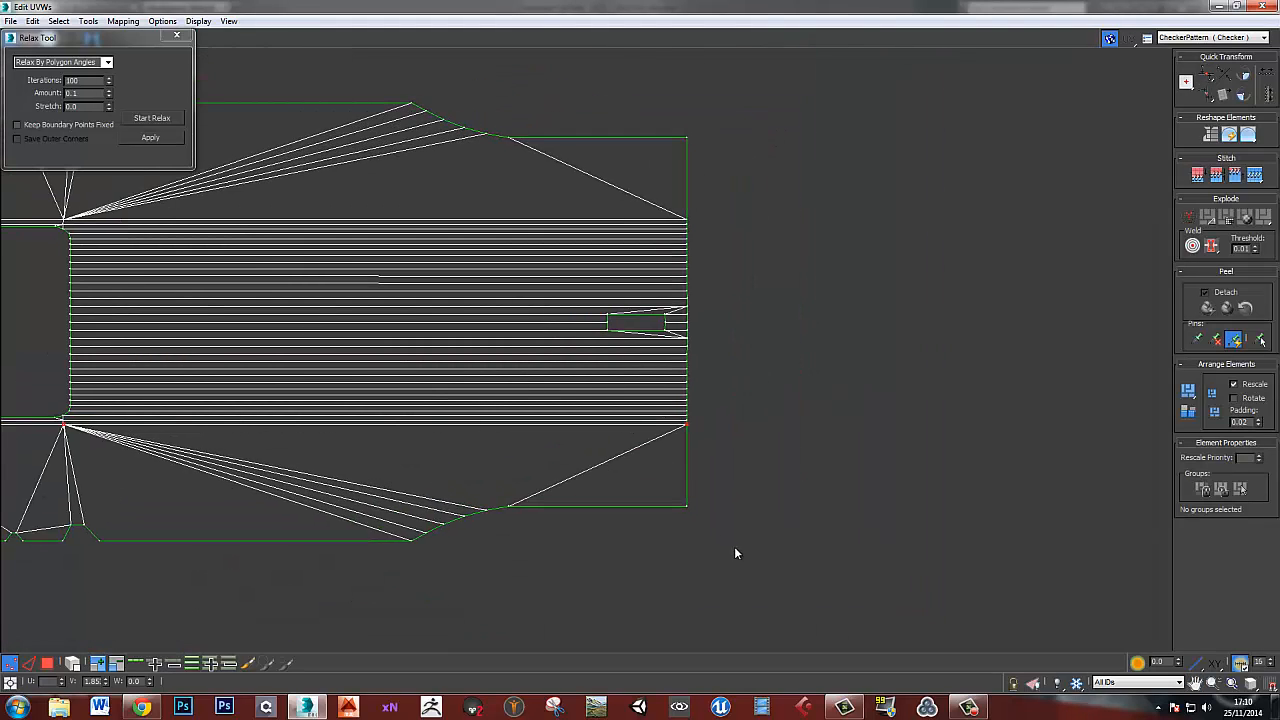
- Align the vertices along the joined slide shell's front-end outline vertically
drag(734, 546, 697, 138)
click(628, 348)
drag(614, 338, 671, 352)
scroll(731, 323, down, 3)
scroll(486, 320, up, 5)
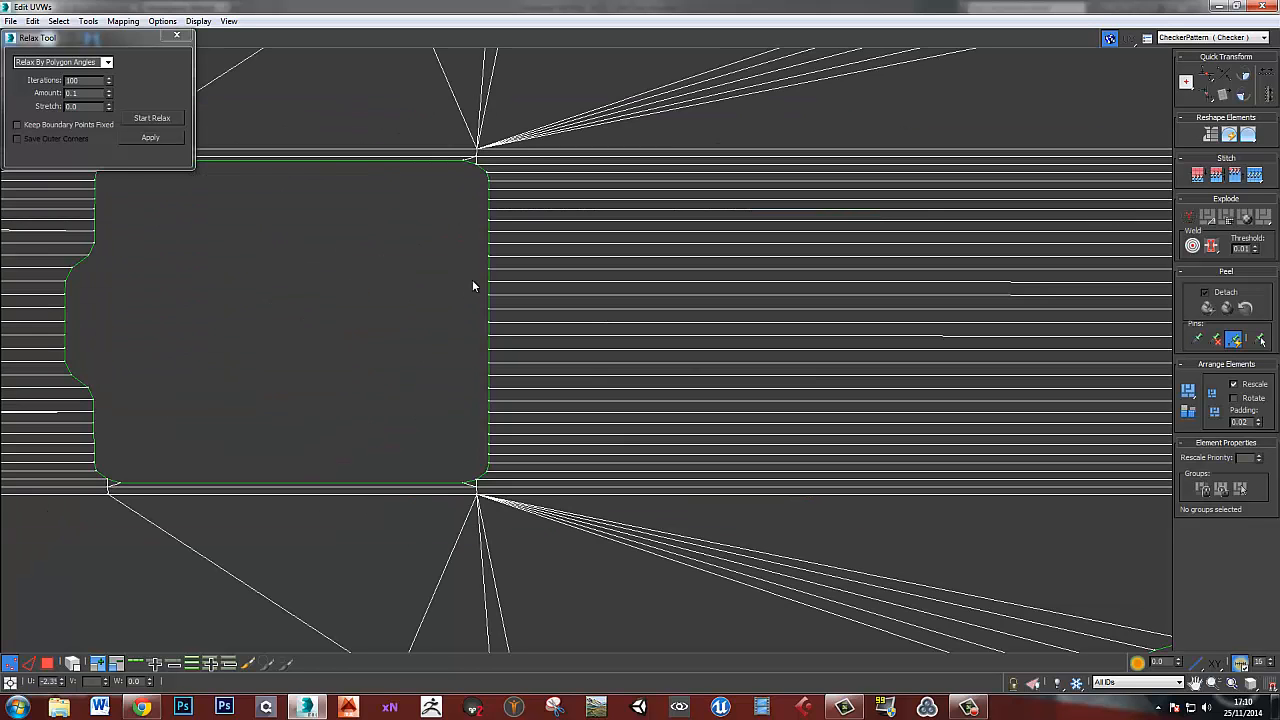
- Align the vertices along the ejection port's front edge vertically
drag(462, 167, 540, 470)
click(368, 355)
scroll(366, 355, down, 3)
middle_drag(297, 366, 558, 356)
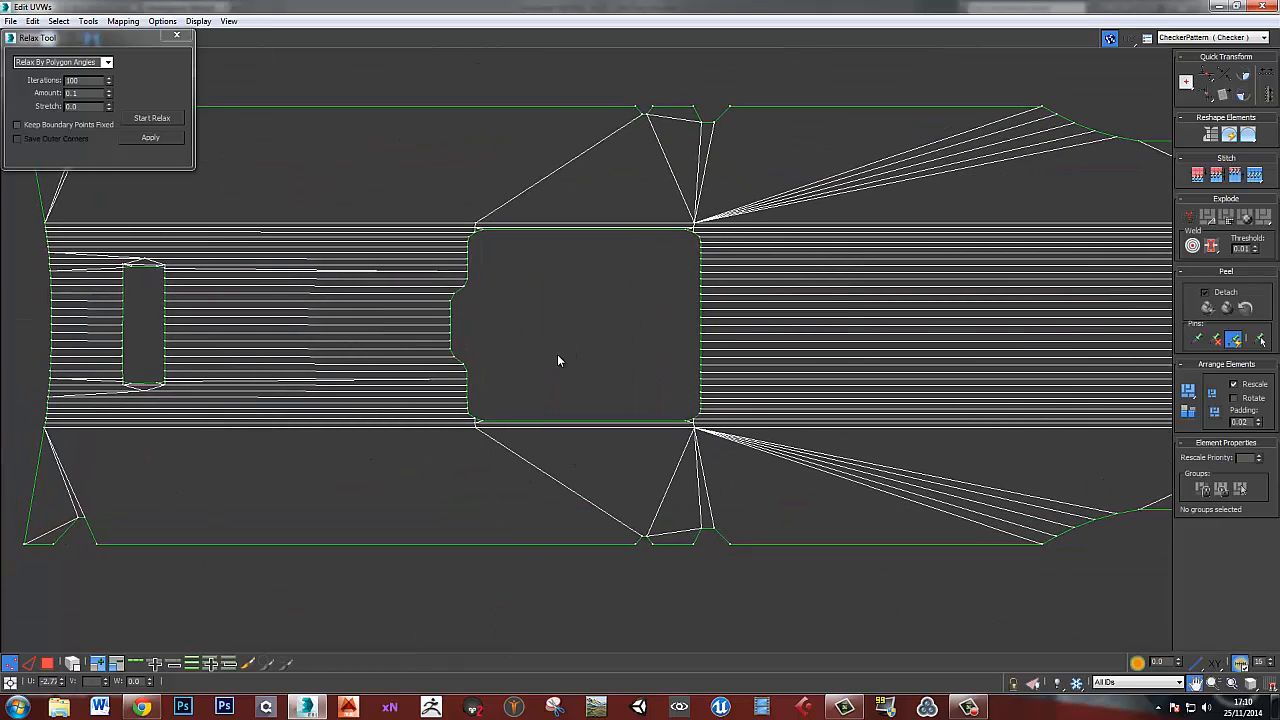
- Reopen the UV editor beside the model and select a polygon on the cylindrical housing under the slide's front
click(1262, 7)
middle_drag(589, 413, 544, 407)
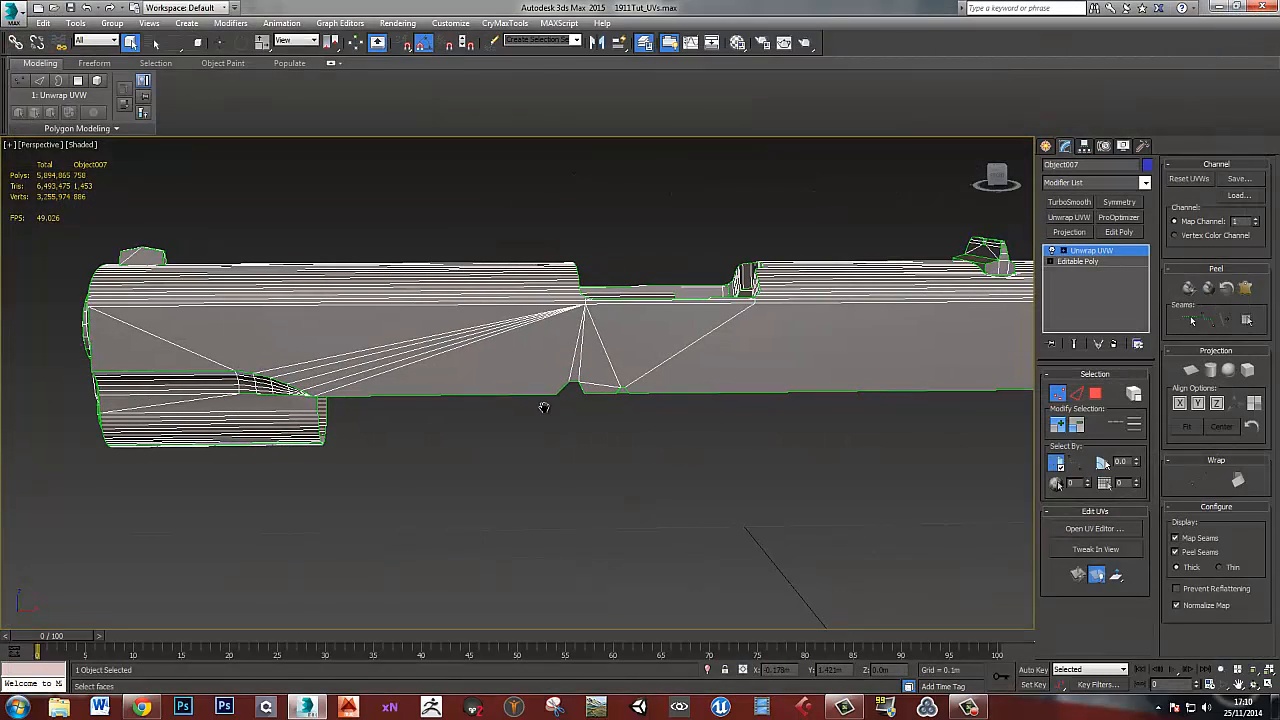
key(ctrl+e)
alt+middle_drag(600, 370, 700, 320)
scroll(700, 320, up, 3)
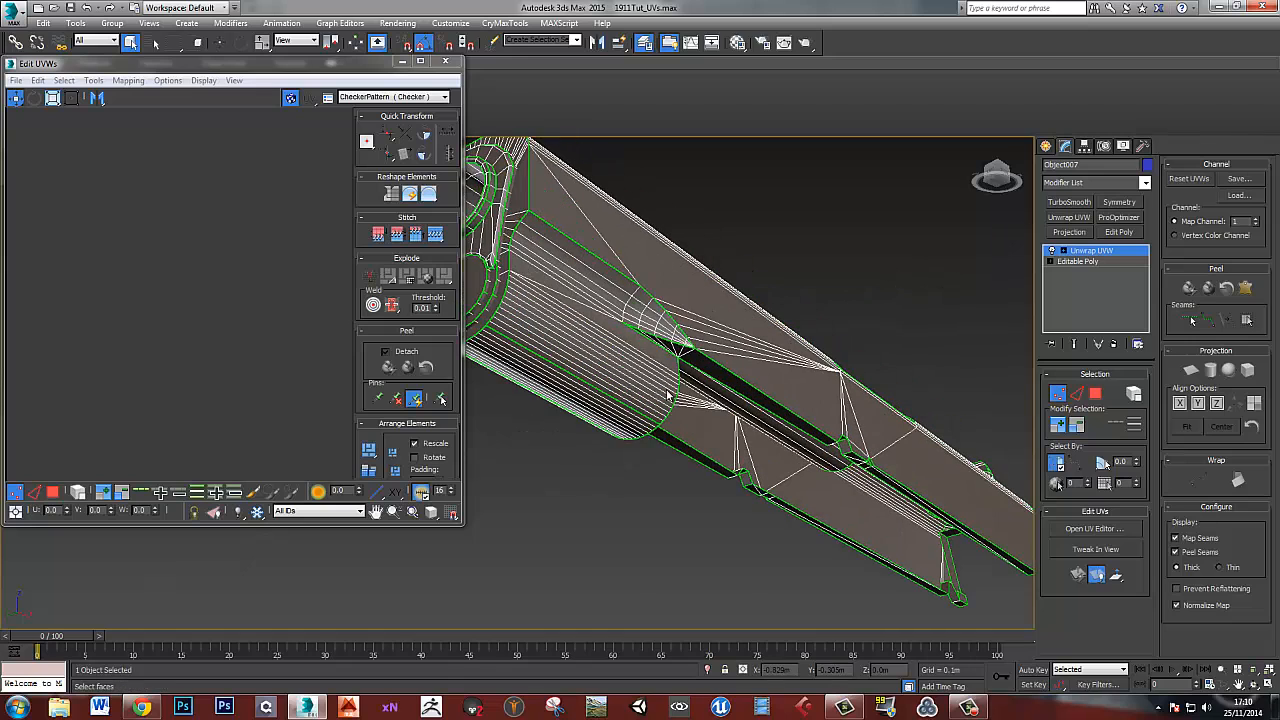
key(3)
click(568, 328)
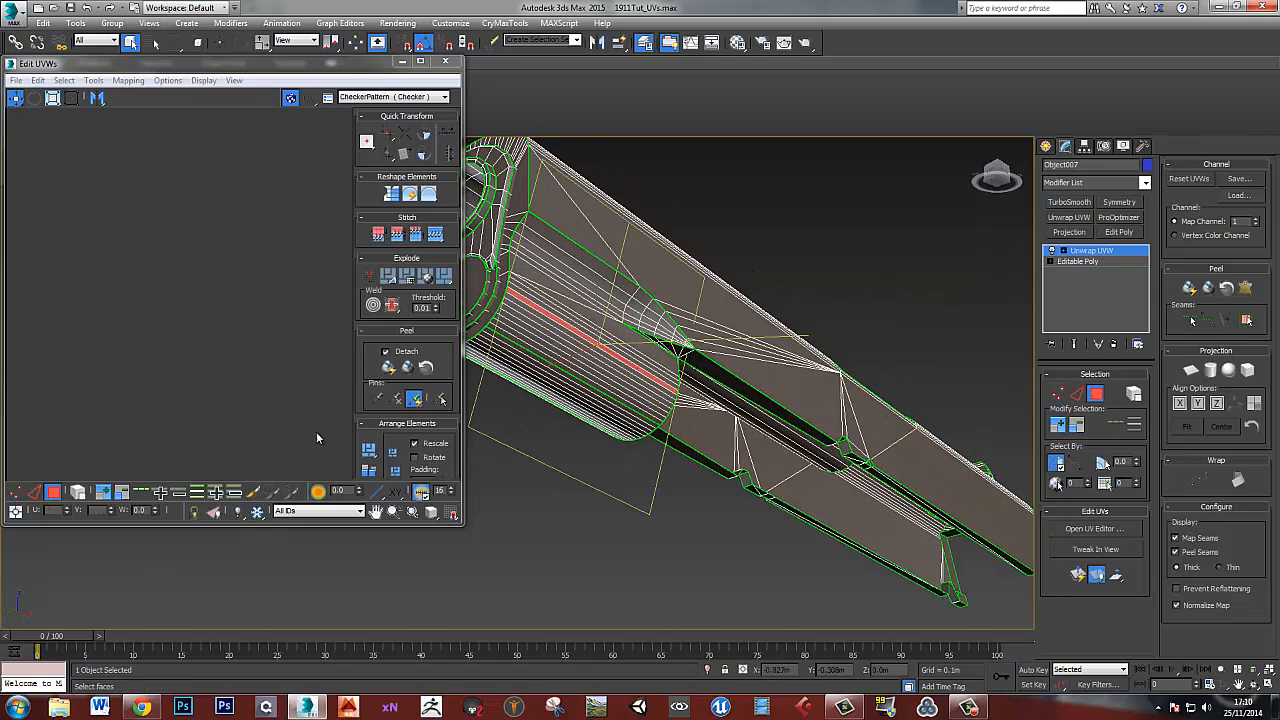
- Locate the UV shells of the front housing's two sides and its bottom strip by selecting them against the model
scroll(174, 370, down, 6)
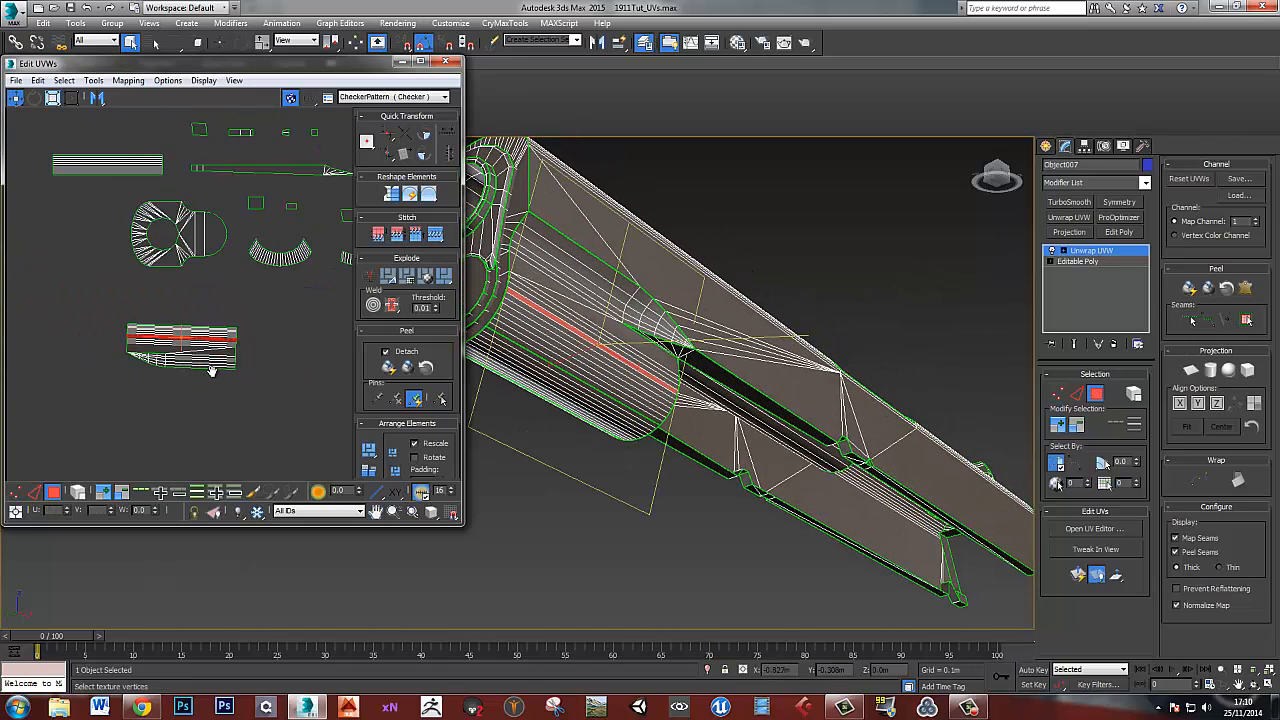
middle_drag(167, 431, 114, 466)
scroll(200, 392, down, 3)
middle_drag(200, 394, 291, 316)
click(270, 335)
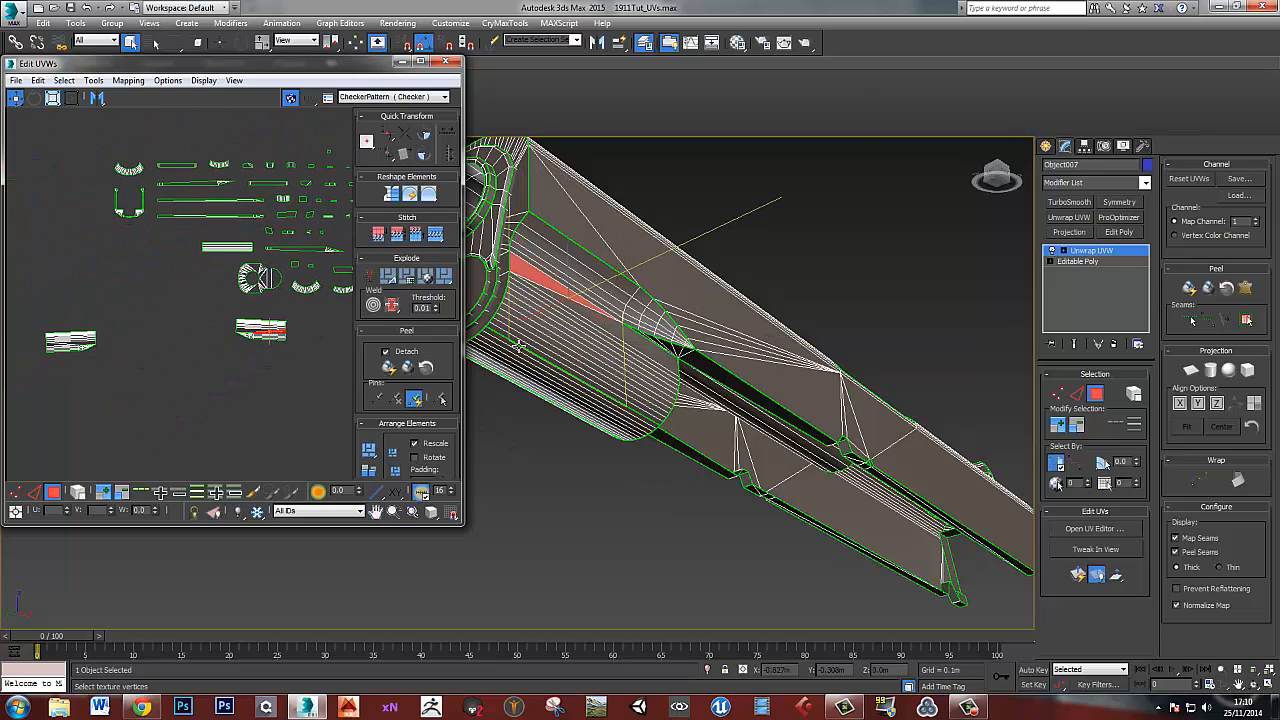
alt+middle_drag(519, 346, 689, 334)
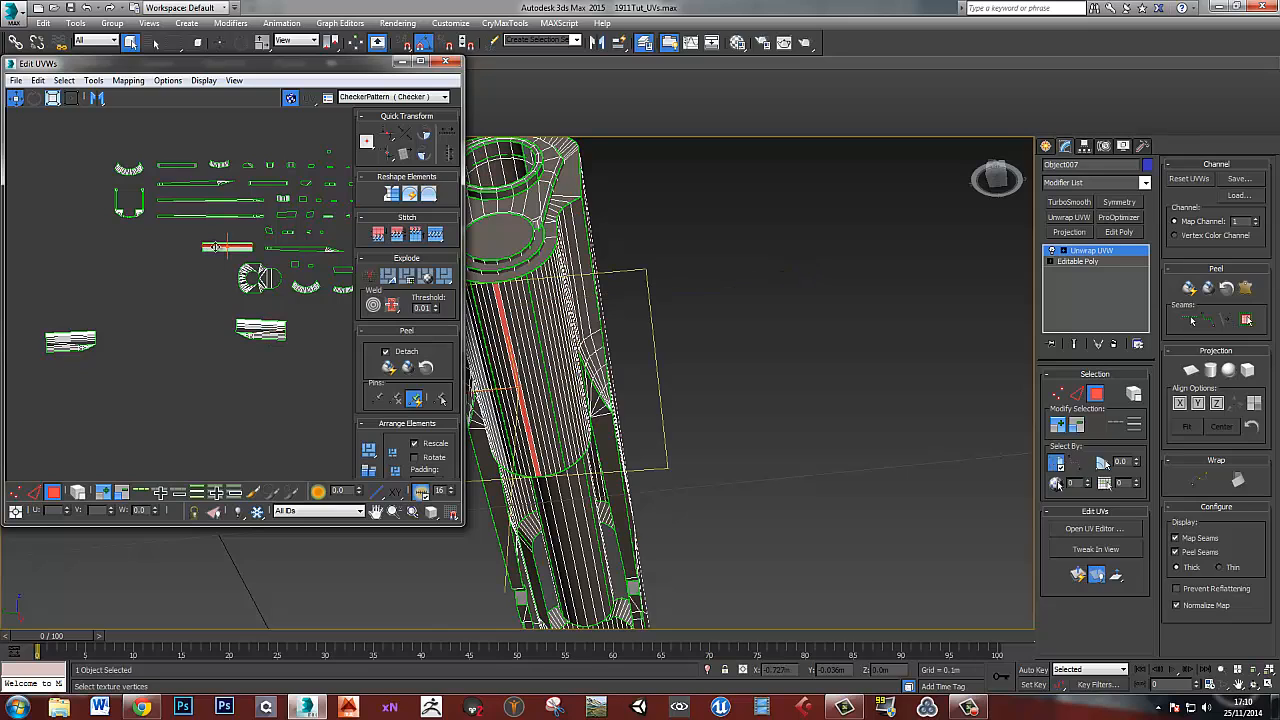
click(260, 366)
scroll(262, 360, up, 5)
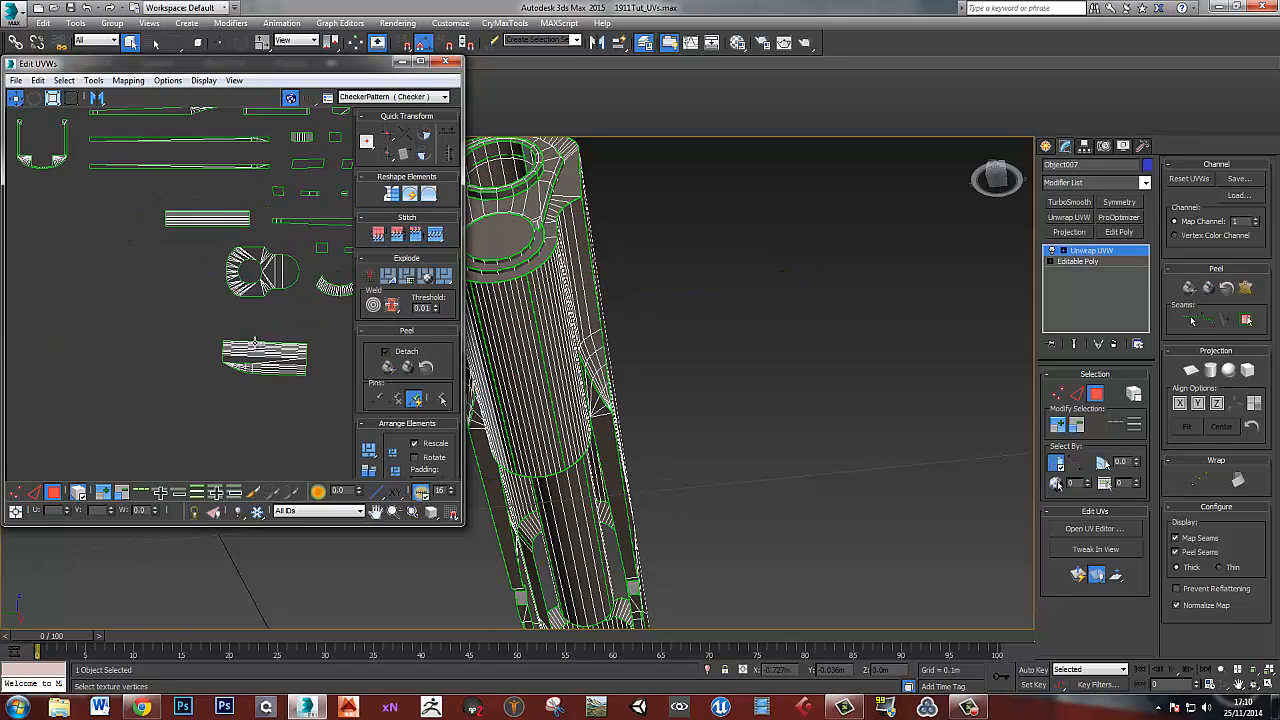
- Maximize the UV editor and stitch the housing's bottom strip onto the straight outline of its side shell
key(2)
click(300, 348)
middle_drag(303, 350, 190, 354)
double_click(263, 63)
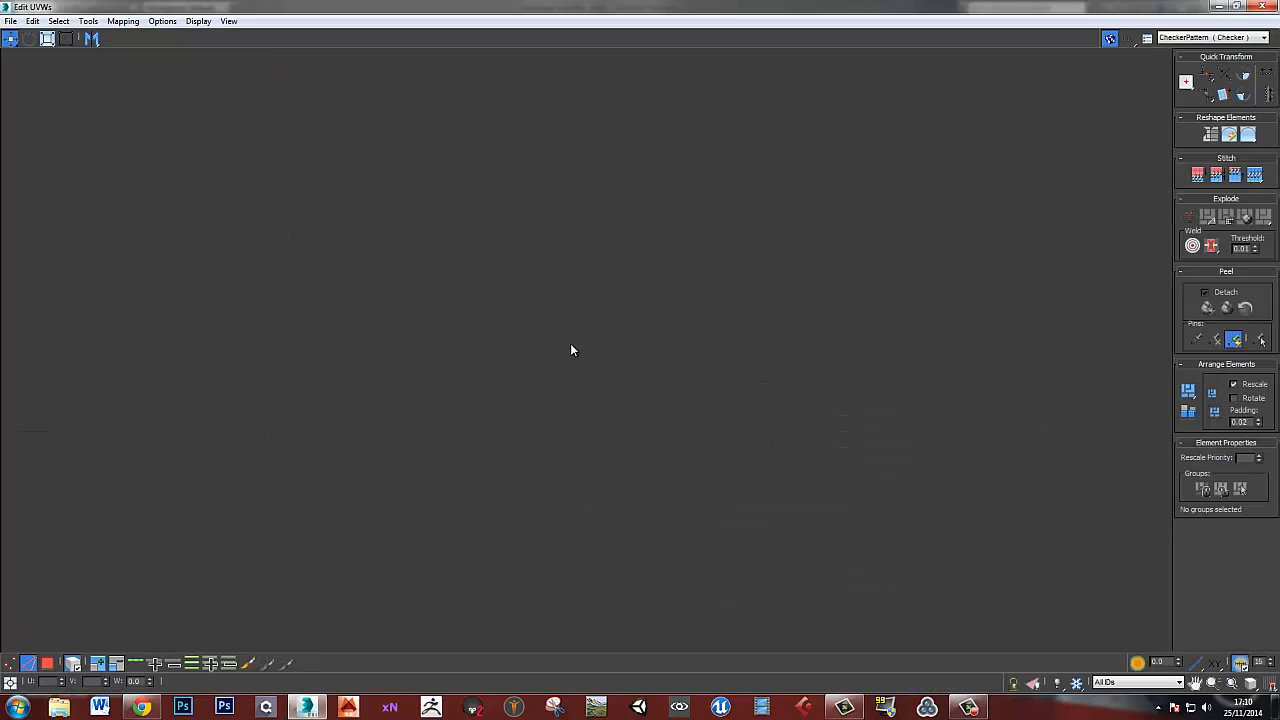
middle_drag(570, 343, 474, 357)
scroll(480, 355, down, 5)
key(2)
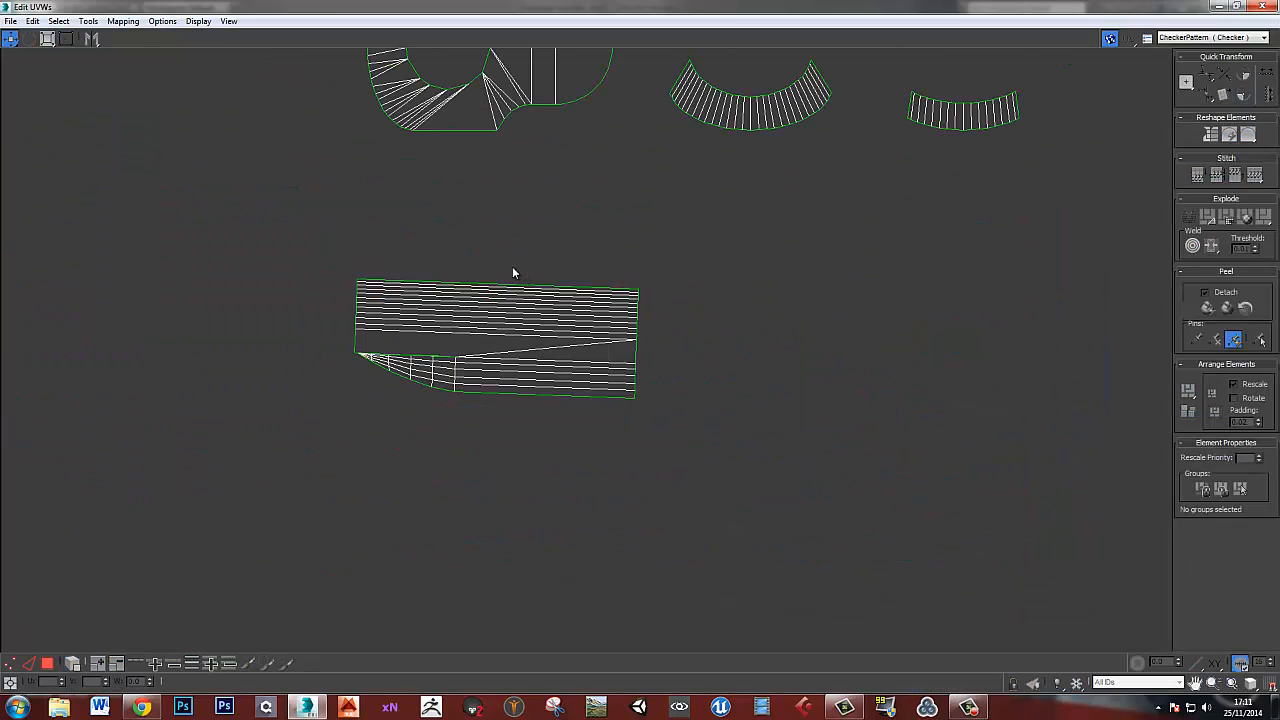
key(2)
click(501, 270)
scroll(502, 271, up, 4)
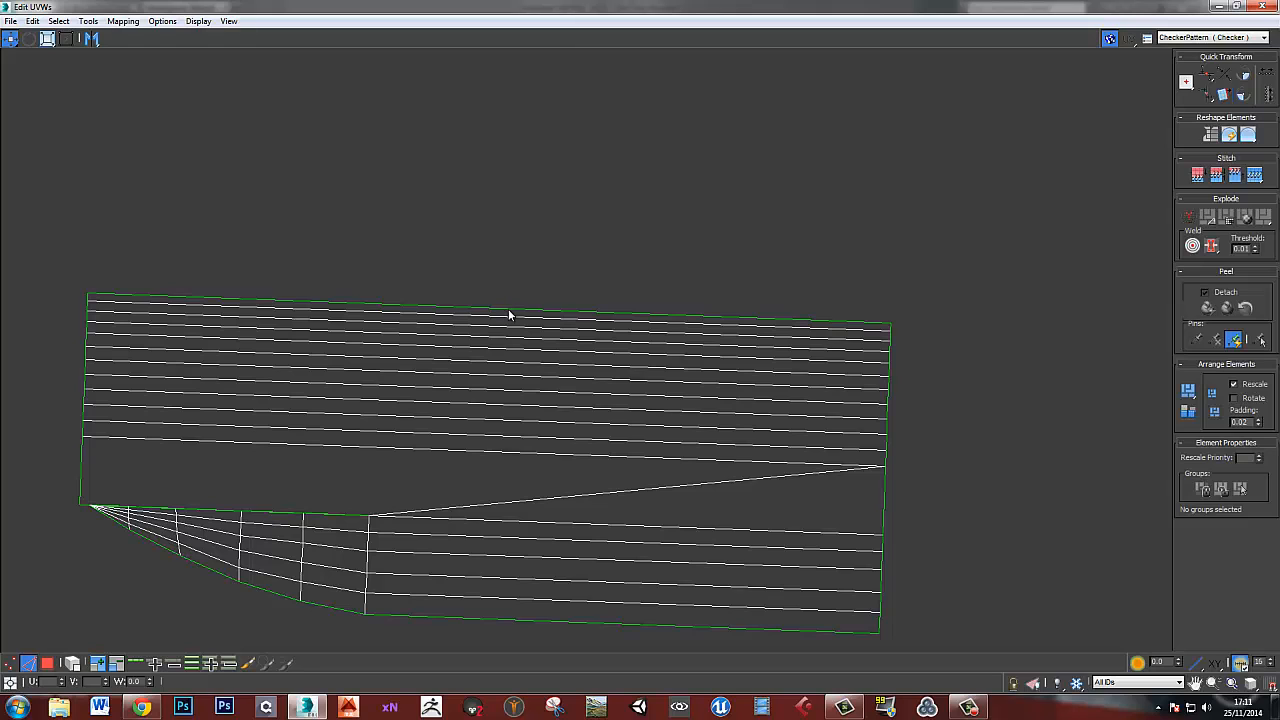
click(509, 311)
key(s)
scroll(540, 234, down, 2)
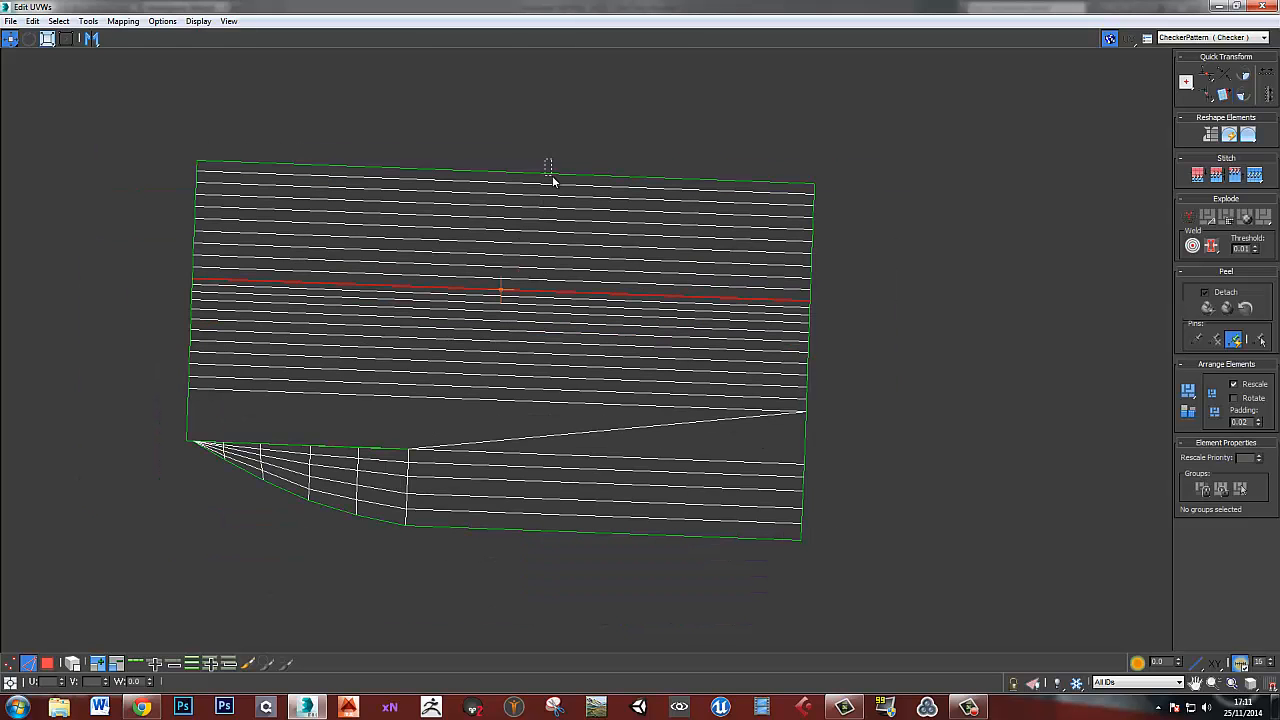
- Stitch the housing's opposite side shell onto the free long edge of the bottom strip
drag(553, 182, 557, 190)
key(s)
scroll(575, 252, down, 5)
middle_drag(563, 311, 546, 340)
- Select the whole joined housing shell and relax it by polygon angles
key(3)
click(551, 296)
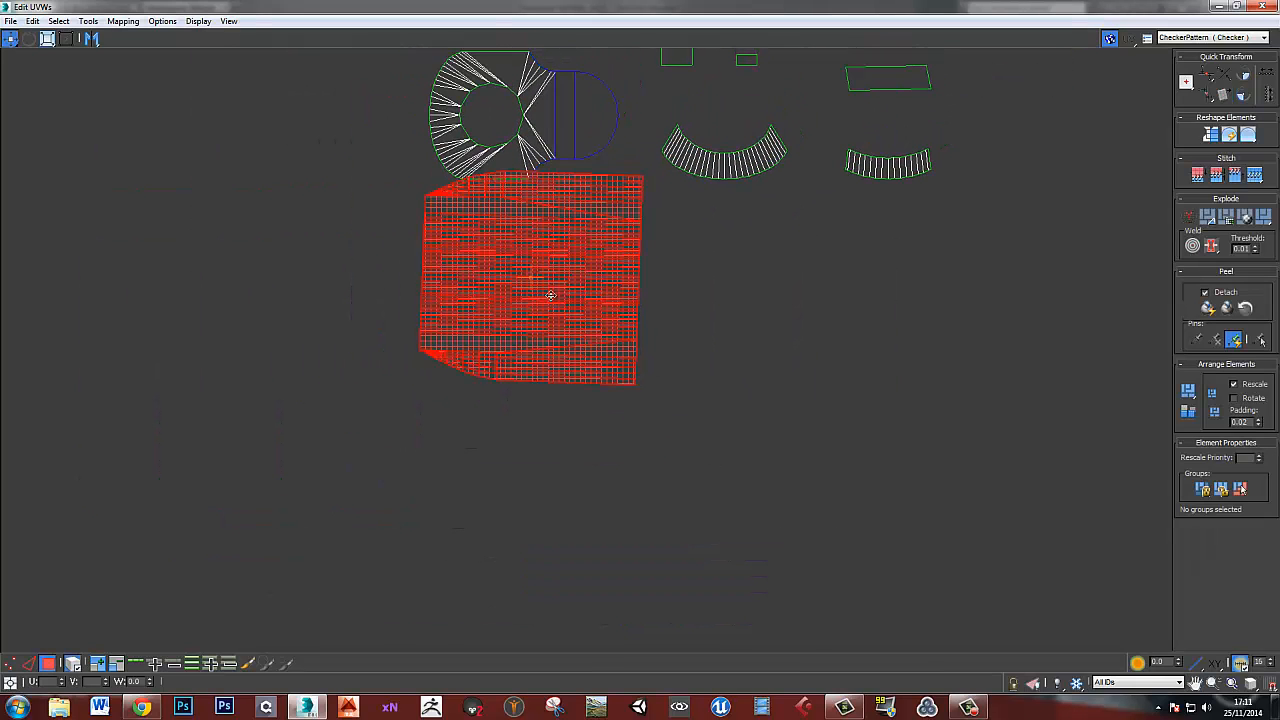
key(r)
click(74, 64)
click(75, 73)
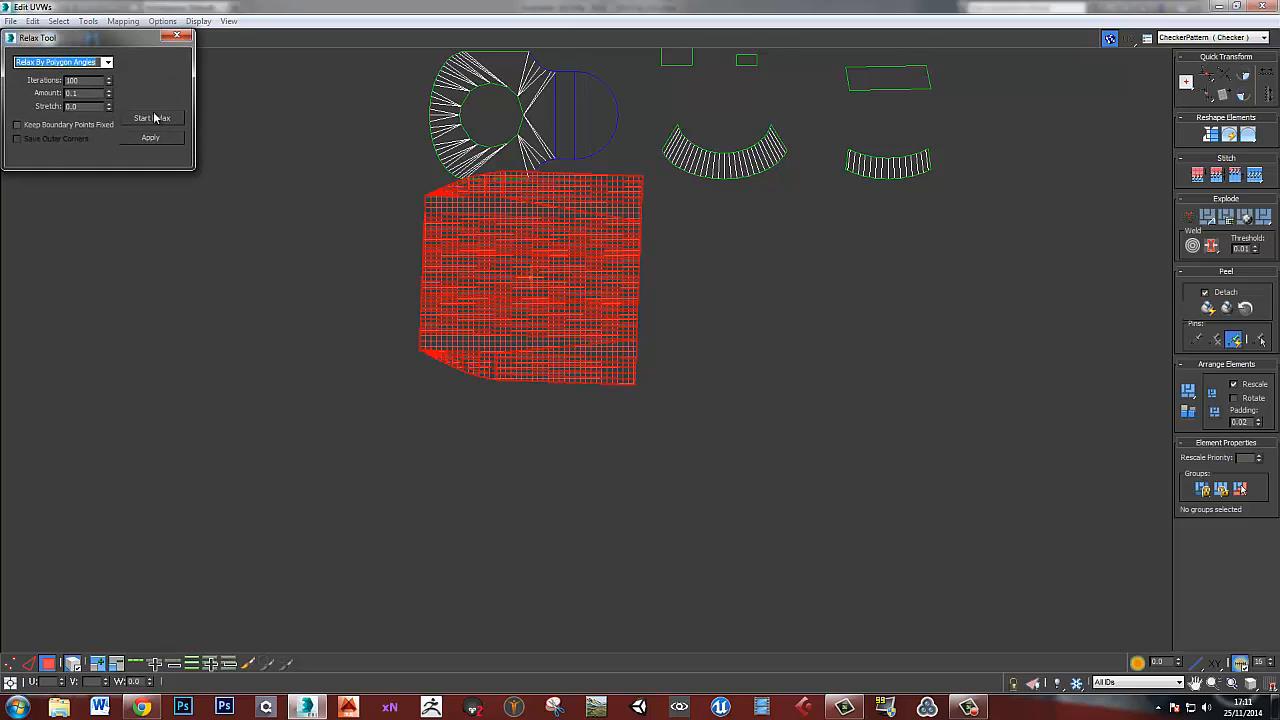
click(155, 117)
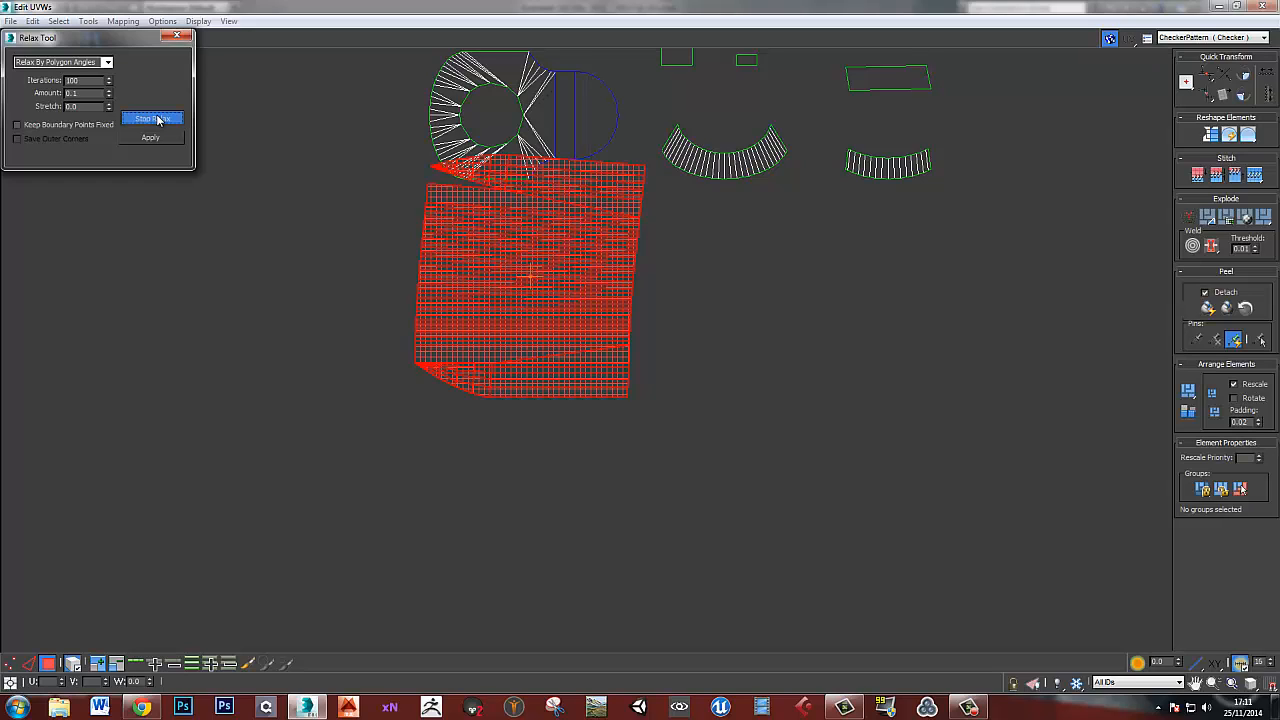
click(158, 119)
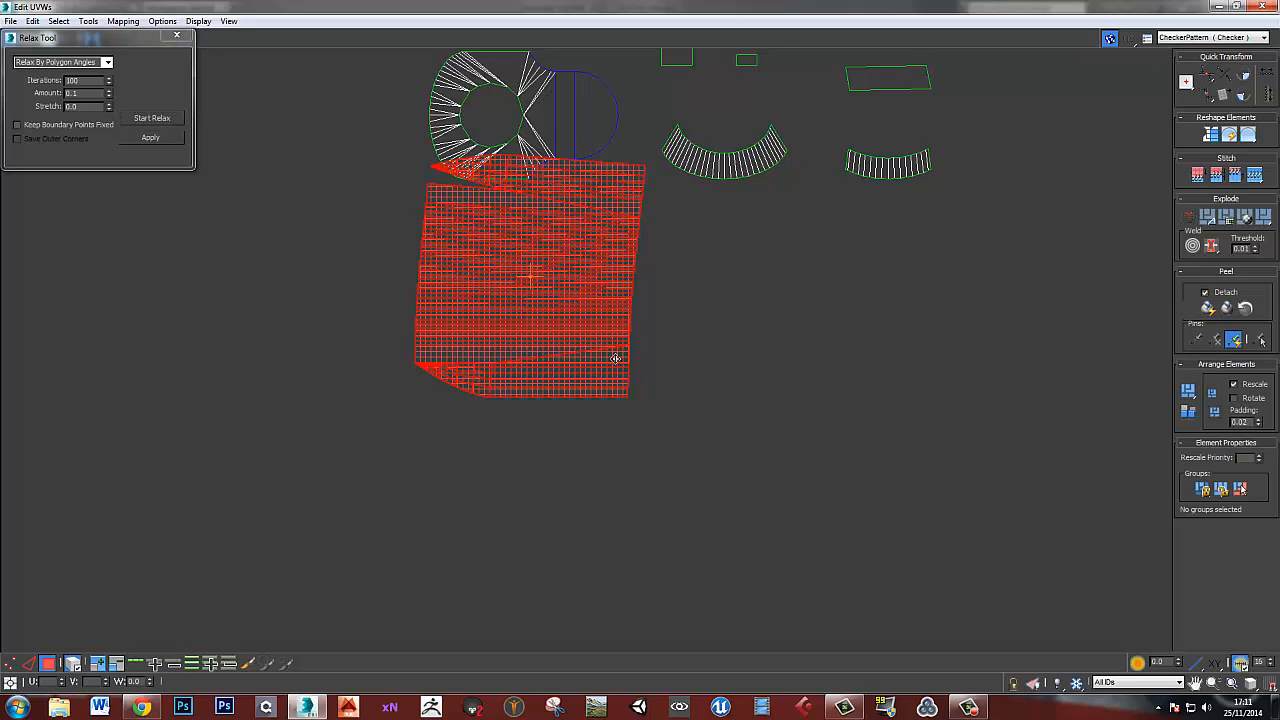
- Move the relaxed housing shell away from the other shells and place it directly above the slide shell's front end
scroll(617, 357, down, 3)
click(658, 358)
click(593, 318)
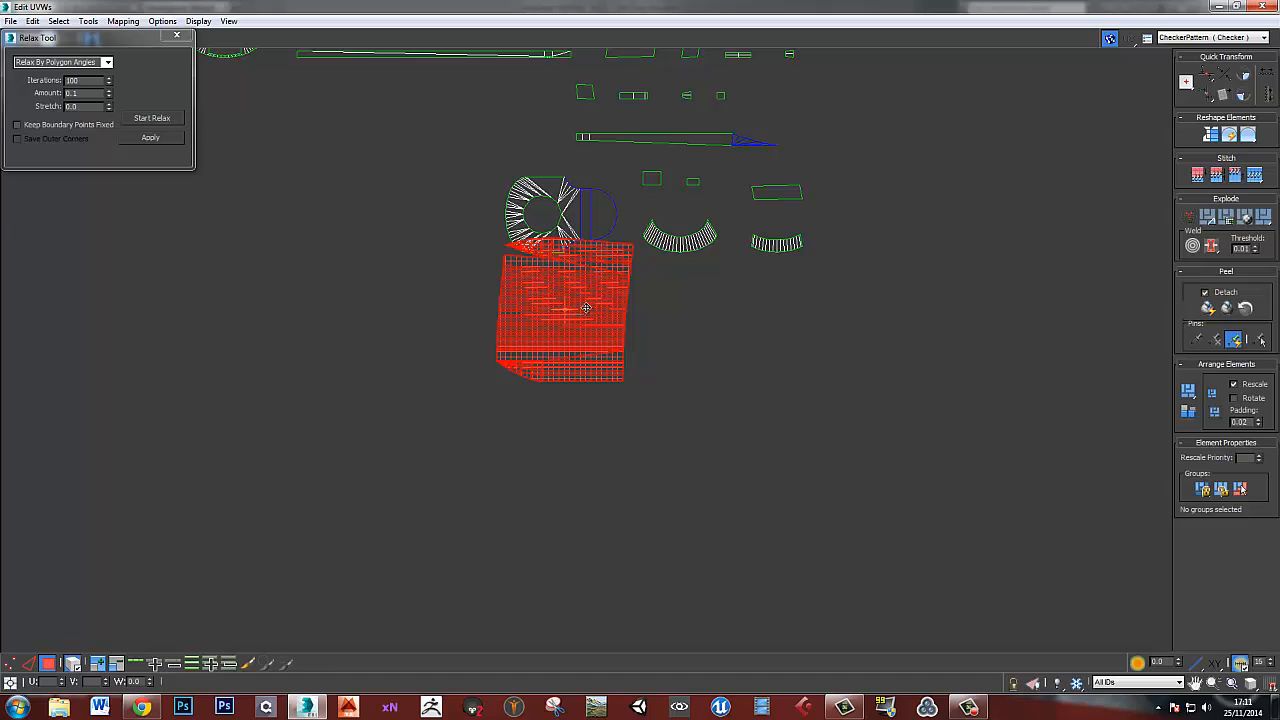
drag(557, 341, 469, 468)
scroll(454, 358, down, 3)
scroll(471, 345, up, 2)
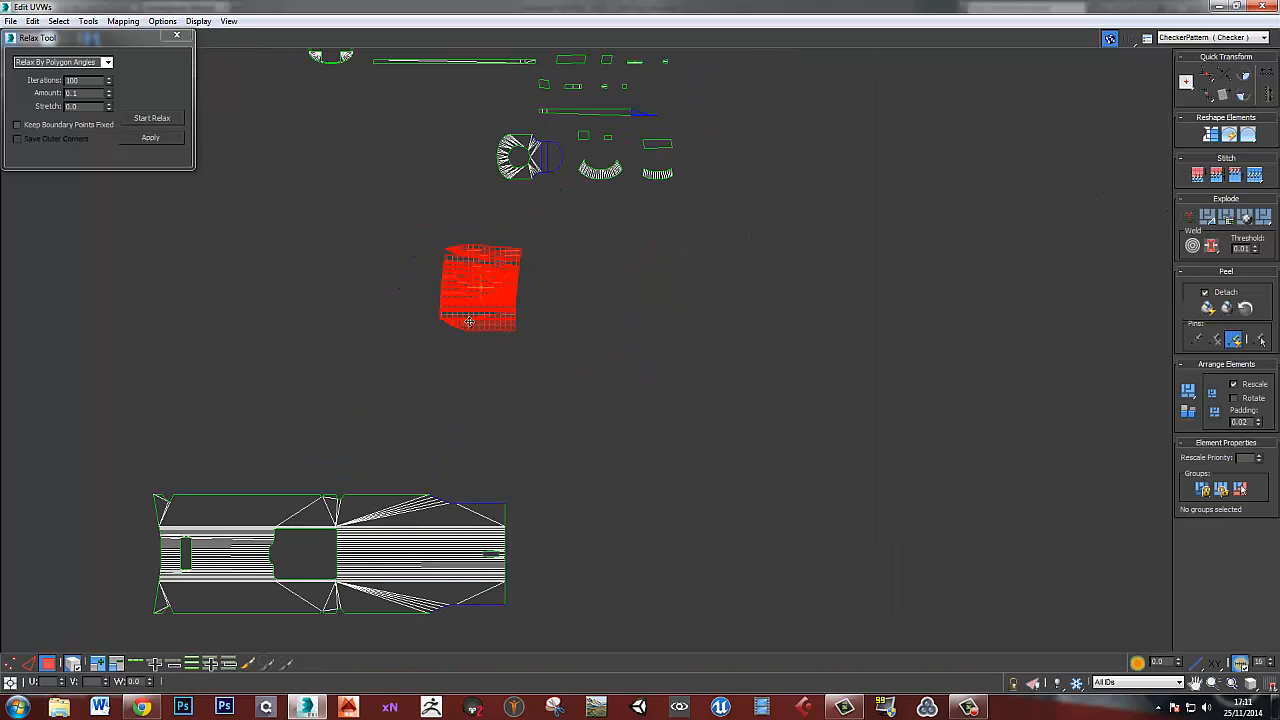
drag(469, 321, 464, 440)
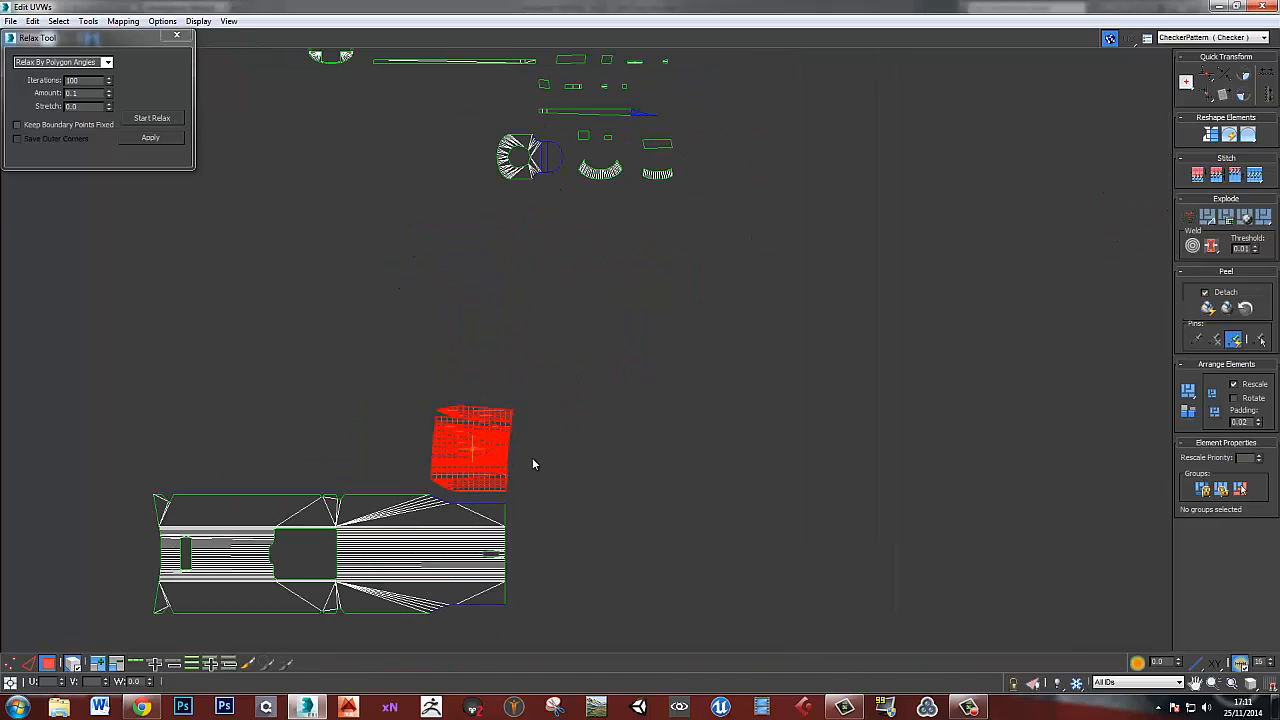
middle_drag(532, 458, 533, 316)
click(565, 346)
scroll(533, 316, up, 3)
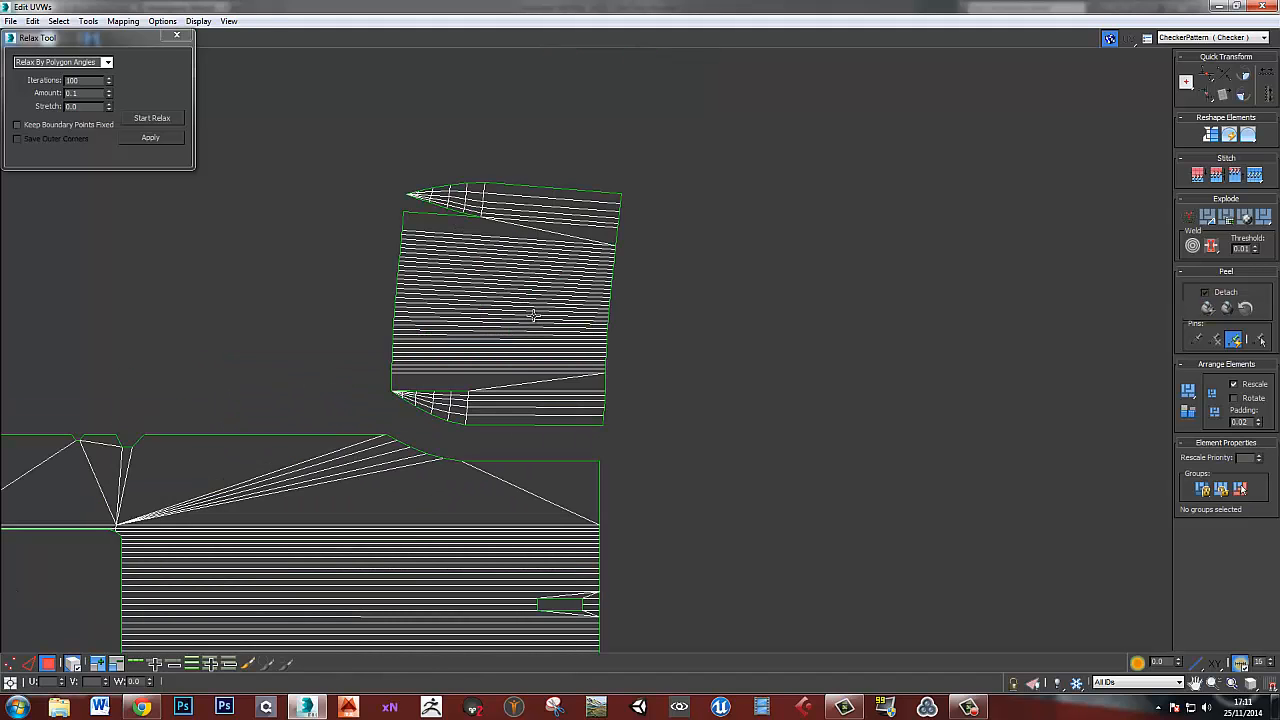
scroll(524, 300, up, 2)
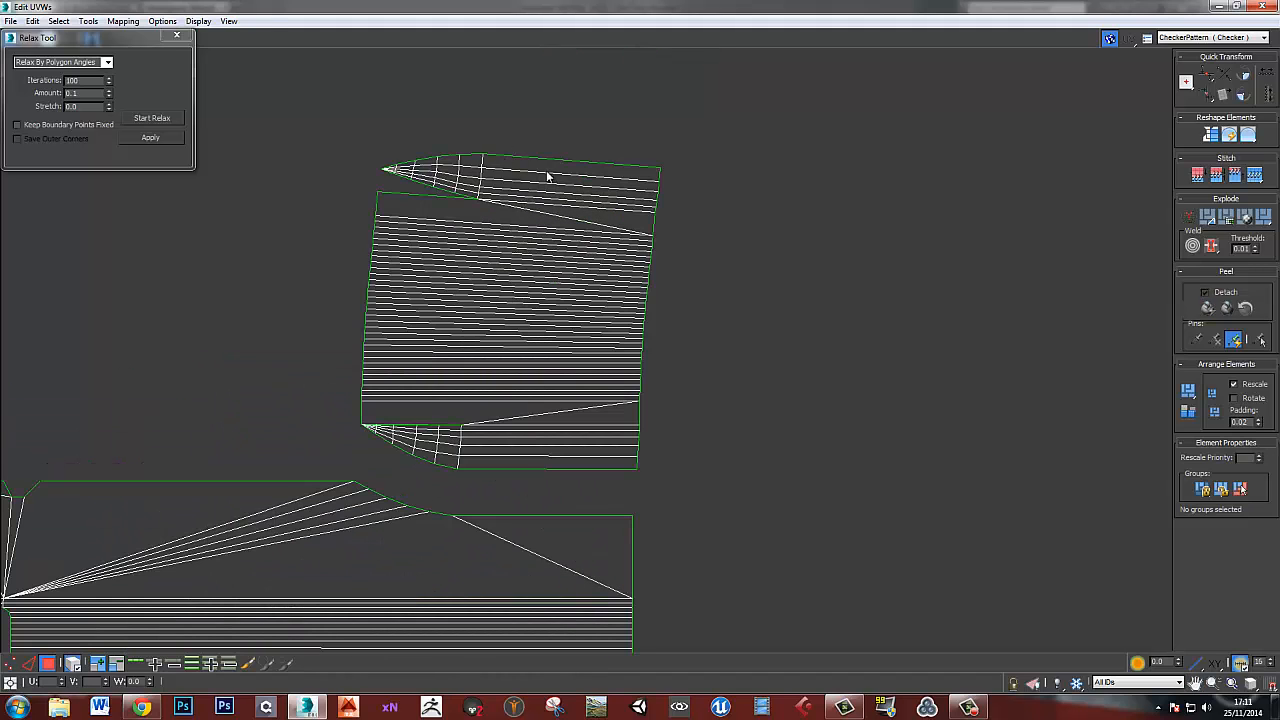
- Collapse the Unwrap UVW modifier into the editable poly and apply Reset XForm to the slide
click(592, 258)
scroll(592, 258, up, 1)
click(509, 364)
click(509, 364)
scroll(577, 349, down, 2)
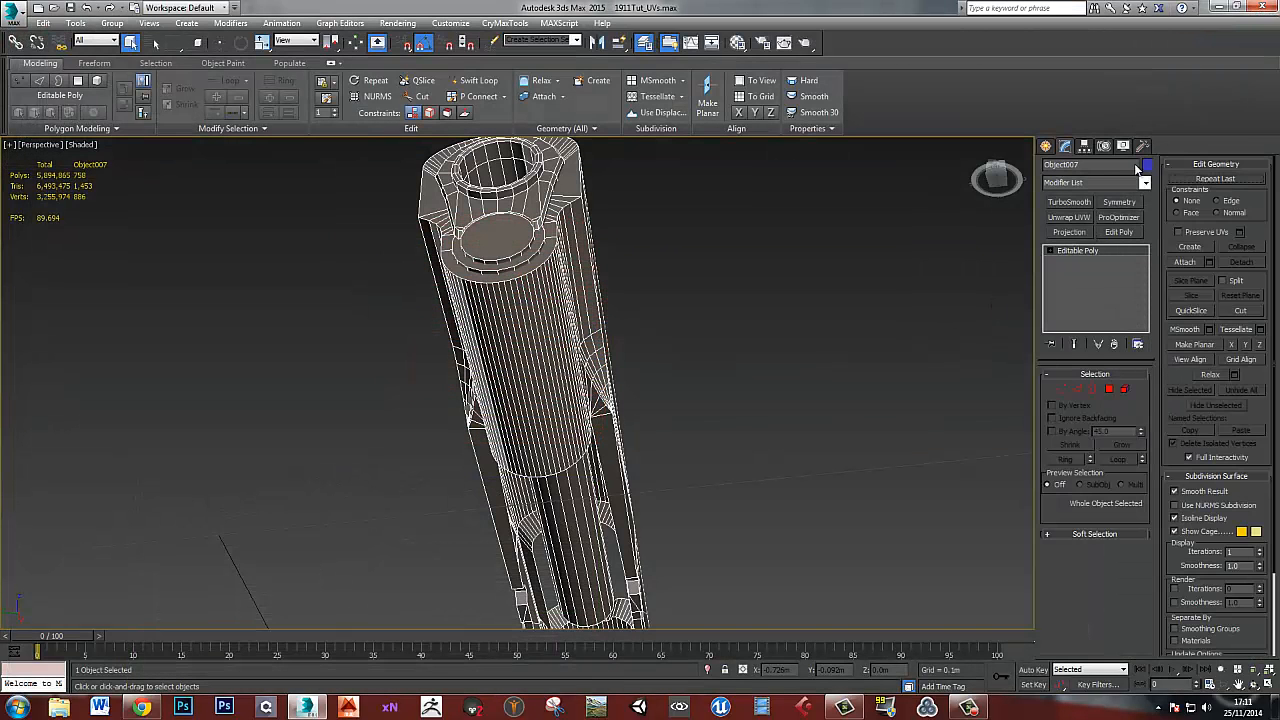
click(1142, 147)
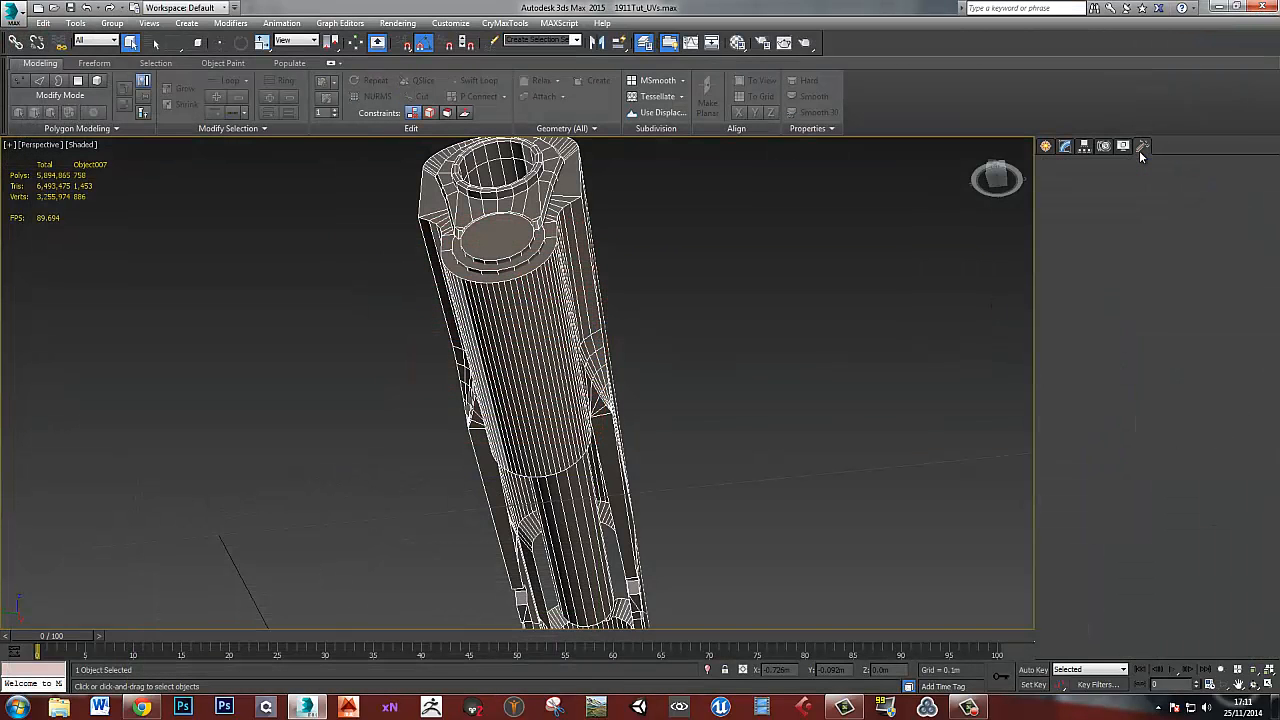
click(1093, 311)
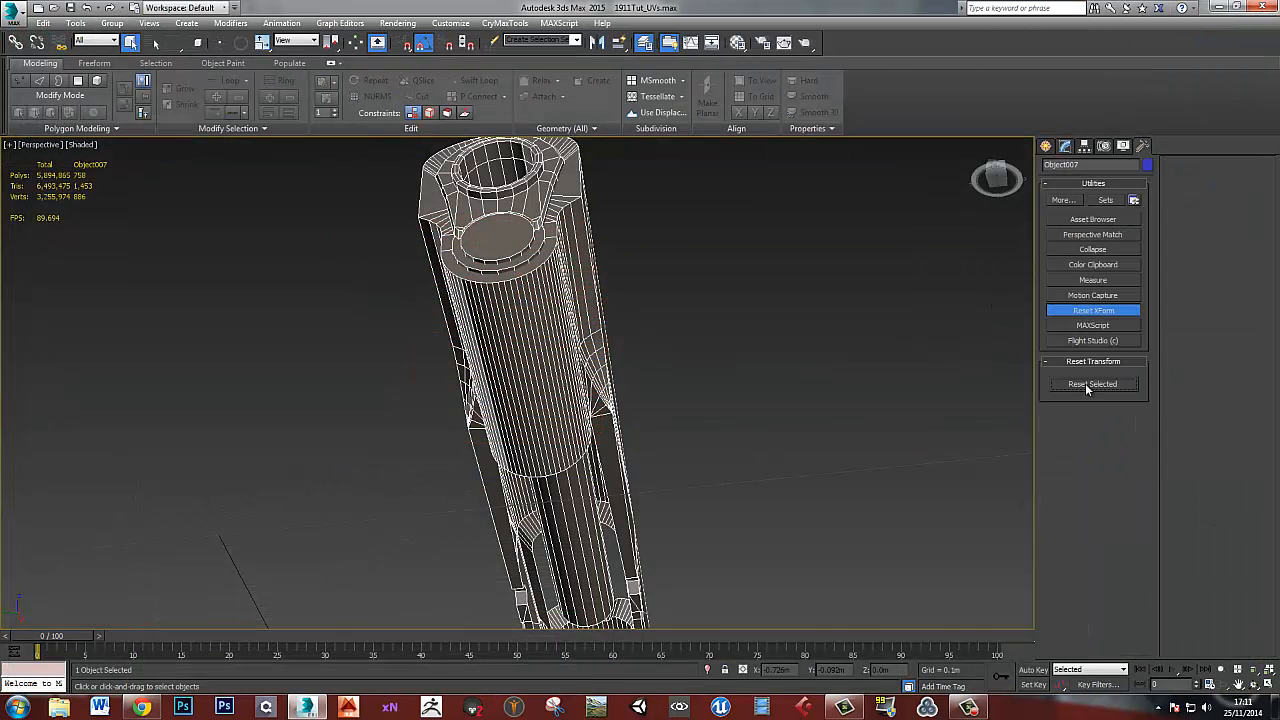
click(1087, 385)
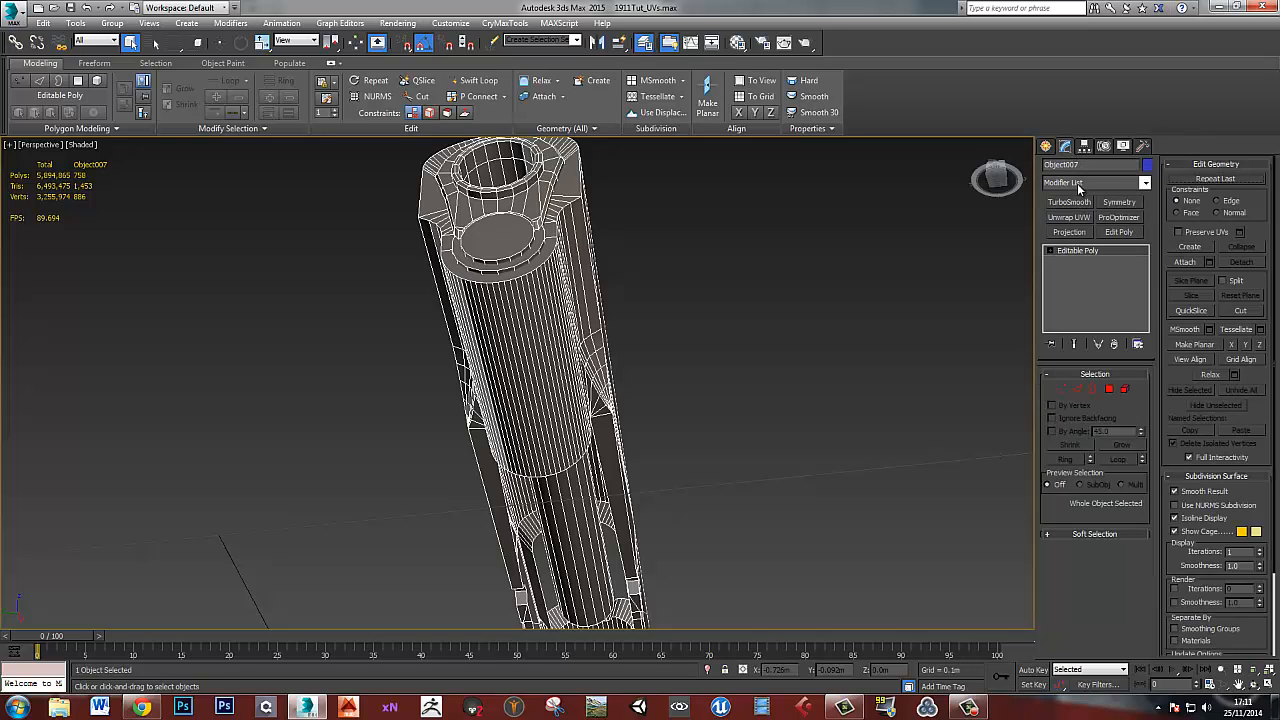
- Add a new Unwrap UVW modifier to the slide, maximize its UV editor and hide the checker background
click(1089, 183)
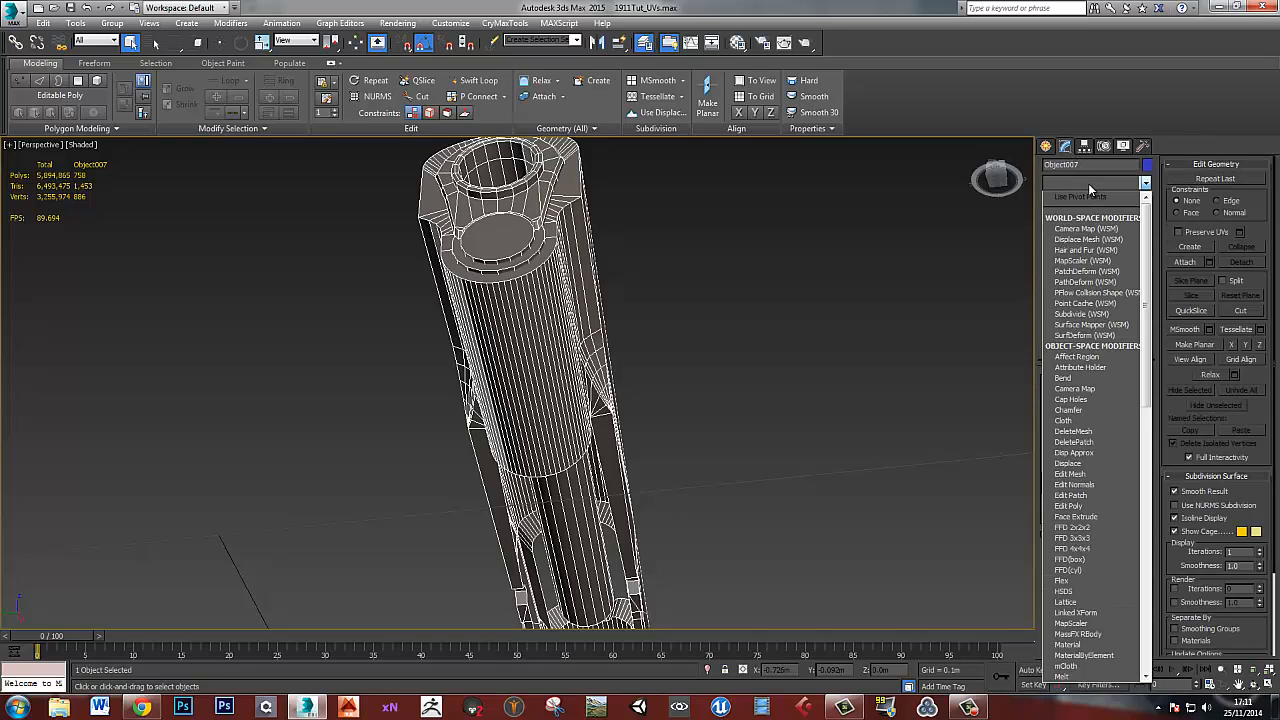
key(u)
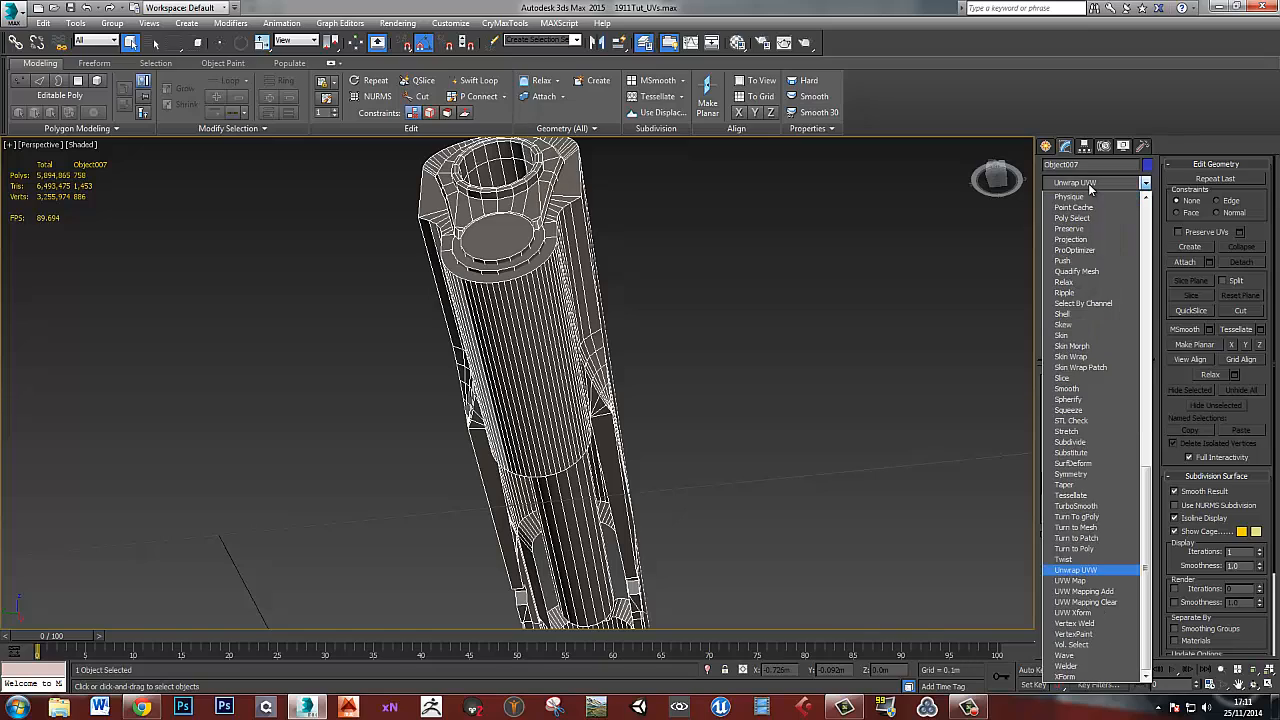
key(Return)
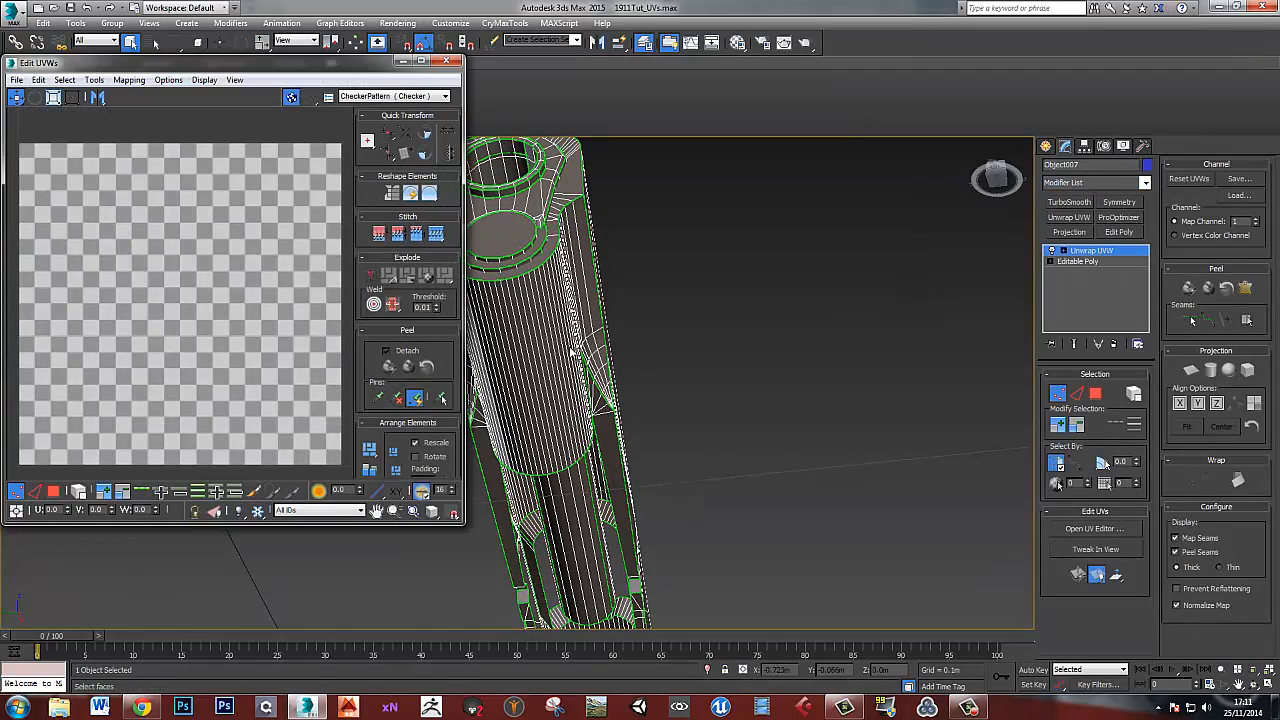
drag(299, 67, 450, 1)
click(1103, 40)
scroll(945, 218, down, 5)
middle_drag(581, 447, 609, 438)
middle_drag(838, 356, 655, 494)
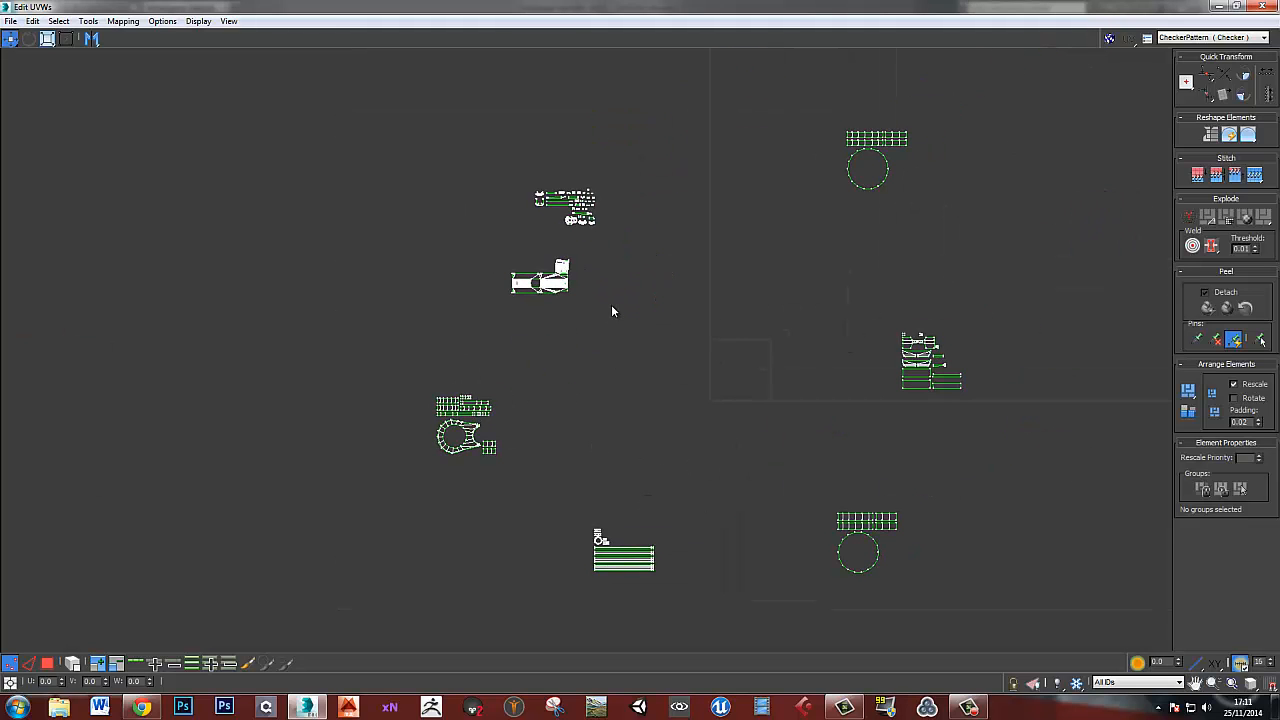
- Select the housing shell above the slide shell and relax it by polygon angles again
middle_drag(611, 309, 586, 337)
click(539, 302)
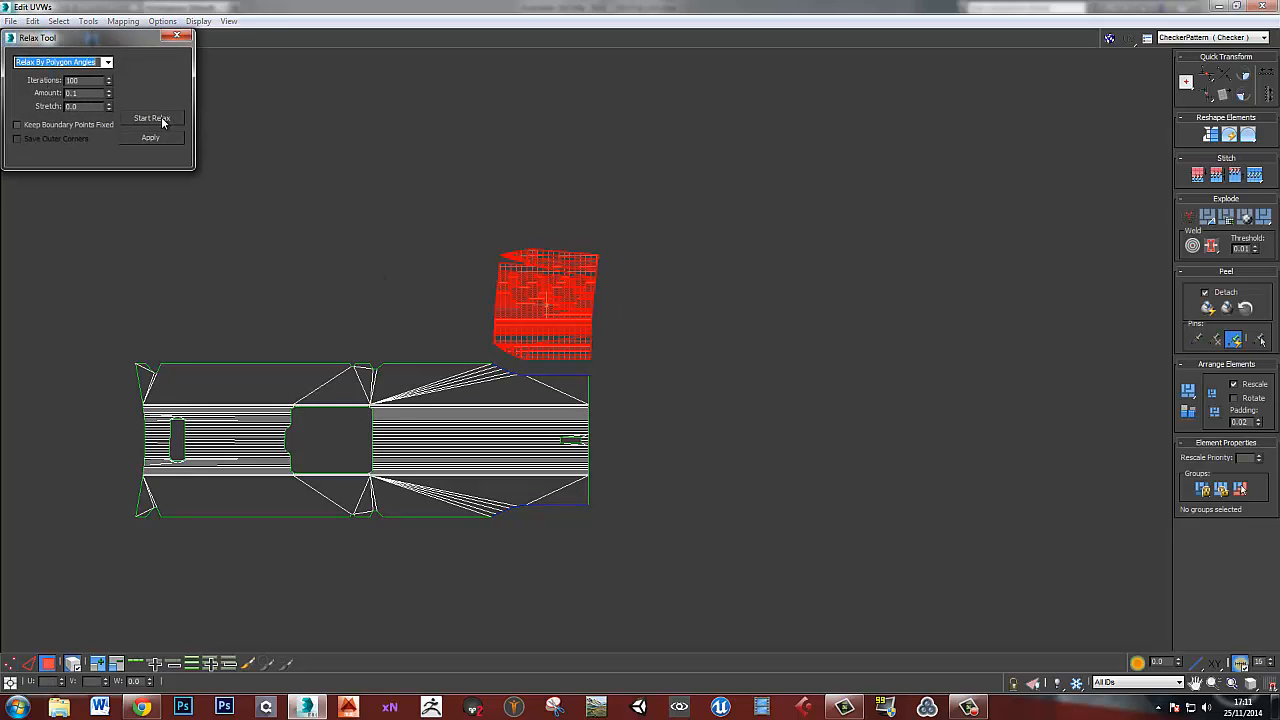
click(163, 121)
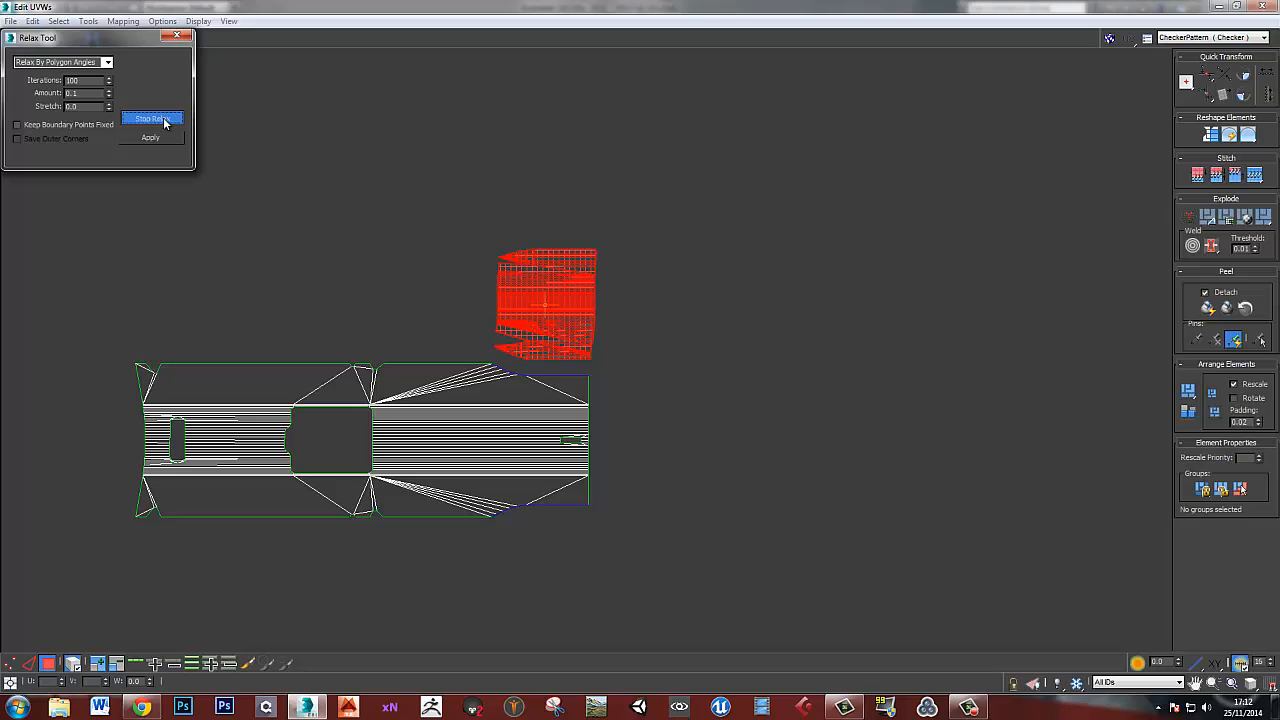
click(152, 119)
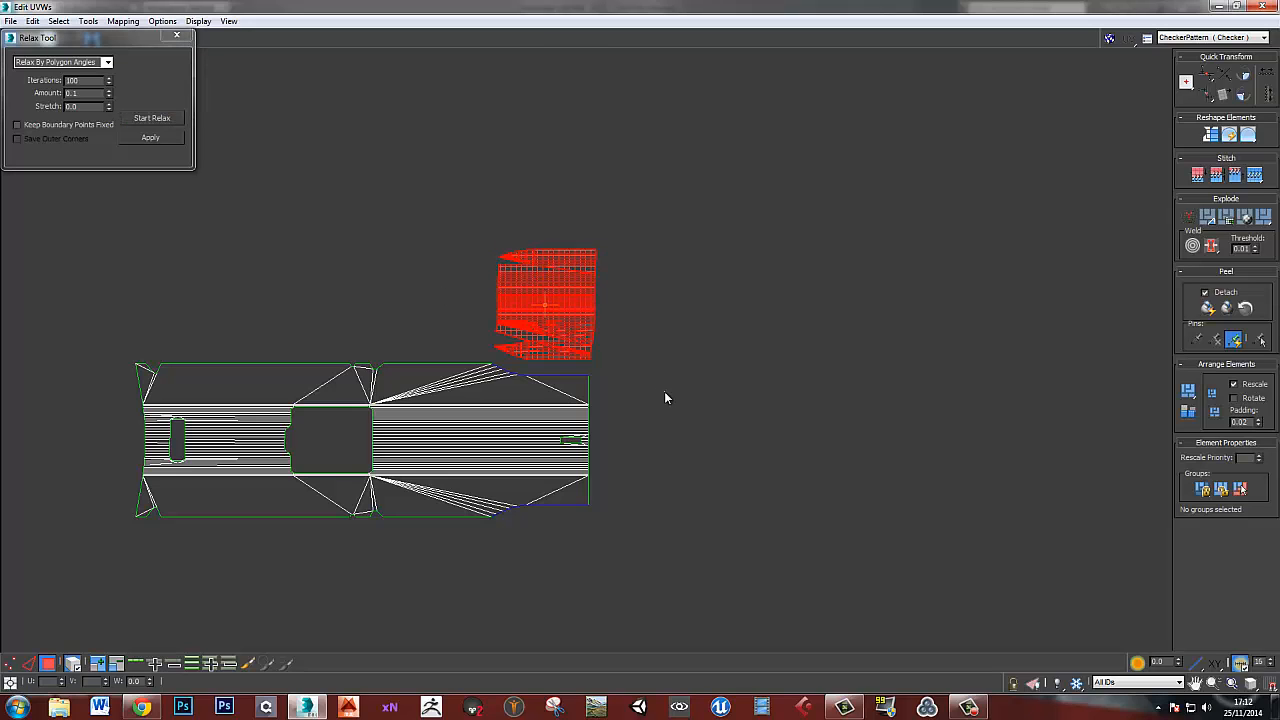
- Relax the housing shell above the slide's front end once more by polygon angles and deselect it
click(606, 370)
scroll(514, 297, up, 5)
click(520, 292)
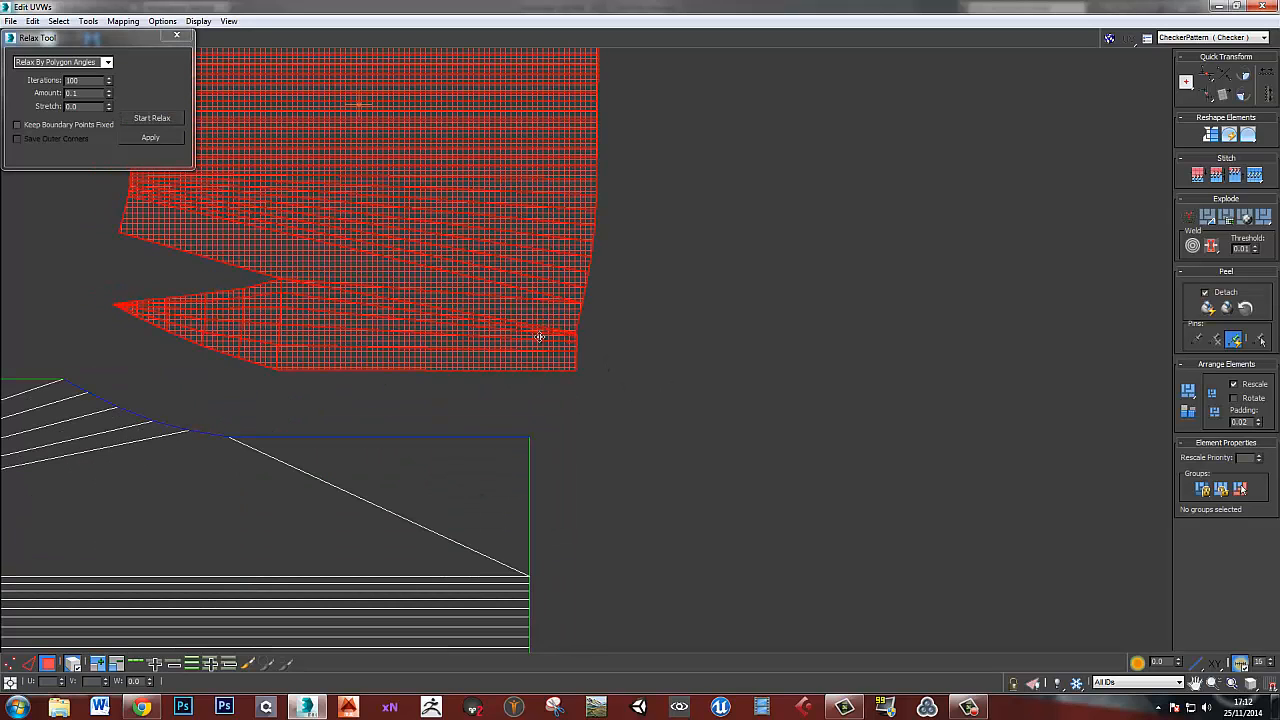
scroll(540, 337, up, 2)
scroll(540, 337, down, 2)
click(152, 118)
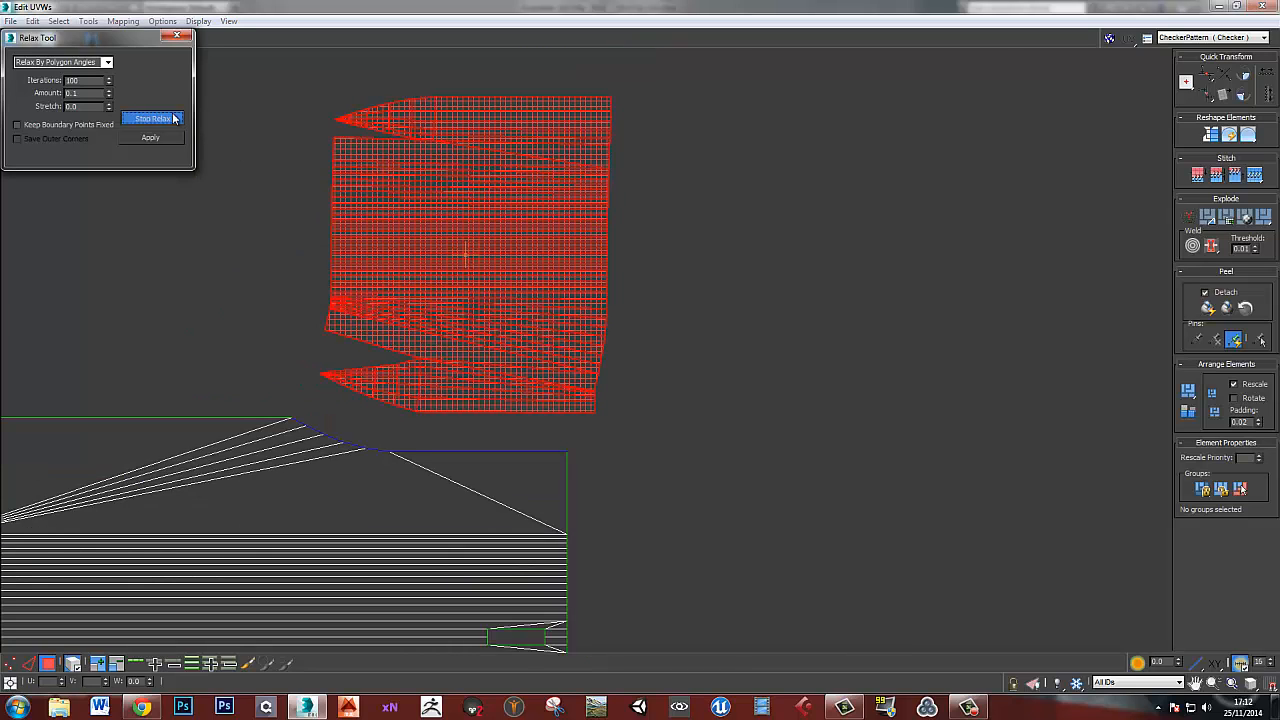
click(152, 118)
click(714, 216)
- Break the housing shell along the edges joining its central panel to the upper and lower pointed strips
scroll(467, 214, up, 3)
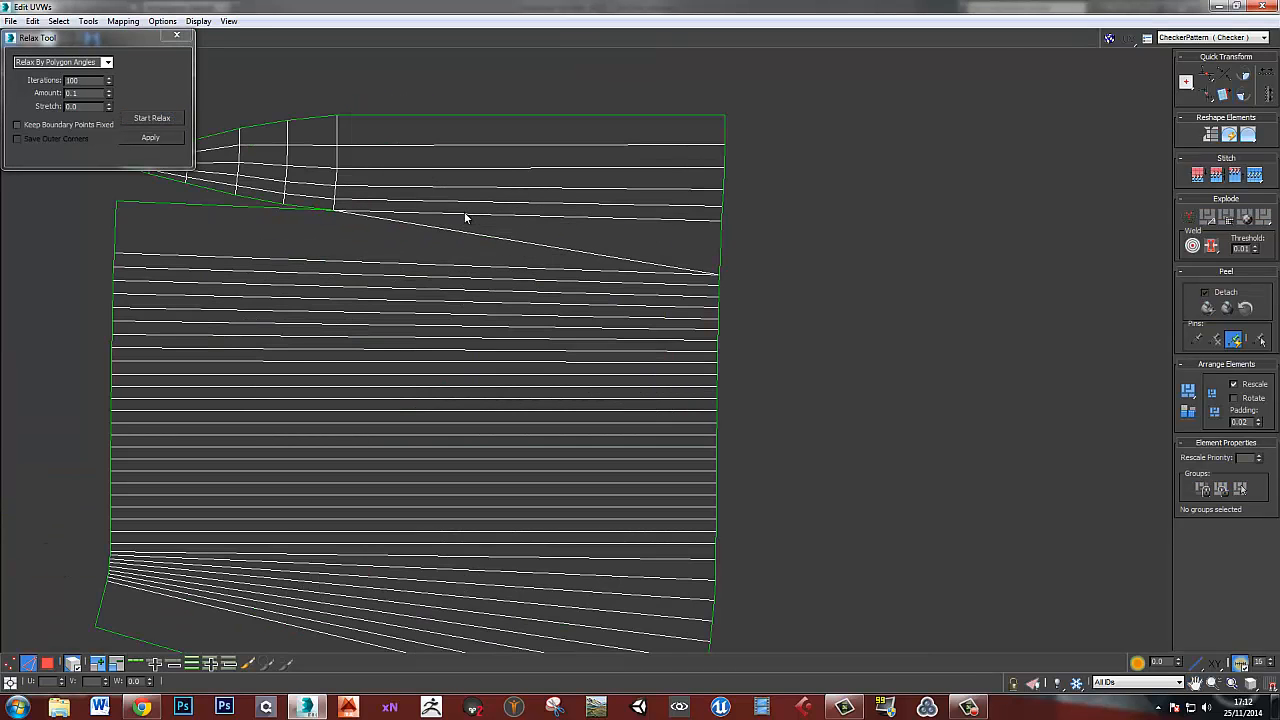
click(464, 214)
click(522, 221)
click(512, 213)
scroll(528, 304, down, 2)
middle_drag(461, 587, 424, 305)
scroll(424, 315, up, 1)
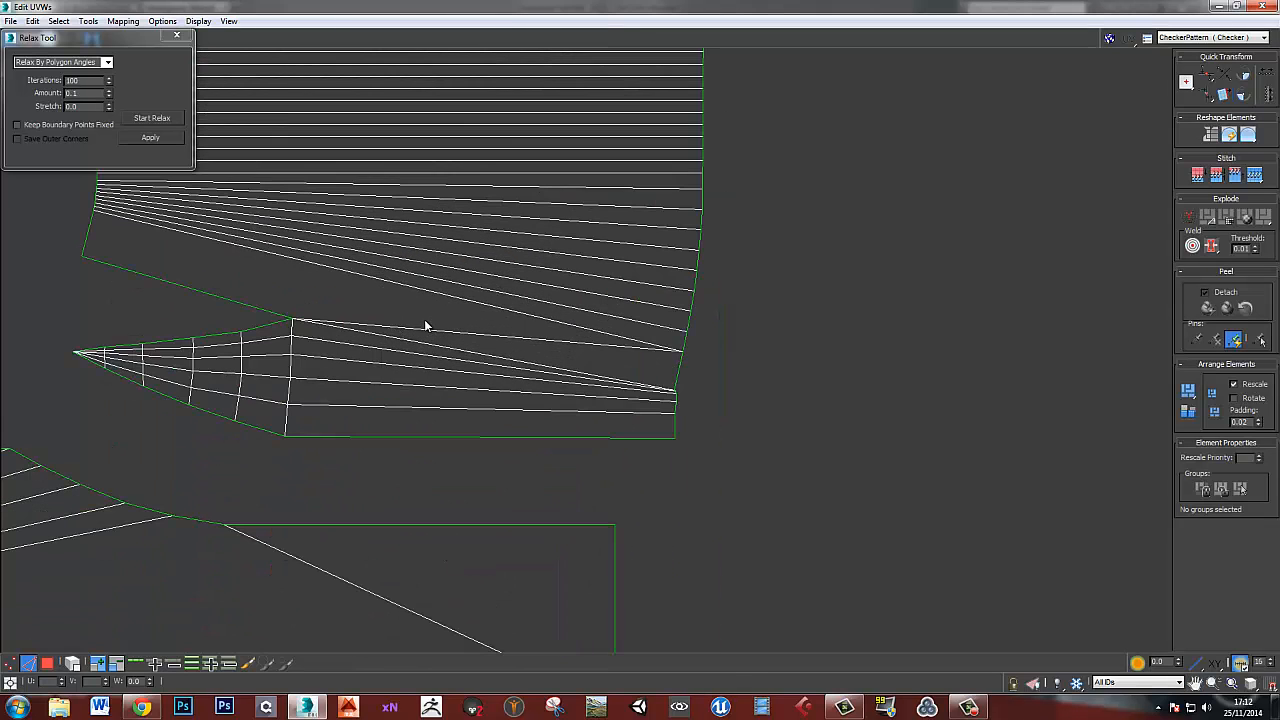
click(447, 343)
click(447, 346)
click(446, 351)
click(1190, 217)
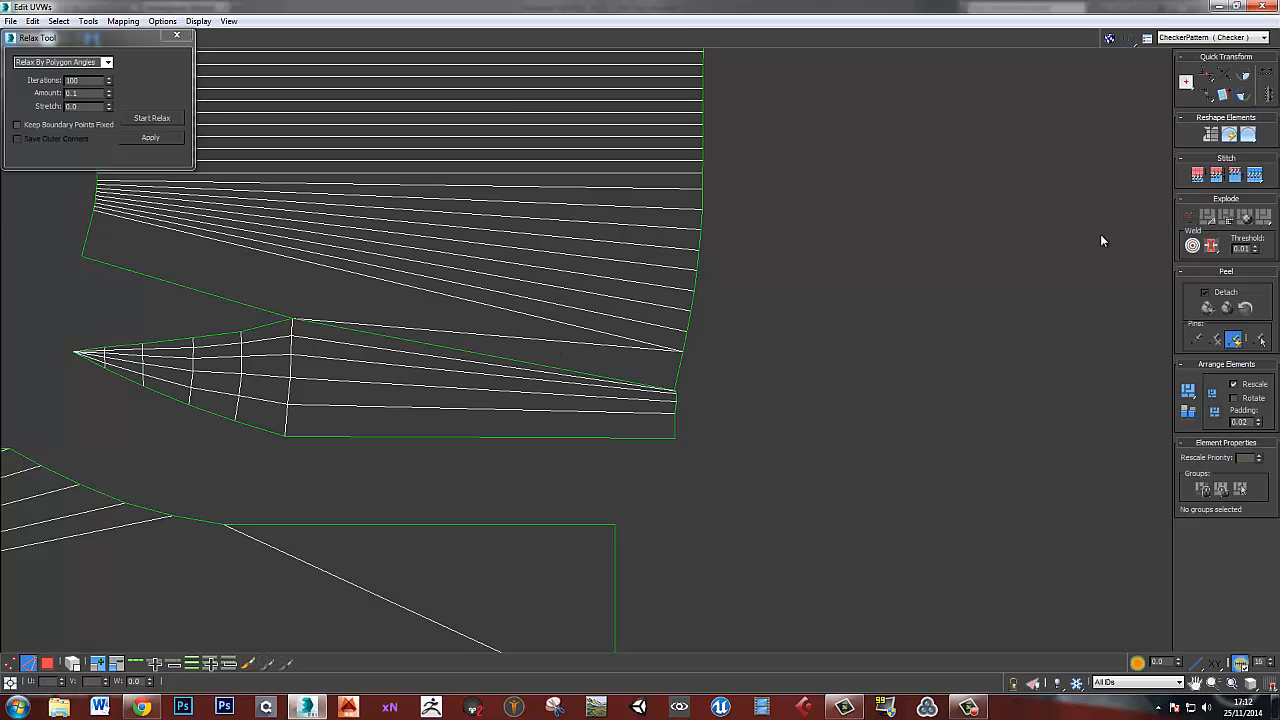
- Select the central panel together with both pointed strips and relax them by polygon angles
scroll(695, 300, down, 2)
middle_drag(670, 300, 657, 353)
key(3)
click(570, 191)
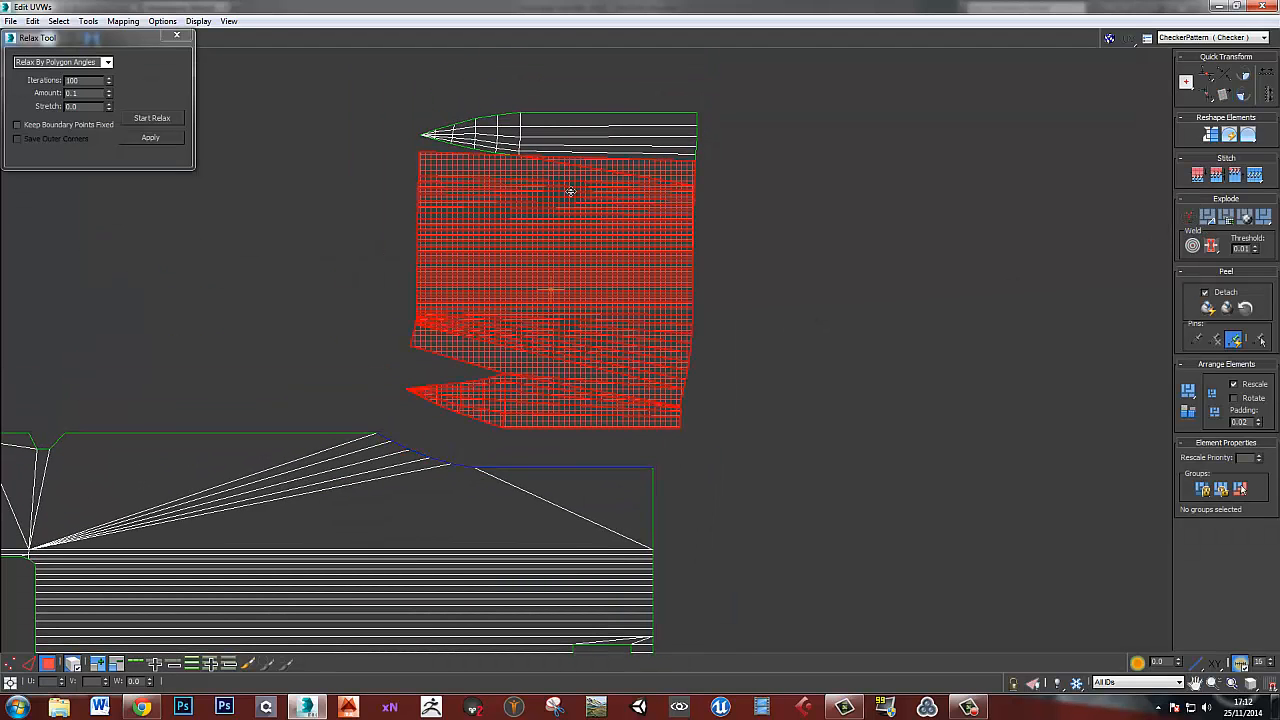
ctrl+click(536, 118)
click(147, 118)
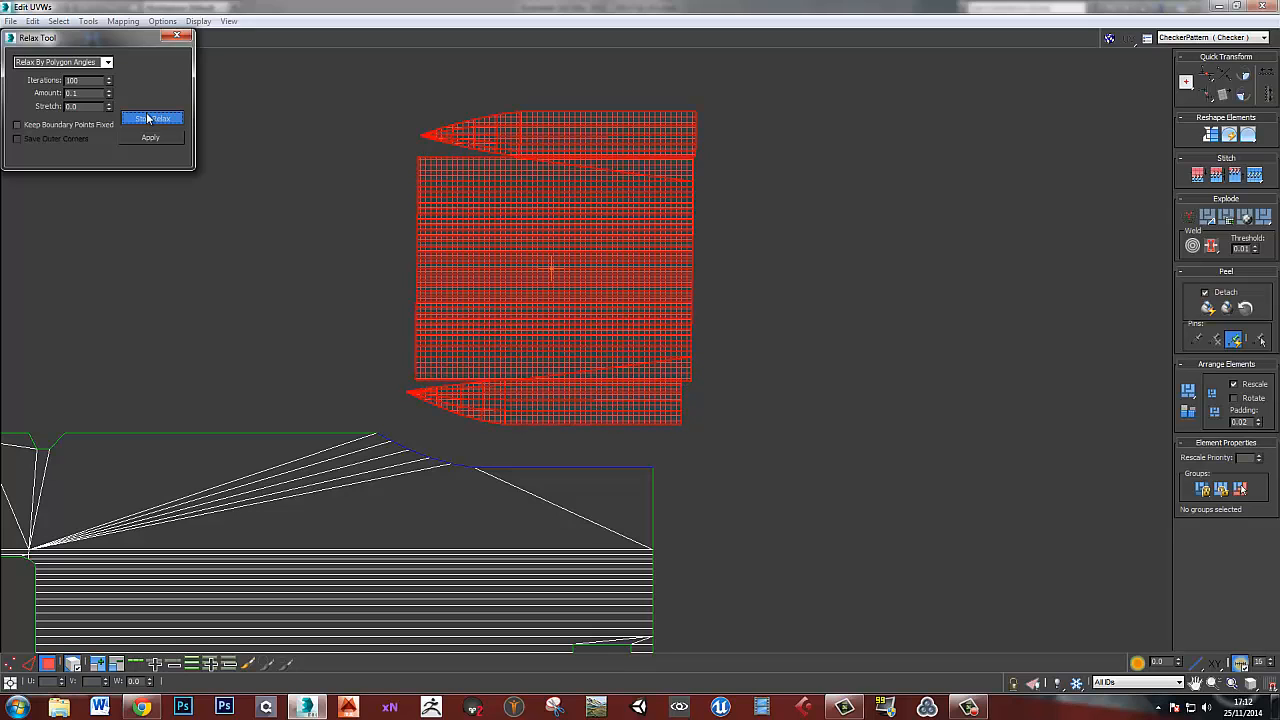
click(147, 118)
click(731, 277)
- Stitch the upper pointed strip back to the central panel along the straight part of its edge
scroll(731, 277, up, 2)
click(568, 176)
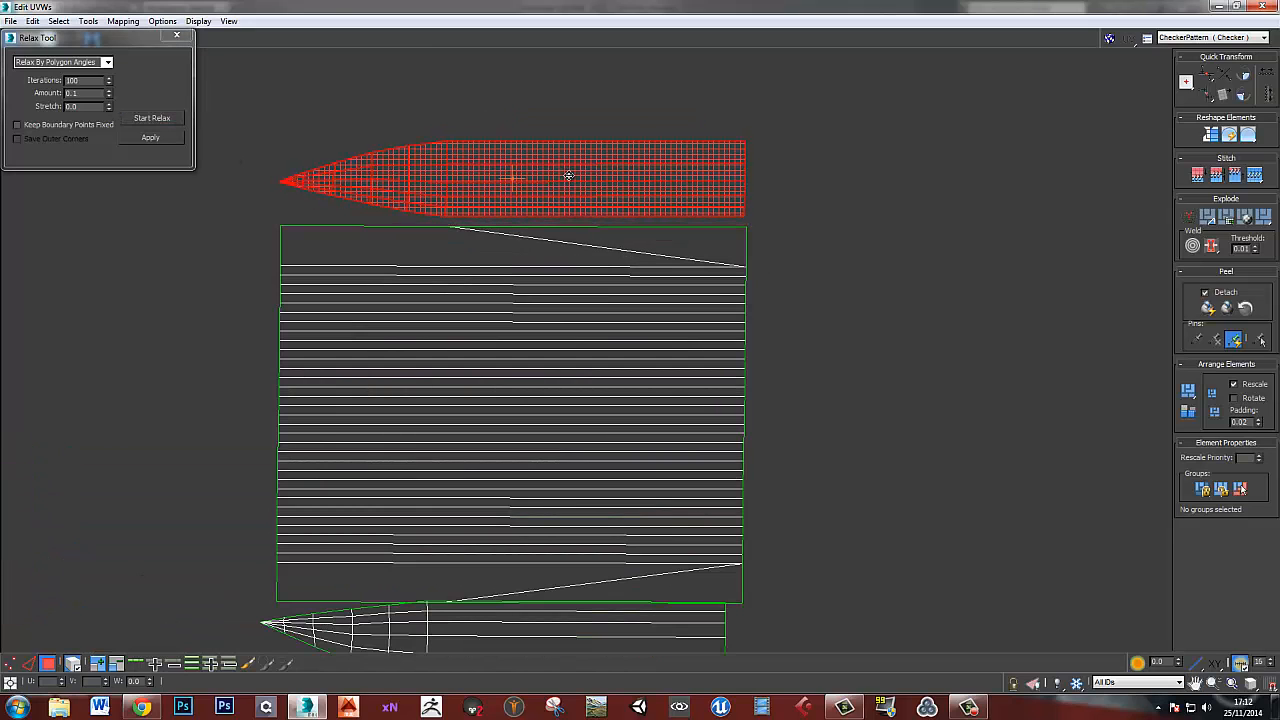
click(588, 220)
key(4)
click(590, 223)
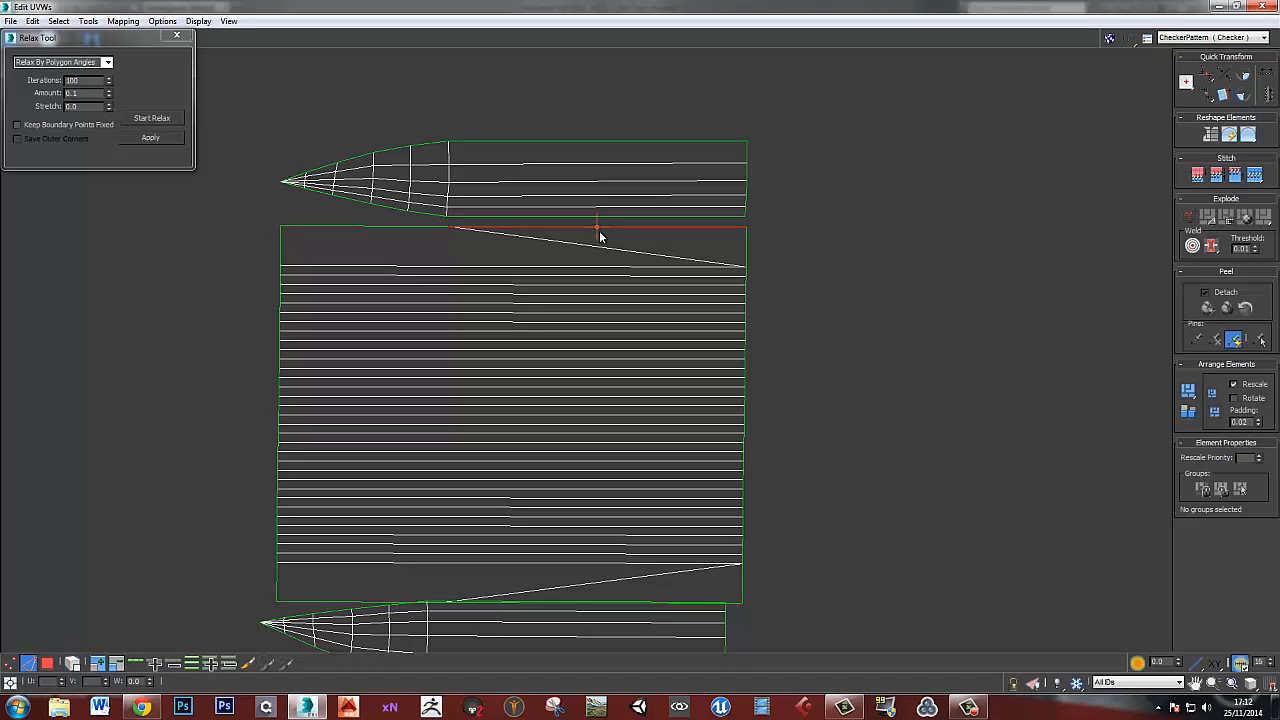
key(s)
- Try to stitch the lower pointed strip to the central panel along their shared straight edge
middle_drag(668, 469, 606, 384)
scroll(606, 384, up, 3)
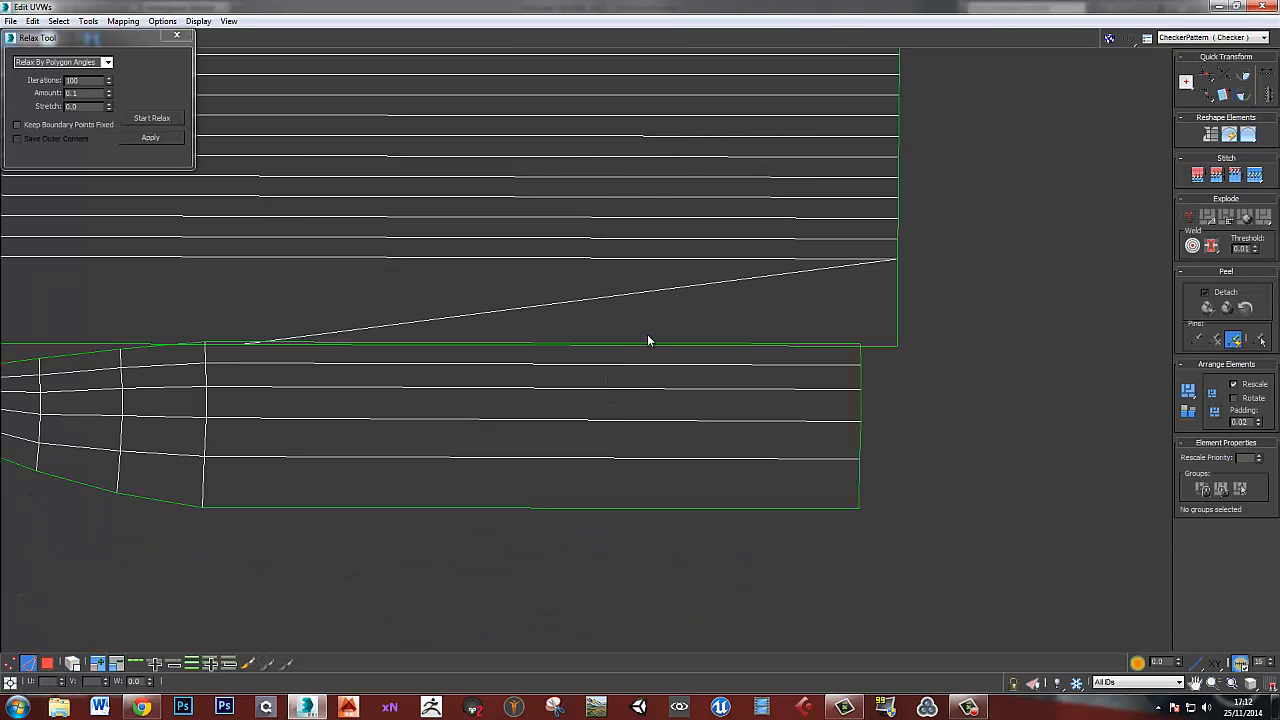
click(650, 343)
key(s)
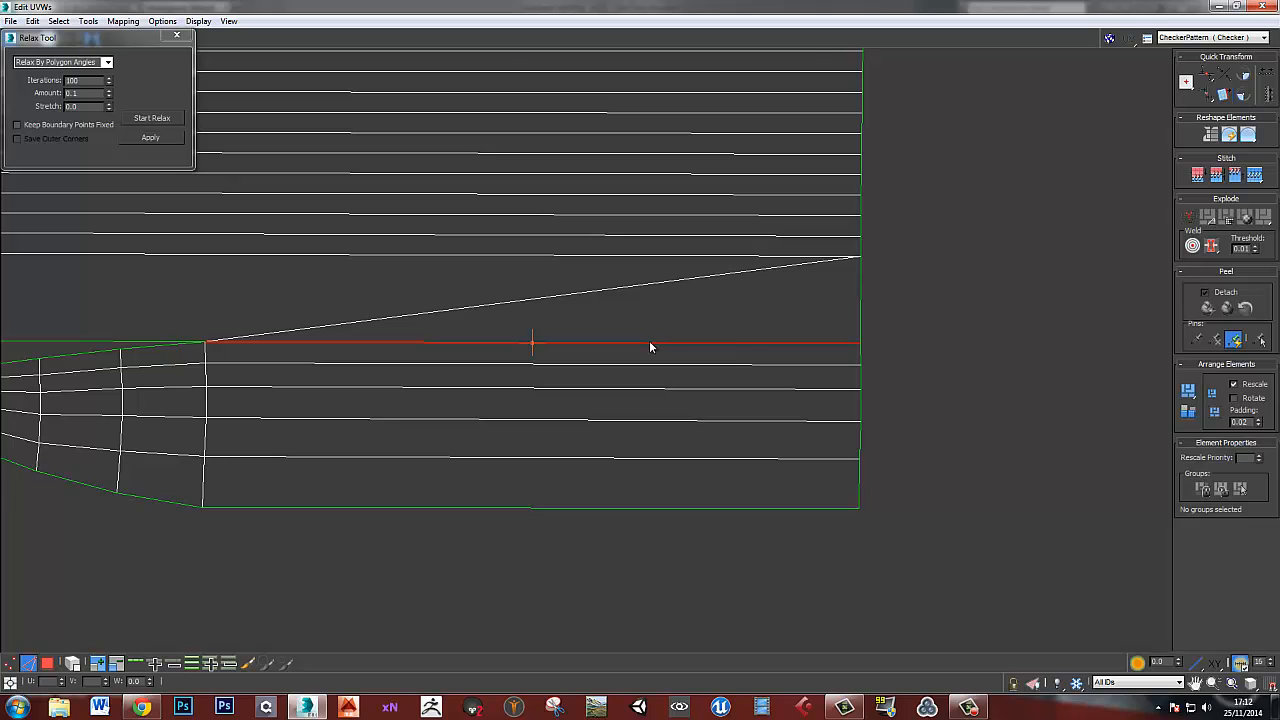
scroll(650, 345, down, 4)
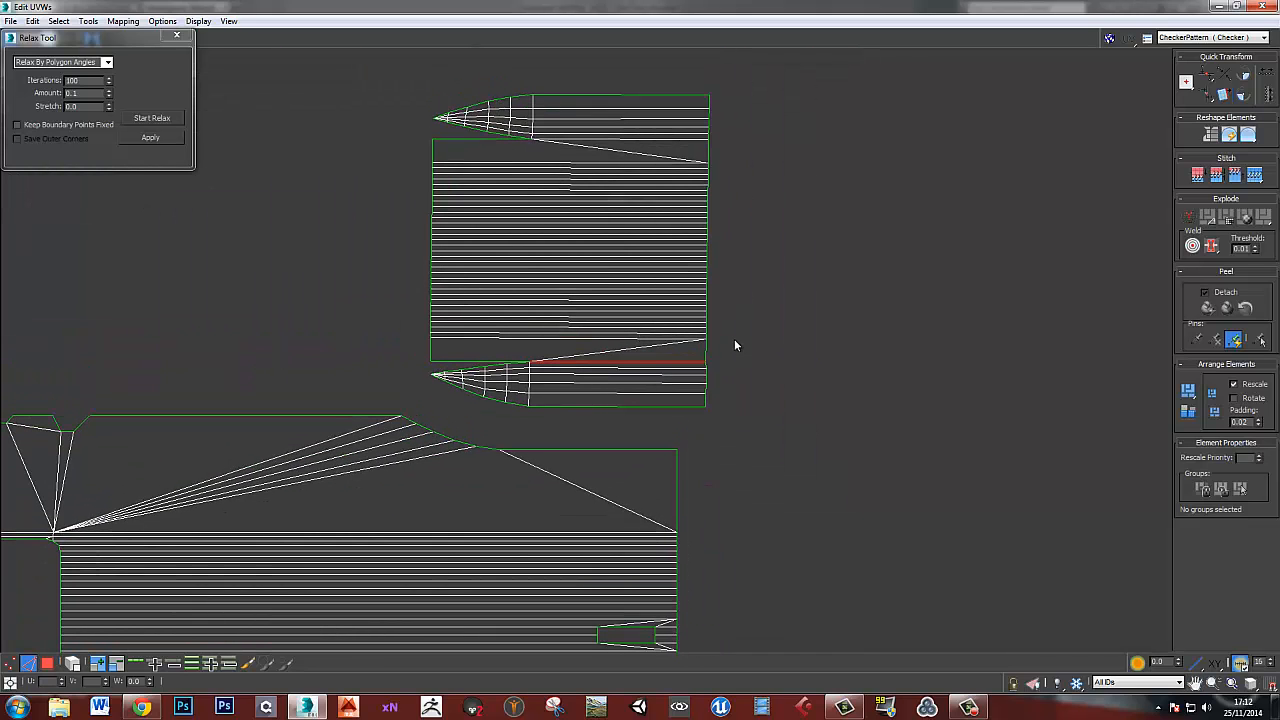
key(s)
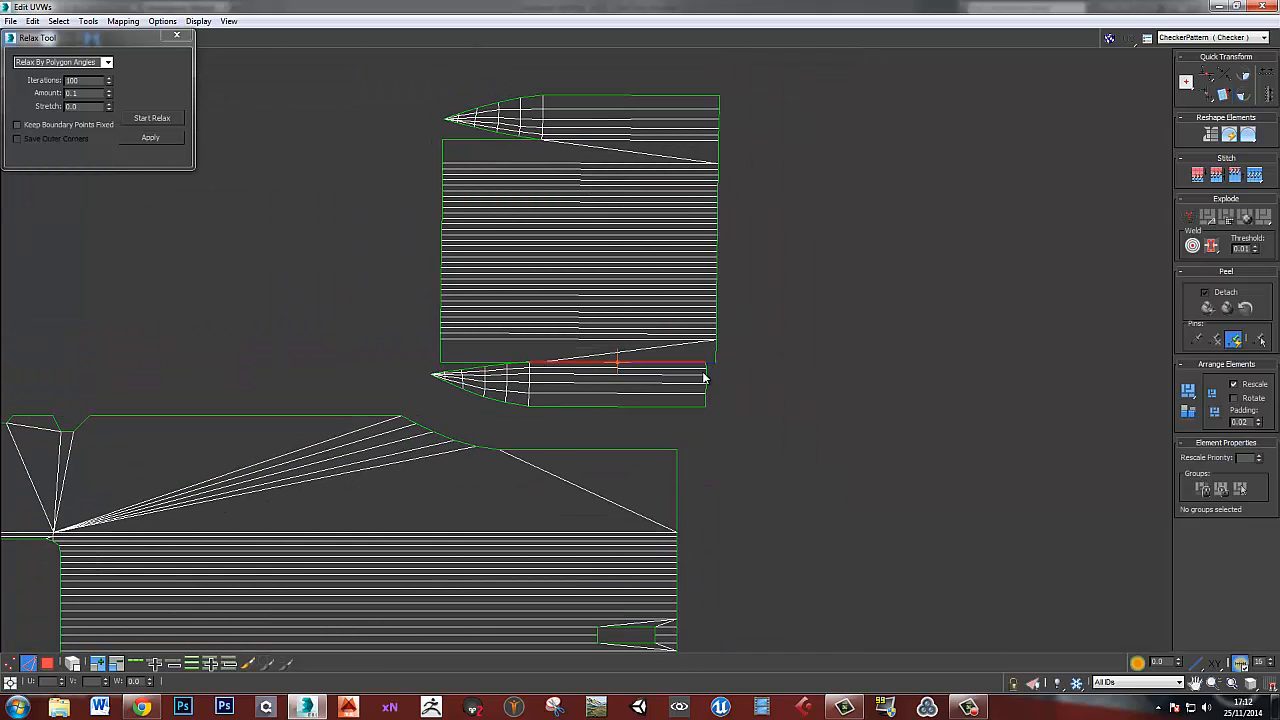
- Line up the lower pointed strip beneath the central panel and stitch the two along their shared straight edge
middle_drag(704, 377, 697, 359)
click(645, 376)
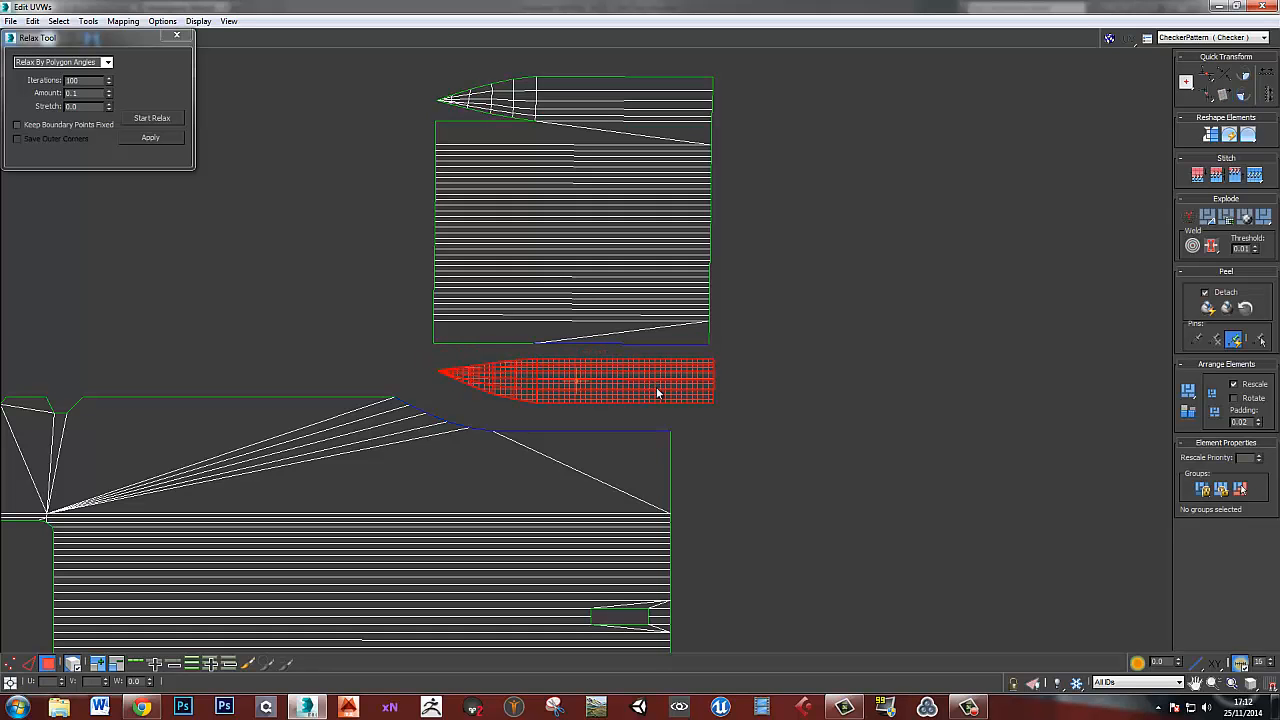
scroll(640, 365, up, 5)
key(2)
click(634, 321)
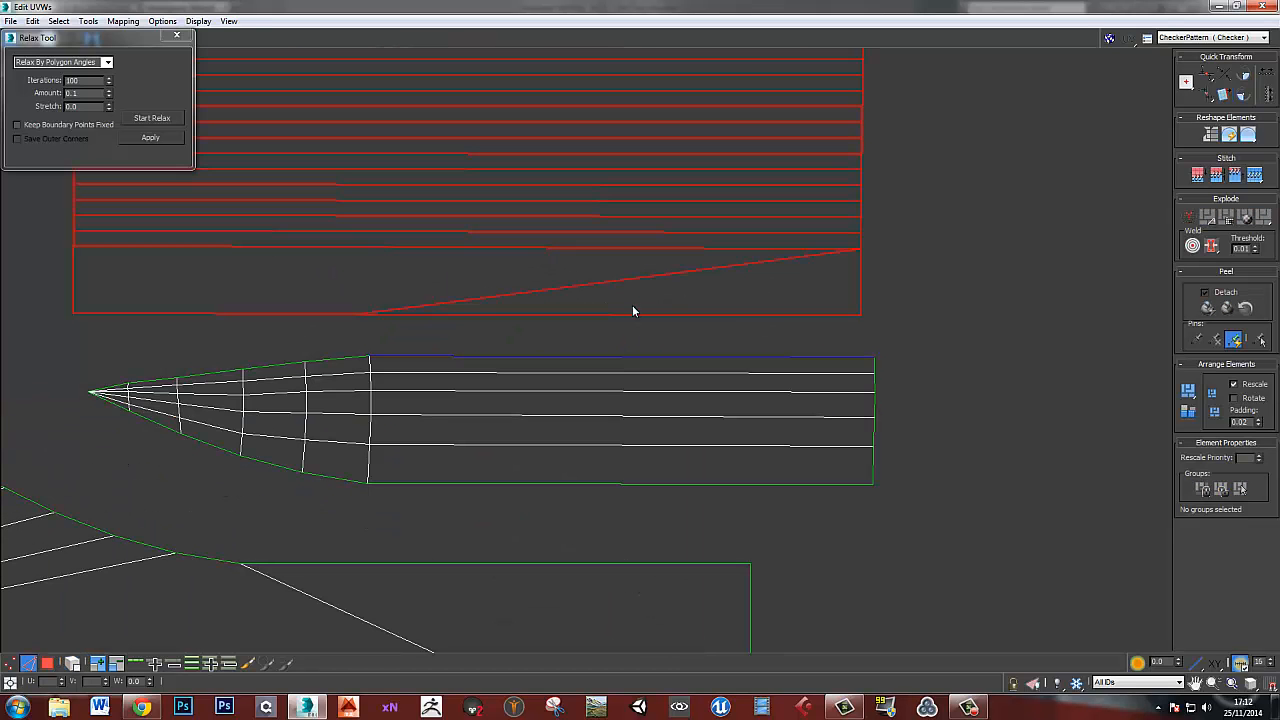
click(633, 313)
key(ctrl+shift+s)
scroll(860, 340, down, 5)
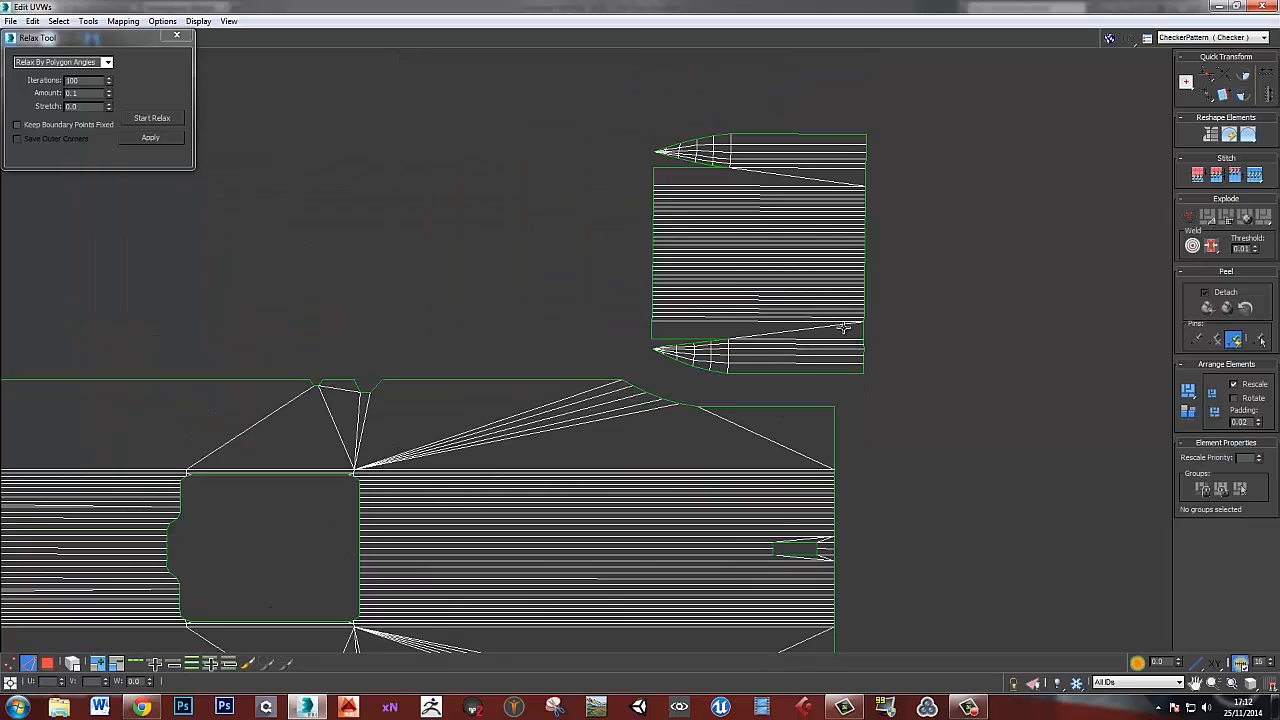
- Move the stitched housing shell down against the upper edge of the slide shell's front end
middle_drag(843, 327, 790, 378)
drag(746, 354, 697, 337)
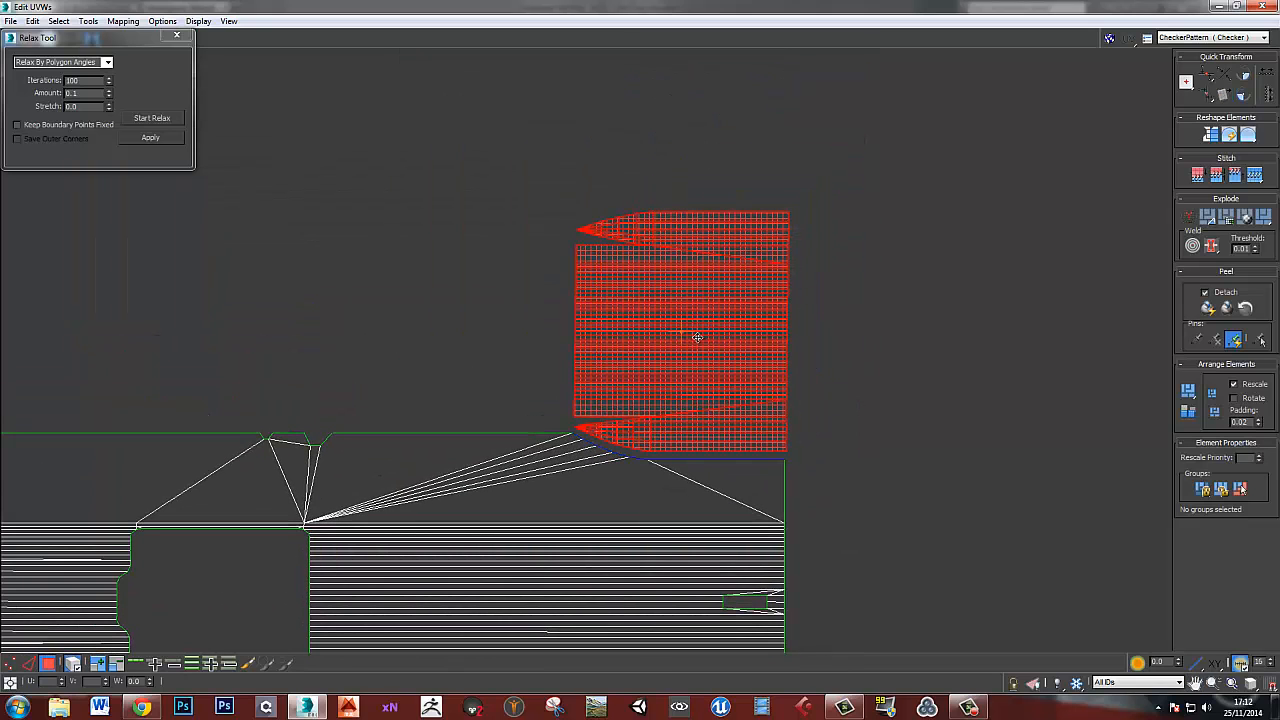
click(848, 357)
- Move the round front-face shell out of the pile of small shells to beside the slide's front end
scroll(771, 340, down, 4)
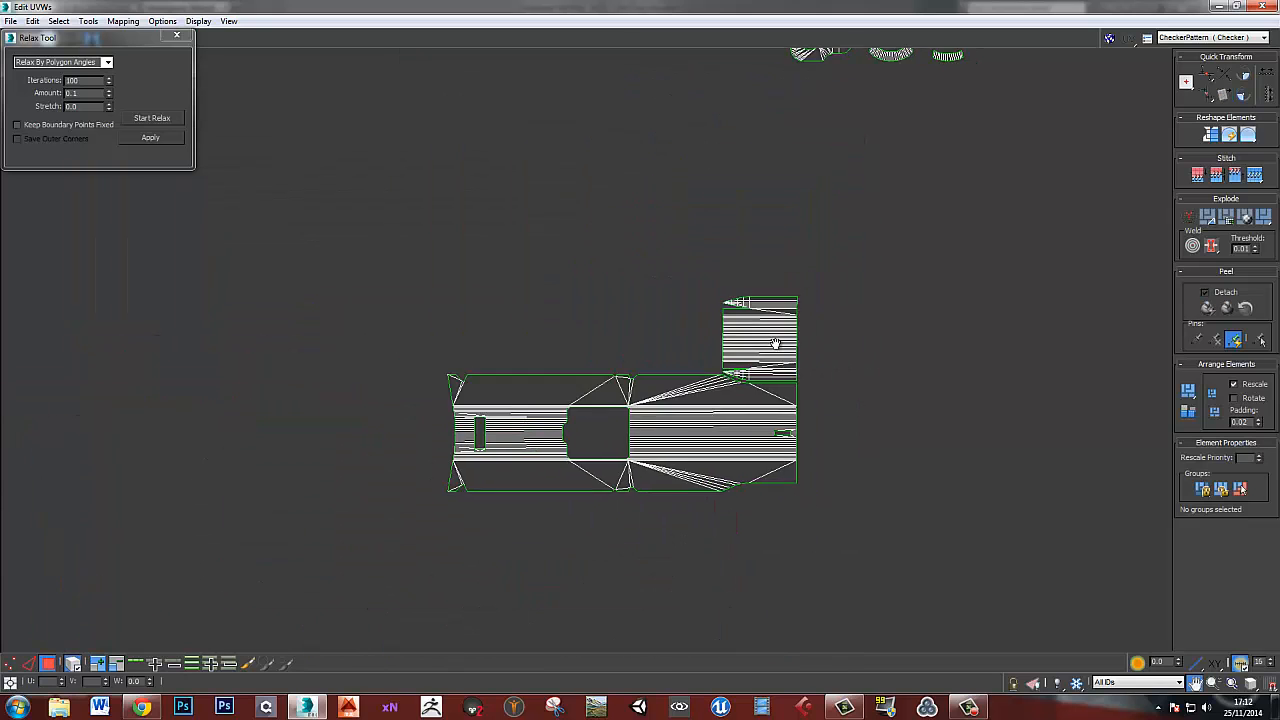
middle_drag(771, 340, 760, 280)
scroll(706, 291, up, 4)
scroll(706, 291, down, 3)
middle_drag(729, 337, 684, 432)
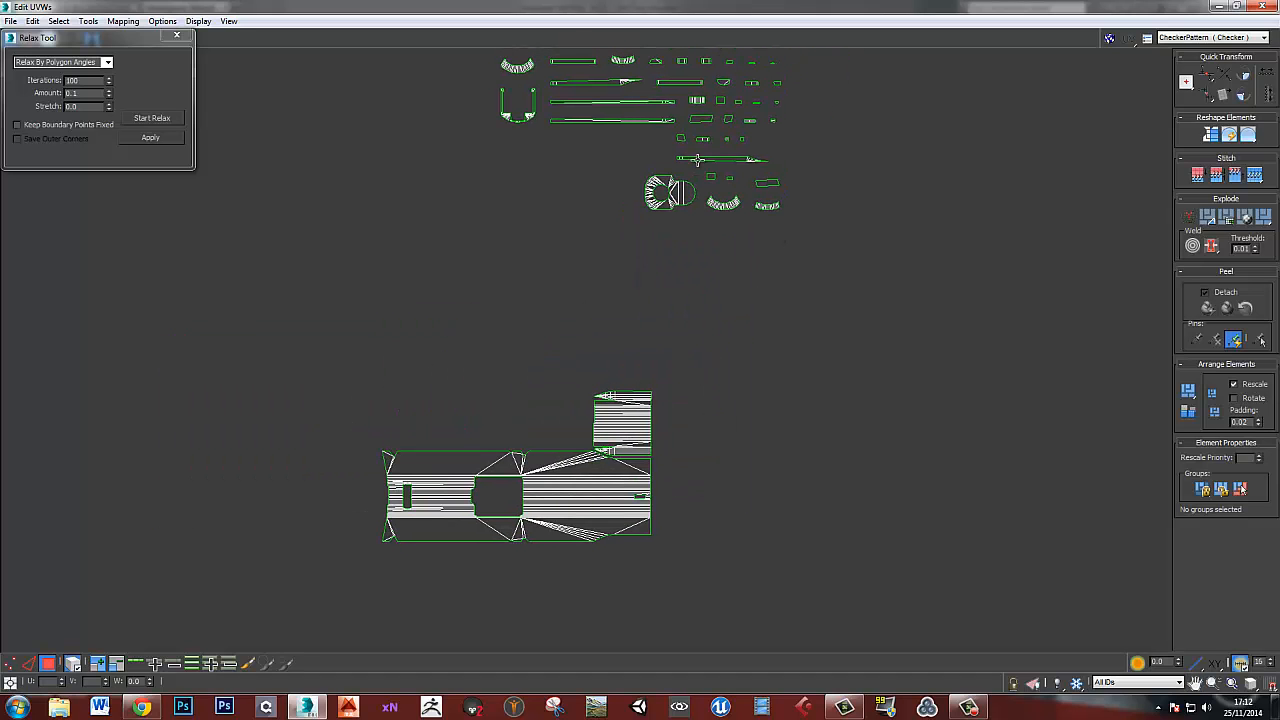
drag(673, 190, 730, 464)
middle_drag(661, 167, 678, 287)
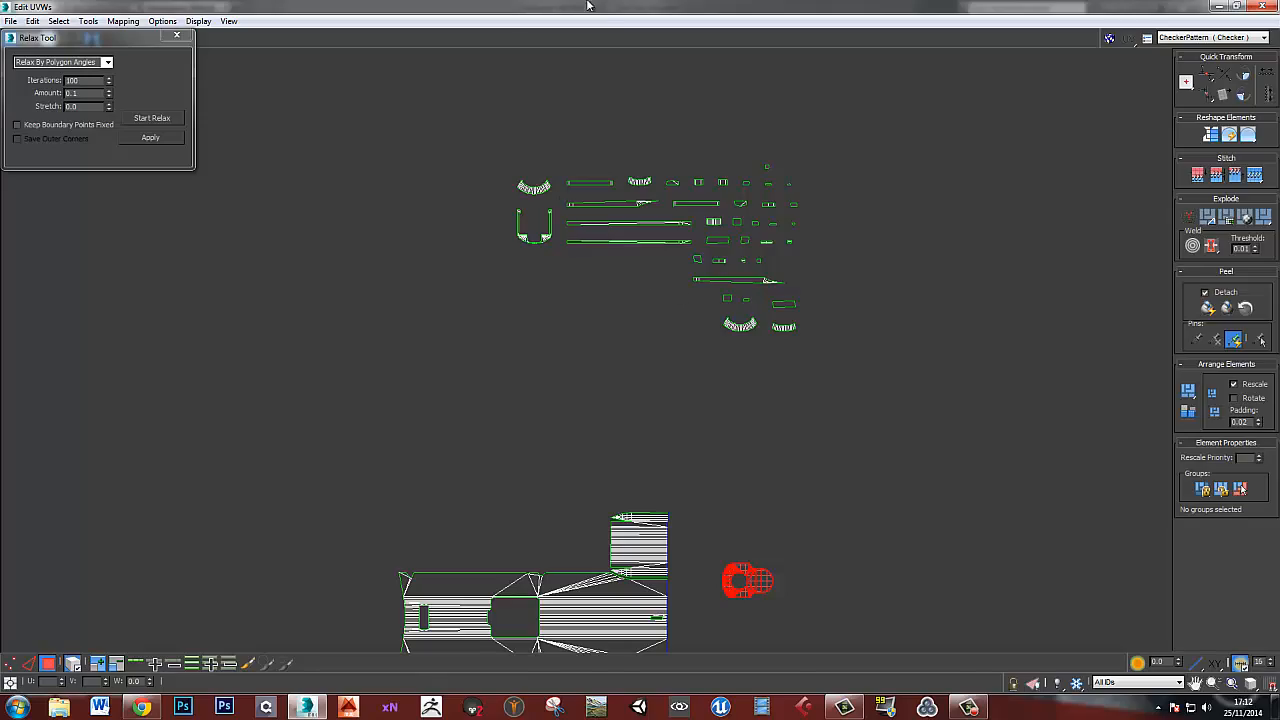
- Uncover the 3D view and select the slide's long underside rail face plus the adjoining triangular faces at its front
drag(588, 5, 1274, 111)
alt+middle_drag(683, 307, 638, 332)
click(473, 287)
scroll(413, 300, up, 5)
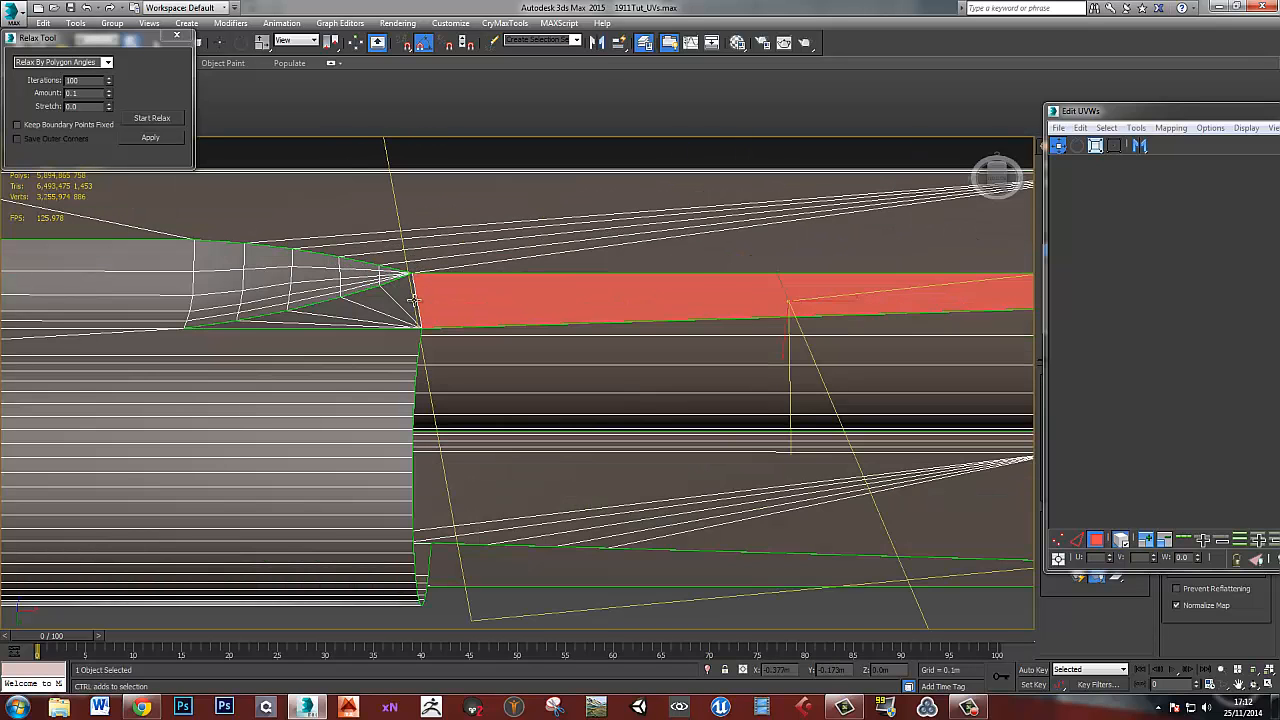
ctrl+click(400, 310)
ctrl+click(372, 314)
ctrl+click(320, 320)
ctrl+click(271, 326)
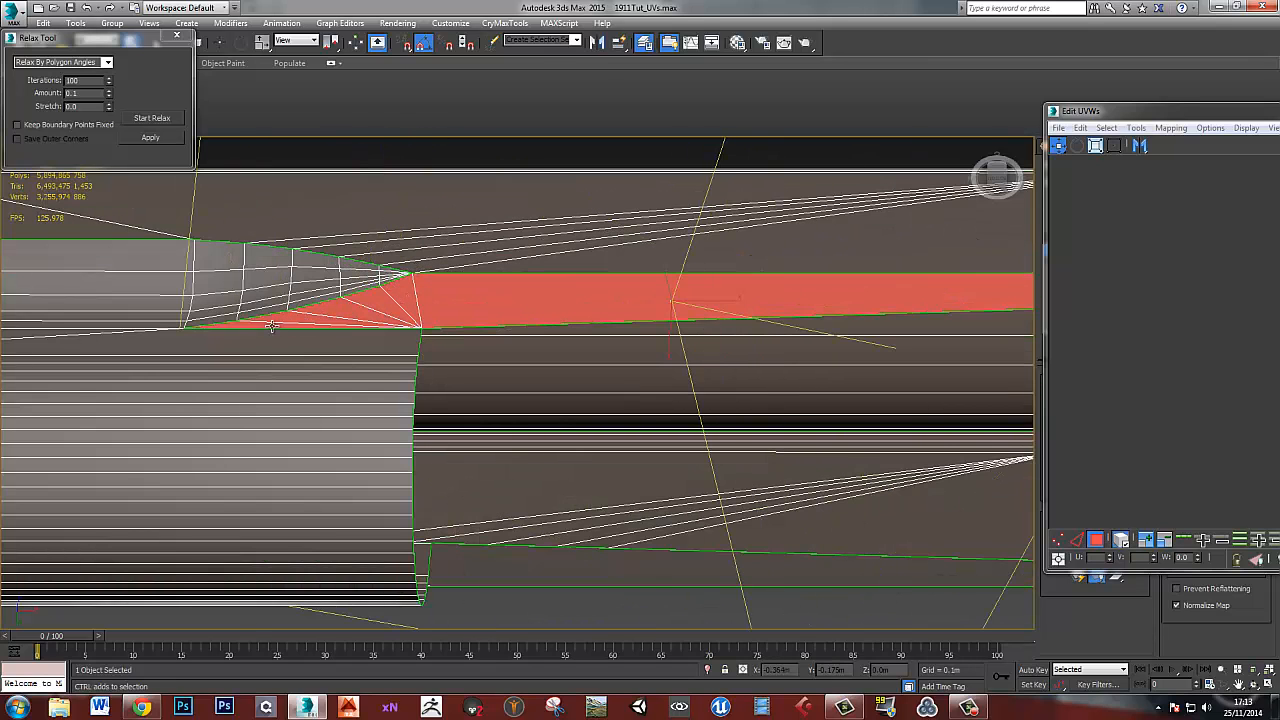
scroll(271, 326, down, 4)
scroll(526, 296, up, 5)
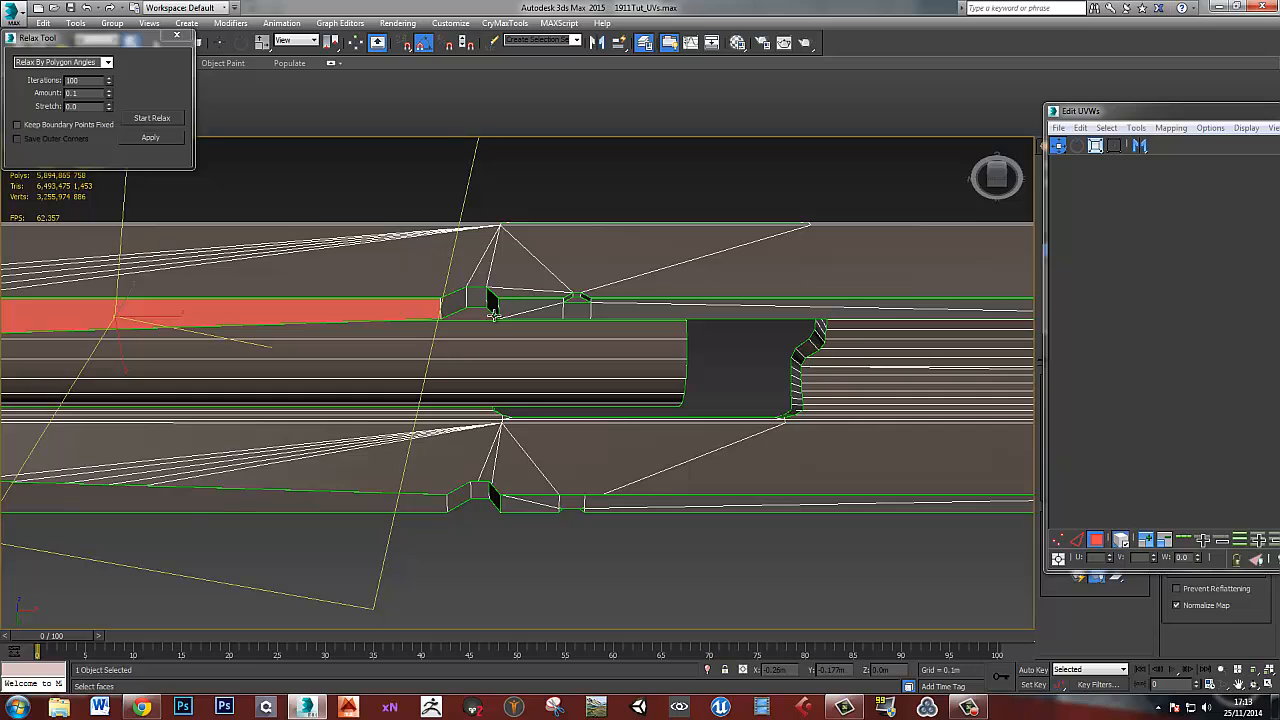
scroll(494, 315, down, 4)
- Bring the UV editor back beside the model and move the selected underside rail strip clear above the other shells
drag(1118, 115, 1279, 115)
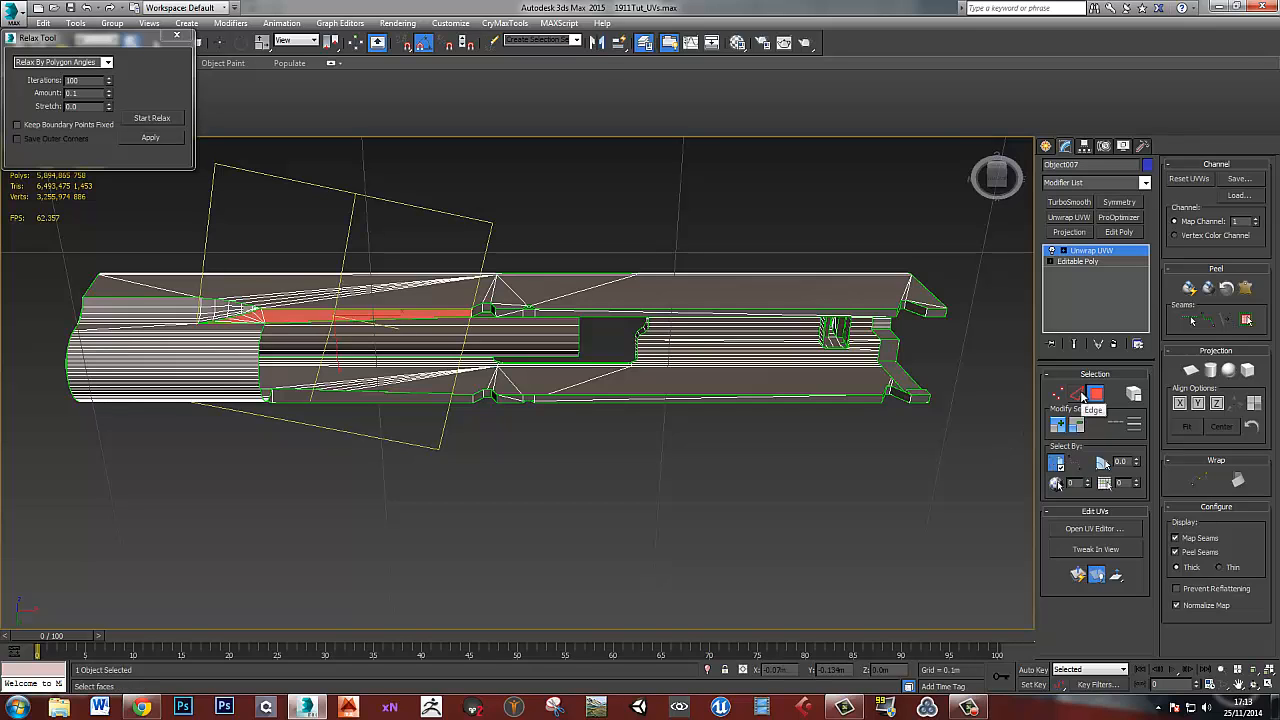
drag(1000, 719, 854, 128)
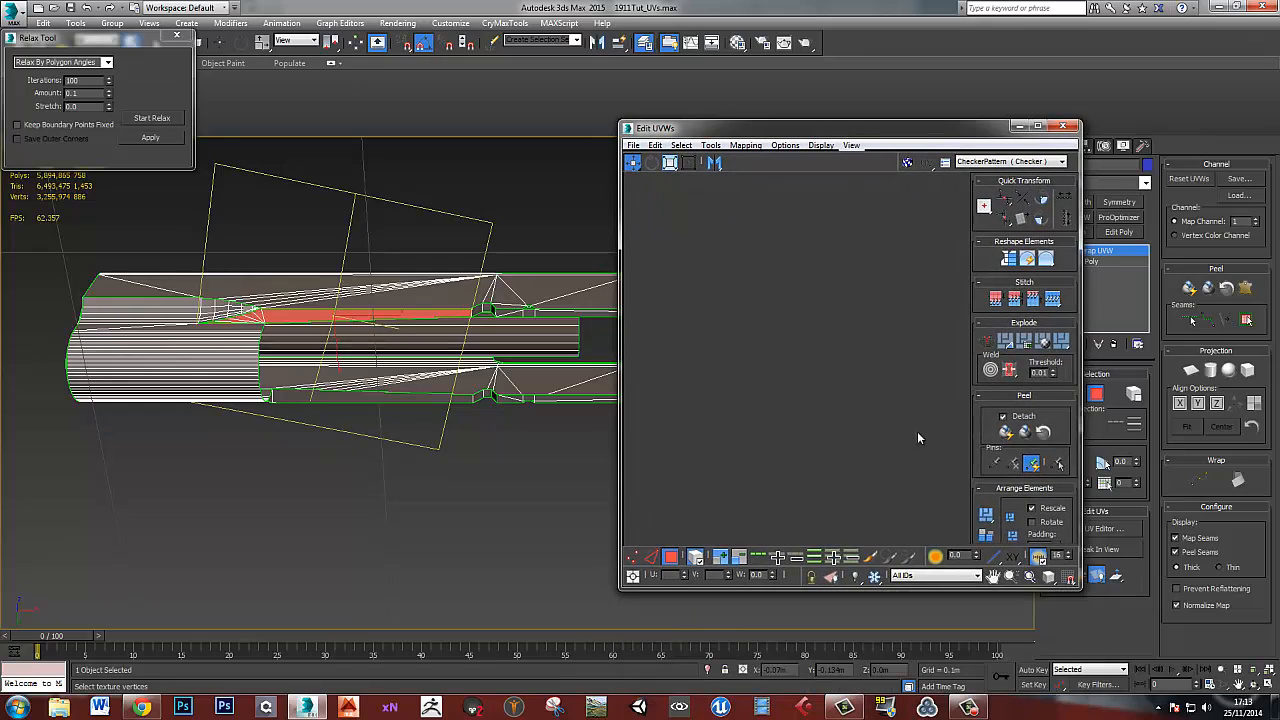
middle_drag(917, 431, 750, 377)
scroll(735, 392, down, 2)
scroll(728, 354, up, 1)
click(815, 390)
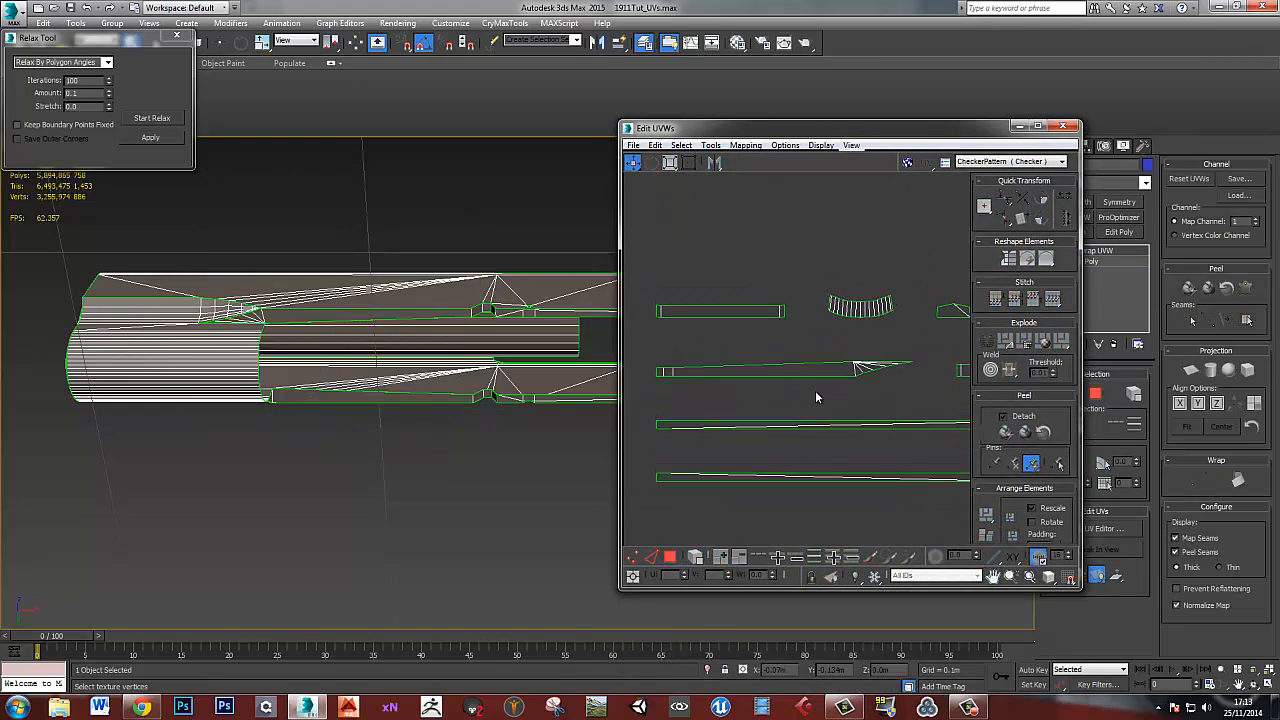
scroll(815, 390, down, 1)
click(792, 375)
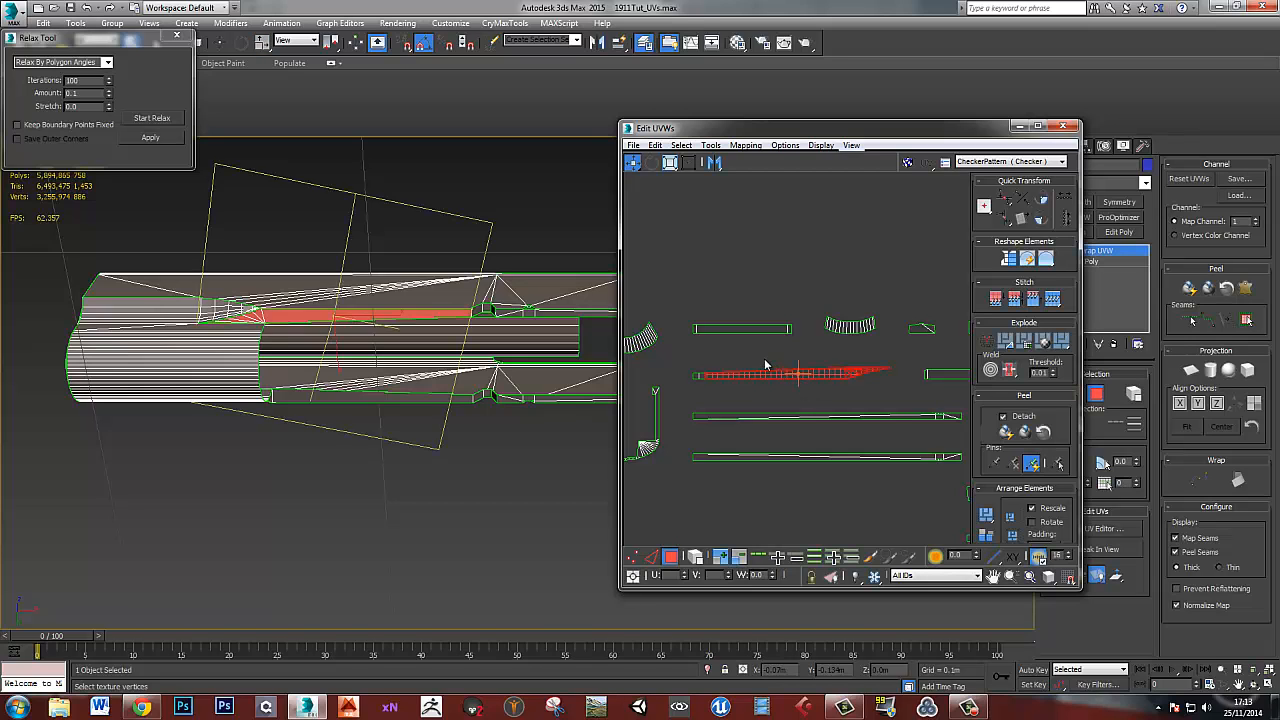
click(765, 365)
click(766, 375)
drag(772, 376, 792, 252)
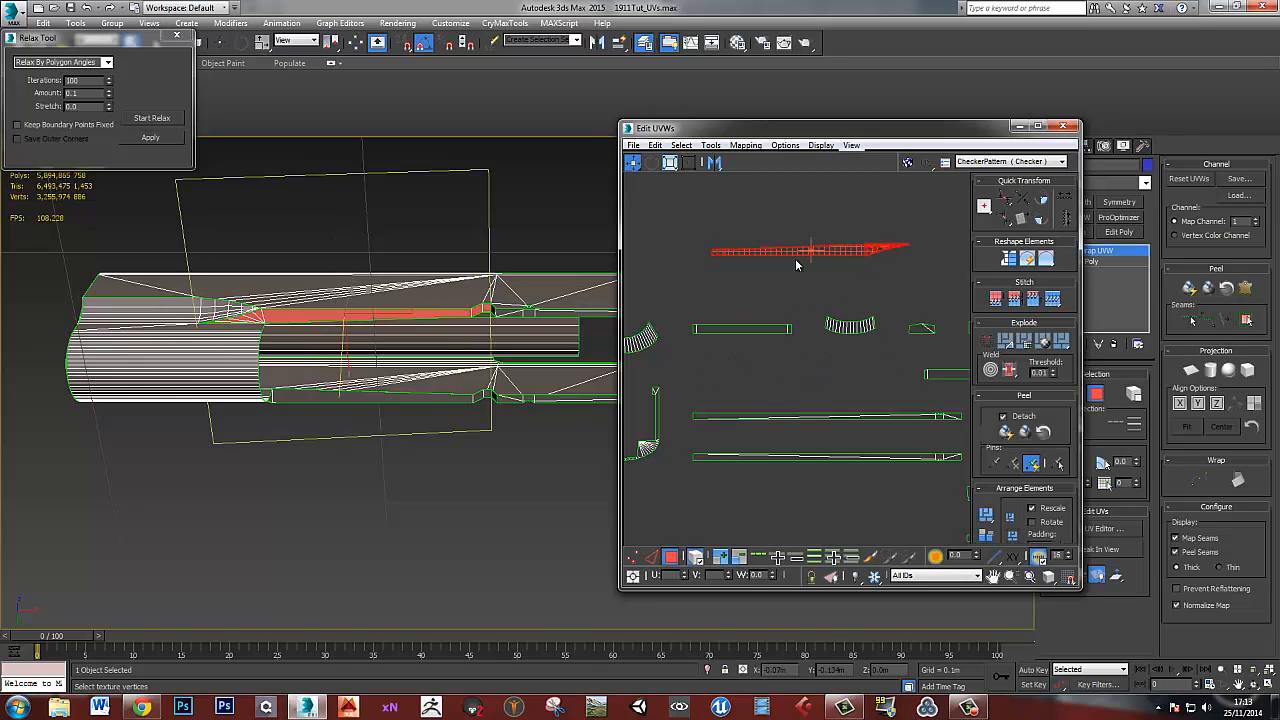
- Stitch the long neighbouring rail shell onto the blunt end of the underside rail strip
scroll(718, 242, up, 4)
middle_drag(718, 242, 779, 332)
key(2)
mouse_move(749, 354)
mouse_down()
mouse_move(778, 377)
mouse_move(748, 366)
mouse_up()
key(s)
middle_drag(706, 363, 904, 376)
scroll(729, 386, down, 2)
middle_drag(750, 384, 889, 376)
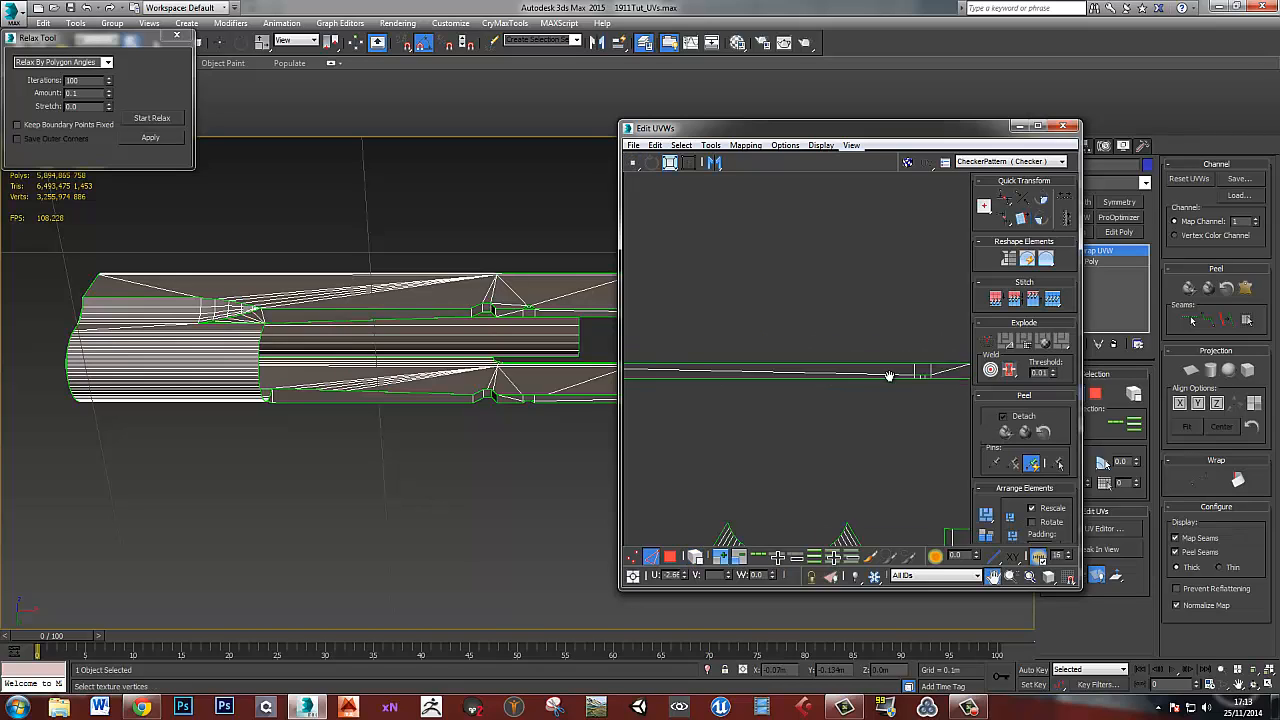
- Stitch the faces around the slide's rear notch onto the far end of the rail strip
key(1)
scroll(840, 374, down, 2)
click(786, 378)
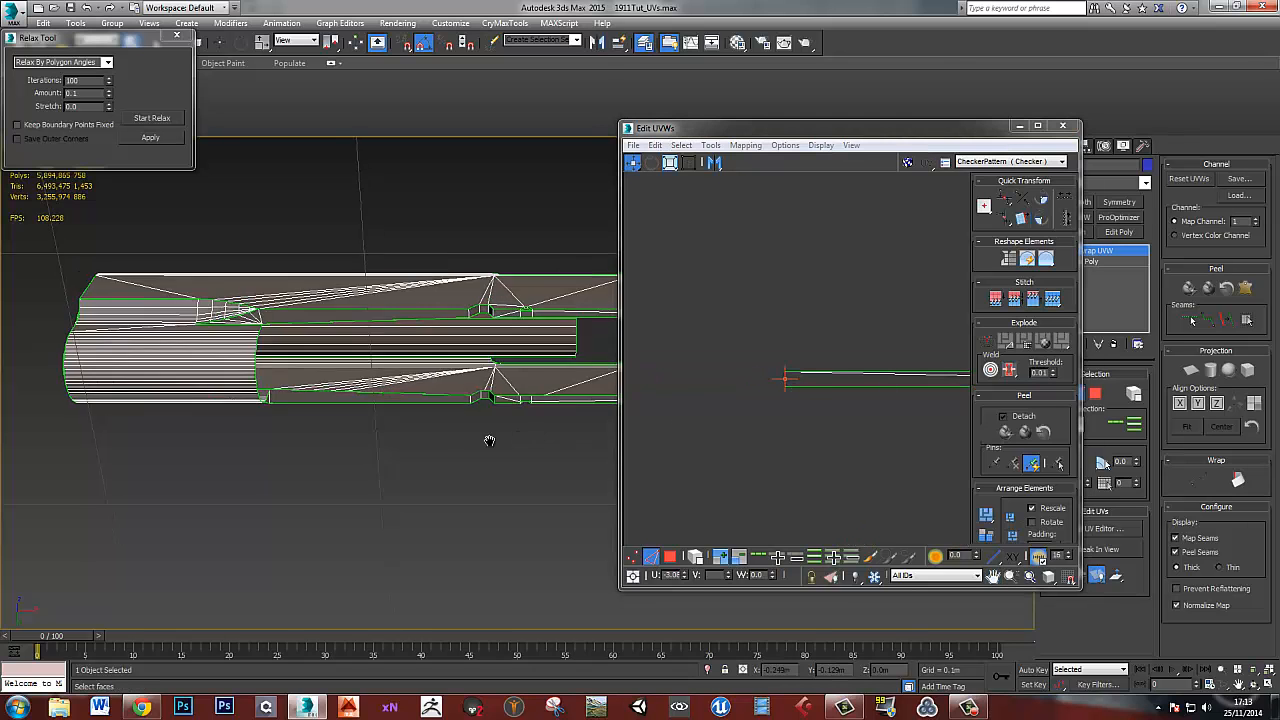
scroll(551, 431, up, 5)
scroll(535, 445, down, 2)
scroll(535, 442, down, 3)
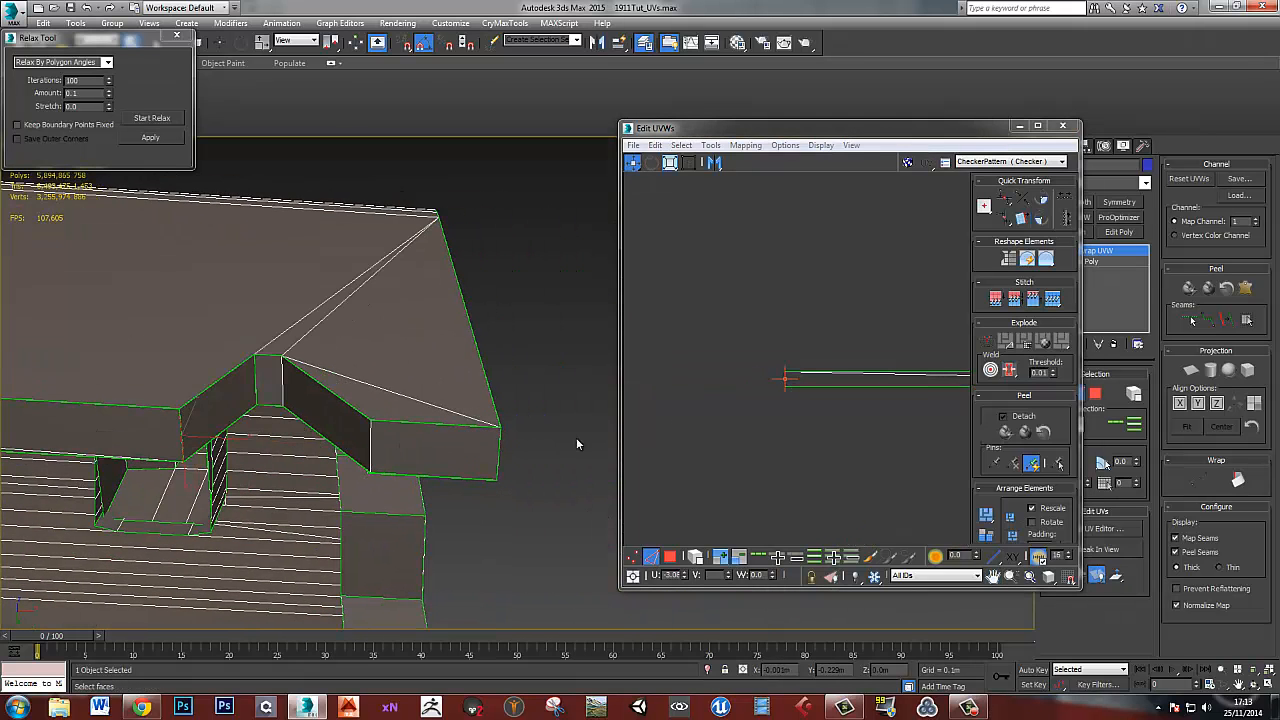
scroll(750, 398, up, 2)
scroll(725, 400, down, 4)
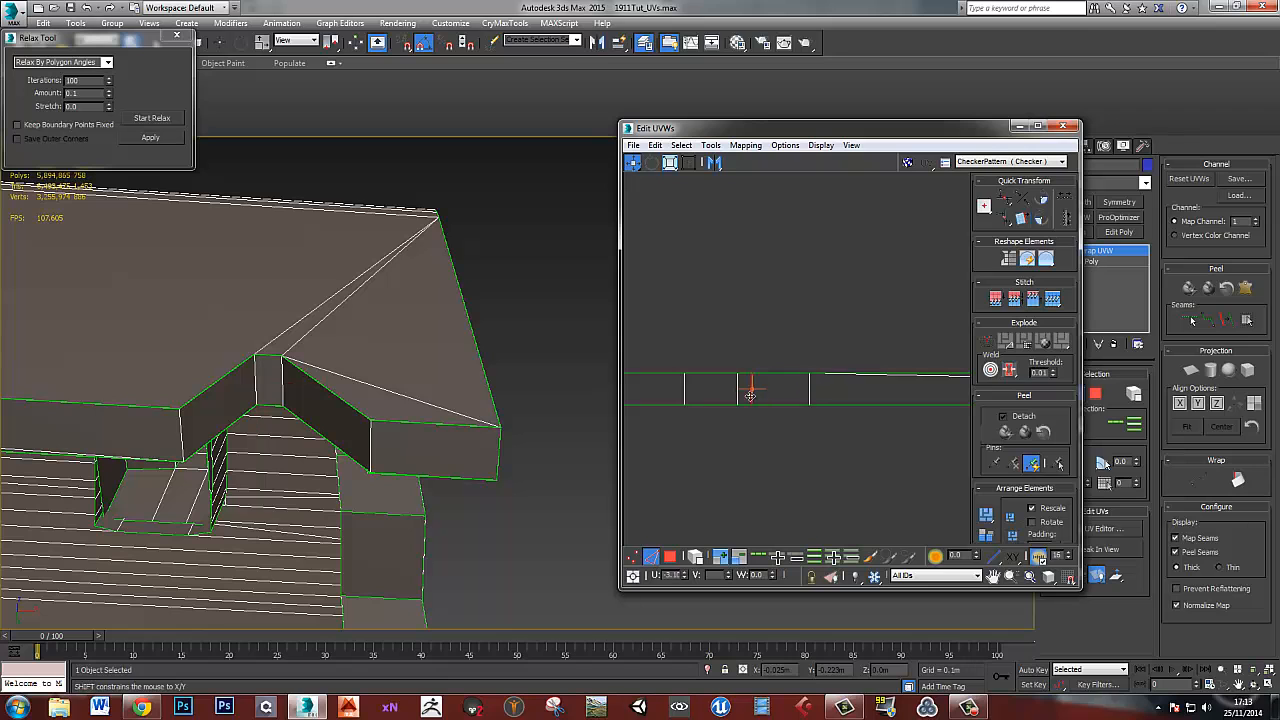
- Break the UV edges at both ends of the small middle notch to separate its faces from the underside rail strip
scroll(286, 423, up, 6)
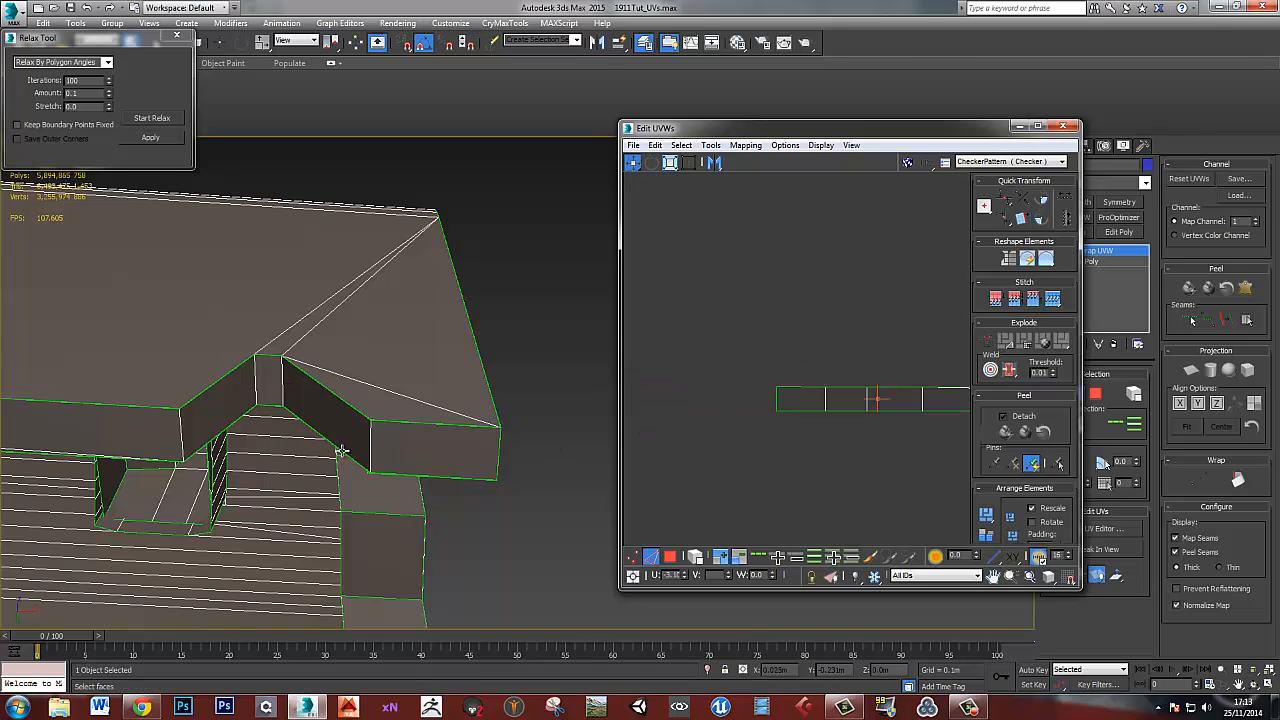
middle_drag(523, 414, 627, 388)
scroll(443, 394, down, 5)
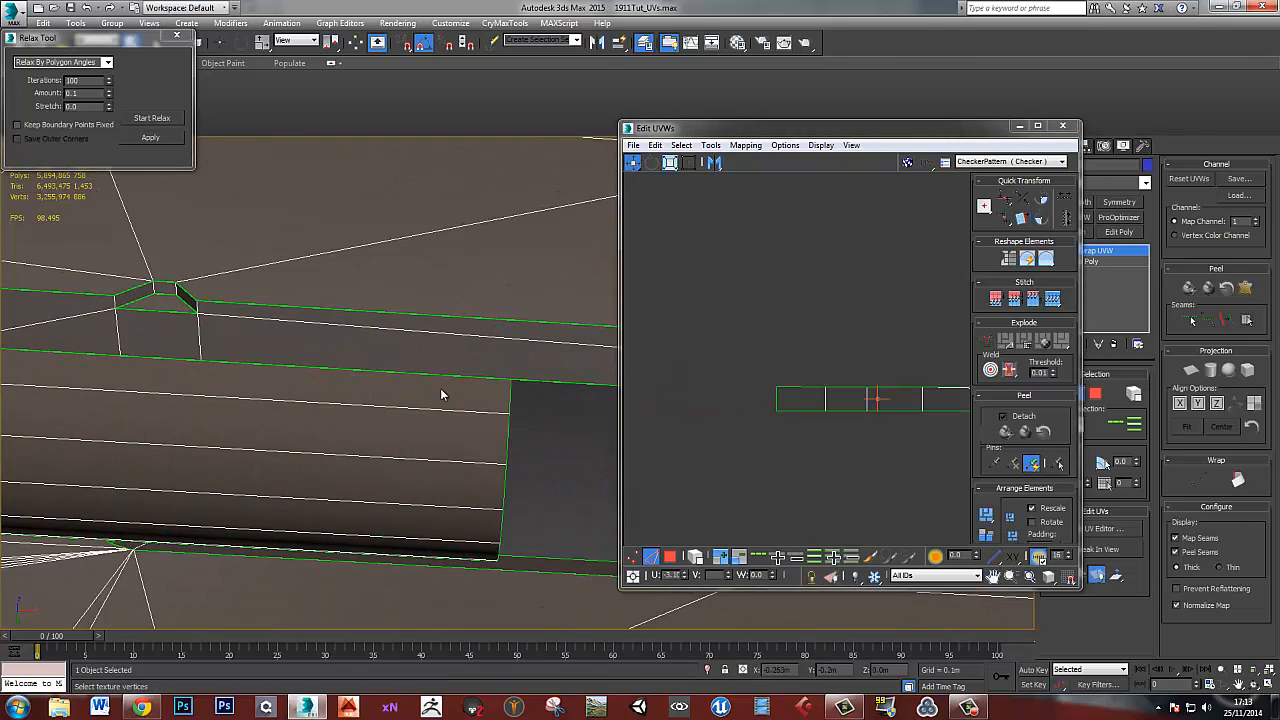
middle_drag(794, 435, 670, 435)
scroll(670, 428, down, 4)
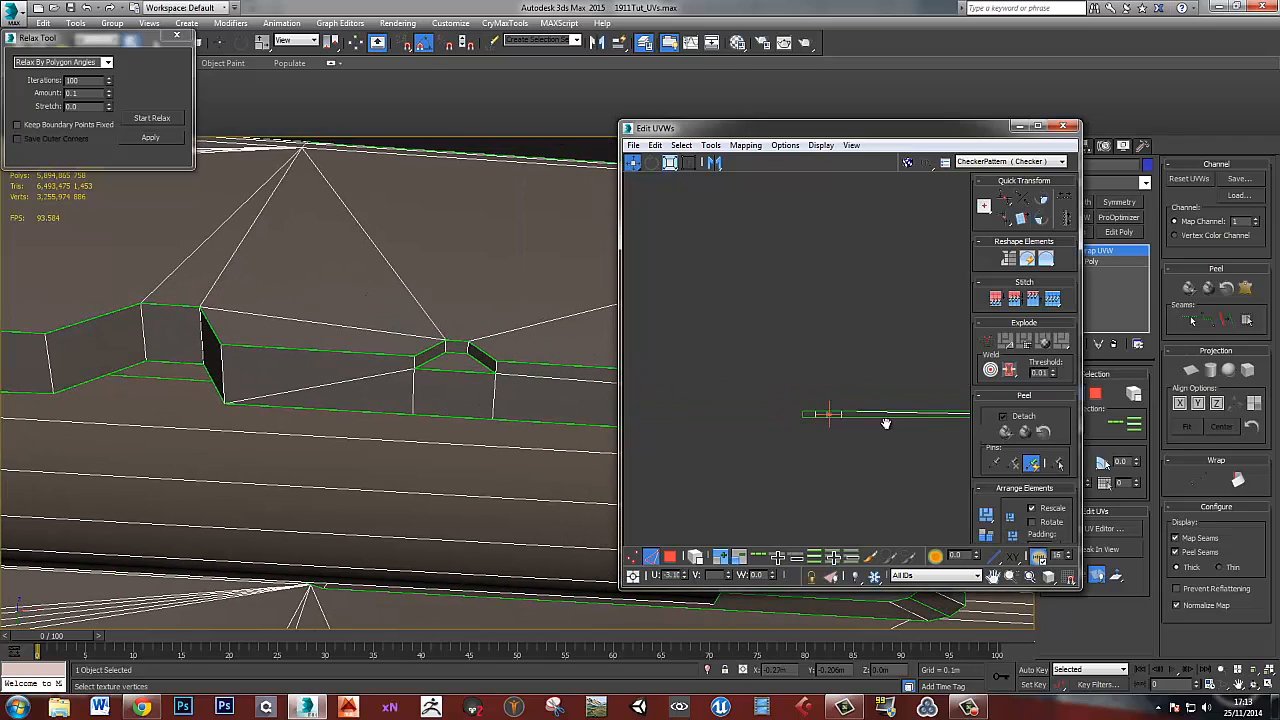
scroll(743, 423, up, 2)
scroll(782, 405, up, 5)
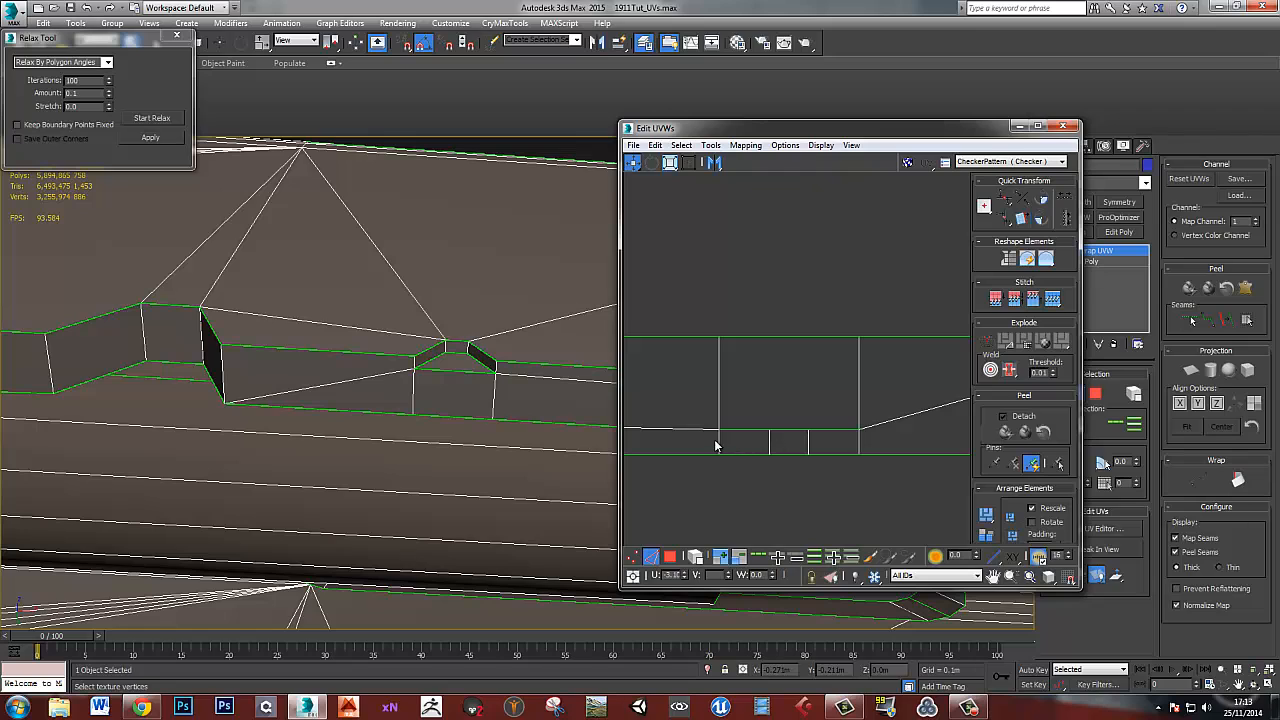
click(718, 444)
middle_drag(384, 373, 430, 392)
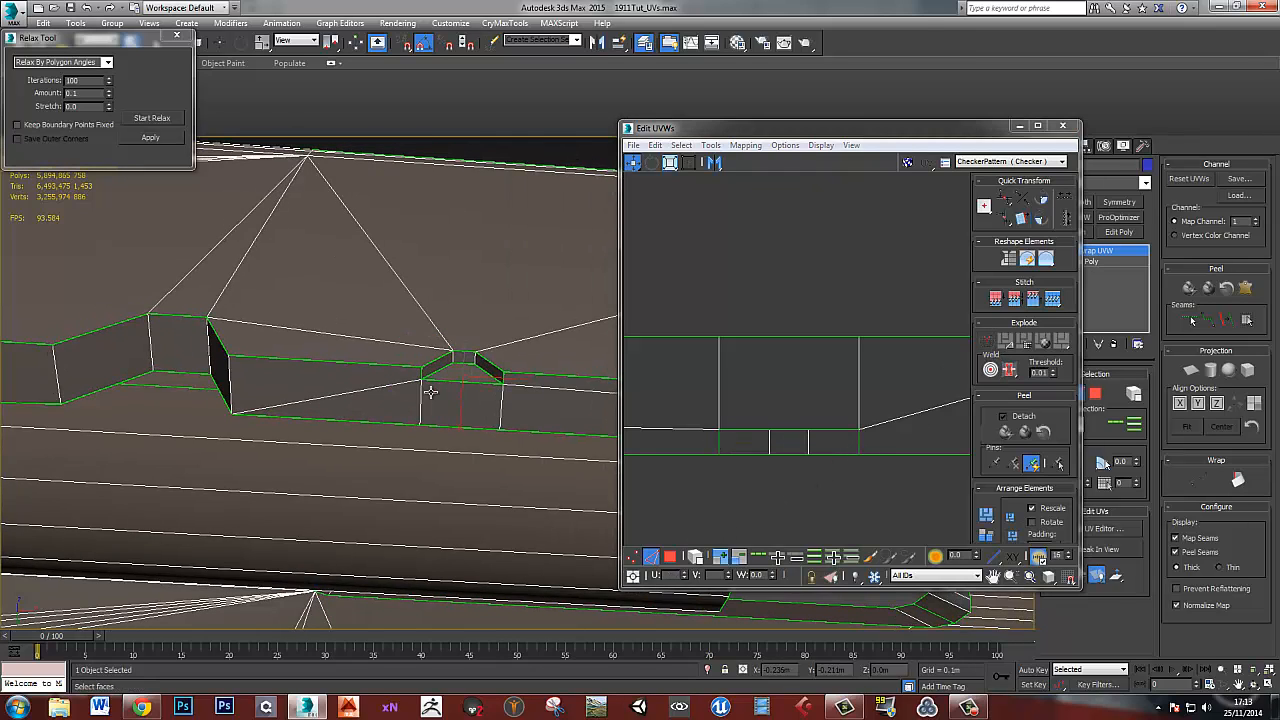
click(808, 394)
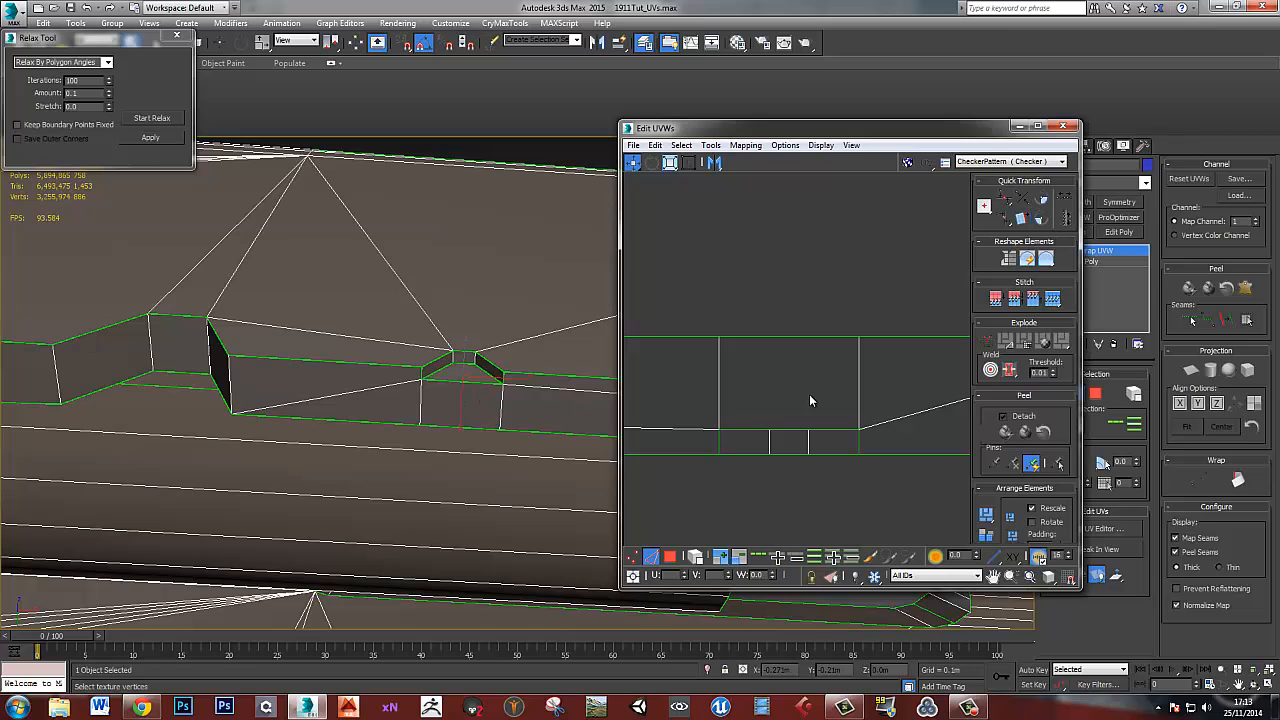
- Select the detached middle notch faces as one element and move them just below the rail strip
key(3)
key(4)
click(789, 443)
drag(789, 443, 781, 527)
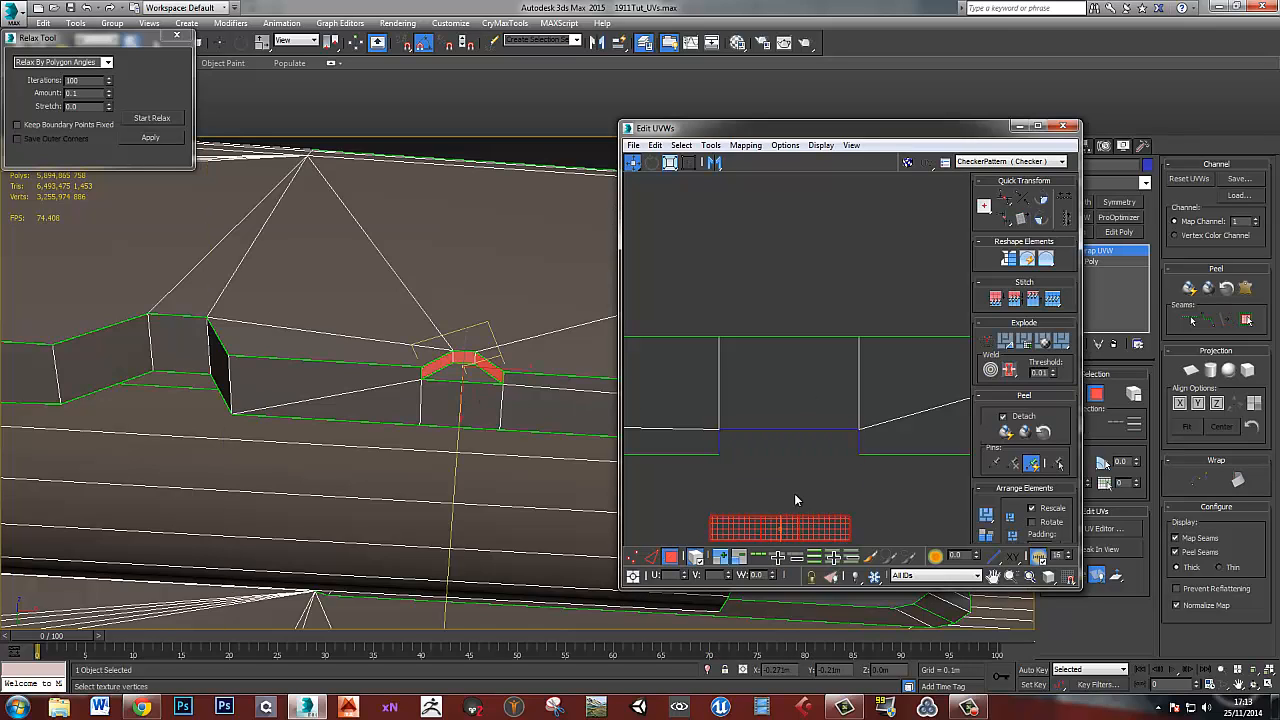
- Highlight the main underside rail strip from the UV editor and examine along the model where its faces bend
scroll(798, 485, down, 4)
click(817, 442)
middle_drag(846, 451, 776, 406)
alt+middle_drag(423, 443, 430, 402)
scroll(267, 315, up, 2)
middle_drag(337, 364, 151, 357)
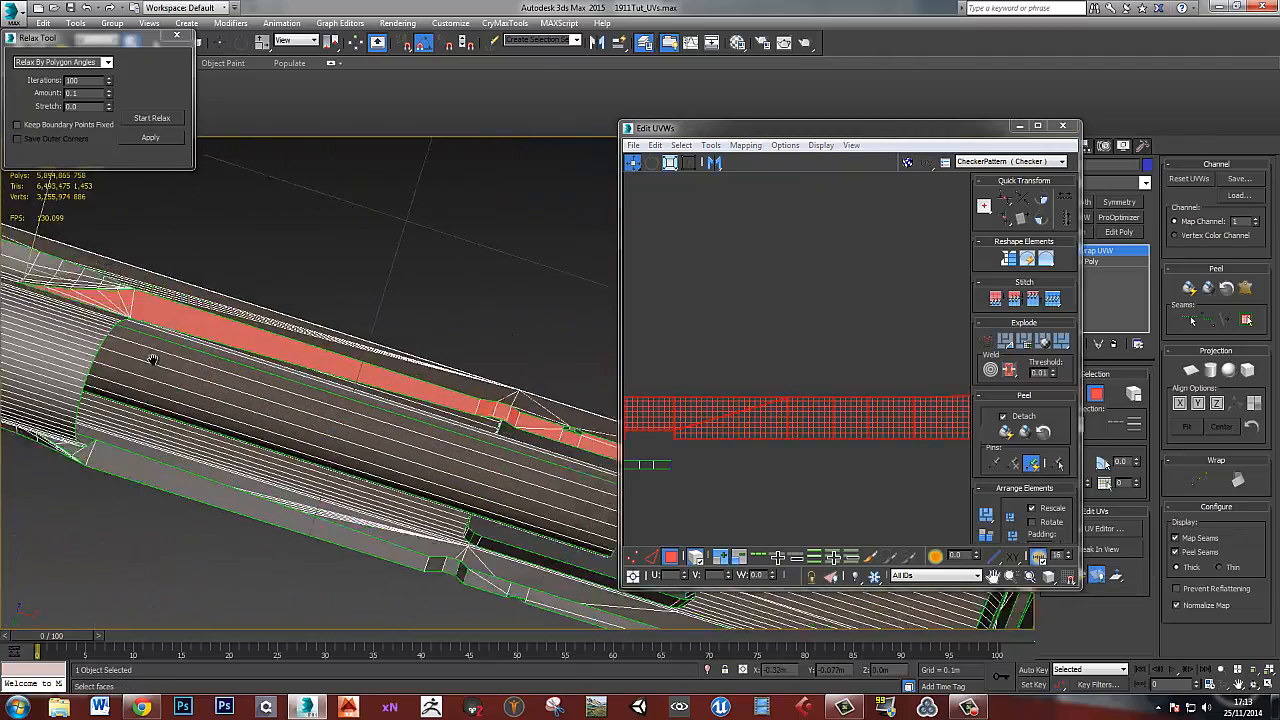
scroll(165, 372, down, 2)
alt+middle_drag(503, 432, 452, 418)
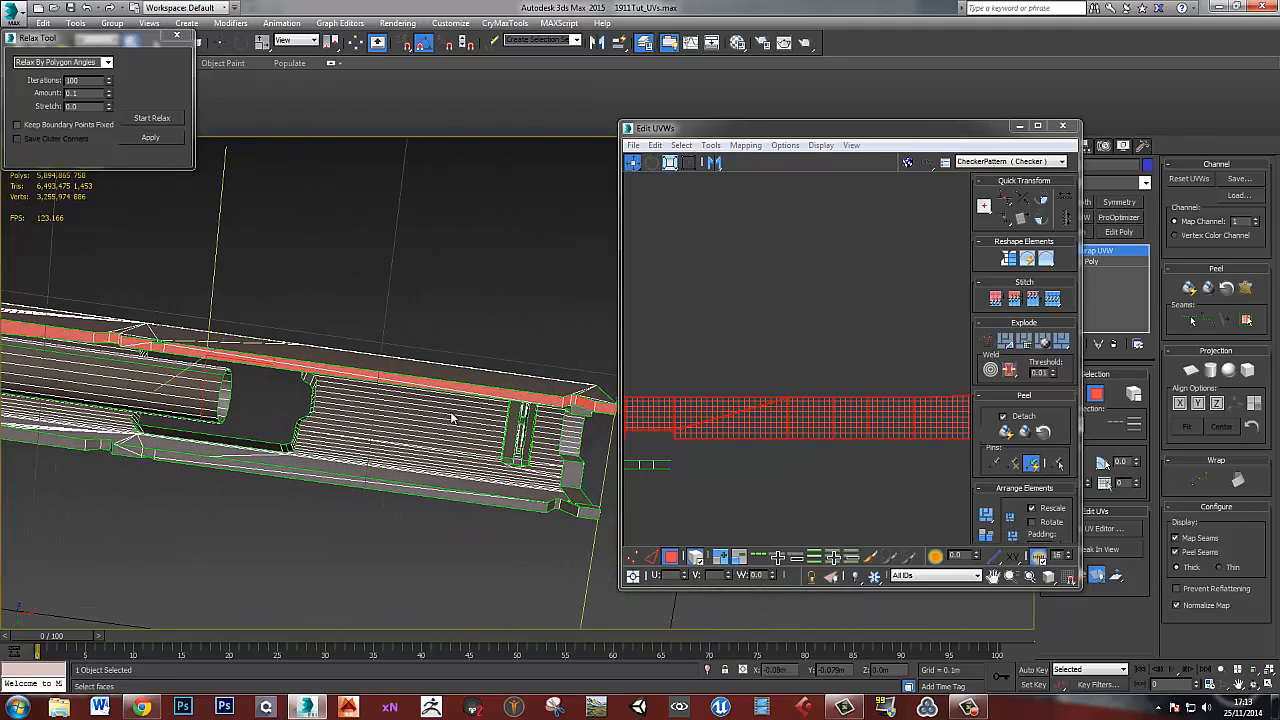
- Shift the UV editor aside and try selecting the four edges dividing the faces around the slide's rear notch
drag(808, 130, 1056, 135)
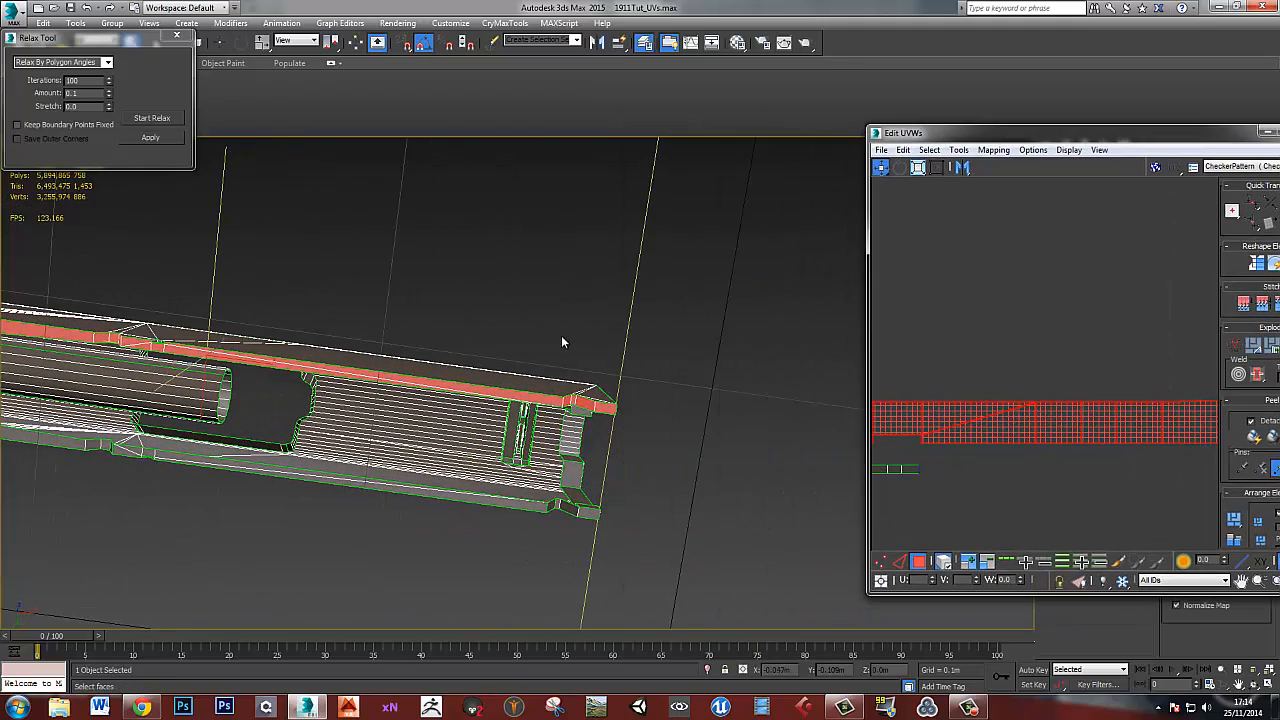
scroll(565, 363, up, 2)
scroll(600, 428, up, 4)
key(2)
click(660, 376)
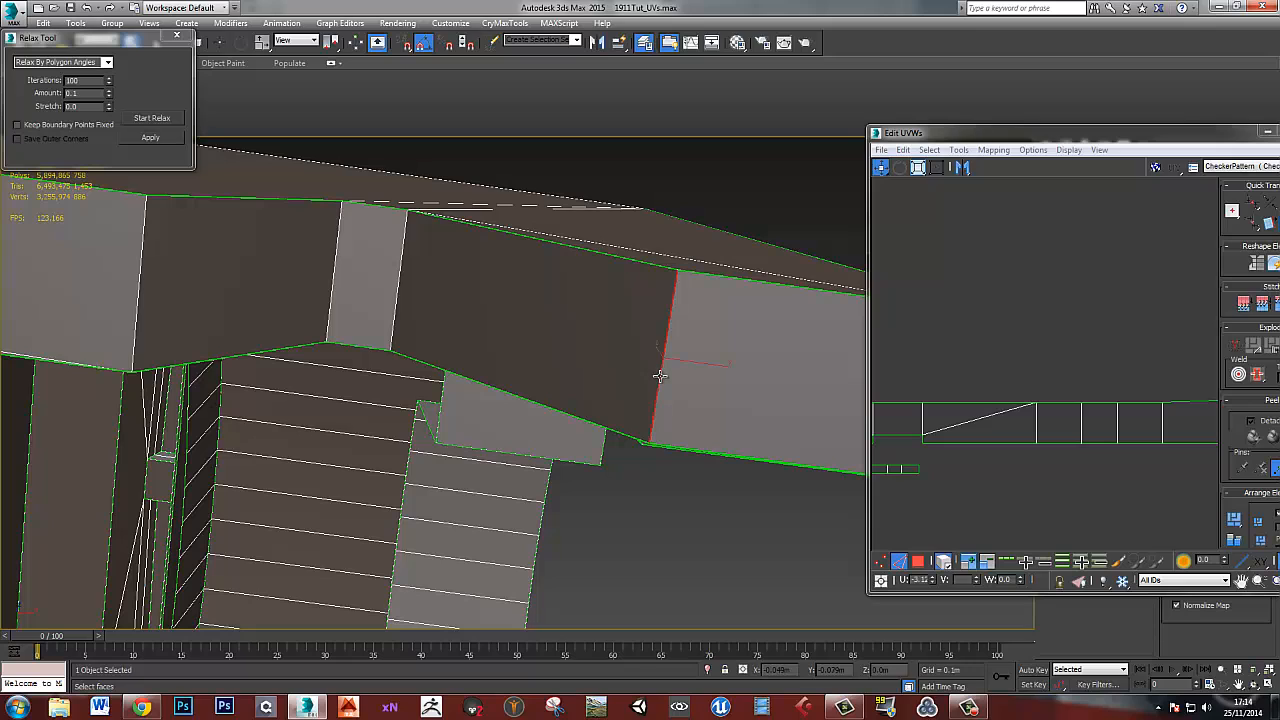
ctrl+click(330, 285)
ctrl+click(137, 296)
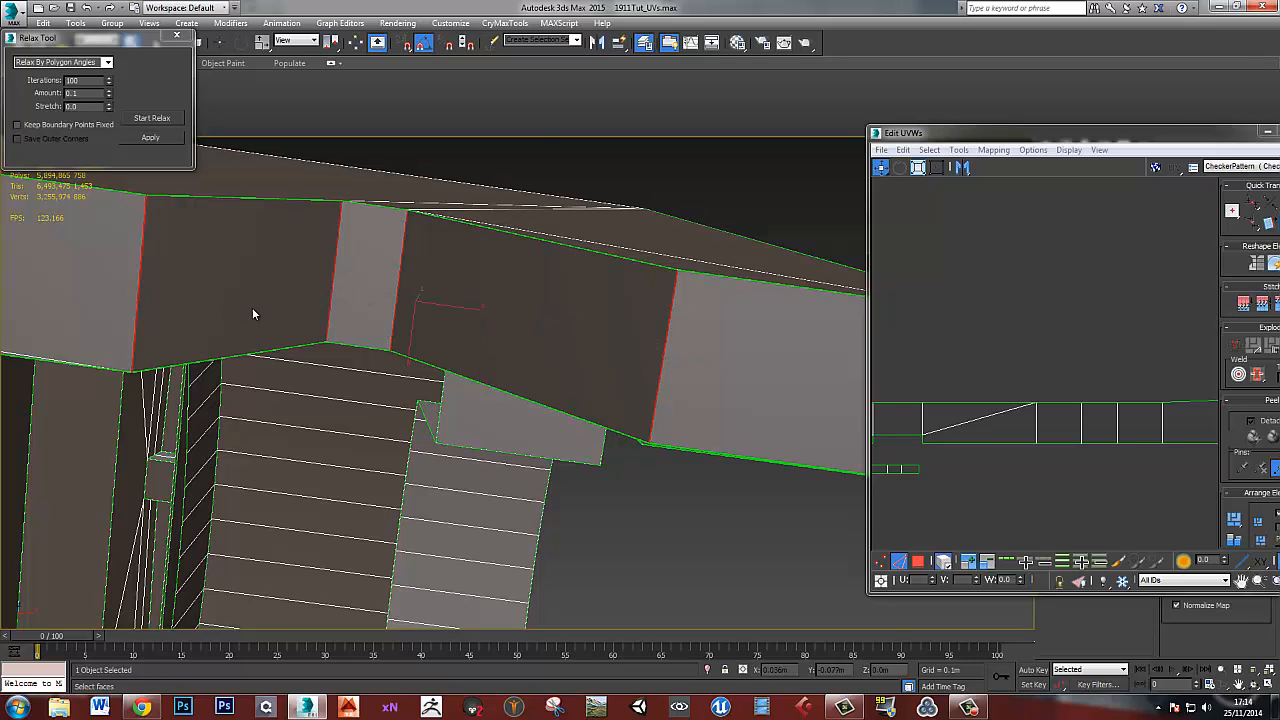
scroll(252, 307, down, 3)
middle_drag(235, 320, 286, 350)
click(964, 167)
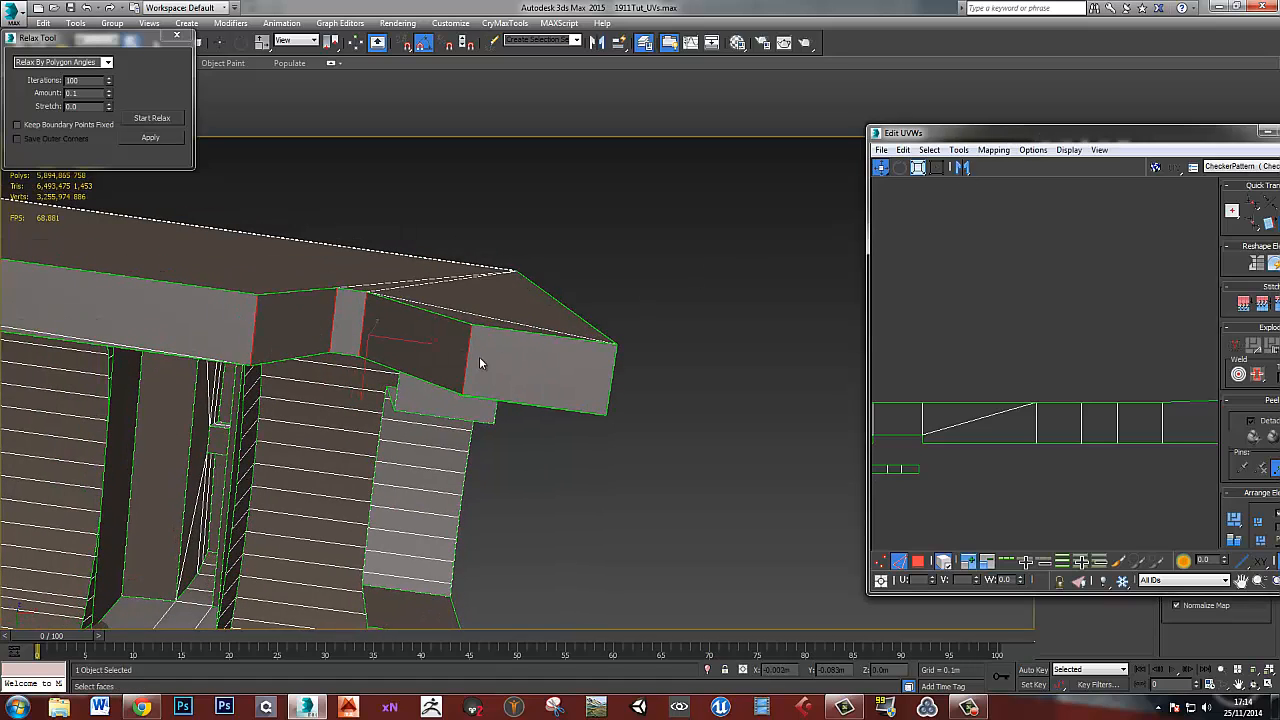
- Check the rear notch and adjoining rail faces one by one on the model and inspect their place in the UV strip
double_click(514, 364)
click(505, 360)
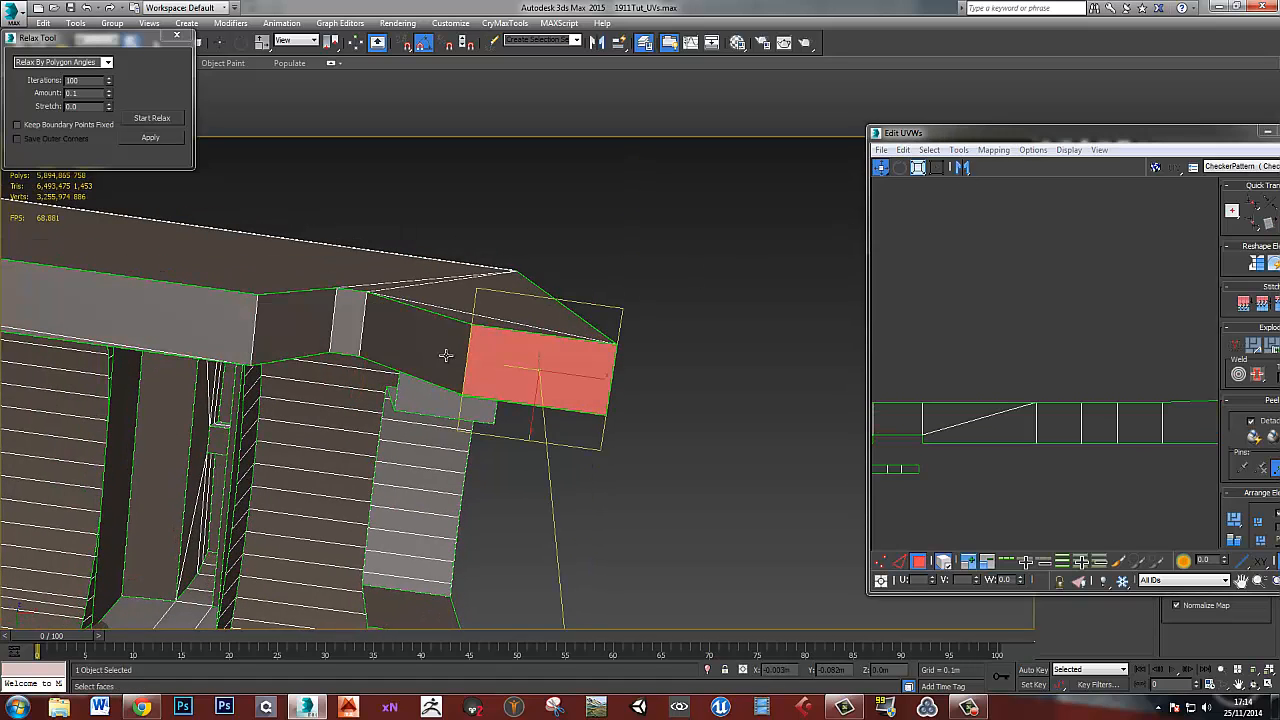
click(429, 353)
click(336, 313)
click(308, 318)
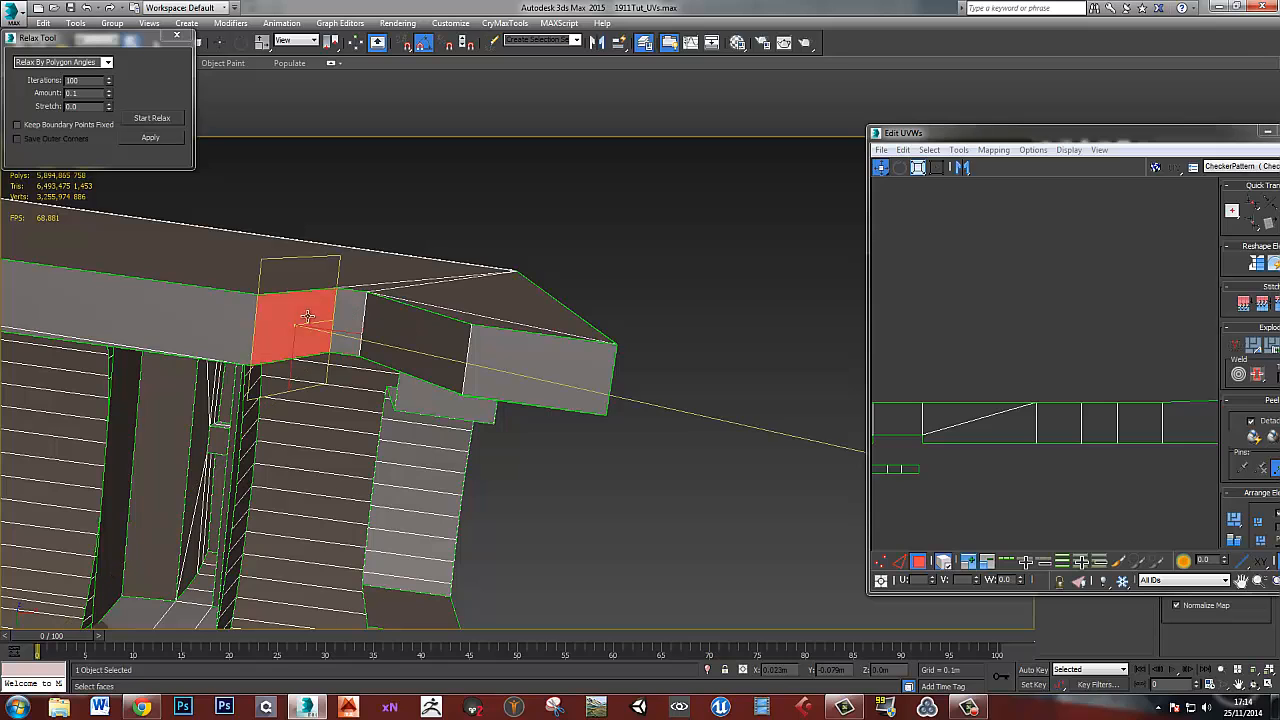
click(222, 326)
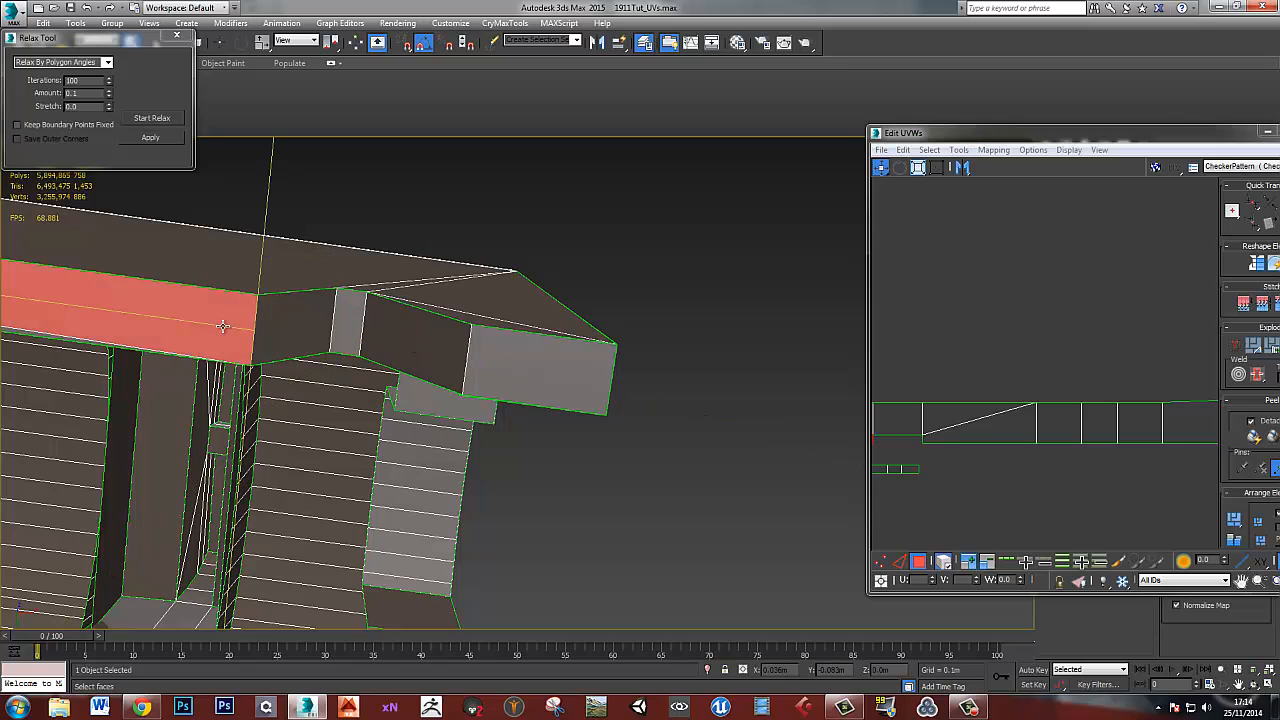
double_click(1049, 133)
middle_drag(330, 400, 630, 403)
scroll(618, 407, down, 3)
scroll(461, 391, up, 6)
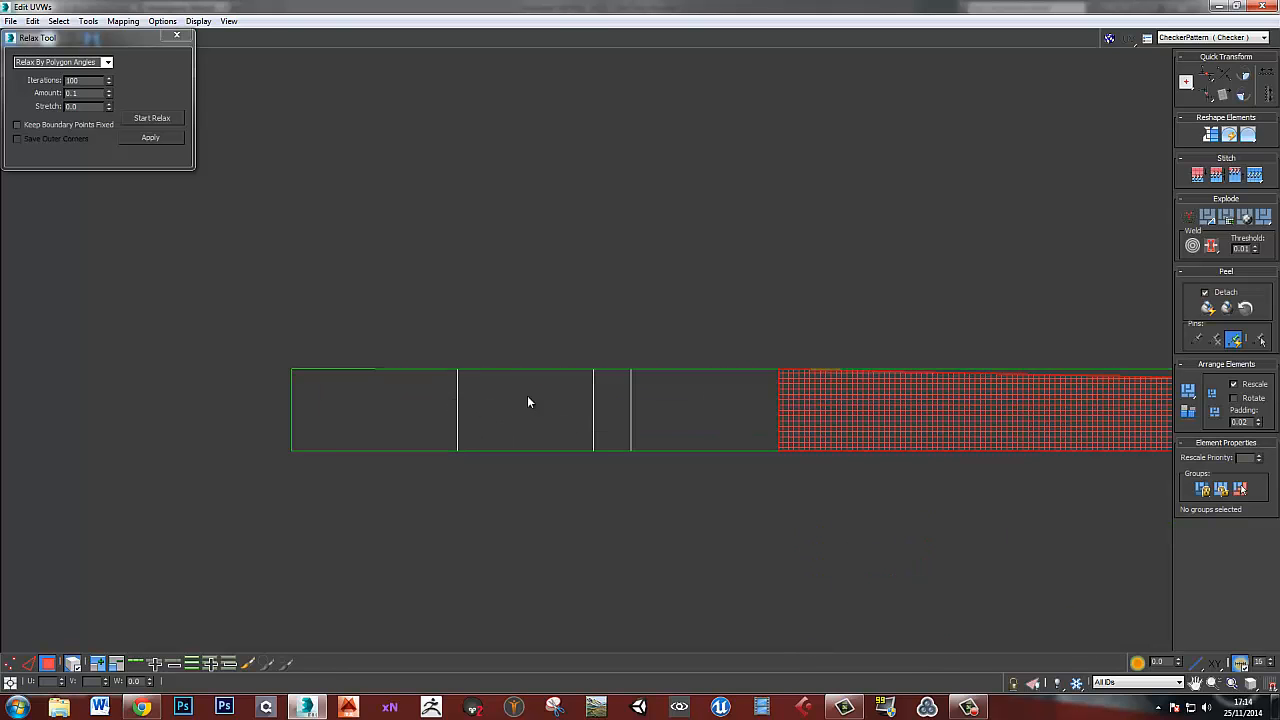
- Uncover the model and select the edges dividing the faces around the slide's rear notch
drag(556, 8, 830, 84)
key(2)
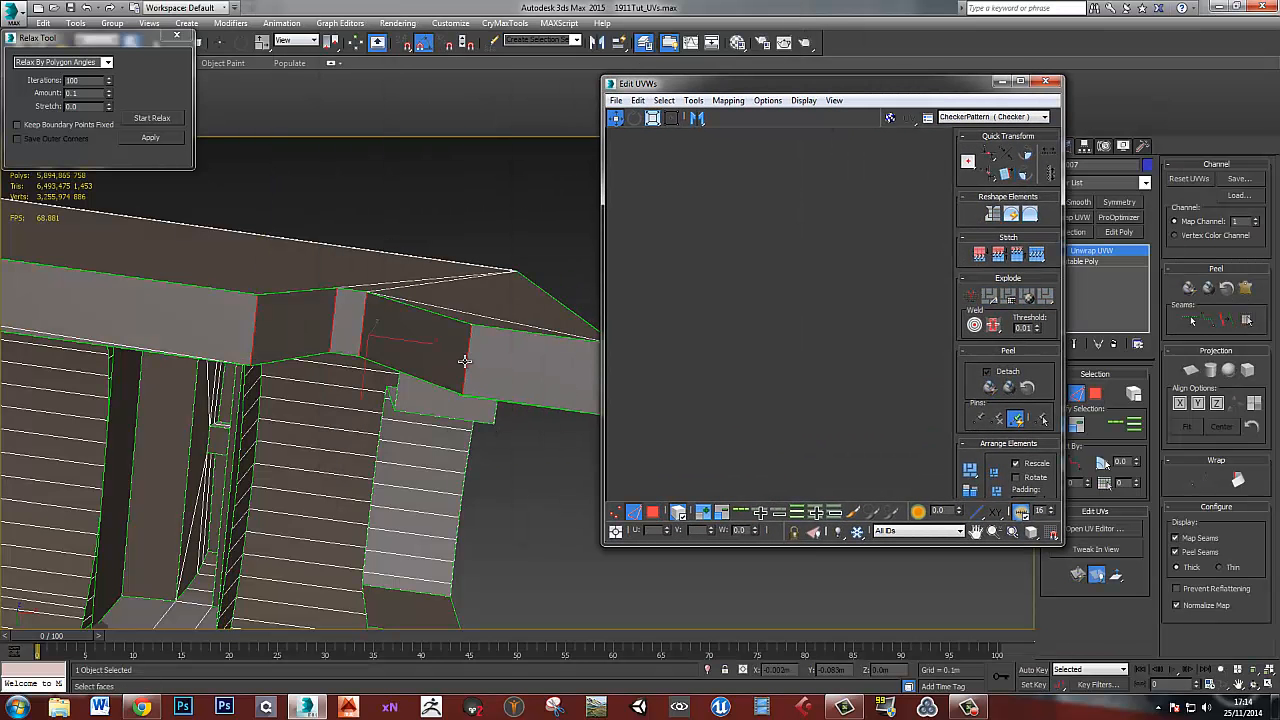
click(467, 362)
ctrl+click(332, 330)
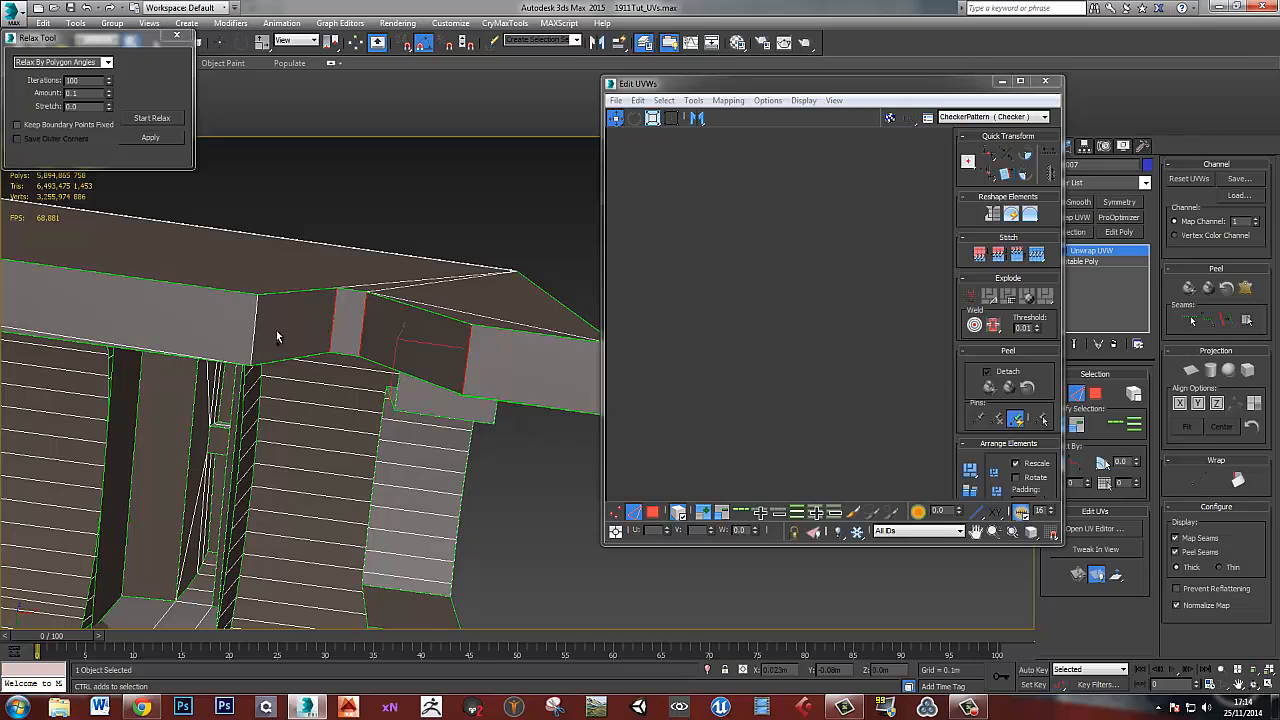
- Add the four edges bounding the faces of the wider notch farther along the rail to the edge selection
scroll(252, 331, down, 5)
middle_drag(218, 368, 470, 400)
middle_drag(100, 385, 305, 412)
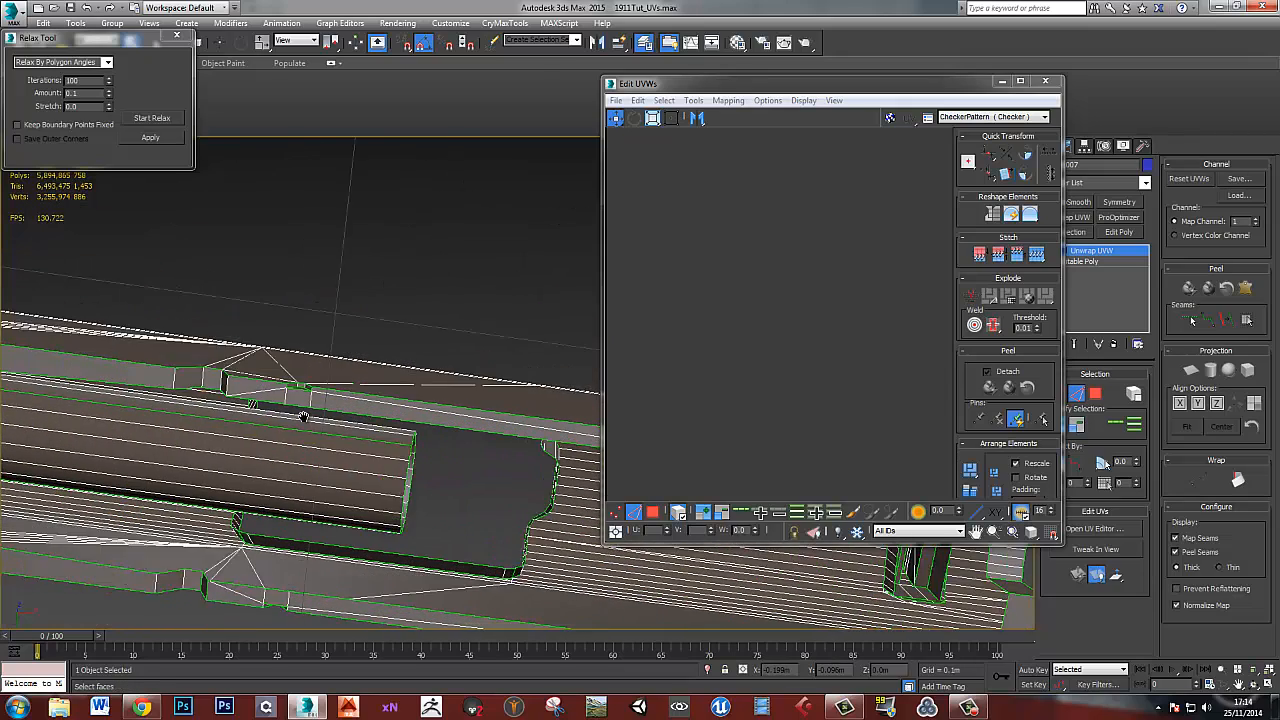
scroll(290, 391, up, 5)
middle_drag(179, 401, 371, 417)
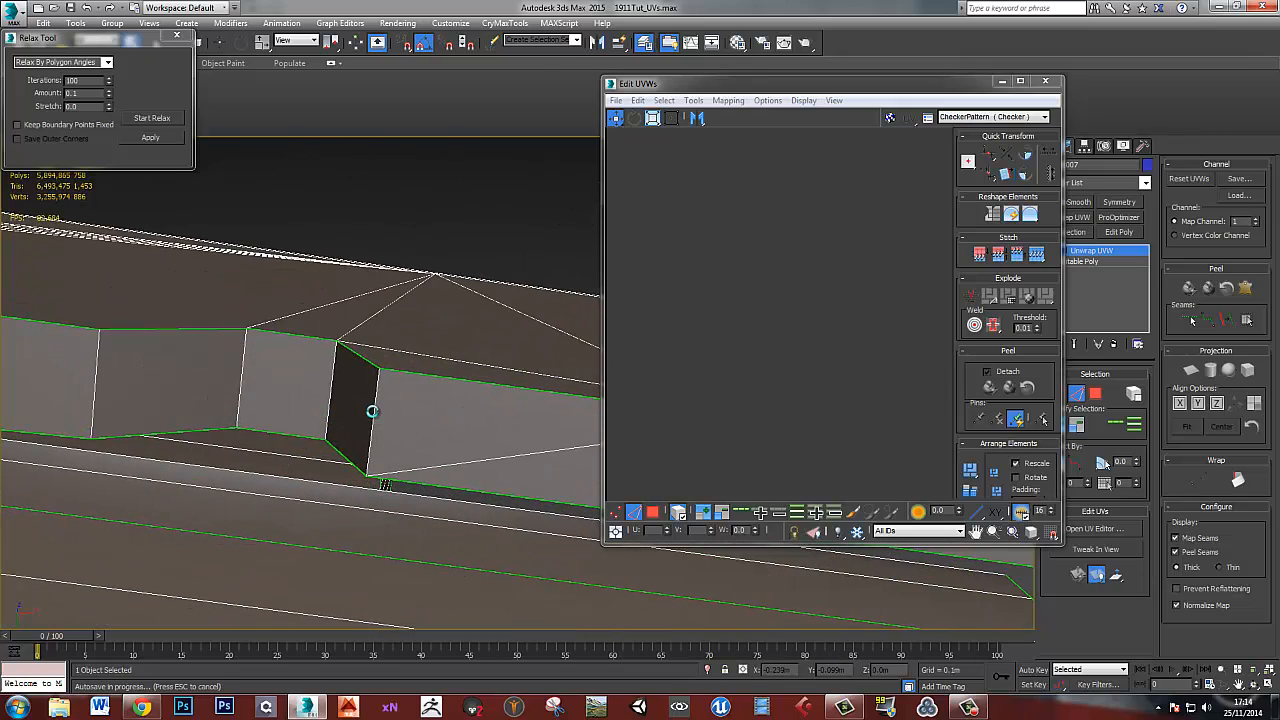
ctrl+click(372, 419)
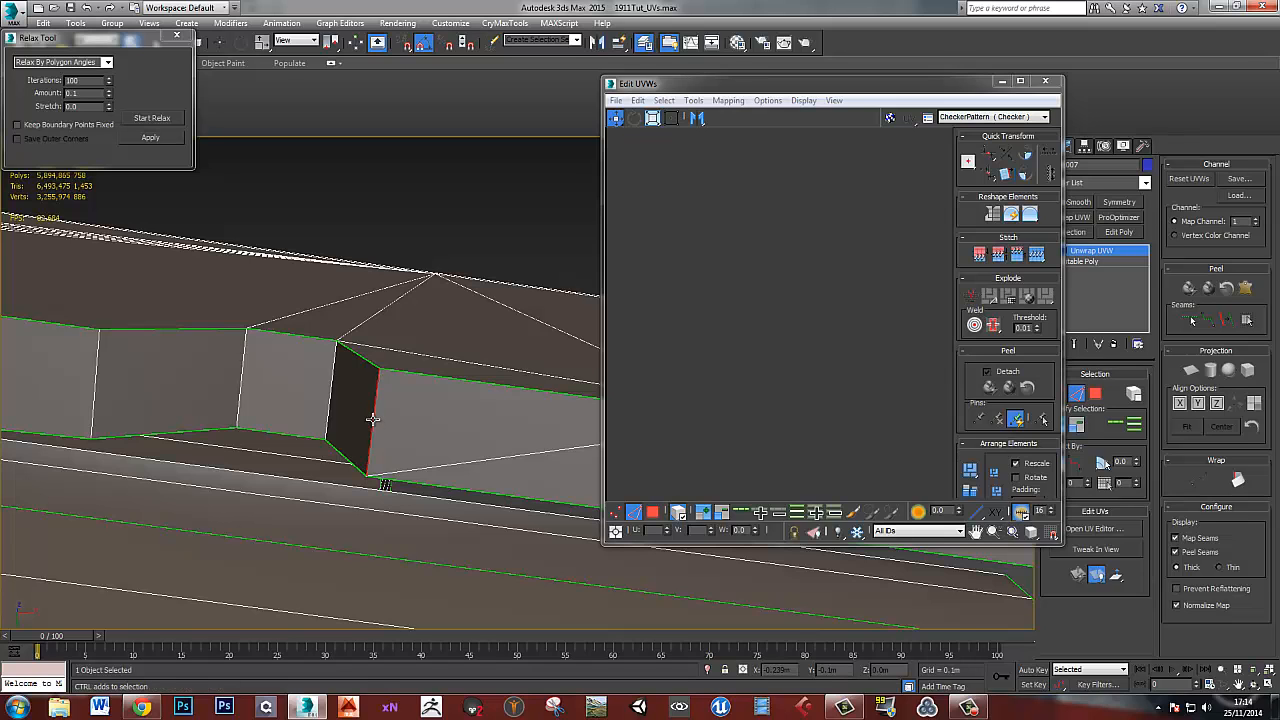
ctrl+click(331, 390)
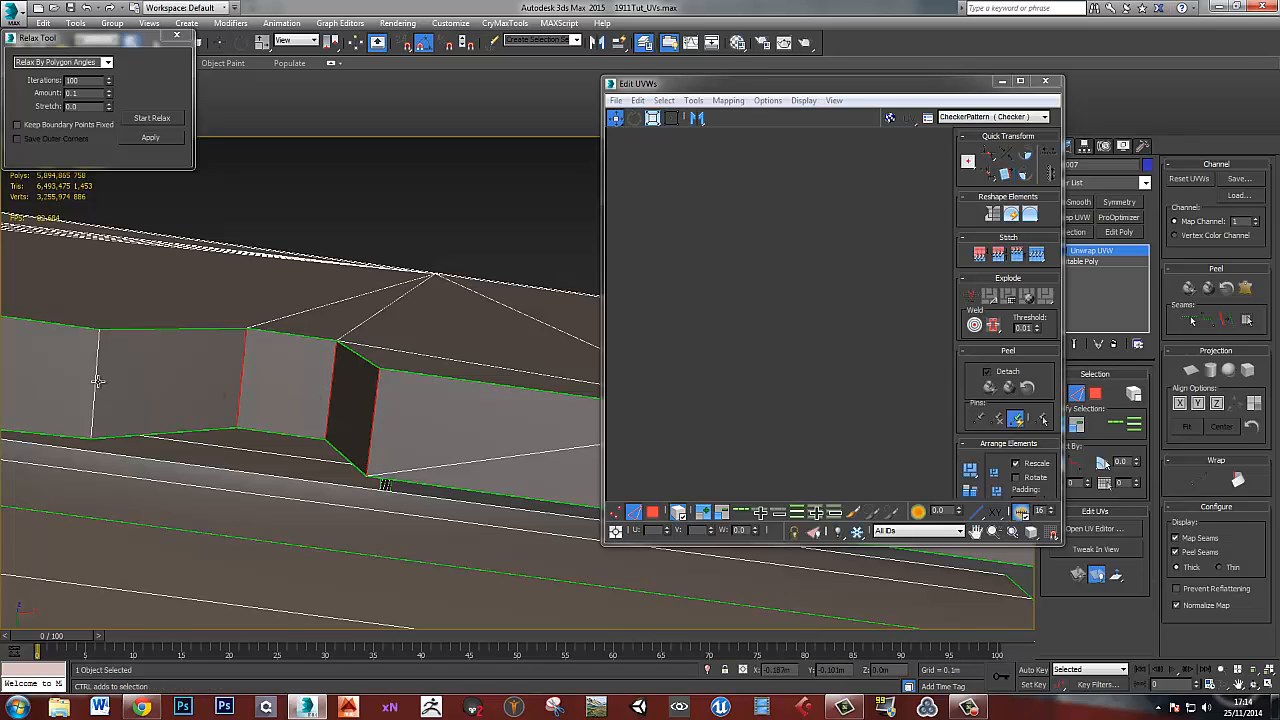
scroll(97, 380, down, 5)
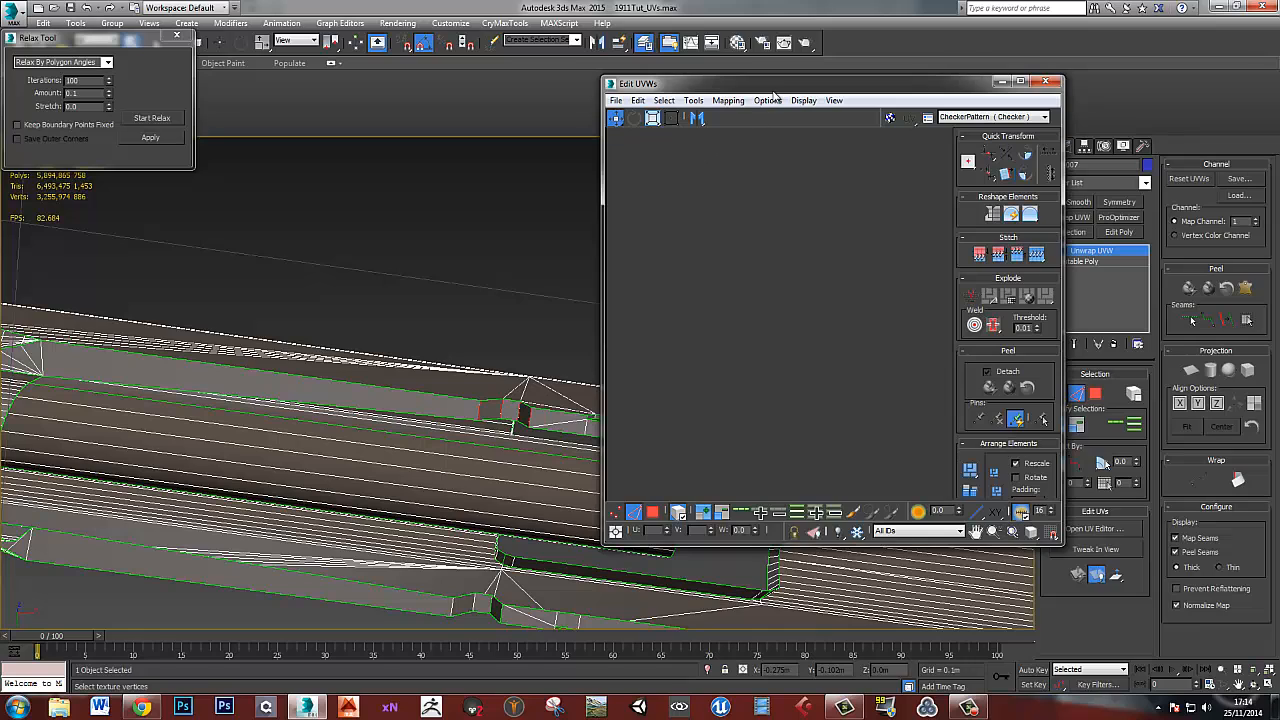
- Maximize the UV editor and break the rail strip along the selected notch edges
drag(773, 86, 646, 0)
scroll(826, 460, down, 6)
middle_drag(800, 446, 362, 480)
click(1189, 219)
middle_drag(932, 469, 485, 462)
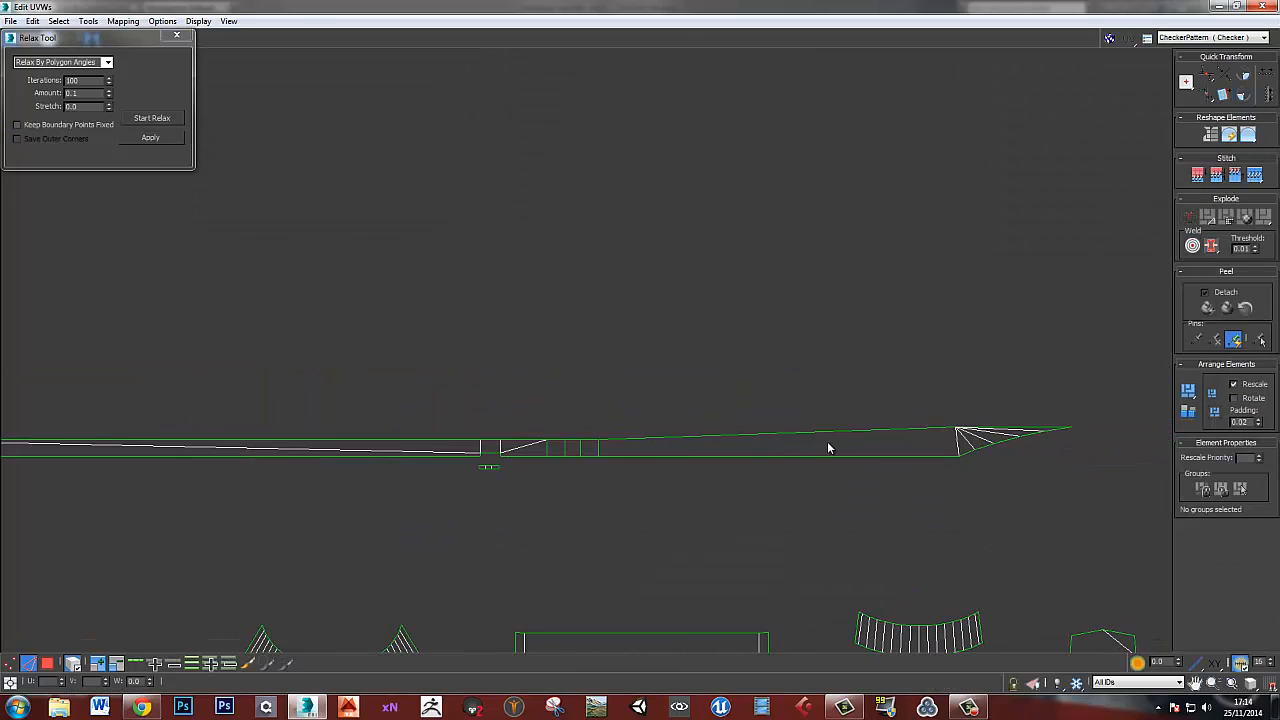
- Select the long tapered front rail shell as a whole element and slide it horizontally away from the wider notch's faces
scroll(827, 443, up, 3)
key(3)
click(740, 453)
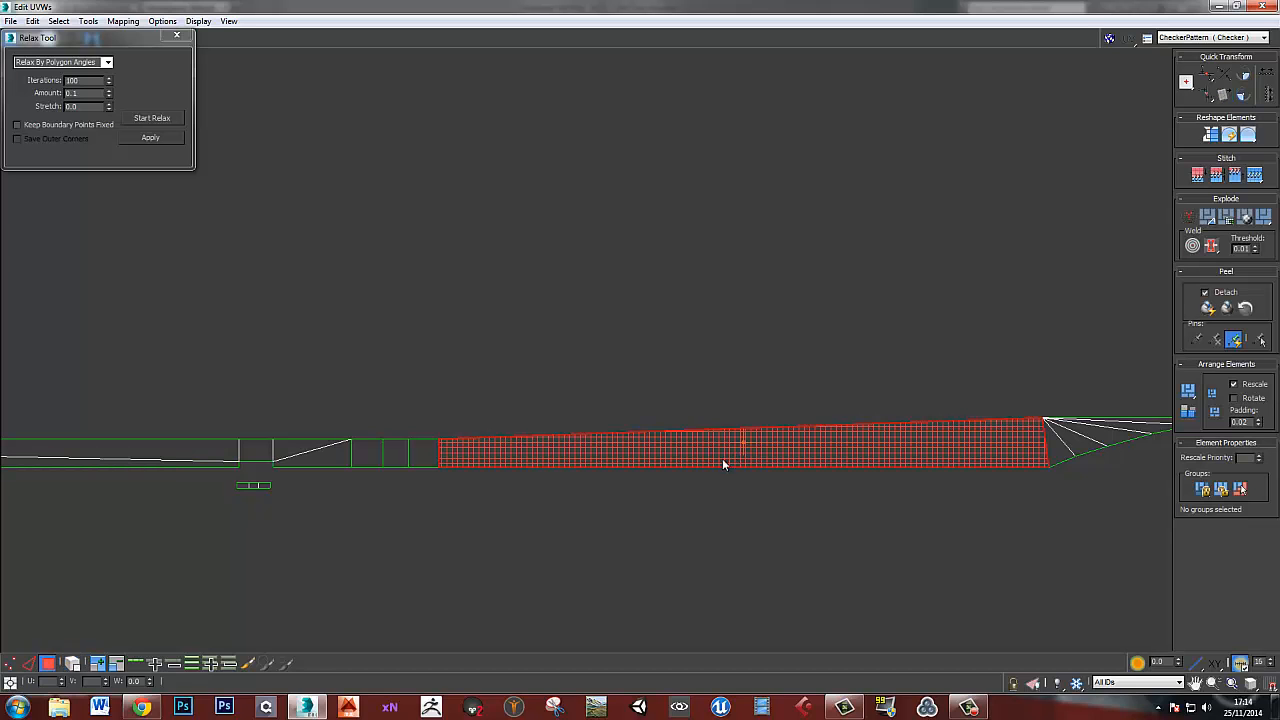
key(4)
click(857, 382)
click(782, 454)
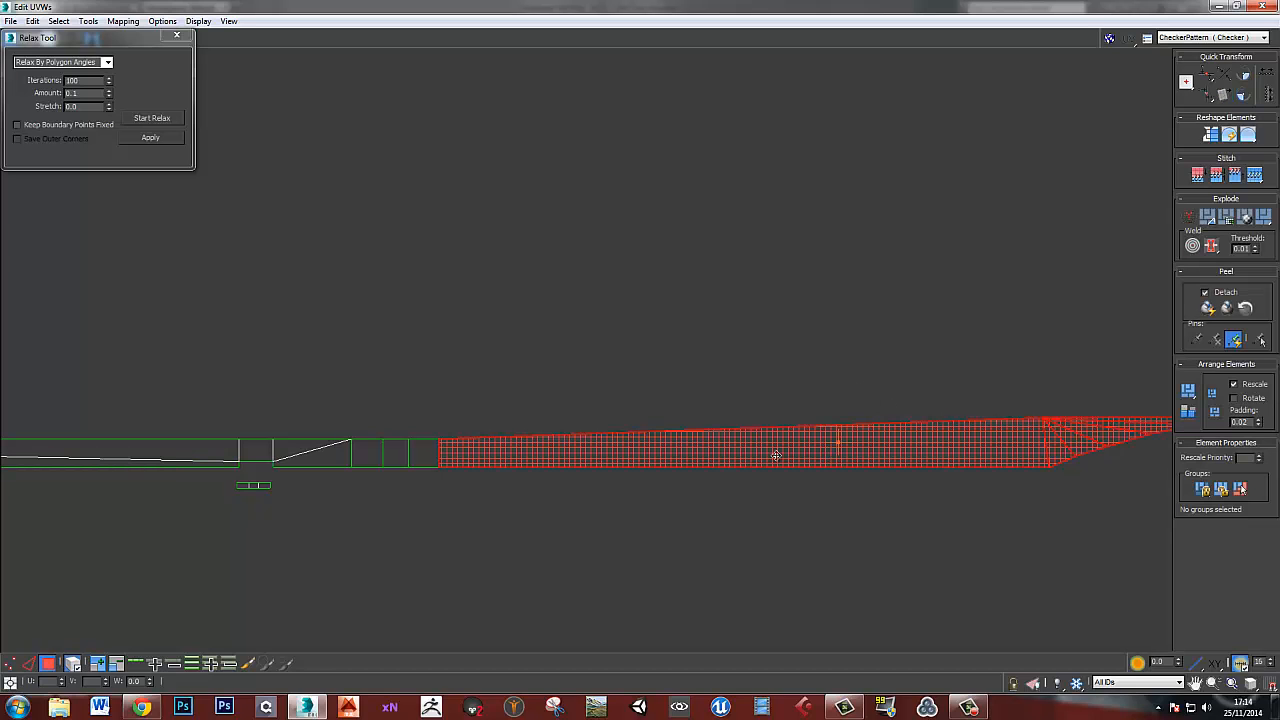
drag(777, 455, 871, 450)
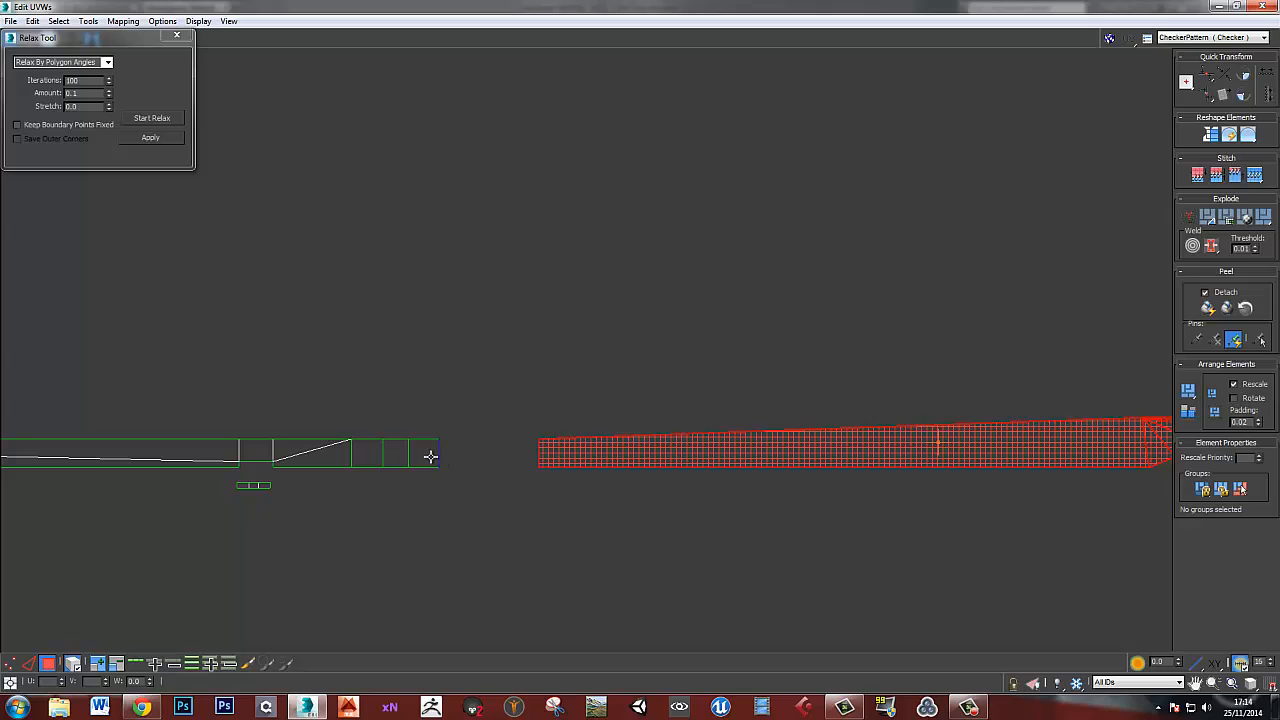
- Space out the wider notch's three faces toward the tapered shell and slide the long rail strip up close to them
drag(430, 456, 513, 457)
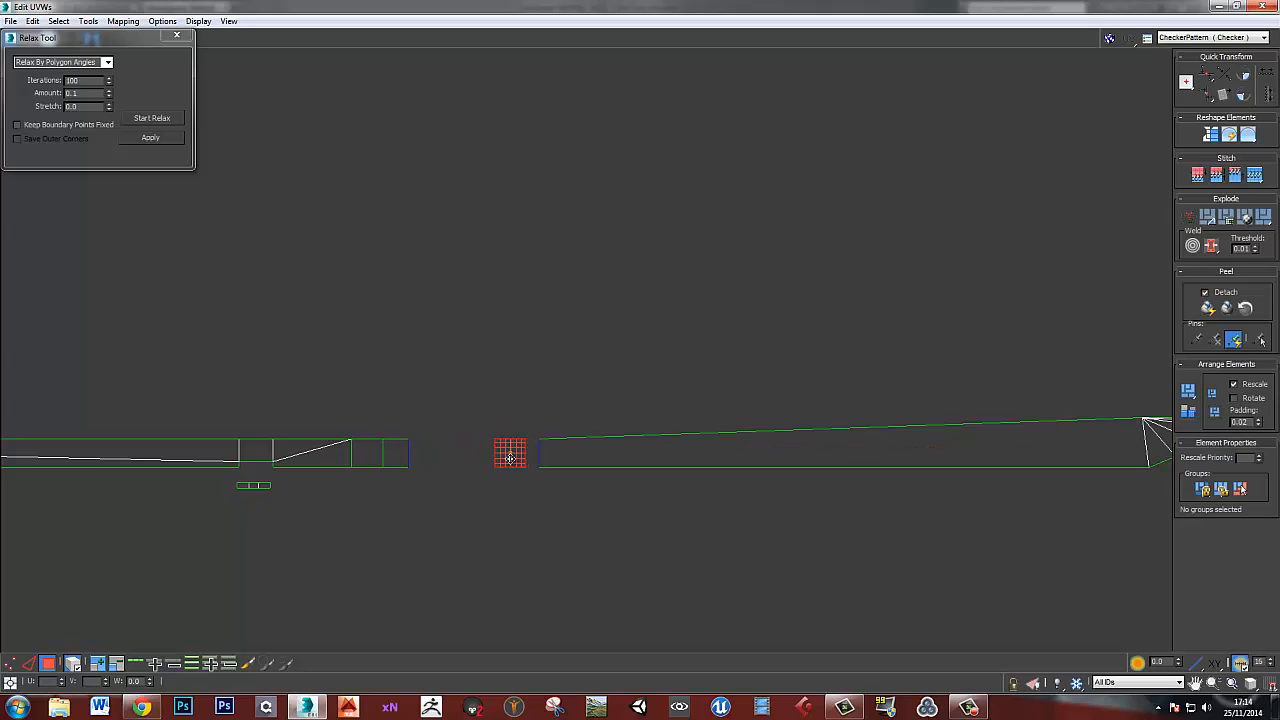
drag(398, 460, 472, 458)
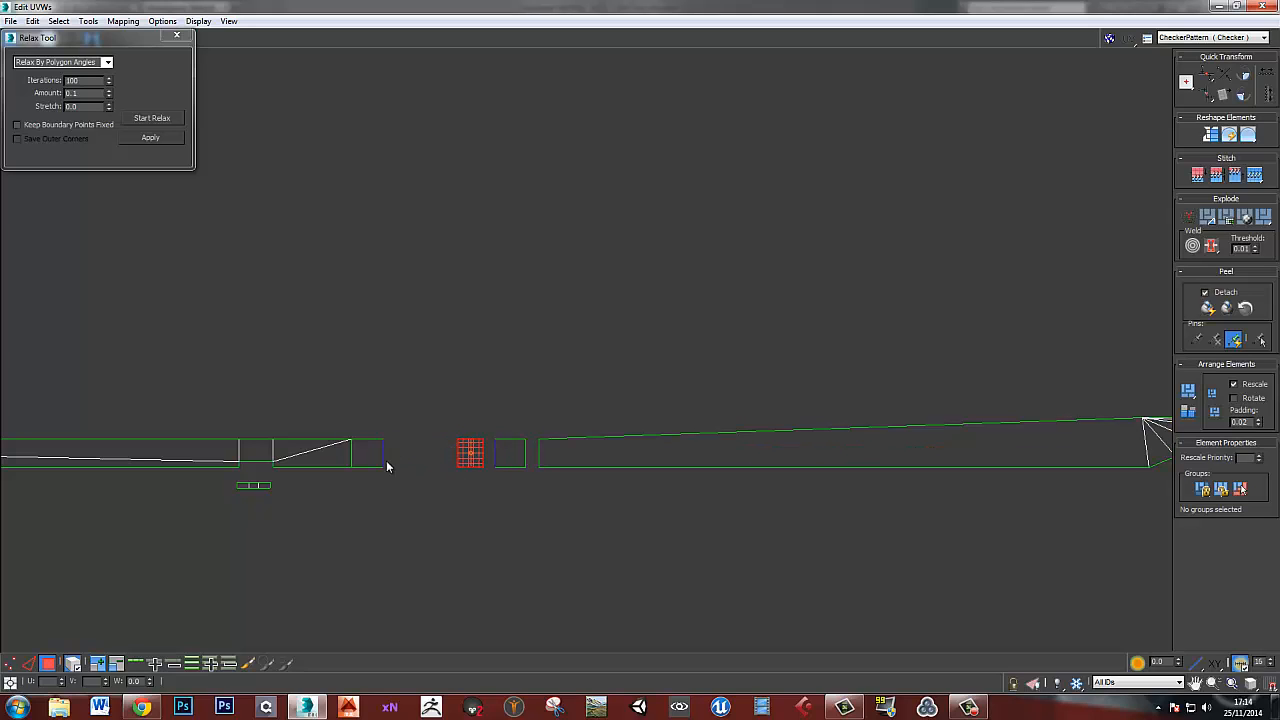
drag(380, 462, 443, 458)
middle_drag(362, 489, 545, 479)
click(478, 451)
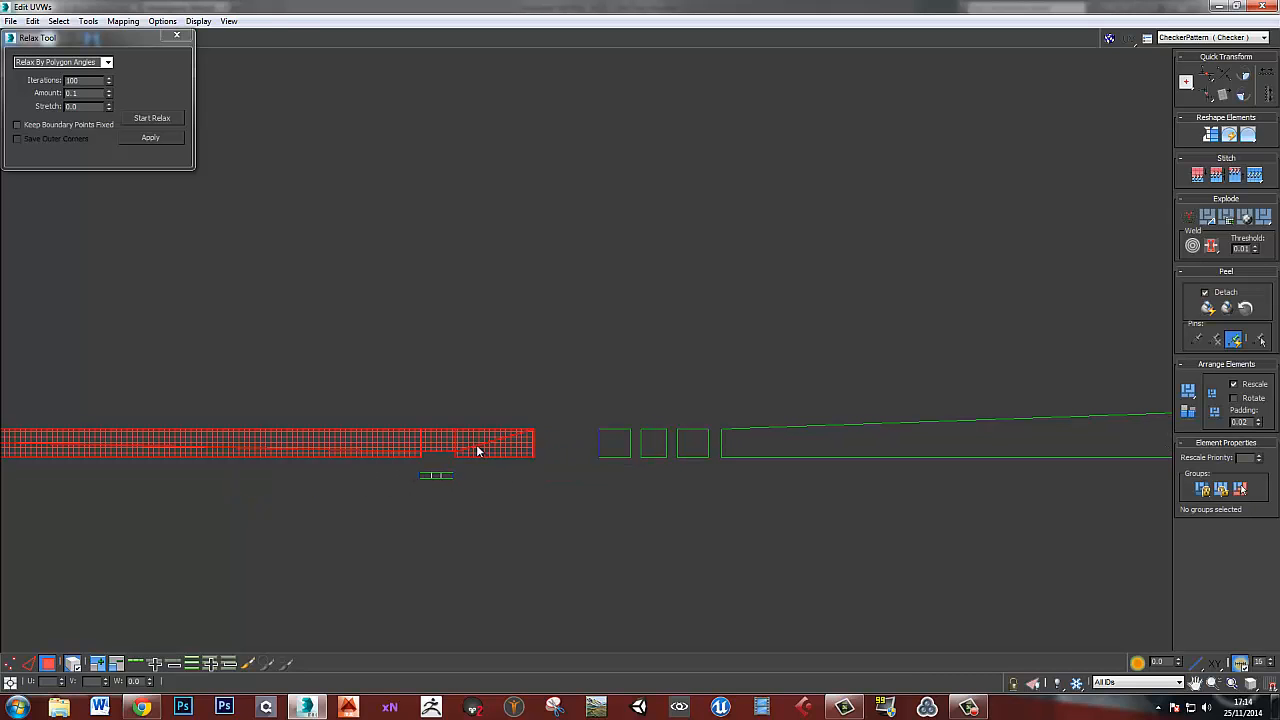
drag(478, 451, 528, 447)
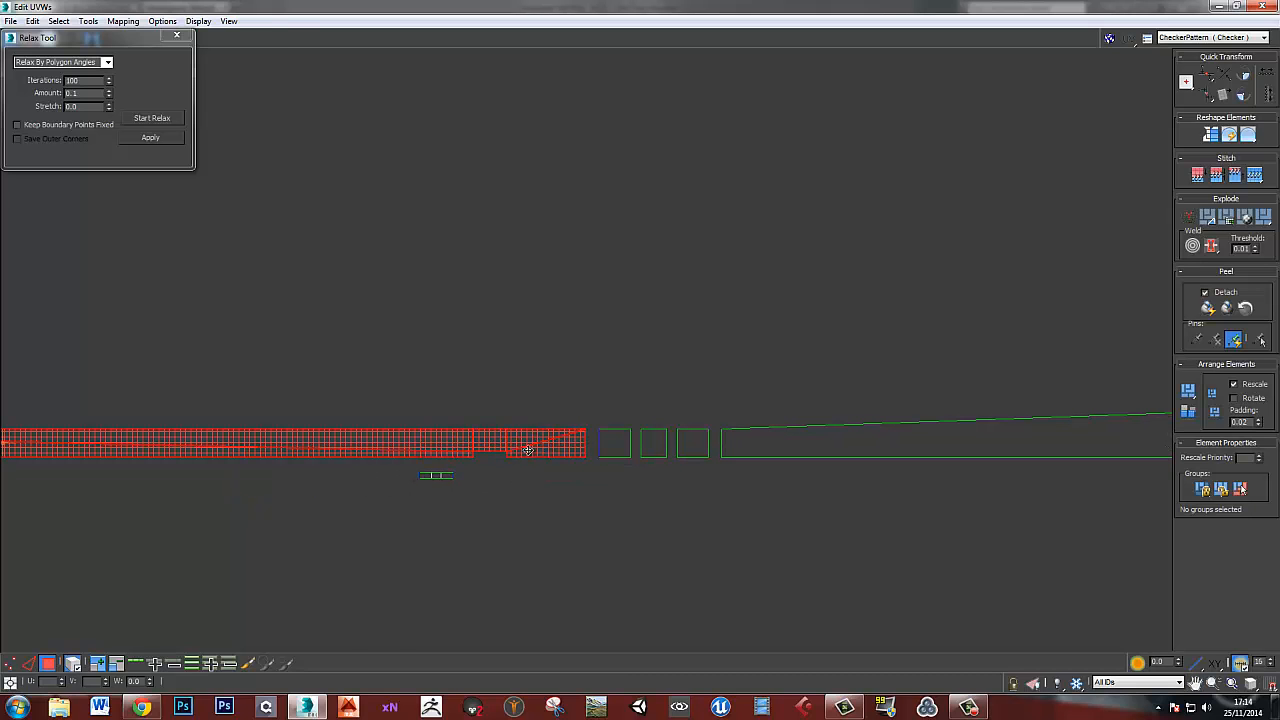
- Space out the four detached rear notch faces in a row beside the blunt end of the long rail strip
scroll(528, 450, down, 3)
middle_drag(385, 462, 933, 469)
scroll(530, 456, up, 5)
drag(524, 459, 589, 458)
drag(455, 462, 507, 462)
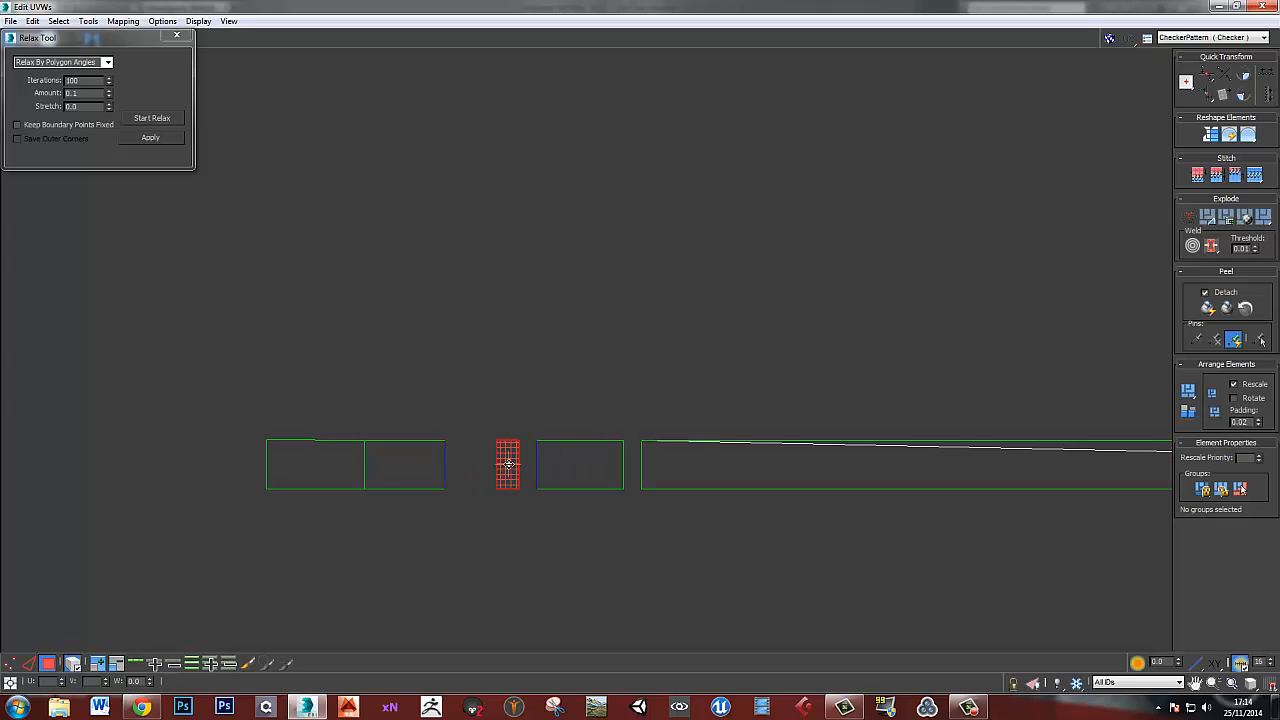
drag(391, 471, 427, 471)
mouse_move(316, 465)
mouse_down()
mouse_move(346, 465)
mouse_move(335, 466)
mouse_up()
scroll(800, 410, down, 3)
middle_drag(869, 429, 563, 398)
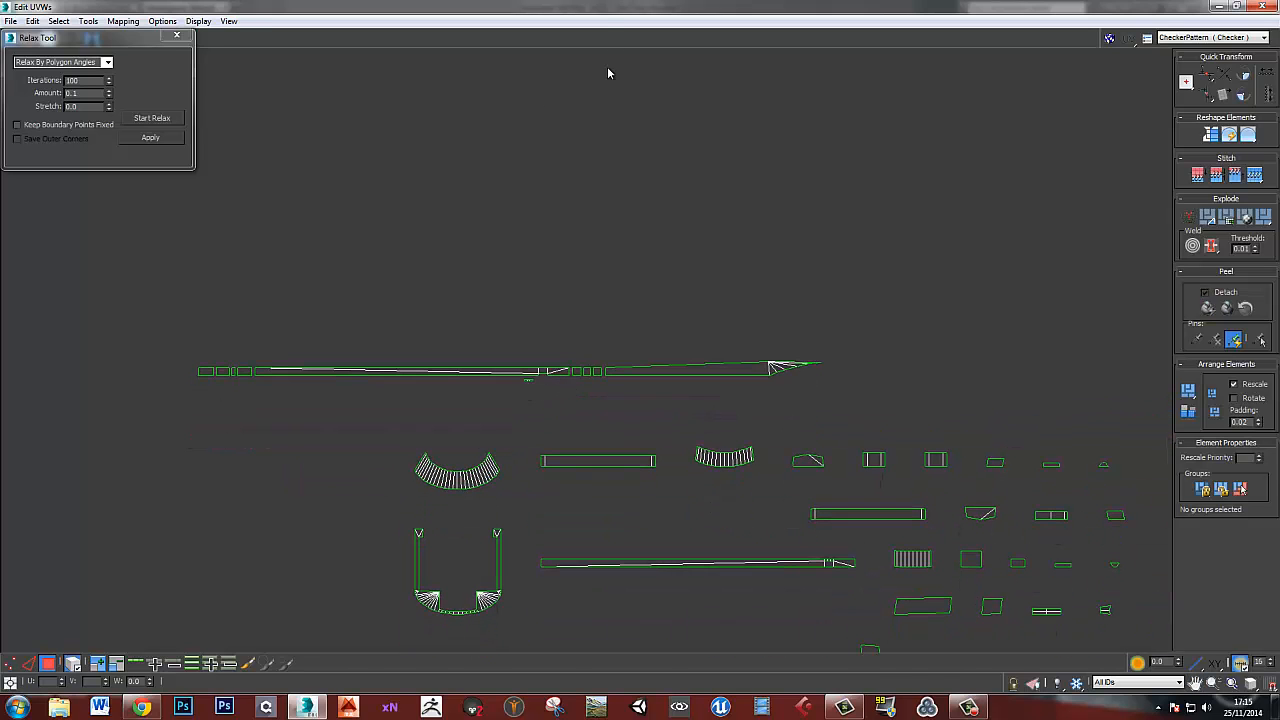
- Select the small notch's trapezoidal face on the model and place its UV piece directly beneath the matching notch in the rail strip
drag(592, 7, 1255, 109)
alt+middle_drag(550, 392, 608, 440)
middle_drag(608, 440, 580, 461)
scroll(580, 461, up, 3)
click(566, 427)
double_click(1126, 112)
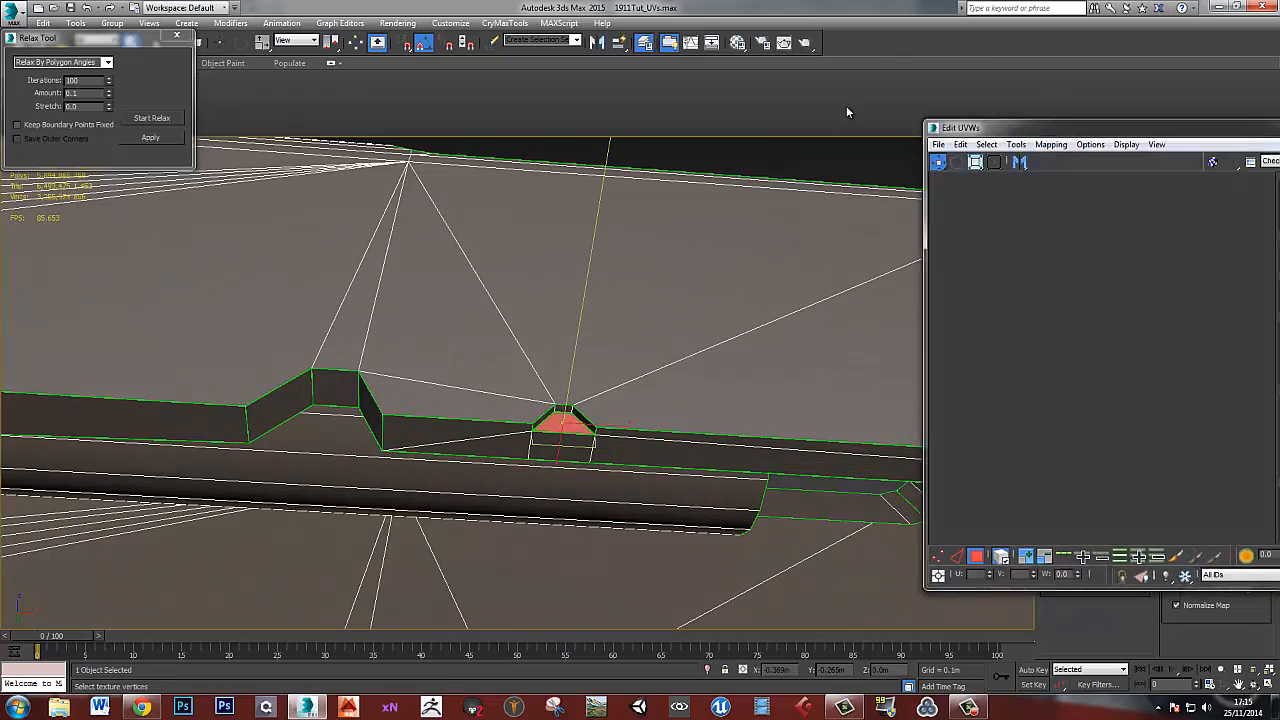
middle_drag(617, 407, 543, 171)
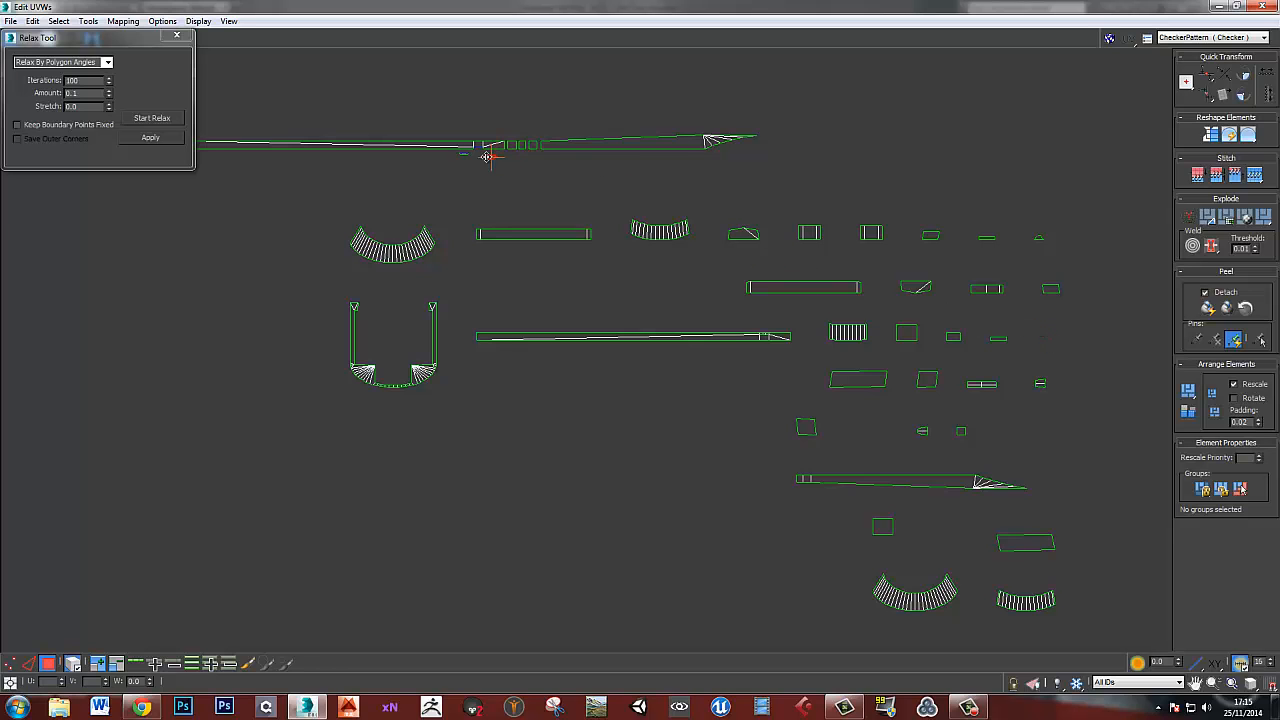
scroll(557, 223, up, 6)
drag(601, 255, 575, 231)
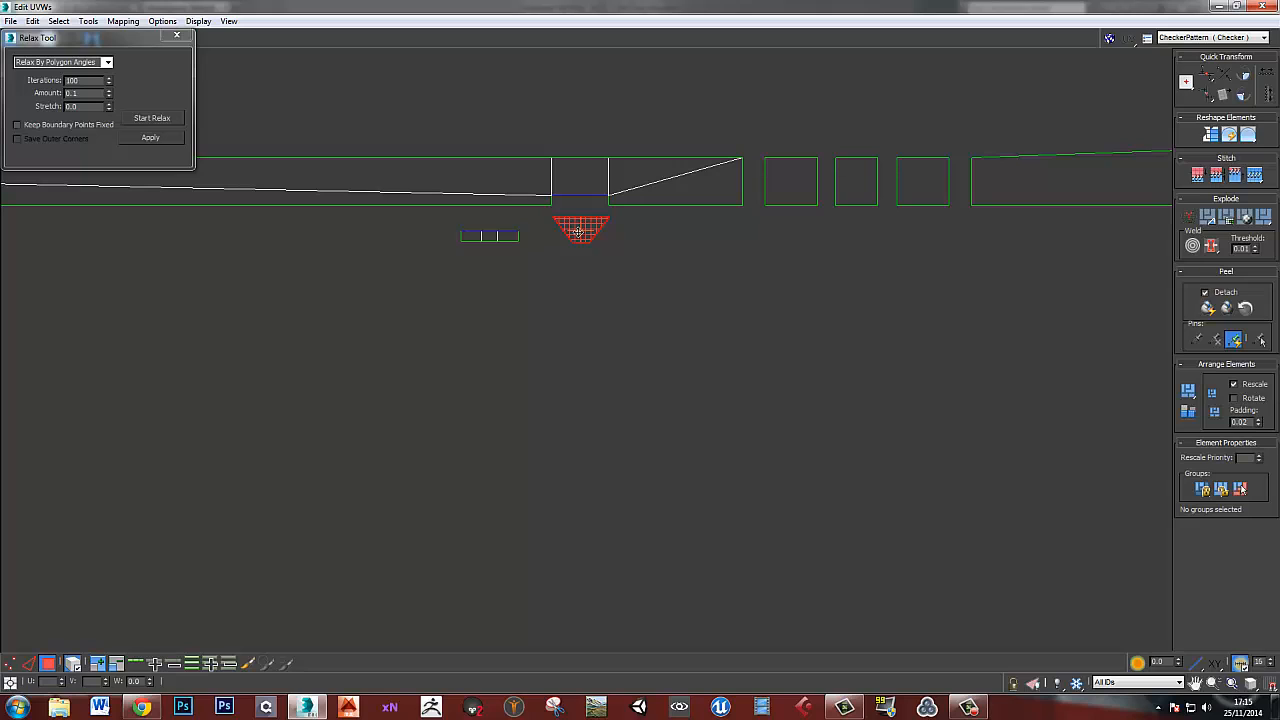
drag(578, 232, 576, 231)
- Relax the small notch's three-face strip by polygon angles and place it centred beneath the trapezoidal piece
click(498, 237)
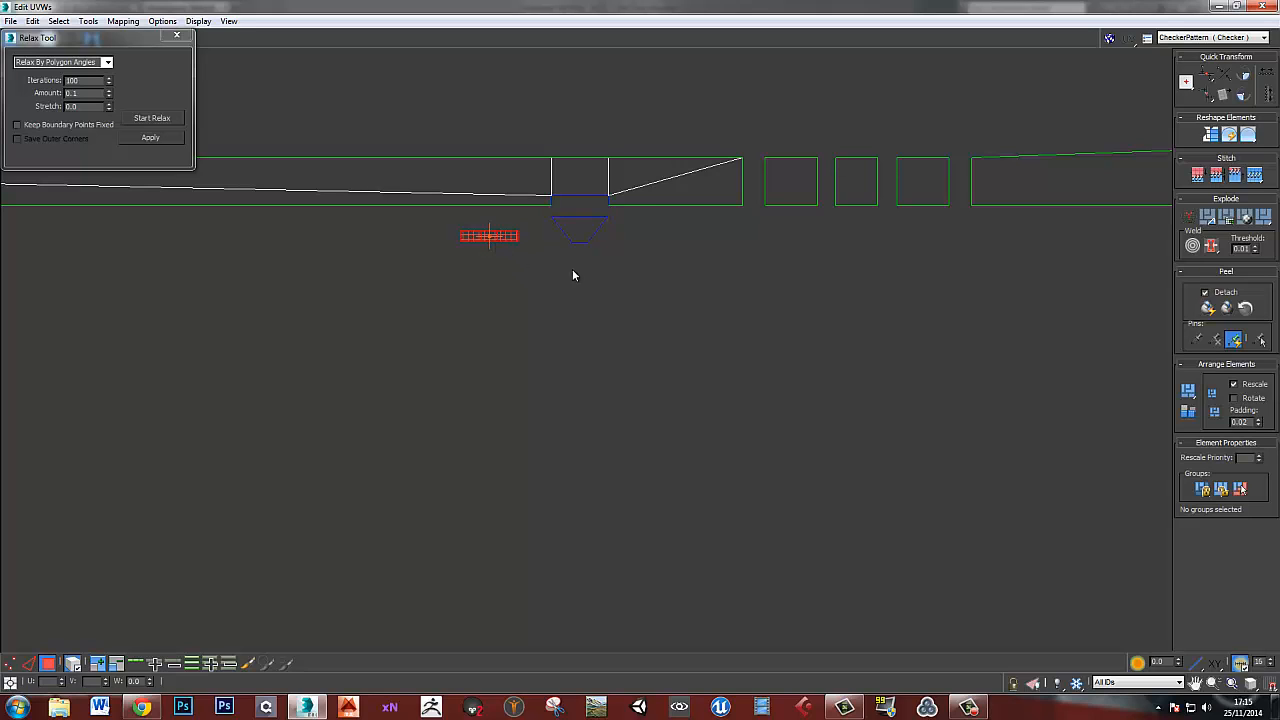
click(152, 124)
click(152, 124)
middle_drag(509, 264, 506, 313)
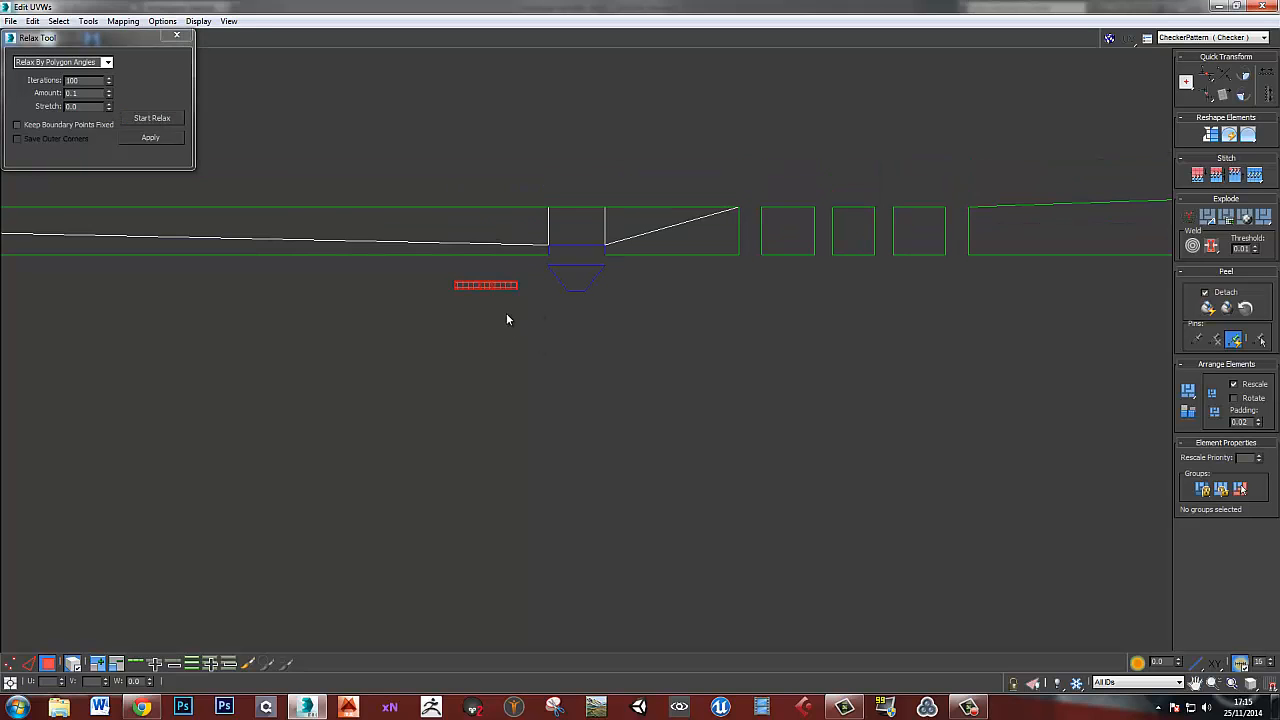
click(506, 313)
click(488, 283)
drag(488, 283, 573, 304)
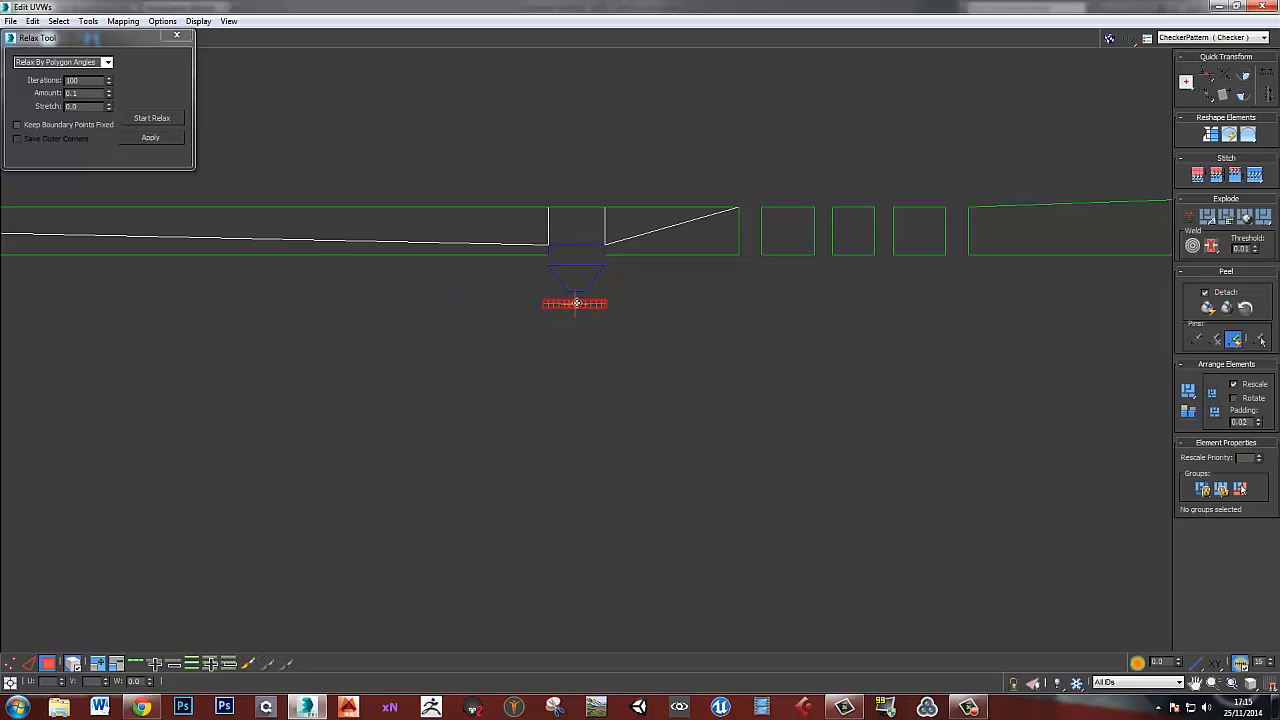
middle_drag(619, 332, 619, 347)
click(610, 313)
scroll(602, 329, up, 4)
click(563, 309)
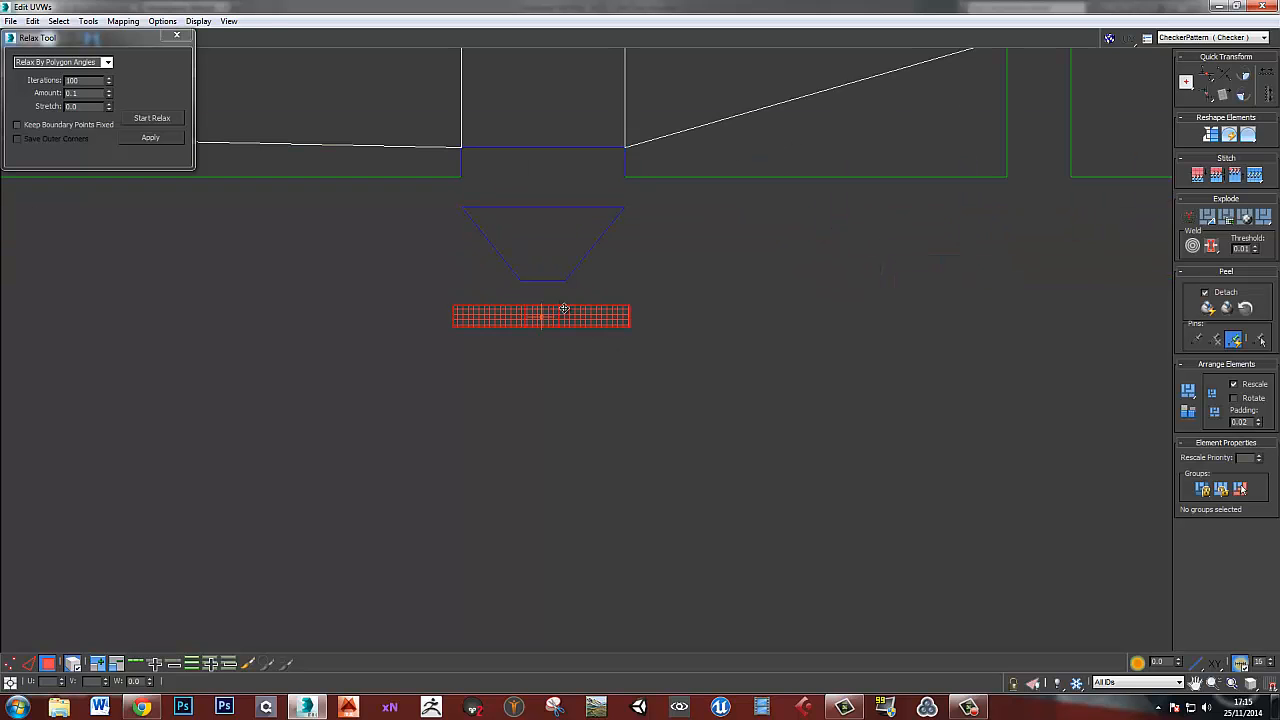
- Separate the two end faces of the three-face strip from its middle face, leaving a gap on each side
click(624, 364)
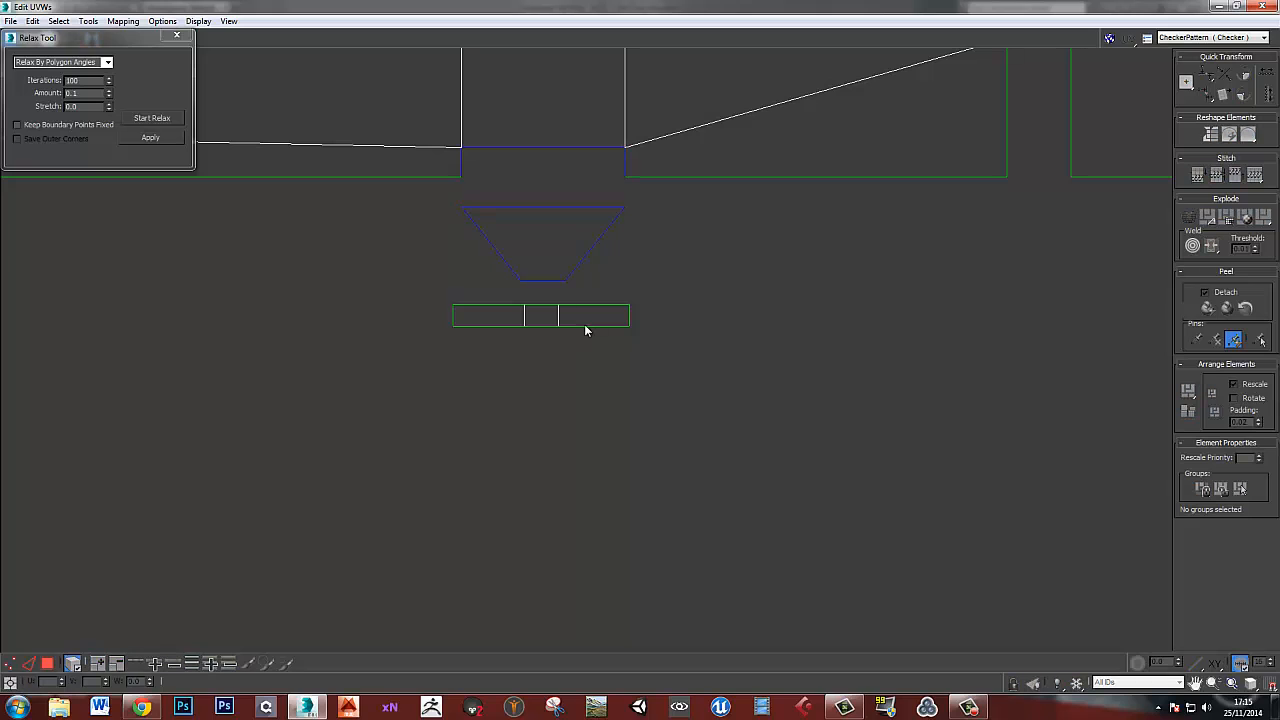
click(593, 320)
ctrl+click(497, 326)
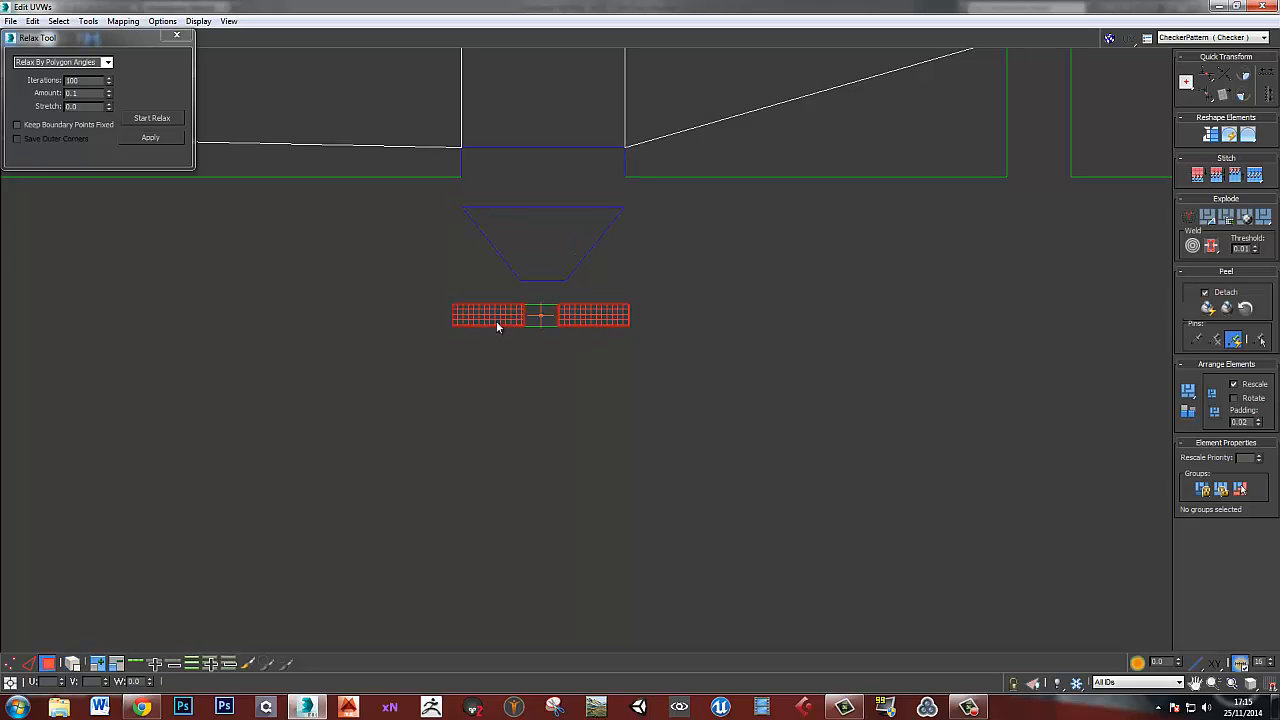
click(586, 315)
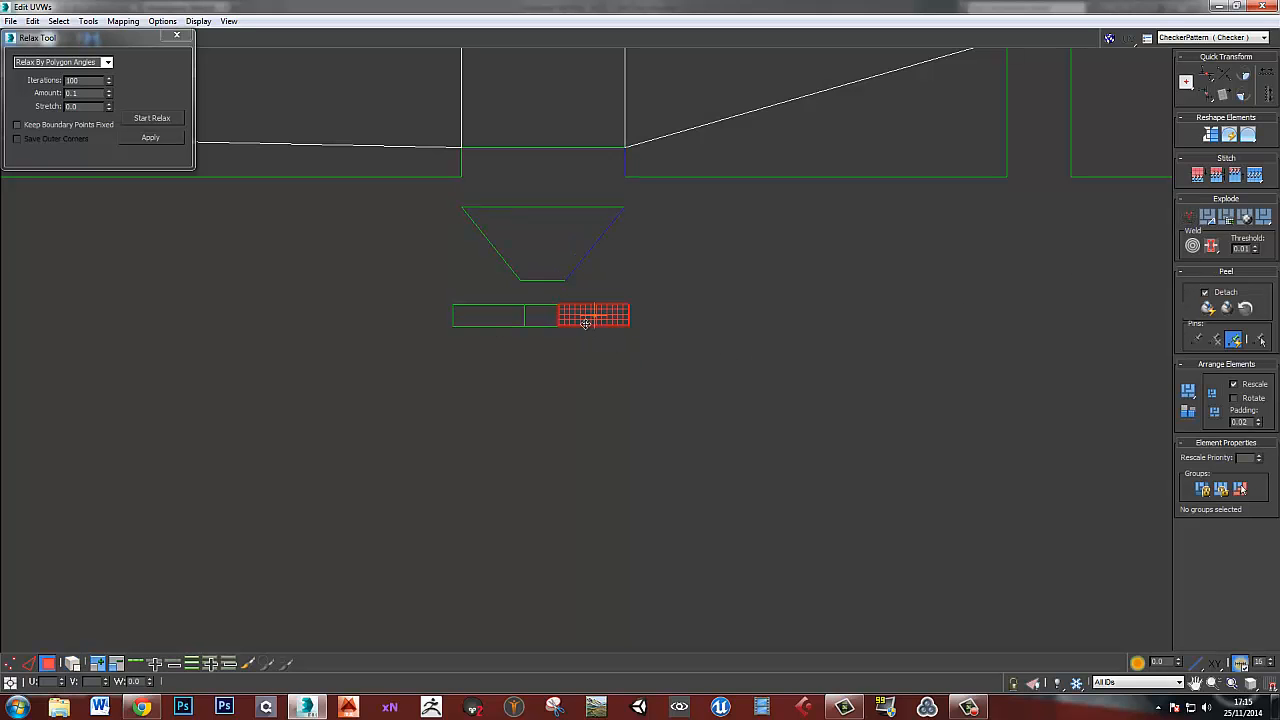
drag(586, 315, 618, 315)
drag(486, 318, 458, 318)
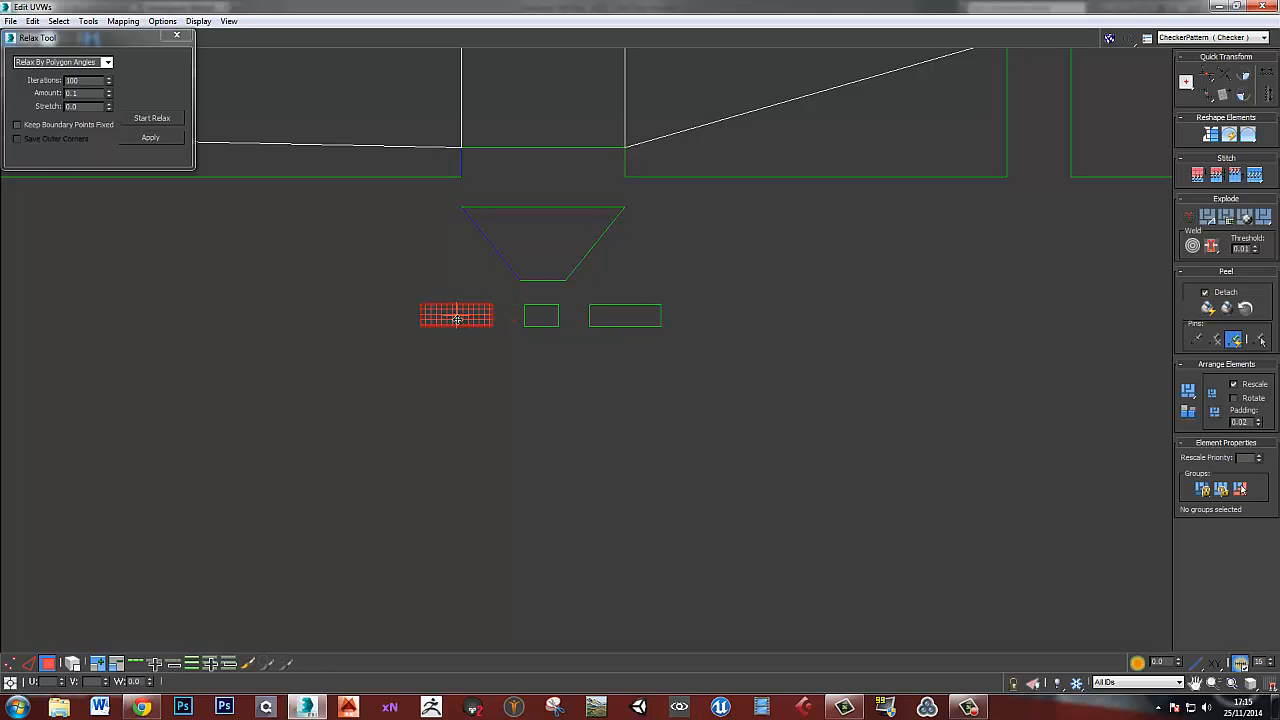
click(608, 371)
- Inspect the slide's open end on the model, select a face of its arched end frame and reopen the UV editor full size
scroll(612, 375, down, 3)
middle_drag(615, 378, 585, 295)
scroll(594, 331, down, 6)
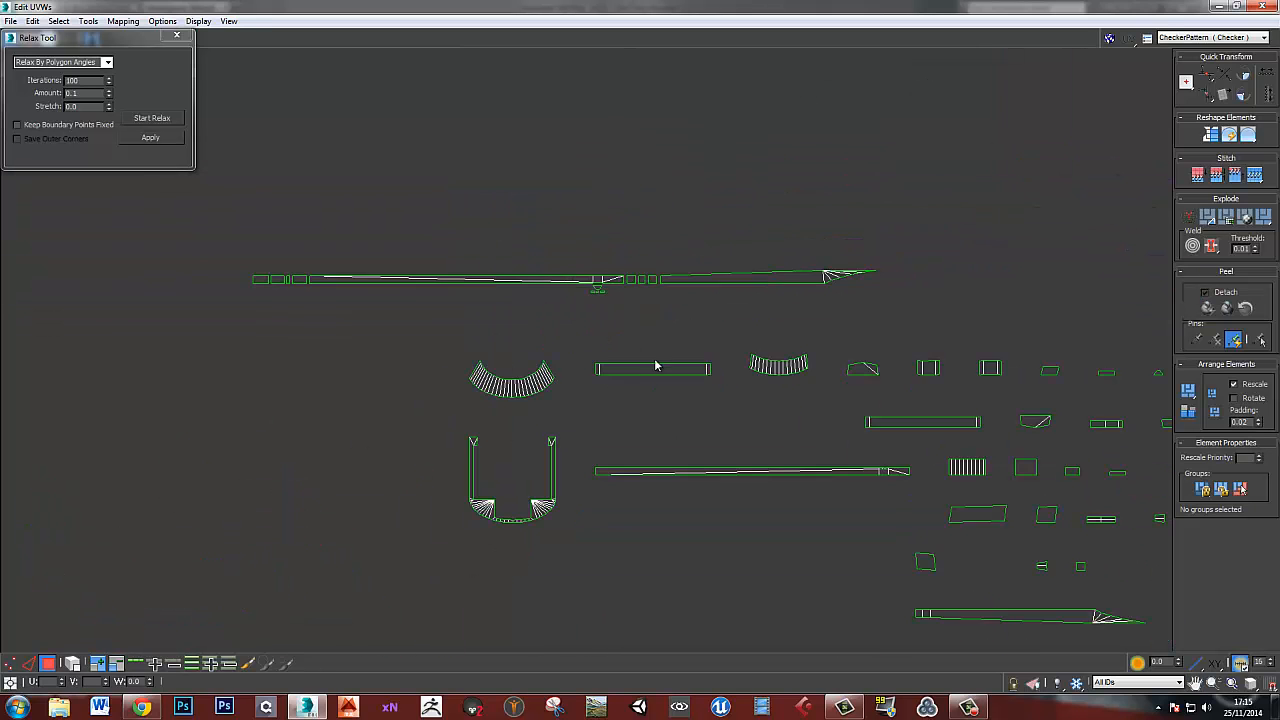
middle_drag(691, 468, 614, 397)
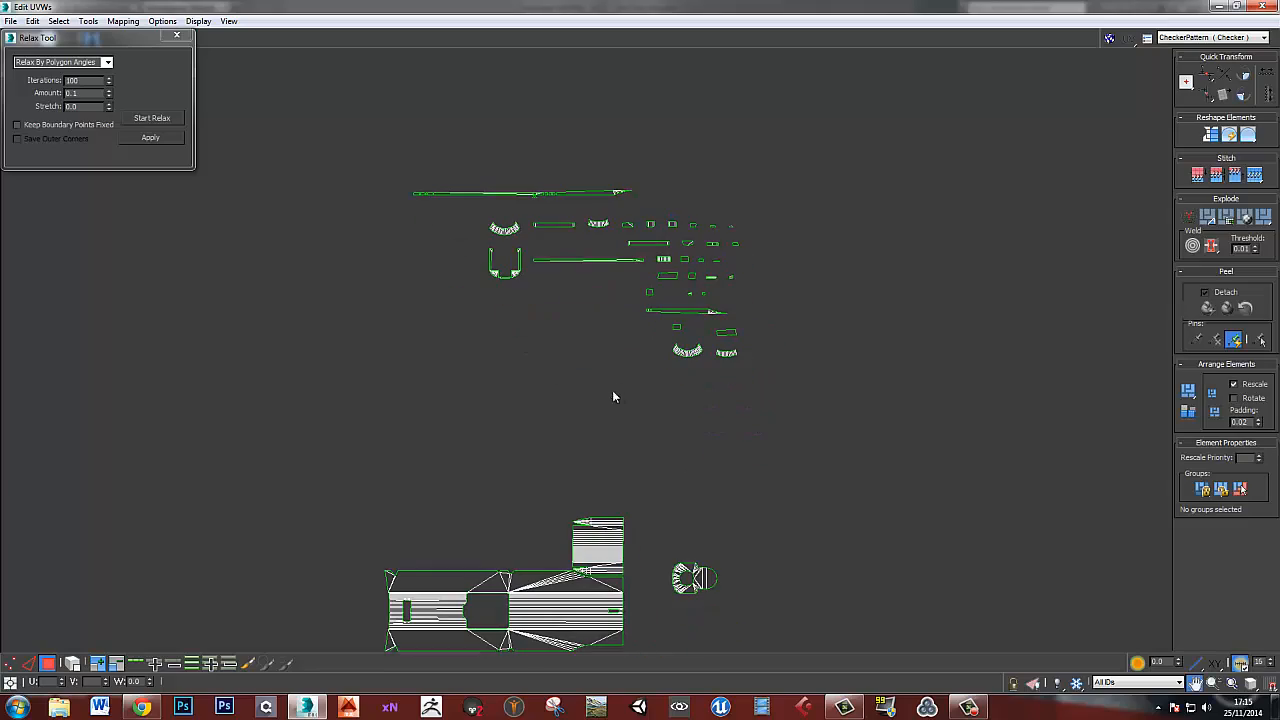
double_click(558, 8)
alt+middle_drag(640, 450, 720, 457)
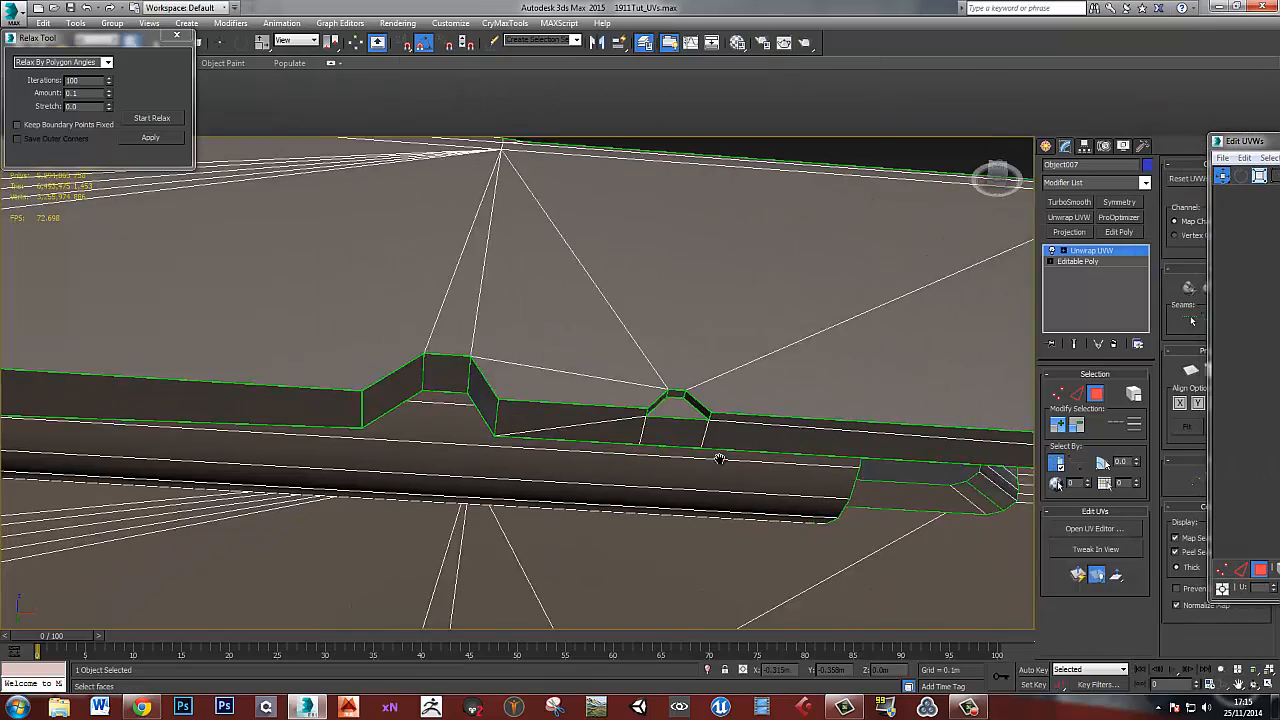
scroll(477, 471, down, 5)
middle_drag(326, 477, 598, 463)
alt+middle_drag(368, 473, 584, 480)
scroll(765, 442, up, 4)
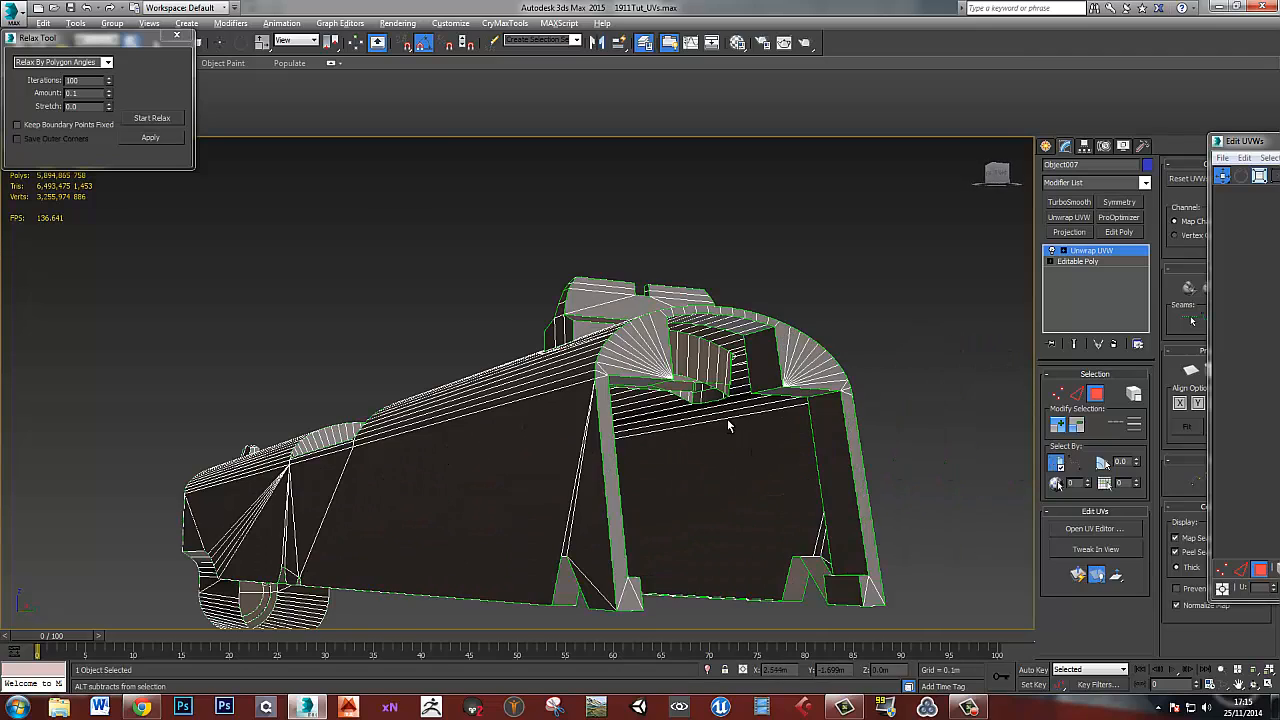
alt+middle_drag(727, 419, 594, 510)
middle_drag(510, 512, 510, 349)
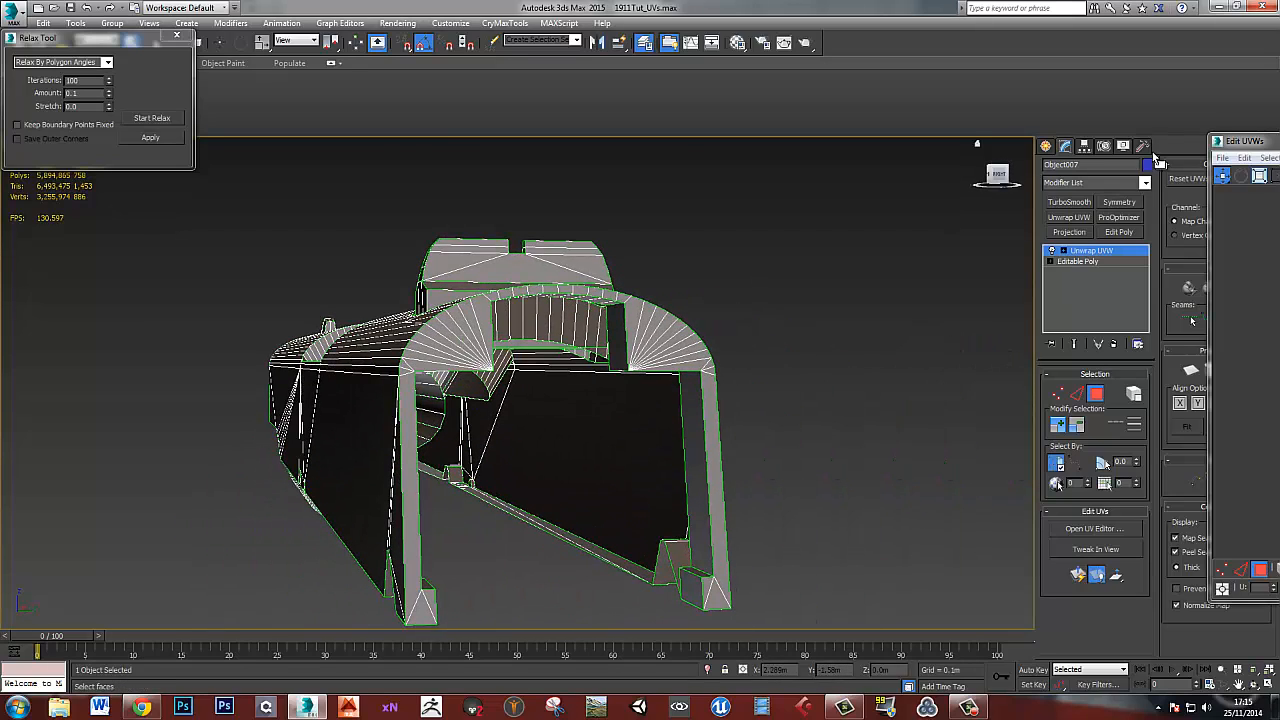
click(470, 318)
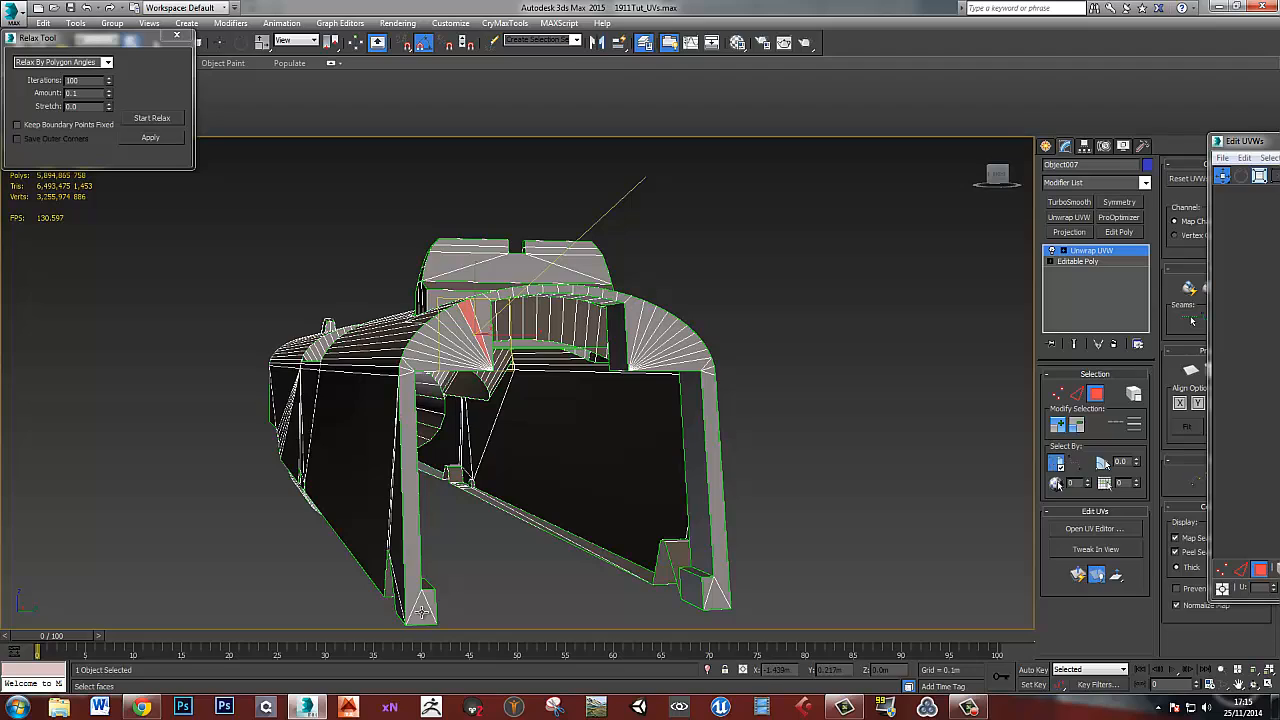
alt+middle_drag(707, 565, 690, 520)
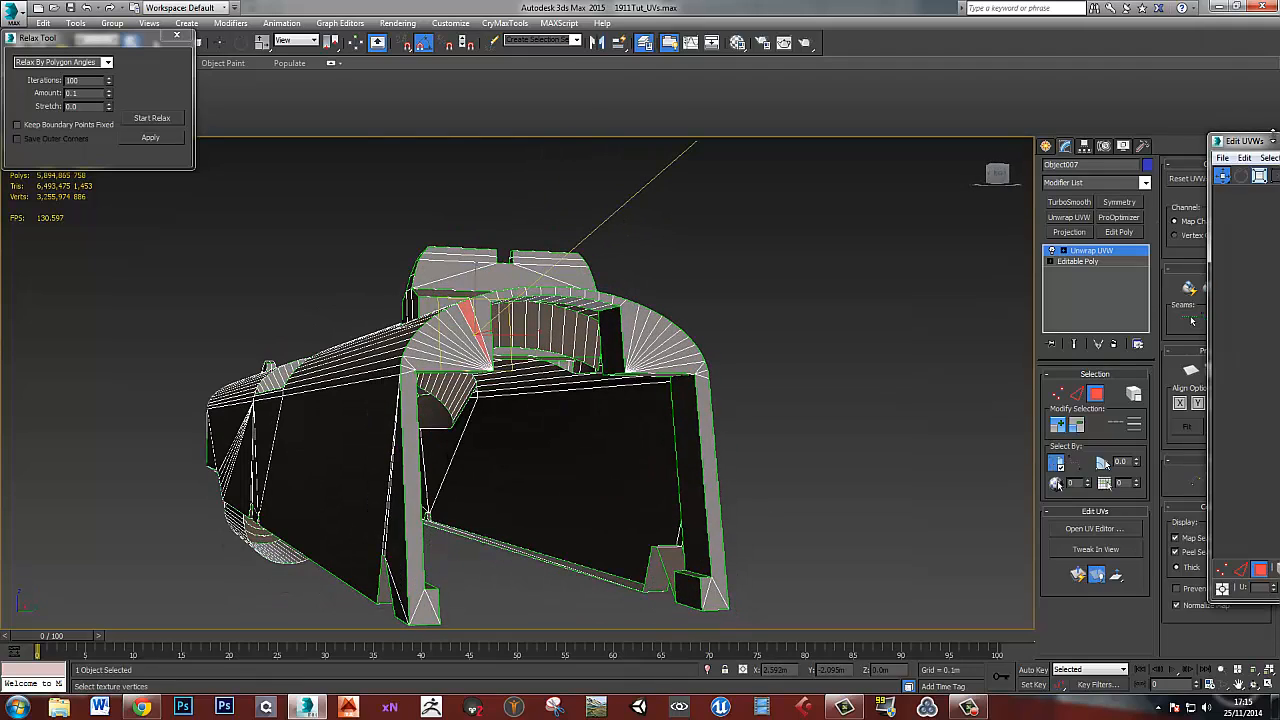
drag(1240, 140, 573, 2)
- Rotate the U-shaped end frame piece 180 degrees so its arch faces up
scroll(504, 247, up, 6)
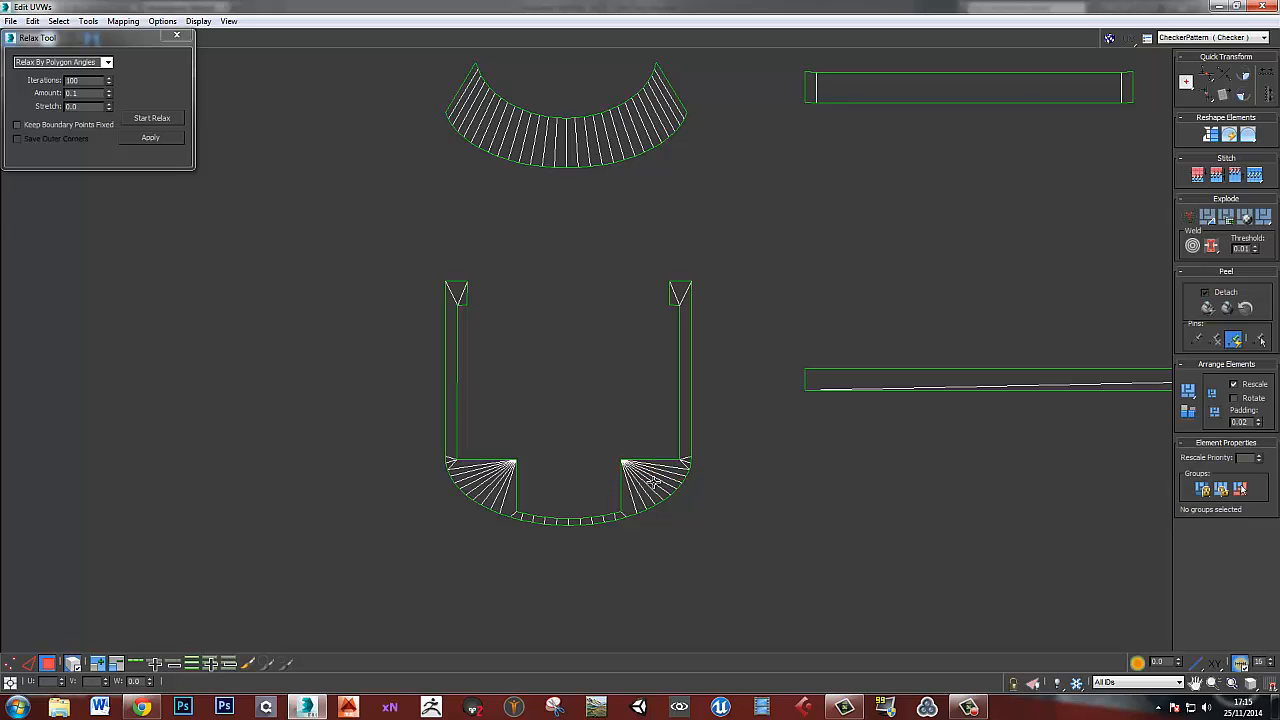
double_click(660, 480)
drag(668, 487, 467, 314)
click(752, 500)
- Rotate the large main slide shell 180 degrees so its side flap hangs downward
scroll(751, 492, down, 10)
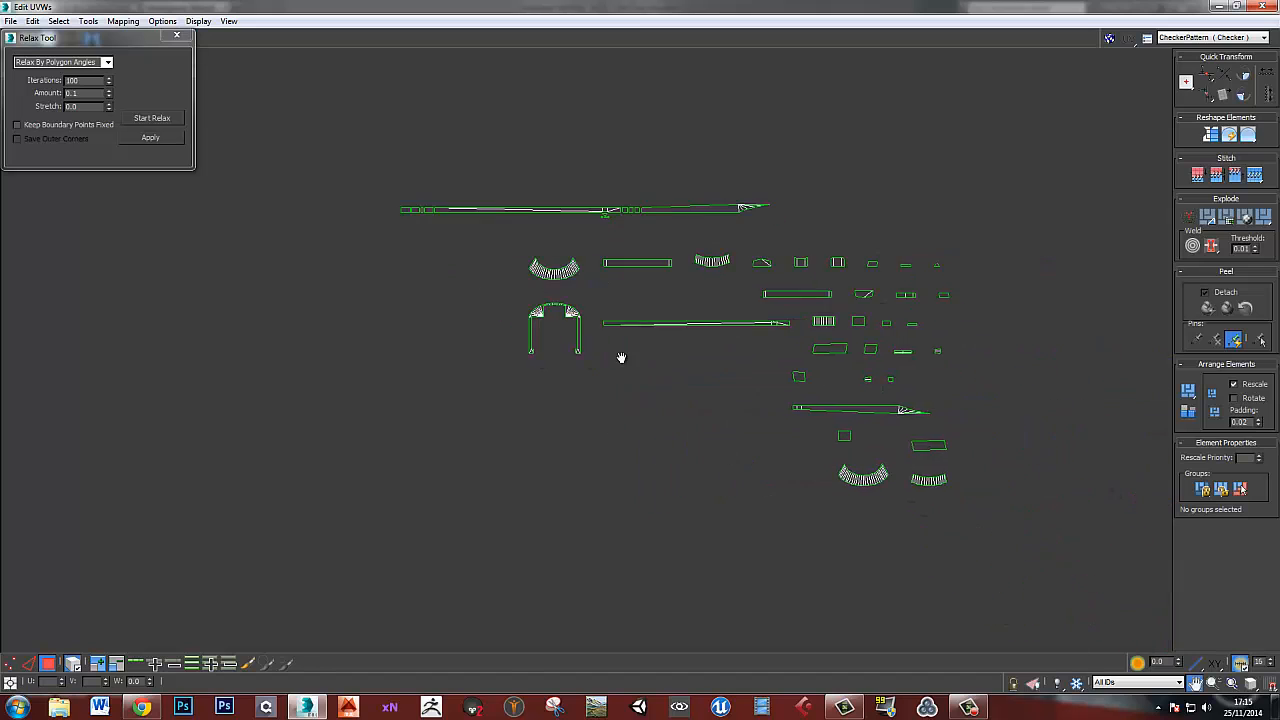
middle_drag(654, 437, 609, 362)
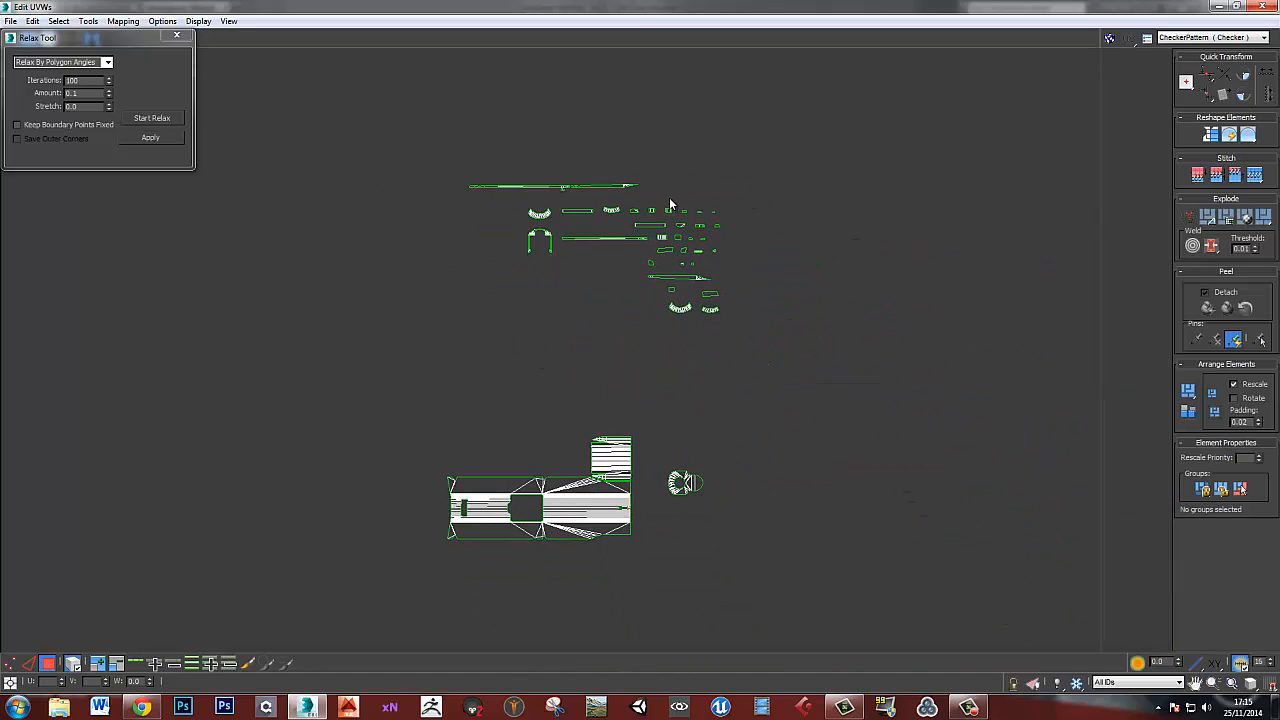
click(592, 516)
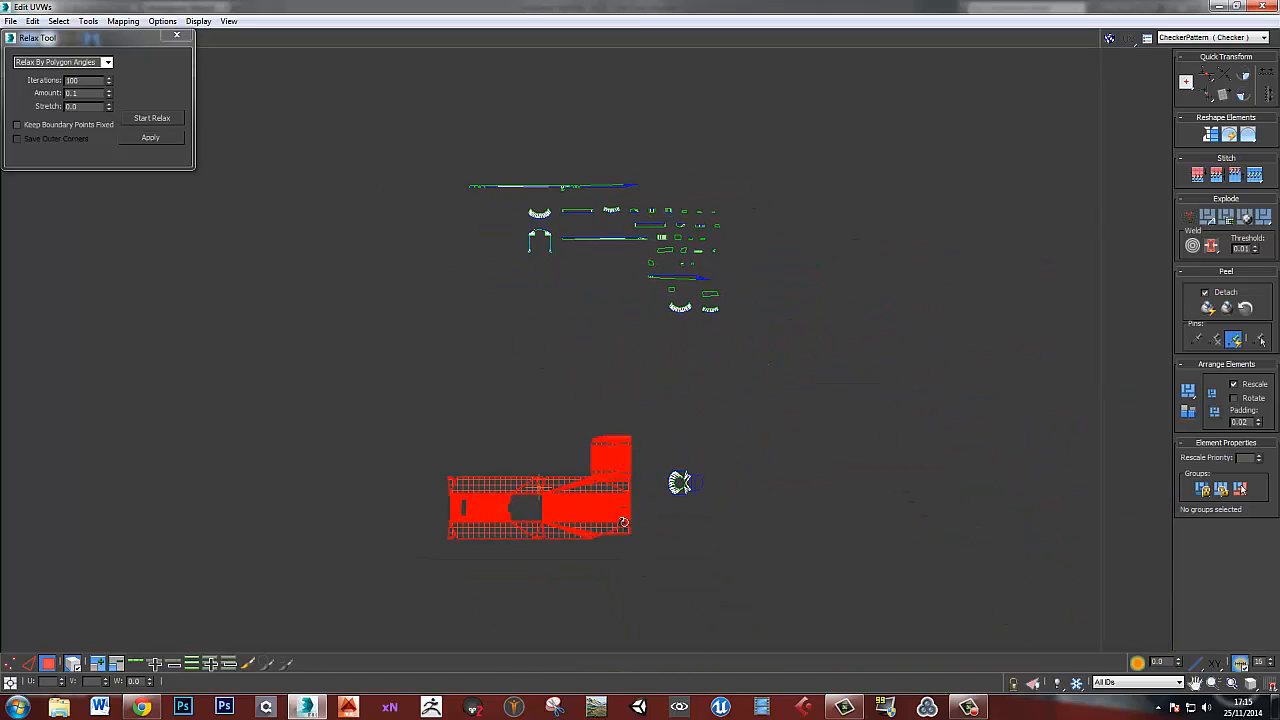
drag(608, 508, 424, 449)
click(541, 396)
- Move the arched end frame piece down beside the rectangular-slot end of the main slide shell
scroll(539, 247, up, 3)
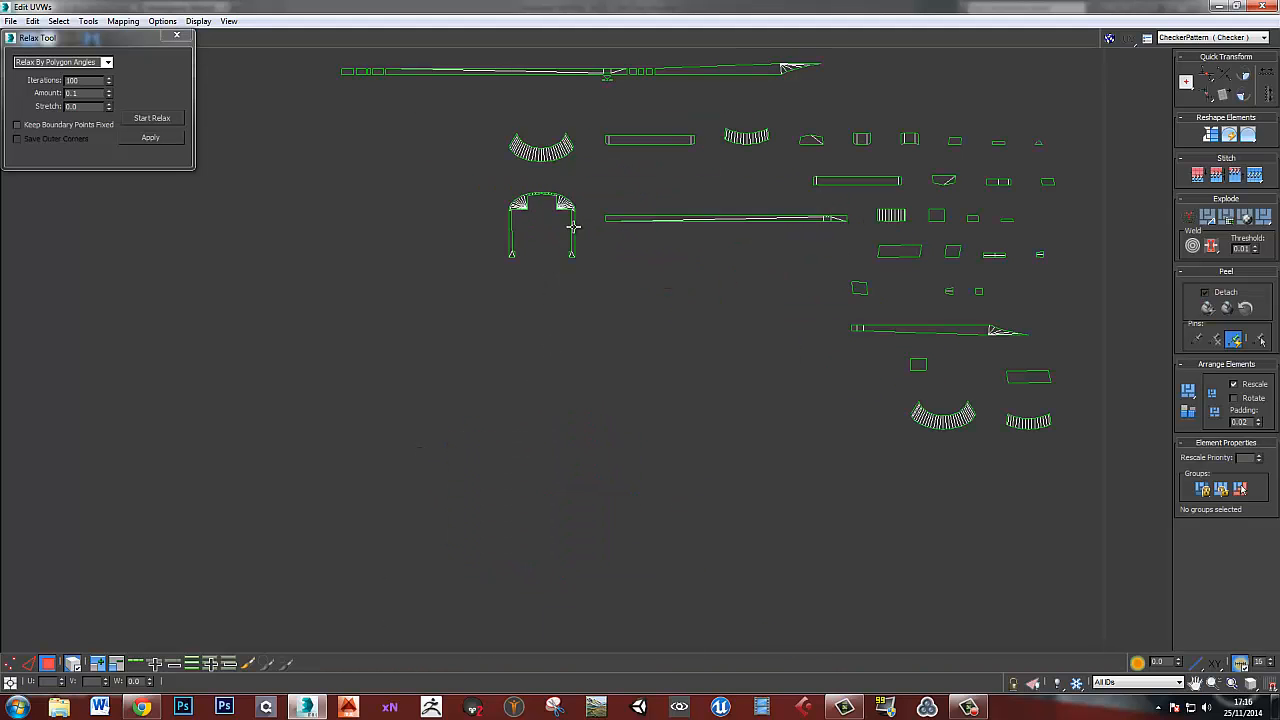
drag(539, 247, 671, 389)
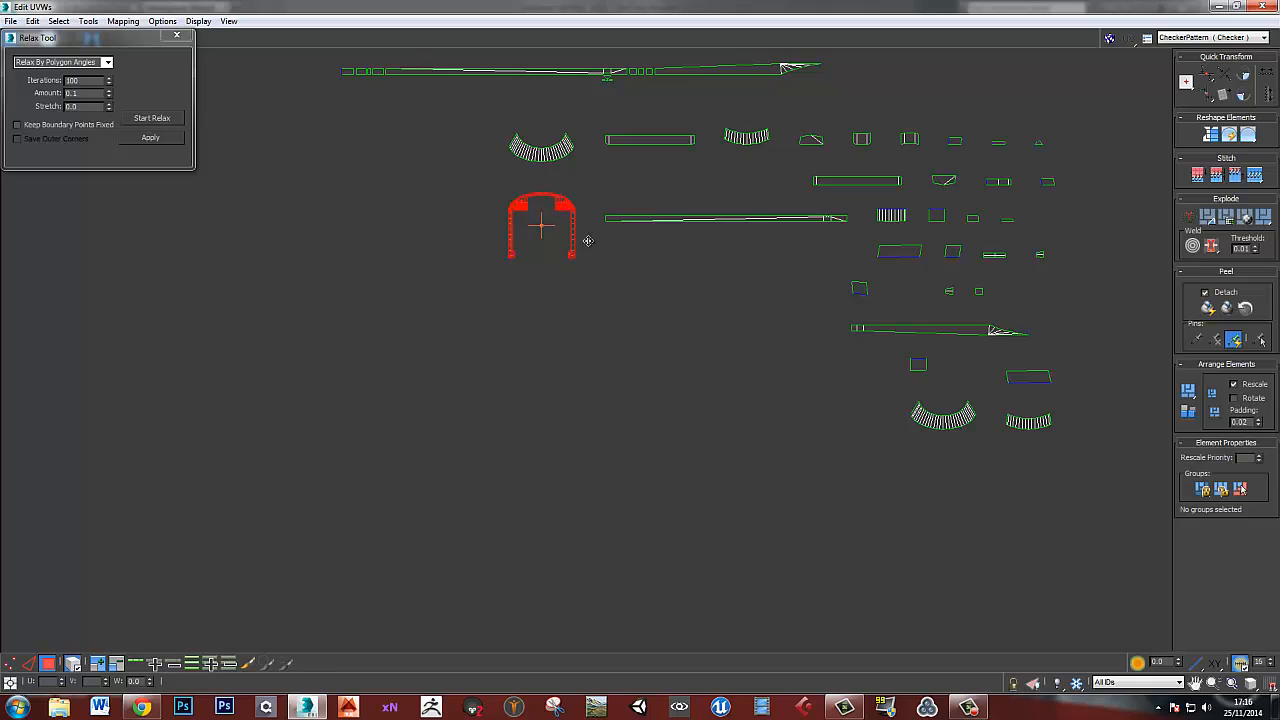
drag(588, 240, 850, 593)
middle_drag(850, 593, 633, 267)
drag(616, 205, 650, 503)
middle_drag(648, 550, 684, 457)
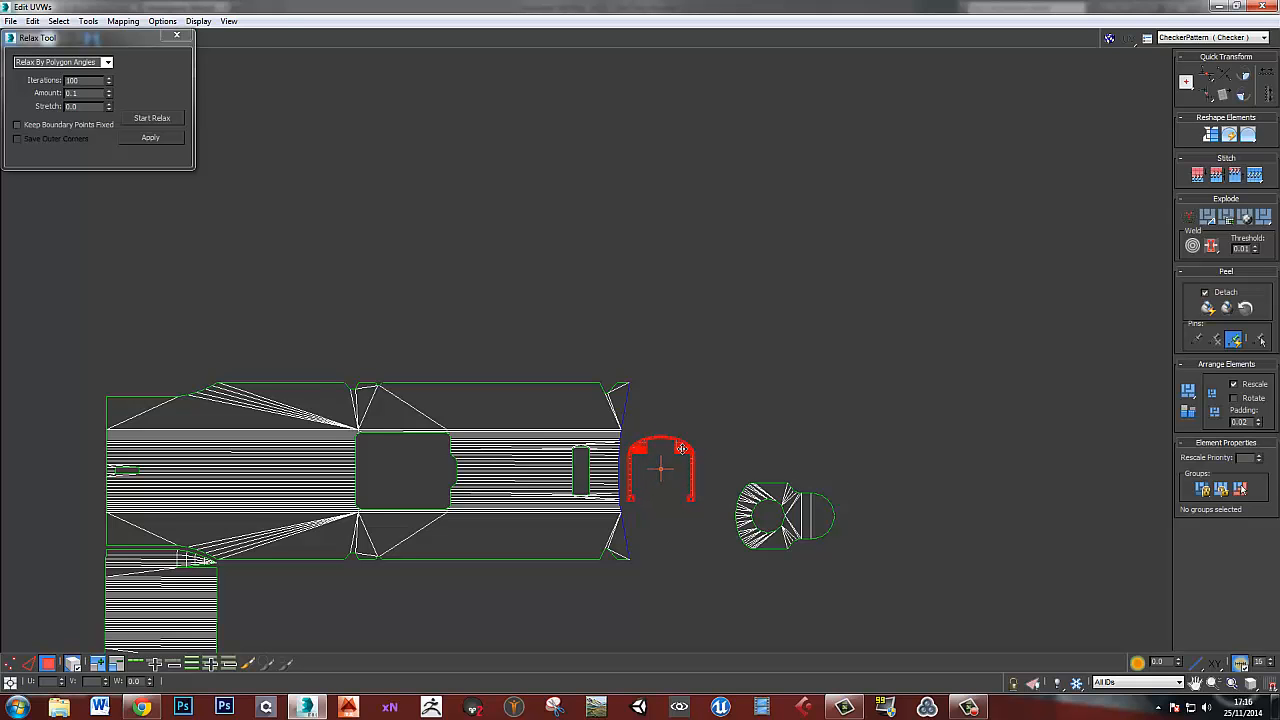
scroll(737, 465, down, 4)
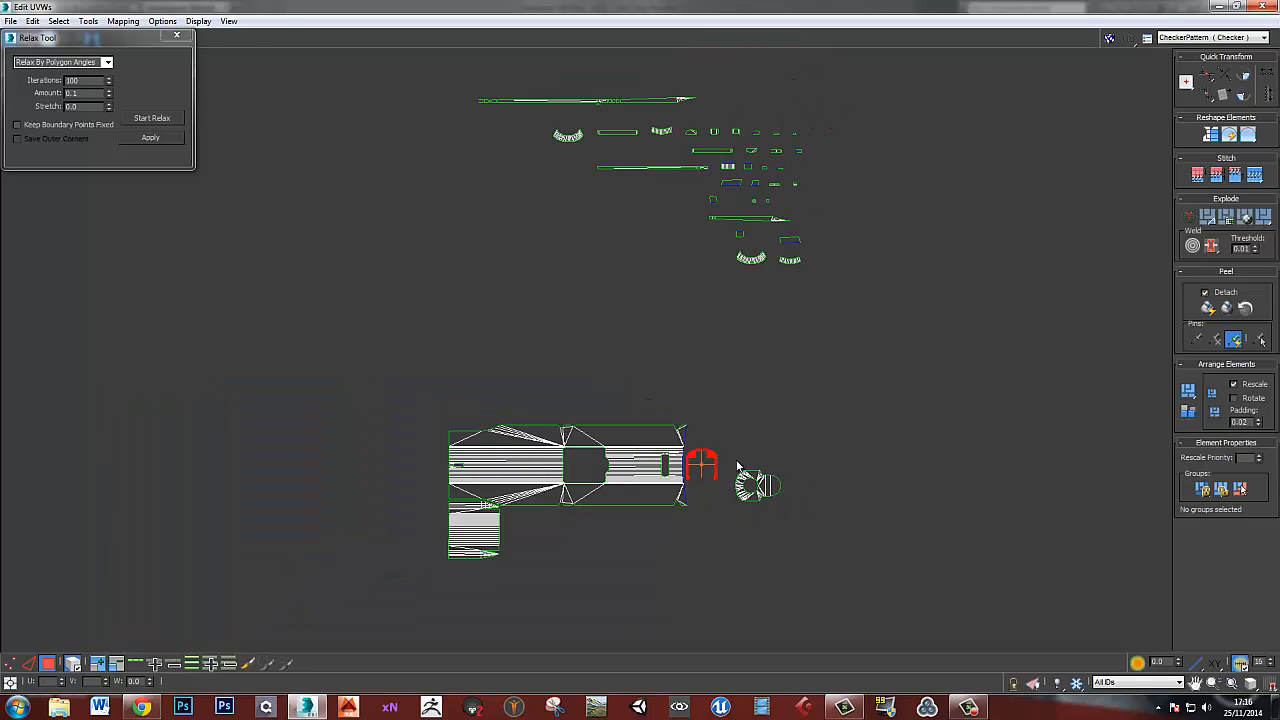
- Select a face of the curved recess beneath the end frame's arch on the model and return to the full-size UV editor
double_click(566, 5)
alt+middle_drag(568, 390, 549, 330)
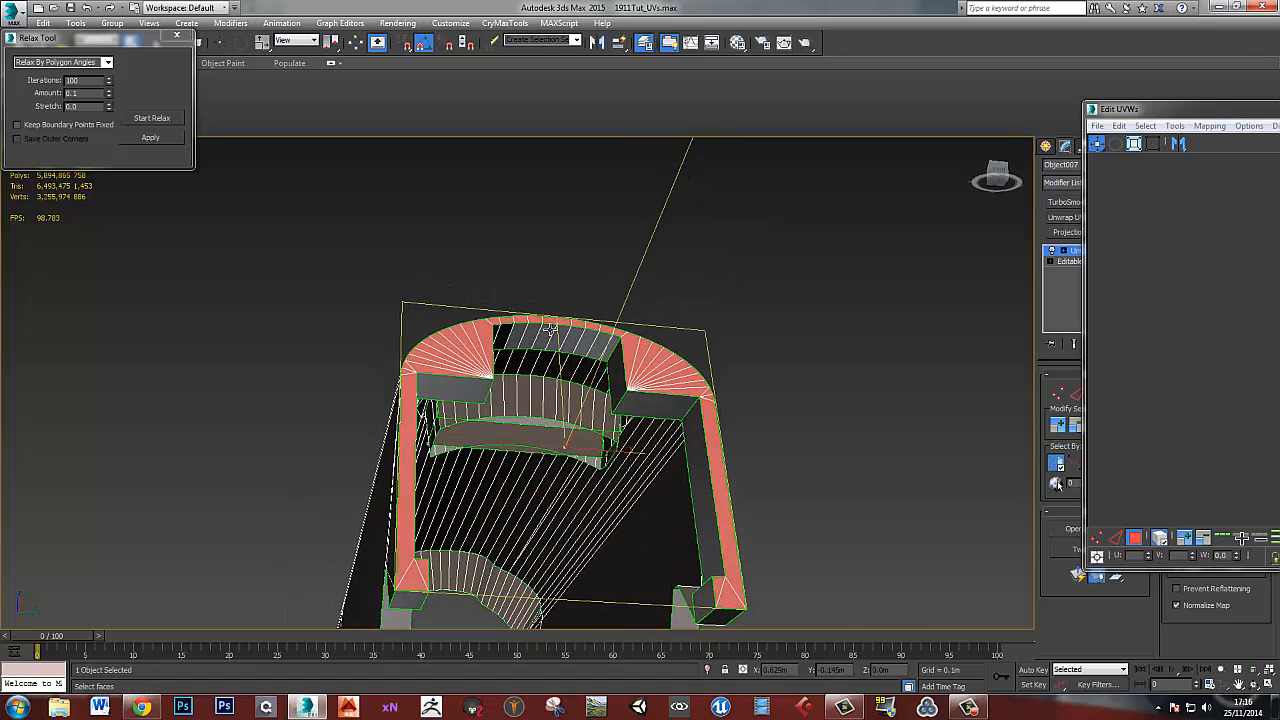
click(549, 331)
alt+middle_drag(653, 364, 600, 338)
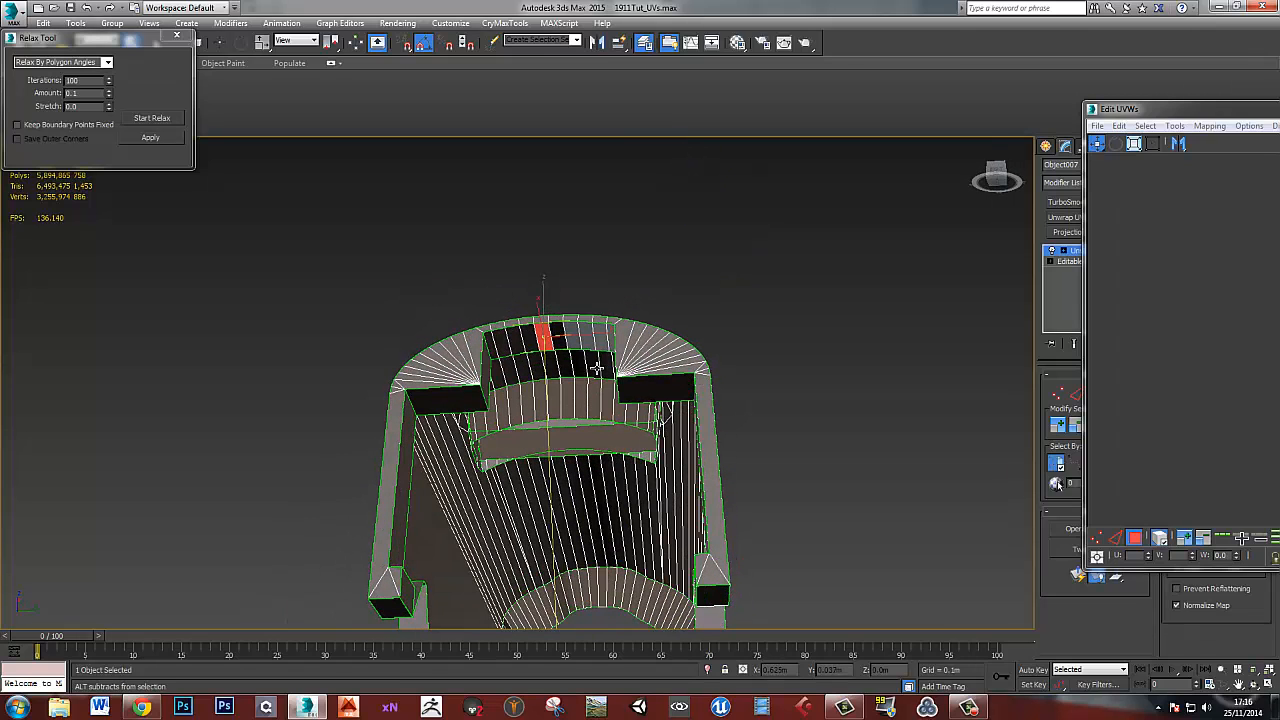
ctrl+click(485, 356)
ctrl+click(494, 344)
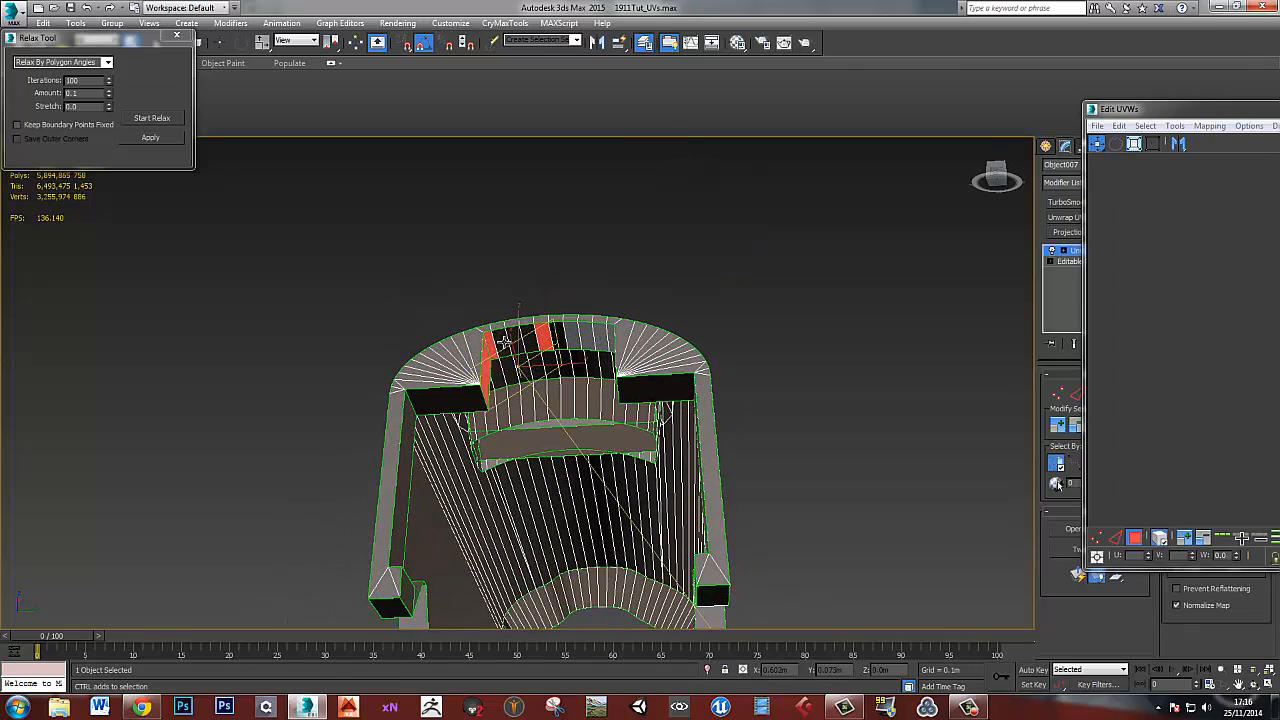
click(587, 332)
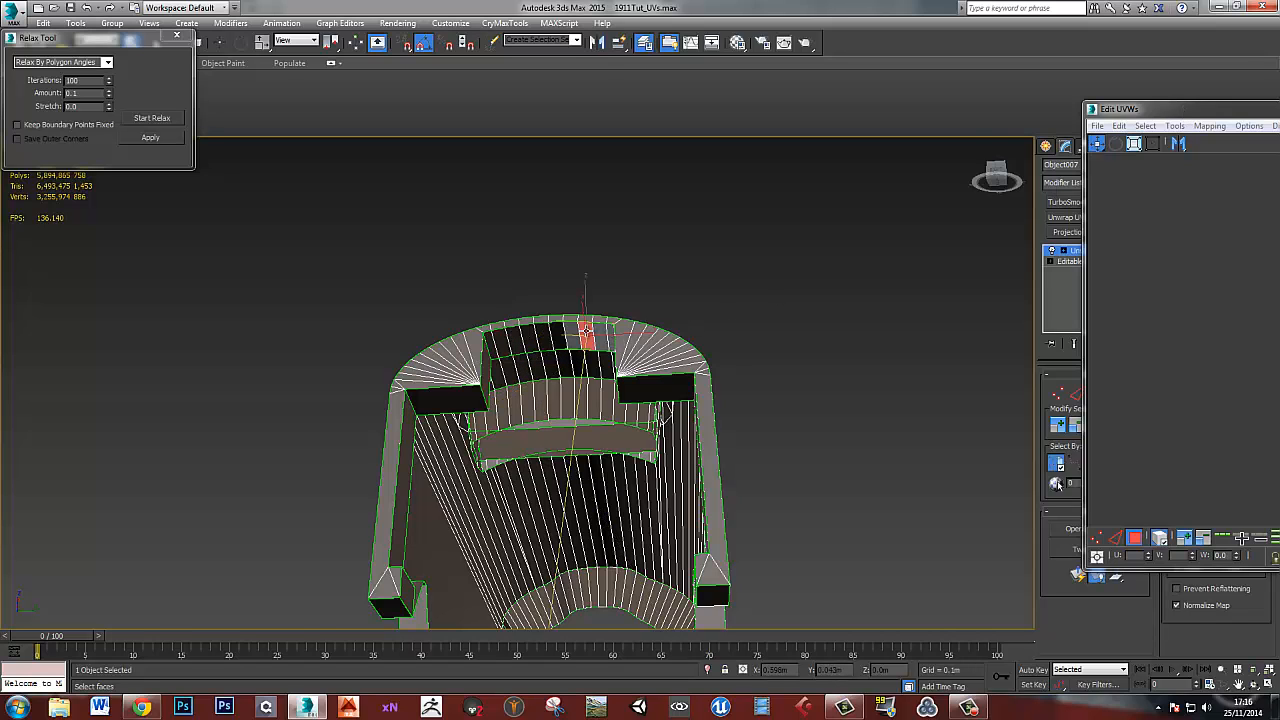
double_click(1150, 108)
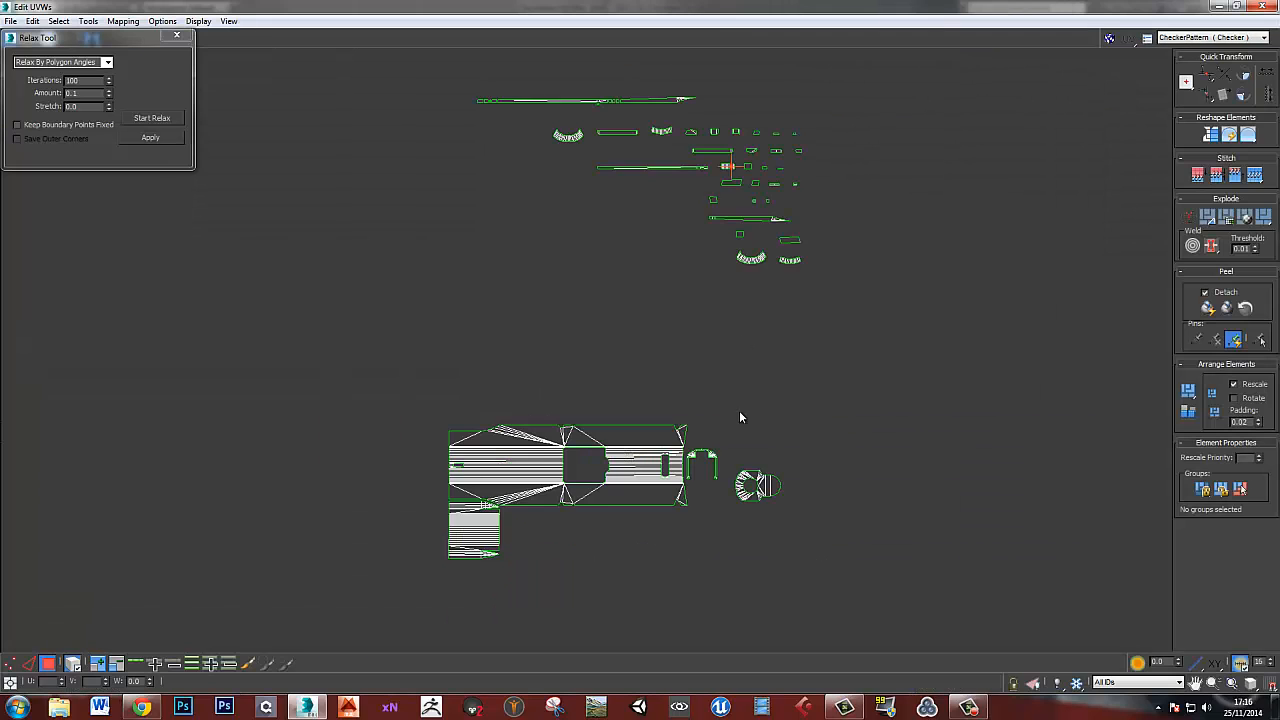
- Move the ridged recess strip down from the loose pieces into the gap beneath the end frame's arch
middle_drag(741, 414, 732, 438)
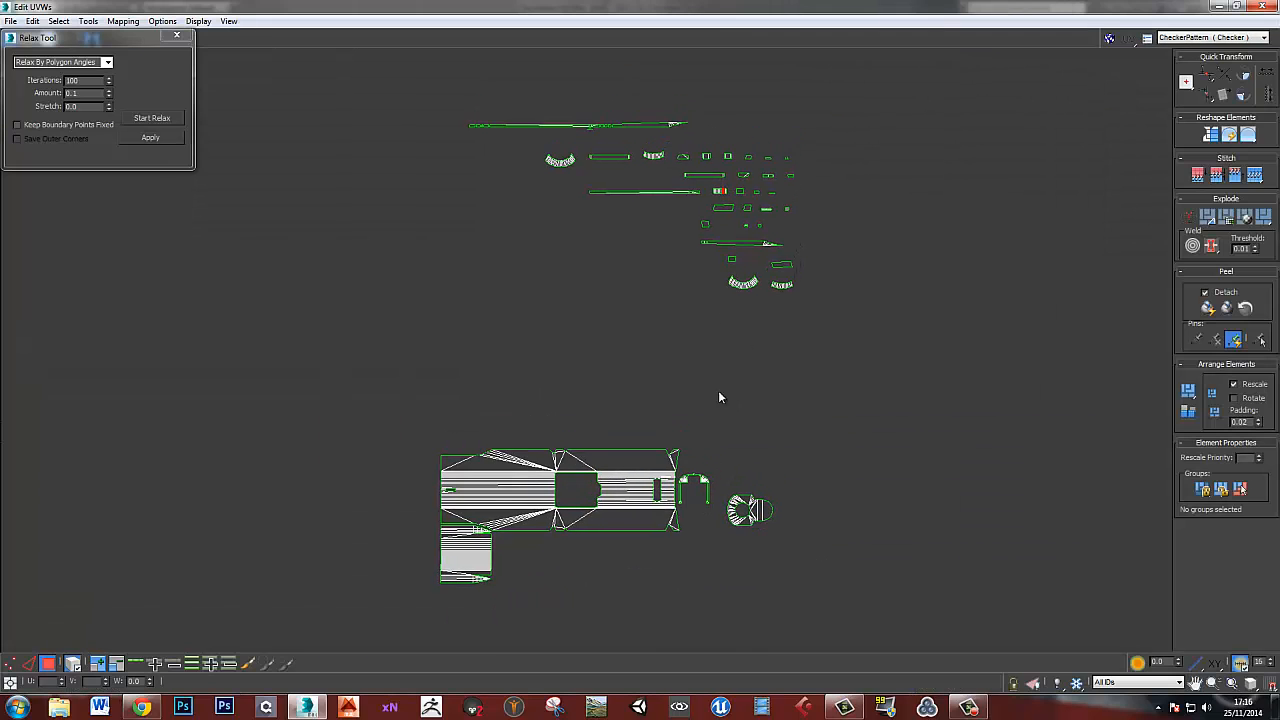
scroll(711, 200, up, 5)
drag(743, 179, 688, 596)
middle_drag(688, 596, 734, 204)
middle_drag(738, 396, 734, 307)
scroll(734, 308, down, 4)
middle_drag(734, 380, 716, 315)
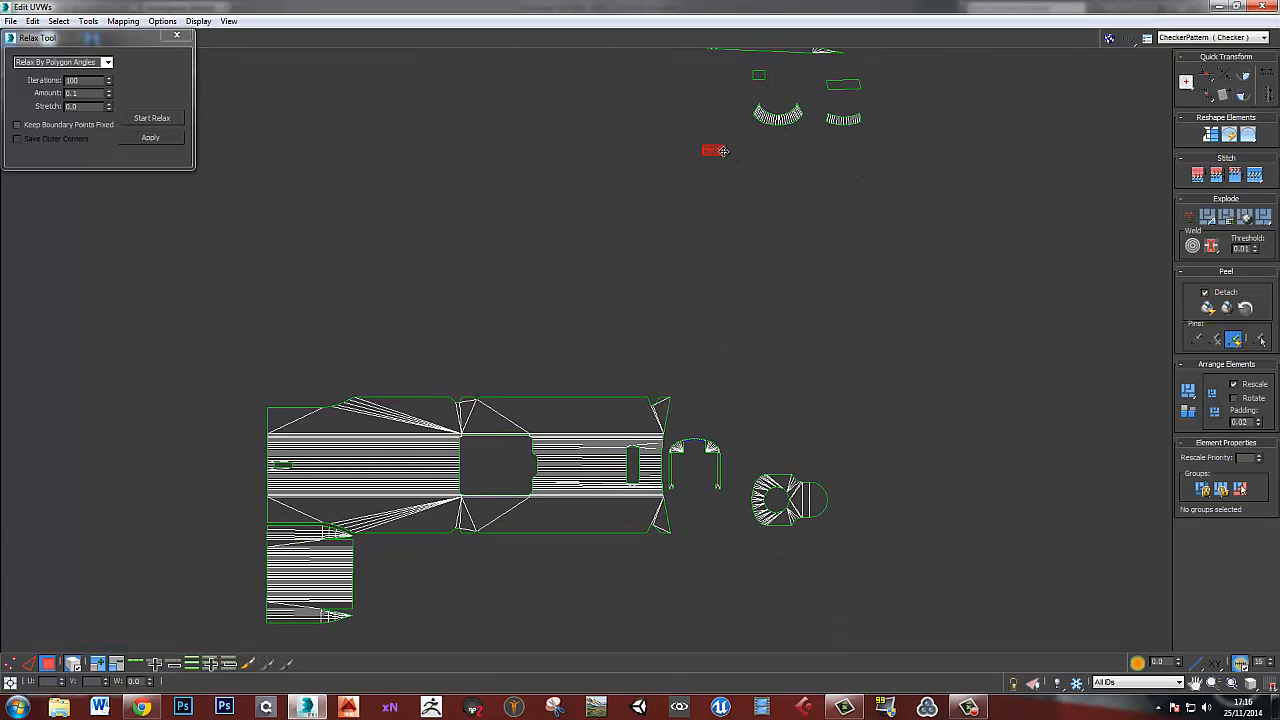
drag(722, 150, 689, 451)
middle_drag(703, 486, 695, 486)
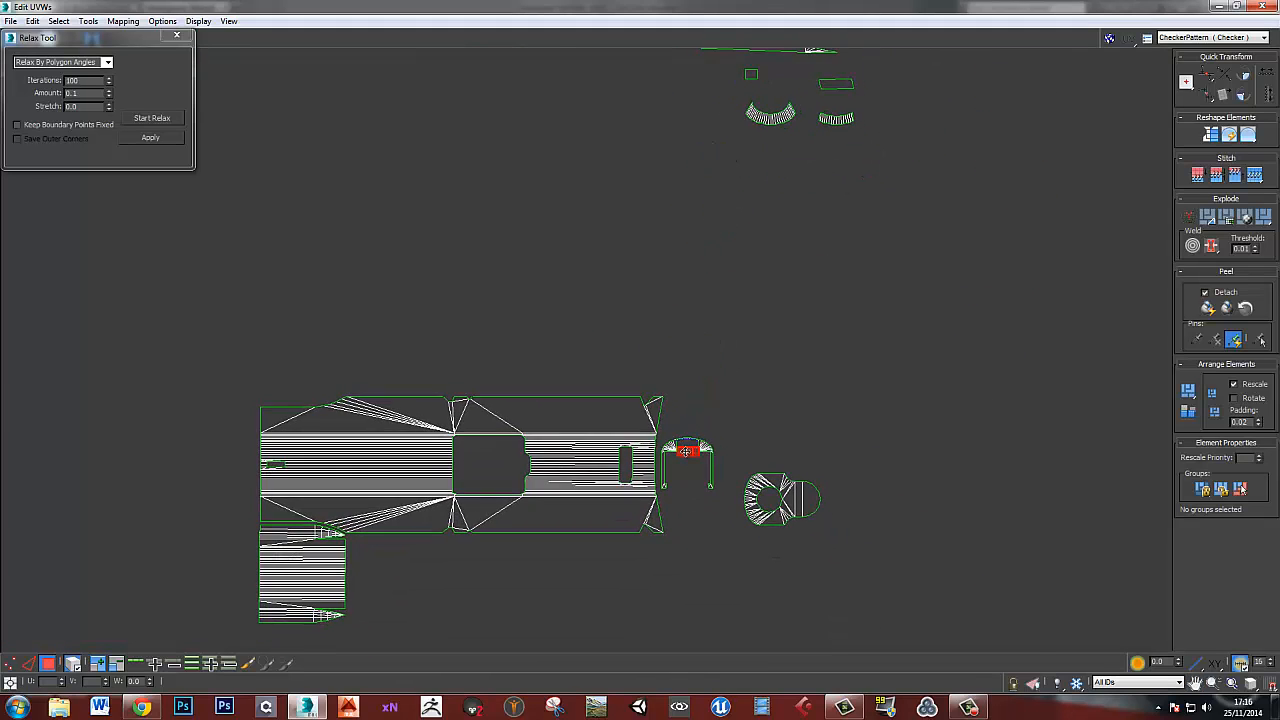
- Centre the ridged recess strip beneath the arch and scale it down to fit between the frame's inner edges
scroll(686, 451, up, 5)
drag(768, 445, 712, 427)
key(r)
key(w)
key(r)
click(717, 368)
scroll(700, 410, up, 4)
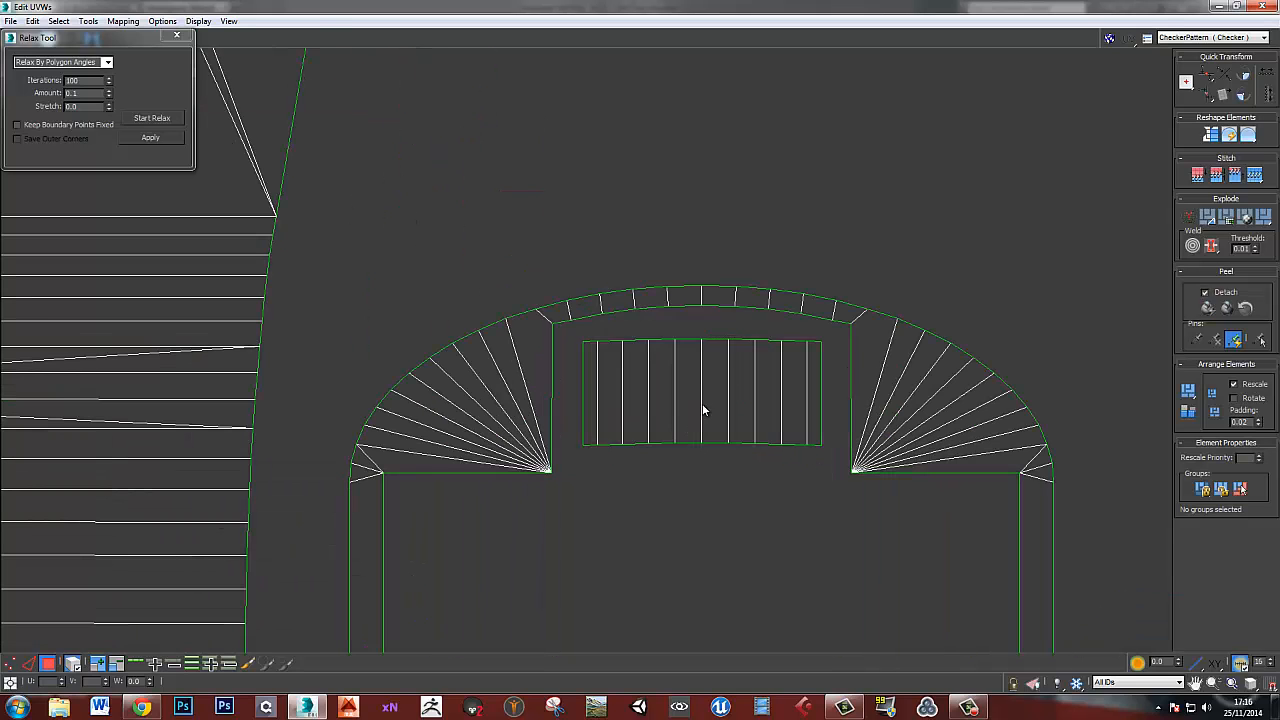
- Nudge the ridged recess strip into its final centred spot beneath the end frame's arch and deselect it
click(700, 400)
drag(700, 402, 706, 406)
key(w)
click(737, 320)
scroll(780, 340, down, 5)
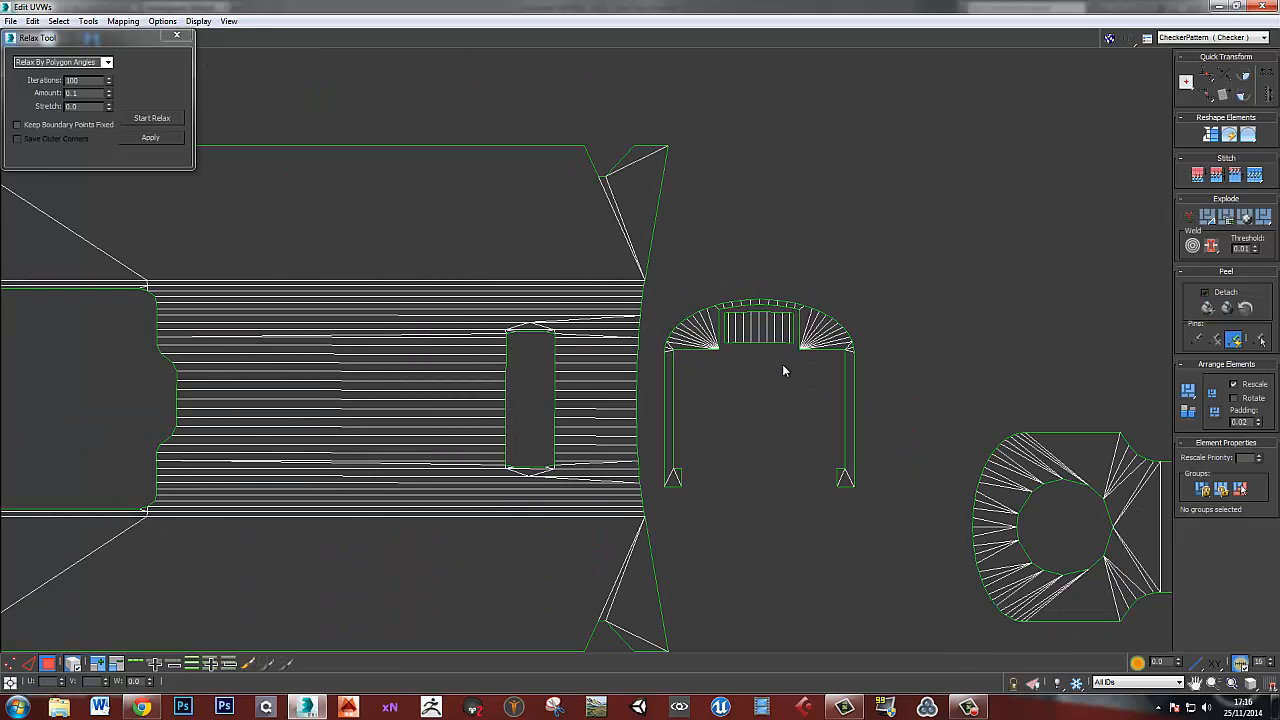
- Select the ledge face under the arch's shoulder on the model and move its rectangular shell from the loose pieces beneath the frame's left shoulder
double_click(705, 10)
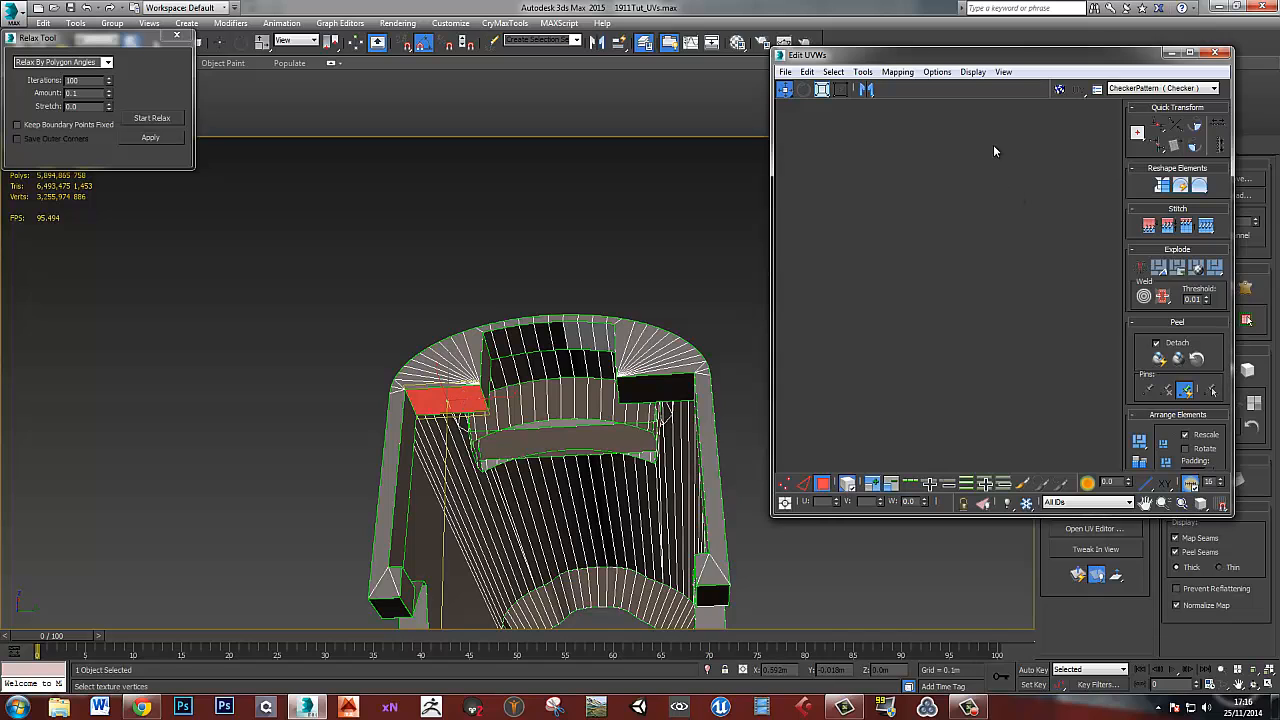
double_click(1005, 58)
scroll(796, 303, down, 6)
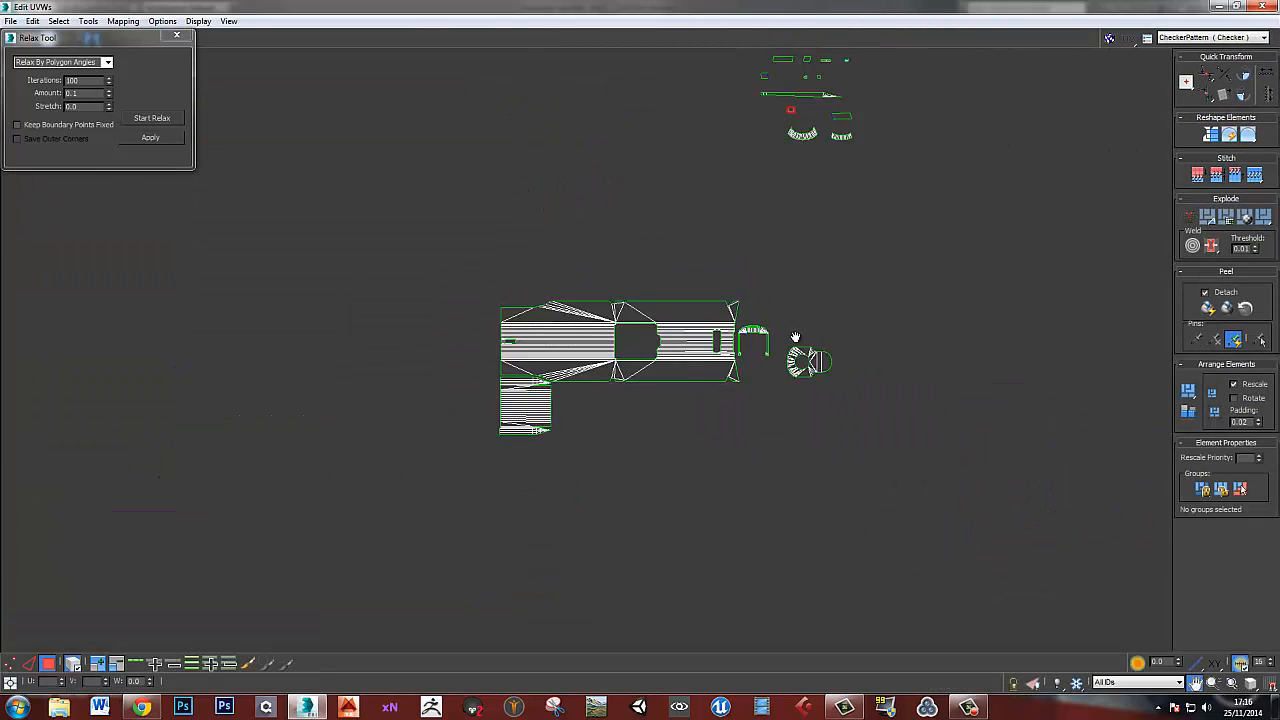
scroll(758, 153, up, 2)
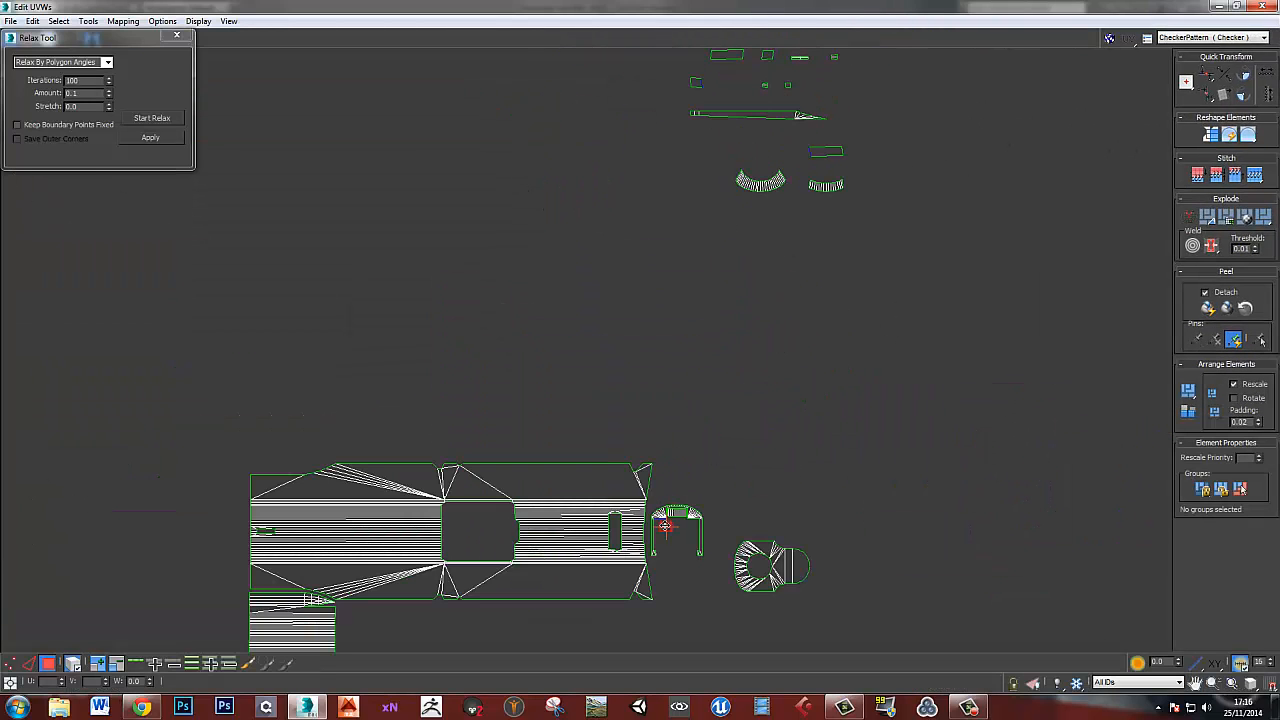
scroll(661, 522, up, 8)
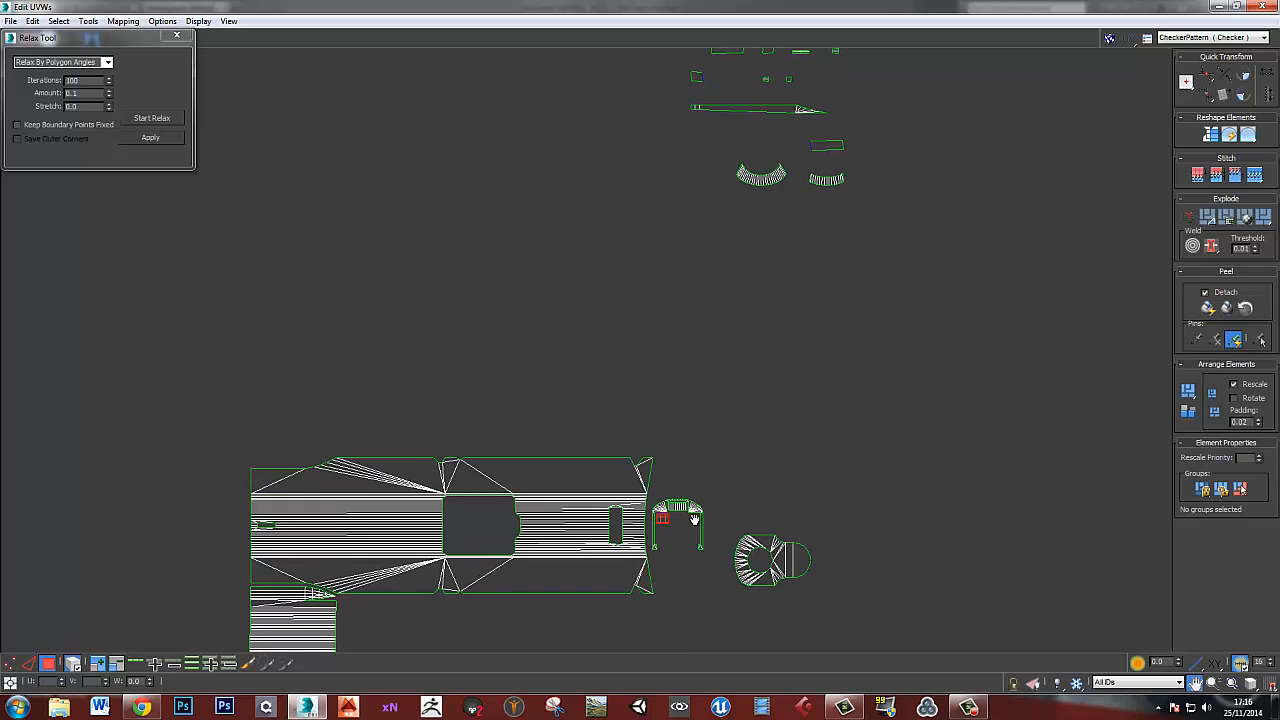
- Stitch the two rectangular ledge faces to the horizontal inner shoulder edges of the end frame's arch
key(2)
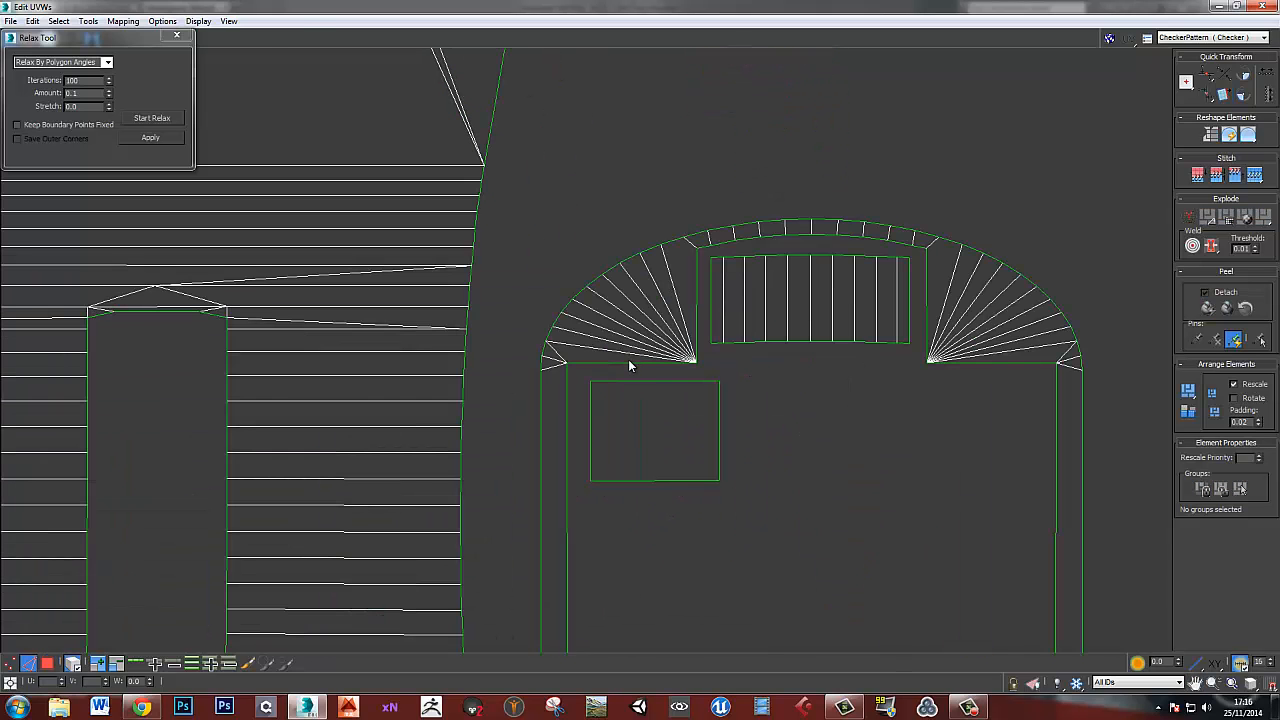
click(626, 363)
key(ctrl+shift+t)
click(978, 365)
key(ctrl+shift+t)
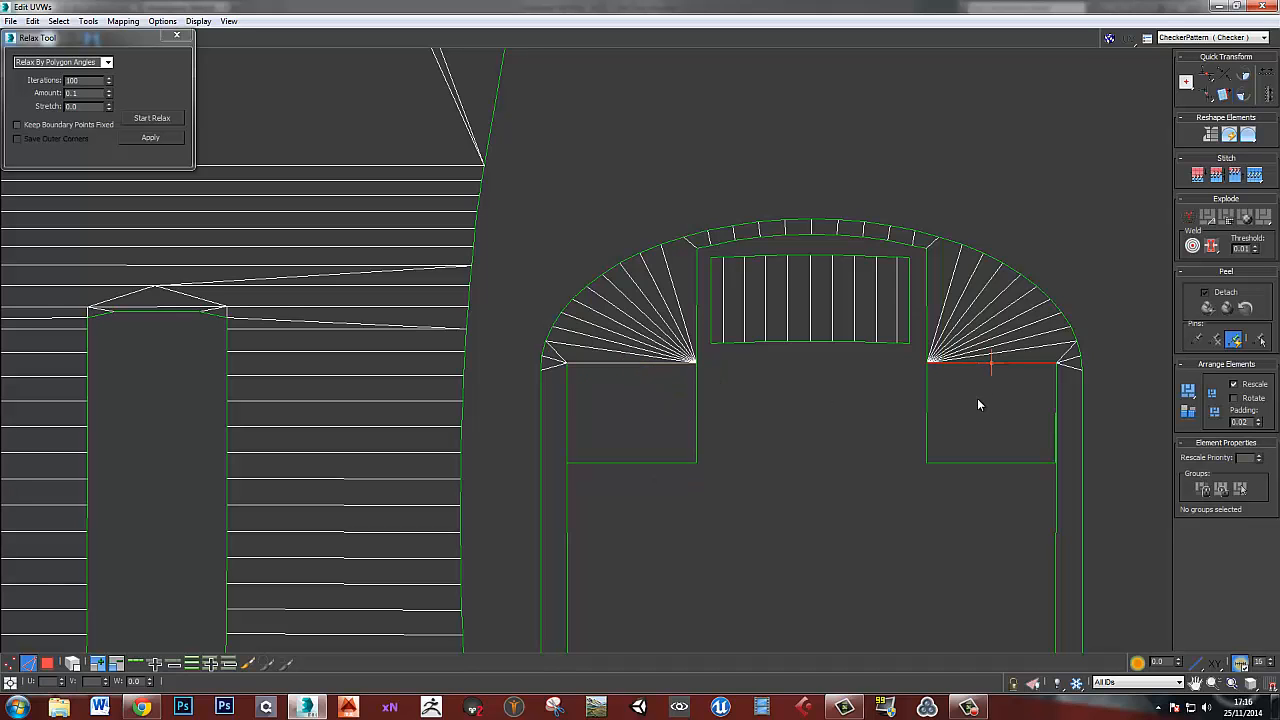
- Break both rectangular ledge faces off the end frame and move each one down and inward from its shoulder
key(3)
click(979, 420)
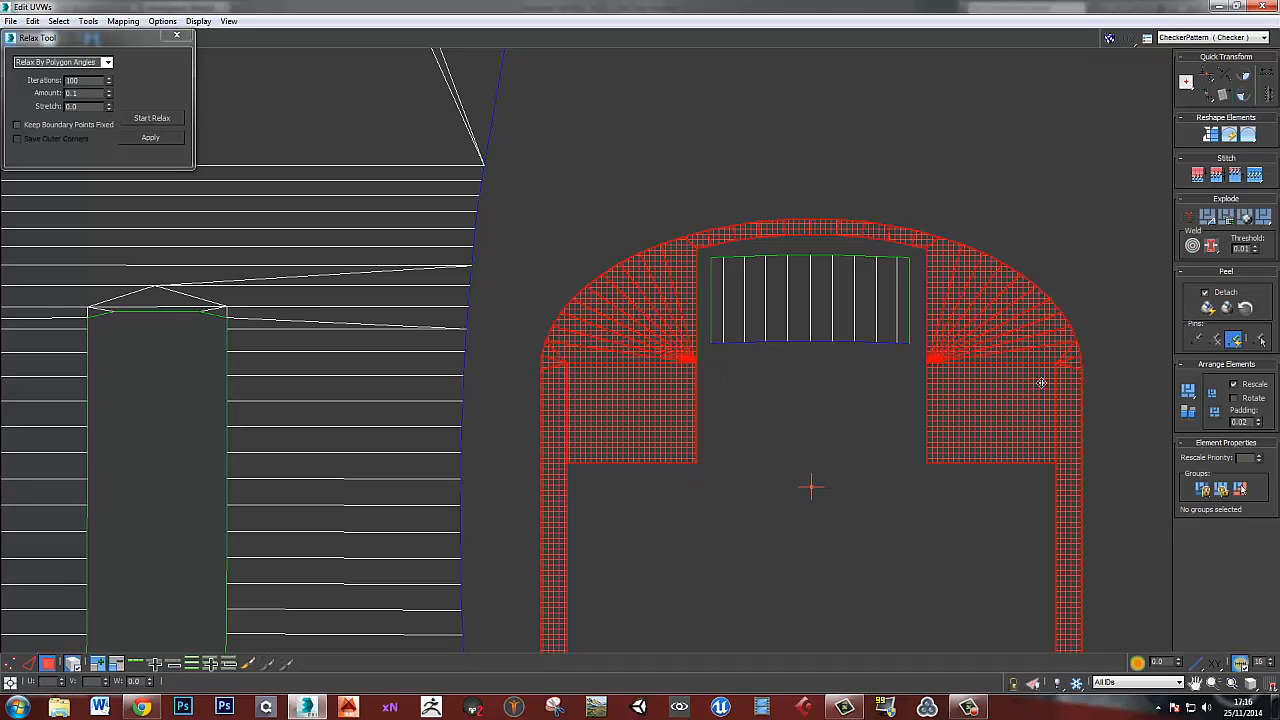
click(979, 416)
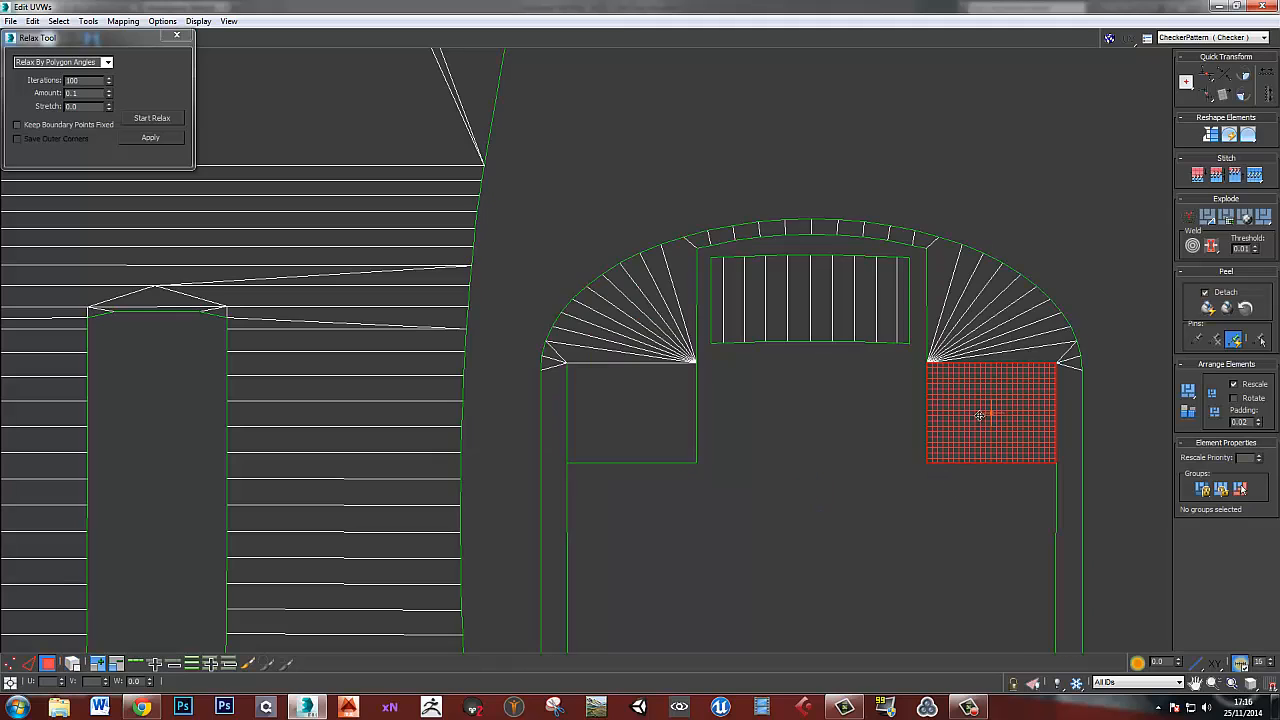
ctrl+click(673, 429)
click(949, 521)
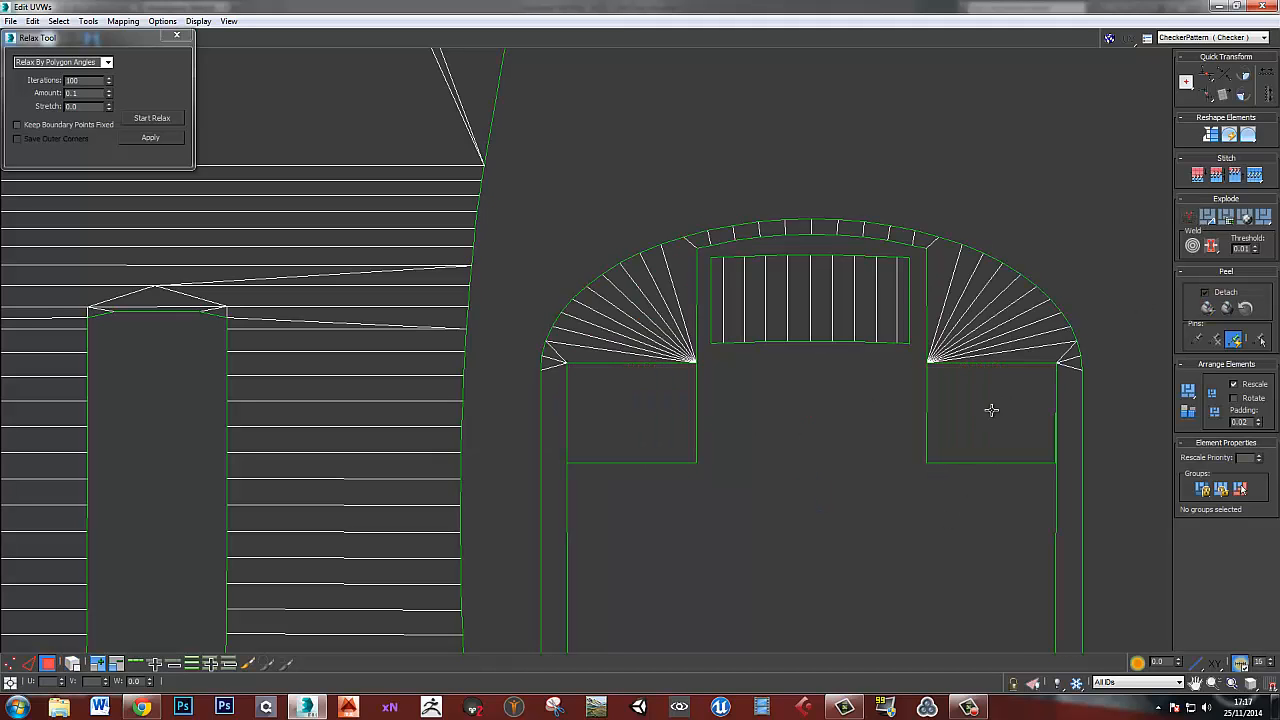
drag(992, 410, 968, 432)
drag(646, 444, 678, 468)
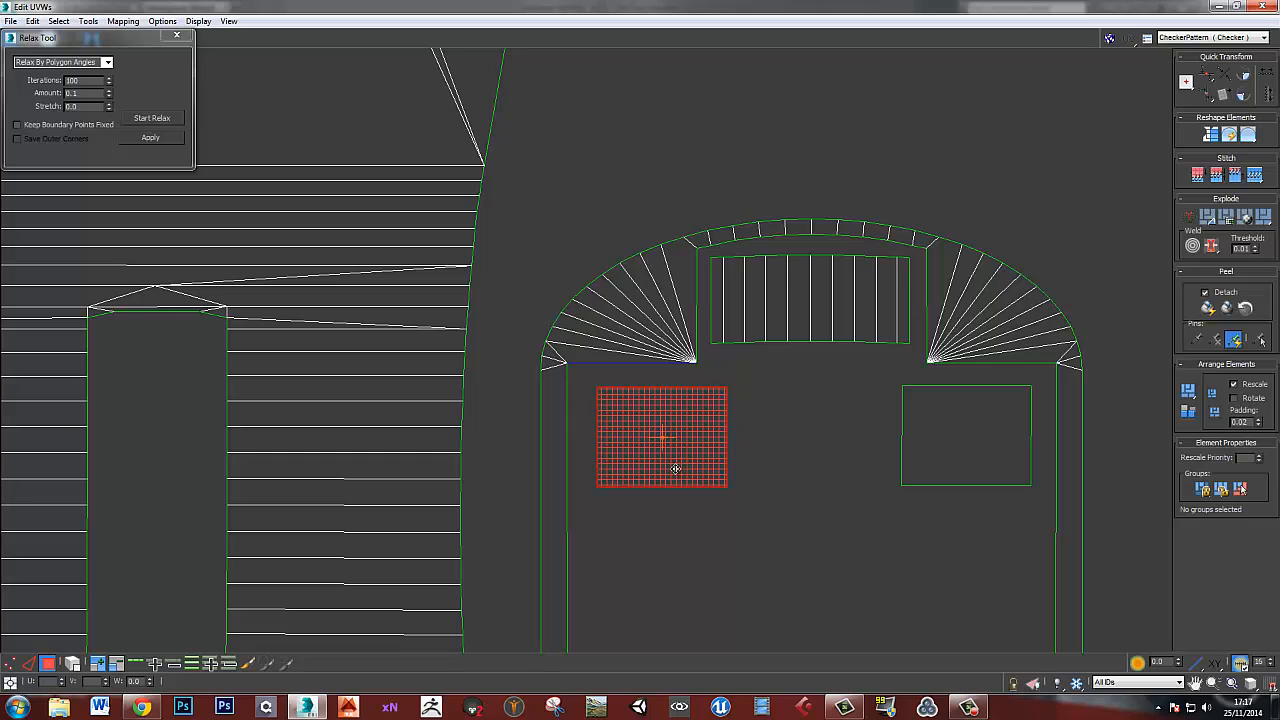
- Stitch the tall side wall faces to the long inner edges of both end frame legs
scroll(671, 489, down, 2)
middle_drag(697, 508, 669, 345)
key(2)
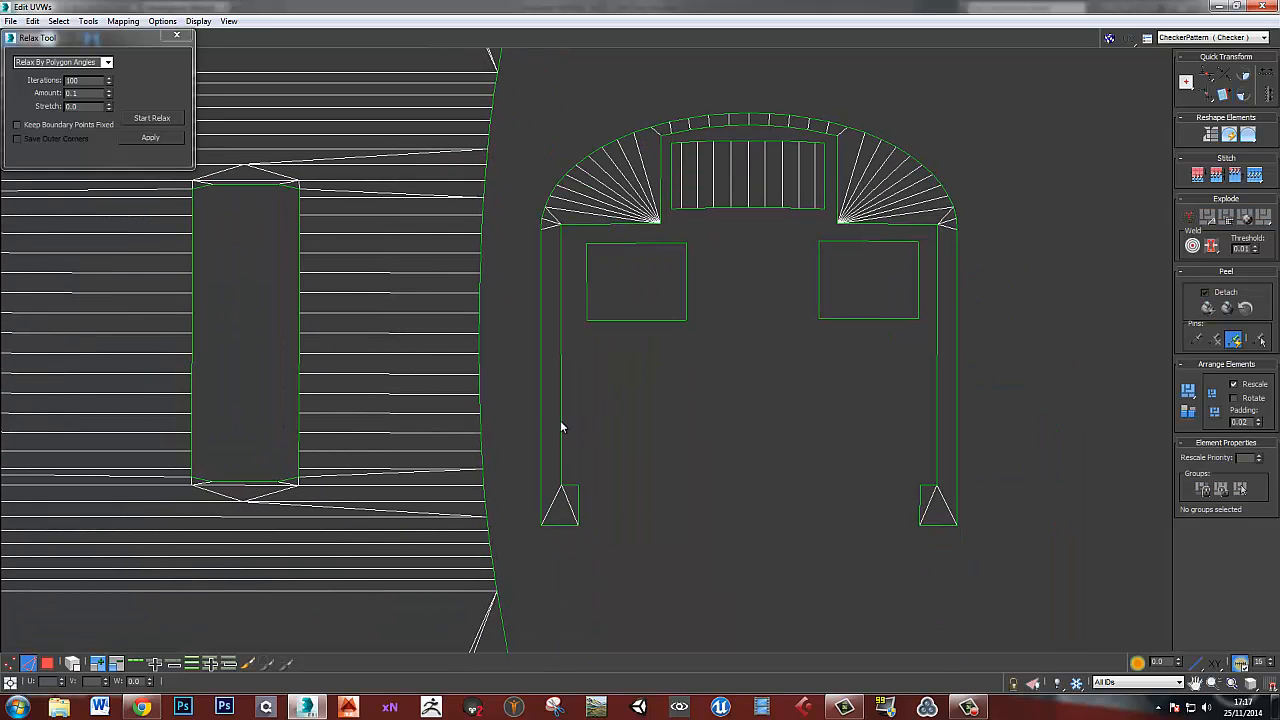
click(561, 420)
key(s)
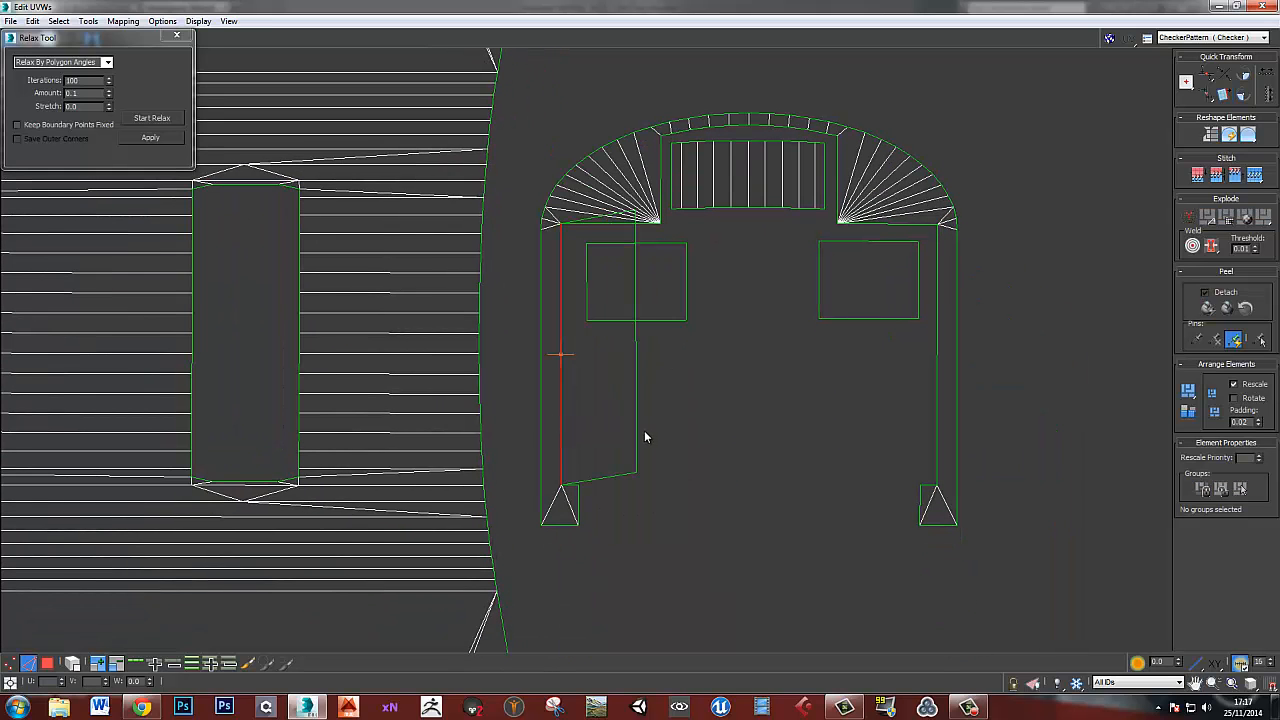
click(936, 395)
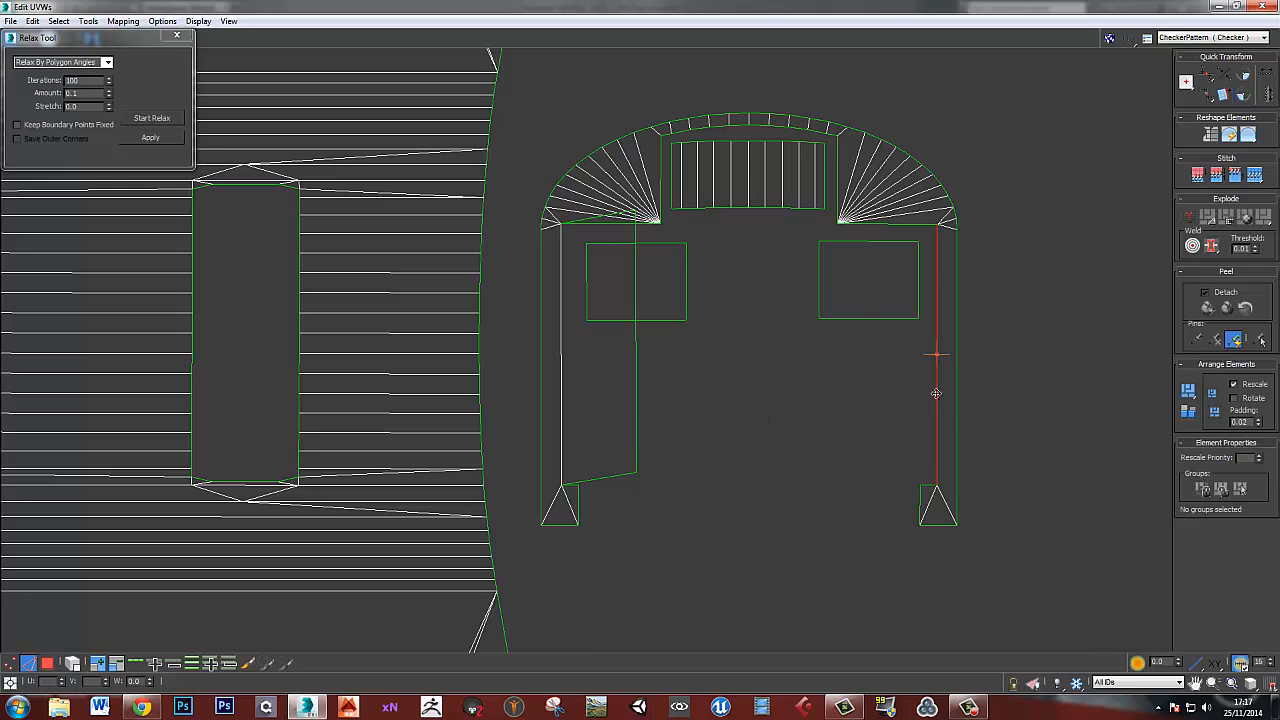
key(s)
- Break both tall side wall faces off the frame legs and move them inward and down, clear of the legs
key(3)
click(908, 412)
ctrl+click(586, 430)
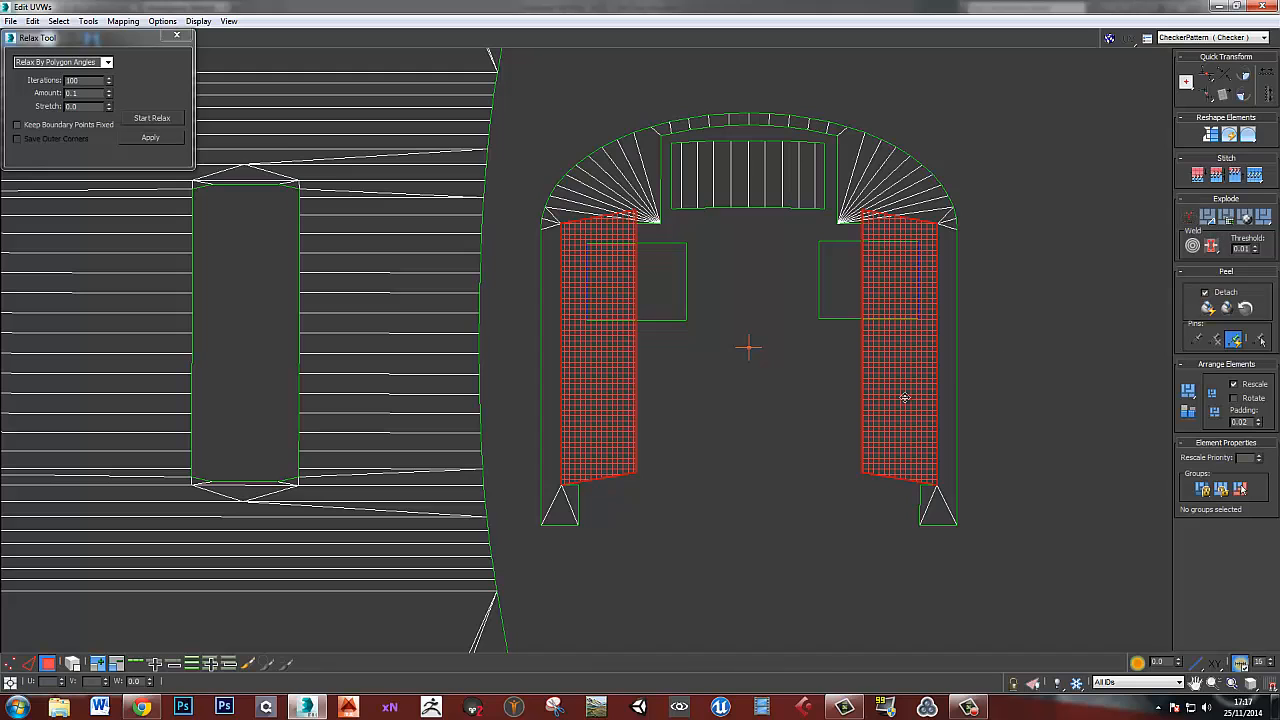
click(837, 511)
drag(888, 421, 861, 426)
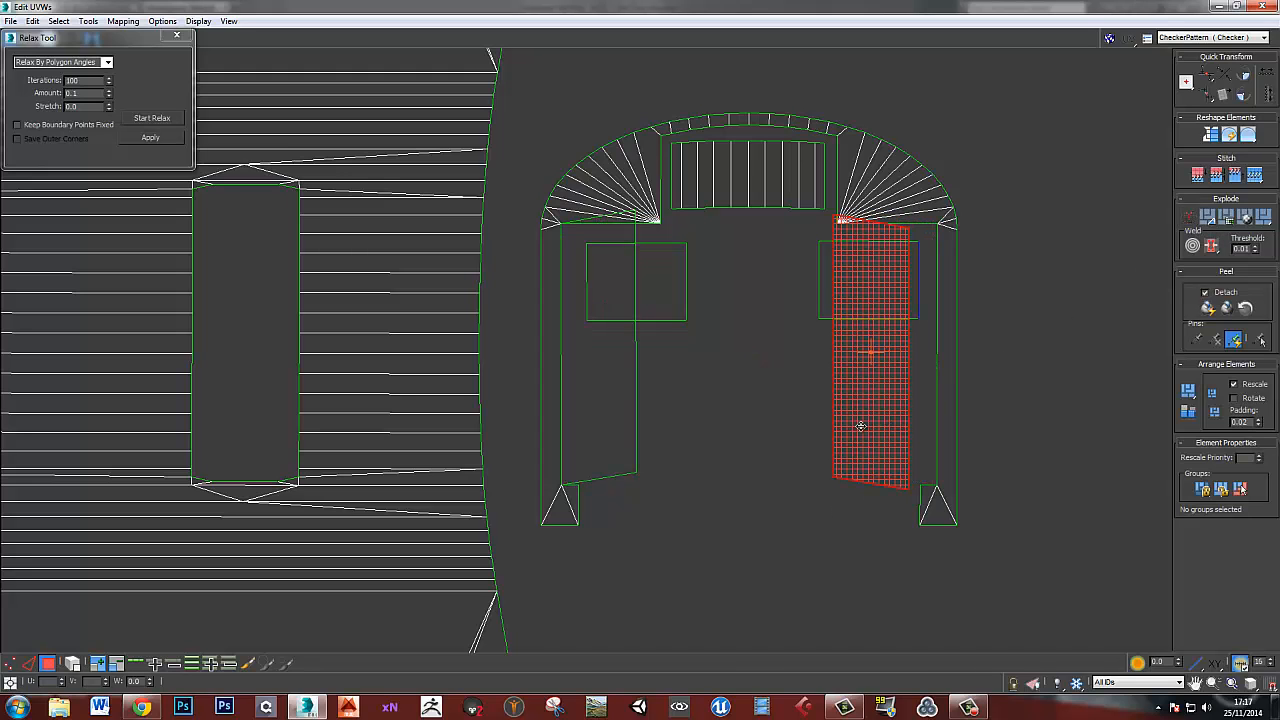
drag(619, 399, 650, 443)
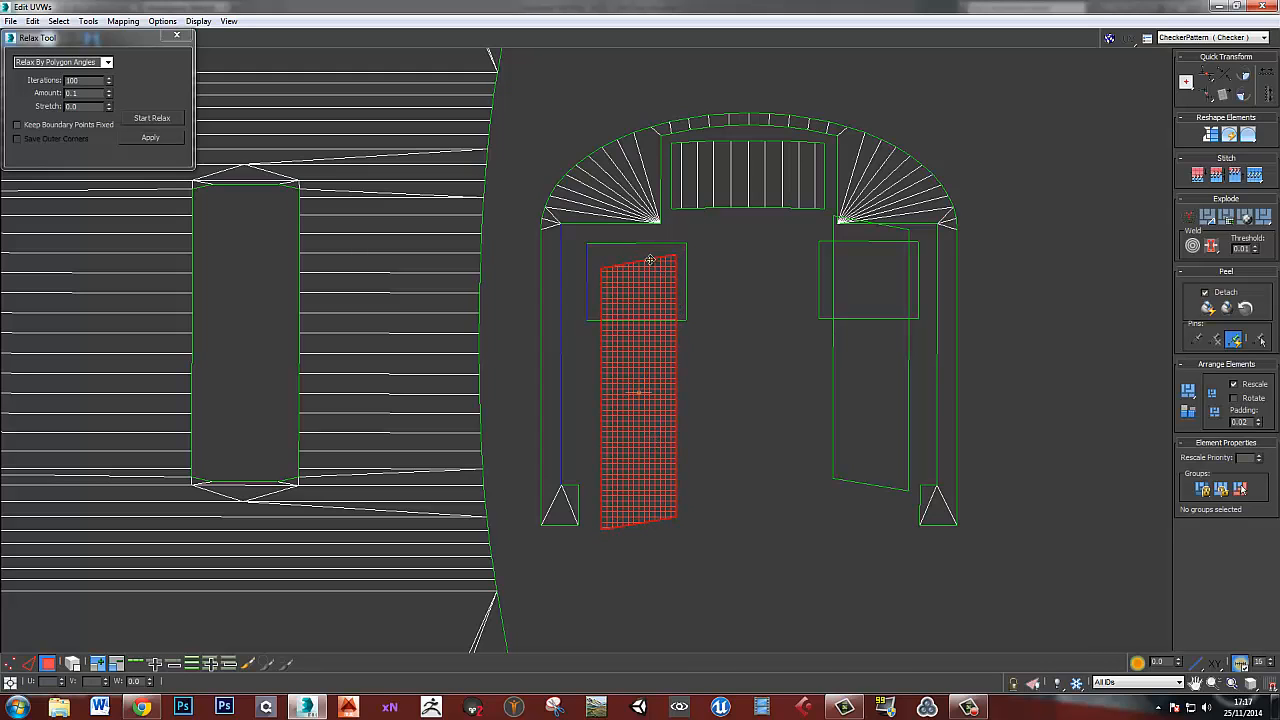
drag(868, 366, 869, 401)
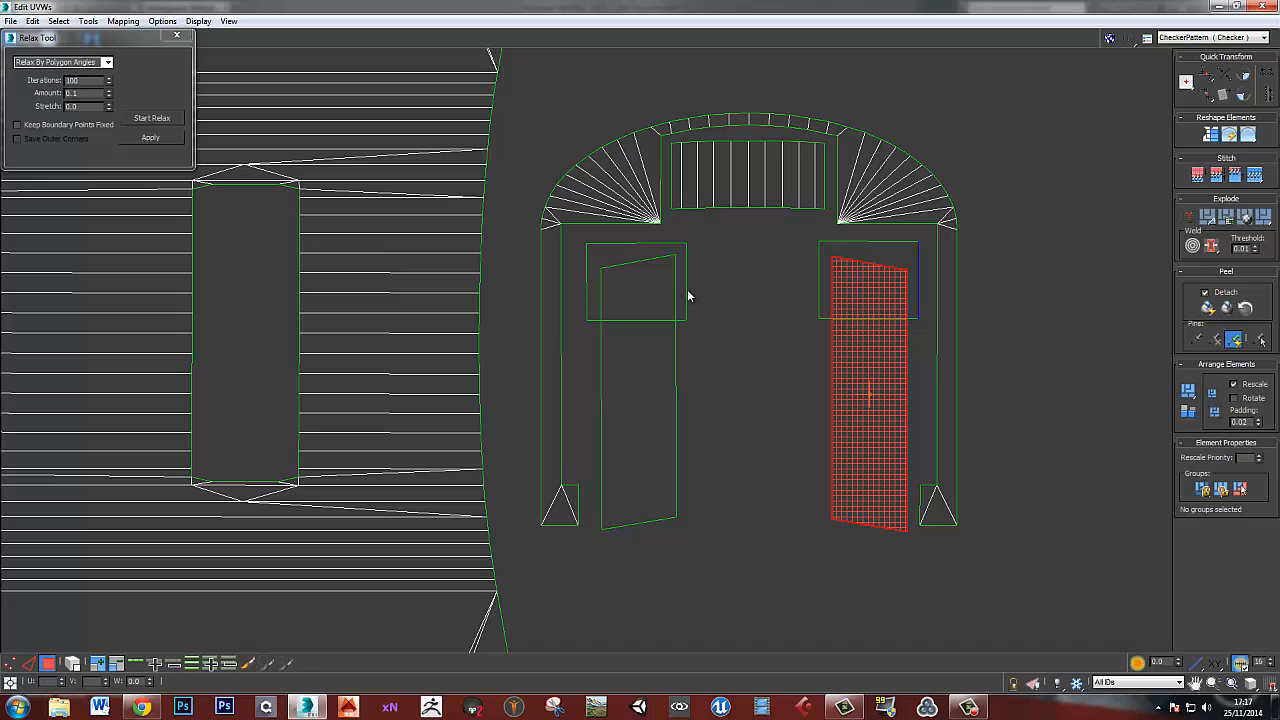
- Arrange the rectangular ledge faces just under the arch's shoulders and the tall side wall faces directly below them without overlaps
drag(681, 287, 799, 264)
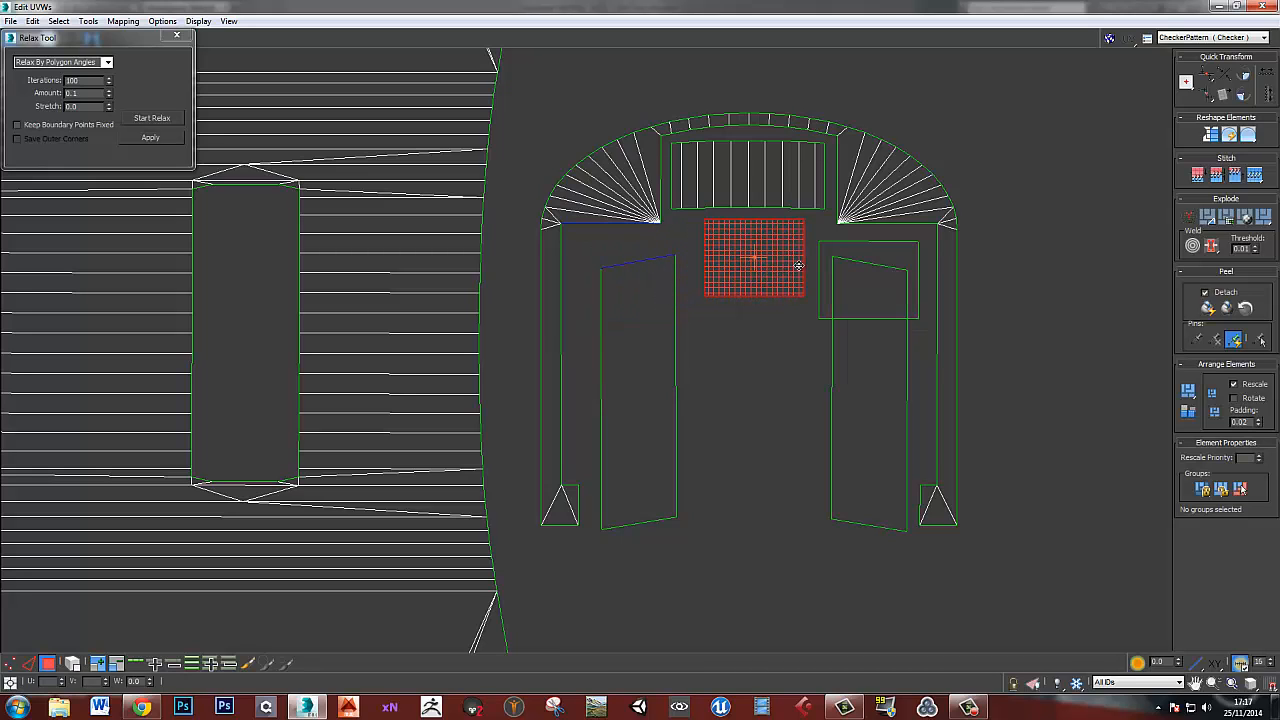
drag(646, 375, 638, 432)
drag(771, 251, 634, 260)
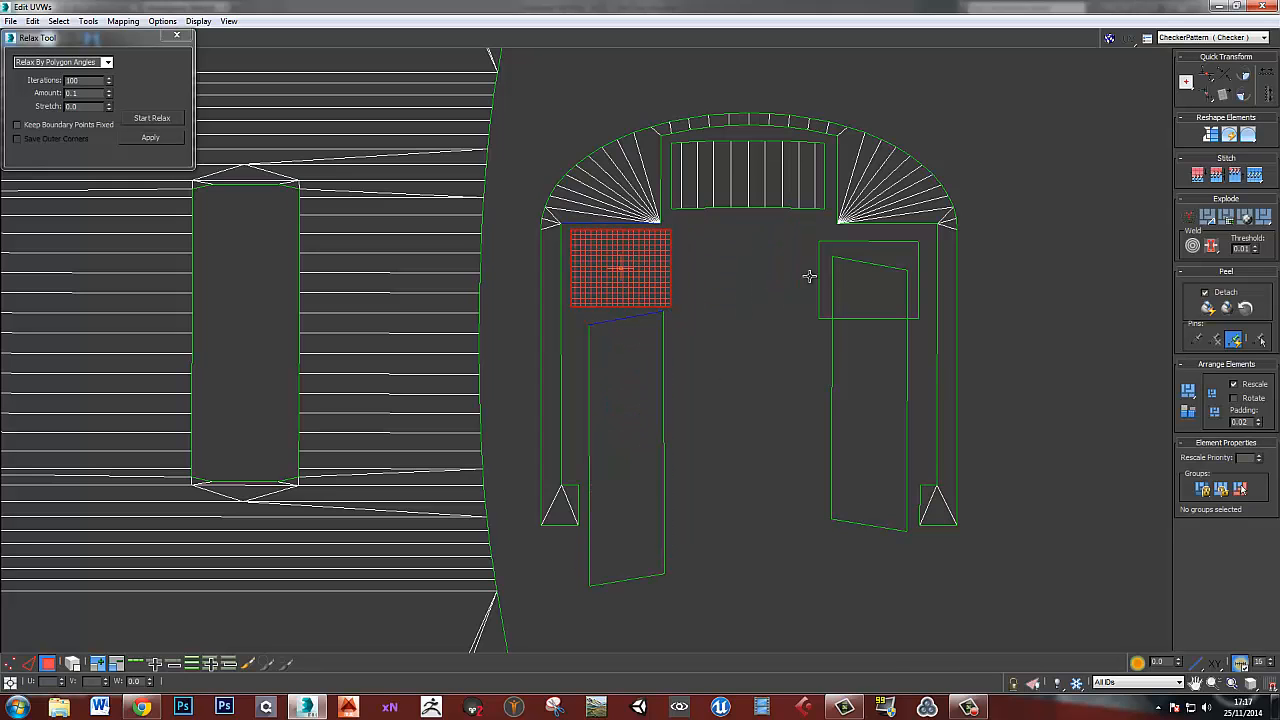
drag(869, 369, 874, 441)
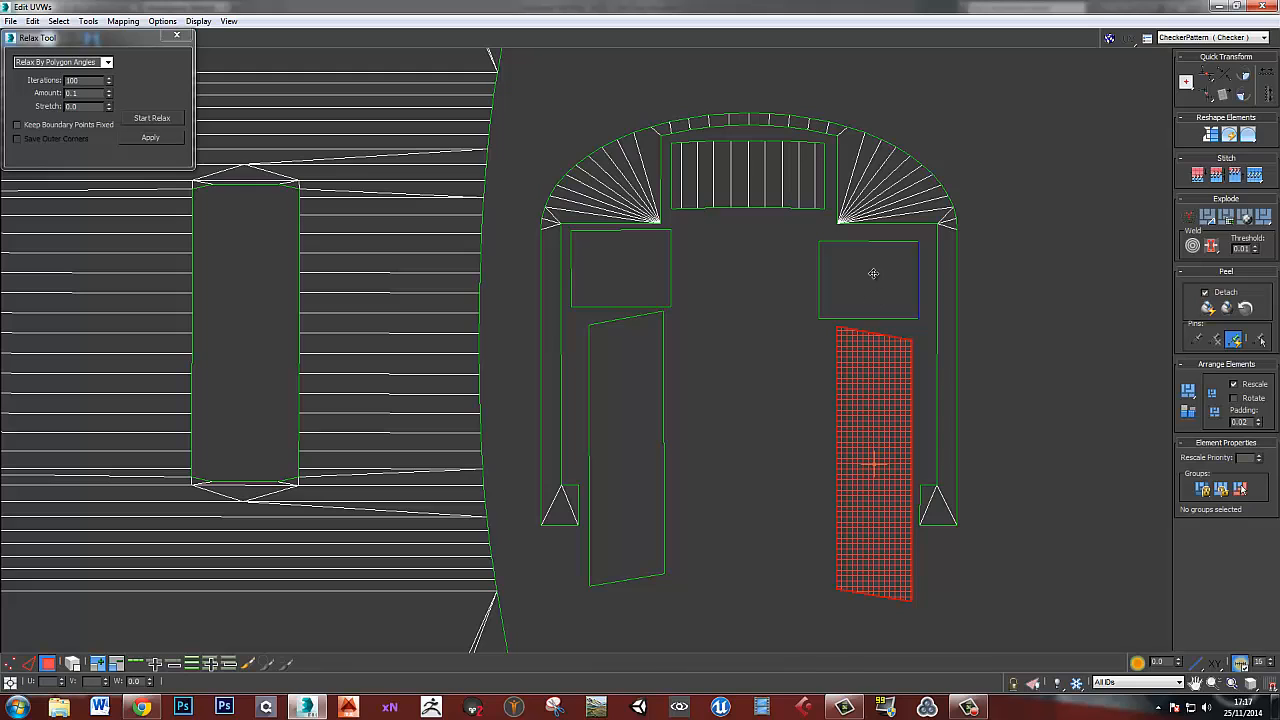
drag(873, 273, 880, 267)
drag(876, 419, 874, 415)
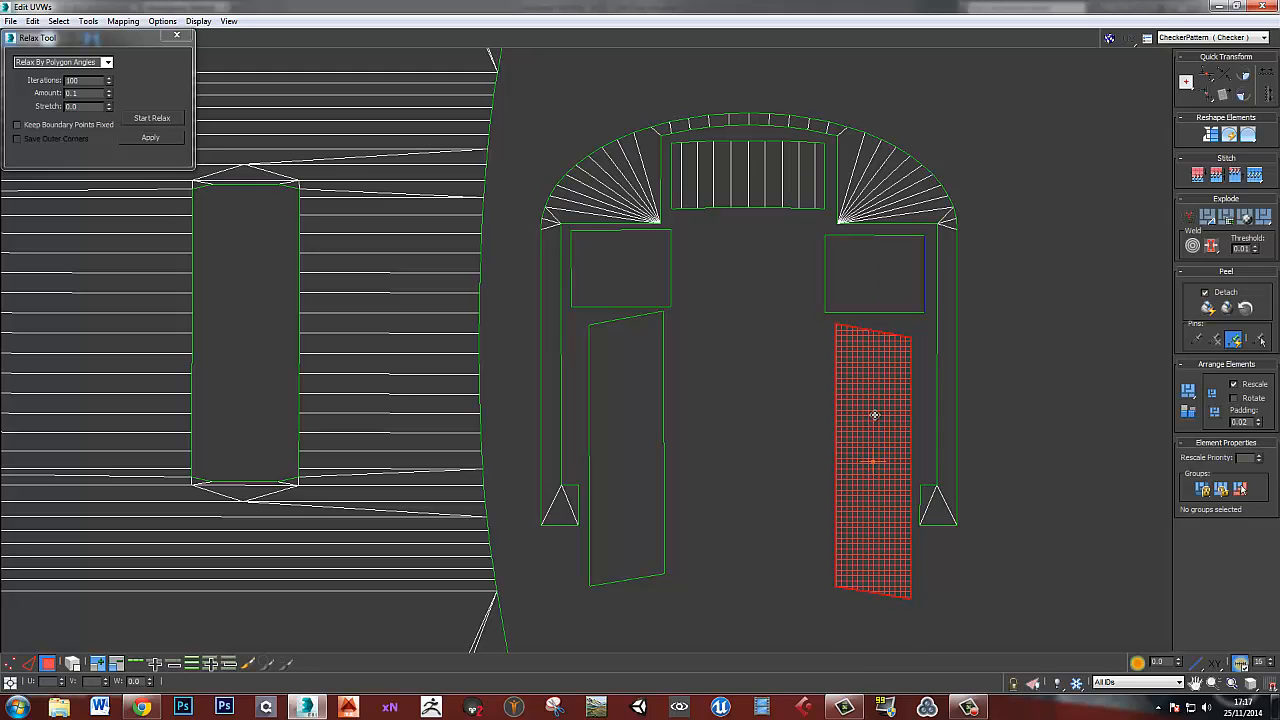
drag(872, 297, 870, 290)
drag(641, 366, 643, 372)
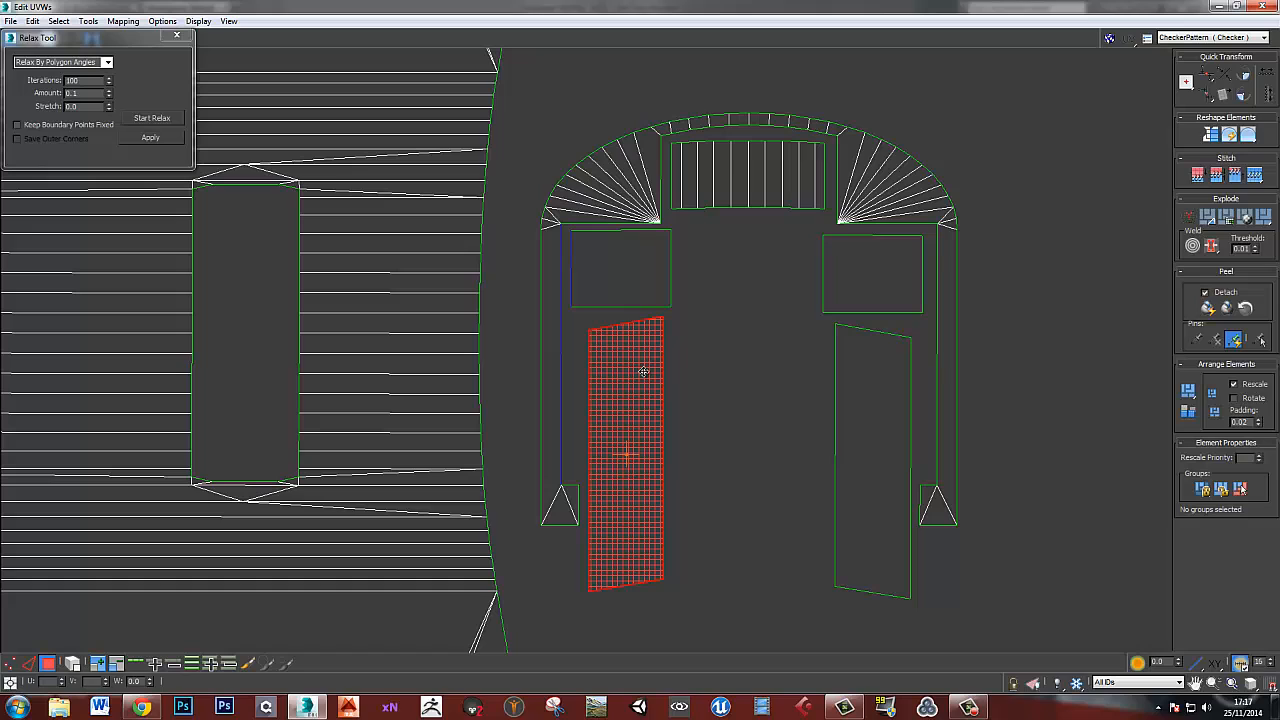
click(638, 277)
- Rotate the whole ridged recess strip upside down beneath the arch, keeping it centred between the frame's inner edges
click(736, 177)
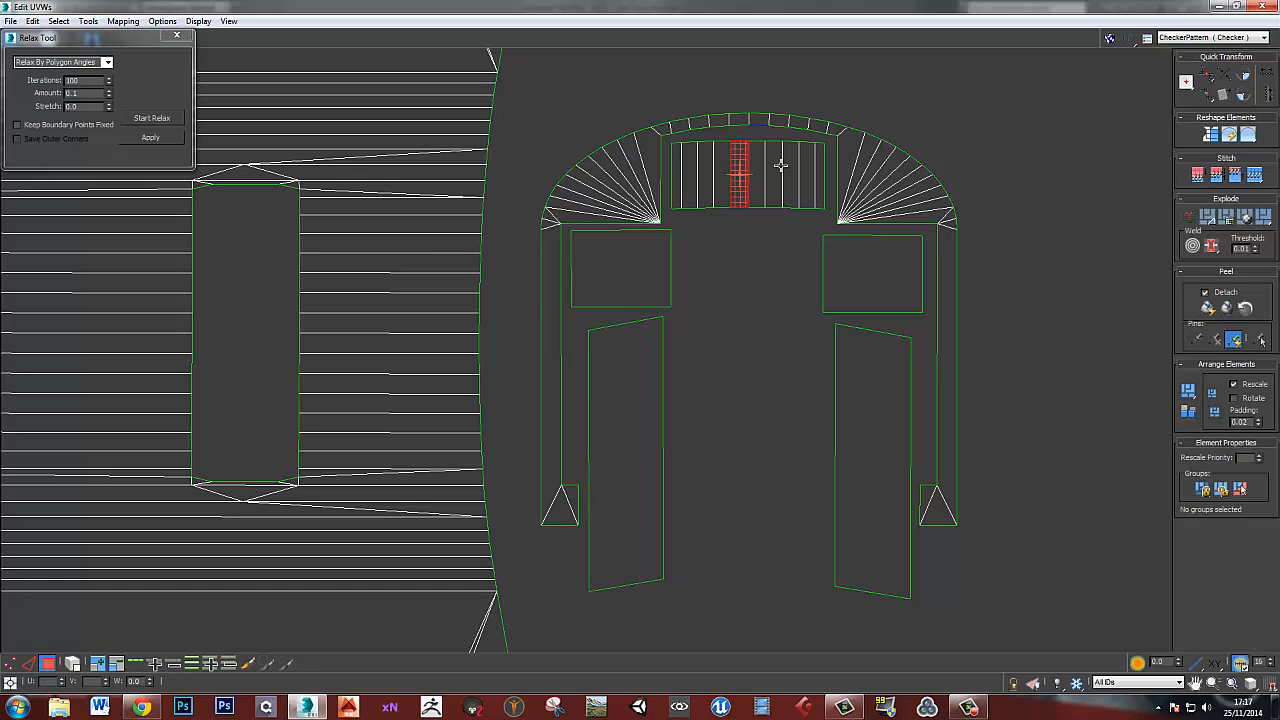
key(2)
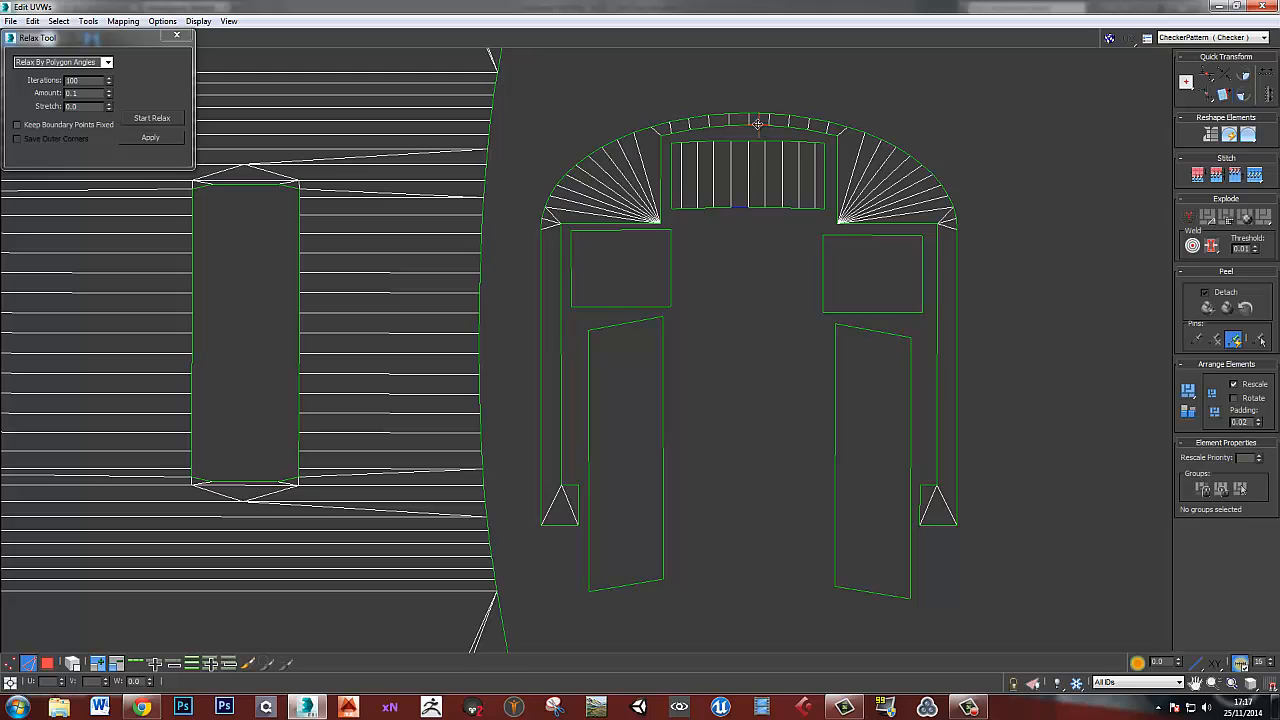
key(3)
click(758, 196)
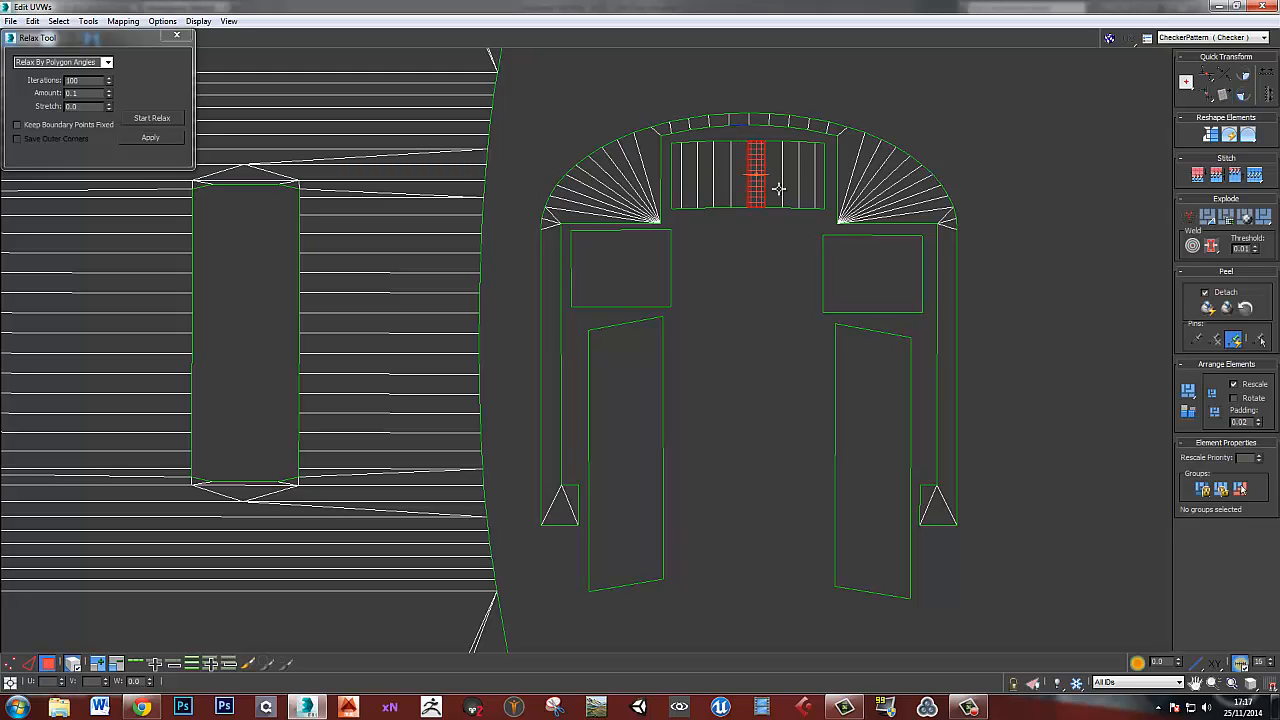
double_click(785, 177)
key(e)
drag(788, 177, 753, 167)
key(w)
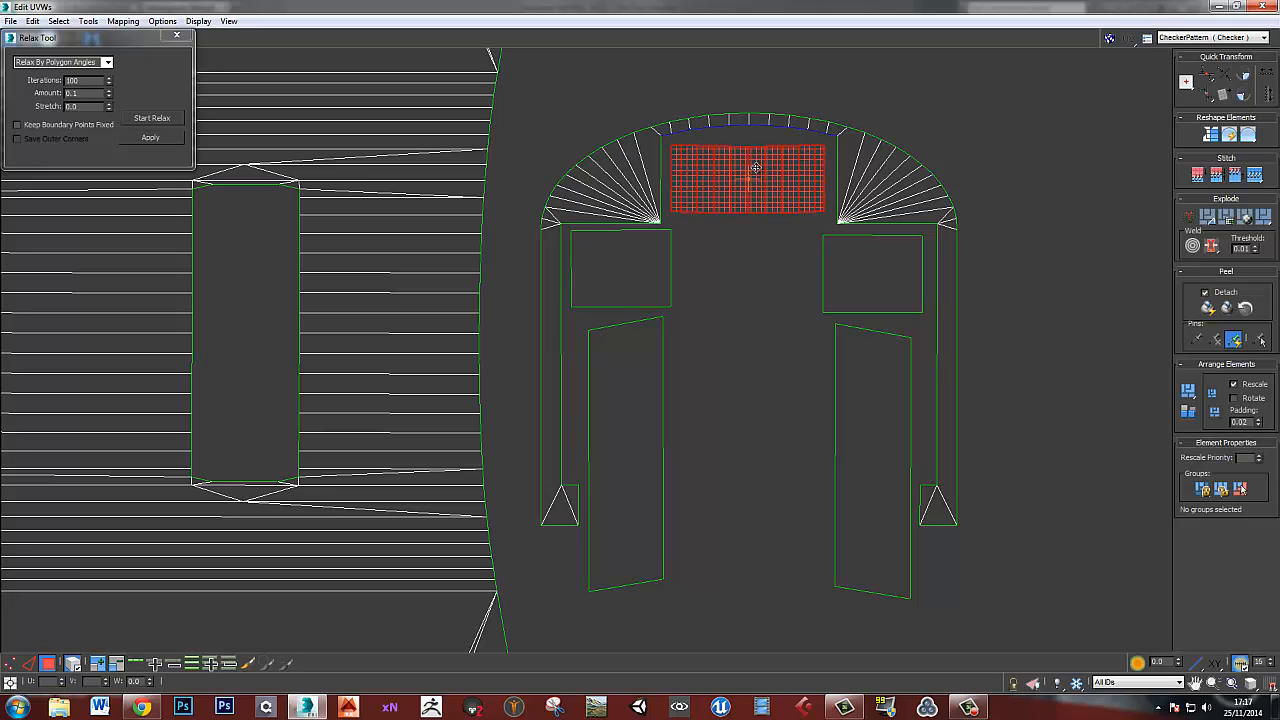
click(813, 106)
scroll(800, 112, up, 5)
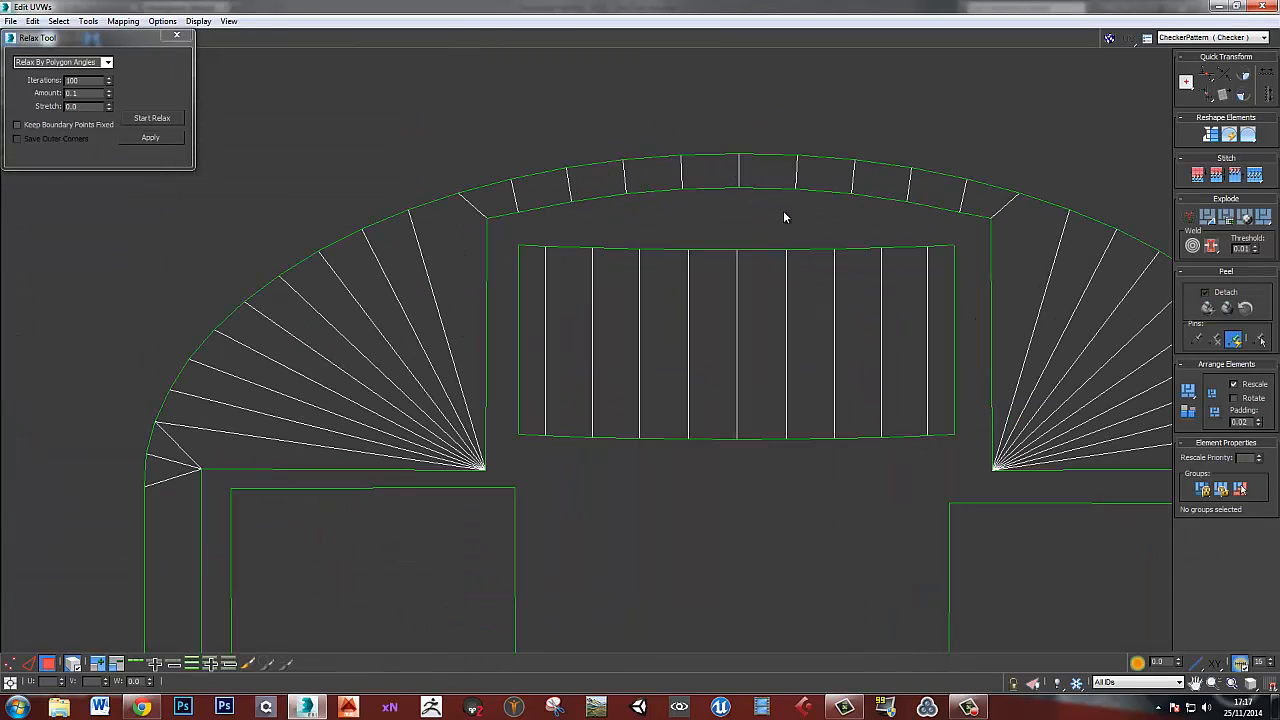
double_click(783, 291)
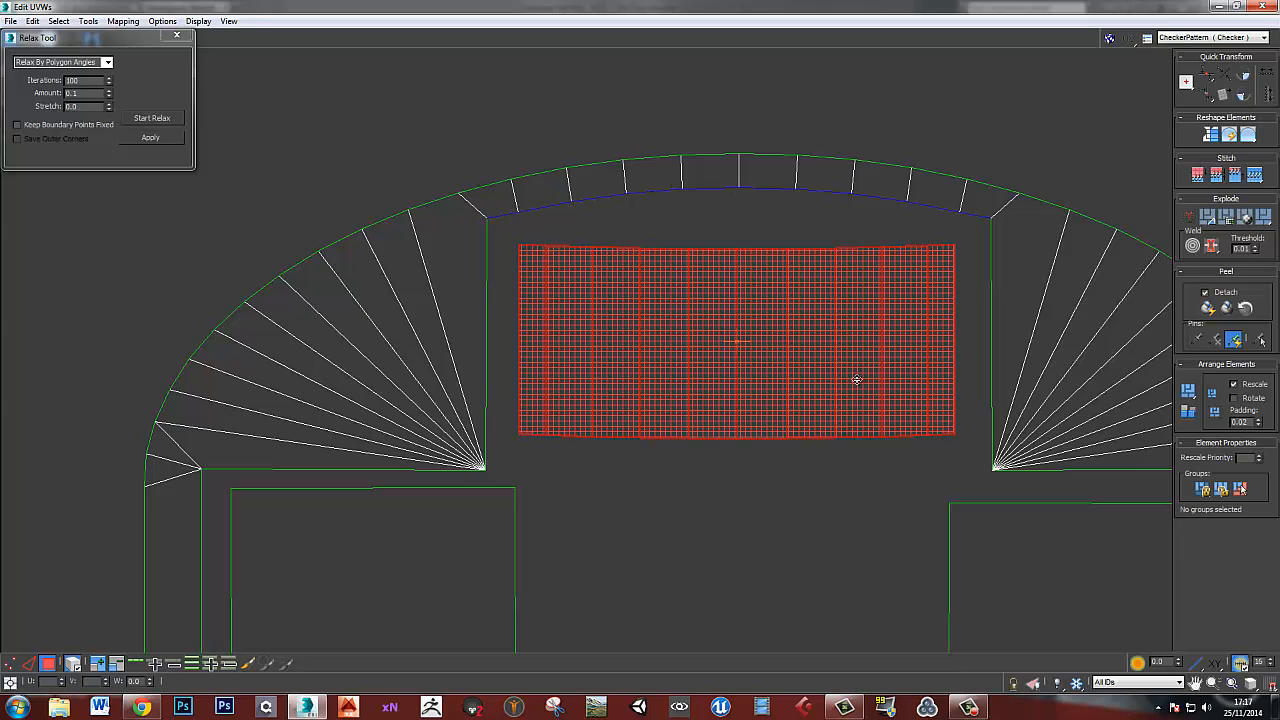
- Align the inner shoulder vertices on both sides of the end frame's arch into straight horizontal edges
middle_drag(857, 379, 750, 178)
middle_drag(497, 287, 786, 269)
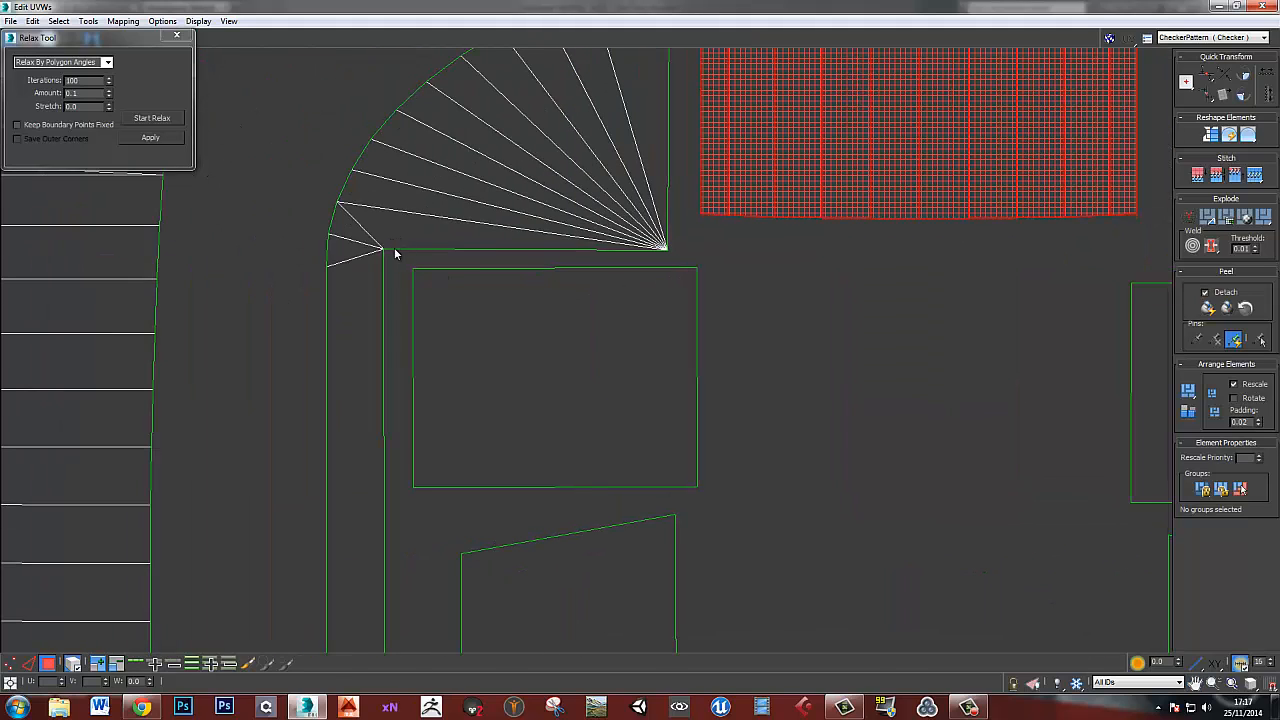
key(1)
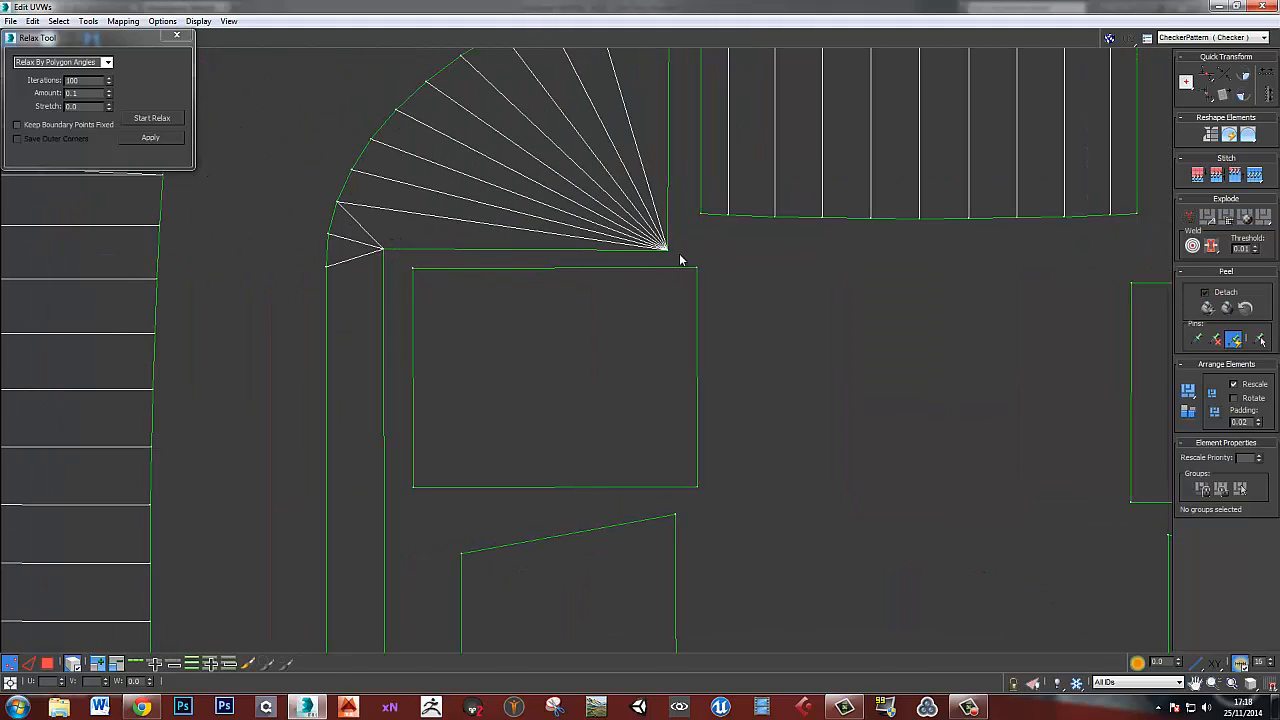
drag(680, 257, 371, 240)
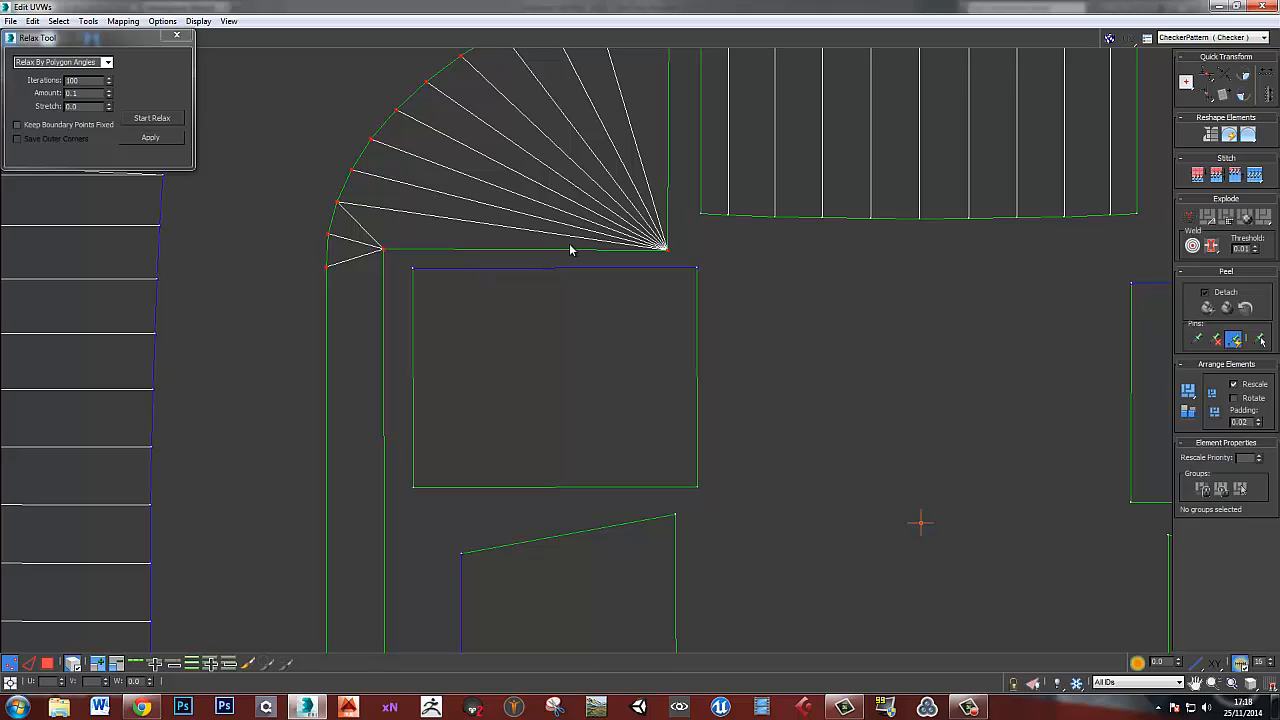
drag(471, 250, 371, 240)
scroll(765, 243, down, 2)
middle_drag(1054, 241, 677, 251)
scroll(679, 249, up, 1)
ctrl+drag(604, 252, 854, 273)
- Align the two vertices of the right vertical inner edge beneath the arch into a straight vertical line
drag(628, 272, 595, 60)
middle_drag(604, 223, 843, 259)
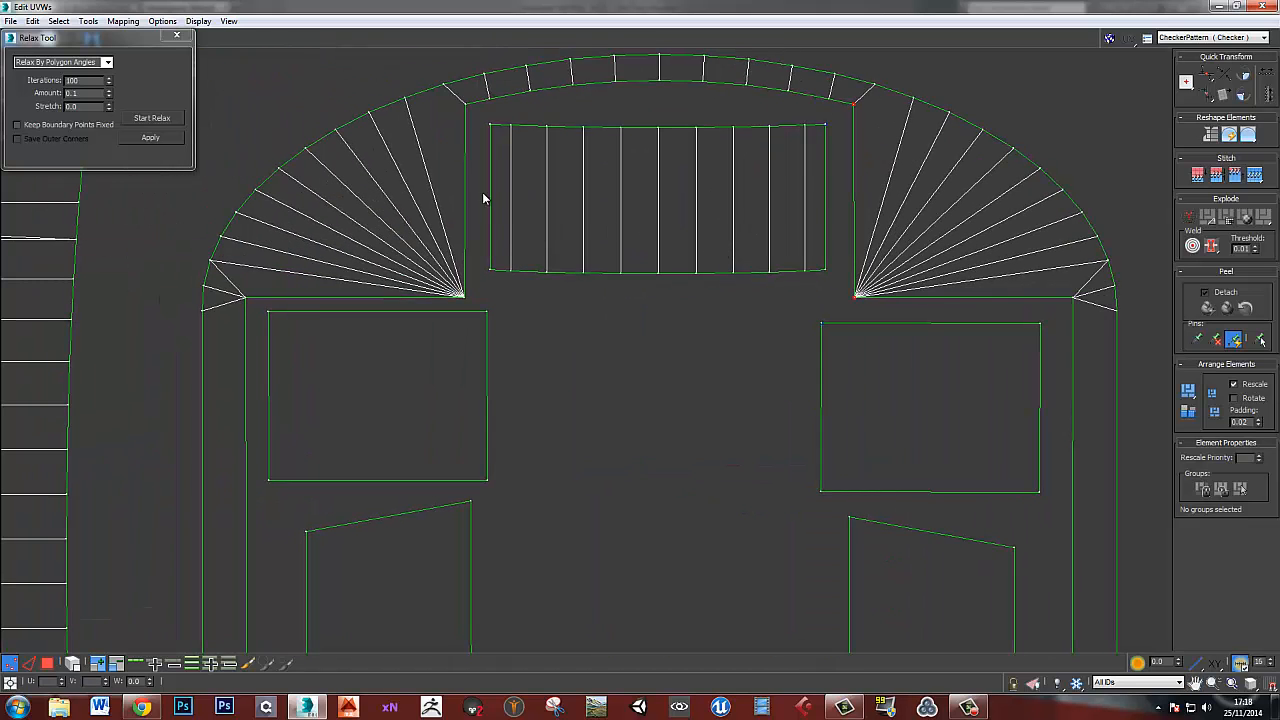
key(v)
key(ctrl+z)
drag(838, 120, 840, 103)
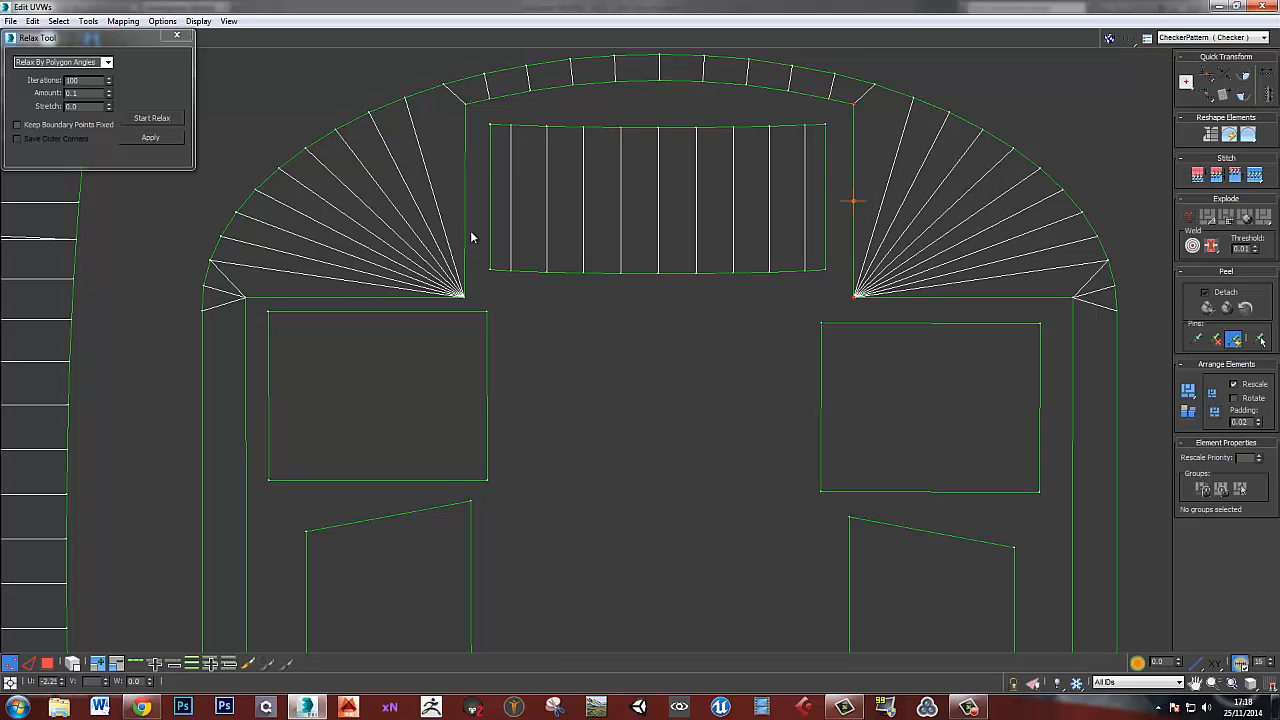
- Align the vertices of the arch's left inner edge and of both ridged strip side edges into straight vertical lines
drag(448, 102, 482, 300)
drag(481, 117, 497, 284)
drag(835, 273, 814, 114)
scroll(698, 352, down, 3)
middle_drag(652, 373, 633, 203)
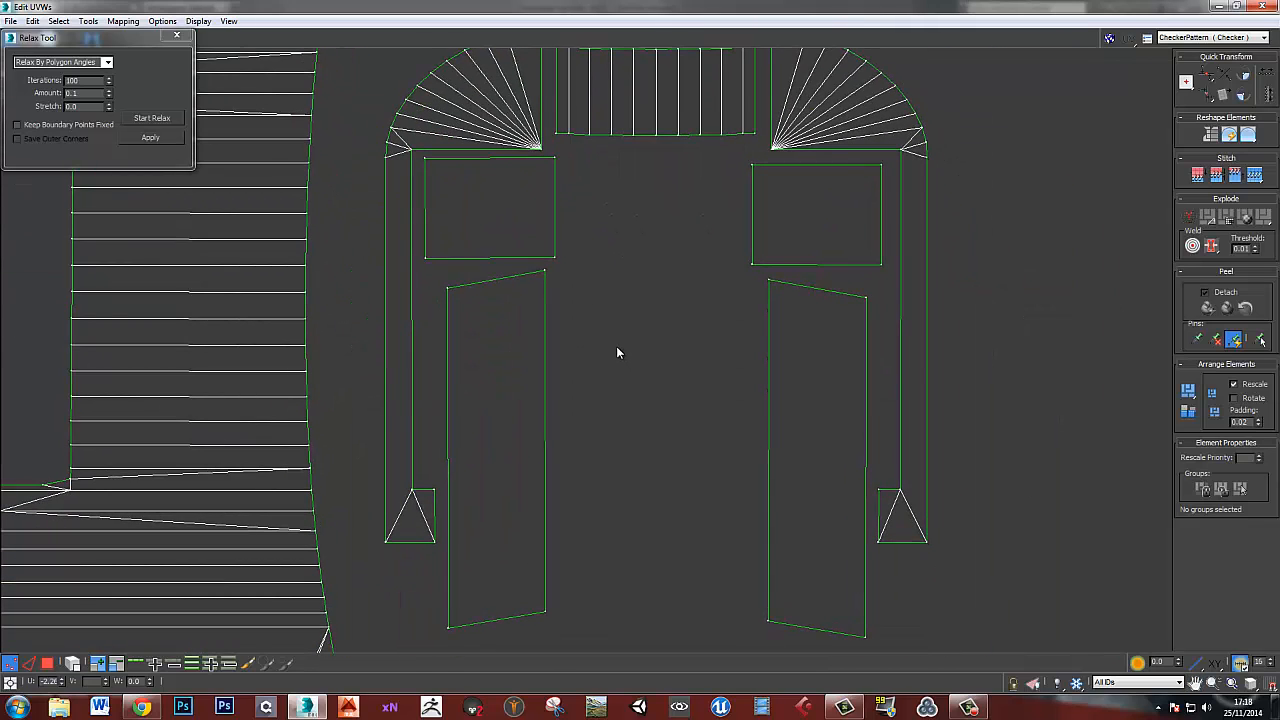
- Stitch the matching narrow strip faces onto the upper inner edges of the foot blocks on both legs of the end frame
scroll(616, 284, down, 3)
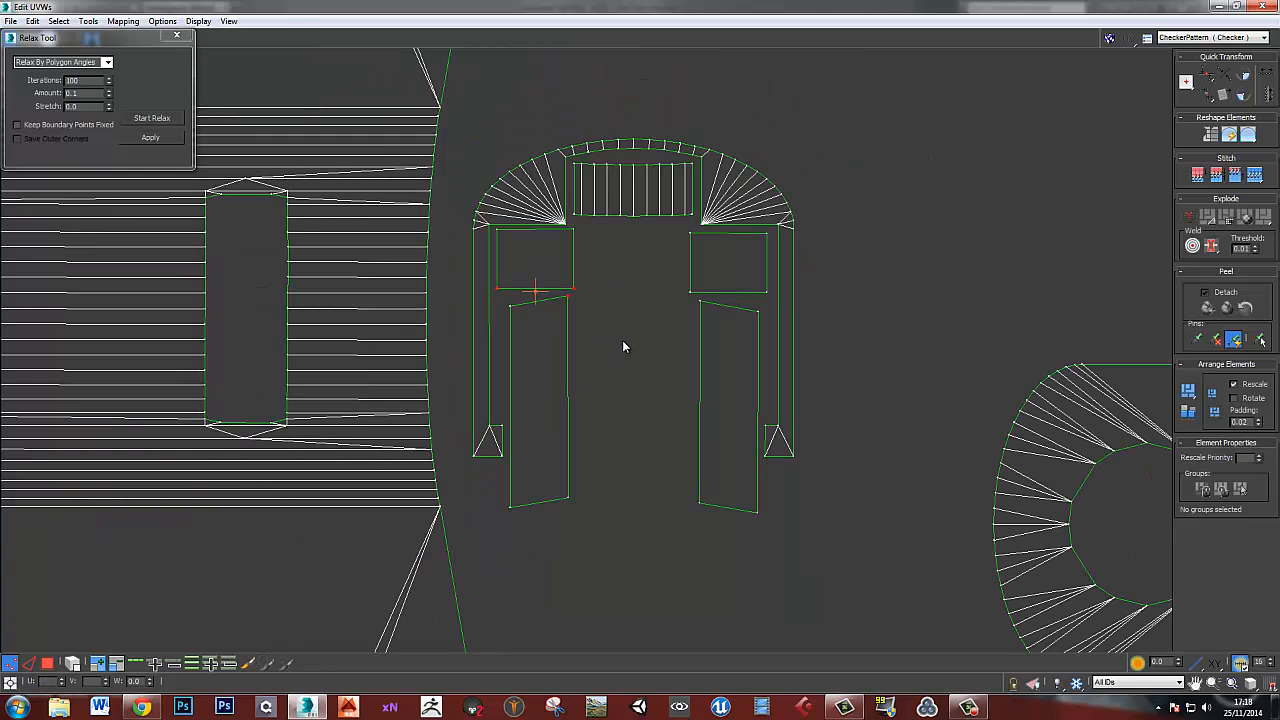
drag(641, 6, 1107, 90)
drag(1050, 88, 853, 1)
scroll(576, 383, up, 5)
key(2)
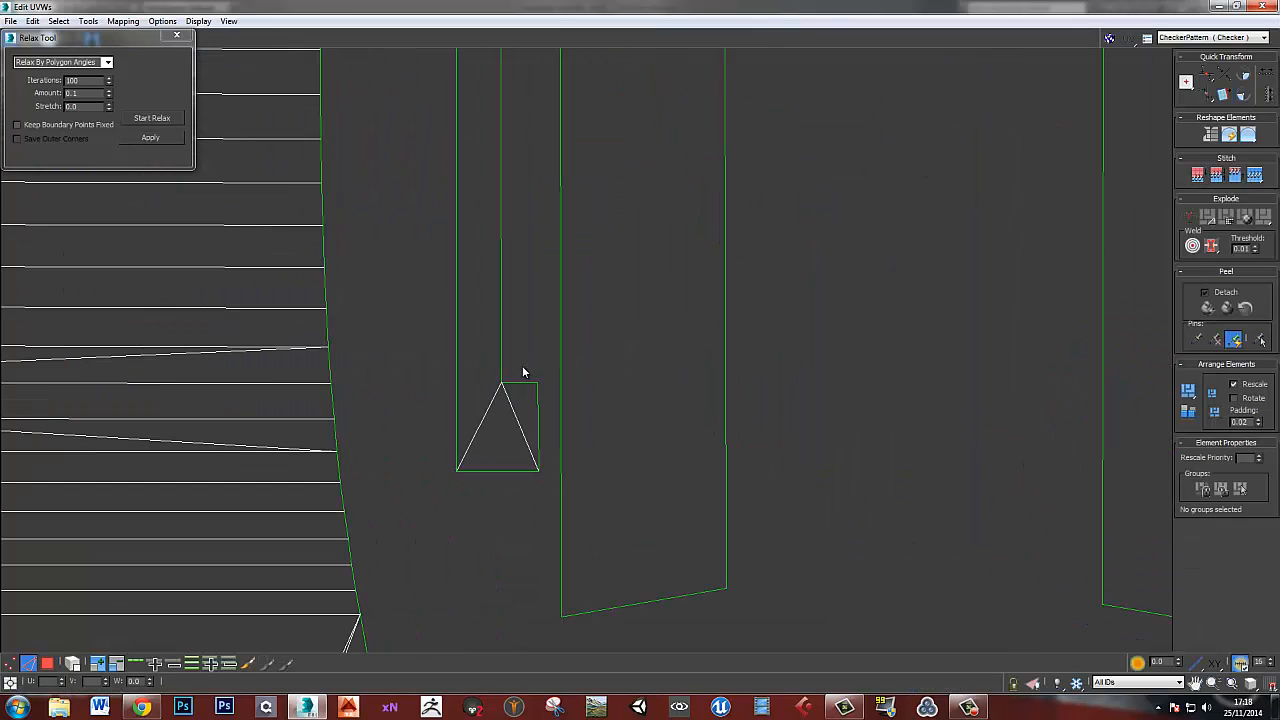
key(s)
middle_drag(1017, 405, 548, 416)
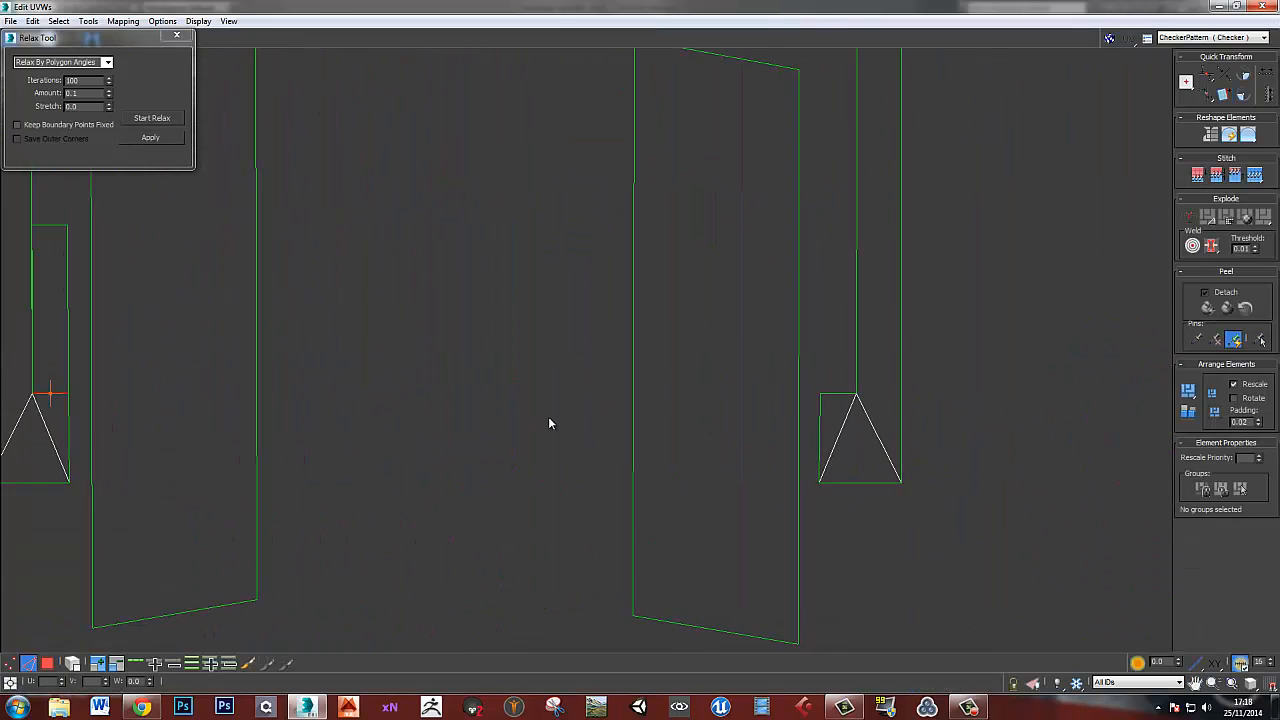
click(838, 394)
key(s)
- Break the two stitched strip faces off the end frame and shift the right one inward, away from the right leg
key(3)
click(837, 363)
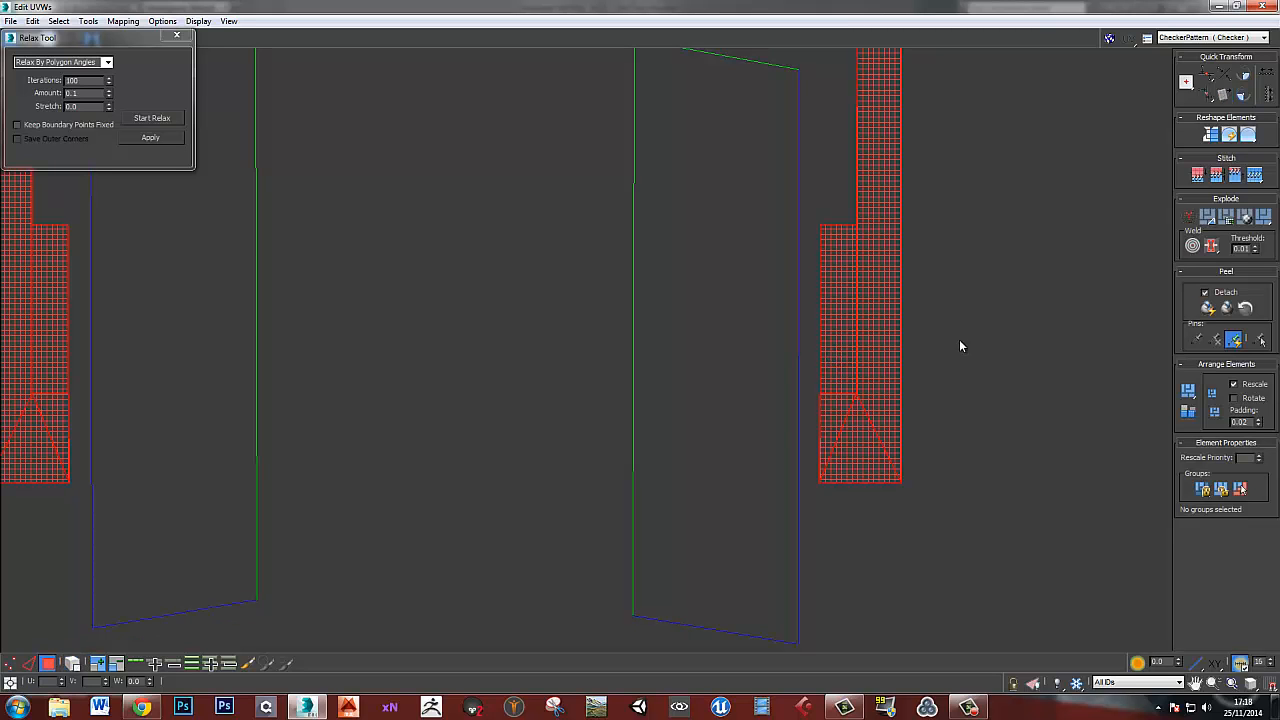
key(ctrl+z)
mouse_move(751, 367)
middle_down()
mouse_move(1021, 367)
mouse_move(771, 360)
middle_up()
click(1189, 218)
click(854, 331)
drag(854, 331, 837, 315)
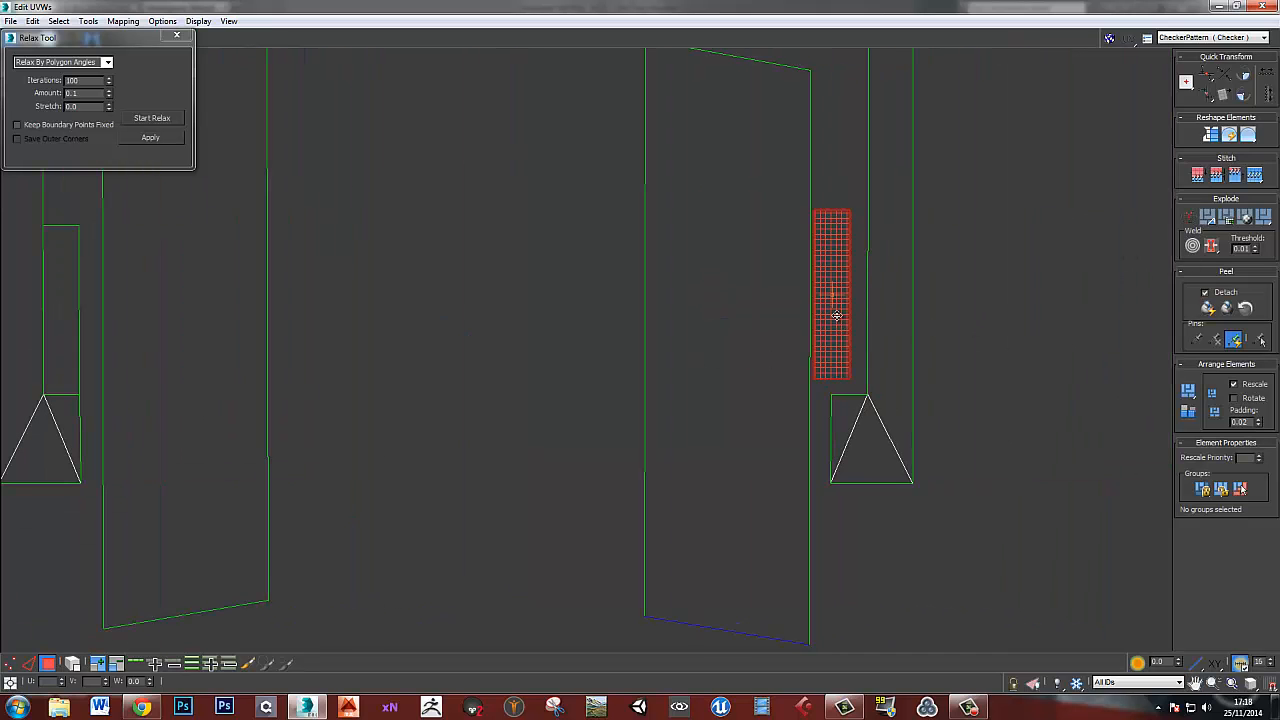
- Move the detached left strip slightly inward and up so it sits clear of the left leg and foot block
middle_drag(551, 360, 868, 377)
scroll(868, 377, down, 2)
click(511, 339)
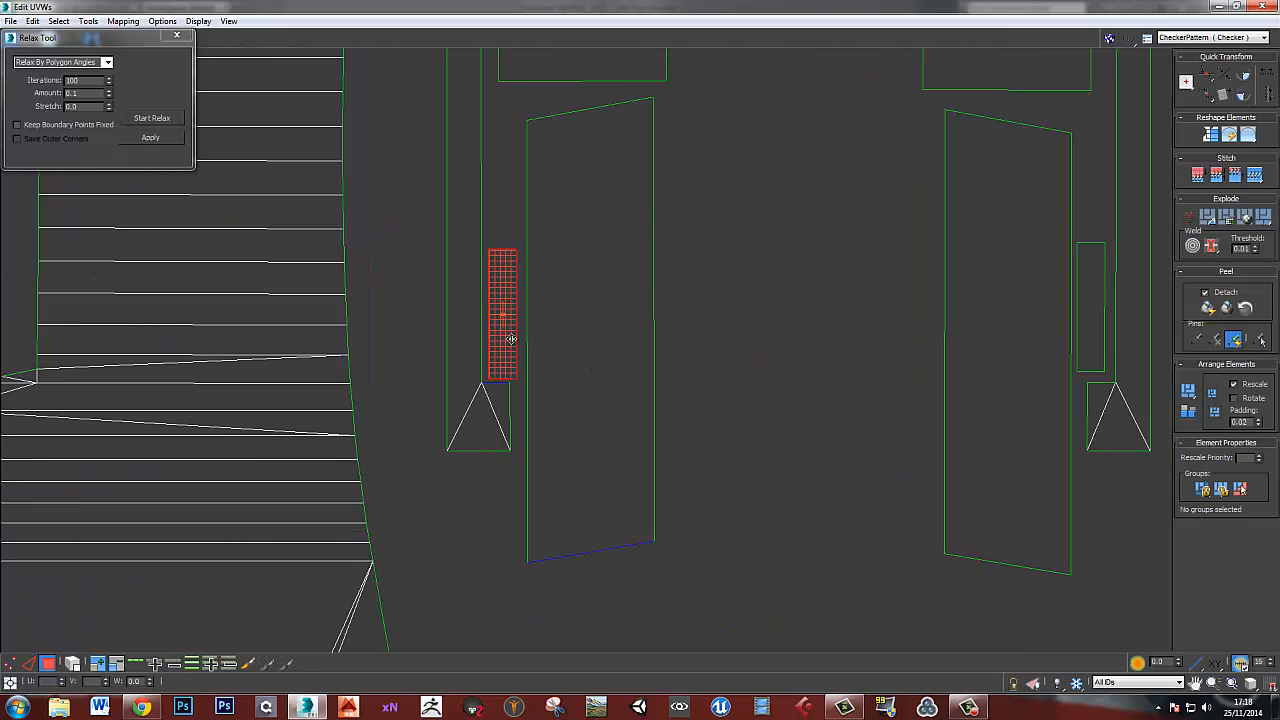
drag(511, 339, 509, 336)
- Move both tall slanted shells toward the centre of the frame and shift the two narrow strips further inward from the legs
drag(599, 341, 685, 337)
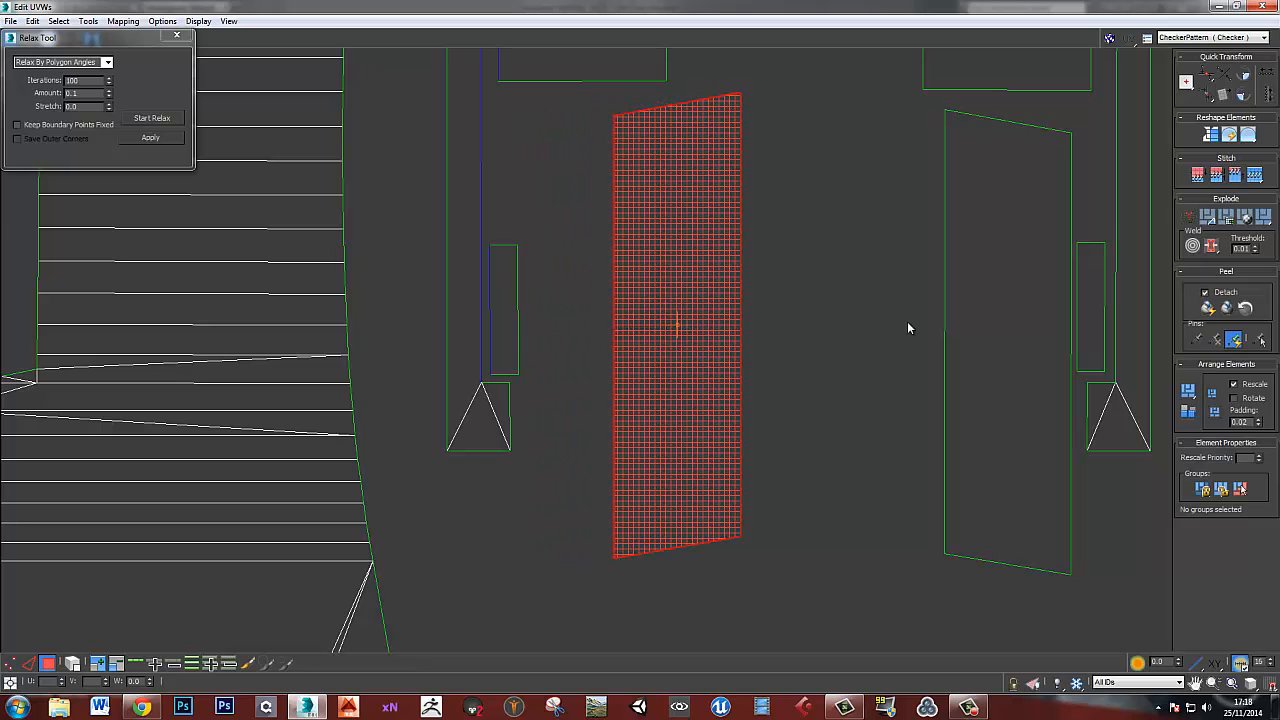
drag(977, 304, 894, 302)
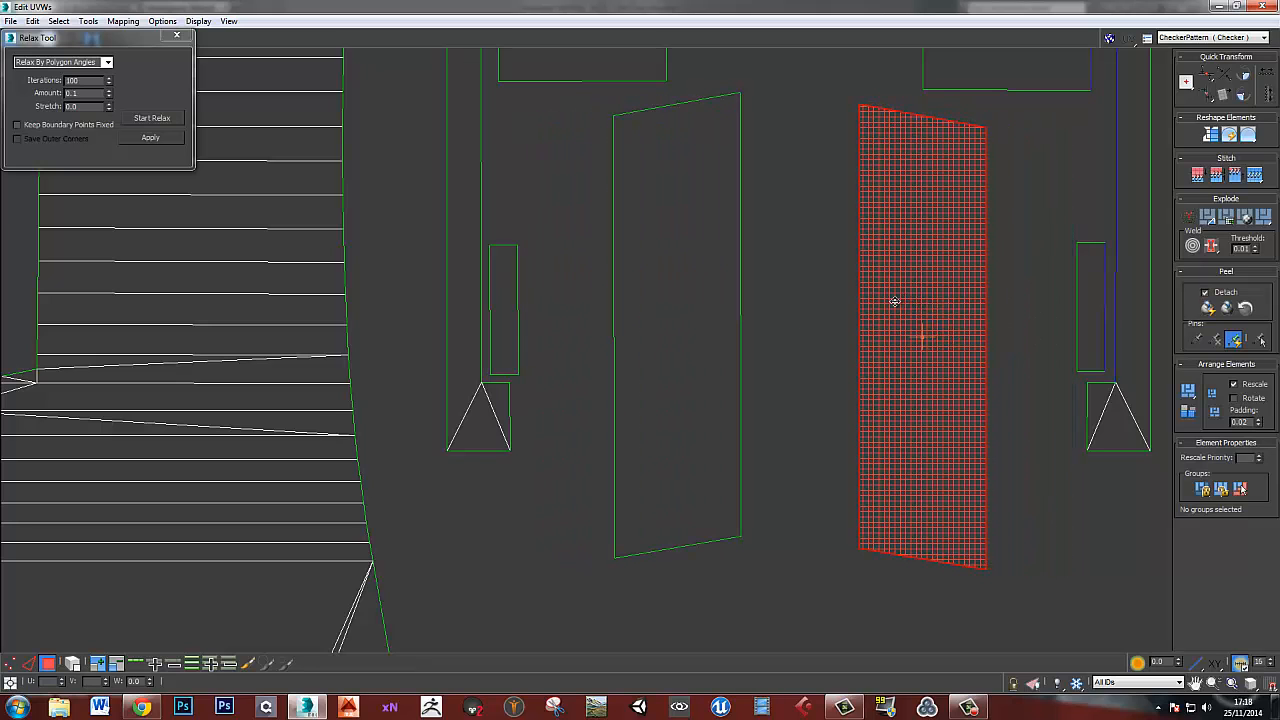
drag(1089, 294, 1077, 290)
drag(488, 332, 512, 325)
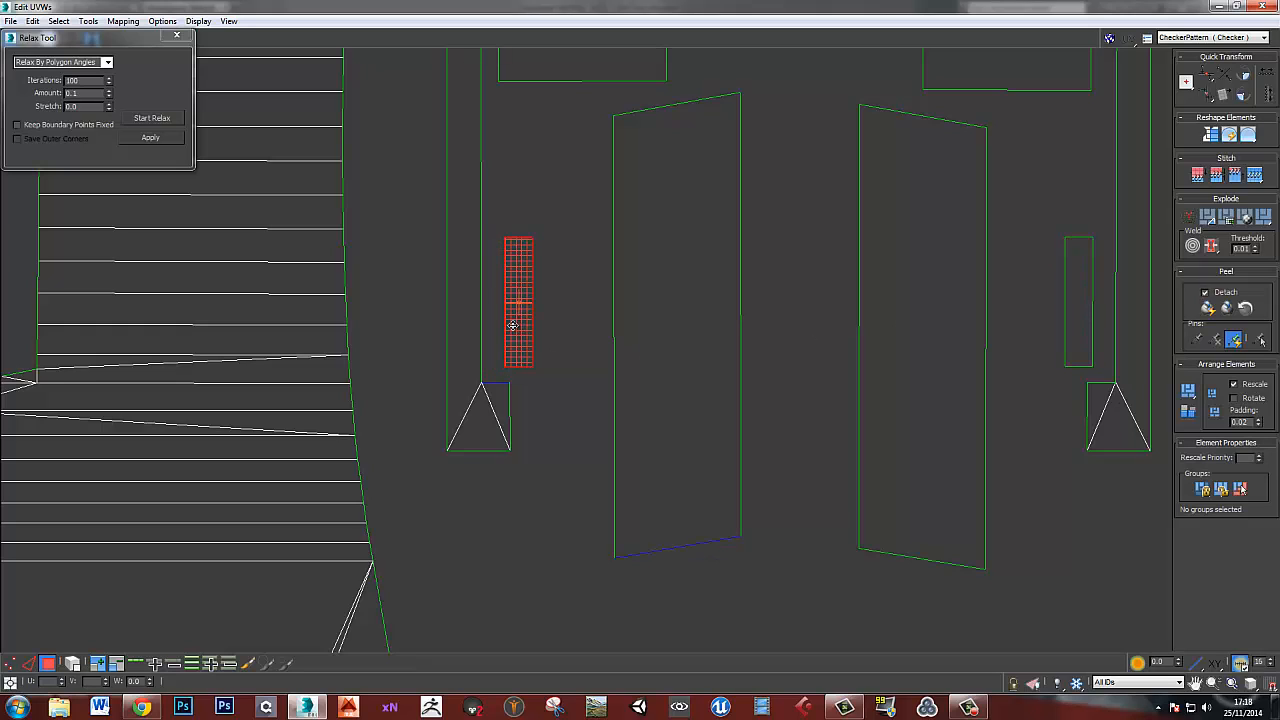
- Stitch the matching sloped faces onto the vertical inner edges of the foot blocks on both legs
key(2)
click(511, 415)
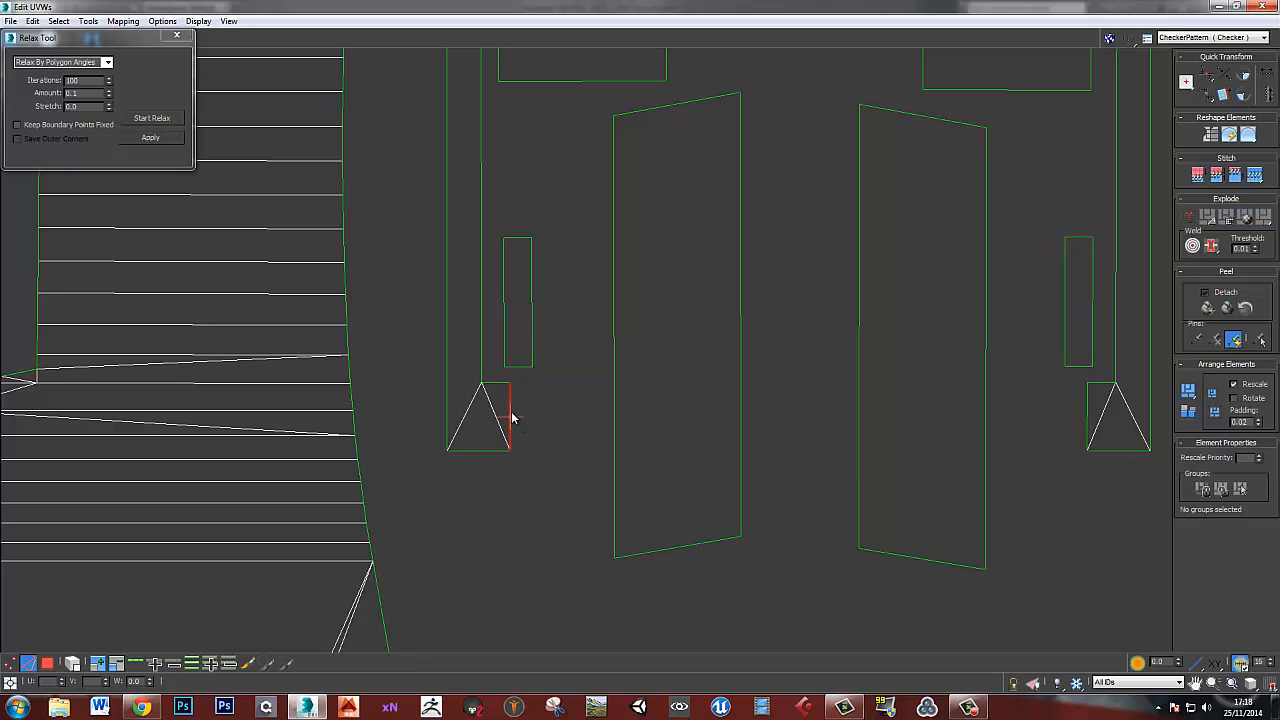
key(s)
click(1088, 414)
key(s)
scroll(934, 394, down, 4)
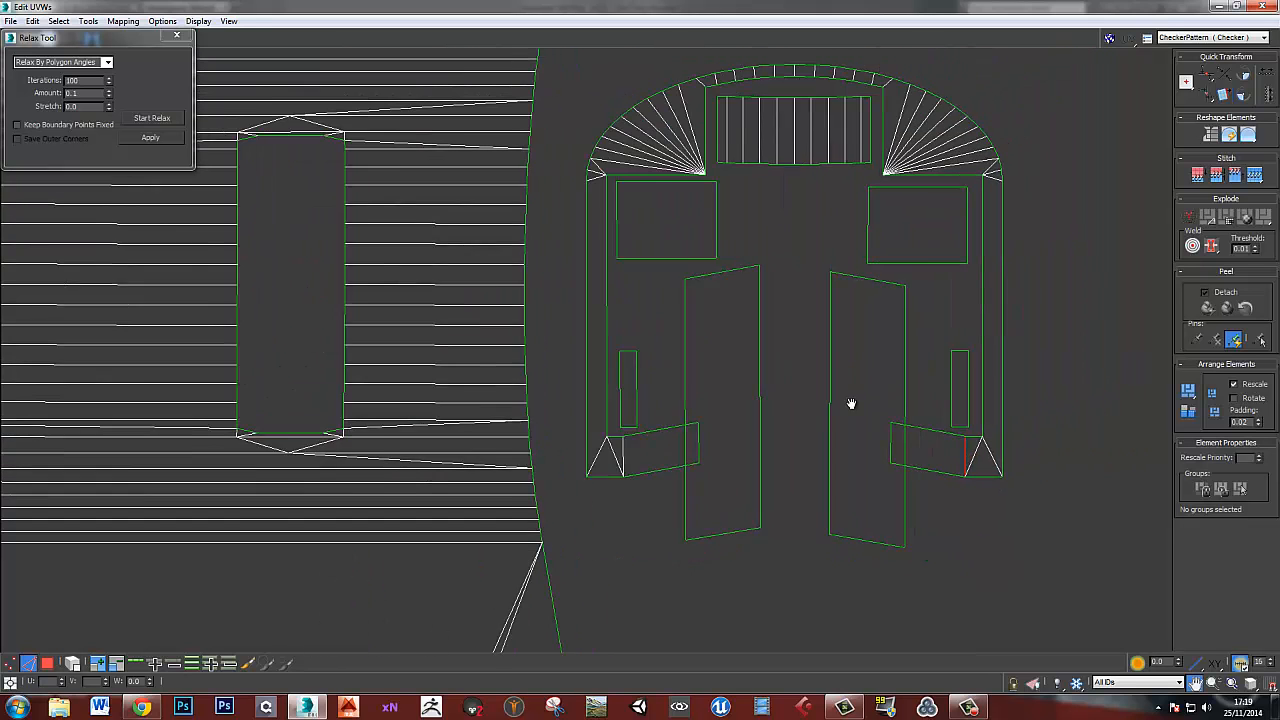
- Select the two stitched sloped faces beside the foot blocks and break them off as separate shells
key(3)
click(910, 466)
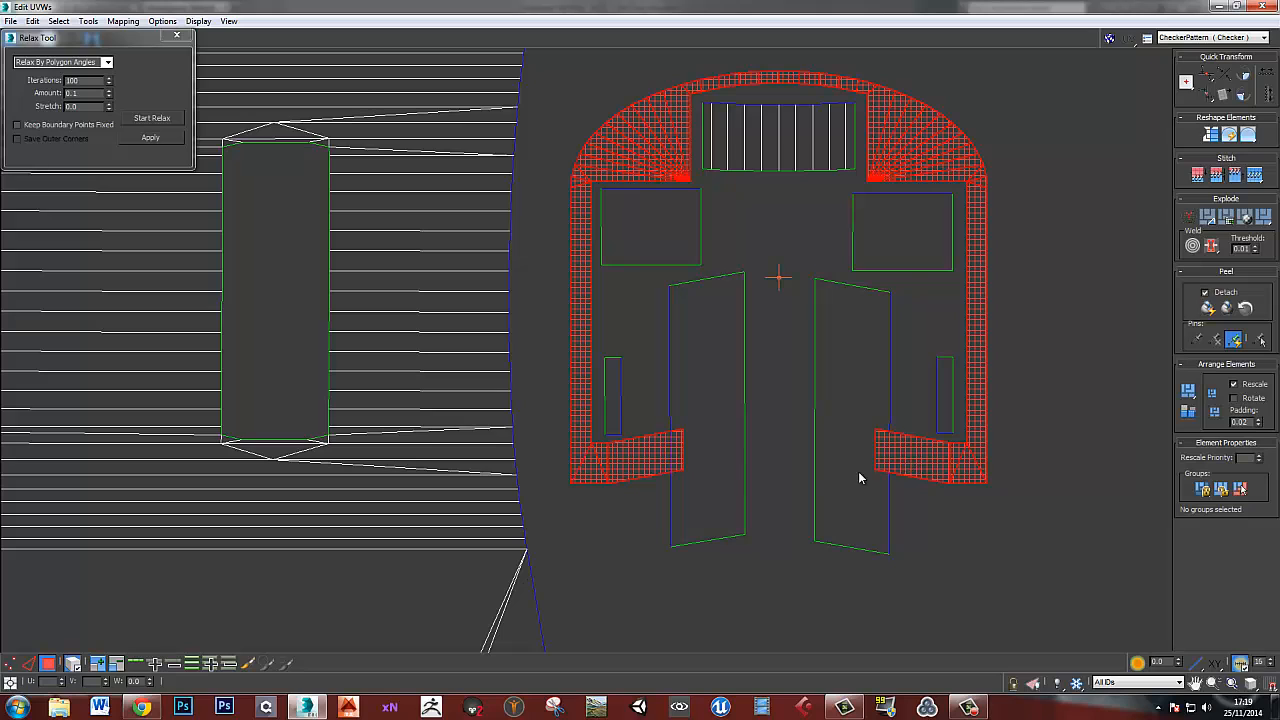
click(903, 537)
click(905, 460)
ctrl+click(663, 472)
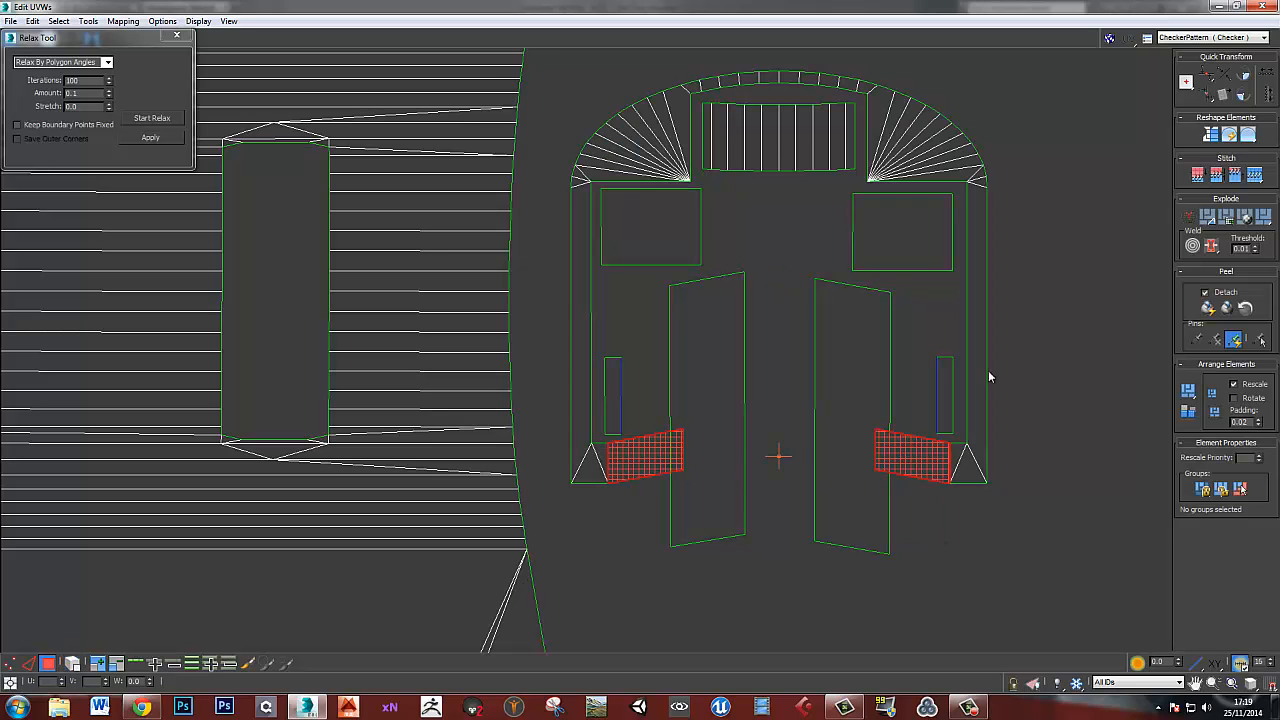
click(877, 434)
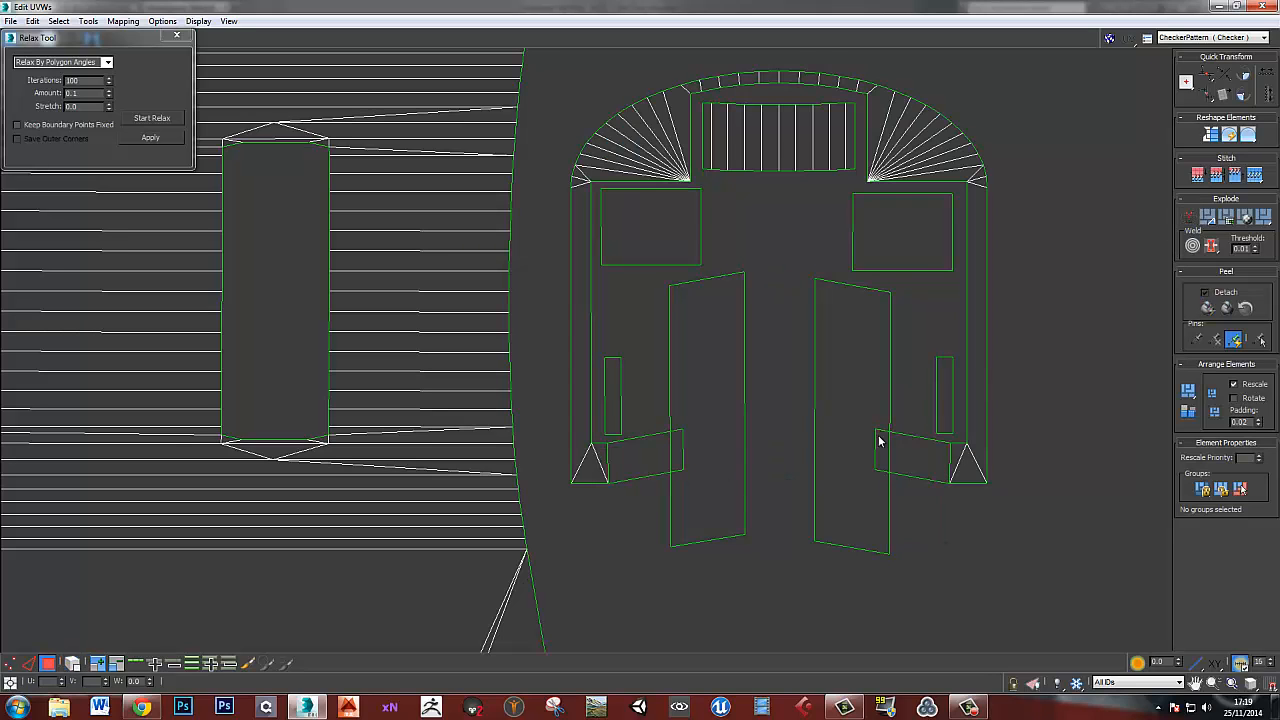
- Bring the two tall slanted shells up and together so they stand side by side beneath the ridged strip
drag(849, 397, 703, 331)
scroll(681, 276, up, 2)
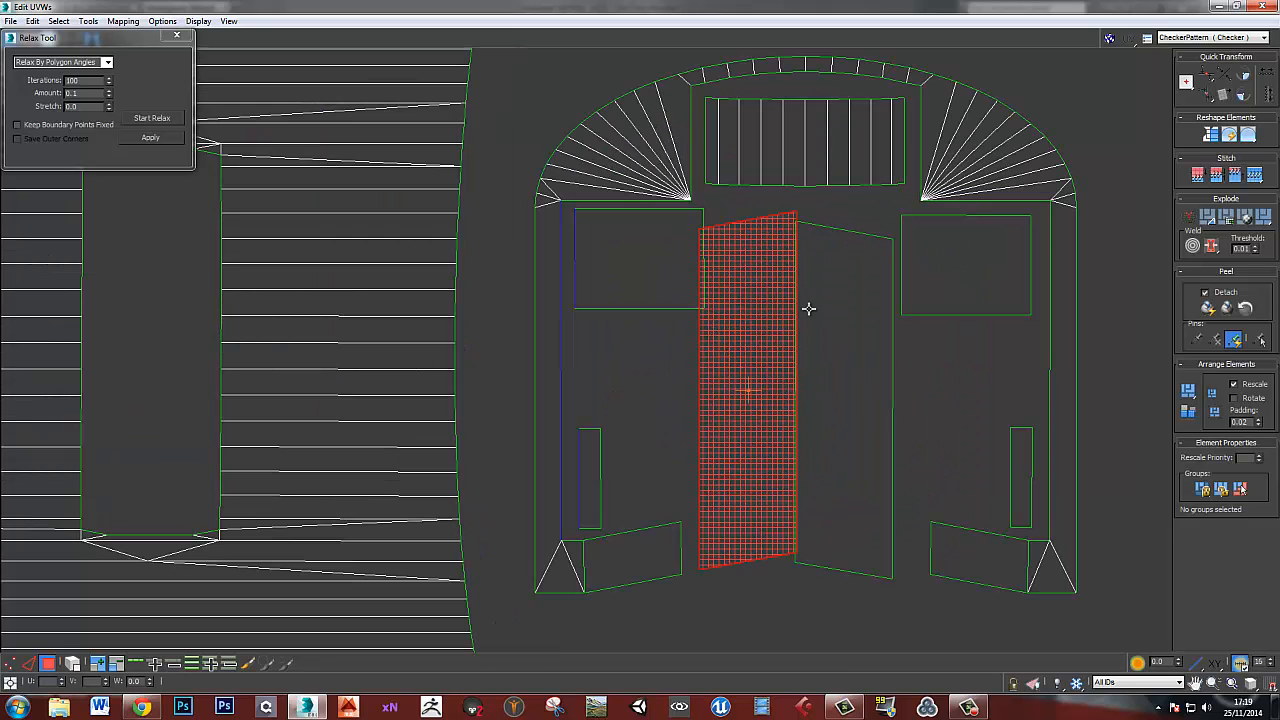
click(810, 312)
middle_drag(903, 329, 871, 337)
- Shrink the right rectangular shell under the right shoulder and spread the two tall slanted shells slightly apart
click(922, 273)
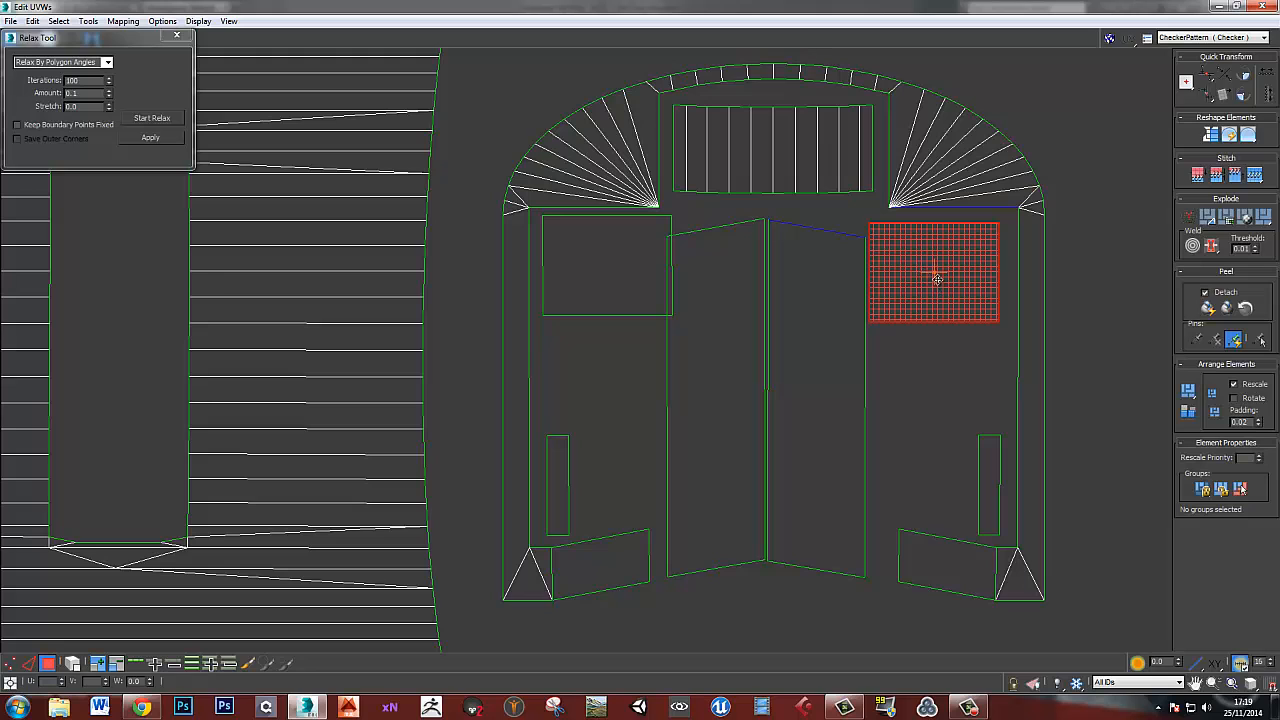
drag(937, 279, 939, 282)
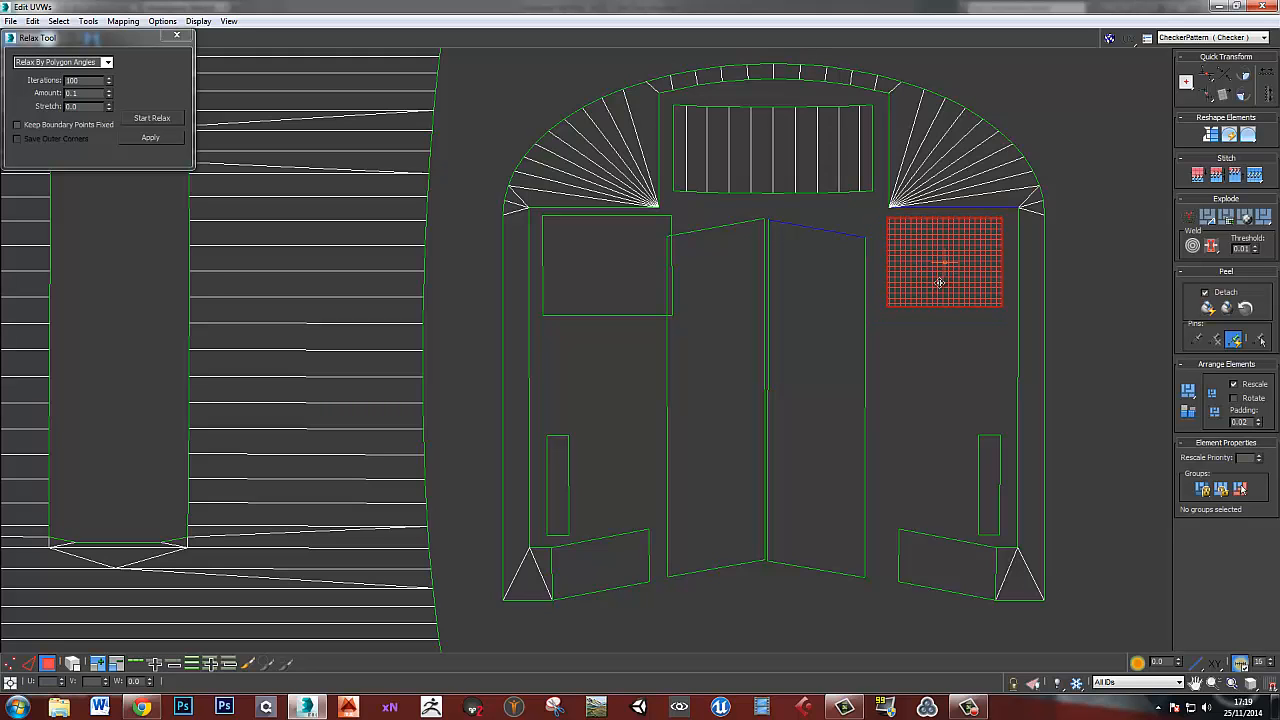
click(808, 342)
drag(808, 342, 817, 338)
click(718, 365)
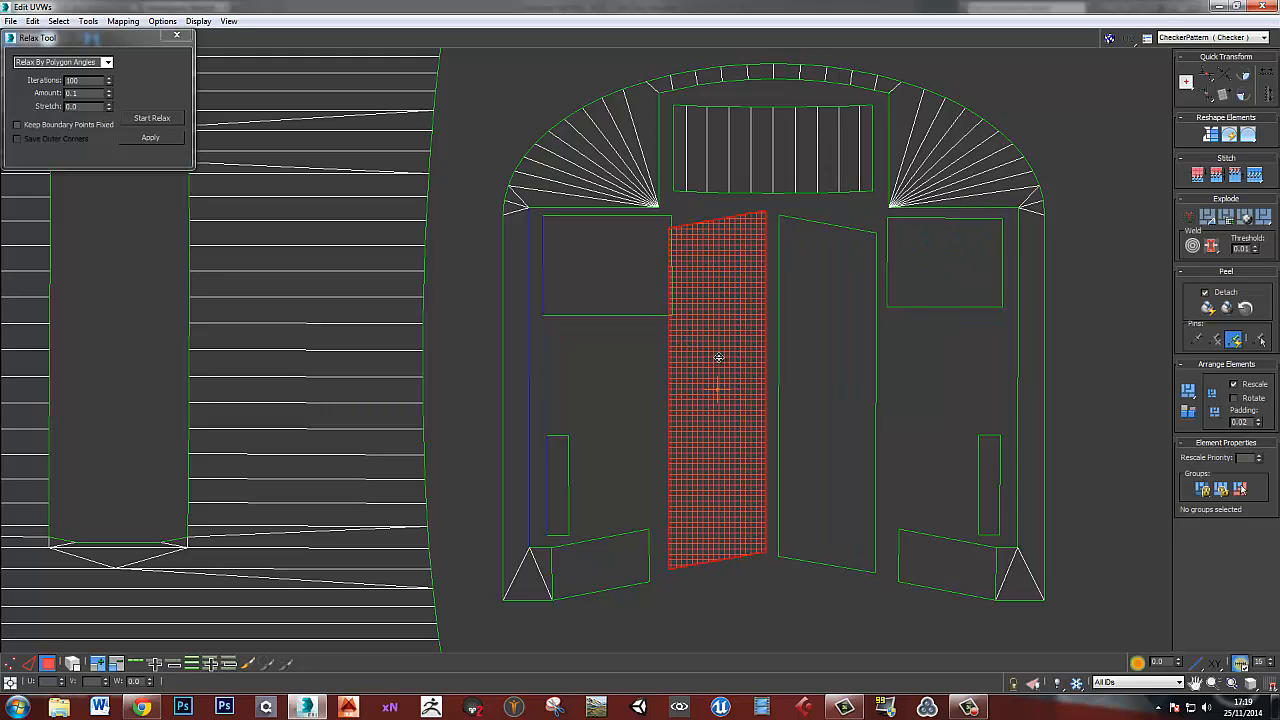
drag(718, 365, 720, 361)
- Shrink the left rectangular shell to match the right one and place it under the left shoulder, clear of the tall shell
click(610, 296)
drag(610, 296, 606, 275)
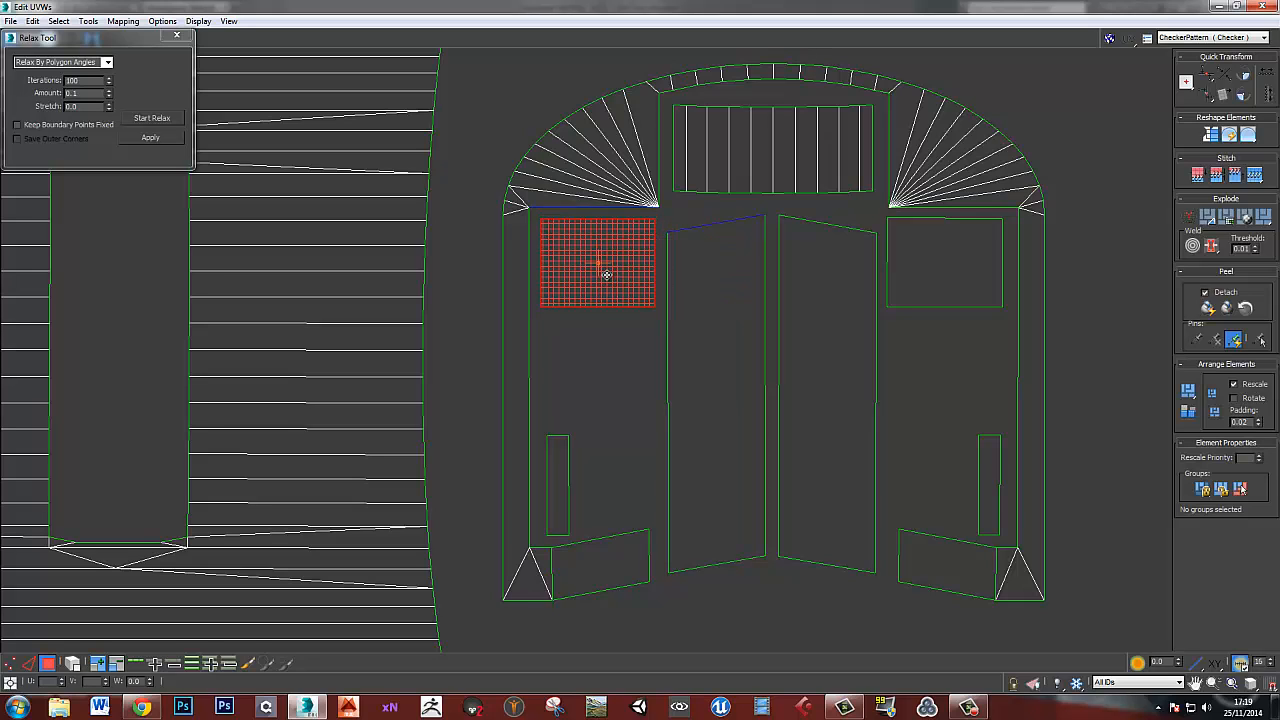
click(662, 369)
click(705, 360)
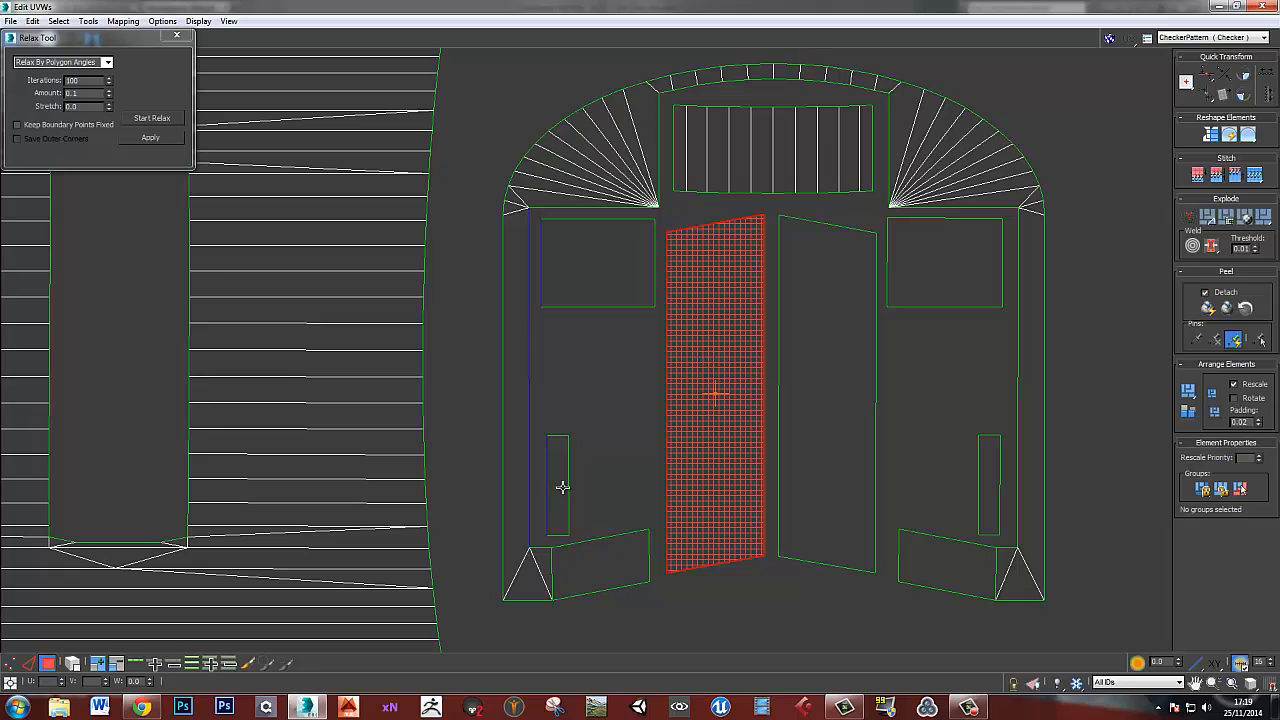
- Move the detached left sloped shell beside the left foot block, leaving a small gap between them
click(606, 555)
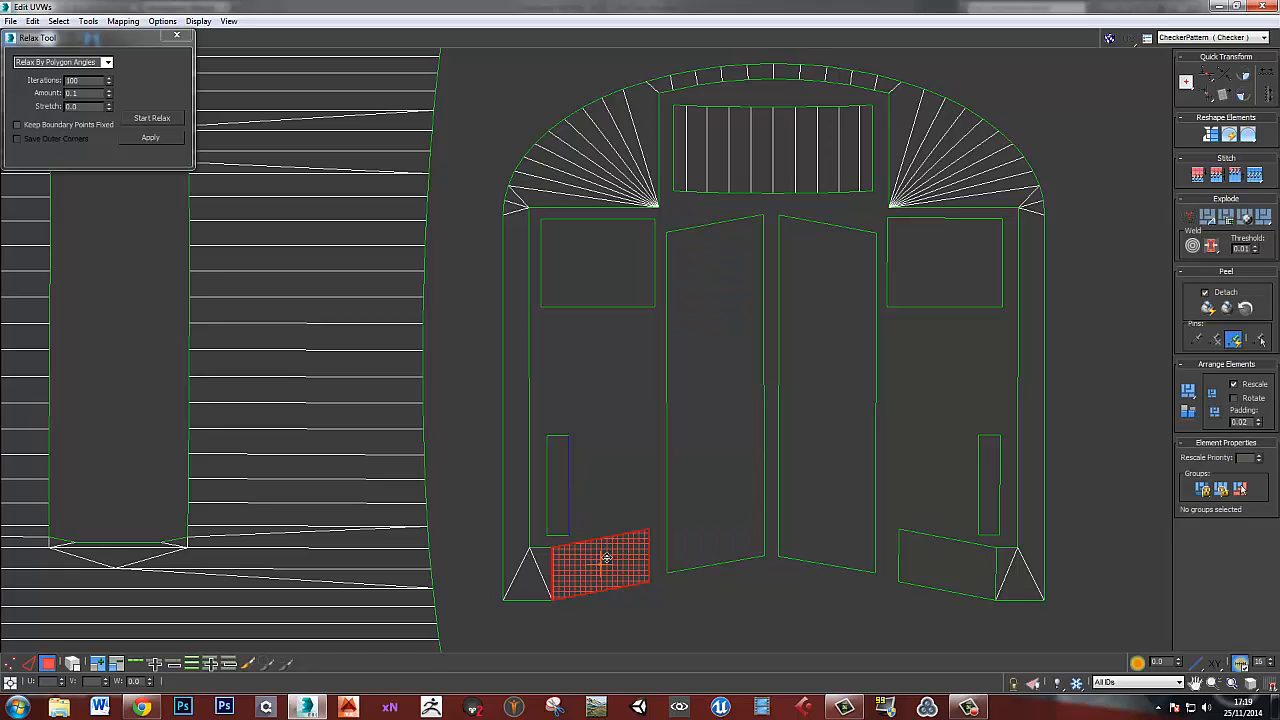
drag(606, 557, 563, 627)
middle_drag(592, 572, 633, 407)
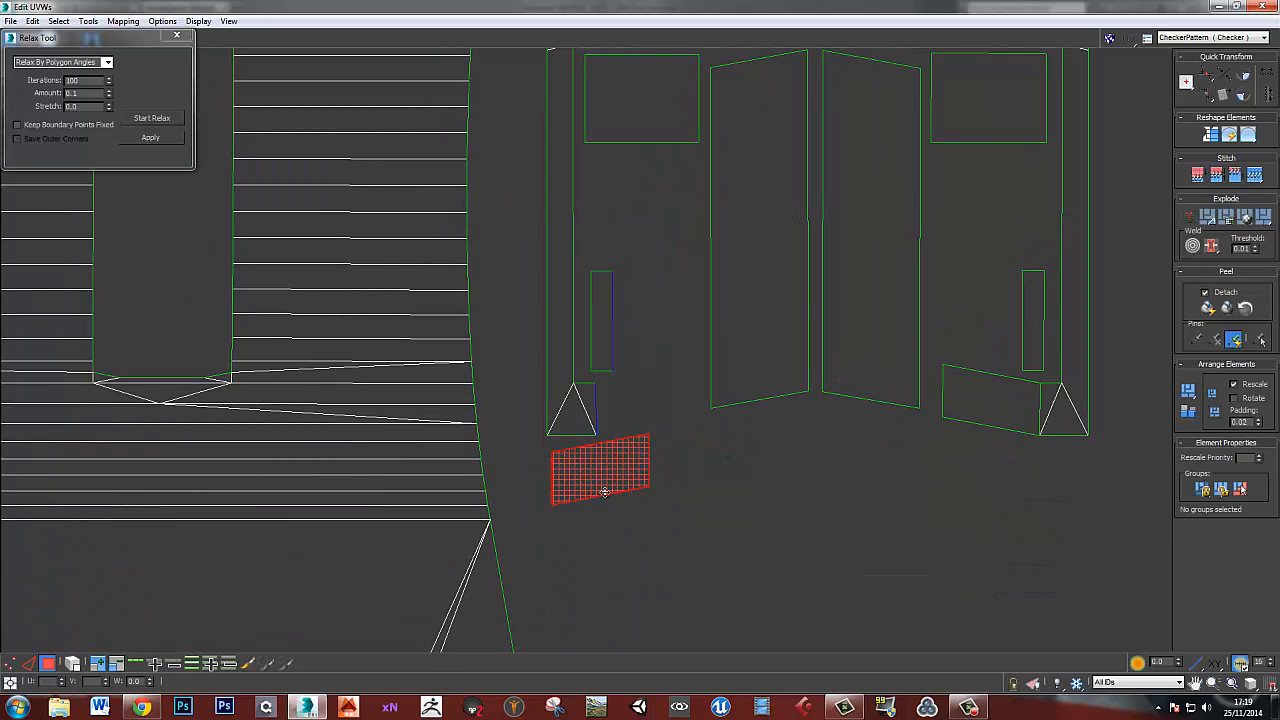
drag(592, 483, 658, 421)
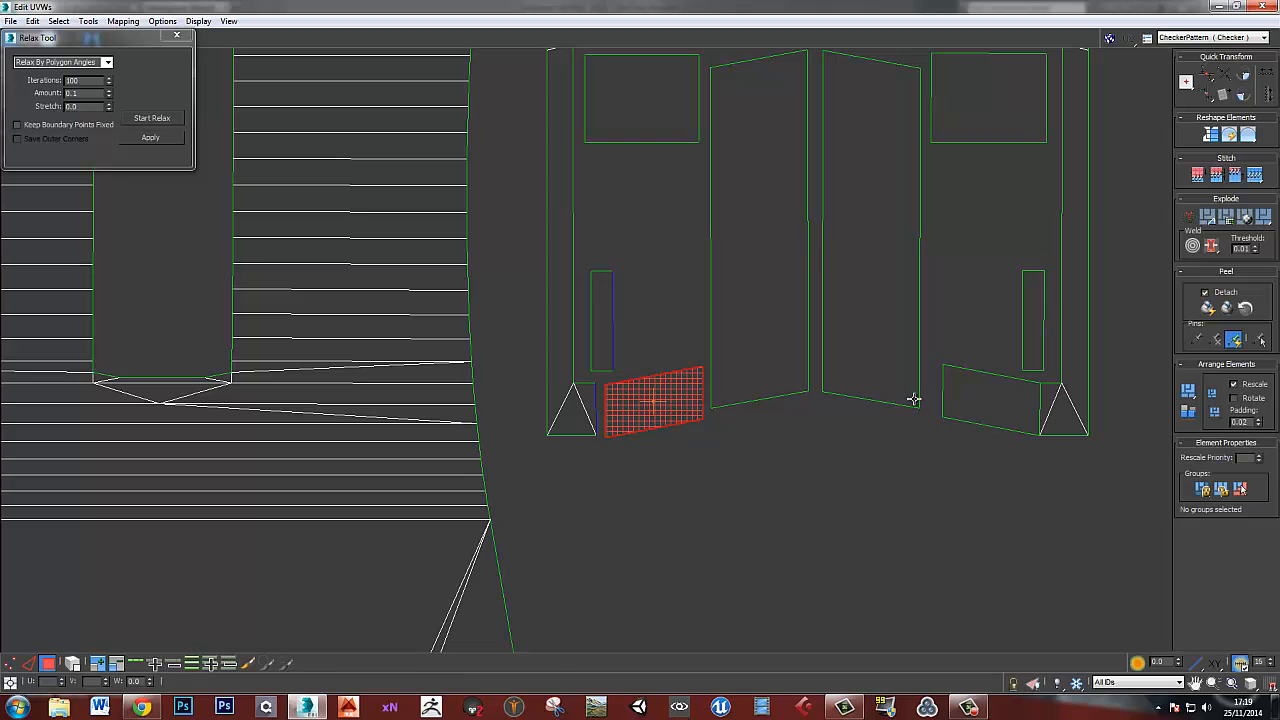
- Move the lower-right slanted shell into the gap beside the arch's right corner piece
drag(987, 399, 985, 397)
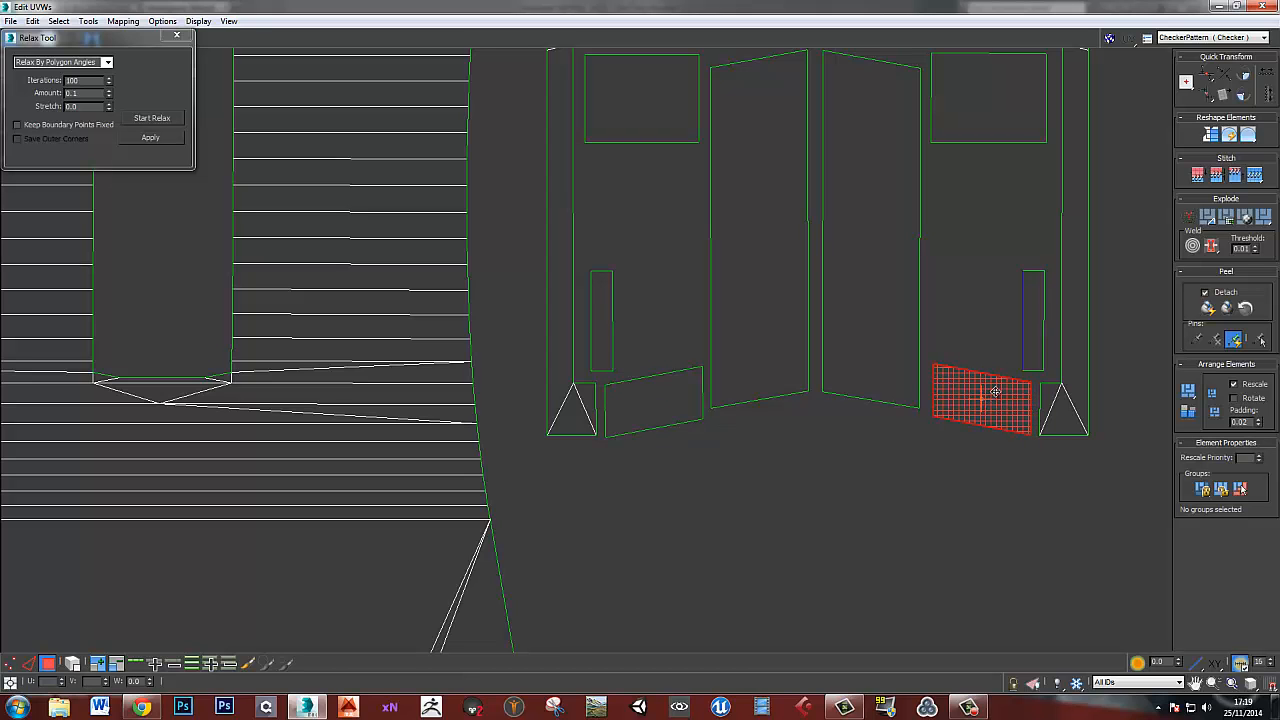
scroll(995, 392, down, 5)
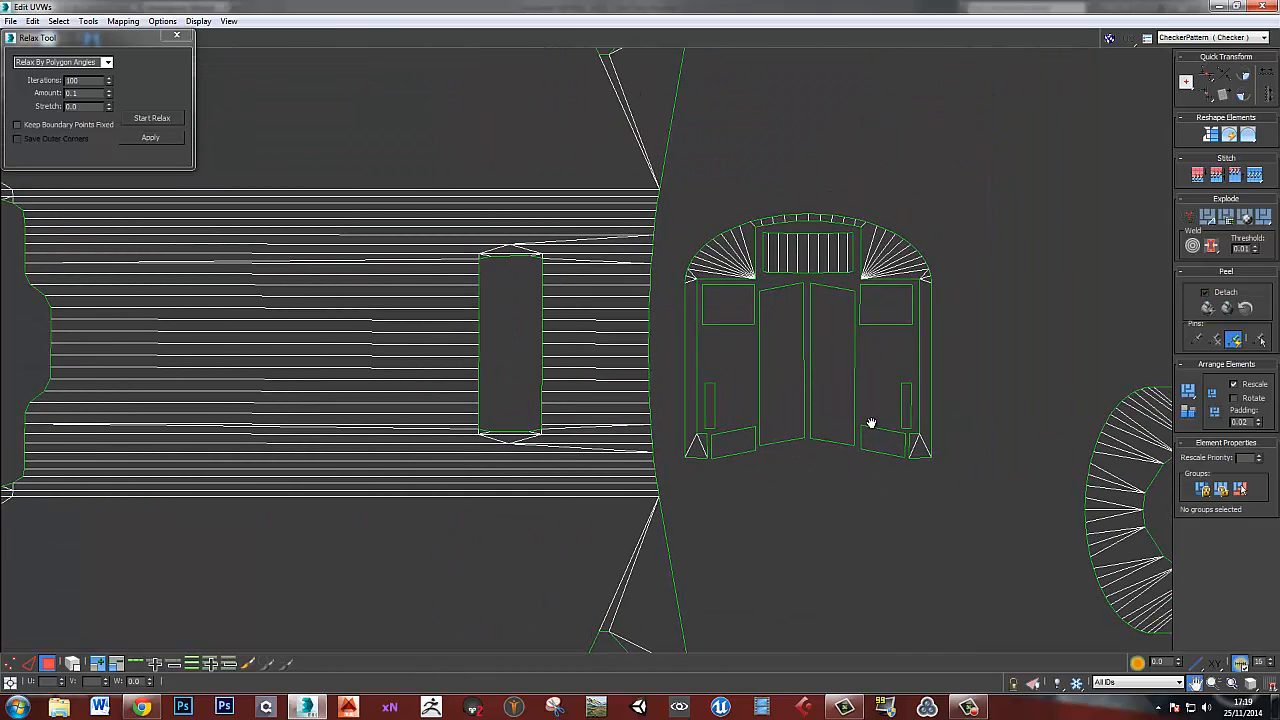
- Select the inner side face of the upper notch on the model's end and locate its shell in the UV layout
double_click(633, 8)
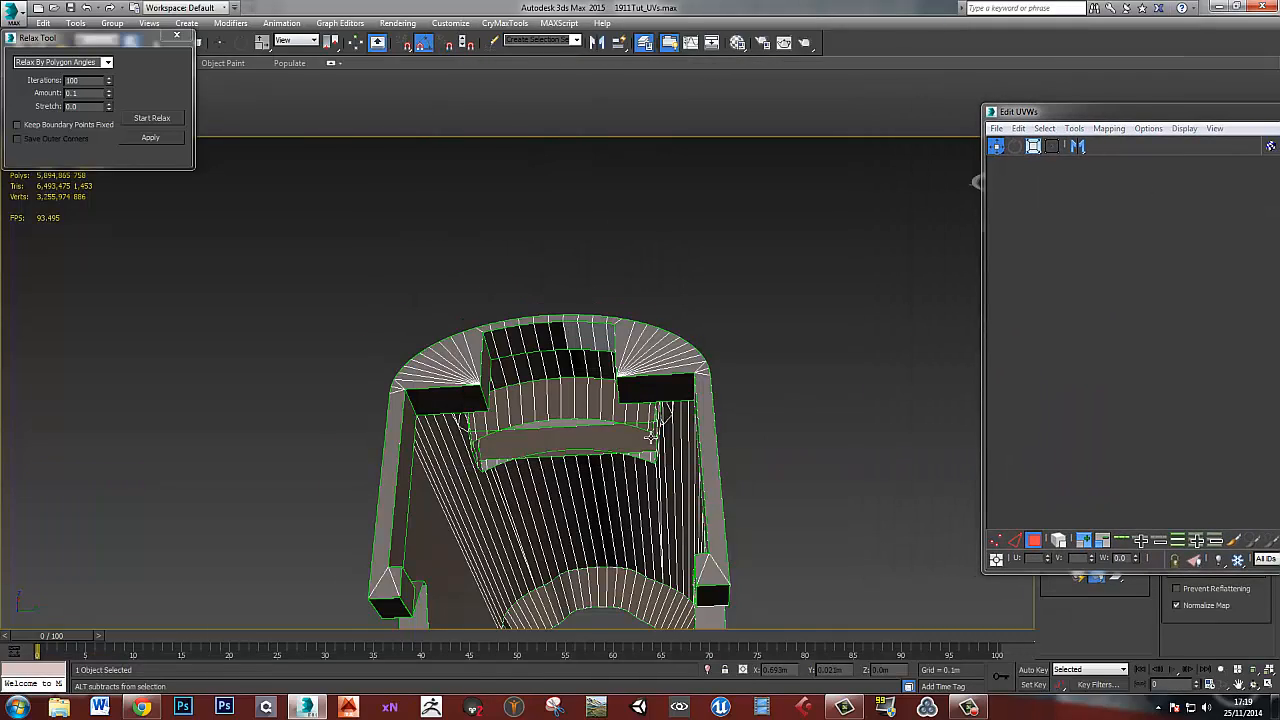
alt+middle_drag(735, 420, 643, 435)
middle_drag(400, 346, 463, 357)
click(370, 290)
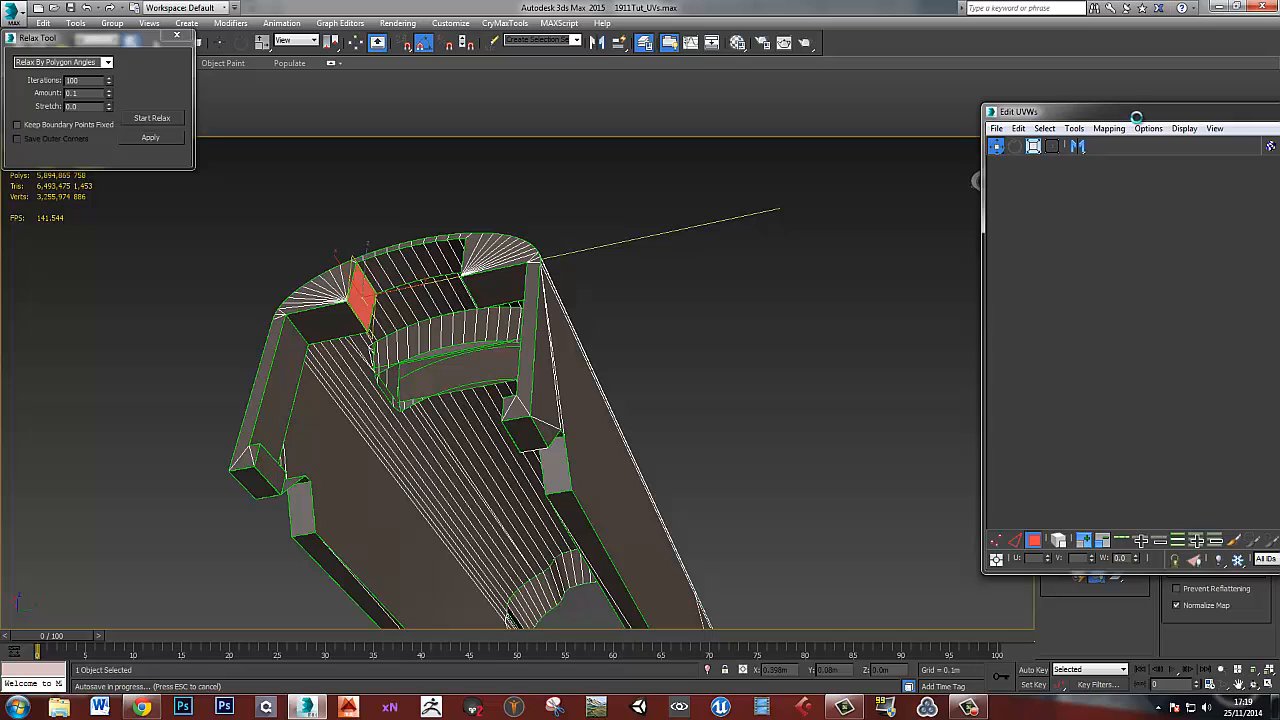
drag(1137, 118, 889, 116)
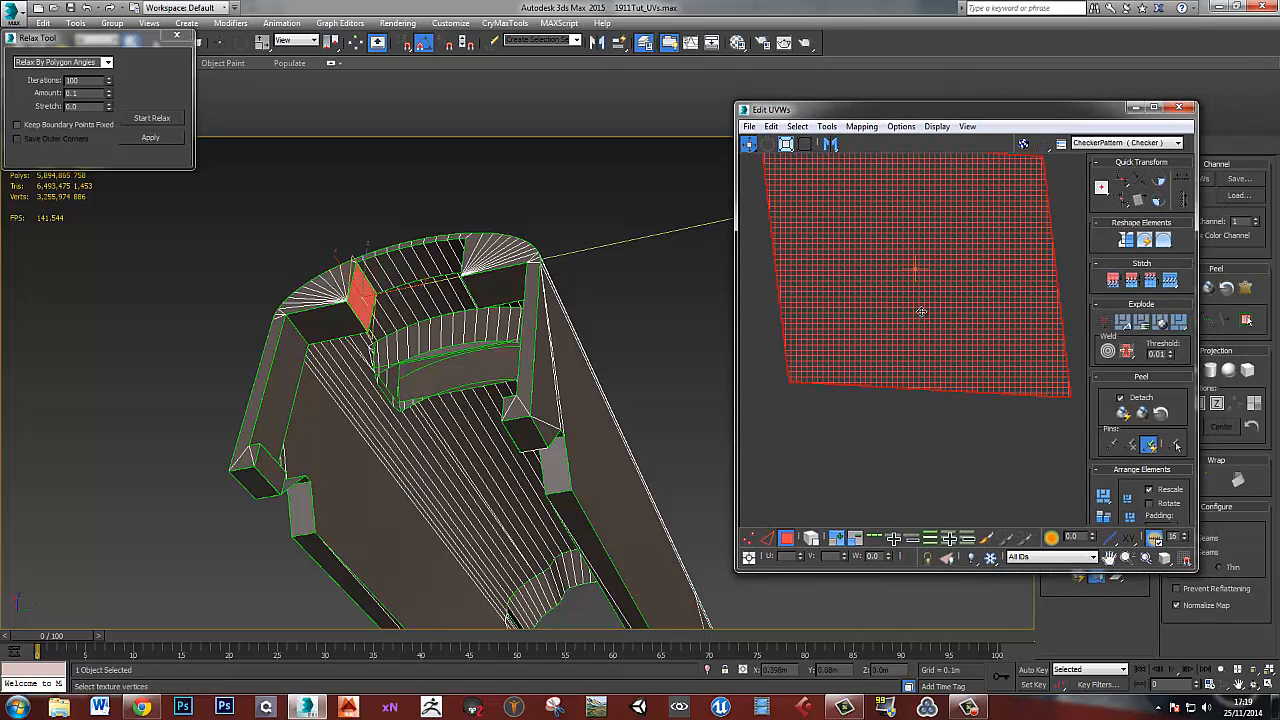
scroll(925, 340, down, 5)
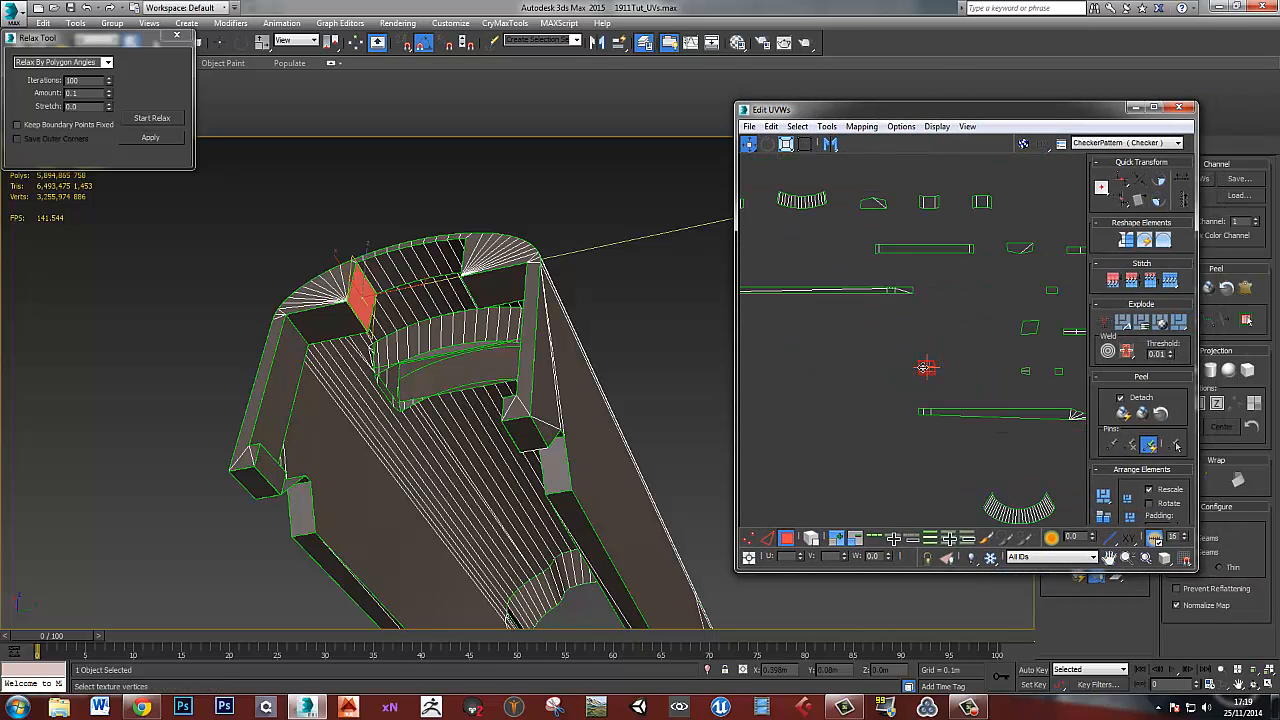
double_click(852, 112)
scroll(700, 420, down, 6)
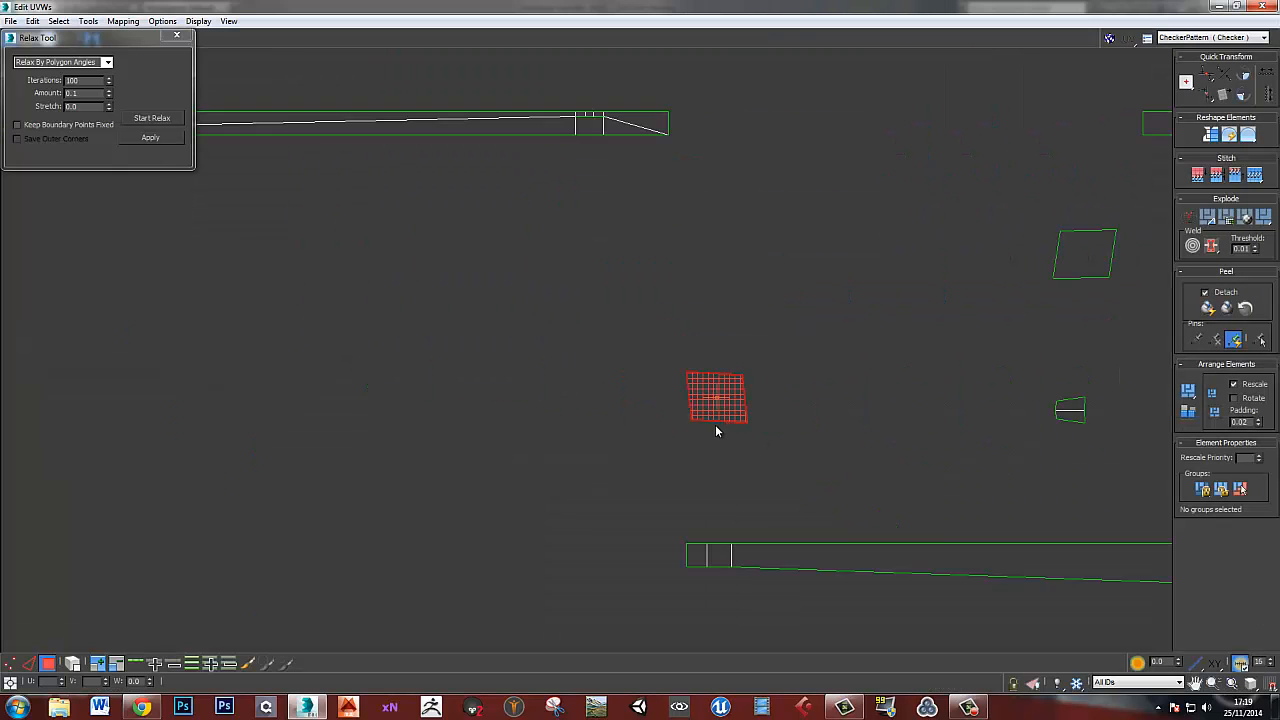
scroll(590, 391, up, 10)
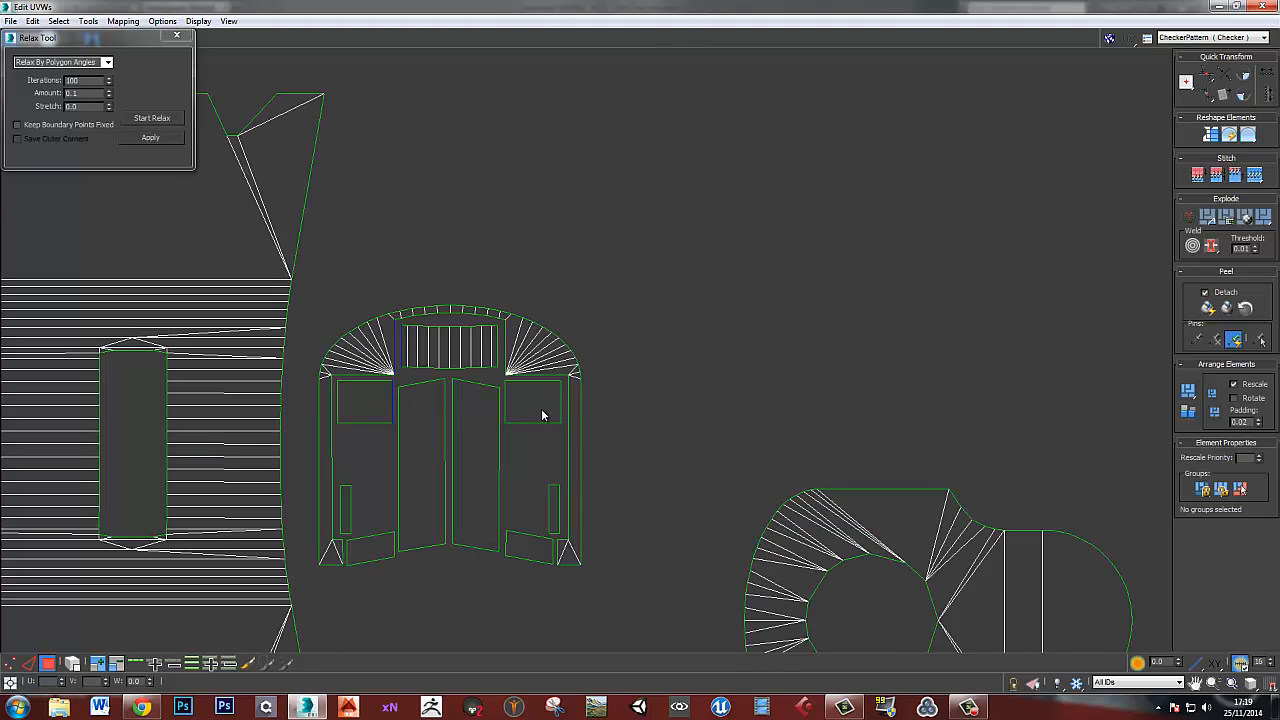
- Stitch the notch's two side faces onto the inner vertical edges of the arch shell
key(2)
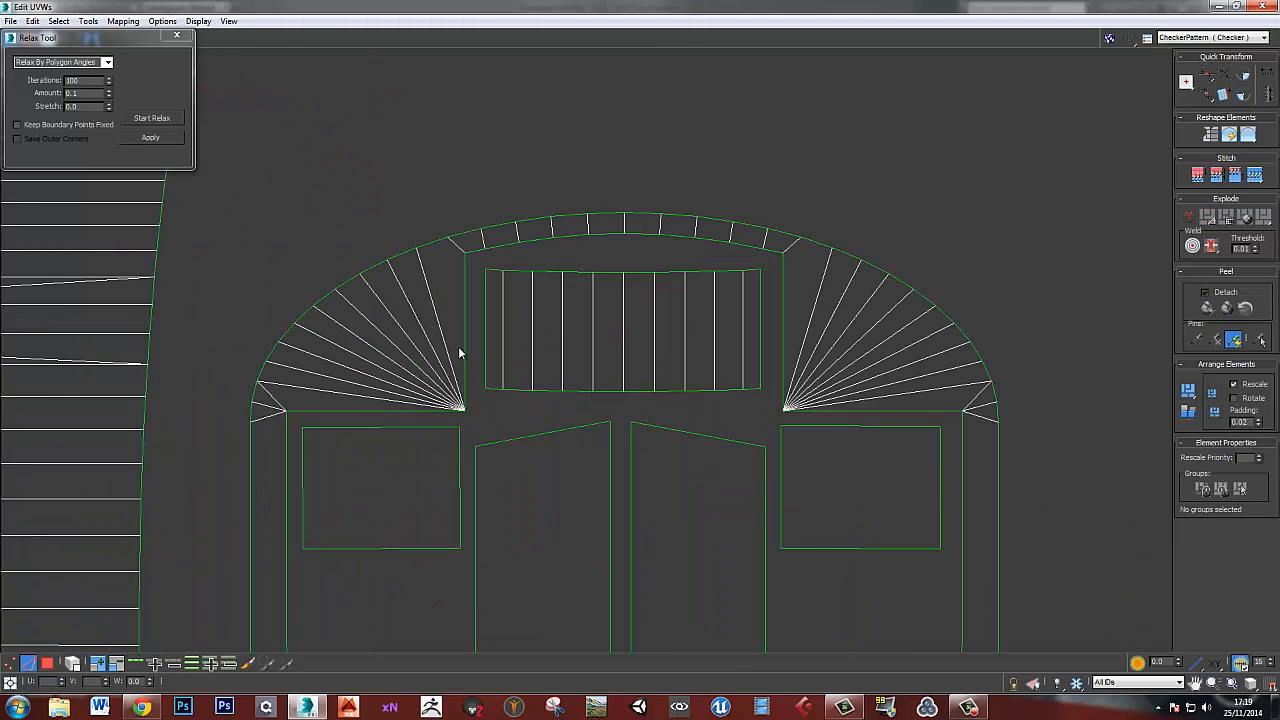
click(464, 348)
scroll(563, 468, down, 4)
scroll(563, 468, down, 2)
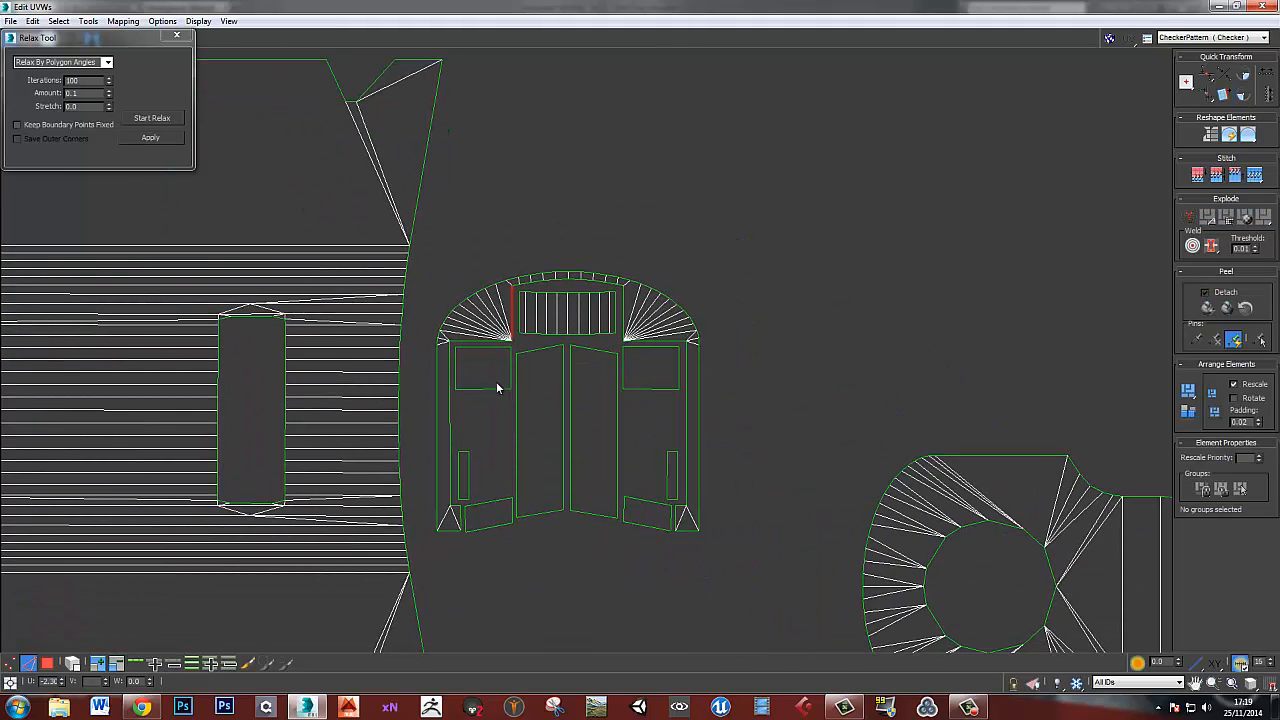
middle_drag(497, 380, 501, 382)
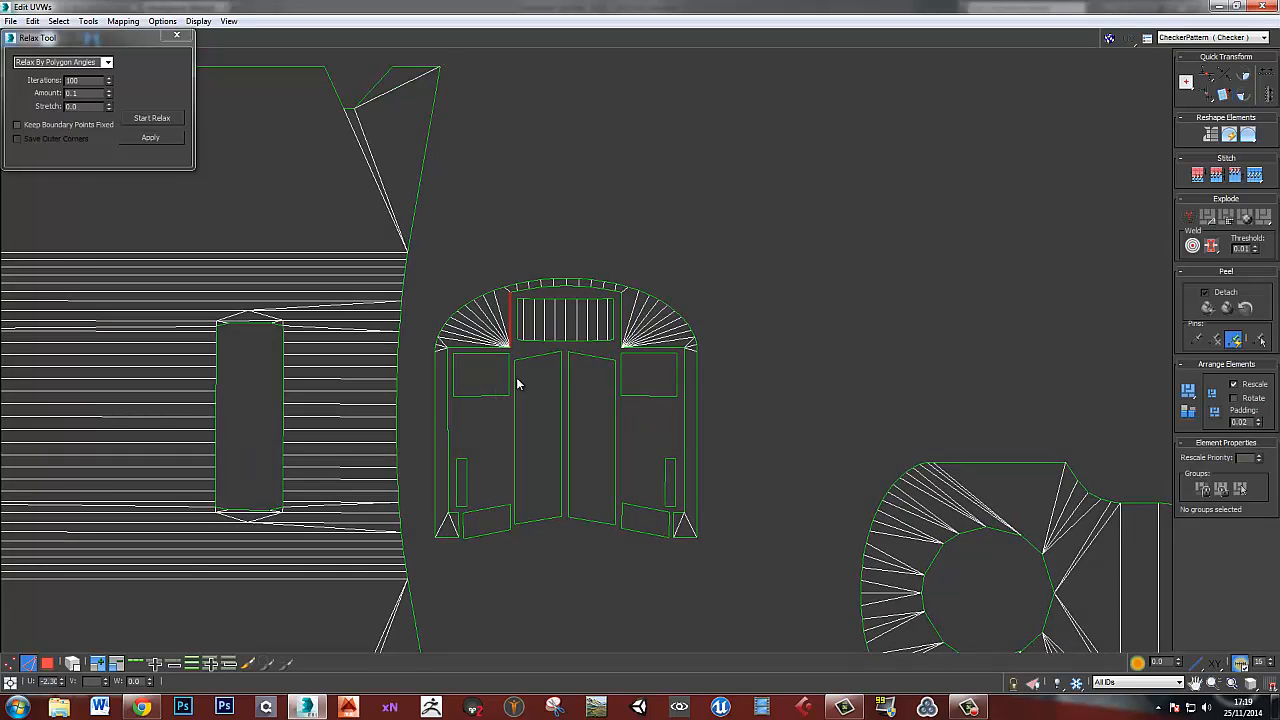
scroll(628, 327, up, 4)
click(618, 340)
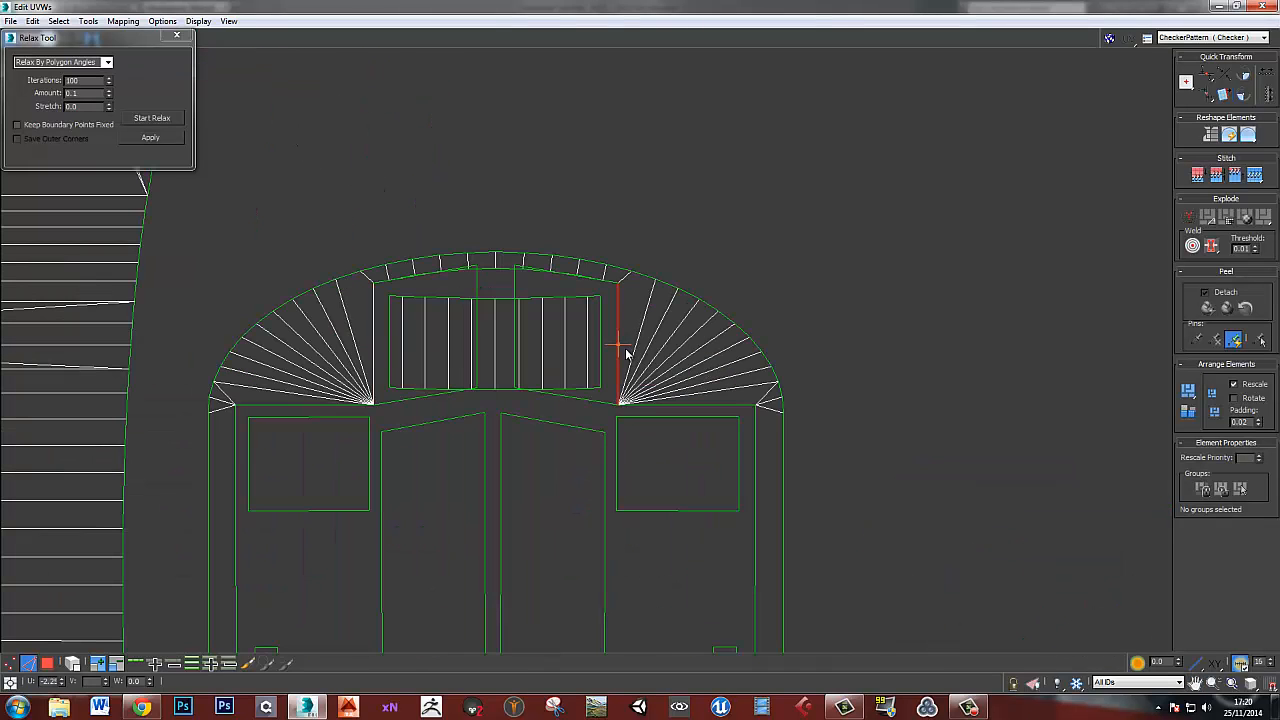
- Select the two stitched notch side faces and break them off from the arch shell
key(3)
click(566, 350)
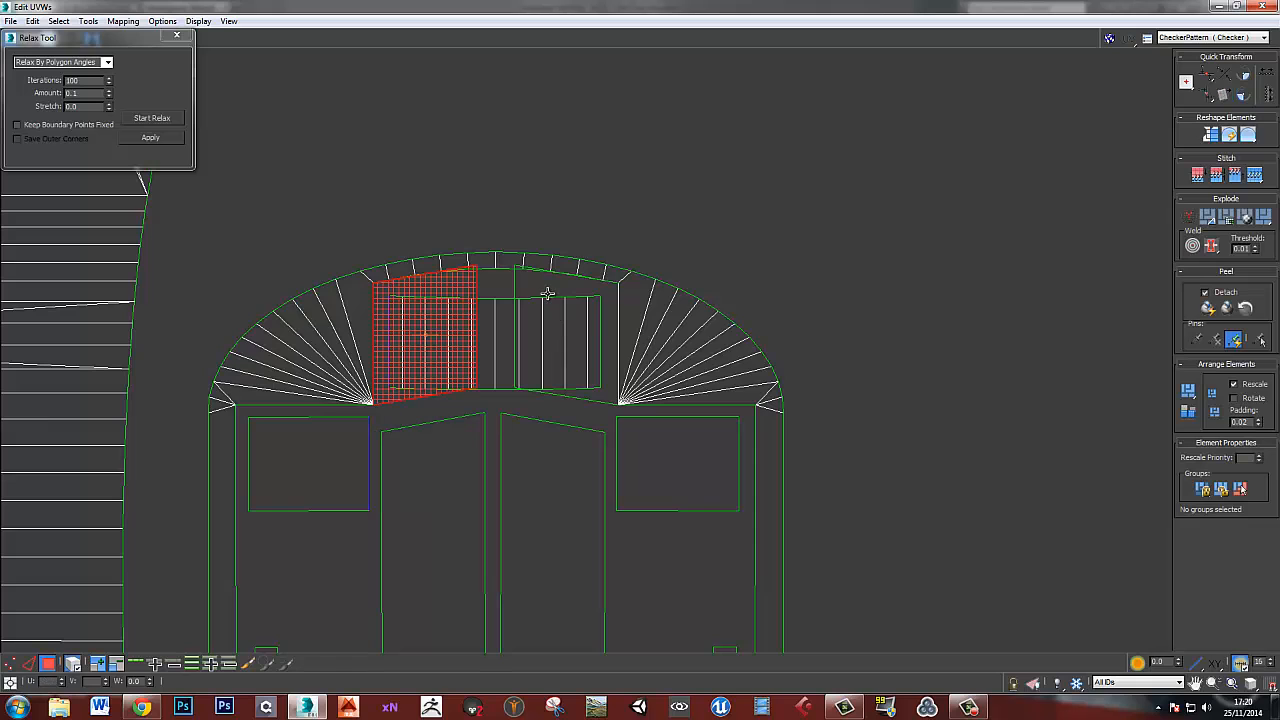
click(547, 291)
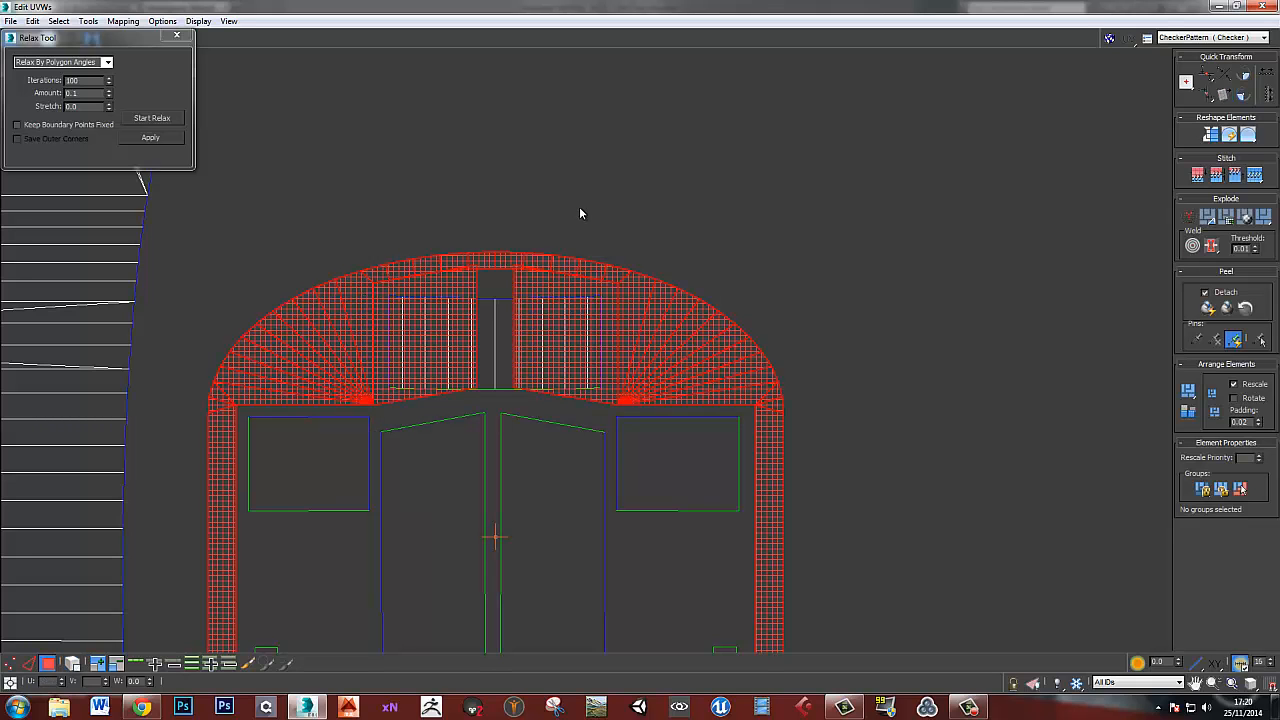
click(543, 288)
ctrl+click(451, 298)
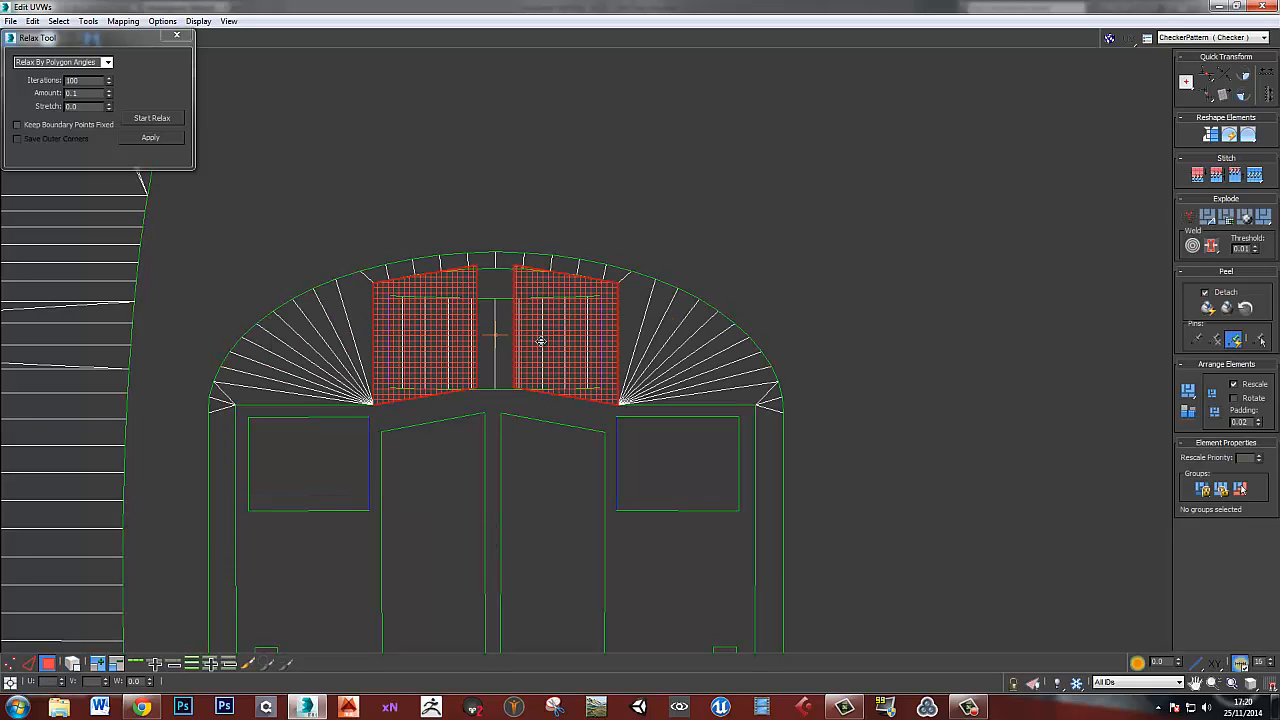
middle_drag(502, 410, 503, 233)
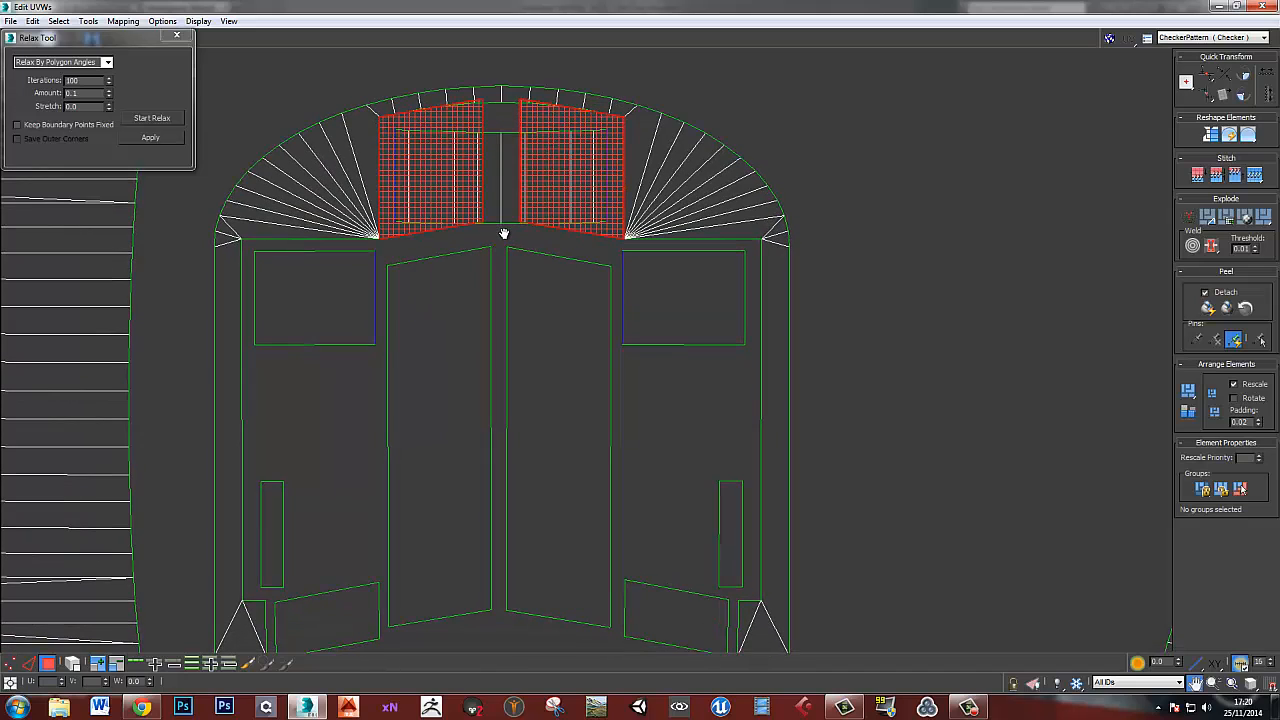
click(1188, 216)
- Move the right detached side face directly below the rectangle on the arch's right side
click(502, 169)
drag(594, 228, 728, 476)
middle_drag(728, 476, 678, 427)
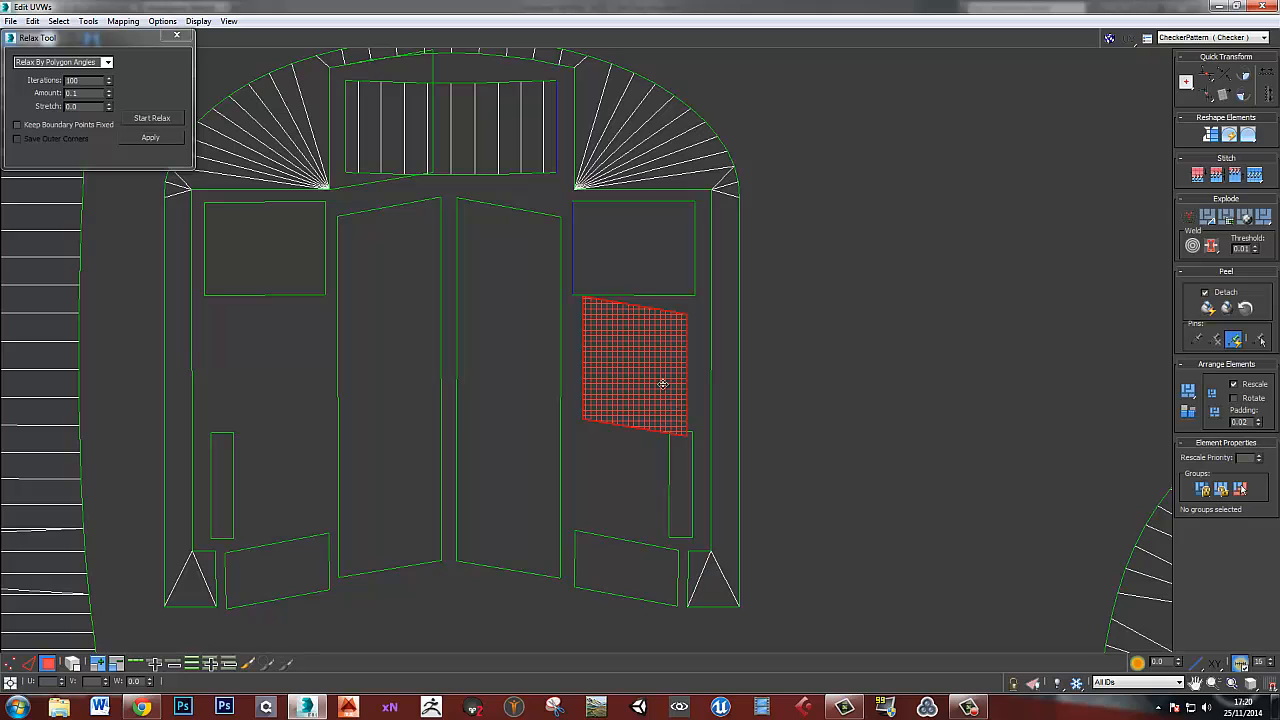
drag(662, 384, 632, 384)
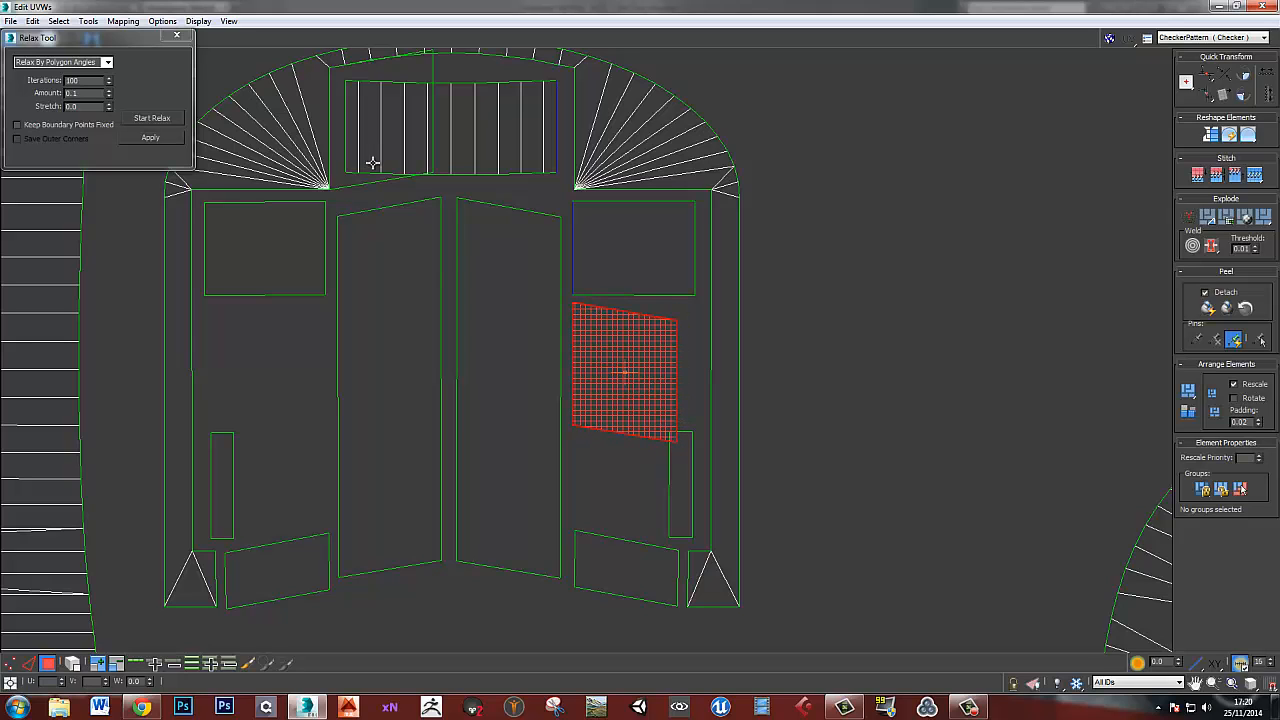
- Move the left detached side face below the left rectangle and nudge the right one into a matching position
drag(594, 433, 263, 376)
click(624, 372)
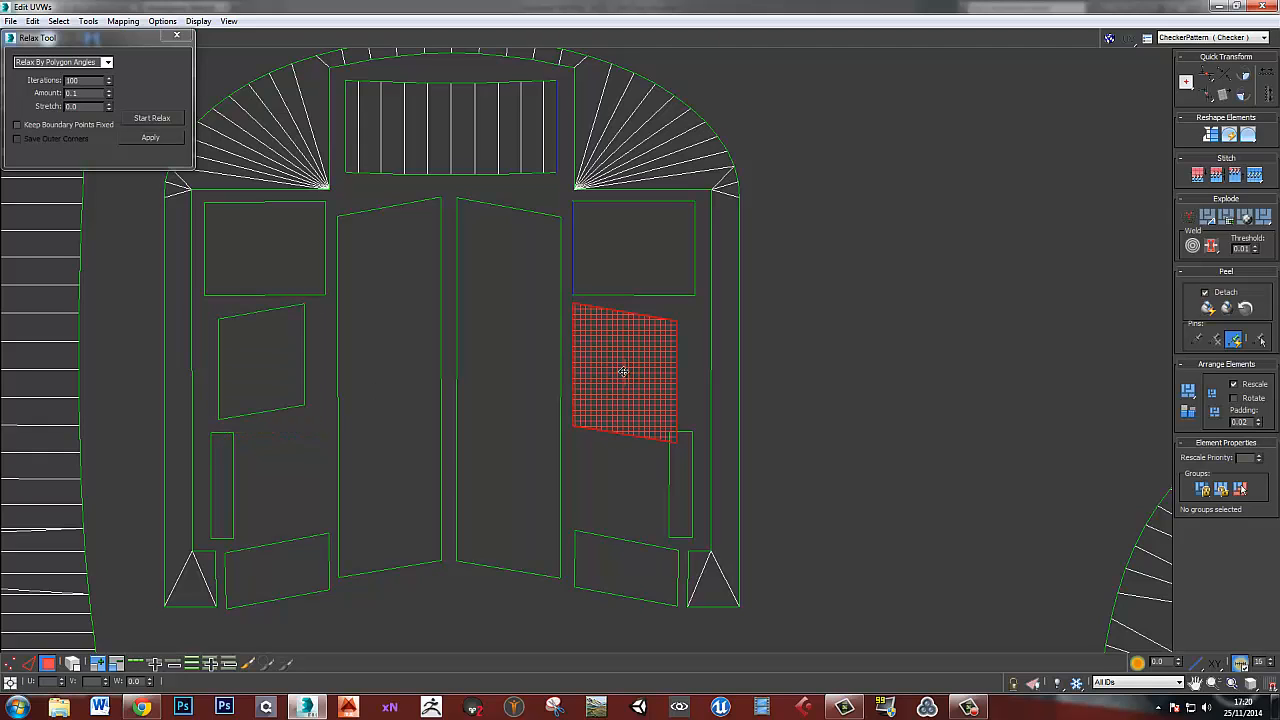
mouse_move(624, 372)
mouse_down()
mouse_move(622, 392)
mouse_move(636, 379)
mouse_up()
click(906, 328)
middle_drag(614, 369, 598, 352)
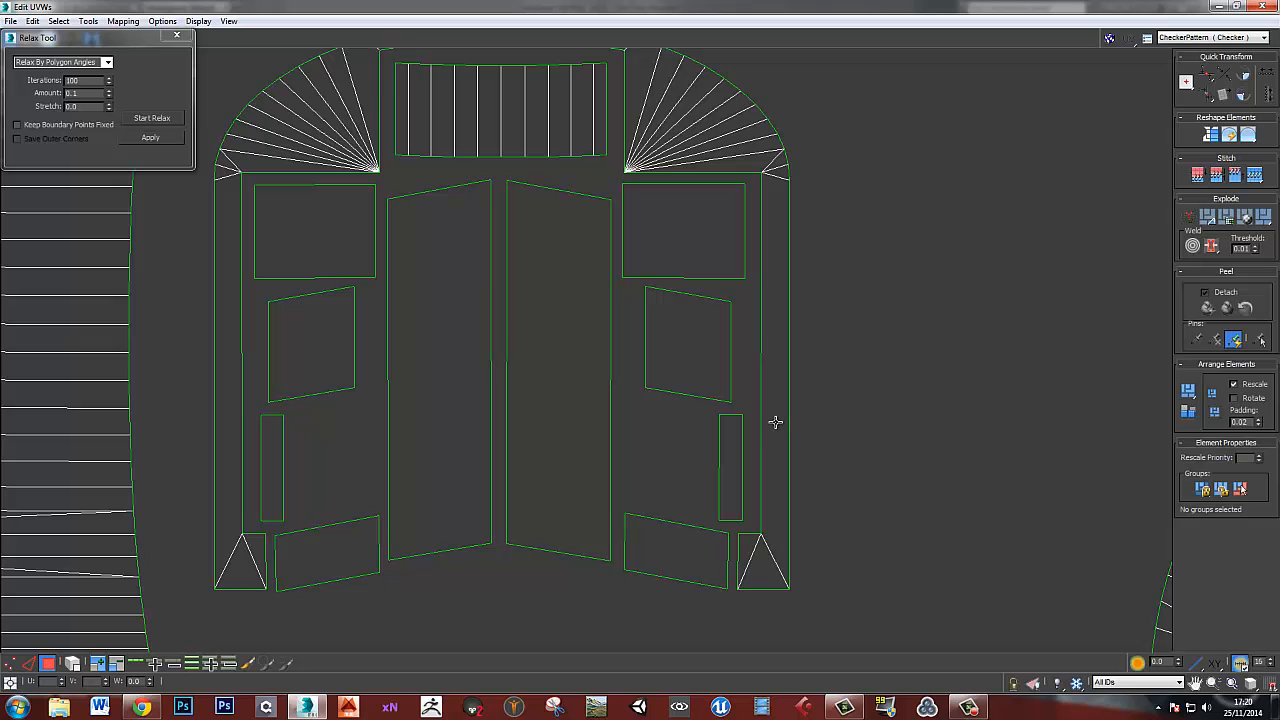
- Examine the arch shell and the arrangement of small shells packed inside it
scroll(460, 437, down, 5)
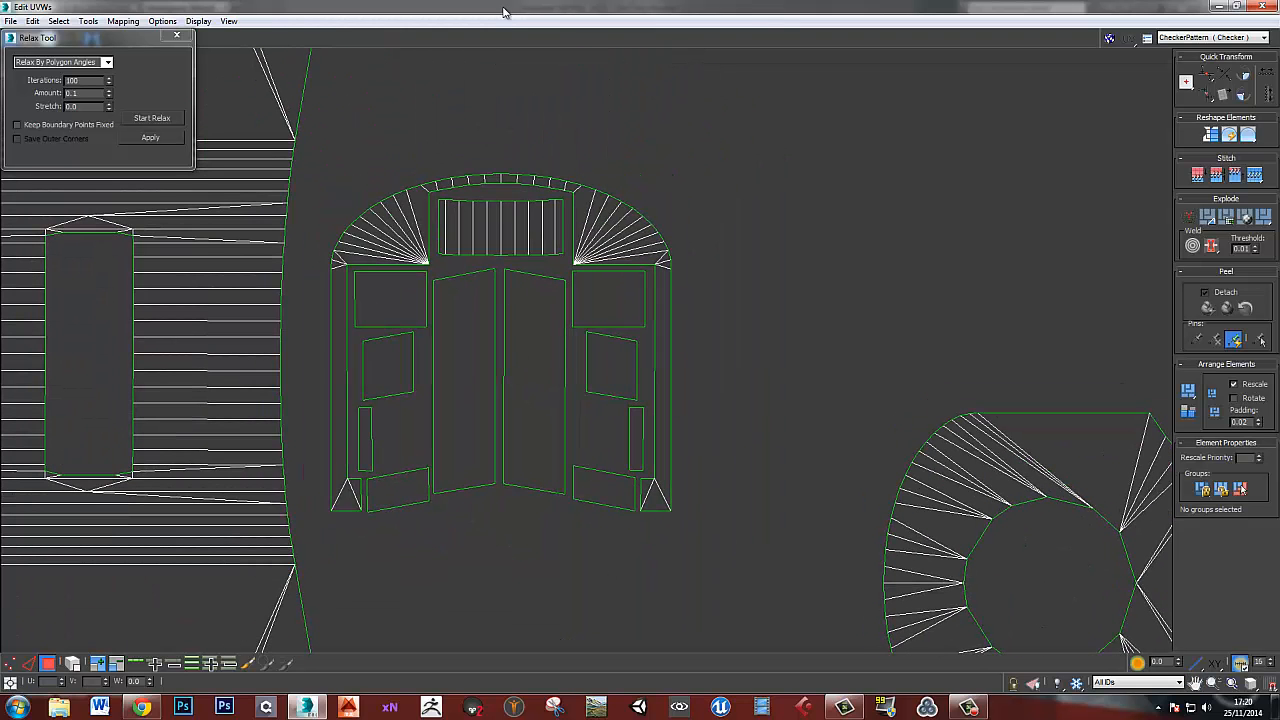
drag(332, 196, 692, 519)
click(748, 359)
middle_drag(606, 453, 620, 438)
scroll(565, 292, up, 2)
scroll(565, 292, up, 2)
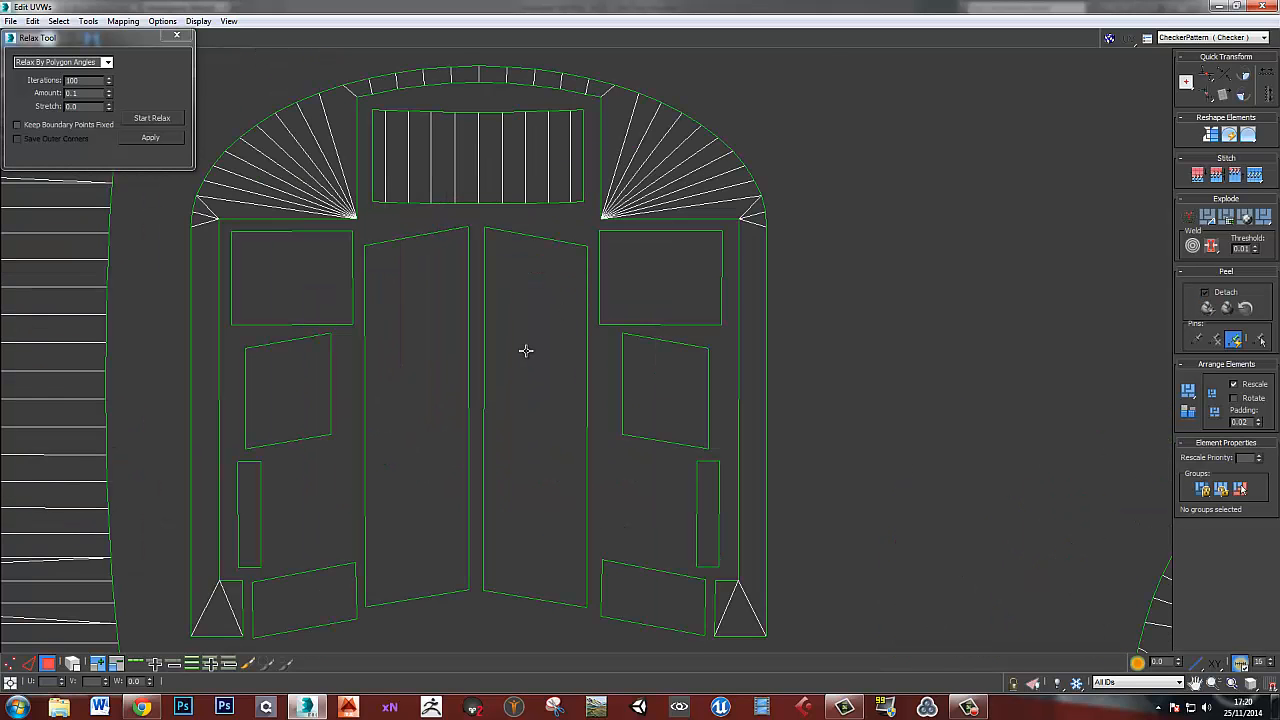
scroll(530, 365, down, 3)
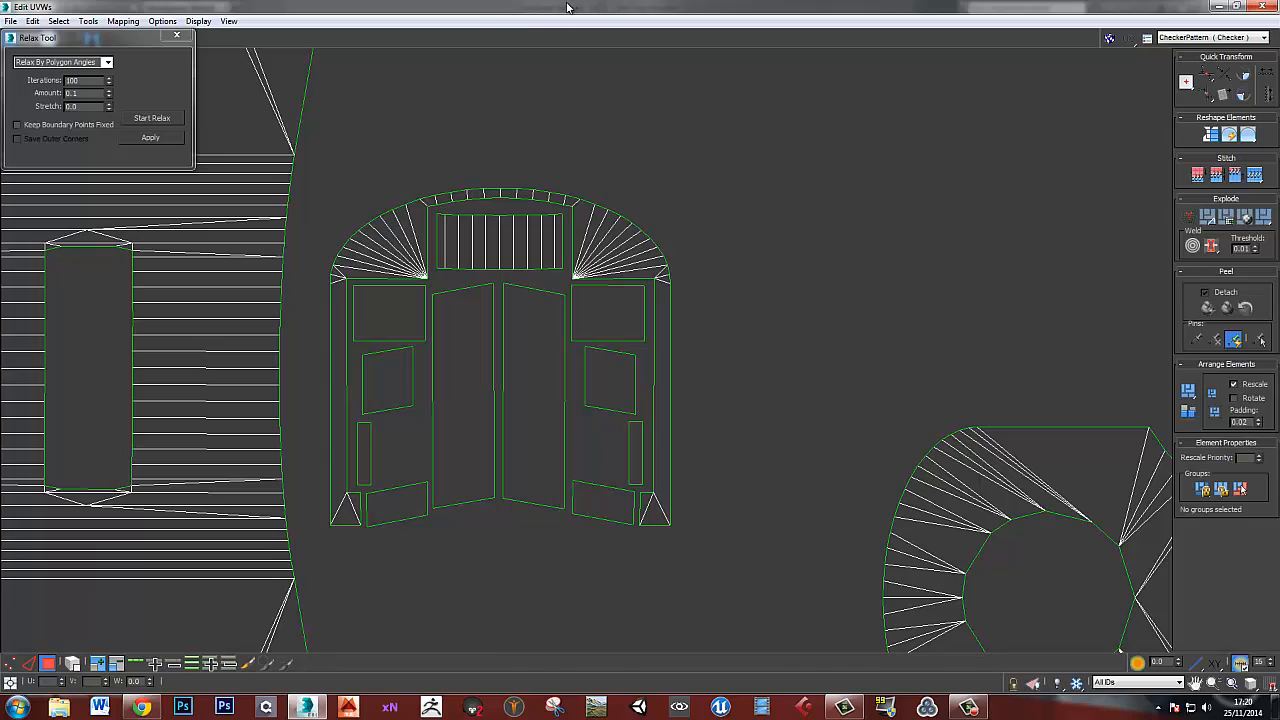
- Select the flat triangular and adjoining side faces on the model and locate them in the UV layout
drag(567, 8, 846, 133)
alt+middle_drag(235, 392, 457, 360)
scroll(490, 420, up, 3)
click(452, 405)
click(457, 360)
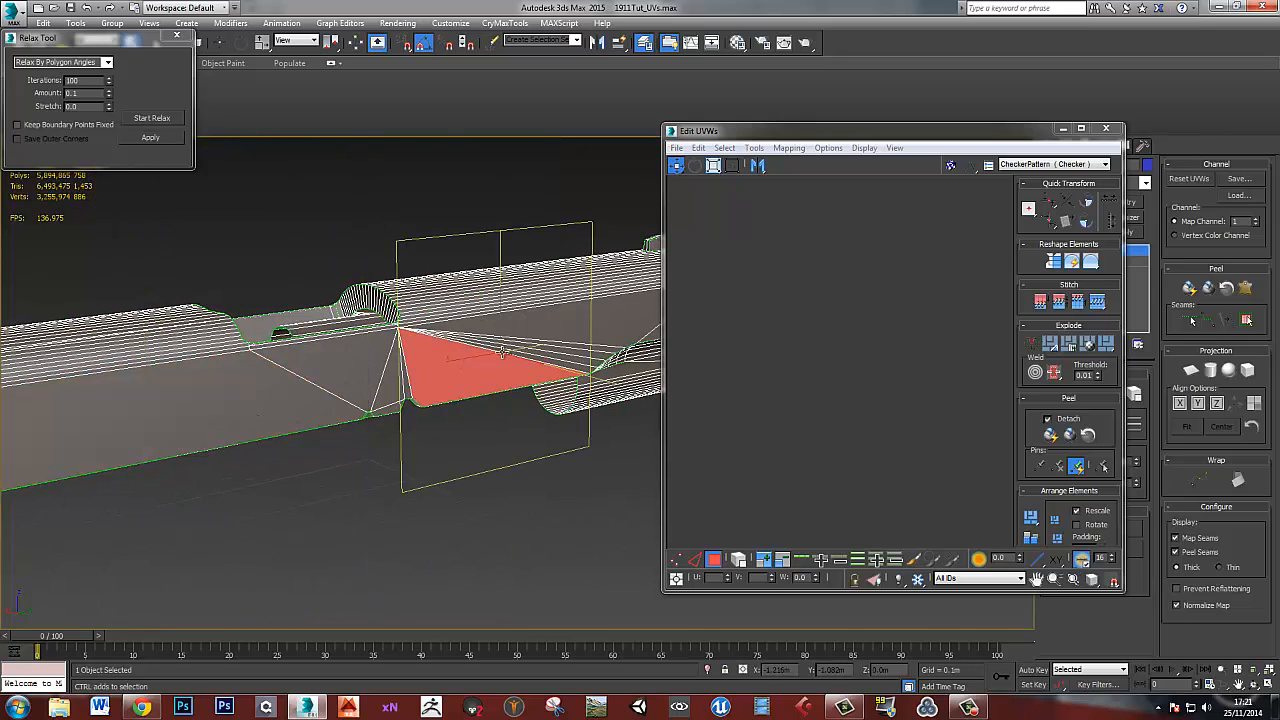
ctrl+click(524, 335)
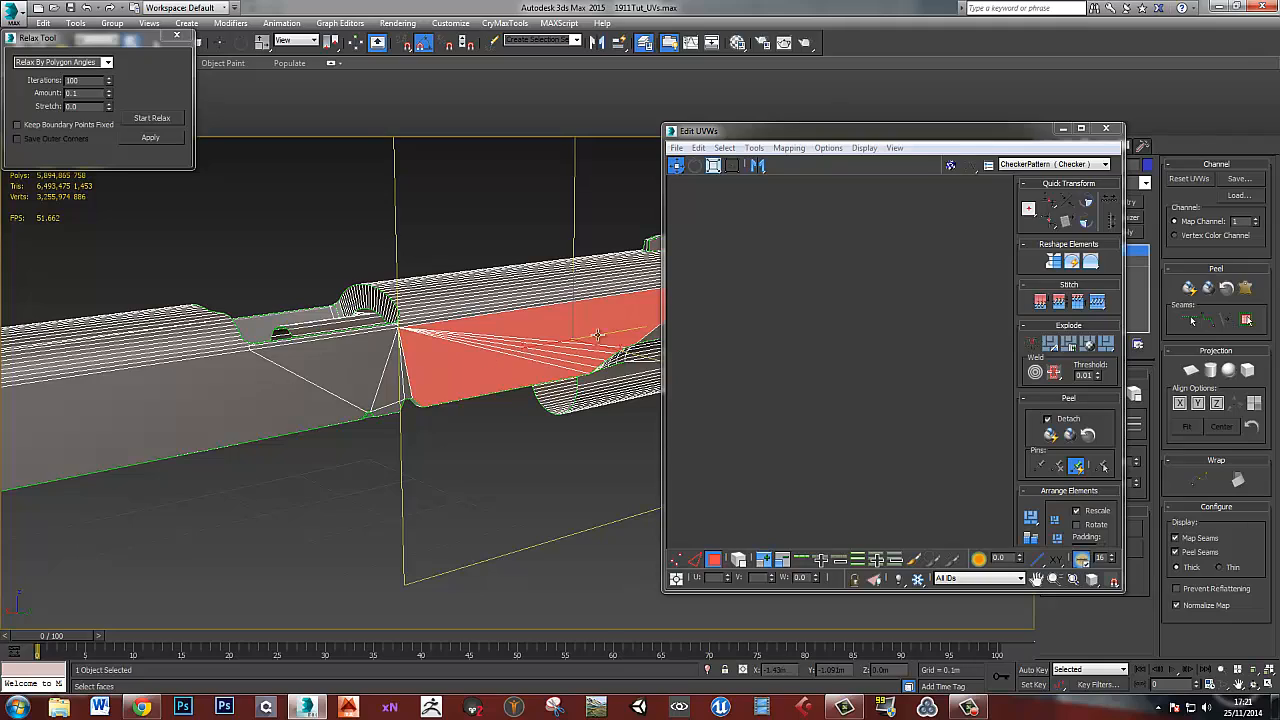
alt+middle_drag(344, 372, 413, 352)
drag(862, 132, 772, 1)
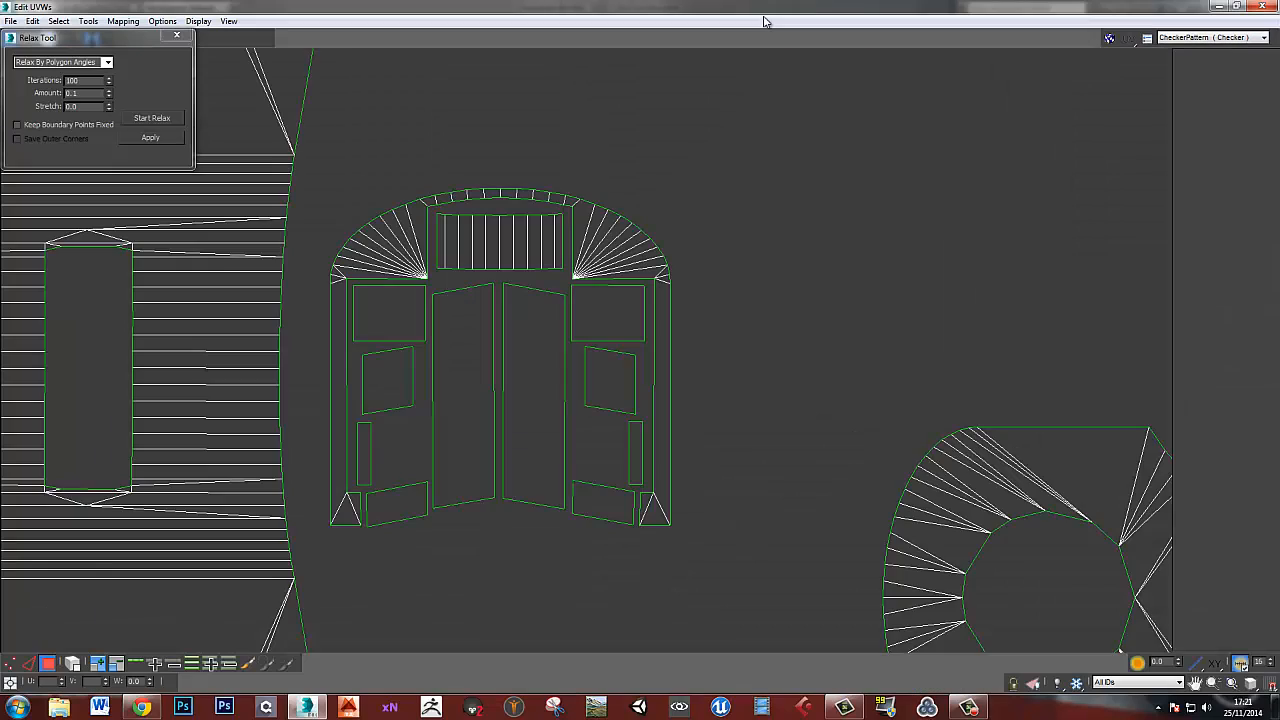
scroll(546, 407, down, 10)
scroll(458, 441, up, 5)
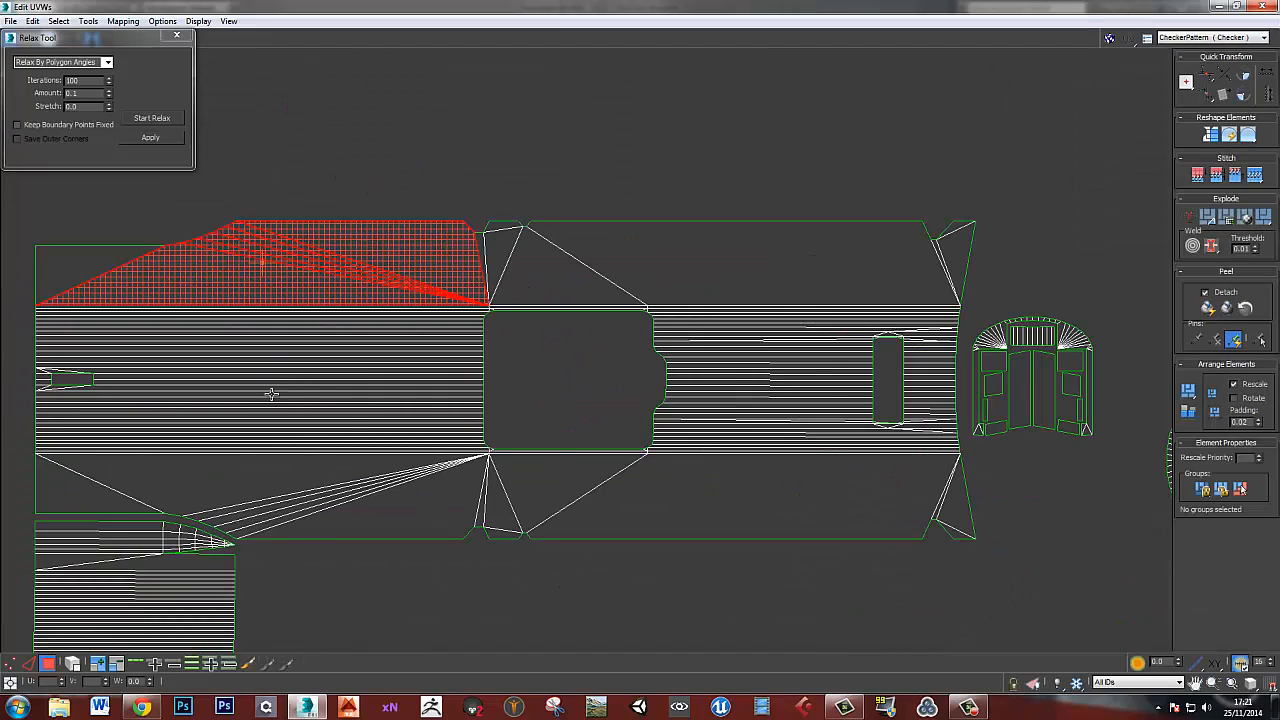
- Select the middle horizontal edge of the ribbed shell below the main body shell
scroll(290, 458, down, 2)
middle_drag(204, 624, 363, 434)
scroll(363, 434, up, 4)
click(376, 399)
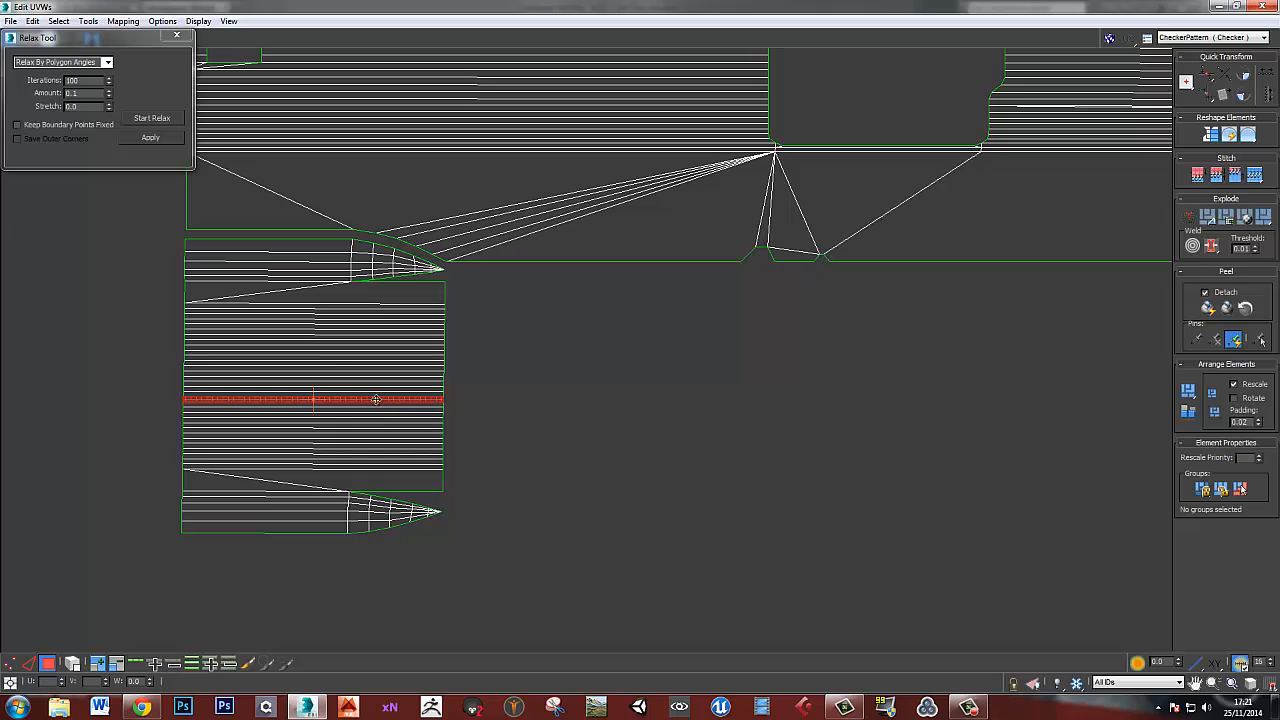
click(495, 408)
scroll(427, 393, up, 3)
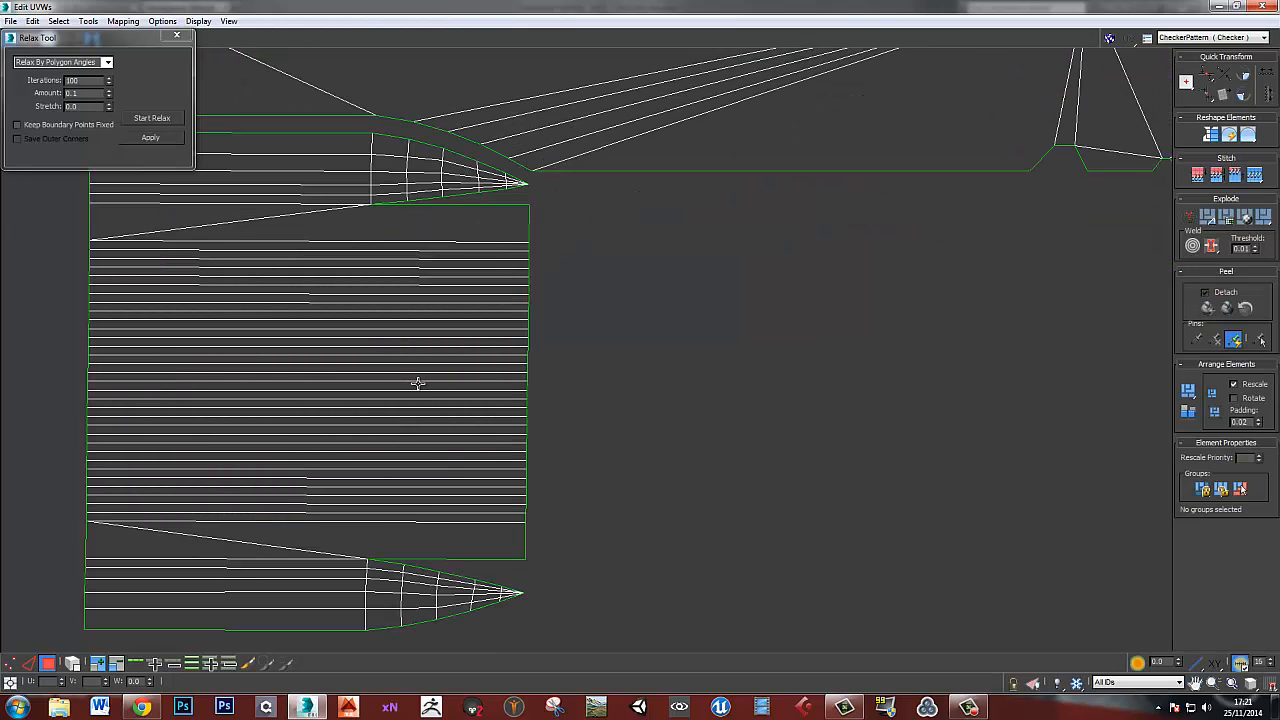
key(2)
click(414, 380)
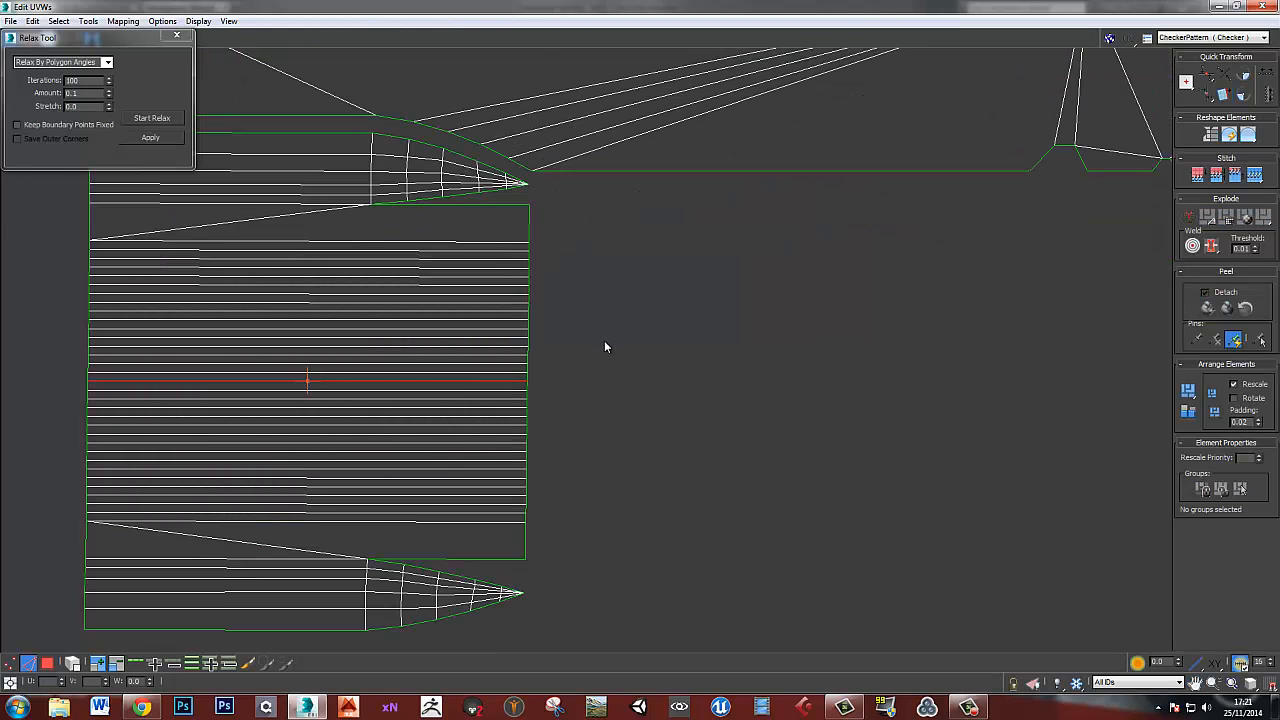
- Check the centre edge on the model's cylindrical end and break the ribbed shell along it
drag(529, 10, 0, 60)
alt+middle_drag(280, 463, 472, 436)
scroll(226, 418, up, 5)
click(468, 361)
scroll(471, 374, down, 3)
alt+middle_drag(690, 415, 700, 457)
scroll(660, 394, up, 5)
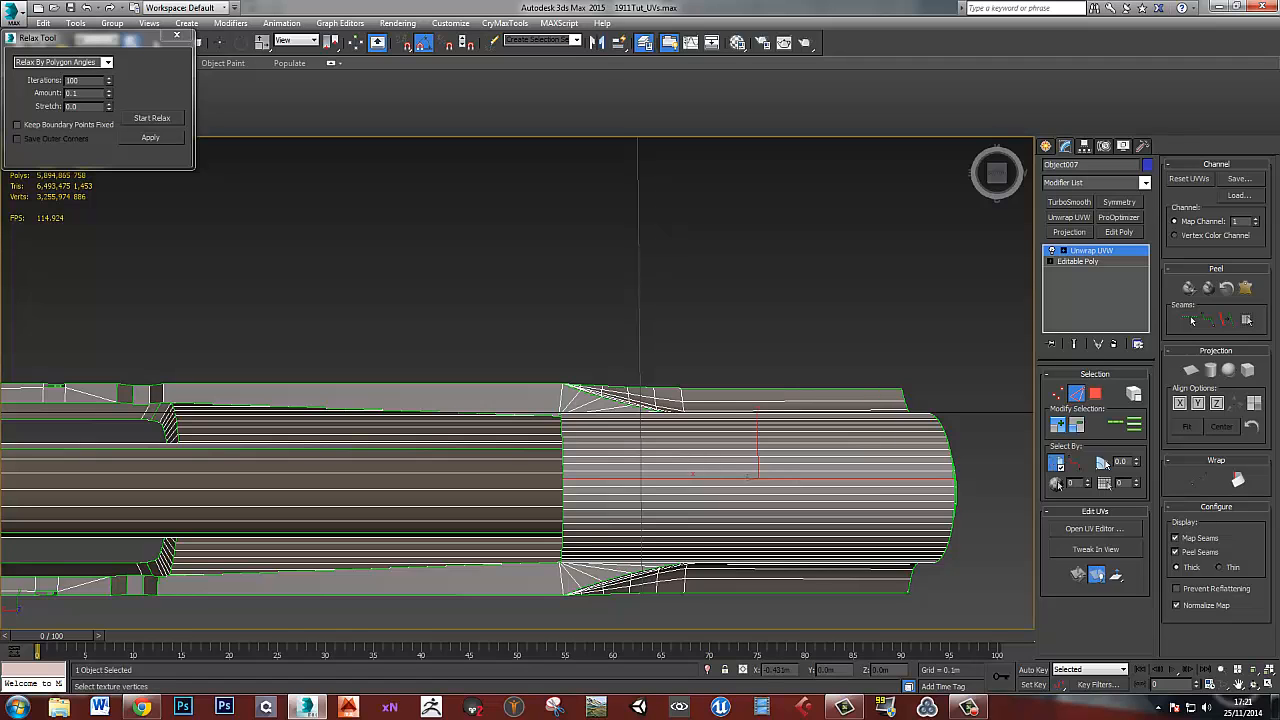
click(1095, 528)
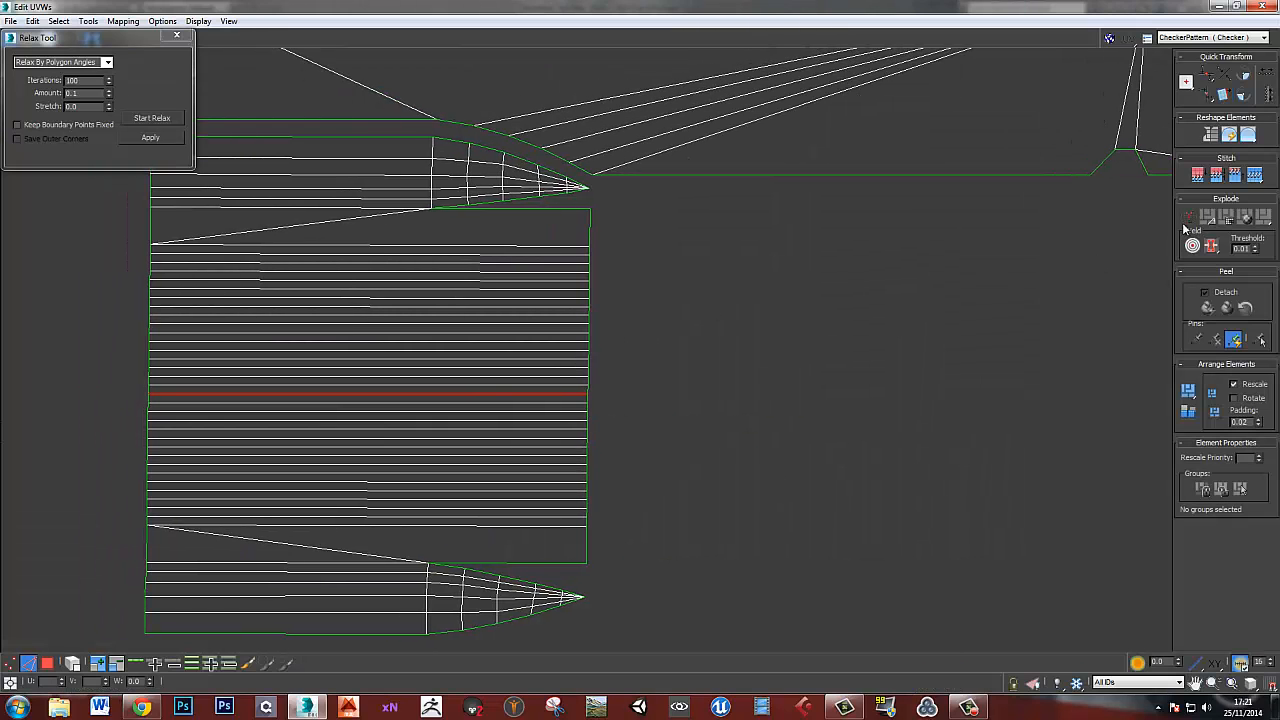
click(1184, 222)
- Select the lower half of the split ribbed shell and check which faces it covers on the model
middle_drag(657, 432, 695, 435)
click(585, 462)
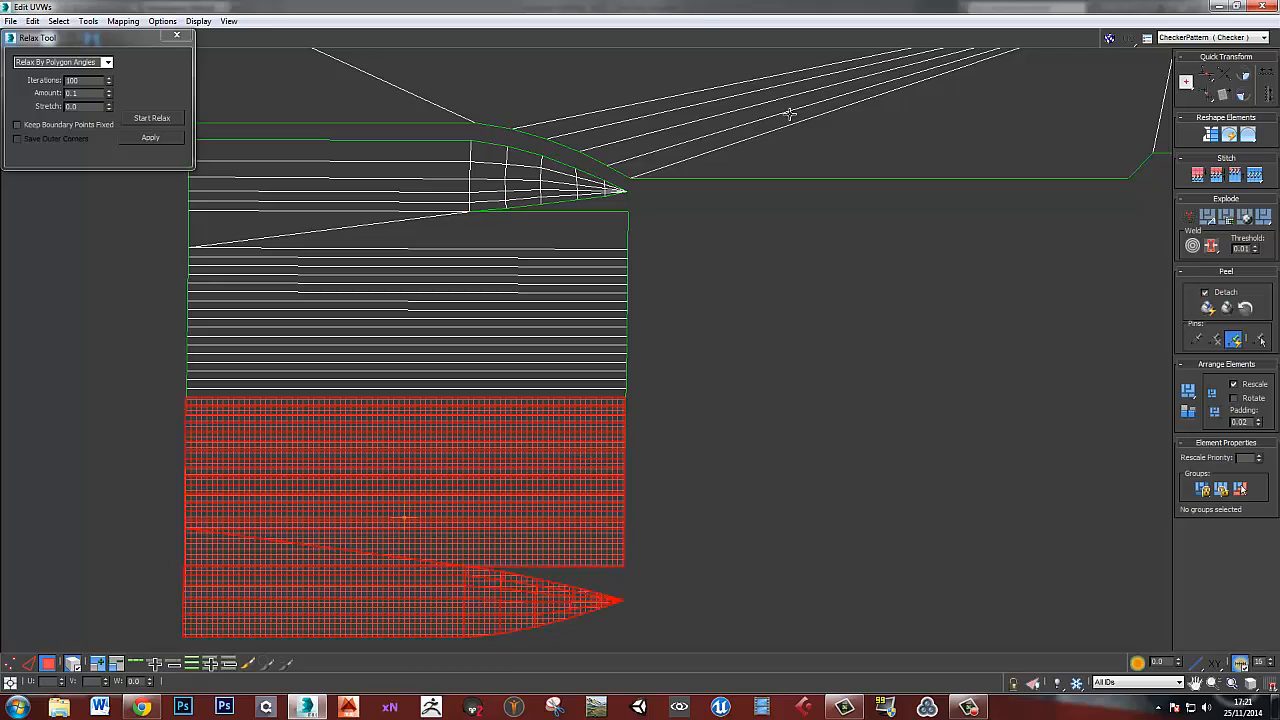
double_click(693, 9)
click(1015, 37)
alt+middle_drag(876, 303, 960, 440)
click(1095, 528)
double_click(1120, 46)
- Undo the trial horizontal flip of the lower ribbed half and move it down, away from the upper half
key(ctrl+alt+shift+n)
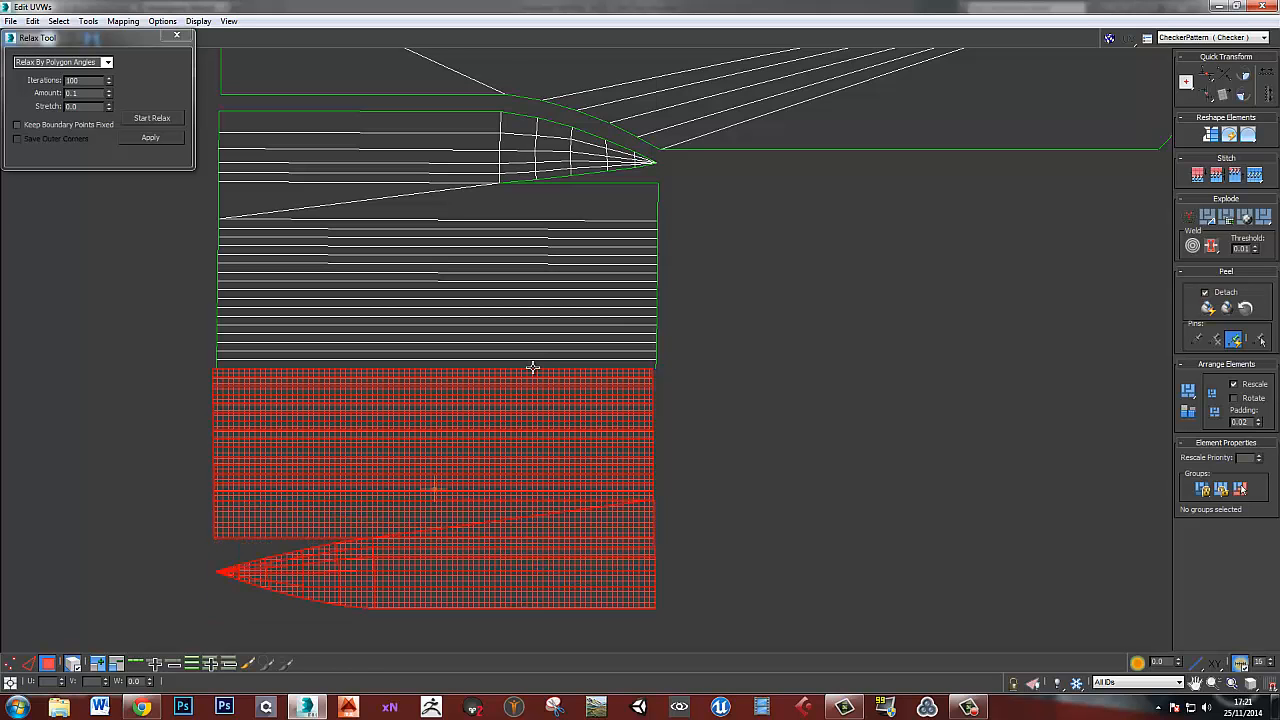
key(ctrl+z)
drag(513, 458, 474, 557)
drag(431, 7, 1279, 34)
alt+middle_drag(720, 379, 611, 429)
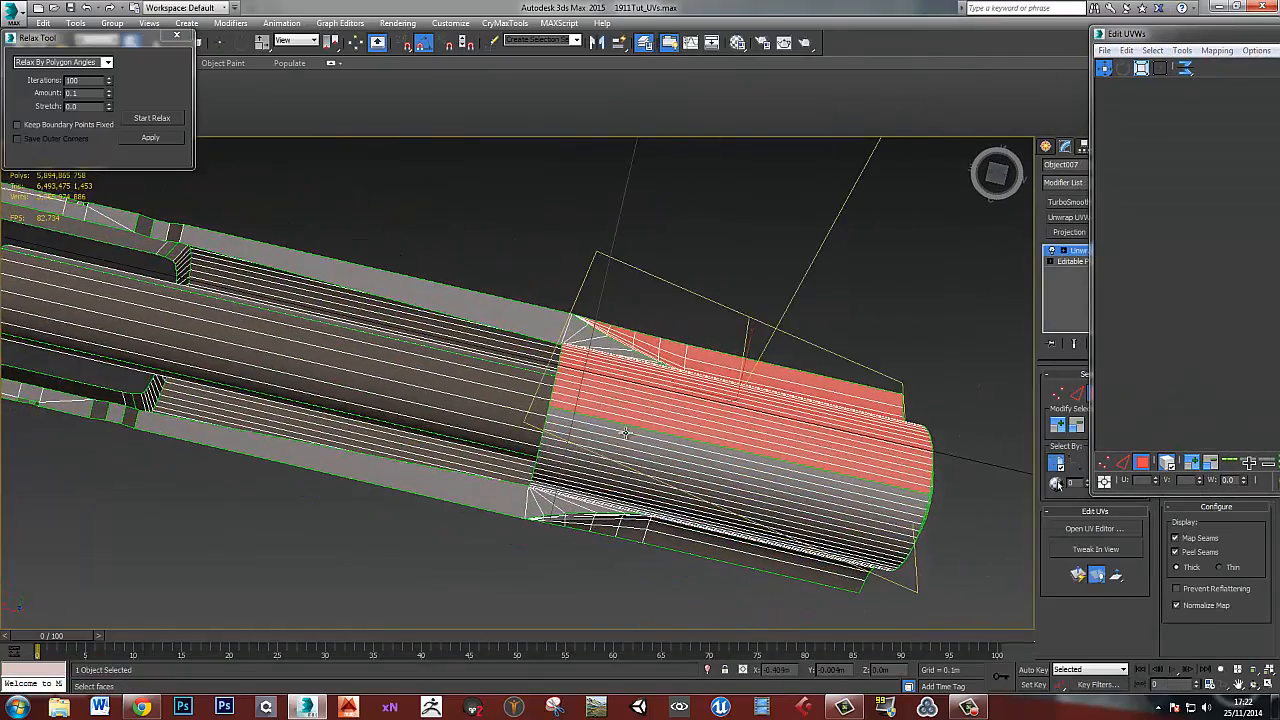
- Try stitching the upper ribbed half to the lower half along its lower horizontal edge, and undo the stitch
scroll(611, 429, up, 2)
key(2)
click(611, 429)
click(1183, 30)
drag(1183, 30, 779, 0)
scroll(614, 423, down, 1)
scroll(494, 356, up, 2)
click(503, 366)
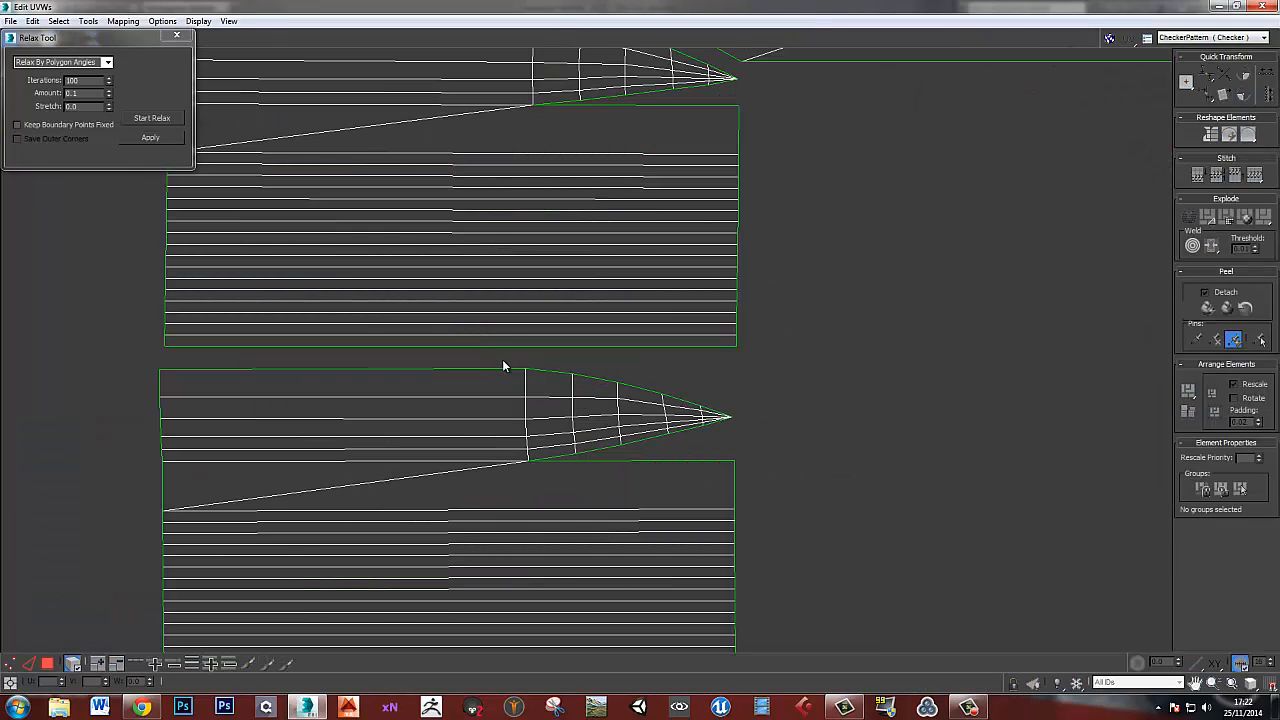
key(2)
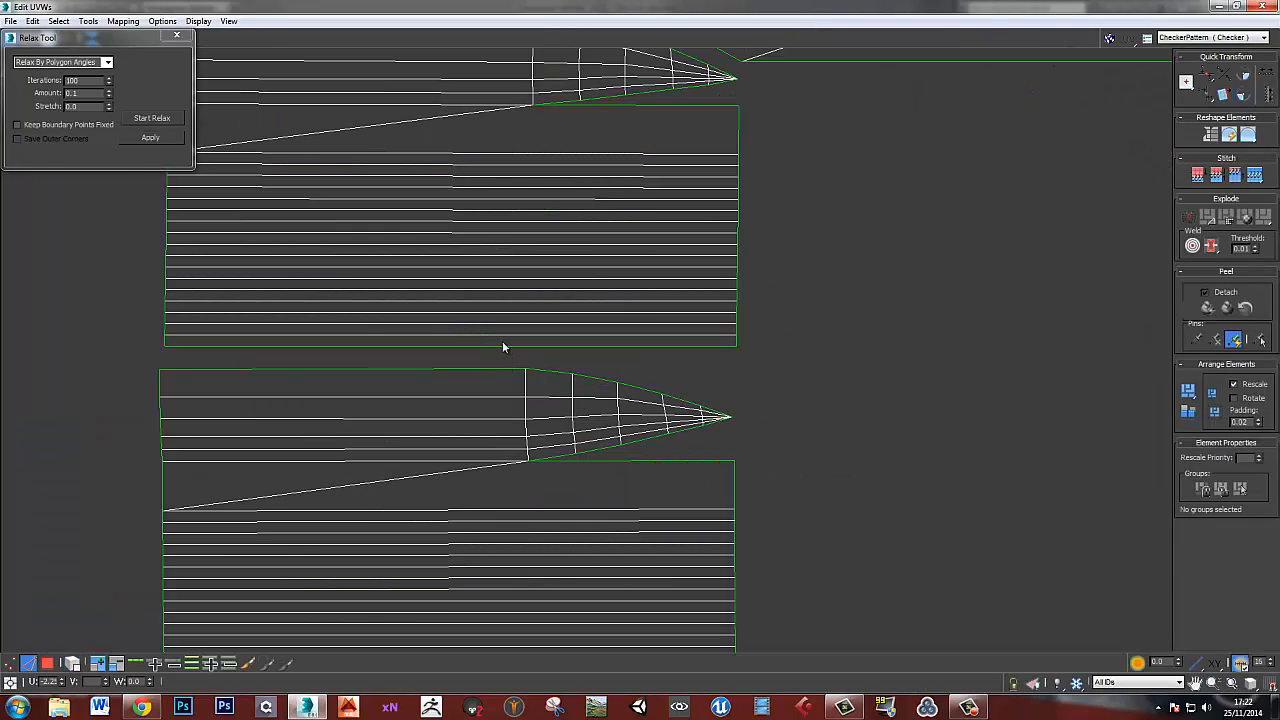
click(503, 346)
key(ctrl+shift+s)
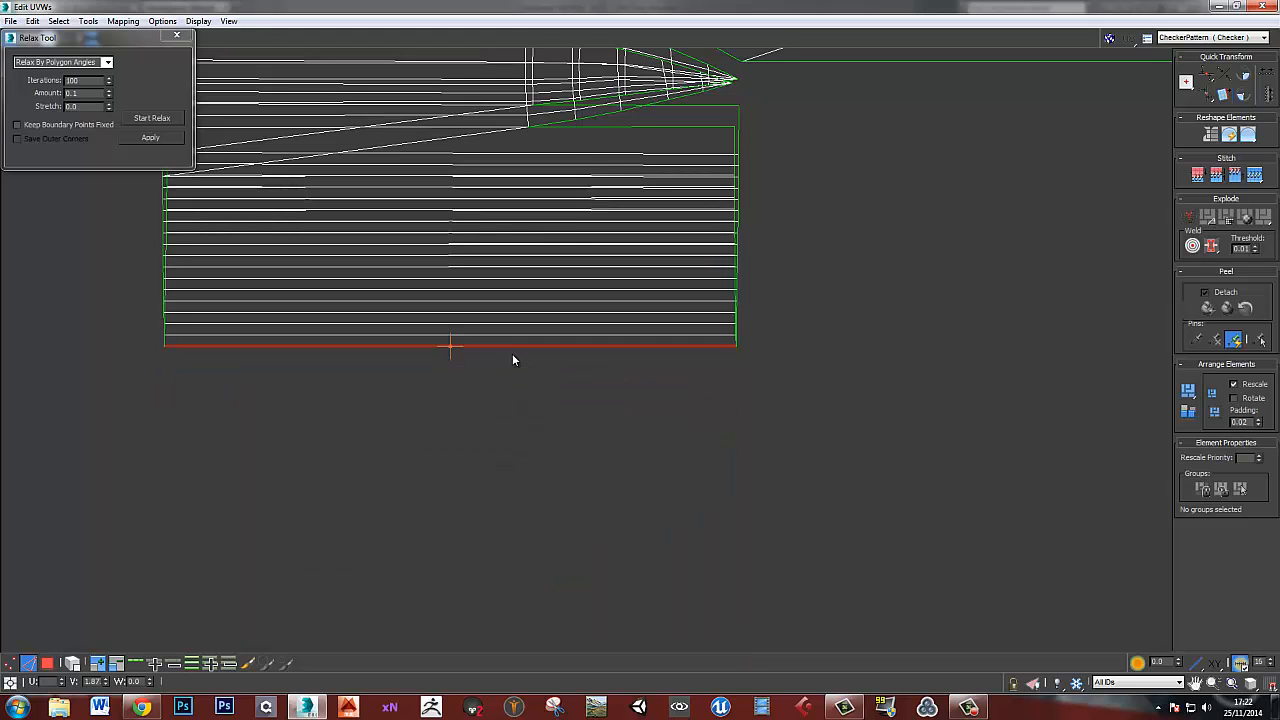
key(ctrl+z)
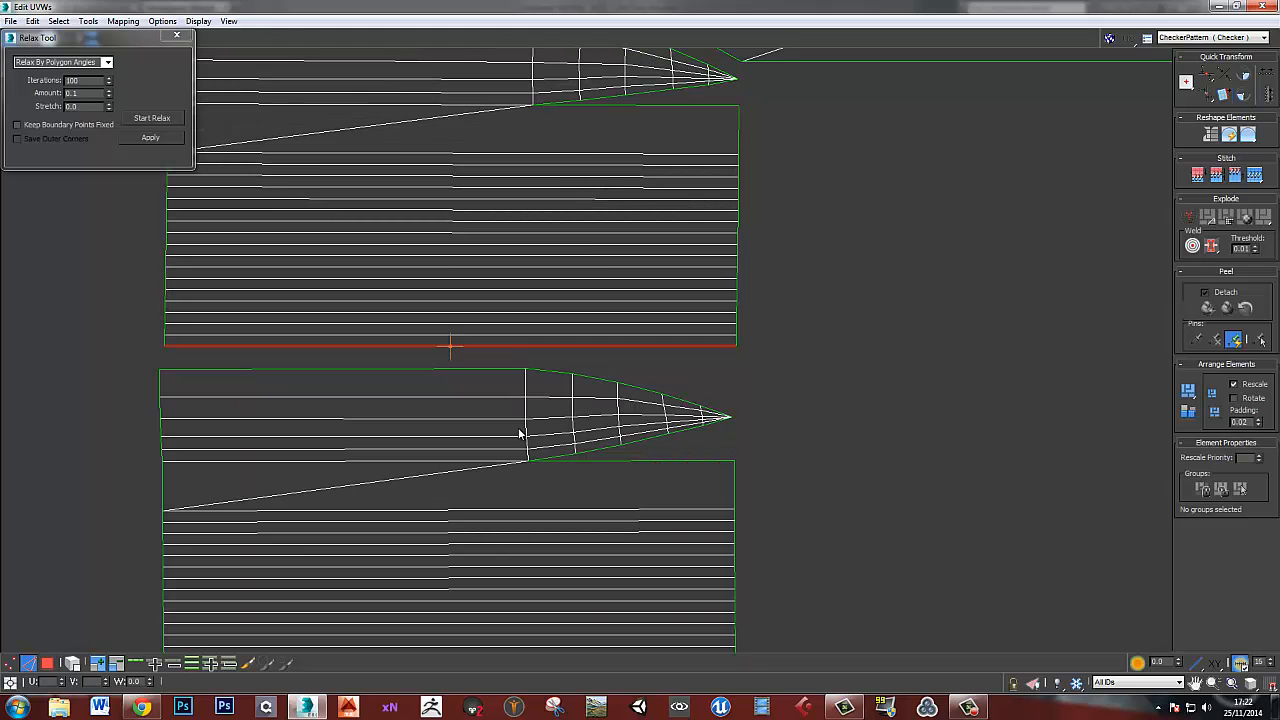
- Flip the lower ribbed half vertically so its straight centre edge faces the upper half
key(3)
click(506, 469)
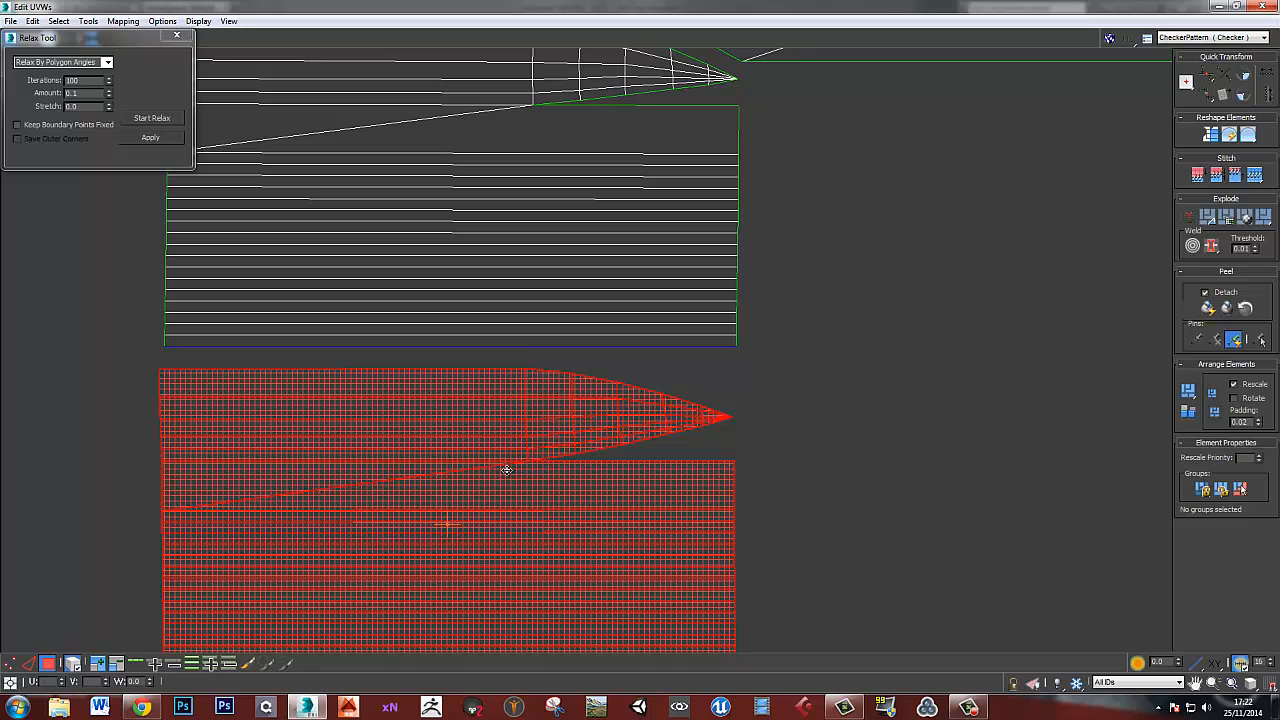
key(ctrl+alt+shift+n)
key(ctrl+z)
key(ctrl+alt+shift+m)
- Stitch the two ribbed halves together along the centre edge of the upper half
key(2)
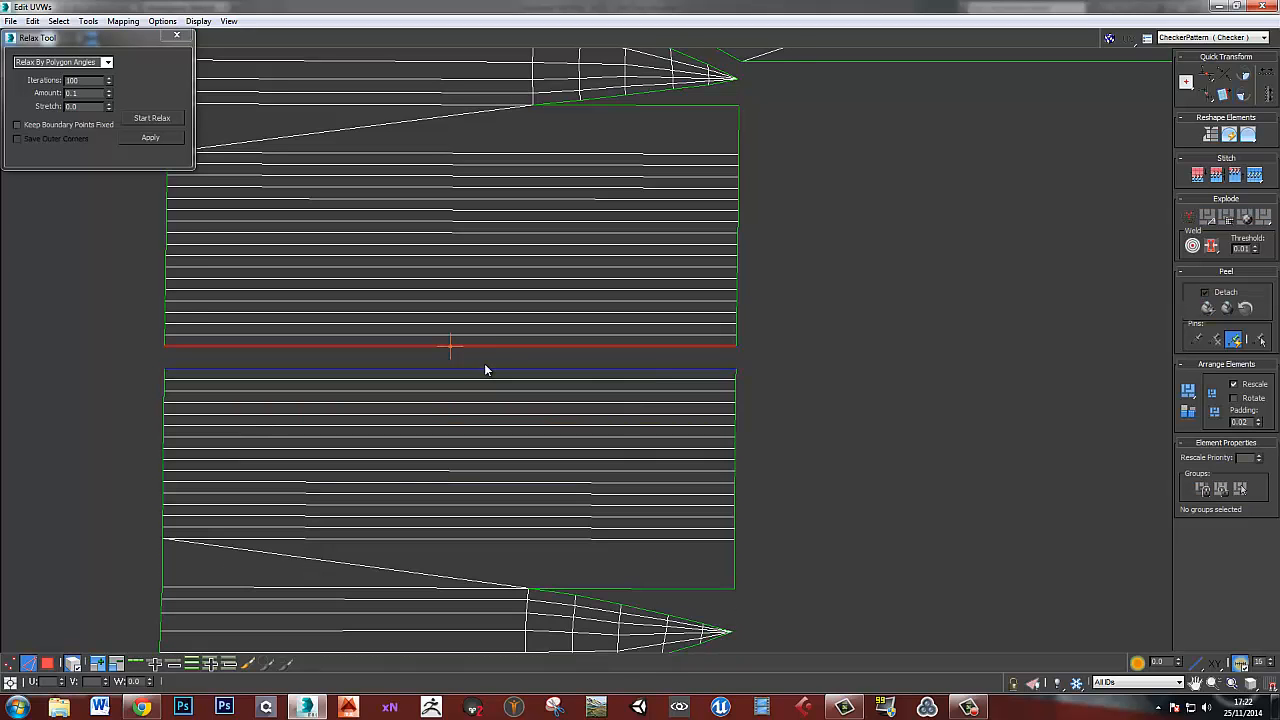
key(3)
click(494, 347)
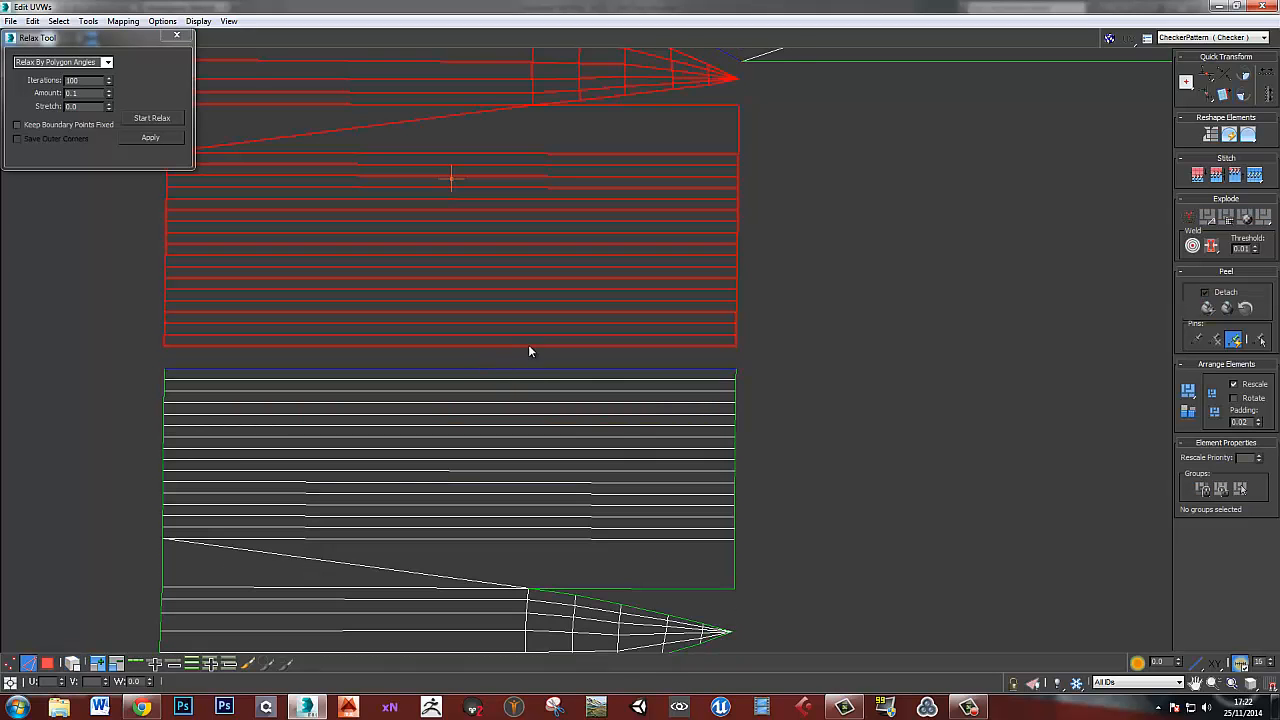
key(2)
click(524, 347)
key(ctrl+shift+s)
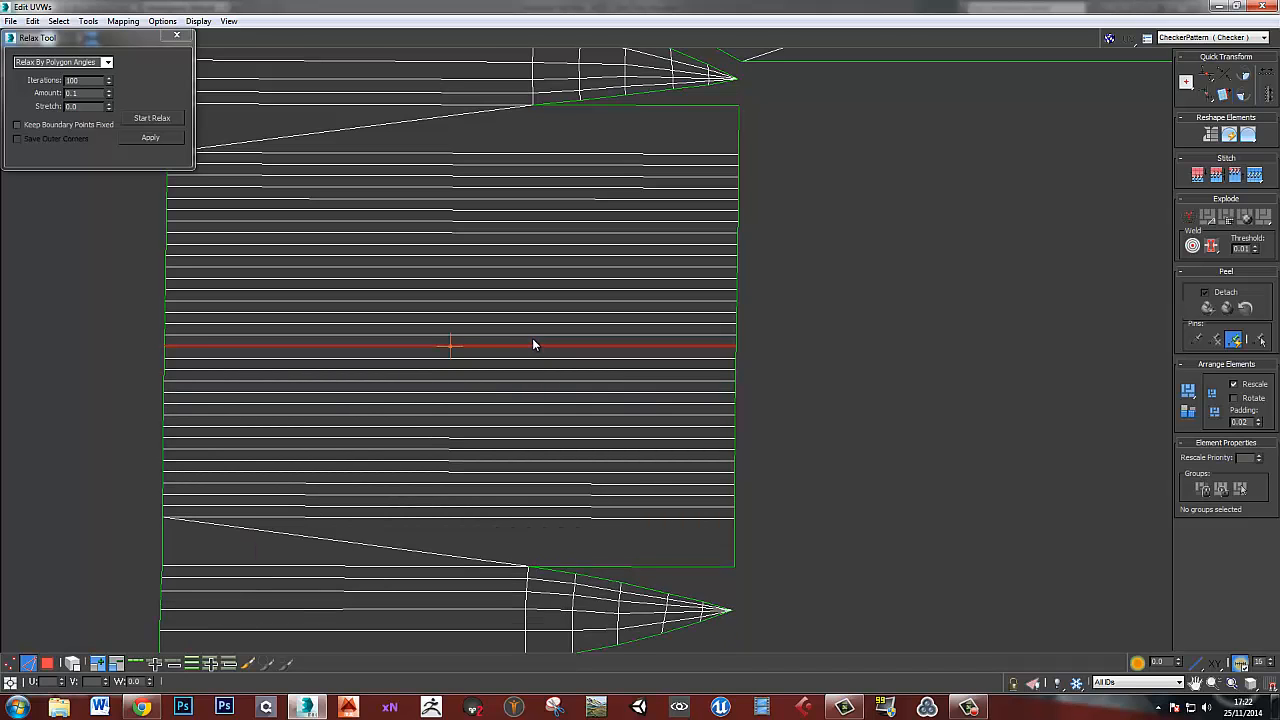
- Select the horizontal edge one row above the stitched seam, check it on the model's cylindrical end, and break the shell there
drag(533, 345, 531, 335)
double_click(591, 16)
alt+middle_drag(760, 420, 630, 490)
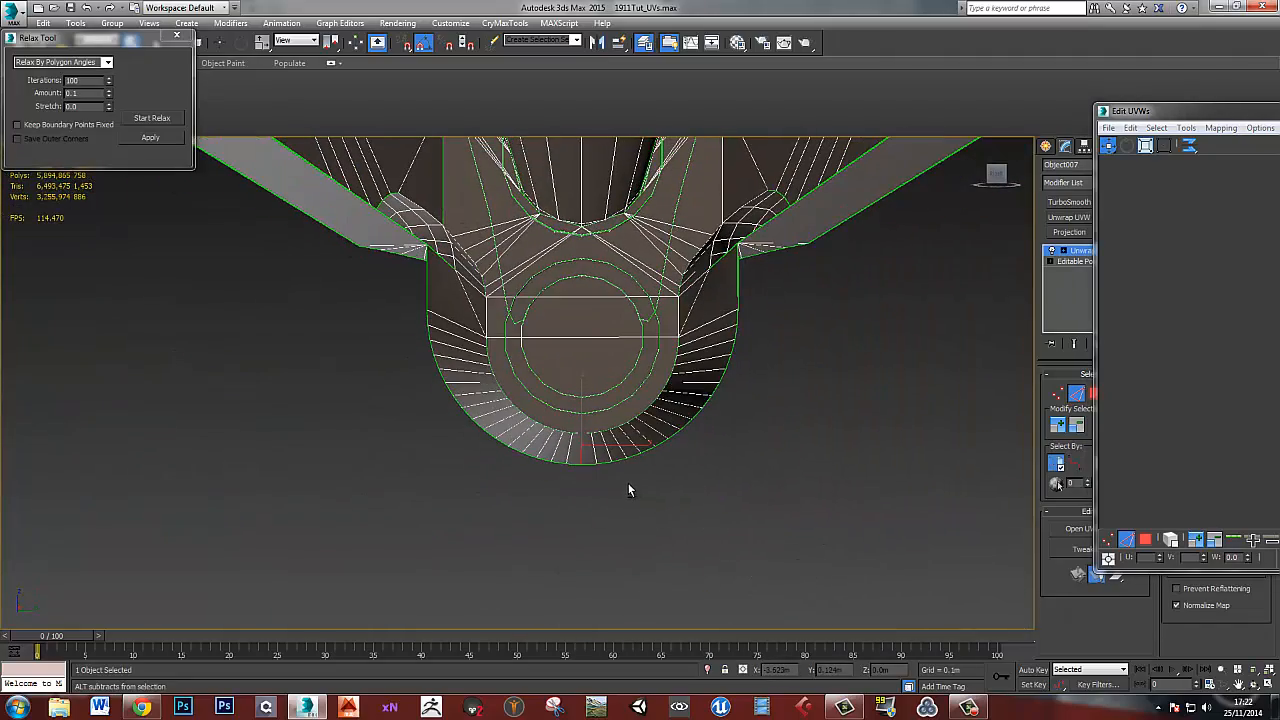
double_click(1173, 113)
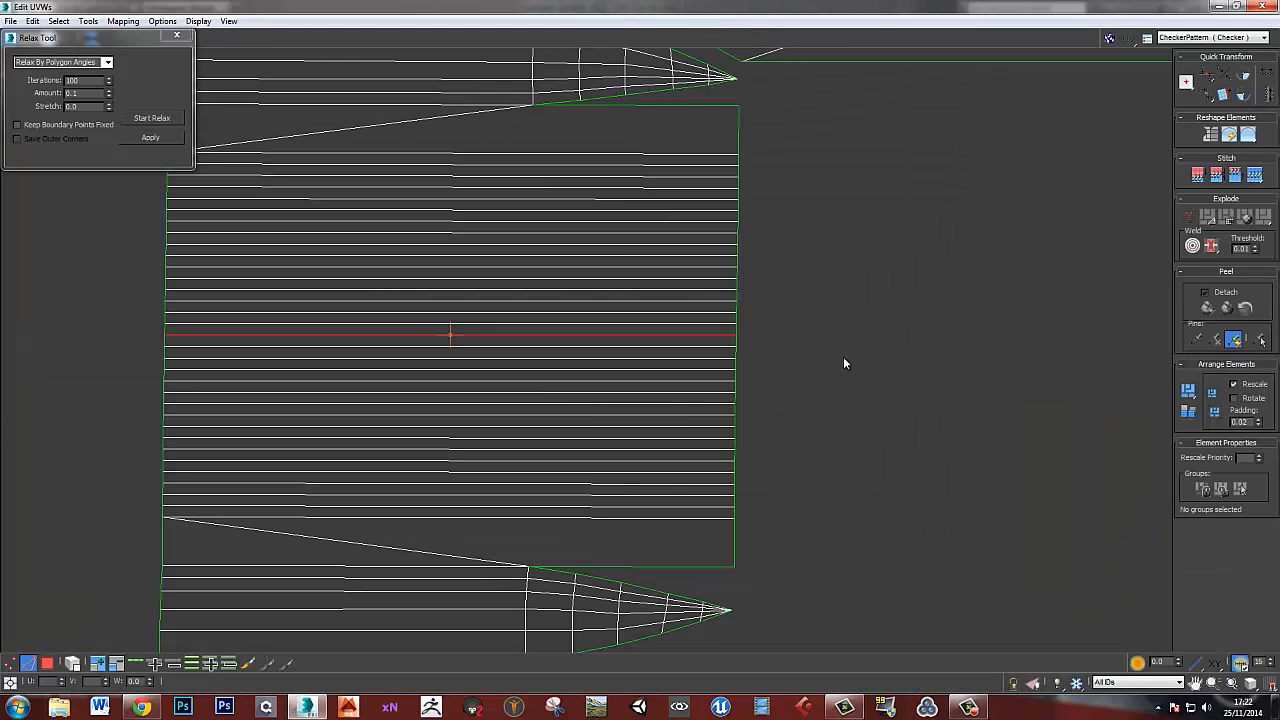
click(1197, 215)
- Move the lower half of the newly split ribbed shell slightly down and flip it vertically
key(3)
click(592, 422)
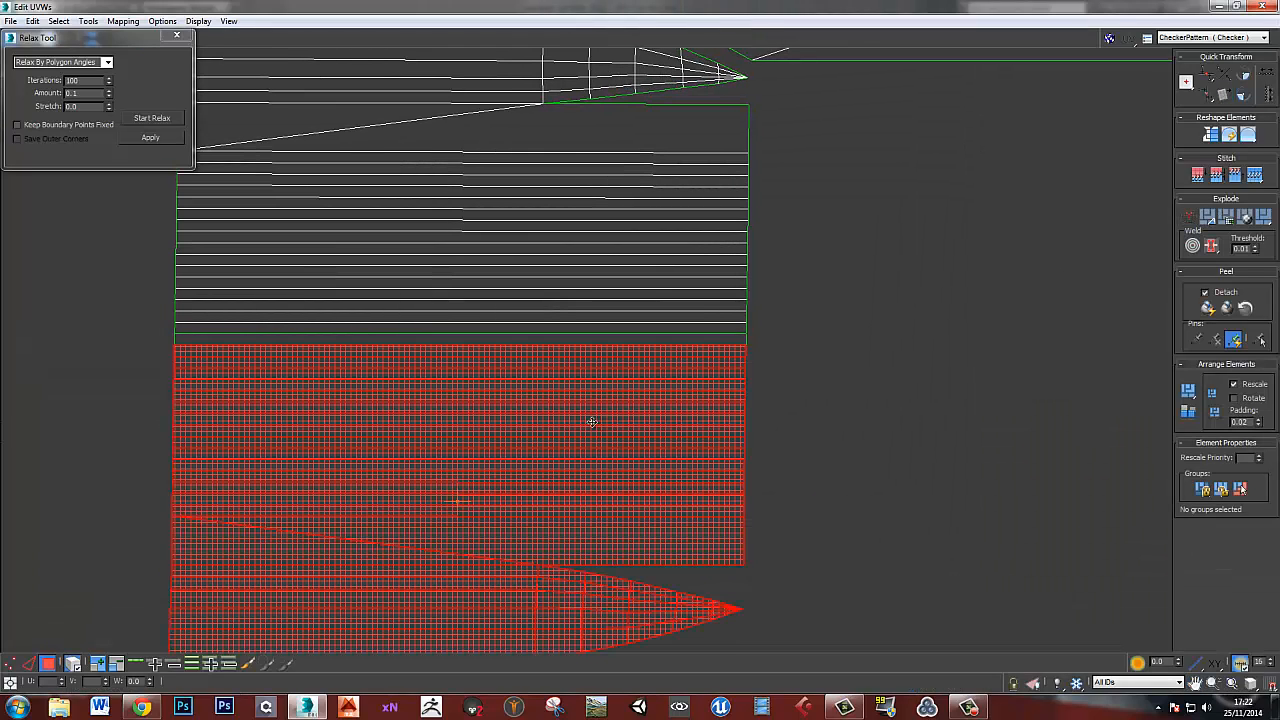
key(ctrl+alt+shift+n)
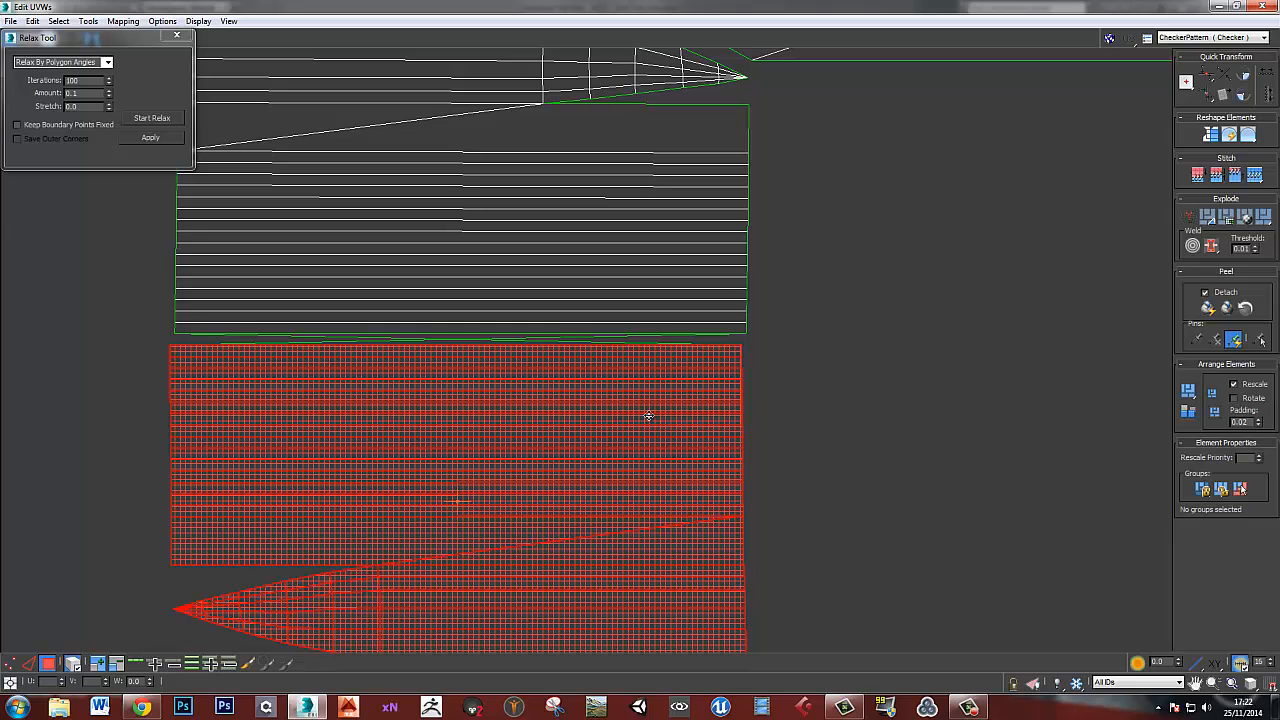
key(ctrl+z)
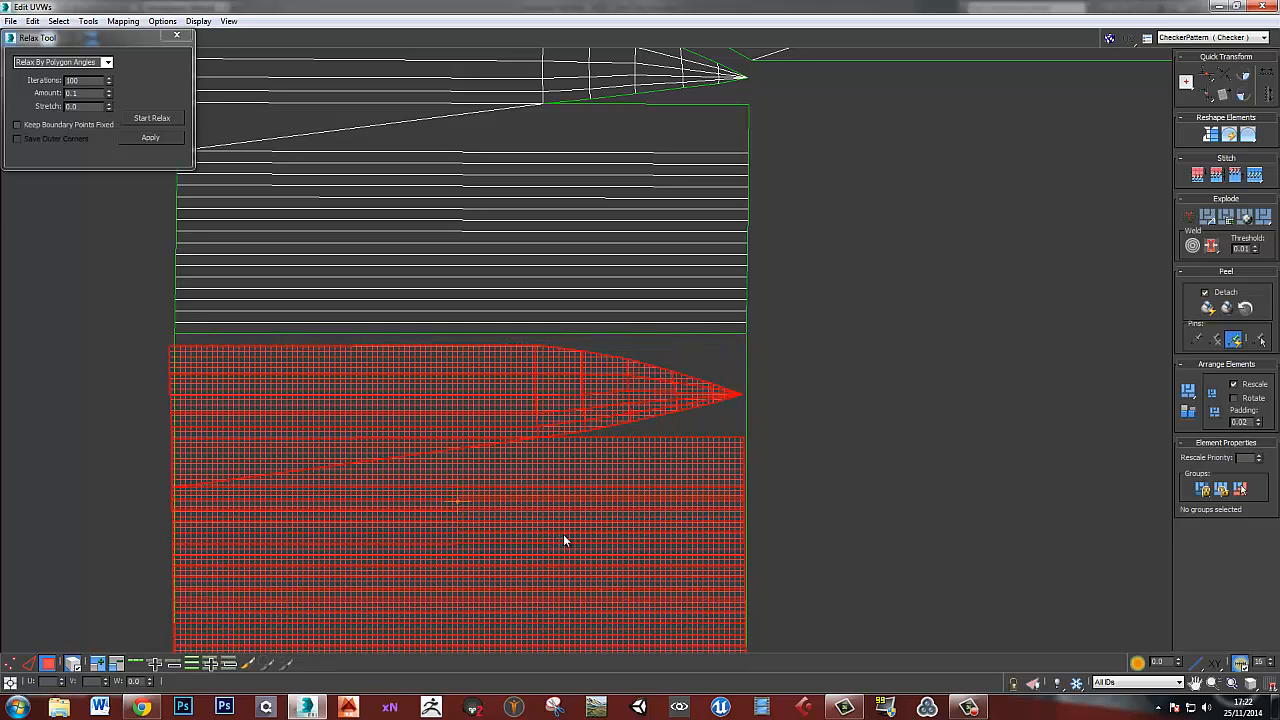
key(ctrl+alt+shift+m)
click(796, 400)
click(691, 370)
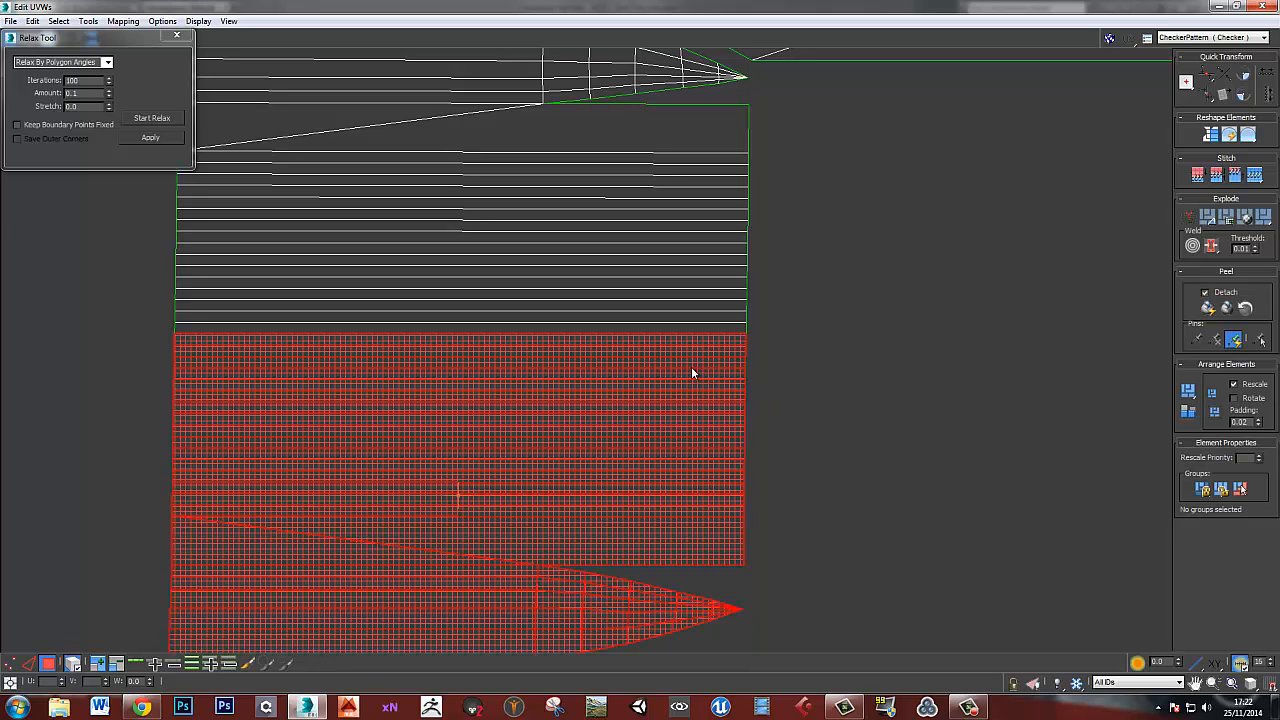
drag(692, 372, 692, 401)
key(ctrl+alt+shift+m)
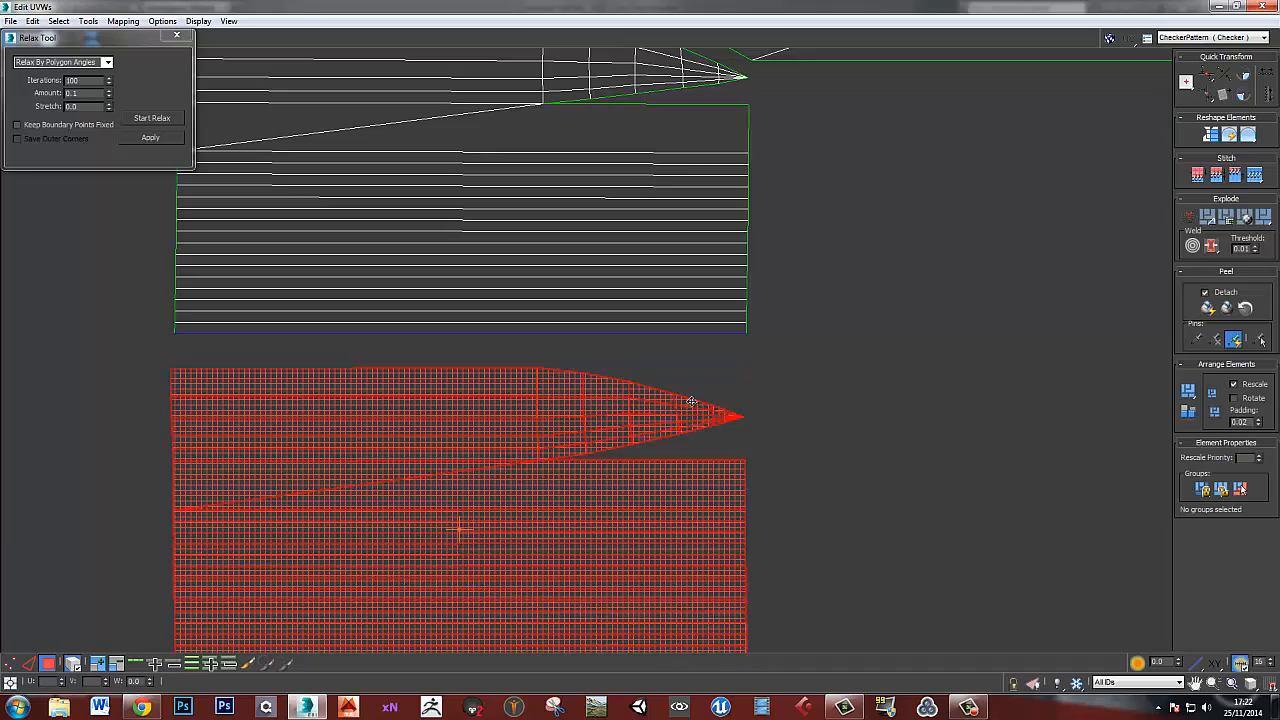
- Move the flipped lower half up over the upper ribbed half, just below the main body shell
drag(594, 548, 551, 205)
middle_drag(551, 205, 657, 460)
- Try relaxing both overlapping ribbed halves together by polygon angles, and undo the relax
ctrl+click(578, 430)
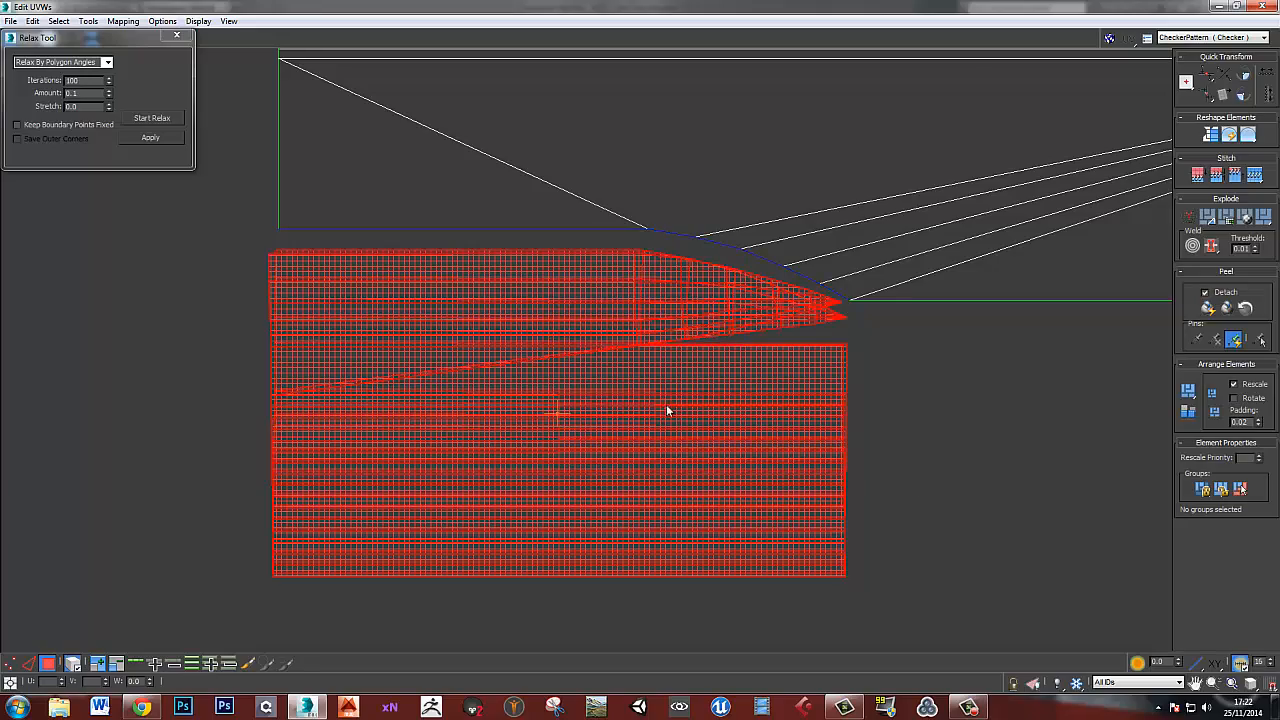
click(160, 121)
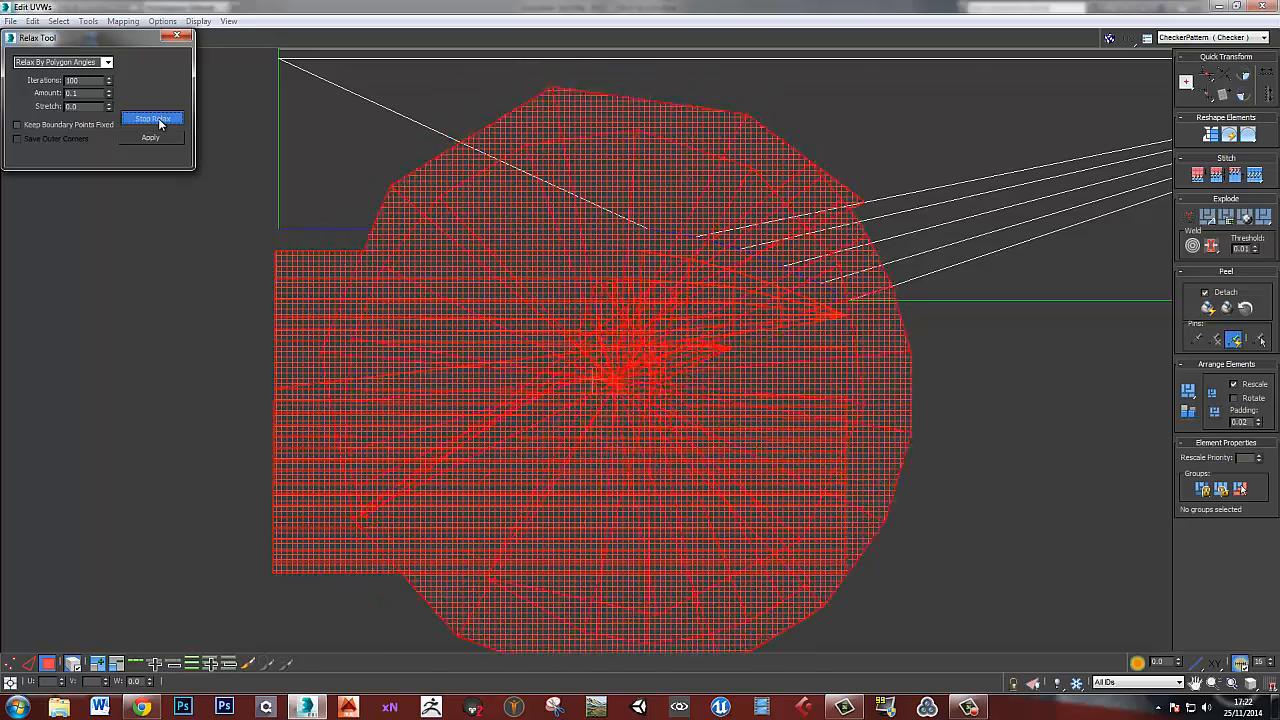
click(159, 121)
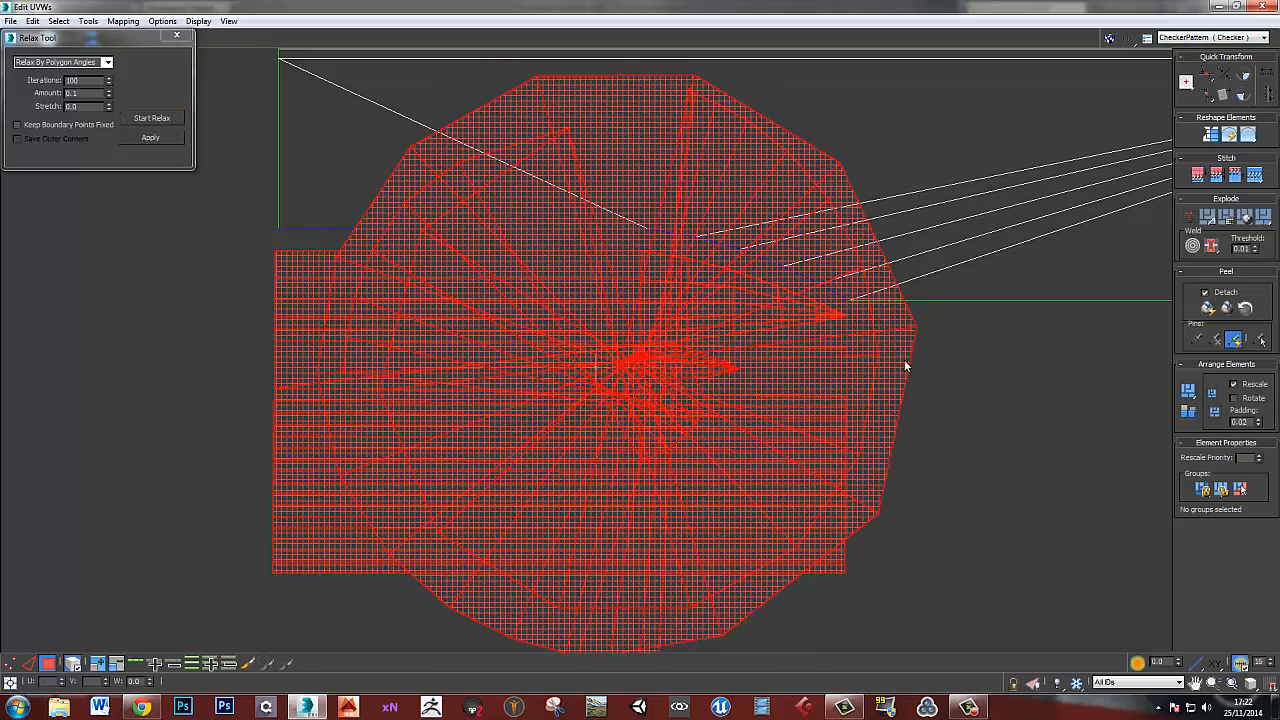
click(972, 387)
key(ctrl+z)
key(ctrl+z)
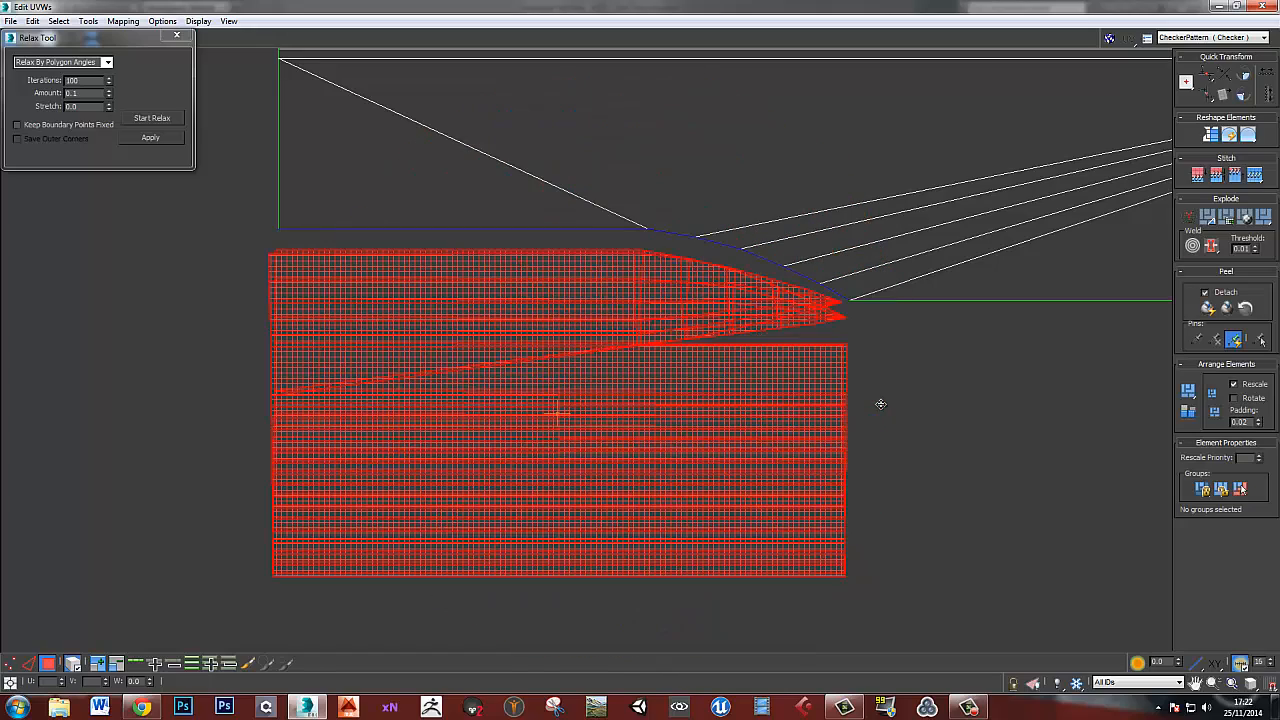
- Separate the overlapping halves by moving the flipped one to the empty area left of the other half
click(939, 408)
scroll(879, 415, down, 3)
drag(830, 428, 328, 448)
- Try relaxing only the separated flipped half by polygon angles, and undo the relax
click(395, 444)
middle_drag(440, 382, 655, 271)
click(440, 292)
click(150, 118)
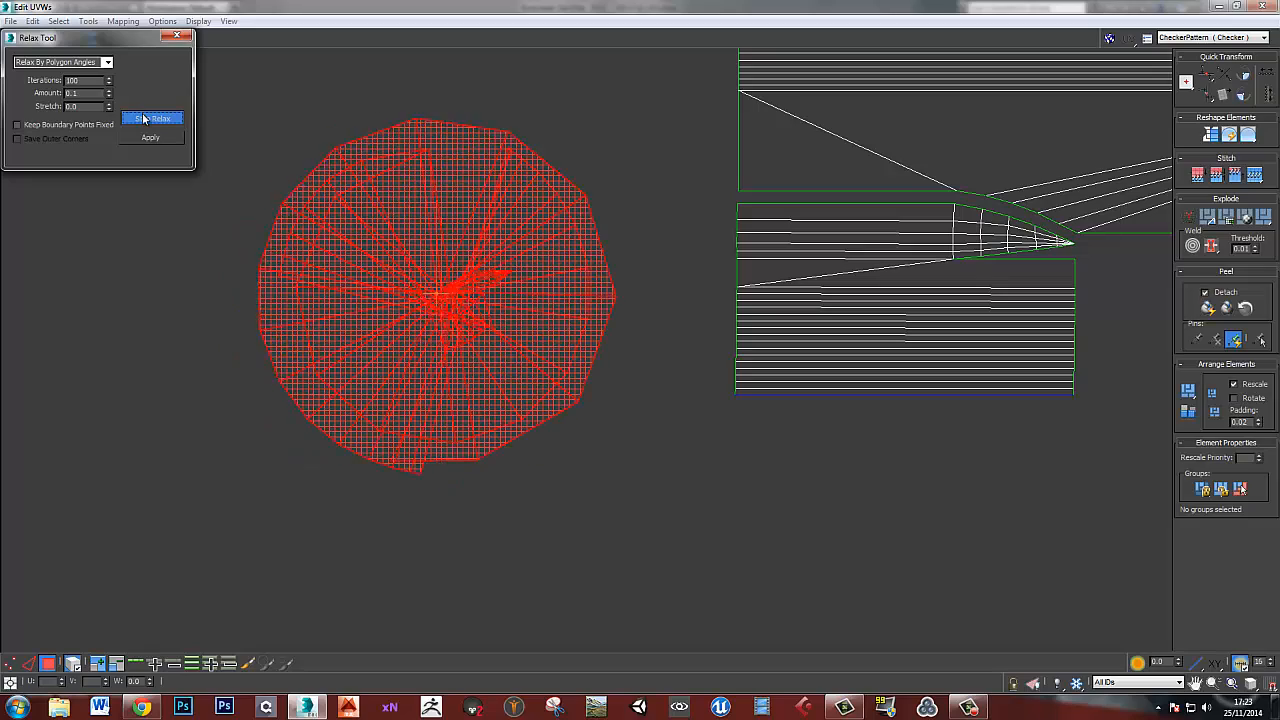
click(150, 118)
key(ctrl+z)
key(ctrl+z)
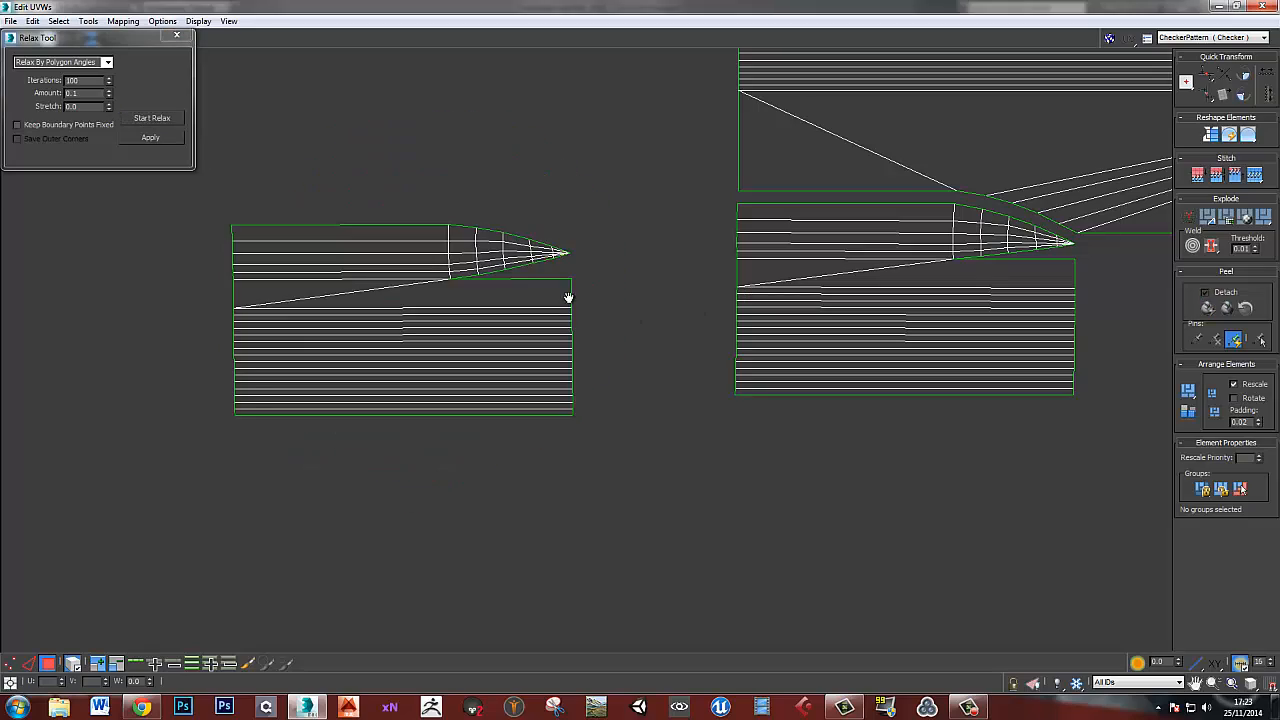
- Compare the two ribbed halves and relax the one beneath the main body shell by polygon angles
scroll(568, 297, up, 5)
middle_drag(476, 293, 507, 303)
scroll(507, 303, down, 2)
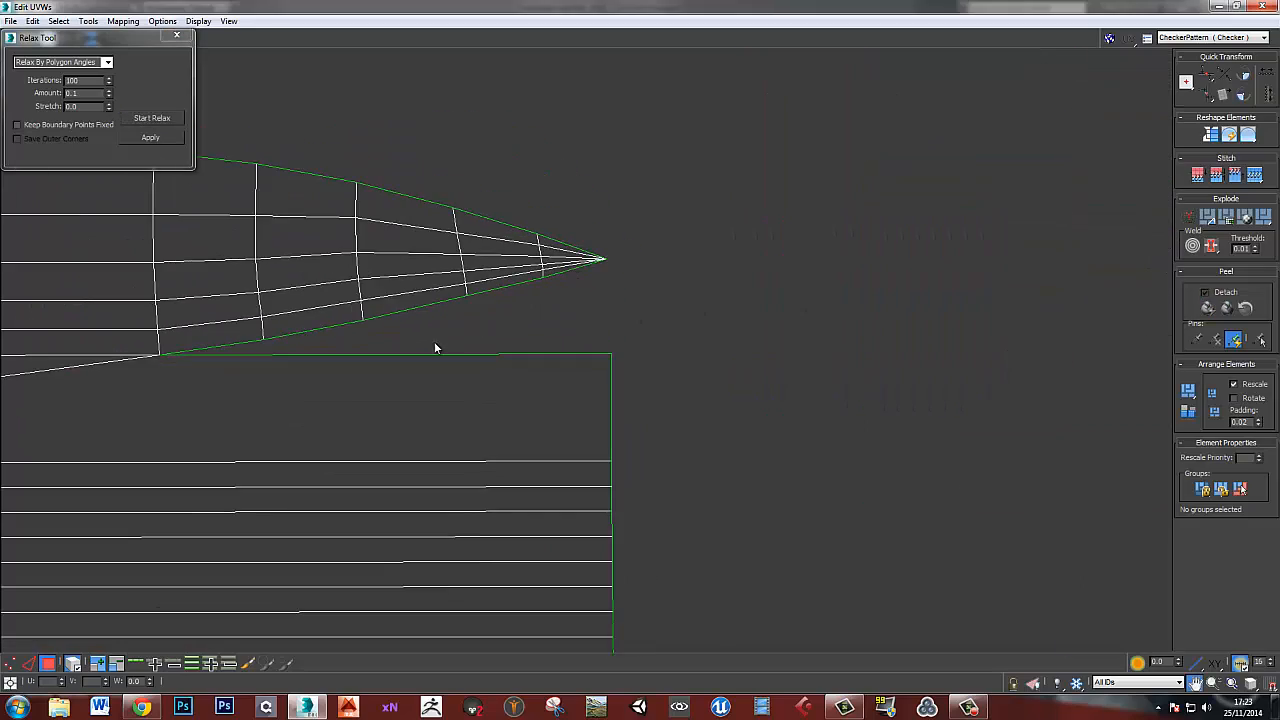
middle_drag(435, 346, 541, 331)
middle_drag(870, 346, 310, 347)
scroll(870, 347, down, 3)
middle_drag(911, 363, 494, 329)
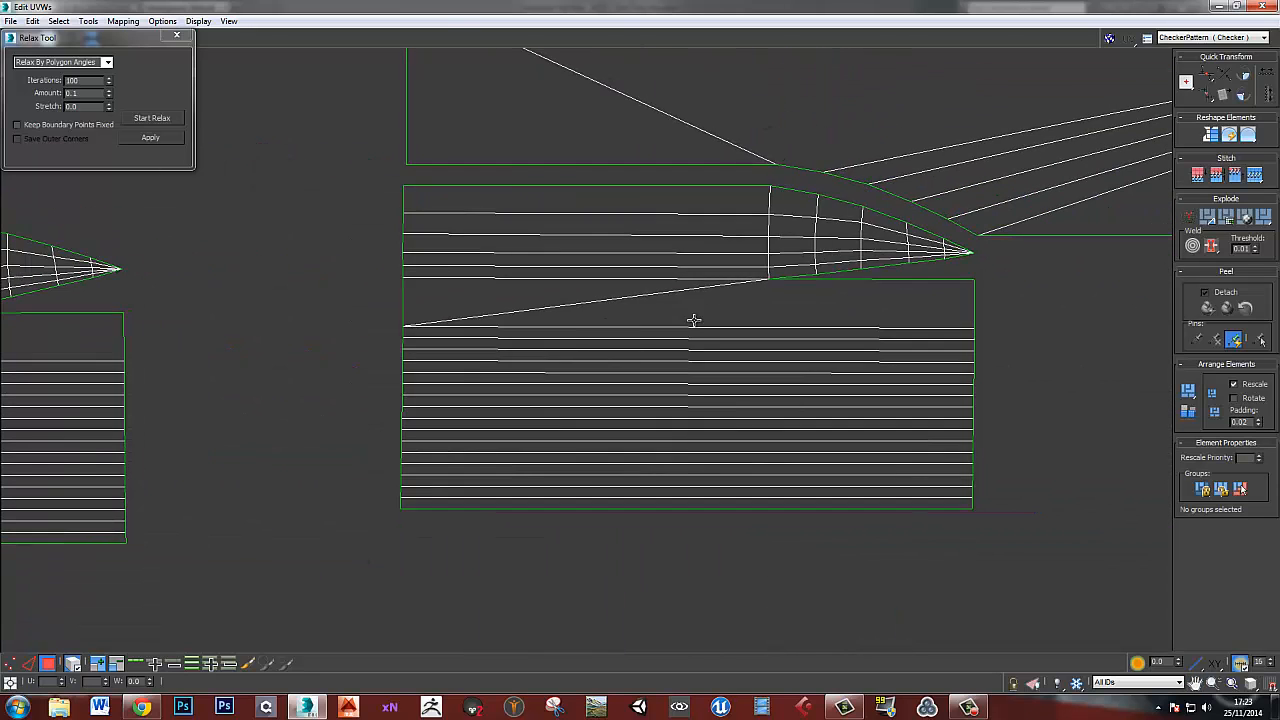
click(694, 320)
click(152, 118)
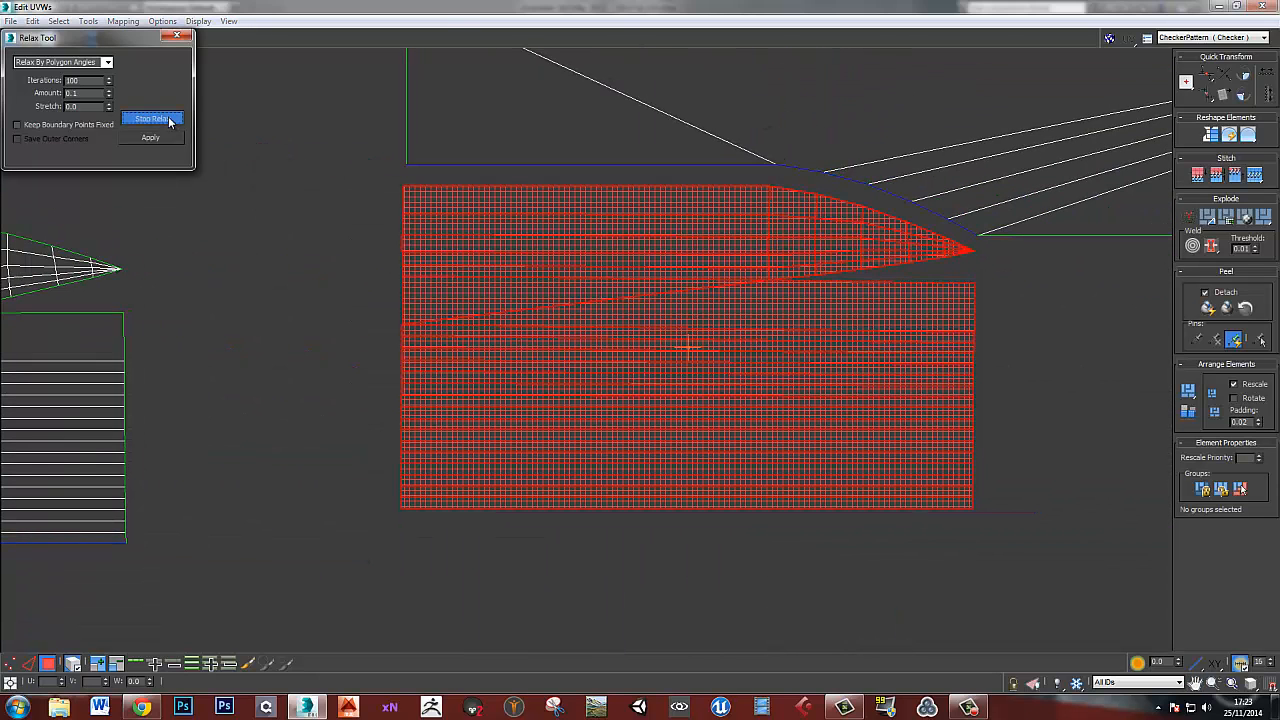
click(169, 119)
- Try another polygon-angle relax on the separated flipped half, and undo it
click(291, 373)
middle_drag(291, 373, 722, 335)
click(328, 352)
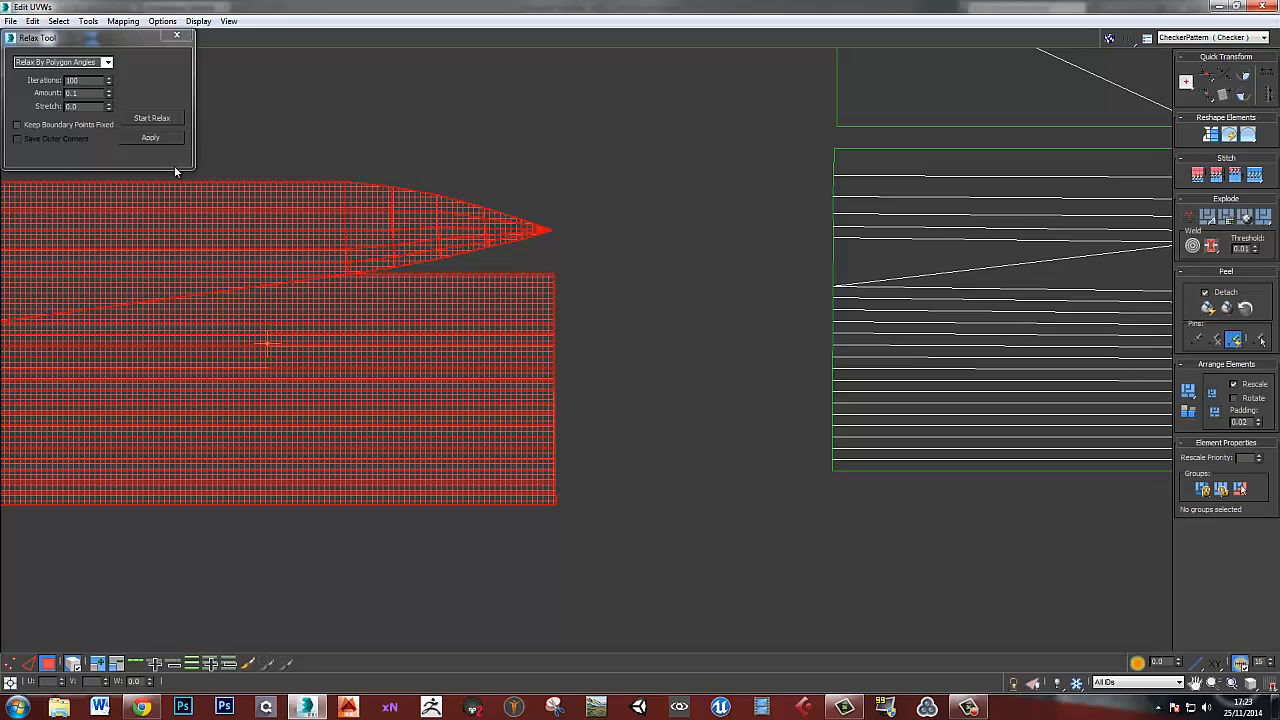
click(148, 121)
click(148, 121)
key(ctrl+z)
- Return the separated half to its unflipped orientation and relax it by polygon angles
scroll(631, 326, down, 5)
key(ctrl+z)
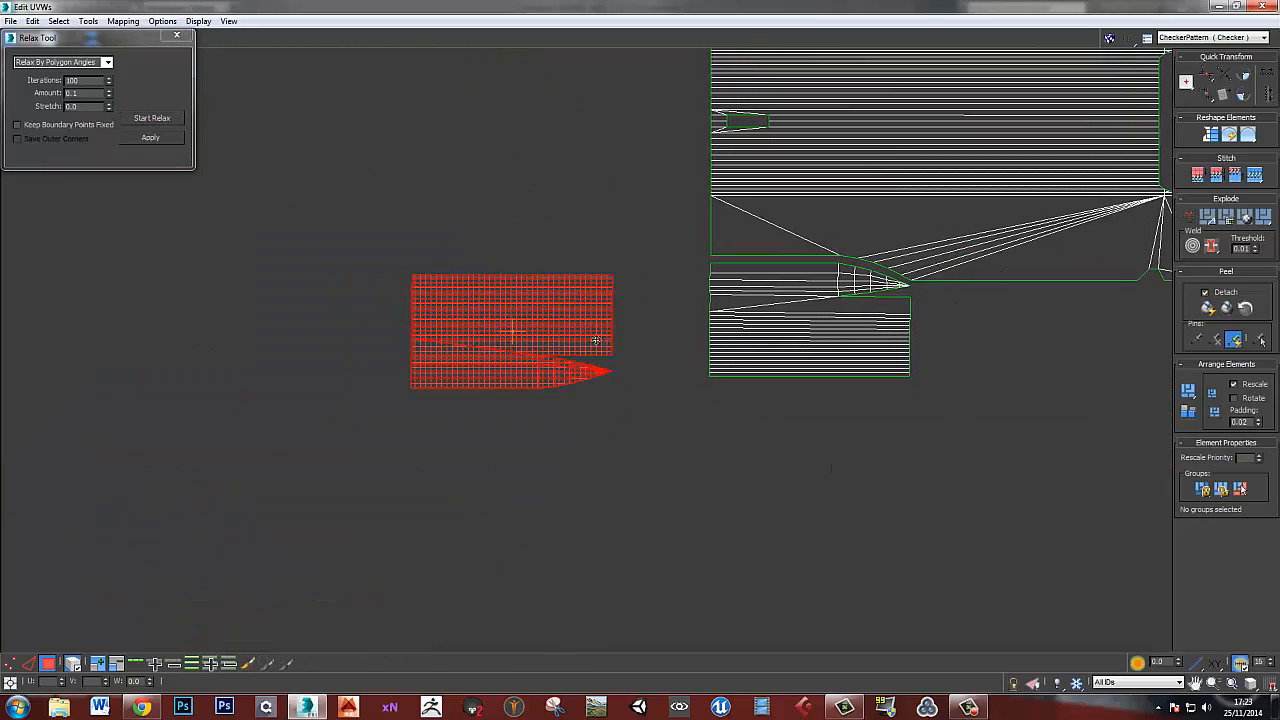
click(152, 119)
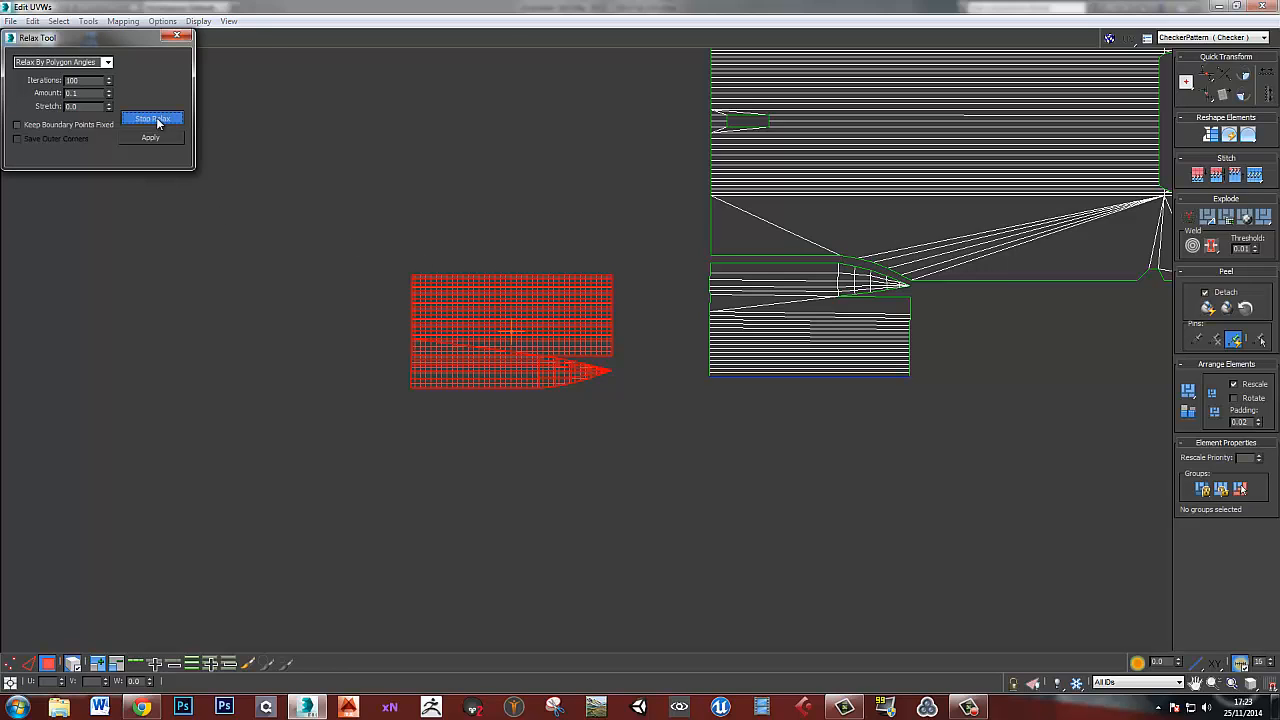
click(157, 123)
click(474, 213)
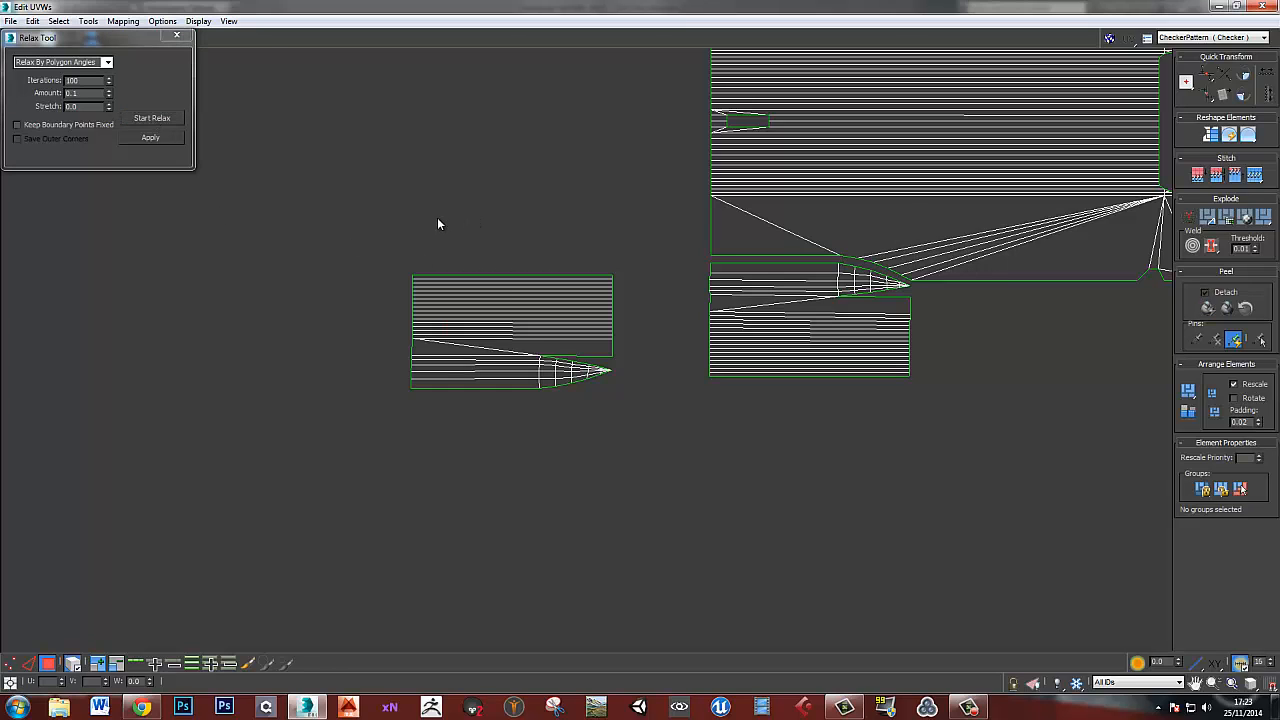
- Flip the relaxed separate half vertically and place it over the matching half beneath the main body shell
click(471, 292)
key(ctrl+z)
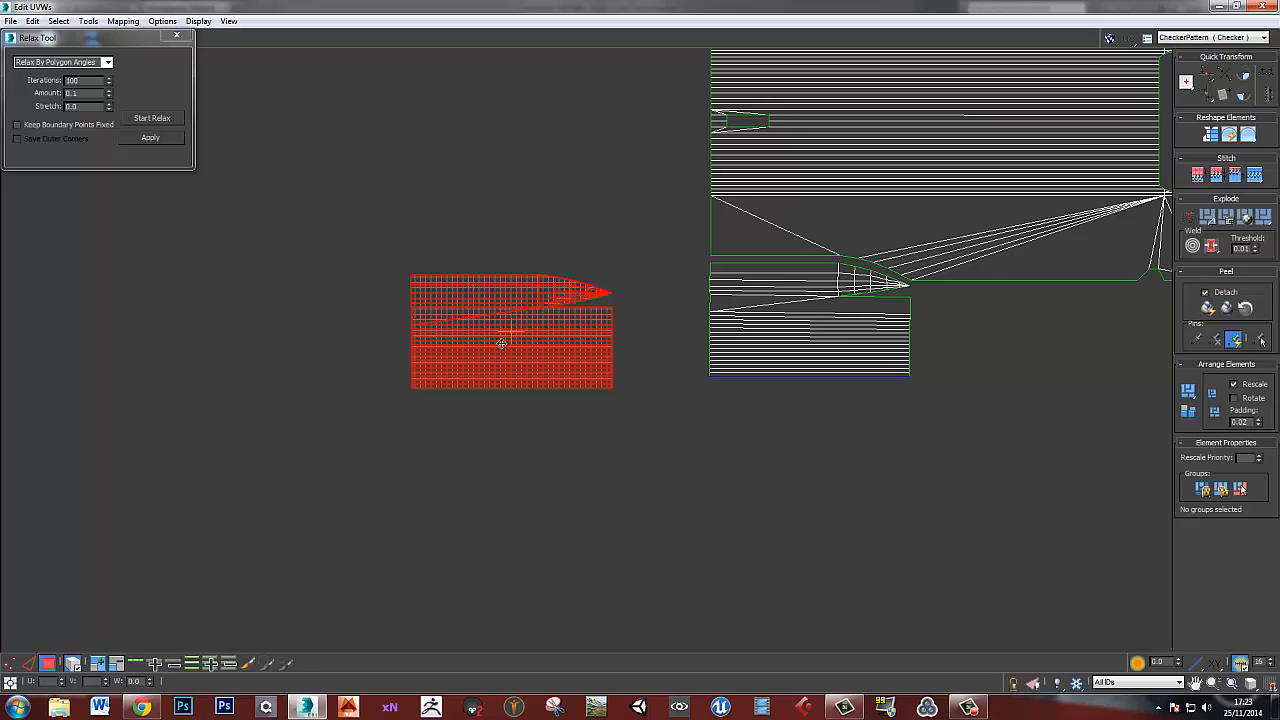
drag(501, 343, 798, 333)
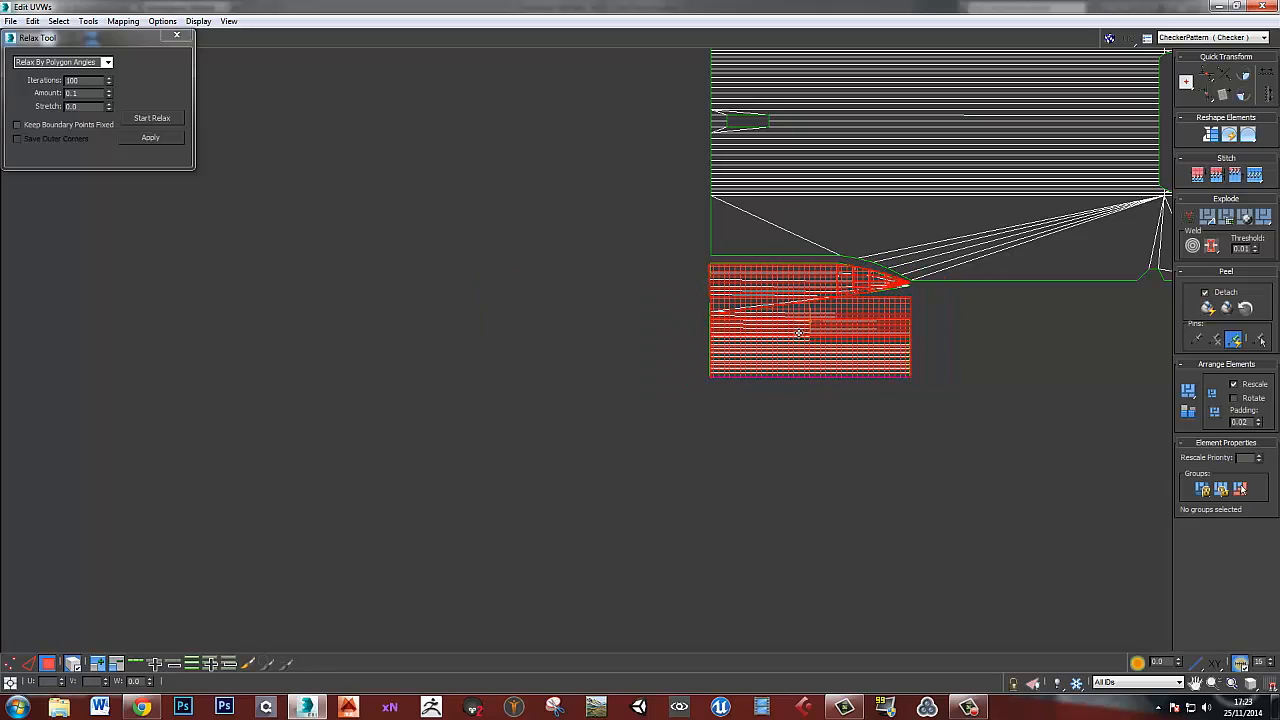
- Align the vertices along both short end edges of the two overlaid ribbed halves into straight vertical lines
scroll(798, 333, up, 6)
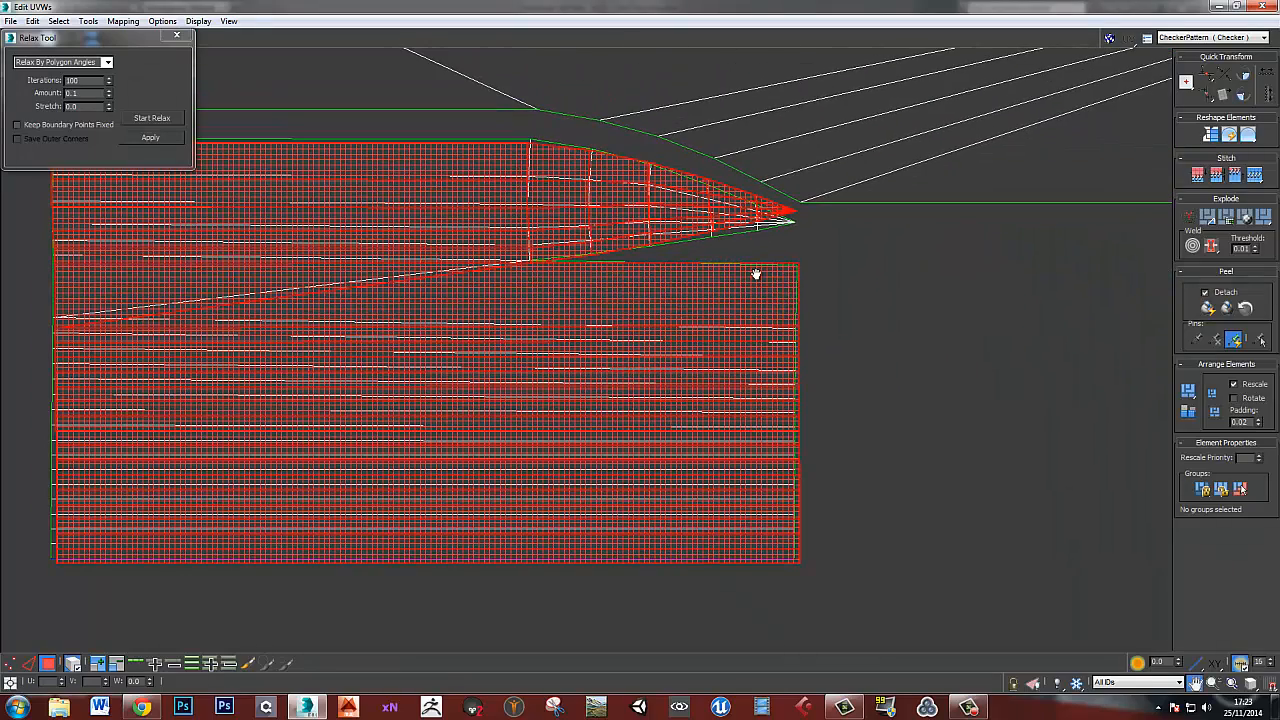
middle_drag(757, 273, 757, 260)
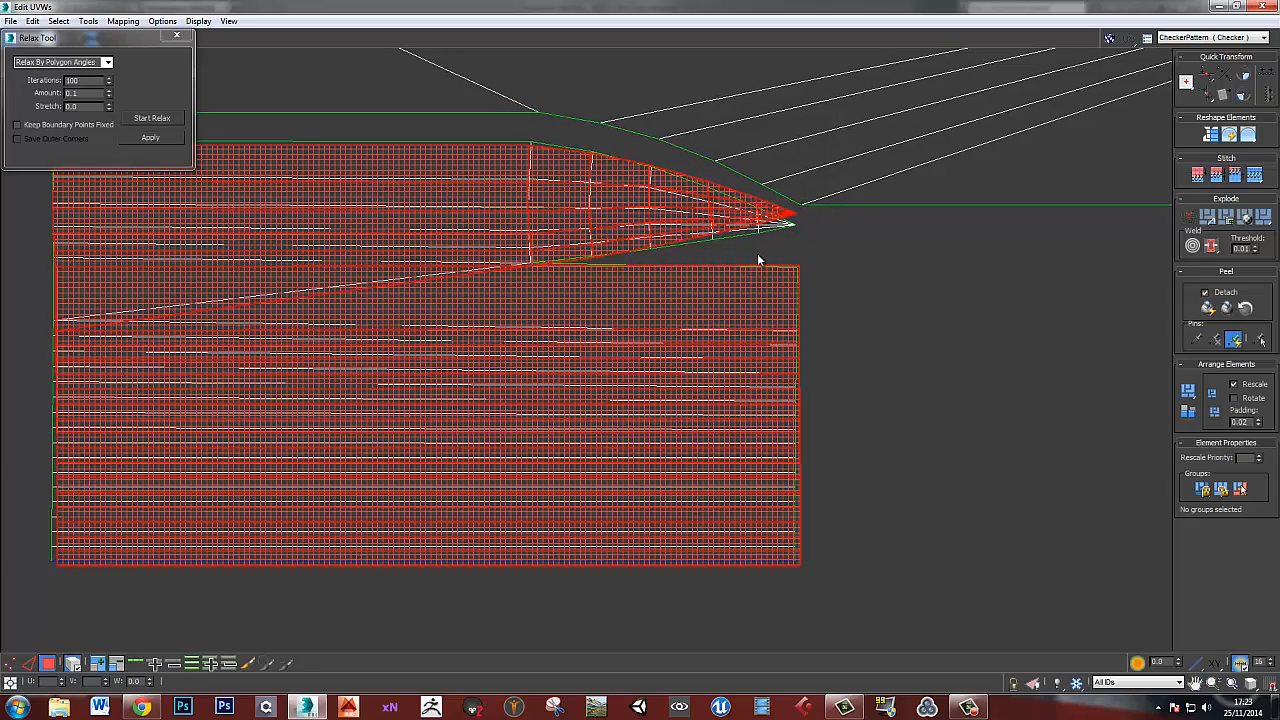
scroll(757, 253, up, 3)
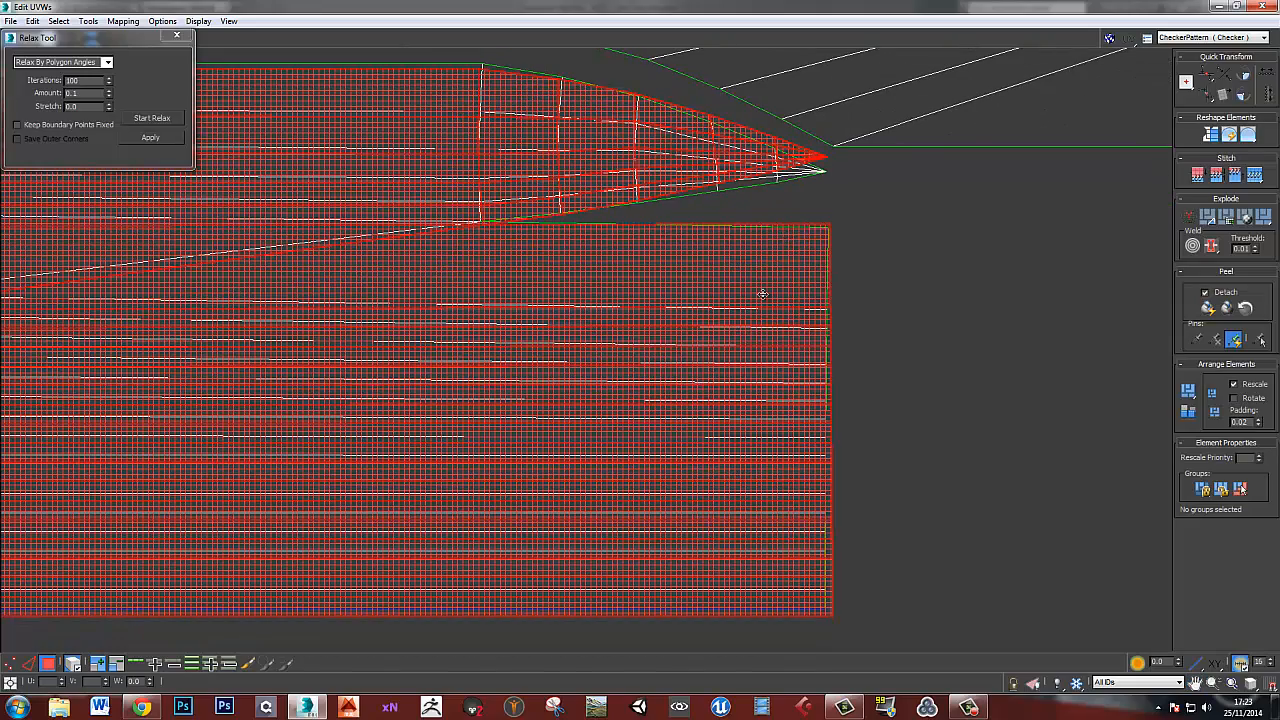
scroll(762, 293, down, 3)
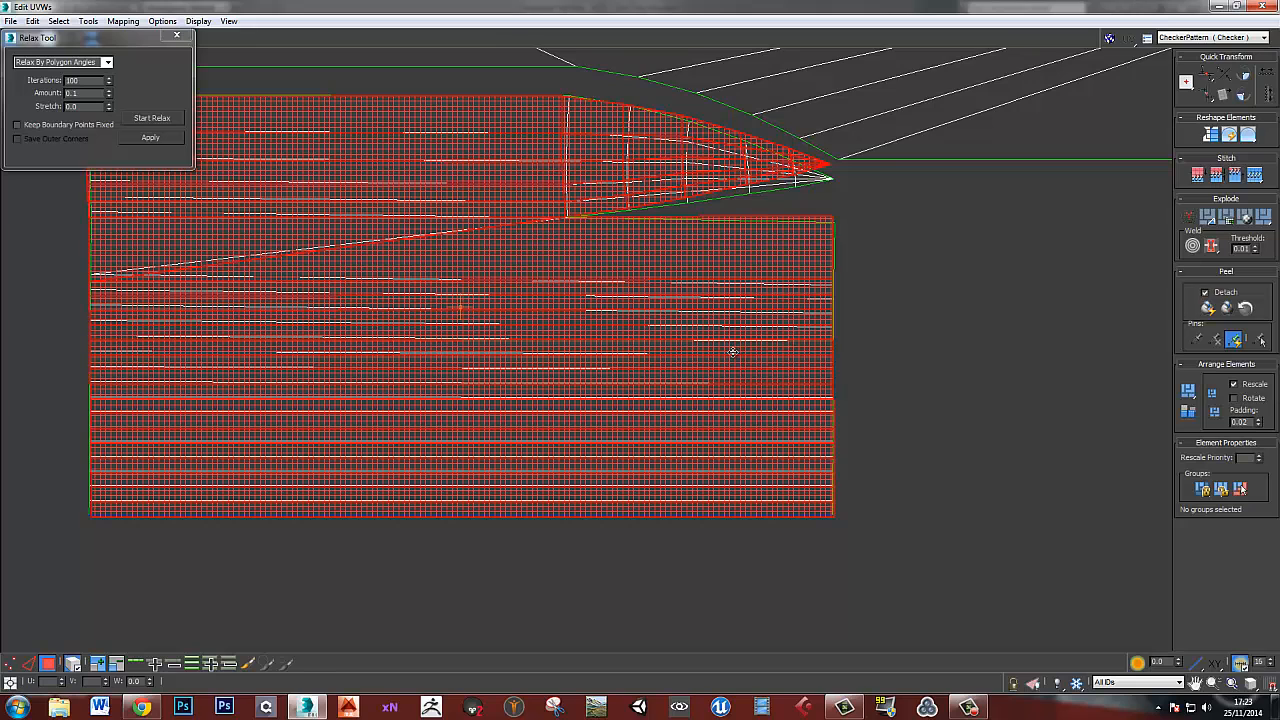
middle_drag(733, 352, 755, 387)
click(868, 471)
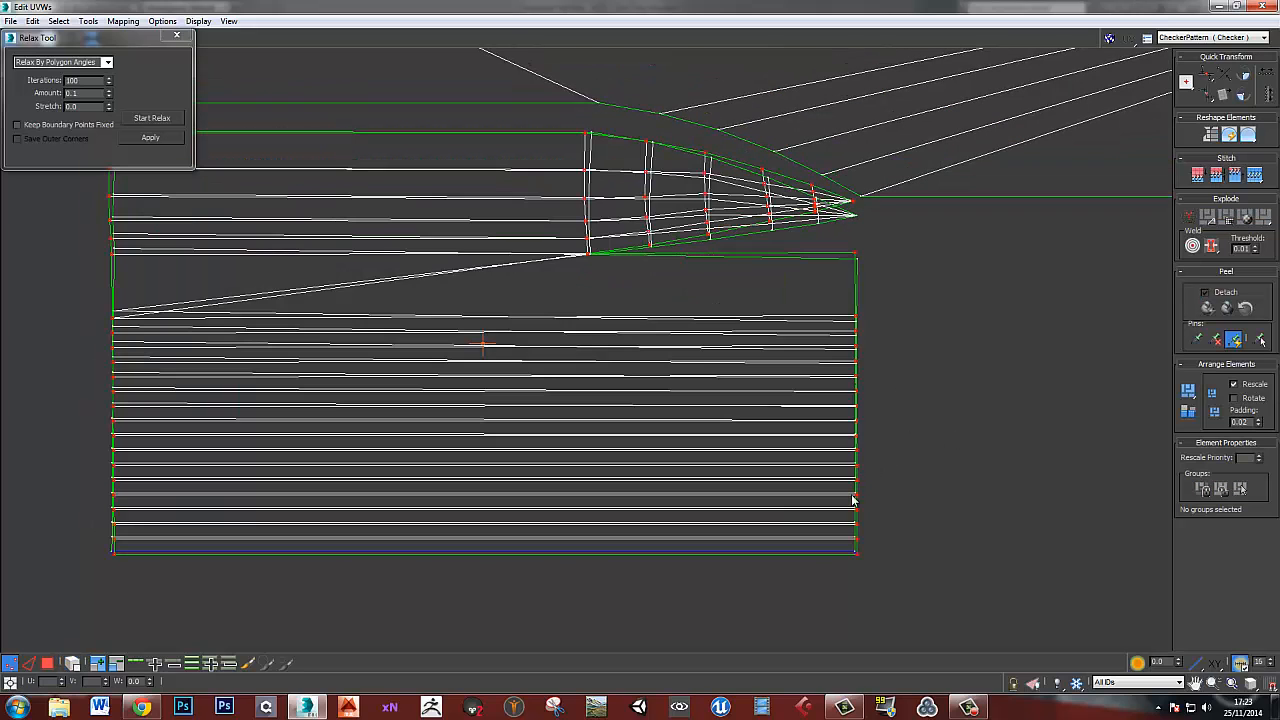
drag(895, 590, 838, 256)
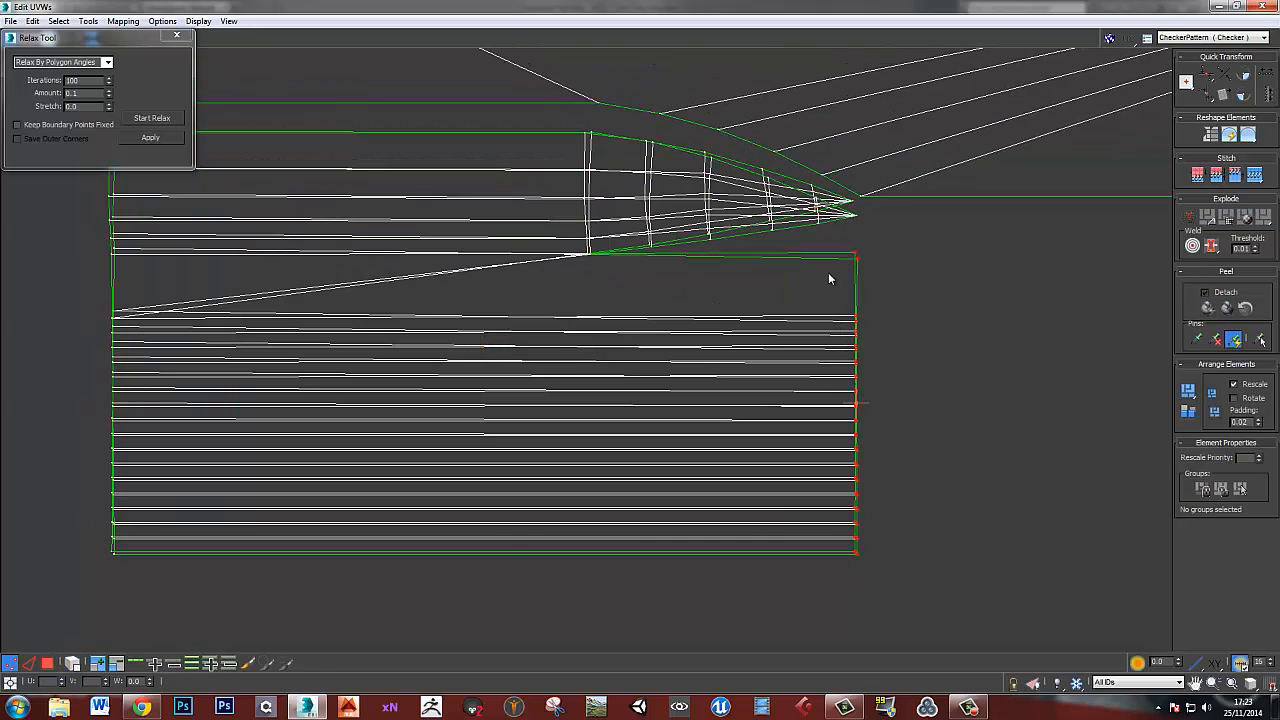
middle_drag(330, 323, 559, 372)
drag(375, 616, 369, 615)
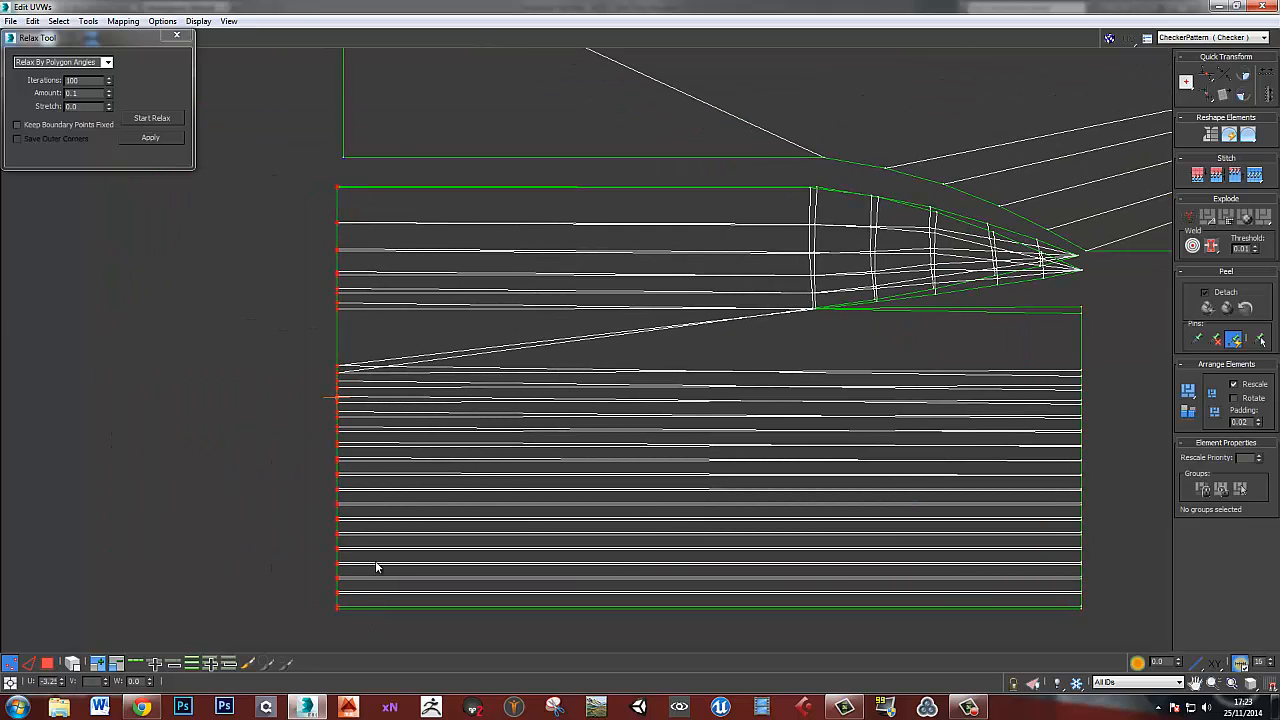
- Align the overlaid halves' vertices row by row into straight horizontal lines so the two ribbed shells coincide
scroll(375, 568, down, 5)
scroll(446, 452, up, 4)
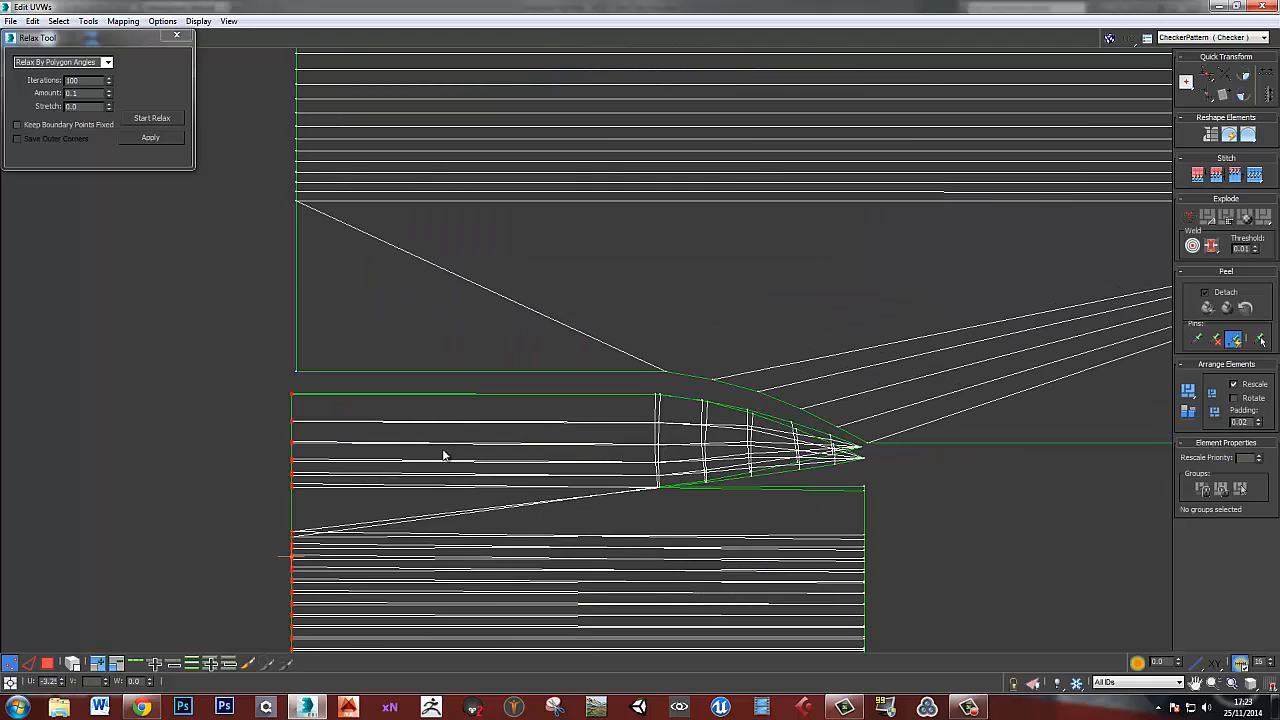
middle_drag(453, 537, 391, 437)
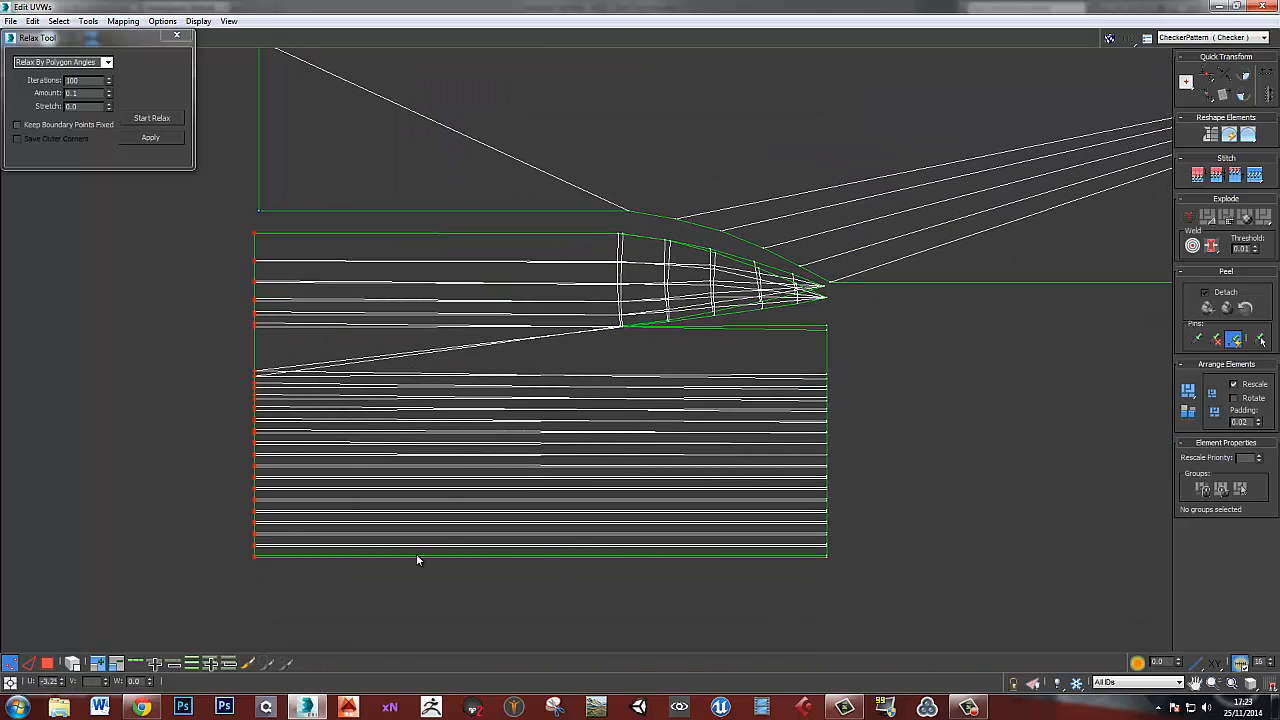
drag(849, 538, 246, 566)
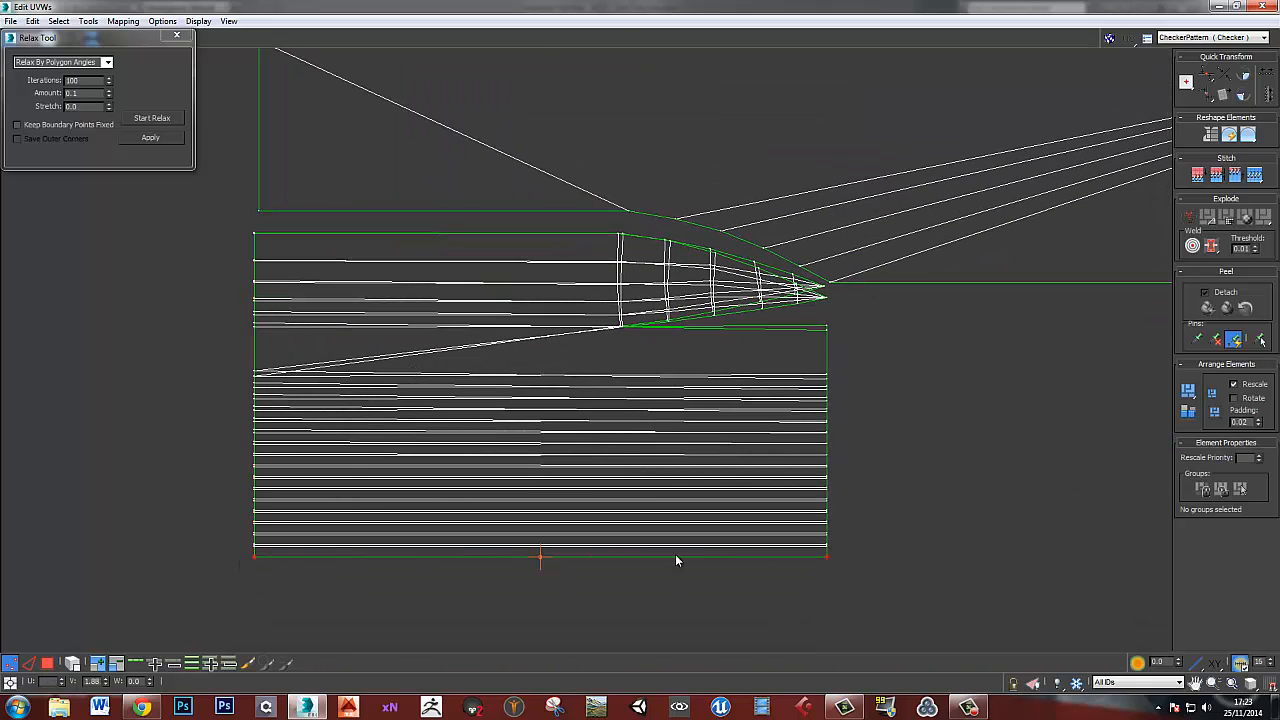
drag(829, 551, 829, 539)
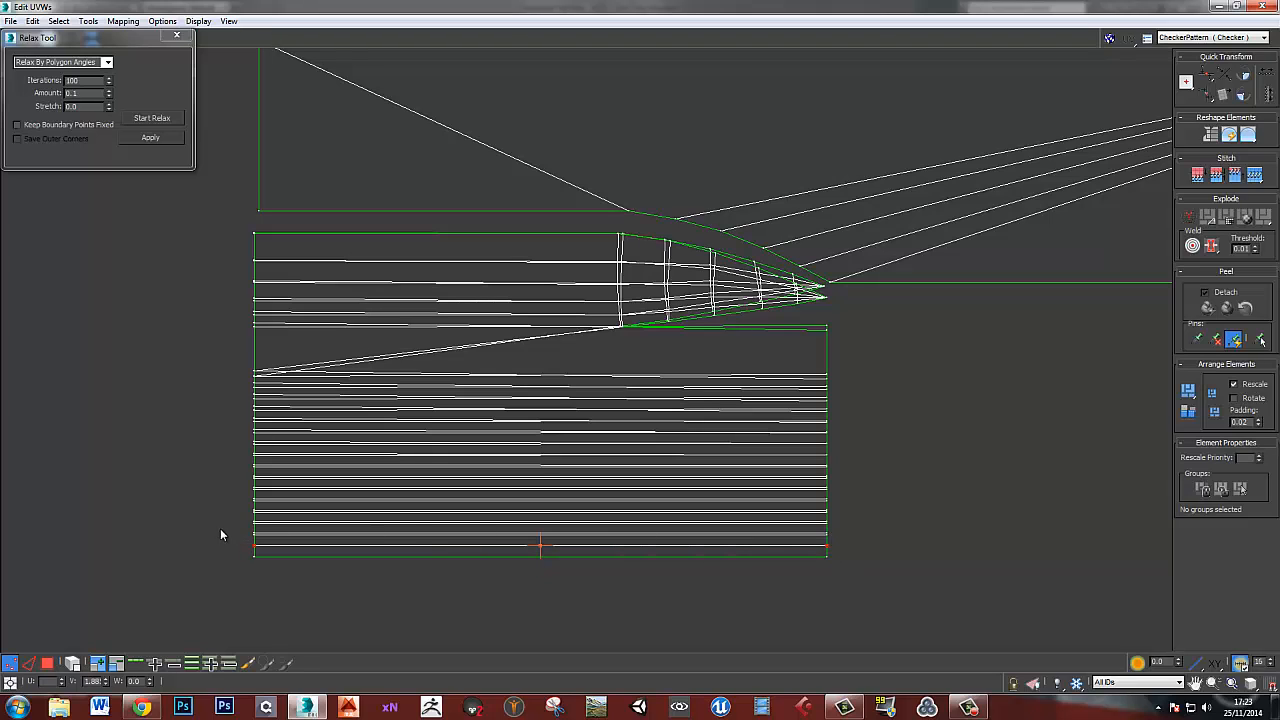
drag(221, 530, 239, 526)
key(ctrl+w)
drag(855, 531, 839, 521)
click(291, 513)
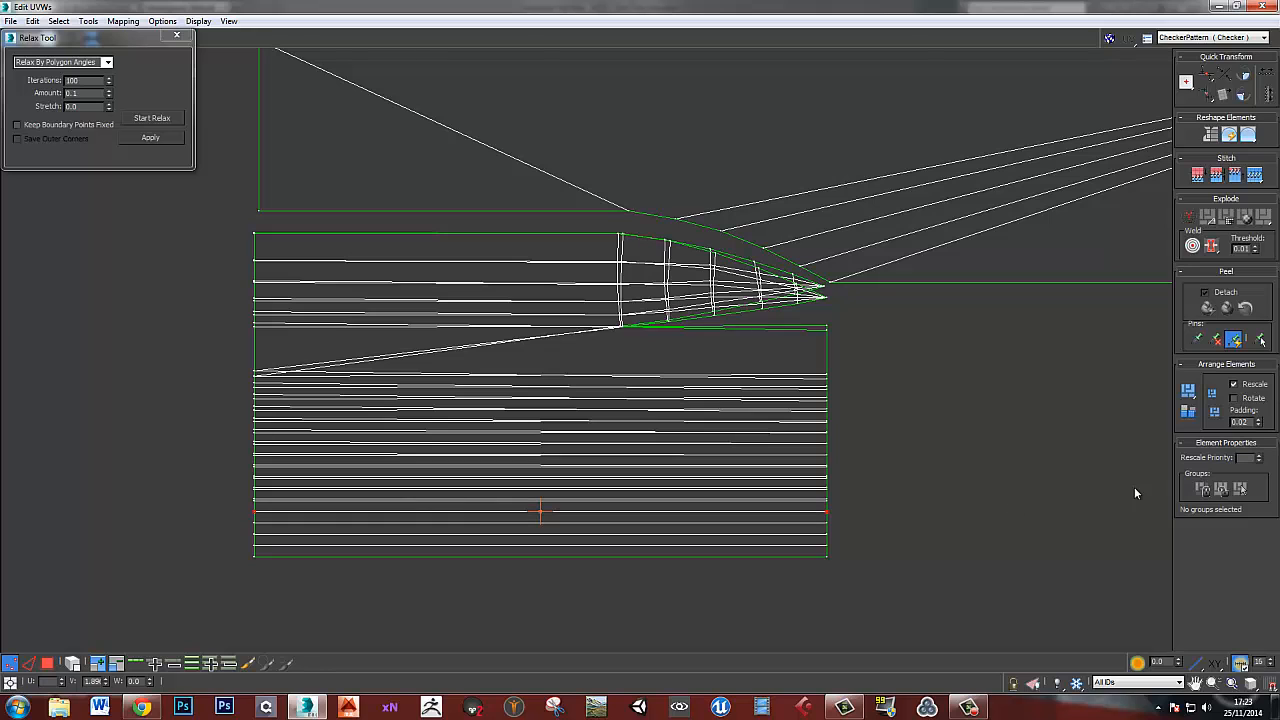
scroll(1166, 366, down, 3)
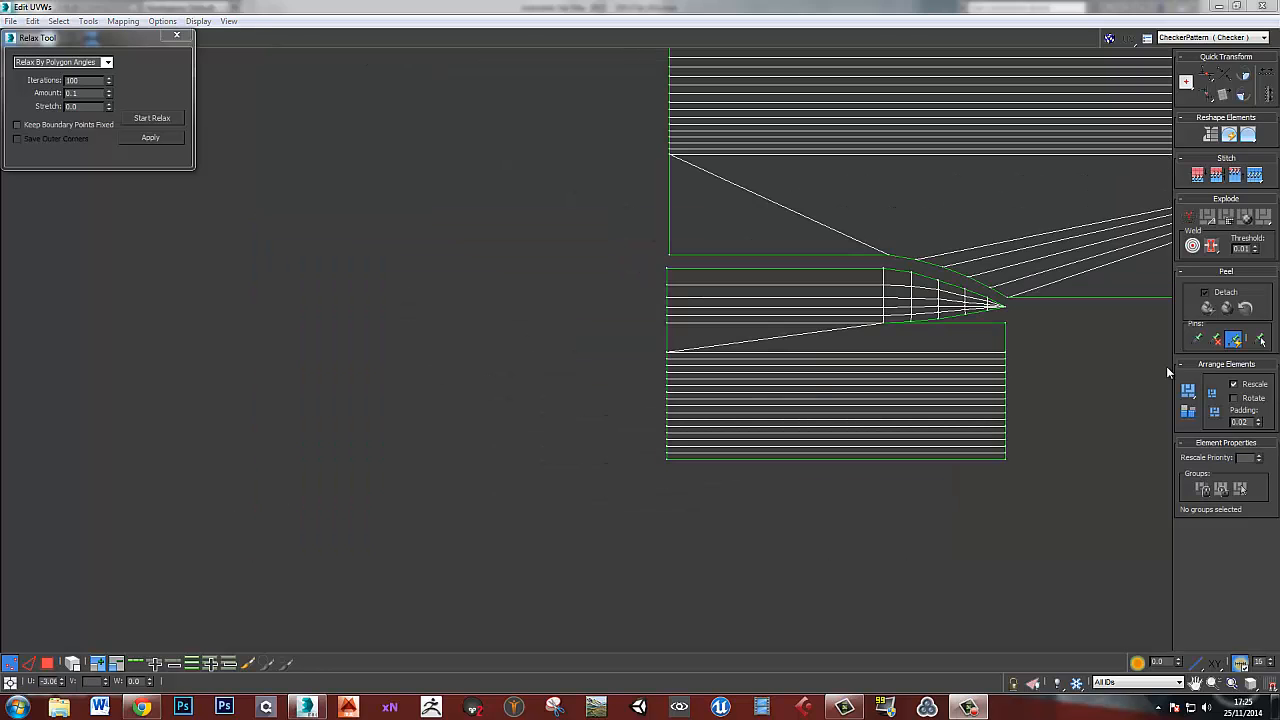
middle_drag(1108, 359, 955, 376)
middle_drag(829, 388, 762, 408)
scroll(760, 408, up, 3)
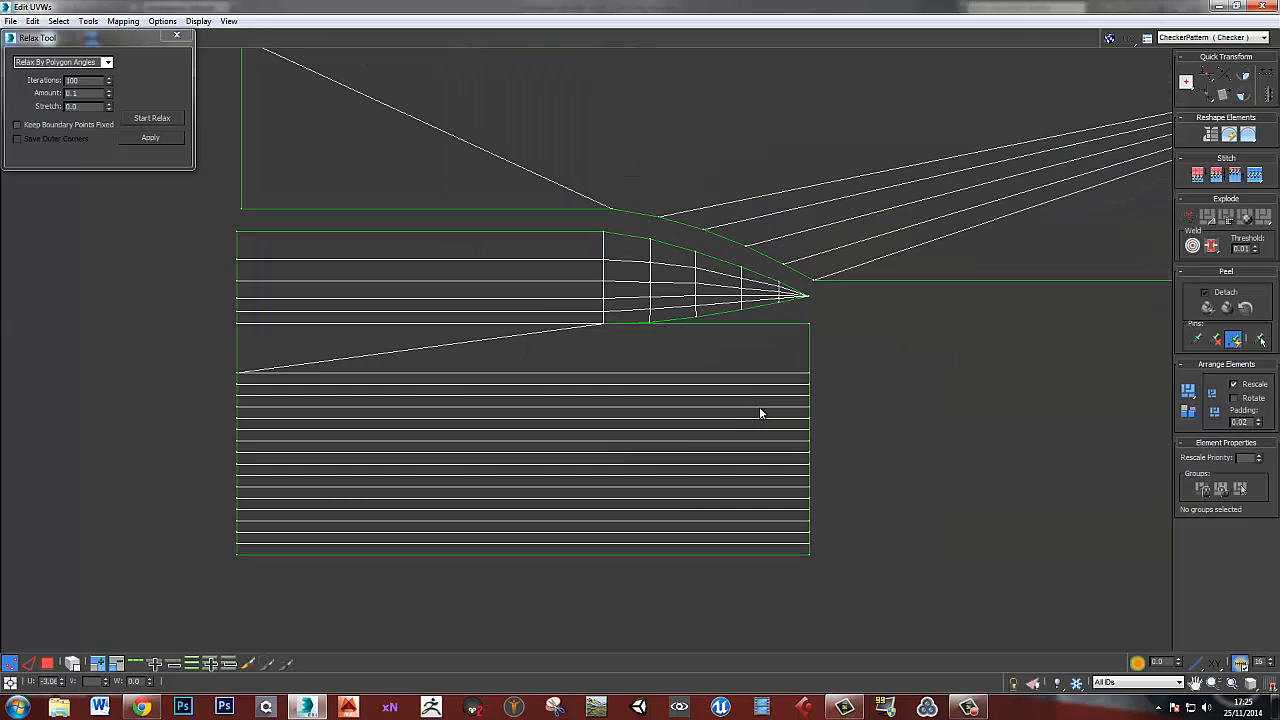
- Try moving one ribbed half away from its overlaid counterpart, and undo the move
key(3)
click(731, 411)
click(728, 426)
drag(728, 427, 413, 553)
key(ctrl+z)
click(893, 446)
- Examine the slide's front face, ribbed lower housing and side on the 3D model
scroll(893, 446, down, 3)
middle_drag(938, 441, 690, 448)
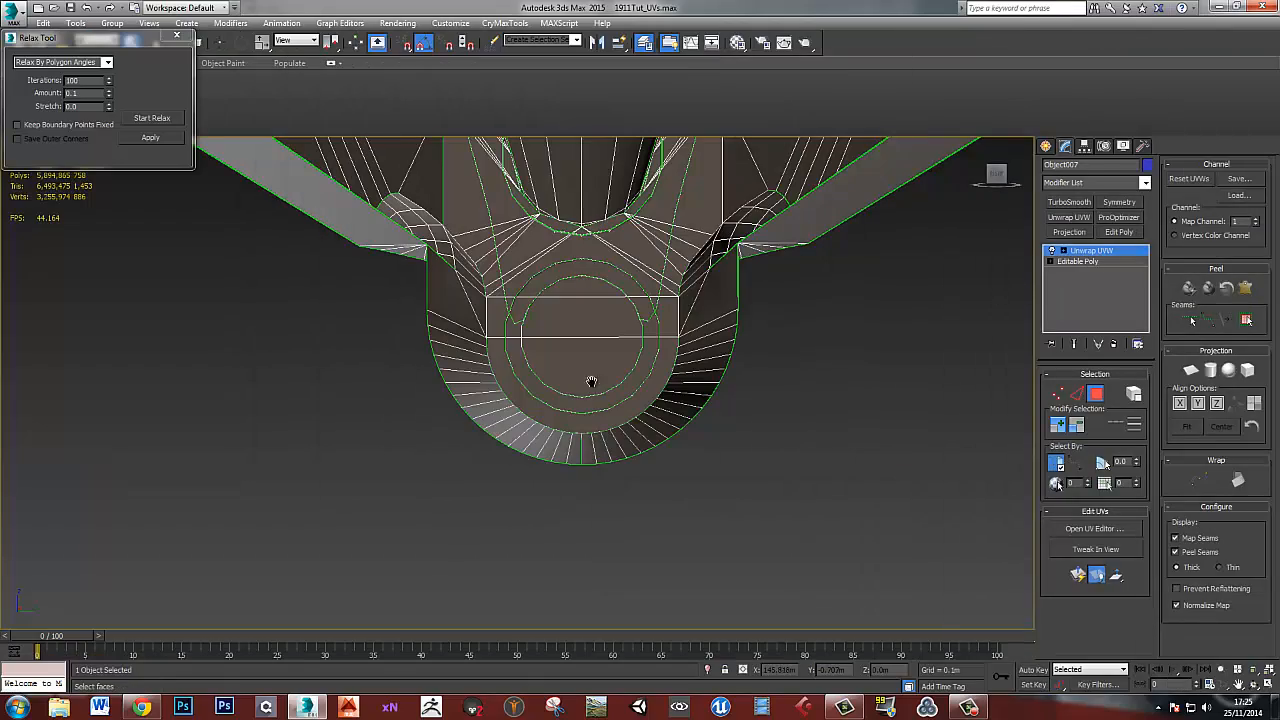
alt+middle_drag(592, 382, 614, 366)
scroll(614, 366, down, 5)
alt+middle_drag(402, 400, 760, 377)
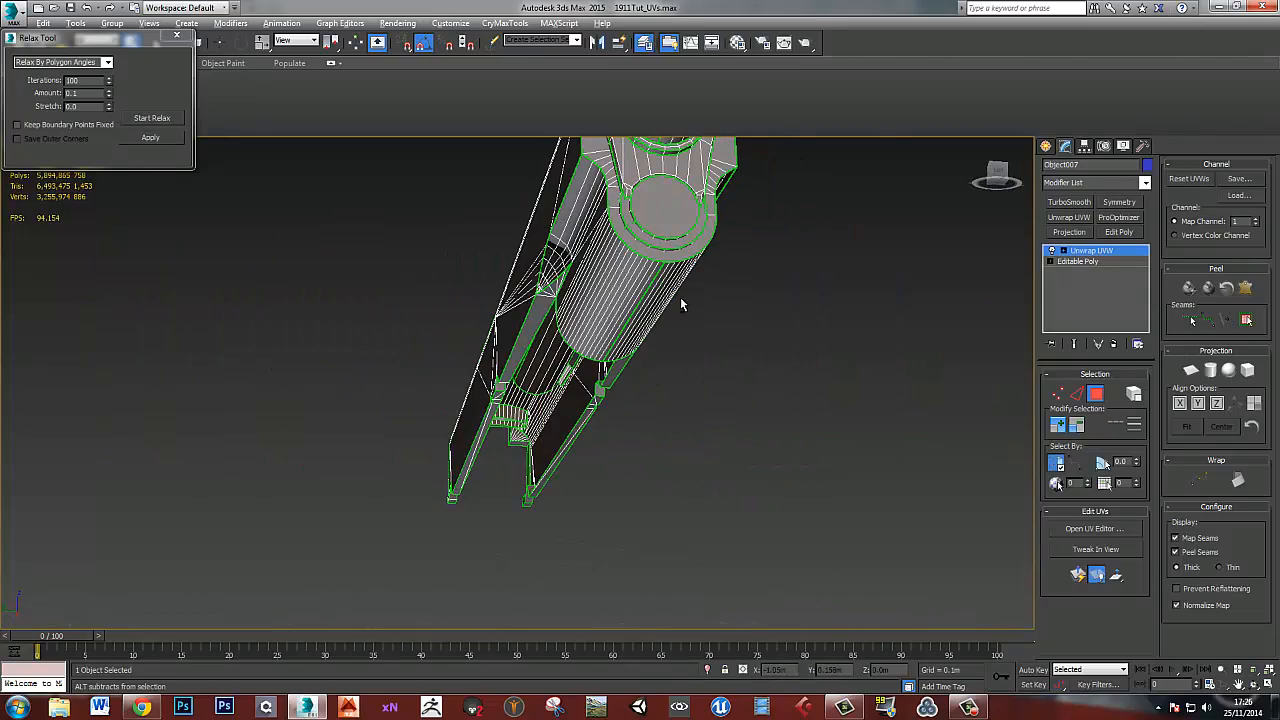
alt+middle_drag(681, 305, 466, 313)
alt+middle_drag(252, 389, 250, 355)
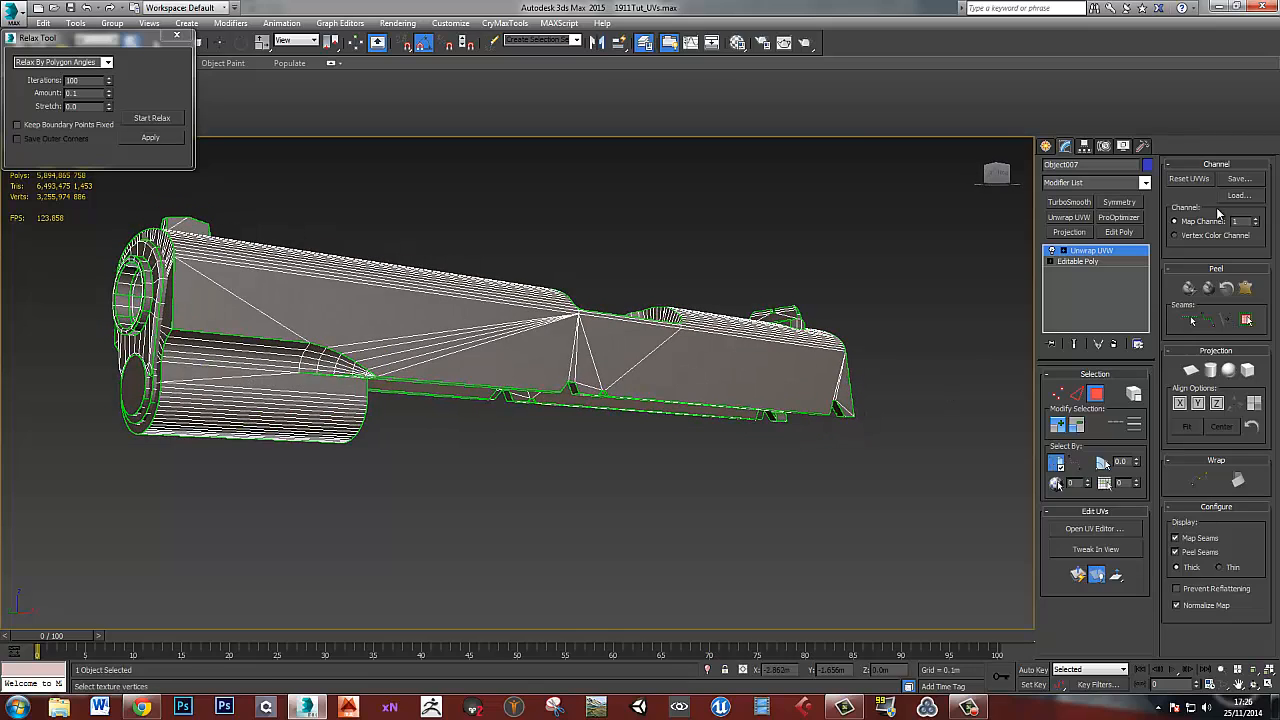
alt+middle_drag(686, 308, 690, 334)
- Reopen the UV editor, turn the slide's front-face shell upright and place it beside the front end of the main body shell
click(1094, 529)
drag(826, 157, 587, 3)
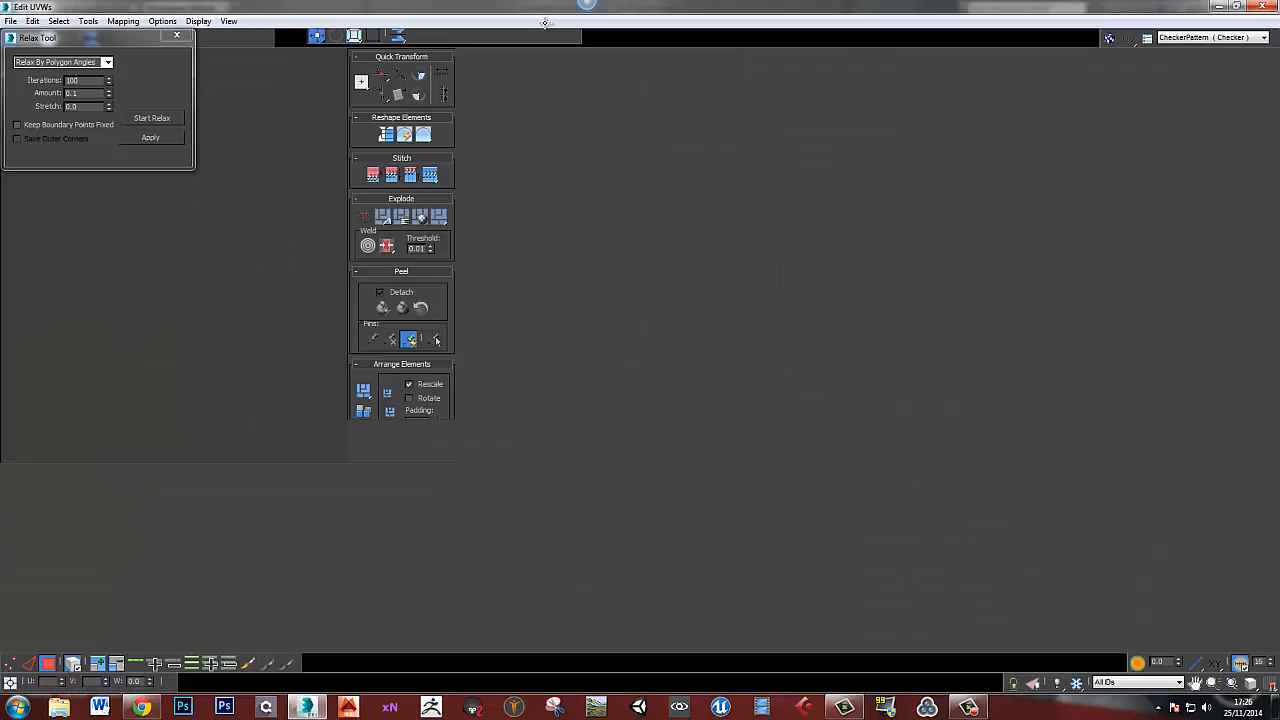
middle_drag(560, 250, 566, 340)
scroll(735, 325, down, 6)
middle_drag(911, 329, 762, 370)
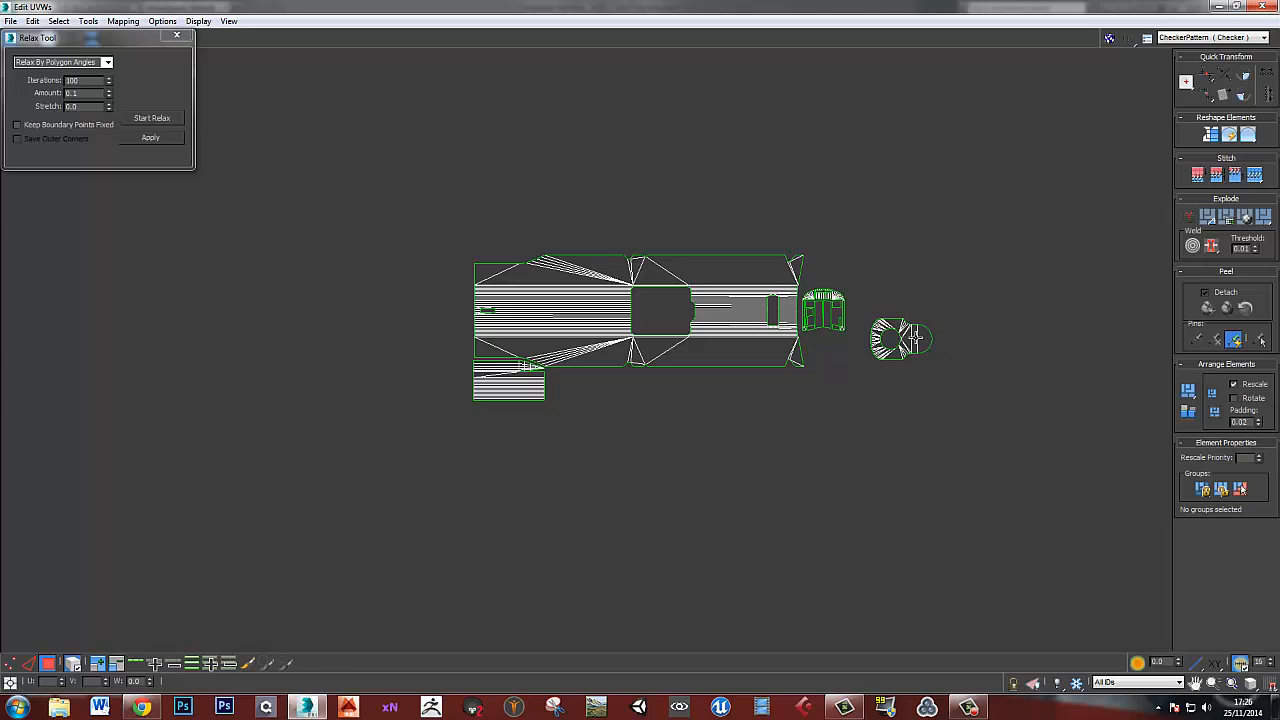
key(3)
key(3)
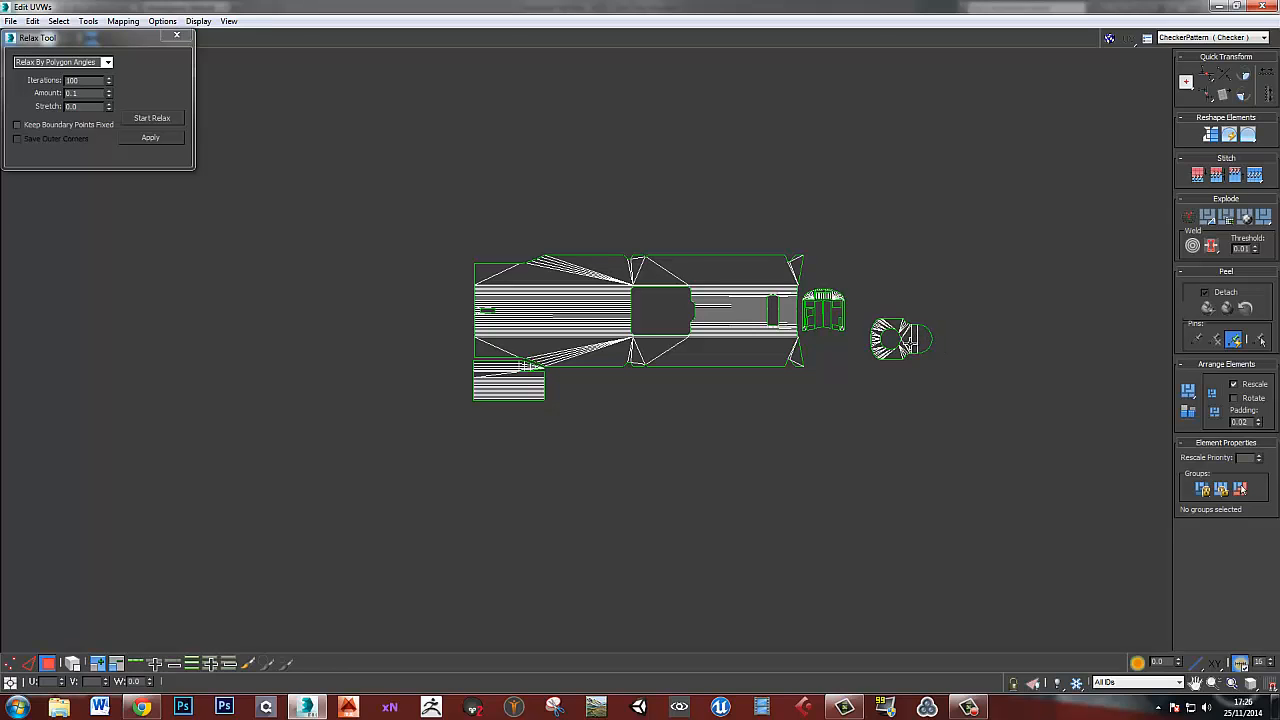
click(922, 342)
drag(925, 343, 449, 328)
scroll(449, 328, up, 5)
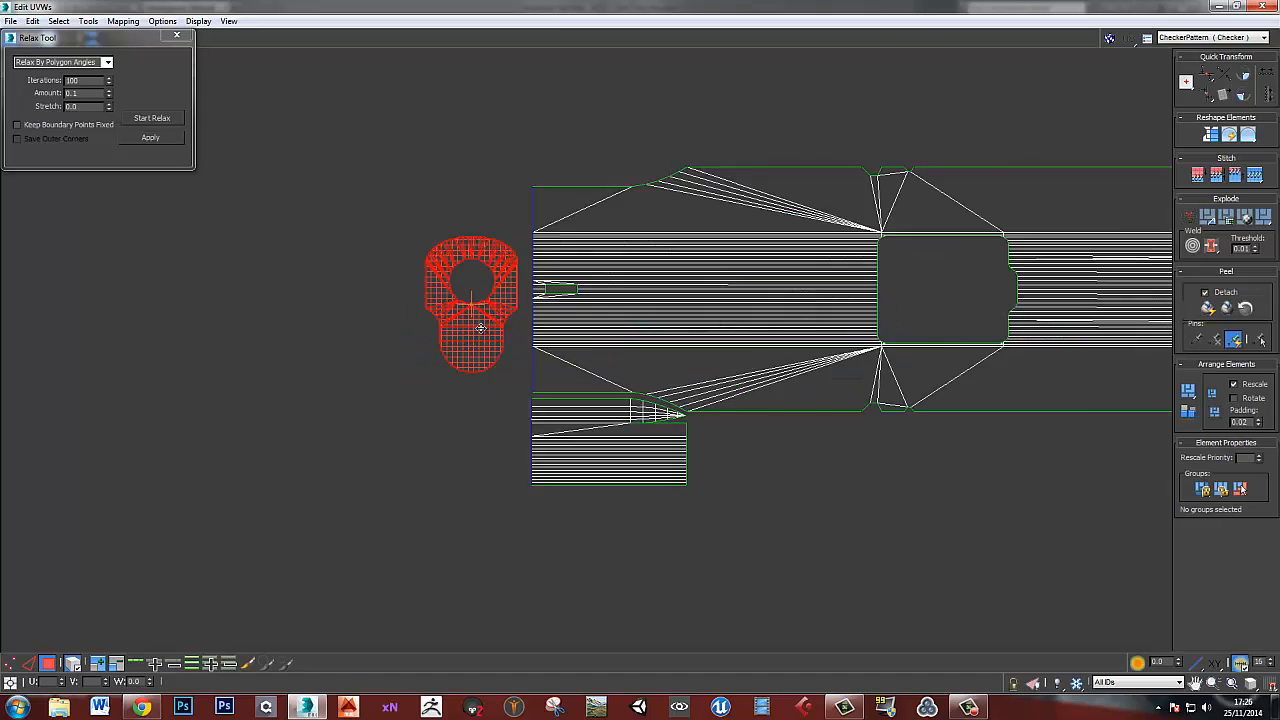
click(487, 441)
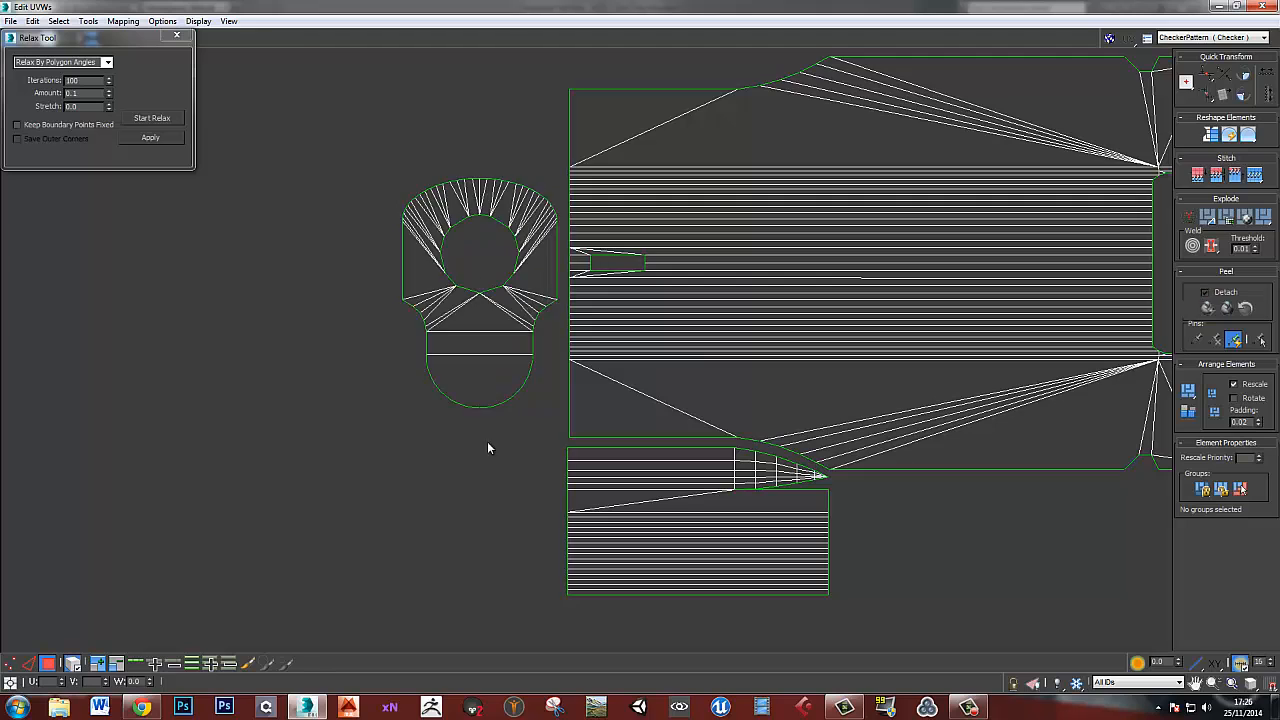
- Select the larger curved strip shell among the small leftover shells and locate its faces at the ejection port on the model
scroll(487, 441, down, 5)
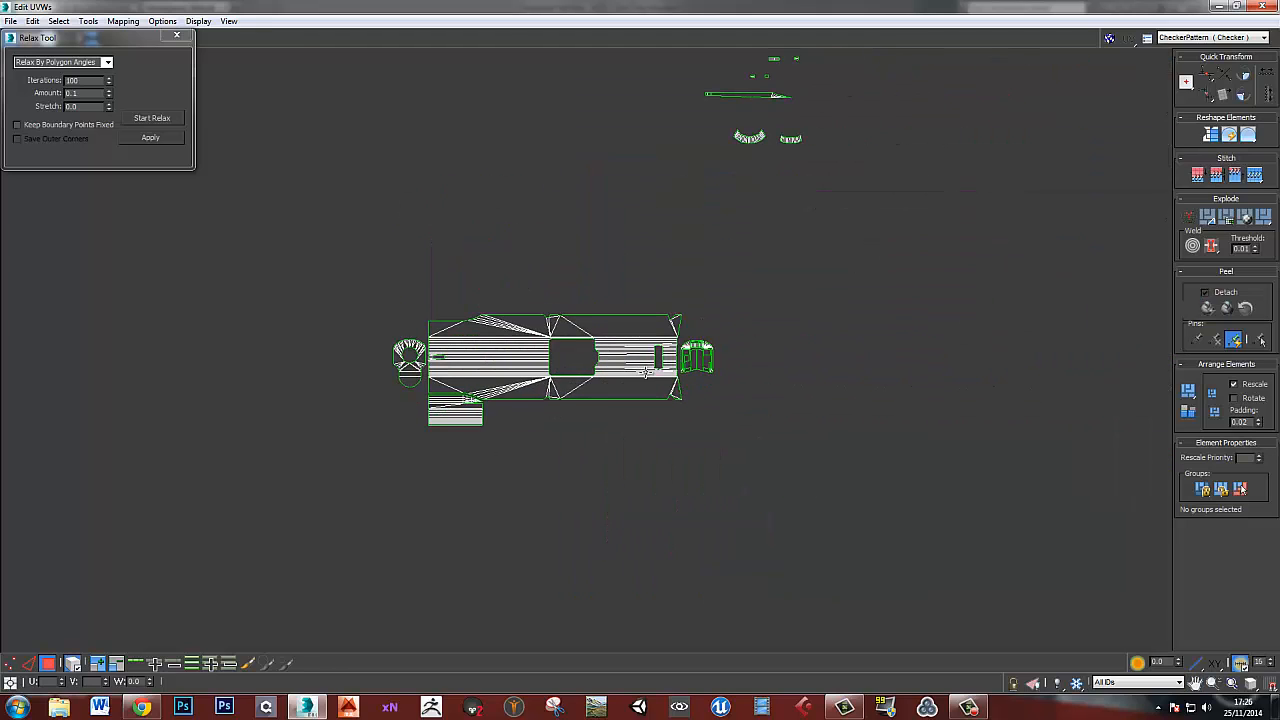
middle_drag(583, 368, 596, 372)
middle_drag(703, 165, 701, 400)
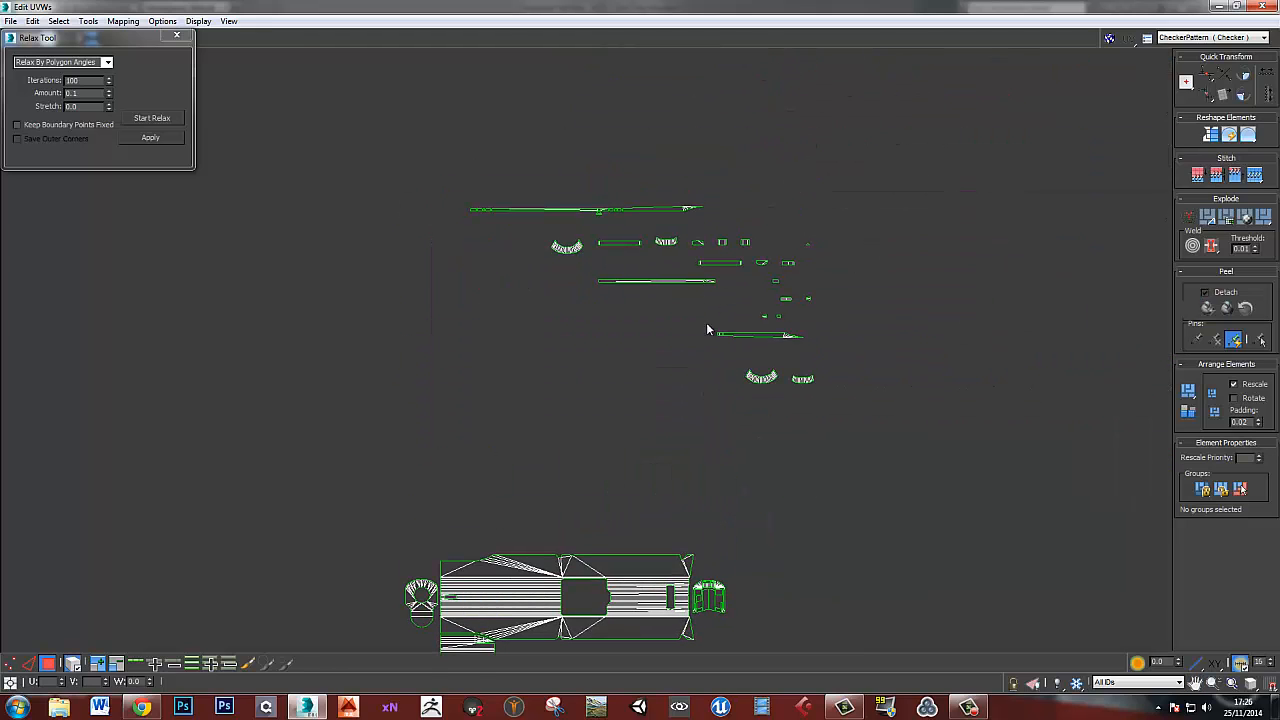
click(566, 248)
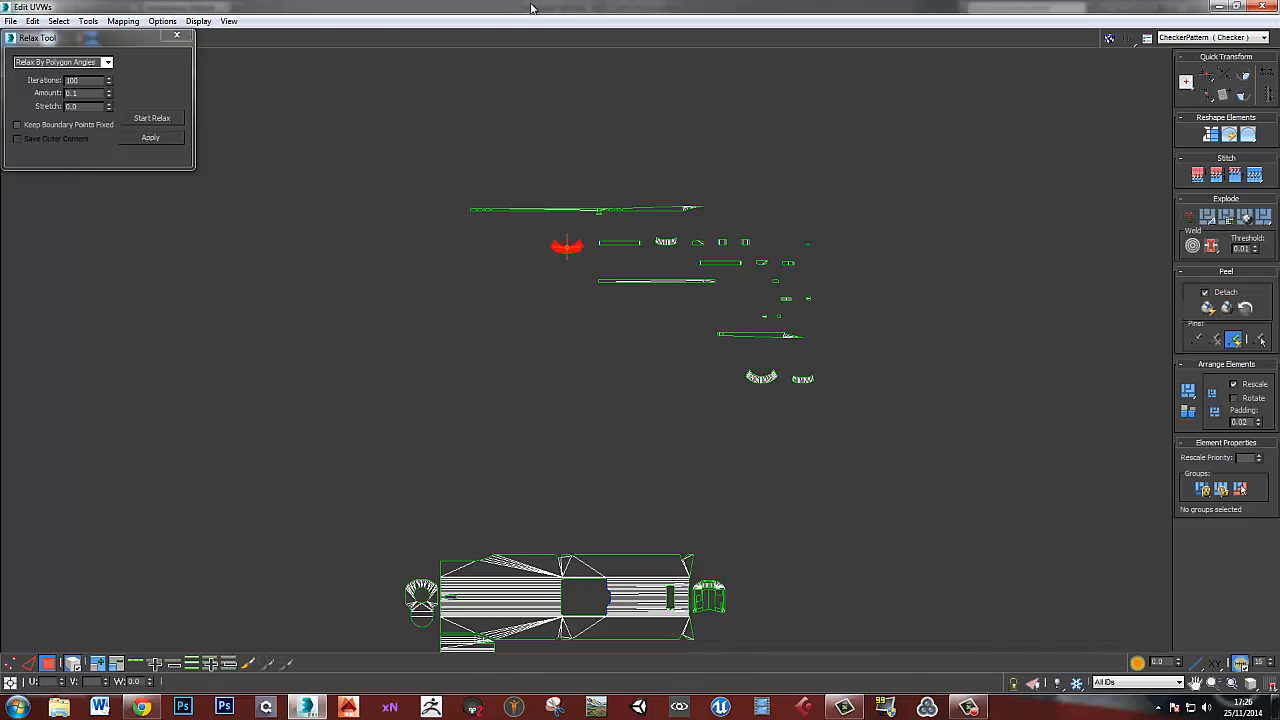
drag(531, 8, 1279, 12)
alt+middle_drag(657, 322, 587, 430)
scroll(608, 380, up, 6)
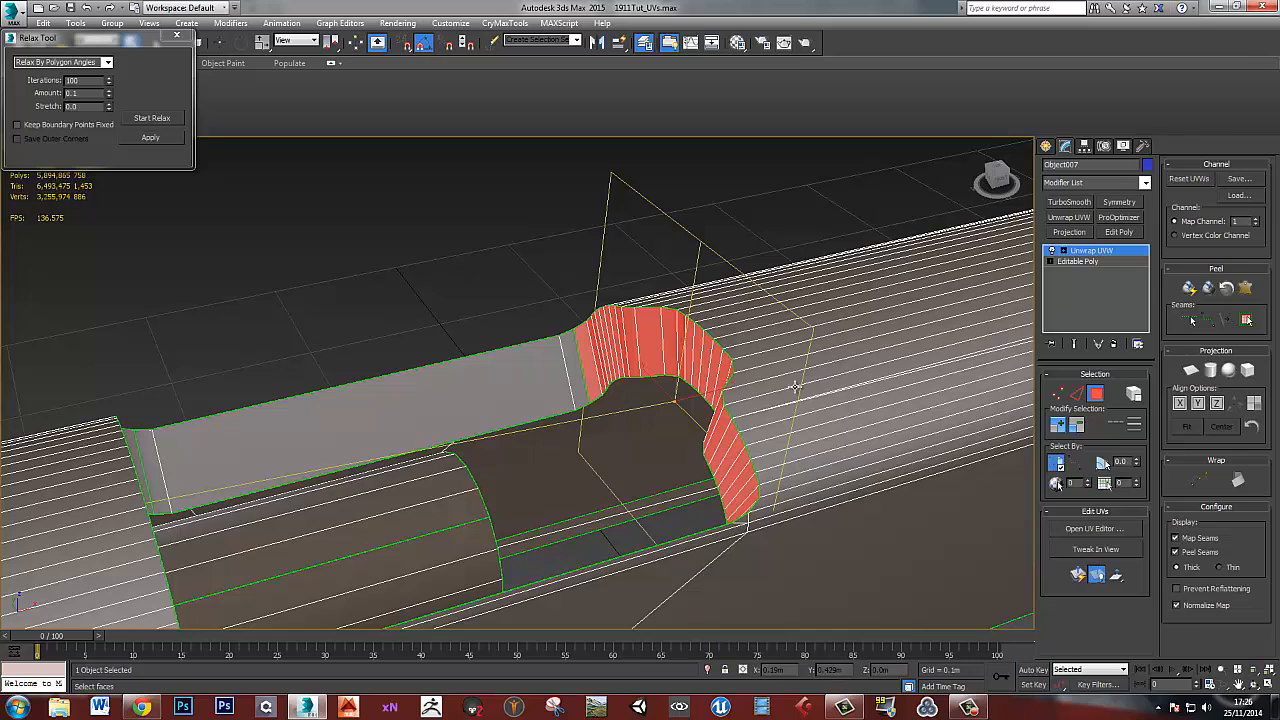
- Remove the Unwrap UVW modifier from the slide and reselect the slide object
click(1113, 344)
click(476, 319)
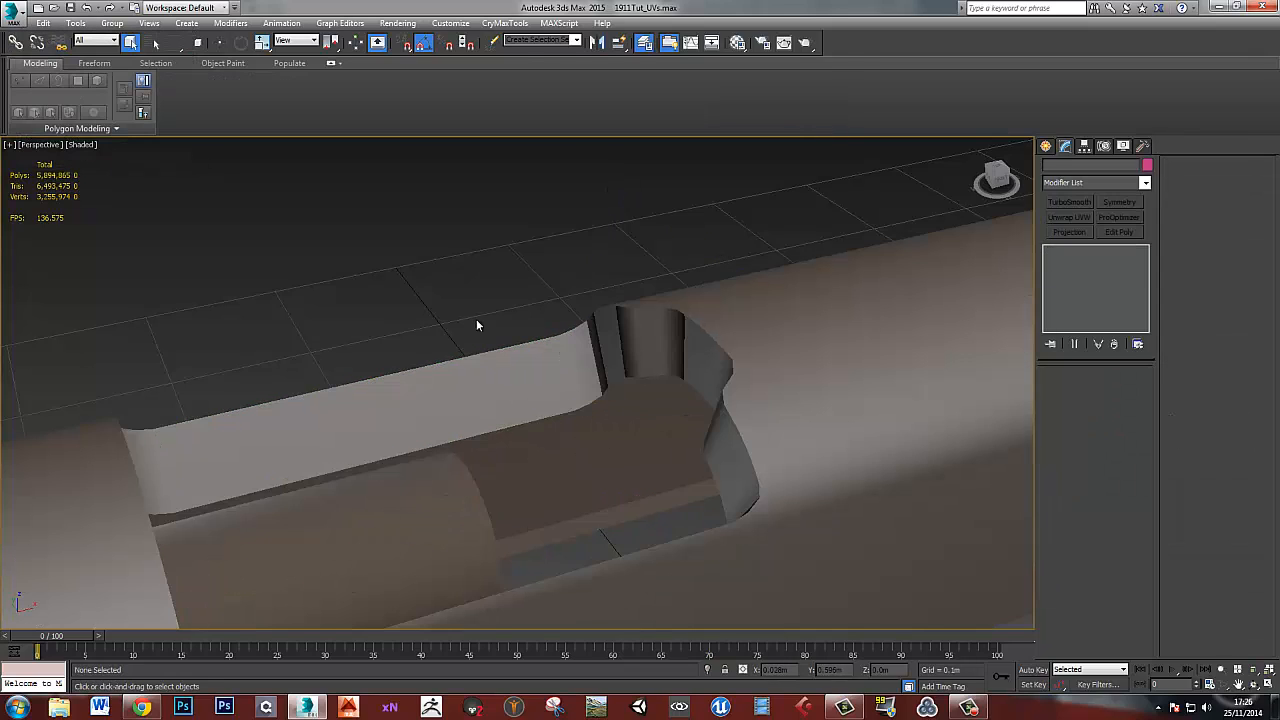
click(583, 346)
alt+middle_drag(575, 377, 703, 380)
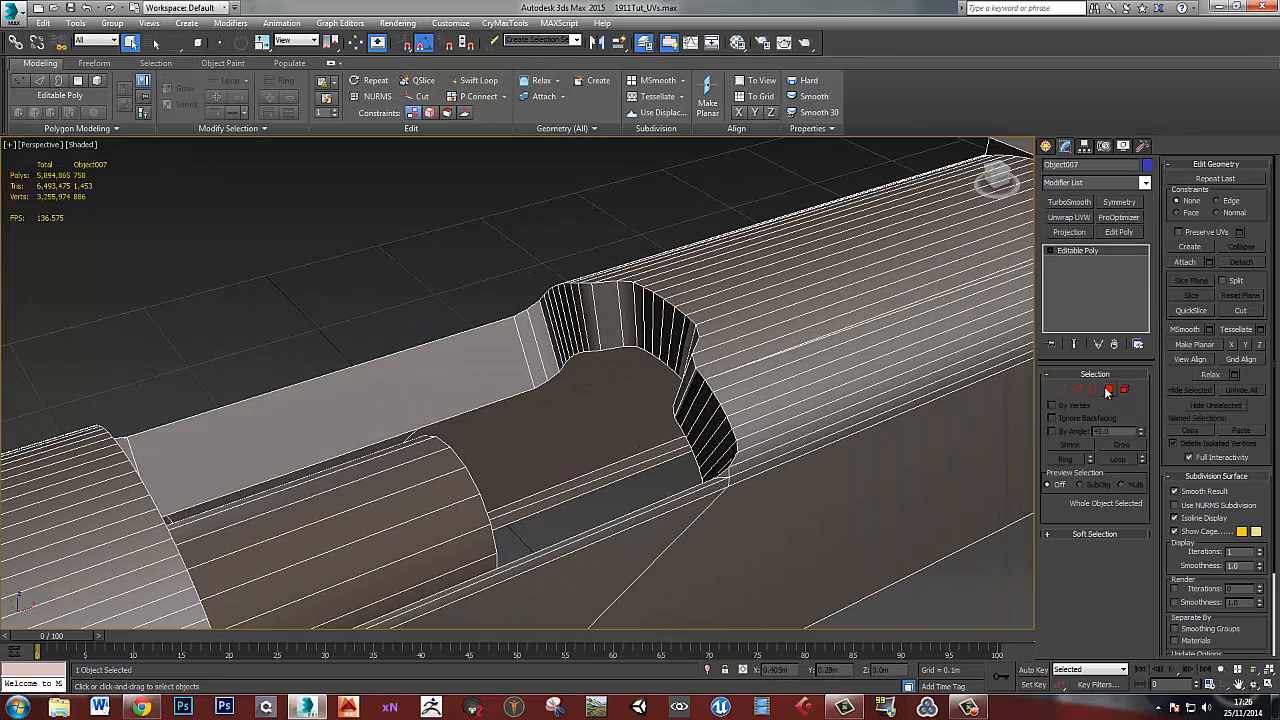
- Select the loop of ejection port wall polygons, clear their smoothing groups and assign them to smoothing group 2
click(1108, 390)
click(510, 387)
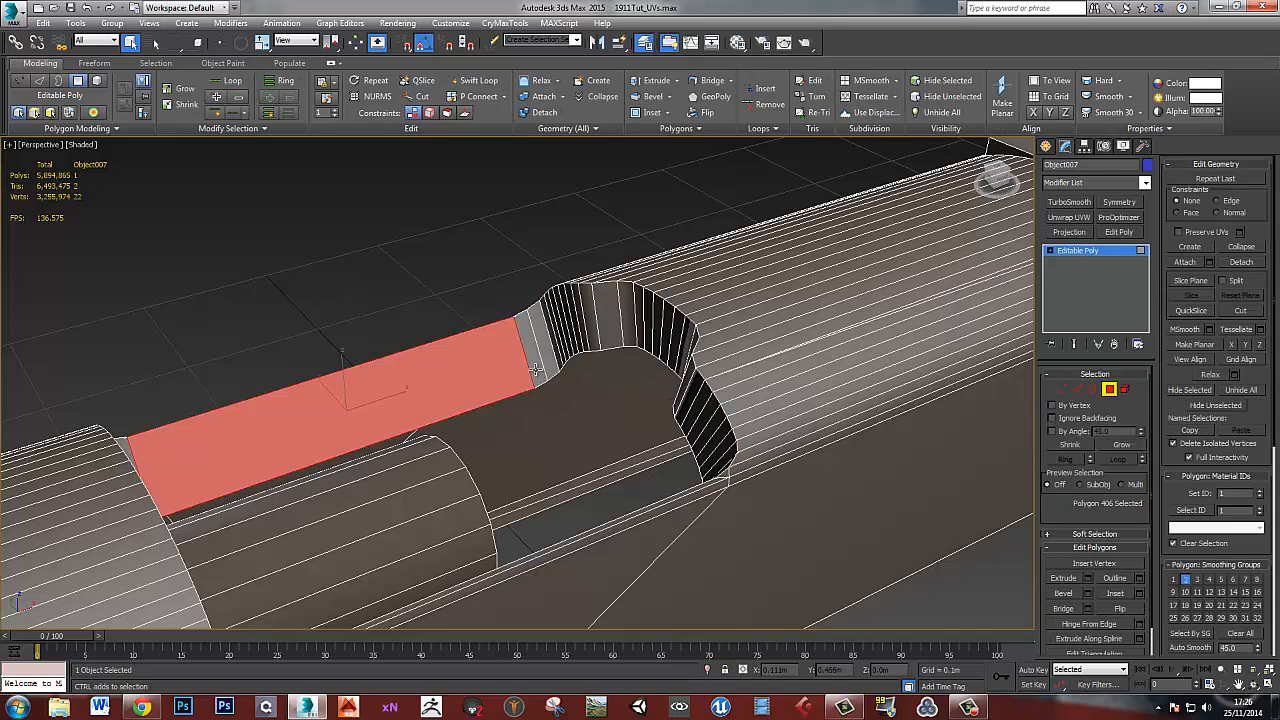
shift+click(540, 370)
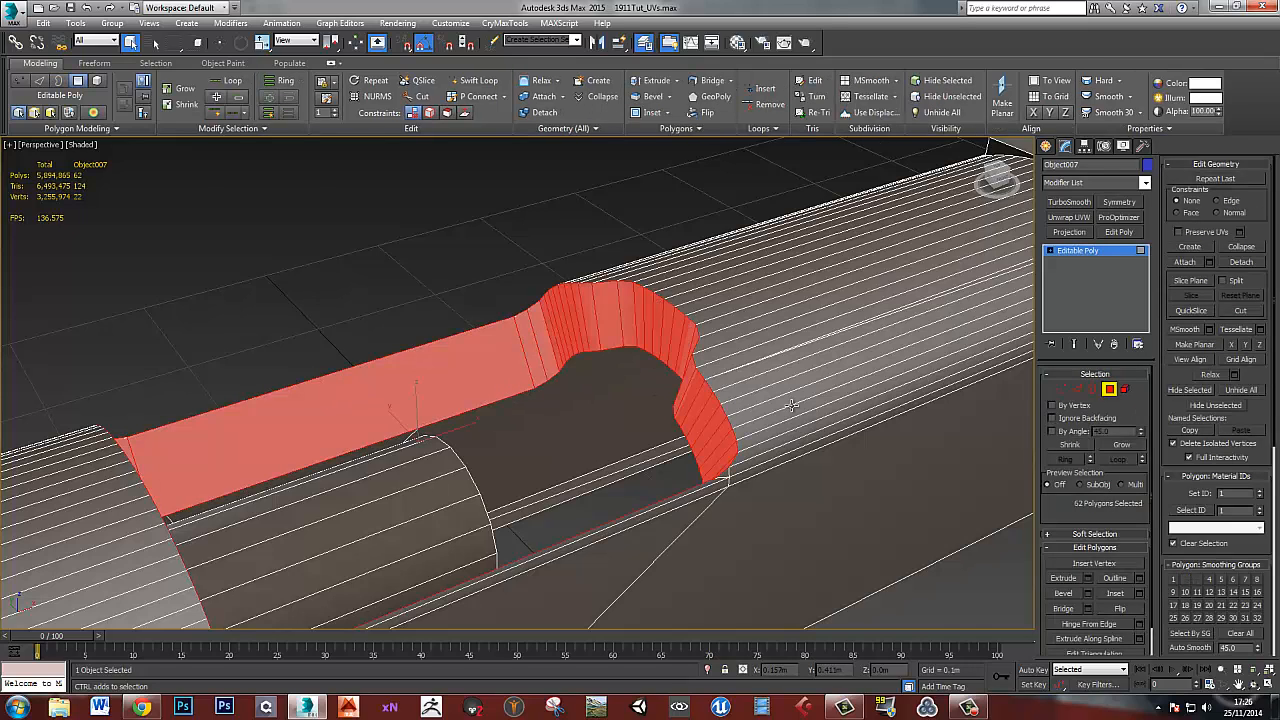
click(1239, 633)
click(1174, 580)
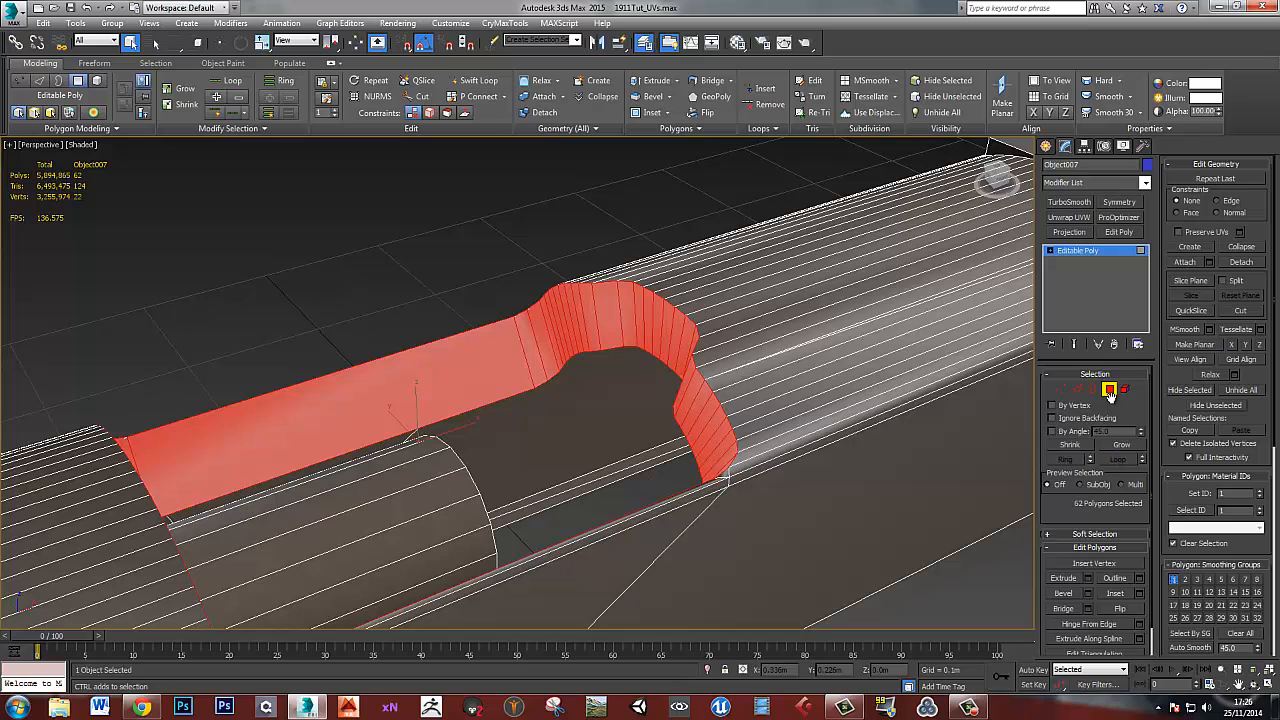
click(1175, 580)
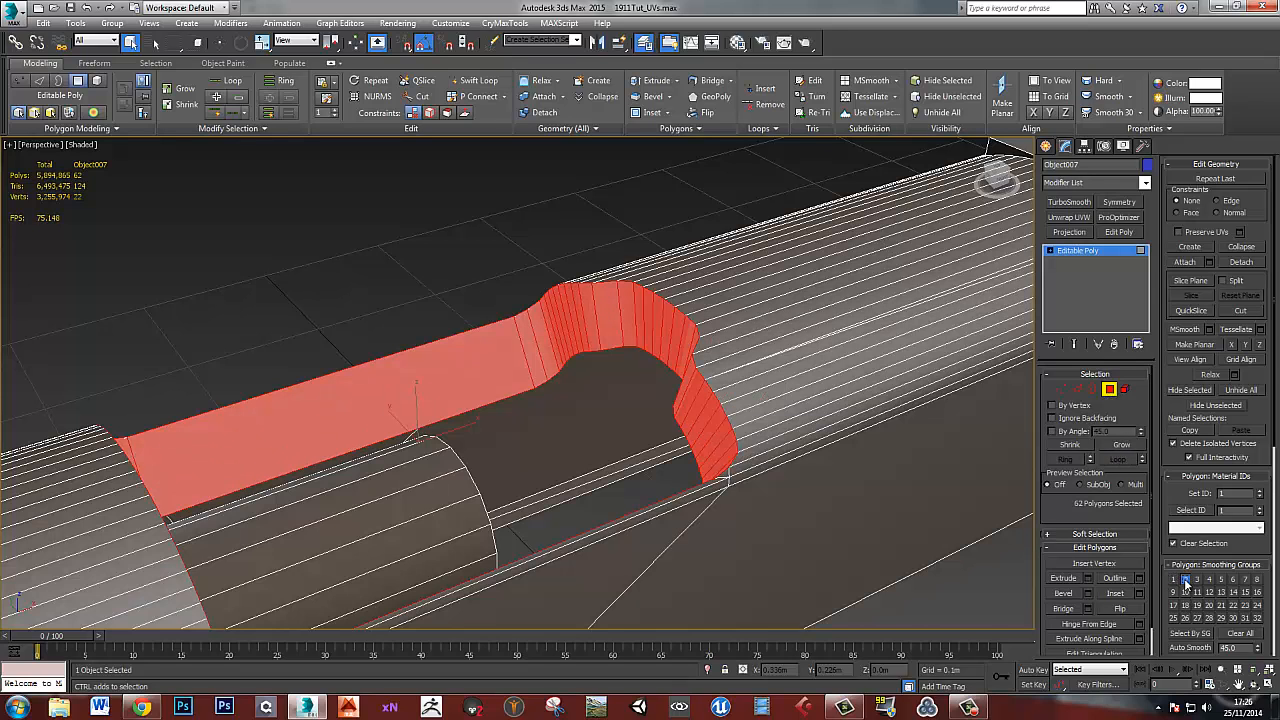
- Leave polygon editing, deselect the slide and examine the shading of the ejection port walls from several angles
click(1115, 396)
click(606, 267)
alt+middle_drag(658, 338, 627, 310)
scroll(651, 366, up, 4)
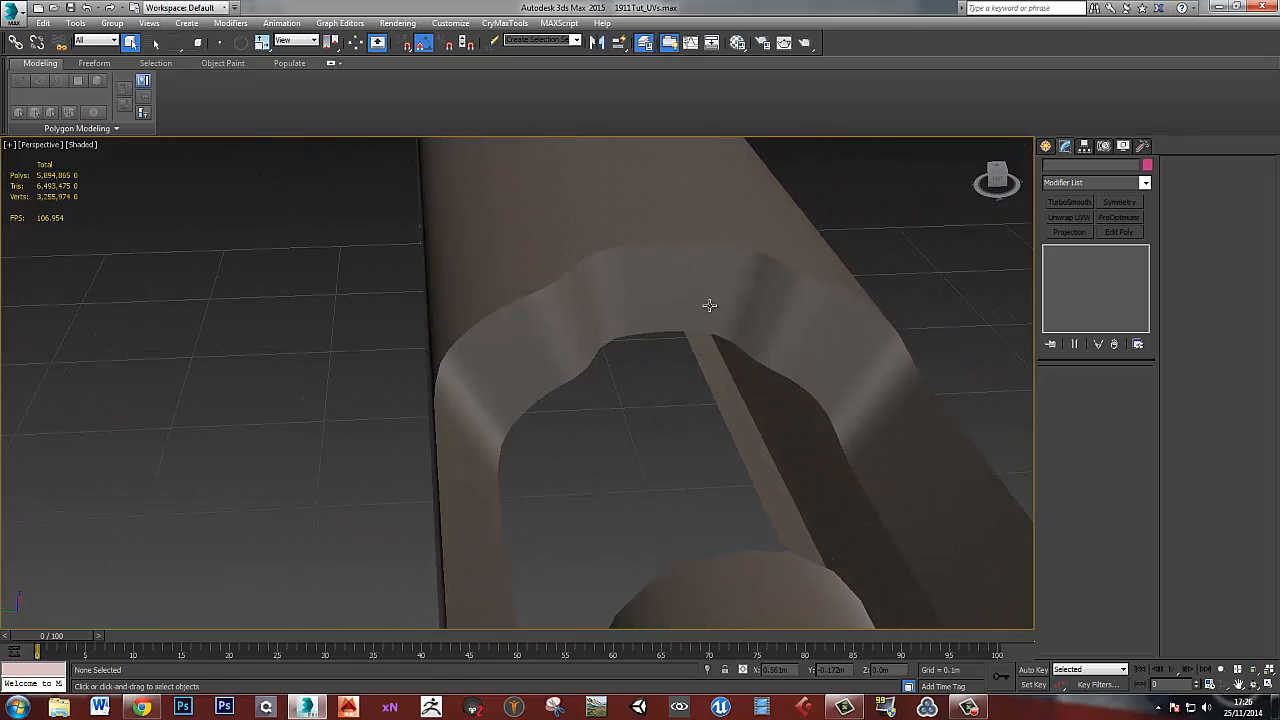
alt+middle_drag(709, 305, 495, 379)
alt+middle_drag(461, 387, 650, 393)
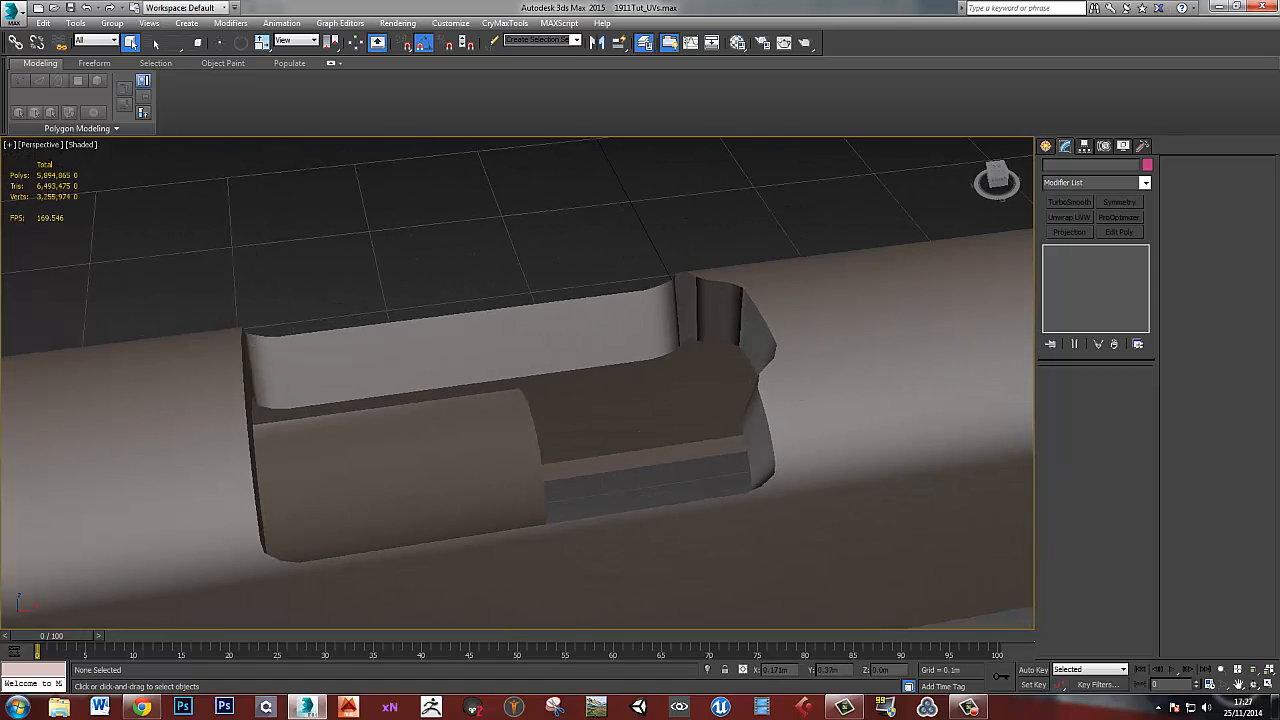
alt+middle_drag(766, 497, 743, 491)
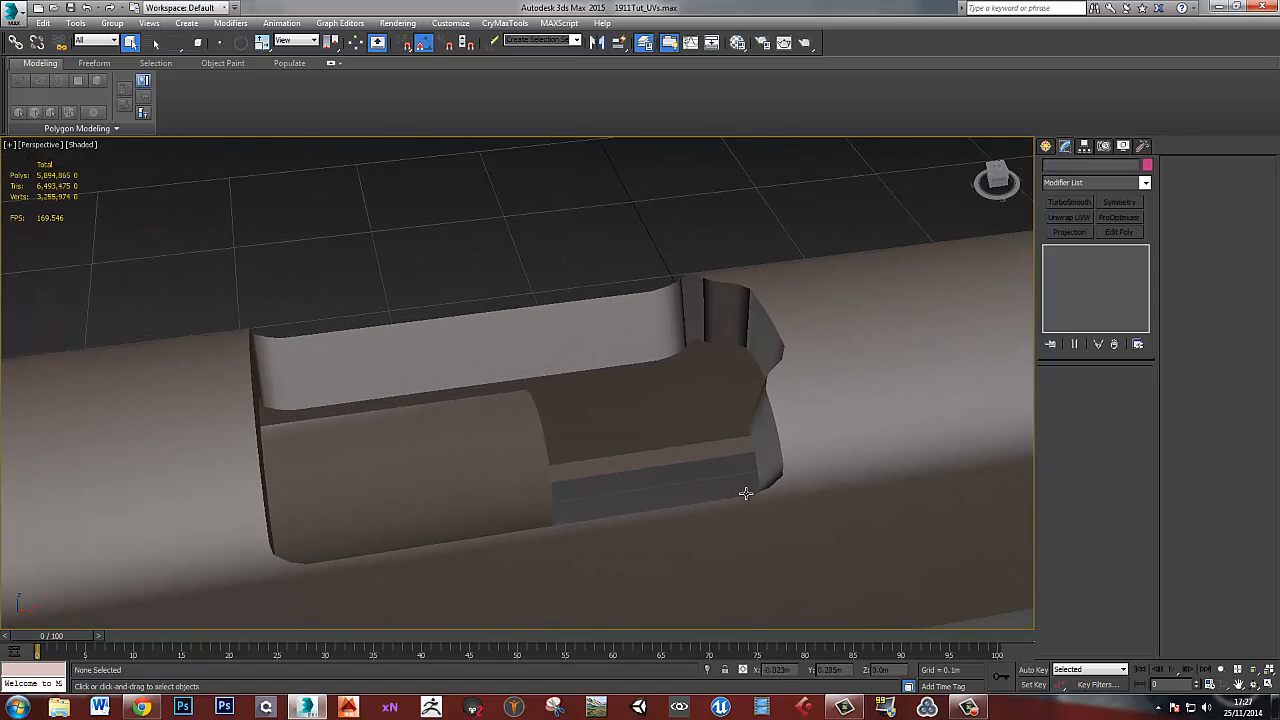
- Add an Unwrap UVW modifier to the slide, open its UV editor and move the editor clear of the viewport
click(743, 491)
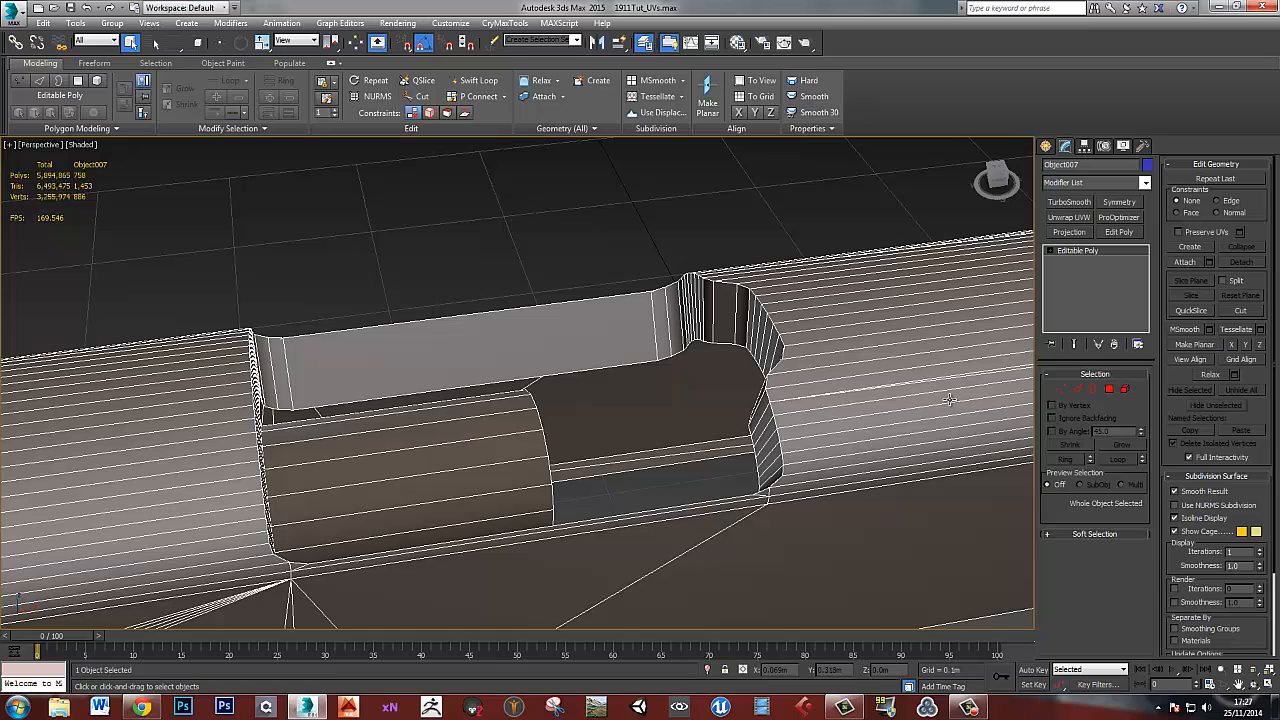
click(1072, 218)
middle_drag(784, 392, 745, 405)
key(ctrl+e)
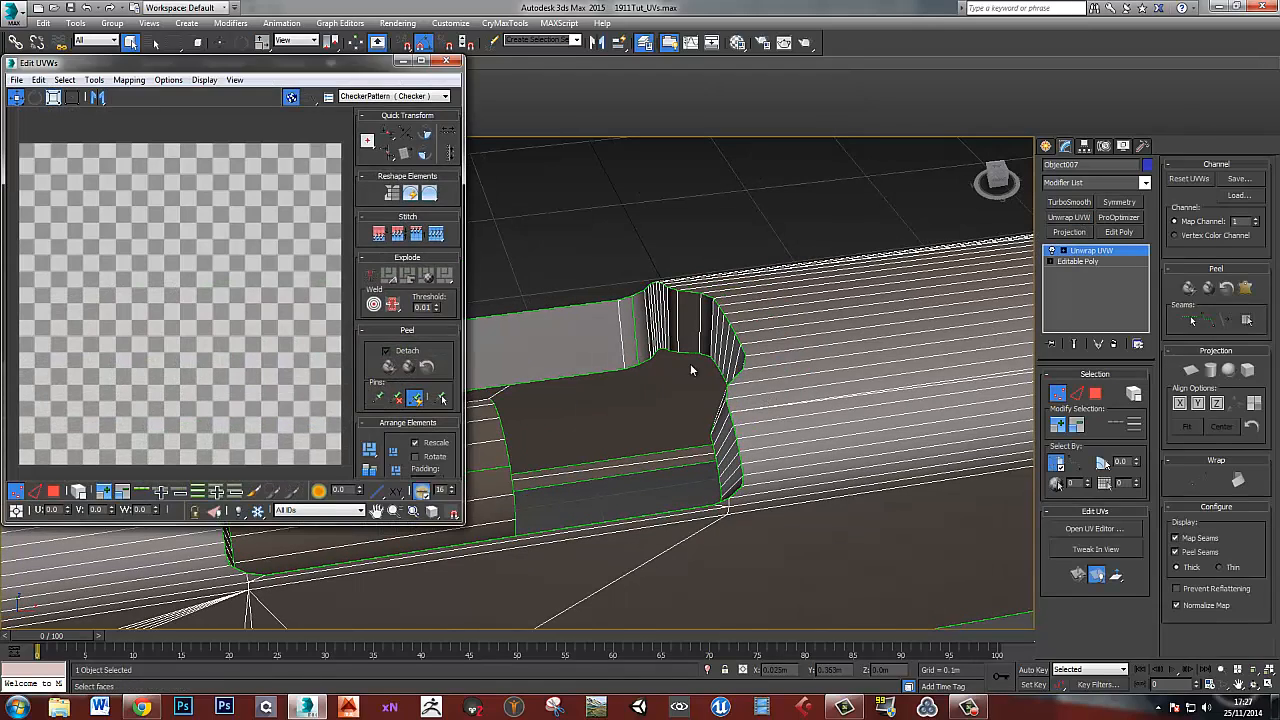
drag(258, 64, 1278, 370)
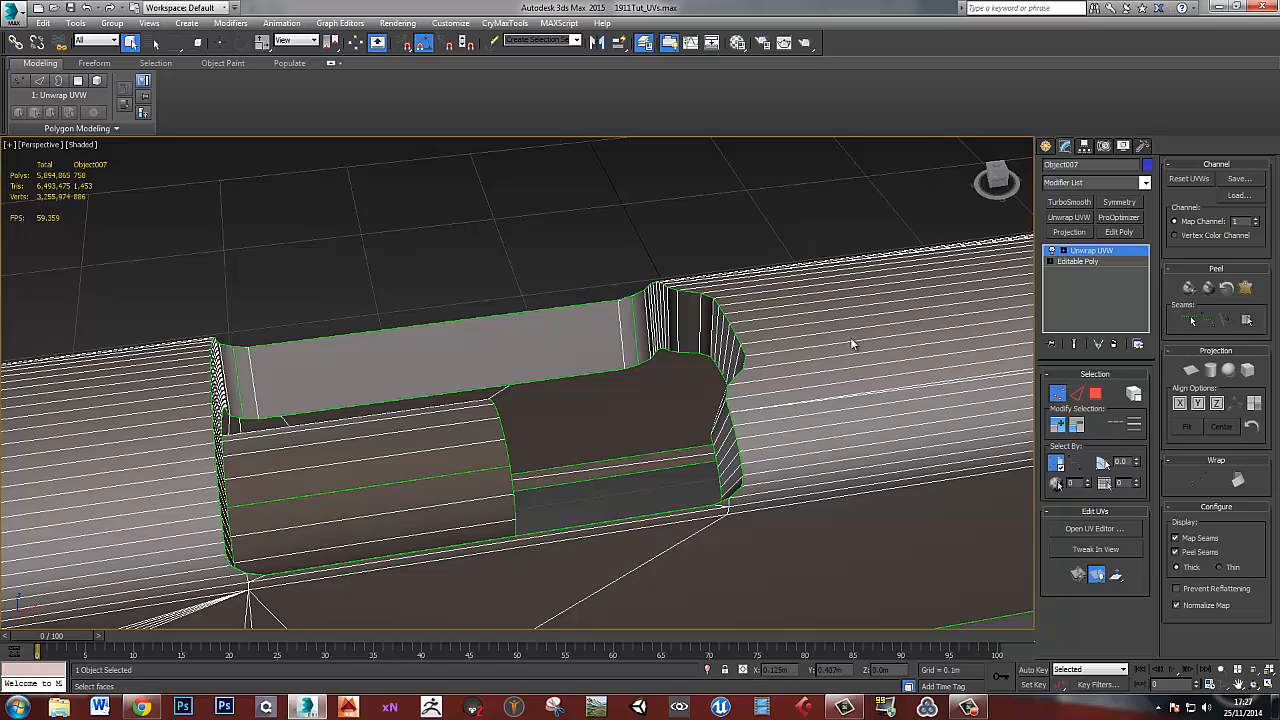
- Select the ejection port wall faces on the slide and reopen the UV editor
alt+middle_drag(551, 349, 549, 363)
alt+middle_drag(653, 352, 679, 352)
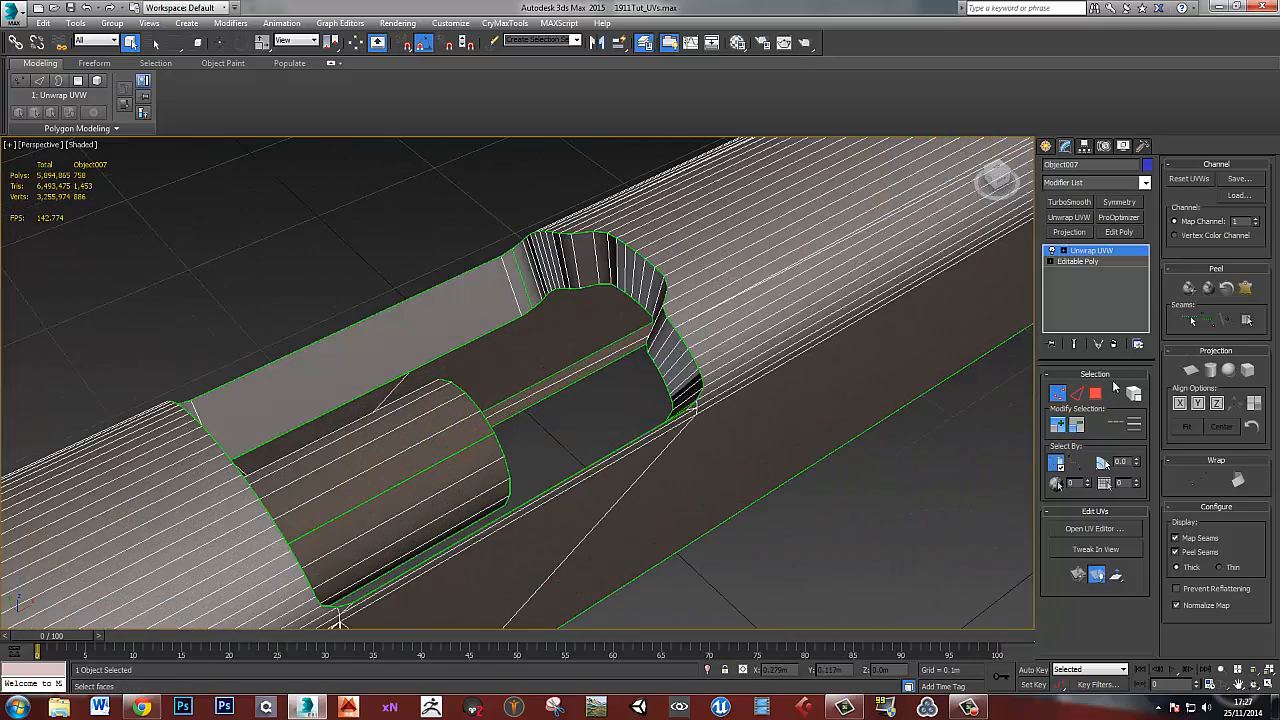
click(1095, 393)
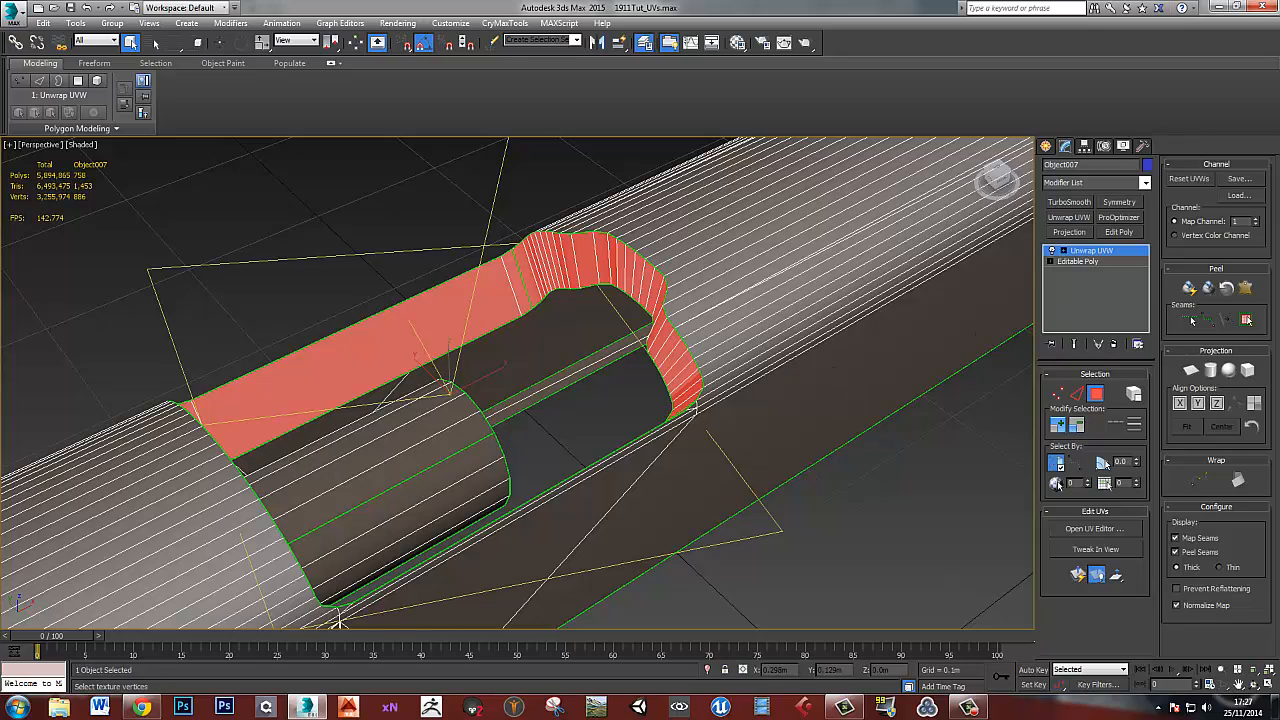
click(1095, 528)
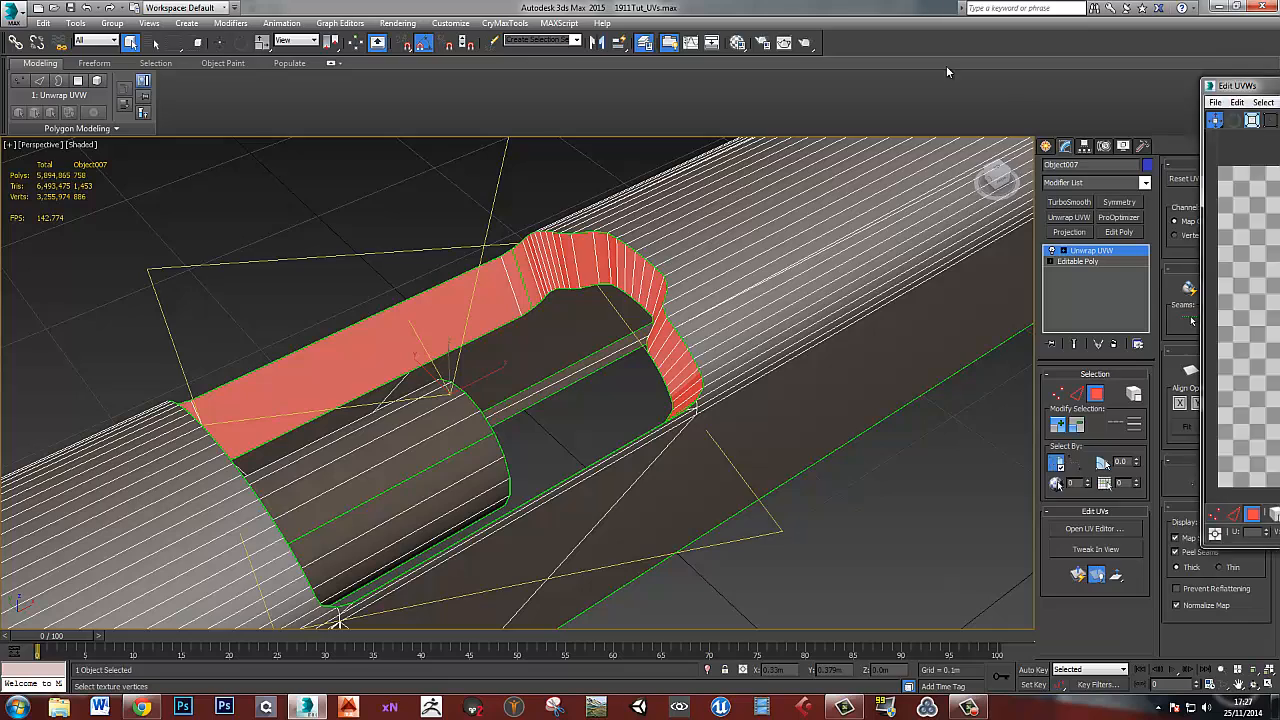
- Locate the selected port wall shells in the UV layout and move them into the empty area beside the other shells
middle_drag(714, 368, 767, 503)
scroll(767, 501, down, 5)
middle_drag(715, 367, 764, 440)
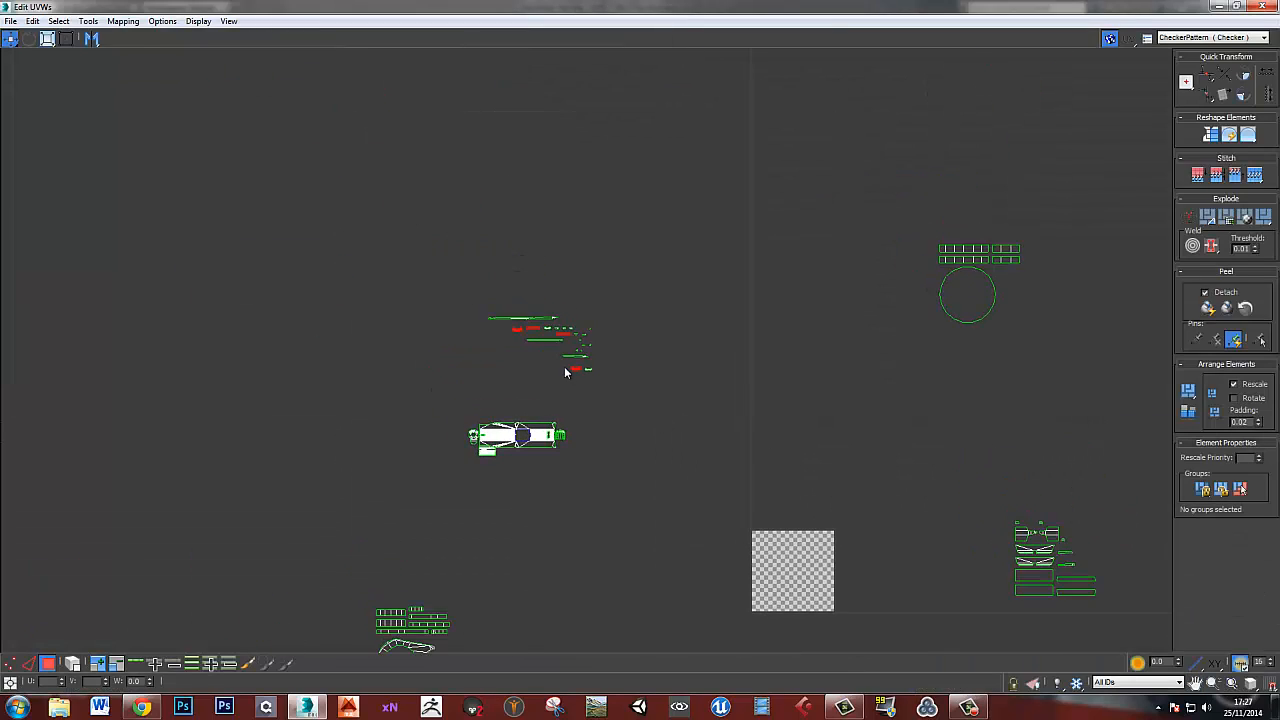
scroll(564, 366, up, 4)
middle_drag(564, 366, 631, 415)
drag(641, 429, 371, 516)
middle_drag(451, 469, 684, 453)
click(622, 423)
middle_drag(622, 423, 637, 420)
scroll(520, 400, up, 8)
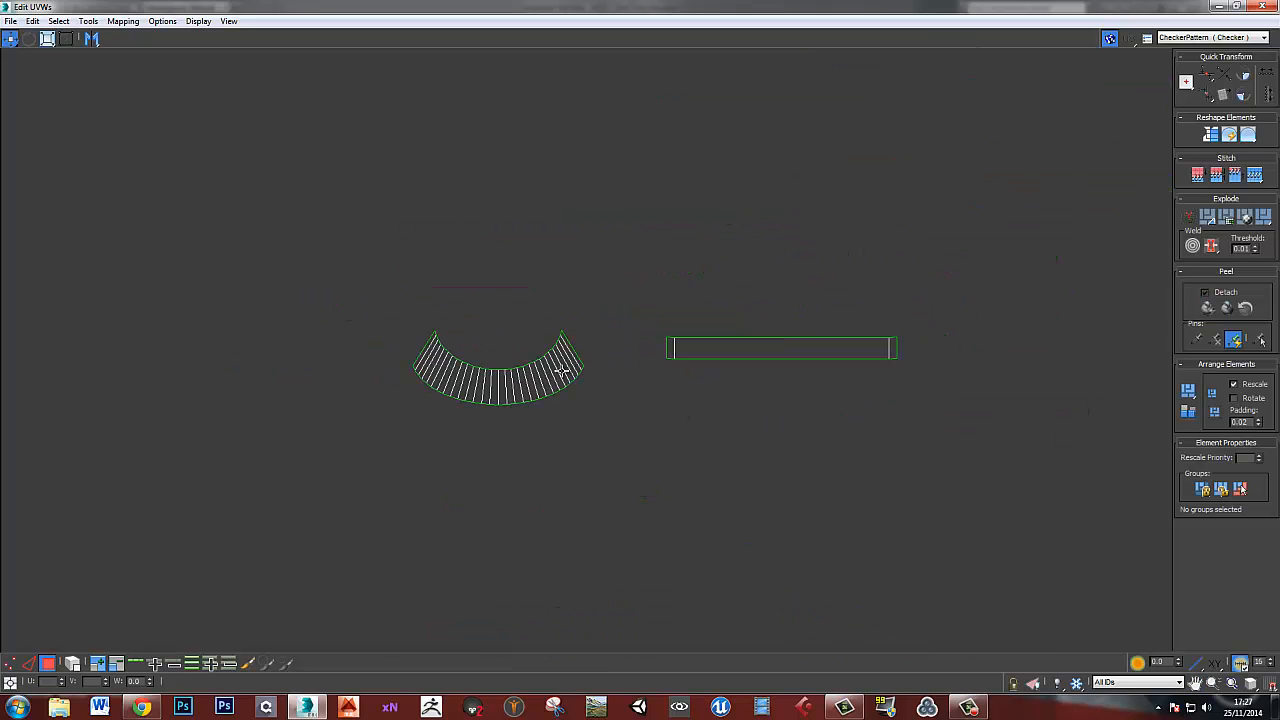
- Select the four separated port wall shells and relax them by polygon angles
scroll(562, 370, down, 4)
drag(968, 606, 1000, 636)
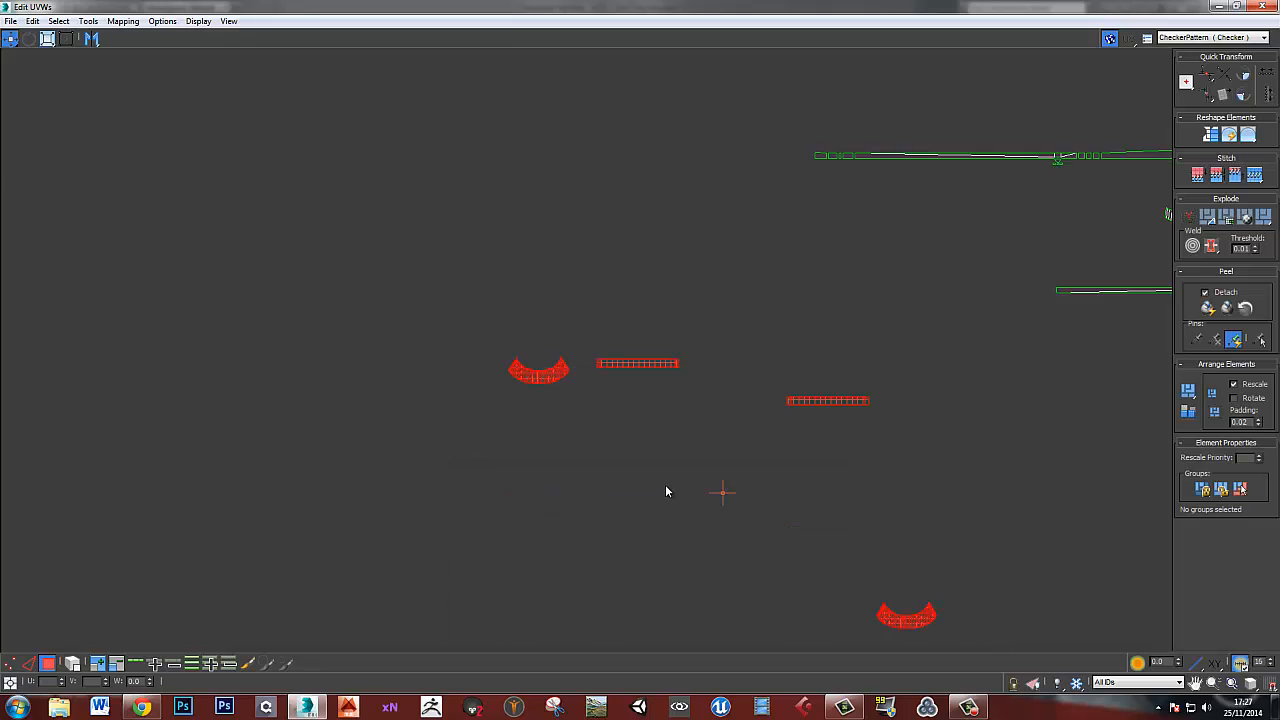
click(88, 21)
click(137, 191)
click(100, 62)
click(93, 80)
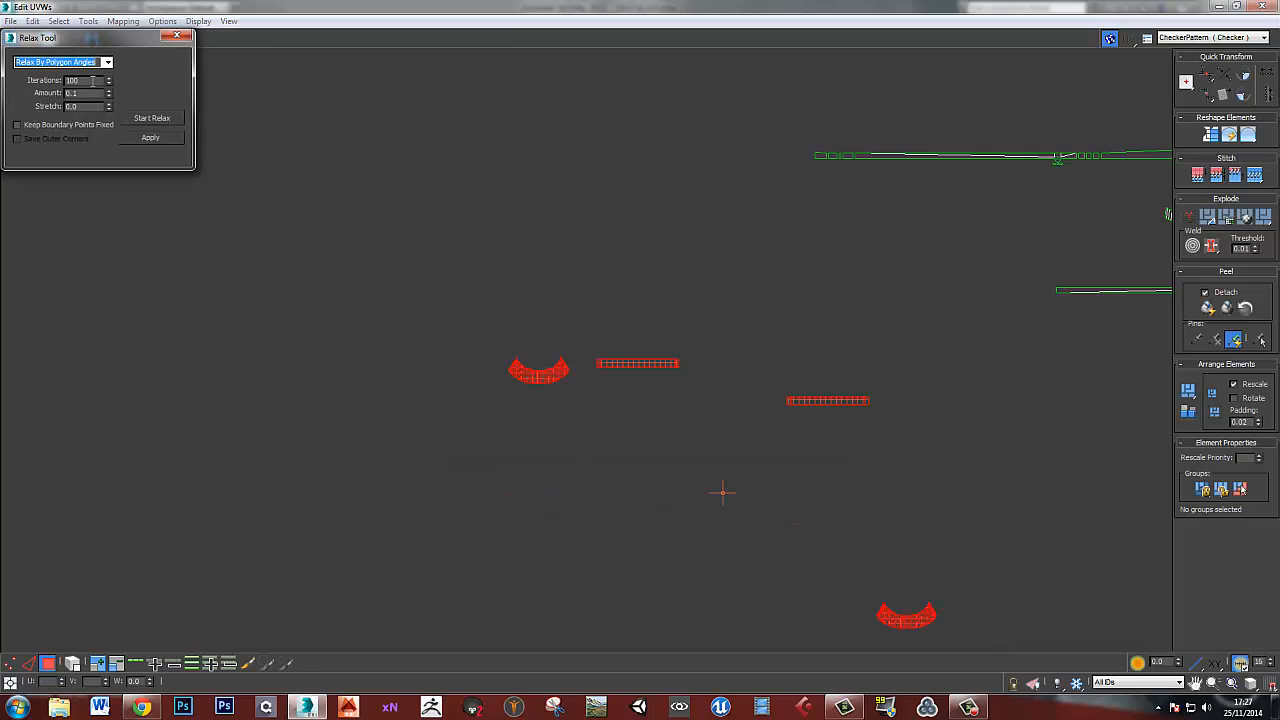
click(152, 118)
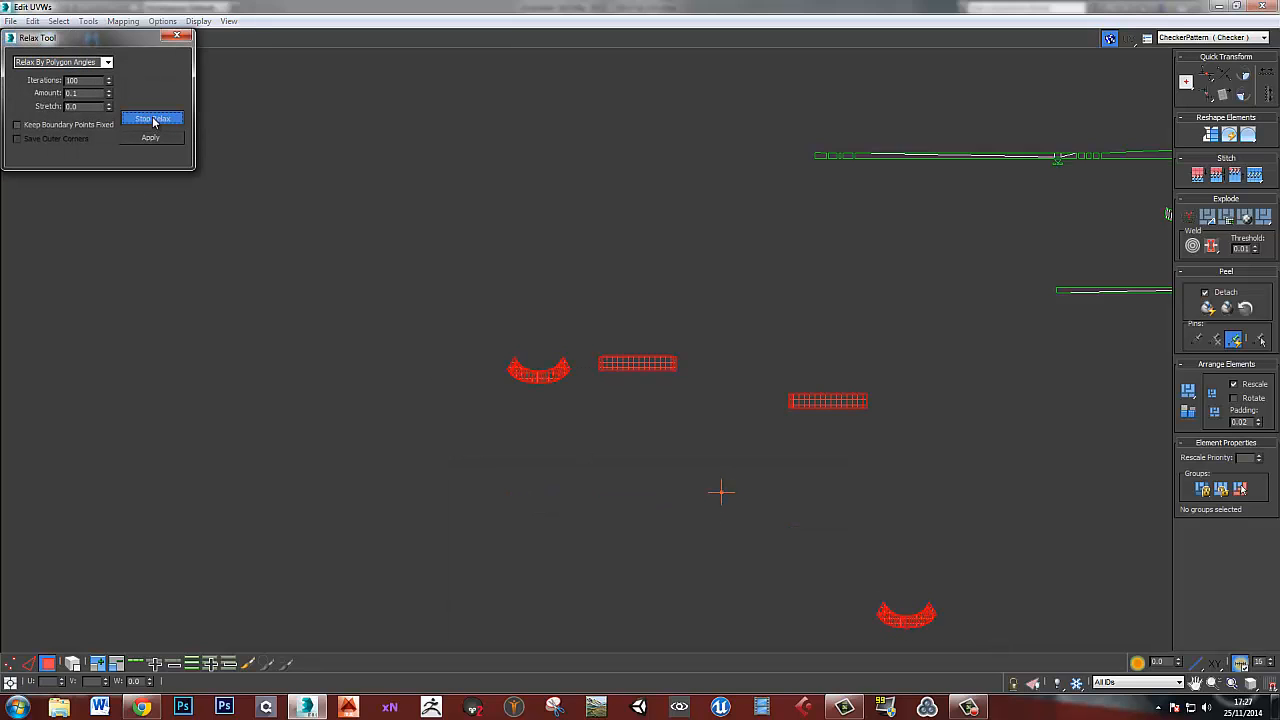
click(153, 120)
click(534, 408)
- Stitch the straight and curved port wall shells end to end along their shared edges into one strip
scroll(684, 362, up, 5)
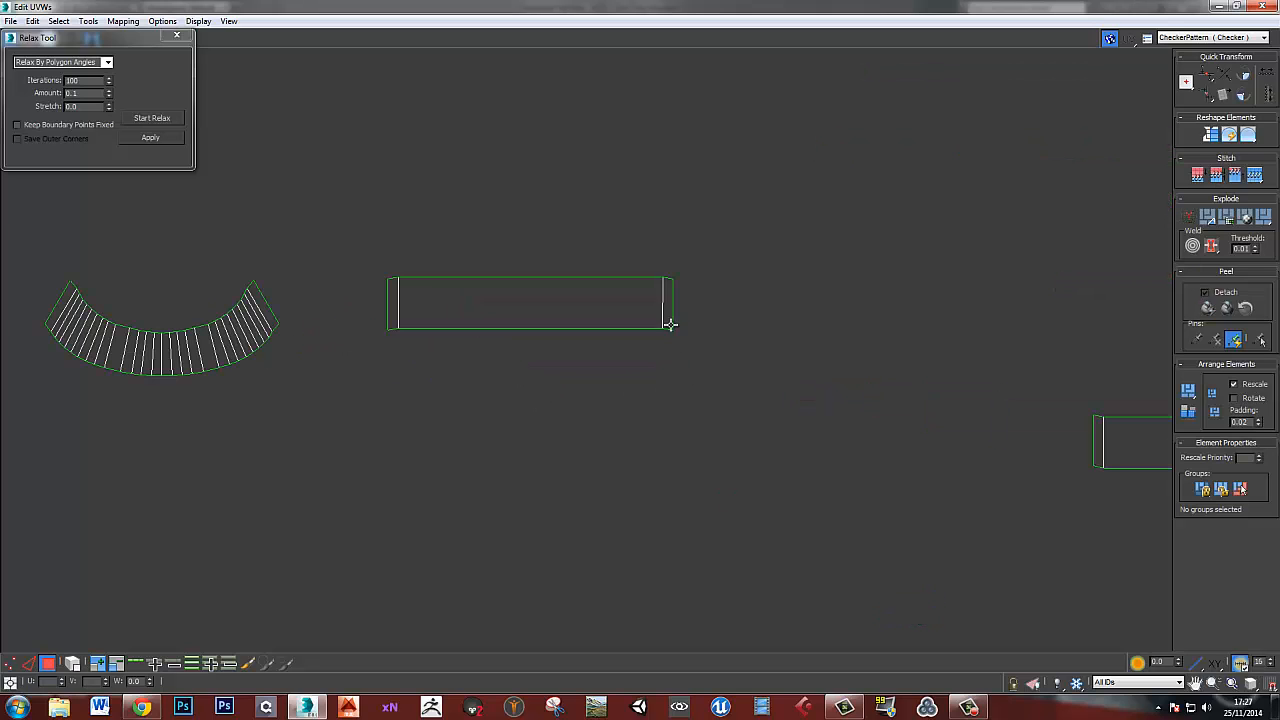
key(2)
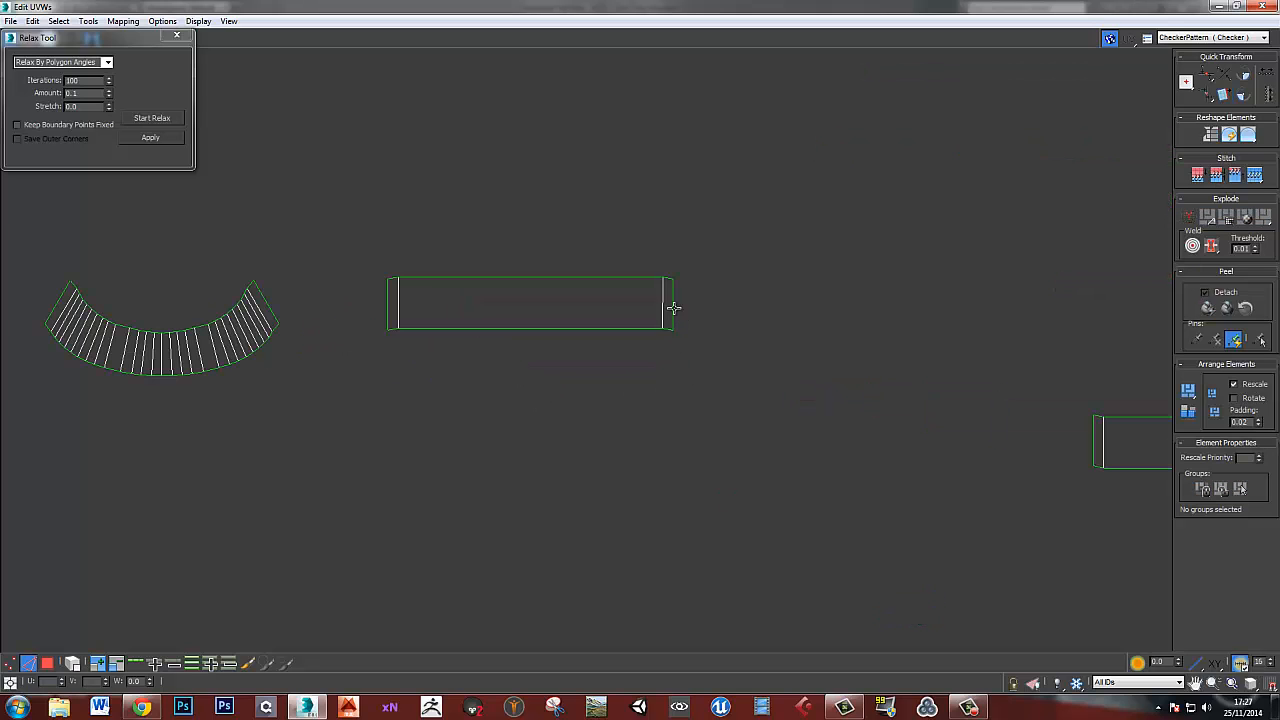
key(ctrl+s)
middle_drag(797, 326, 774, 346)
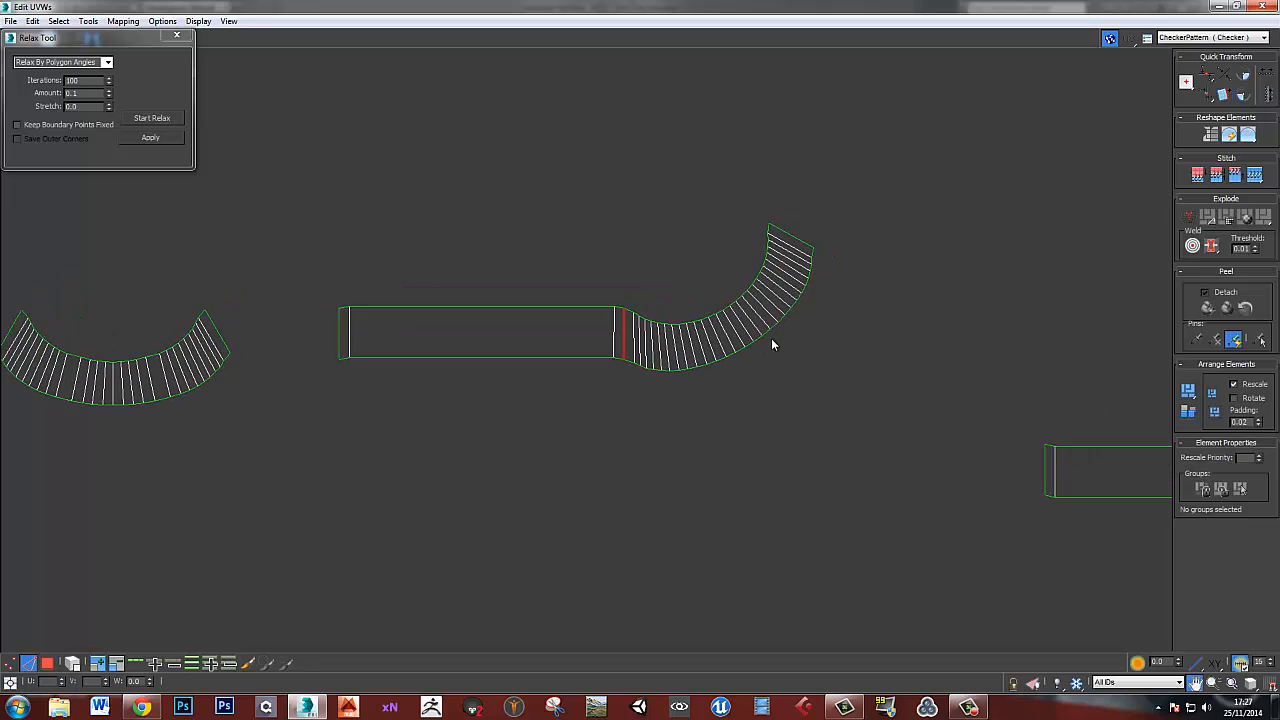
key(ctrl+s)
middle_drag(808, 223, 826, 193)
key(ctrl+s)
scroll(829, 237, down, 4)
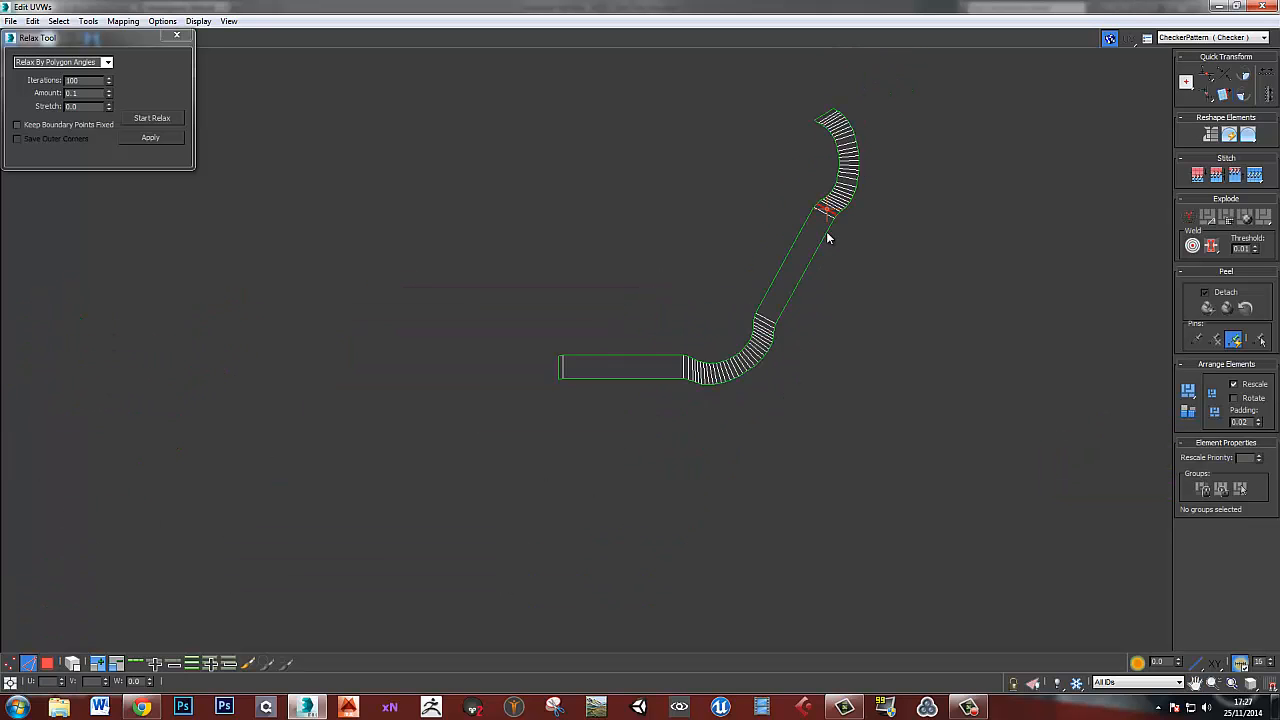
- Try stitching the end edge of the strip's outermost curve, and undo the stitch
middle_drag(829, 237, 829, 290)
scroll(828, 176, up, 3)
click(826, 173)
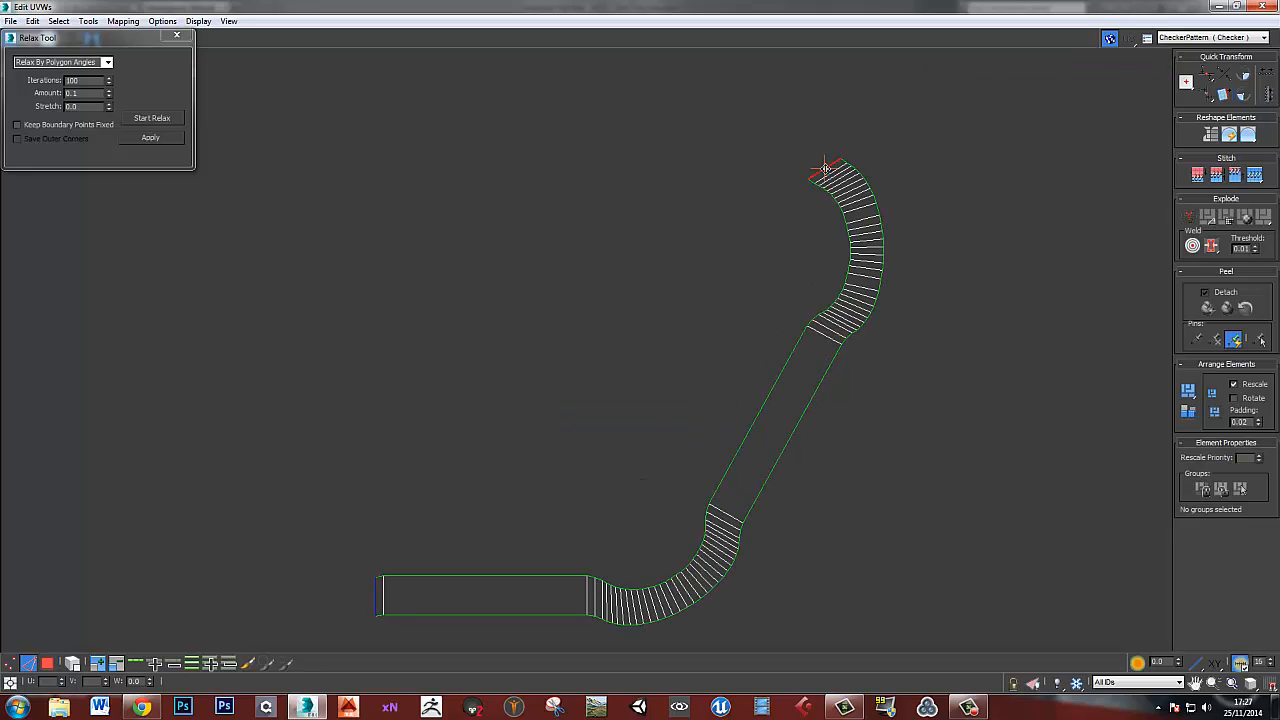
key(ctrl+s)
key(ctrl+z)
- Find and select the centre edge of the ejection port's curved end wall on the model, and break the UV strip there
middle_drag(826, 217, 569, 329)
scroll(569, 329, down, 5)
middle_drag(694, 354, 596, 349)
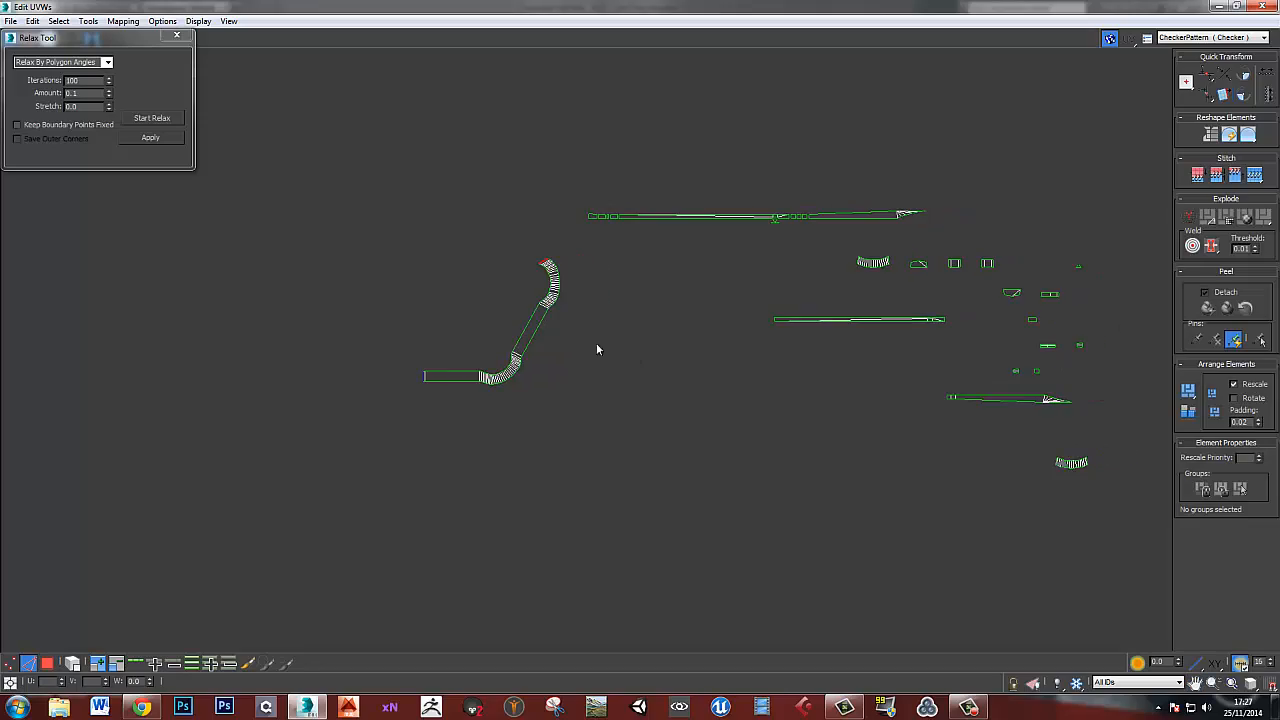
scroll(486, 297, up, 4)
double_click(530, 13)
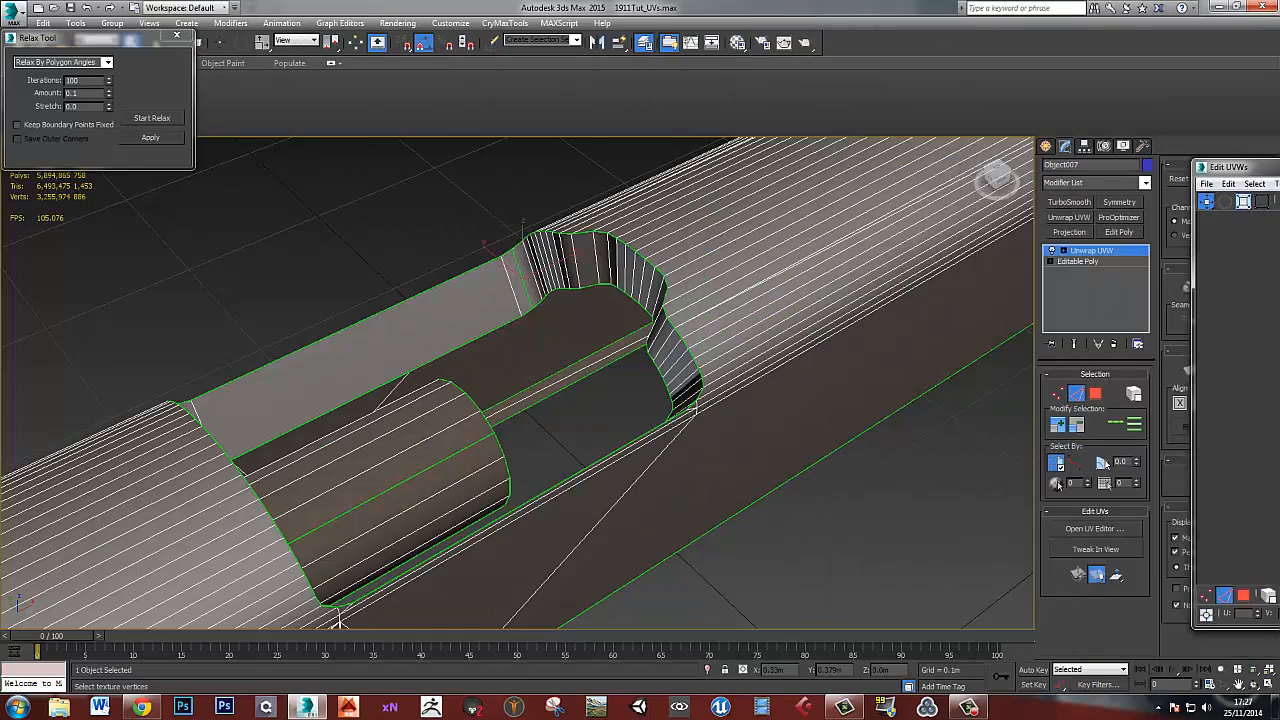
alt+middle_drag(530, 285, 706, 306)
middle_drag(661, 217, 661, 248)
scroll(661, 248, up, 4)
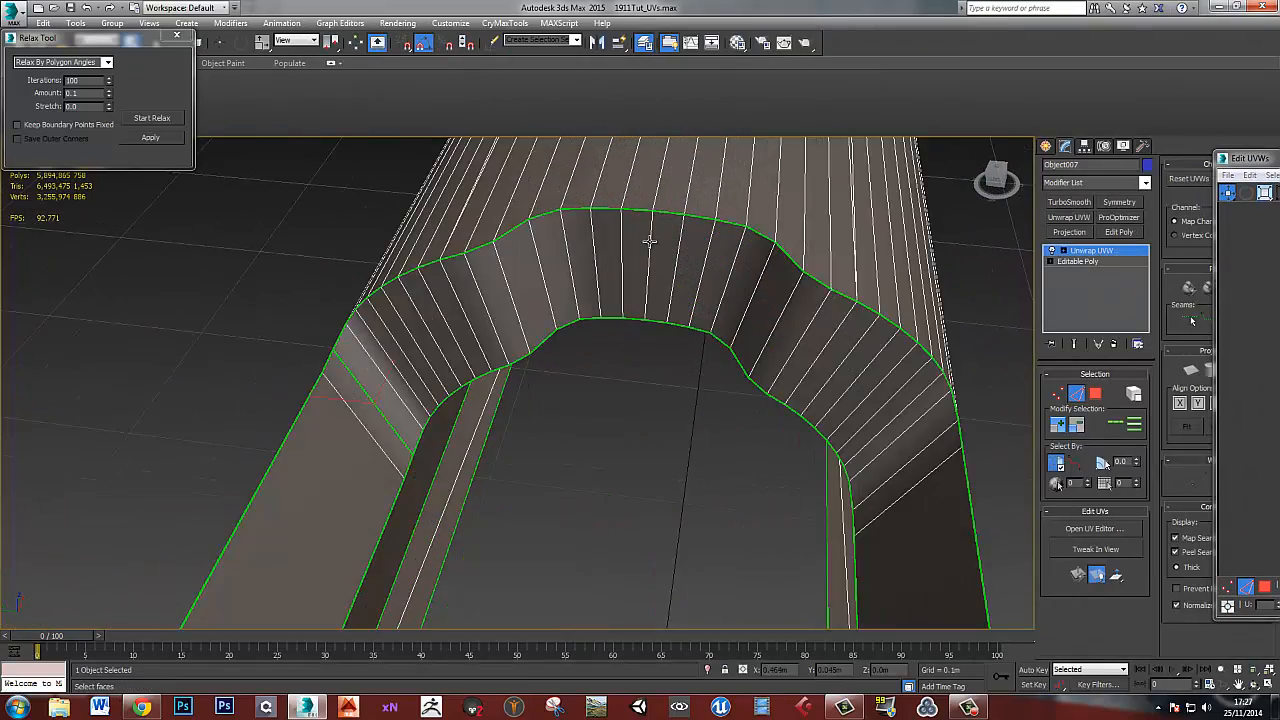
click(651, 241)
alt+middle_drag(845, 297, 709, 343)
scroll(668, 300, down, 6)
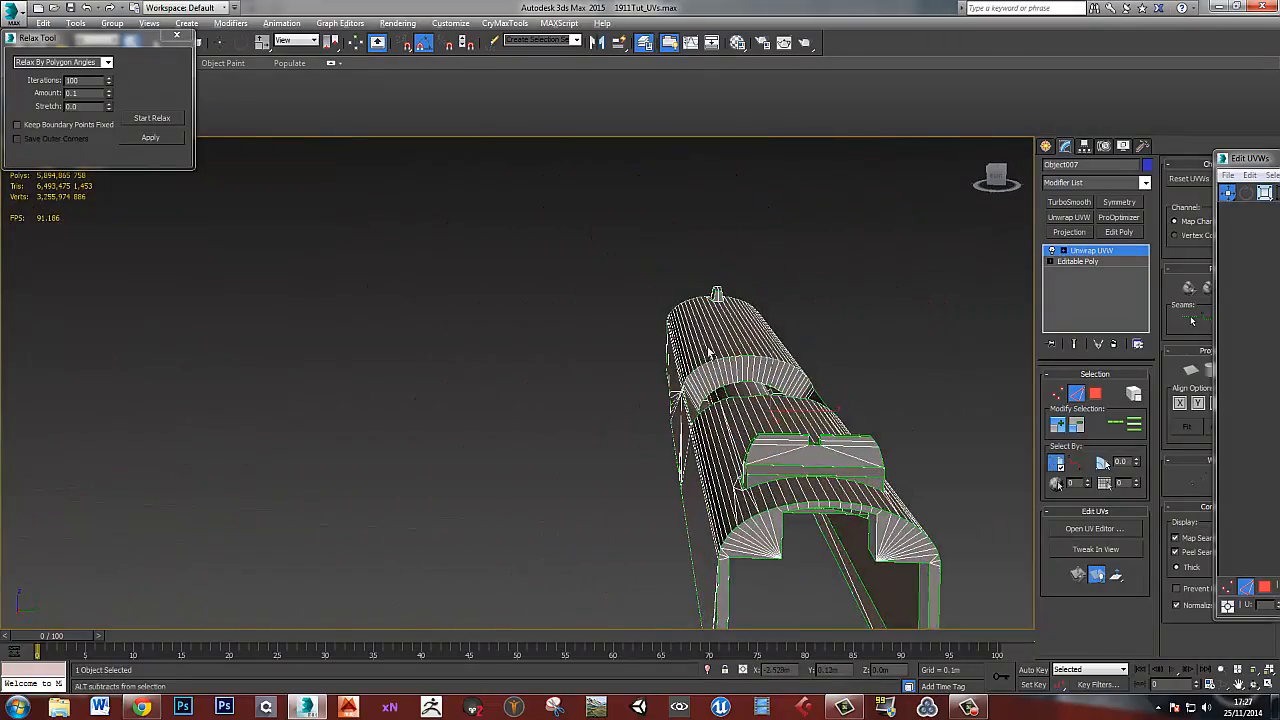
scroll(843, 360, up, 4)
alt+middle_drag(843, 360, 760, 400)
scroll(745, 413, up, 4)
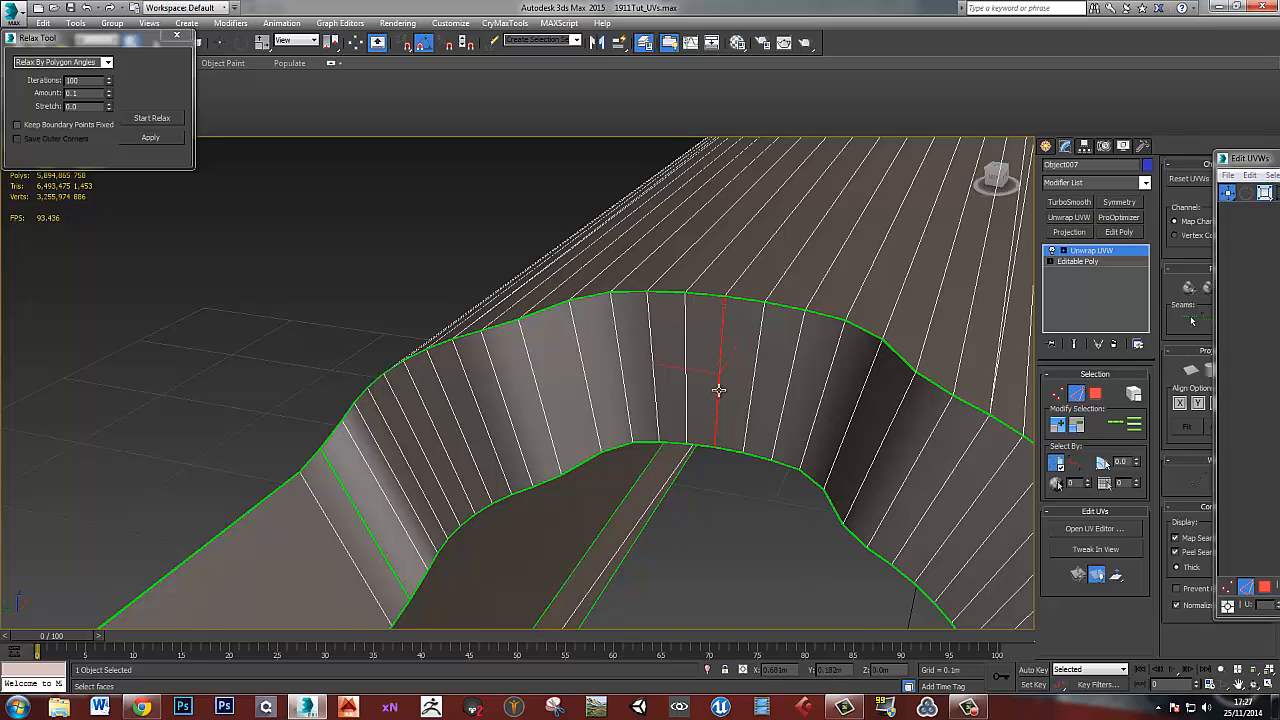
drag(1250, 158, 606, 2)
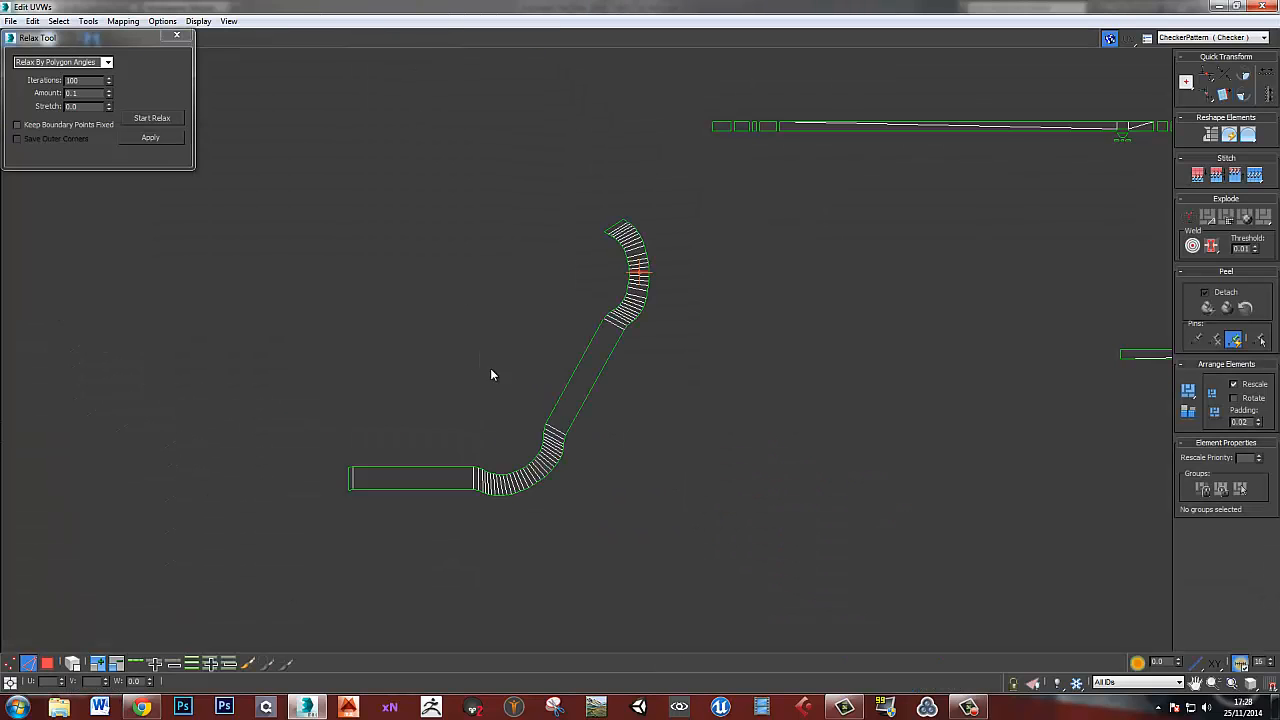
click(597, 354)
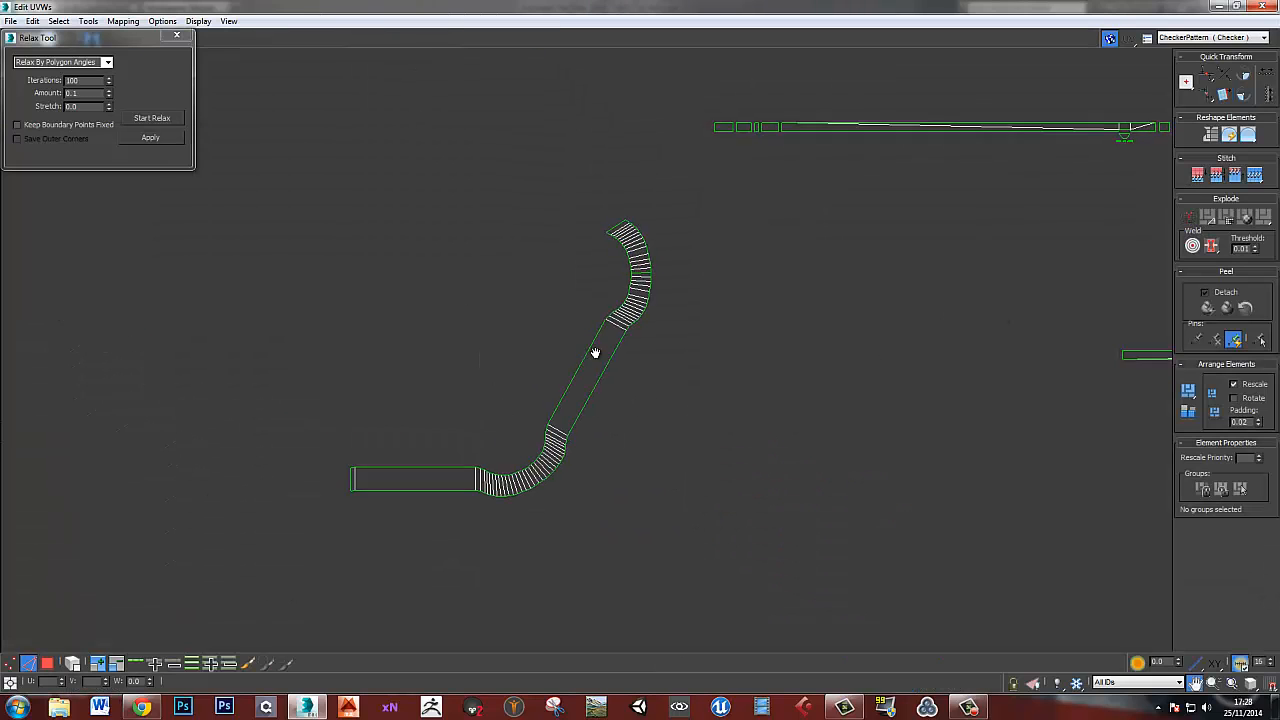
- Stitch the detached half of the end curve onto the free end of the strip's first straight segment
middle_drag(390, 465, 409, 471)
scroll(386, 488, up, 4)
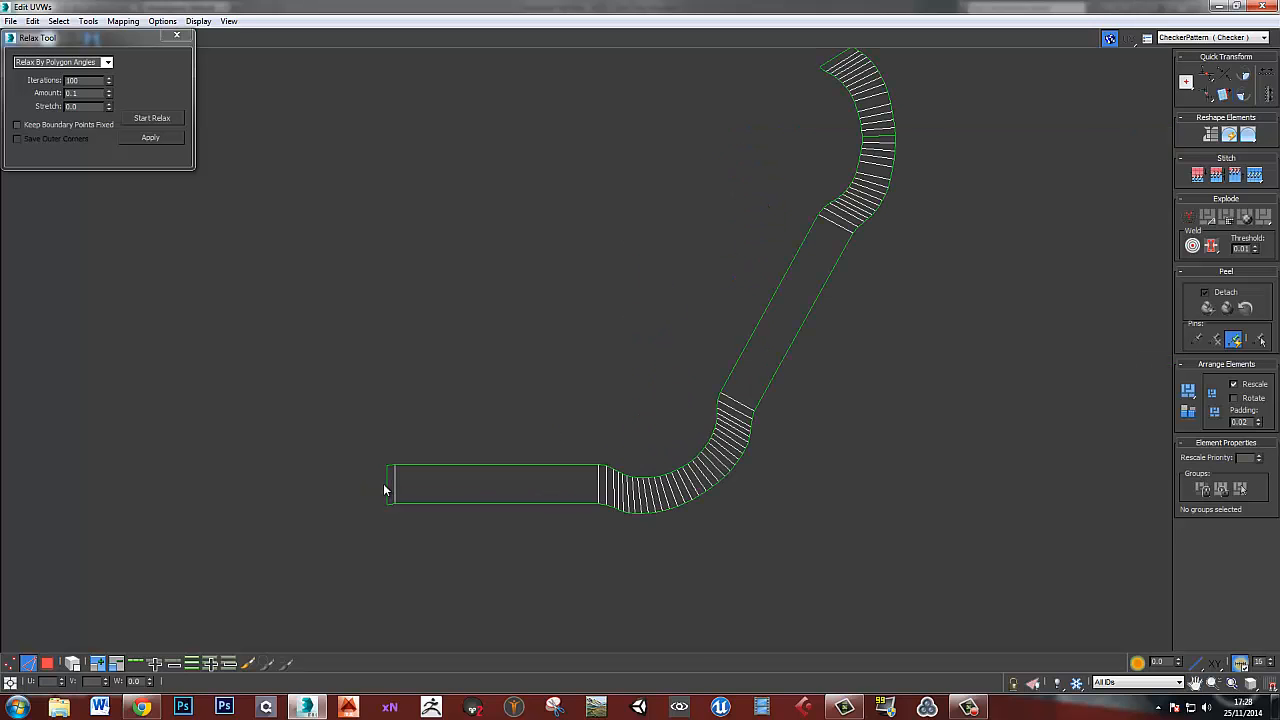
click(387, 492)
key(s)
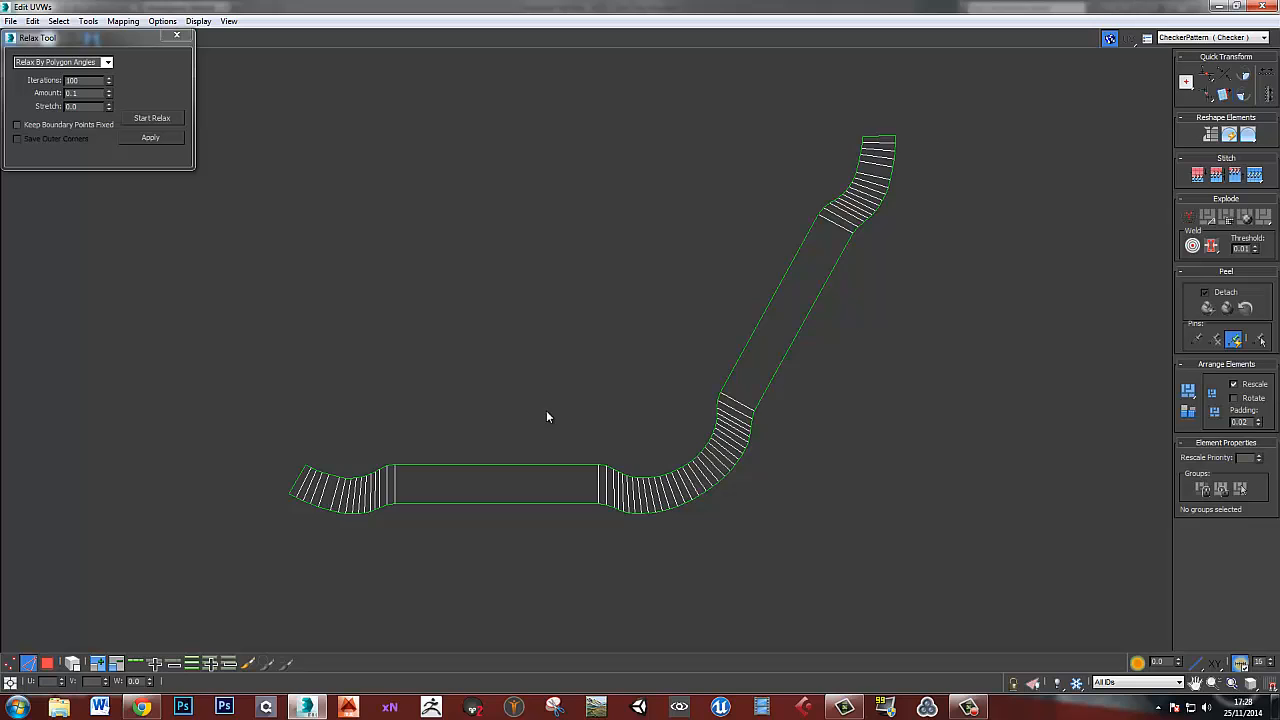
- Select the whole joined port wall strip and relax it by polygon angles
scroll(546, 417, down, 4)
key(3)
click(616, 463)
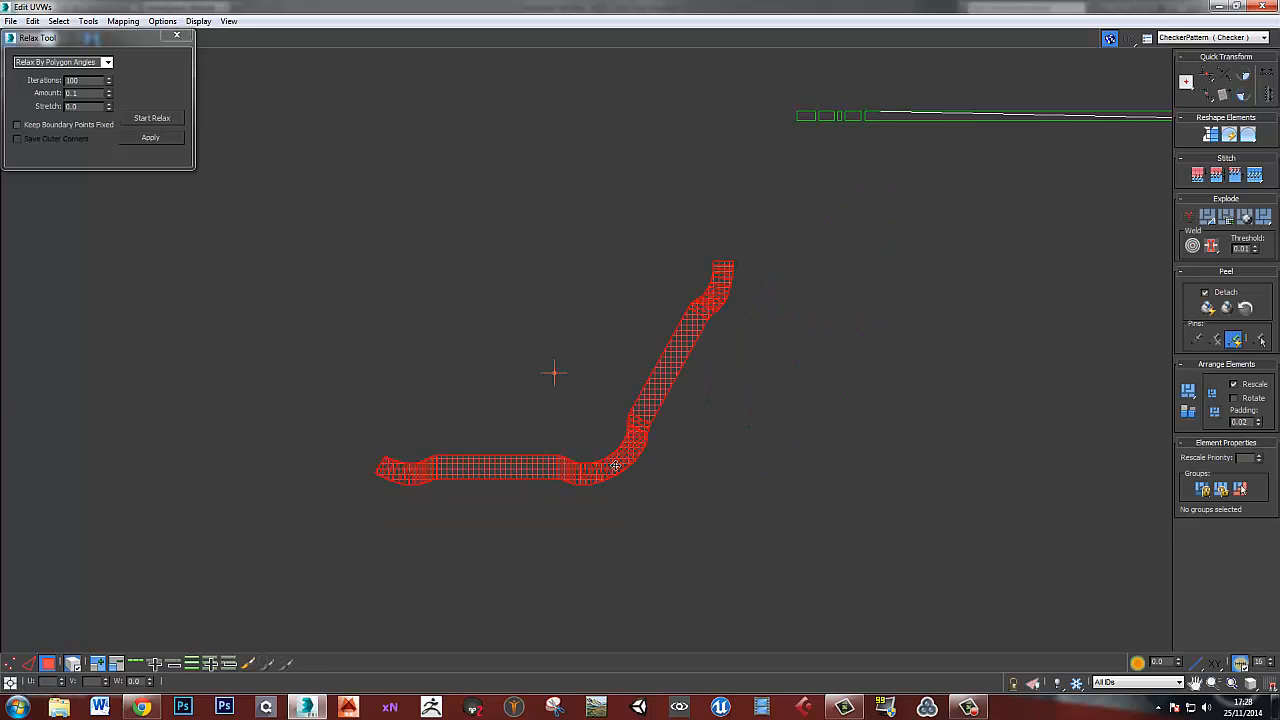
click(165, 121)
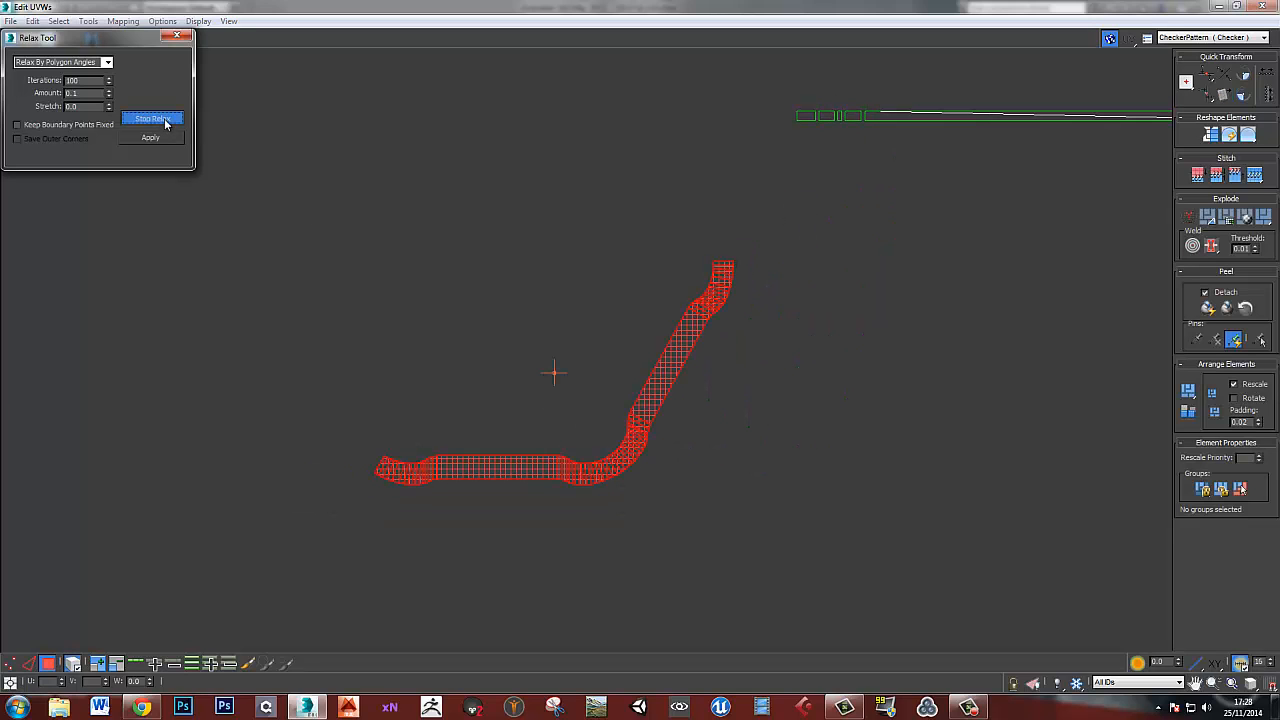
click(165, 121)
click(697, 432)
scroll(690, 390, up, 2)
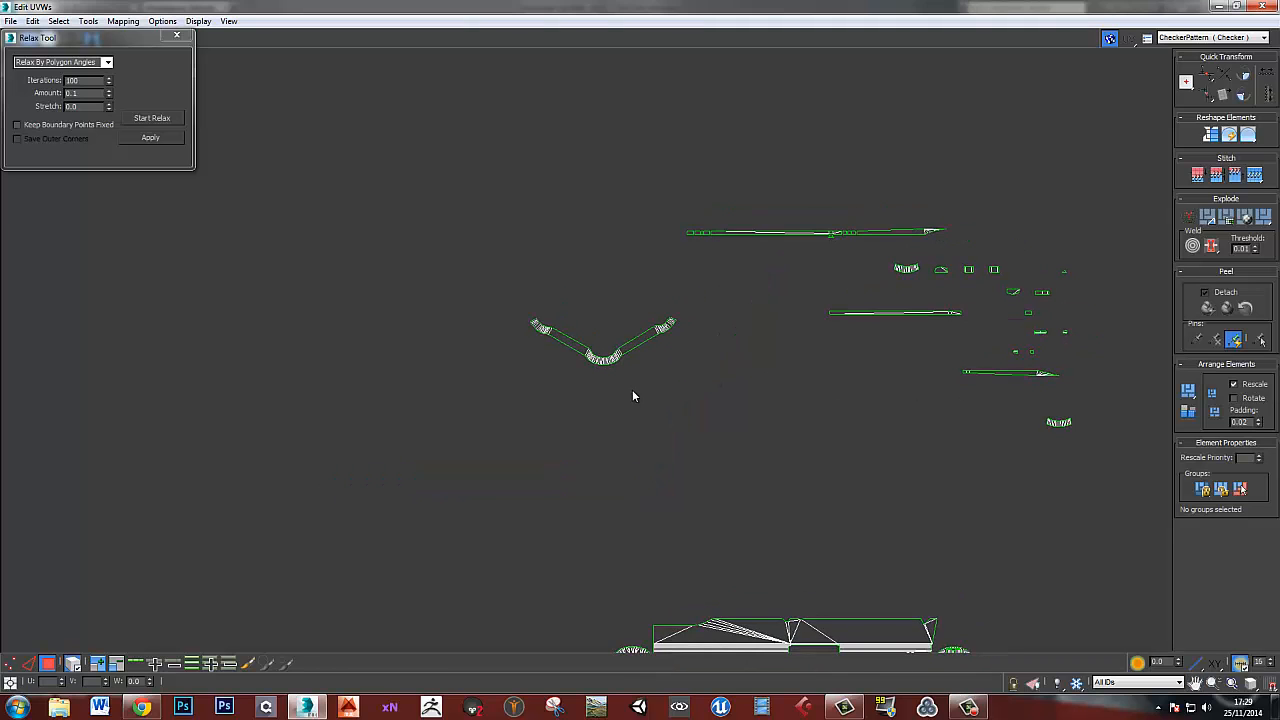
- Move the relaxed V-shaped wall strip to the space just above the slide's body shell
scroll(632, 396, up, 2)
click(627, 352)
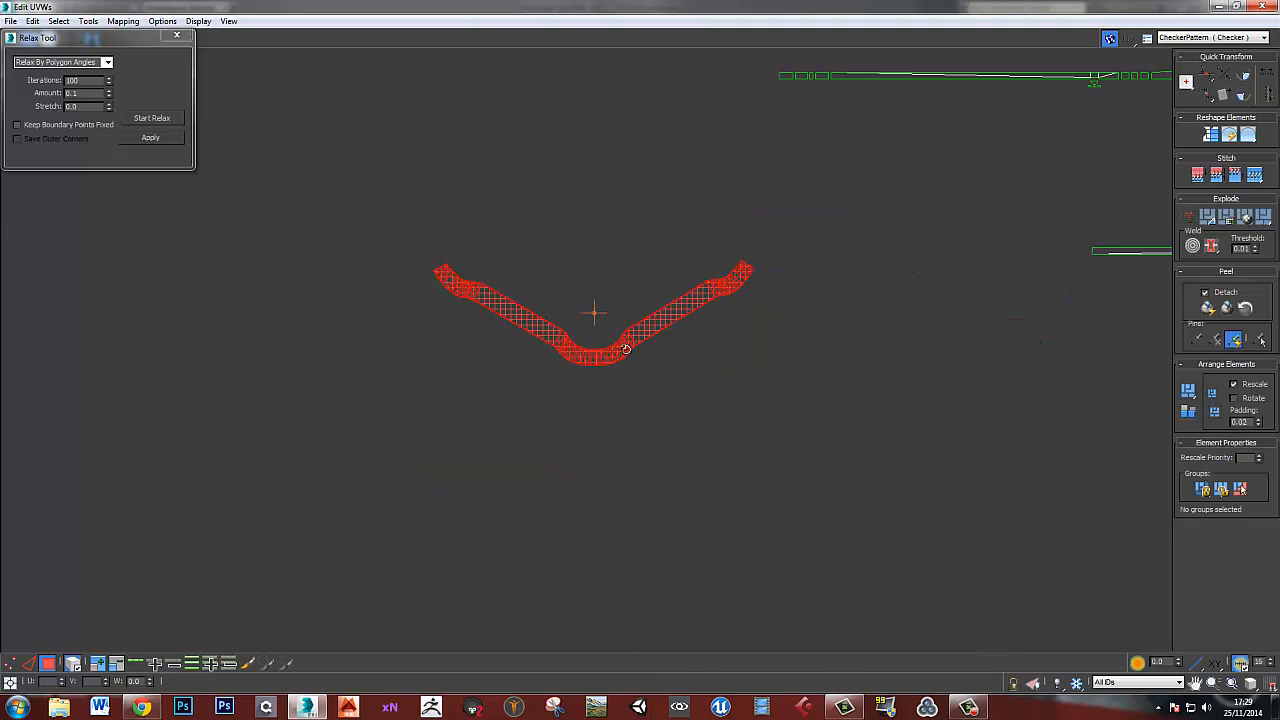
drag(648, 371, 862, 584)
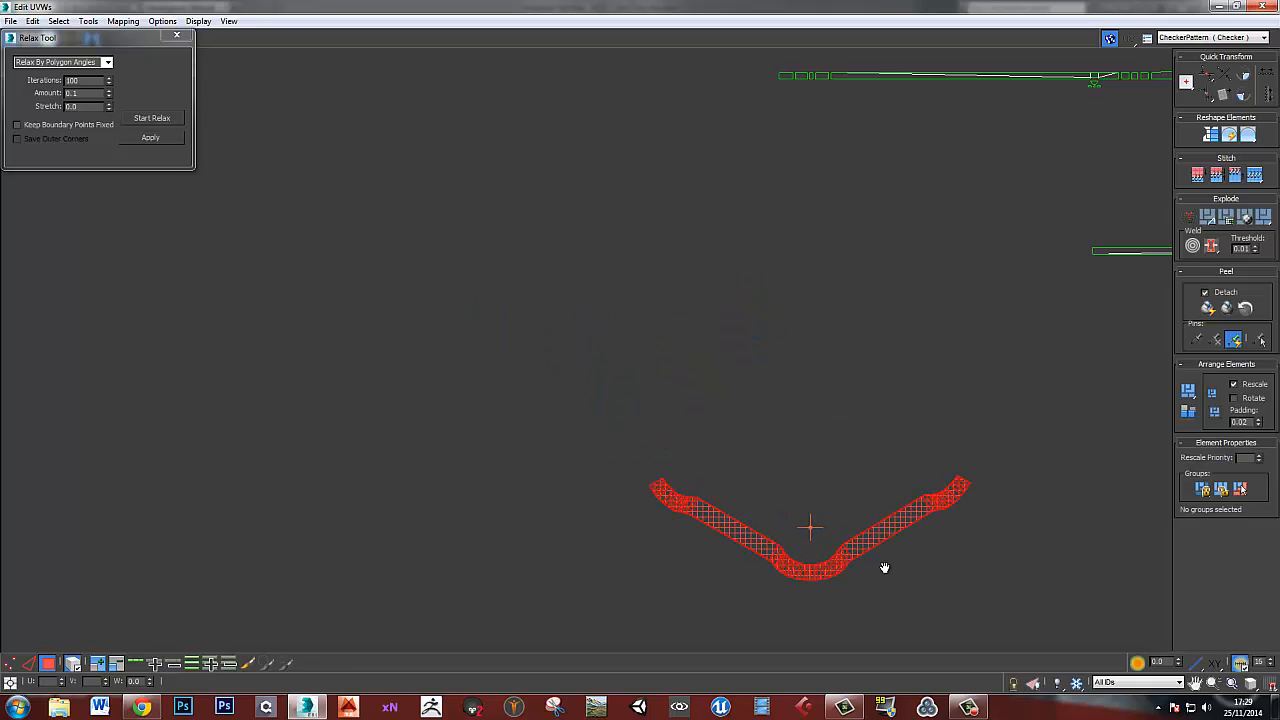
middle_drag(862, 584, 591, 158)
scroll(631, 268, down, 3)
scroll(500, 172, up, 1)
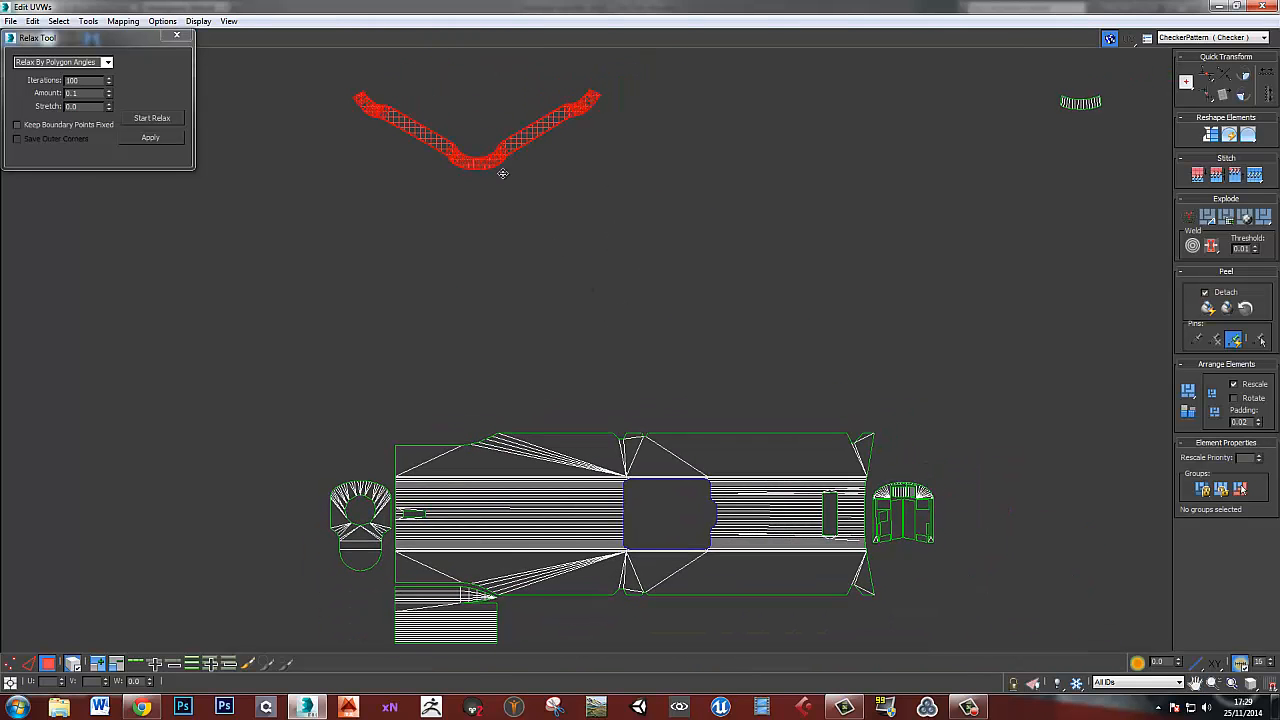
drag(502, 173, 622, 321)
scroll(627, 332, up, 4)
click(643, 343)
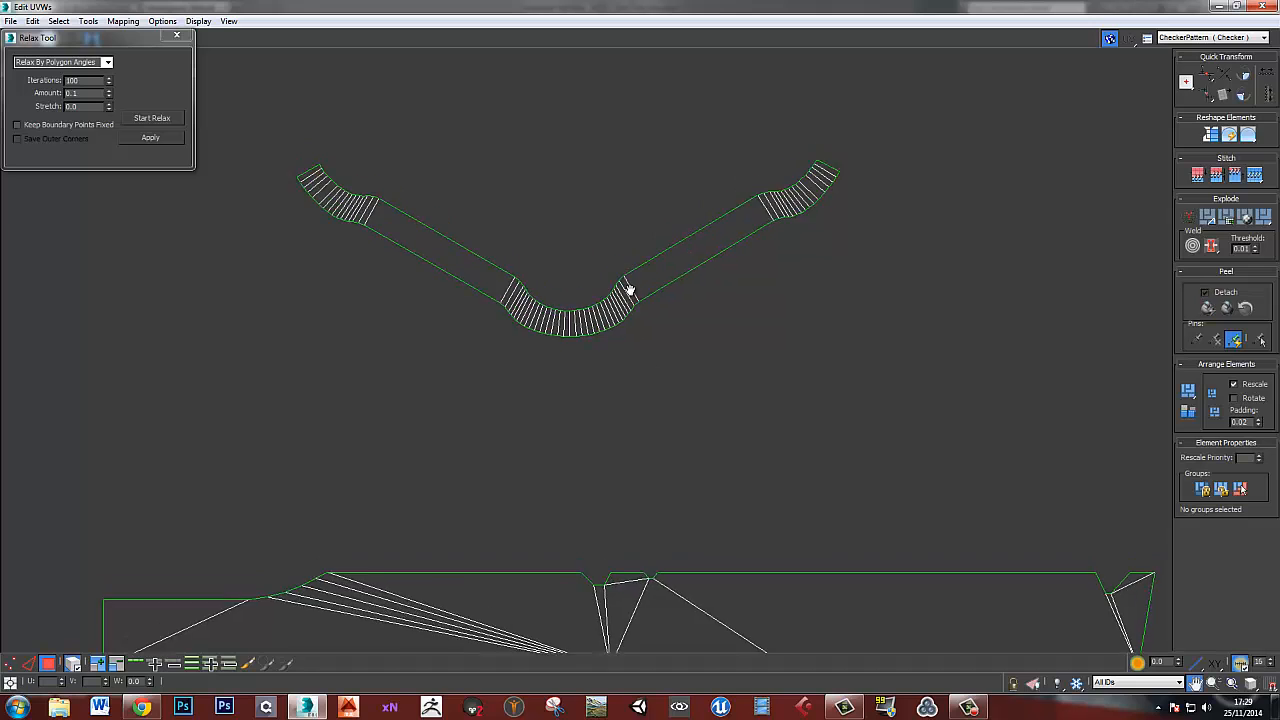
- Try to flatten the V-shaped port wall strip by aligning each of its two long border edges horizontally
scroll(630, 290, up, 3)
key(2)
click(633, 317)
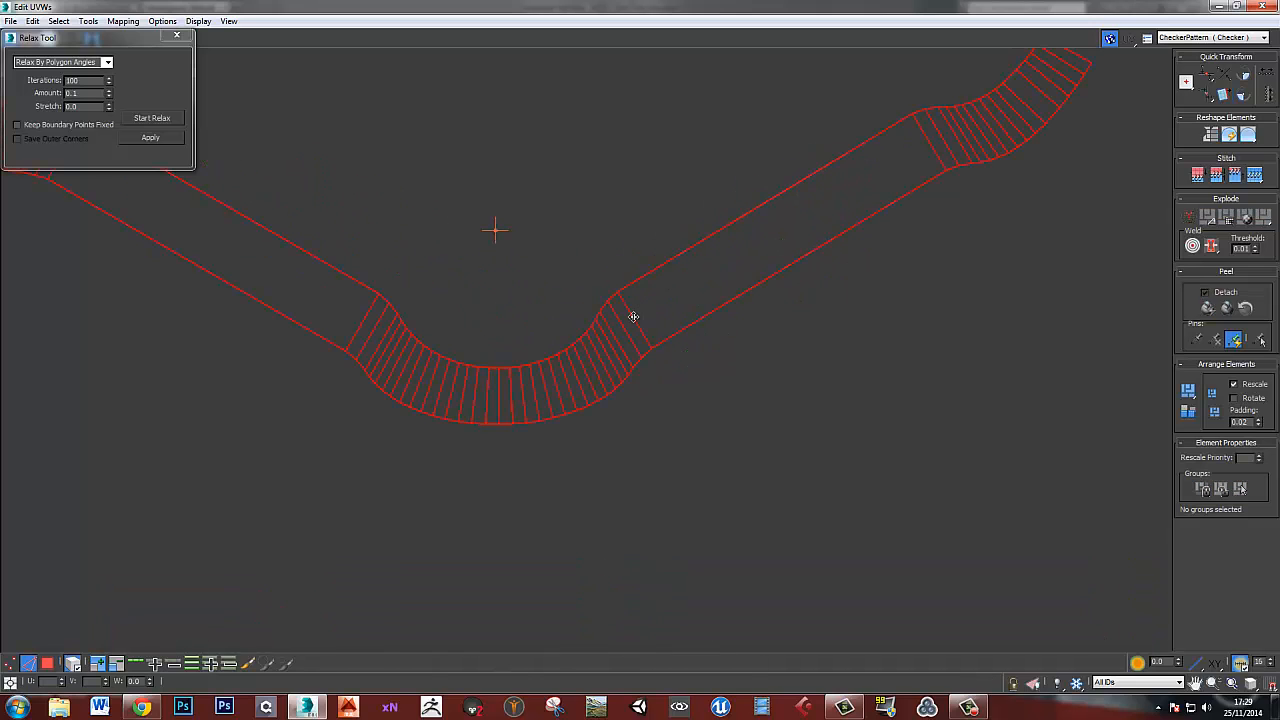
click(643, 343)
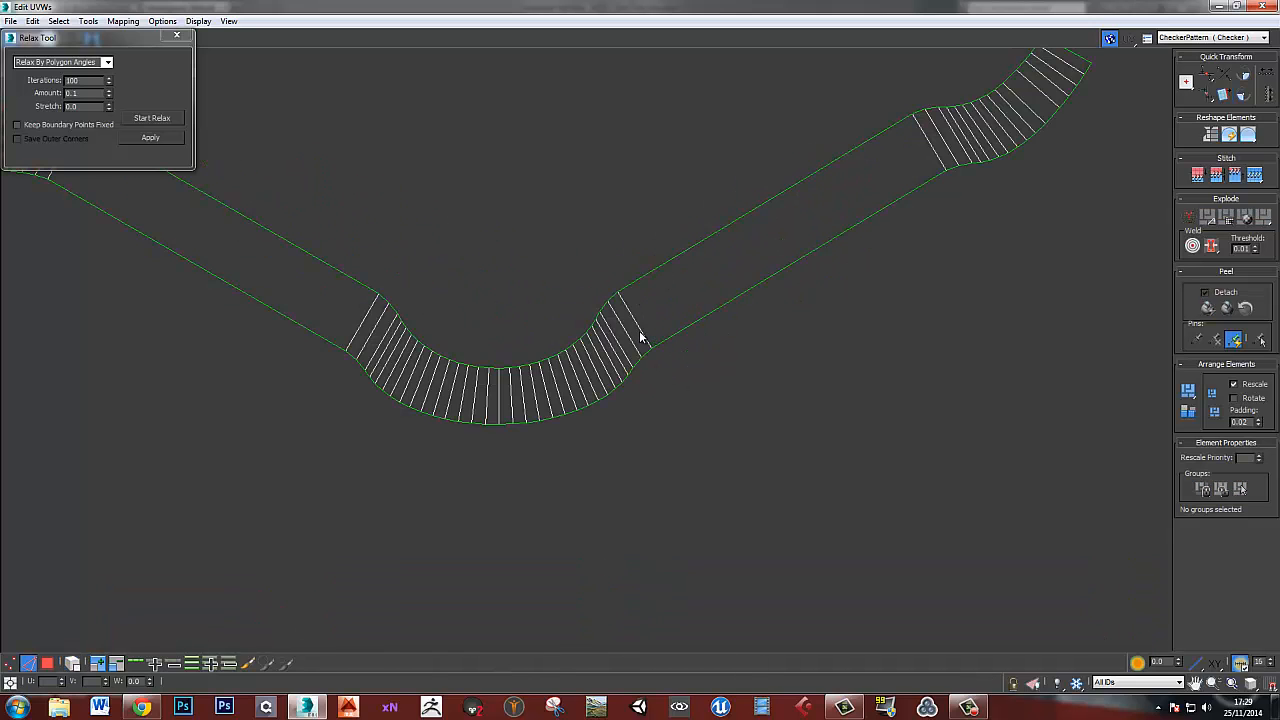
click(641, 336)
ctrl+click(362, 336)
scroll(625, 292, down, 5)
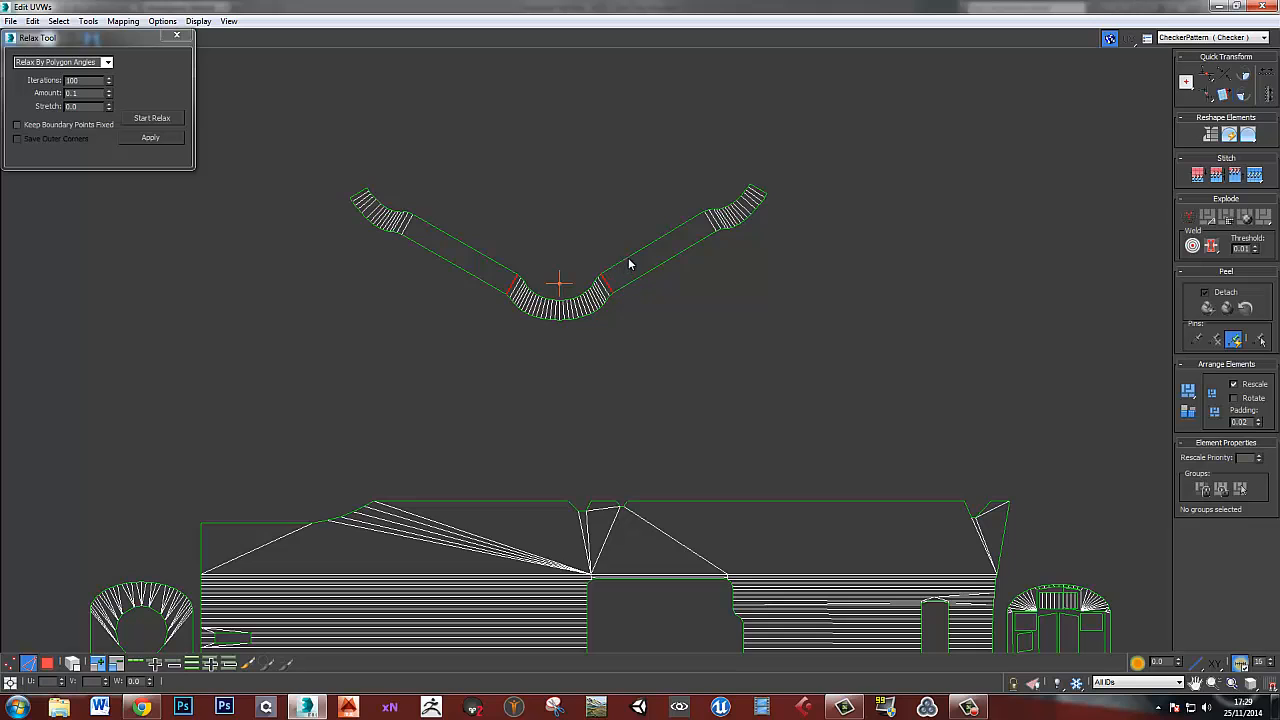
double_click(630, 262)
key(h)
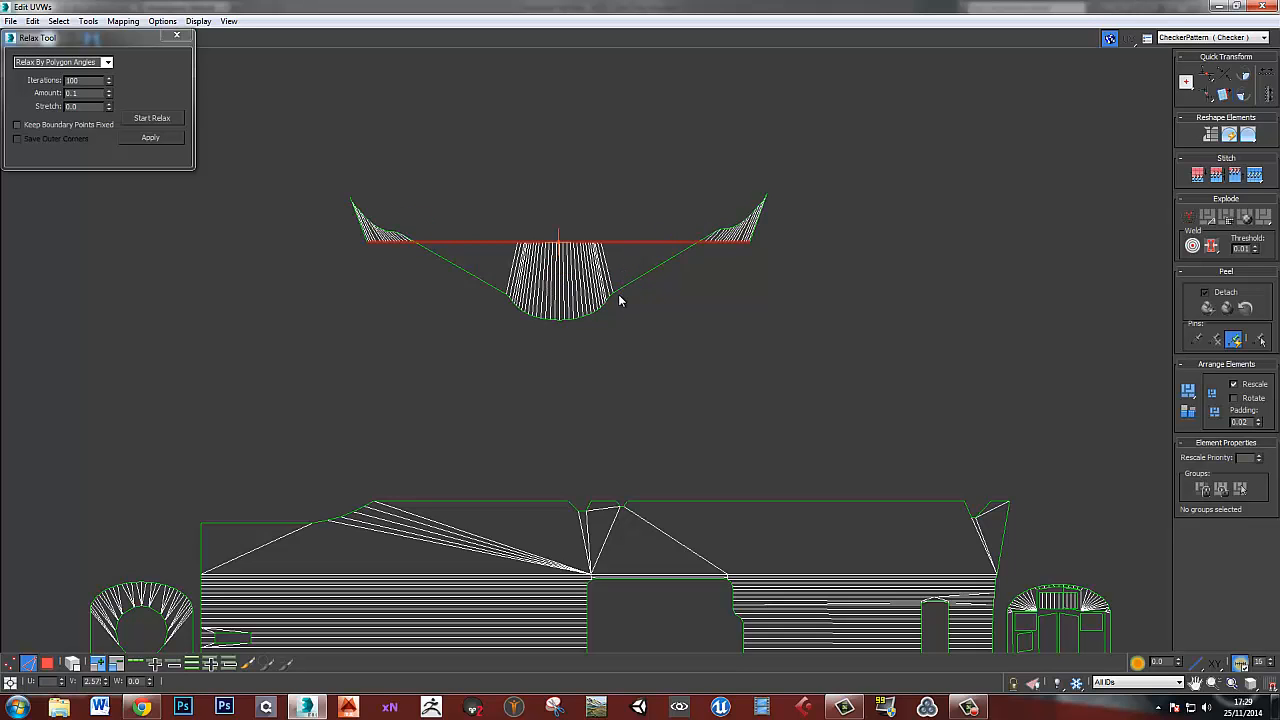
double_click(616, 290)
key(h)
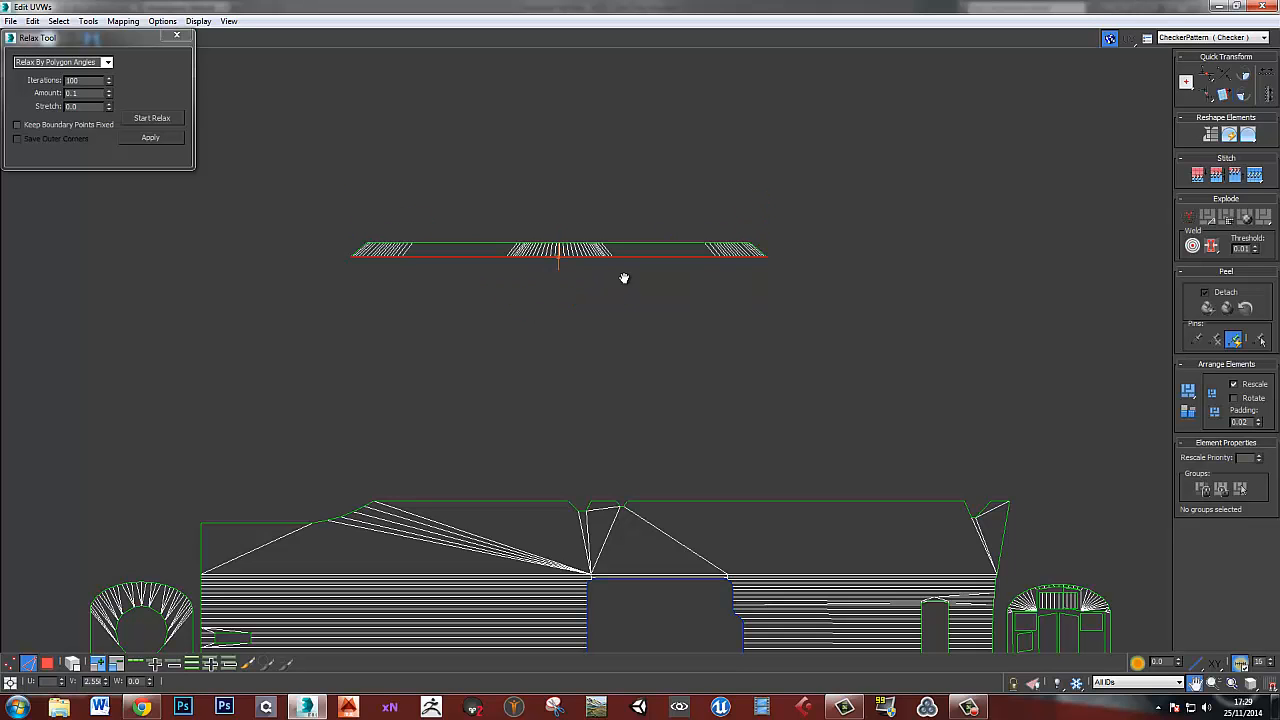
- Undo the horizontal alignment of both long borders of the port wall strip
middle_drag(619, 267, 603, 288)
key(ctrl+z)
key(ctrl+z)
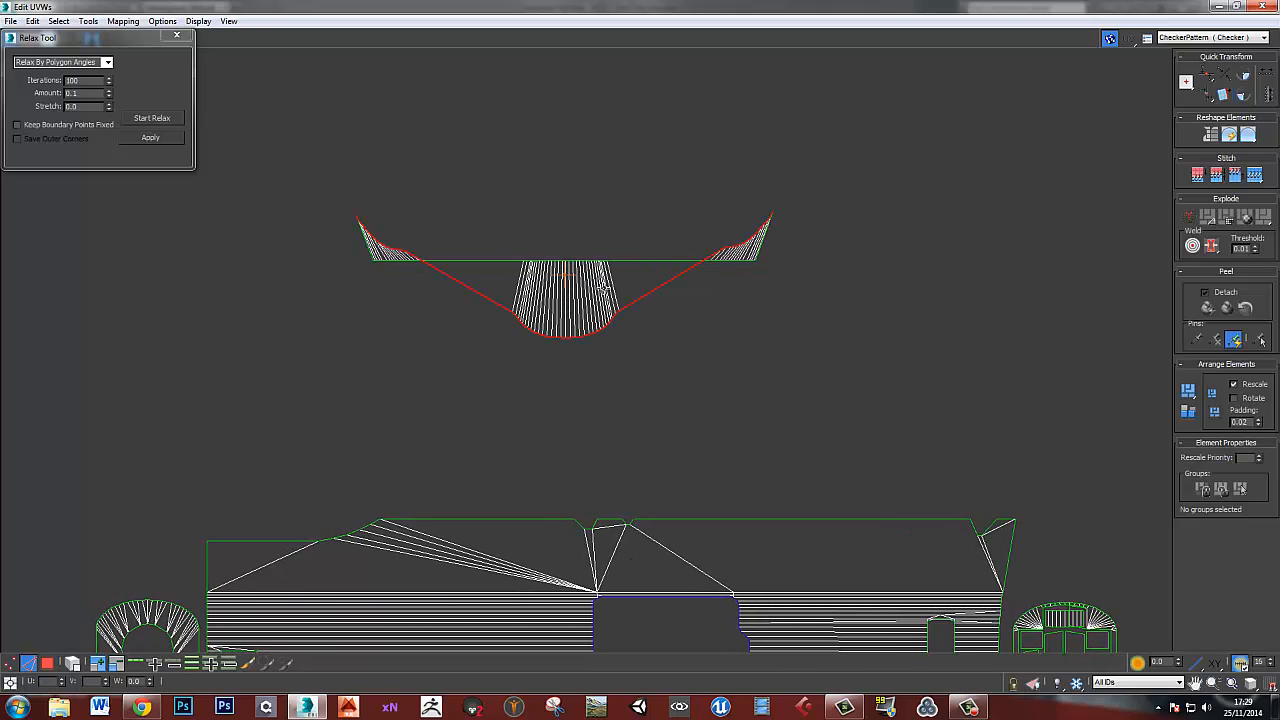
key(ctrl+z)
key(ctrl+z)
- Move the whole V-shaped port wall strip to the empty space just below the slide's body shell
scroll(625, 317, down, 5)
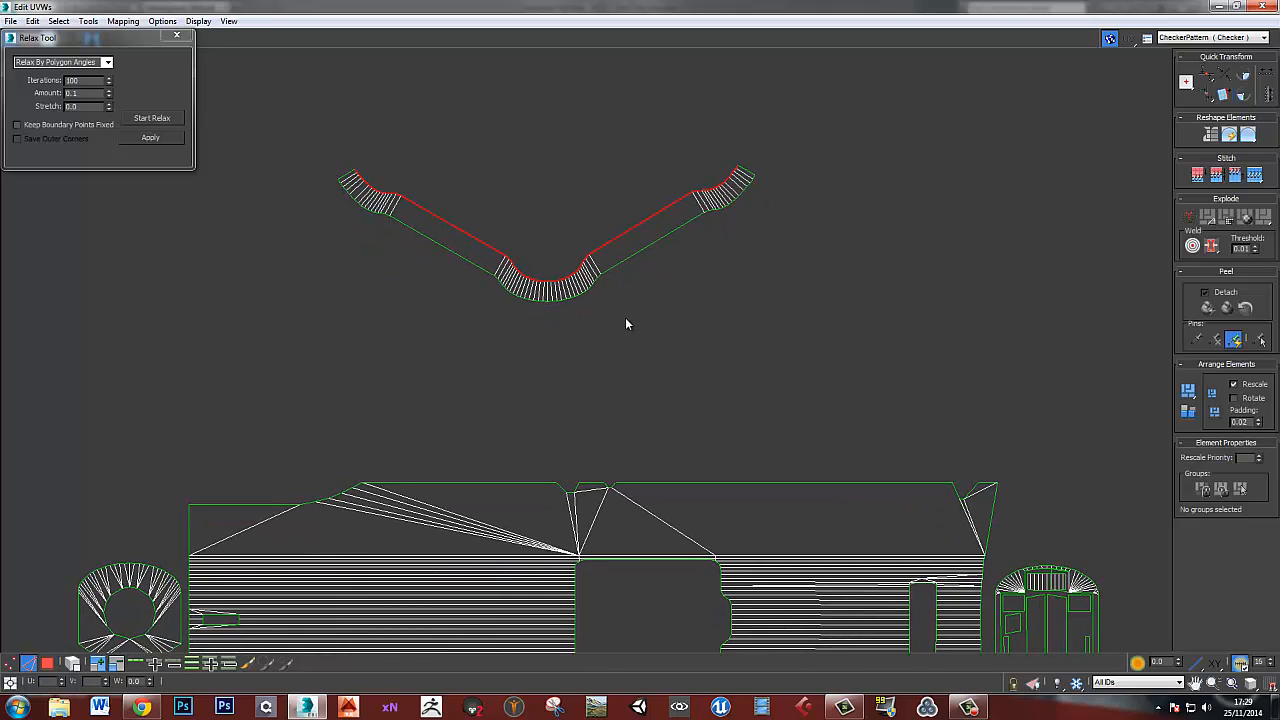
middle_drag(609, 313, 599, 313)
key(3)
drag(457, 250, 585, 514)
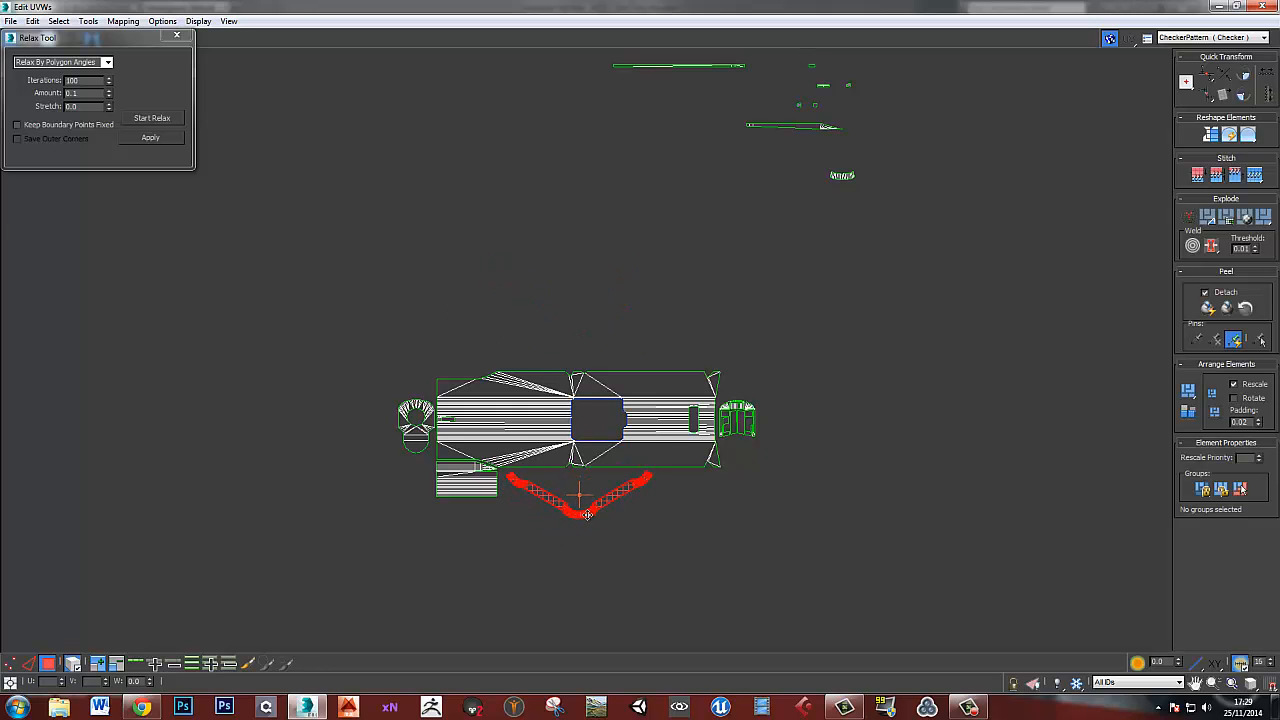
scroll(607, 456, up, 4)
click(638, 436)
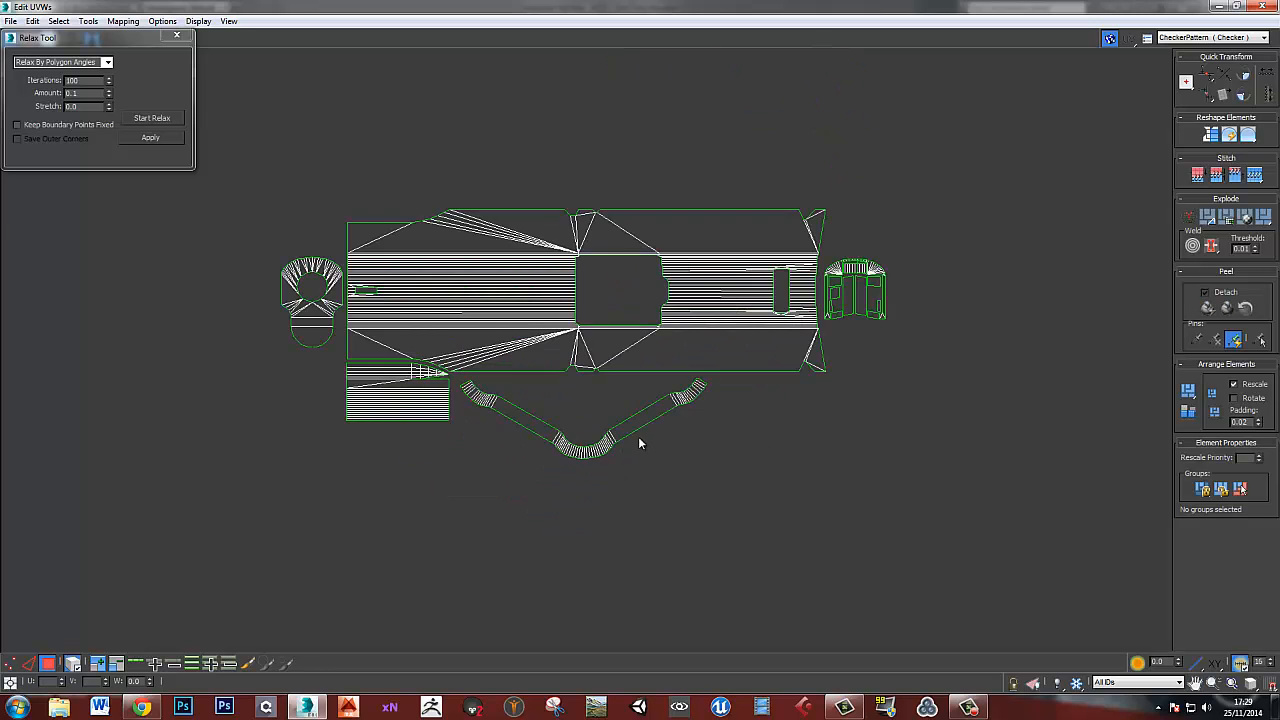
- Select the edges where the straight segments meet the curves of the port wall strip and break the UVs there
scroll(638, 436, up, 4)
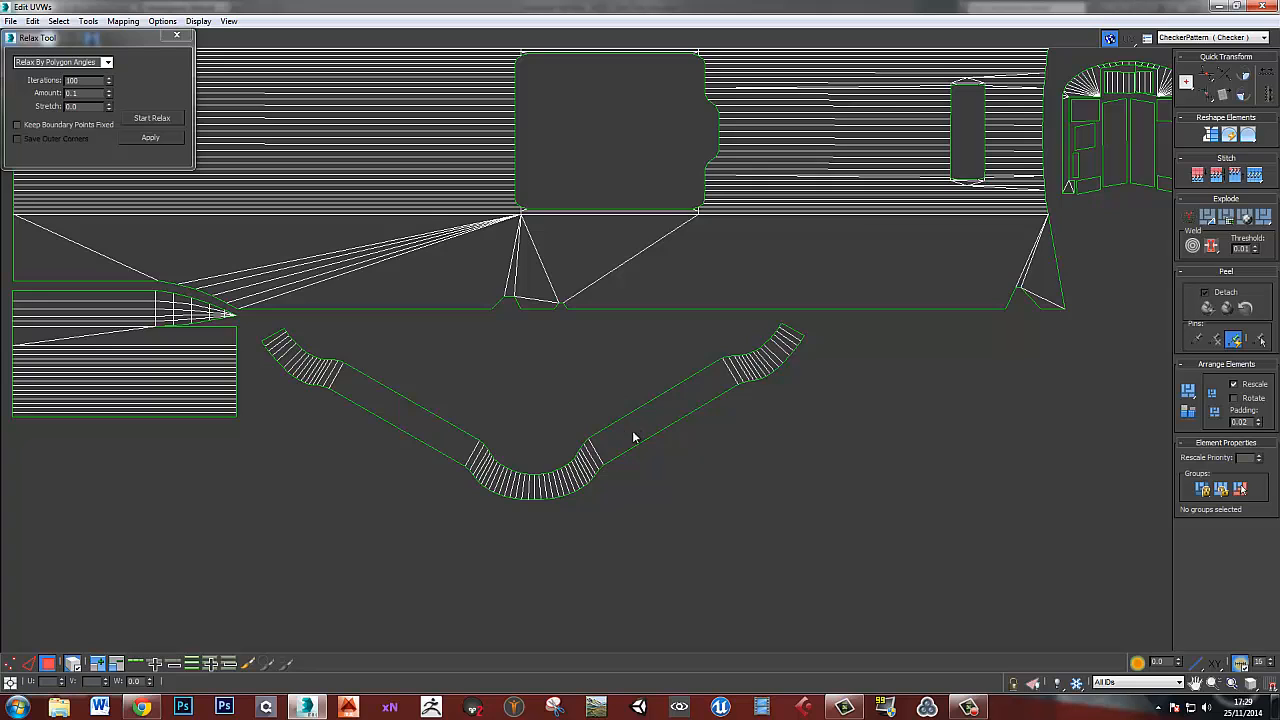
scroll(621, 438, up, 4)
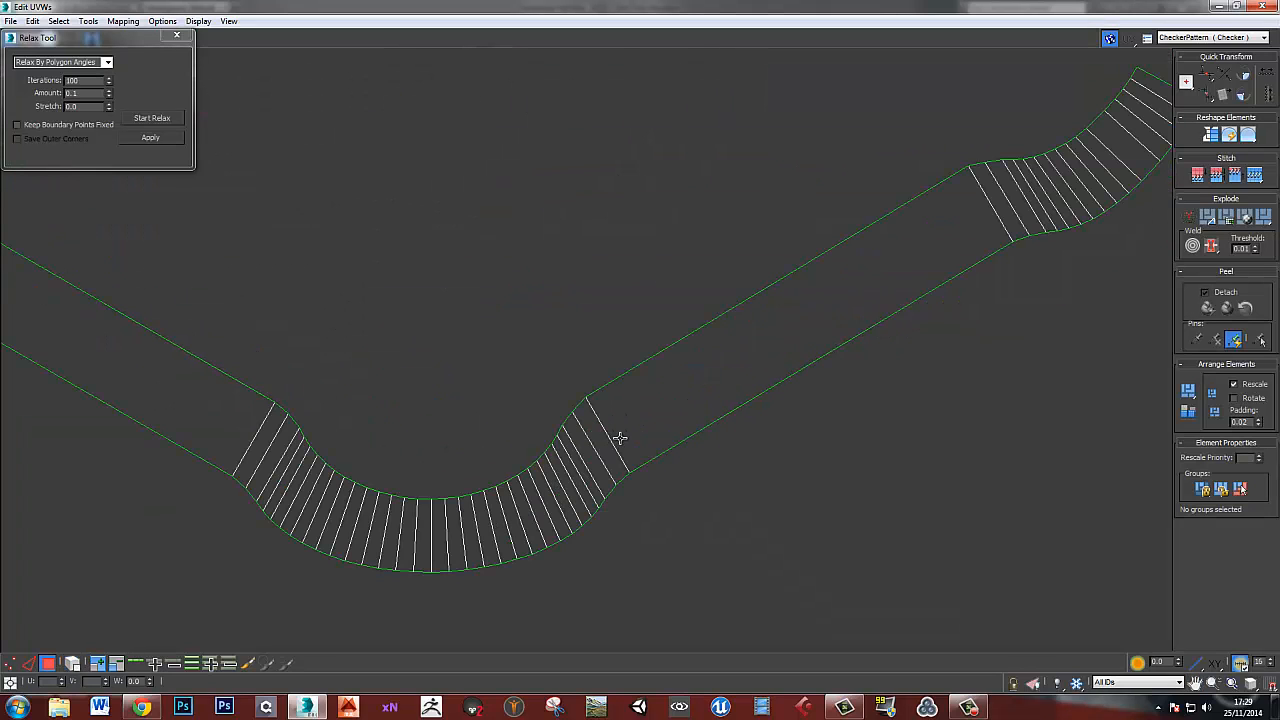
click(612, 437)
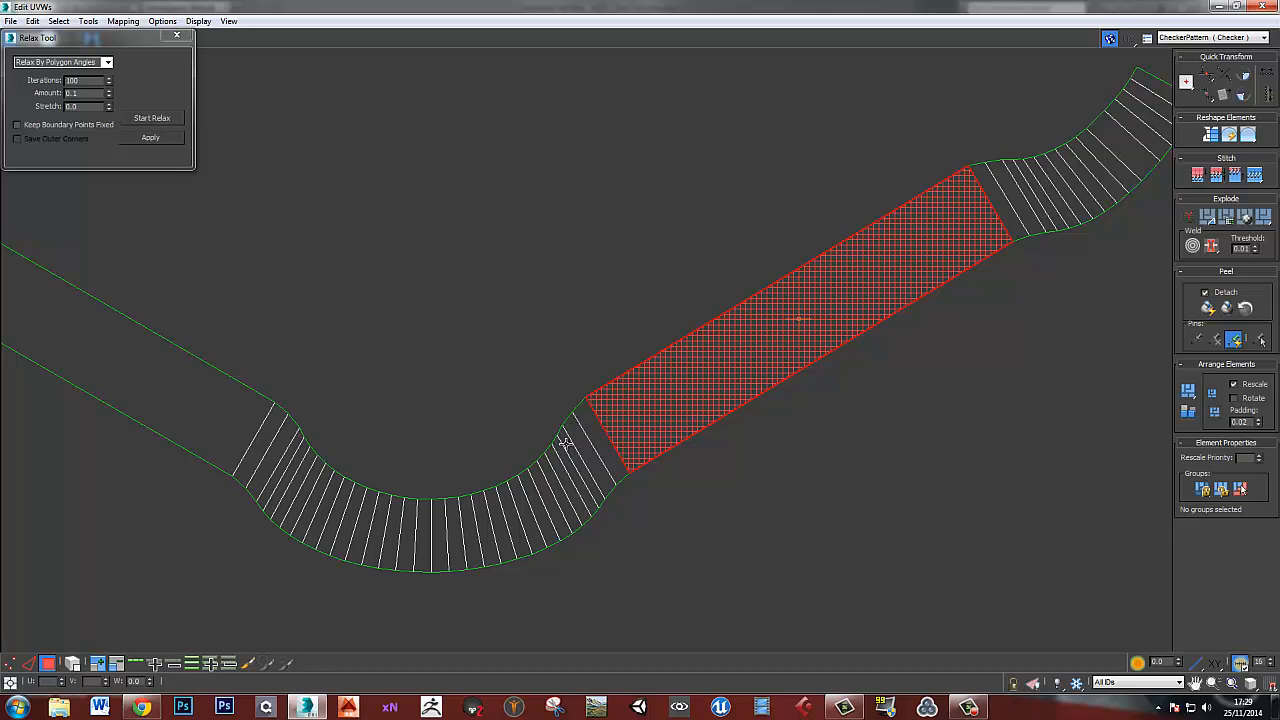
key(2)
click(610, 438)
ctrl+click(255, 446)
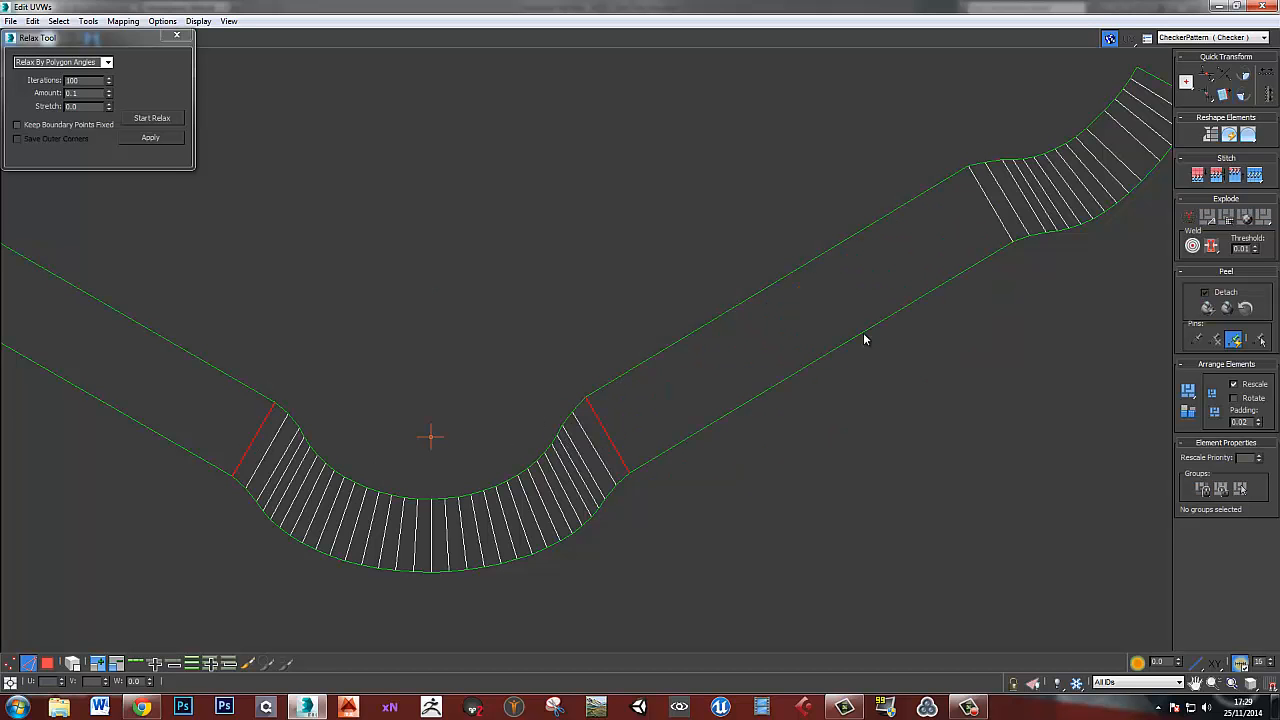
middle_drag(1005, 222, 888, 279)
middle_drag(463, 370, 953, 366)
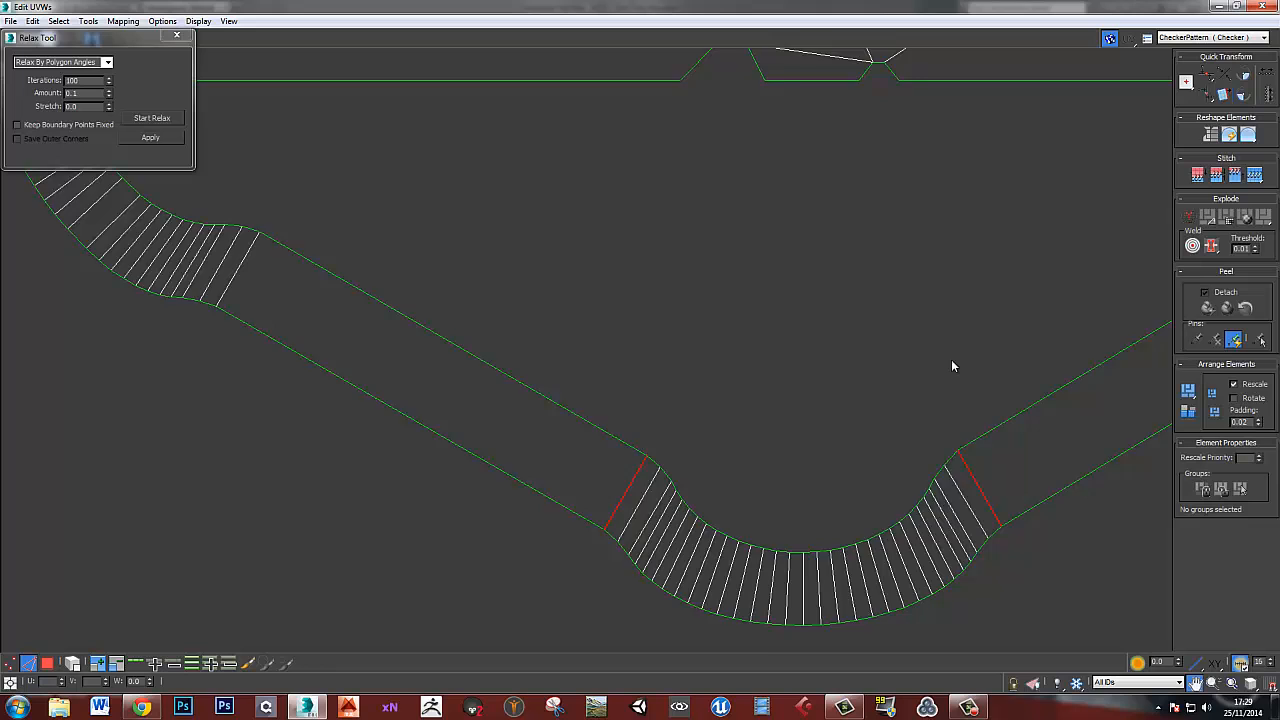
ctrl+click(268, 273)
click(1190, 217)
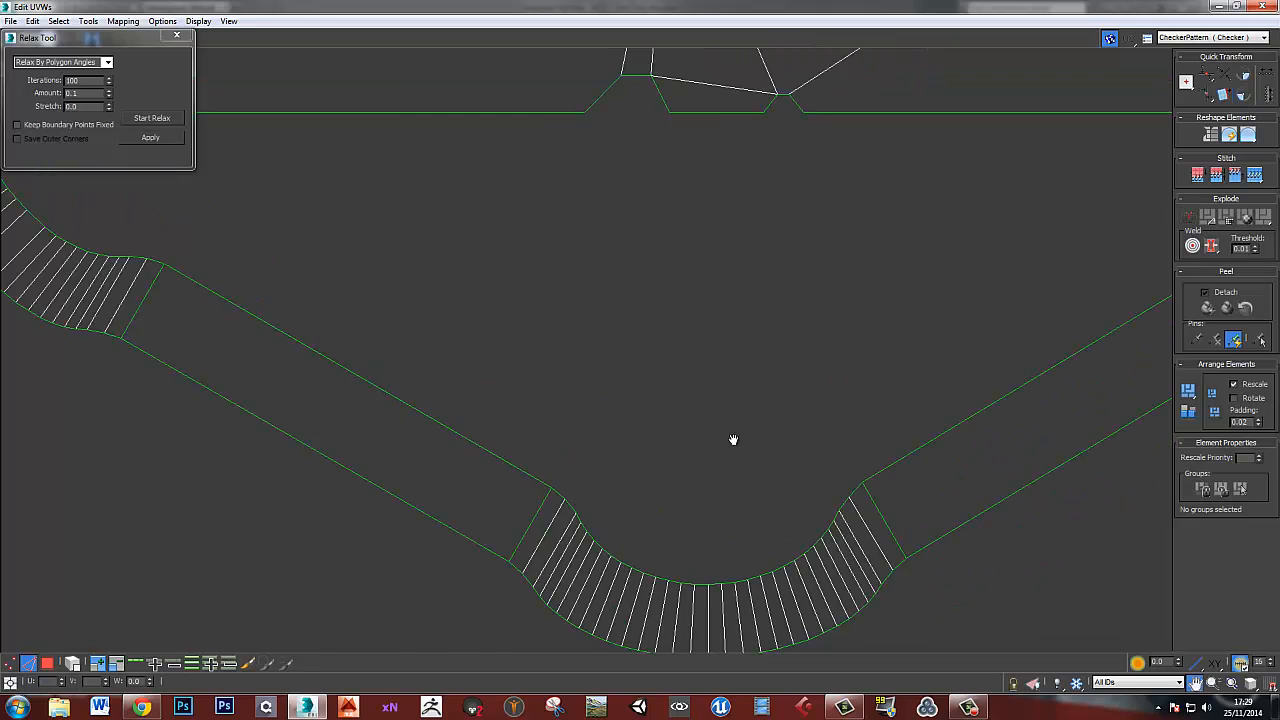
- Move the two end curves away from the straight segments and stitch them together into one curved shell
scroll(734, 440, down, 5)
key(3)
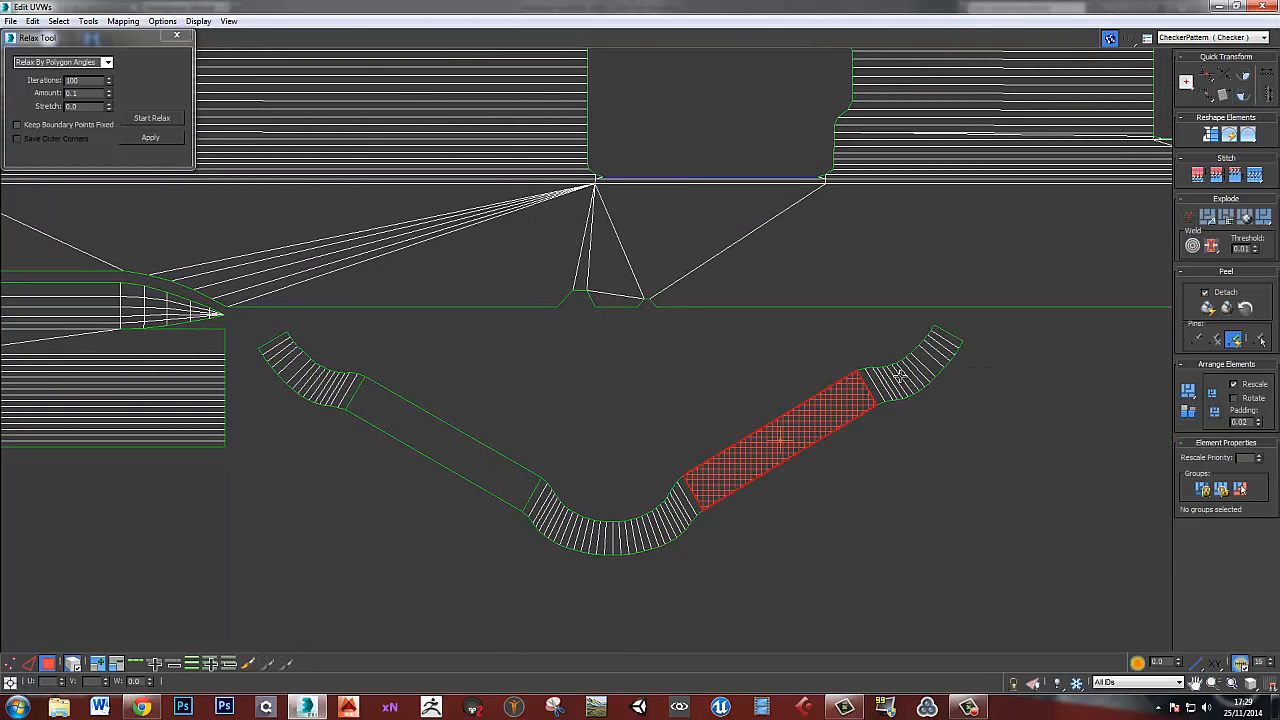
drag(897, 378, 804, 547)
drag(322, 394, 497, 578)
click(896, 503)
key(5)
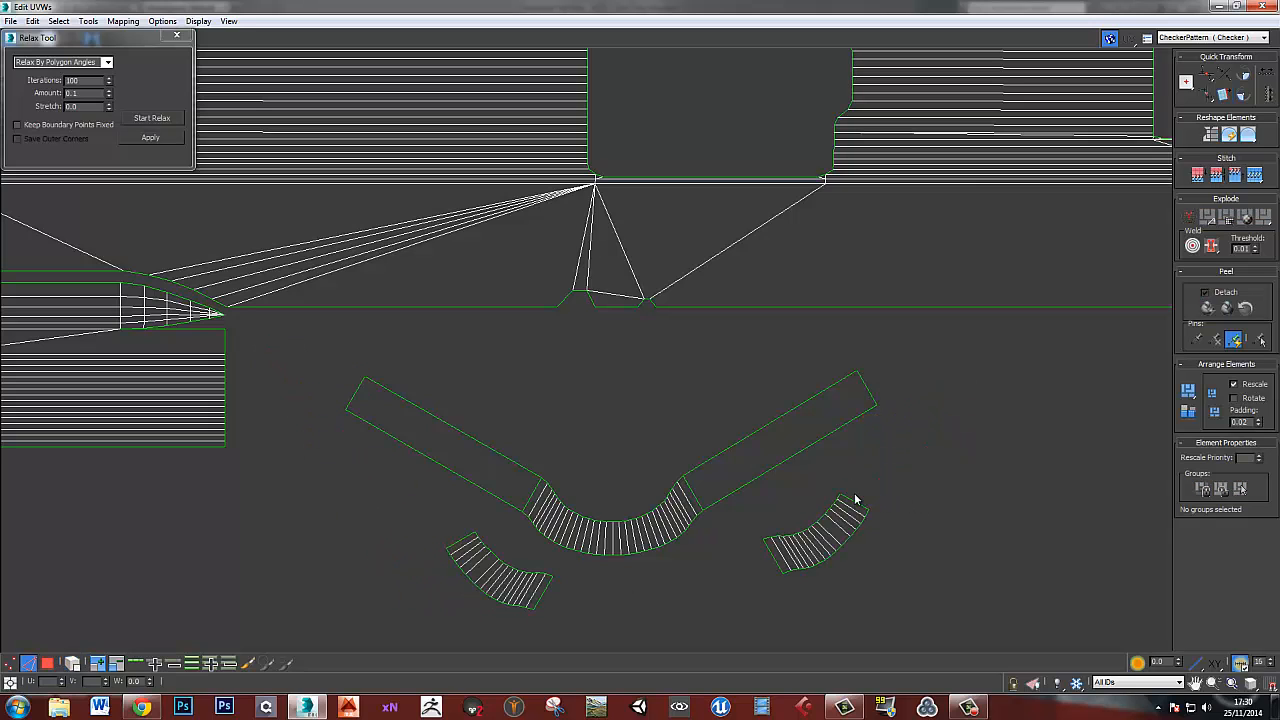
key(s)
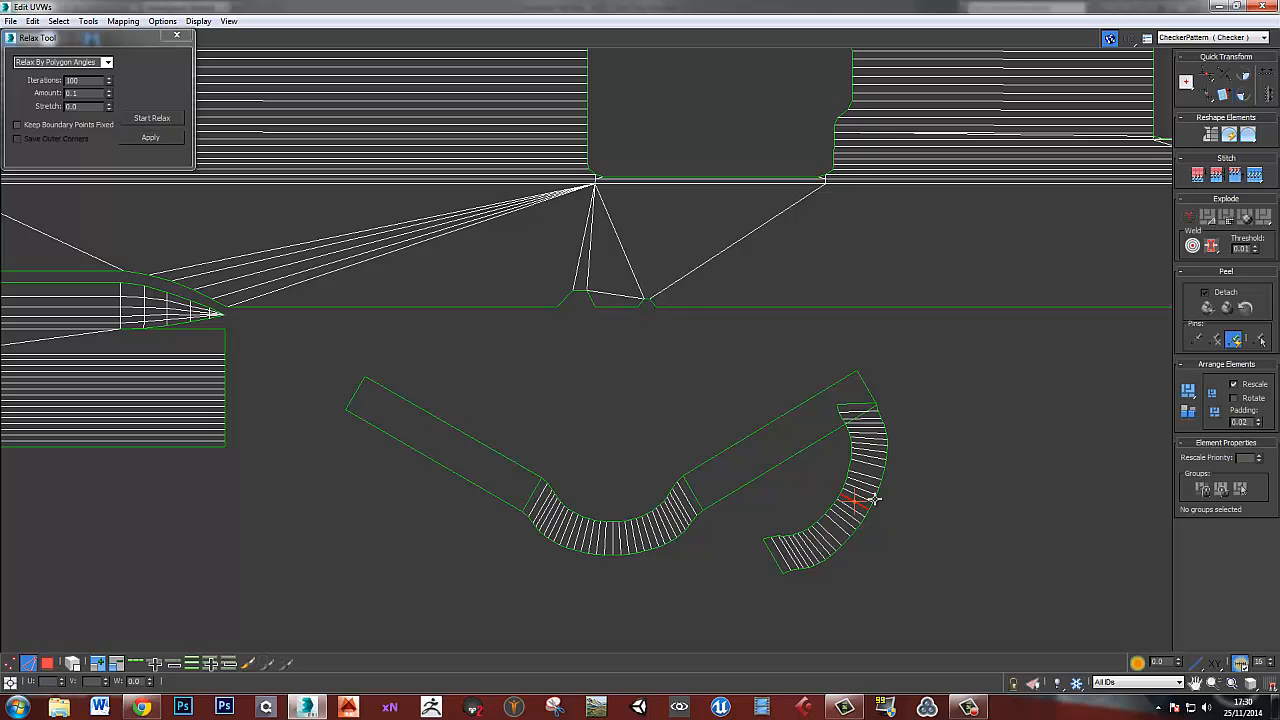
- Move the stitched curve into the body shell's ejection port opening and rotate it upright beside the notched end
key(3)
key(5)
click(857, 521)
drag(859, 518, 608, 441)
click(778, 453)
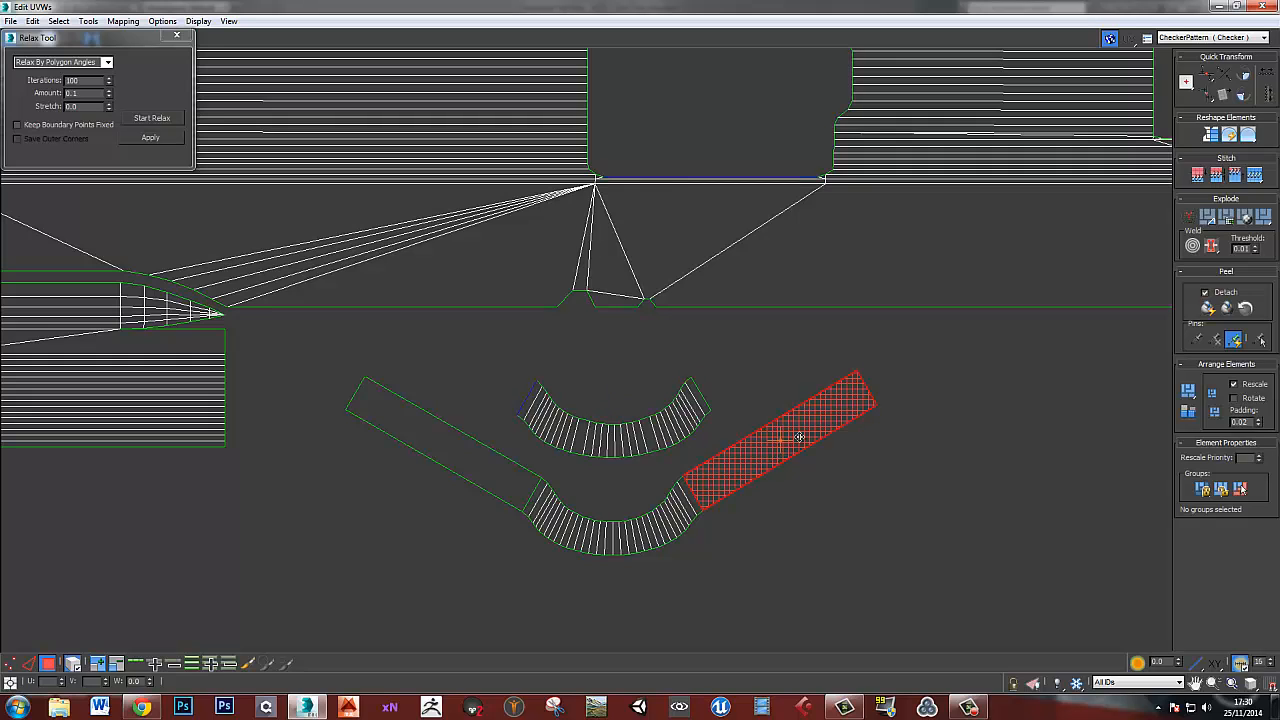
click(607, 433)
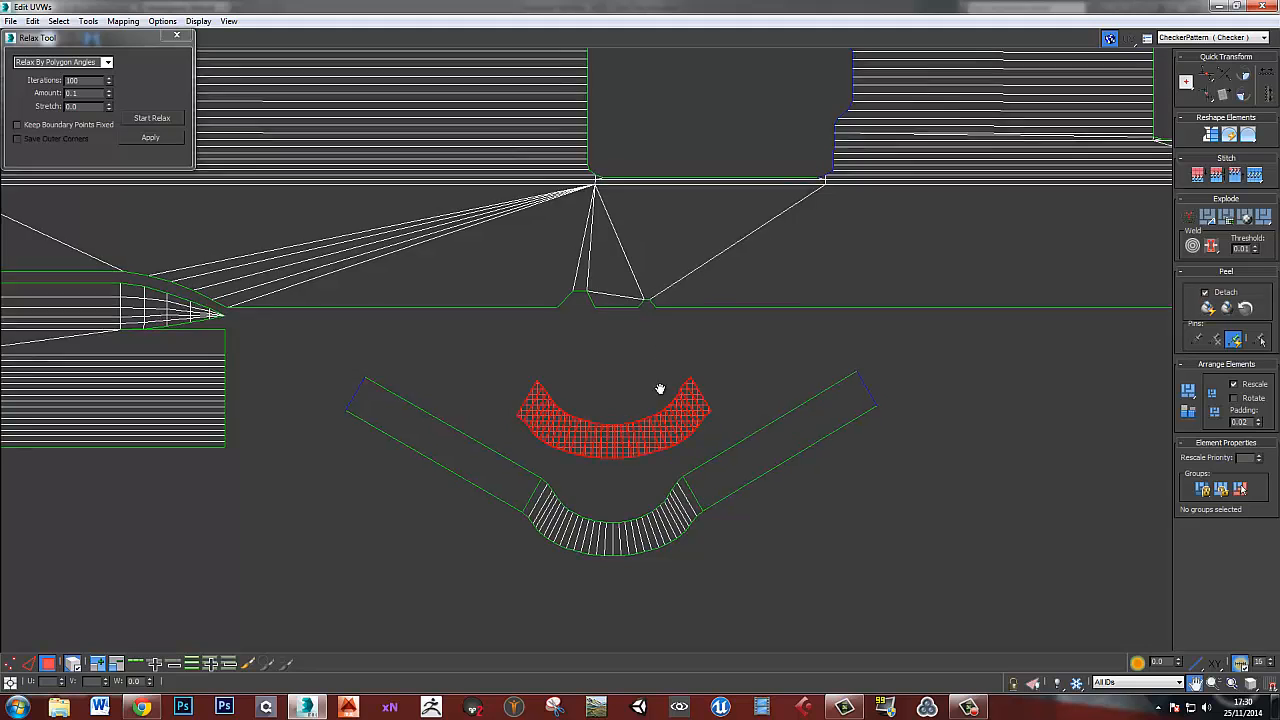
middle_drag(624, 418, 619, 530)
drag(618, 544, 769, 217)
key(e)
- Move the remaining curved wall shell into the ejection port opening and rotate it upright, back to back with the first curve
key(w)
click(633, 641)
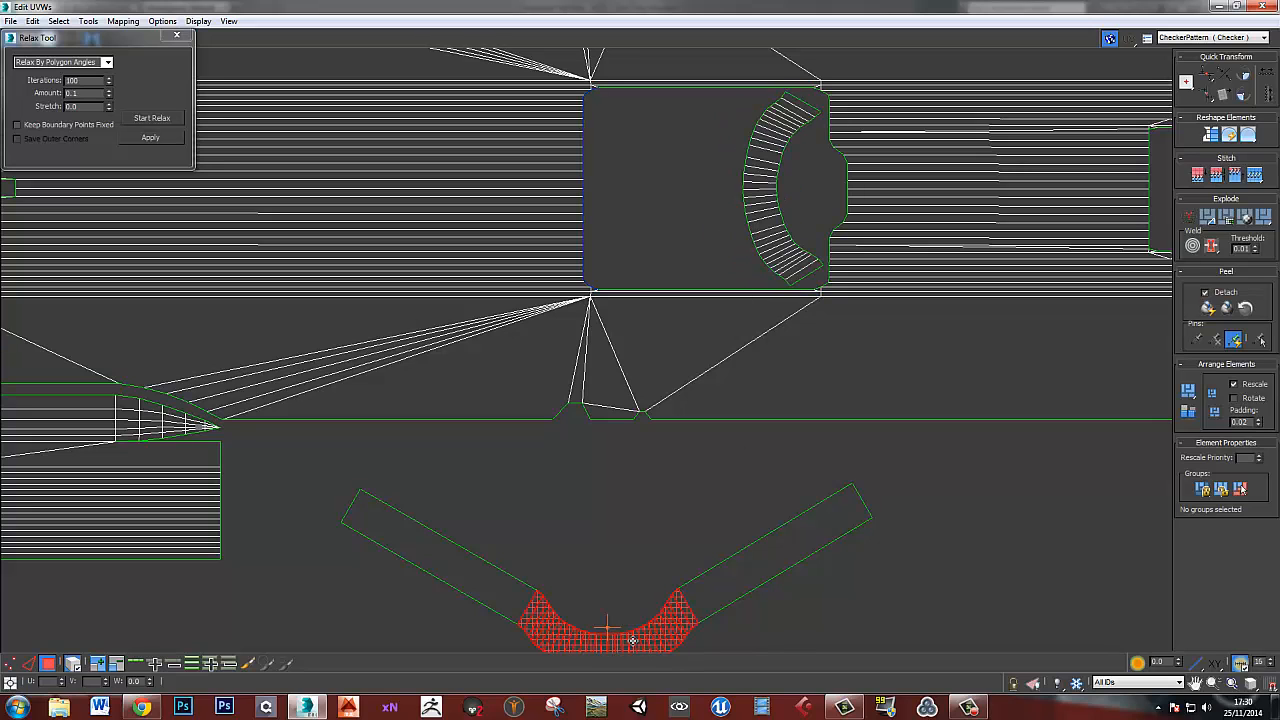
right_click(658, 306)
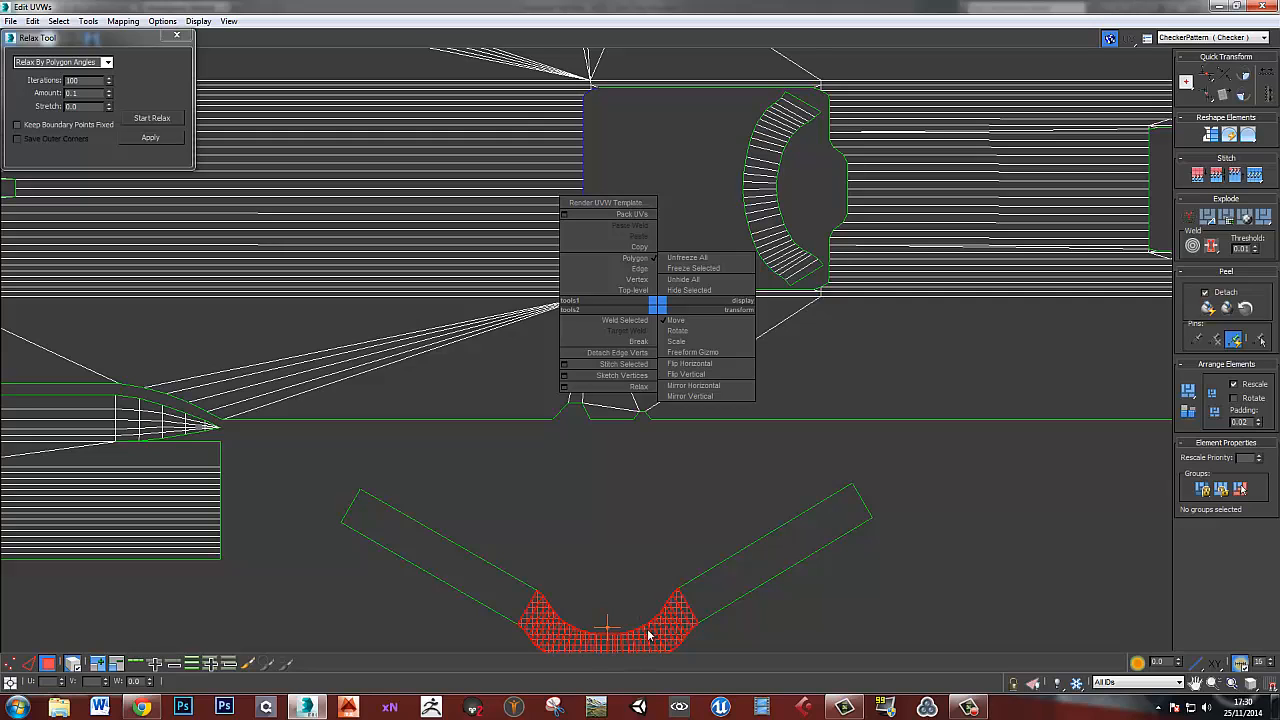
click(805, 632)
drag(652, 630, 651, 199)
key(e)
- Rotate the two straight wall segments horizontal and place them along the lower and upper sides of the ejection port opening
click(780, 553)
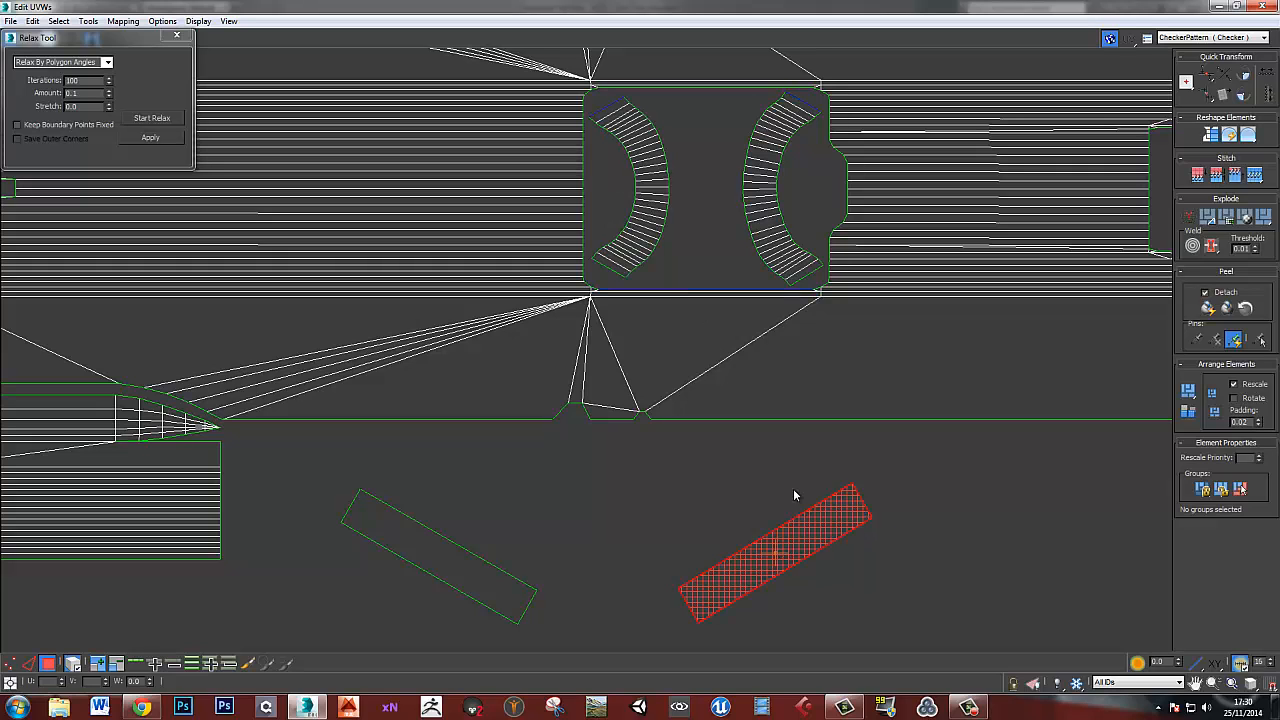
drag(816, 524, 738, 266)
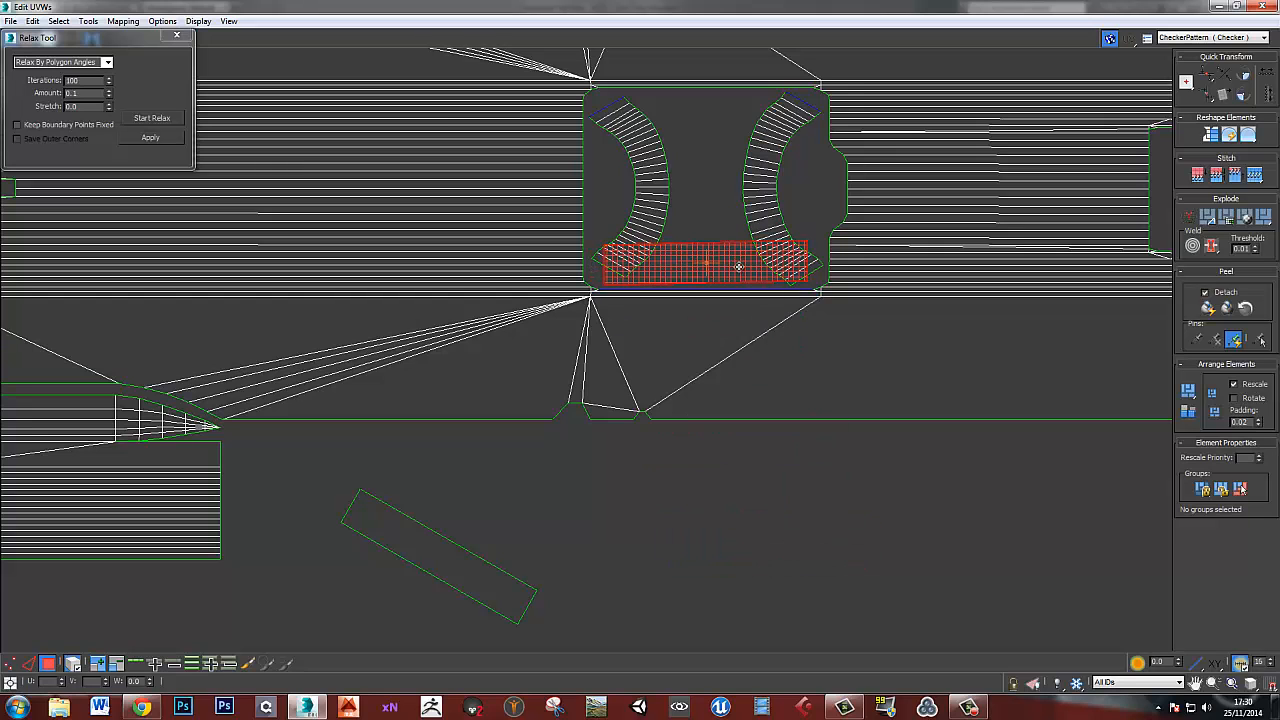
click(465, 567)
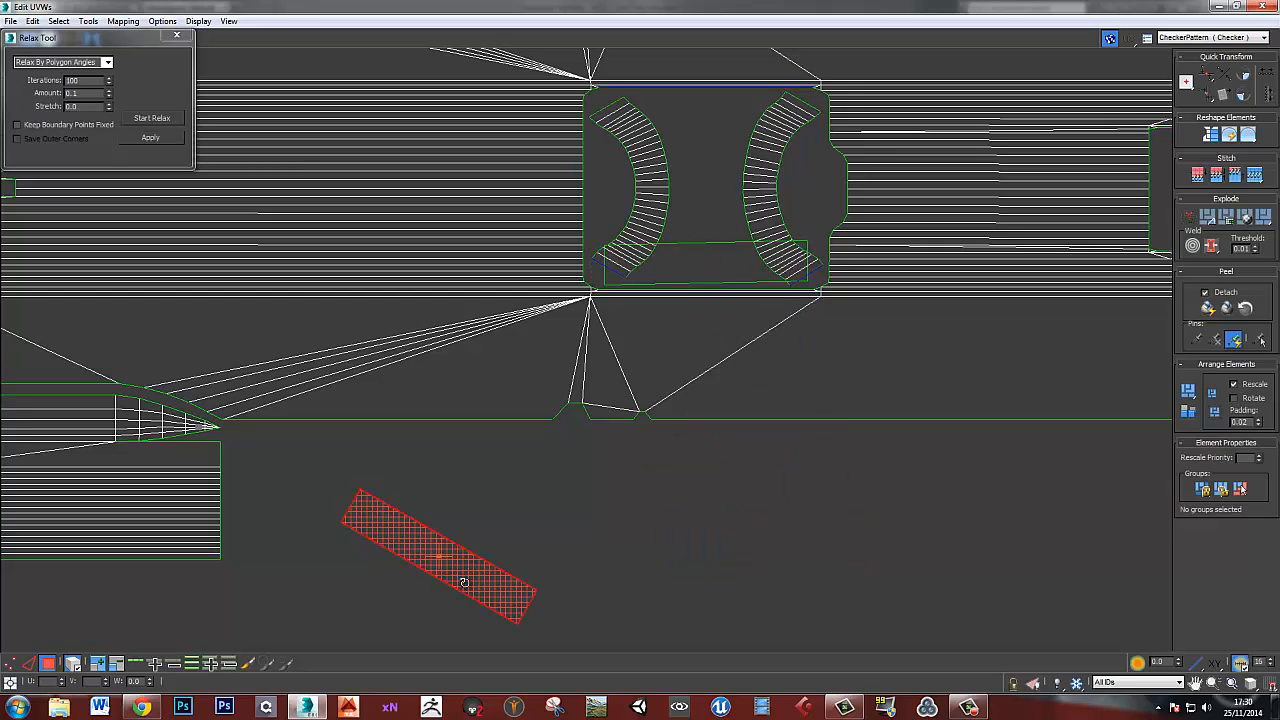
drag(464, 581, 739, 121)
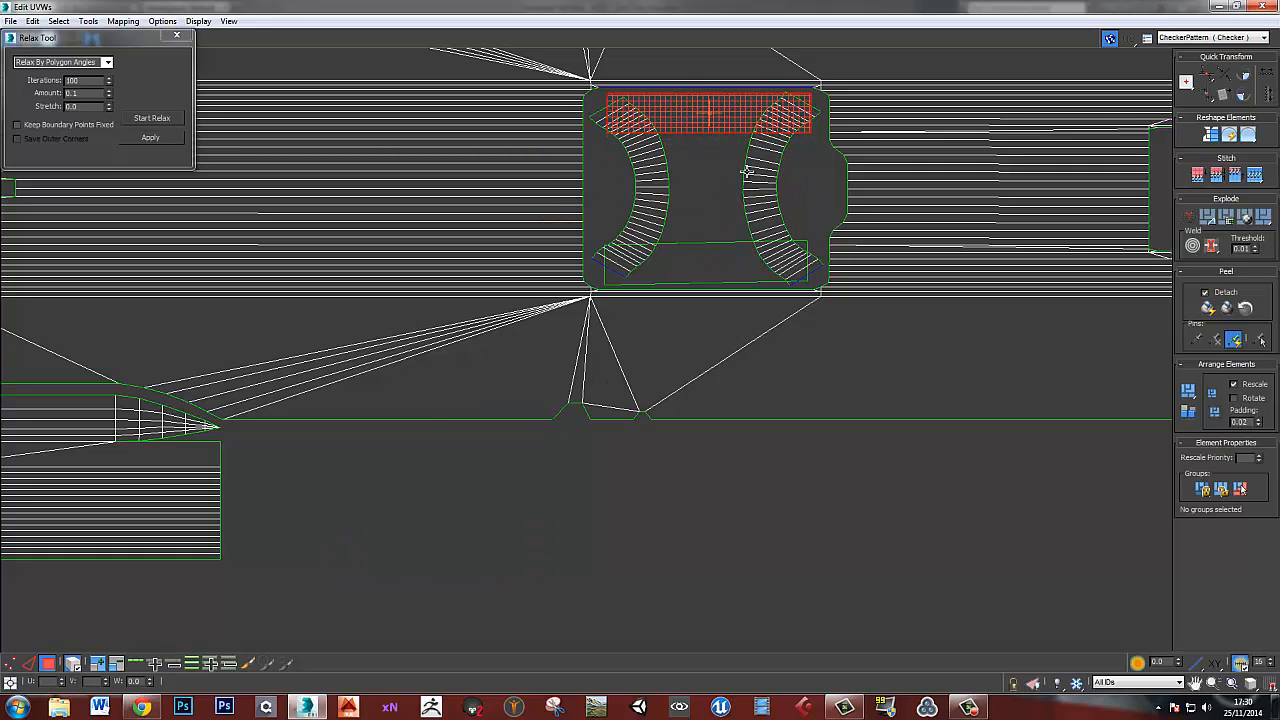
- Rotate both curved wall shells to lie horizontally, one arching up and one down, nested together mid-opening
scroll(792, 255, up, 2)
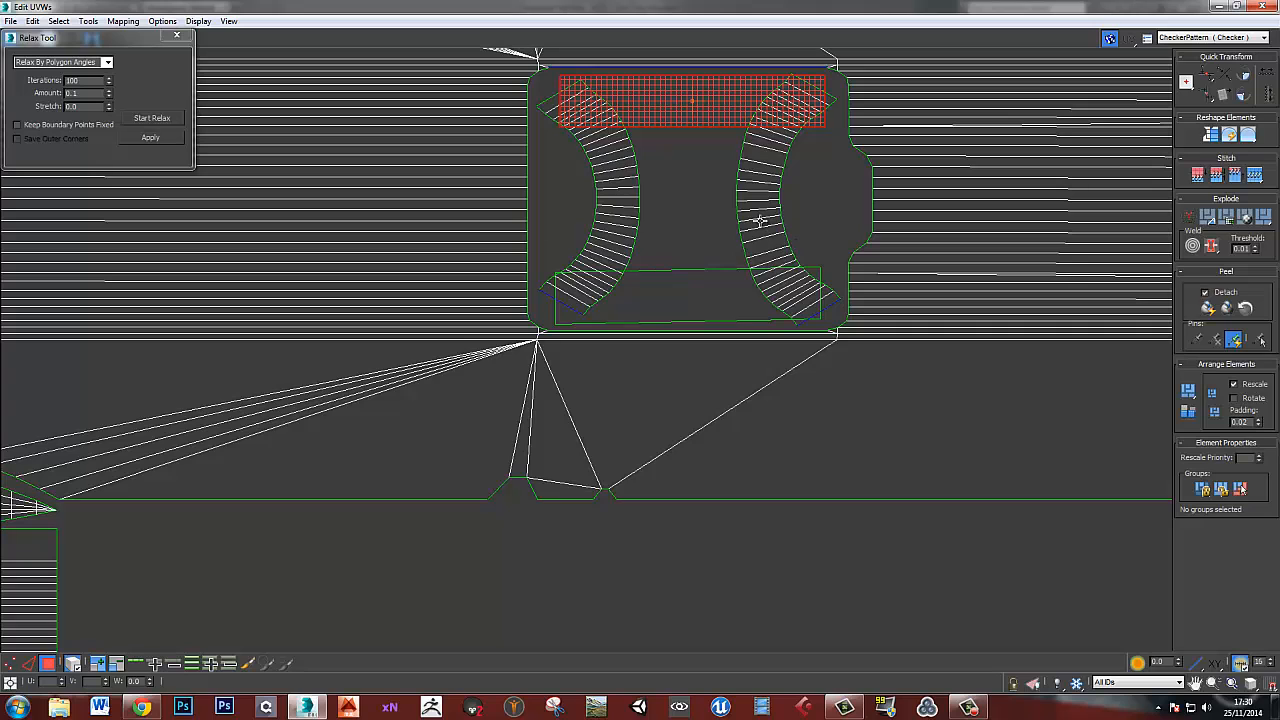
click(766, 219)
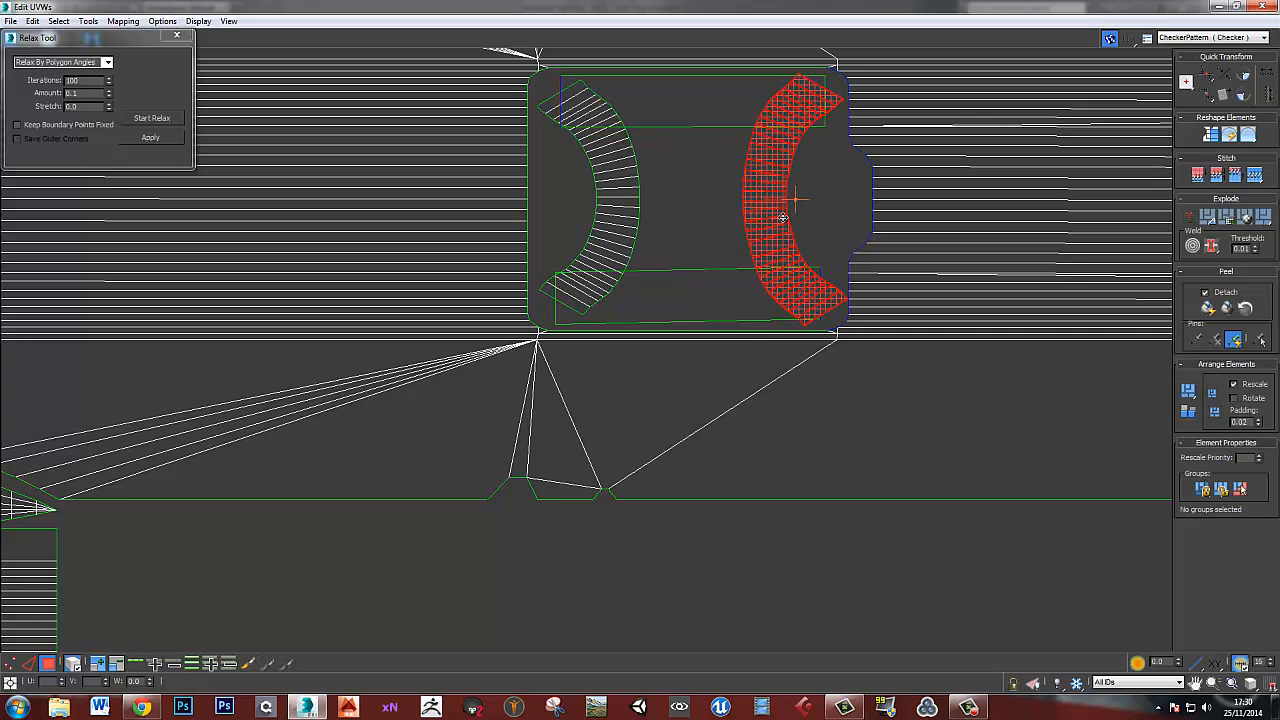
drag(773, 232, 730, 160)
drag(808, 177, 743, 165)
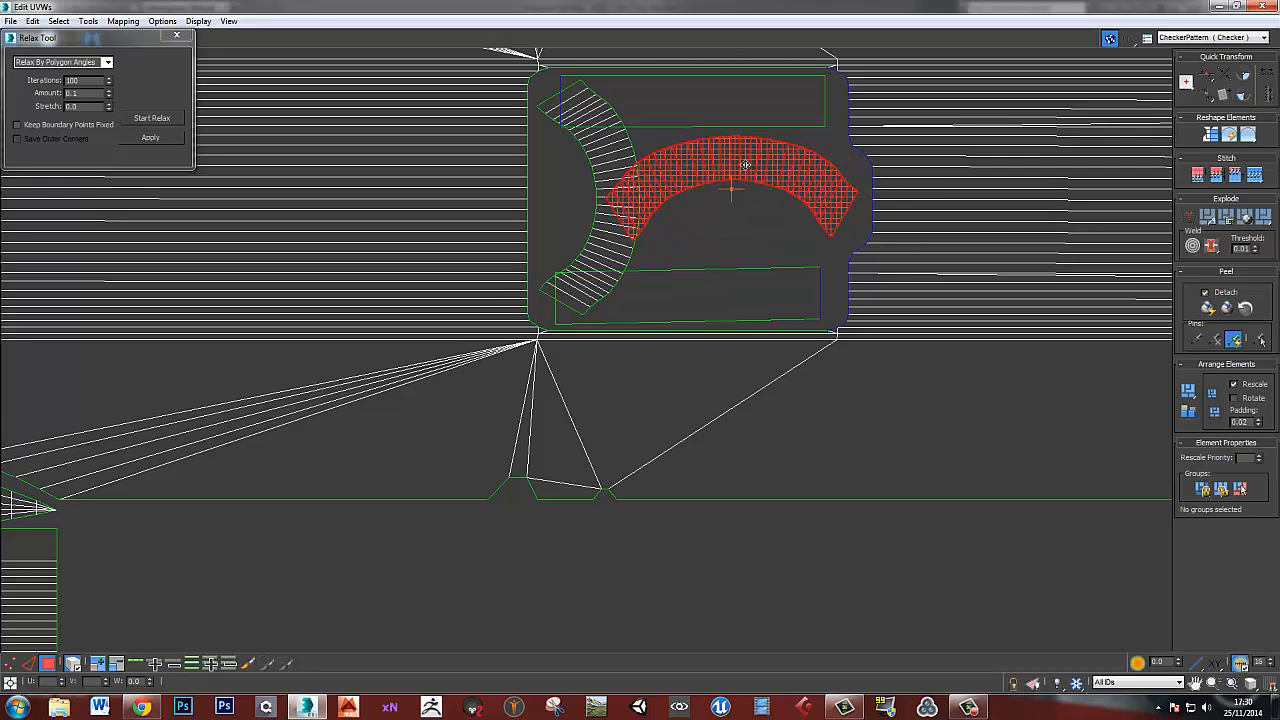
scroll(684, 258, down, 2)
scroll(700, 266, up, 2)
click(614, 214)
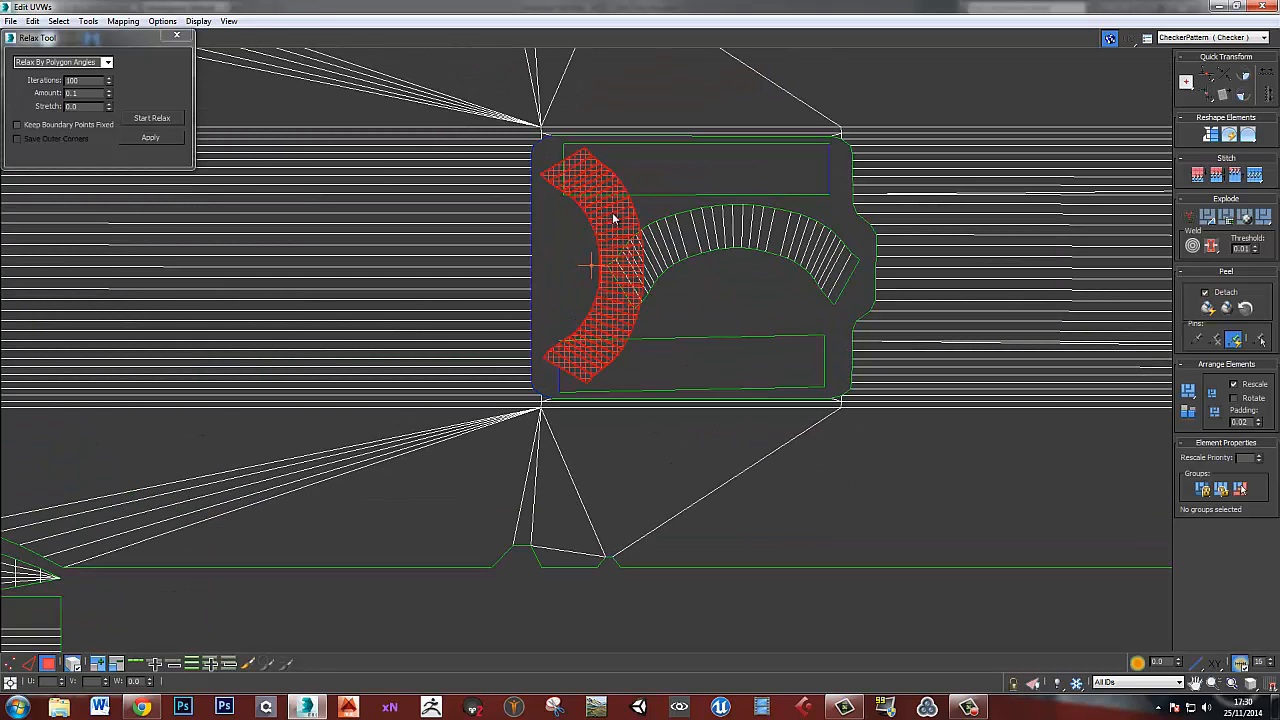
drag(625, 262, 681, 330)
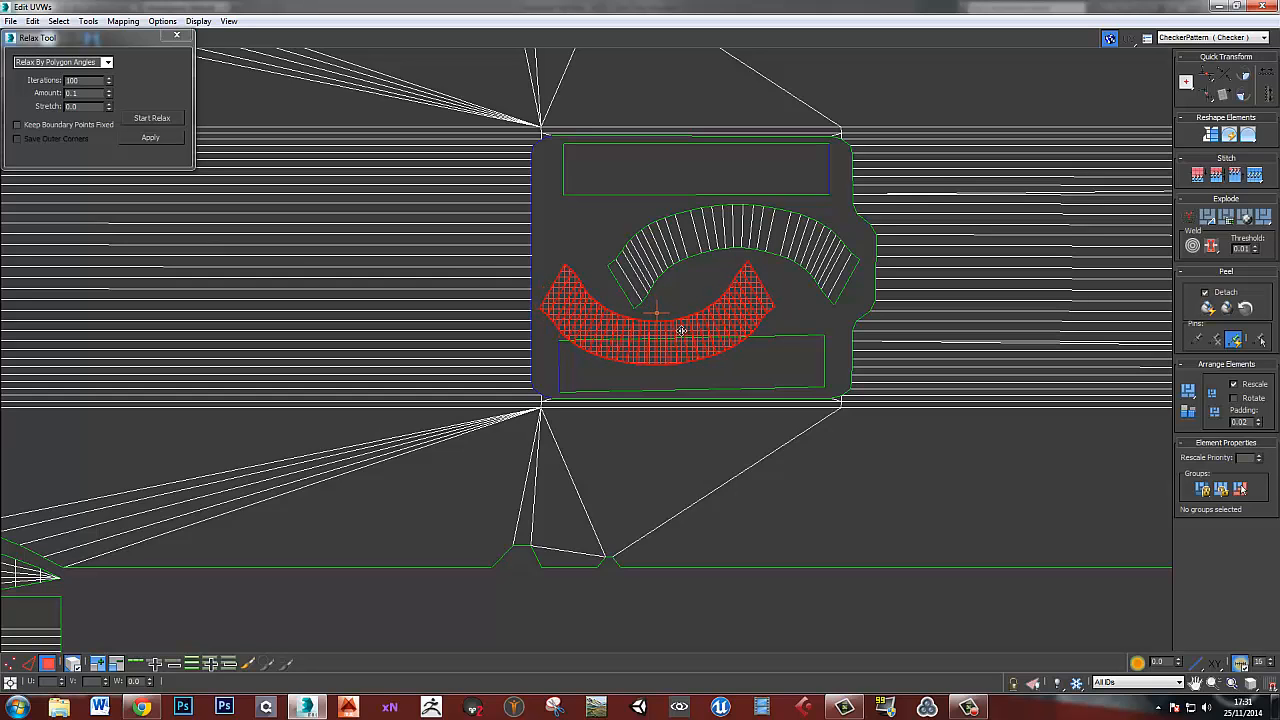
- Flip the lower straight wall segment and stack it over the matching upper segment inside the ejection port opening
click(818, 328)
scroll(741, 362, up, 2)
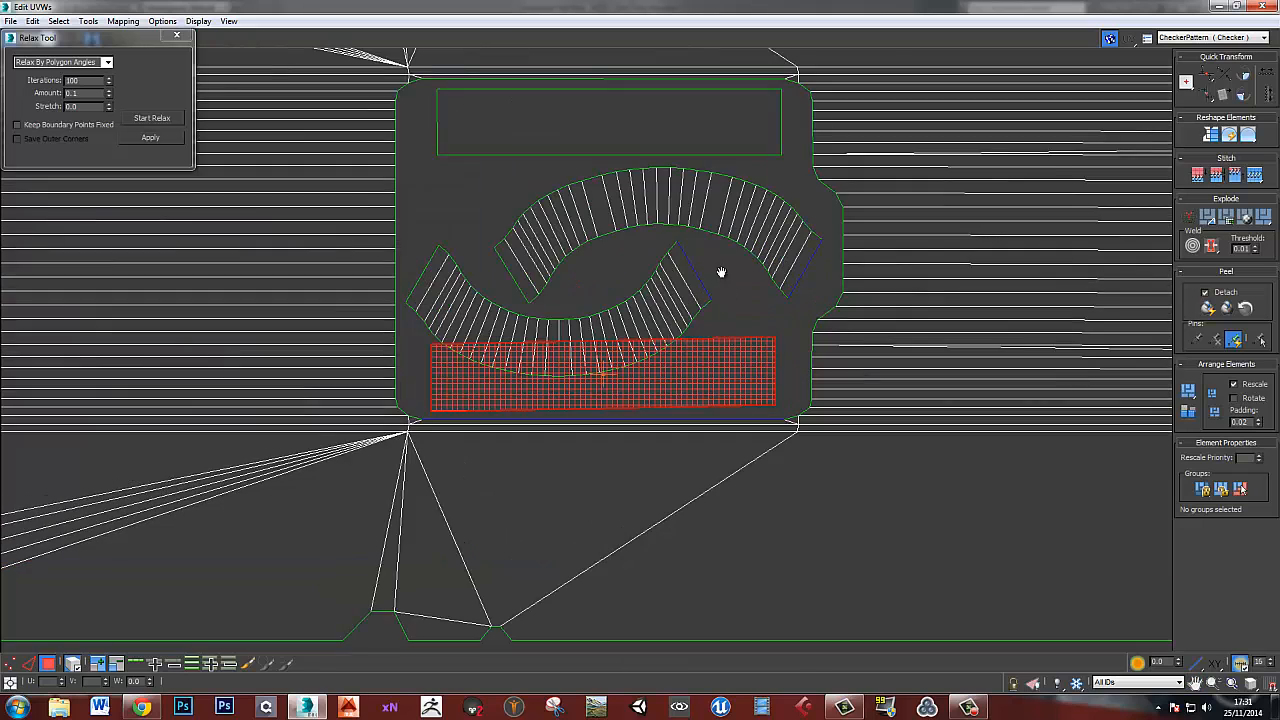
middle_drag(720, 271, 725, 360)
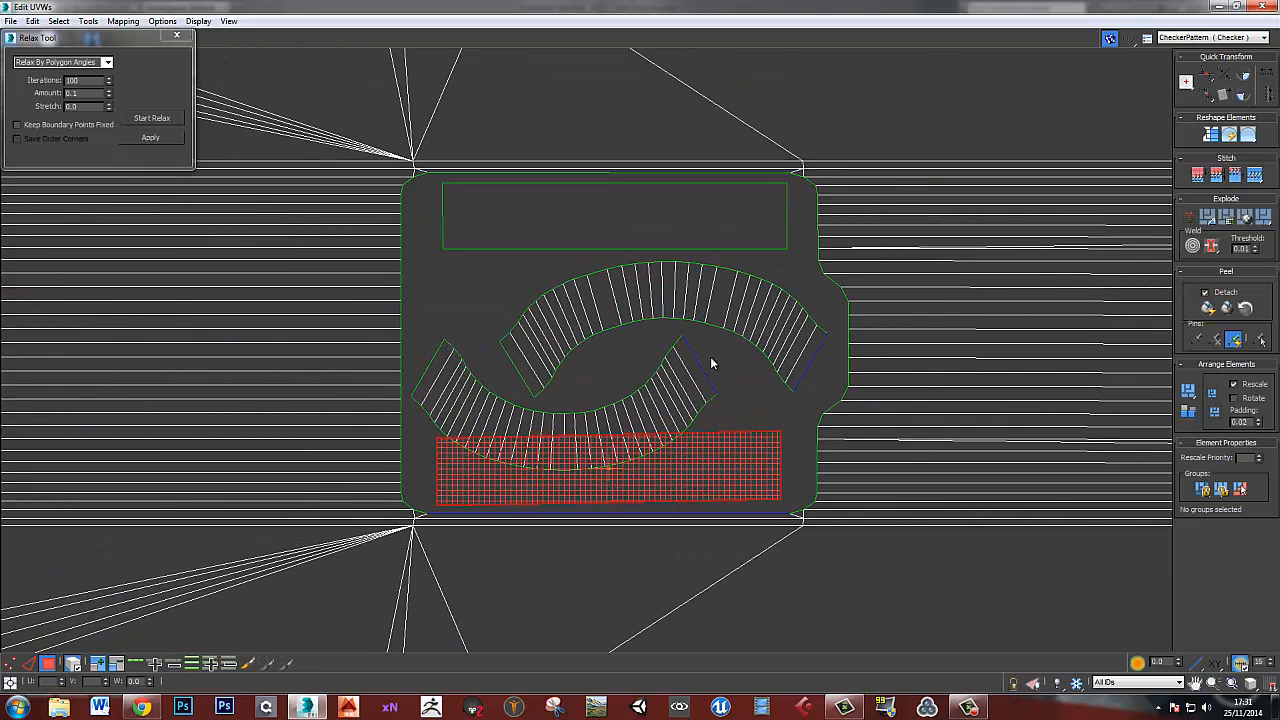
key(ctrl+z)
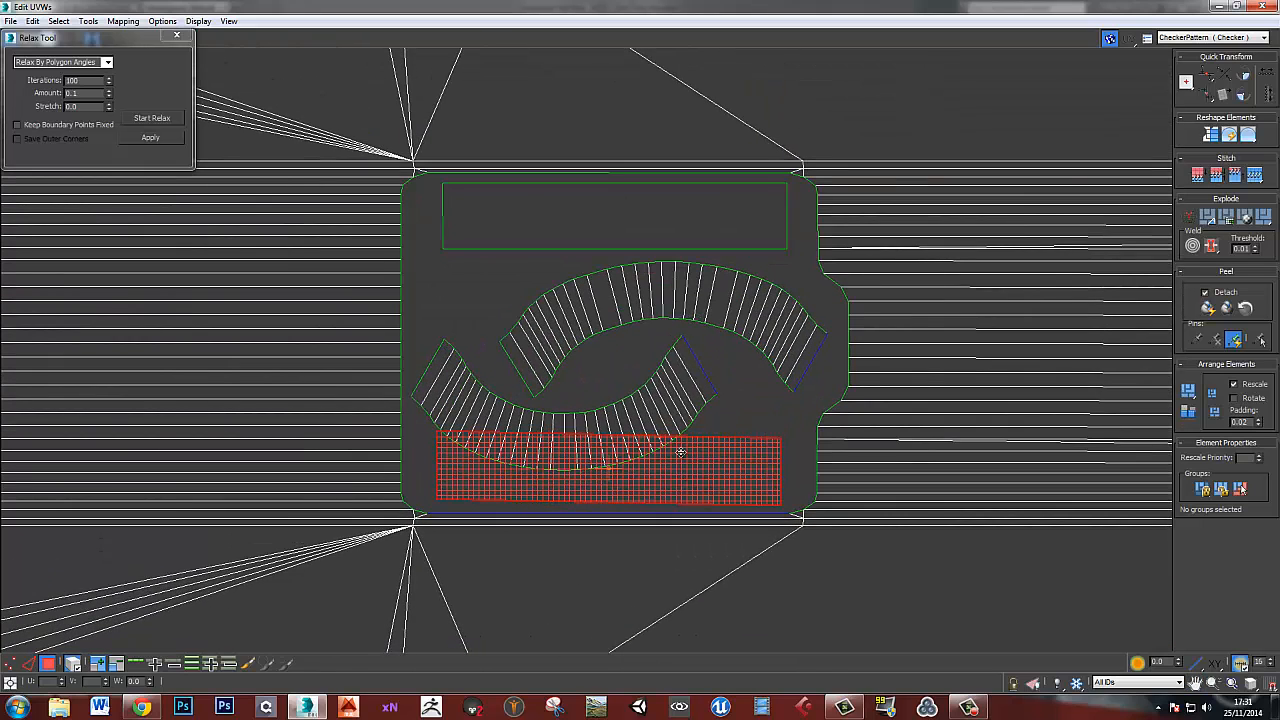
drag(680, 452, 703, 234)
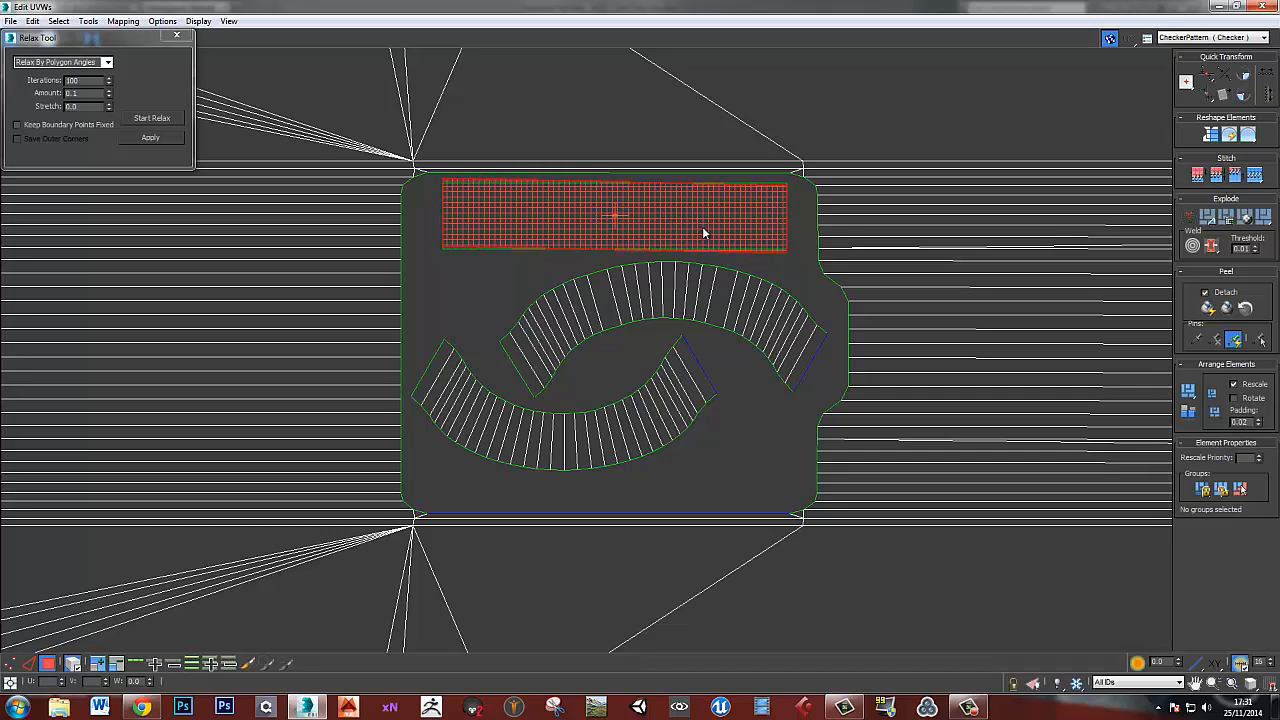
- Enlarge both curved wall shells and spread them apart to fill the lower part of the ejection port opening
click(636, 427)
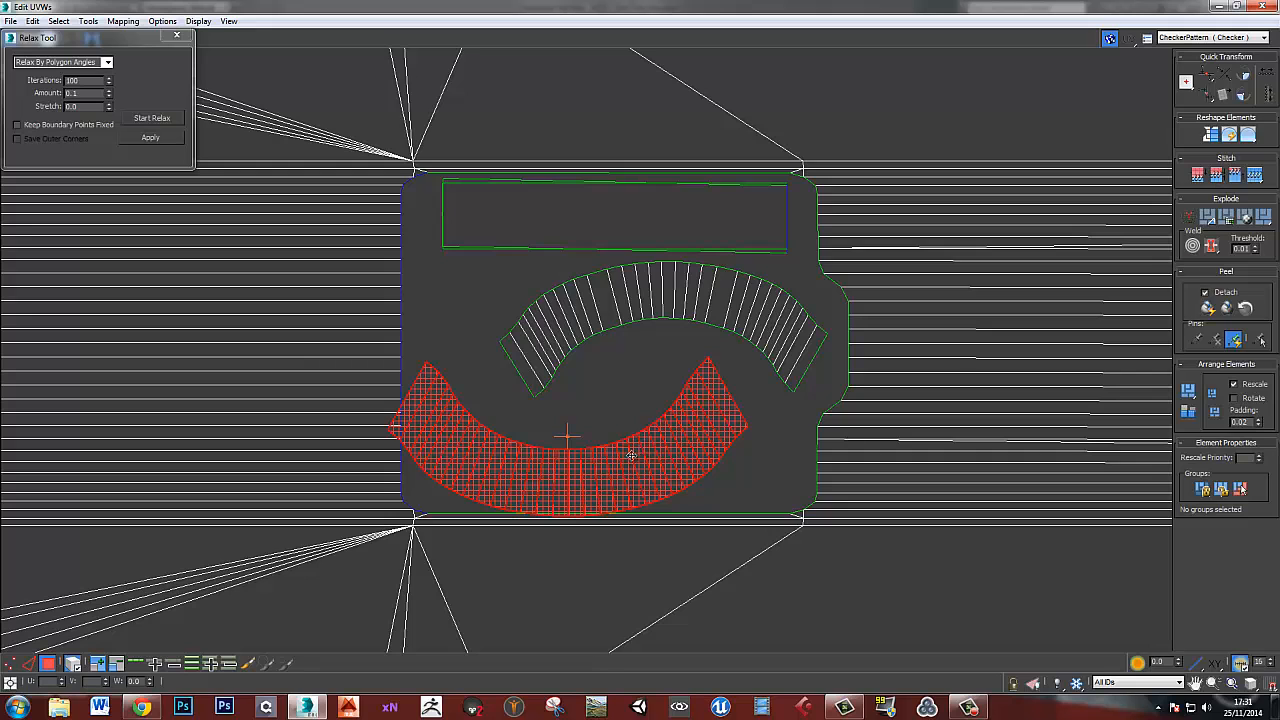
drag(631, 455, 644, 448)
click(713, 341)
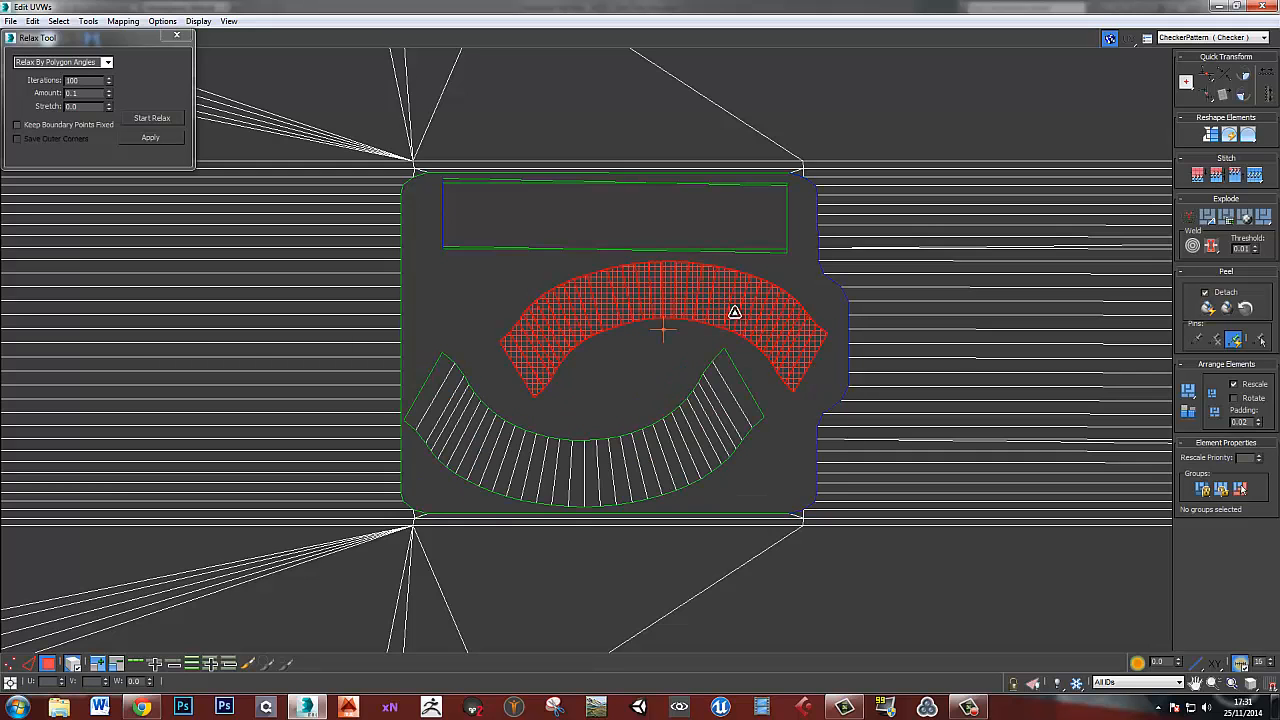
drag(739, 318, 765, 335)
key(e)
click(677, 449)
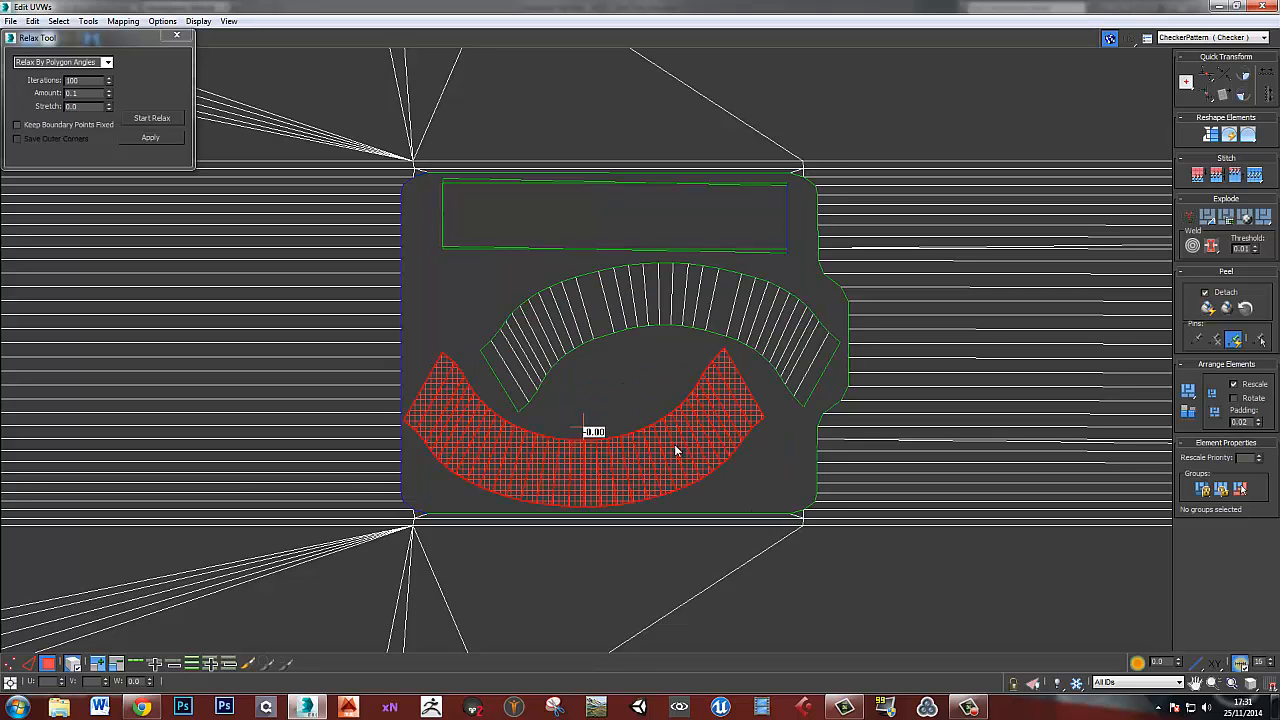
click(779, 420)
middle_drag(767, 327, 764, 340)
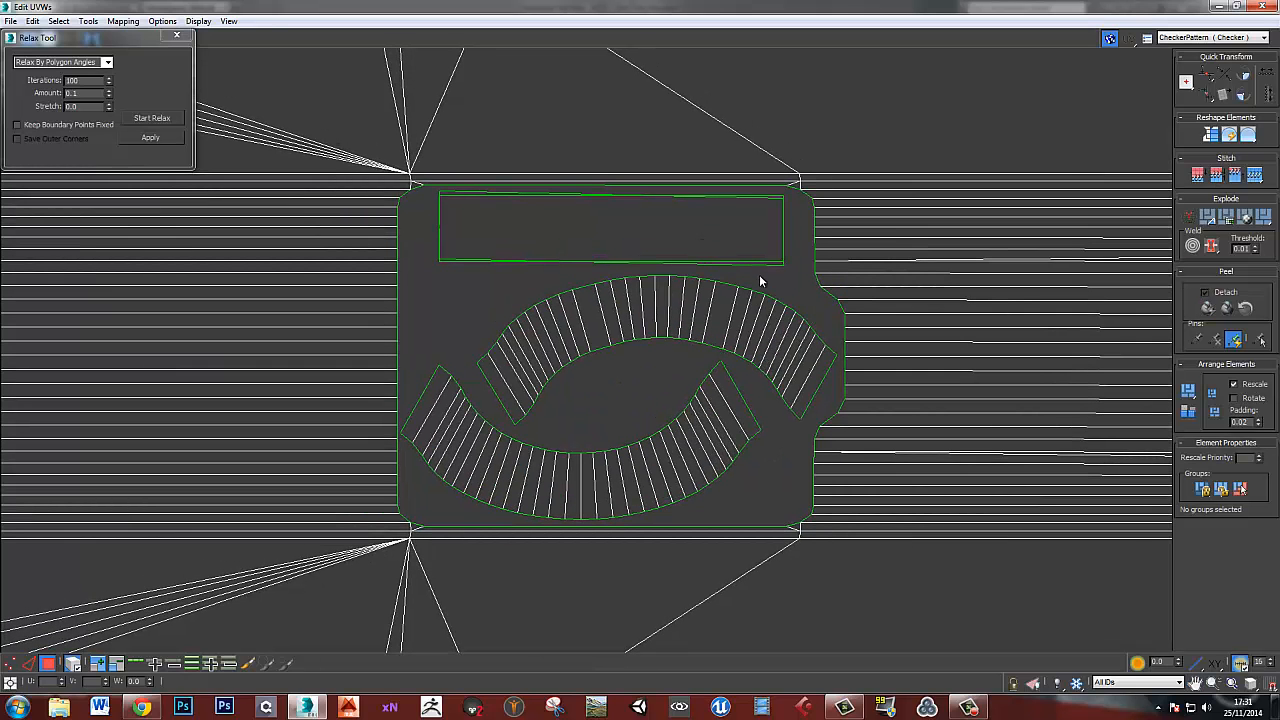
- Align the corner vertices of the stacked straight wall shells horizontally and vertically to form one clean rectangle
key(1)
drag(789, 268, 420, 256)
key(ctrl+w)
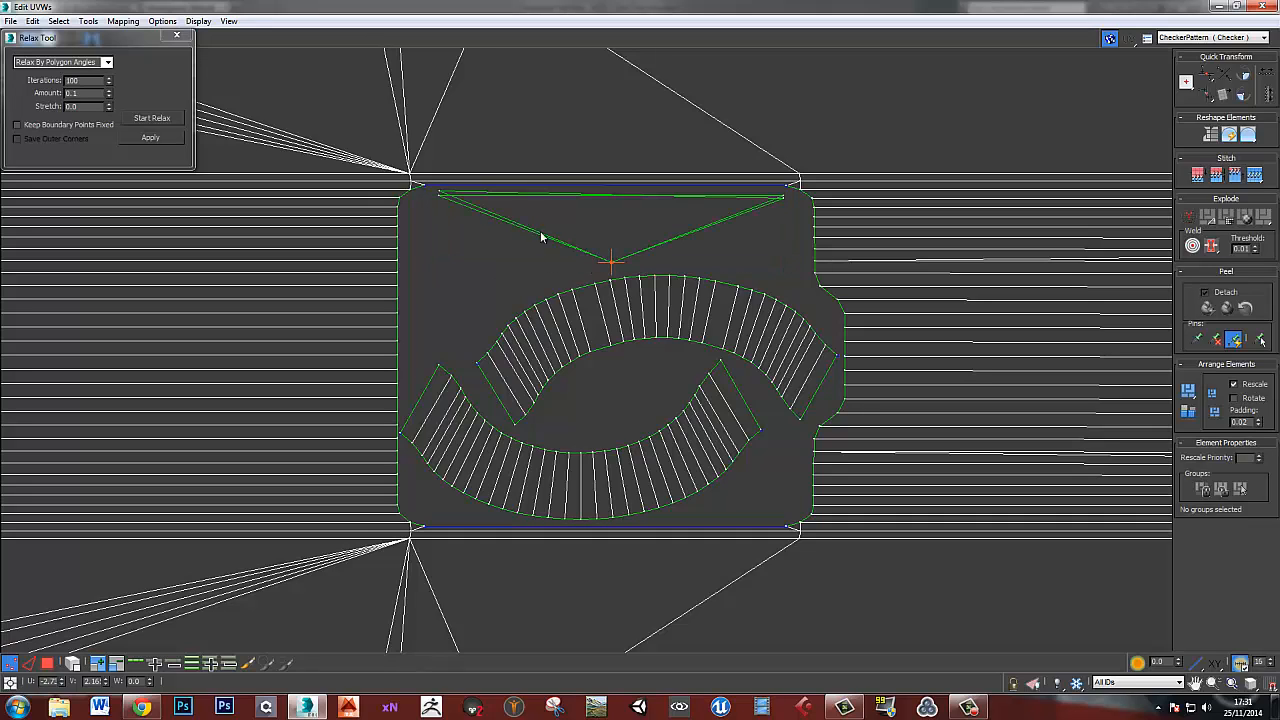
key(ctrl+z)
click(425, 185)
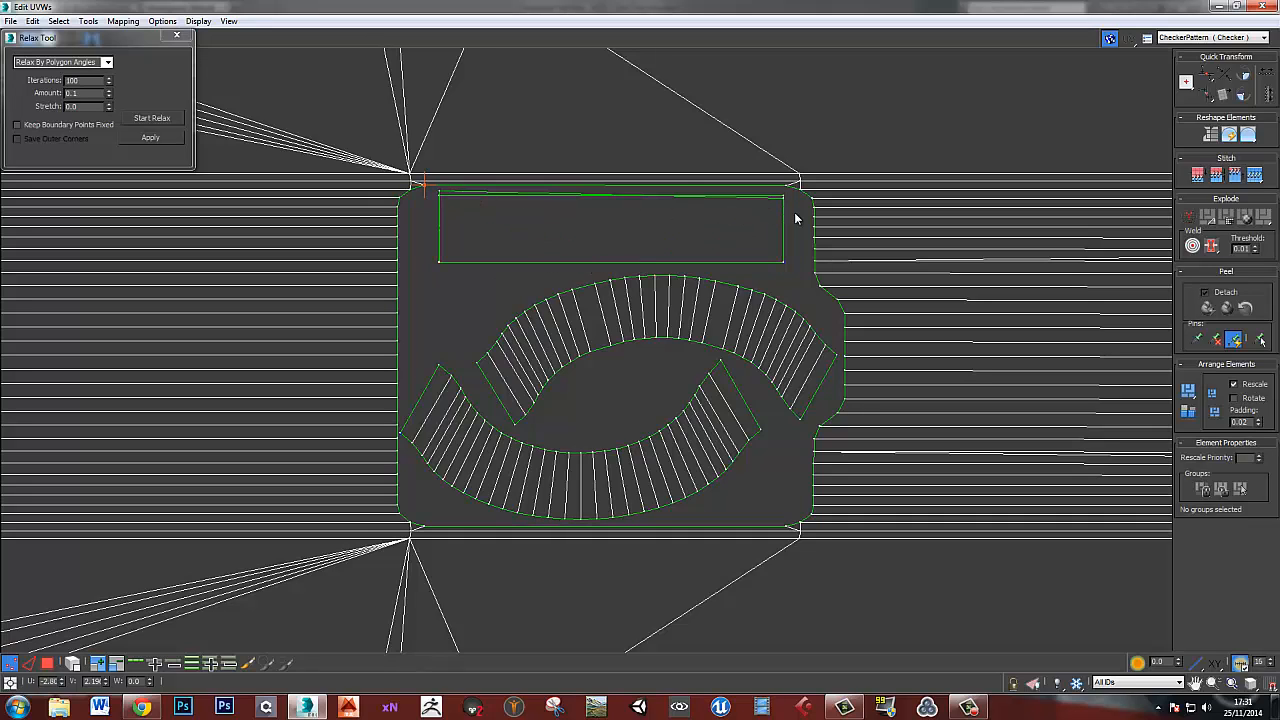
drag(412, 189, 796, 210)
key(shift+h)
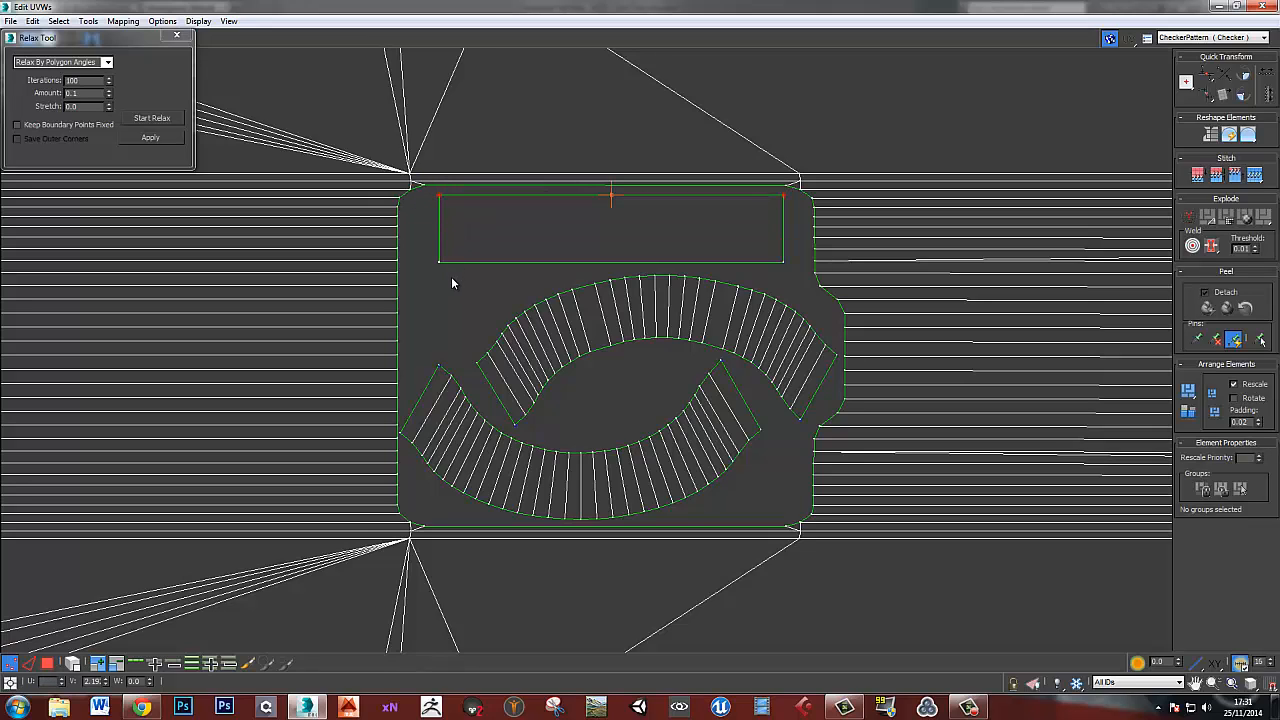
drag(451, 276, 429, 190)
drag(766, 210, 766, 197)
key(3)
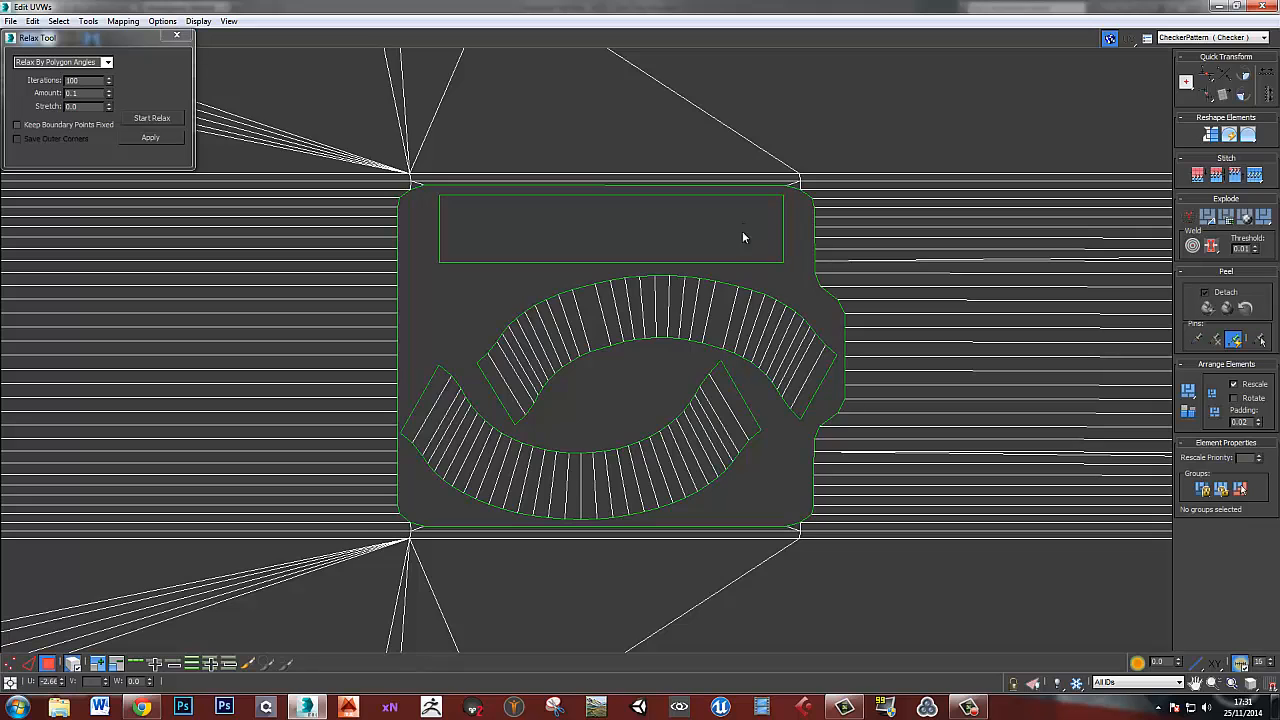
- Scale up the stacked straight wall rectangle to span nearly the full width of the ejection port opening, then clear the selection
click(710, 246)
drag(652, 247, 664, 240)
key(w)
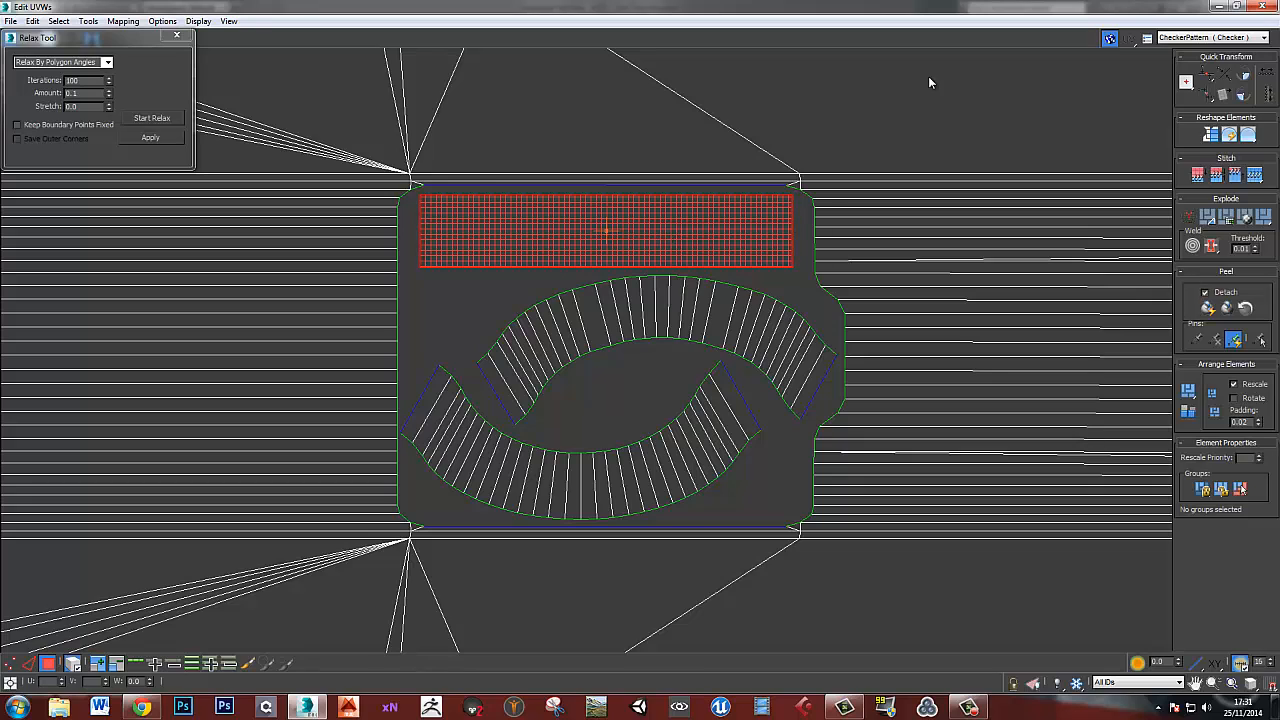
key(ctrl+i)
scroll(806, 329, down, 4)
key(ctrl+d)
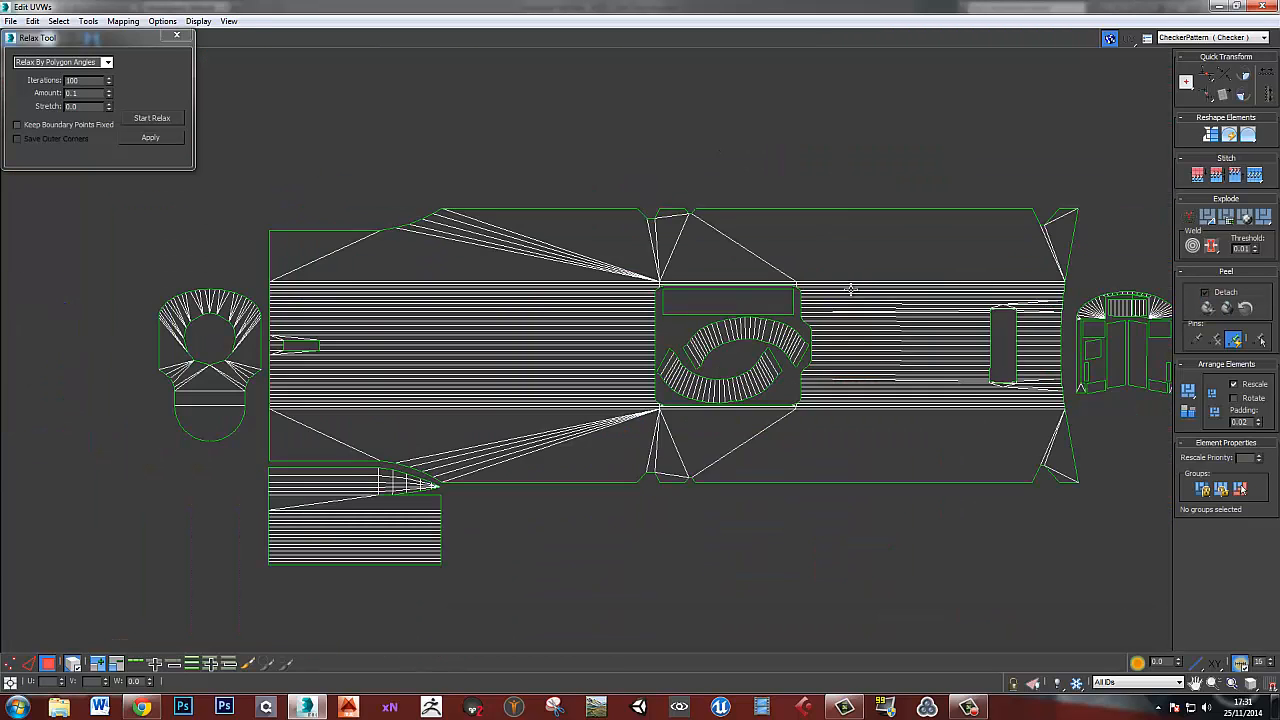
- Rotate the upward-arching wall shell slightly clockwise so that its two ends sit level
middle_drag(850, 289, 759, 259)
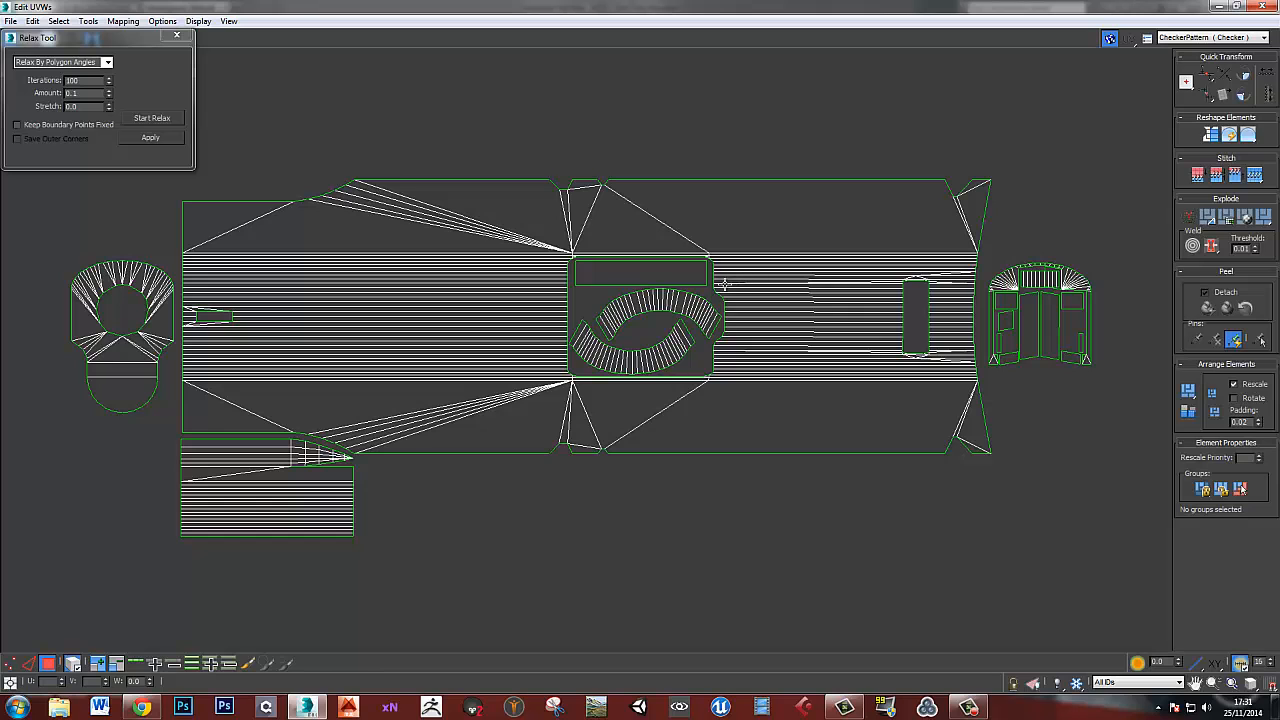
scroll(707, 368, up, 6)
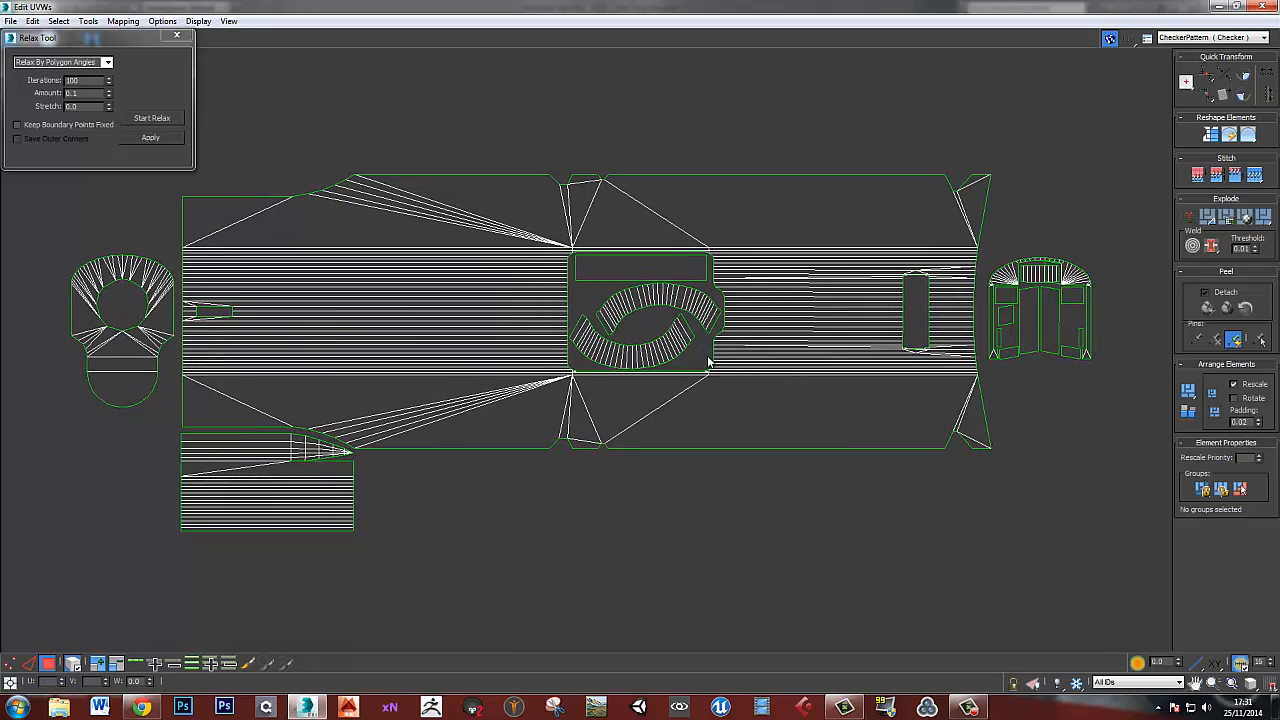
click(657, 289)
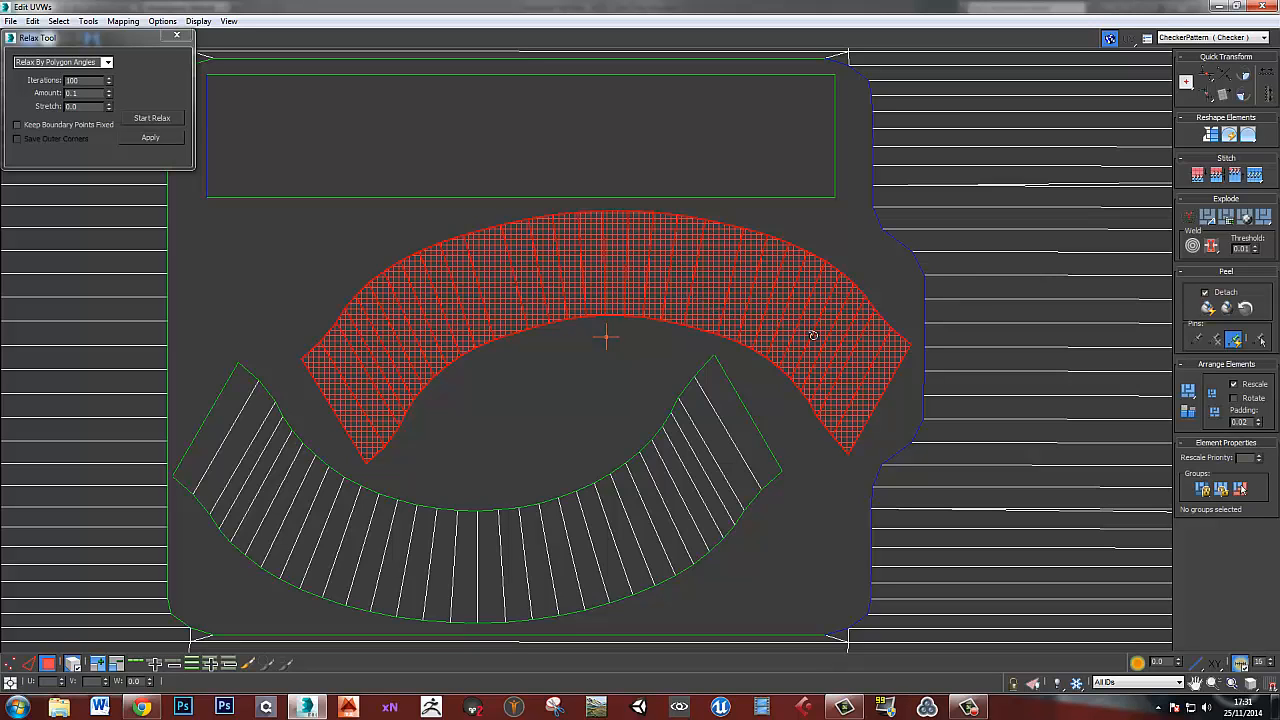
drag(813, 336, 789, 338)
click(666, 377)
click(650, 371)
click(618, 396)
click(611, 337)
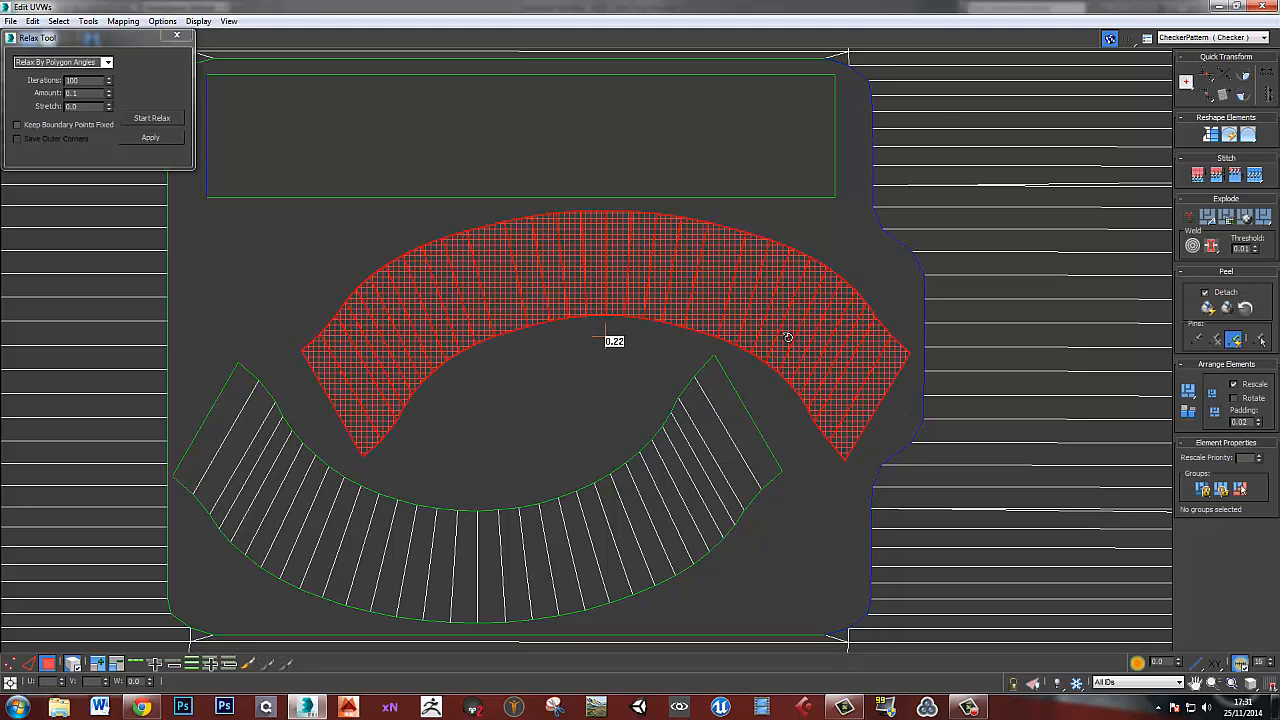
click(651, 392)
- Check the alignment and spacing of the two curved wall shells inside the ejection port opening, close up and within the whole layout
middle_drag(619, 471, 663, 389)
click(669, 394)
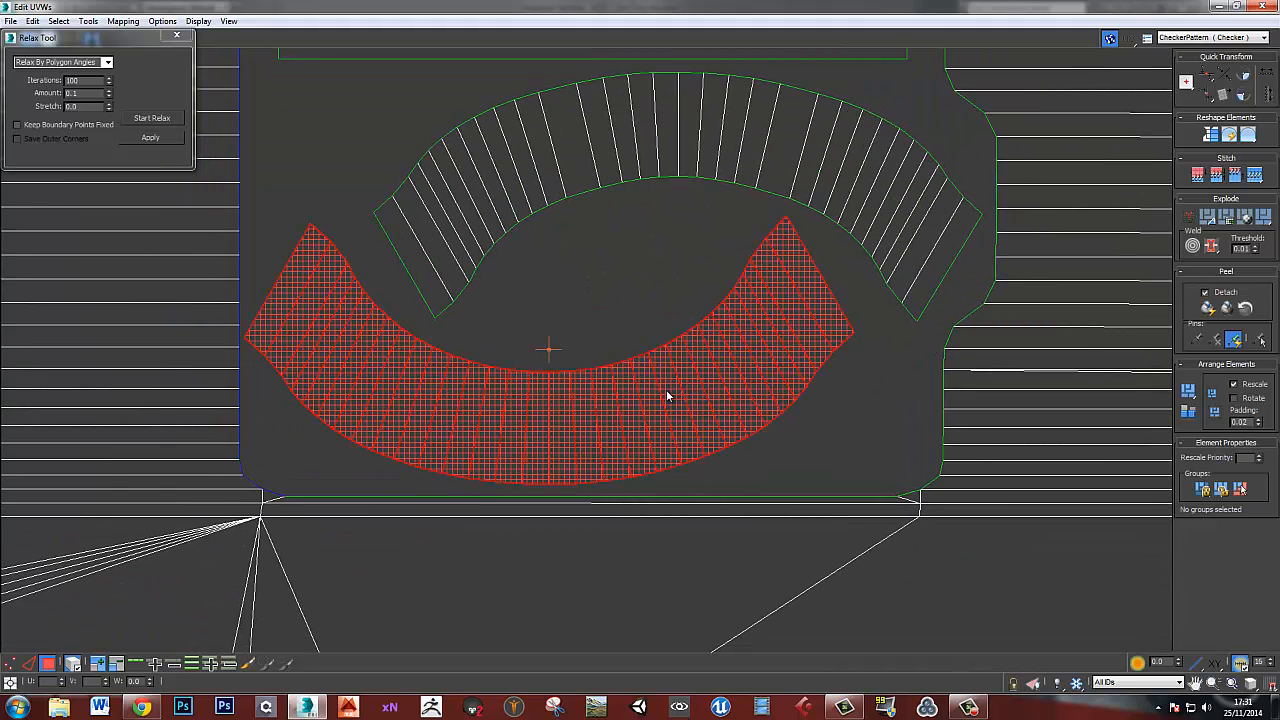
click(660, 311)
scroll(680, 311, down, 3)
middle_drag(760, 311, 610, 323)
scroll(620, 325, down, 4)
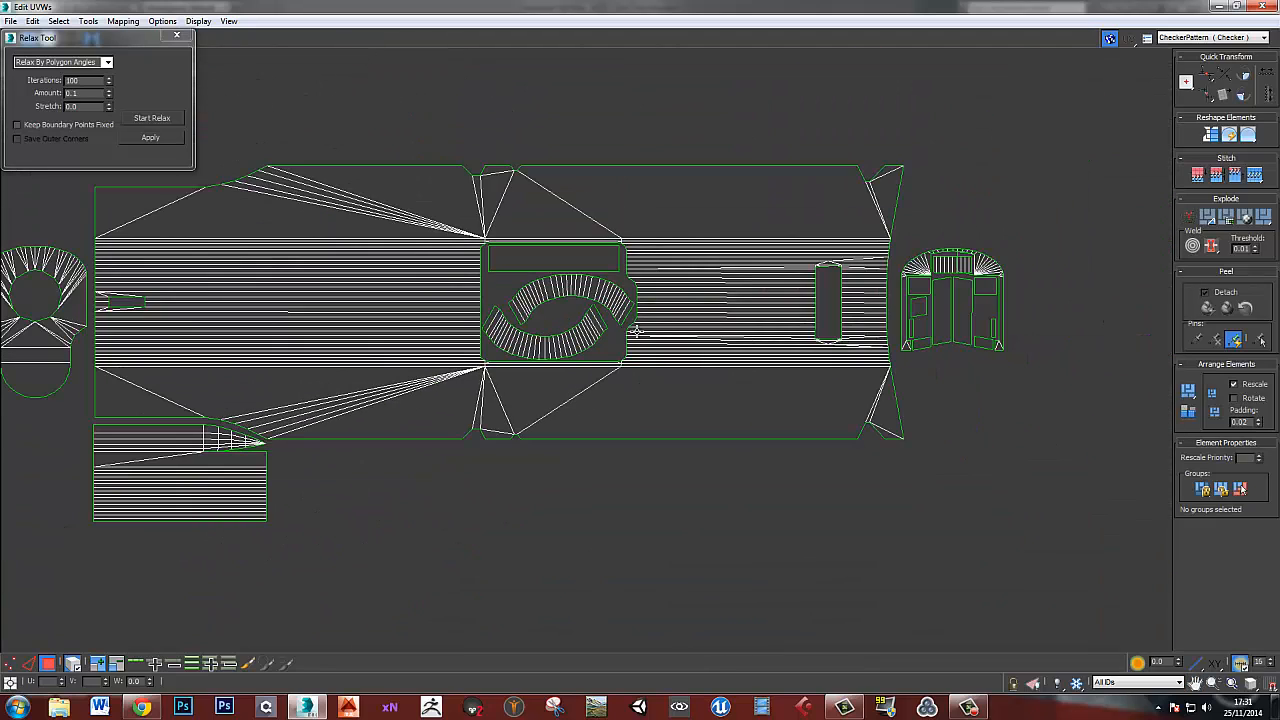
scroll(578, 304, up, 5)
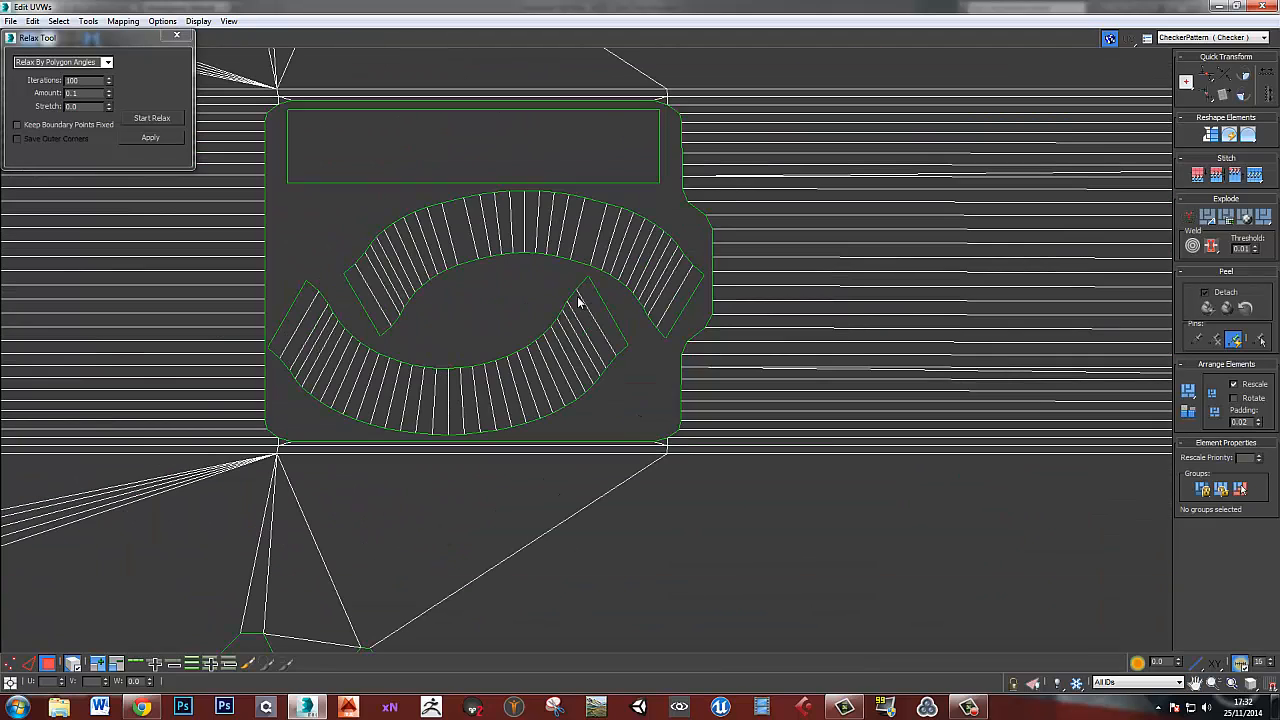
click(529, 246)
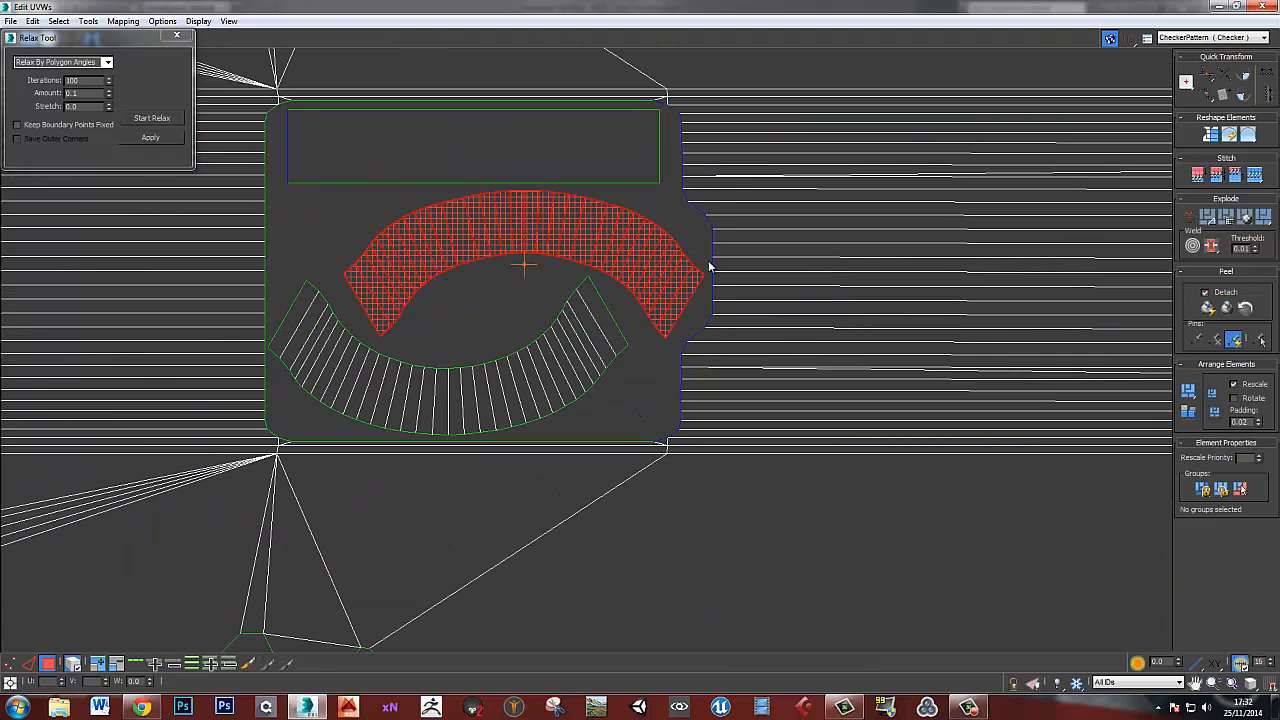
click(337, 268)
scroll(397, 269, down, 3)
middle_drag(398, 356, 480, 320)
scroll(468, 289, up, 3)
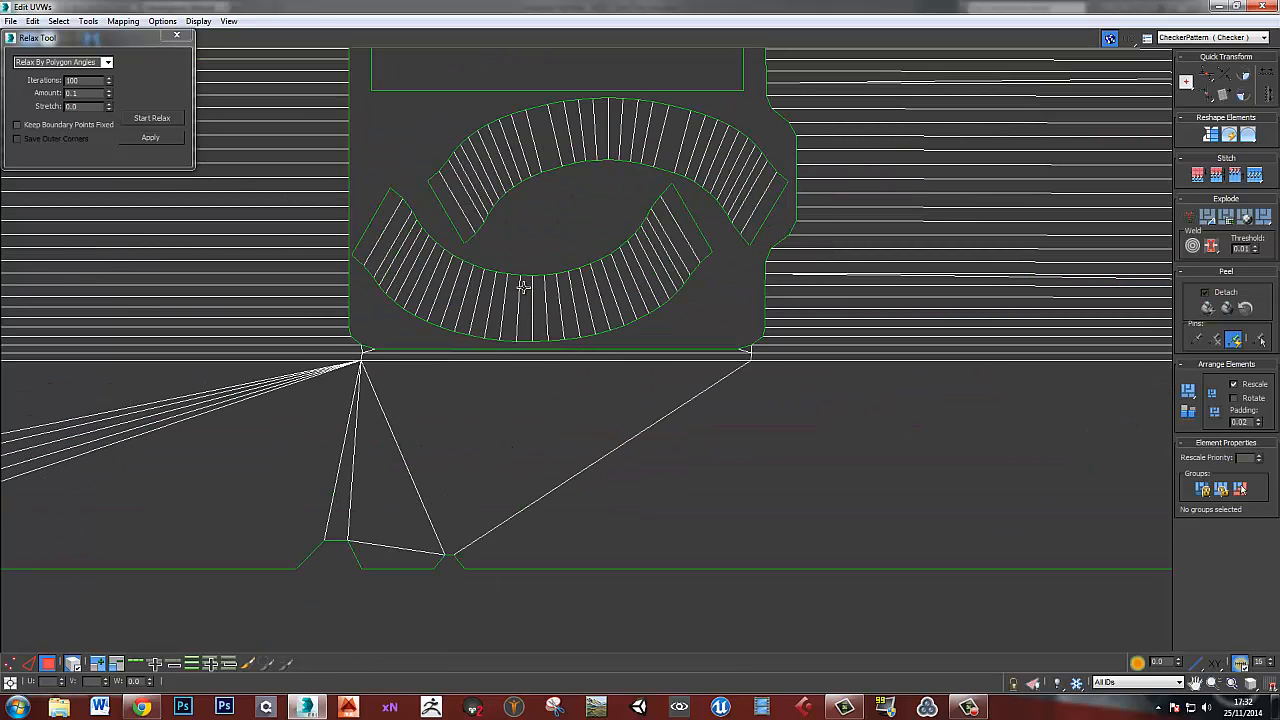
scroll(504, 276, up, 2)
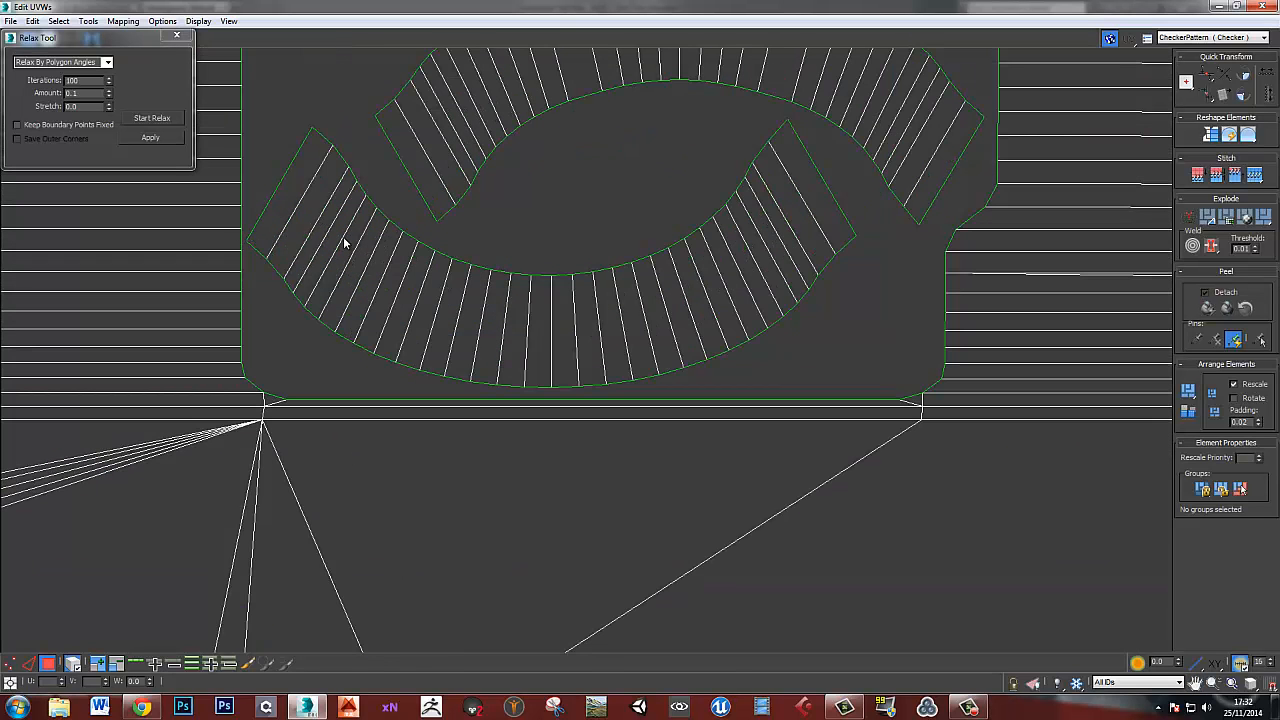
- Shift the lower curved wall shell slightly right and the upper arch slightly left to even out their margins within the port opening
click(453, 277)
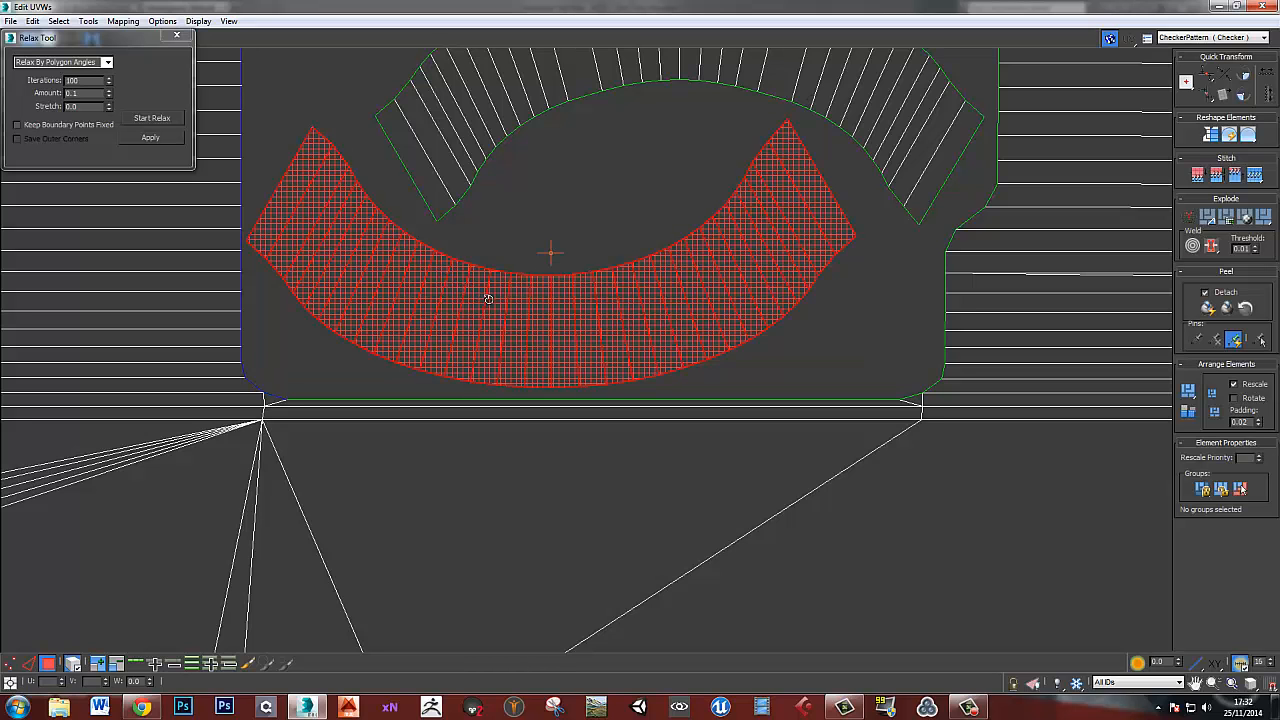
drag(516, 307, 537, 307)
middle_drag(537, 307, 500, 445)
click(716, 206)
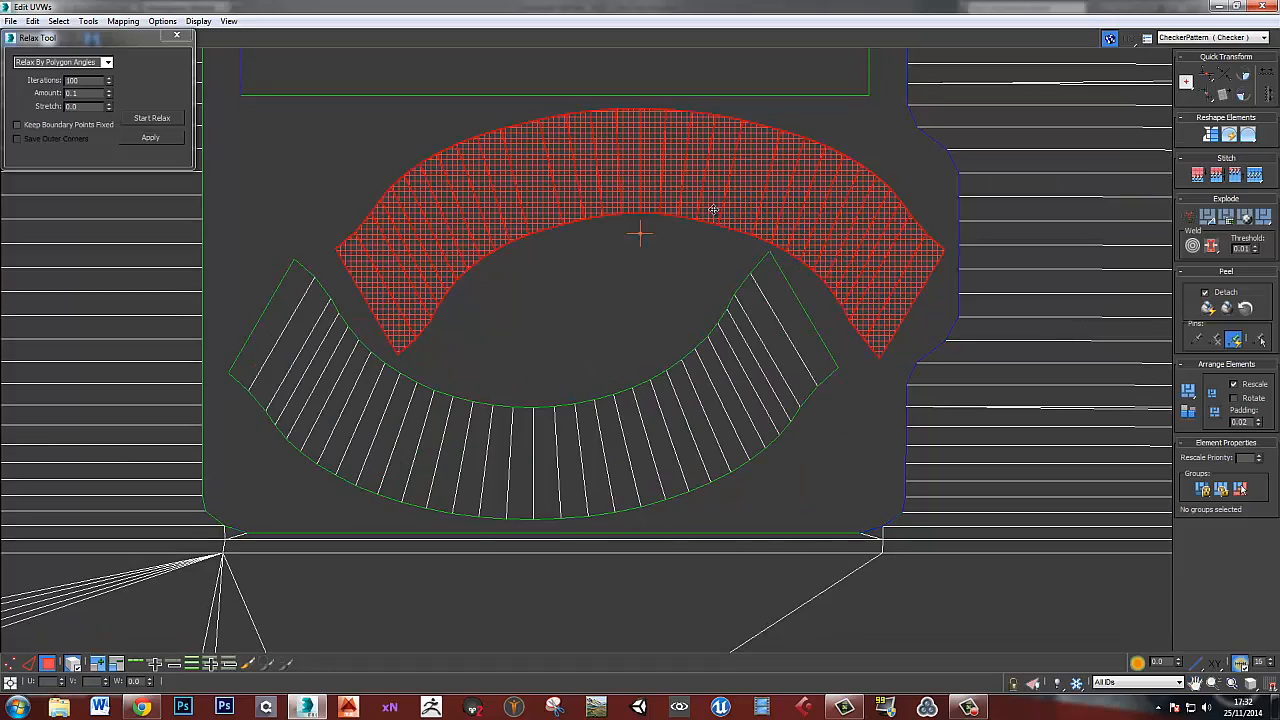
drag(718, 209, 703, 206)
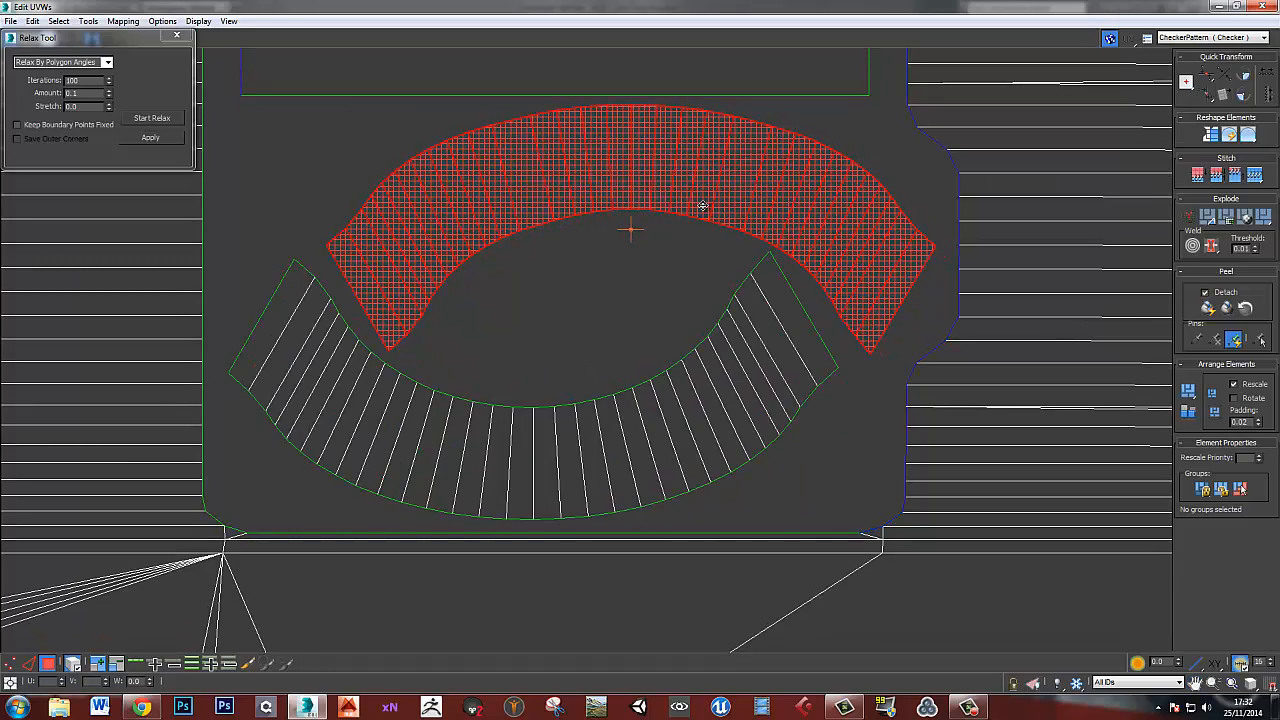
middle_drag(705, 195, 694, 305)
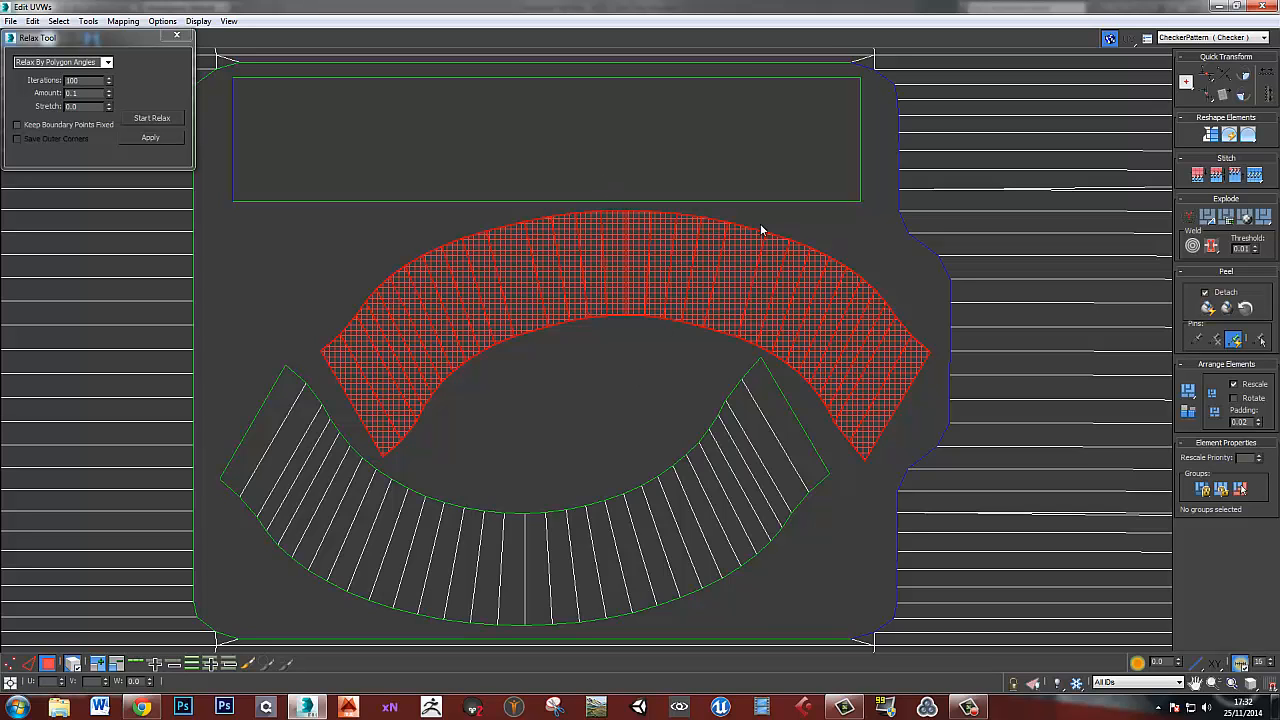
- Shrink the stacked straight wall rectangle slightly and move it up, away from the arched shell below it
click(703, 170)
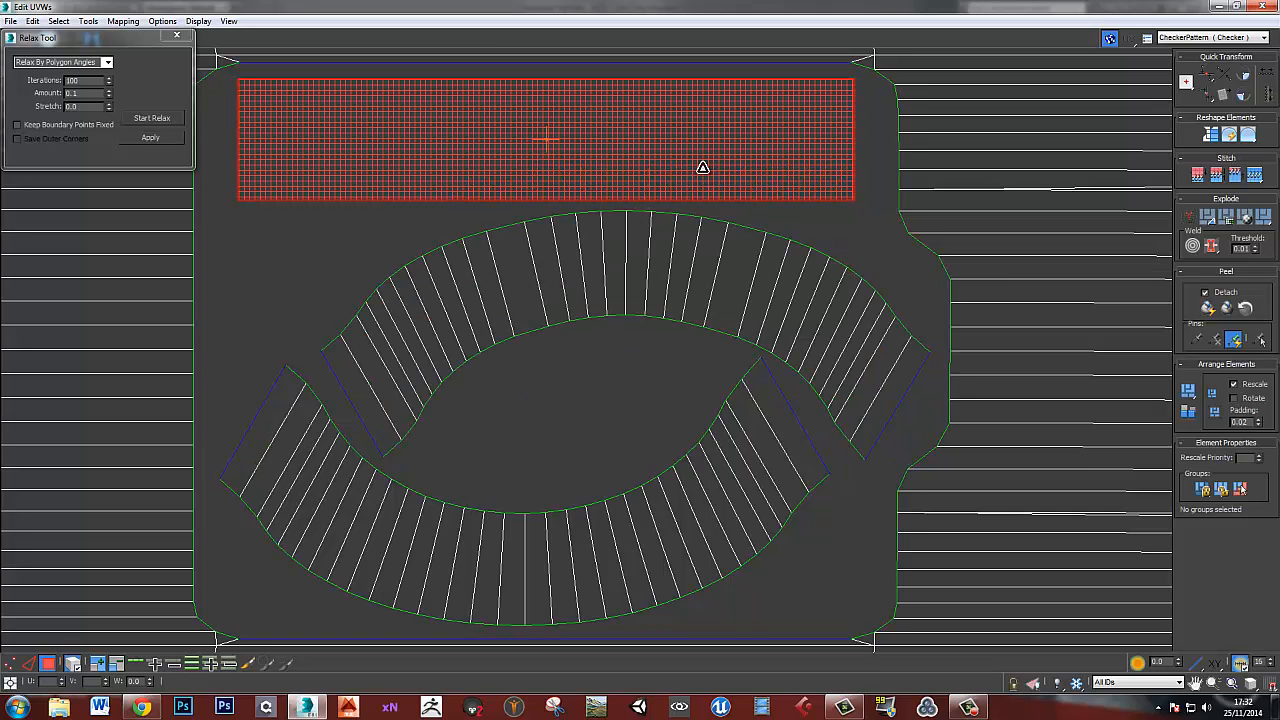
shift+drag(703, 168, 703, 168)
key(w)
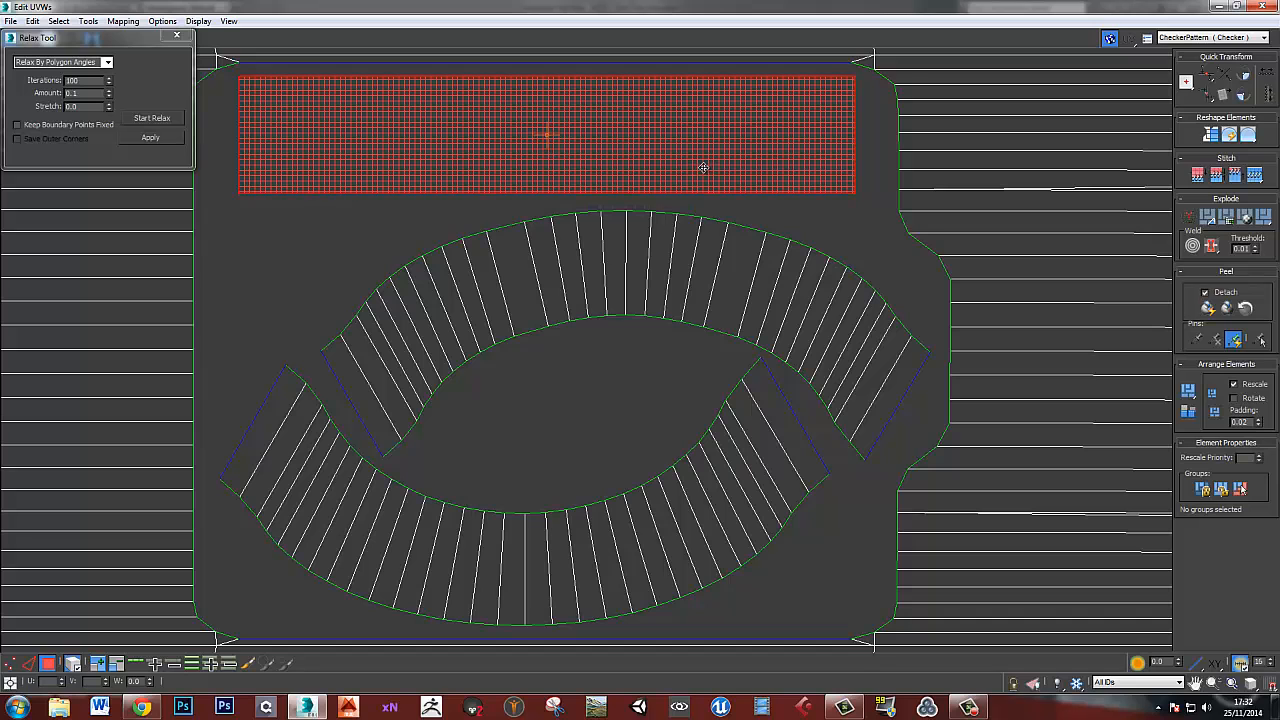
click(739, 224)
- Examine the packed ejection port pieces and their fit within the complete slide UV layout
scroll(737, 220, down, 3)
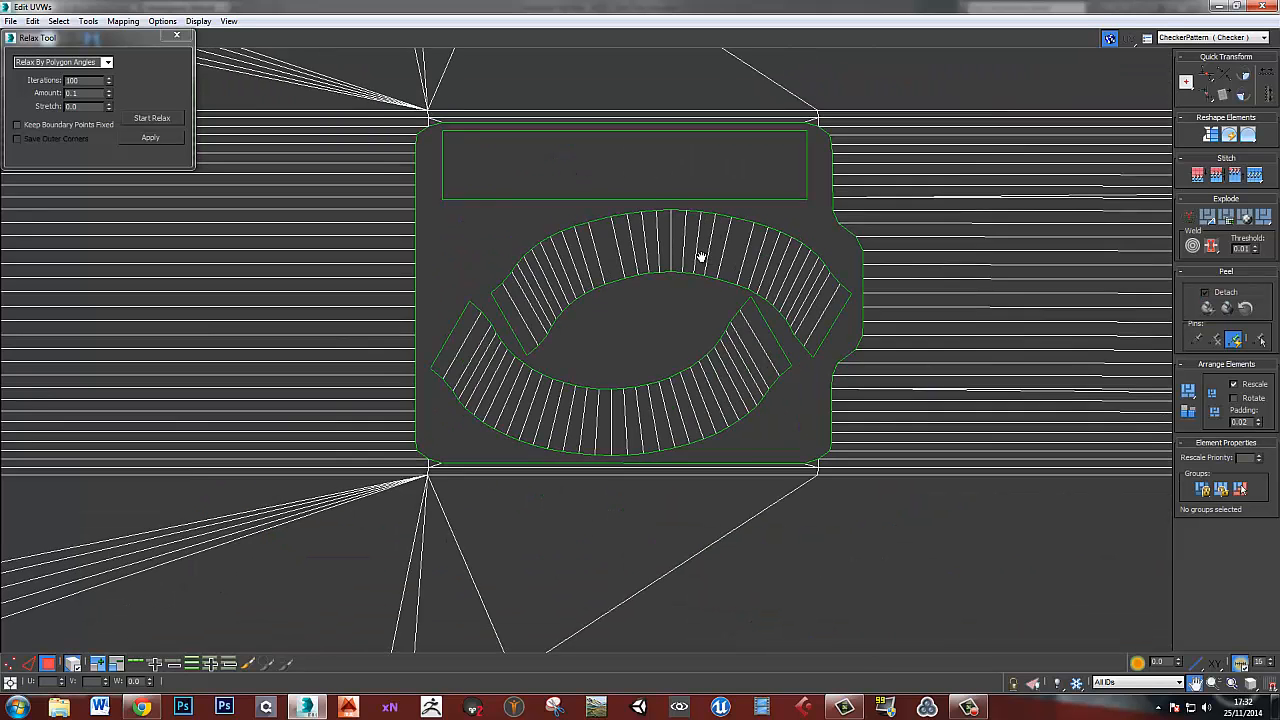
scroll(674, 262, down, 2)
click(656, 258)
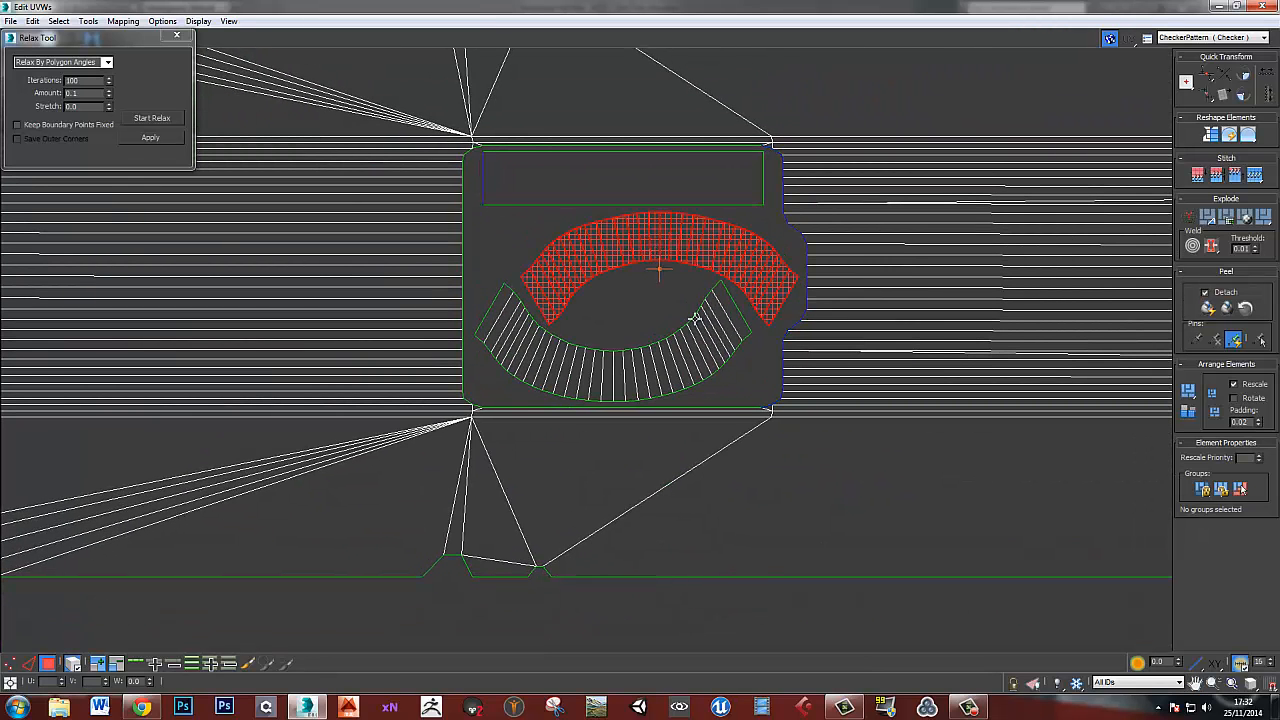
click(728, 384)
scroll(746, 342, down, 2)
middle_drag(748, 349, 580, 306)
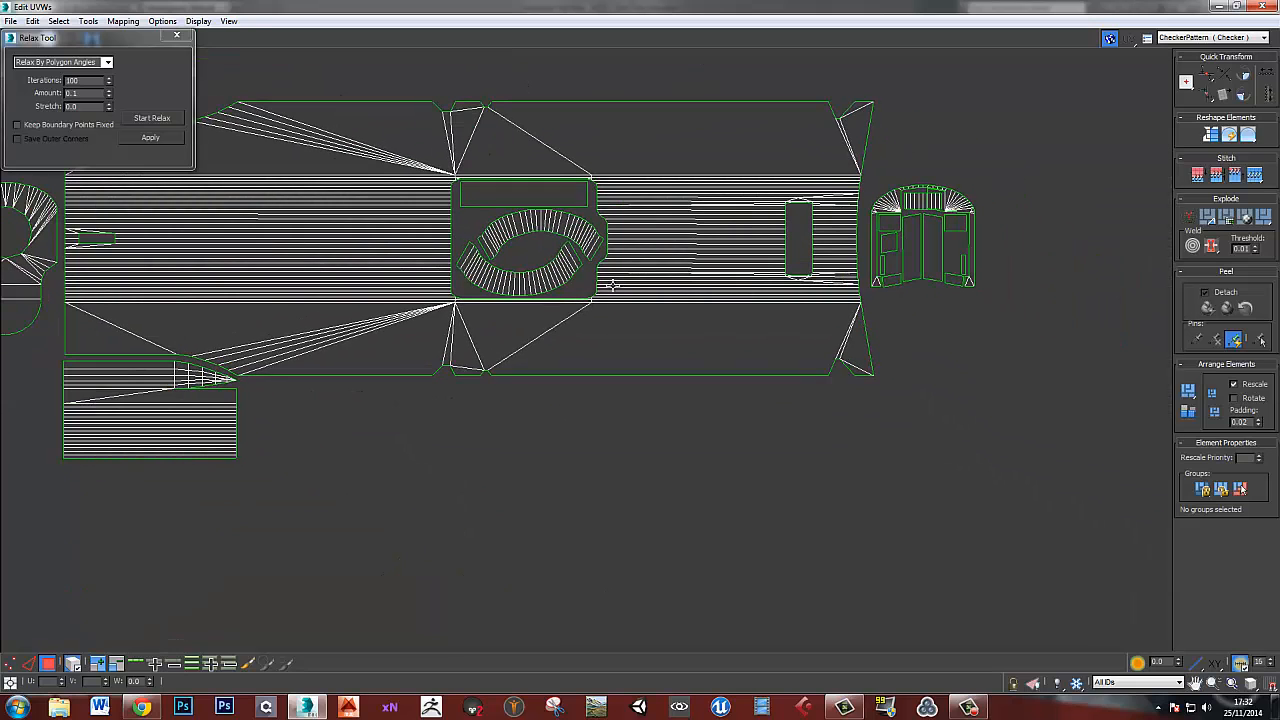
scroll(556, 236, up, 5)
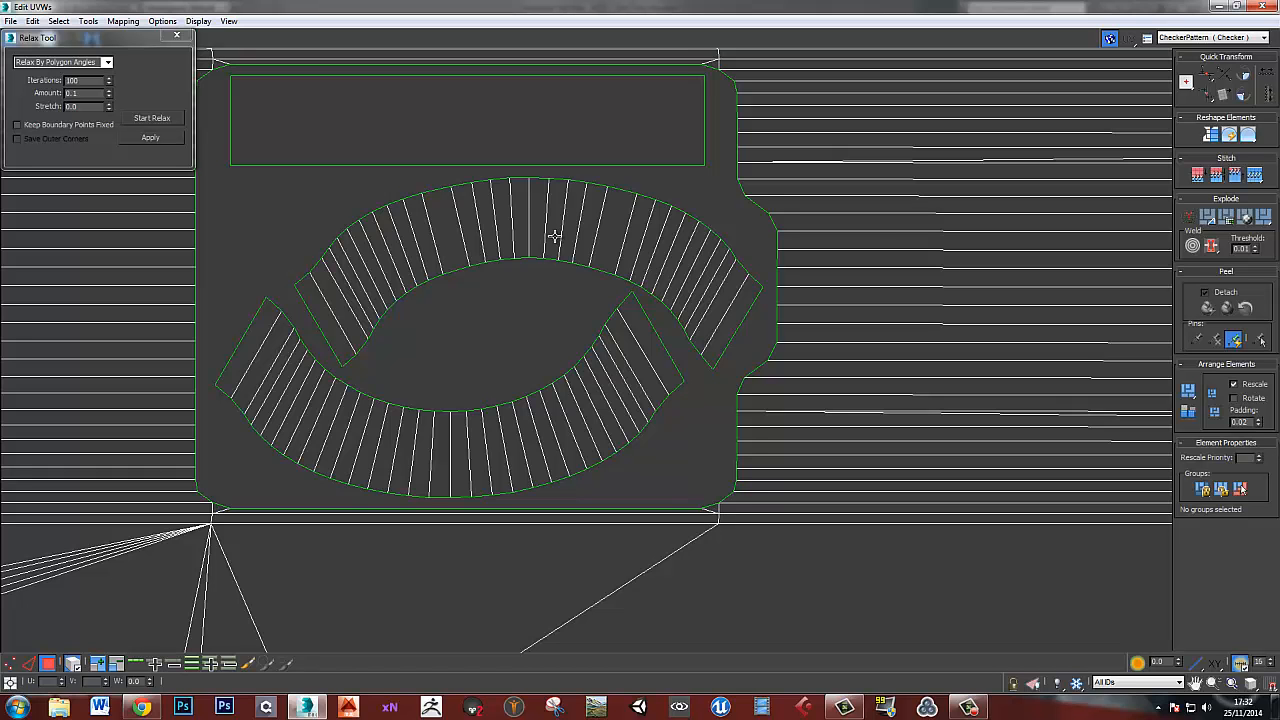
middle_drag(583, 139, 571, 414)
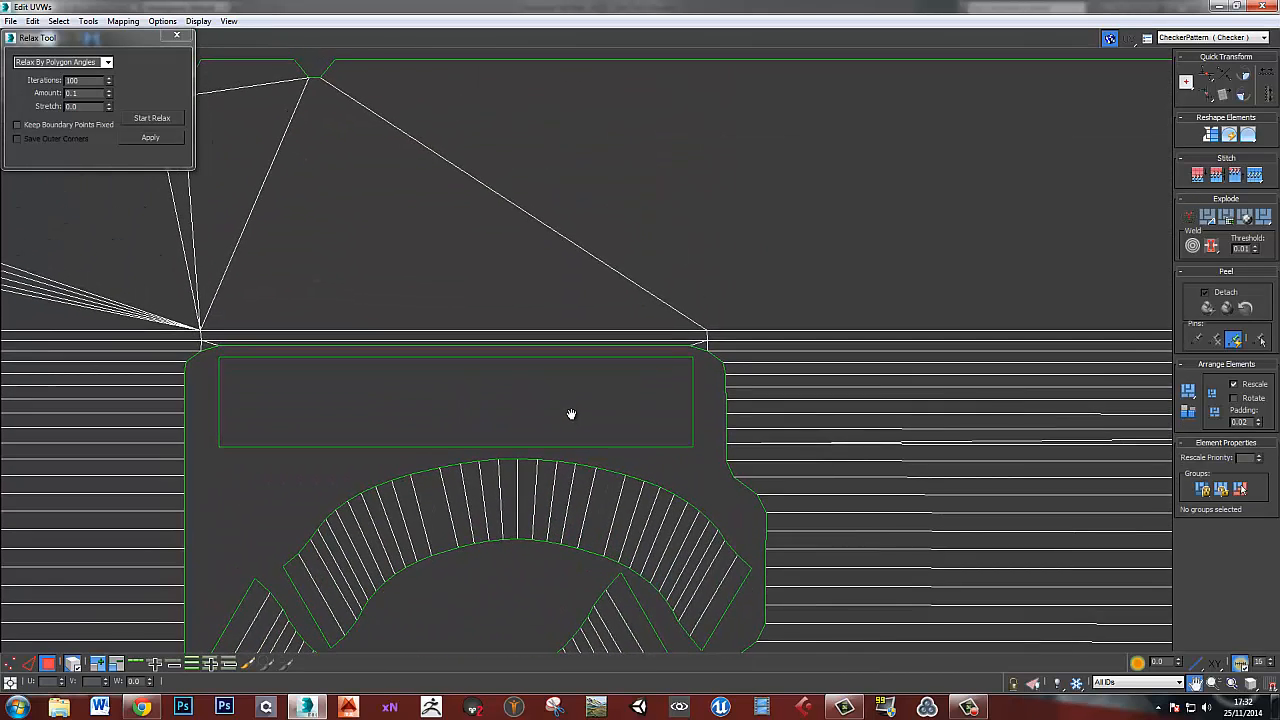
scroll(580, 257, down, 10)
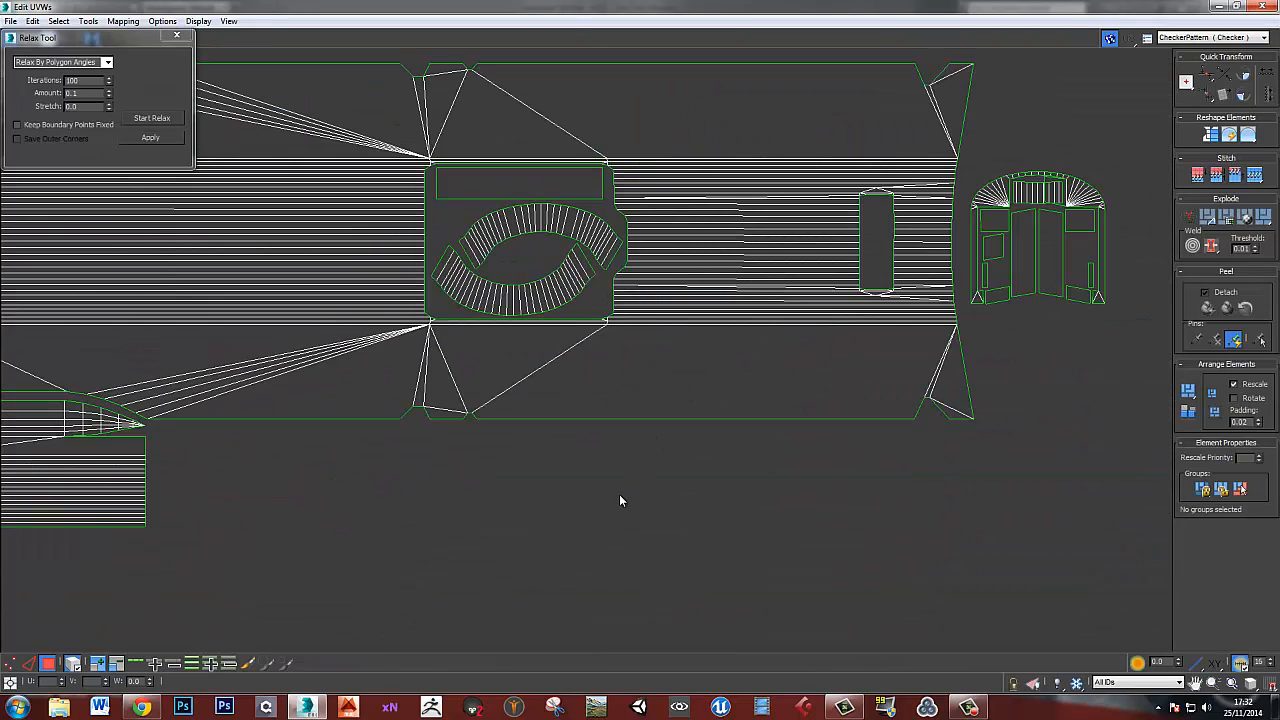
scroll(655, 287, down, 5)
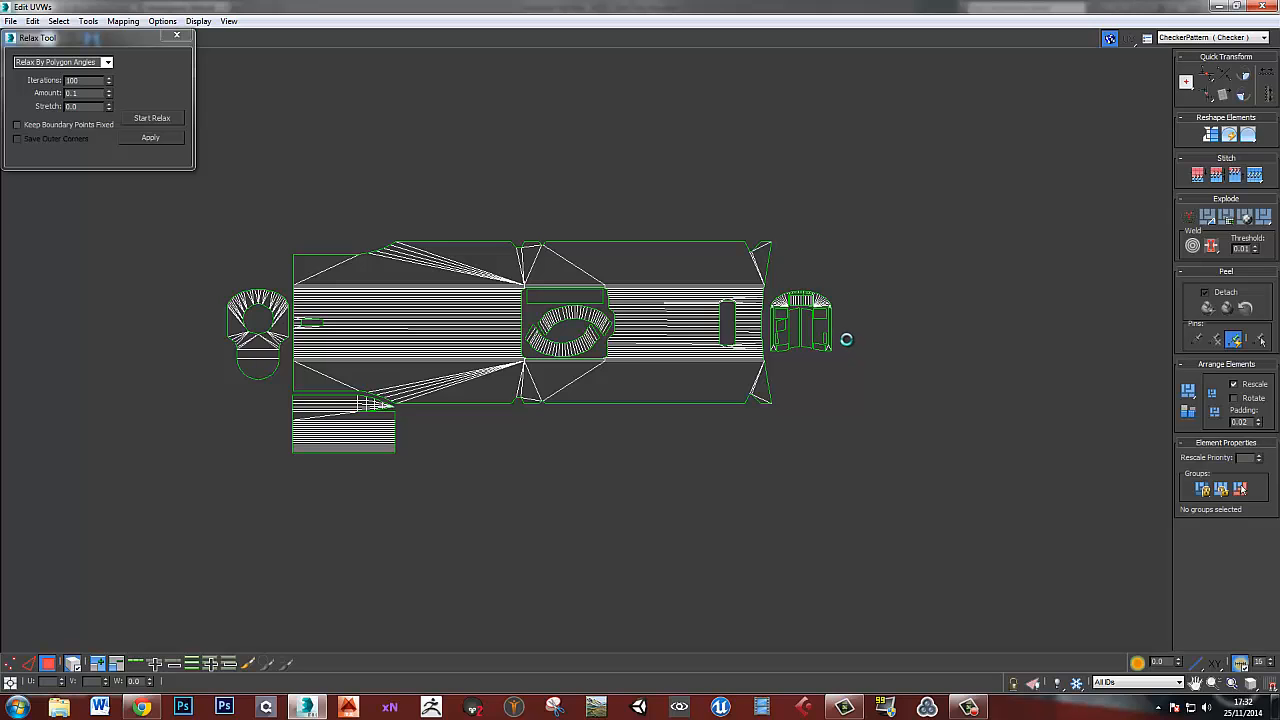
- Move the four-sided shell overlapping the ribbed strip into the free space of the end-face shell's right half, under the upper rectangle
scroll(763, 334, up, 8)
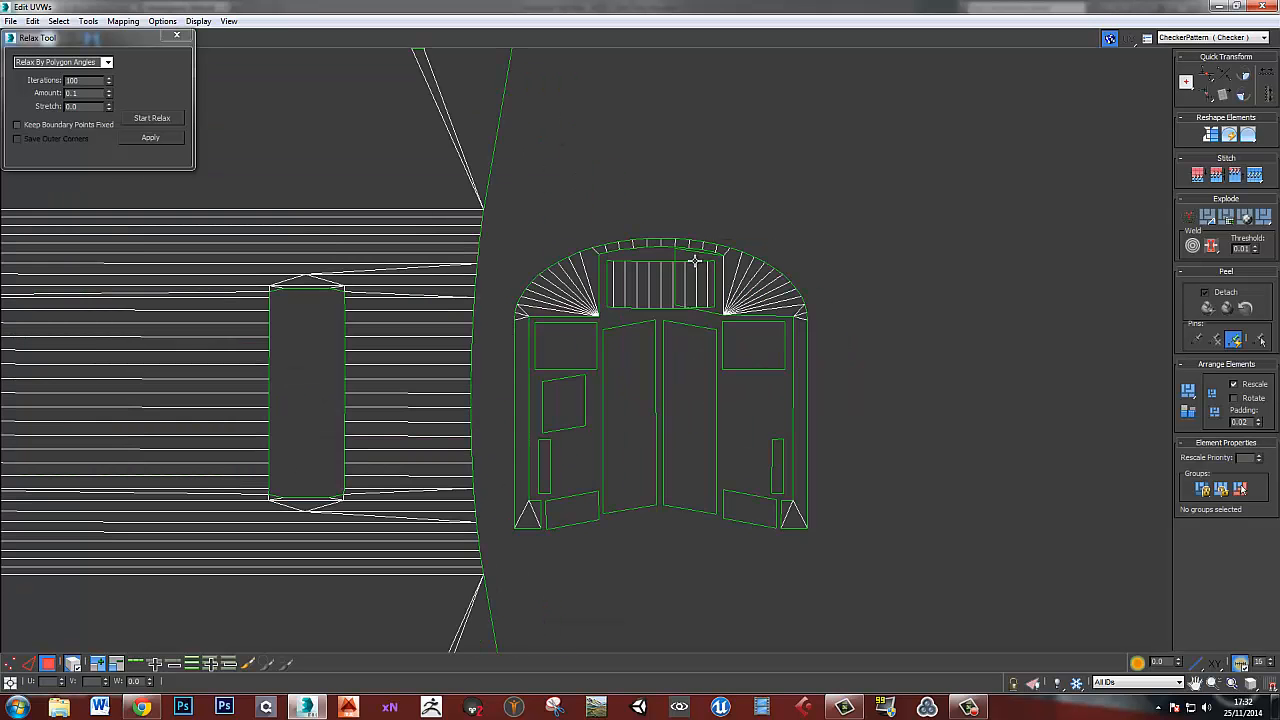
click(693, 259)
click(708, 284)
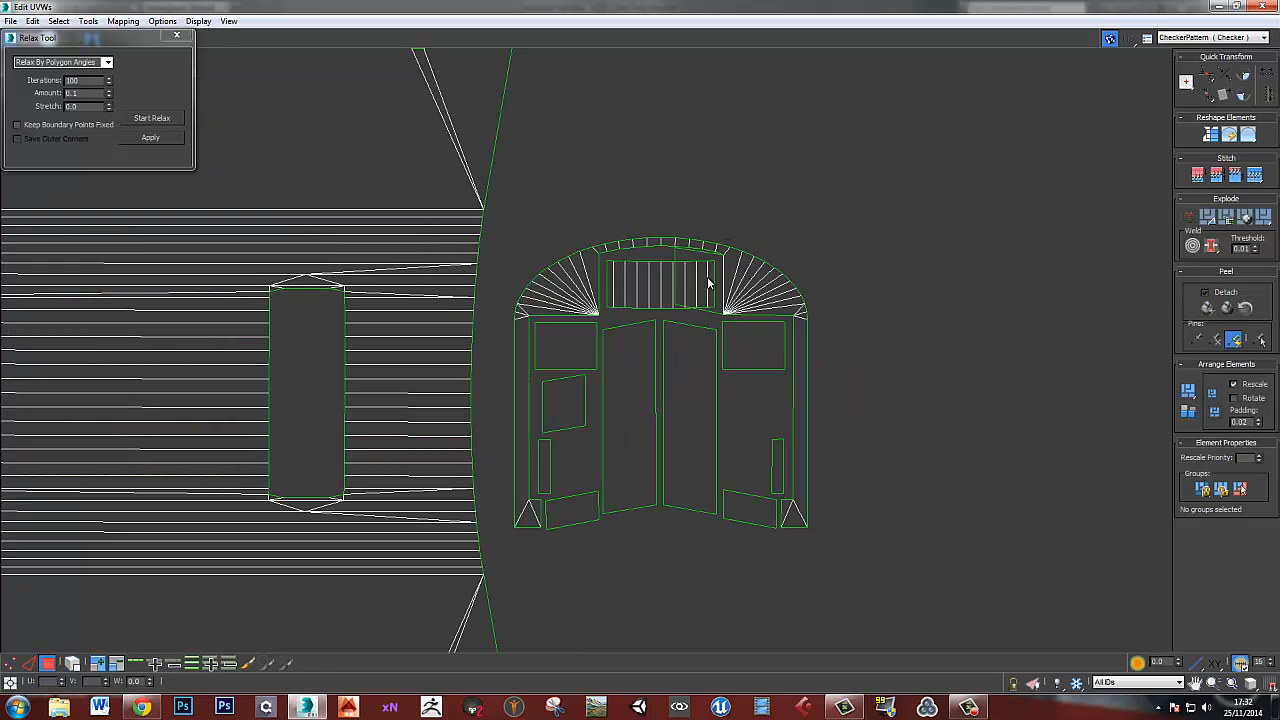
click(689, 255)
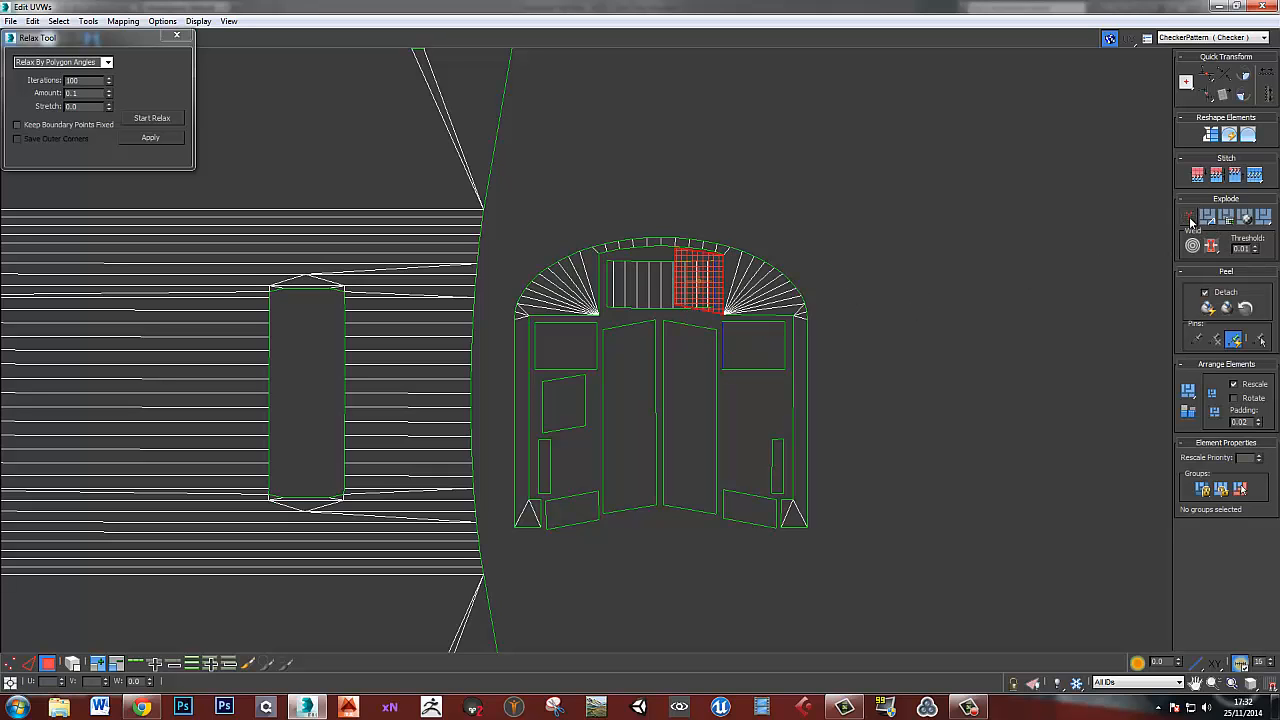
drag(718, 281, 750, 414)
key(w)
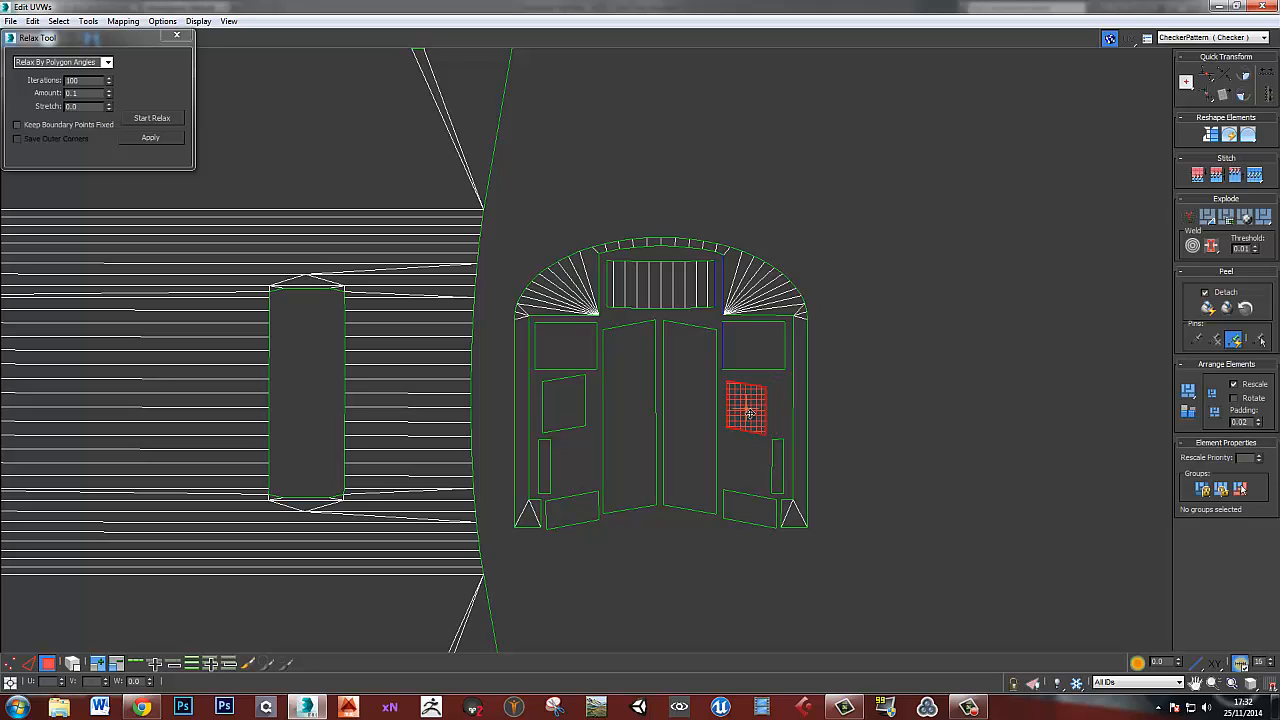
- Nudge the matching four-sided shell slightly right inside the left half of the end-face shell and check the narrow side strips
drag(565, 405, 570, 407)
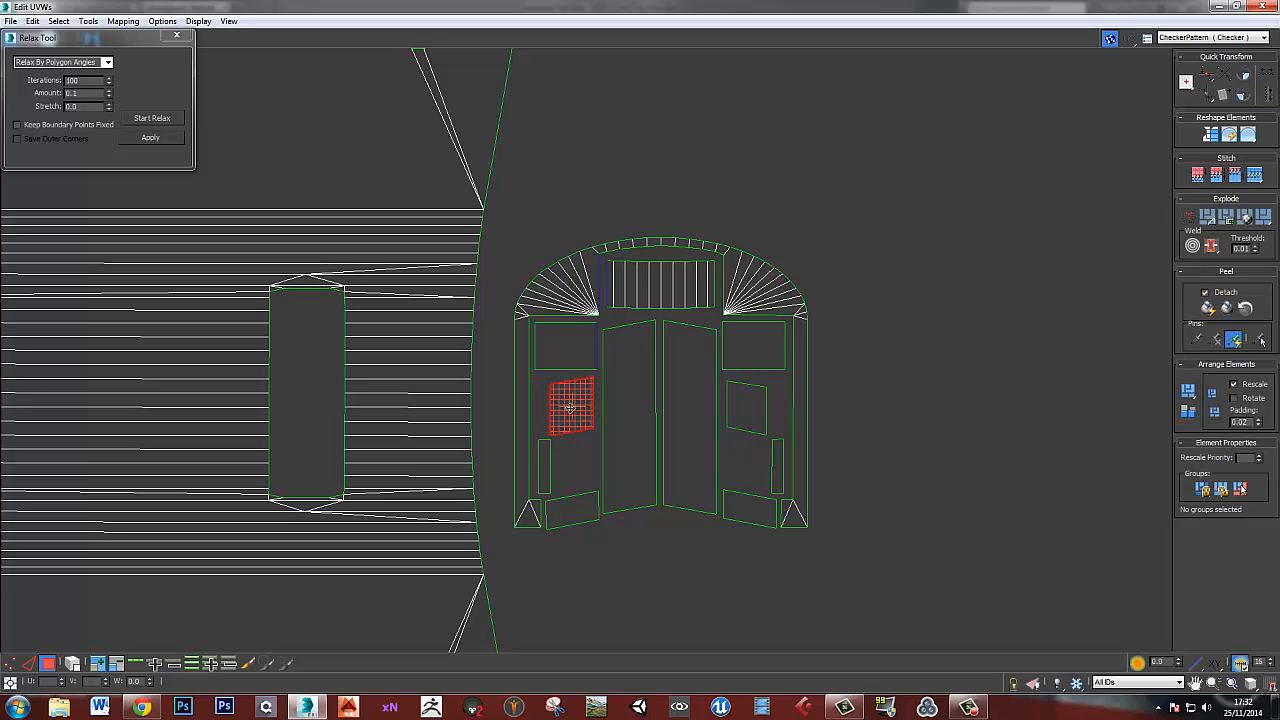
click(541, 463)
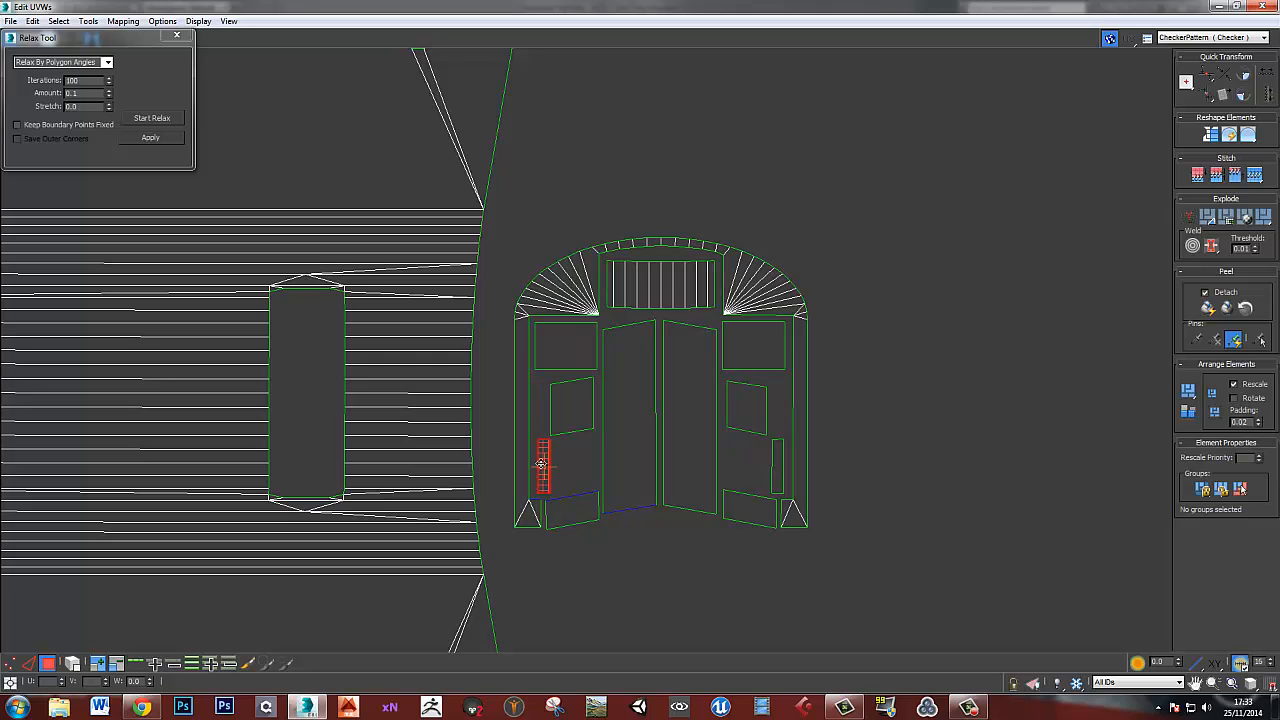
click(775, 462)
scroll(884, 430, down, 10)
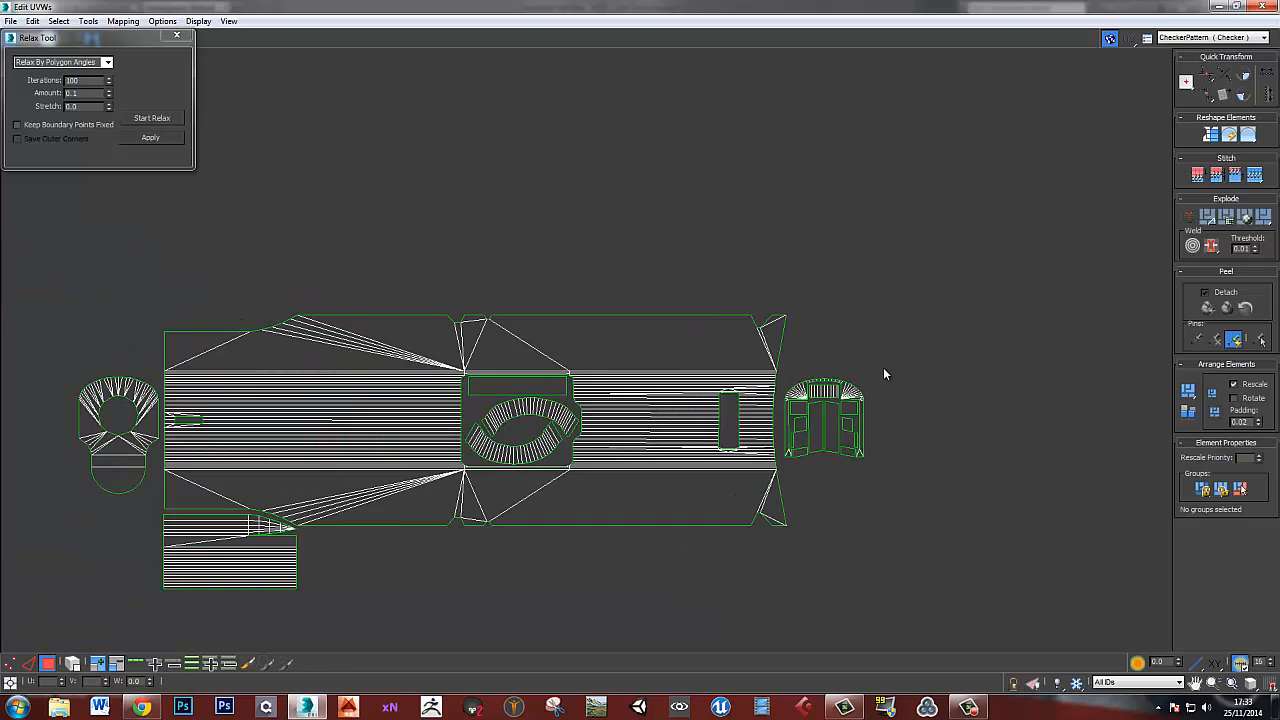
- Examine the unplaced shells above the layout and compare them with the rectangular slot near the end of the slide shell
middle_drag(898, 365, 817, 385)
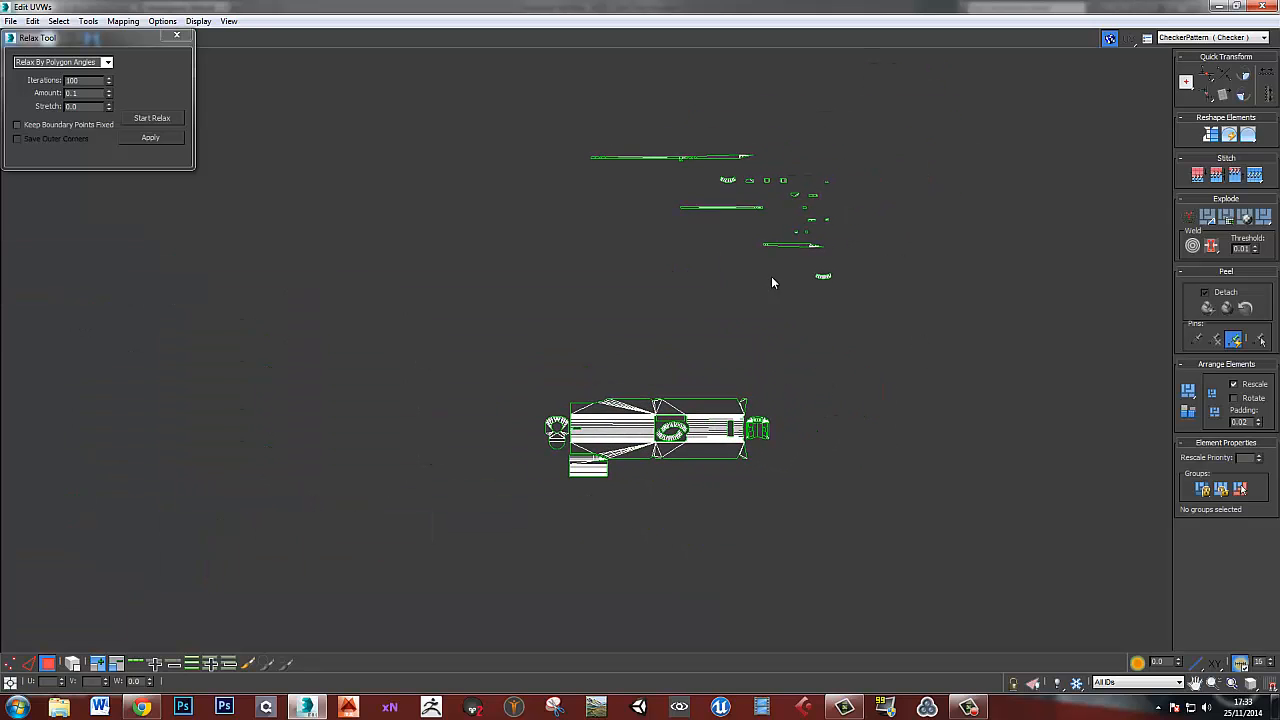
middle_drag(831, 271, 801, 295)
scroll(802, 295, up, 5)
click(765, 320)
scroll(765, 320, down, 4)
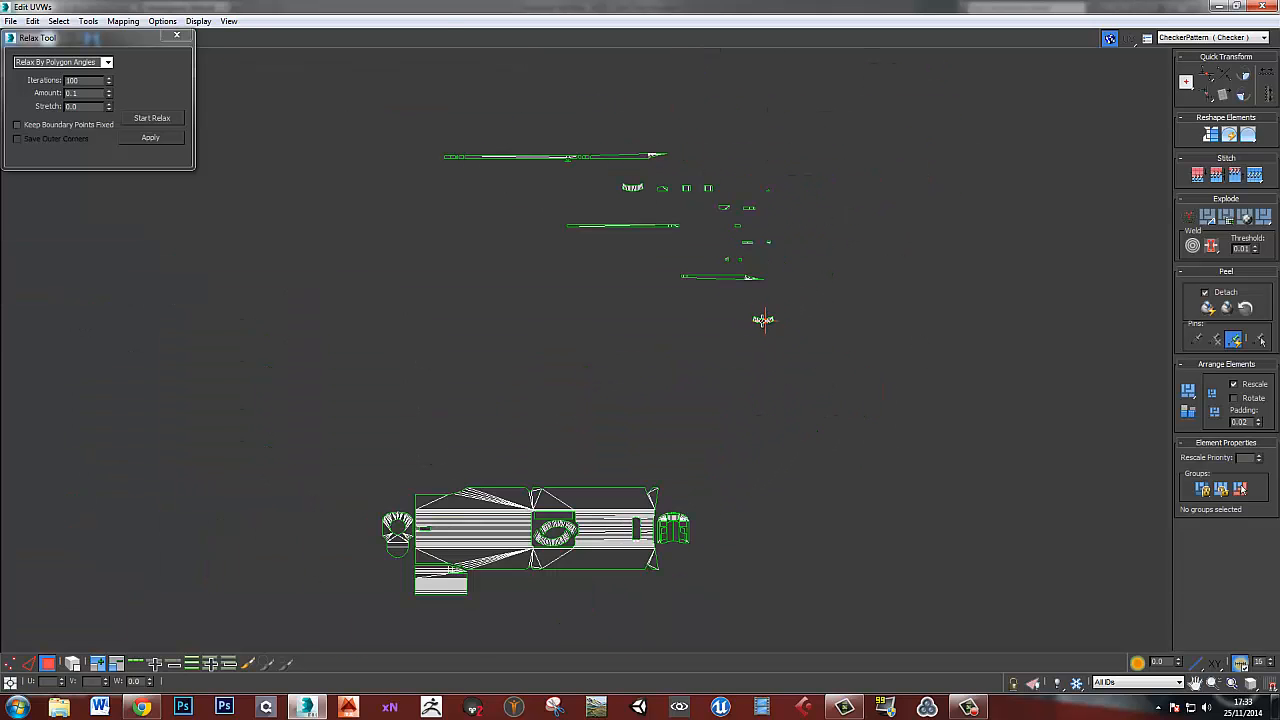
middle_drag(637, 505, 630, 437)
scroll(600, 455, up, 5)
scroll(620, 450, down, 3)
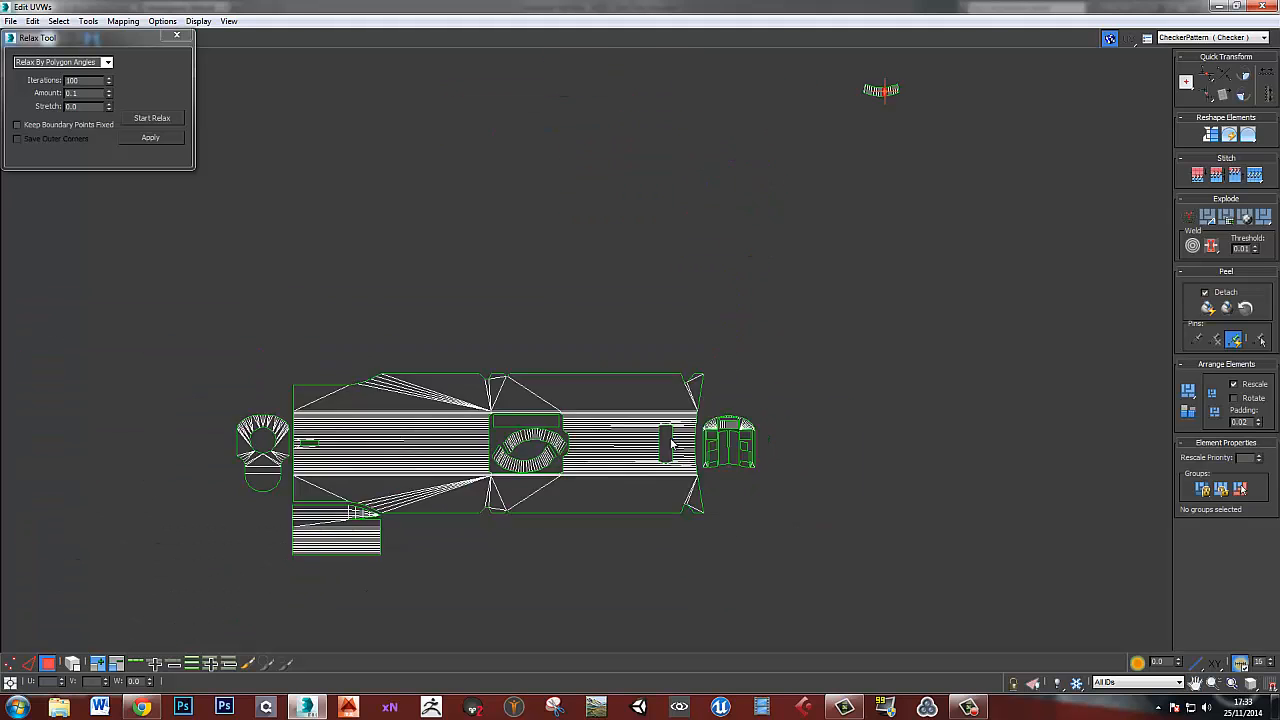
scroll(719, 341, down, 2)
scroll(747, 339, up, 2)
middle_drag(719, 382, 697, 300)
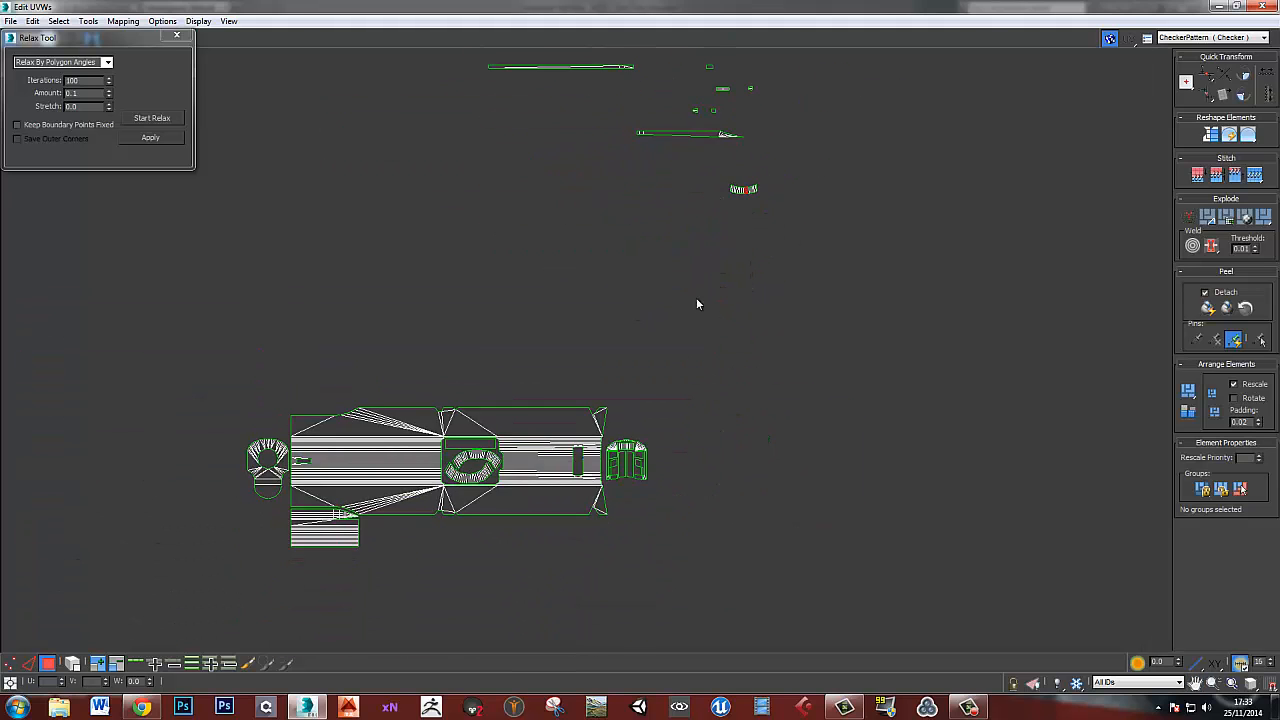
scroll(480, 460, up, 7)
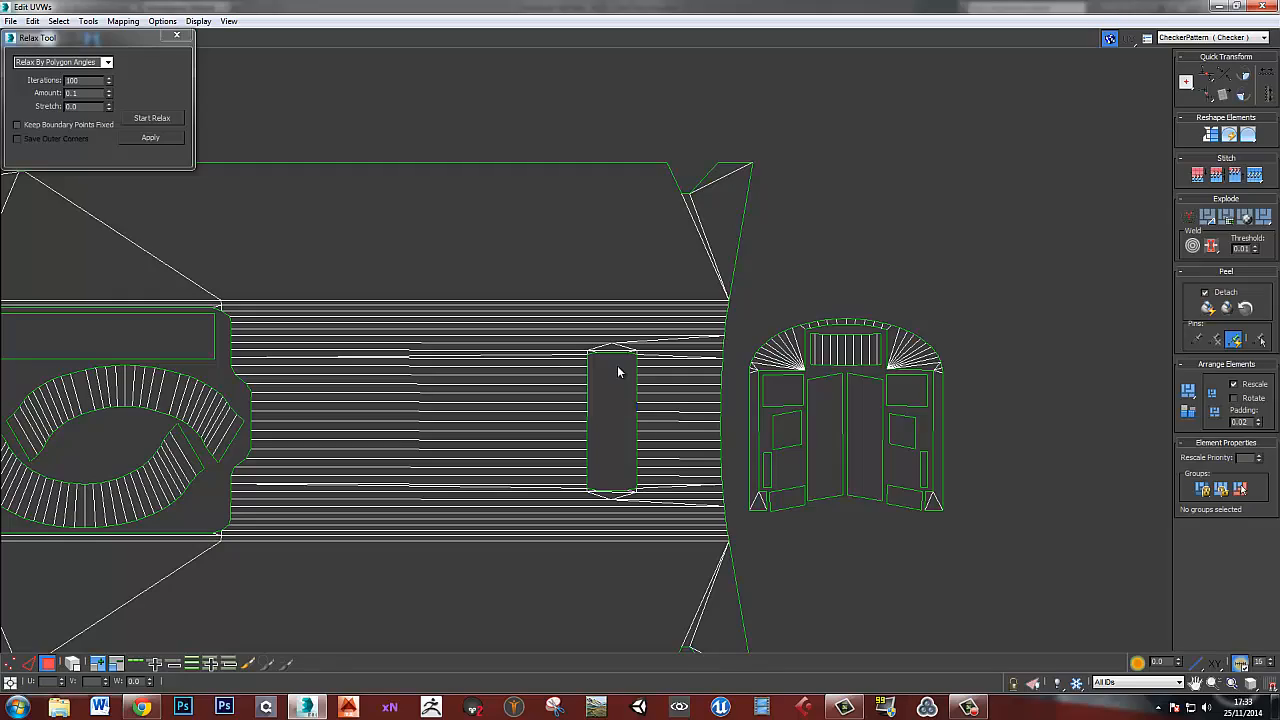
scroll(617, 367, down, 1)
- In the 3D view, select the end wall faces at the corner of the slide's rectangular slot
double_click(618, 10)
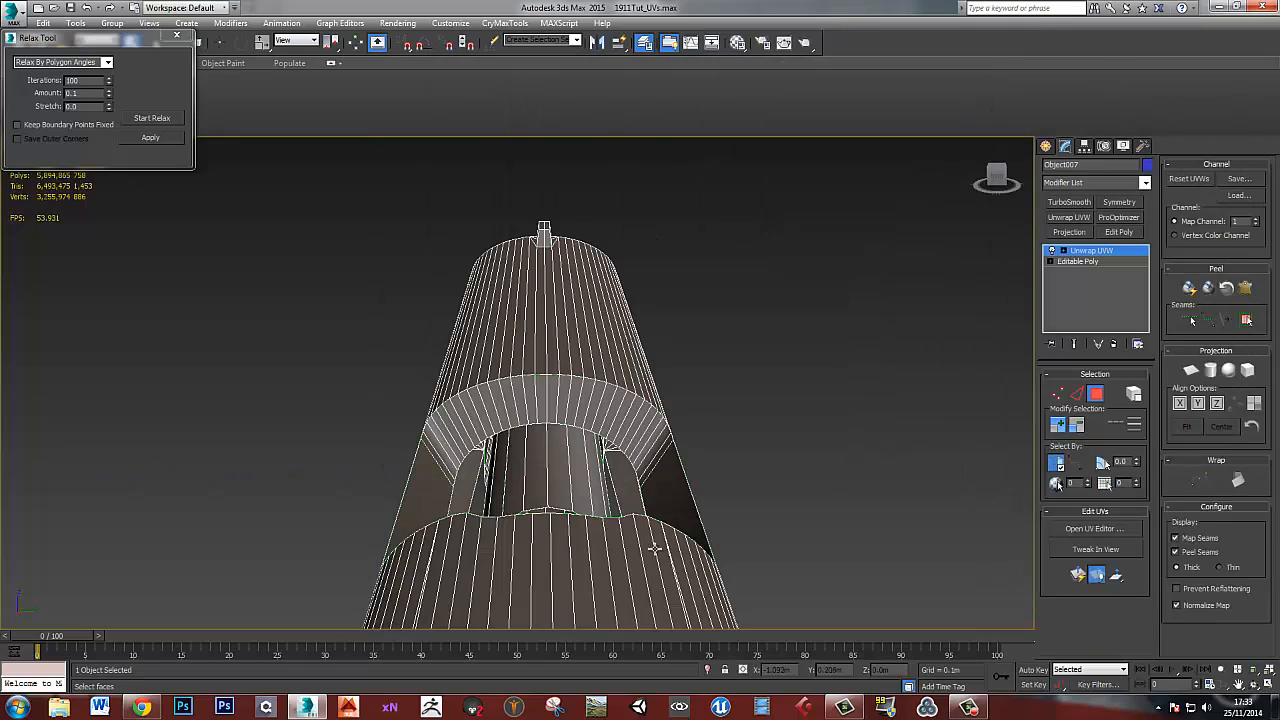
middle_drag(655, 548, 590, 380)
scroll(758, 402, down, 5)
scroll(733, 436, up, 4)
scroll(817, 459, up, 5)
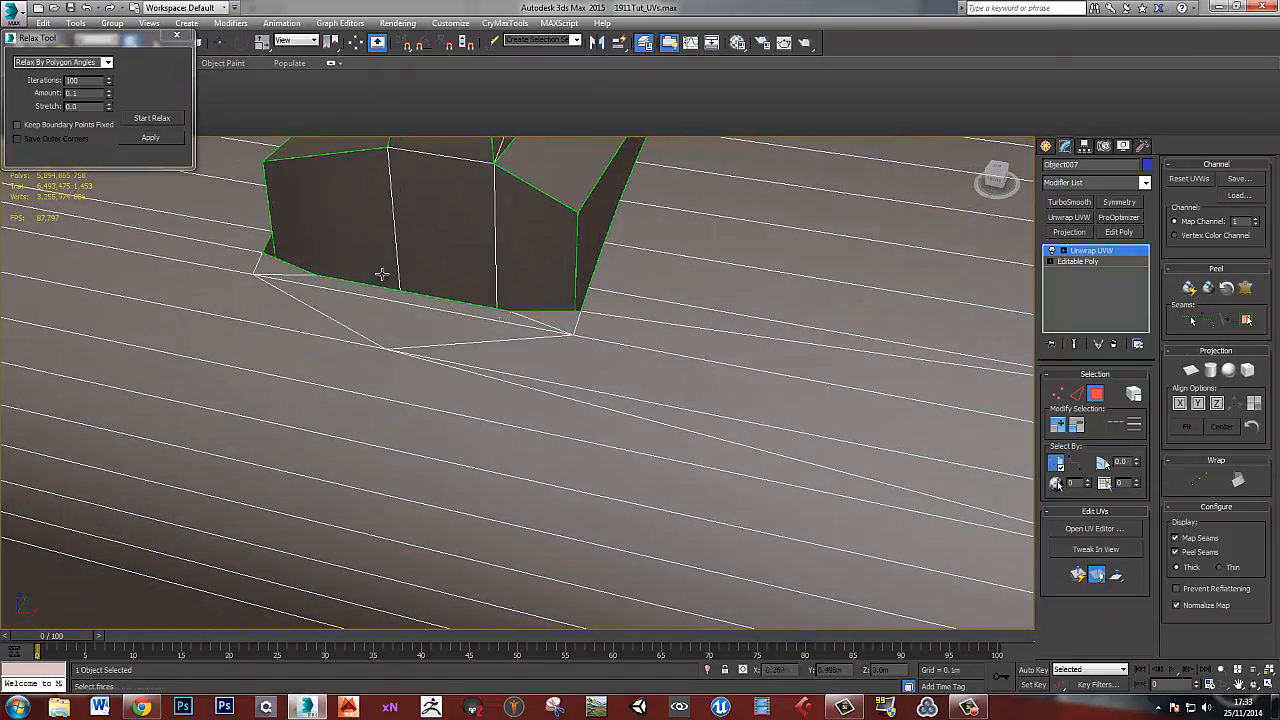
click(268, 250)
alt+middle_drag(365, 291, 293, 325)
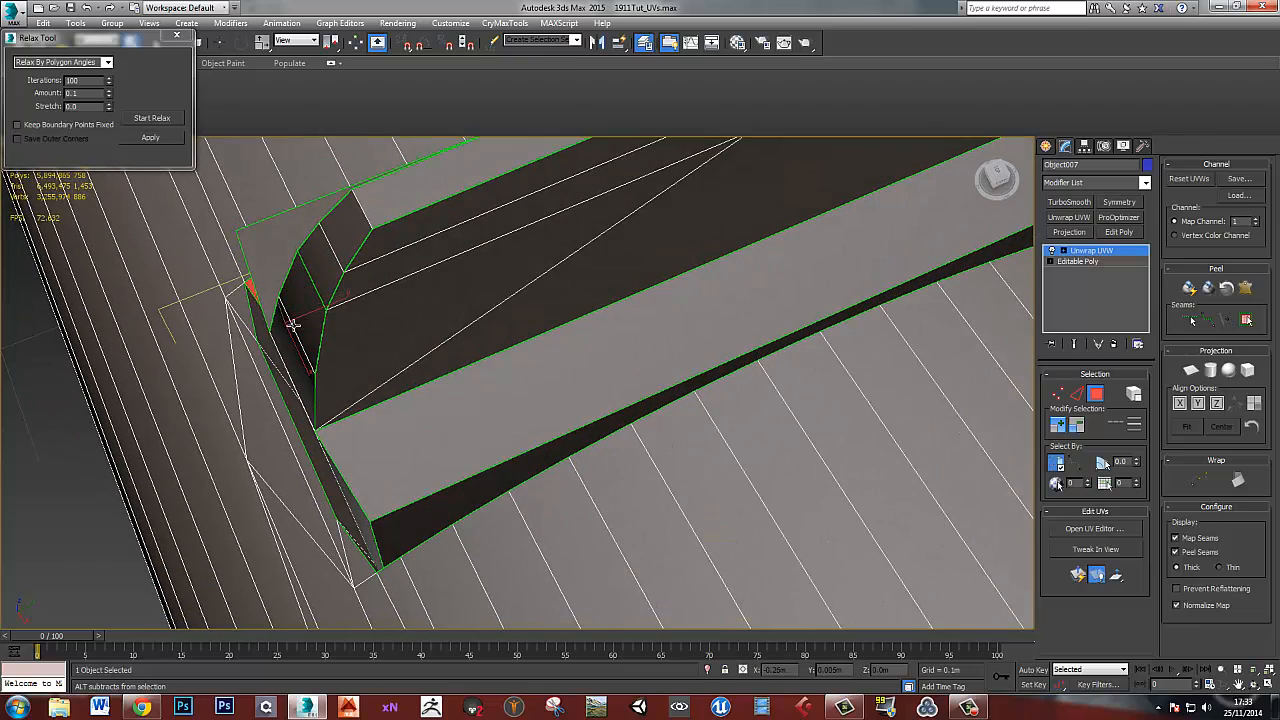
ctrl+click(274, 335)
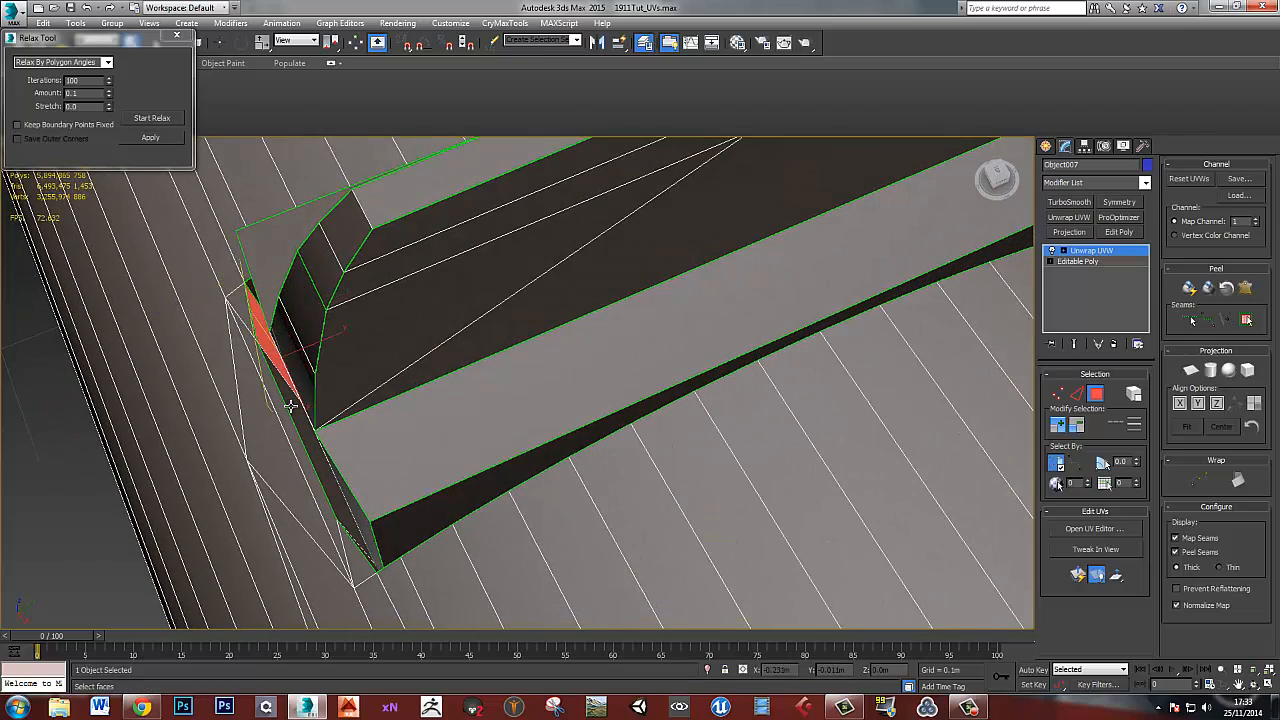
- Remove the Unwrap UVW modifier and select the complete ring of inner wall polygons around the rectangular slot in the Editable Poly
click(1114, 343)
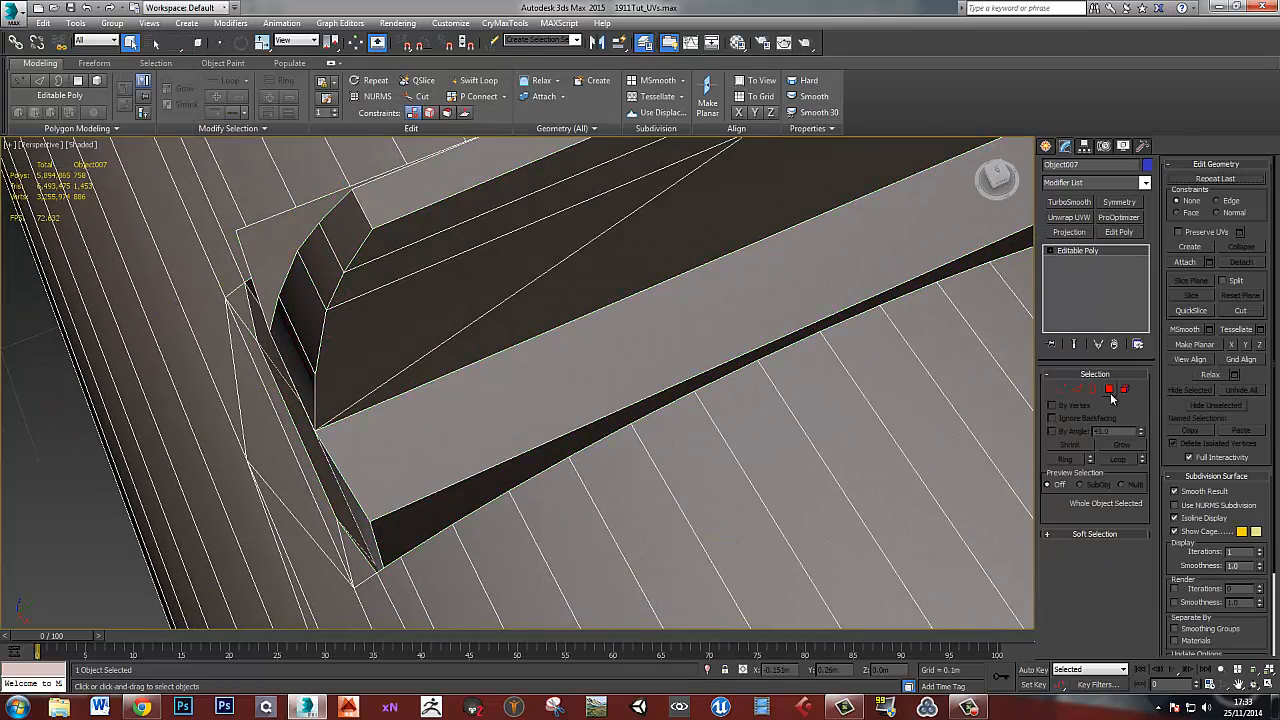
click(1109, 389)
click(289, 398)
shift+click(275, 357)
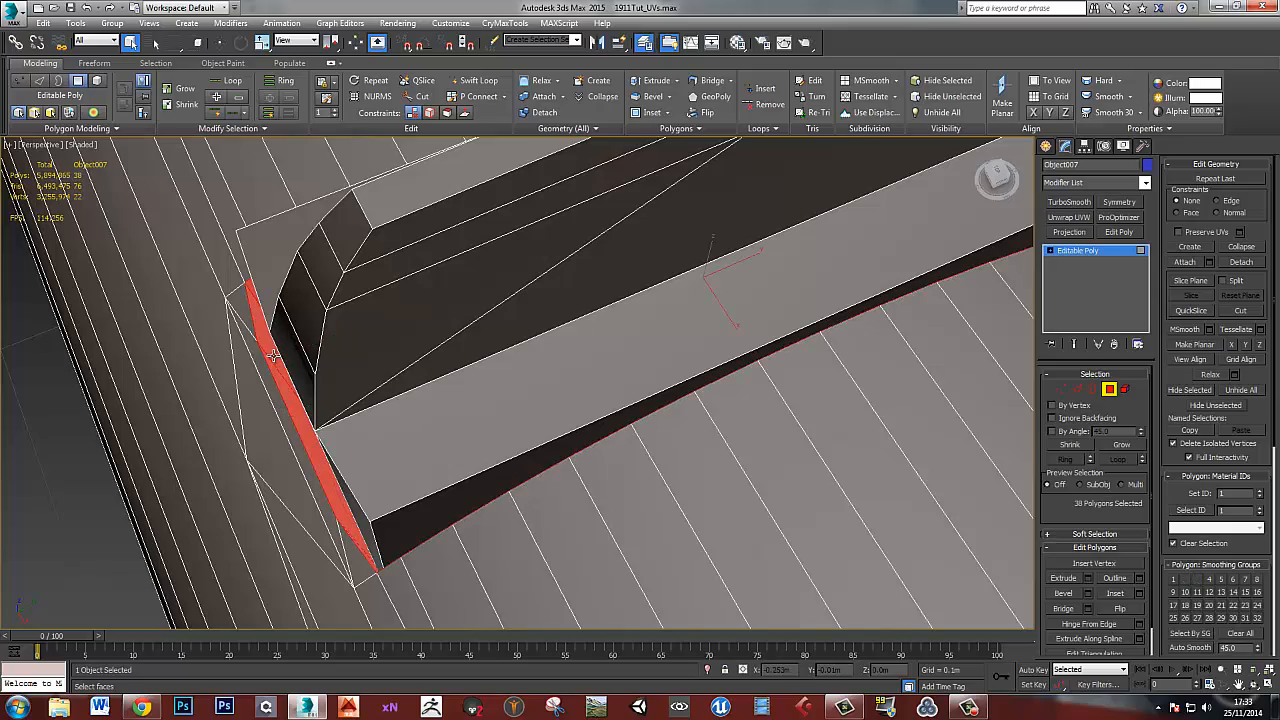
alt+middle_drag(491, 402, 984, 376)
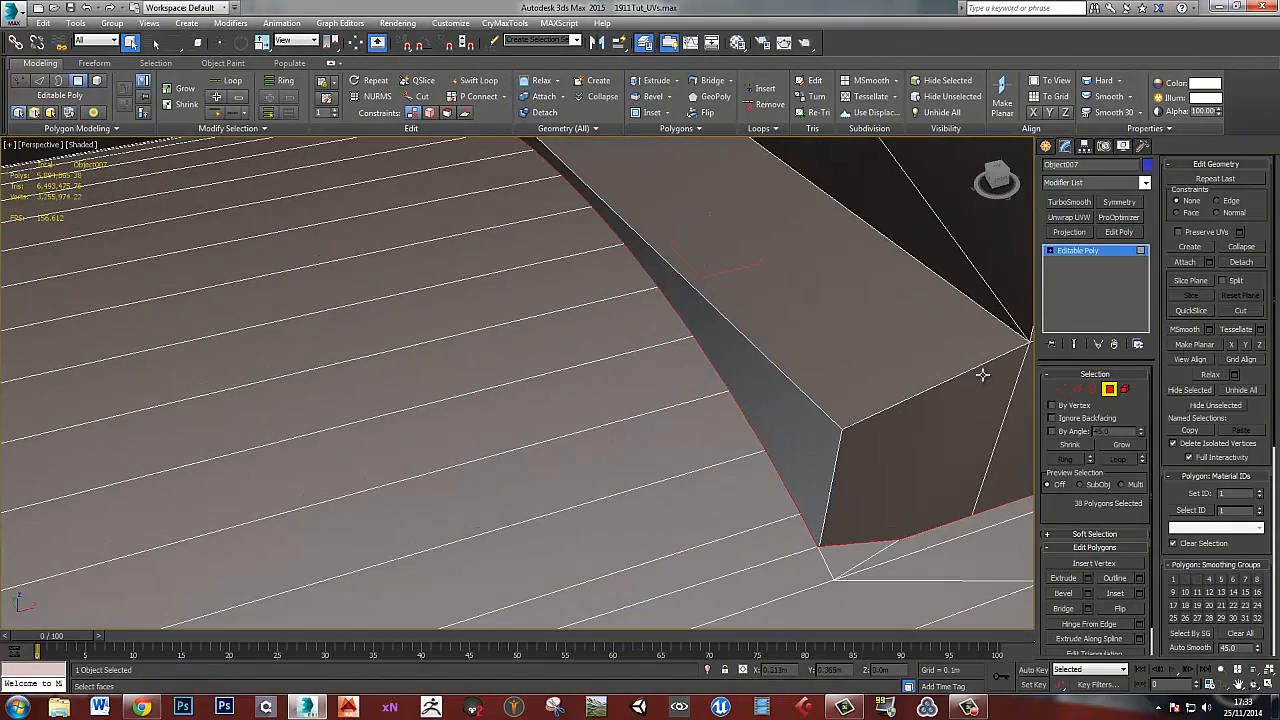
- Leave polygon selection, apply a new Unwrap UVW modifier to the slide and open its UV editor
click(1109, 389)
click(1070, 217)
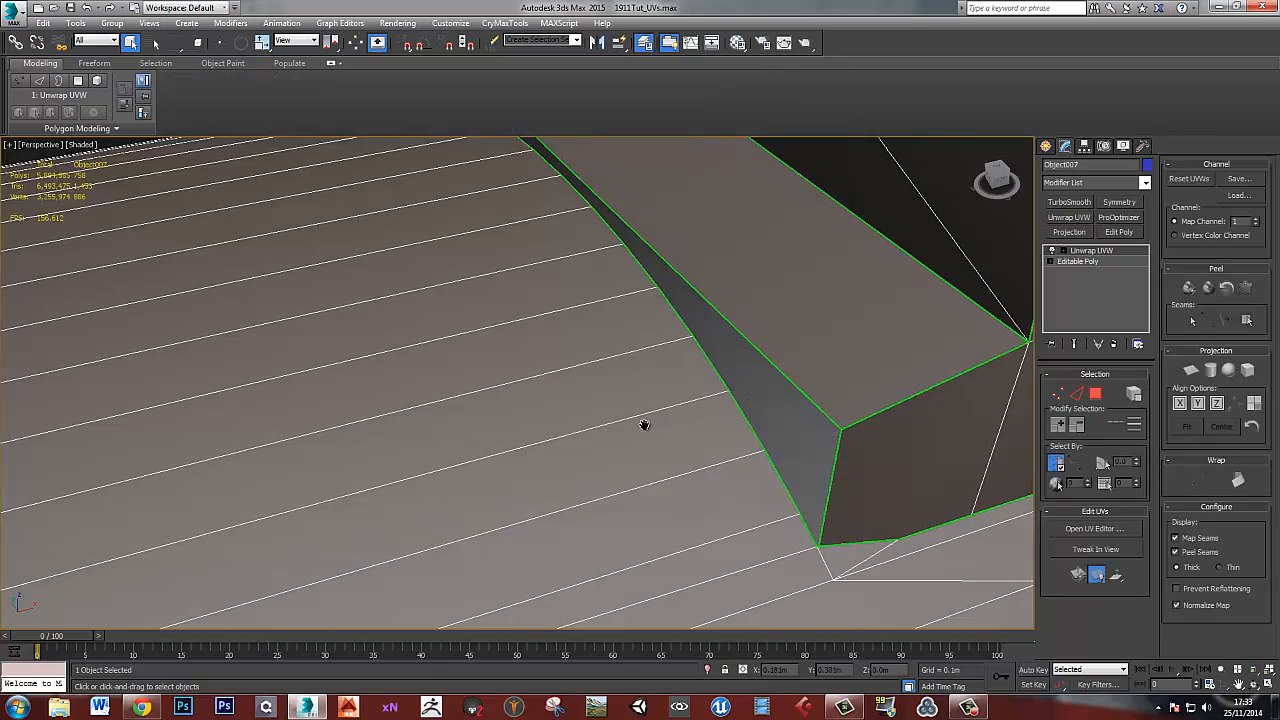
double_click(314, 66)
- Move the four selected slot wall shells from the unplaced pieces down beside the slide's UV layout and deselect them
scroll(592, 248, down, 5)
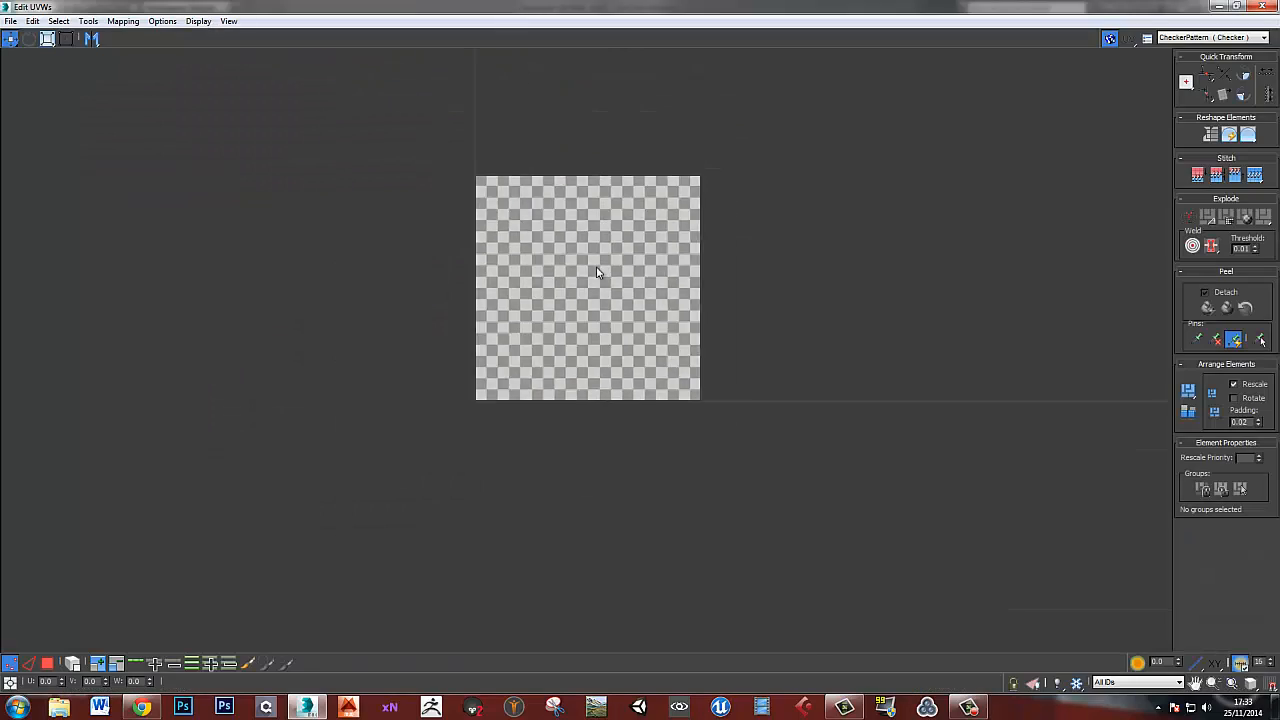
middle_drag(625, 331, 546, 510)
key(3)
middle_drag(359, 390, 664, 588)
key(w)
scroll(504, 343, up, 3)
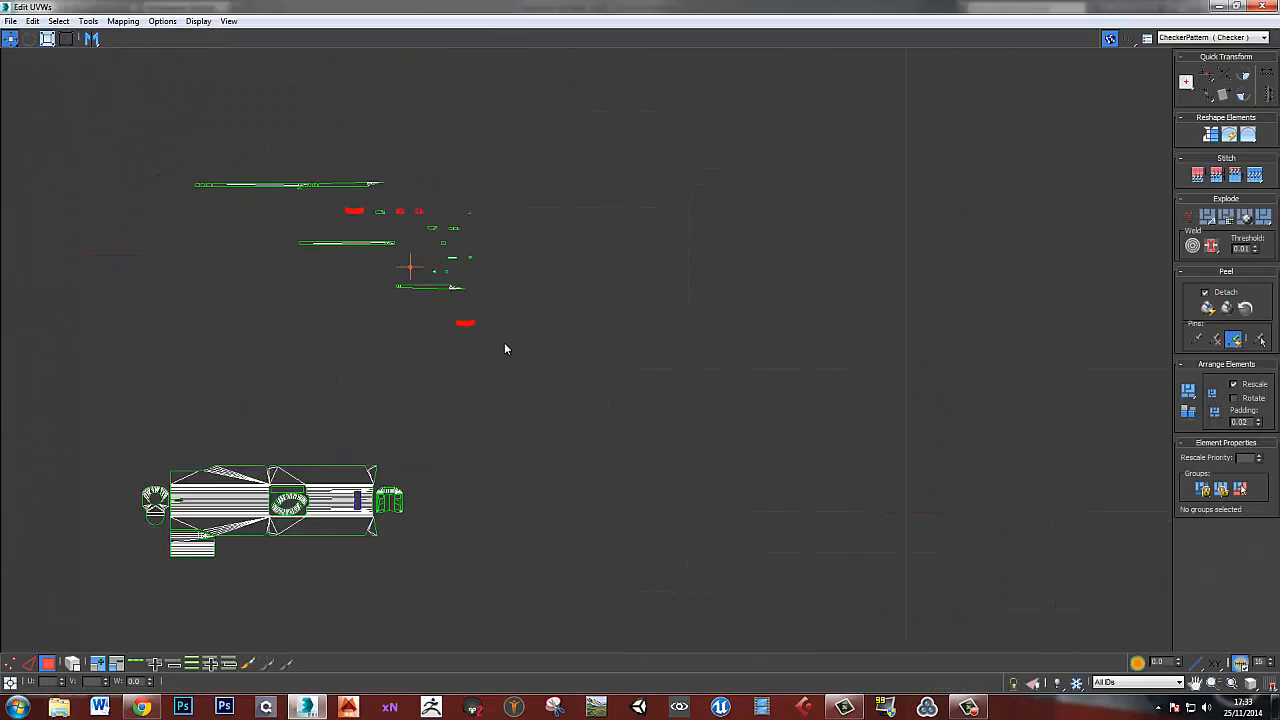
drag(452, 320, 471, 569)
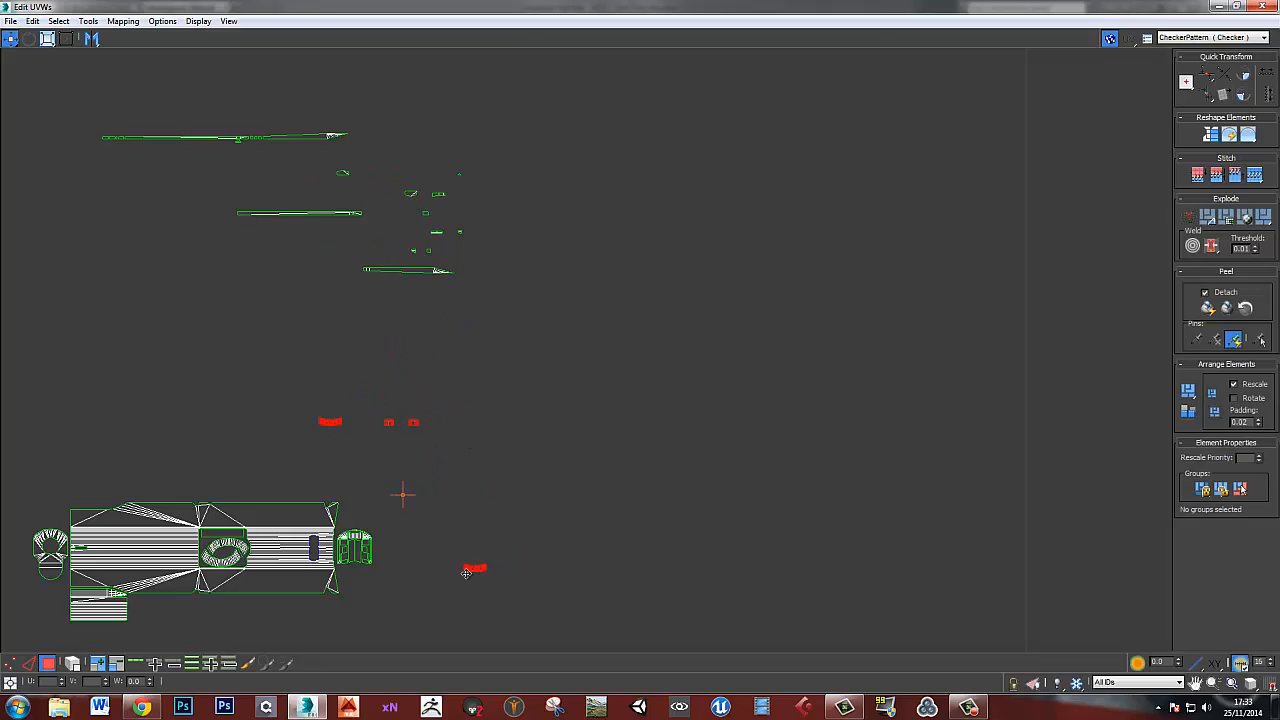
middle_drag(503, 494, 534, 409)
scroll(534, 405, up, 3)
middle_drag(474, 456, 546, 444)
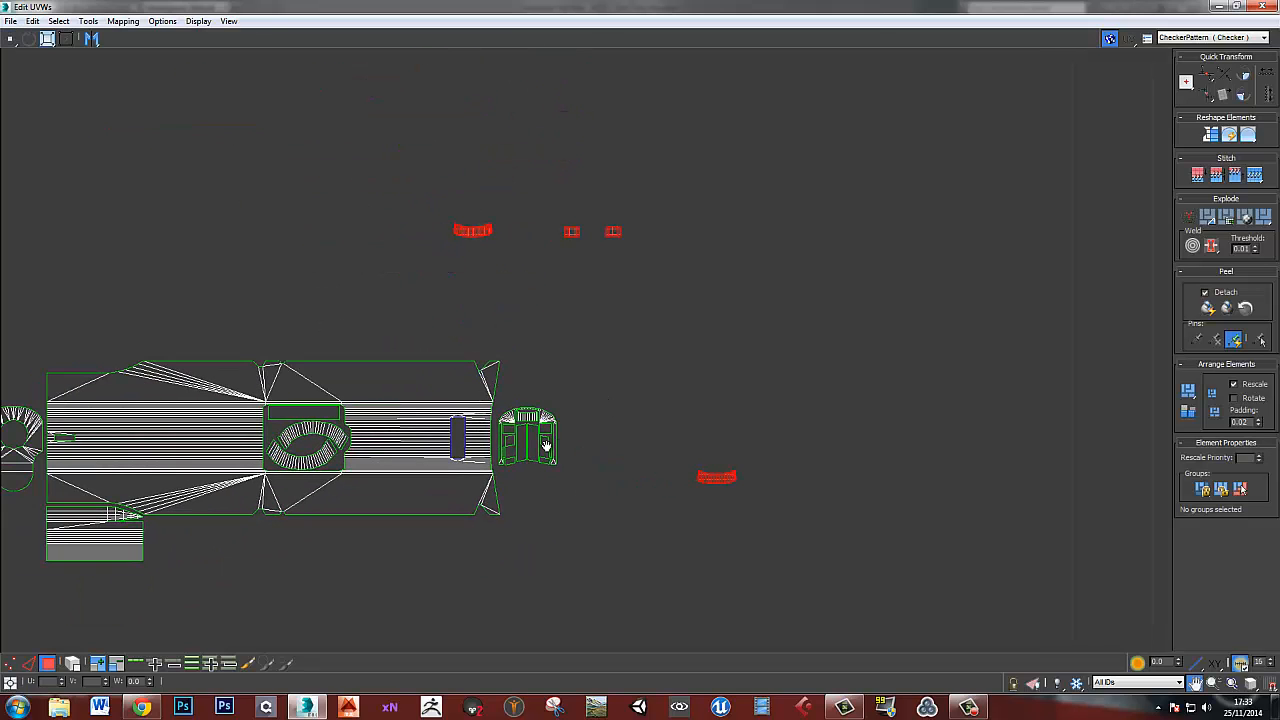
middle_drag(603, 366, 608, 397)
click(610, 322)
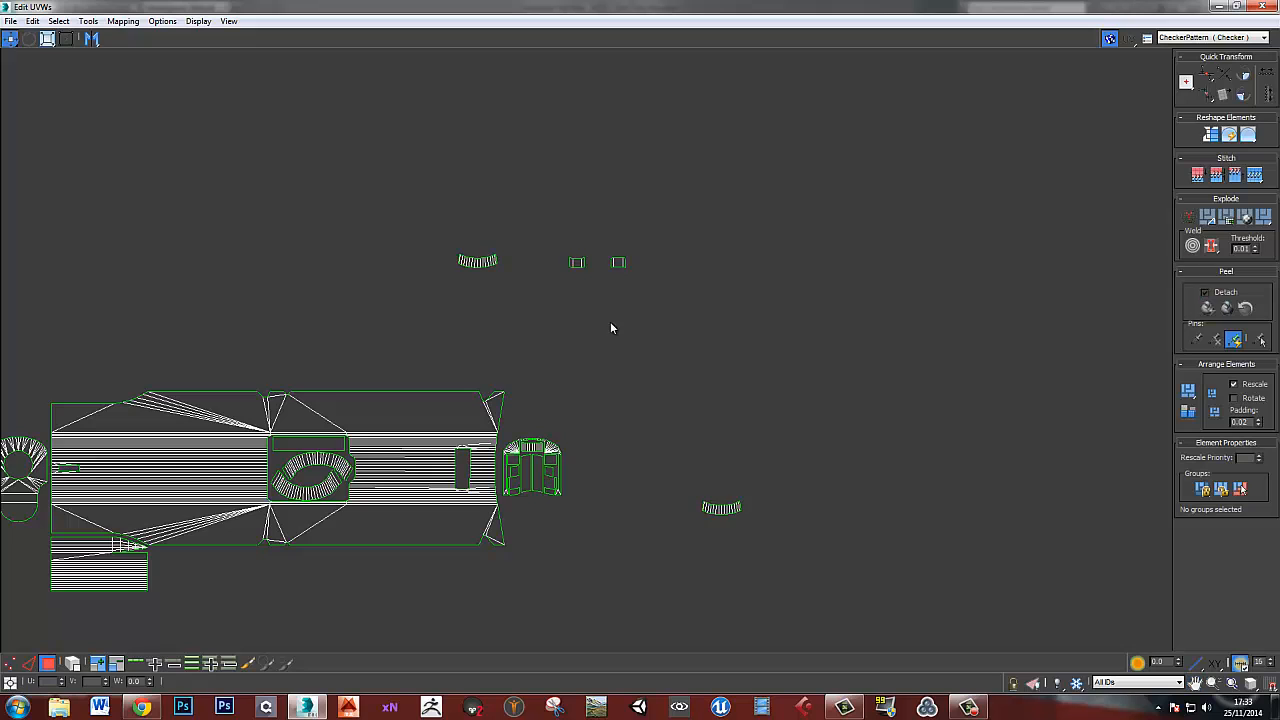
- Move the upper curved wall strip as a whole element to just above the other curved strip, right of the layout
middle_drag(611, 325, 611, 352)
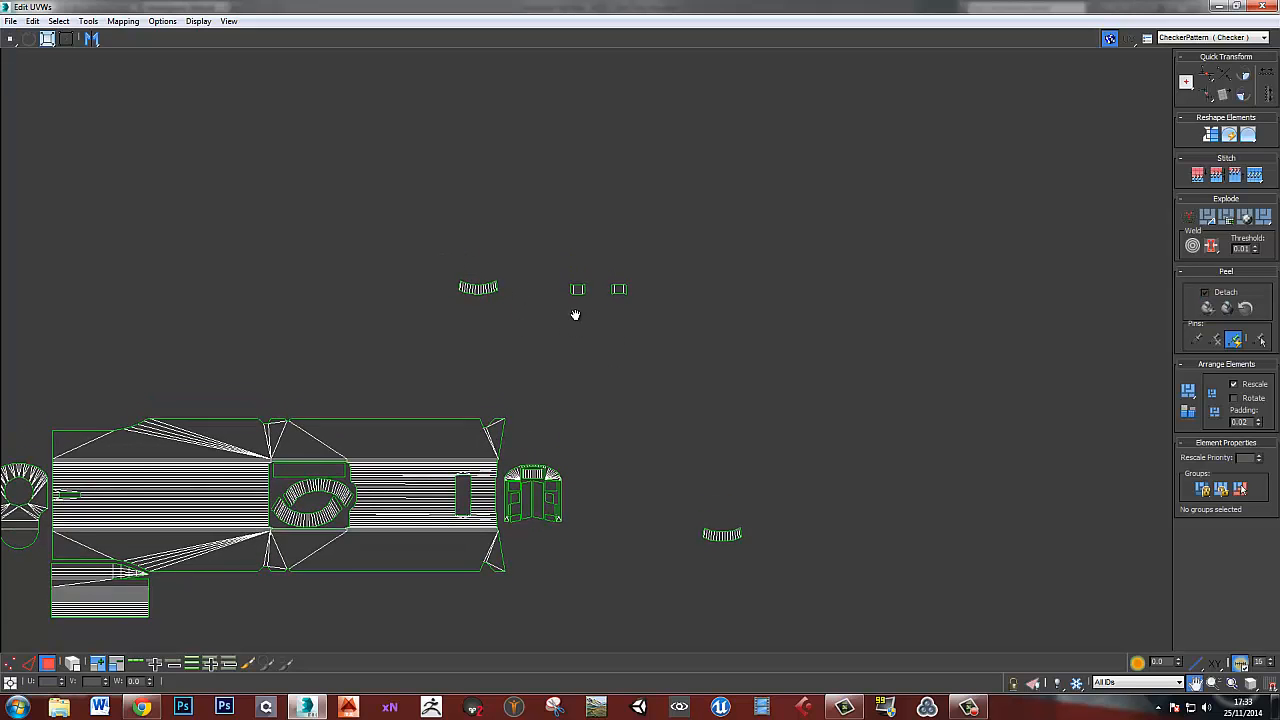
scroll(516, 292, up, 3)
middle_drag(597, 352, 576, 240)
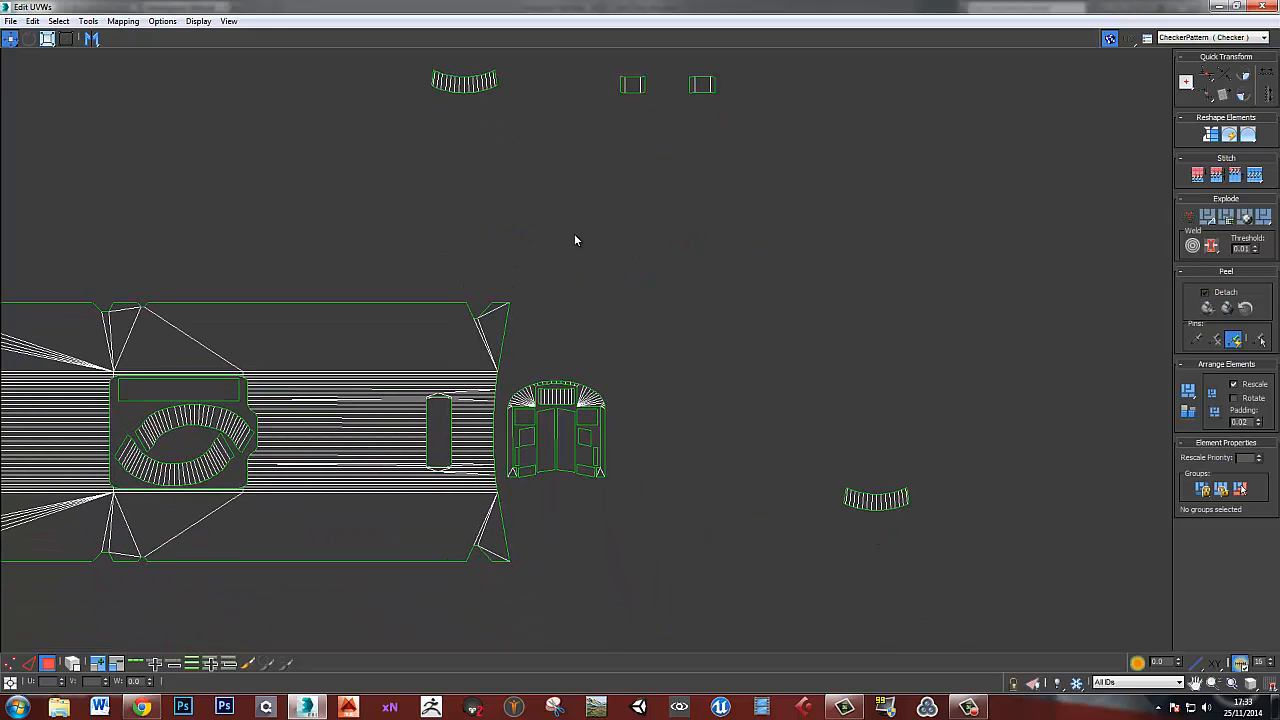
click(491, 82)
drag(491, 82, 518, 118)
key(3)
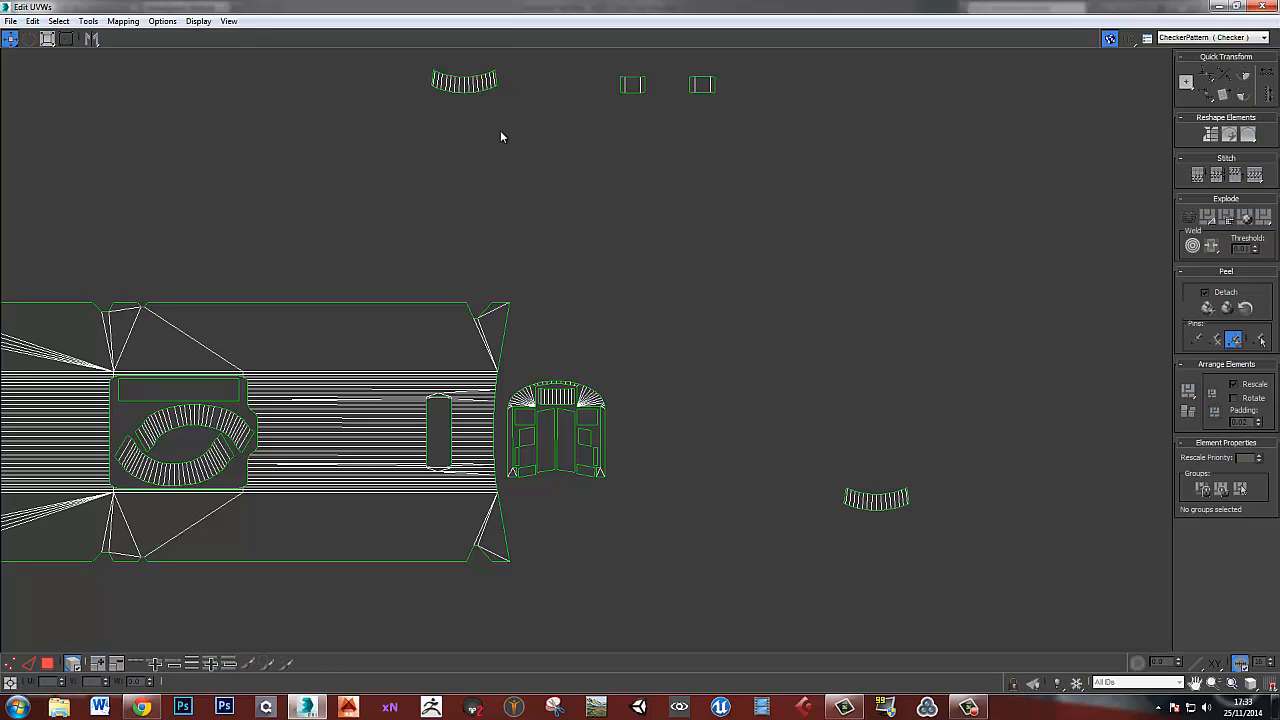
key(3)
click(518, 137)
drag(448, 78, 860, 471)
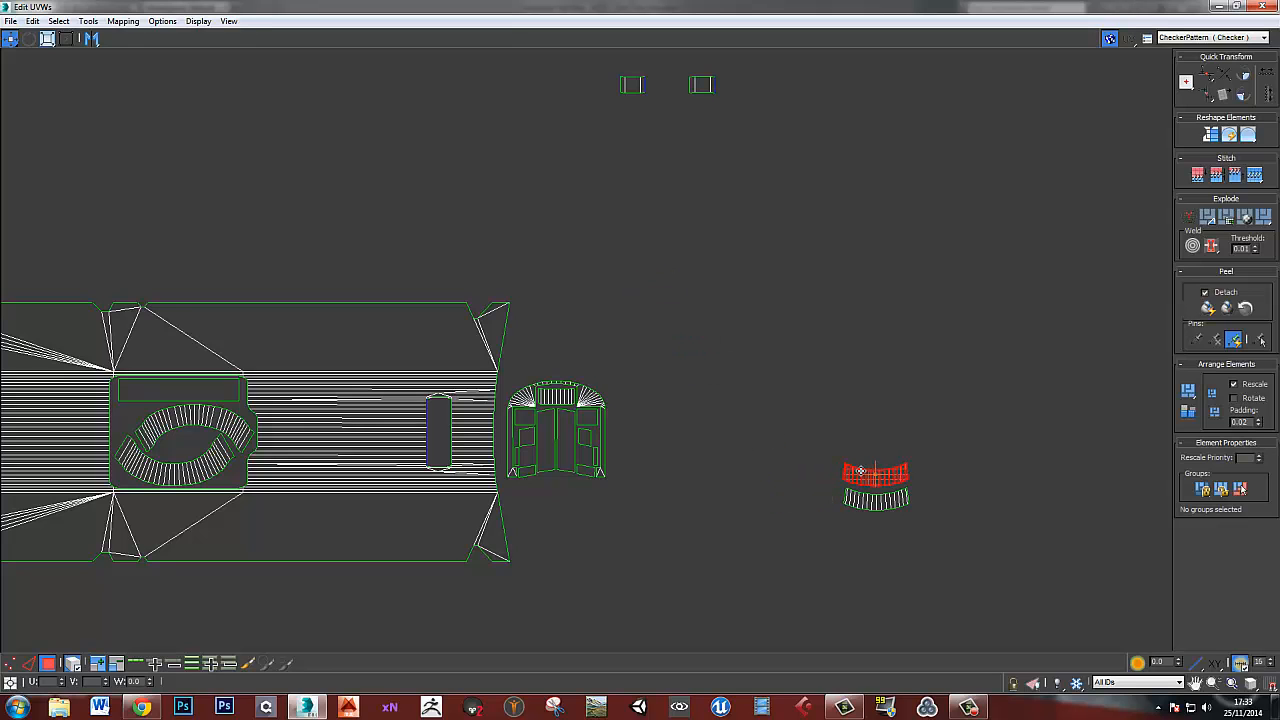
- Place the two small rectangular slot wall shells one above the other, between the end-face shell and the curved strips
middle_drag(911, 461, 861, 467)
drag(651, 90, 733, 441)
scroll(655, 433, down, 2)
middle_drag(465, 459, 570, 405)
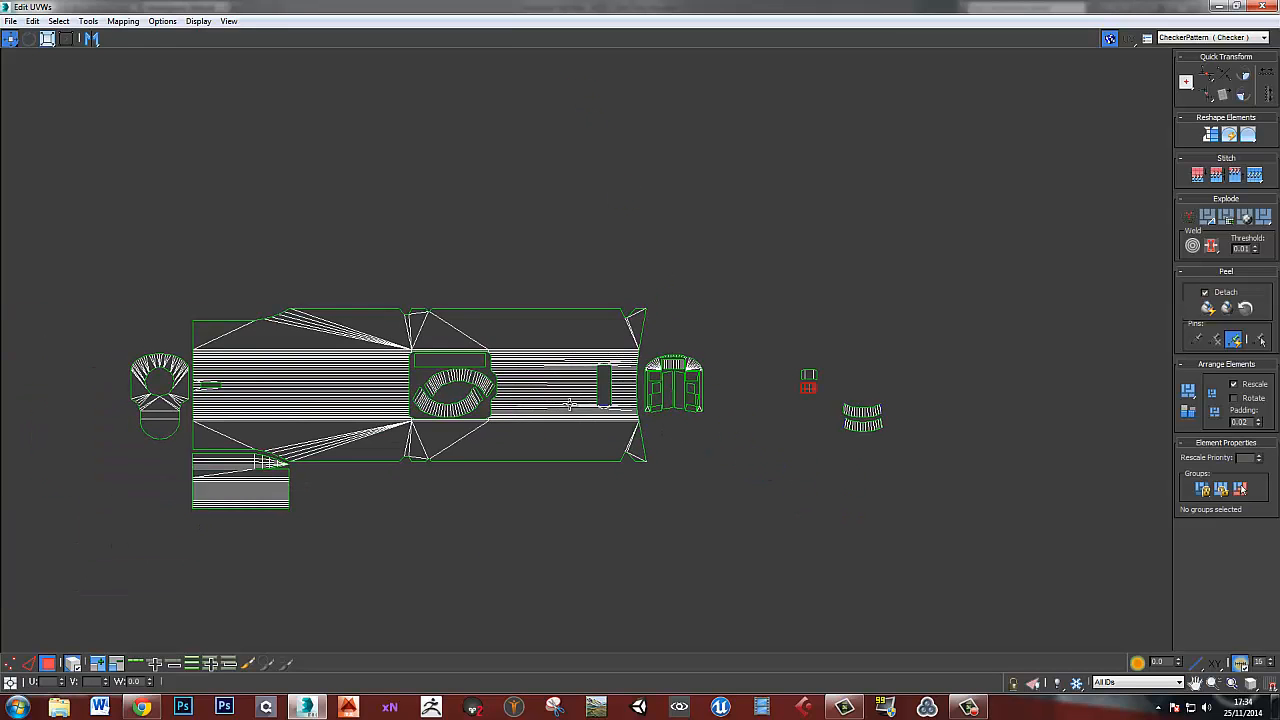
- Try to overlay the lower curved wall strip on the matching strip above it
scroll(557, 409, up, 2)
middle_drag(686, 380, 584, 348)
scroll(514, 337, up, 3)
middle_drag(1006, 315, 915, 313)
scroll(585, 350, down, 5)
scroll(700, 365, up, 5)
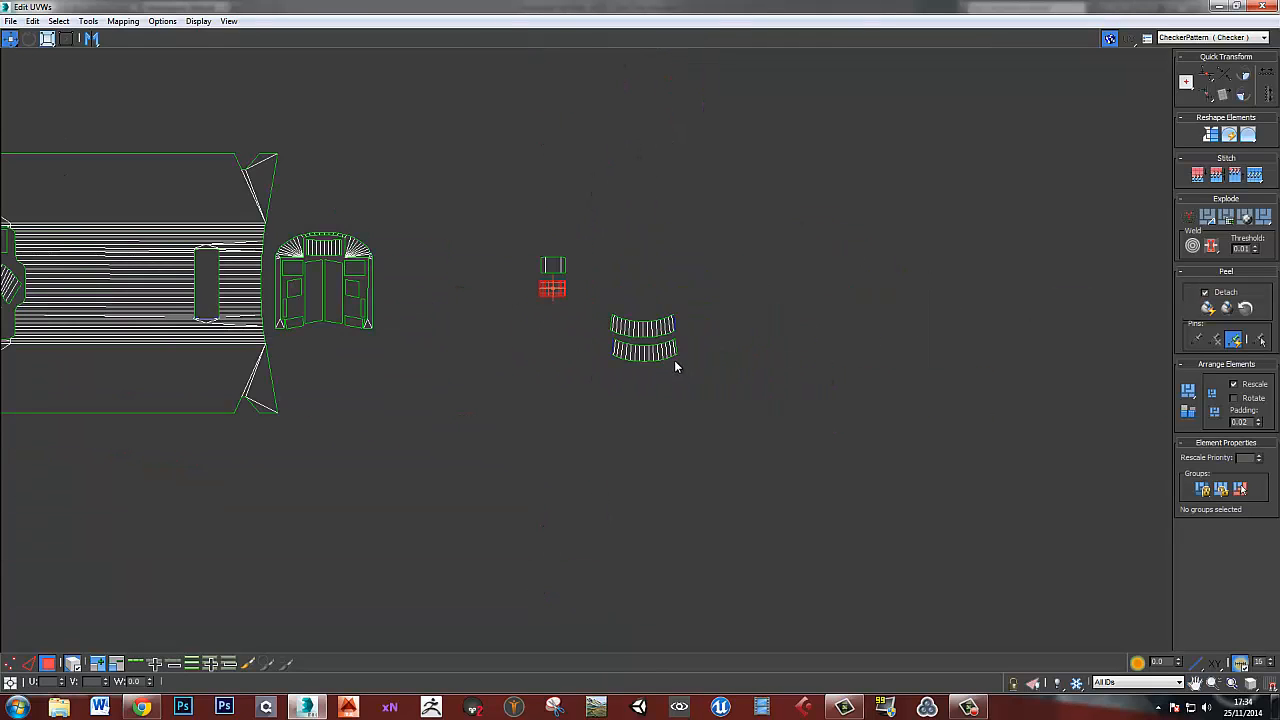
click(655, 360)
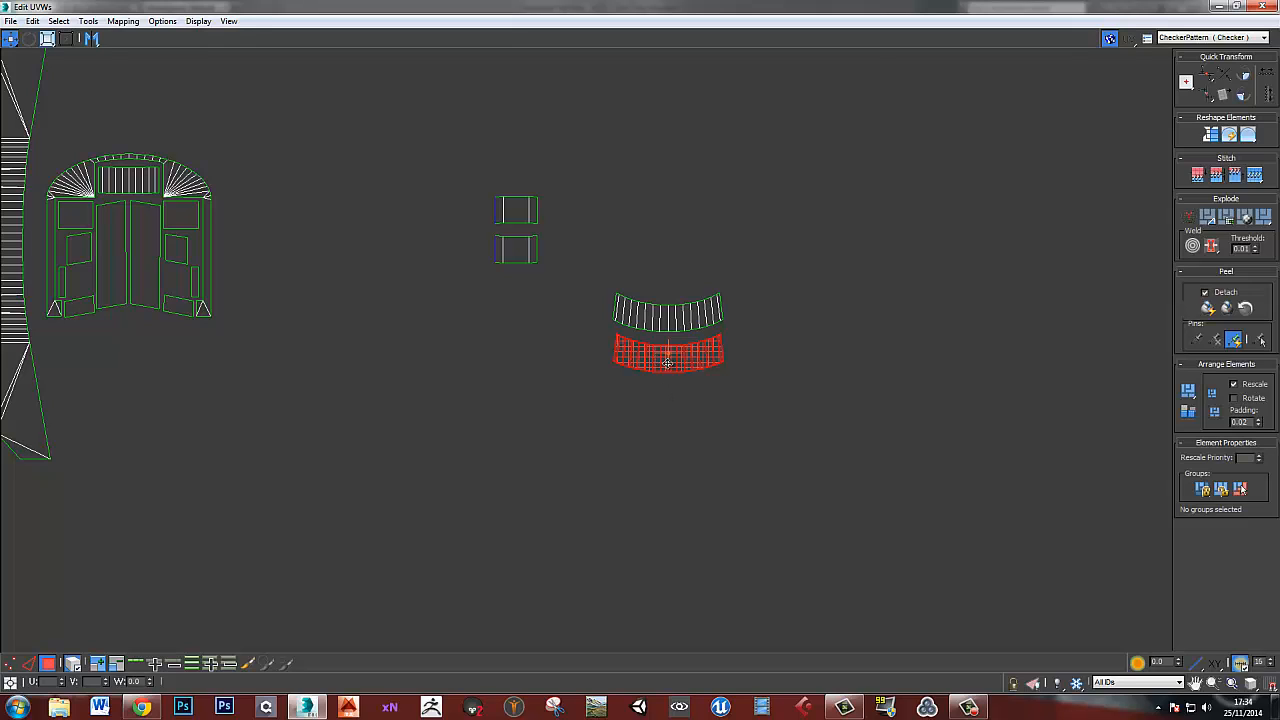
drag(668, 362, 668, 322)
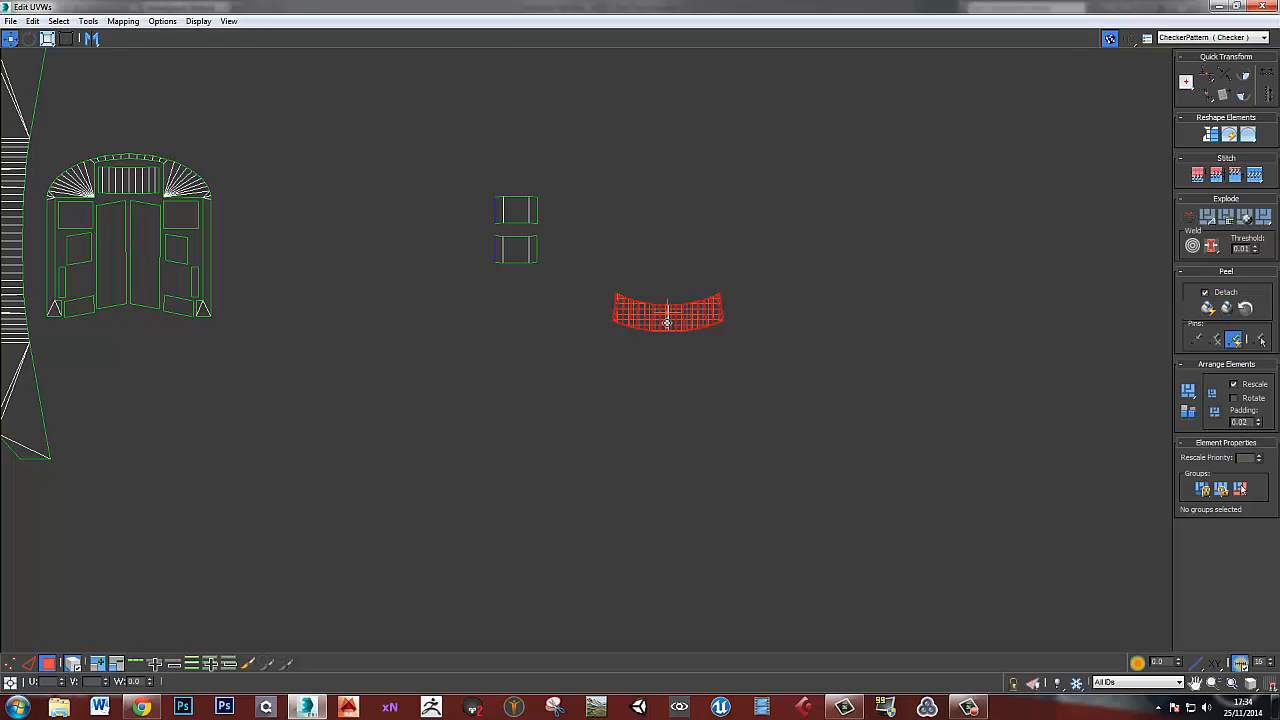
key(ctrl+z)
click(663, 266)
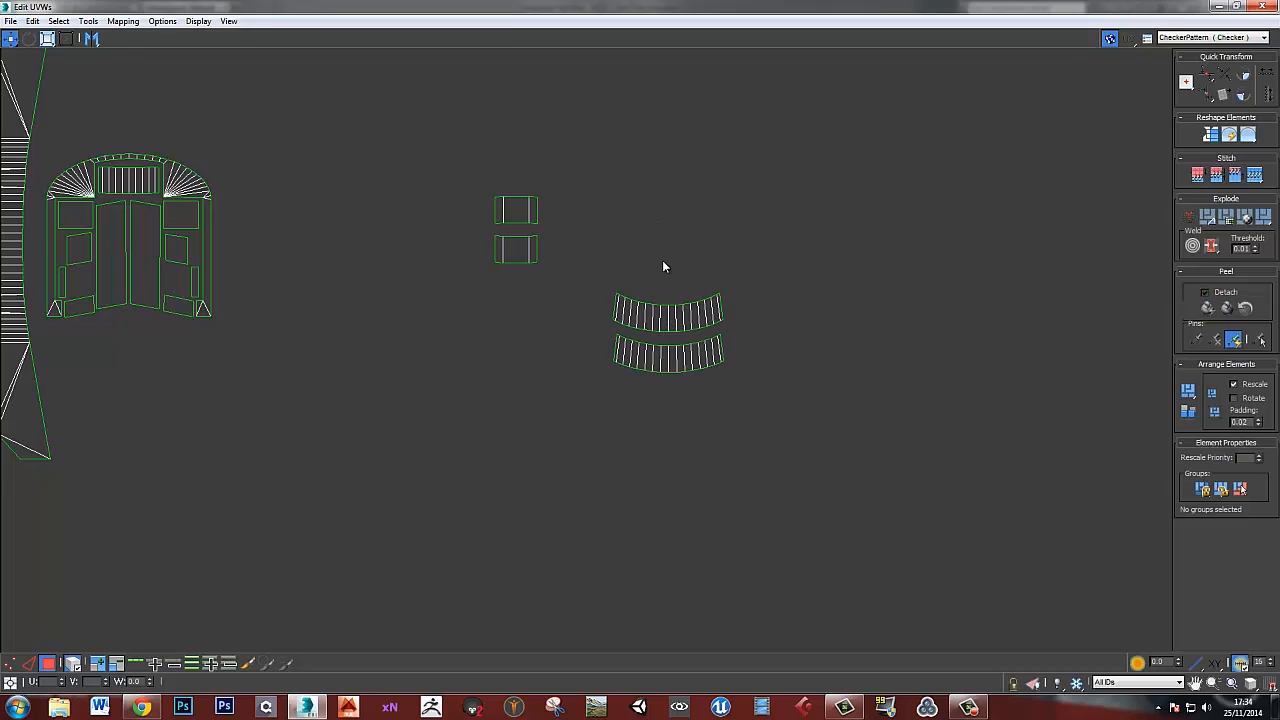
- Mirror the lower small rectangular slot wall shell vertically and overlay it on the matching shell above
scroll(531, 269, up, 5)
drag(477, 278, 480, 273)
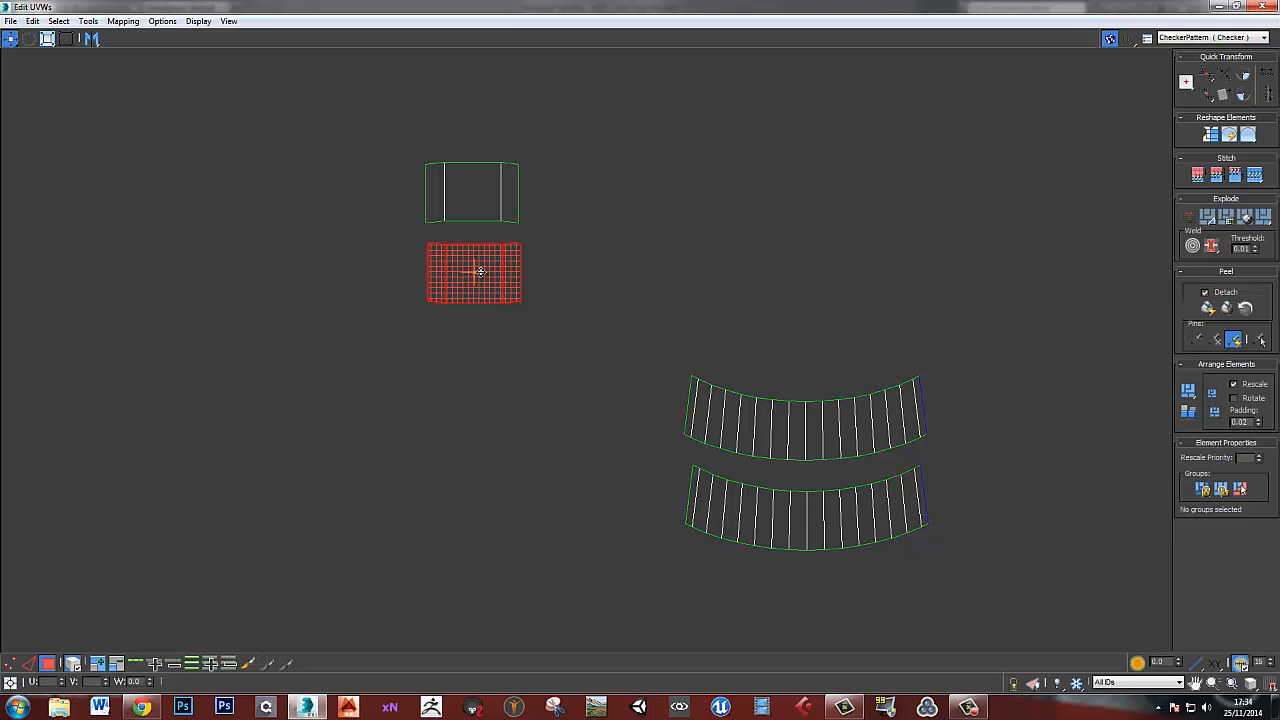
key(ctrl+alt+shift+m)
drag(477, 273, 474, 194)
scroll(476, 195, up, 5)
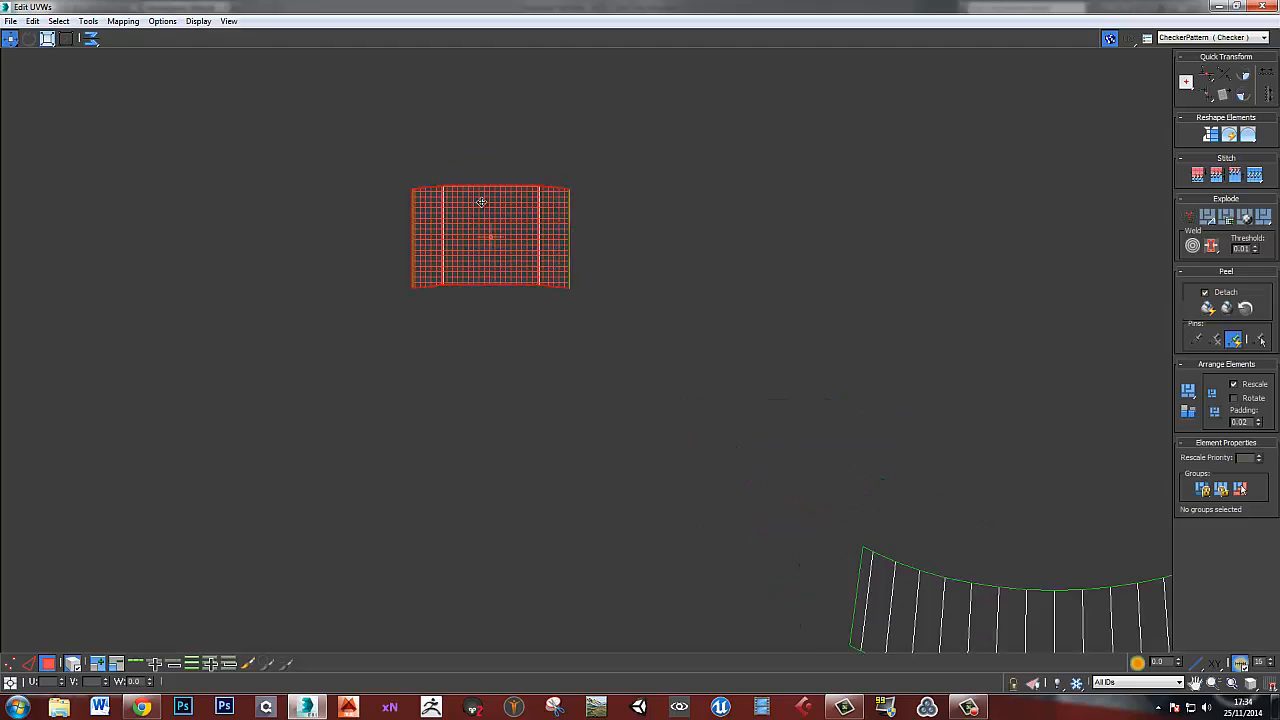
- Straighten the overlaid rectangular shells by aligning their upper and lower vertex rows and each vertical column of vertices
key(1)
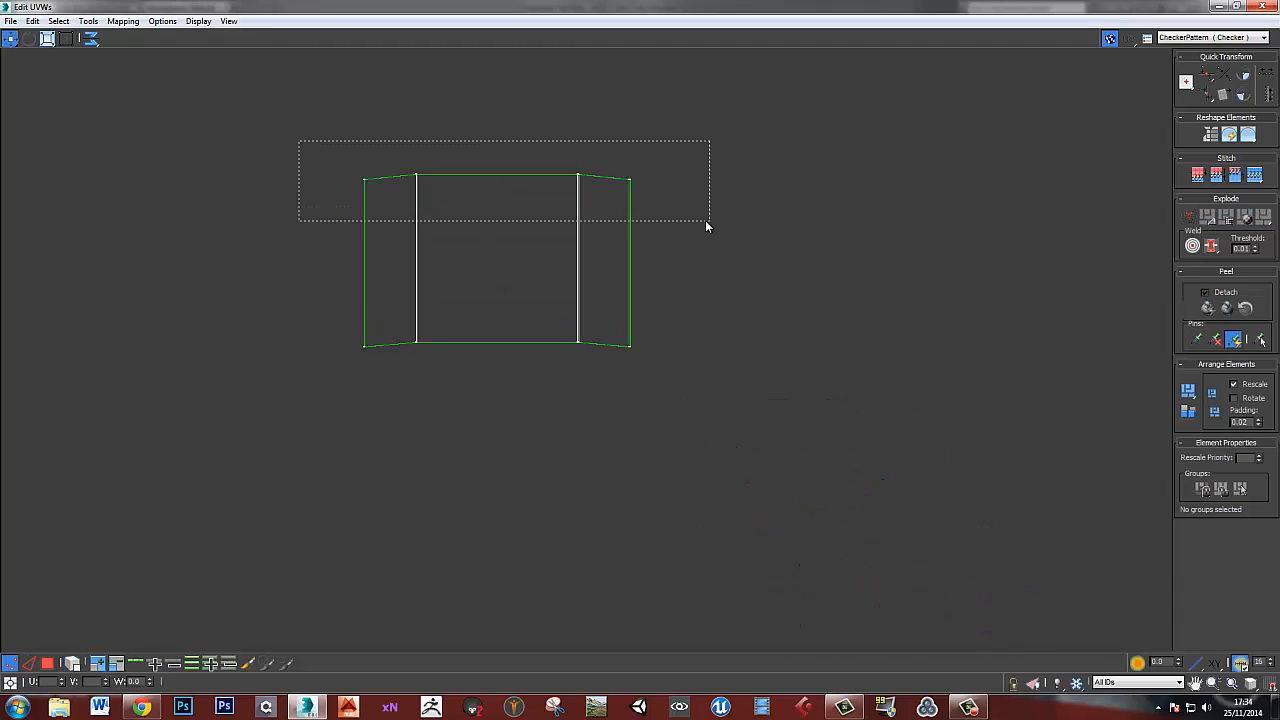
drag(705, 221, 702, 221)
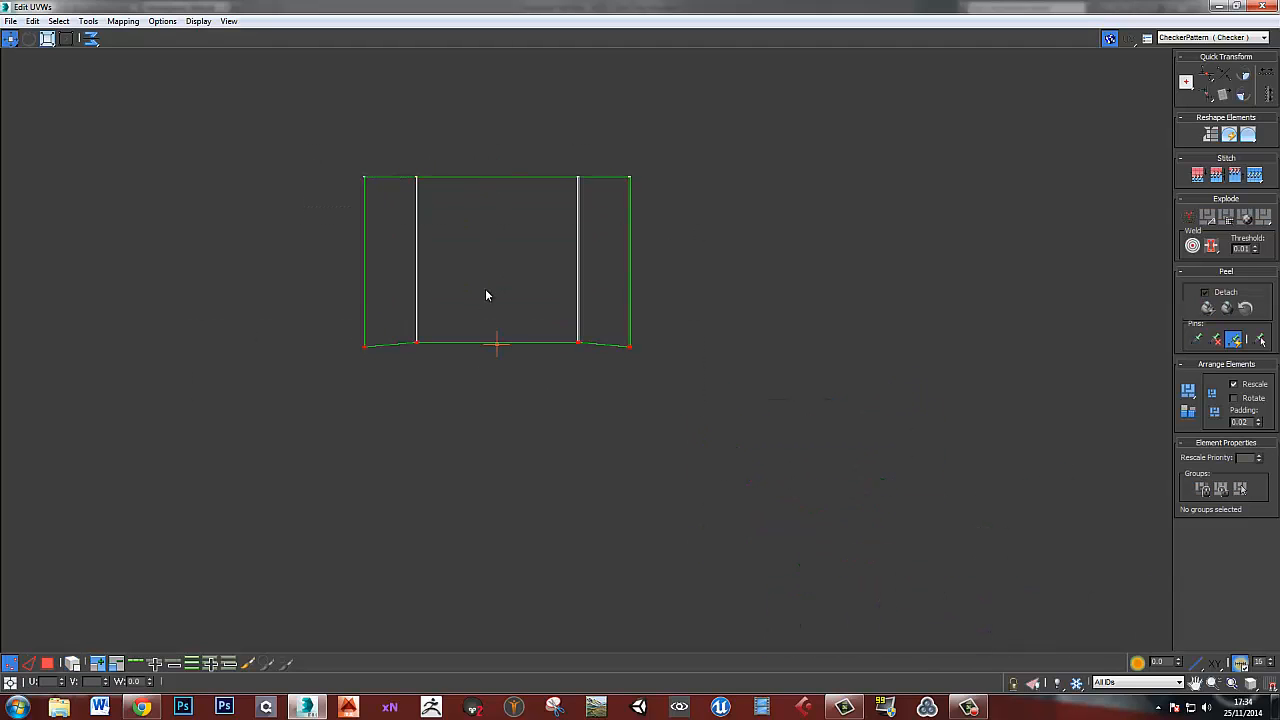
drag(411, 150, 470, 420)
drag(538, 142, 596, 368)
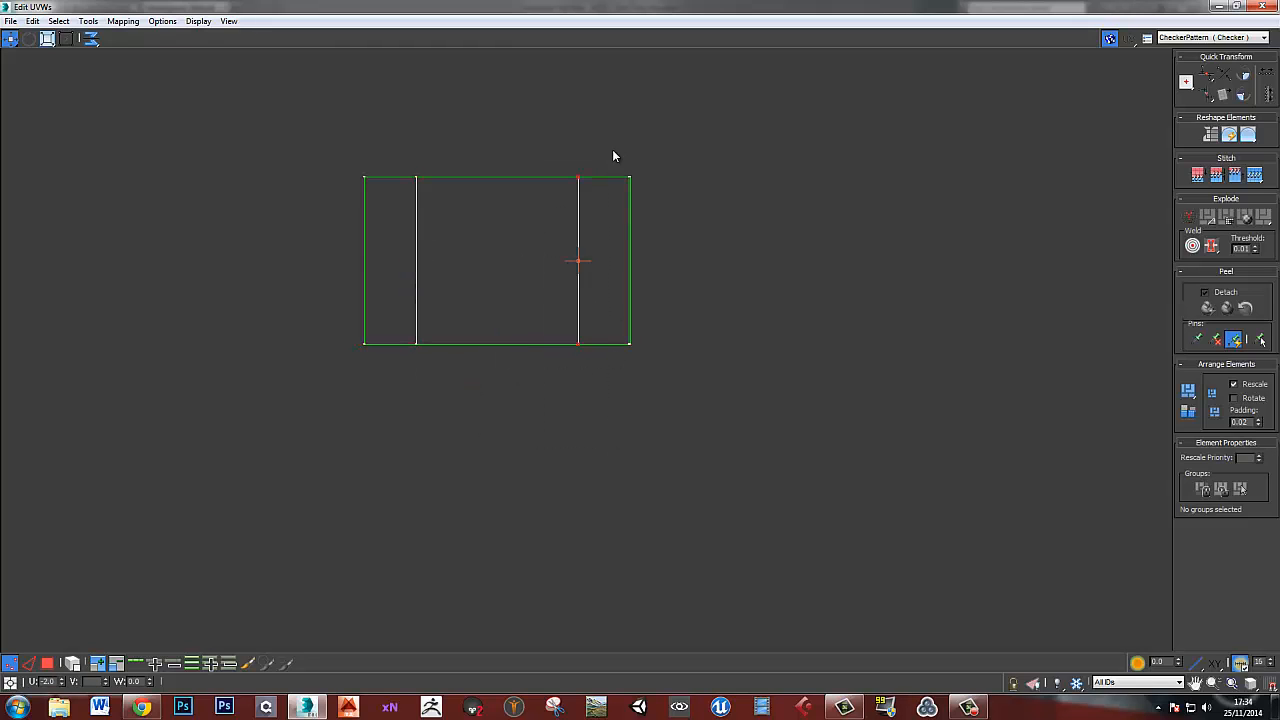
drag(613, 155, 652, 442)
drag(393, 529, 345, 160)
- Move the two curved slot wall strips together to just below the end-face shell beside the slide's layout
scroll(606, 411, down, 8)
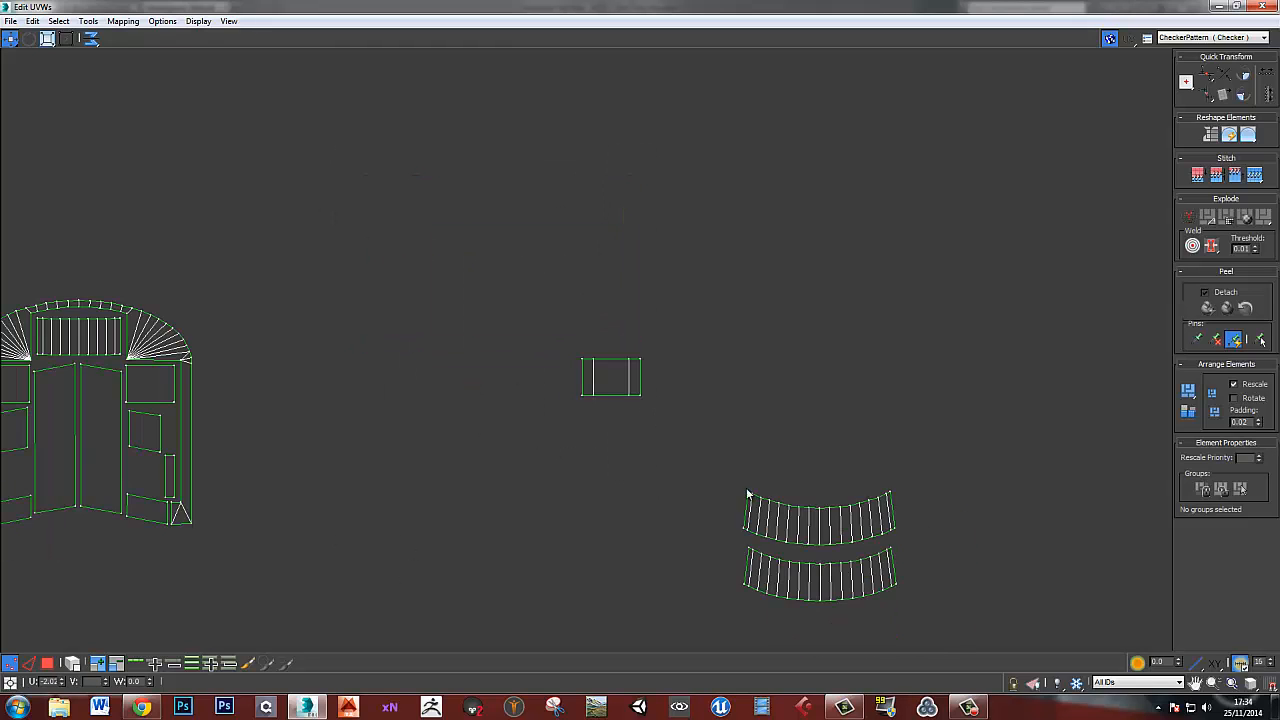
middle_drag(851, 553, 480, 353)
scroll(470, 347, up, 3)
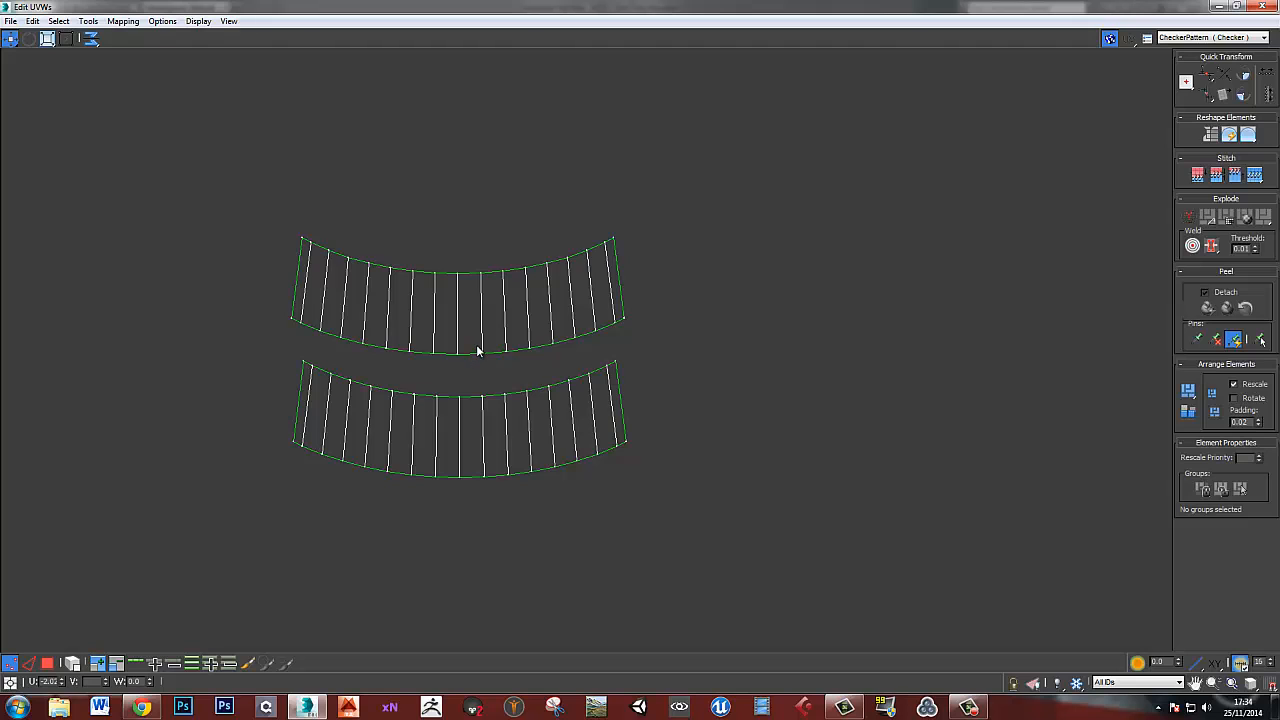
scroll(474, 355, up, 2)
key(3)
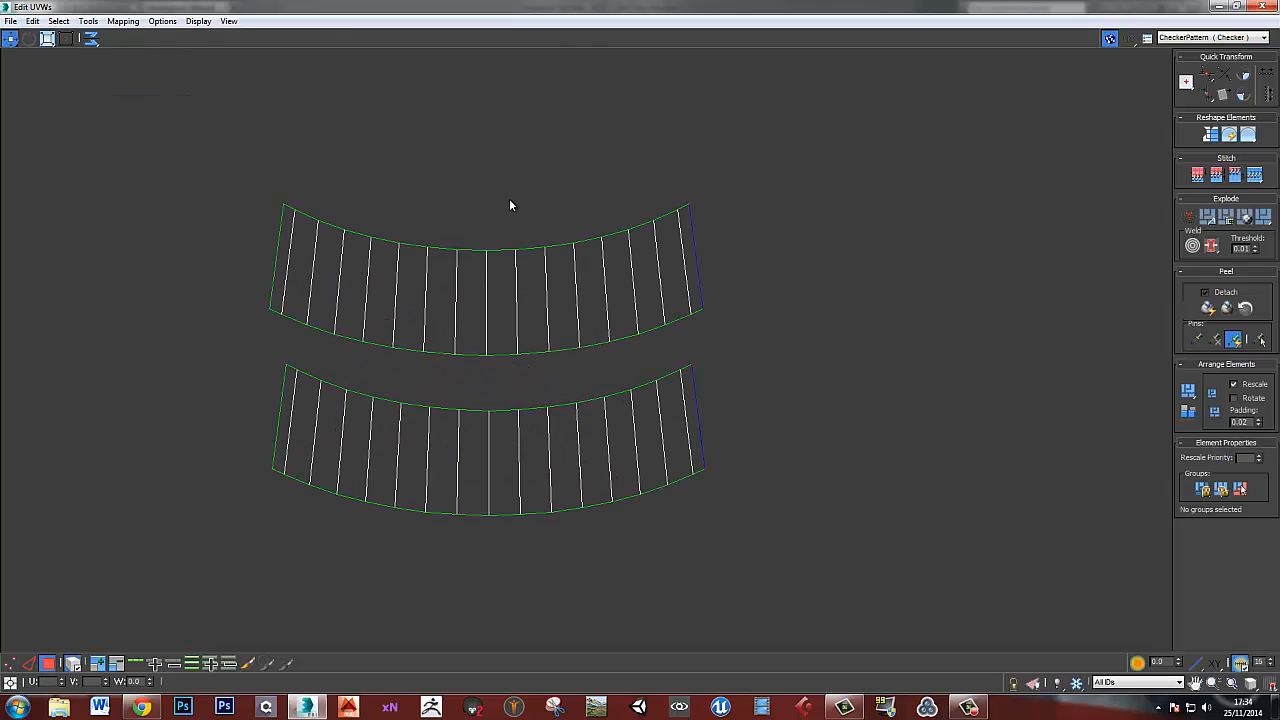
click(509, 198)
drag(500, 309, 500, 334)
scroll(500, 334, down, 7)
middle_drag(360, 302, 678, 359)
scroll(579, 322, down, 7)
drag(689, 341, 525, 395)
- Place the overlaid rectangular slot wall shells between the end-face shell and the curved strips, and deselect them
click(663, 310)
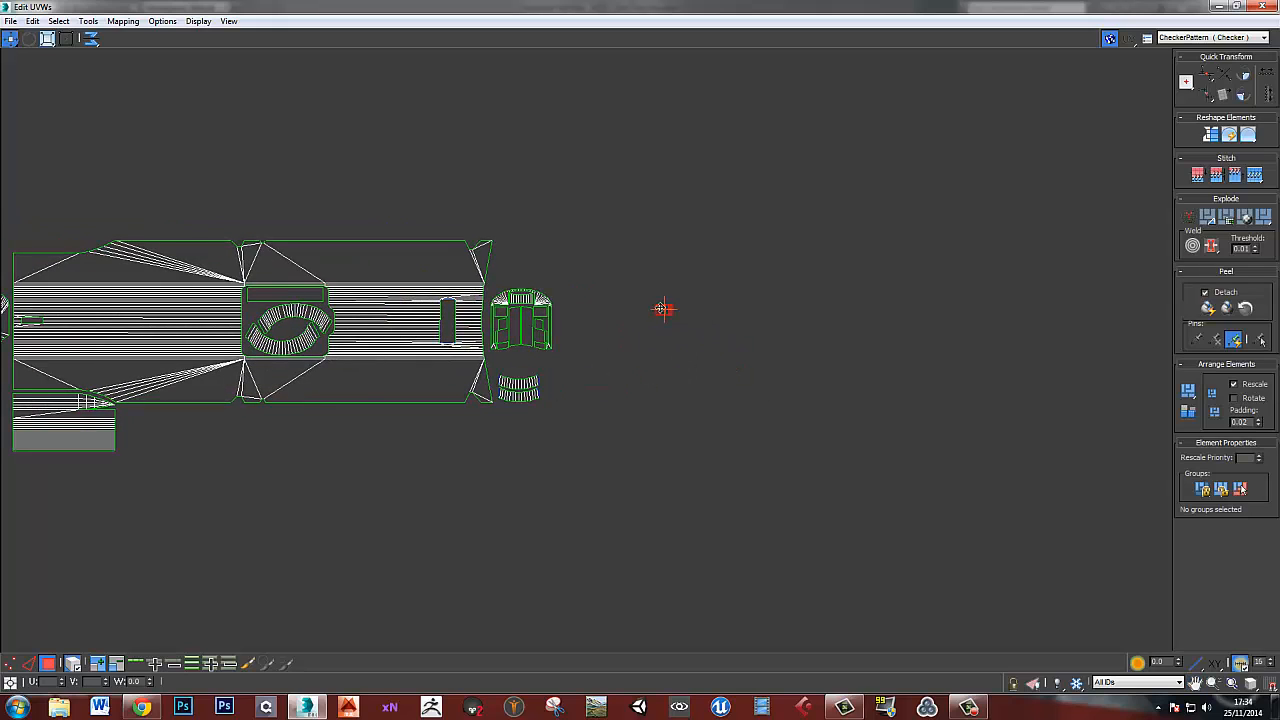
drag(650, 311, 508, 366)
click(600, 382)
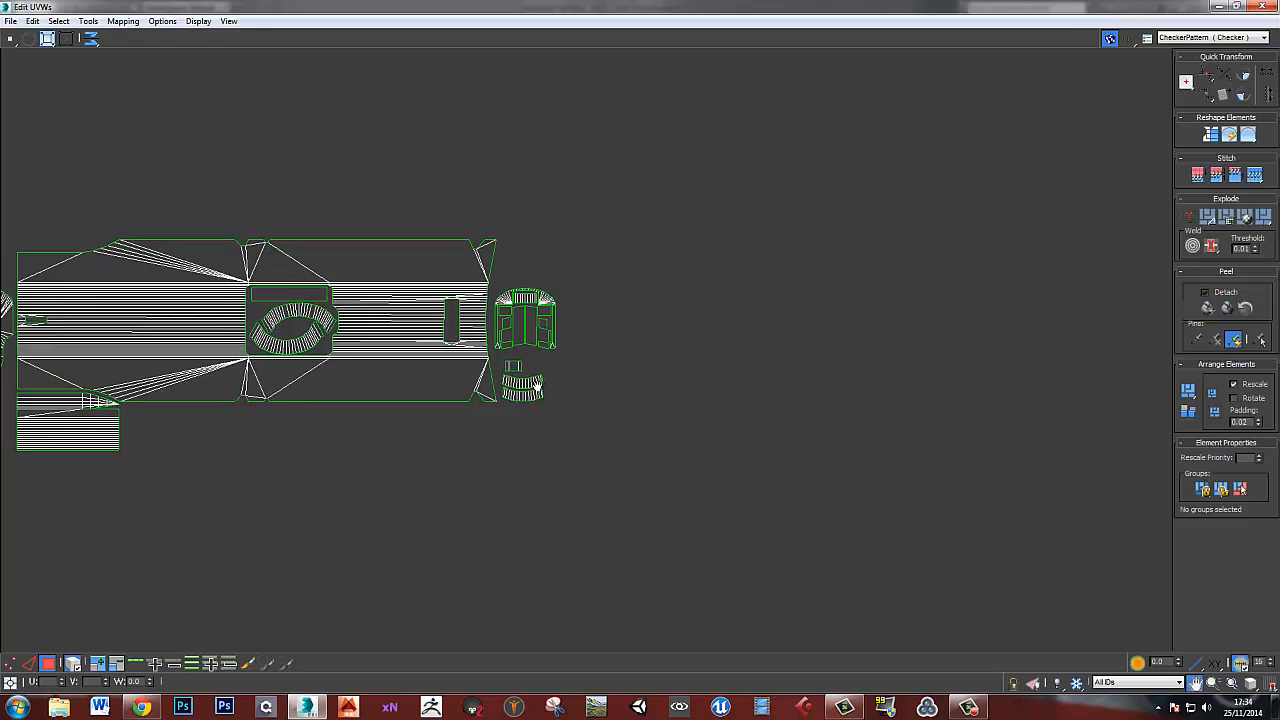
- Select a small unplaced polygon shell and examine where it sits on the front sight in the viewport
scroll(605, 360, down, 5)
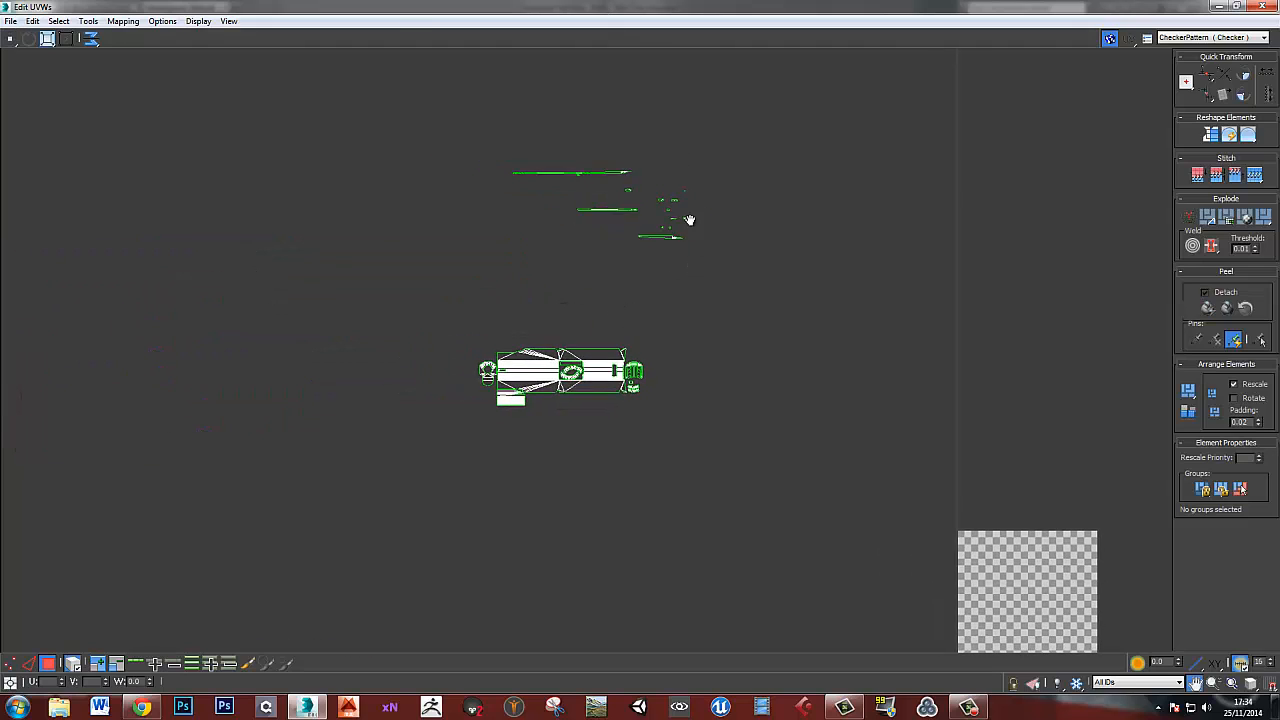
scroll(663, 218, up, 6)
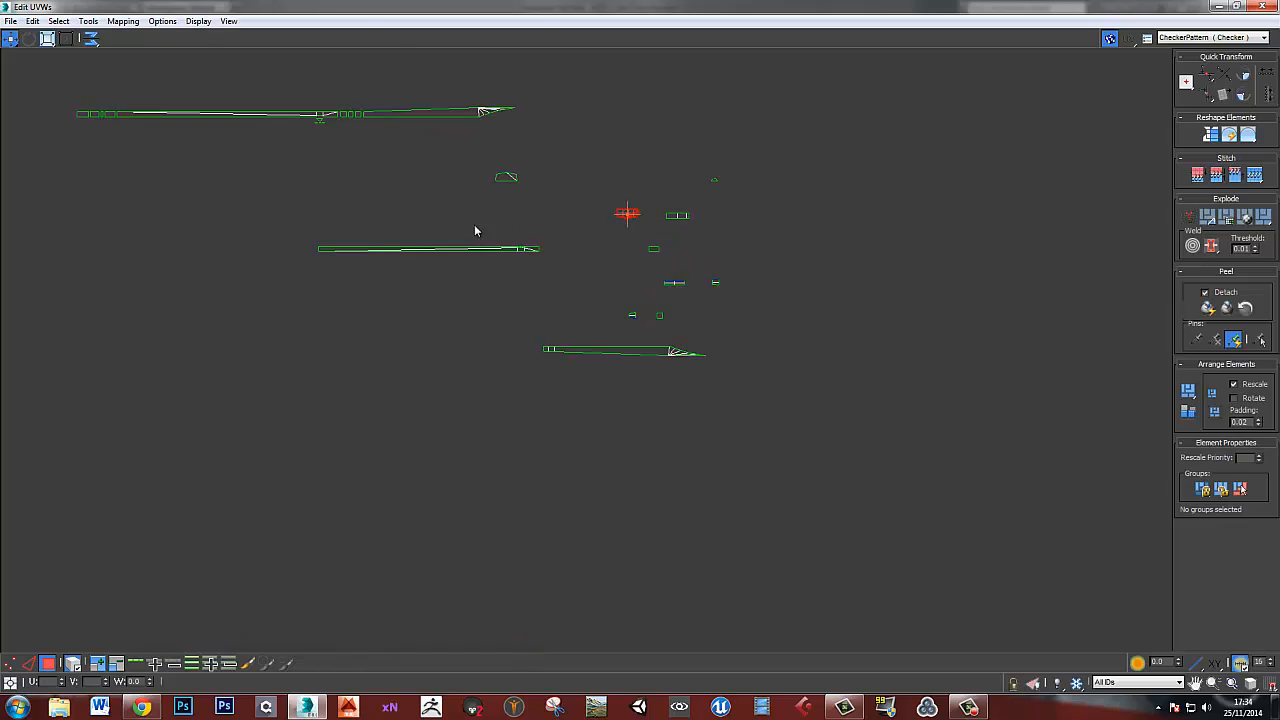
drag(527, 6, 1279, 154)
key(z)
alt+middle_drag(408, 383, 577, 337)
alt+middle_drag(447, 364, 523, 366)
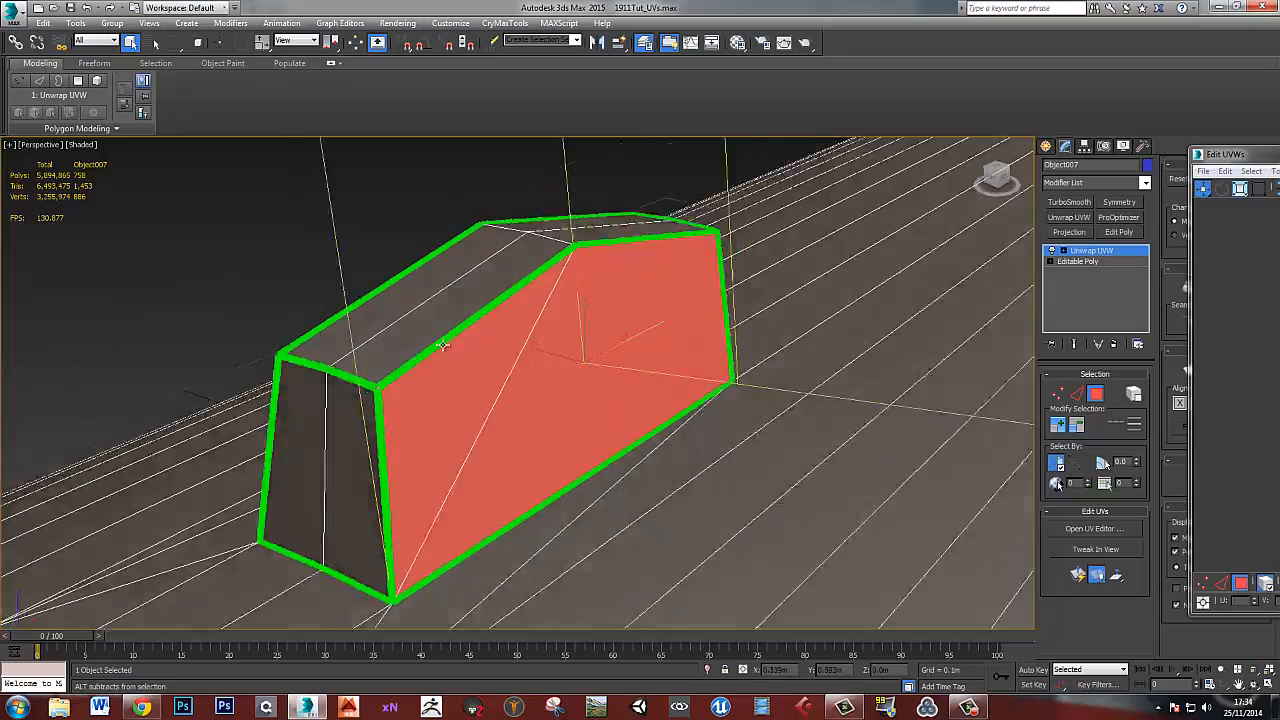
alt+middle_drag(442, 345, 566, 362)
scroll(586, 350, down, 5)
alt+middle_drag(600, 312, 616, 376)
- Select the front sight's centre edges on the model and locate its narrow top strip among the unplaced UV shells
key(2)
click(582, 378)
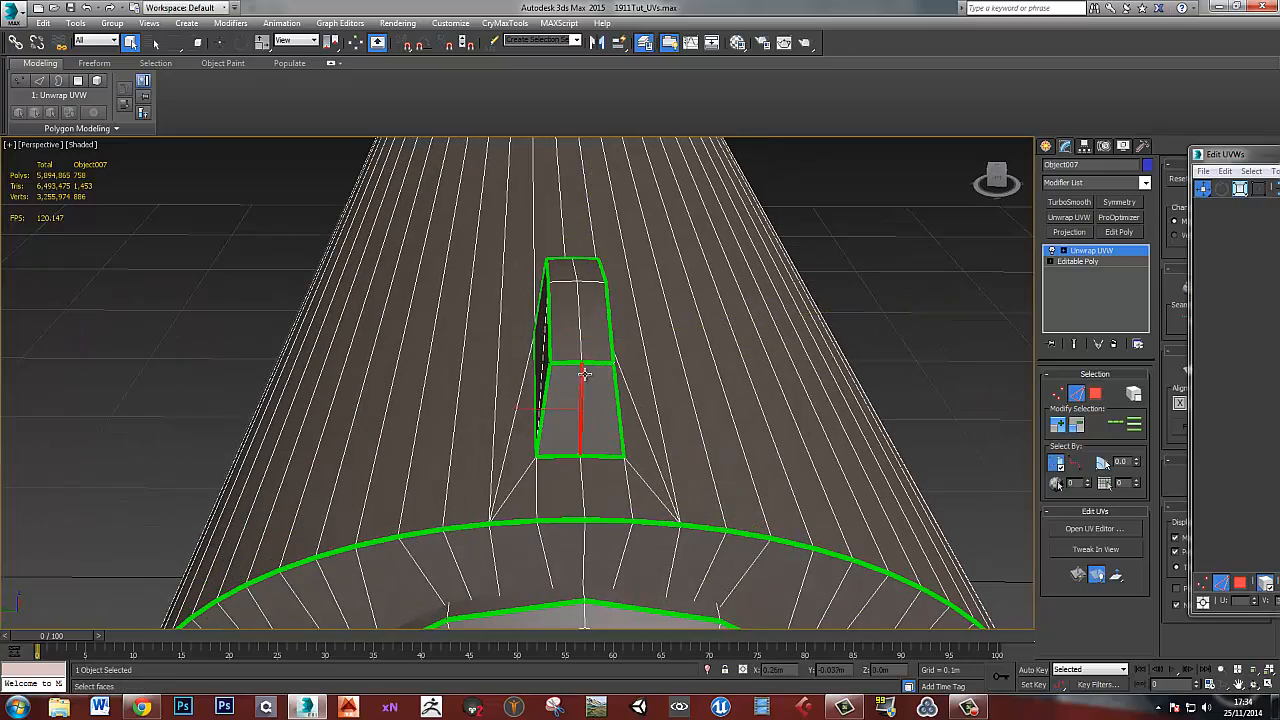
ctrl+click(578, 312)
alt+middle_drag(577, 271, 547, 395)
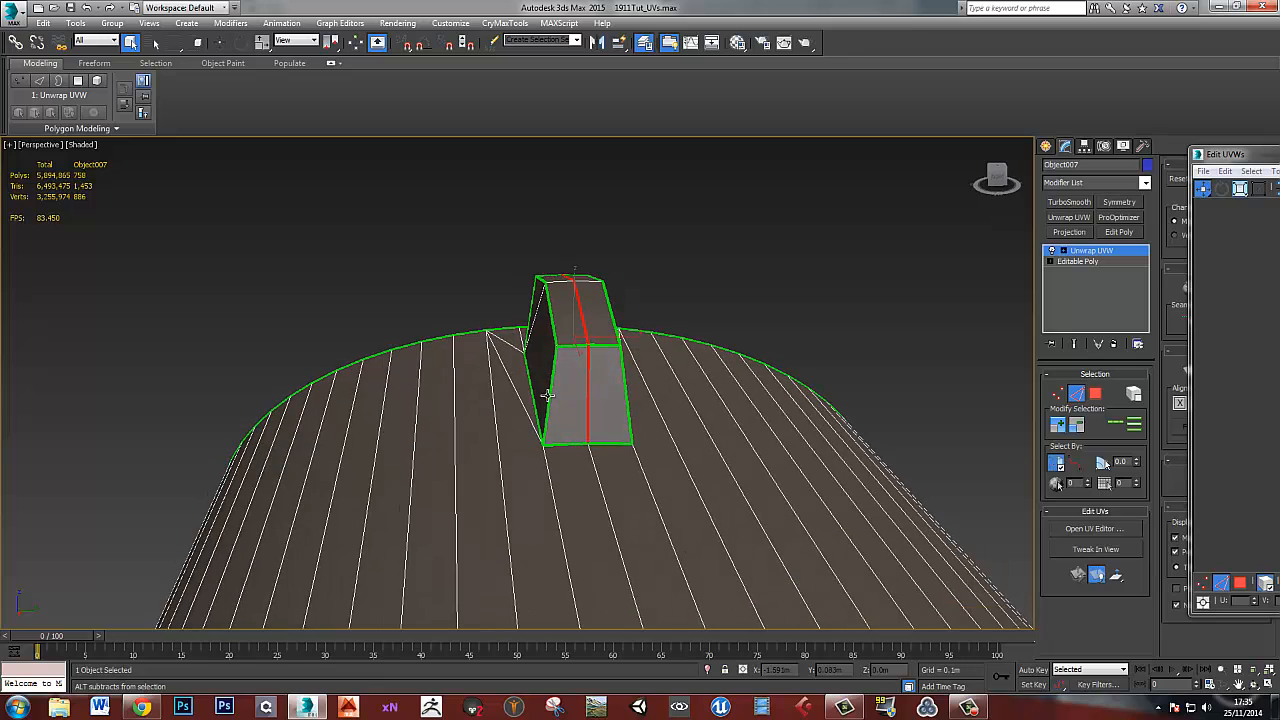
click(1252, 160)
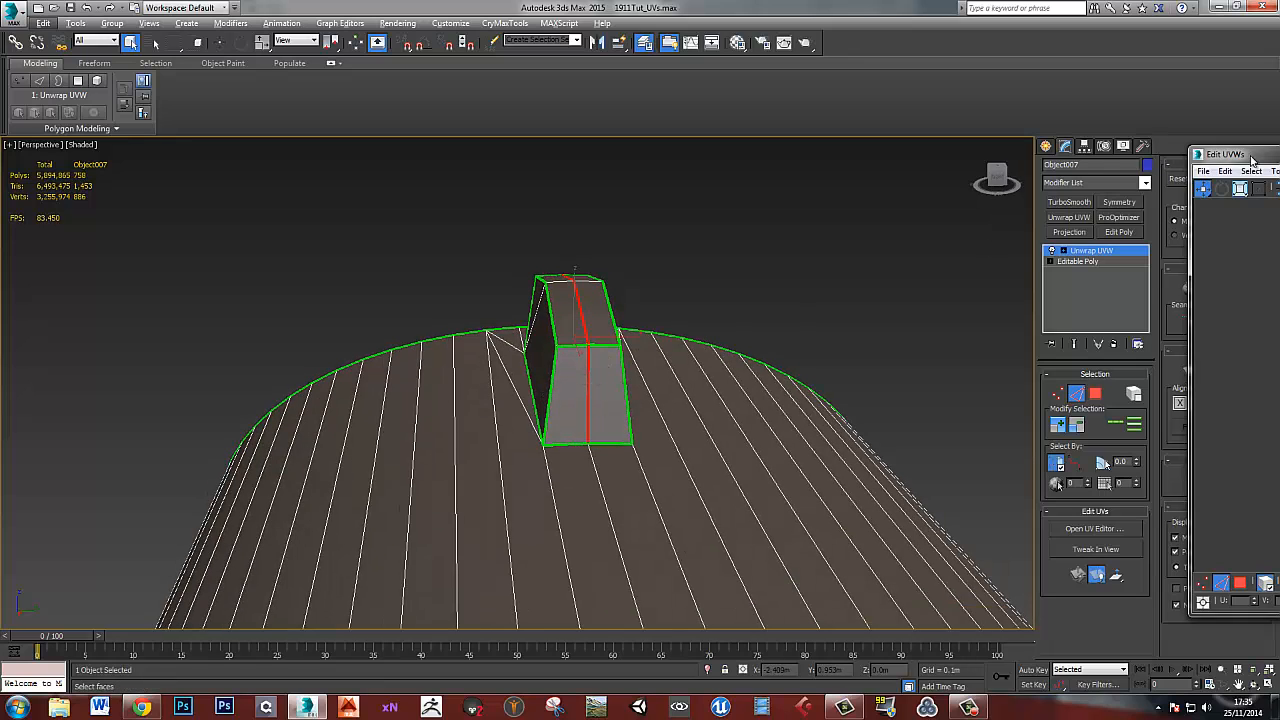
double_click(1252, 160)
scroll(720, 310, down, 3)
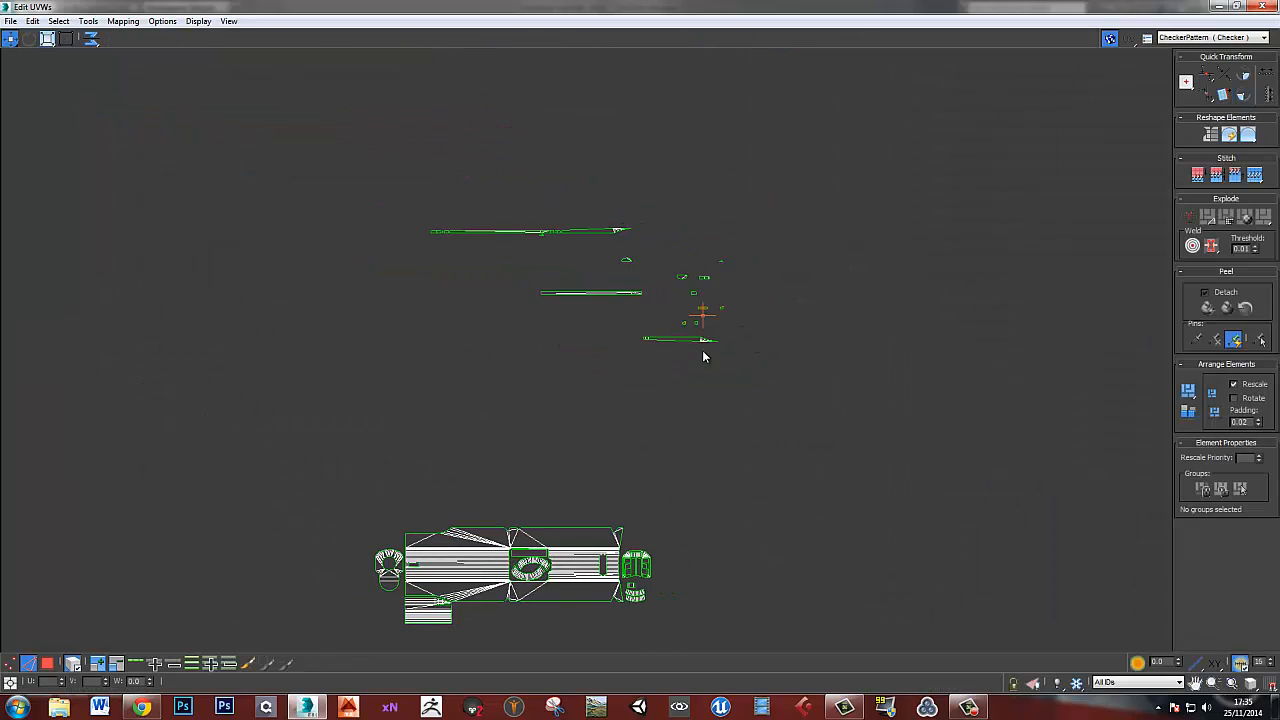
scroll(703, 356, up, 3)
key(3)
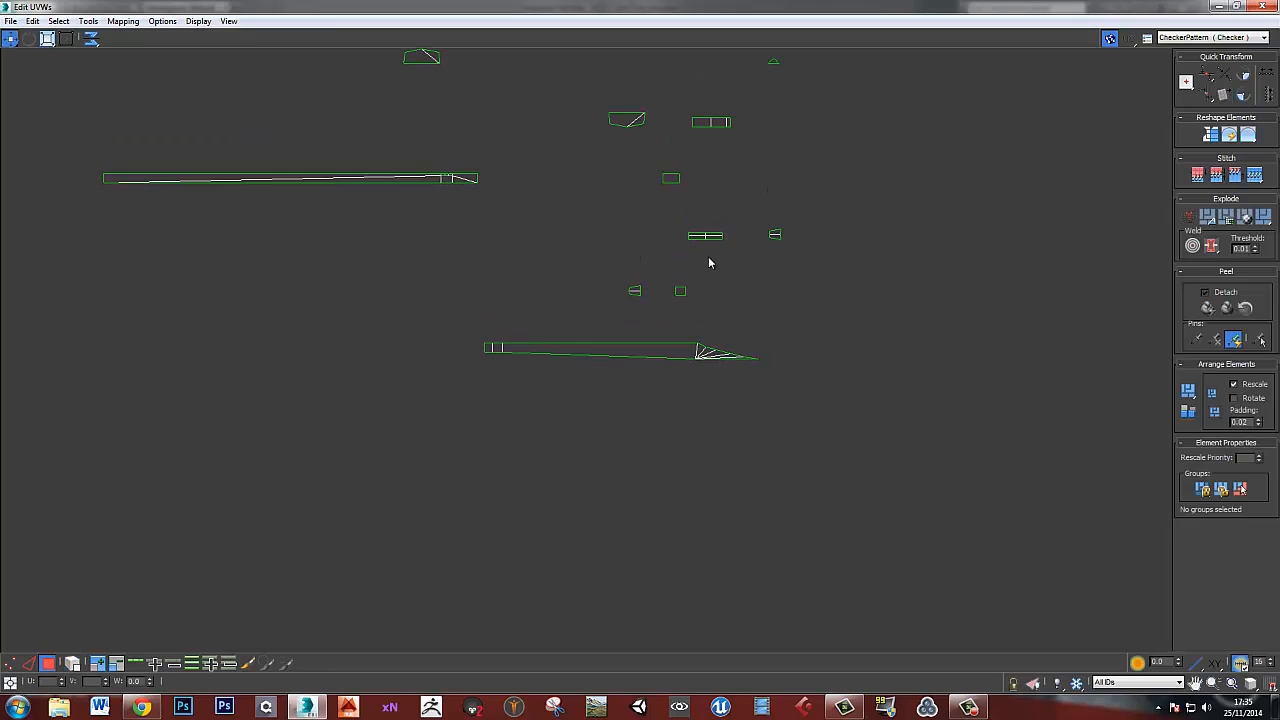
scroll(708, 259, up, 4)
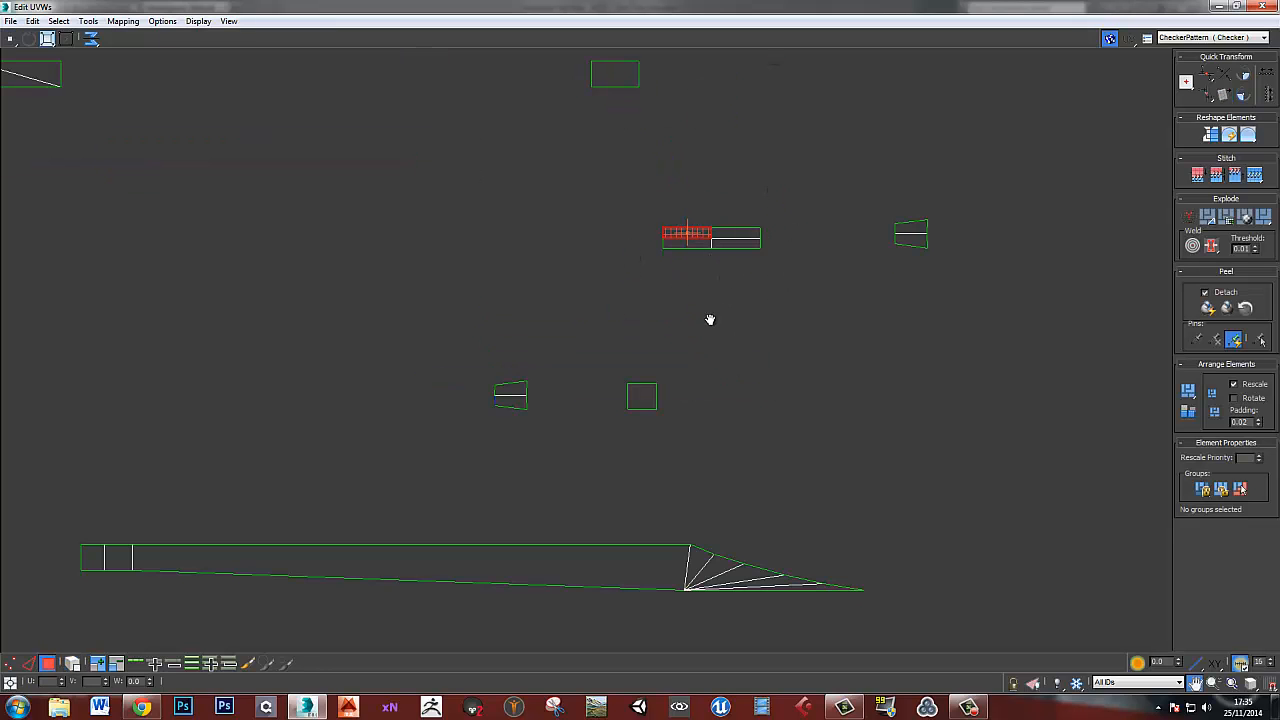
scroll(725, 310, up, 5)
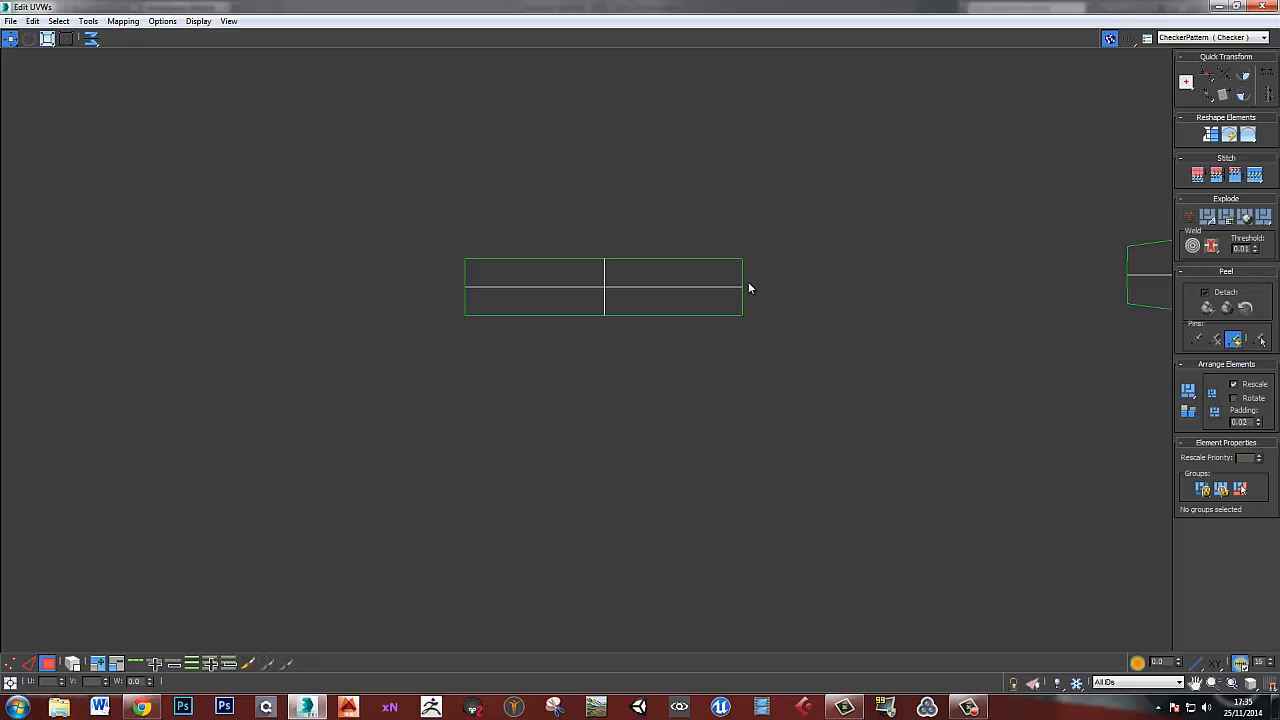
- Stitch the two tapered end pieces of the front sight to the short ends of its top strip
key(2)
click(745, 299)
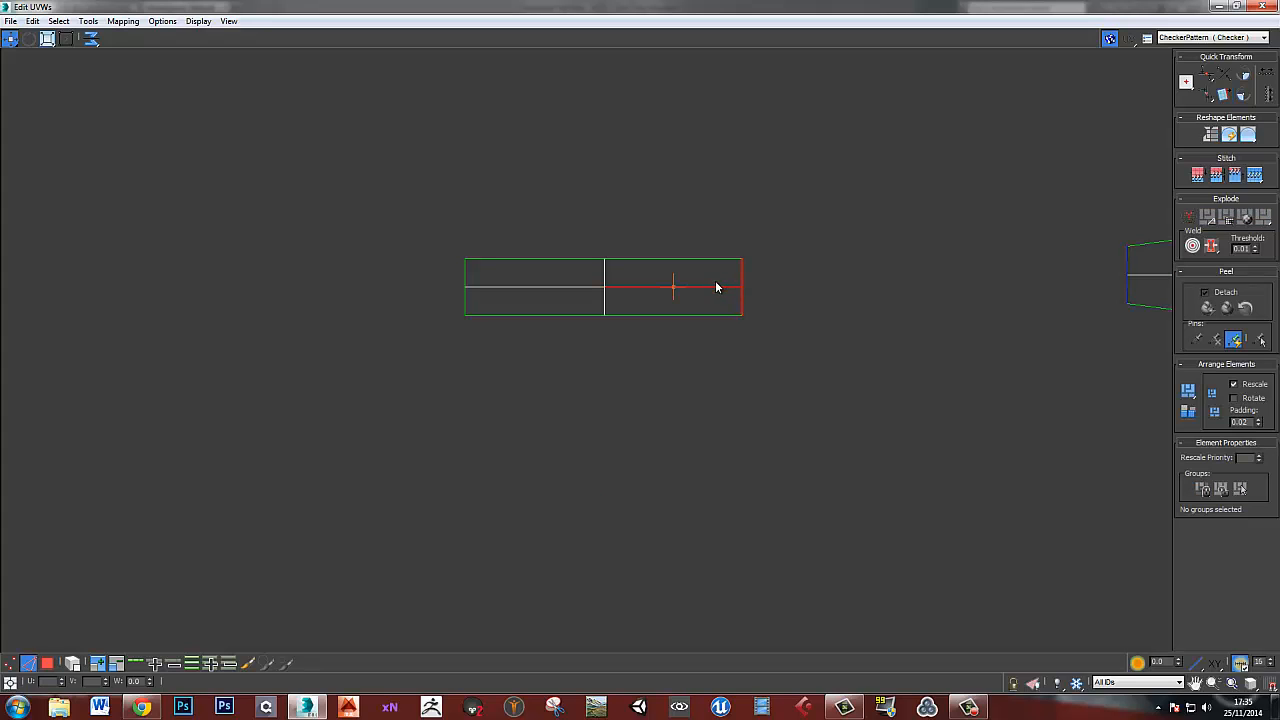
key(ctrl+a)
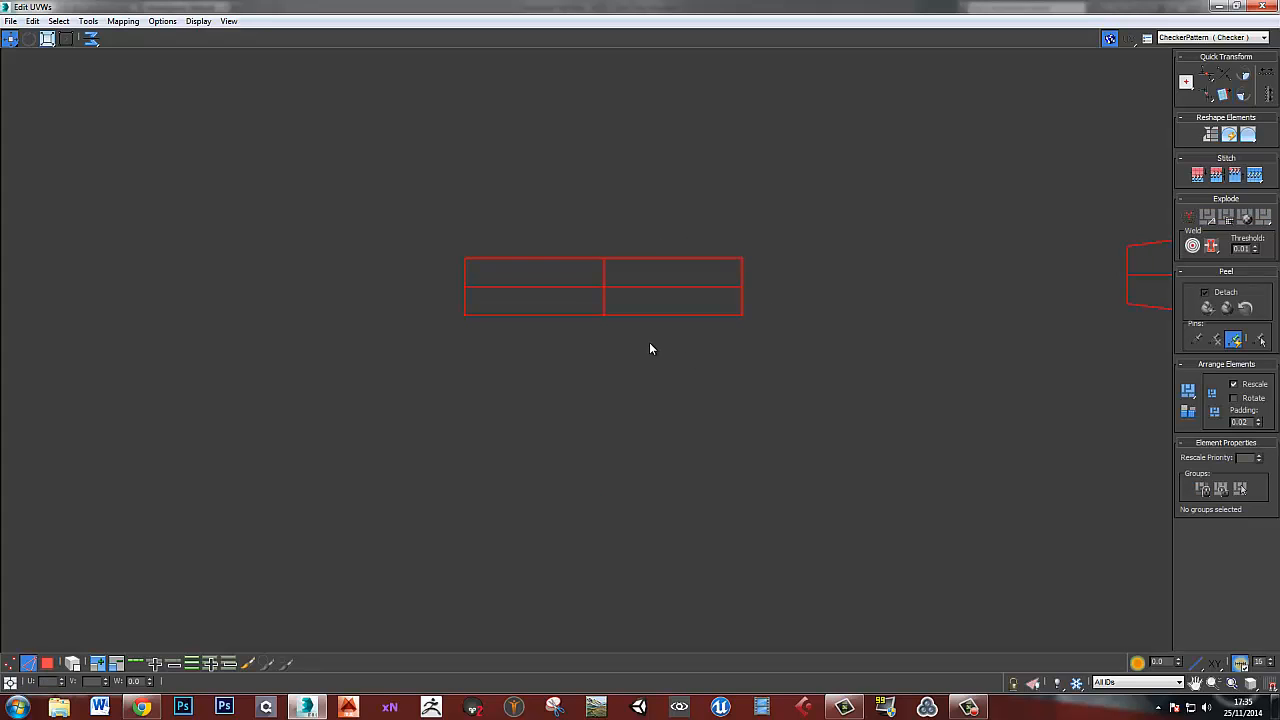
click(746, 291)
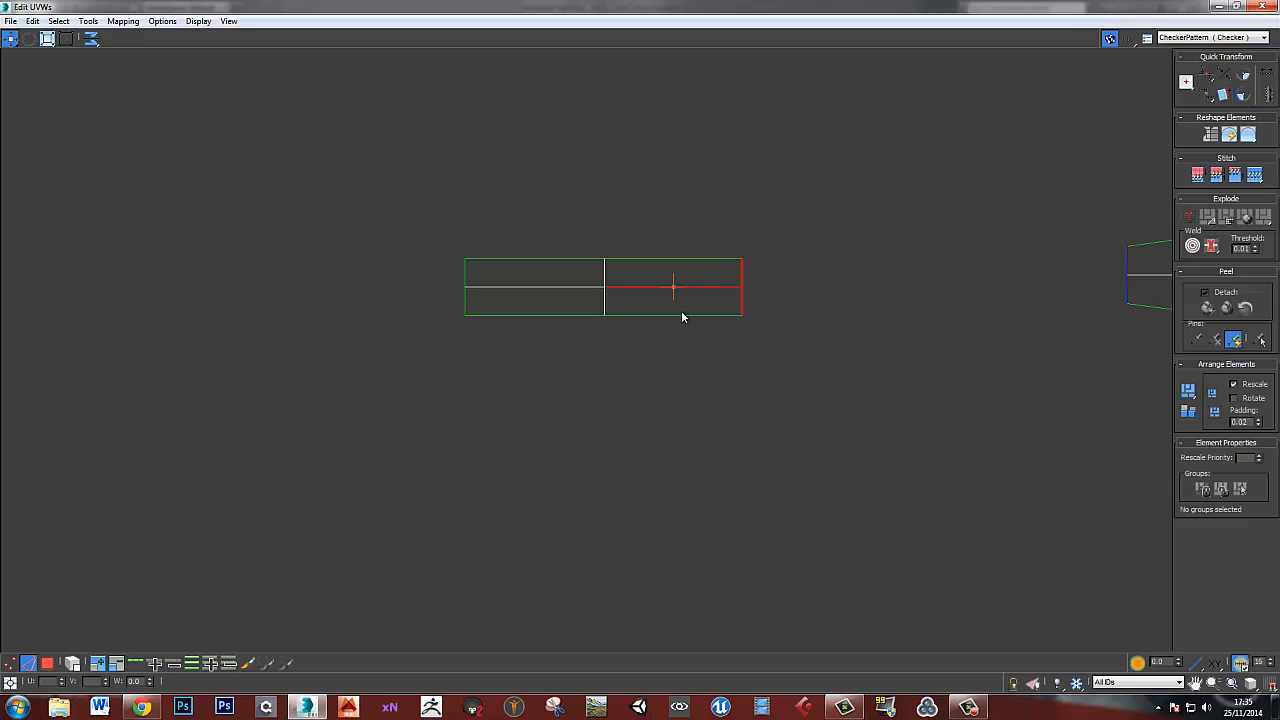
key(ctrl+shift+s)
drag(505, 313, 507, 314)
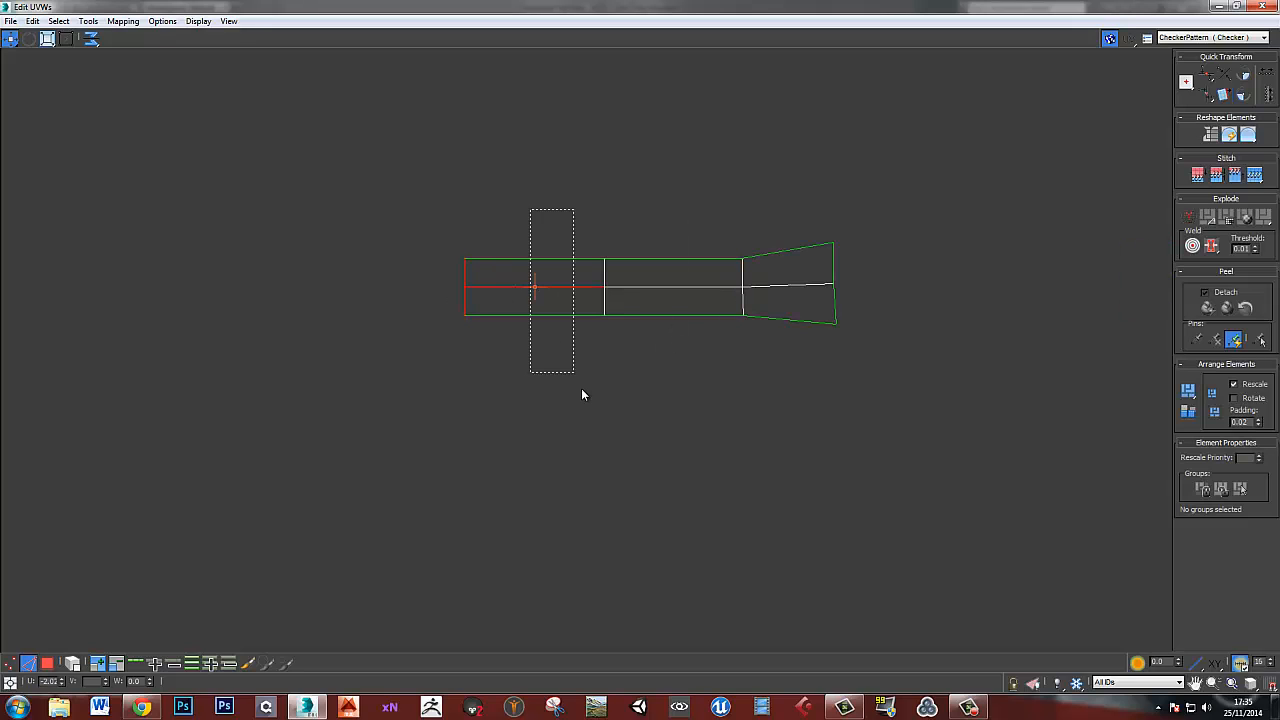
key(ctrl+shift+s)
- Stitch the front sight's two side faces to the long edges of its top strip
click(695, 259)
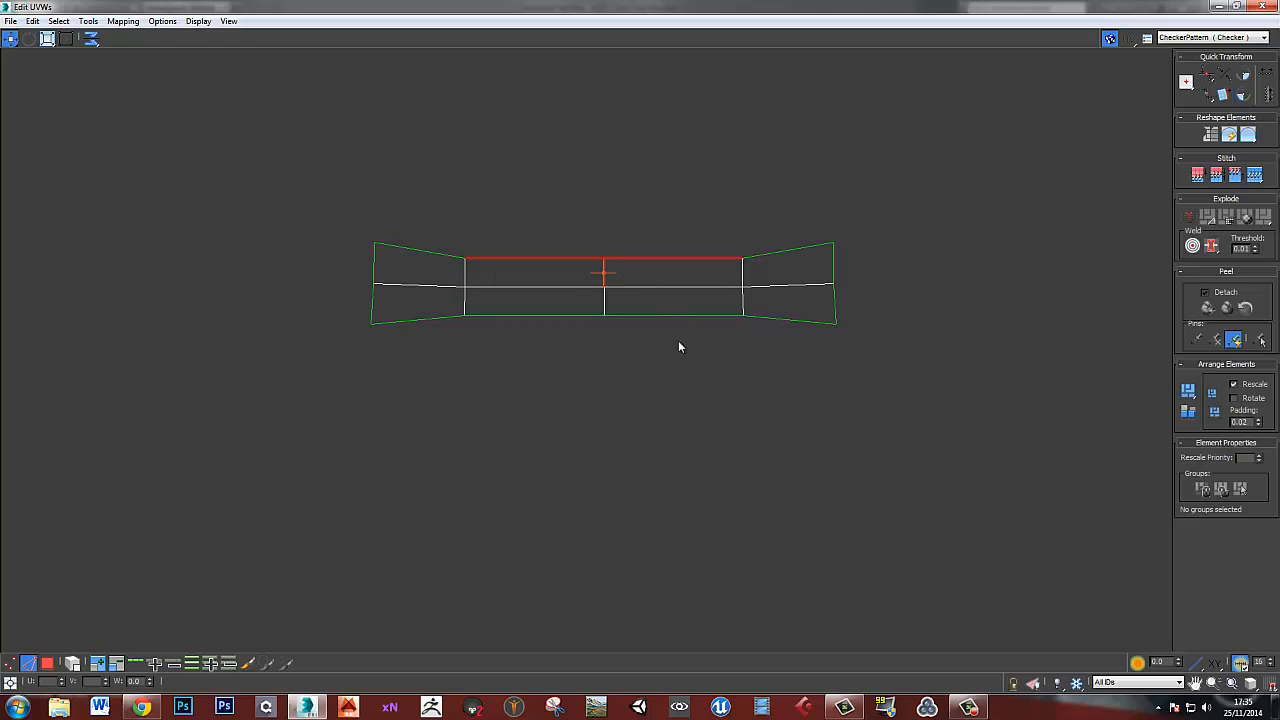
key(ctrl+shift+s)
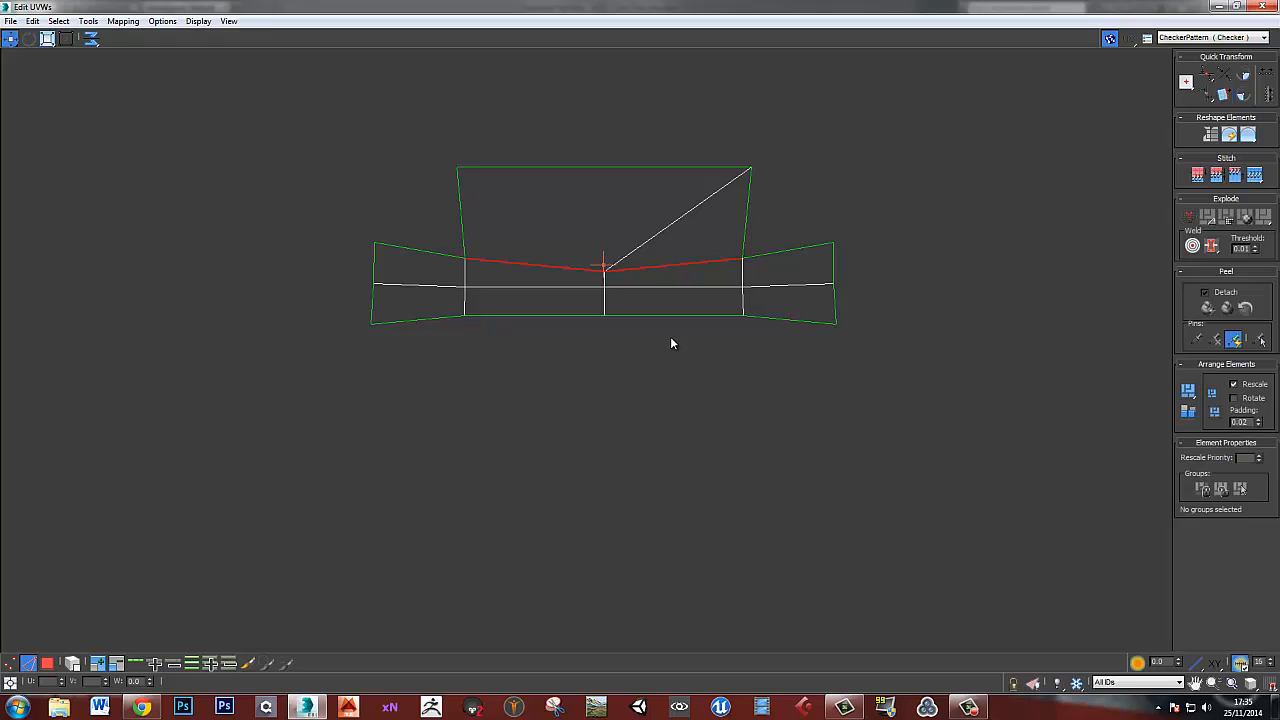
drag(670, 336, 563, 301)
click(643, 314)
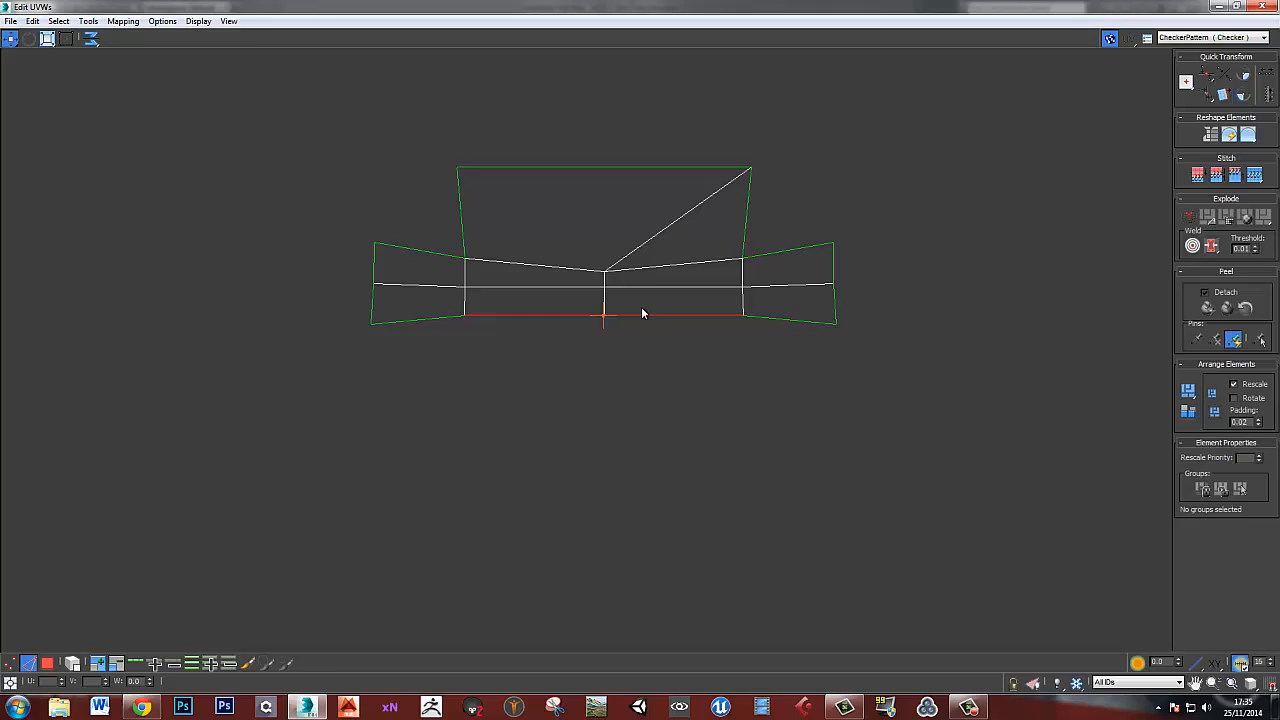
key(s)
middle_drag(645, 376, 611, 372)
scroll(604, 294, down, 5)
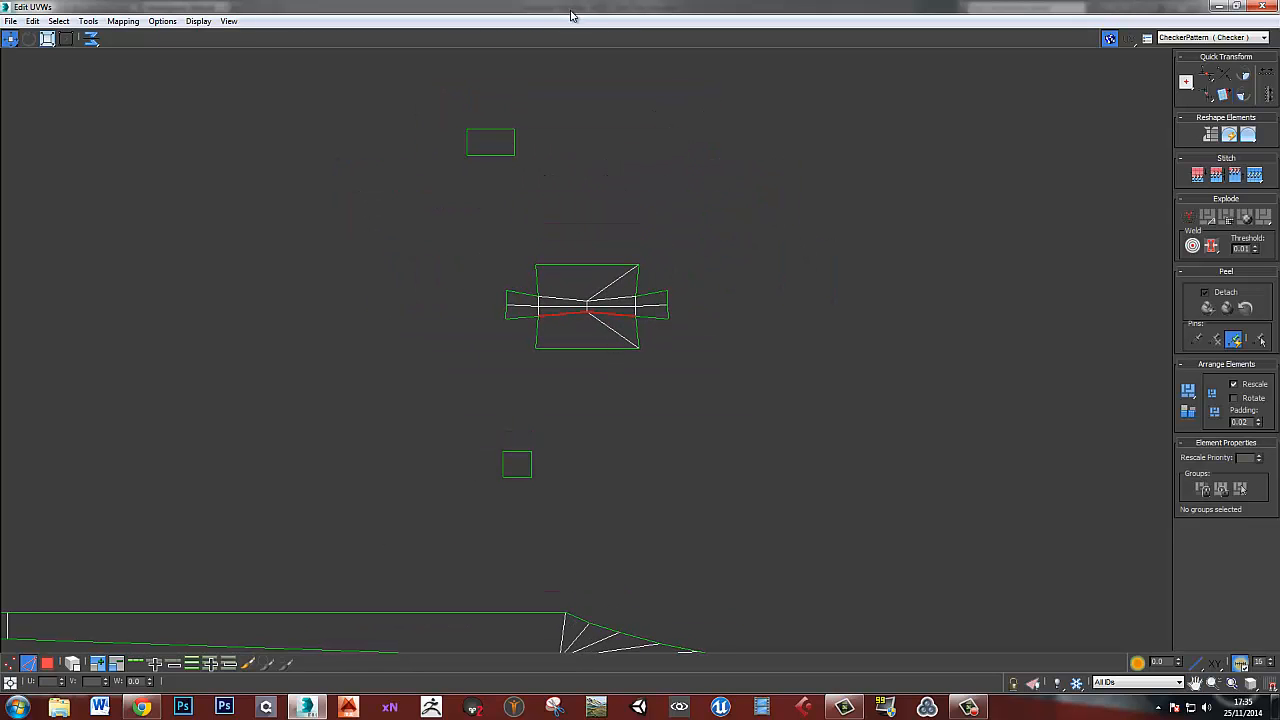
- Select the whole stitched front sight shell and check its face coverage on the model
scroll(595, 255, down, 4)
key(3)
click(592, 267)
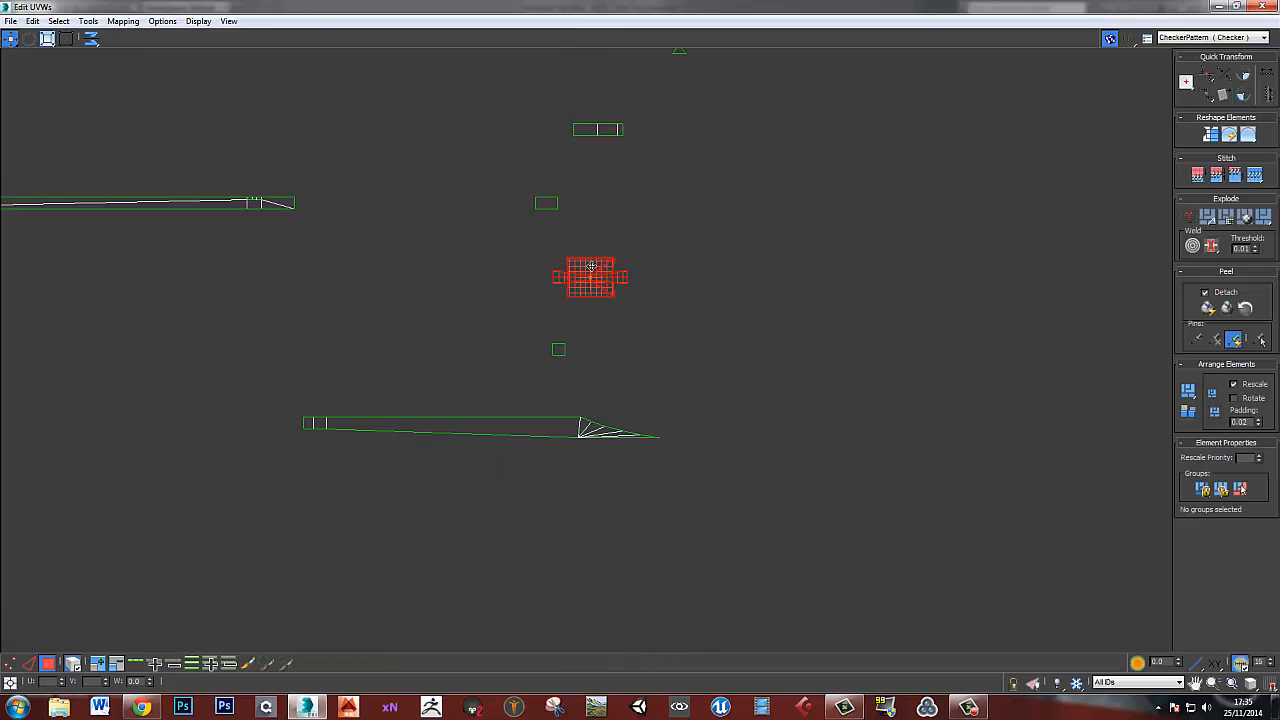
double_click(592, 12)
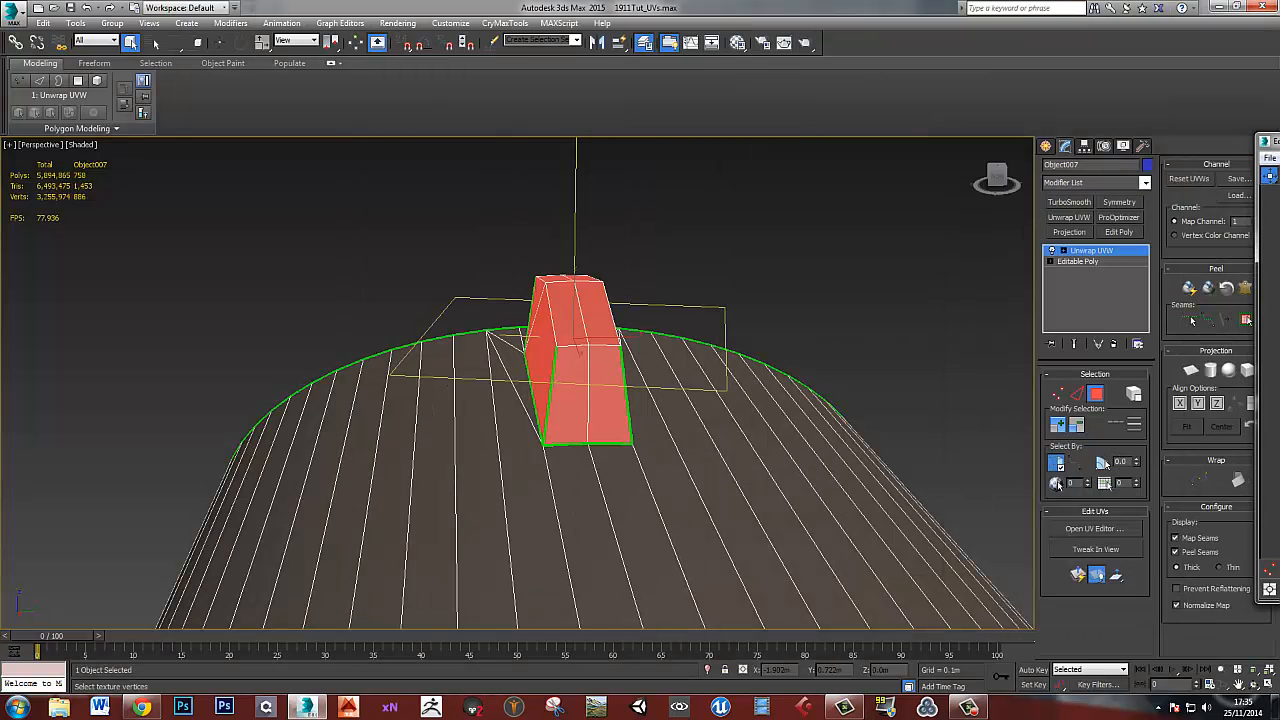
drag(1270, 141, 768, 0)
middle_drag(582, 286, 580, 336)
scroll(588, 332, up, 6)
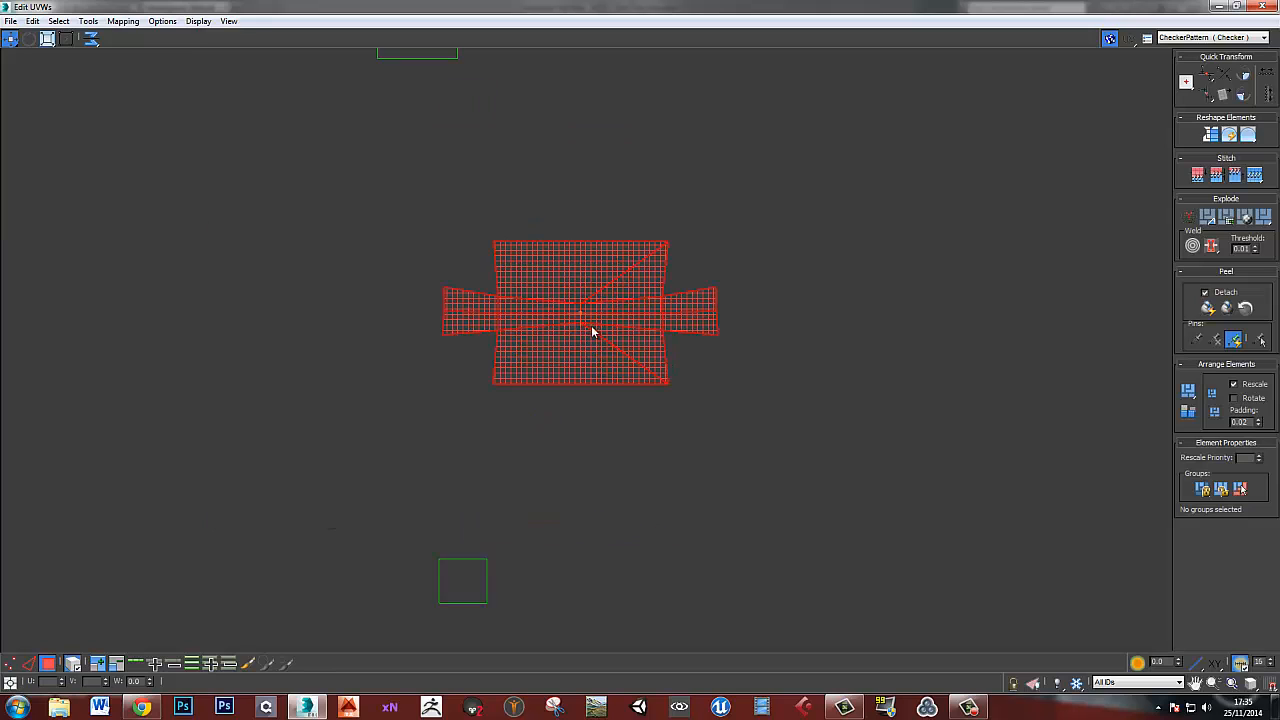
scroll(592, 331, up, 4)
- Break the front sight's two side faces and both tapered end pieces off its top strip
click(518, 158)
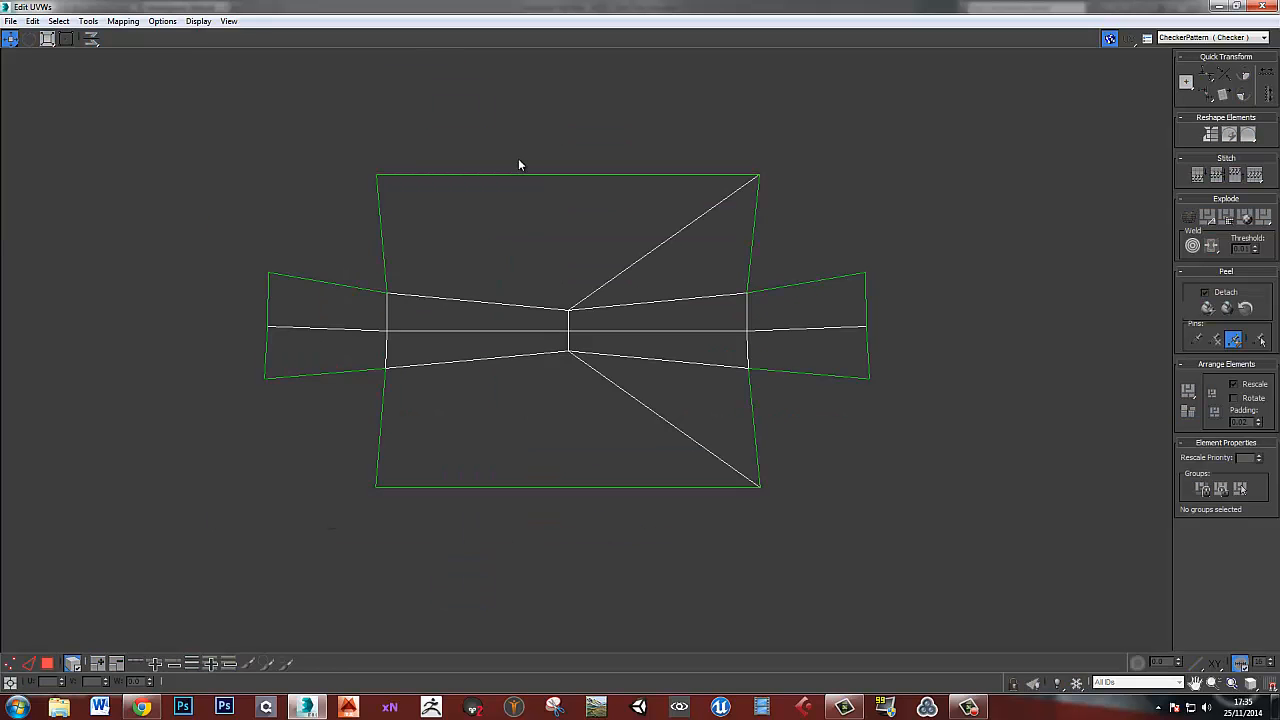
key(ctrl+z)
key(5)
drag(463, 124, 751, 264)
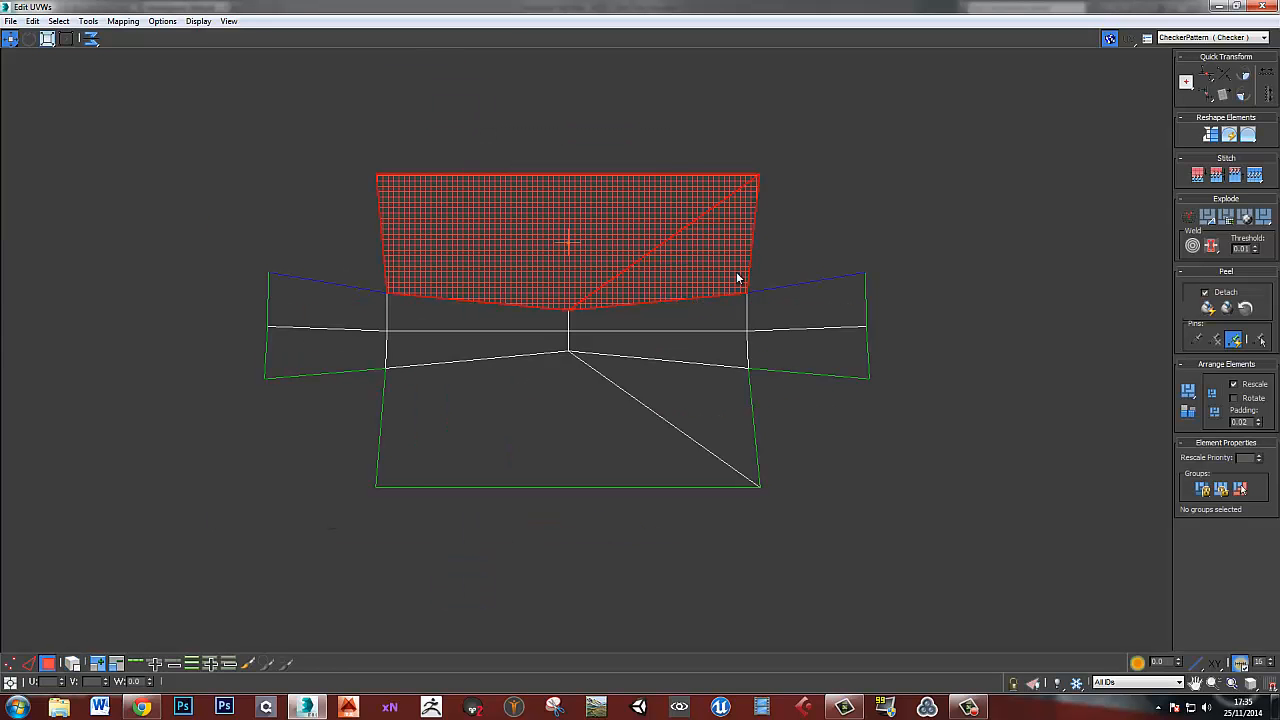
click(812, 290)
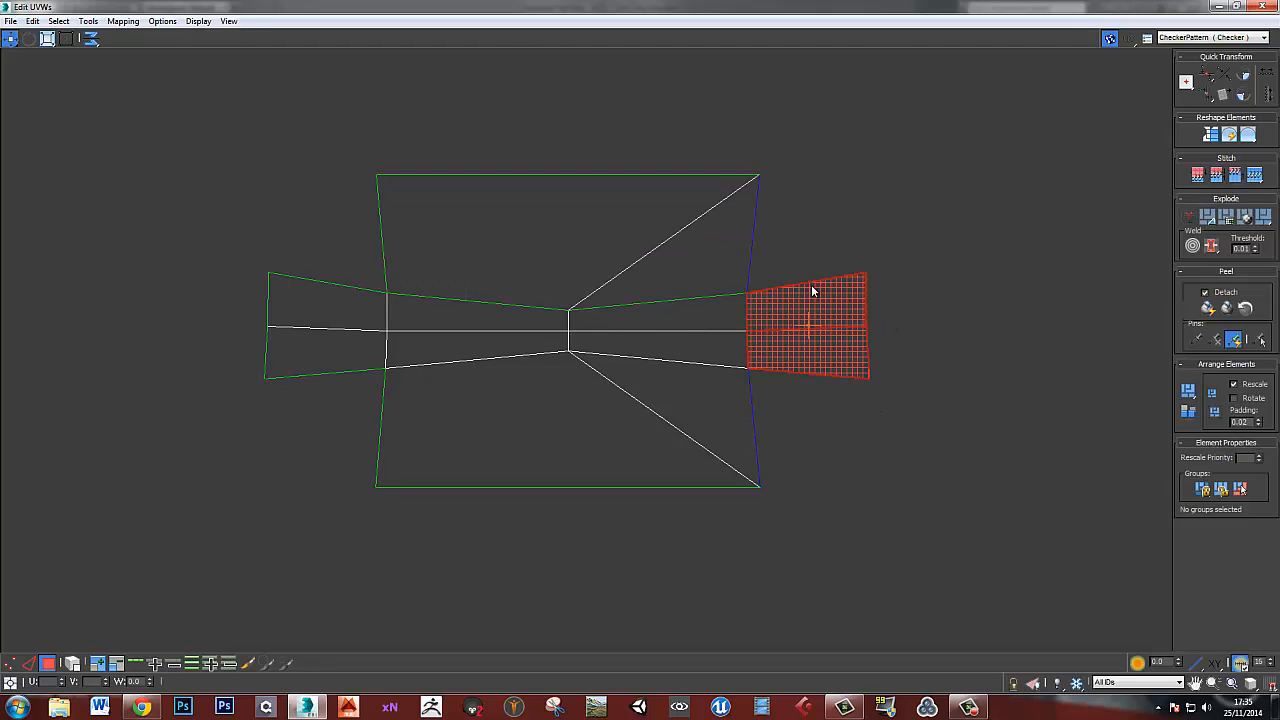
drag(806, 491, 543, 440)
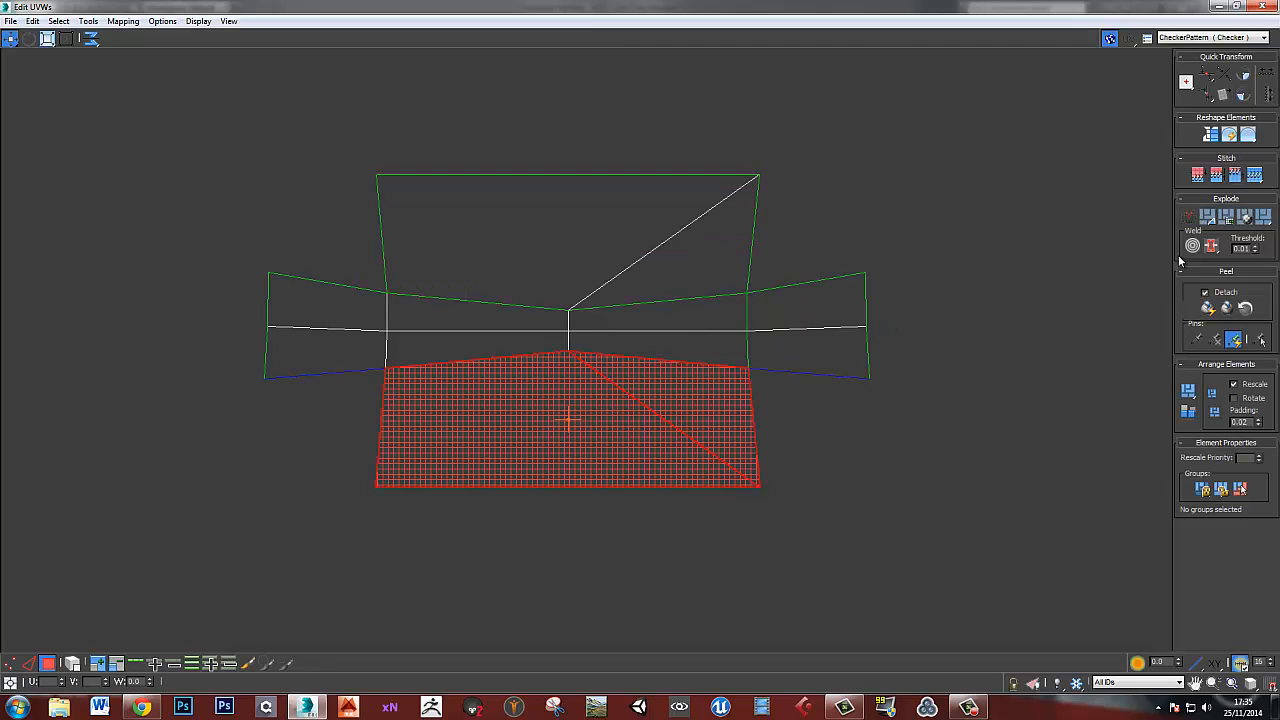
drag(253, 325, 395, 385)
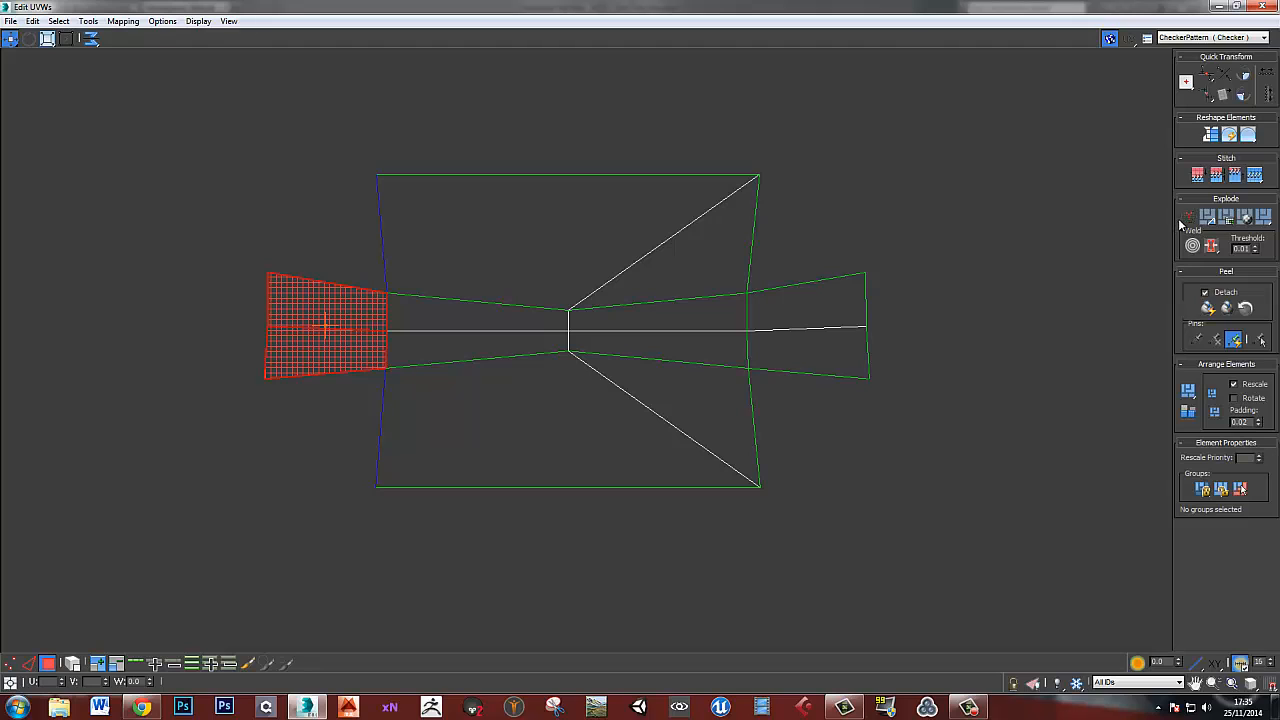
- Relax all the front sight pieces by polygon angles with 100 iterations and an amount of 0.1
scroll(645, 306, down, 1)
drag(293, 203, 904, 491)
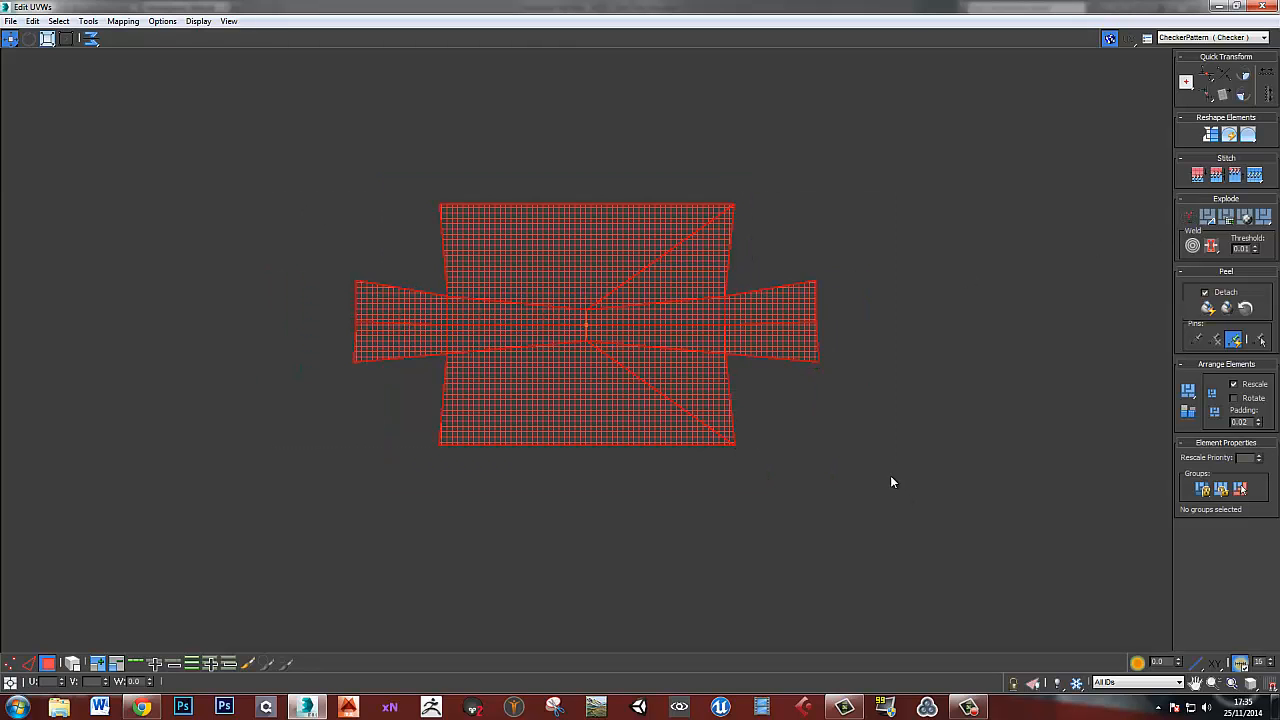
key(r)
click(80, 68)
scroll(80, 68, up, 1)
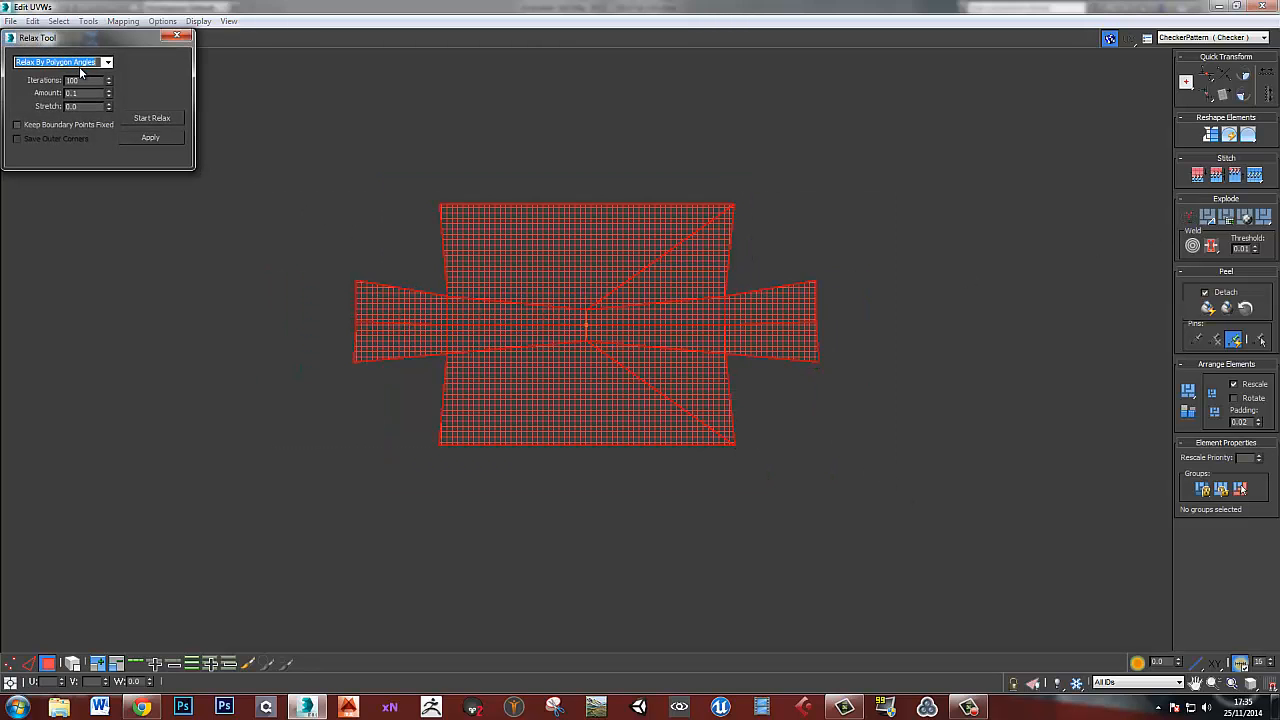
click(152, 118)
click(157, 119)
click(769, 186)
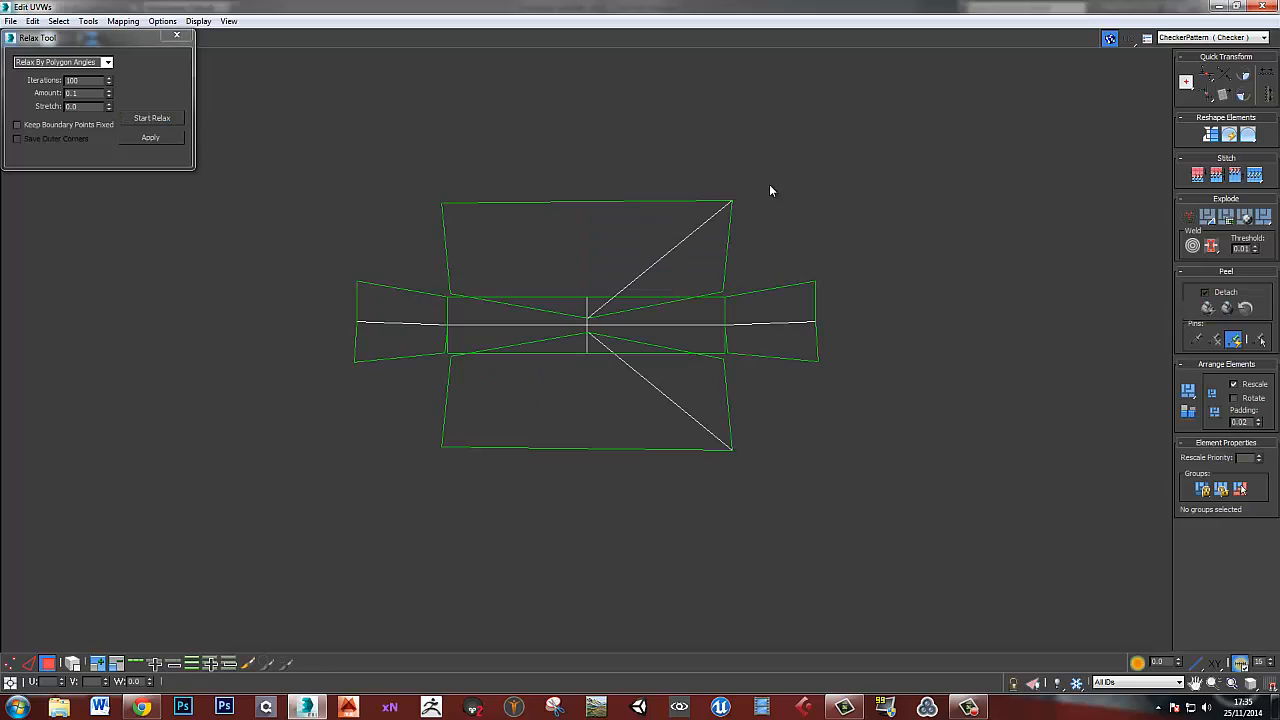
- Spread the front sight's side faces and end pieces outward so they stand clear of the top strip
click(617, 283)
key(ctrl+e)
click(614, 274)
drag(614, 274, 617, 232)
drag(603, 397, 598, 447)
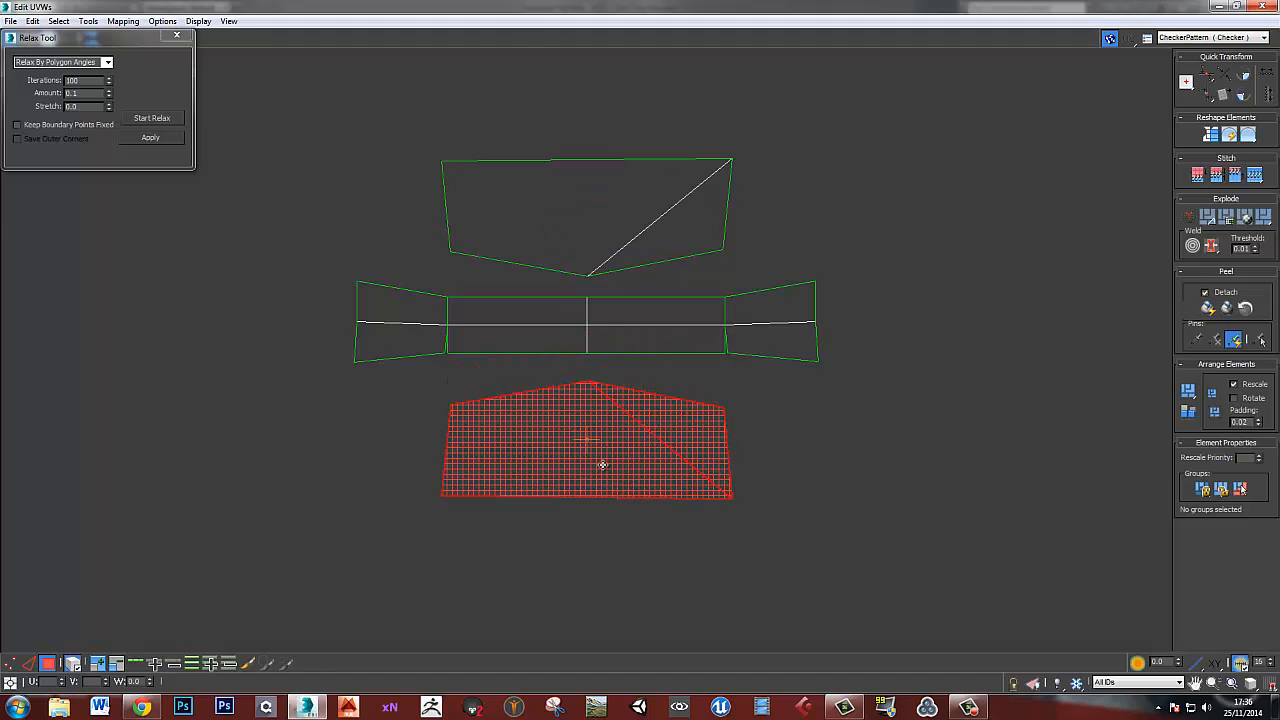
drag(770, 316, 786, 316)
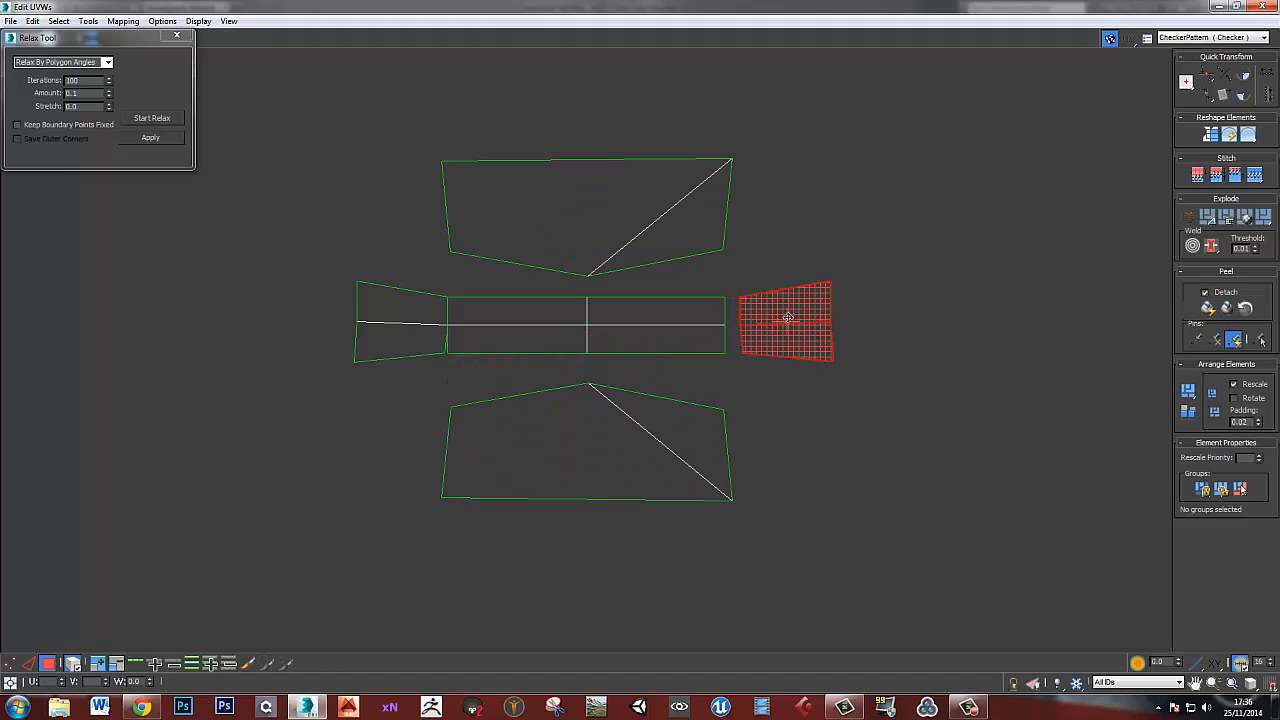
drag(421, 320, 406, 320)
click(836, 403)
scroll(700, 385, up, 1)
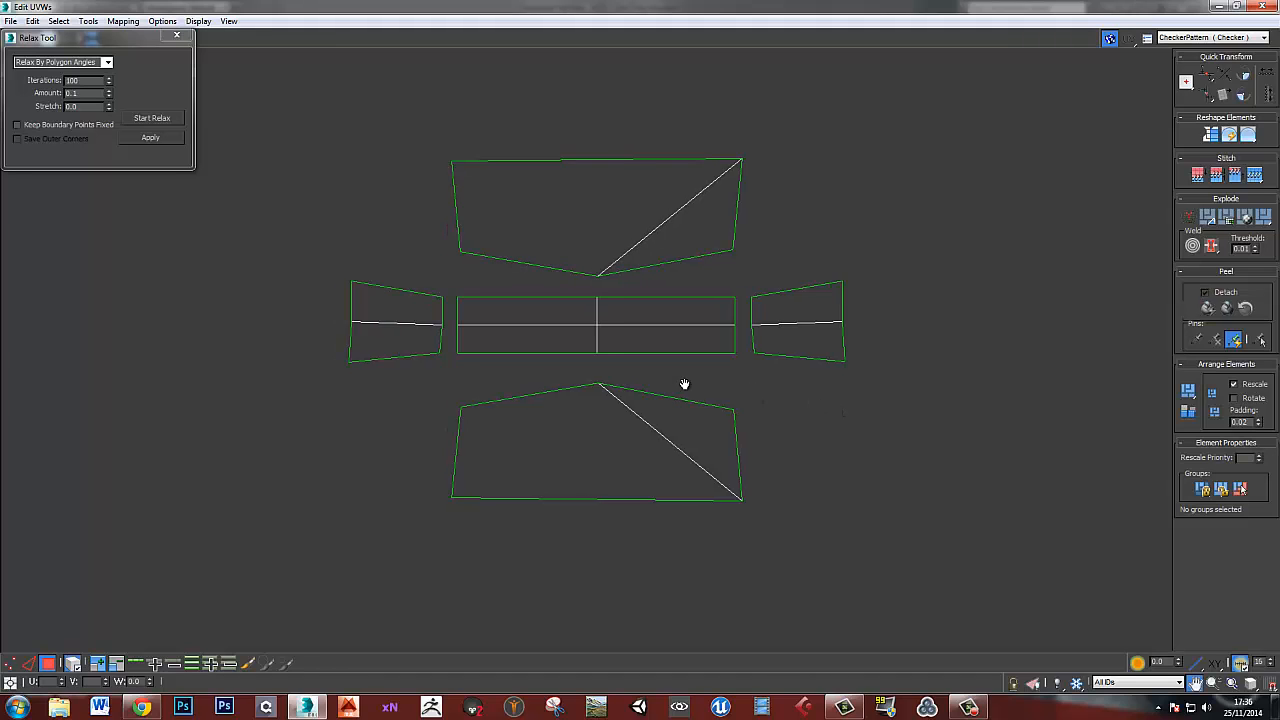
- Straighten the short edges of the front sight's top strip and tapered end pieces by aligning their vertices vertically
scroll(471, 349, up, 4)
key(1)
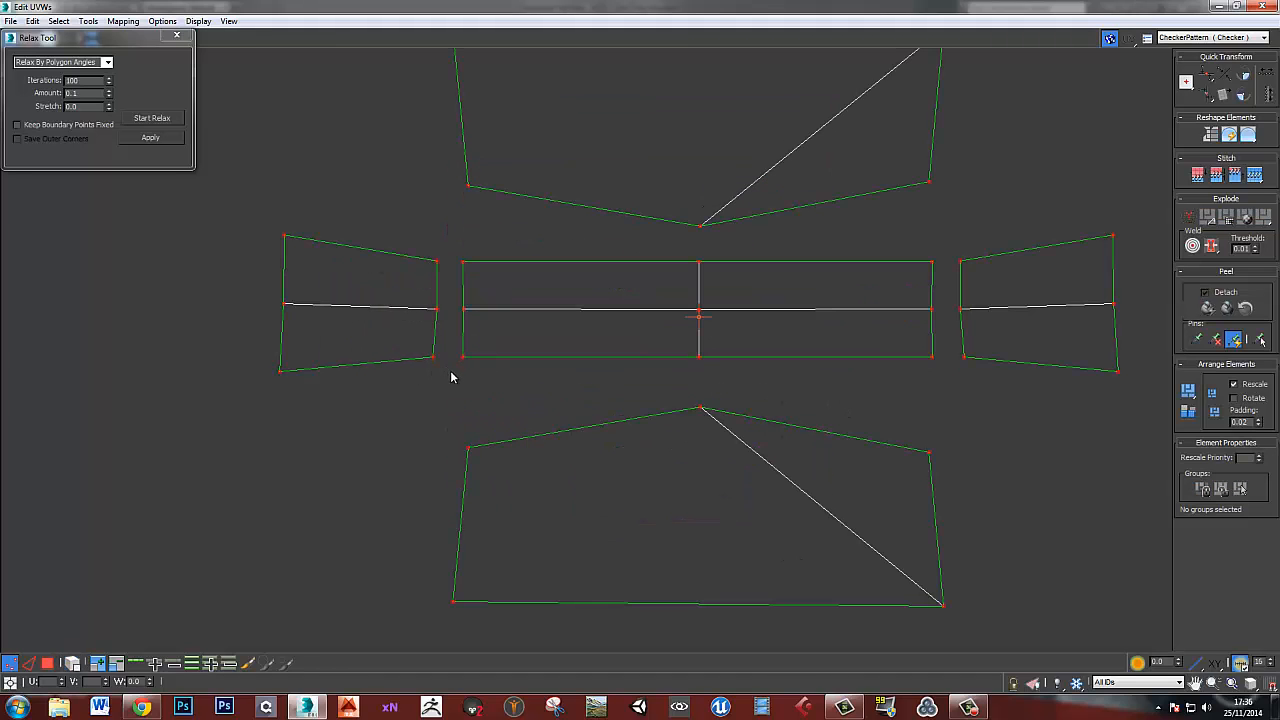
drag(451, 374, 416, 236)
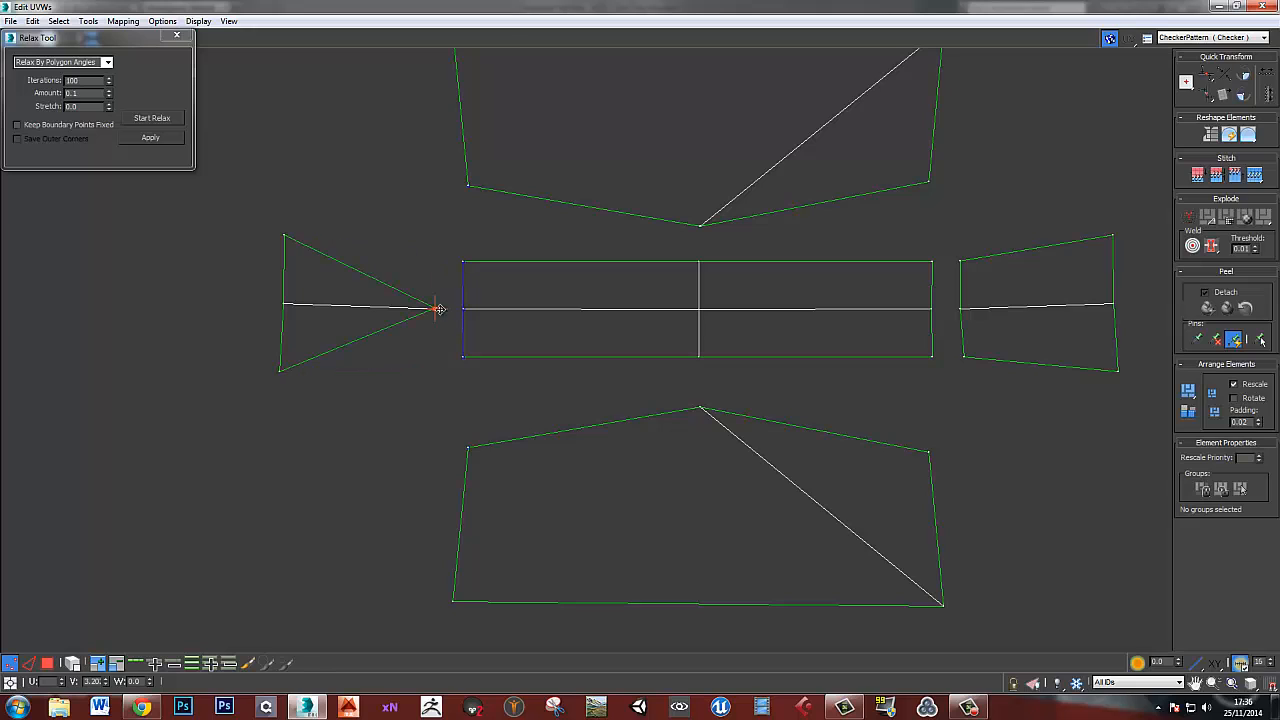
drag(236, 188, 330, 395)
drag(442, 248, 532, 398)
drag(950, 250, 969, 409)
- Level the long outer edges of the front sight's two side faces by aligning their corner vertices horizontally
middle_drag(930, 545, 920, 486)
drag(914, 468, 332, 413)
middle_drag(621, 254, 597, 633)
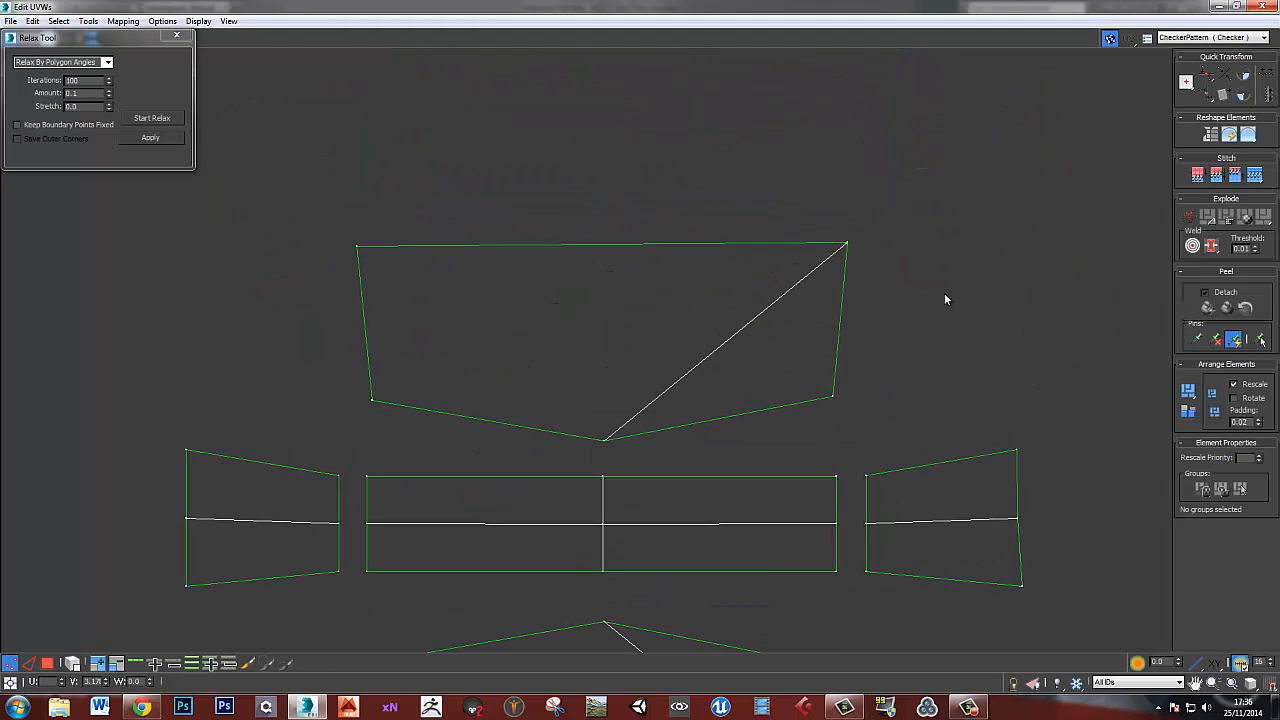
key(ctrl+w)
key(ctrl+z)
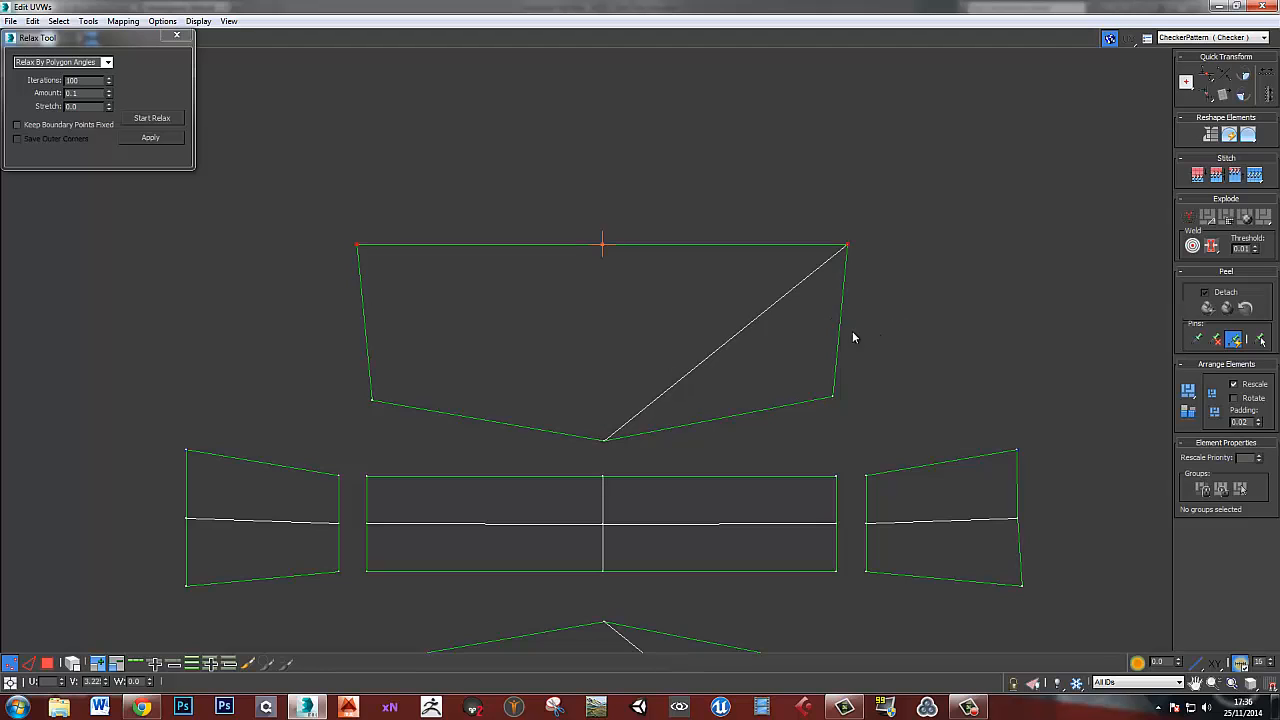
- Move all the front sight shells over to the slide layout, just above the shell with the round opening
scroll(883, 357, down, 5)
middle_drag(883, 357, 682, 372)
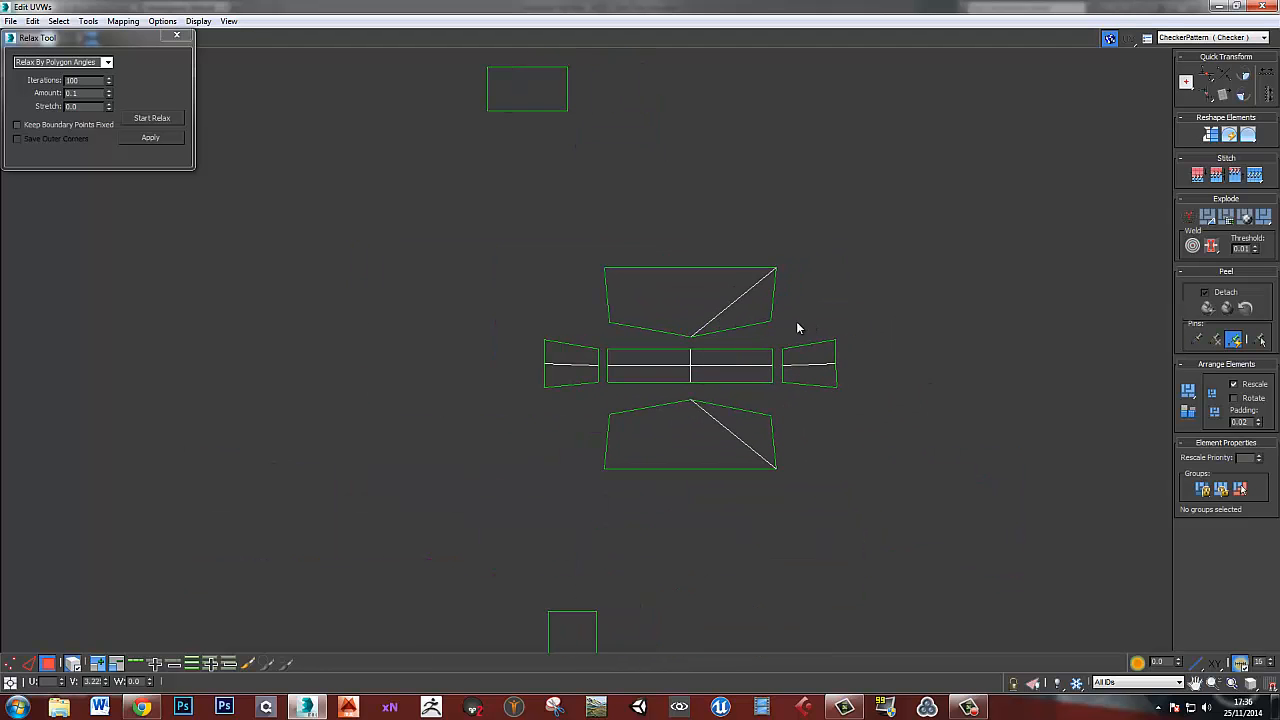
scroll(814, 461, down, 8)
drag(824, 453, 502, 541)
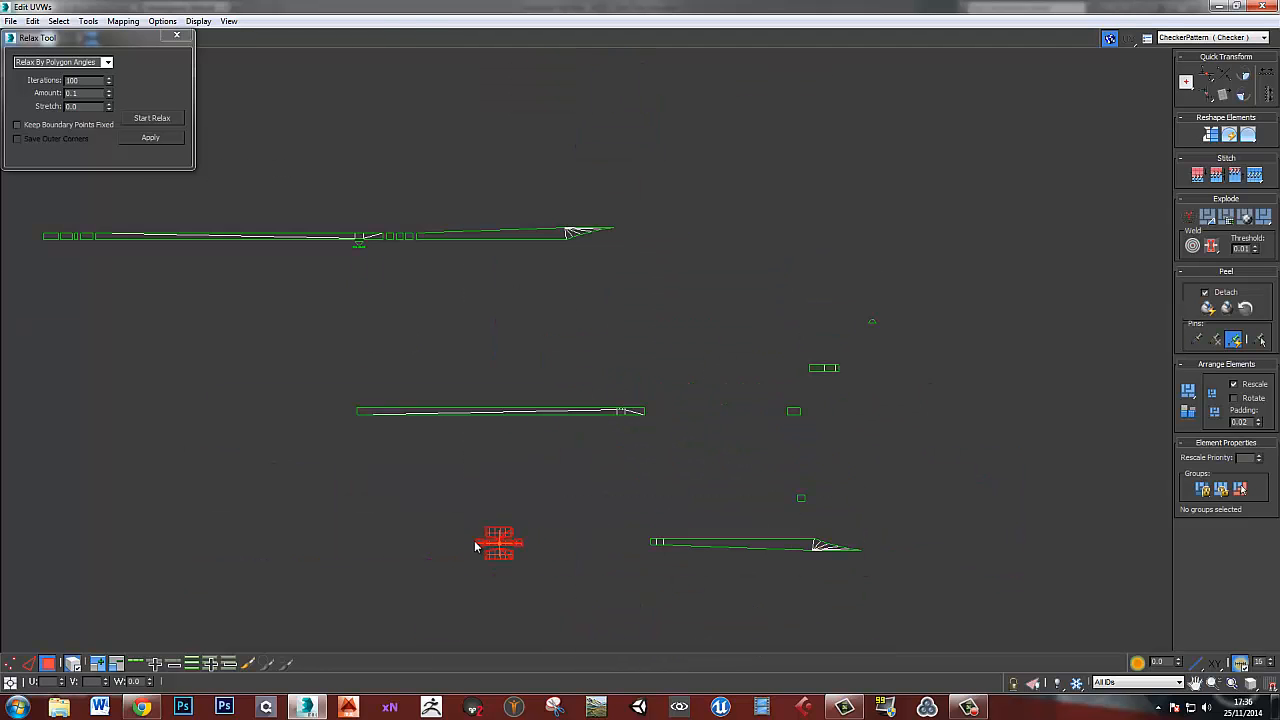
scroll(685, 394, down, 6)
middle_drag(686, 388, 800, 231)
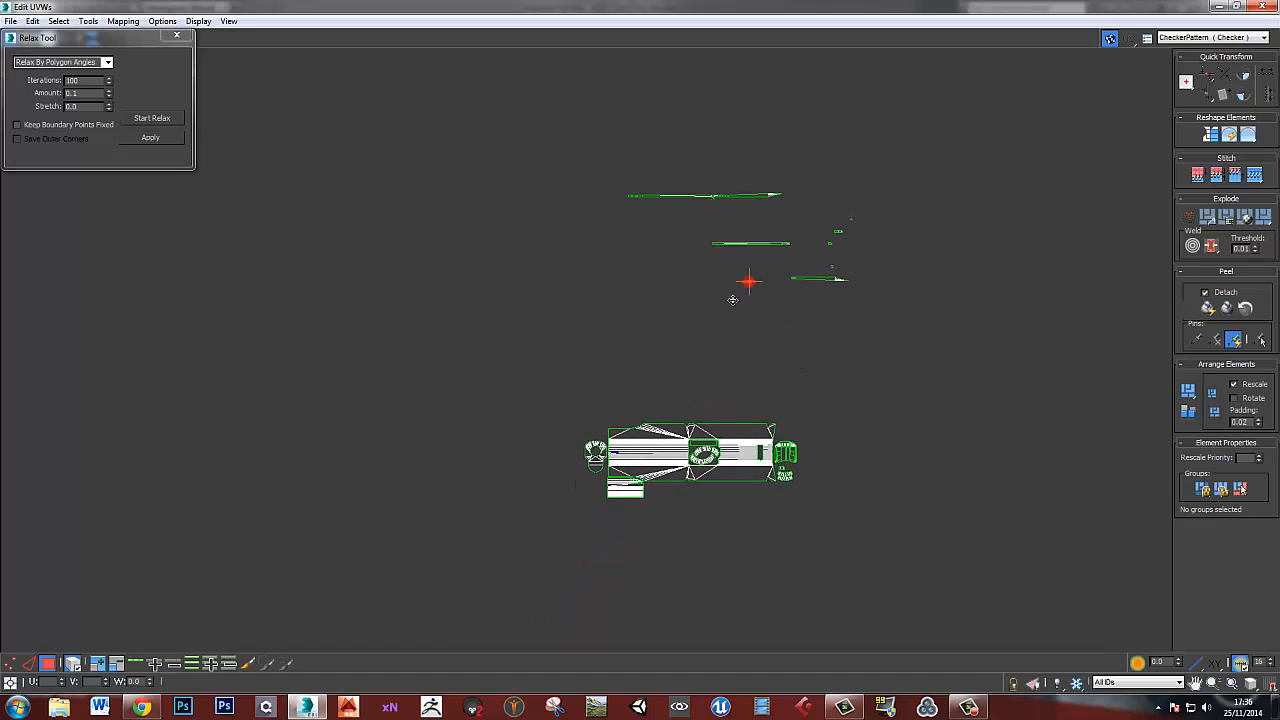
scroll(603, 434, up, 8)
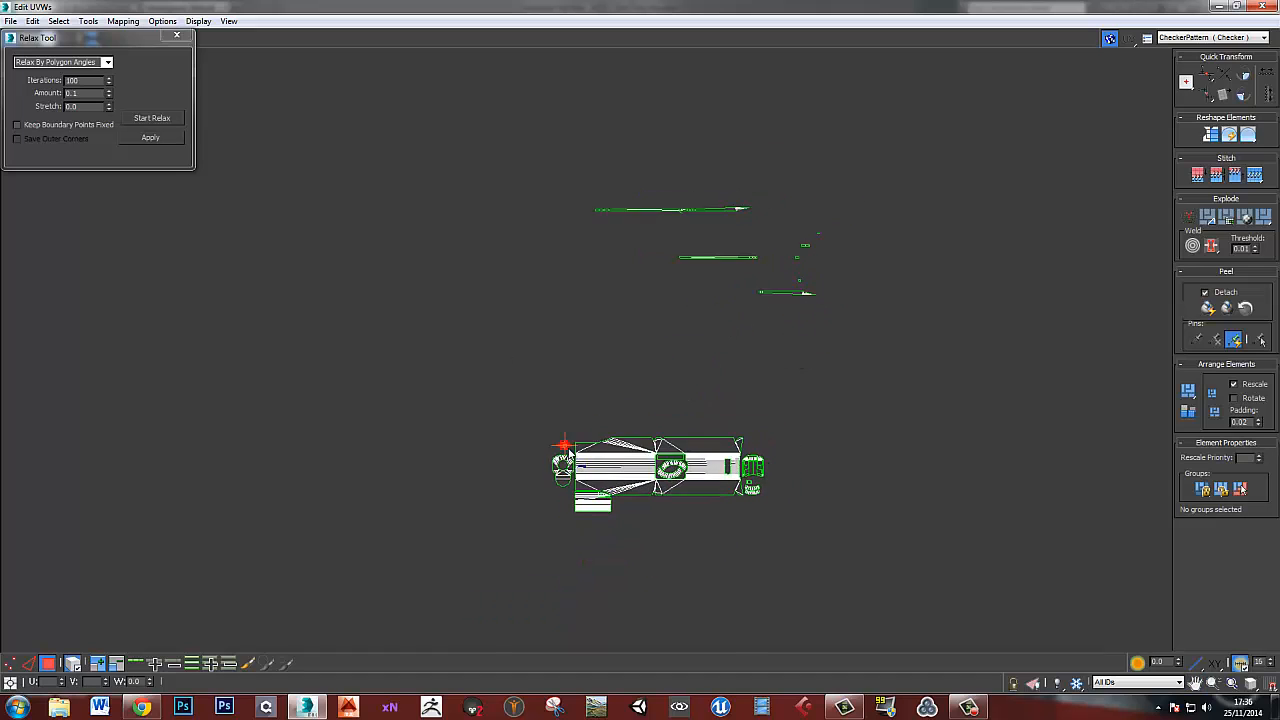
drag(553, 453, 565, 477)
- Flip one side face and one end piece of the front sight and stack each over its matching counterpart
scroll(570, 540, up, 5)
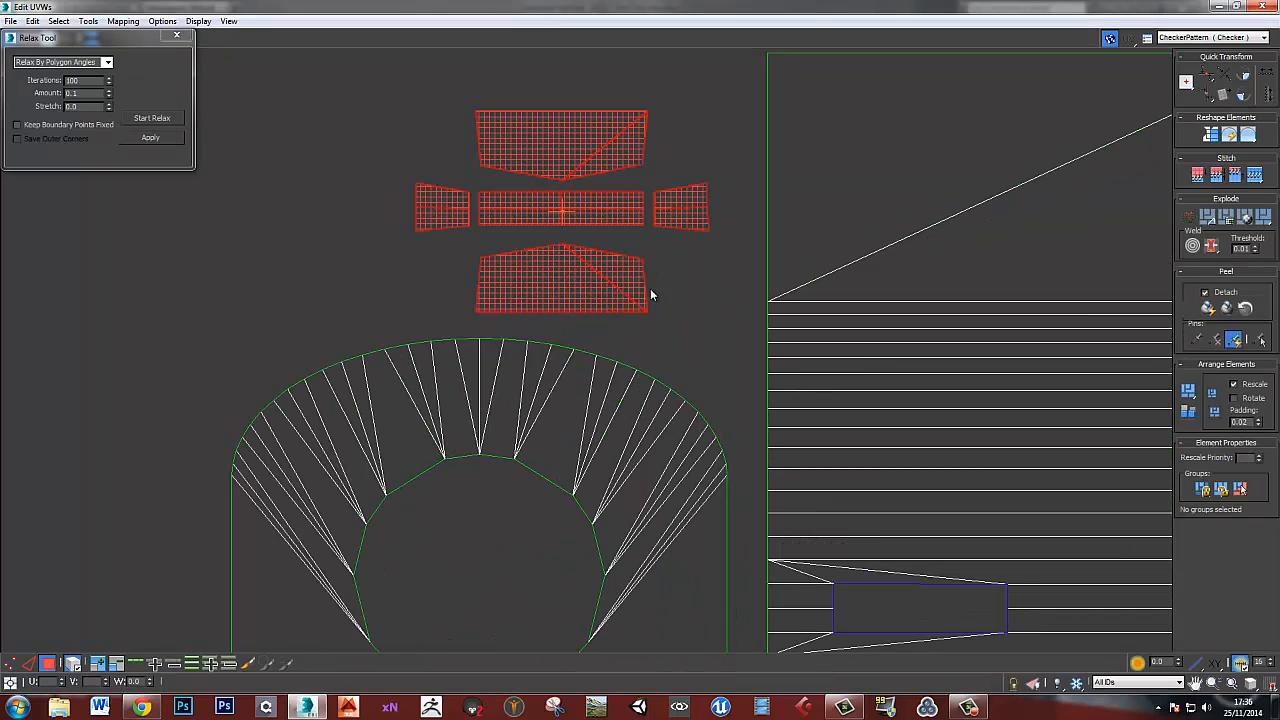
click(576, 284)
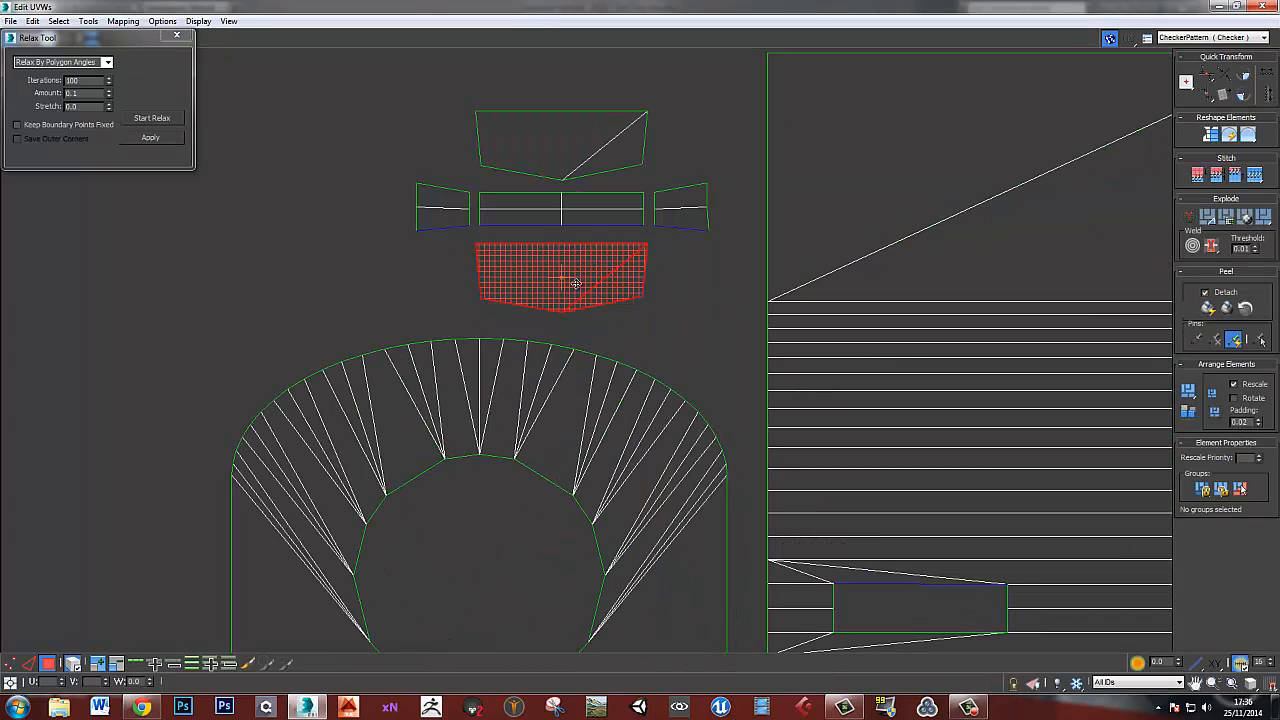
drag(576, 284, 576, 155)
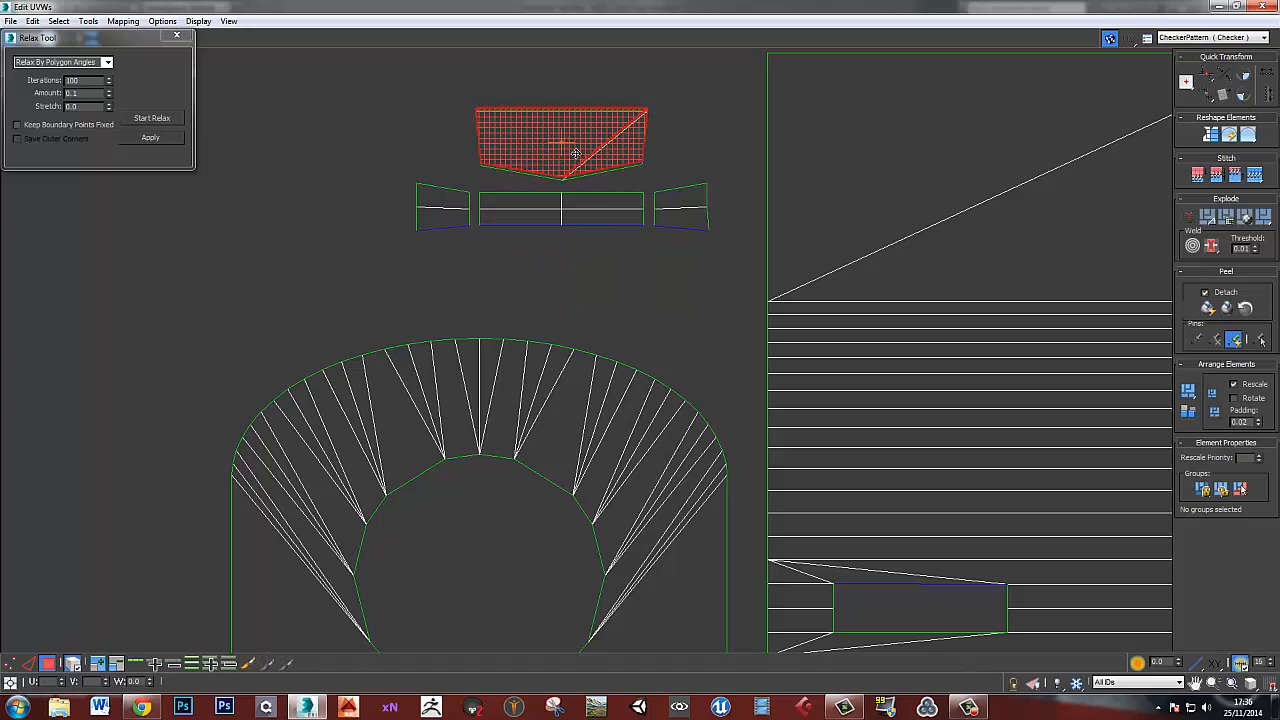
click(682, 217)
drag(682, 217, 446, 213)
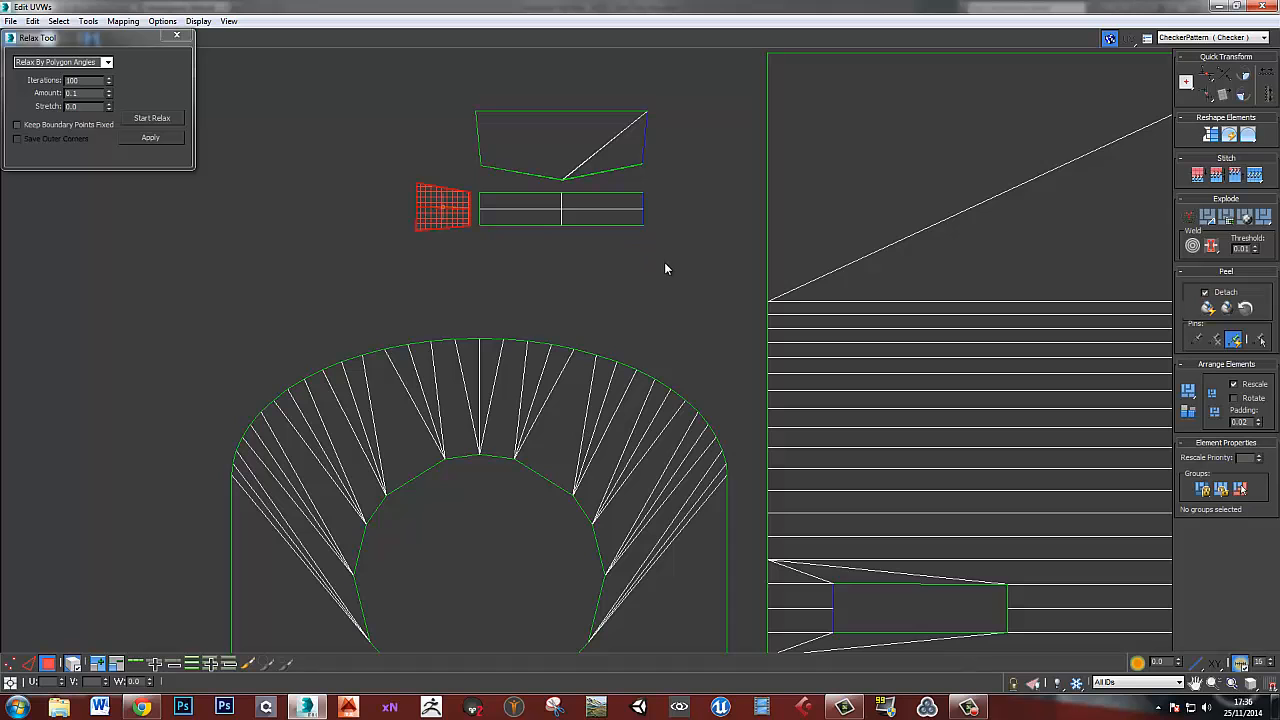
- Move the stacked front sight shells into the round opening of the neighbouring end shell
drag(316, 104, 668, 258)
scroll(560, 174, down, 3)
middle_drag(562, 178, 548, 145)
drag(546, 126, 494, 363)
middle_drag(461, 421, 483, 369)
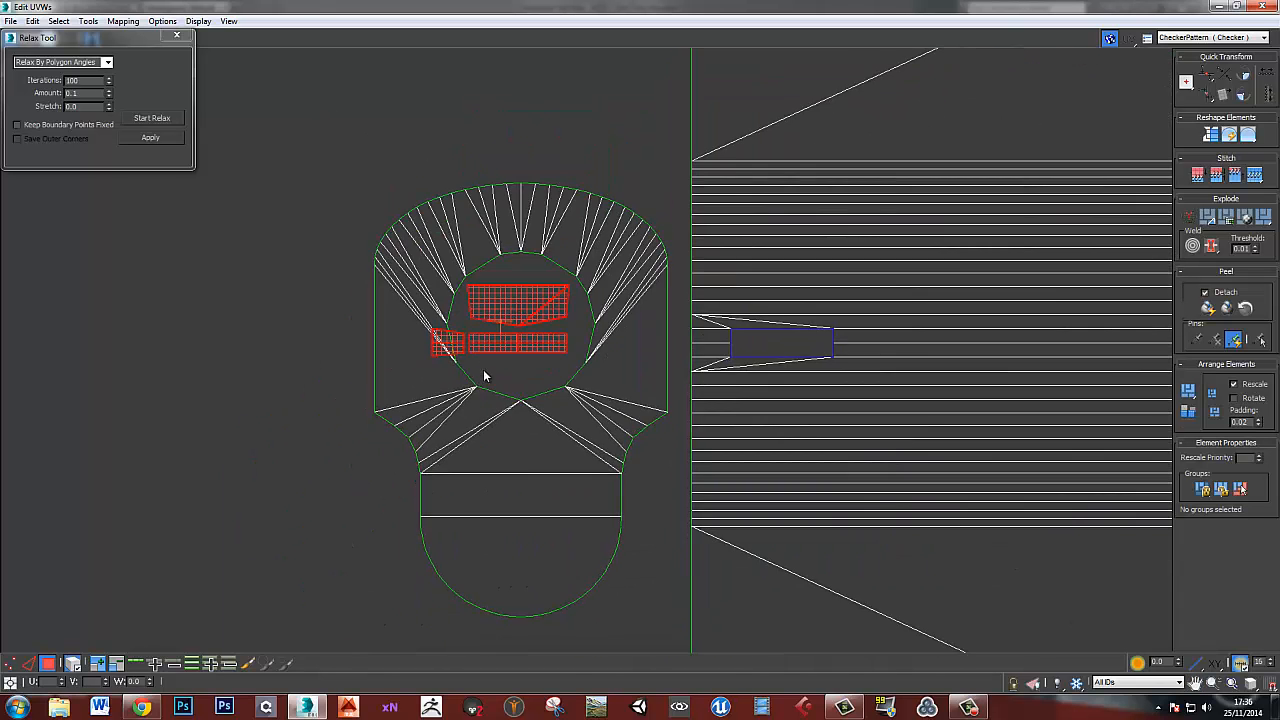
- Tuck the stacked end pieces beneath the front sight's top strip inside the opening
scroll(483, 368, up, 3)
click(435, 340)
drag(435, 340, 596, 410)
scroll(608, 340, down, 2)
middle_drag(608, 341, 592, 344)
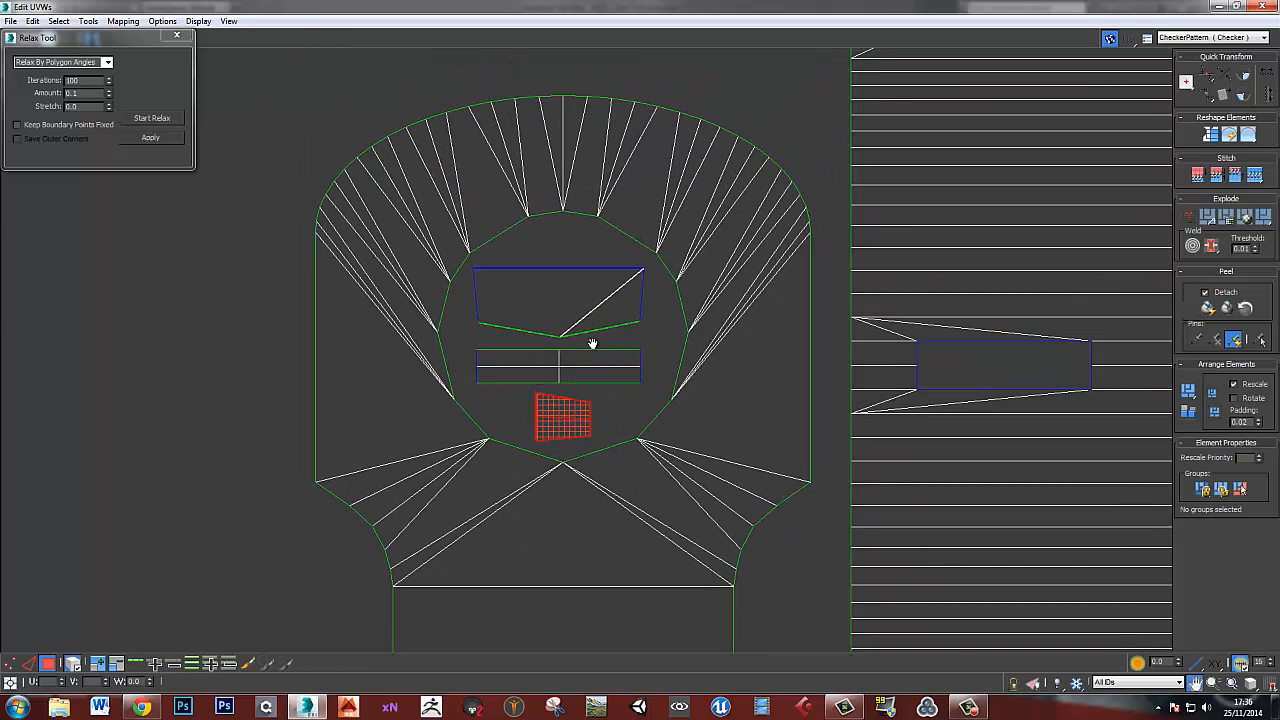
- Set the top strip and end pieces aside above the opening and lower the stacked side faces within it
ctrl+click(547, 375)
drag(549, 376, 438, 67)
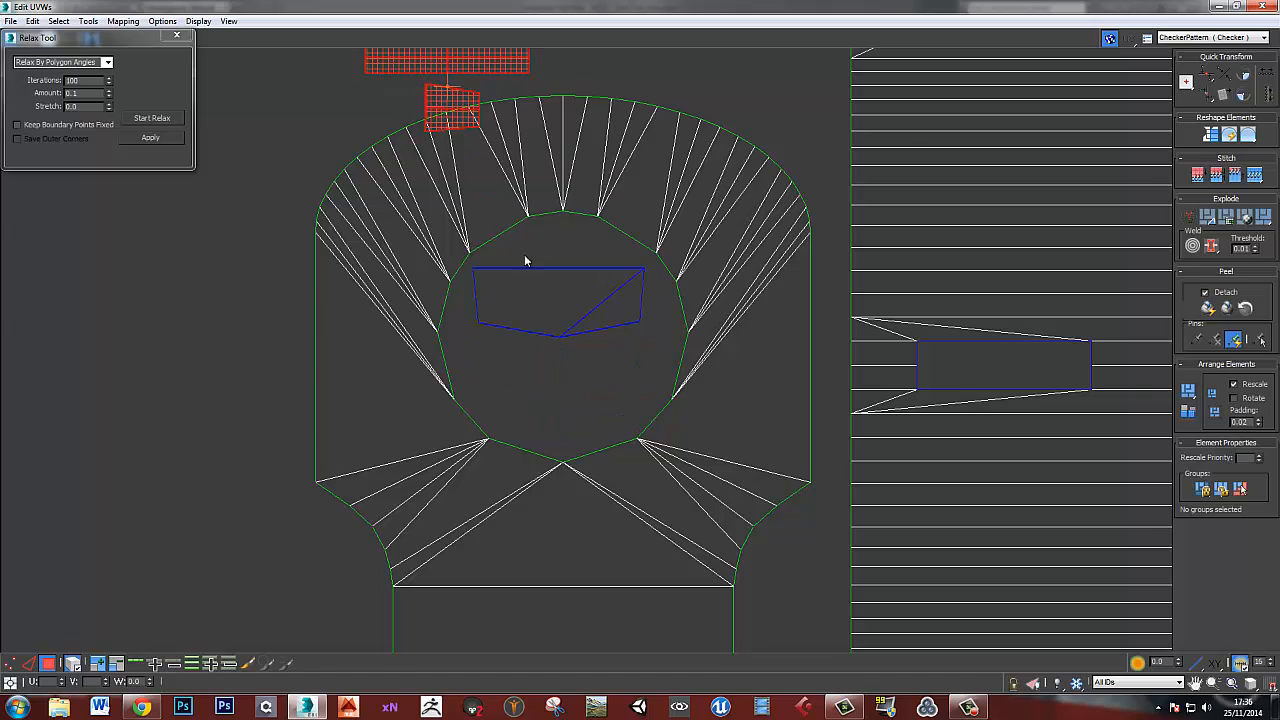
click(545, 280)
drag(551, 293, 551, 383)
middle_drag(532, 104, 503, 208)
- Arrange the end pieces and top strip above the side faces inside the round opening
drag(406, 175, 532, 350)
click(533, 424)
drag(558, 427, 538, 373)
click(538, 398)
scroll(538, 373, up, 3)
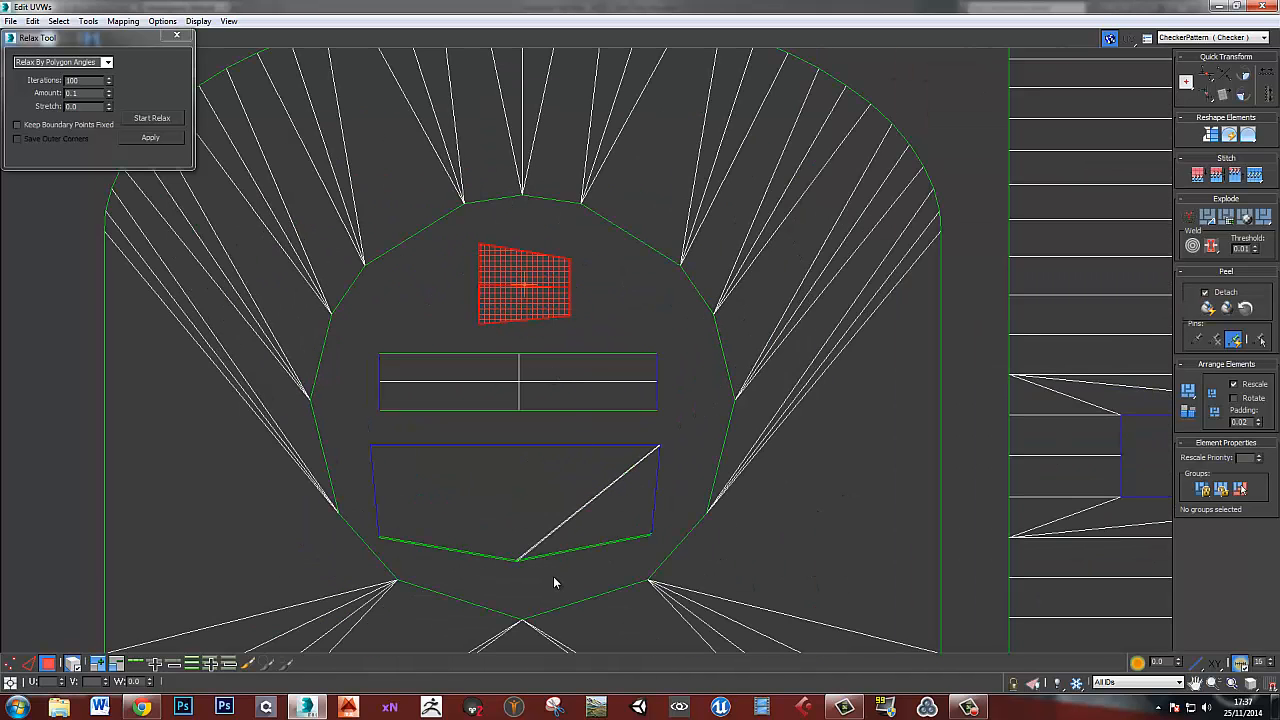
drag(554, 586, 525, 398)
click(574, 331)
- Align the two short edges of the stacked end pieces vertically so the overlapping vertices line up
scroll(555, 316, up, 4)
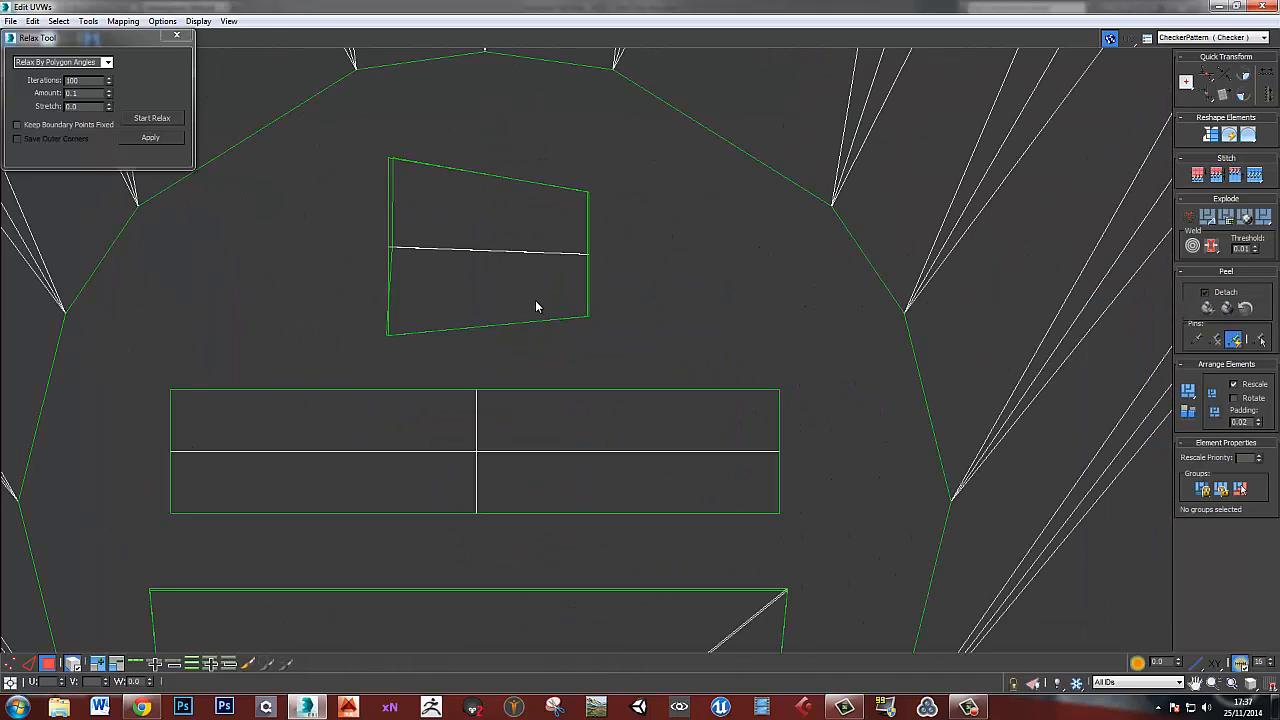
key(1)
drag(368, 144, 425, 340)
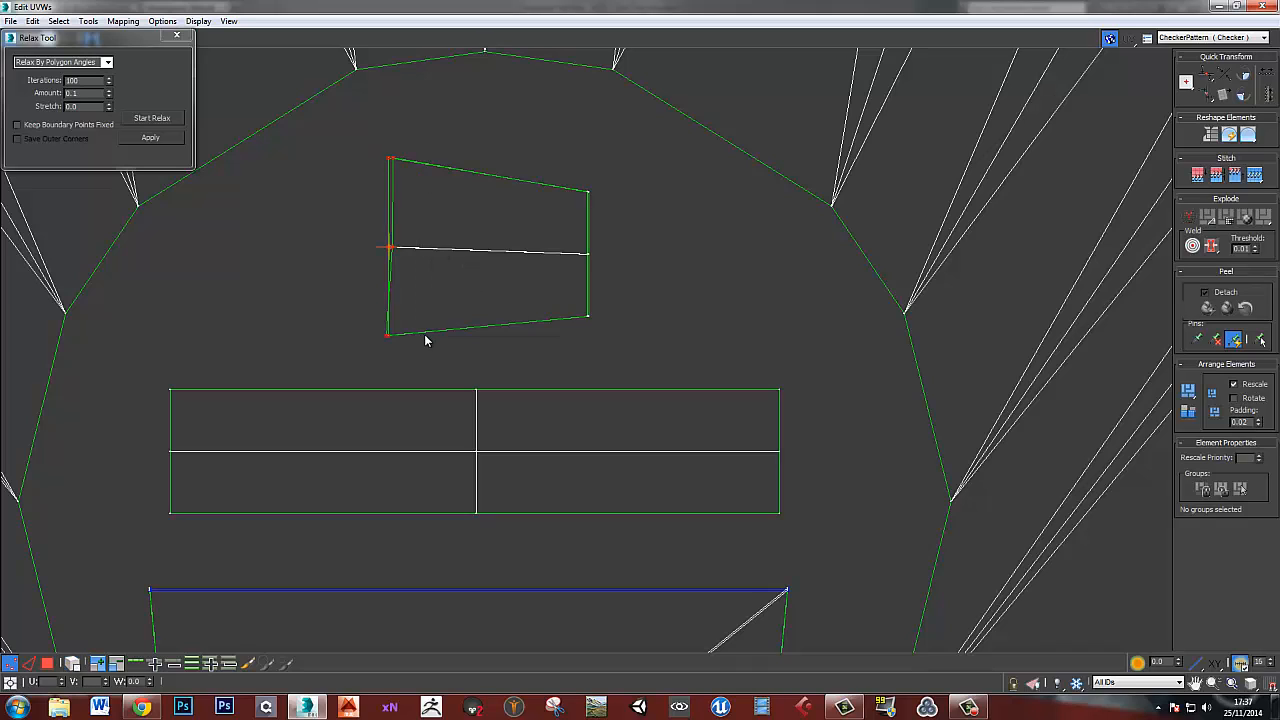
key(v)
drag(605, 331, 565, 178)
- Align the overlapping corner and middle vertices of the stacked end pieces horizontally
click(389, 158)
click(588, 191)
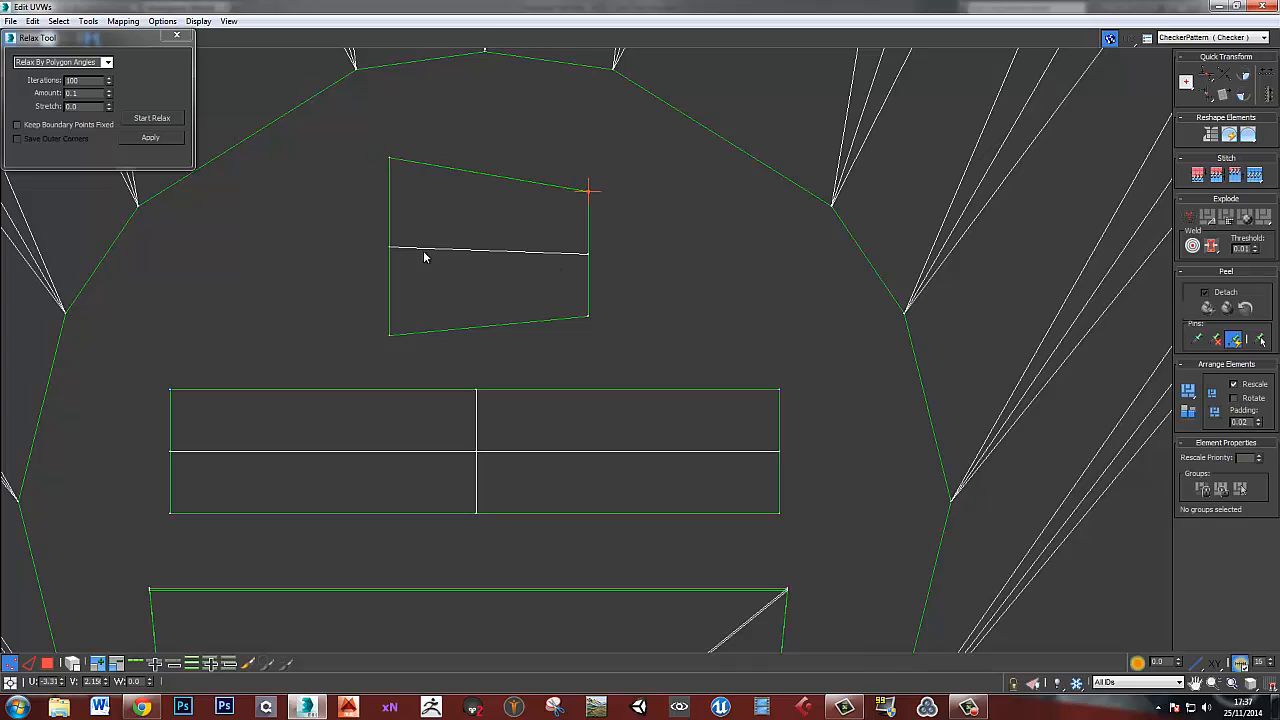
drag(382, 236, 665, 277)
key(v)
key(ctrl+z)
key(h)
drag(360, 316, 411, 352)
drag(569, 293, 608, 336)
- Align the overlapping vertices along the long straight edge of the stacked side faces horizontally
middle_drag(415, 446, 426, 170)
drag(135, 308, 177, 326)
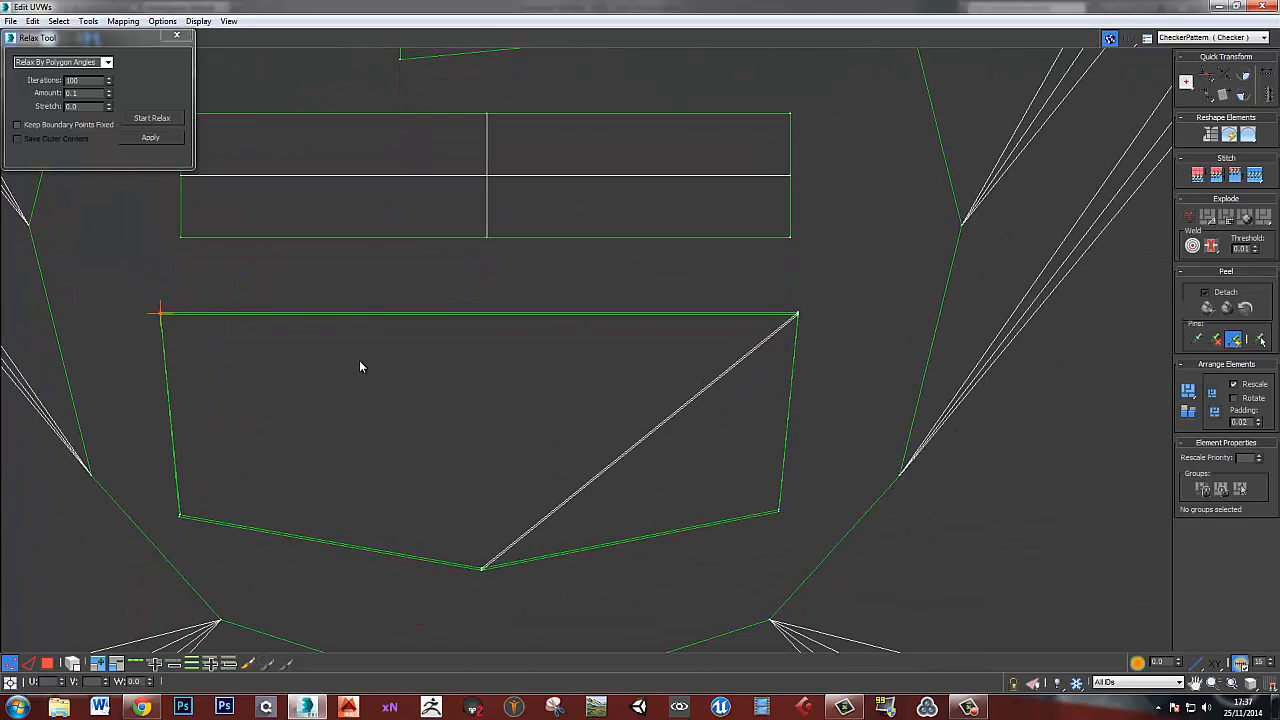
ctrl+drag(780, 296, 839, 349)
key(h)
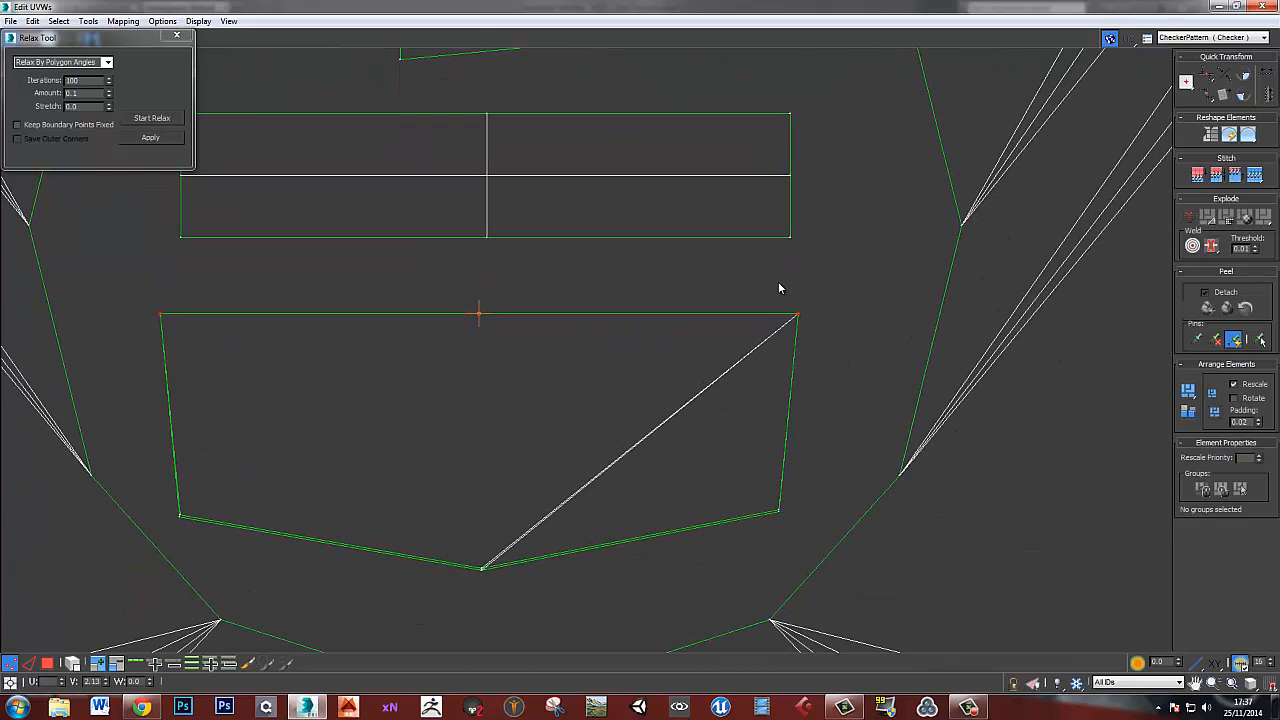
- Weld the doubled vertices at the lower centre, right and left corners of the five-sided shell inside the circular outline
drag(457, 550, 510, 588)
key(ctrl+w)
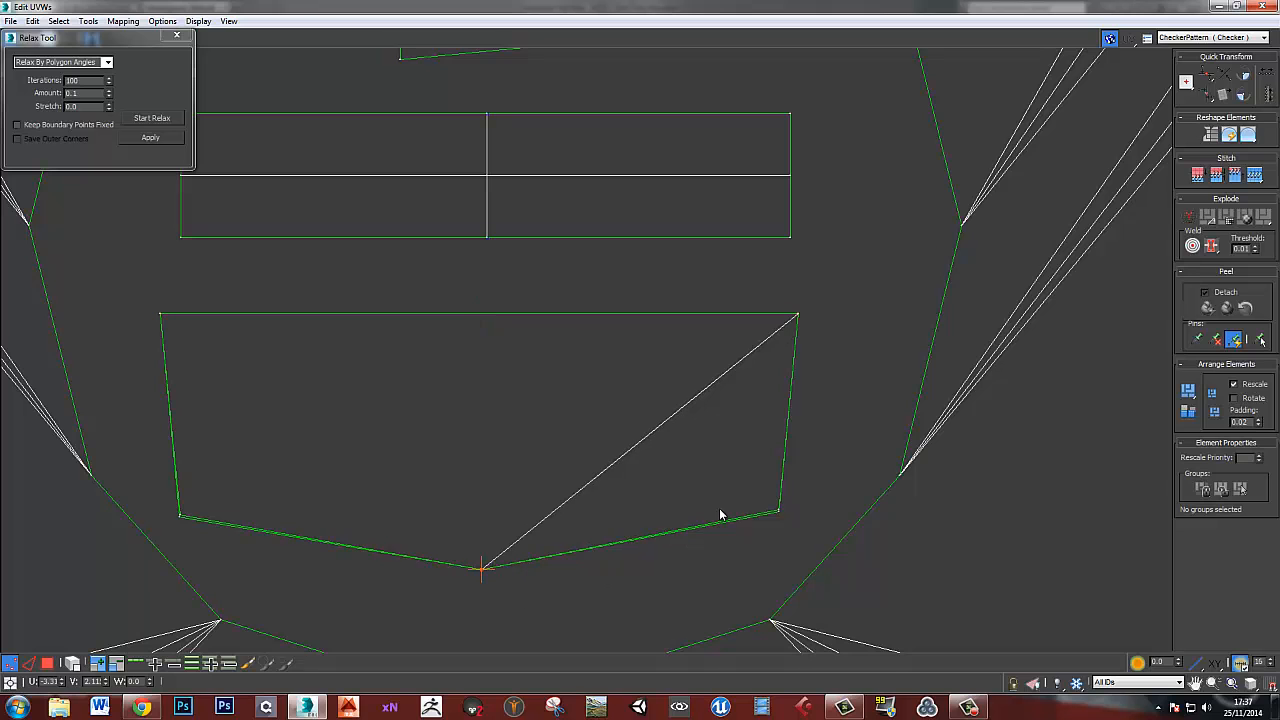
drag(750, 491, 800, 535)
key(ctrl+w)
drag(125, 491, 232, 529)
key(ctrl+w)
- Review the overall UV layout and examine the loose thin strip shells lying above the main body shells
scroll(603, 282, down, 10)
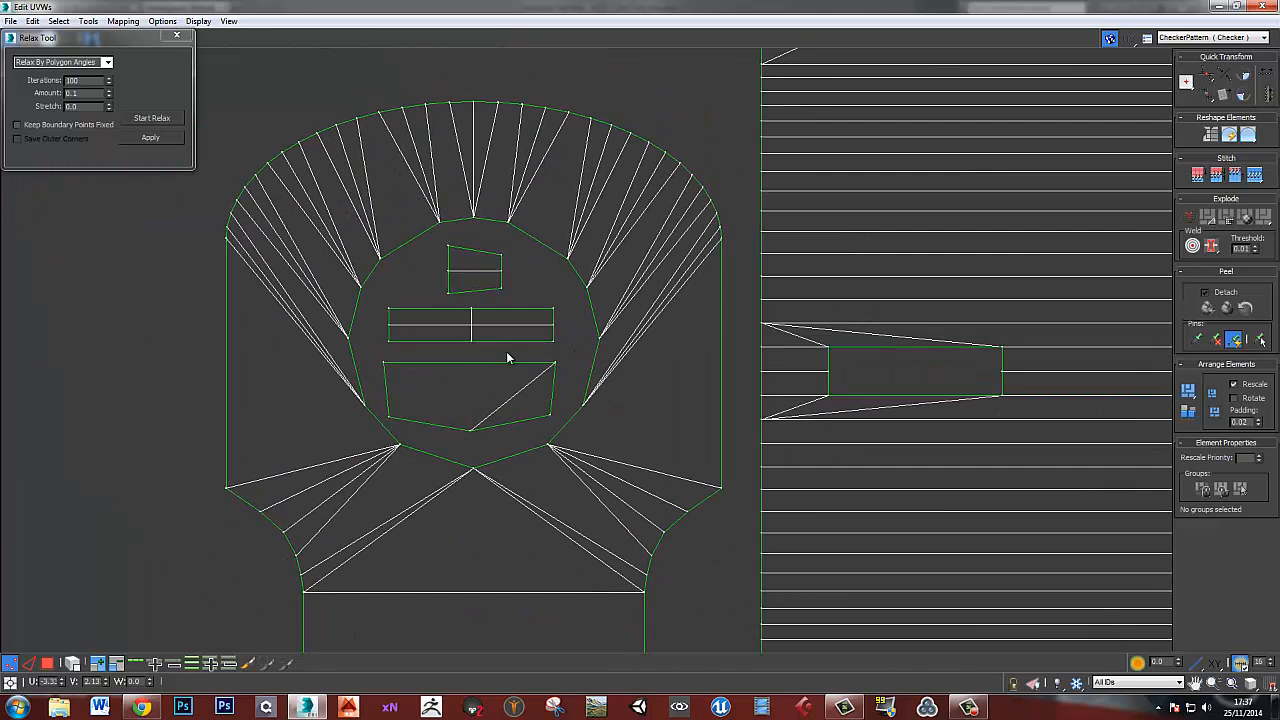
scroll(433, 391, down, 6)
middle_drag(660, 522, 535, 502)
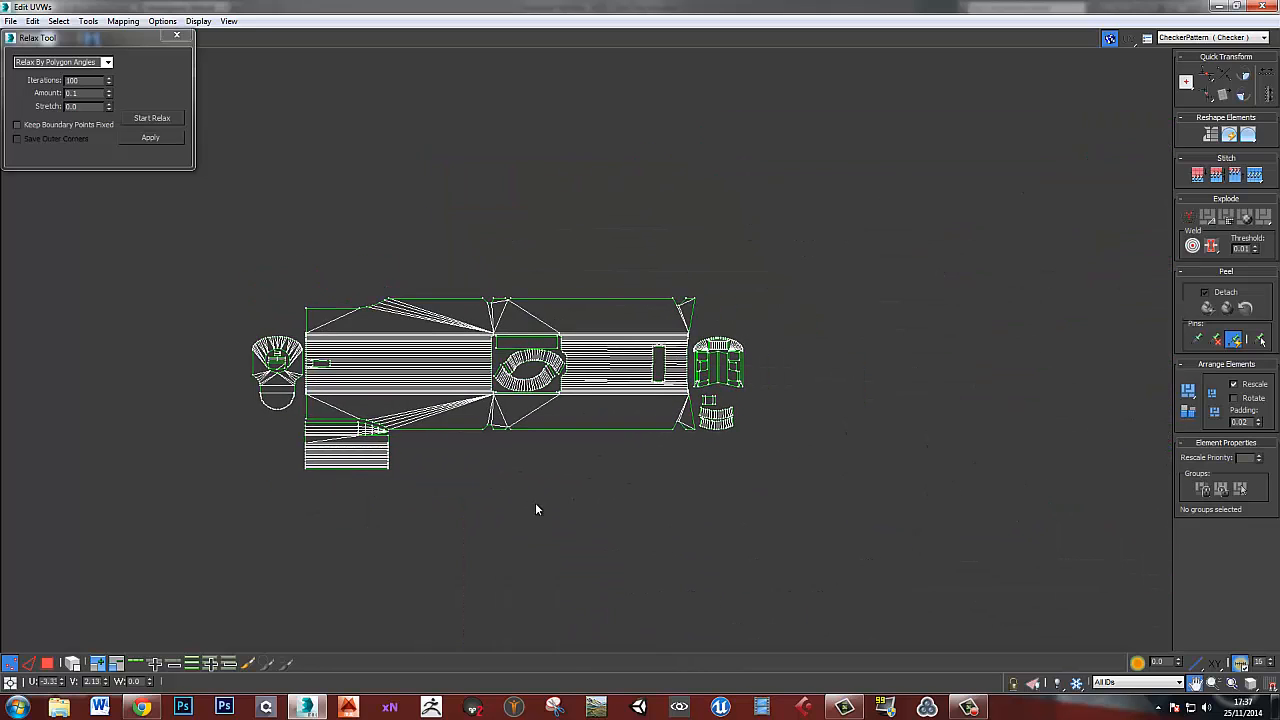
scroll(629, 354, down, 8)
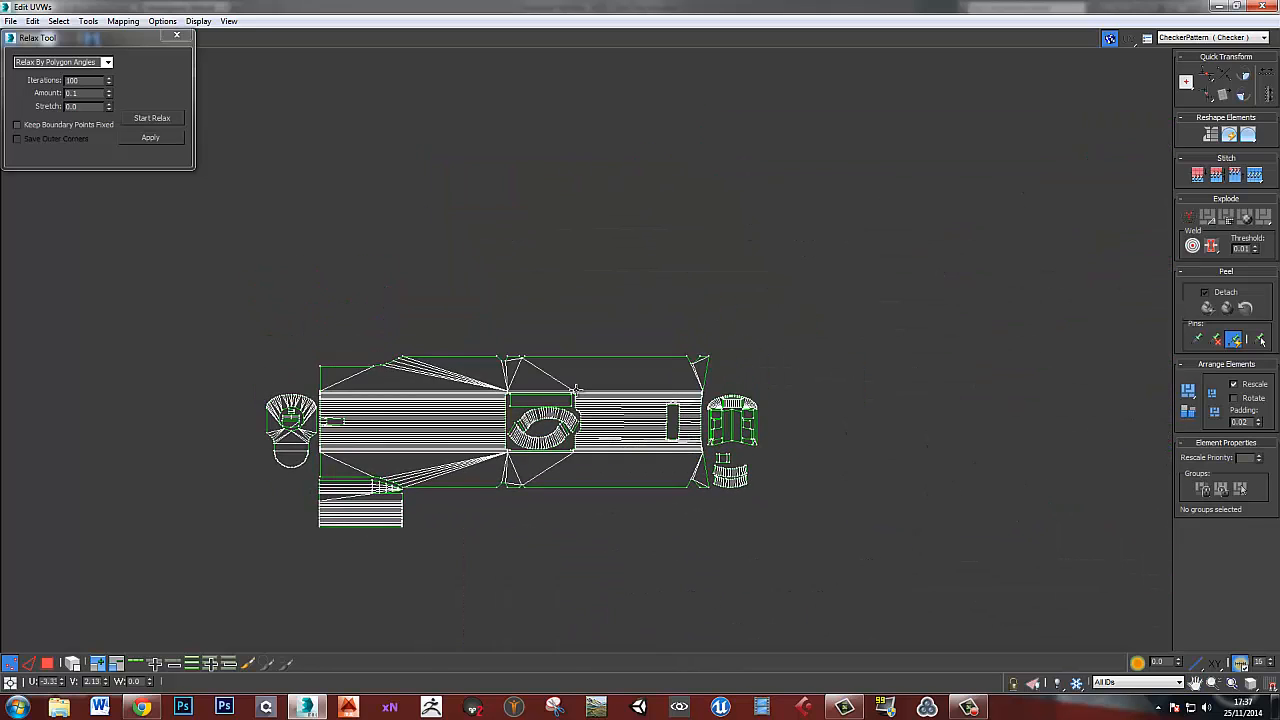
middle_drag(629, 354, 622, 357)
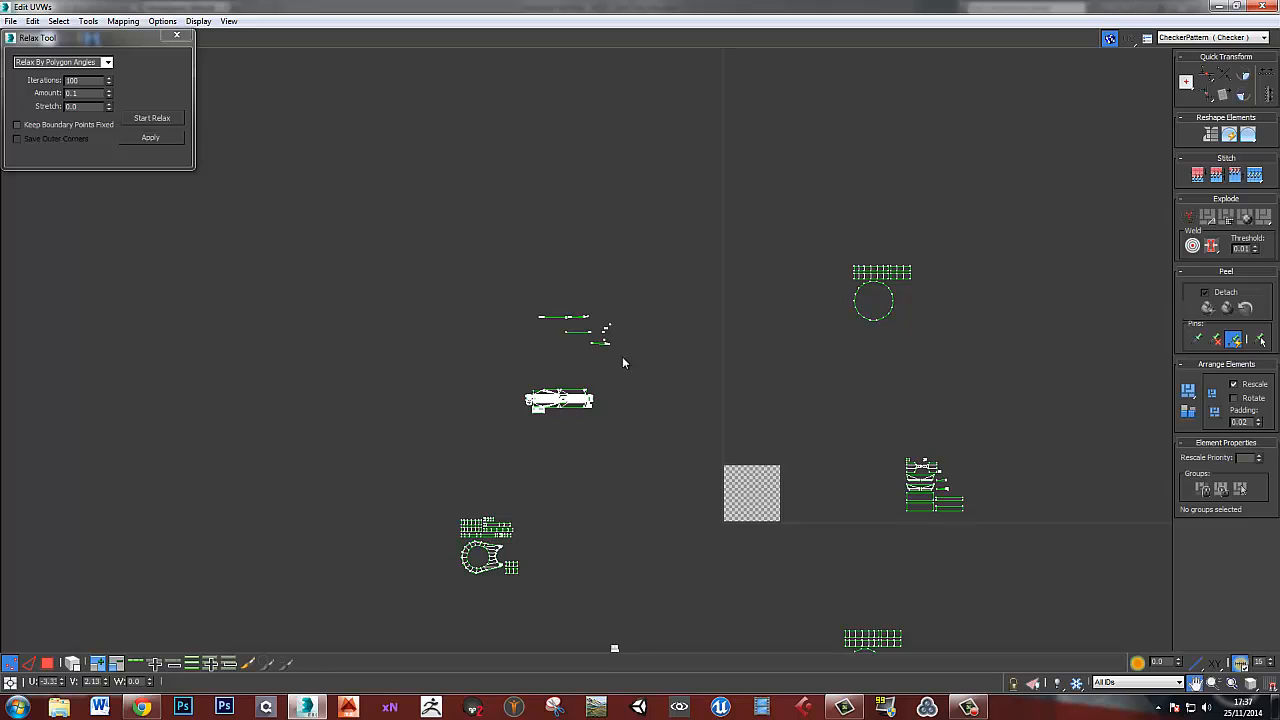
scroll(588, 357, up, 5)
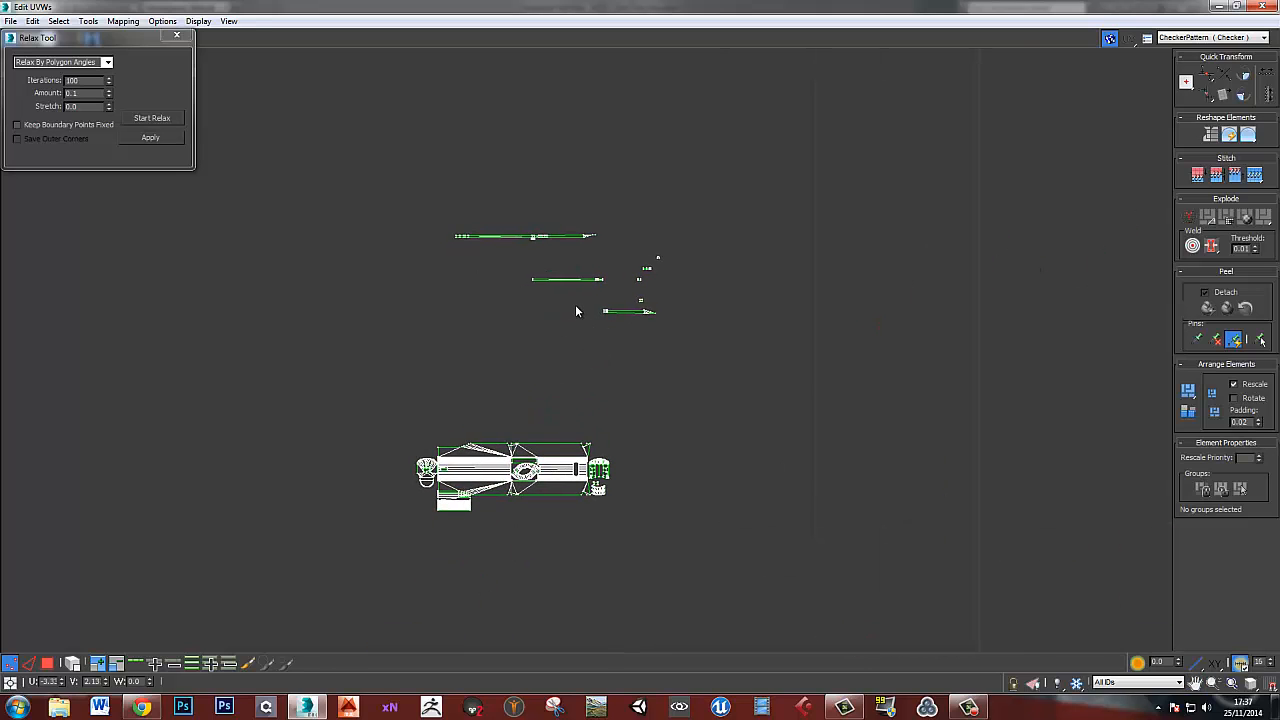
scroll(575, 310, up, 3)
scroll(505, 241, up, 3)
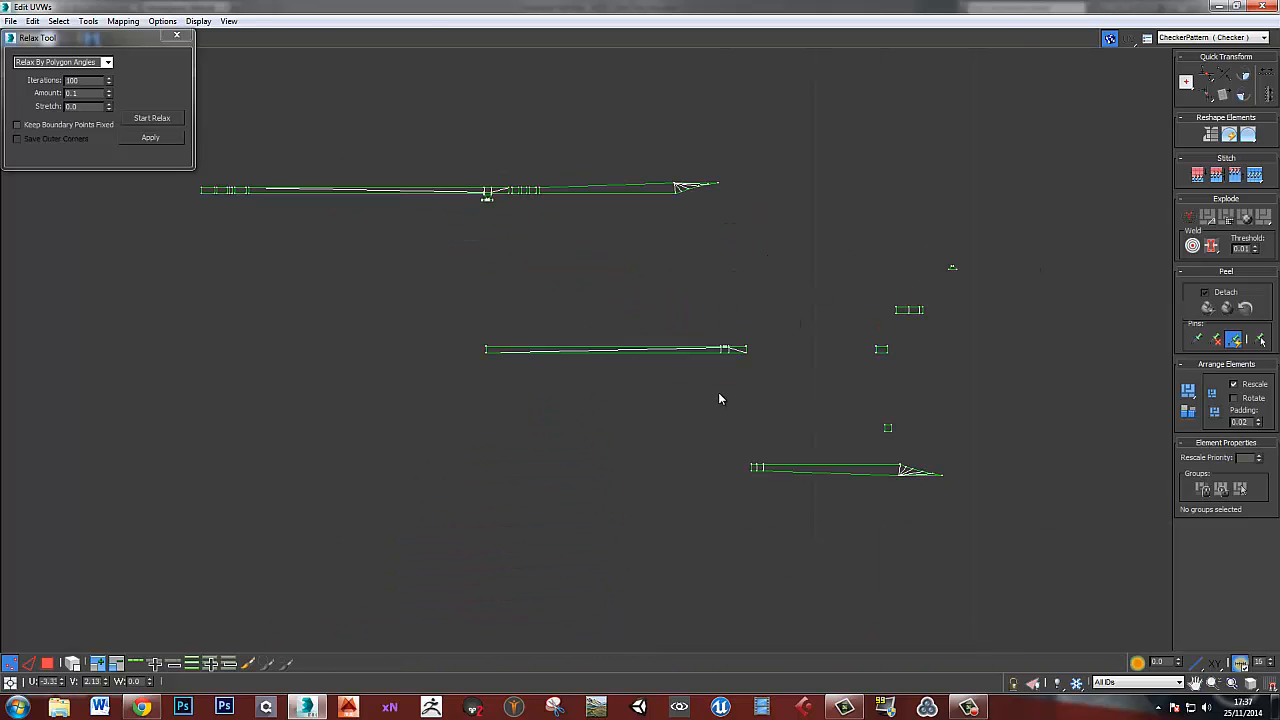
middle_drag(498, 244, 531, 263)
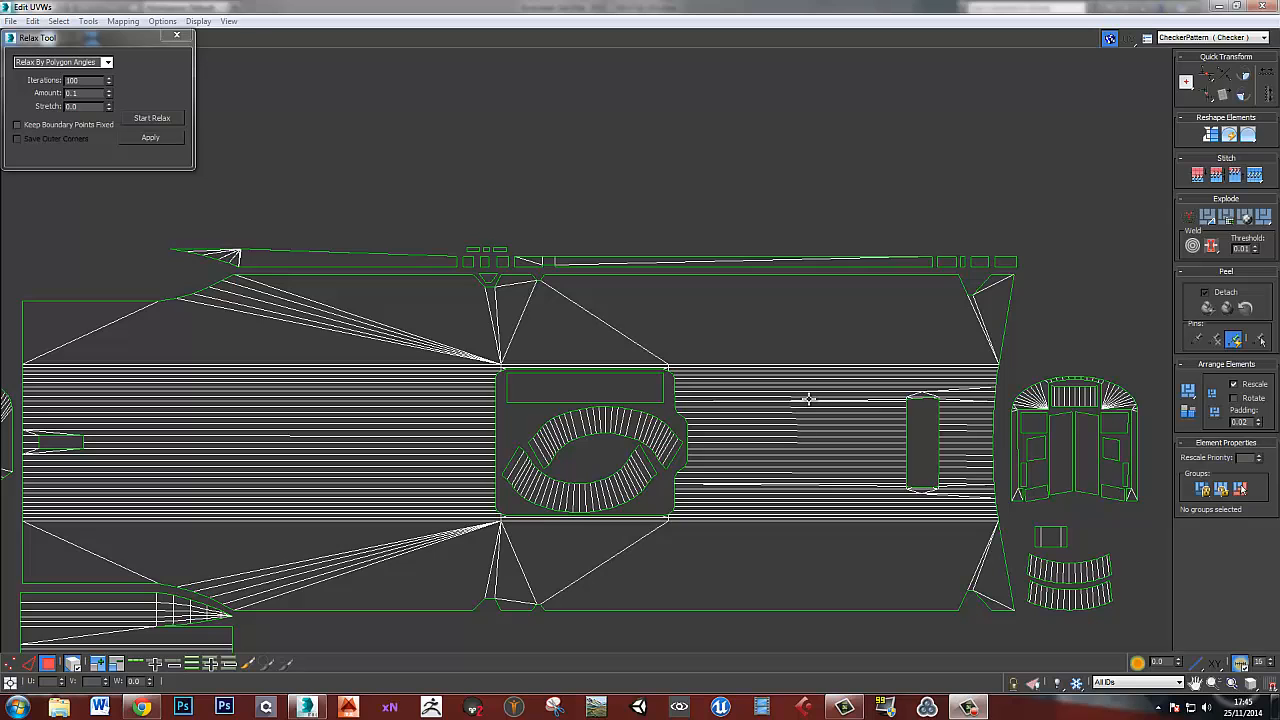
- Weld the doubled vertices around the fan-shaped tip of the long thin strip above the main body shell
scroll(474, 232, down, 4)
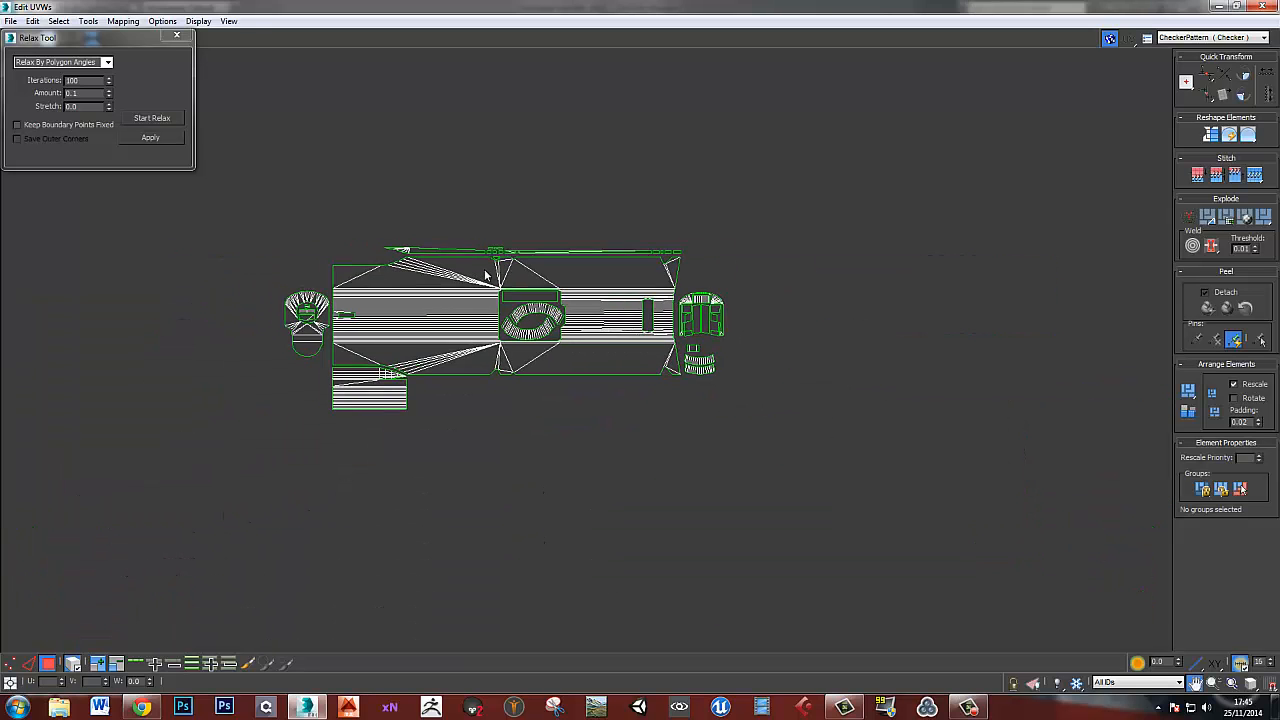
scroll(397, 246, up, 4)
drag(320, 212, 637, 250)
middle_drag(410, 240, 478, 235)
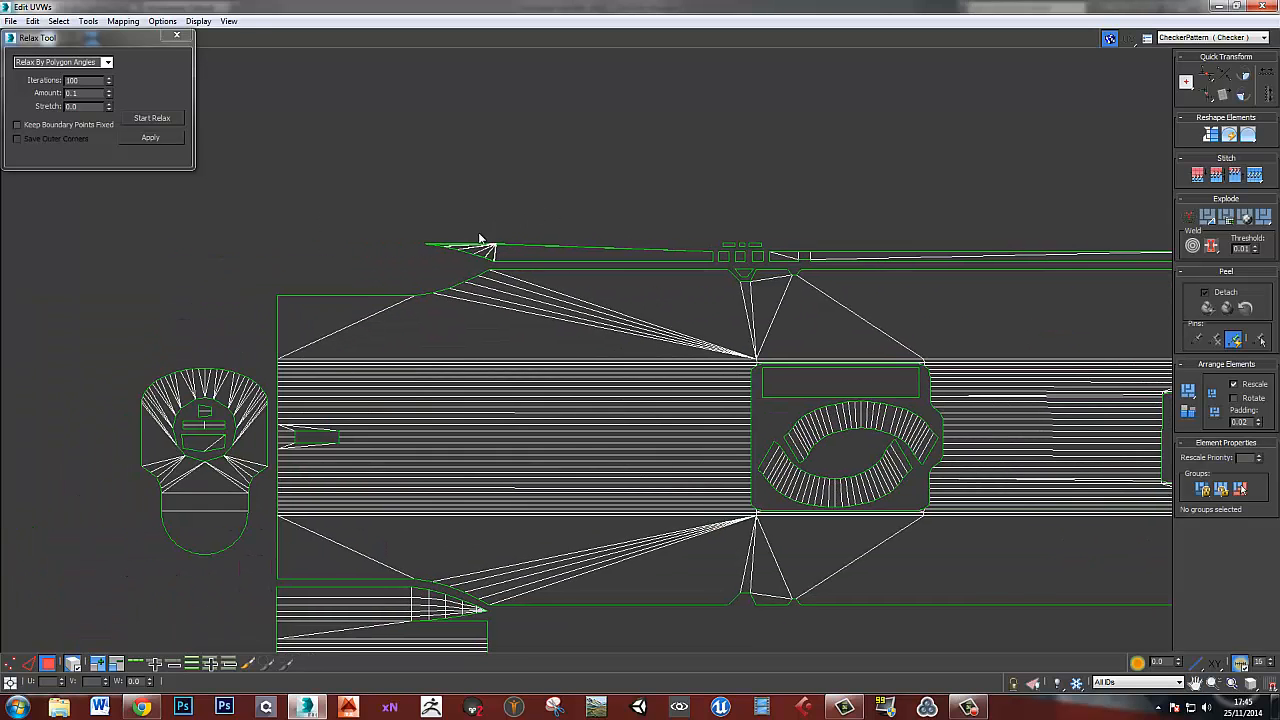
scroll(475, 234, up, 4)
key(1)
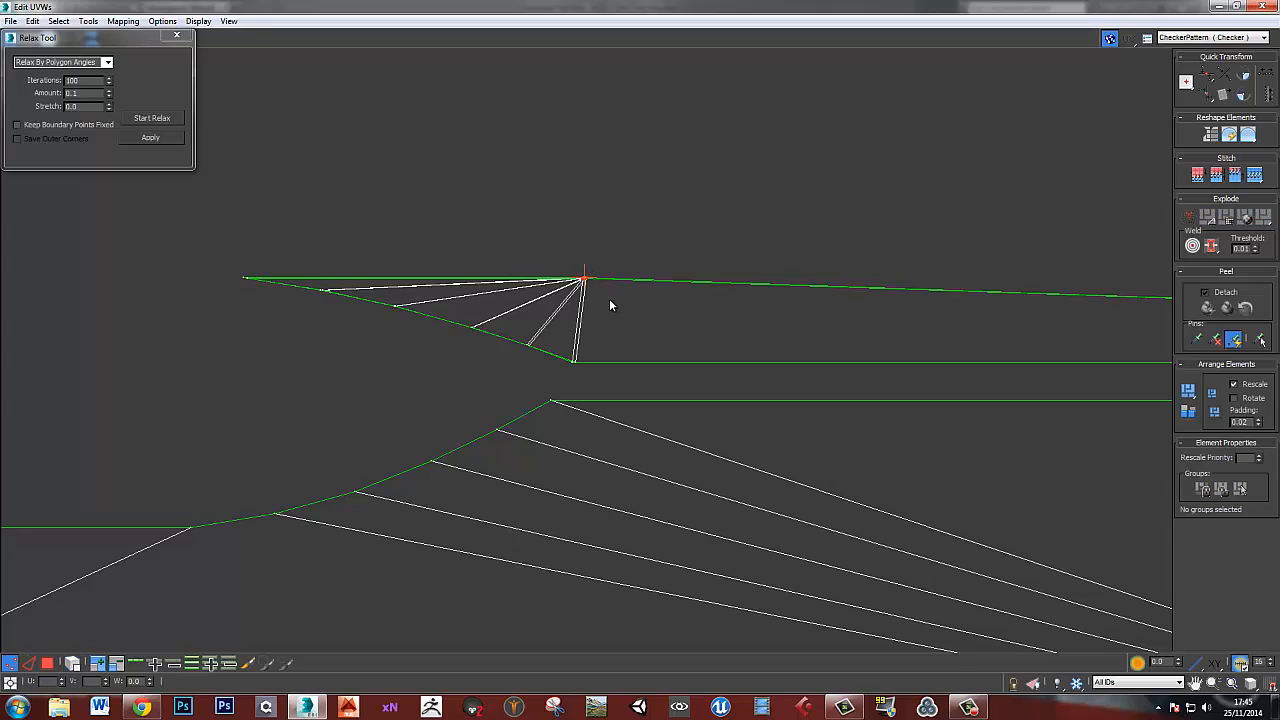
click(244, 278)
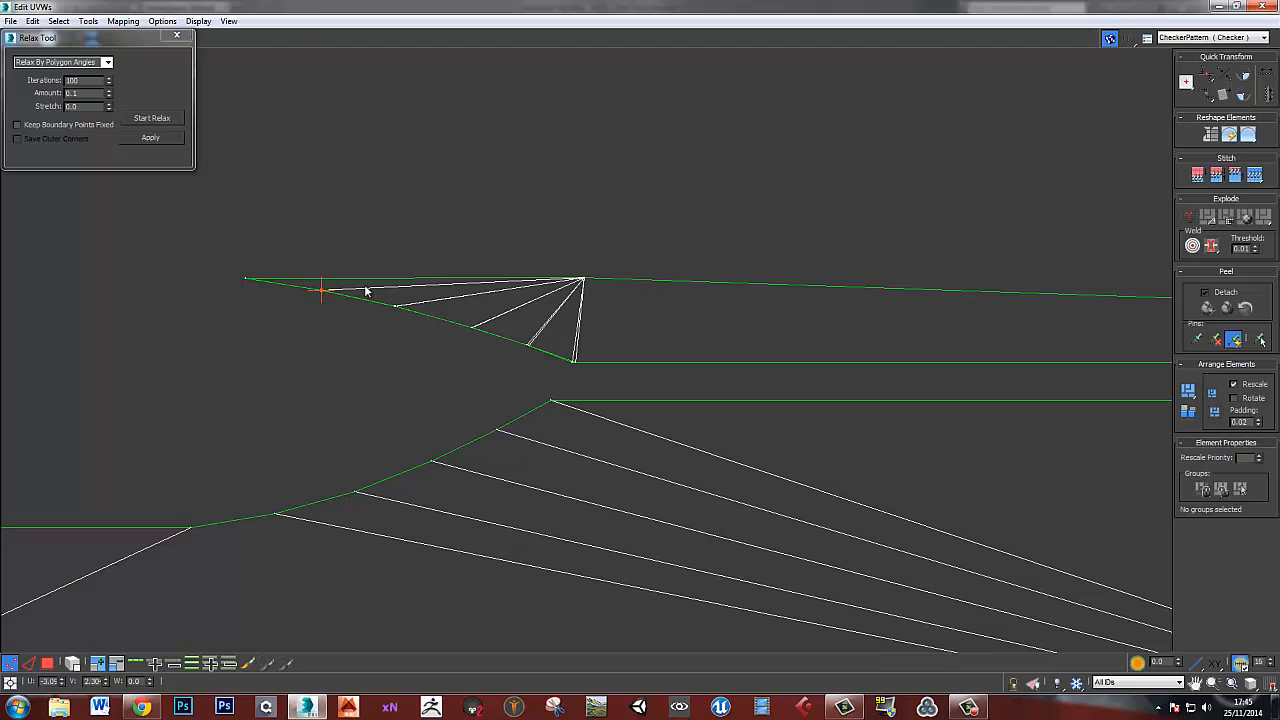
click(472, 326)
click(527, 344)
click(573, 362)
scroll(700, 250, down, 6)
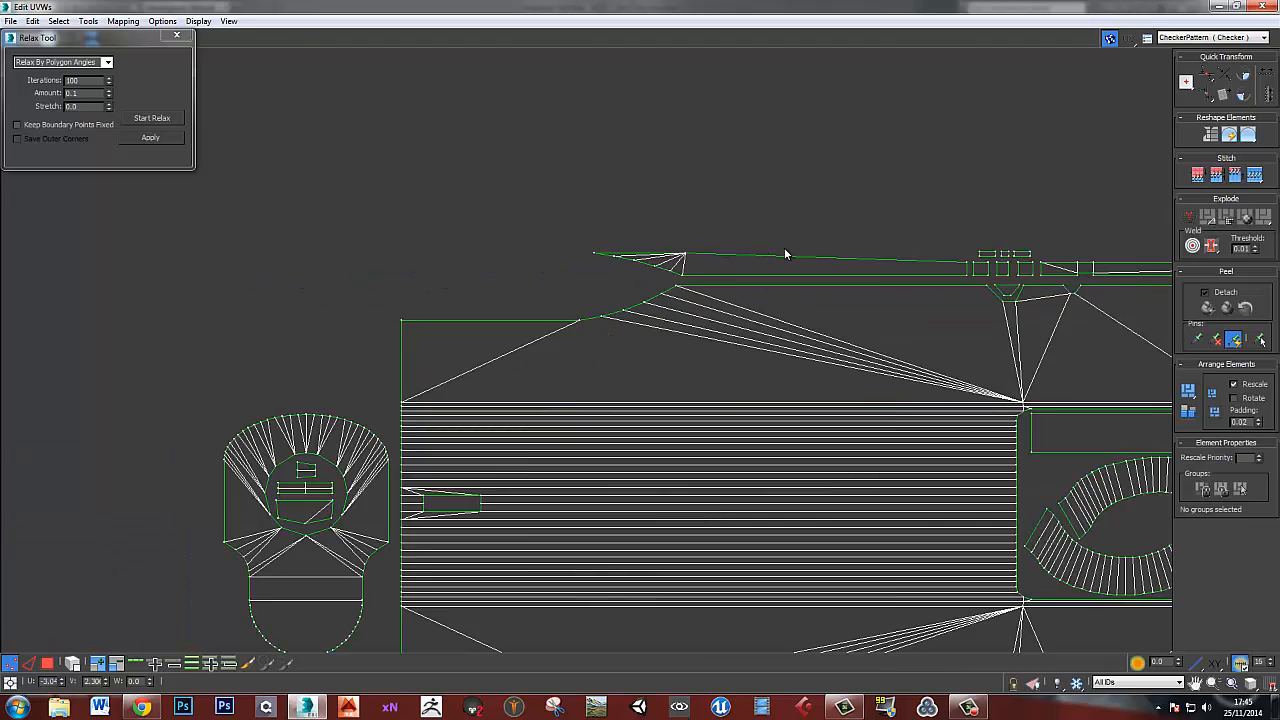
- Align horizontally the lower edges of the two upper rectangular panels and the straight edges beneath the arch on the door end shell
middle_drag(559, 275, 631, 231)
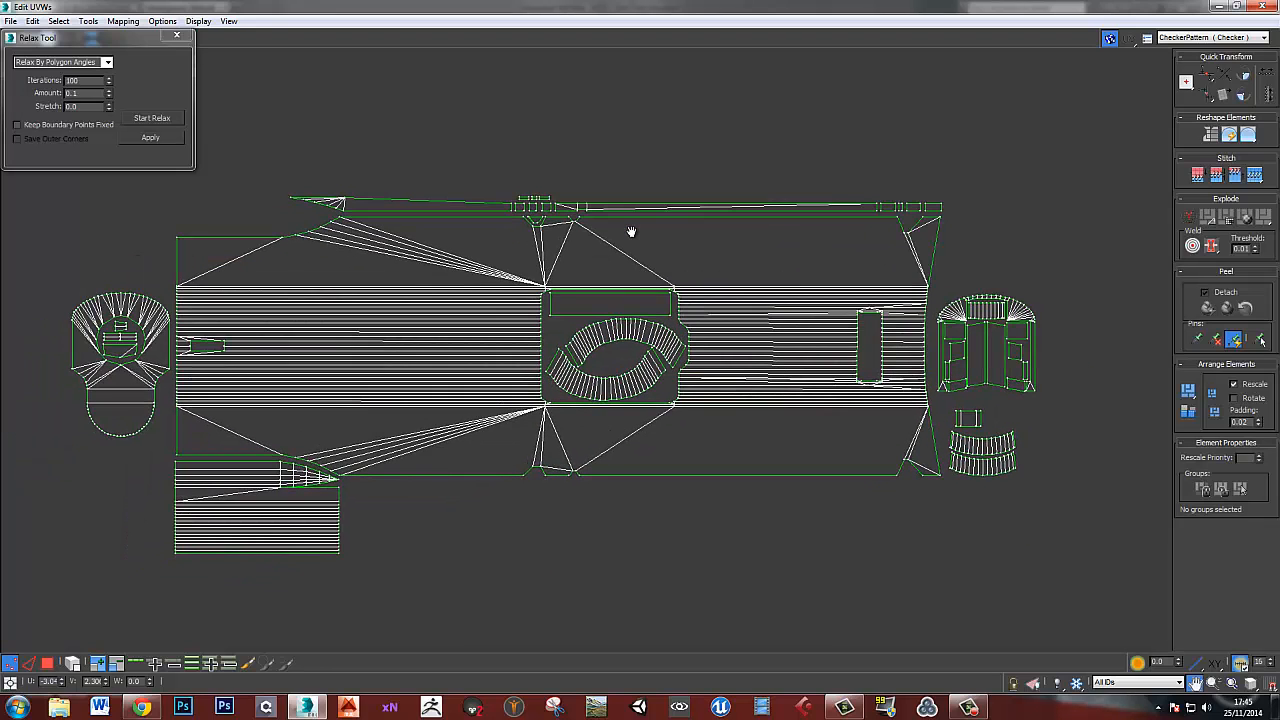
scroll(543, 222, up, 5)
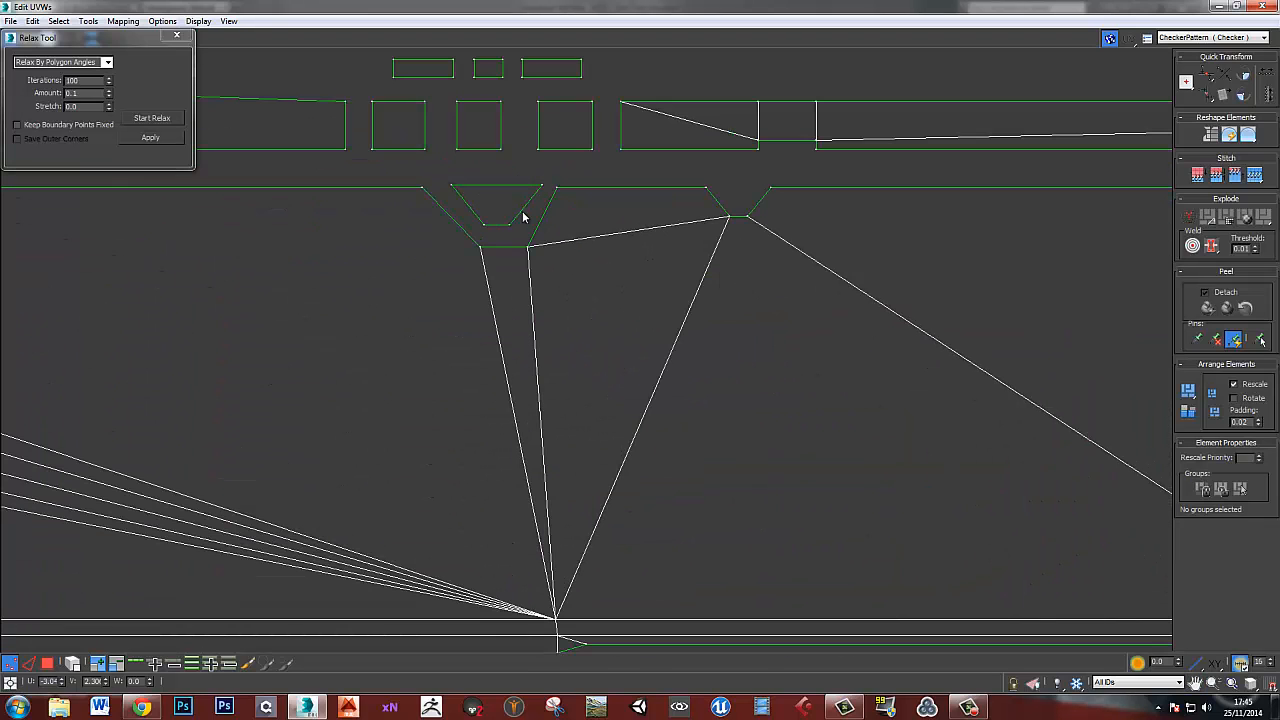
scroll(517, 237, down, 5)
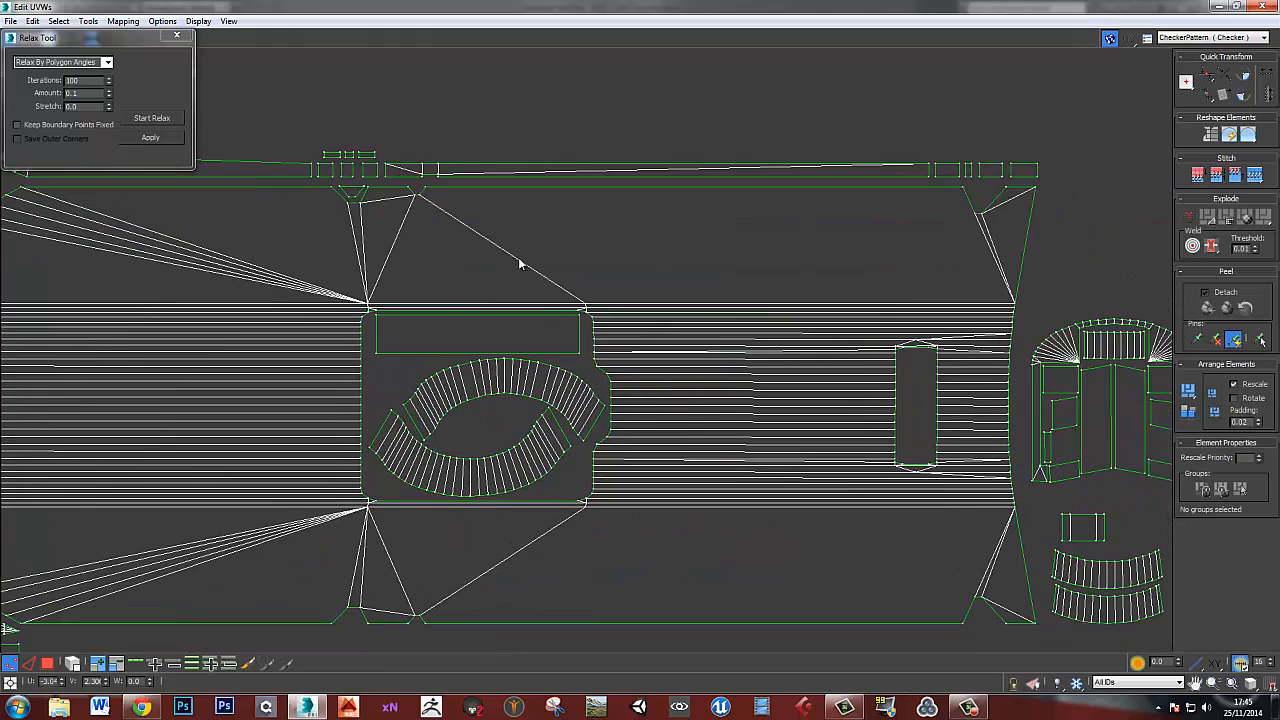
middle_drag(624, 288, 623, 291)
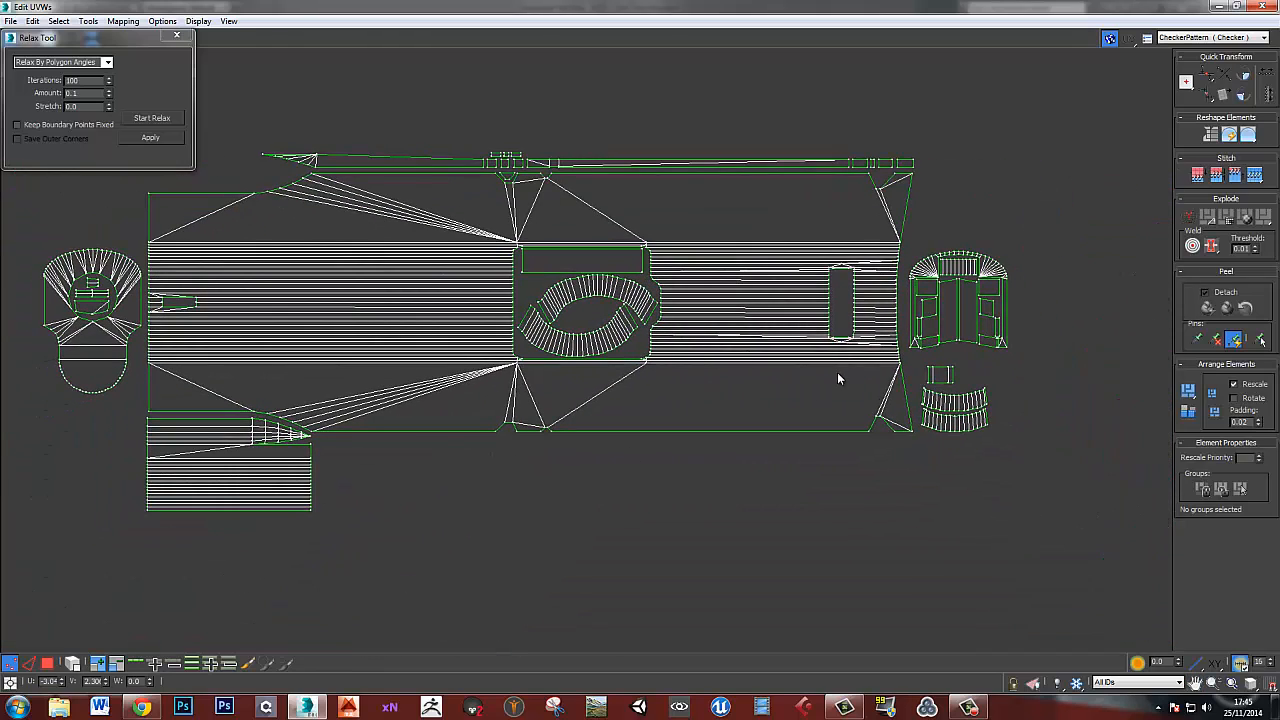
middle_drag(839, 379, 767, 347)
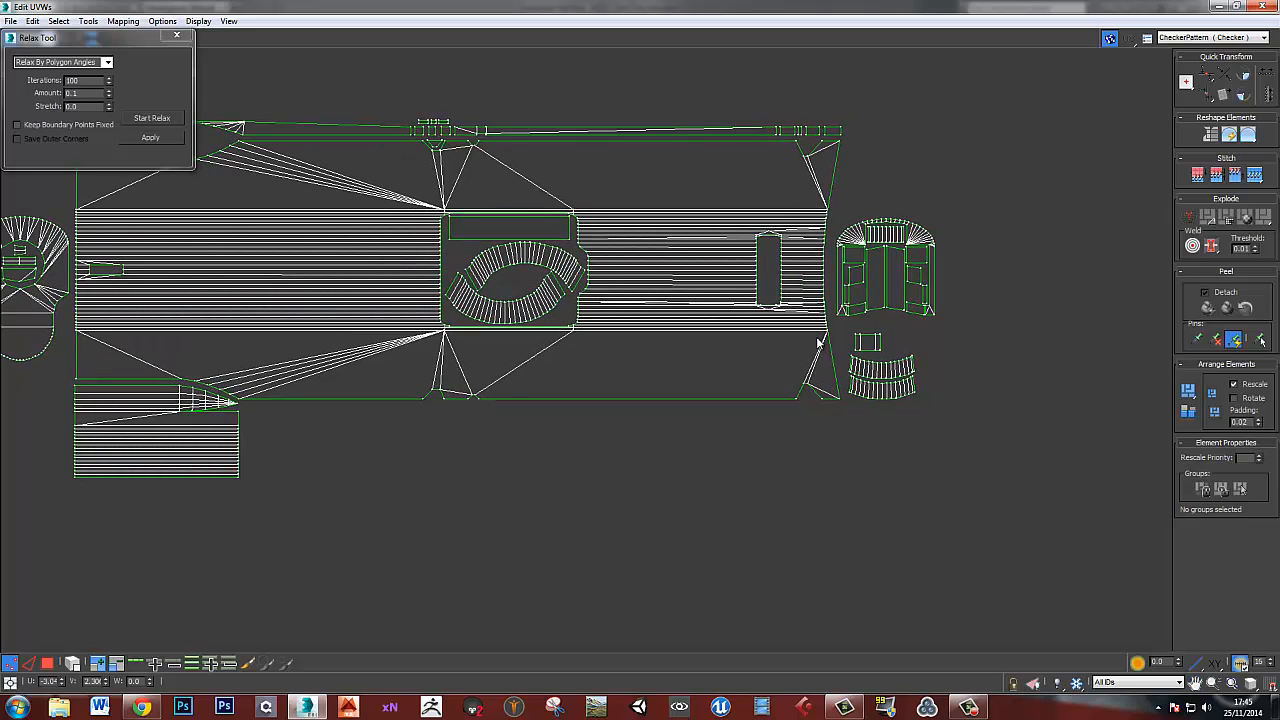
scroll(866, 285, up, 6)
scroll(680, 280, up, 4)
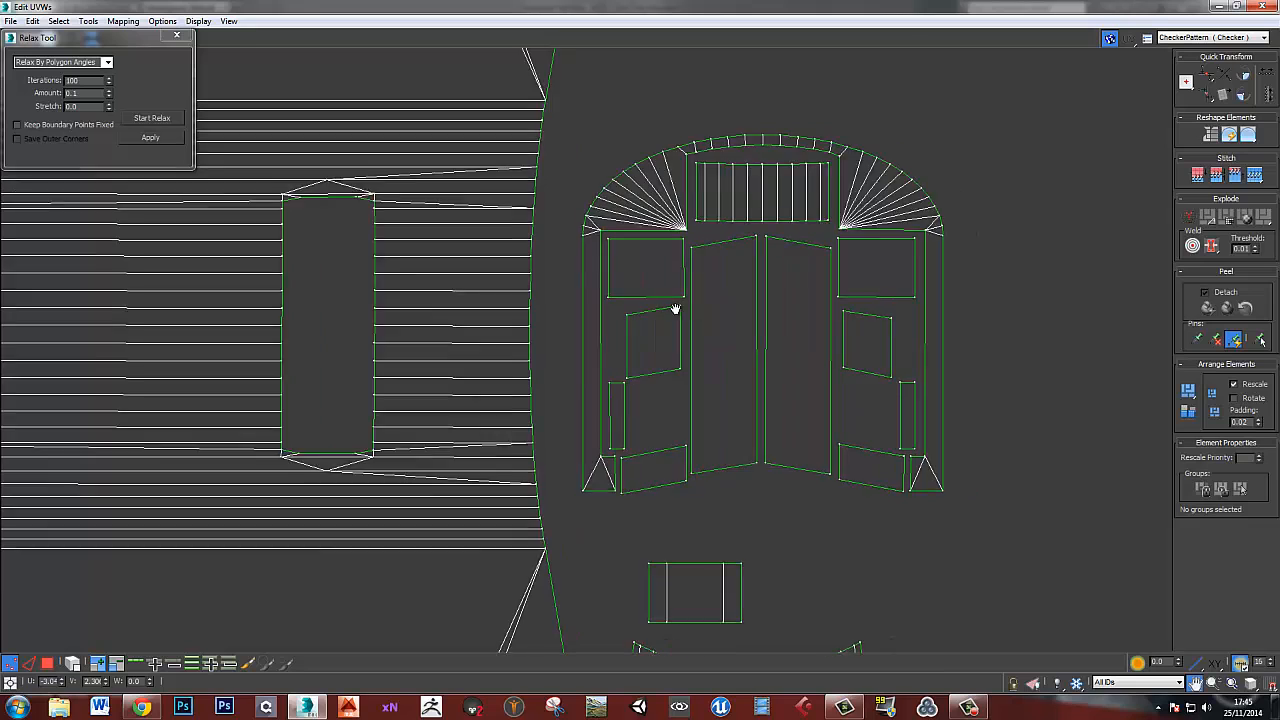
drag(494, 292, 1040, 322)
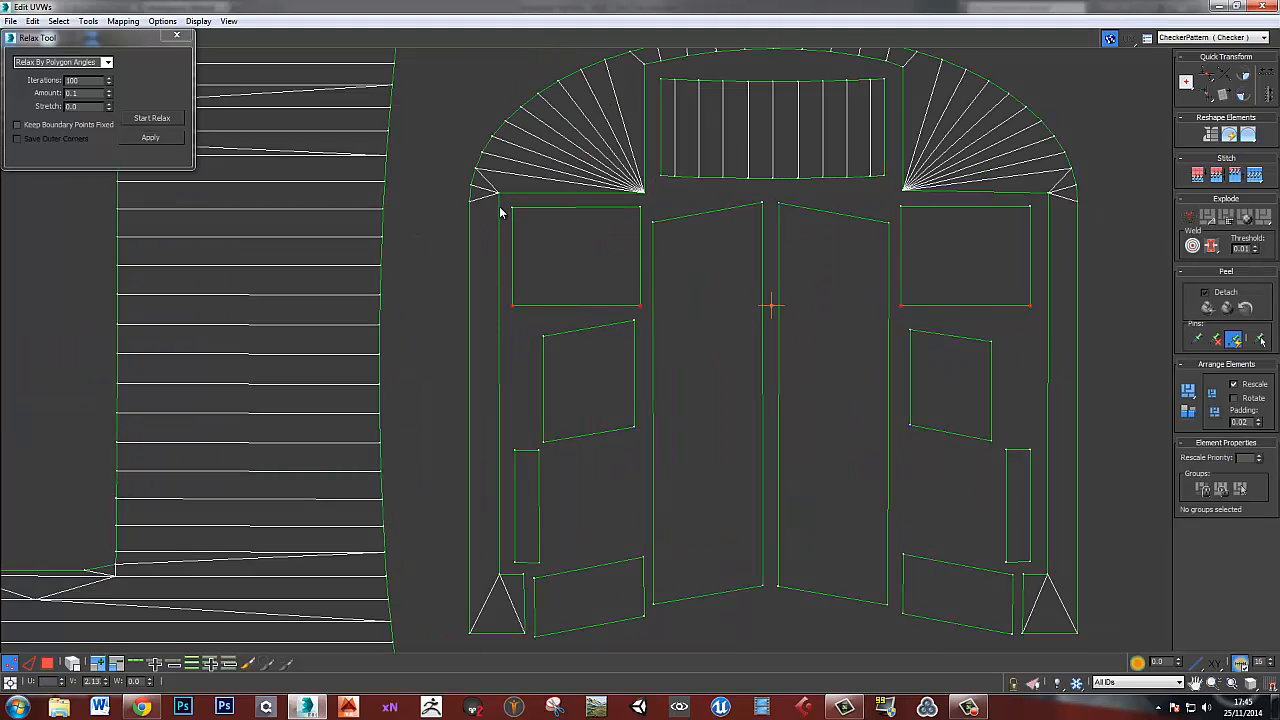
drag(498, 198, 655, 228)
drag(1047, 215, 894, 198)
drag(1063, 205, 1063, 205)
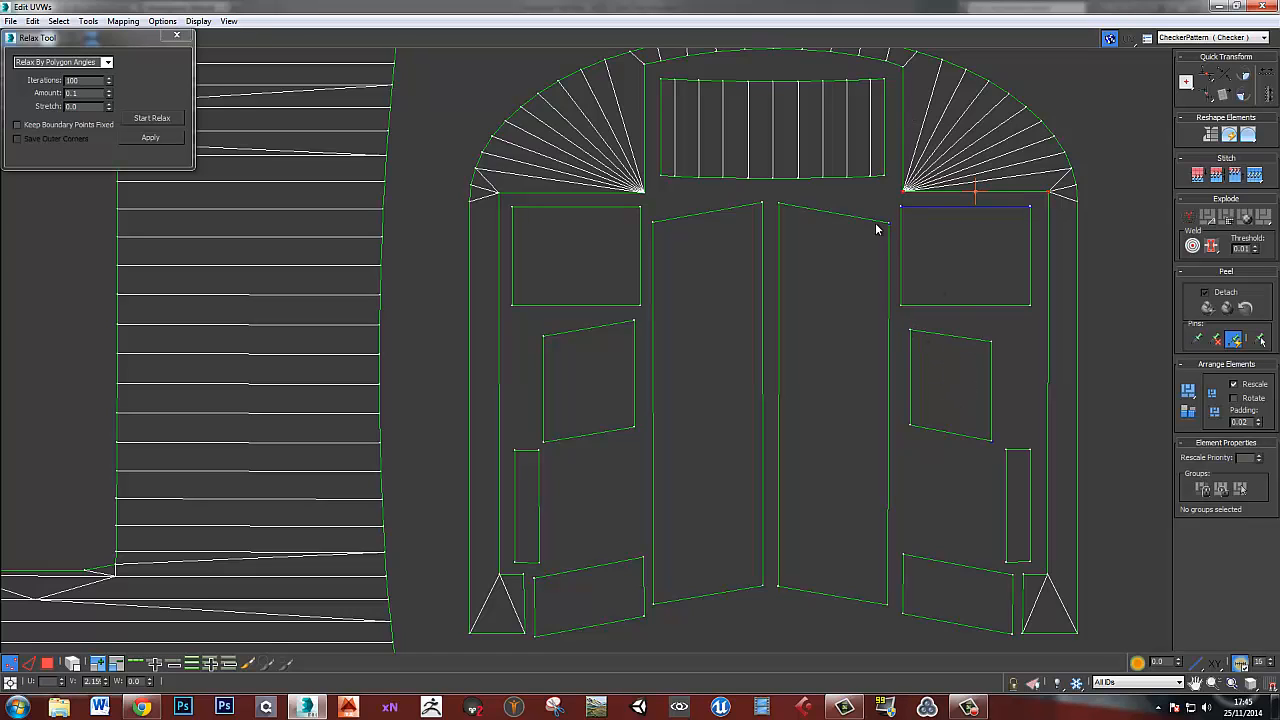
- Align vertically the outer edge of the right door leaf and both side edges of the slanted panel at its lower right
click(890, 598)
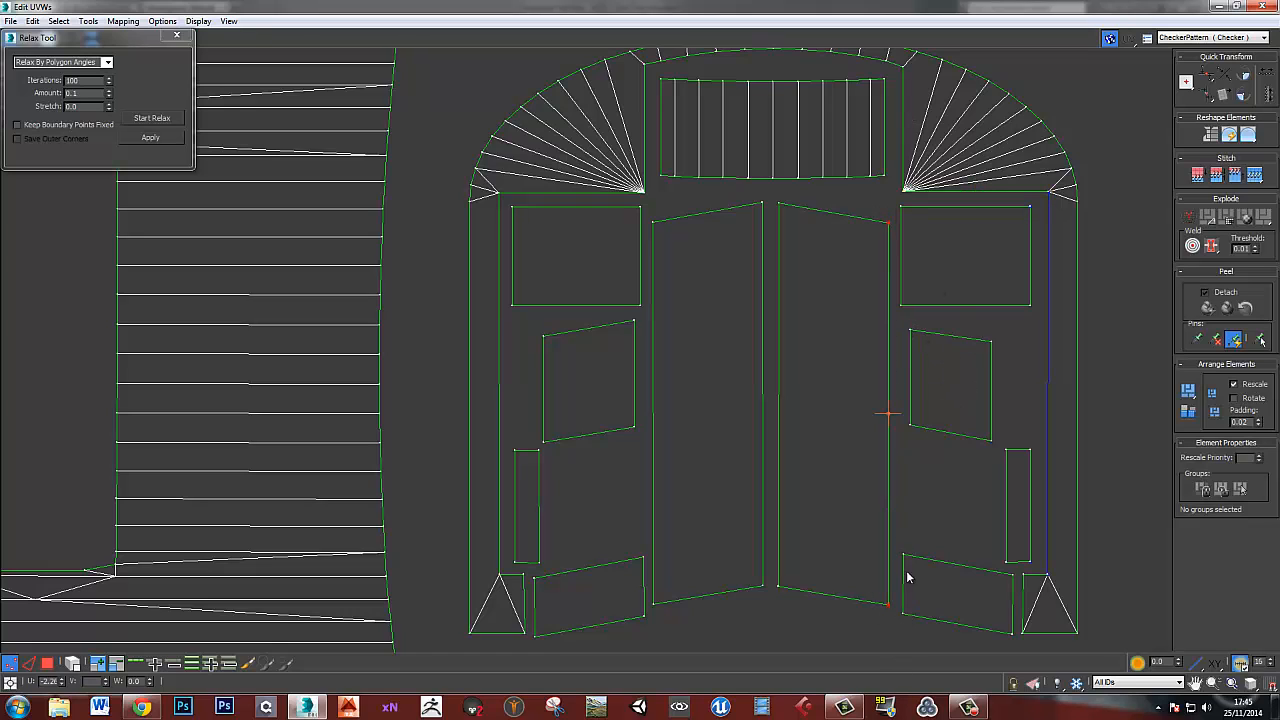
click(904, 584)
middle_drag(1031, 606, 927, 478)
scroll(927, 478, up, 5)
drag(920, 564, 876, 528)
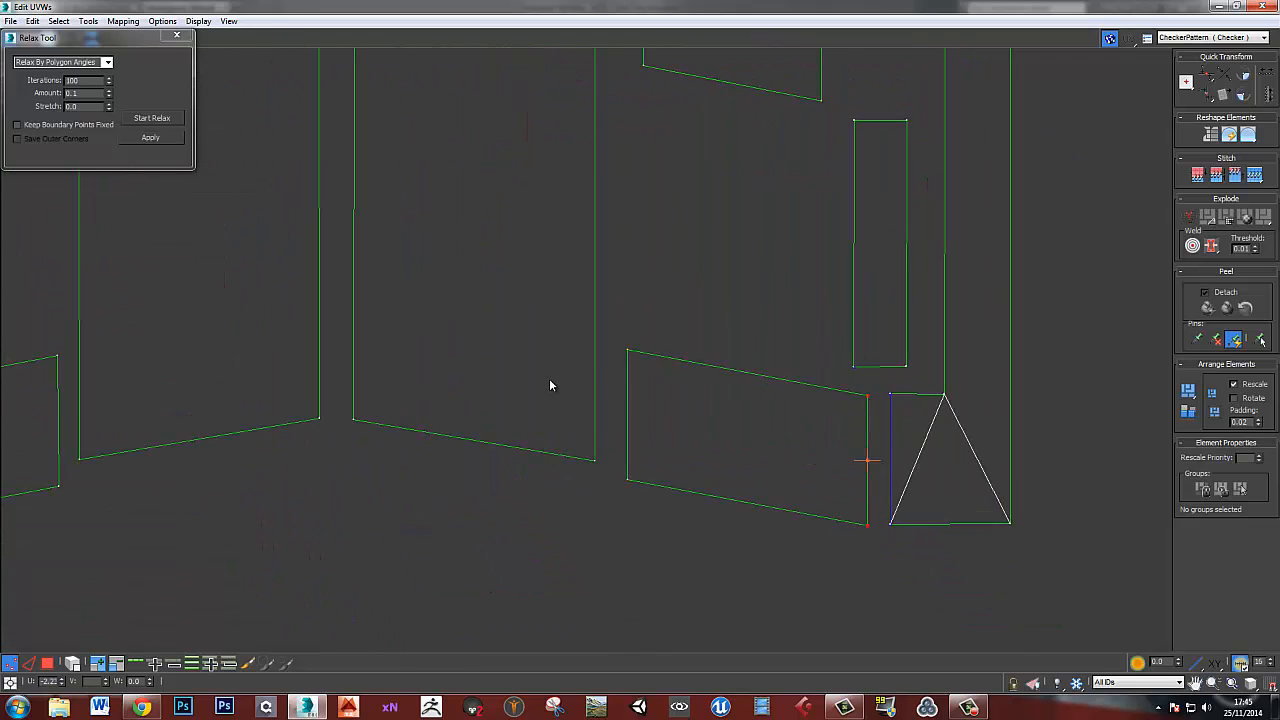
- Align vertically the vertices along the inner and outer edges of the left door leaf
scroll(549, 385, down, 4)
scroll(640, 546, up, 1)
drag(640, 540, 625, 60)
middle_drag(638, 99, 643, 236)
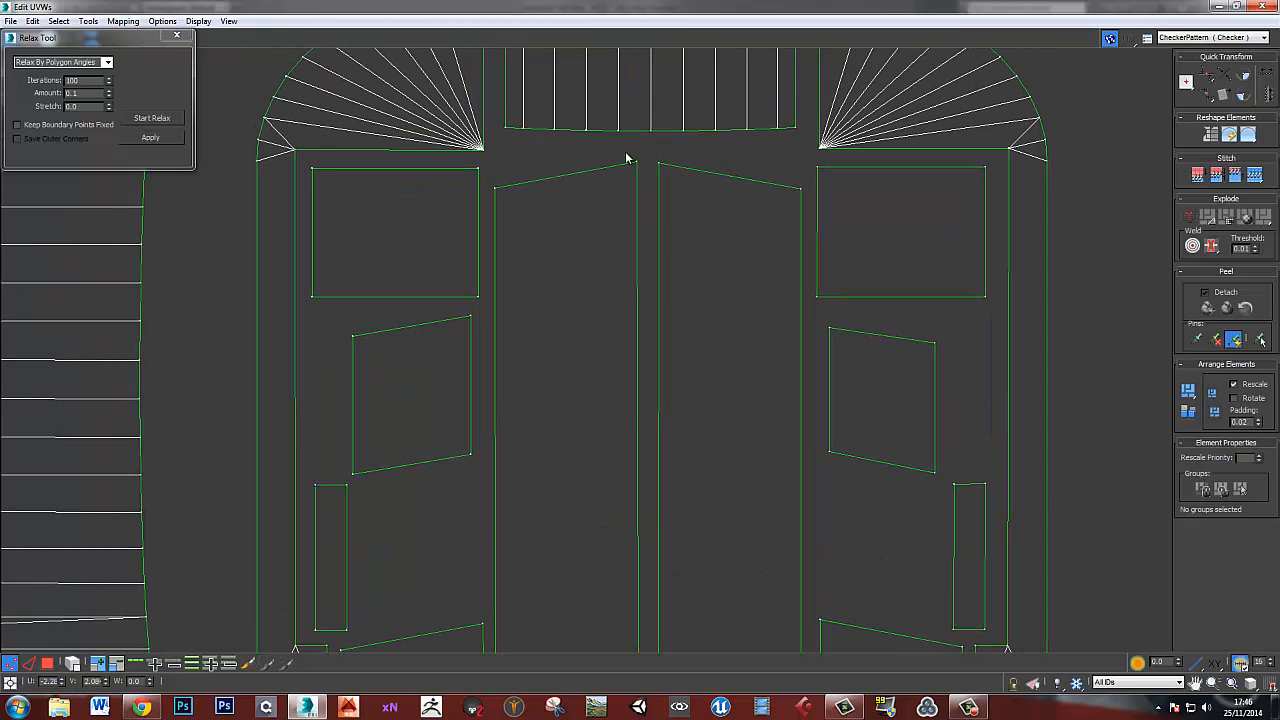
scroll(611, 268, down, 4)
scroll(619, 272, up, 2)
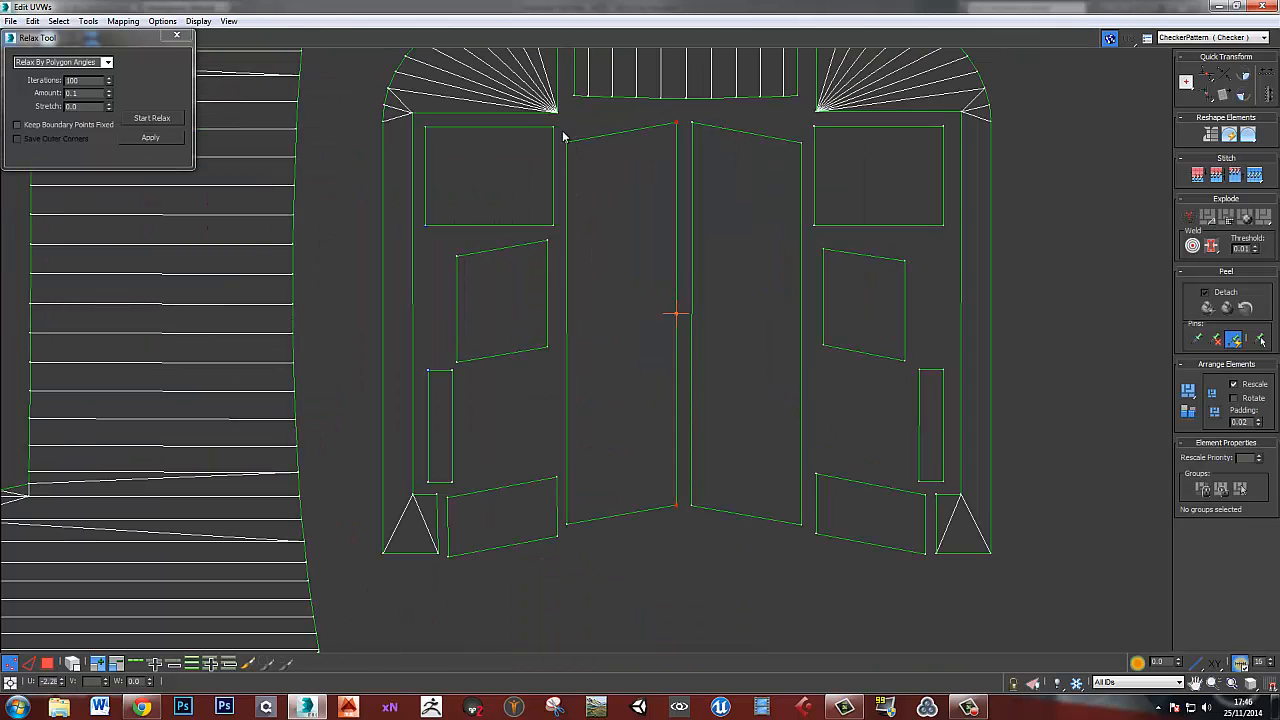
drag(611, 548, 560, 130)
- Align vertically the side edges of the lower-left slanted panel and the adjacent edge of the triangulated corner piece
drag(538, 450, 570, 564)
drag(457, 575, 442, 490)
drag(437, 548, 434, 509)
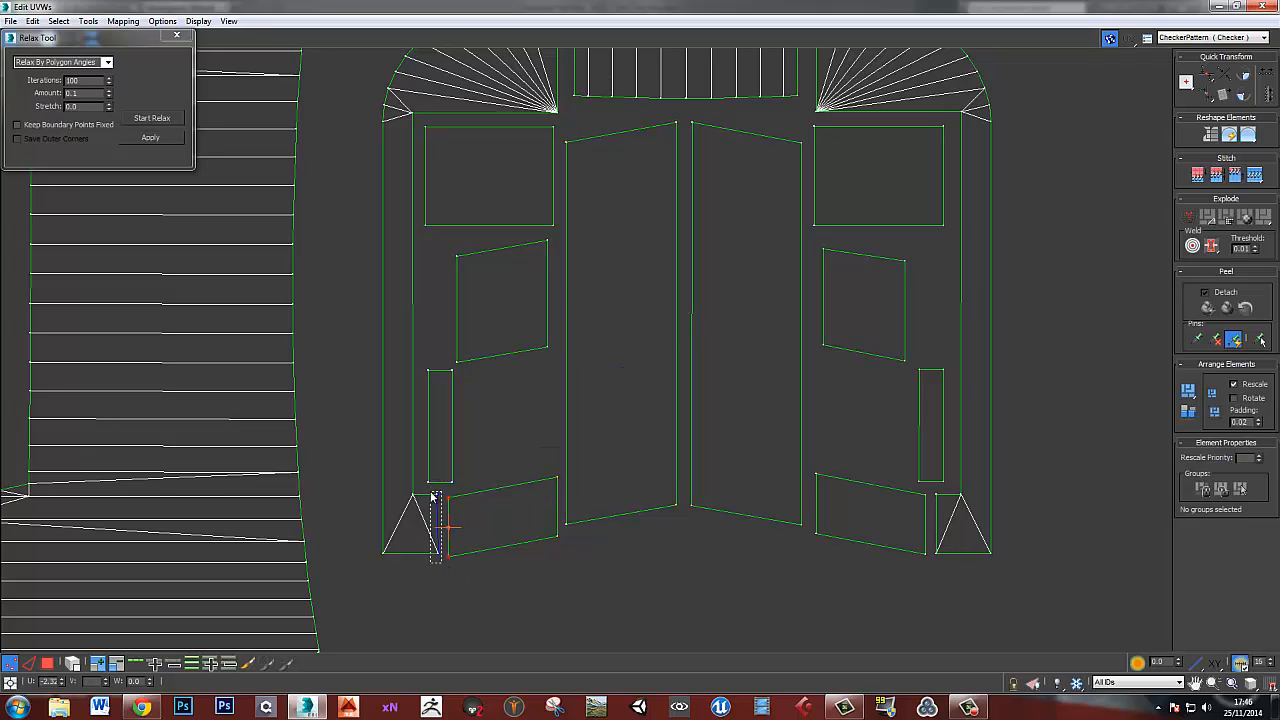
- Straighten the edges of the two narrow upright panels on either side of the door leaves by aligning their vertices
drag(422, 363, 451, 390)
click(432, 370)
click(430, 481)
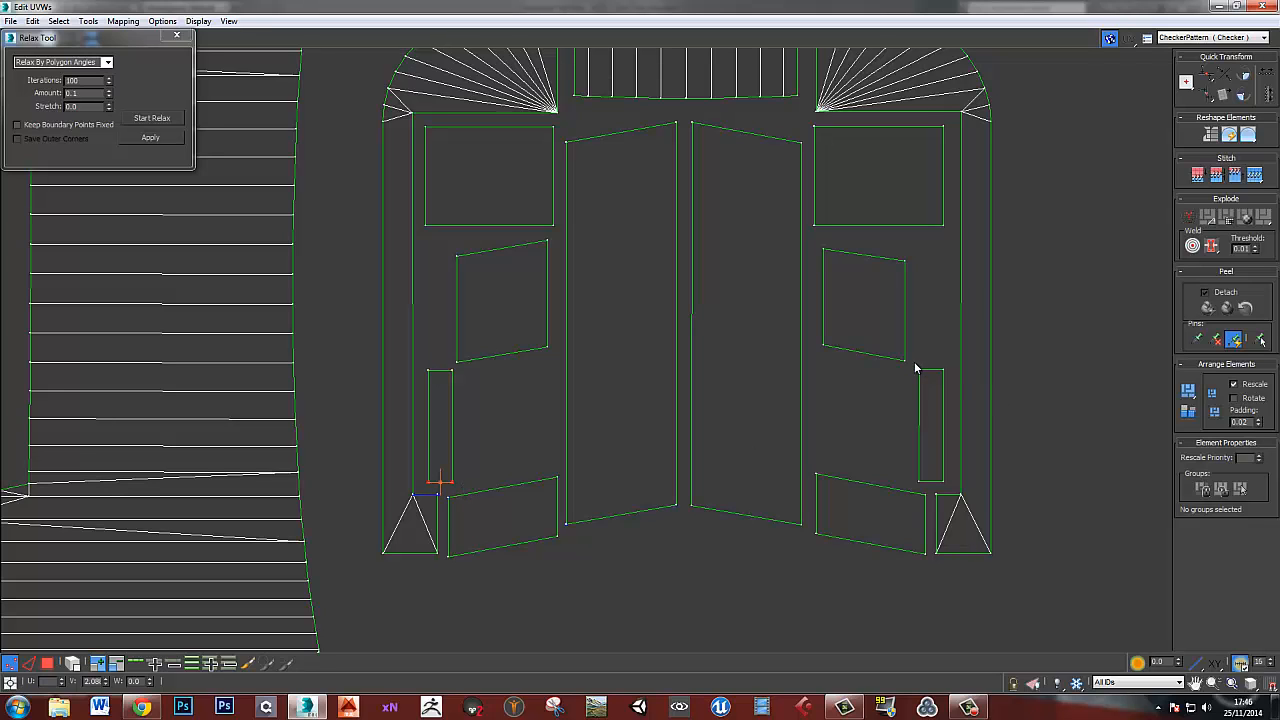
click(920, 476)
click(935, 407)
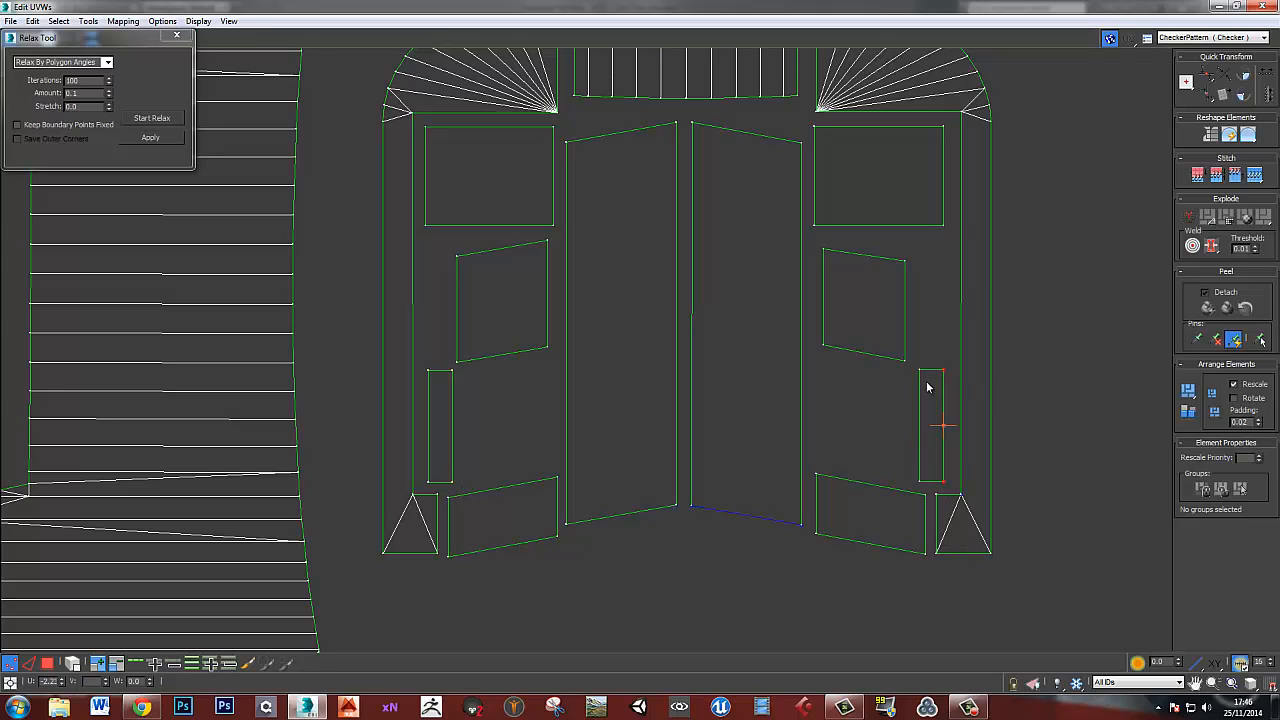
click(917, 376)
drag(950, 487, 900, 478)
- Select all polygons of the thin strip row above the main body, scale them taller vertically and move them slightly clear of the body
scroll(1014, 426, down, 5)
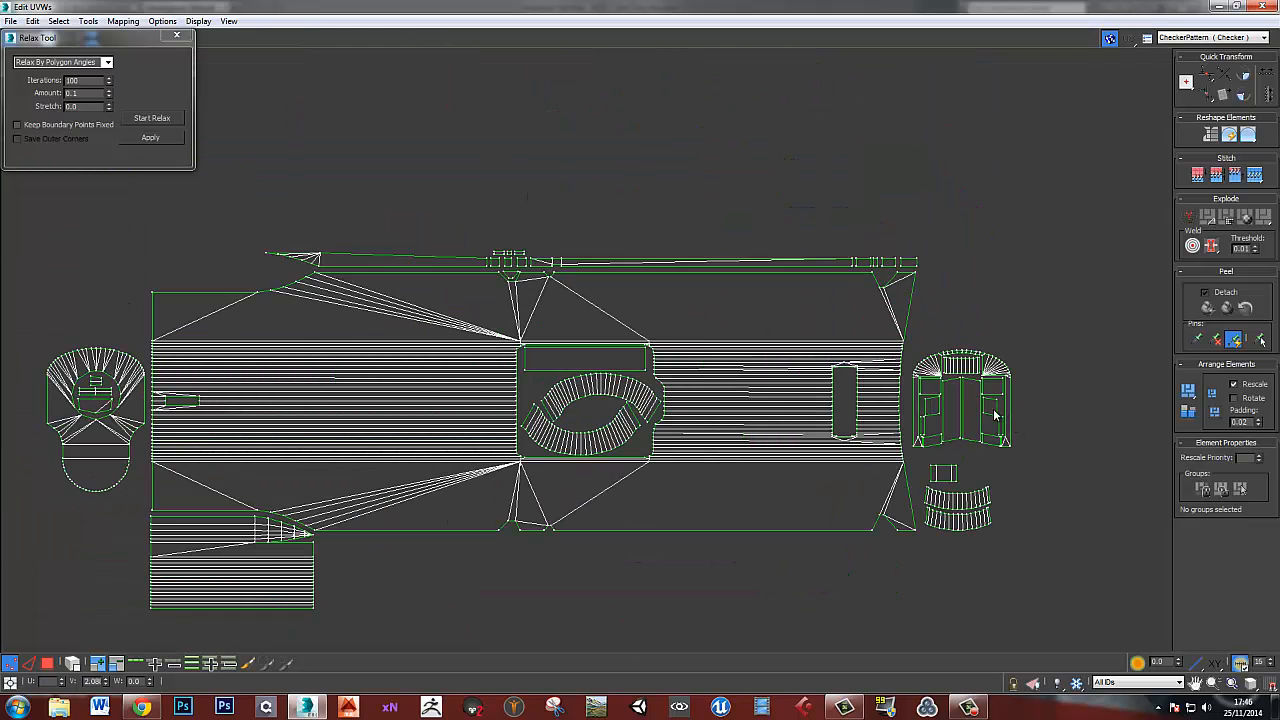
scroll(514, 328, up, 4)
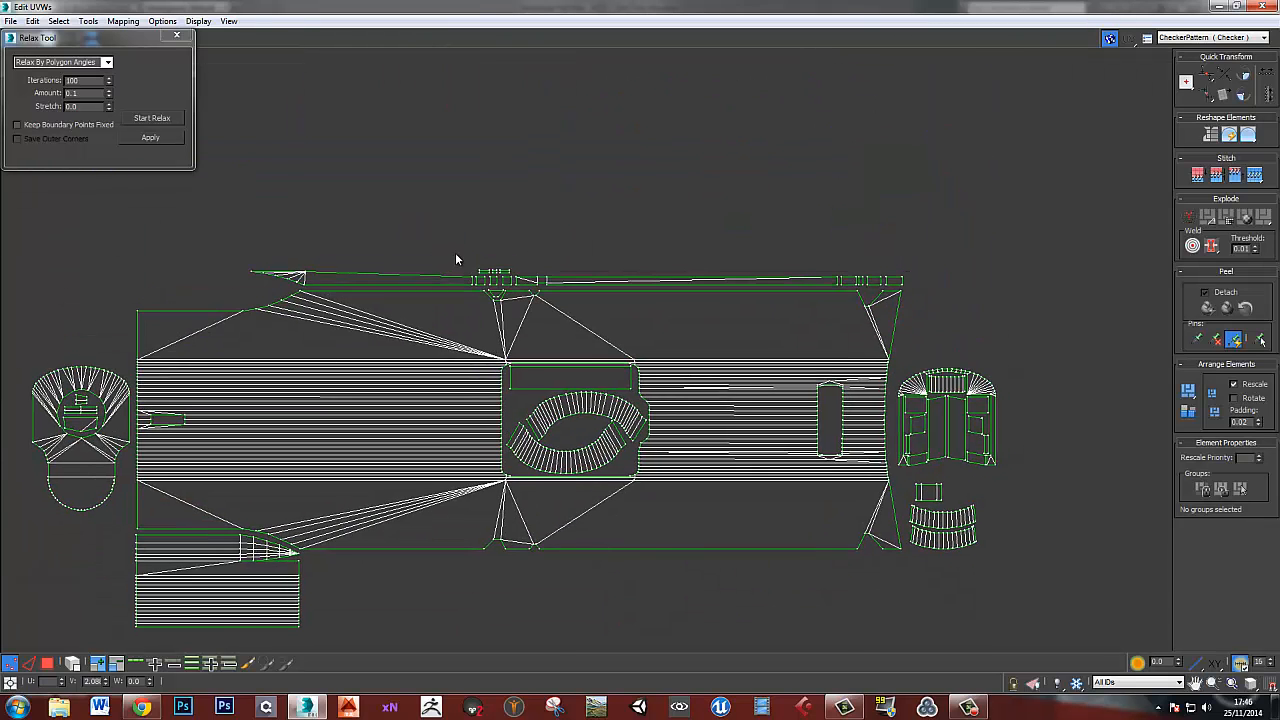
middle_drag(612, 316, 467, 341)
scroll(467, 341, down, 1)
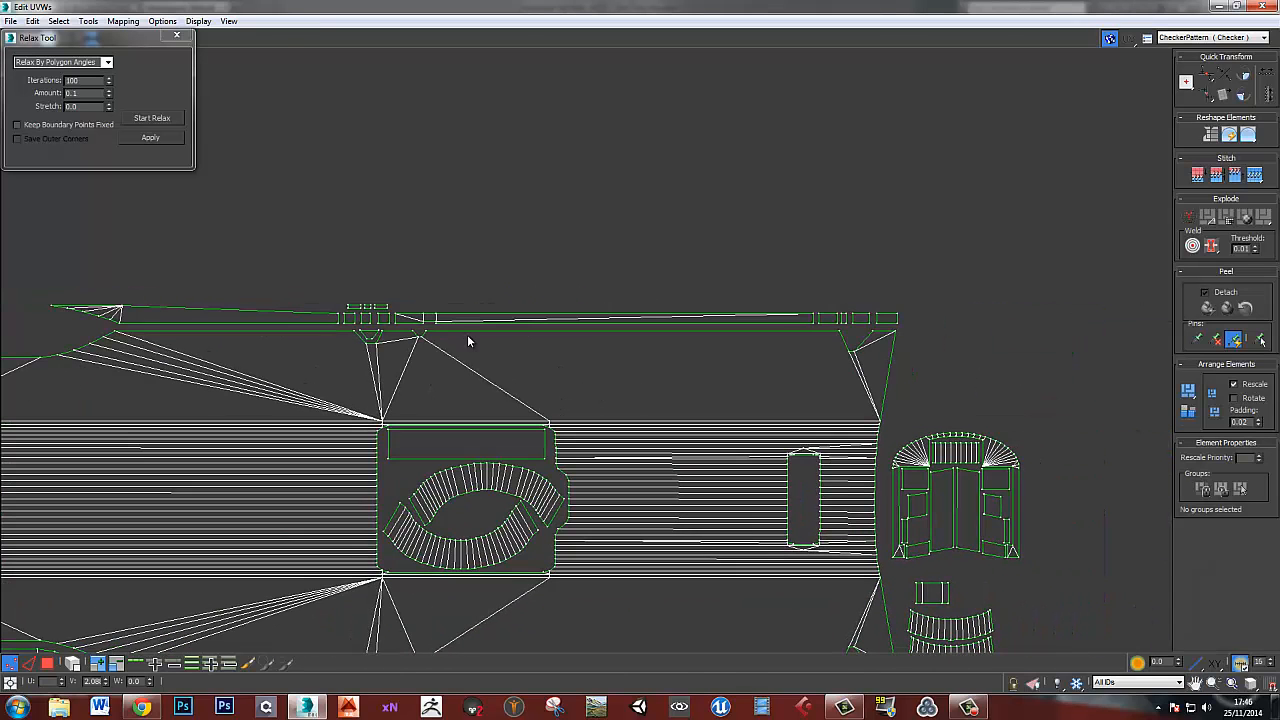
key(3)
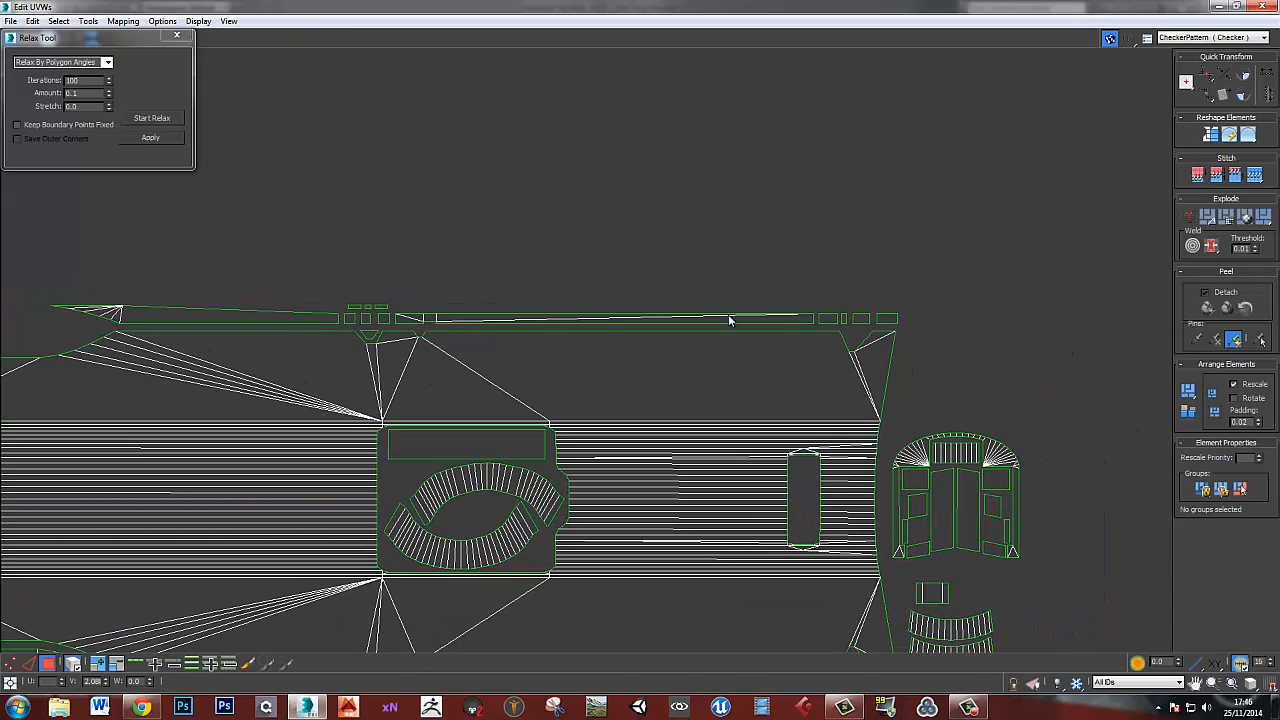
drag(915, 327, 913, 327)
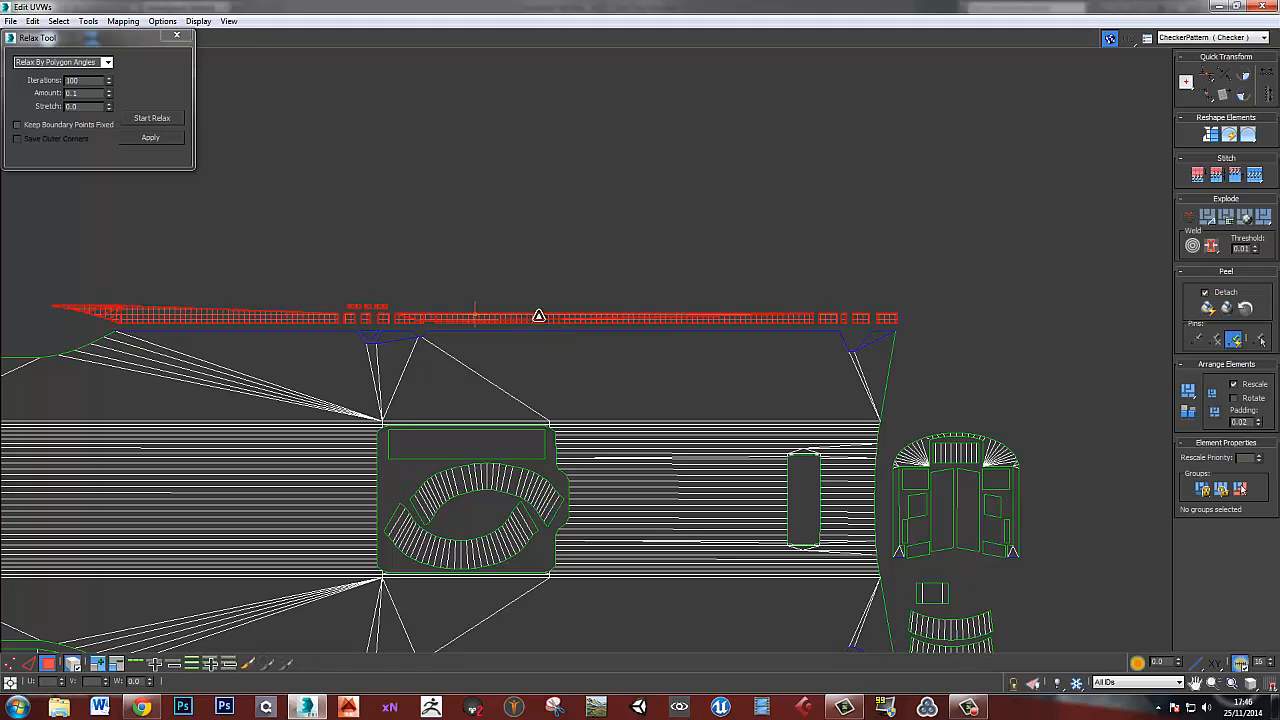
mouse_move(534, 309)
mouse_down()
mouse_move(540, 251)
mouse_move(536, 314)
mouse_up()
key(w)
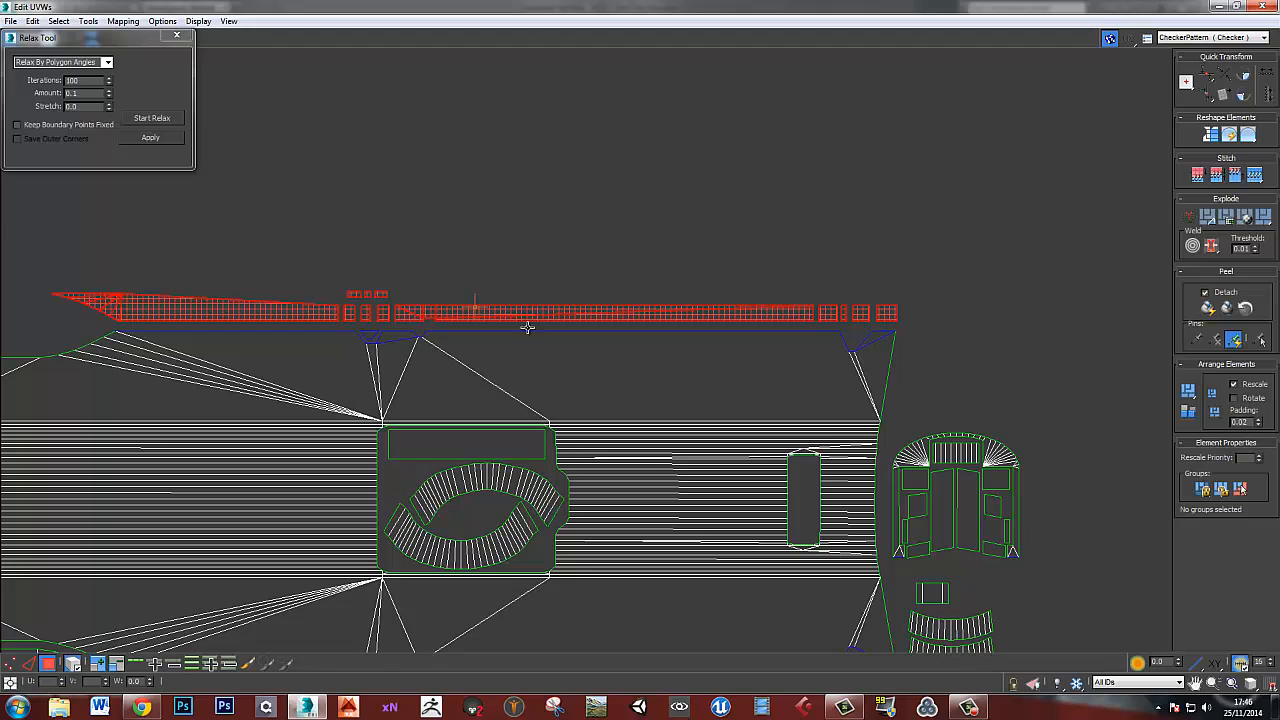
scroll(391, 322, up, 3)
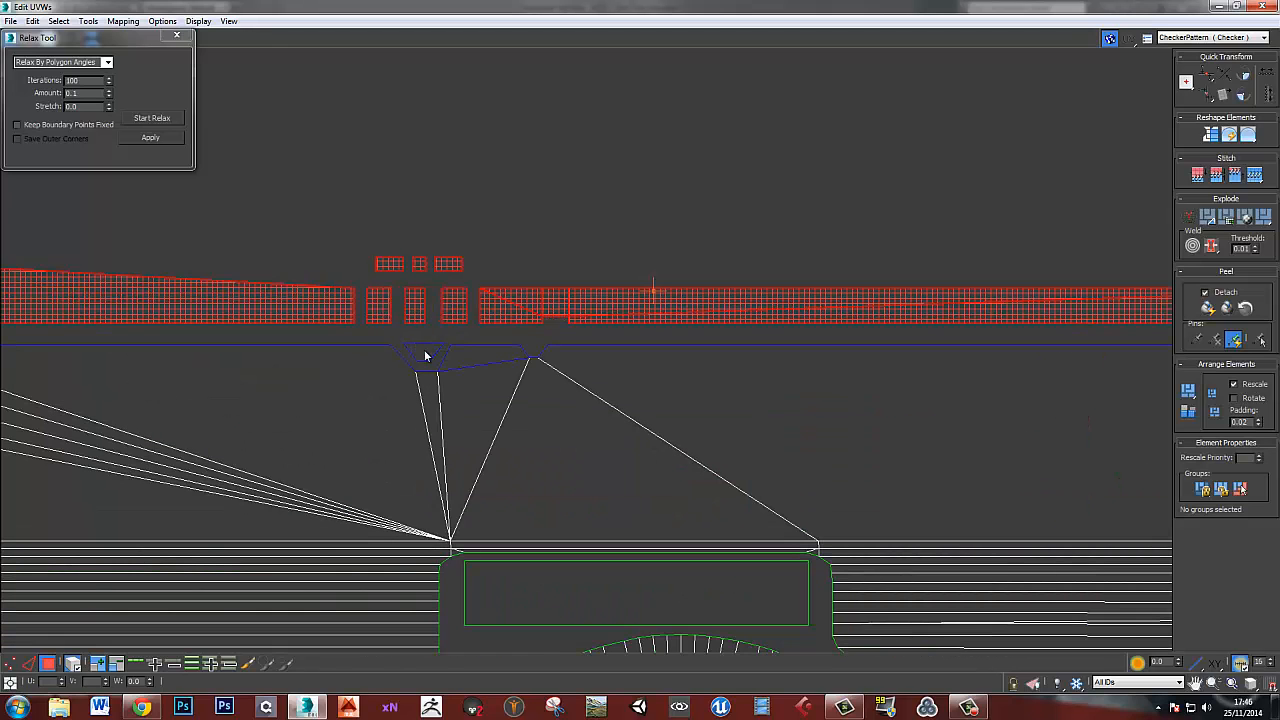
- Move the small trapezoid shell beneath the thin strip row slightly upward in the main body's edge notch
click(422, 350)
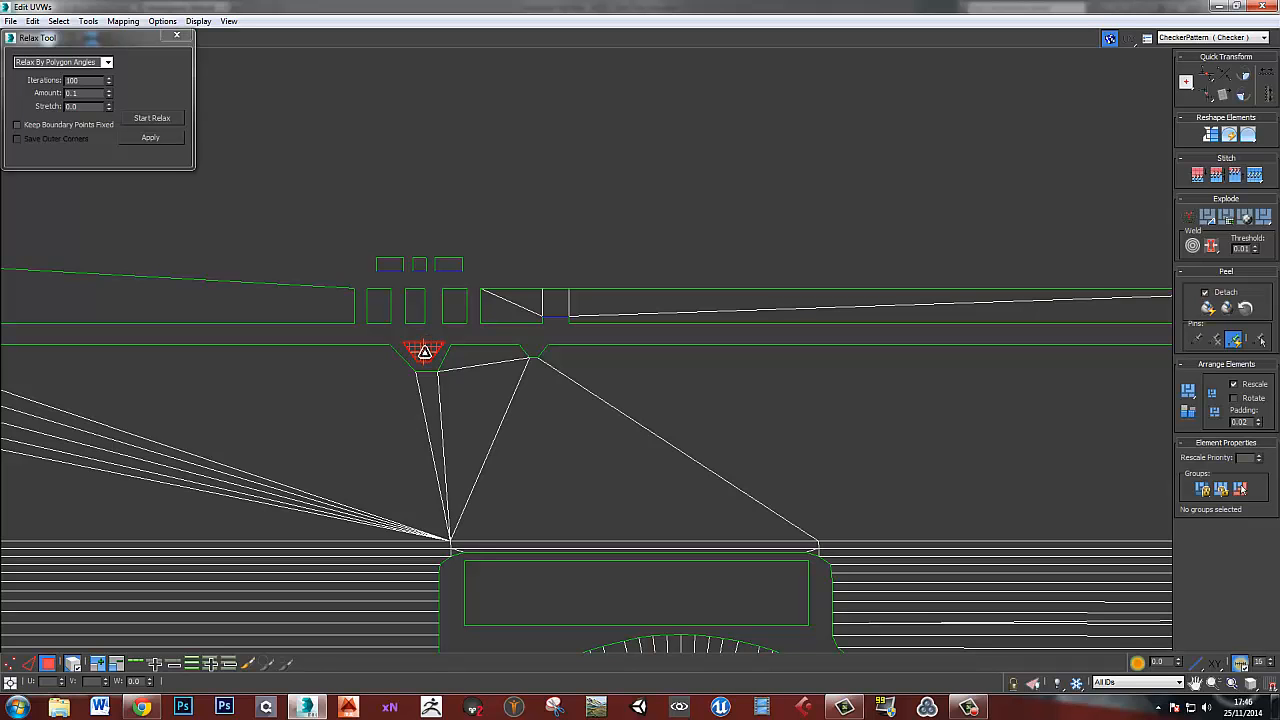
drag(424, 355, 424, 348)
click(728, 224)
scroll(728, 224, down, 5)
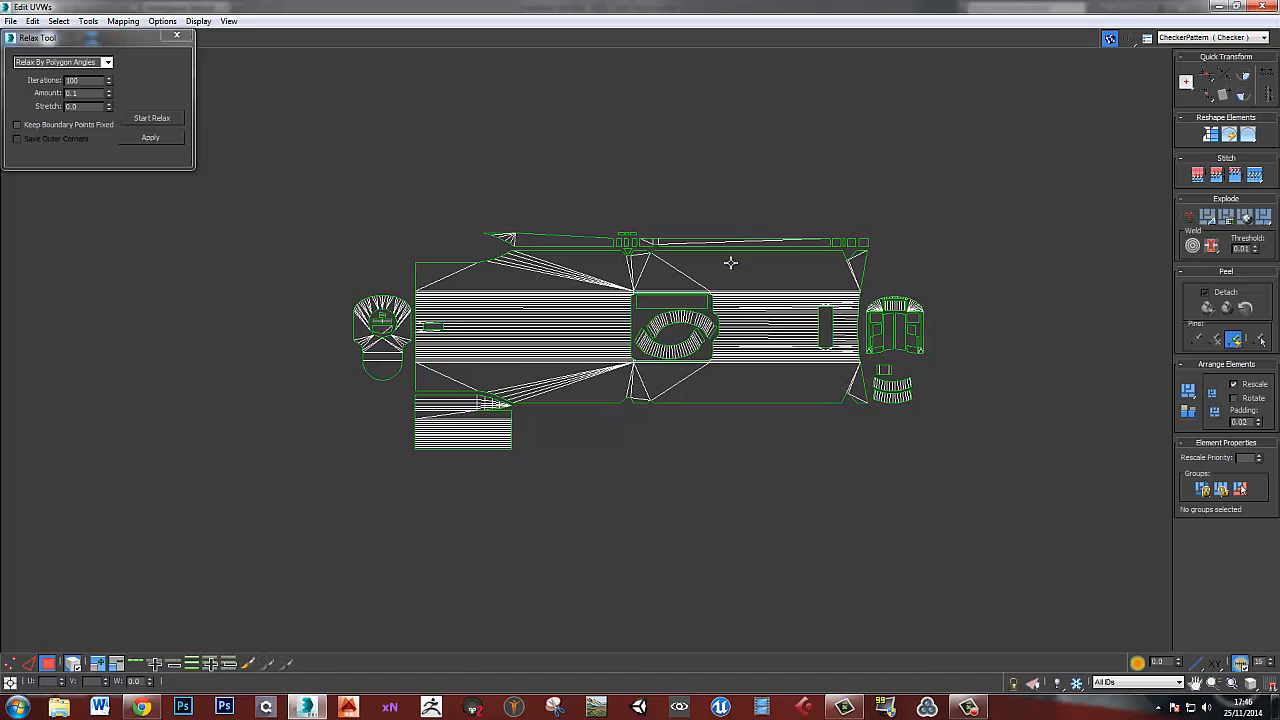
- Select the main body's cluster of UV shells and examine the corresponding faces on the pistol slide in the 3D view
scroll(730, 262, down, 3)
middle_drag(720, 495, 670, 265)
scroll(670, 270, down, 3)
middle_drag(693, 345, 598, 330)
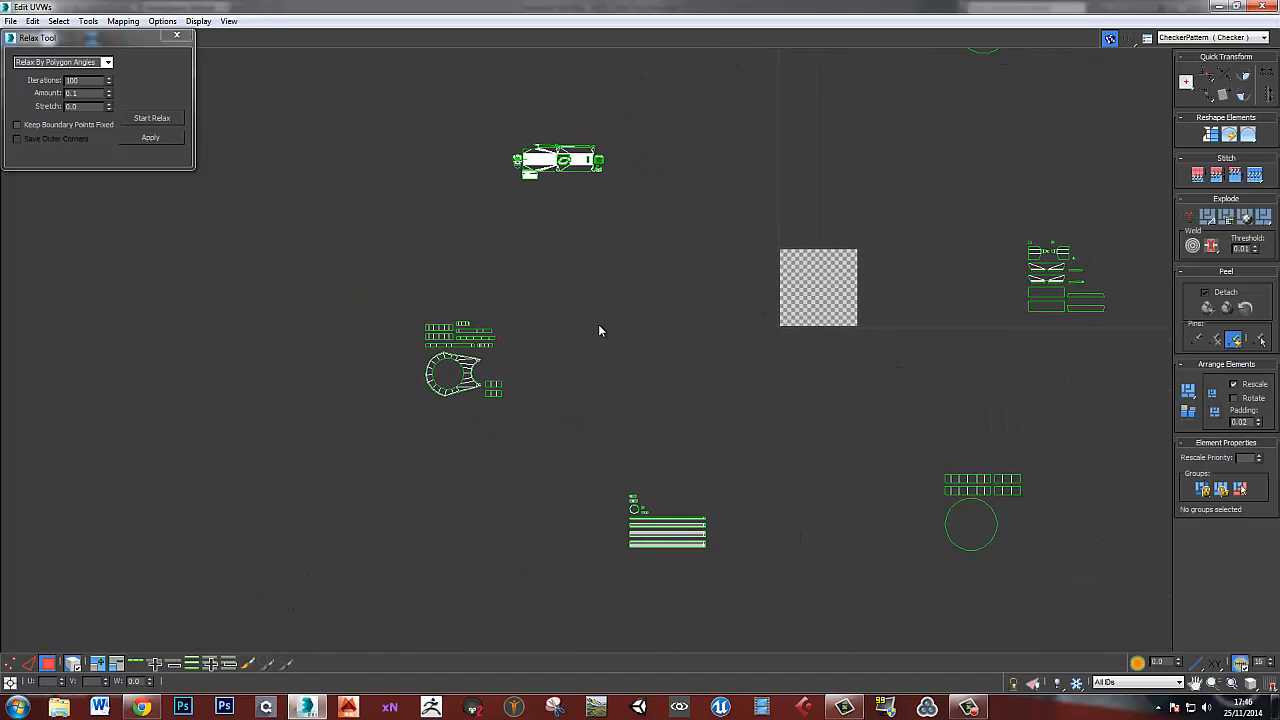
middle_drag(618, 237, 578, 296)
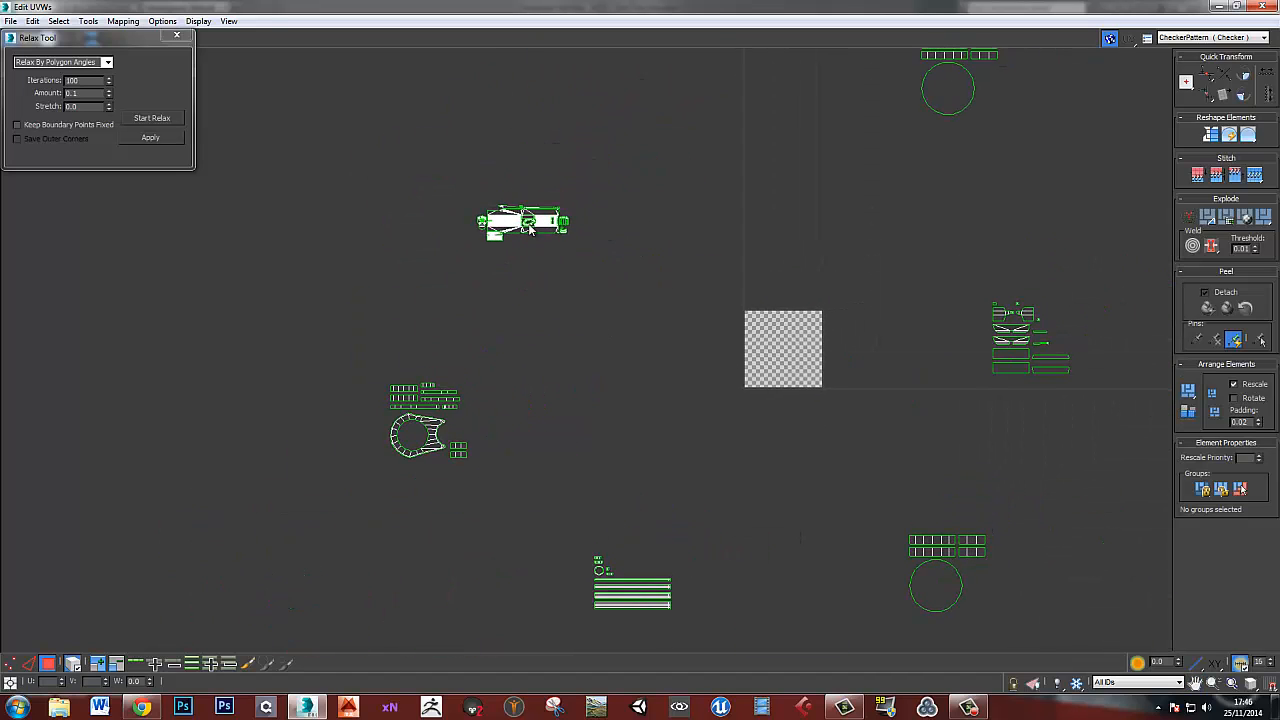
scroll(525, 213, up, 2)
scroll(500, 220, up, 3)
drag(429, 200, 791, 295)
drag(647, 12, 665, 719)
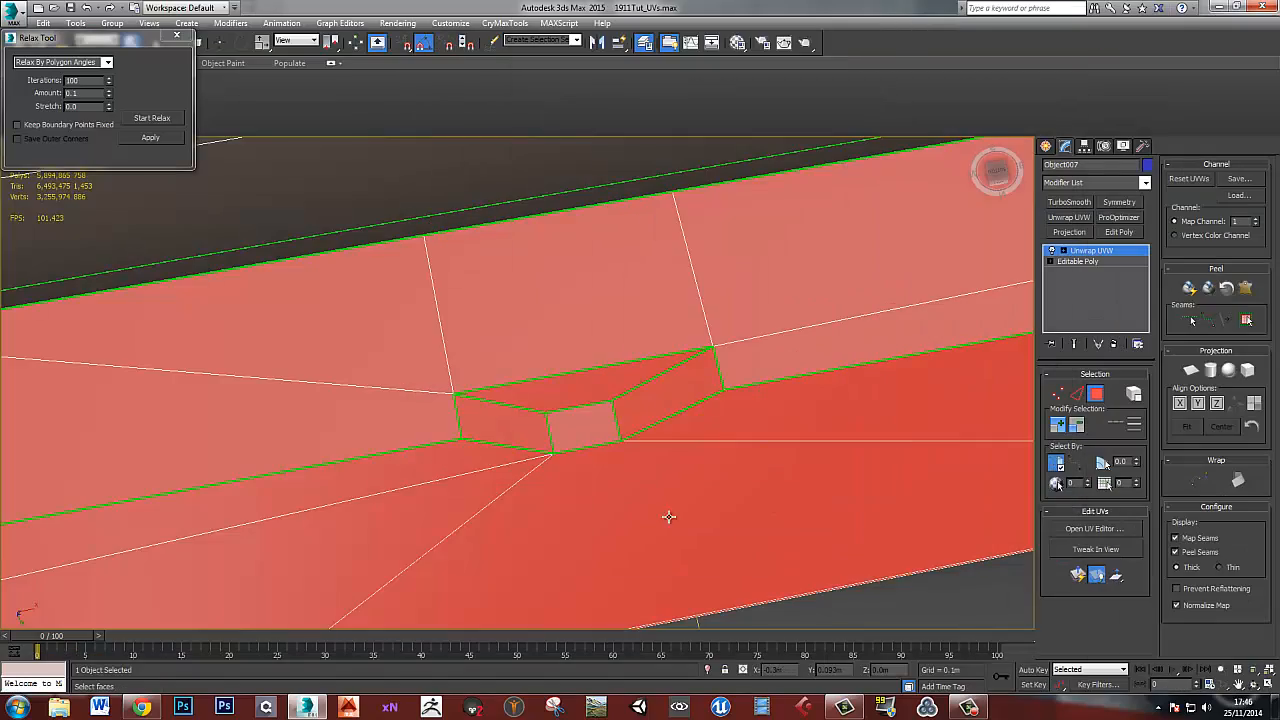
middle_drag(668, 517, 678, 400)
scroll(683, 409, down, 5)
scroll(695, 450, down, 10)
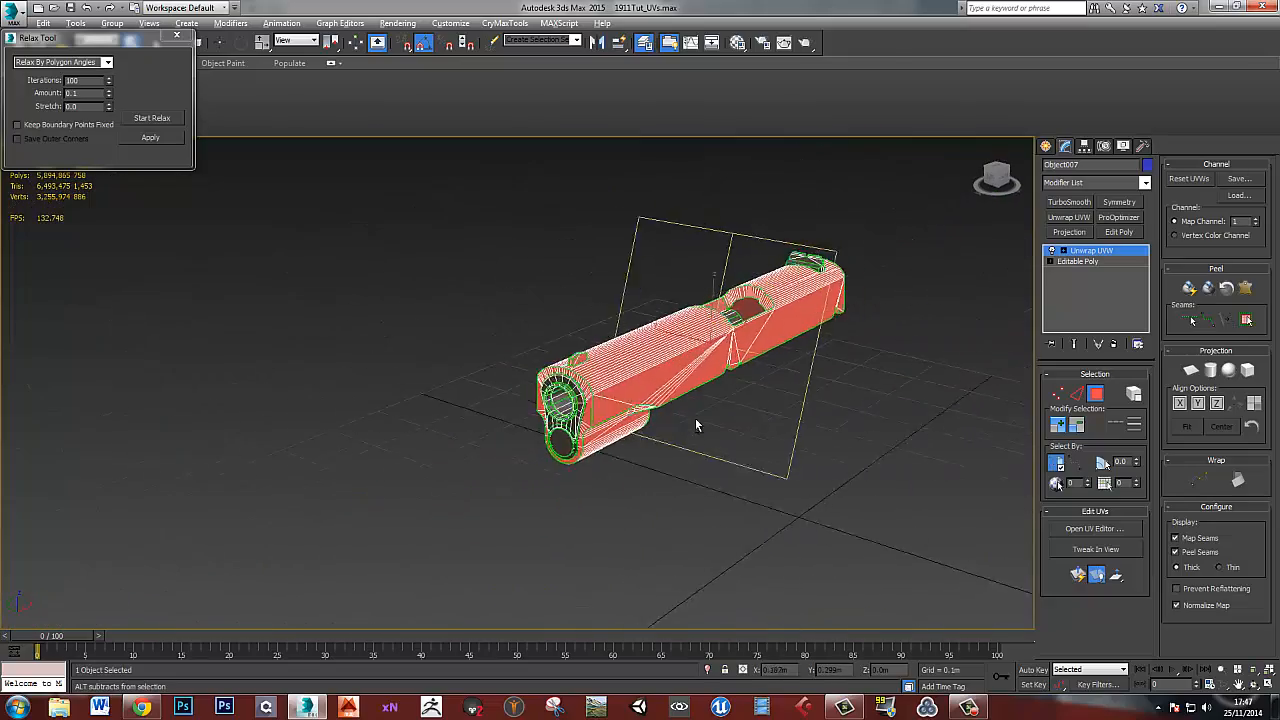
alt+middle_drag(695, 423, 426, 344)
scroll(695, 459, up, 6)
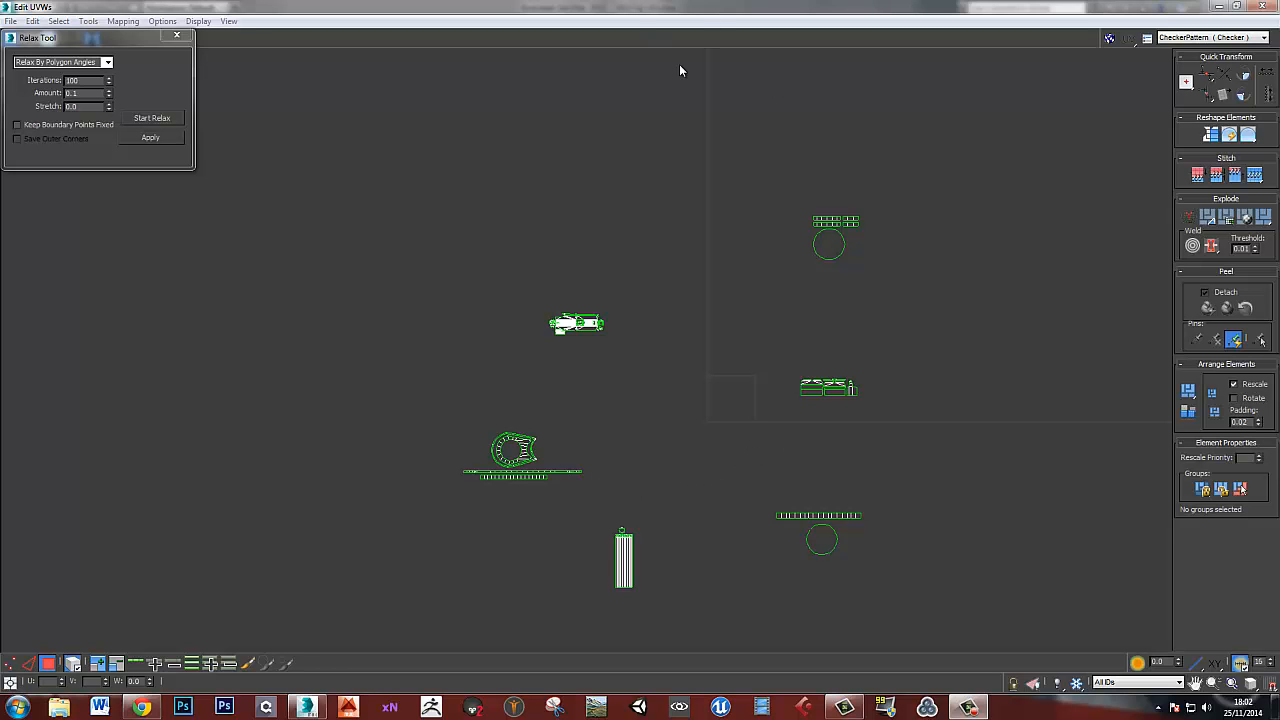
- Load the scene's UnwrapChecker material into the third Material Editor slot as an instance
drag(537, 7, 1279, 300)
alt+middle_drag(516, 522, 561, 395)
scroll(561, 395, down, 5)
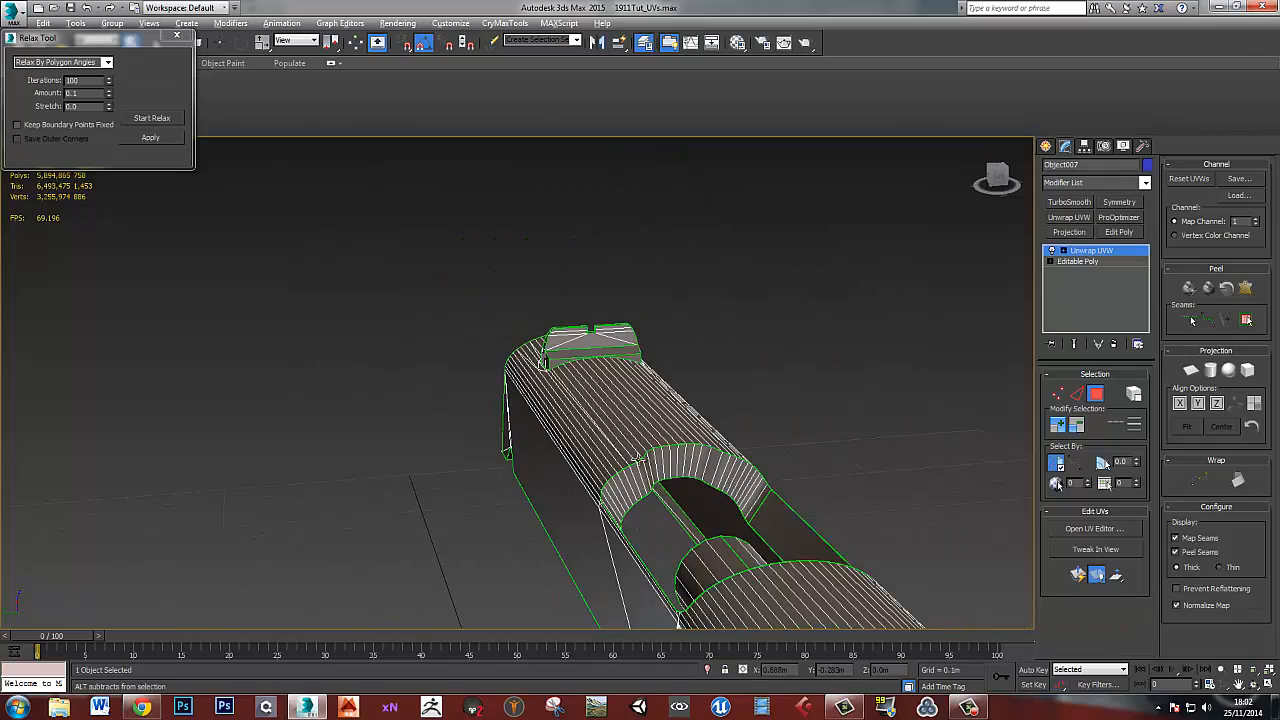
alt+middle_drag(690, 398, 577, 418)
scroll(603, 408, down, 6)
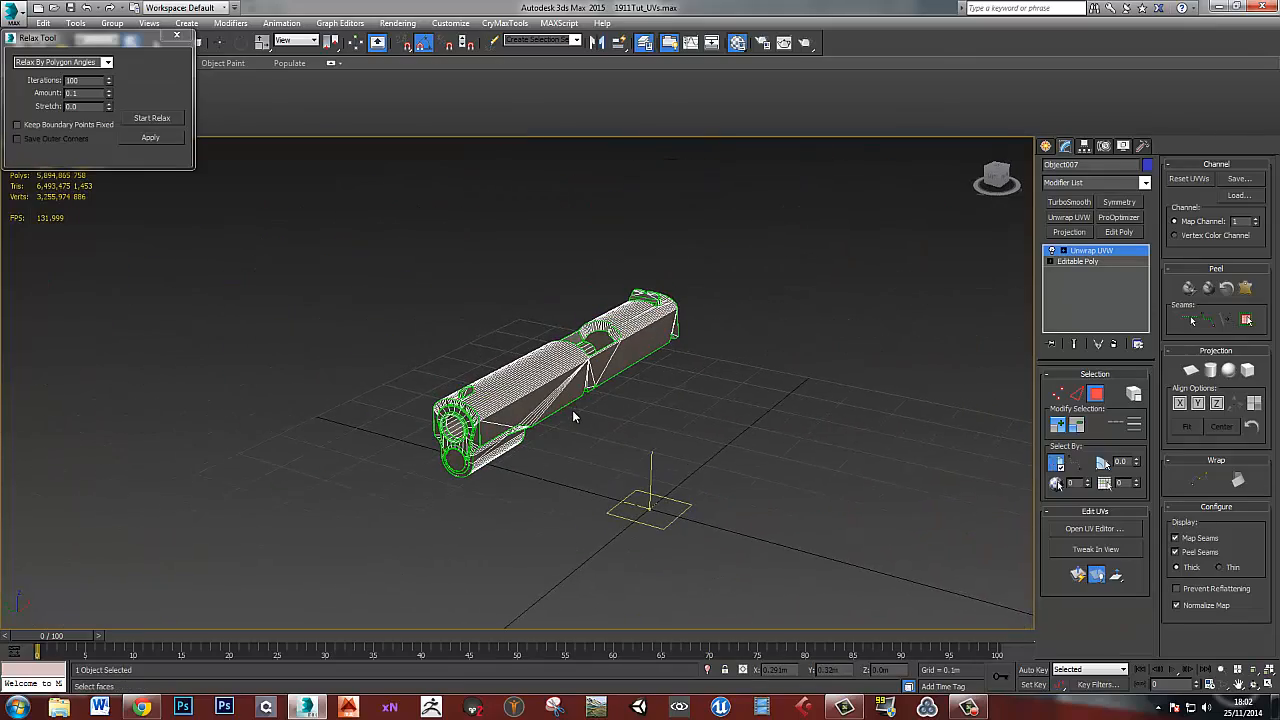
key(m)
click(940, 215)
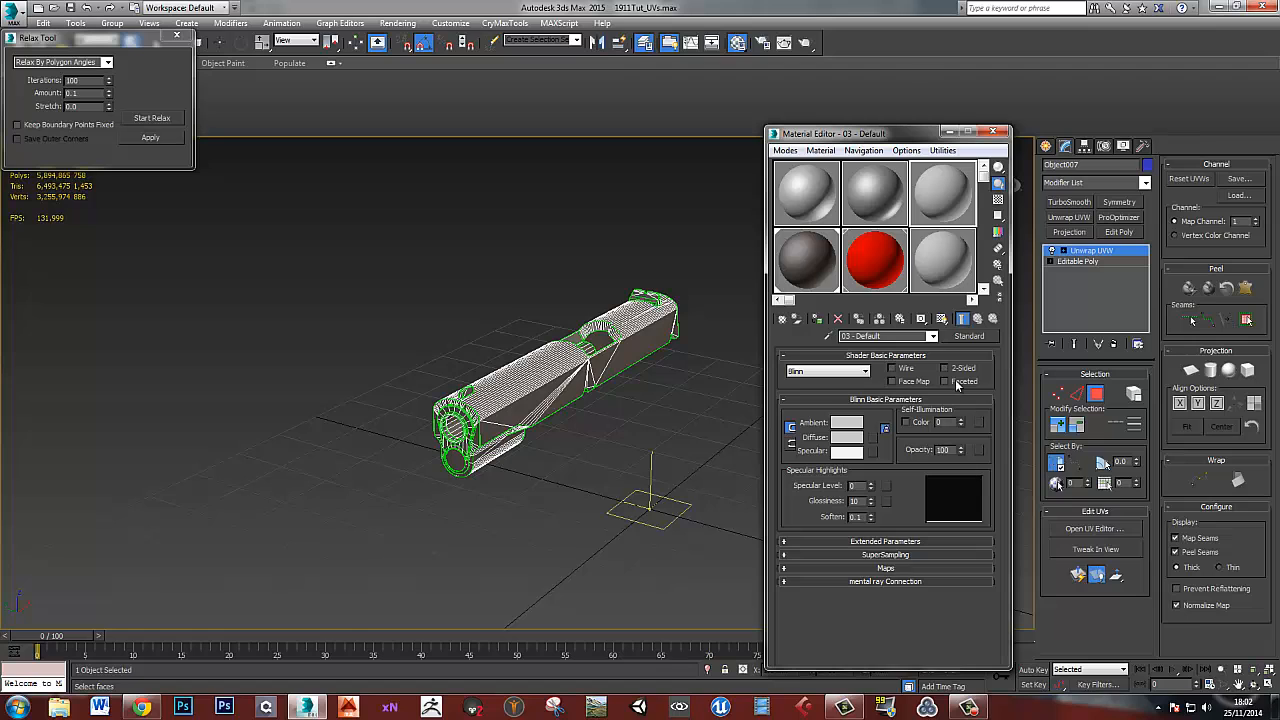
click(965, 337)
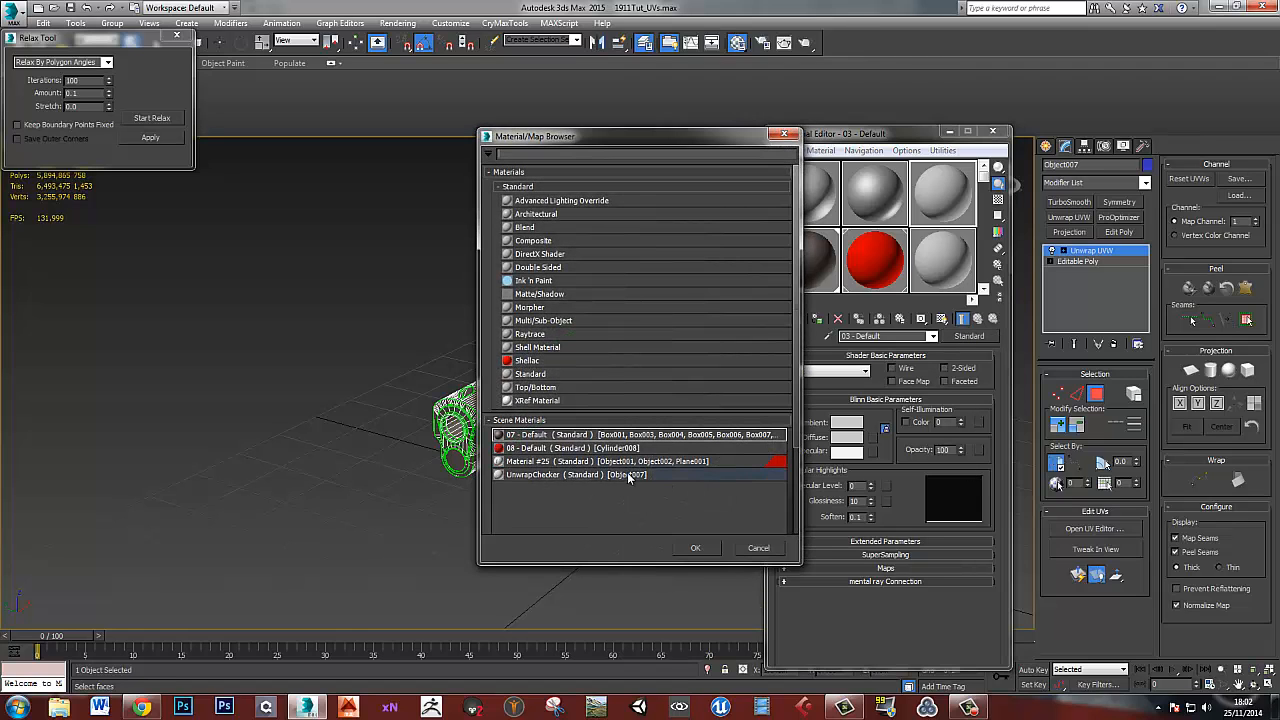
click(620, 476)
click(697, 548)
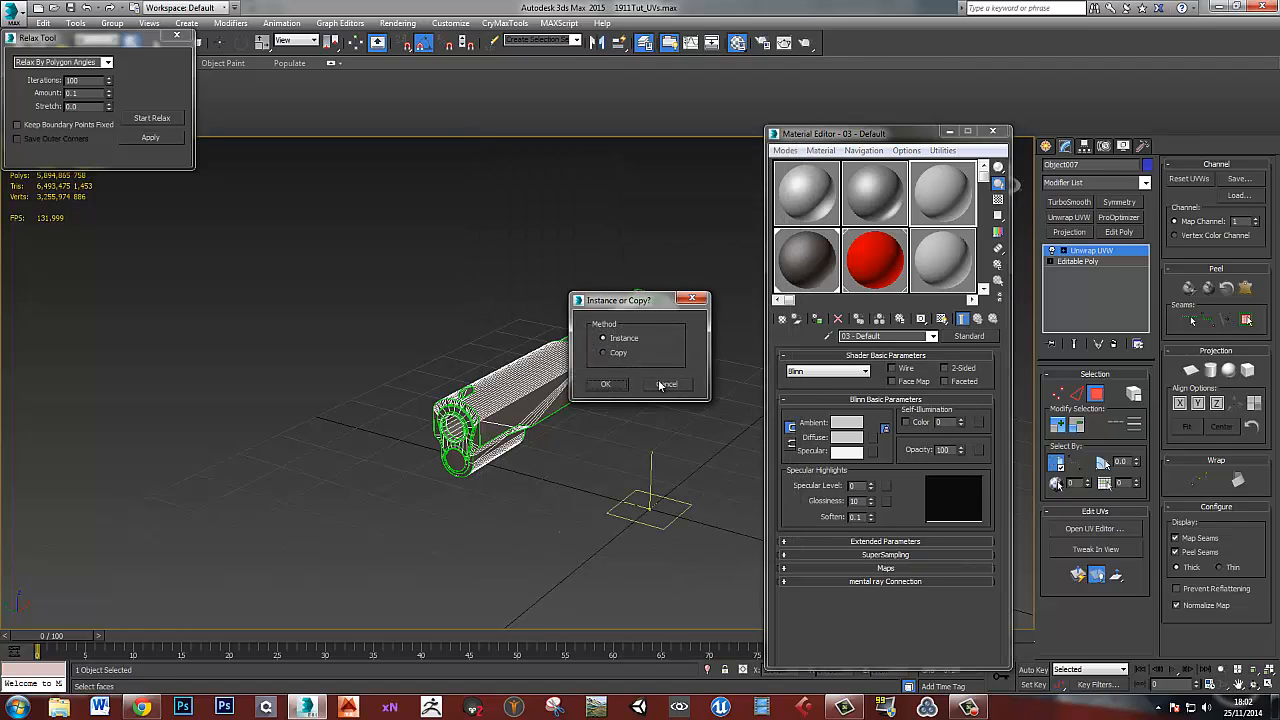
click(605, 384)
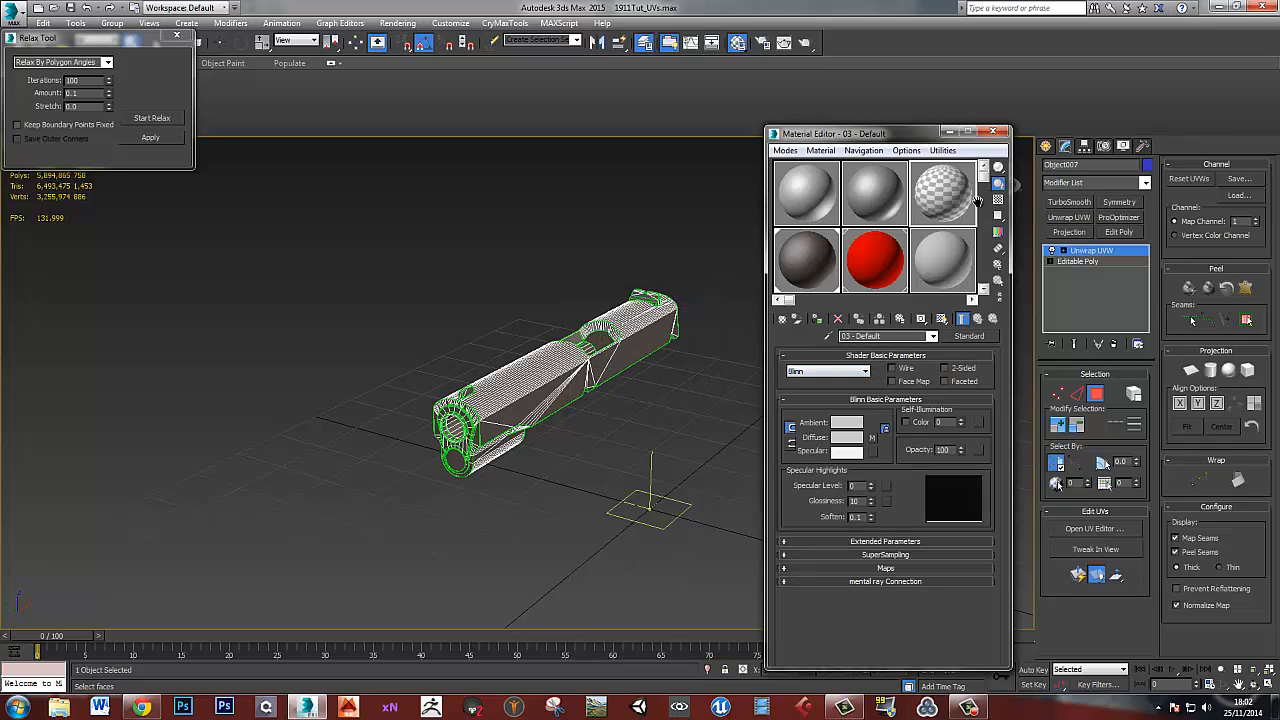
- Apply the checker material to the pistol slide and display its texture in the 3D view
drag(610, 393, 573, 384)
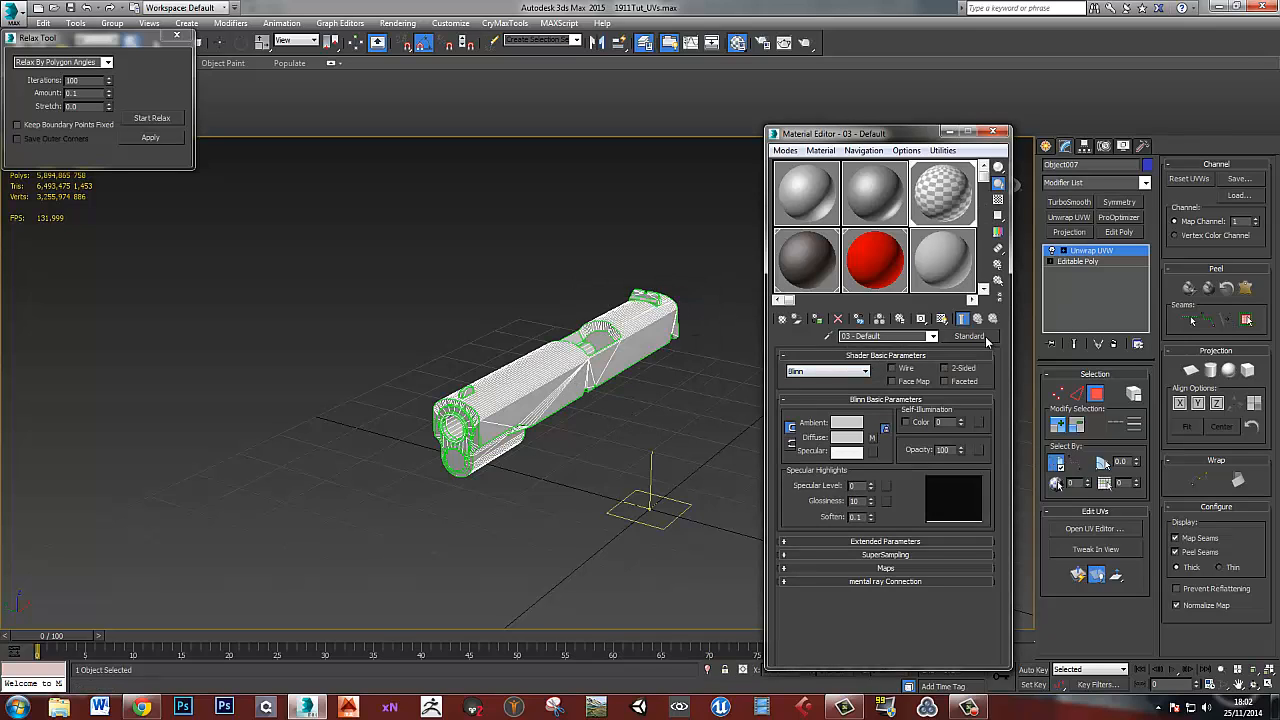
click(941, 320)
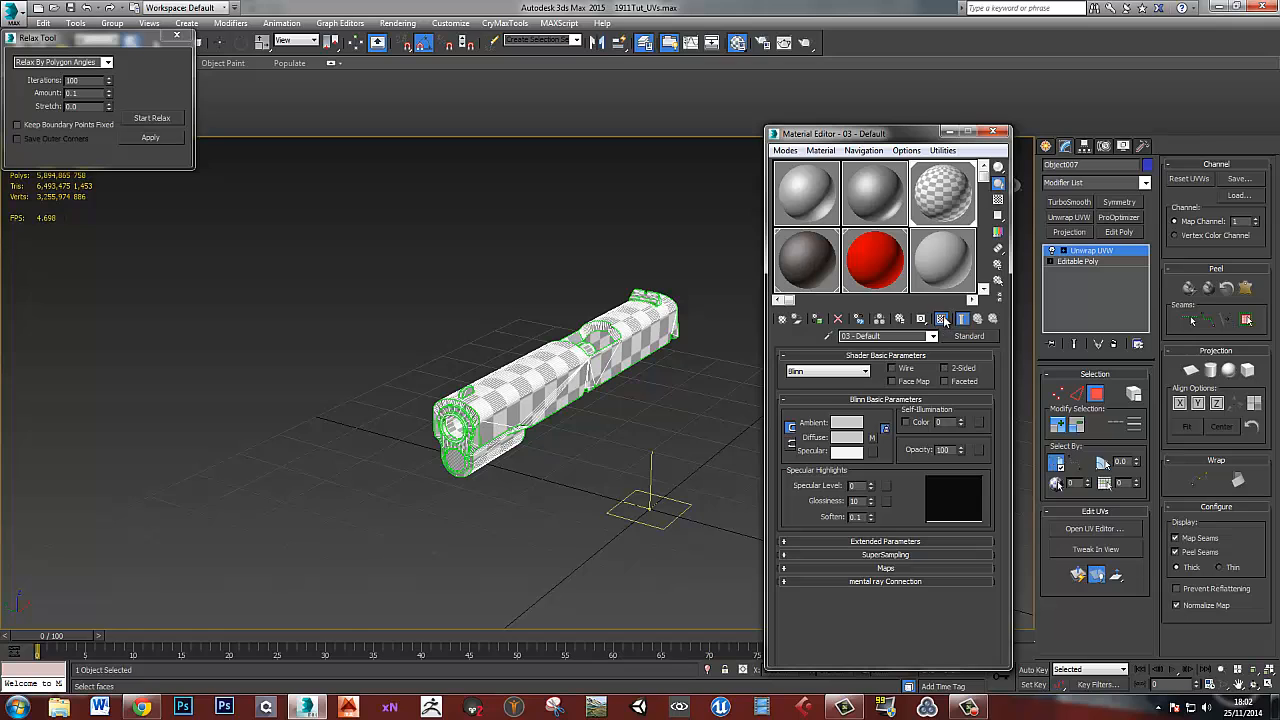
scroll(514, 410, up, 5)
mouse_move(514, 410)
alt+middle_down()
mouse_move(522, 447)
mouse_move(503, 428)
alt+middle_up()
scroll(514, 400, up, 4)
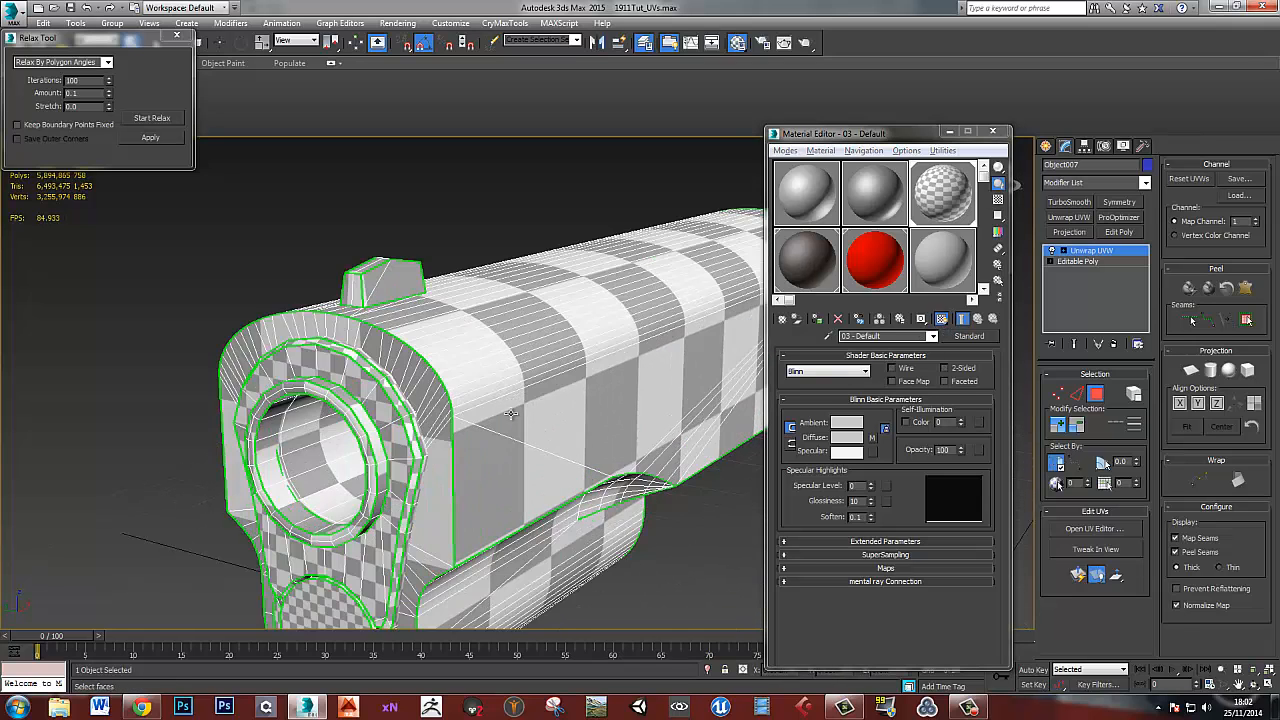
middle_drag(563, 444, 493, 388)
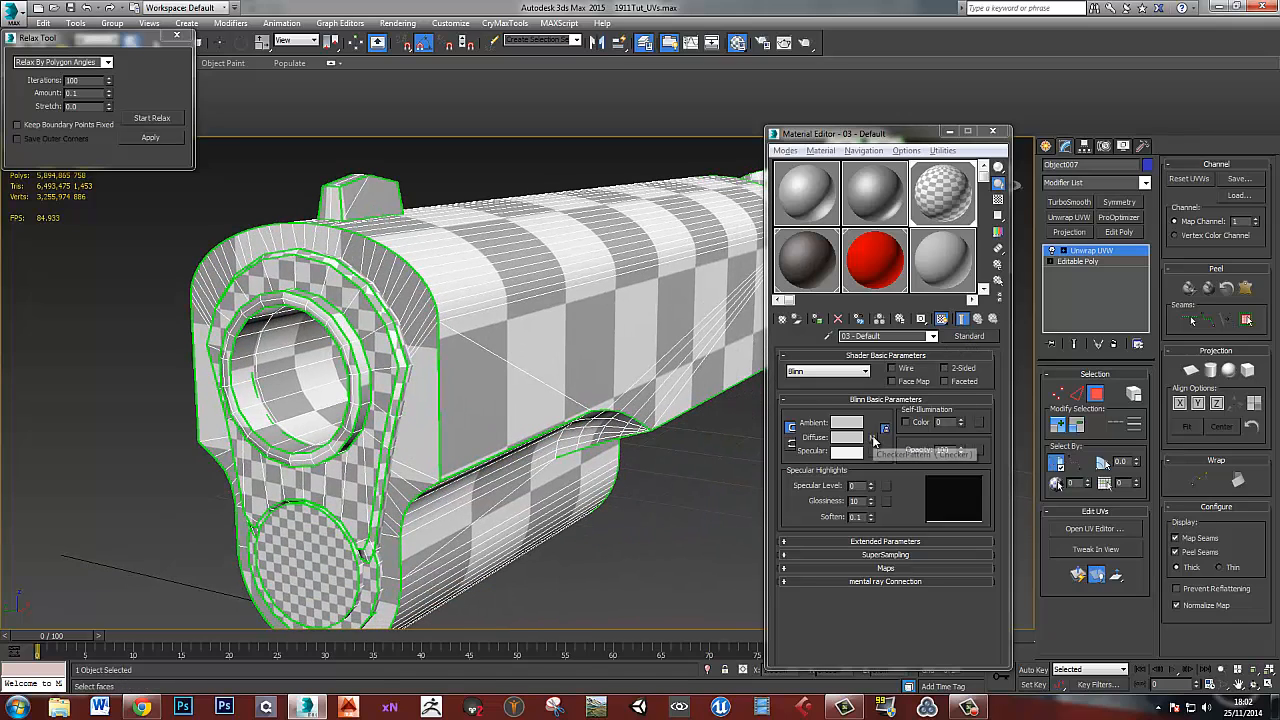
- Open the material's diffuse checker map and set its U and V tiling to 50
click(874, 440)
double_click(872, 420)
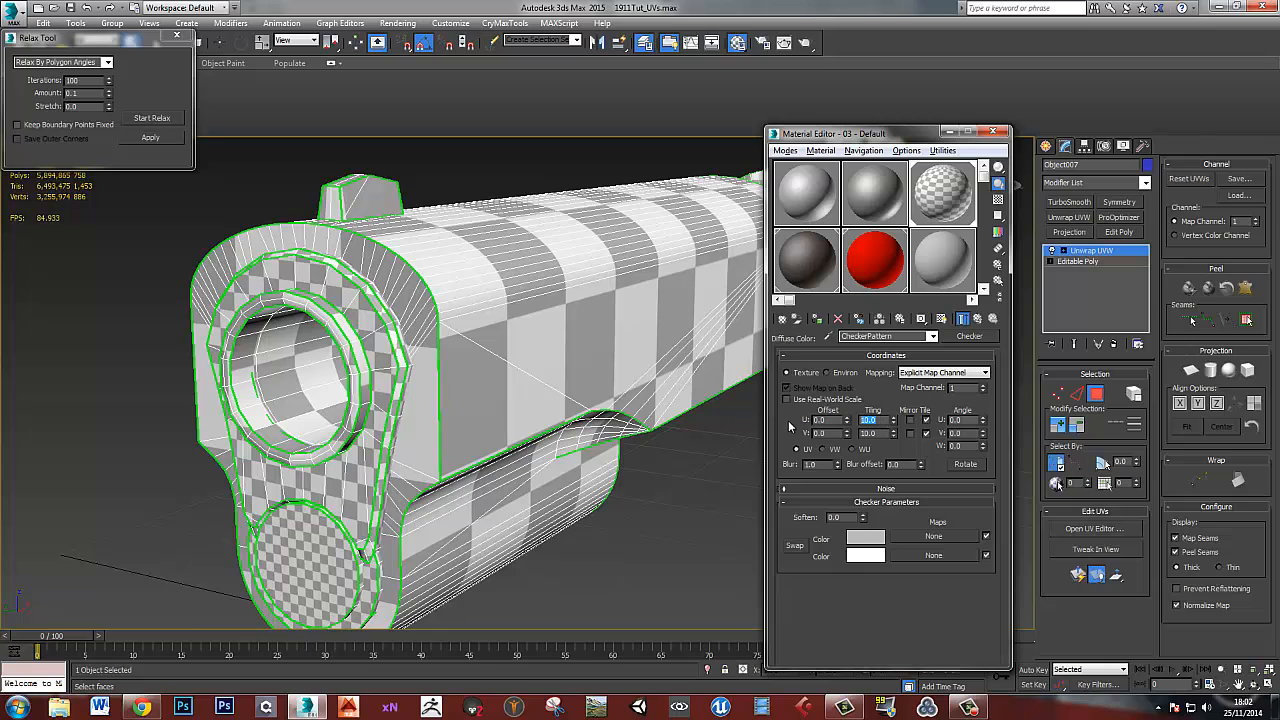
text(50)
double_click(876, 432)
text(50)
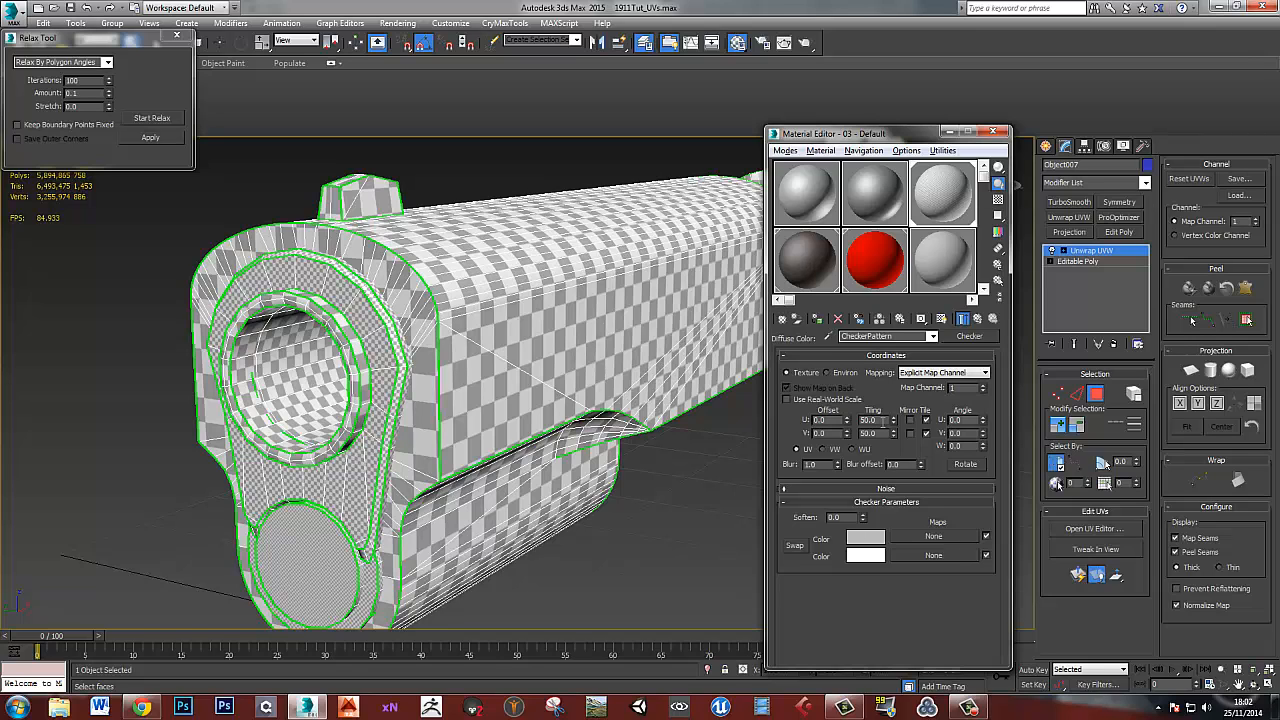
- Set the checker map's U and V tiling to 30 and close the Material Editor
double_click(880, 420)
text(33)
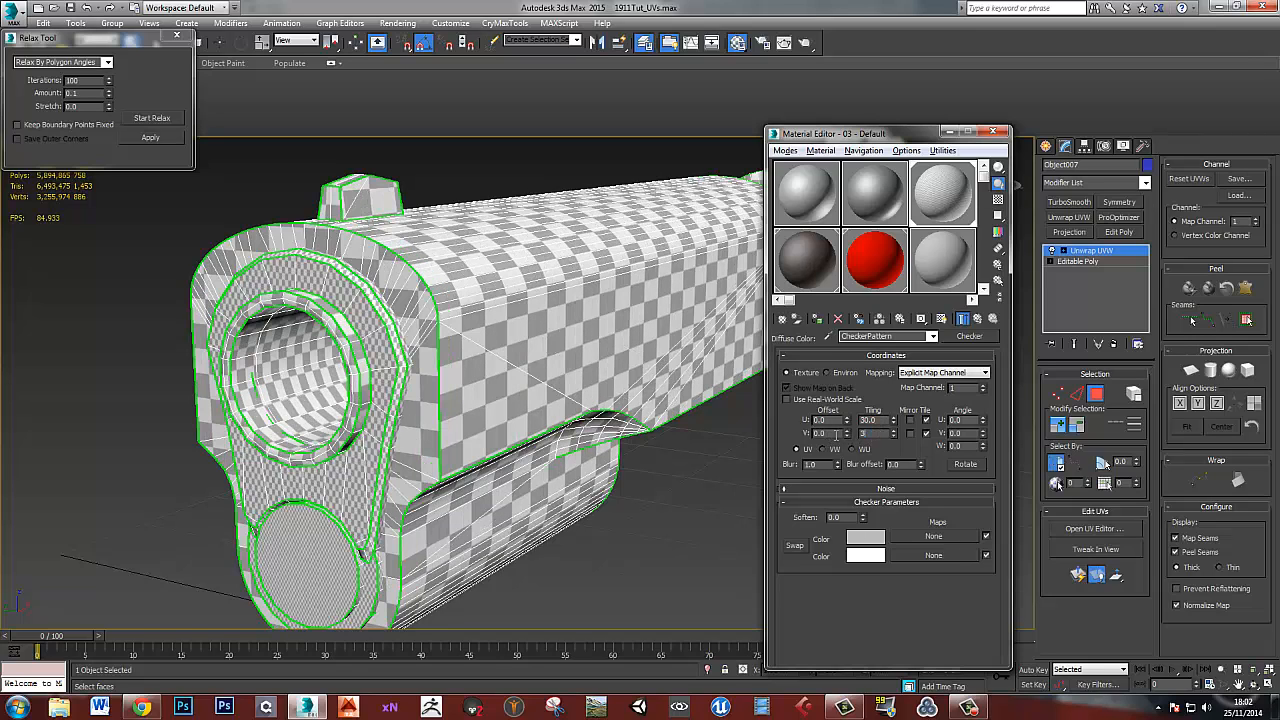
text(0)
key(Return)
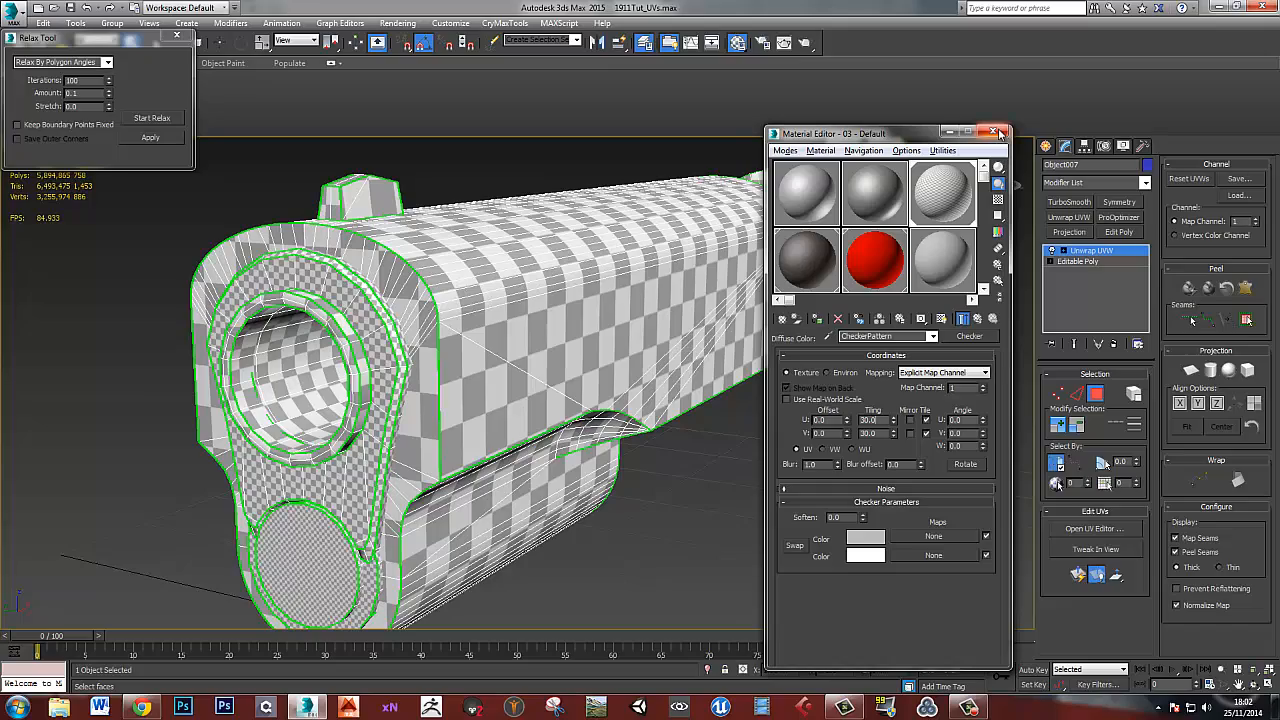
click(997, 133)
- Compare the checker size on the rear sight with that on the slide's top surface, selecting a face for reference
alt+middle_drag(600, 380, 703, 358)
scroll(533, 374, up, 3)
click(733, 384)
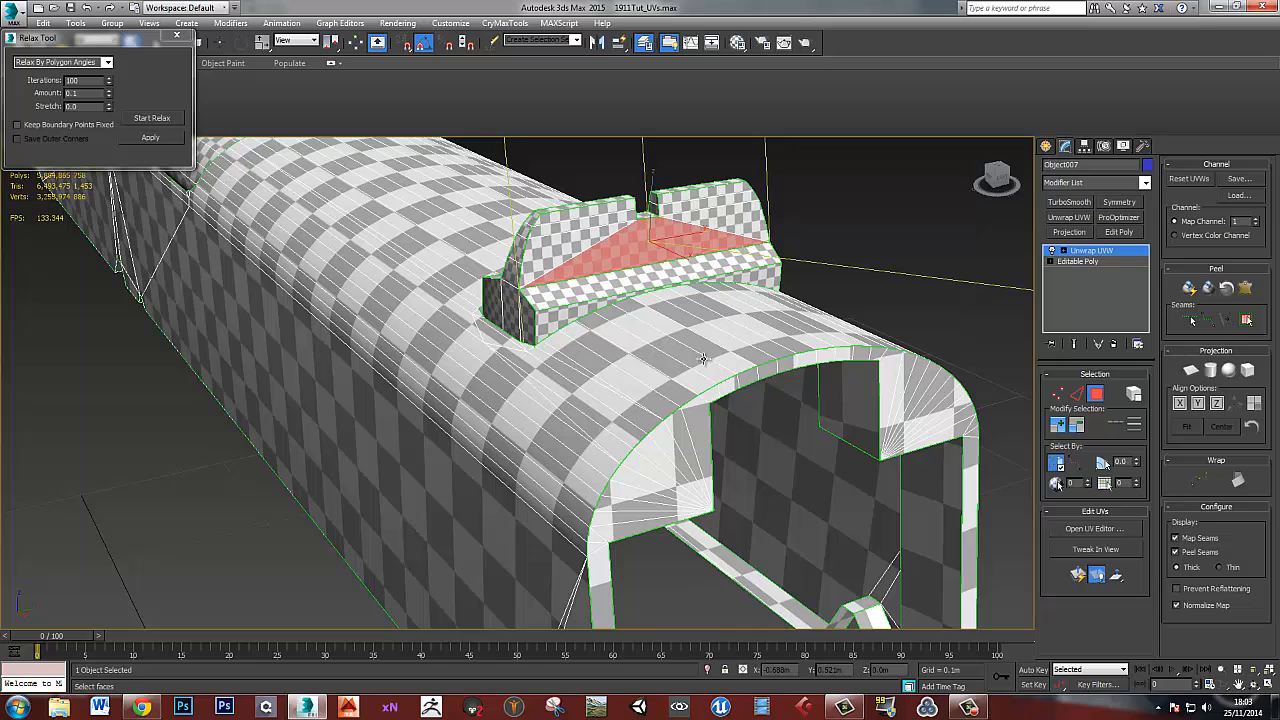
click(612, 347)
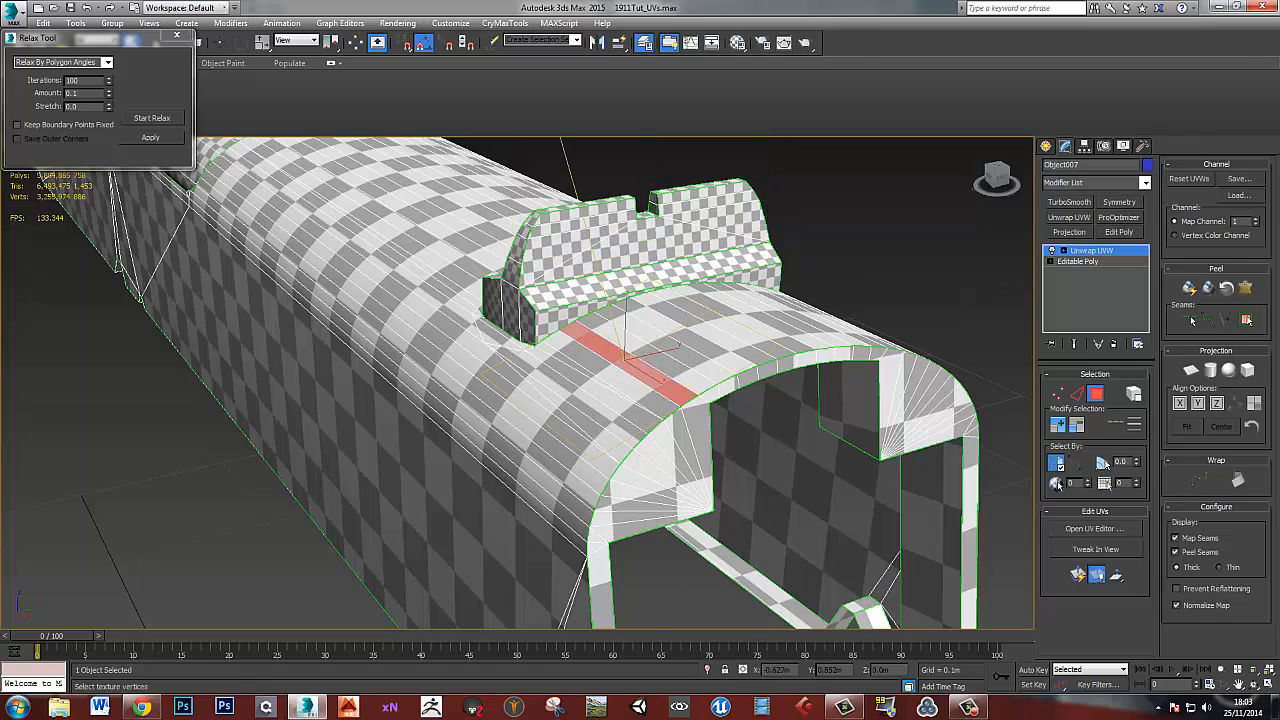
- Return to the UV layout, select all the rear sight shells and move them next to the main body shells
drag(1279, 88, 510, 2)
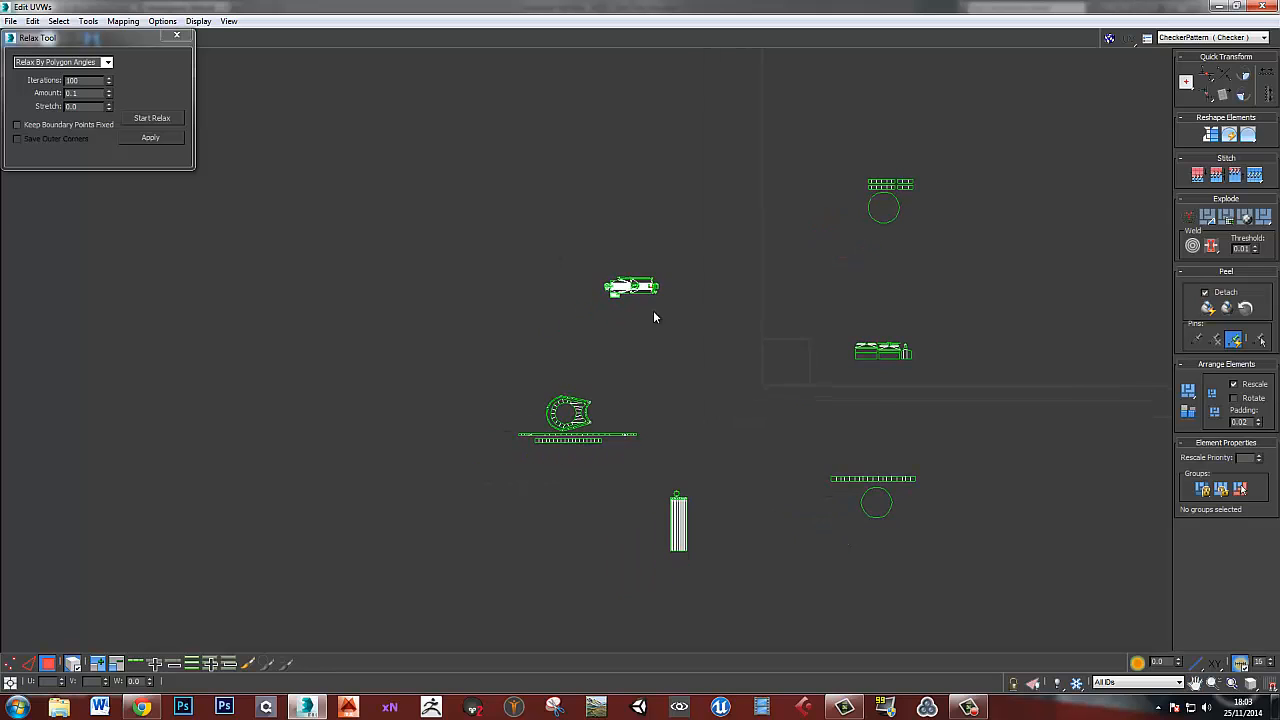
scroll(613, 372, up, 3)
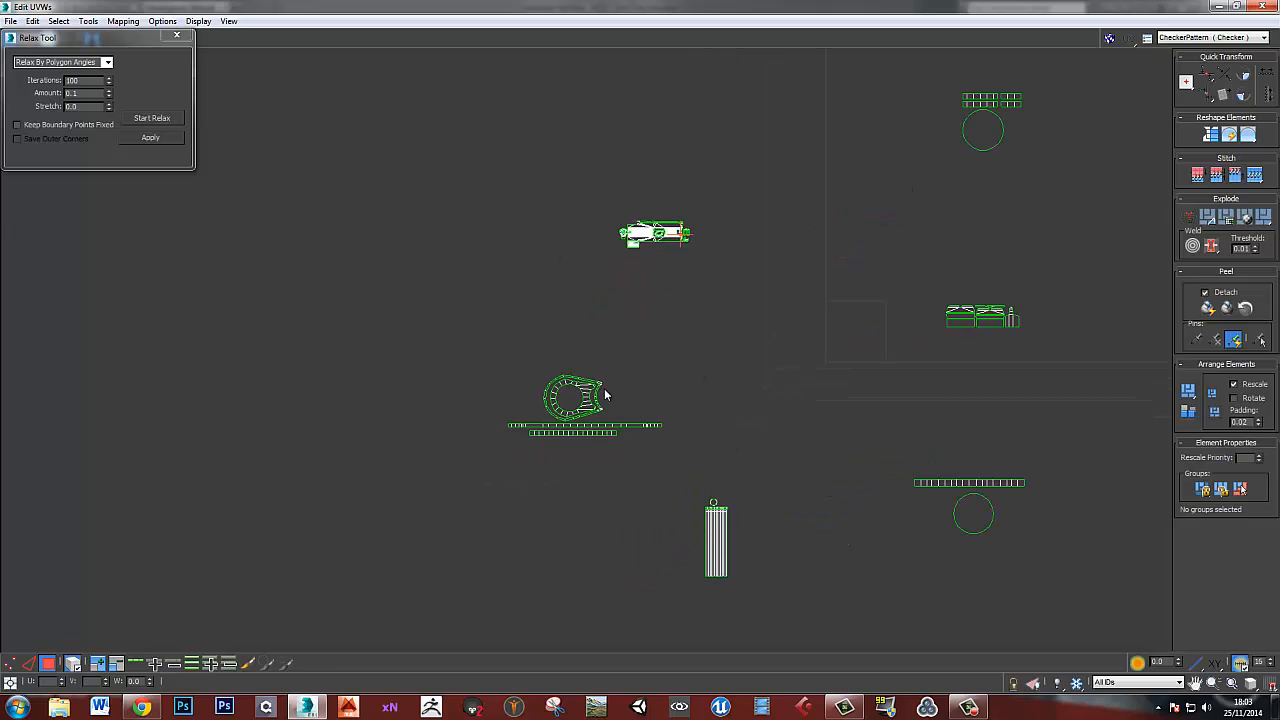
scroll(881, 342, up, 3)
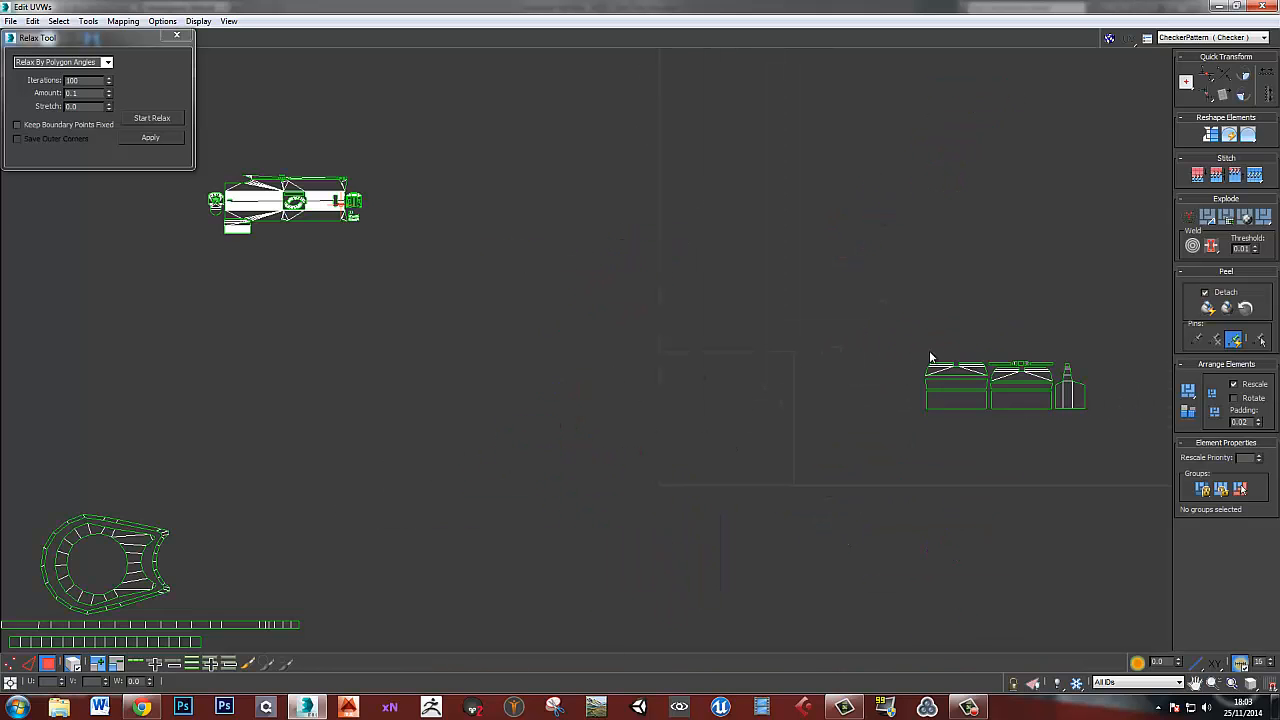
drag(895, 314, 1120, 451)
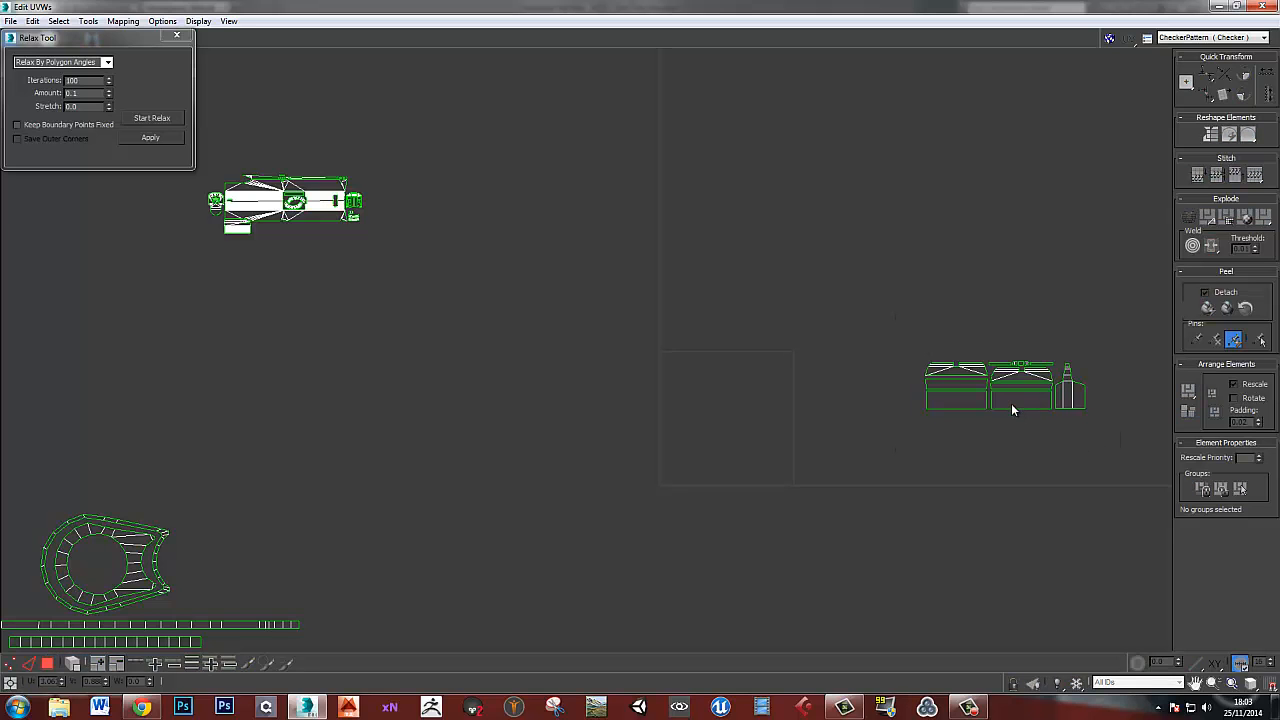
drag(918, 372, 1105, 438)
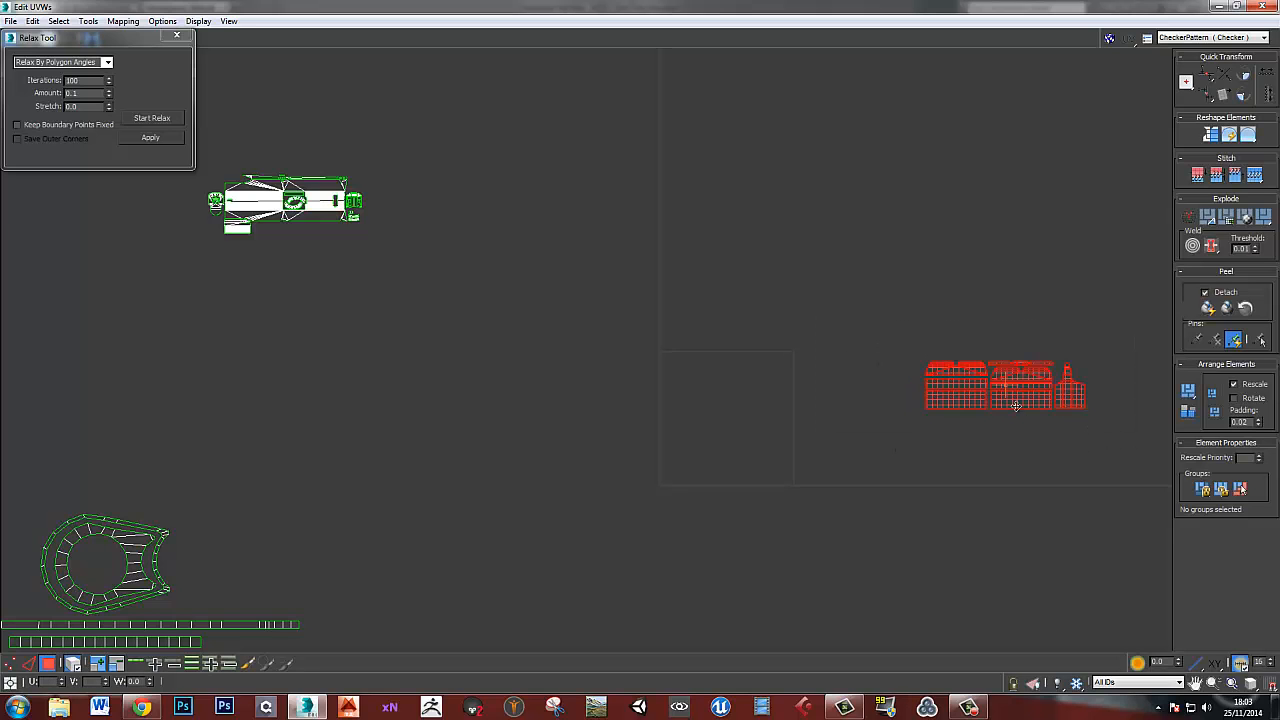
drag(1016, 405, 427, 261)
- Scale the rear sight shells down and rotate them a quarter turn over the main body to match its sight slot
scroll(594, 347, up, 5)
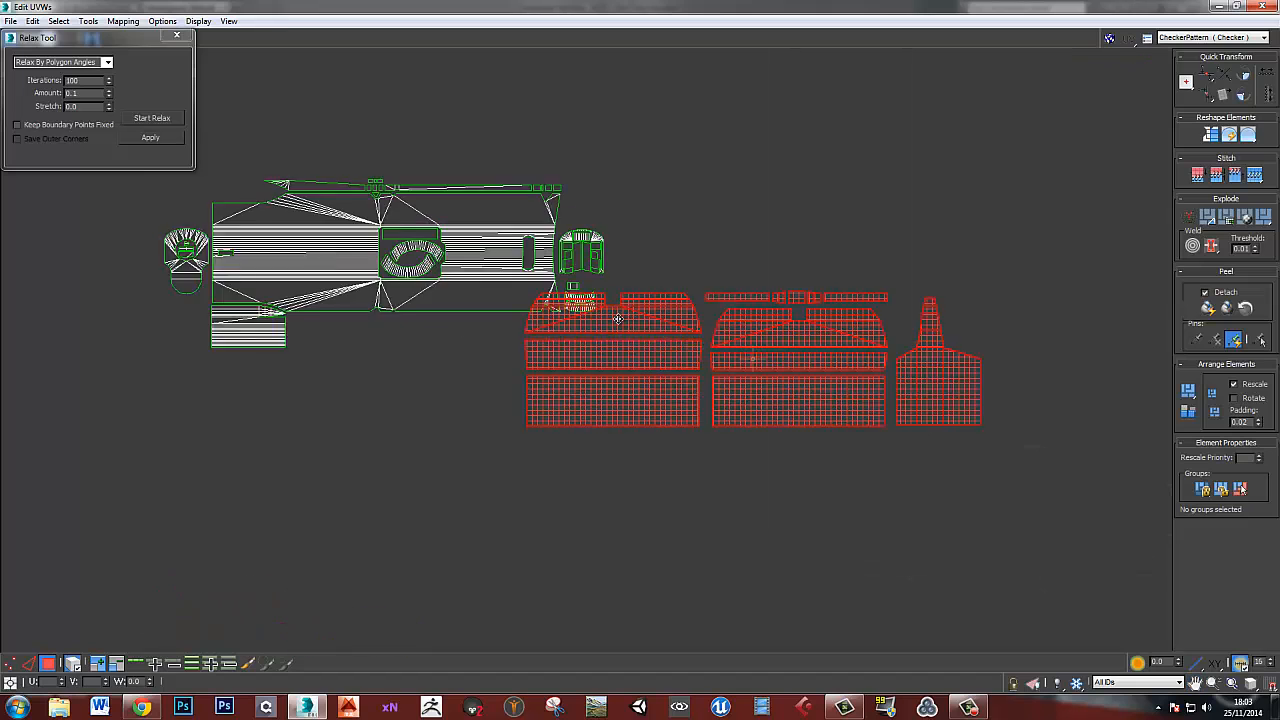
drag(699, 418, 505, 283)
scroll(505, 283, up, 5)
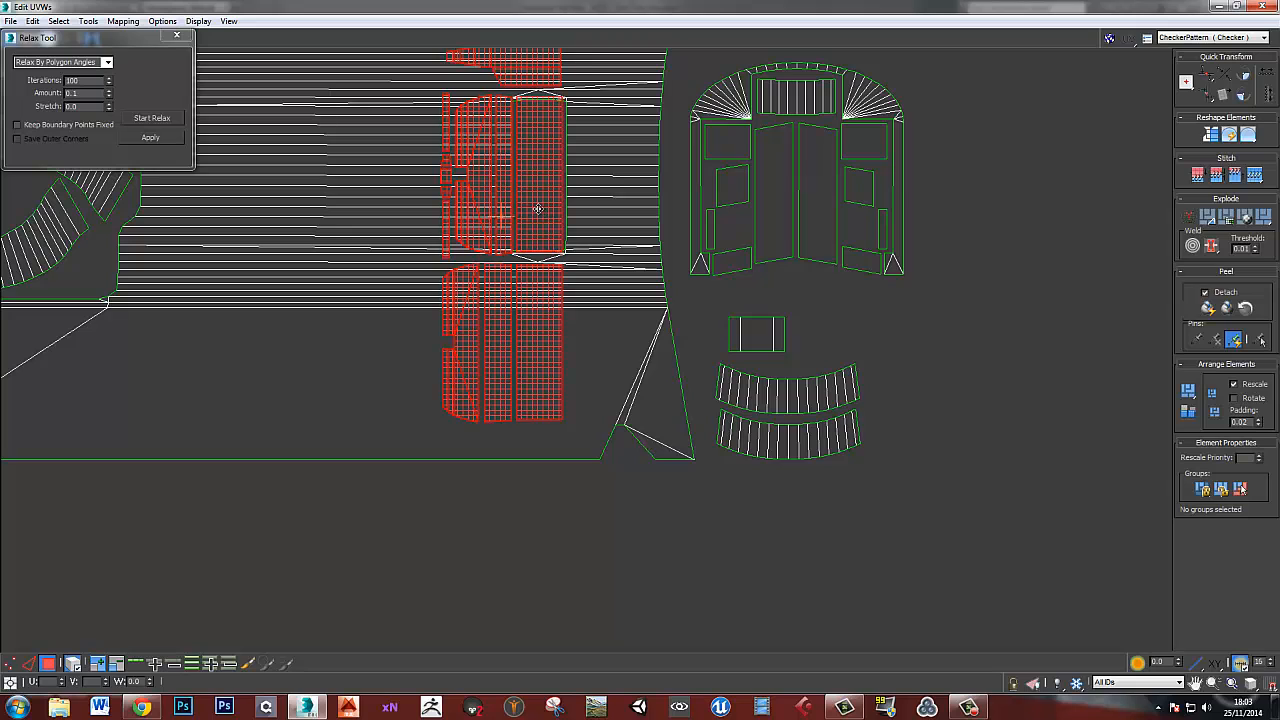
- Rotate the rear sight shells back to horizontal and place them below the main body, beside the lower-left striped block
scroll(539, 210, down, 4)
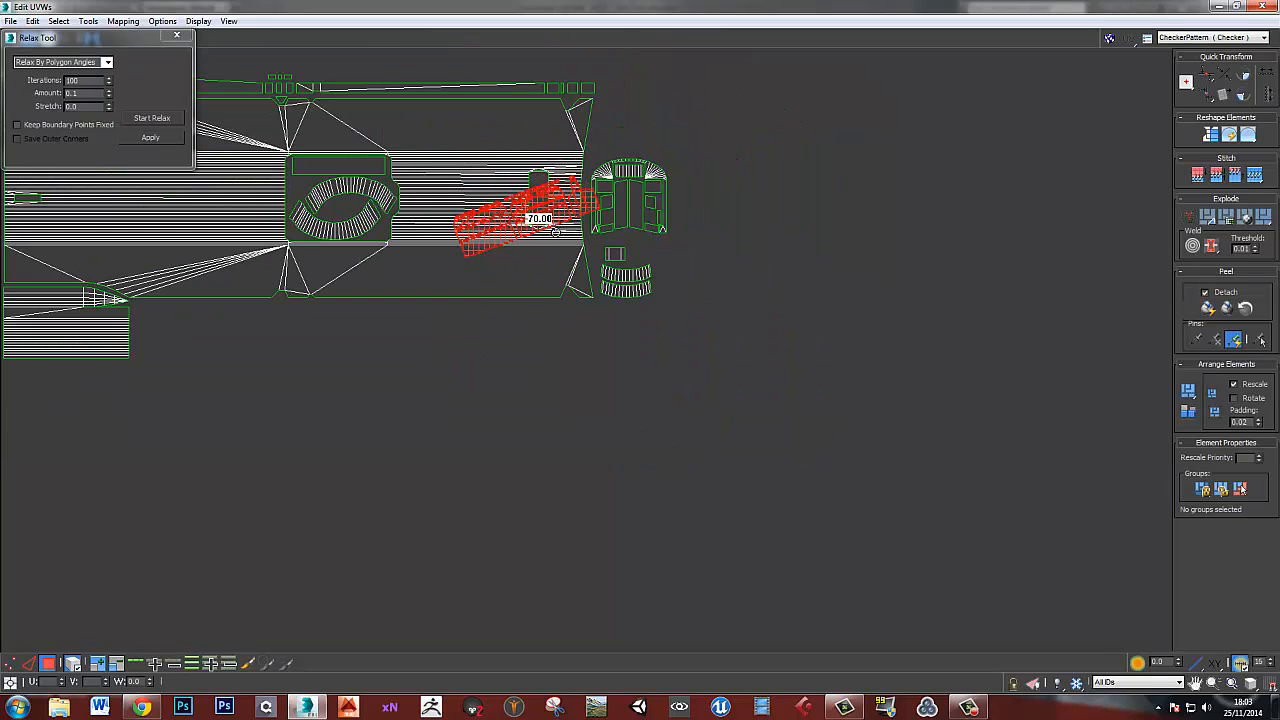
drag(515, 222, 196, 348)
middle_drag(192, 374, 562, 374)
scroll(562, 374, up, 3)
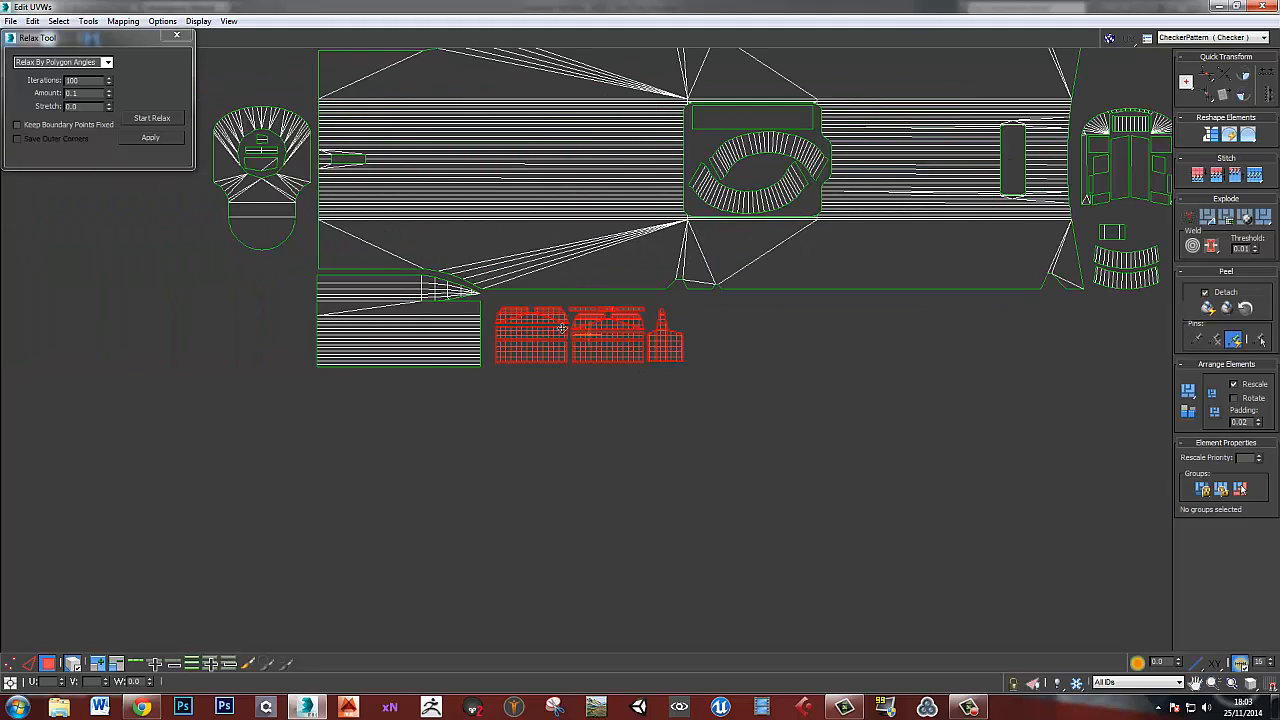
scroll(532, 365, up, 2)
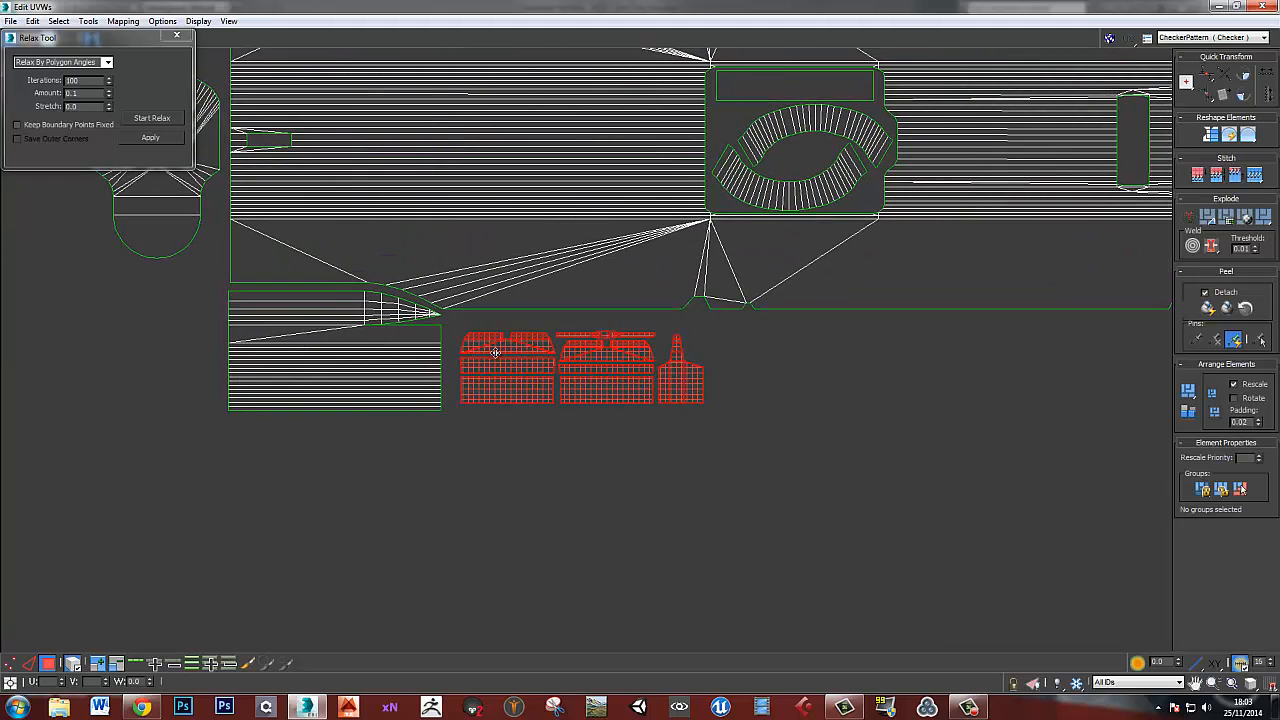
mouse_move(535, 389)
mouse_down()
mouse_move(529, 380)
mouse_move(538, 391)
mouse_up()
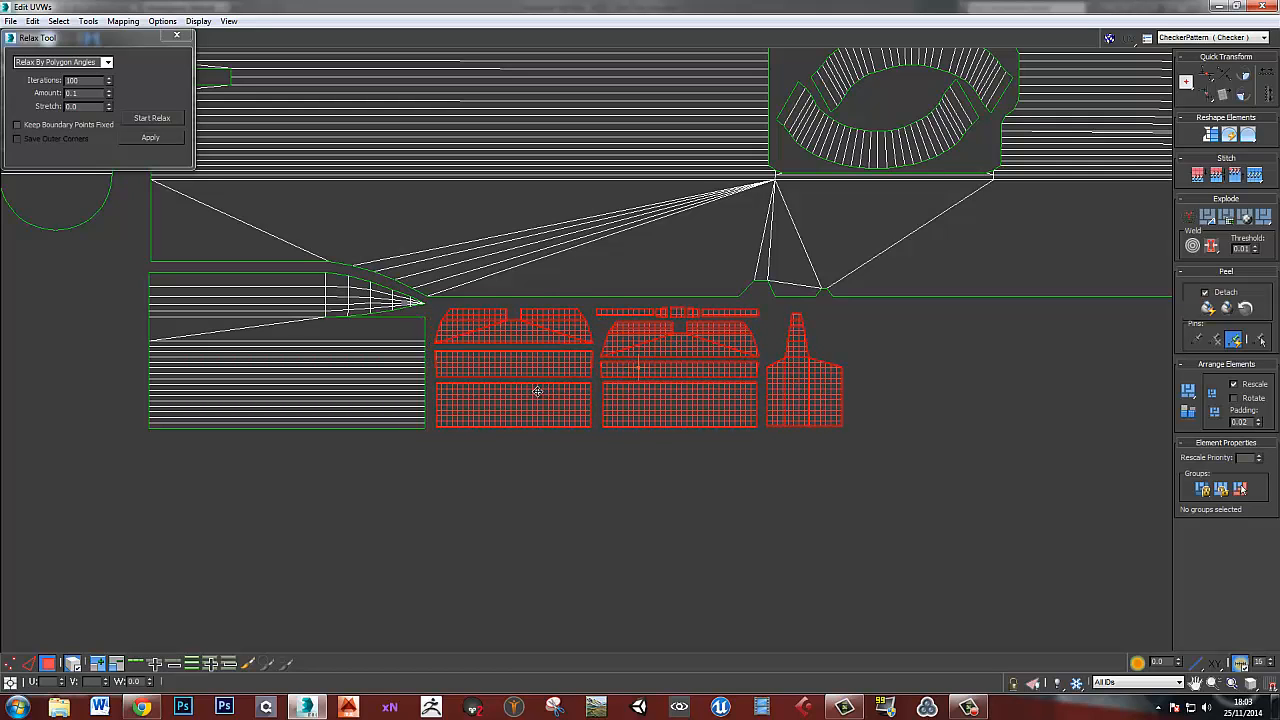
click(949, 368)
scroll(949, 368, down, 5)
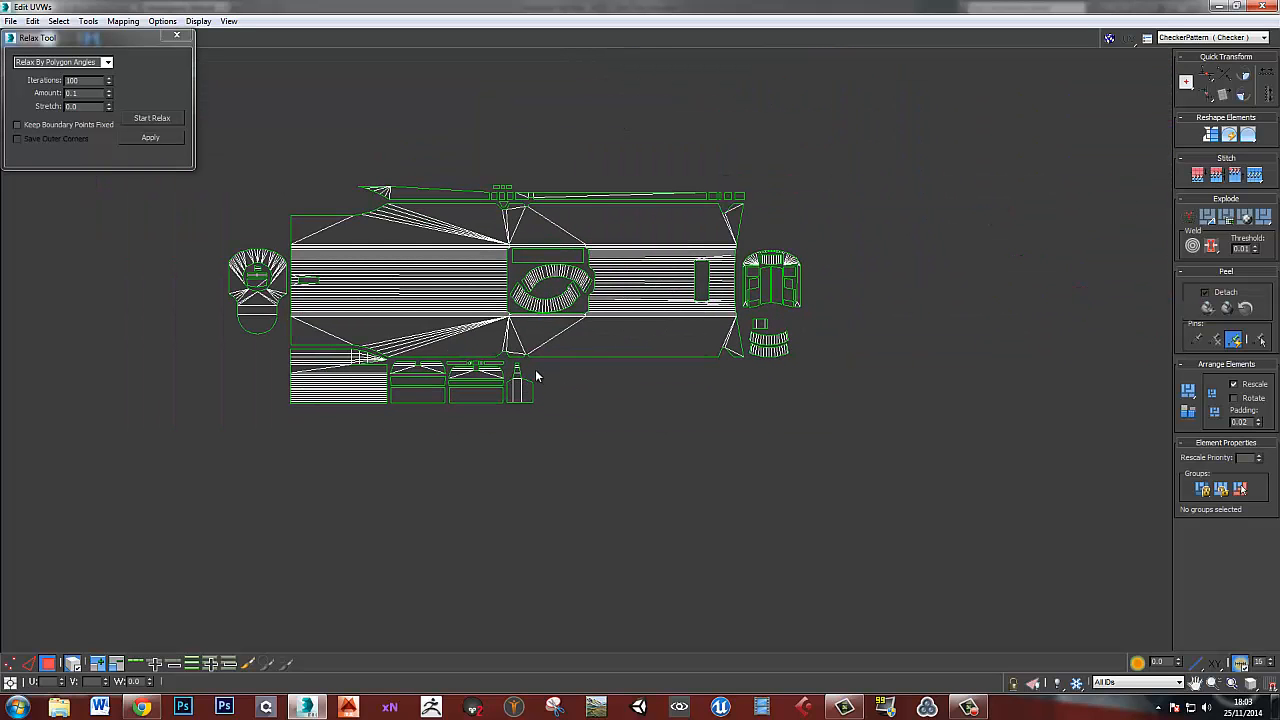
- Select all the rear sight shells and nudge them closer to the striped block below the main body
middle_drag(647, 372, 640, 362)
scroll(638, 360, down, 4)
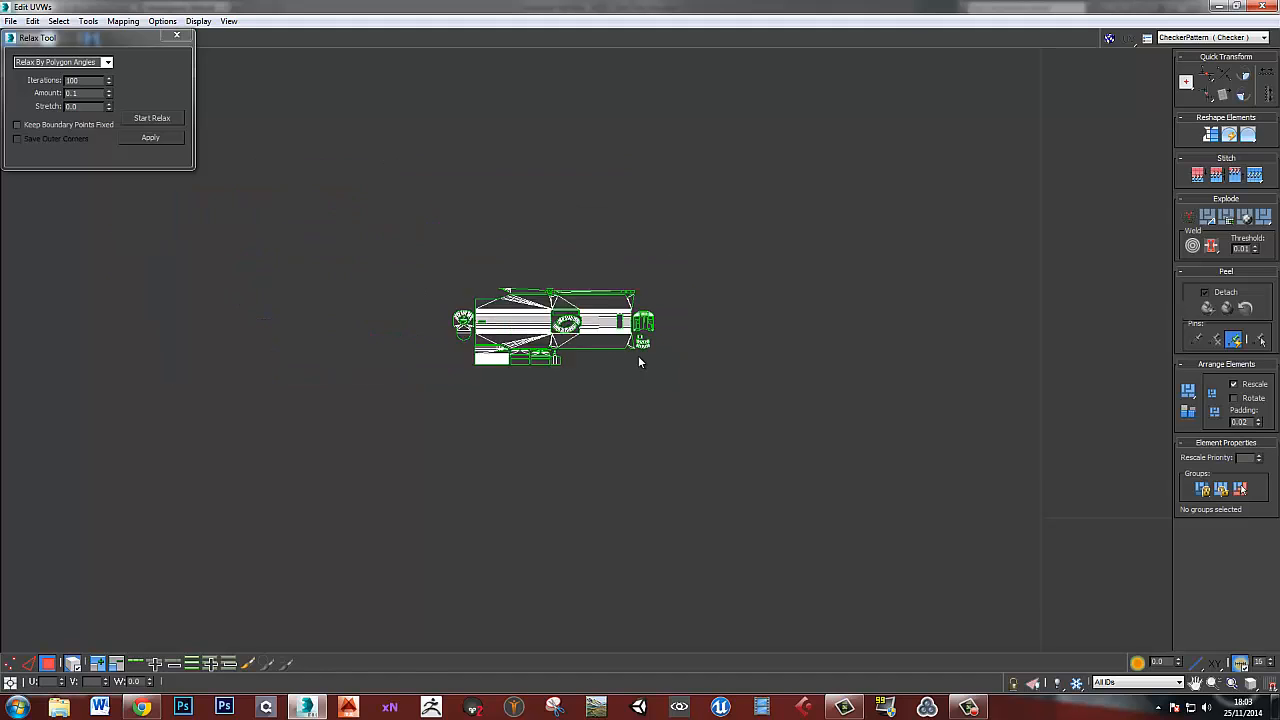
scroll(557, 280, up, 8)
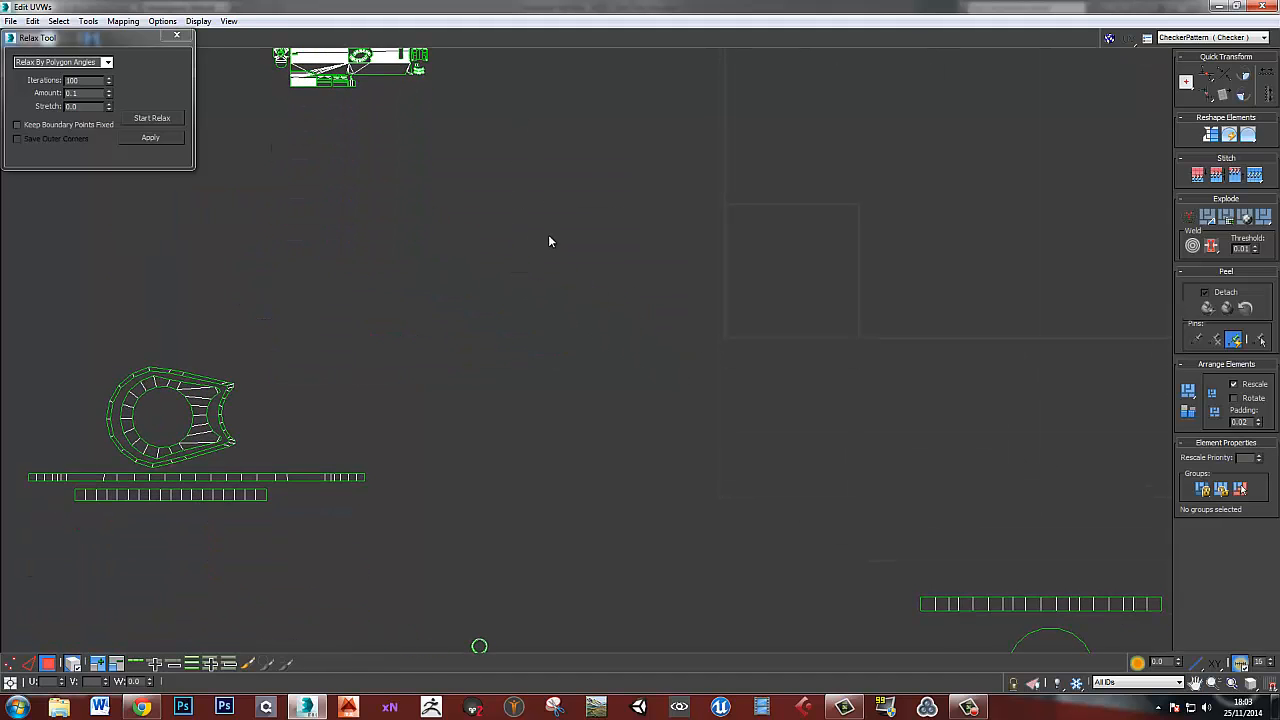
scroll(548, 236, up, 6)
drag(613, 330, 408, 248)
scroll(400, 245, up, 4)
drag(521, 307, 499, 321)
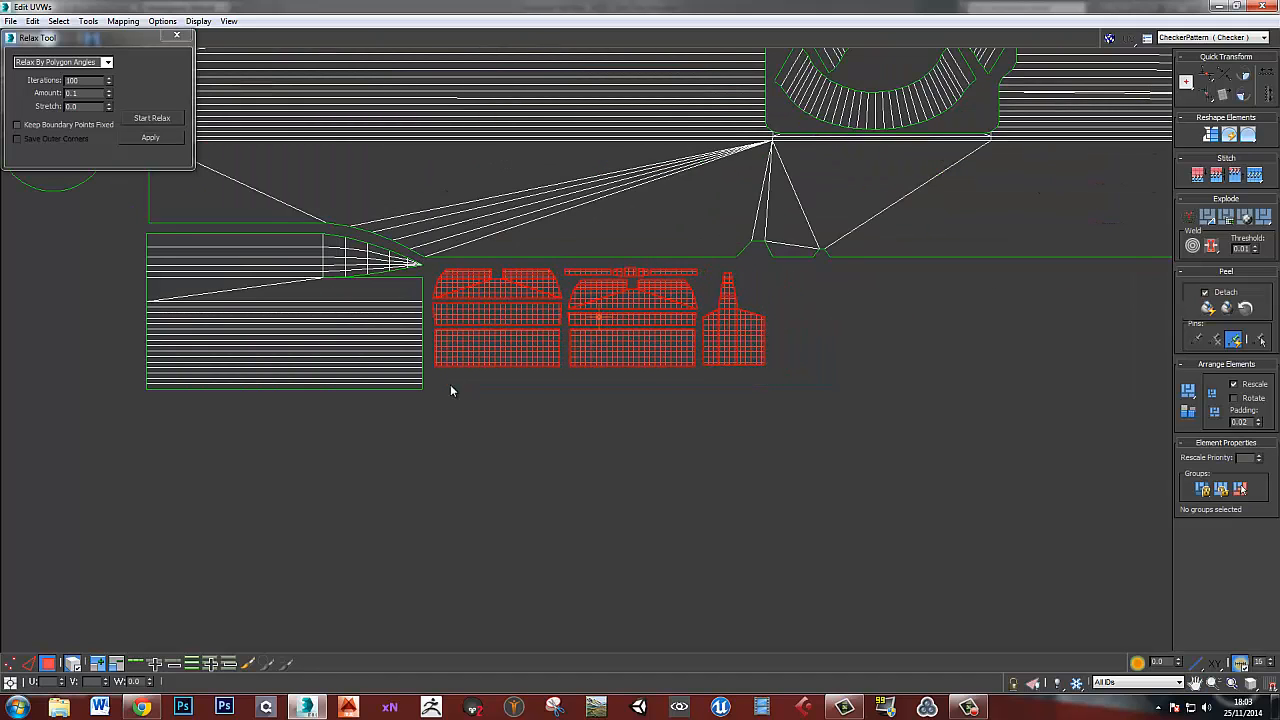
click(830, 386)
- Select the loose disc and its rim strip shells and move them up beside the main body's front face shell
scroll(830, 386, down, 10)
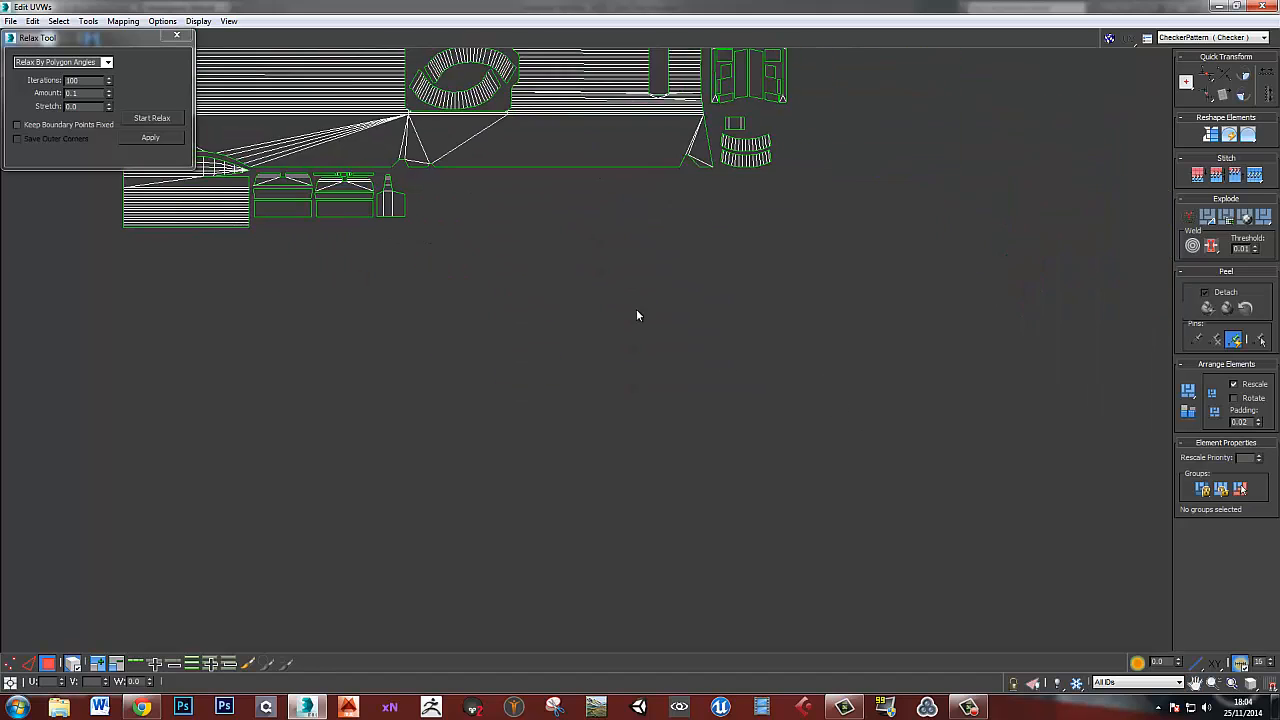
middle_drag(785, 395, 714, 302)
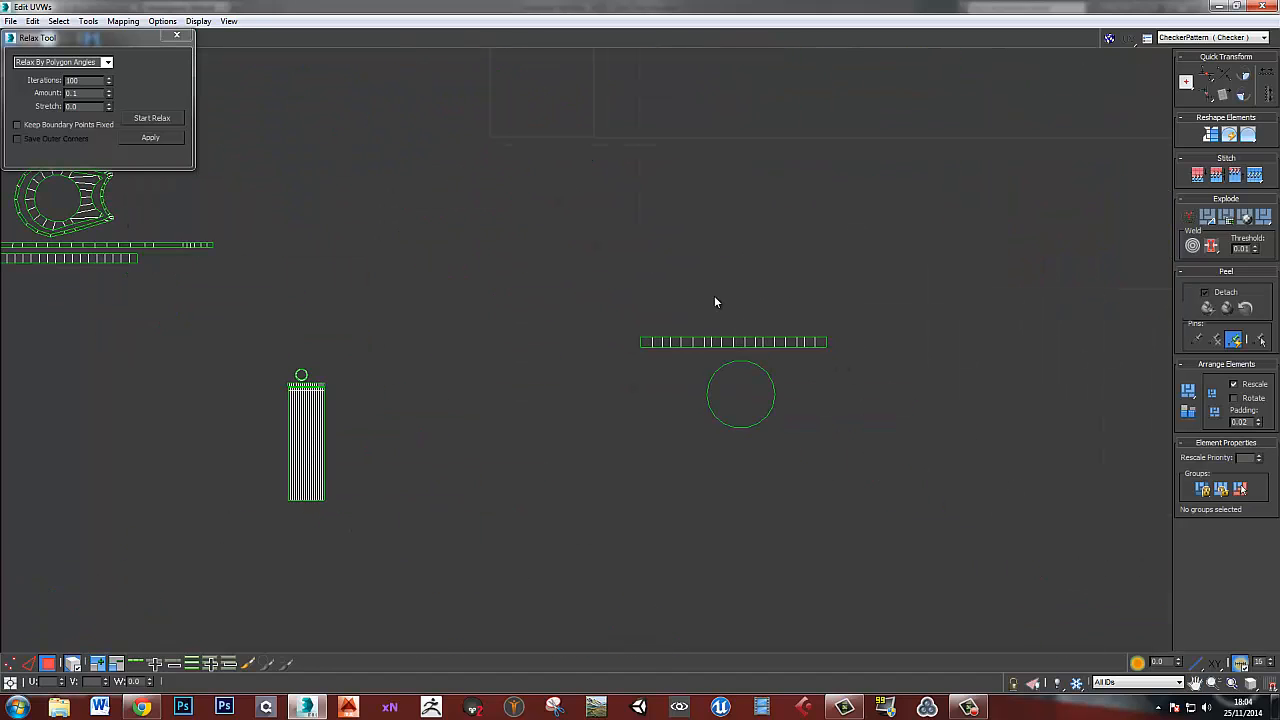
click(748, 397)
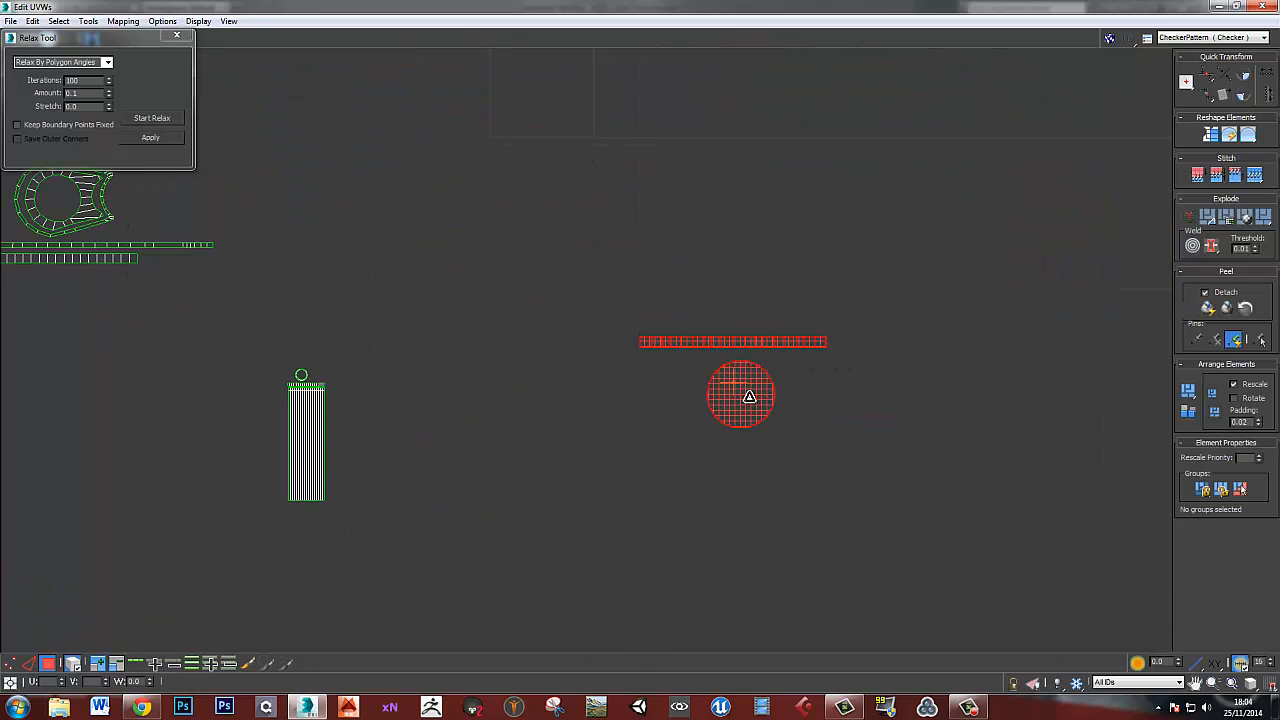
middle_drag(749, 397, 870, 485)
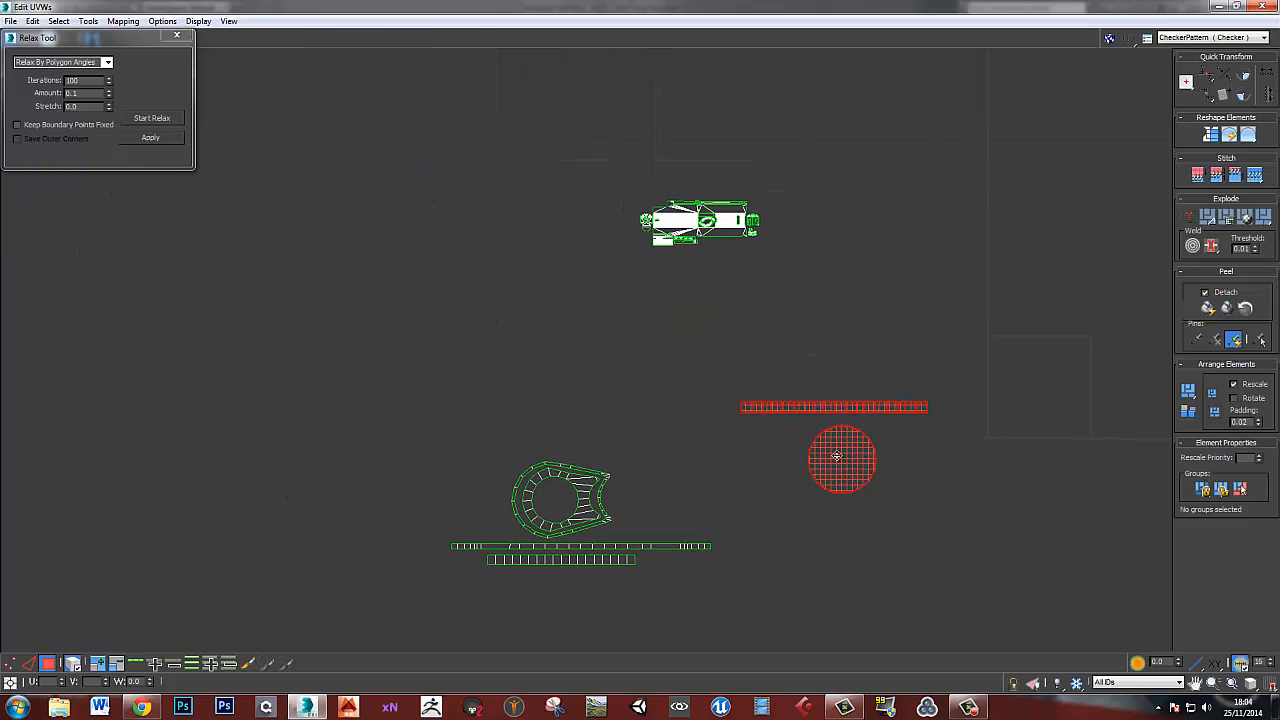
drag(837, 456, 607, 219)
middle_drag(625, 222, 611, 270)
scroll(611, 270, up, 5)
- Scale the disc and rim strip shells down and centre the disc over the rounded lower end of the front face shell
key(r)
drag(601, 249, 612, 362)
key(w)
drag(546, 260, 698, 288)
scroll(705, 304, up, 5)
key(r)
drag(654, 220, 664, 312)
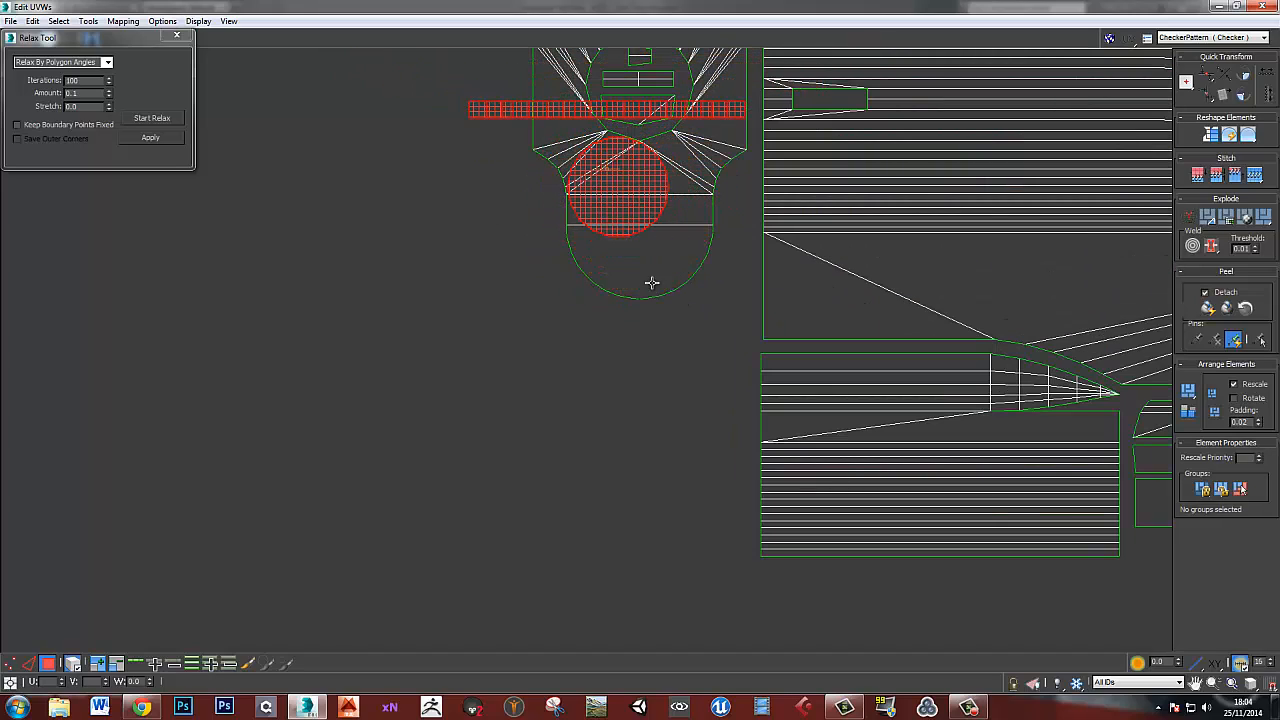
key(w)
drag(614, 196, 641, 241)
- Compare the disc's checker size with the surrounding front face on the model and recheck its fit in the UV layout
double_click(616, 6)
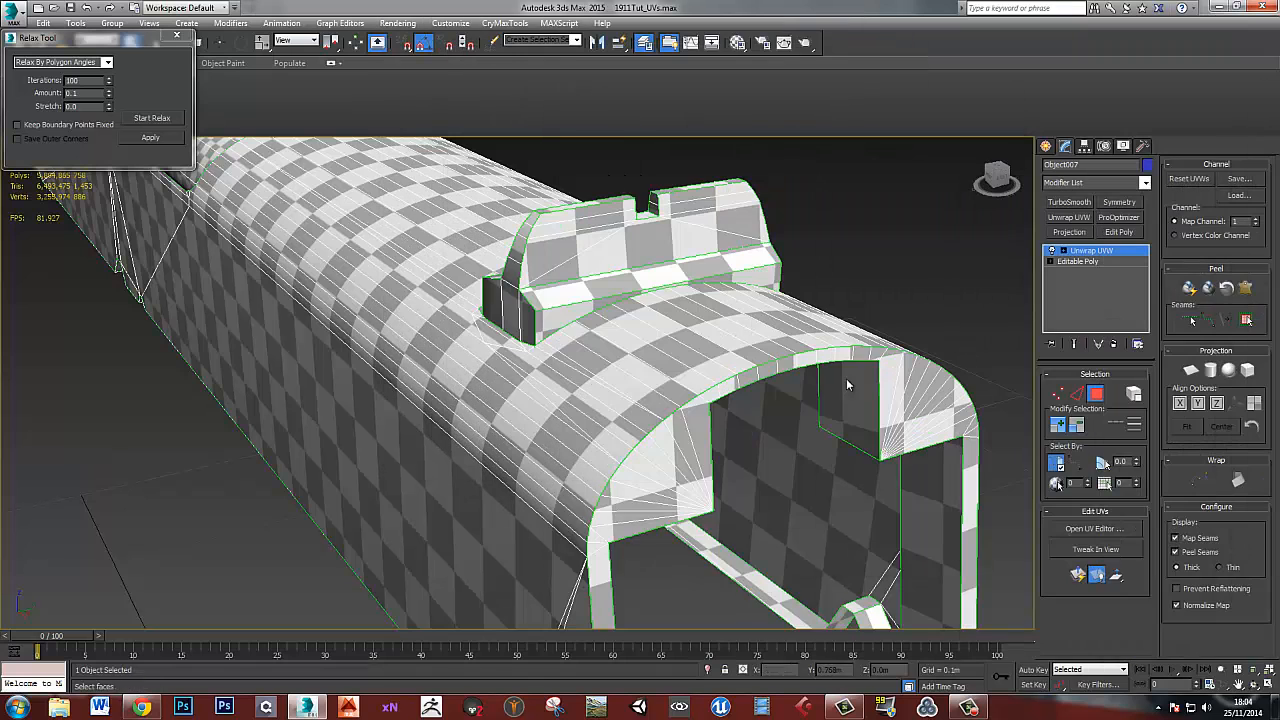
alt+middle_drag(848, 385, 708, 372)
key(z)
alt+middle_drag(503, 409, 720, 404)
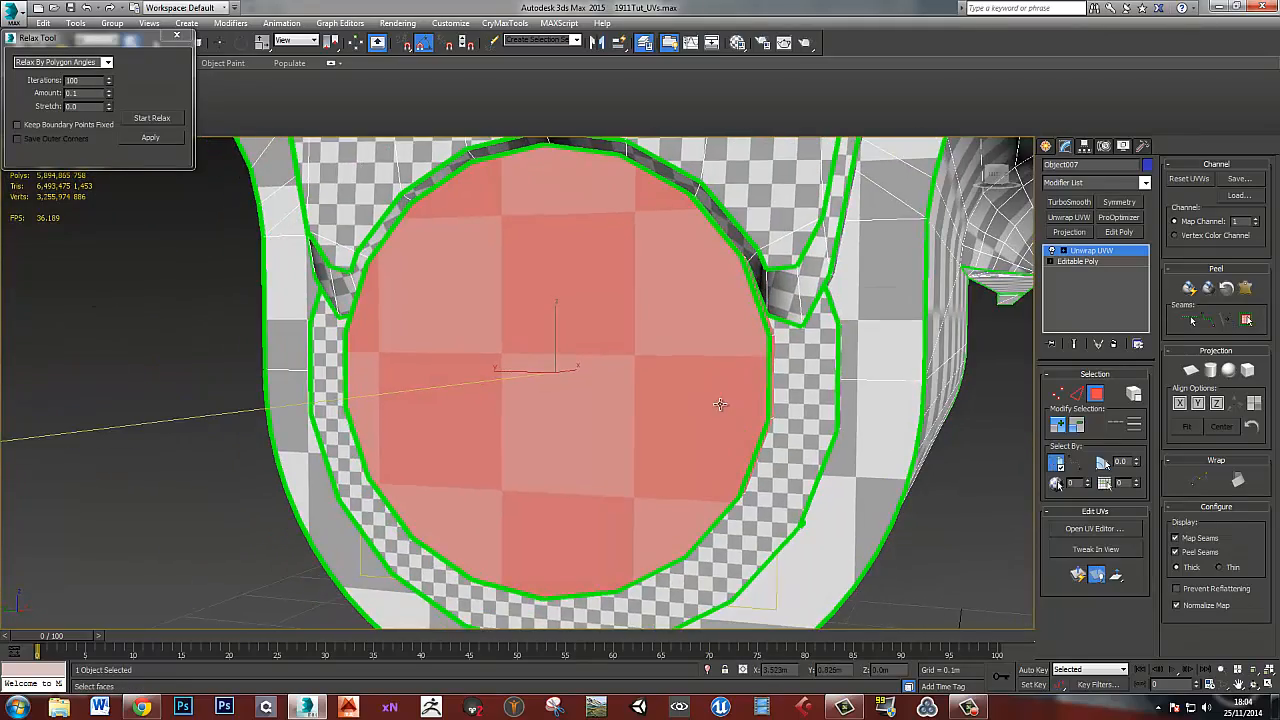
scroll(720, 404, down, 5)
drag(1278, 140, 600, 2)
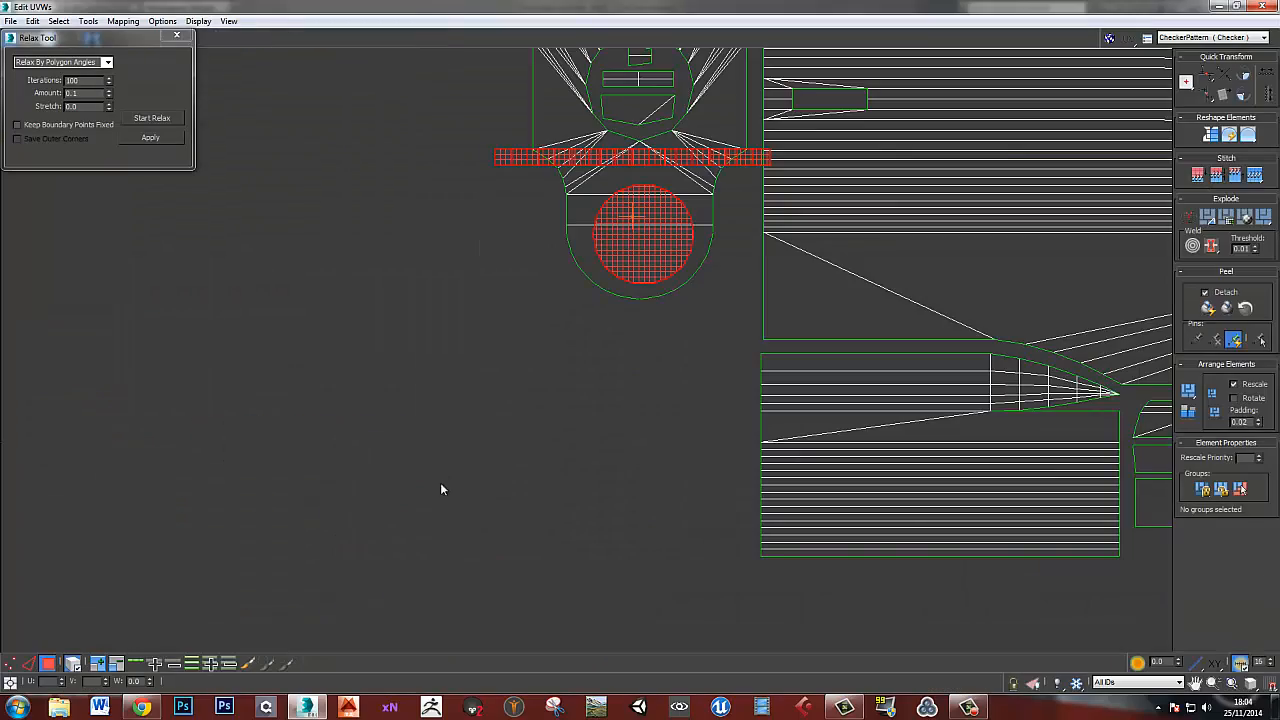
middle_drag(640, 191, 612, 247)
scroll(626, 284, up, 4)
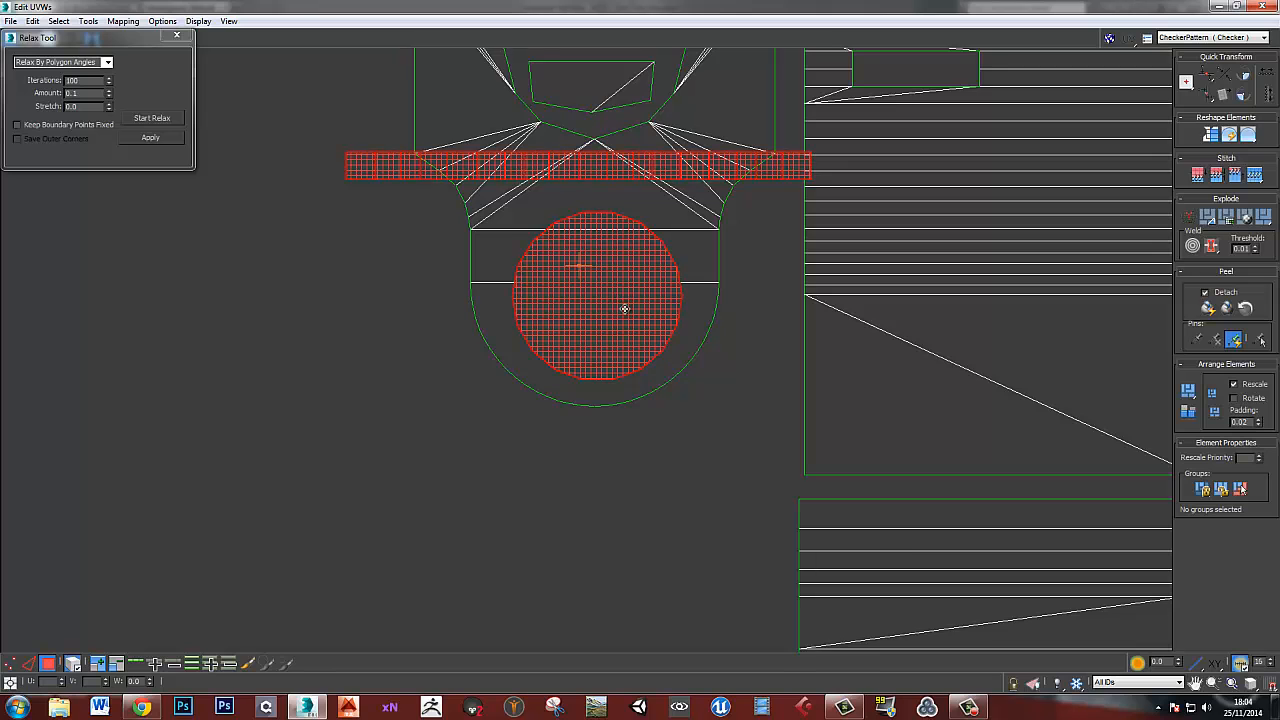
scroll(626, 309, down, 4)
middle_drag(662, 360, 573, 328)
scroll(585, 298, down, 3)
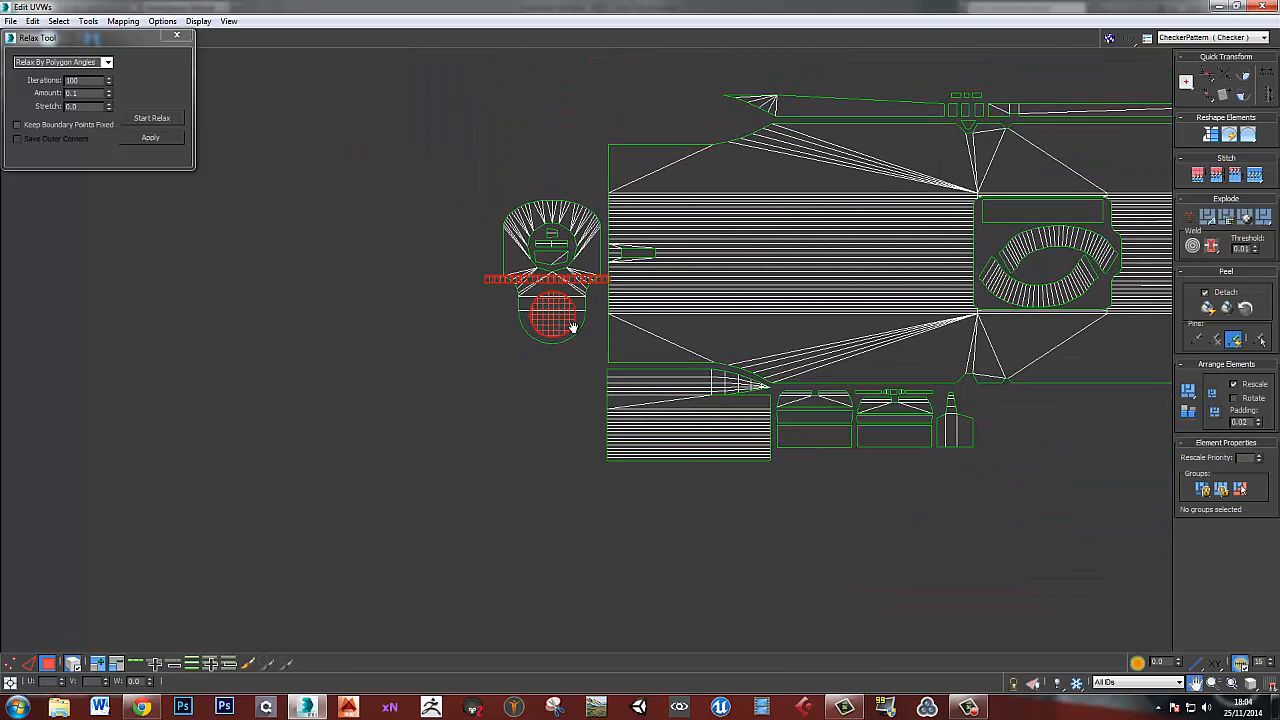
- Move the front face shell down beside the striped block and place the disc and rim strip above the main body's upper-left corner
drag(548, 315, 308, 359)
drag(443, 165, 600, 374)
drag(555, 302, 553, 418)
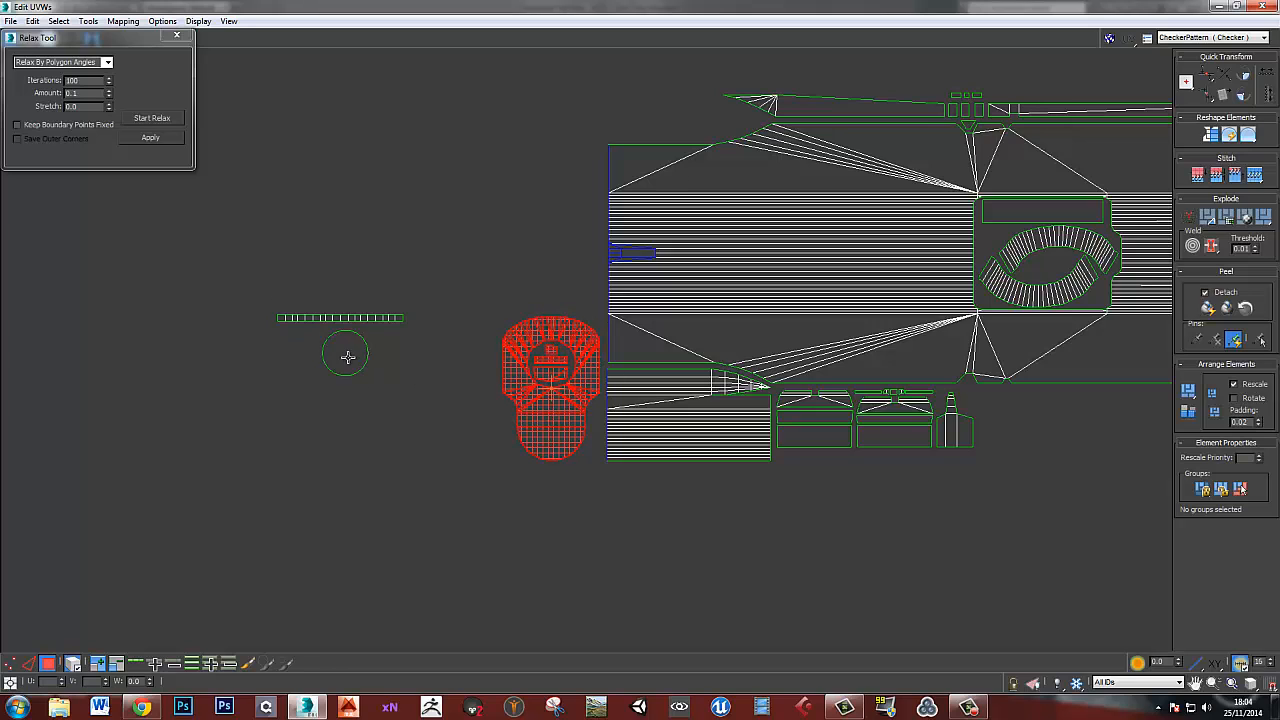
click(346, 353)
drag(346, 353, 648, 117)
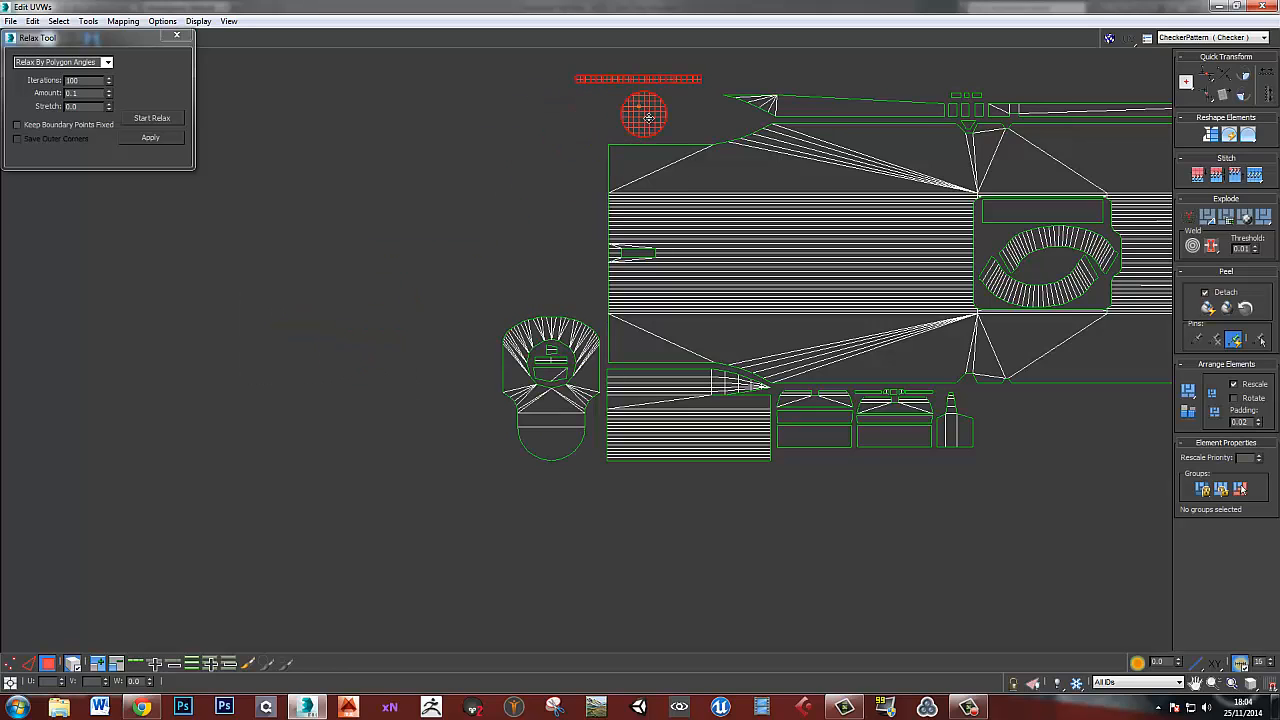
middle_drag(1035, 334, 523, 297)
scroll(706, 315, down, 4)
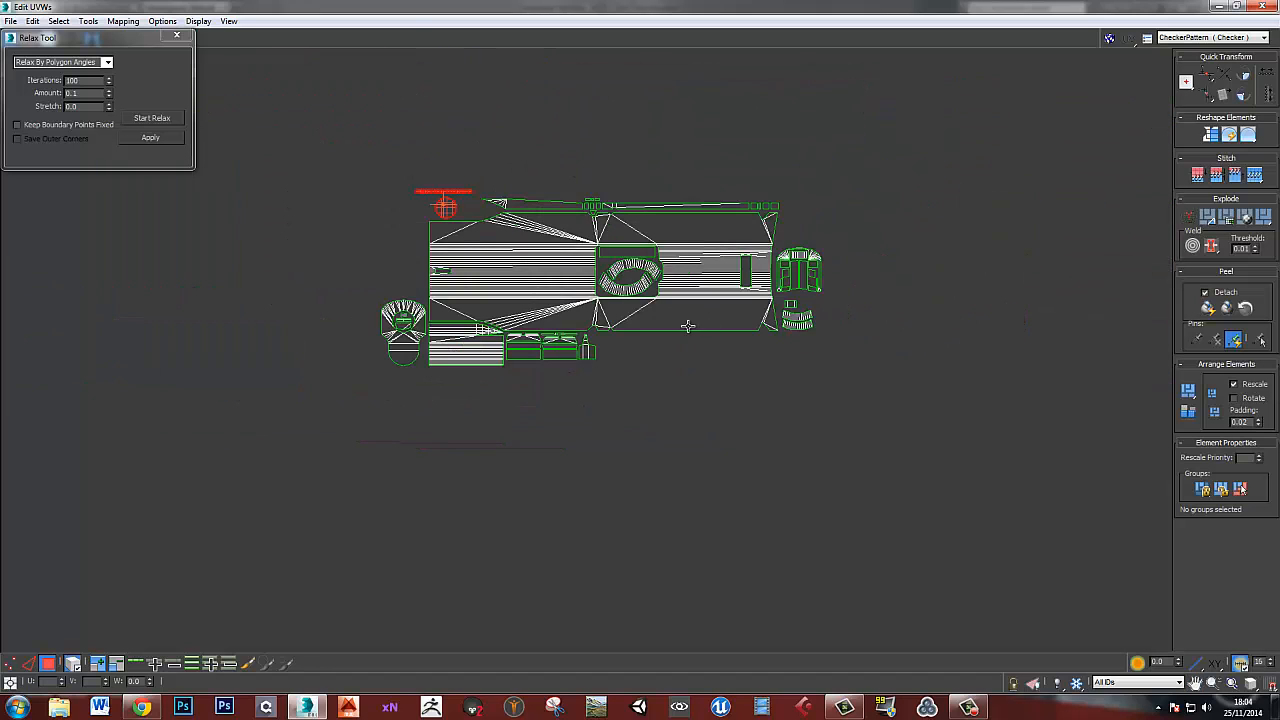
- Select the tall striped barrel shells with their small ring and move them up to the left of the main body
middle_drag(675, 360, 580, 229)
scroll(772, 353, down, 5)
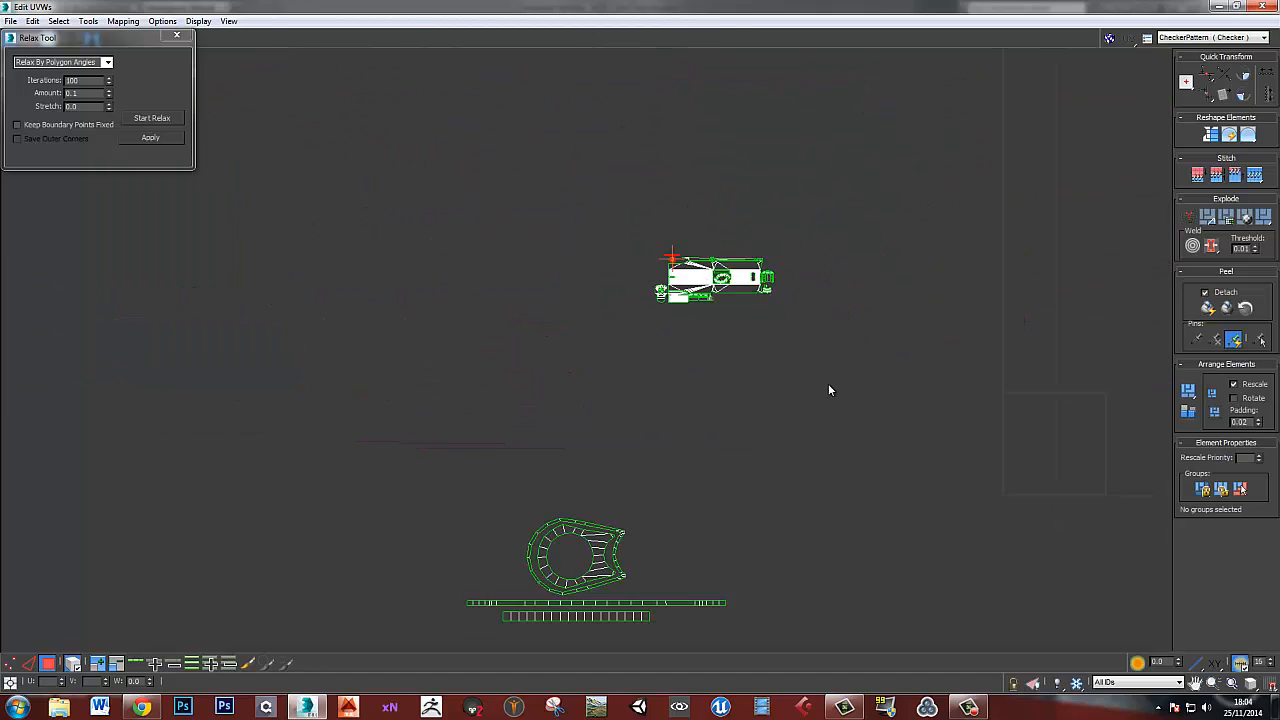
middle_drag(828, 389, 614, 220)
scroll(600, 260, down, 1)
scroll(560, 354, down, 1)
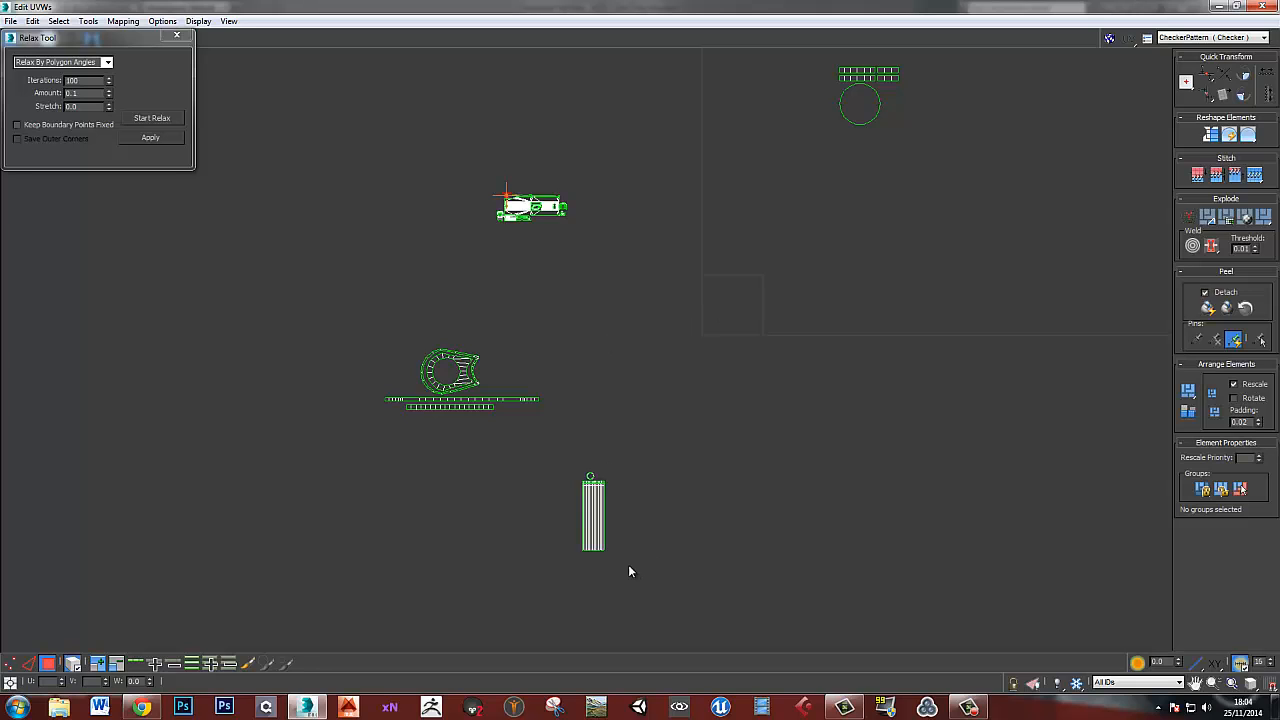
middle_drag(803, 317, 801, 248)
drag(627, 550, 552, 393)
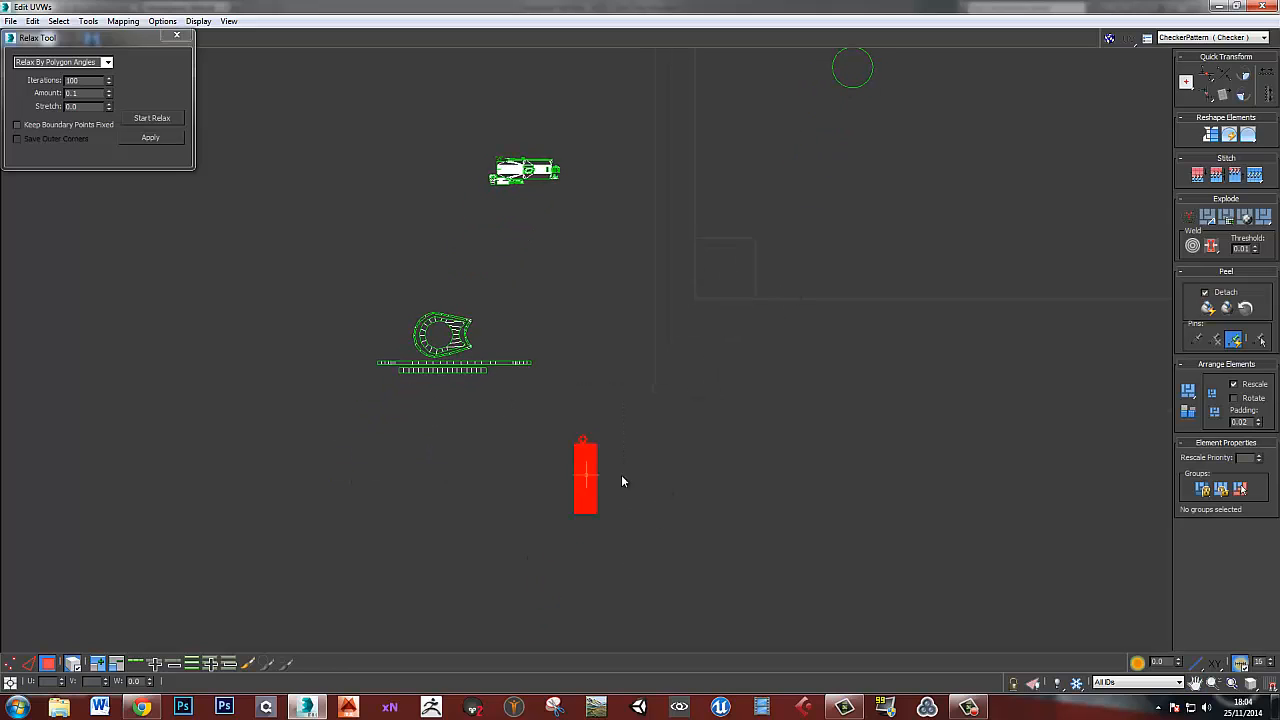
drag(618, 430, 454, 146)
- Return the UV editor to a floating window beside the model and frame the muzzle with the barrel faces selected
double_click(462, 7)
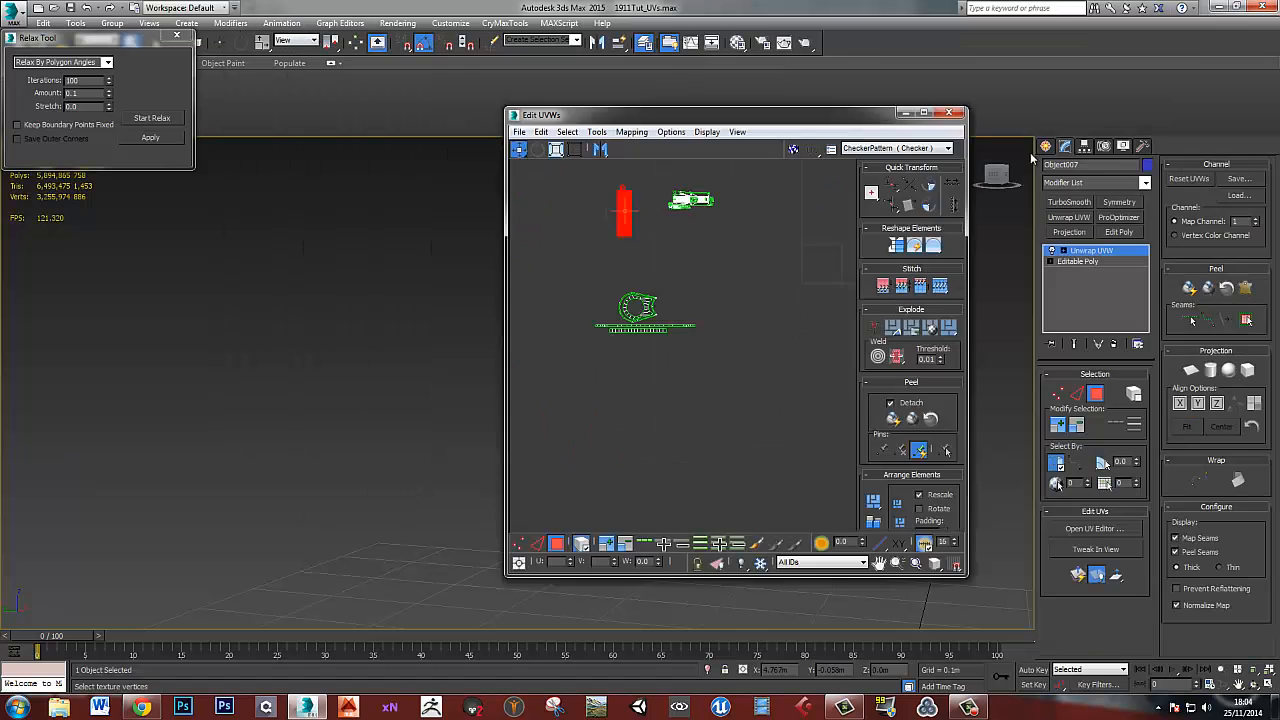
click(975, 122)
scroll(594, 362, down, 5)
alt+middle_drag(594, 362, 648, 385)
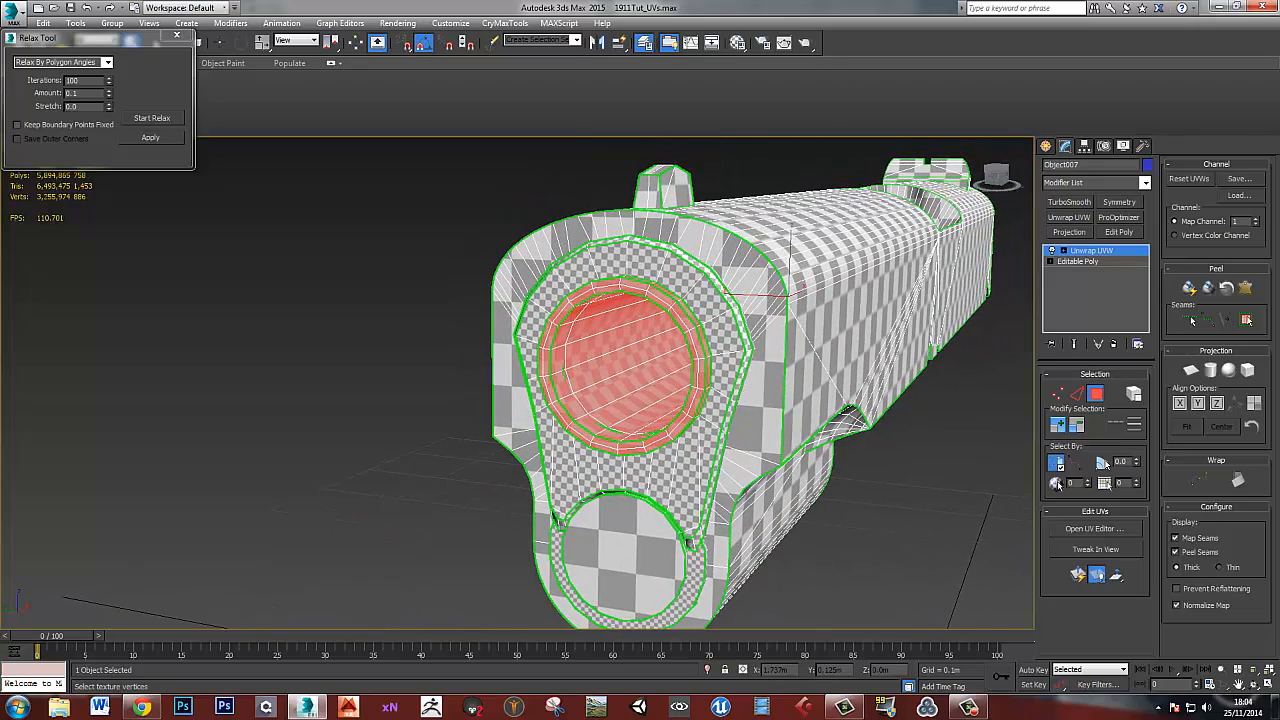
click(1095, 528)
- Examine the checker pattern and the short stray seam lines inside the barrel bore from several angles
scroll(519, 427, up, 10)
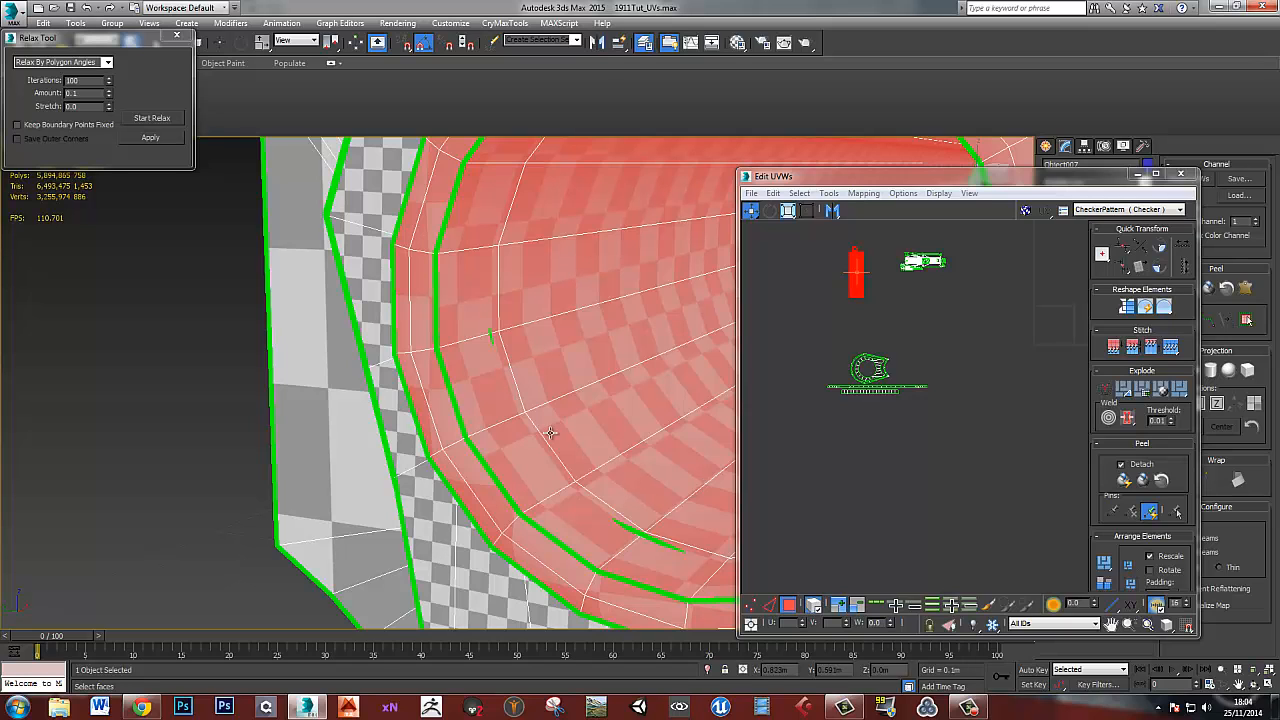
alt+middle_drag(550, 432, 441, 429)
alt+middle_drag(446, 477, 416, 462)
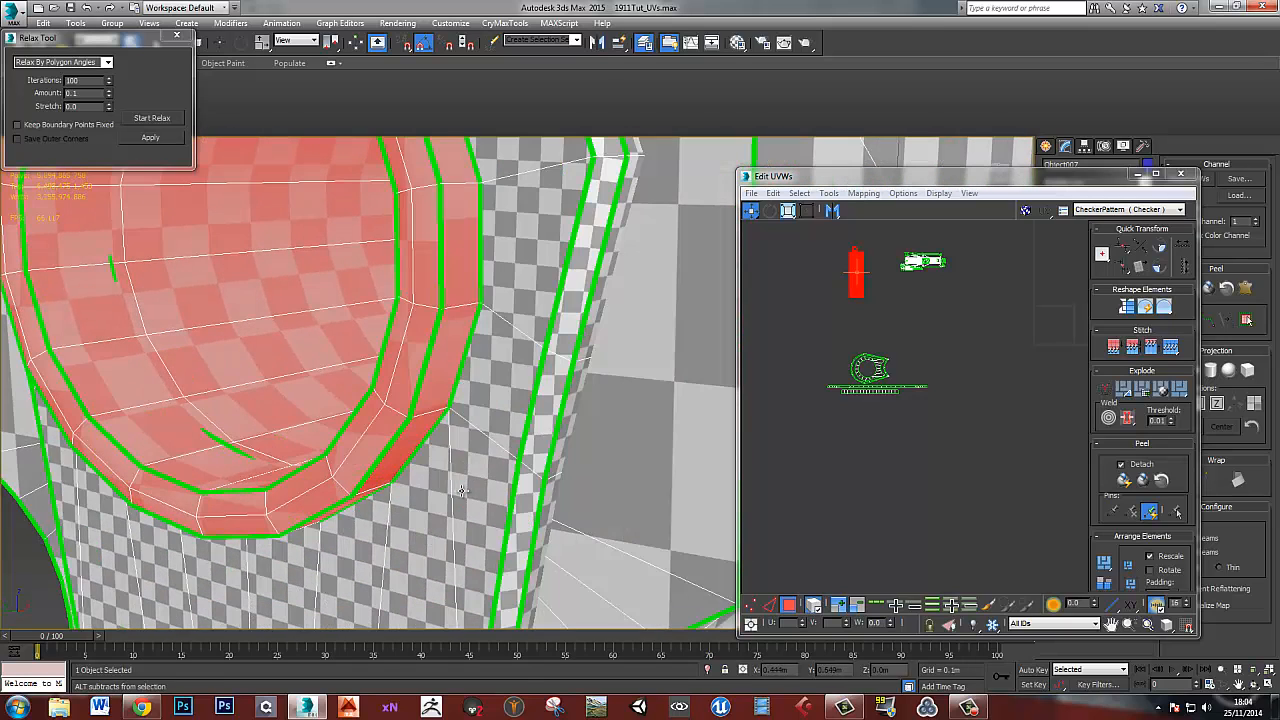
middle_drag(211, 436, 317, 449)
scroll(277, 457, down, 3)
middle_drag(644, 401, 422, 494)
scroll(404, 476, up, 10)
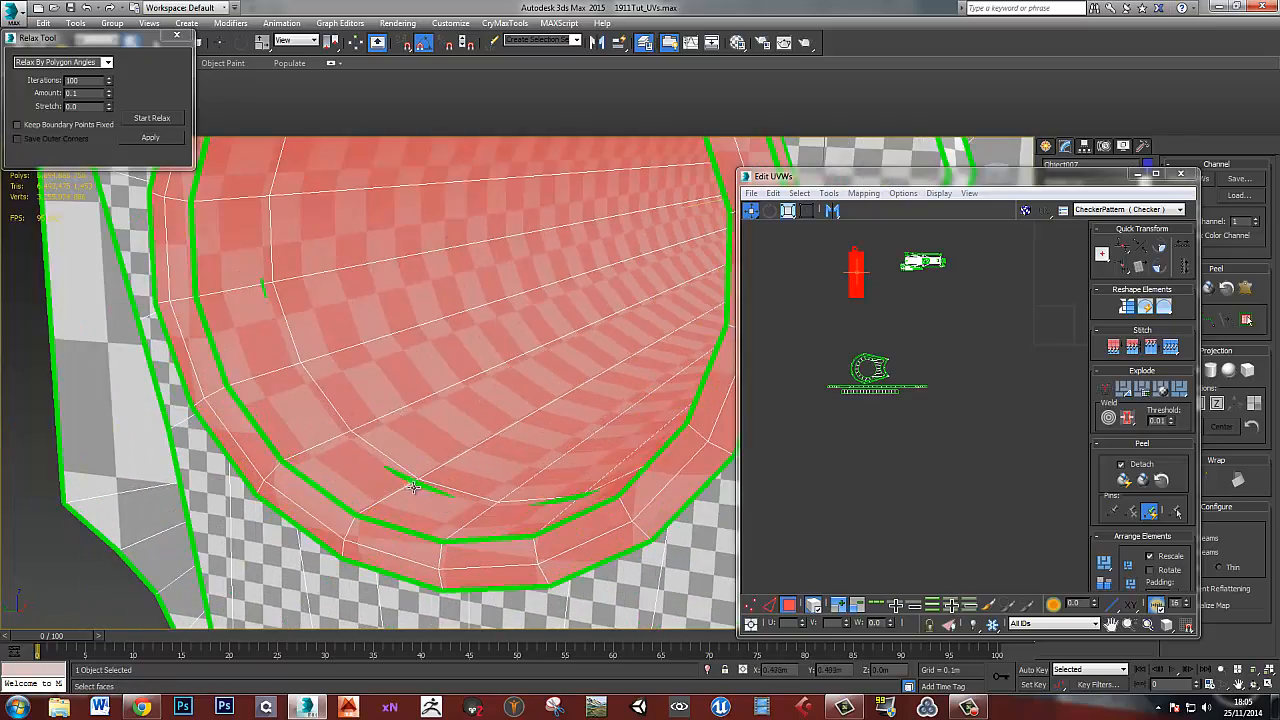
scroll(423, 465, up, 3)
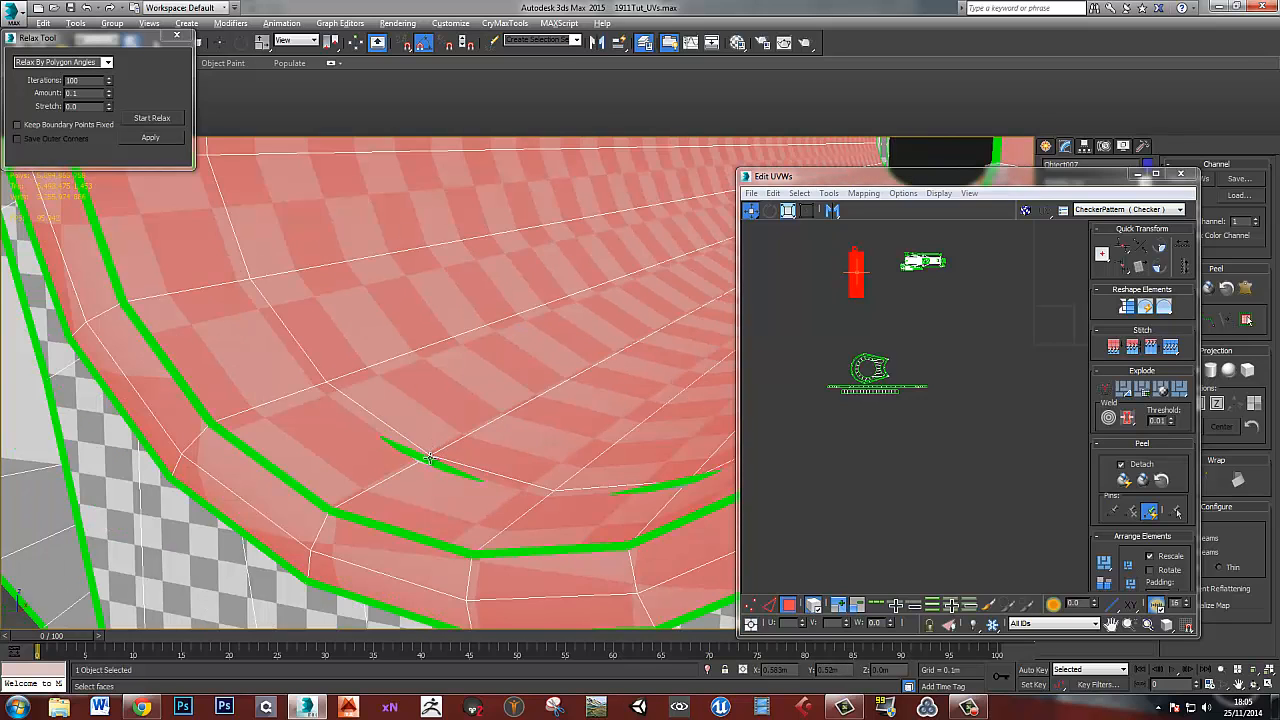
middle_drag(431, 457, 465, 413)
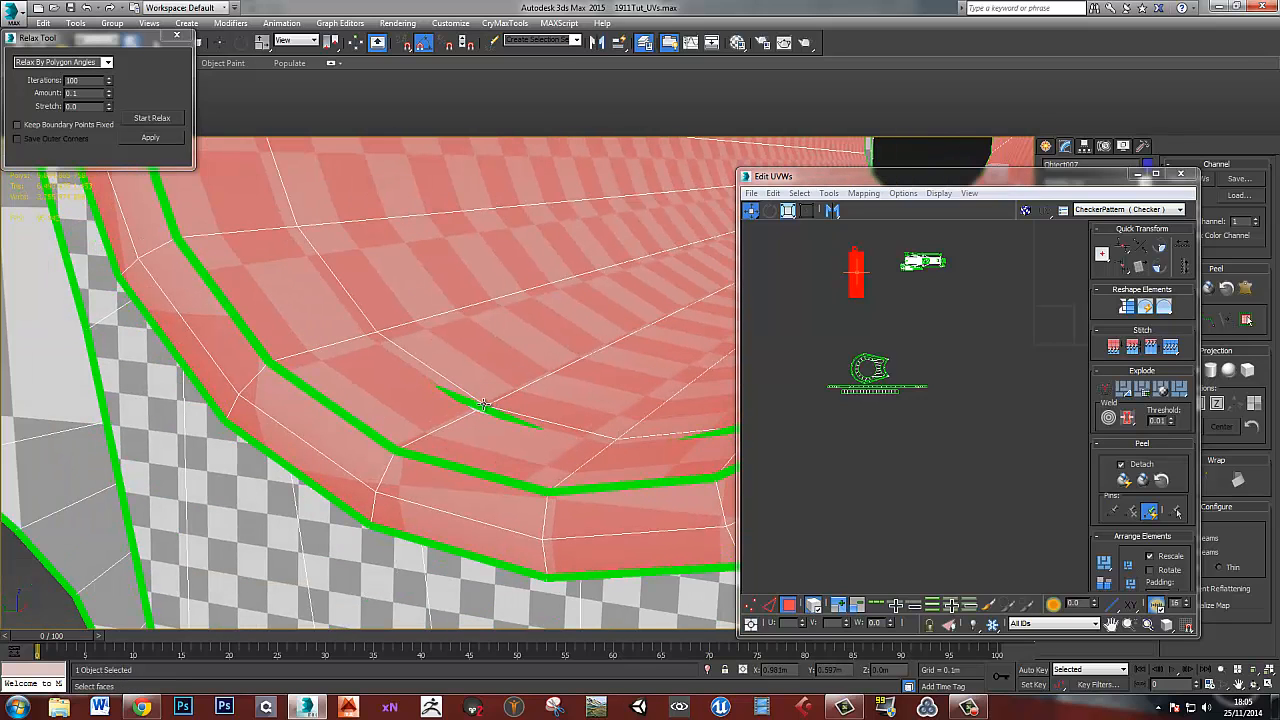
scroll(480, 410, down, 5)
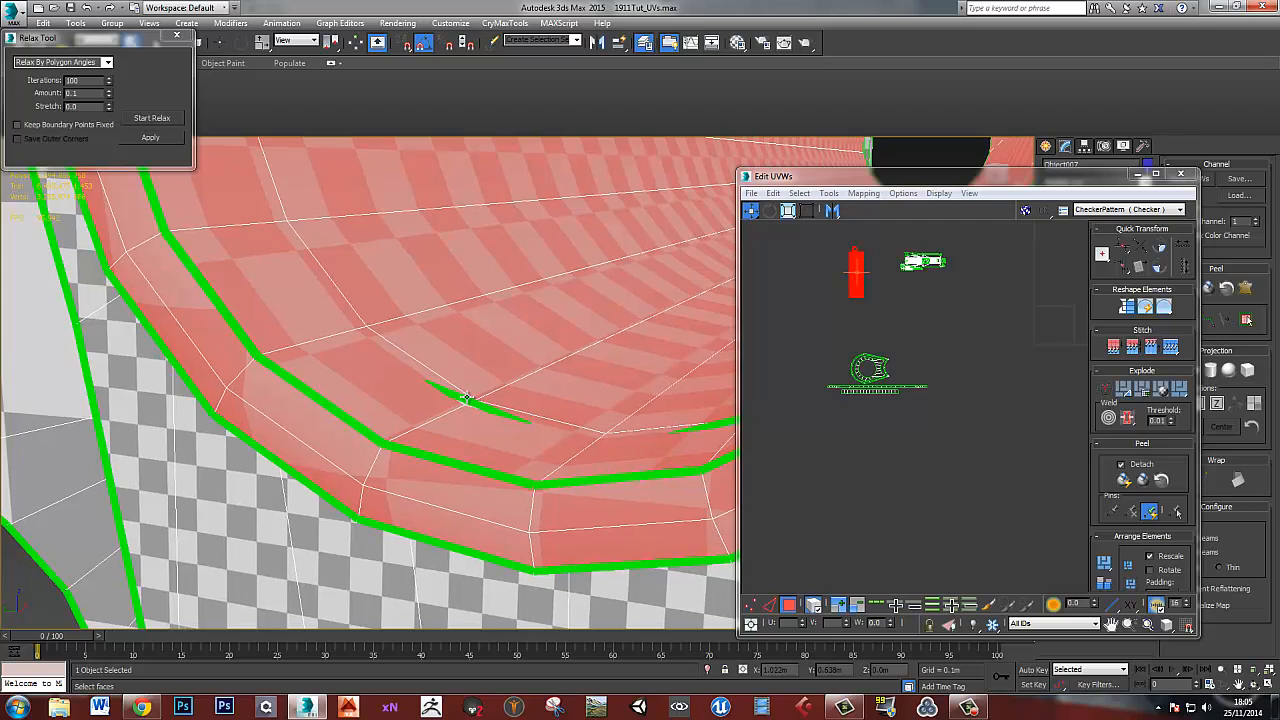
alt+middle_drag(483, 390, 430, 447)
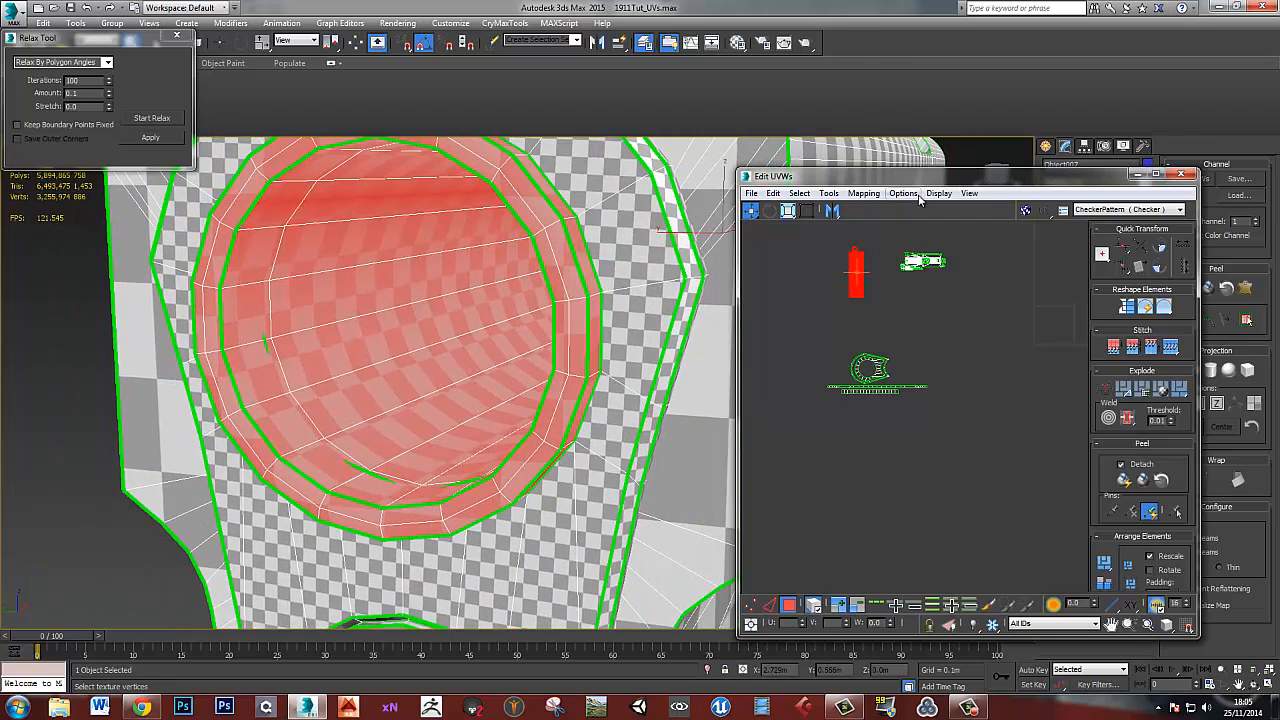
- Select three connected edges along the inner ring of the barrel bore, beside the stray seam lines
key(2)
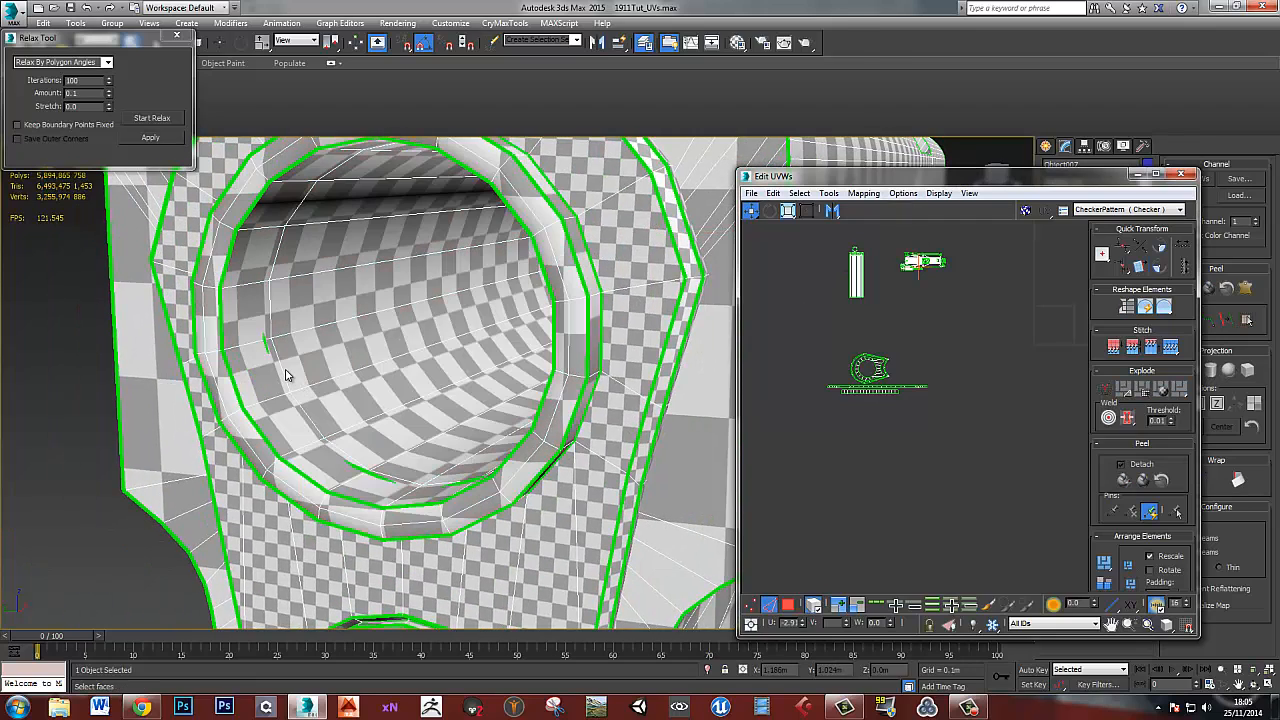
click(282, 370)
click(302, 407)
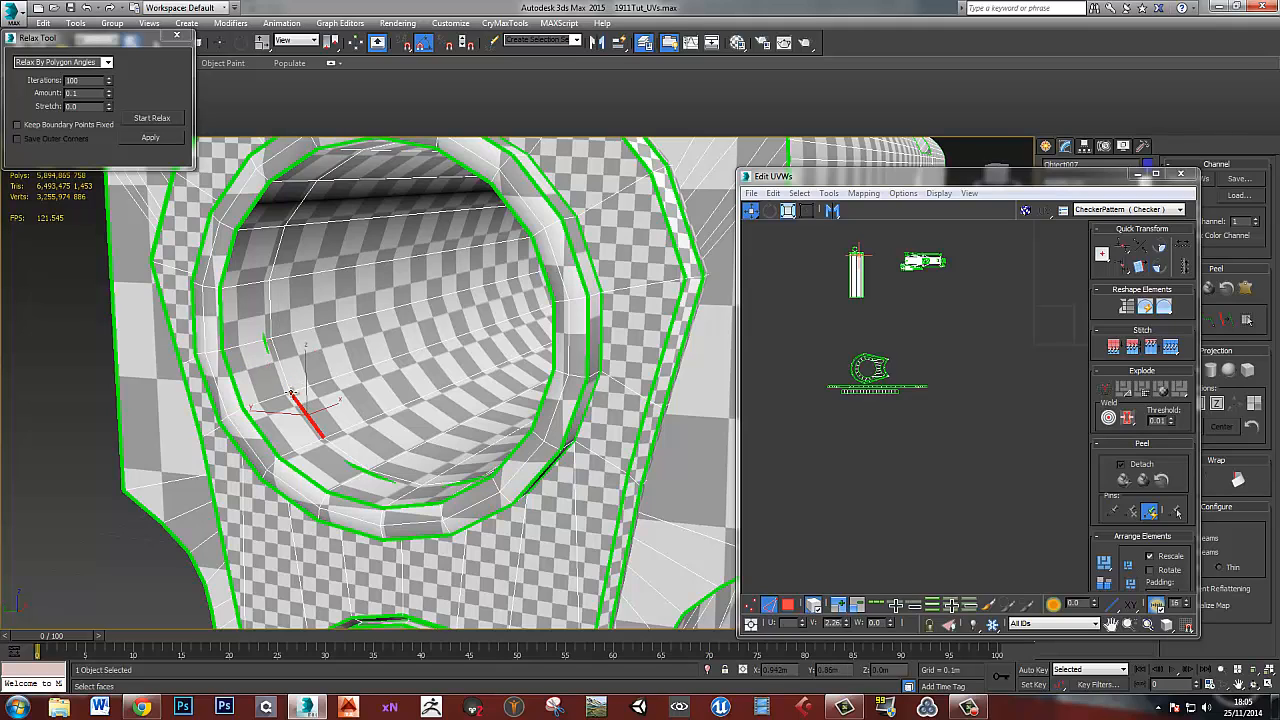
ctrl+click(282, 376)
ctrl+click(271, 305)
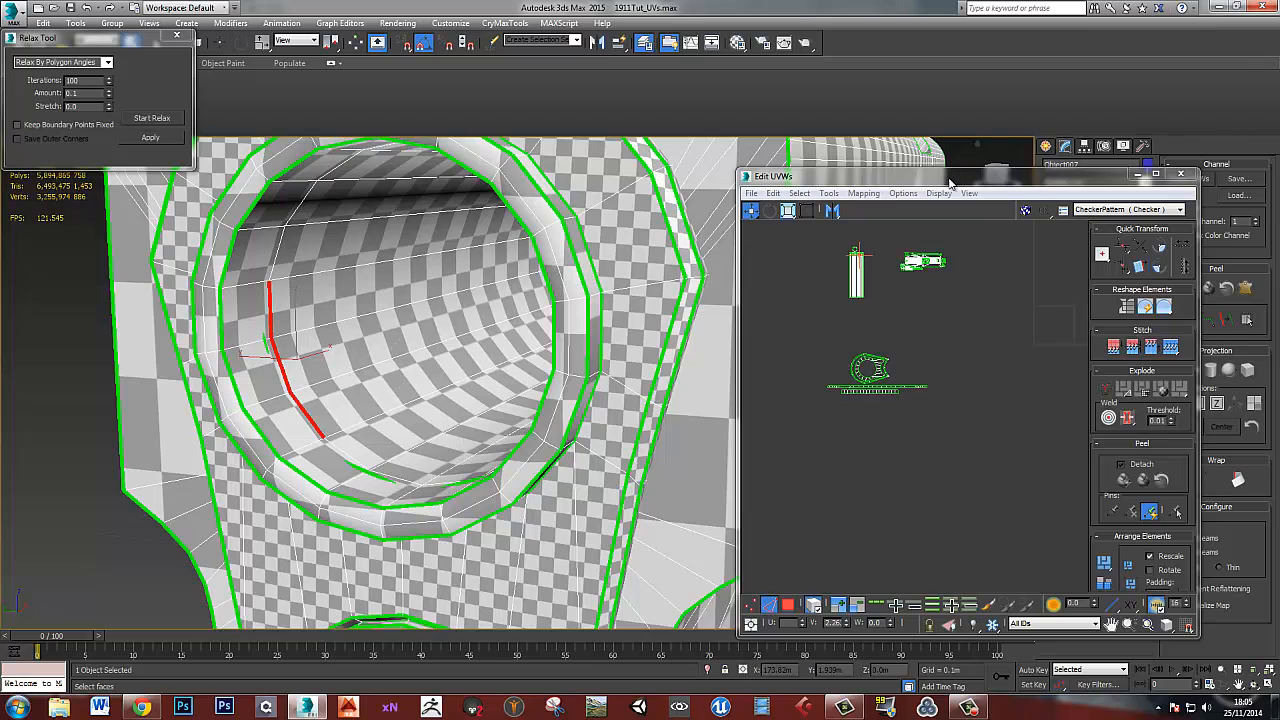
middle_drag(533, 380, 381, 373)
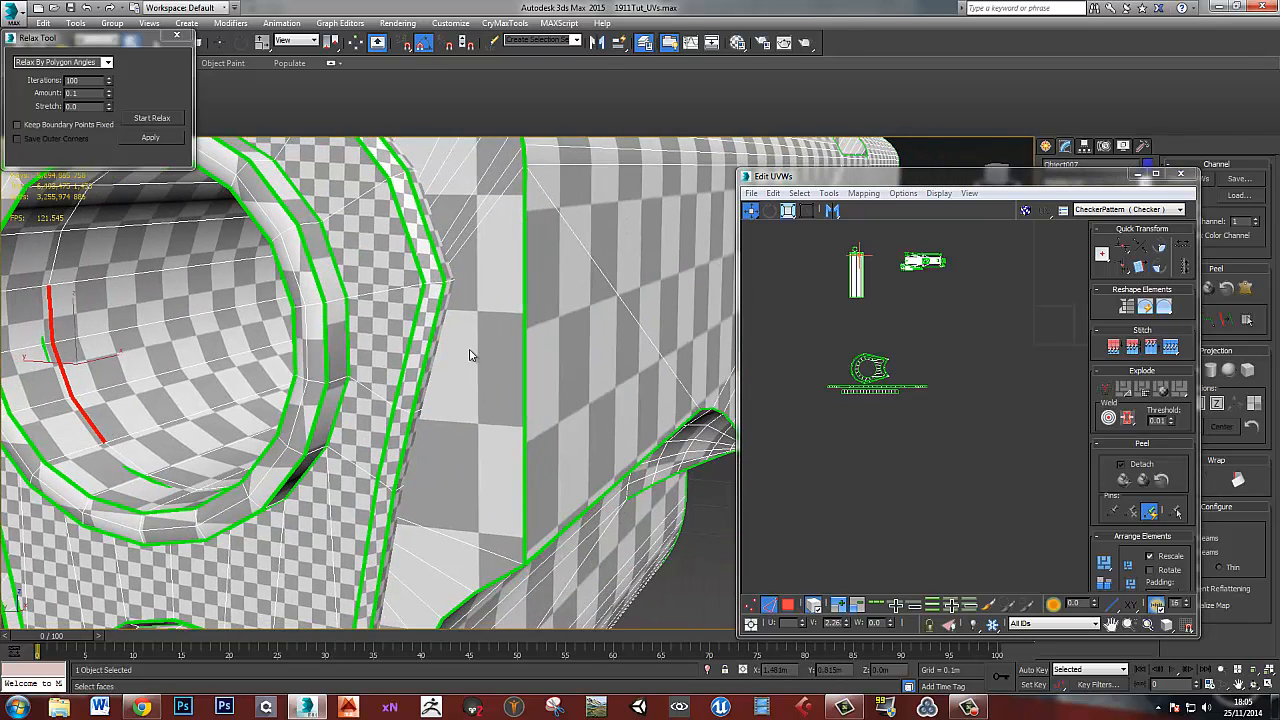
- Reselect the barrel shells by face, scale them down in the UV layout and compare their checkers with the slide's side
scroll(471, 355, down, 5)
middle_drag(830, 279, 812, 321)
key(3)
click(836, 318)
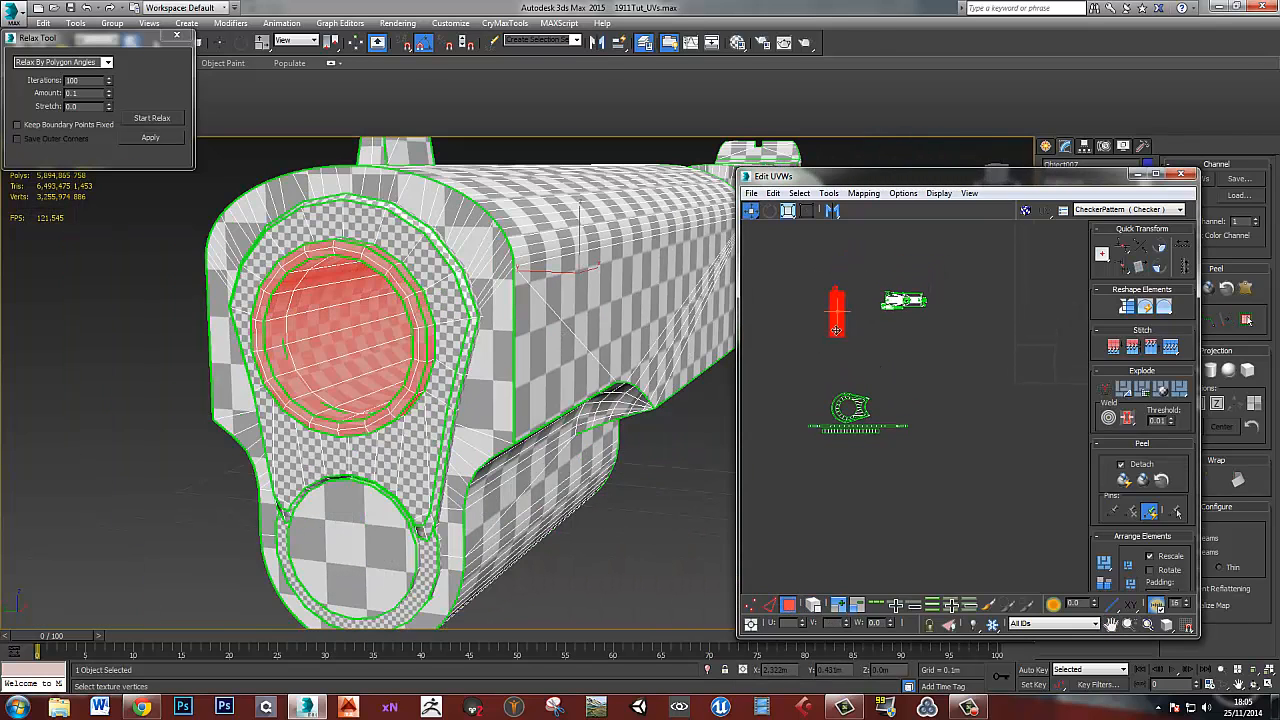
key(r)
drag(837, 327, 843, 396)
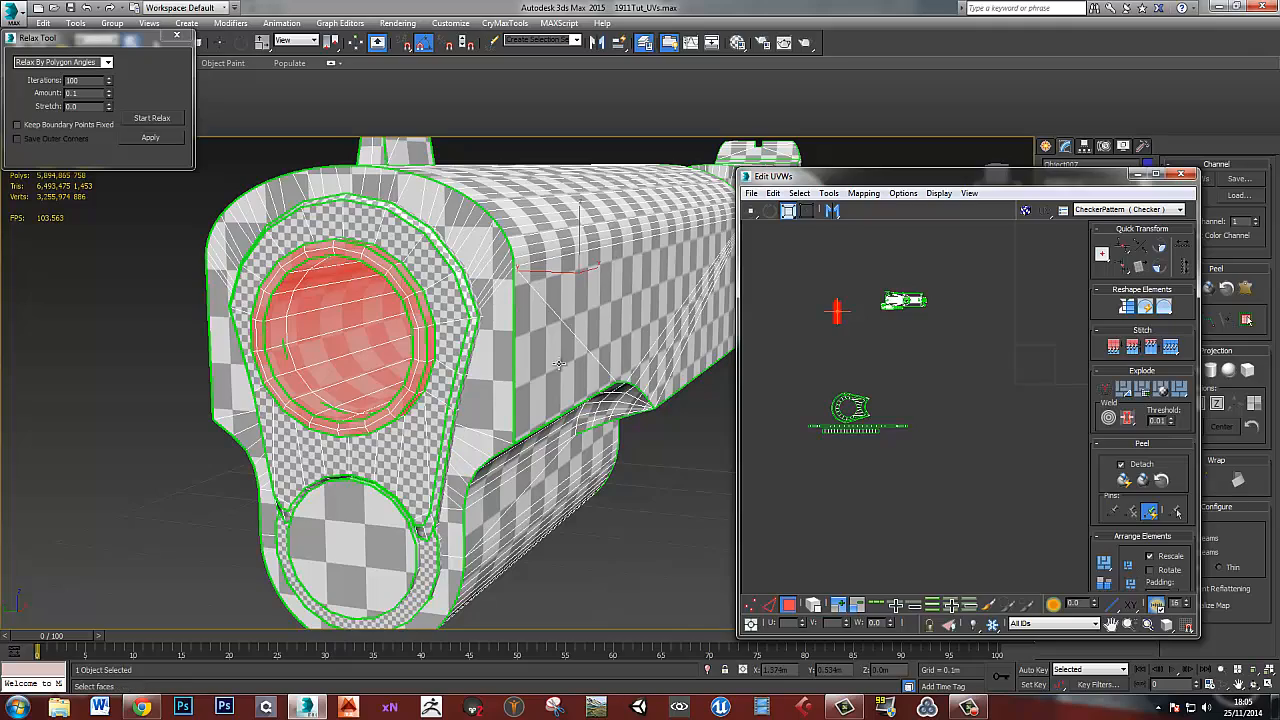
alt+middle_drag(559, 364, 536, 364)
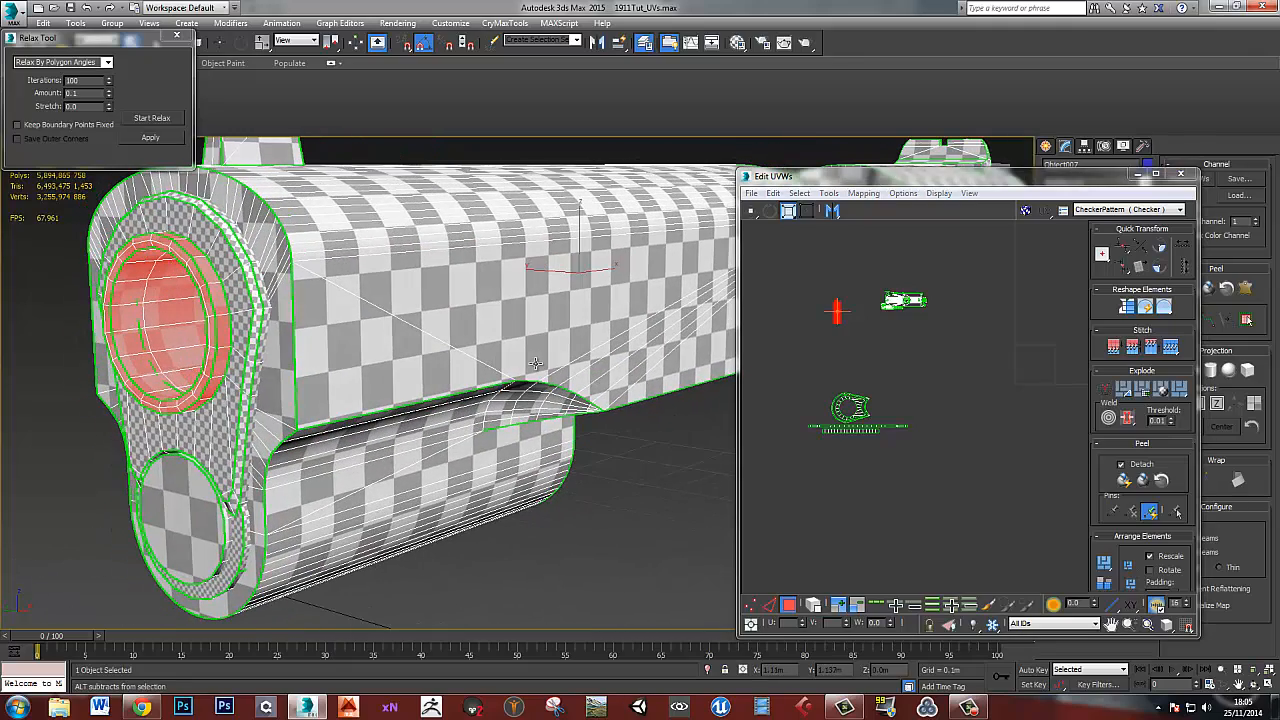
- Move the selected barrel shells across to the front end of the slide's UV layout
scroll(840, 305, down, 1)
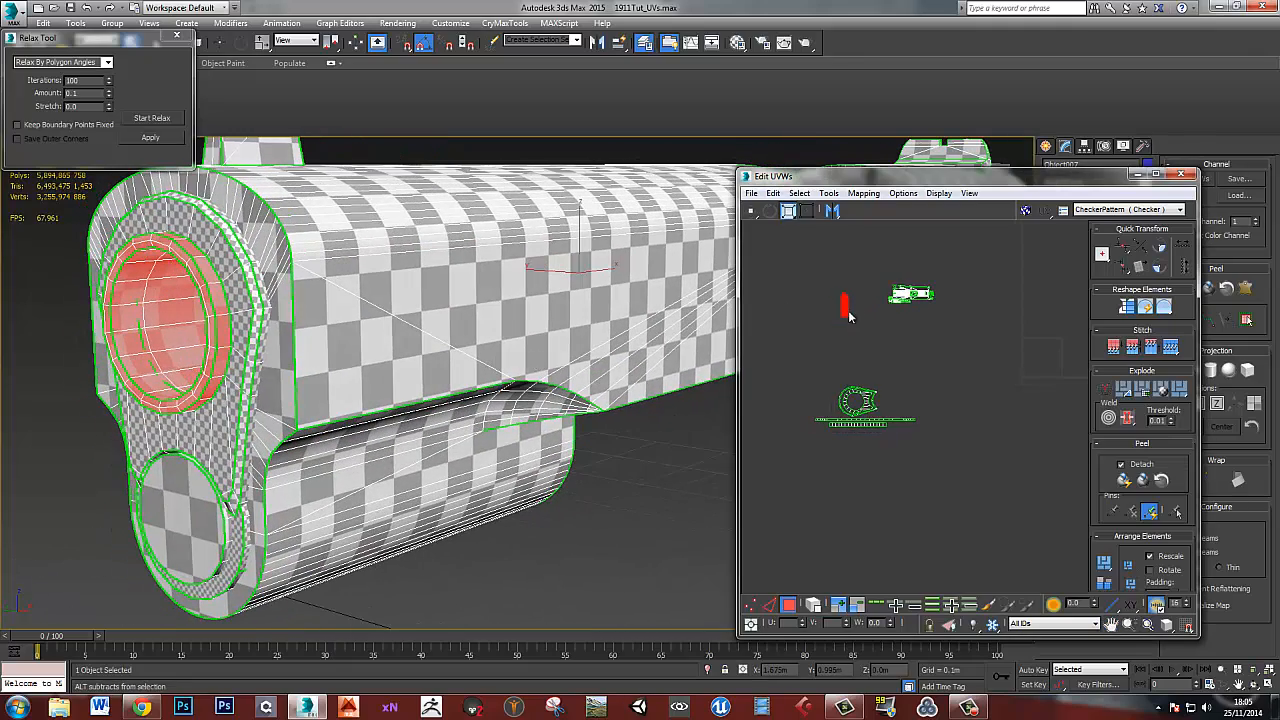
scroll(823, 317, up, 3)
scroll(820, 315, up, 3)
key(w)
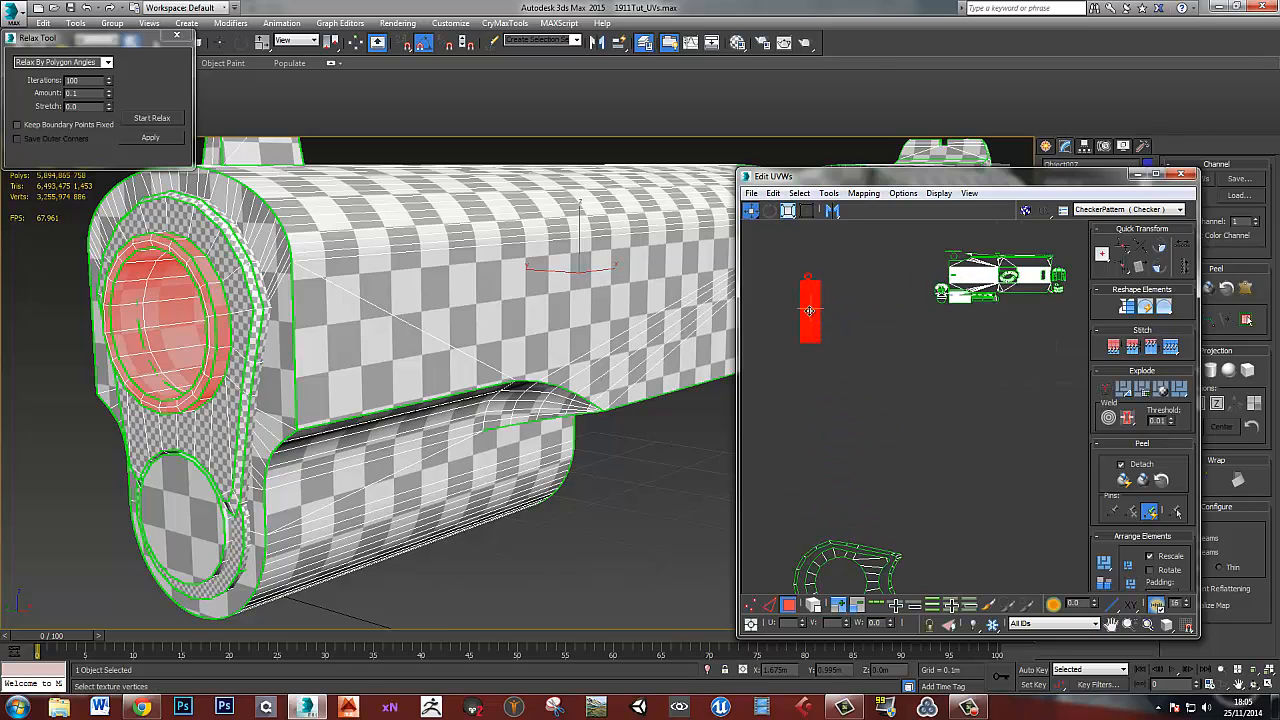
drag(809, 310, 942, 325)
middle_drag(952, 309, 903, 313)
scroll(903, 313, up, 4)
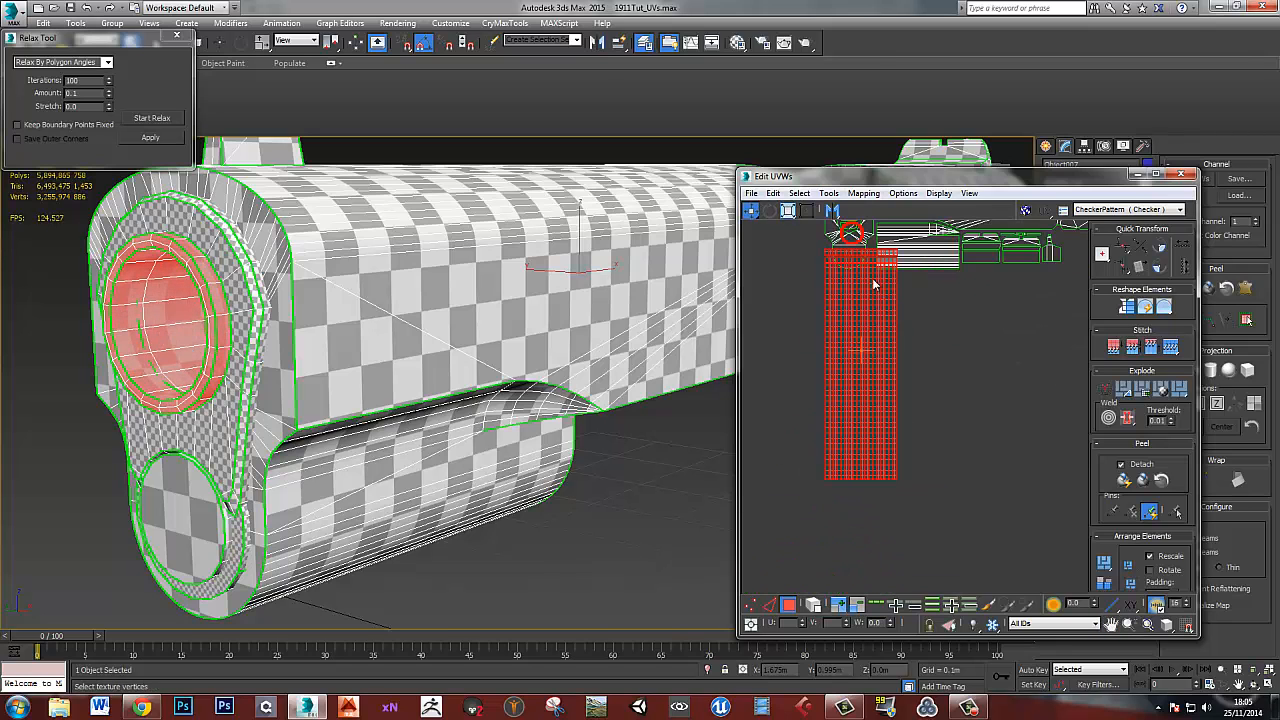
- Lay the barrel ring over the round opening of the muzzle-face shell and scale the barrel shells up slightly to match
scroll(873, 286, up, 5)
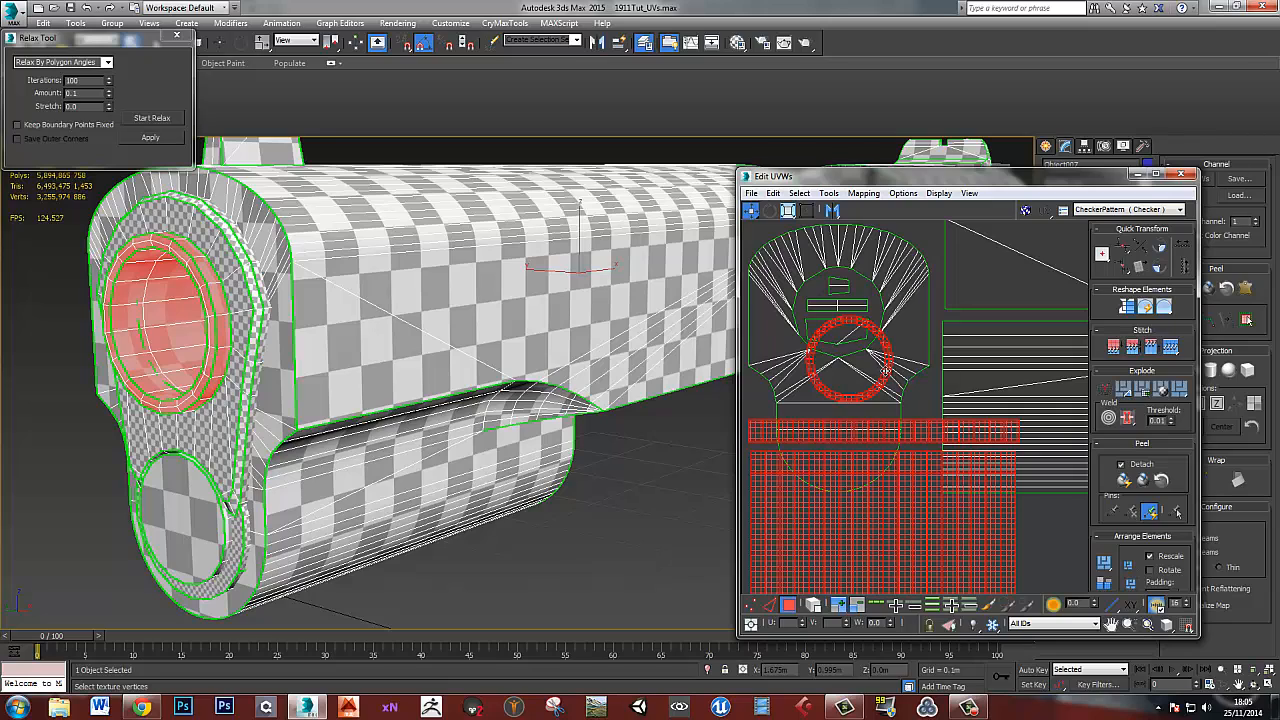
drag(885, 370, 882, 316)
key(r)
key(w)
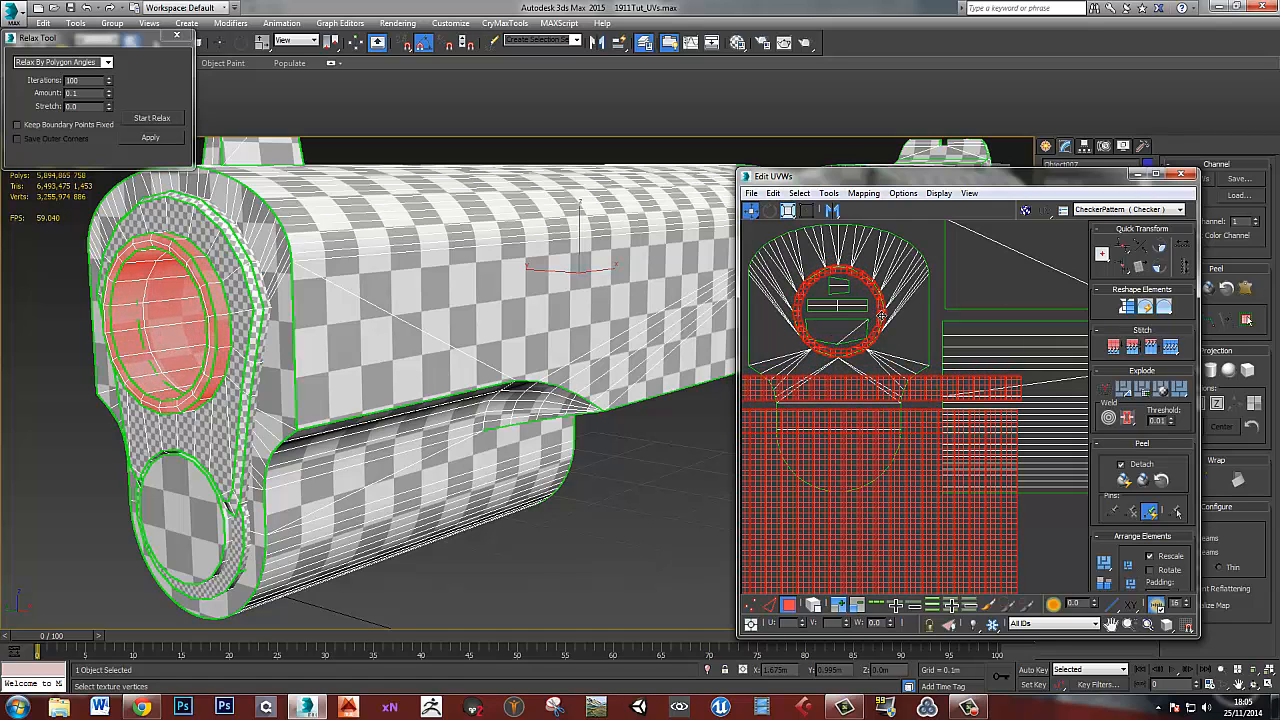
- Move the barrel shells into the empty area below the slide's UV layout, clear of its other parts
scroll(881, 315, down, 6)
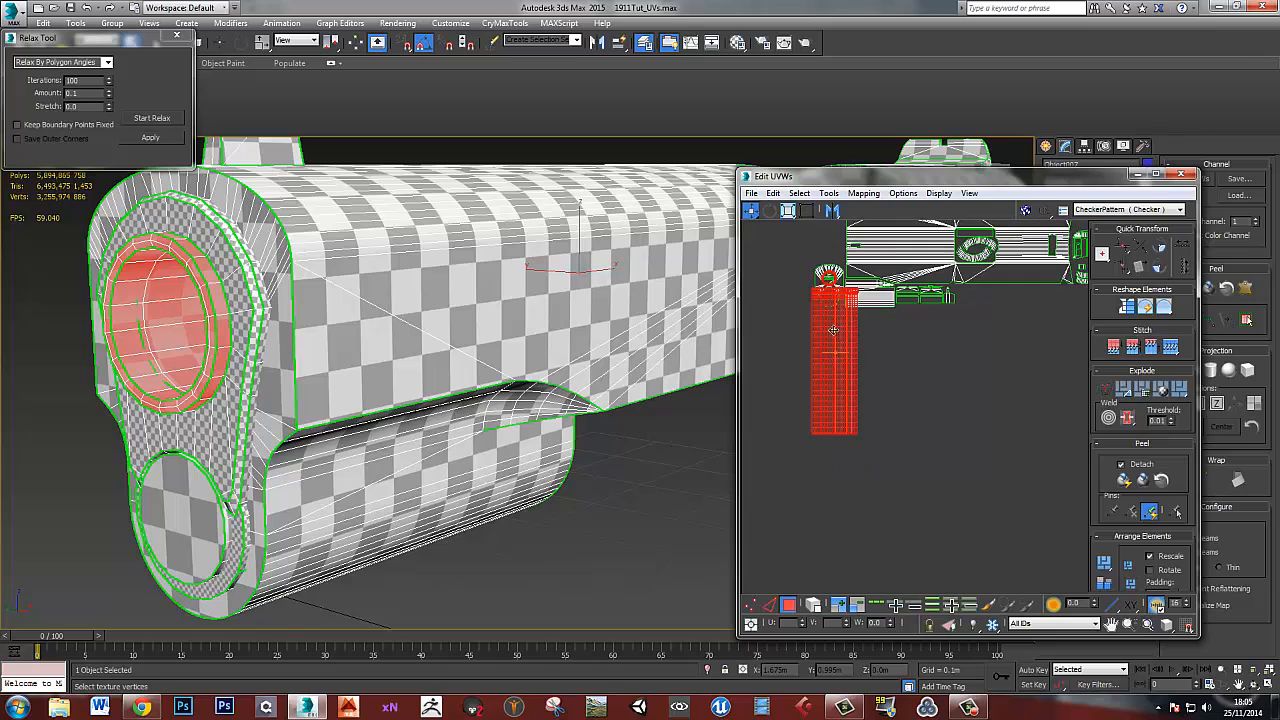
drag(833, 337, 959, 397)
middle_drag(959, 397, 855, 399)
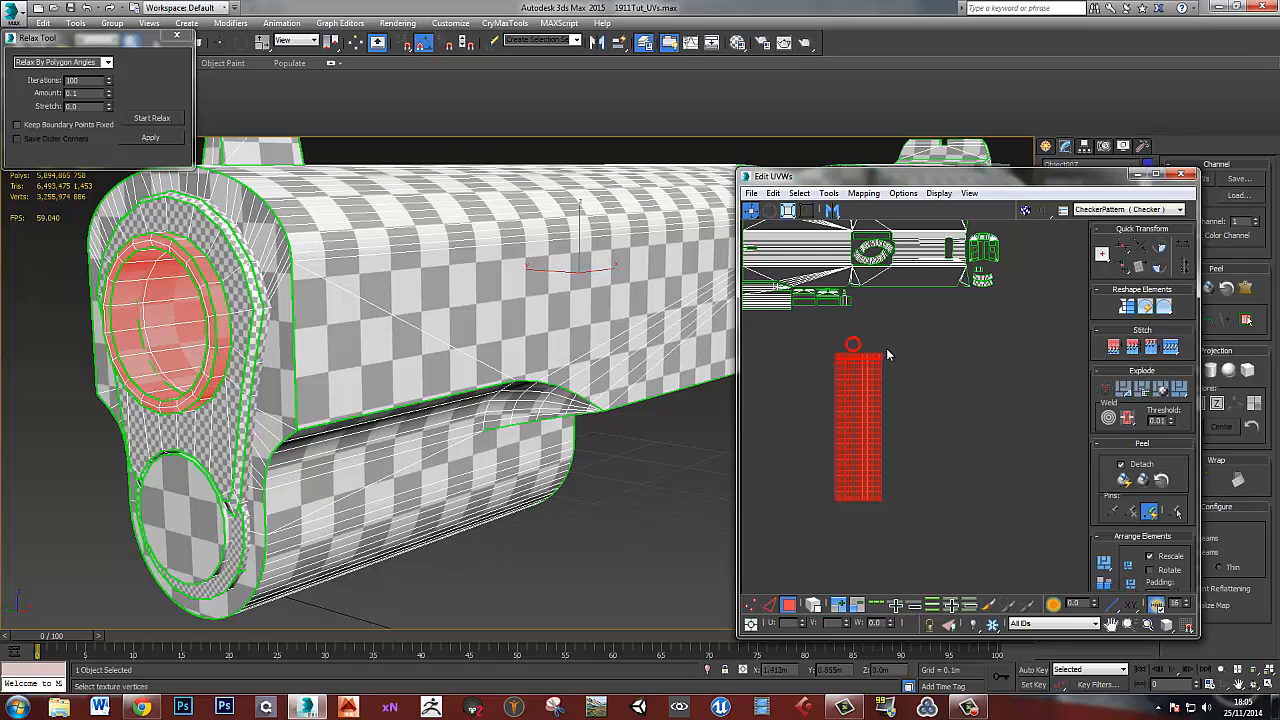
scroll(845, 364, down, 5)
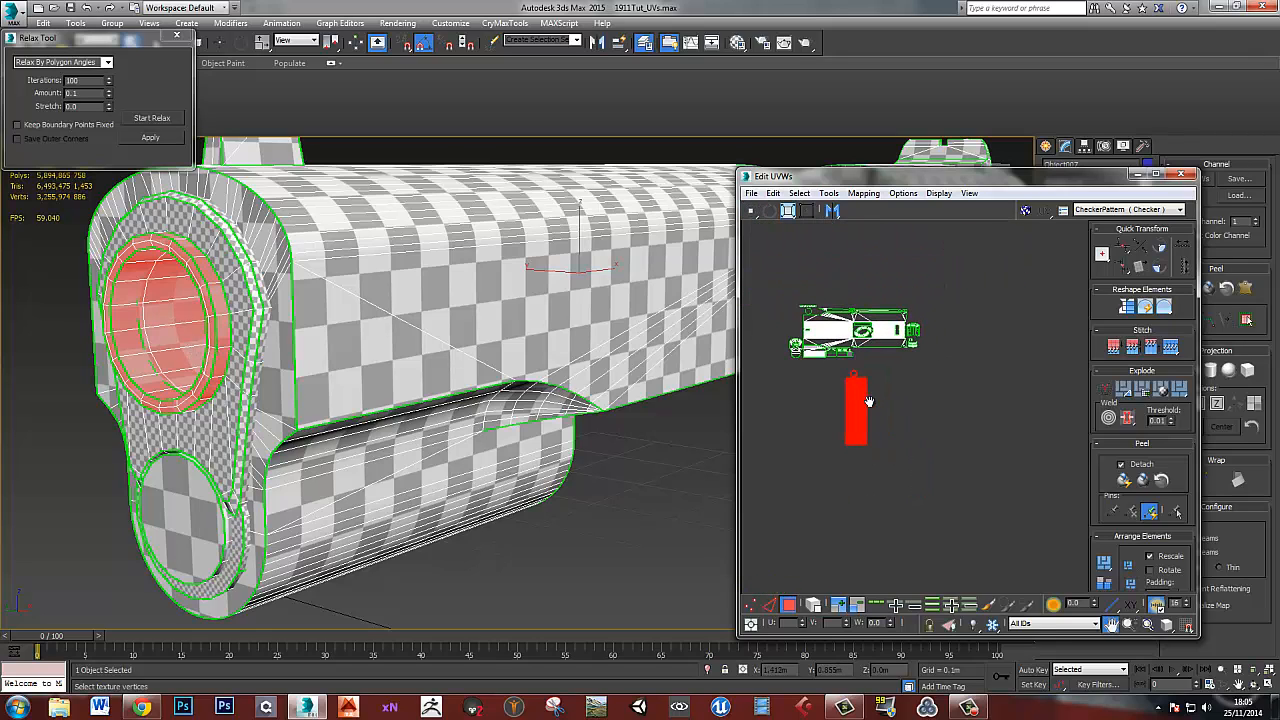
middle_drag(859, 401, 858, 403)
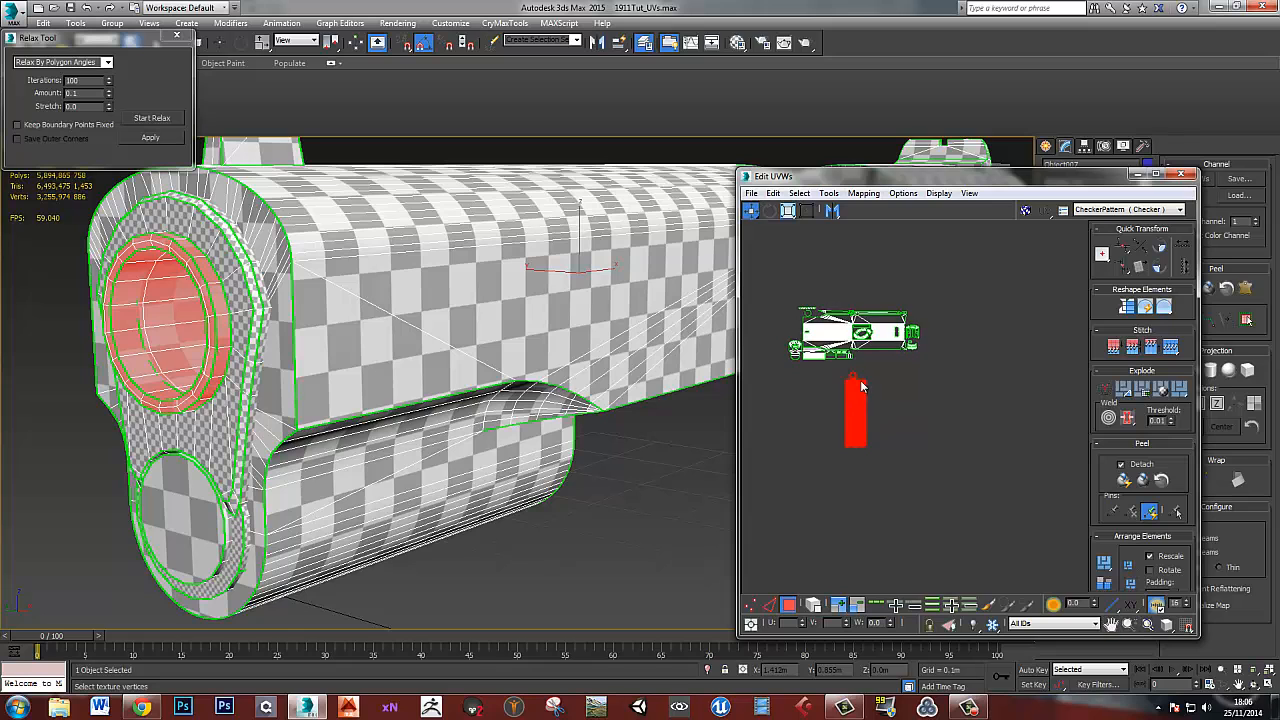
scroll(451, 294, down, 5)
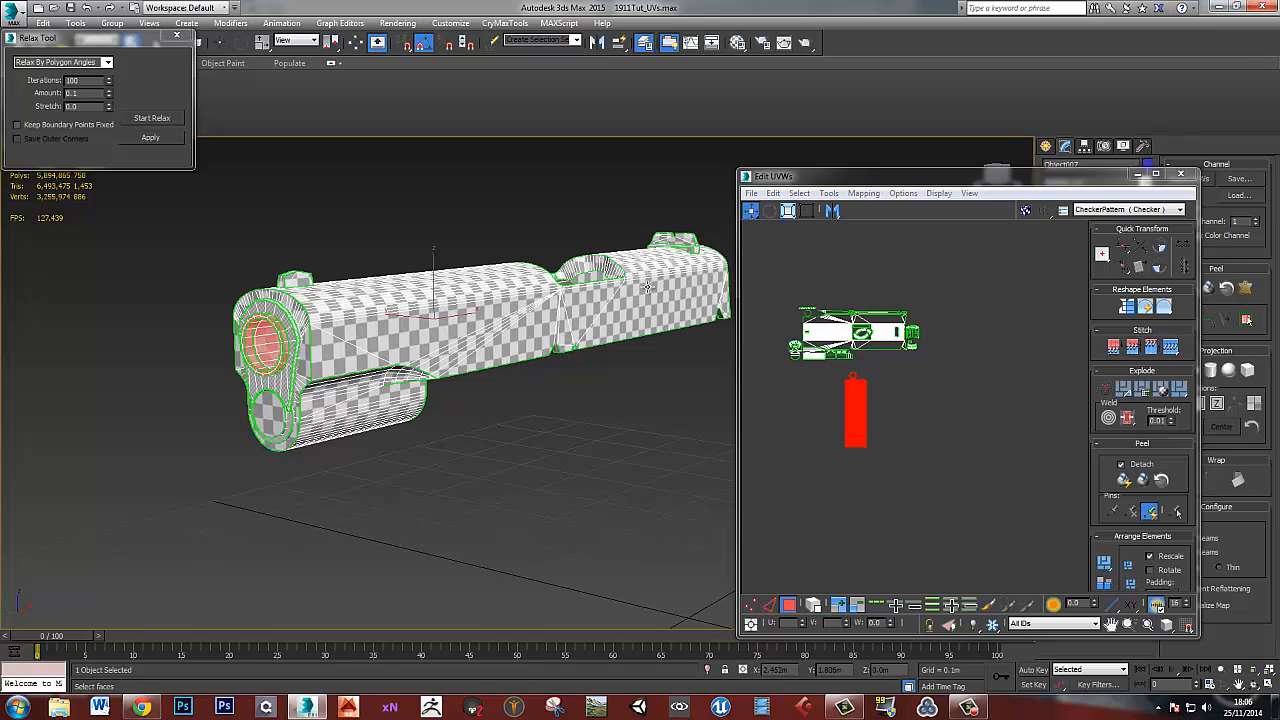
middle_drag(880, 434, 861, 437)
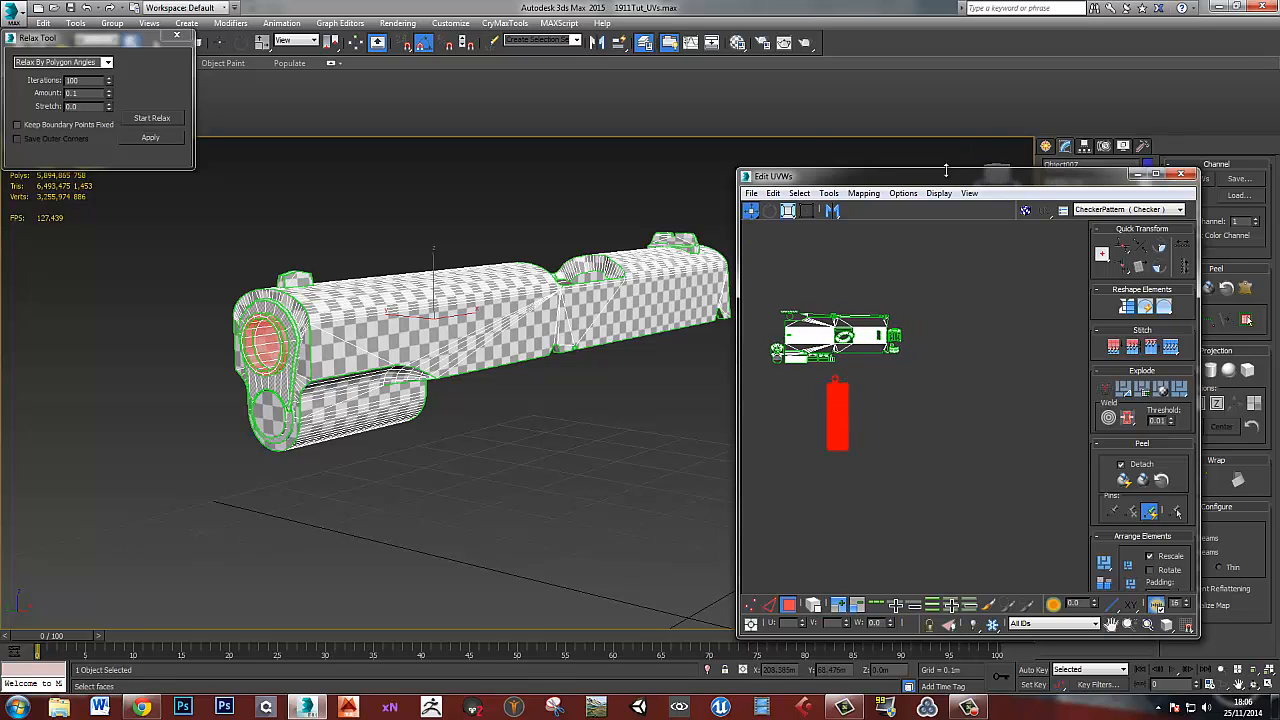
- Maximize the UV editor and break the long bore shell along the horizontal edge line near its upper end
drag(945, 178, 690, 2)
middle_drag(263, 276, 572, 332)
scroll(640, 326, up, 4)
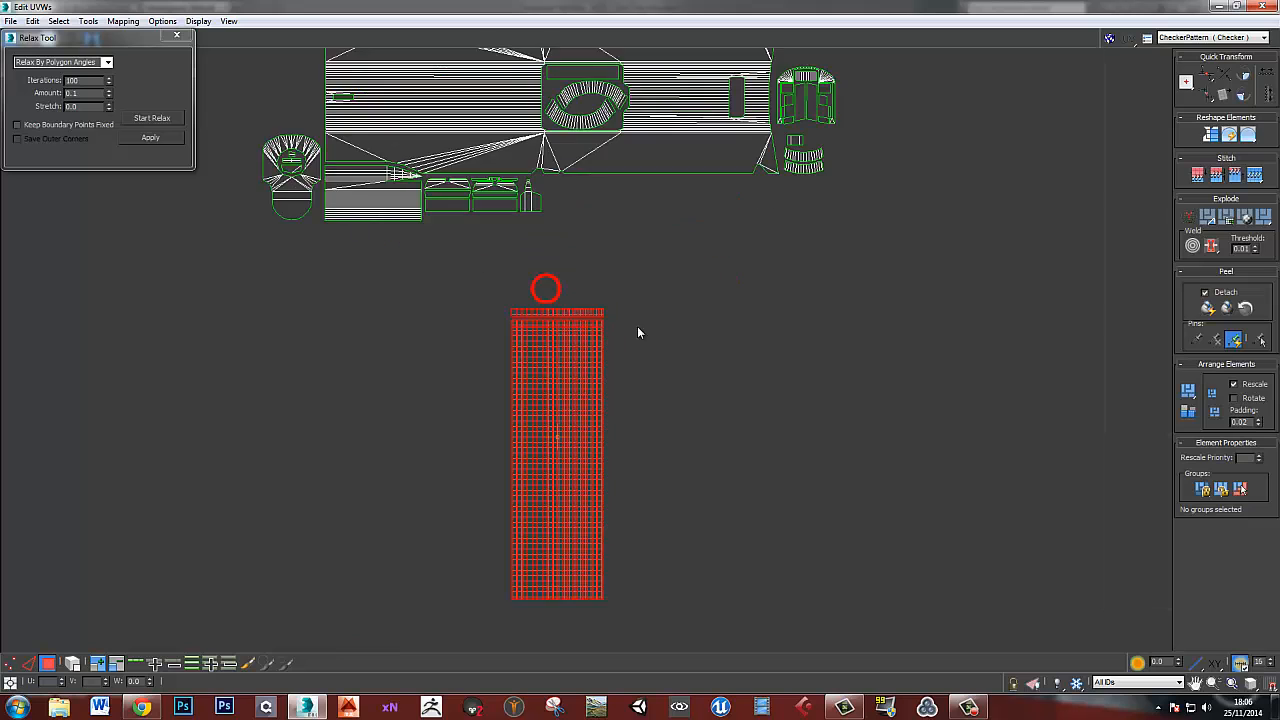
scroll(588, 333, up, 5)
key(2)
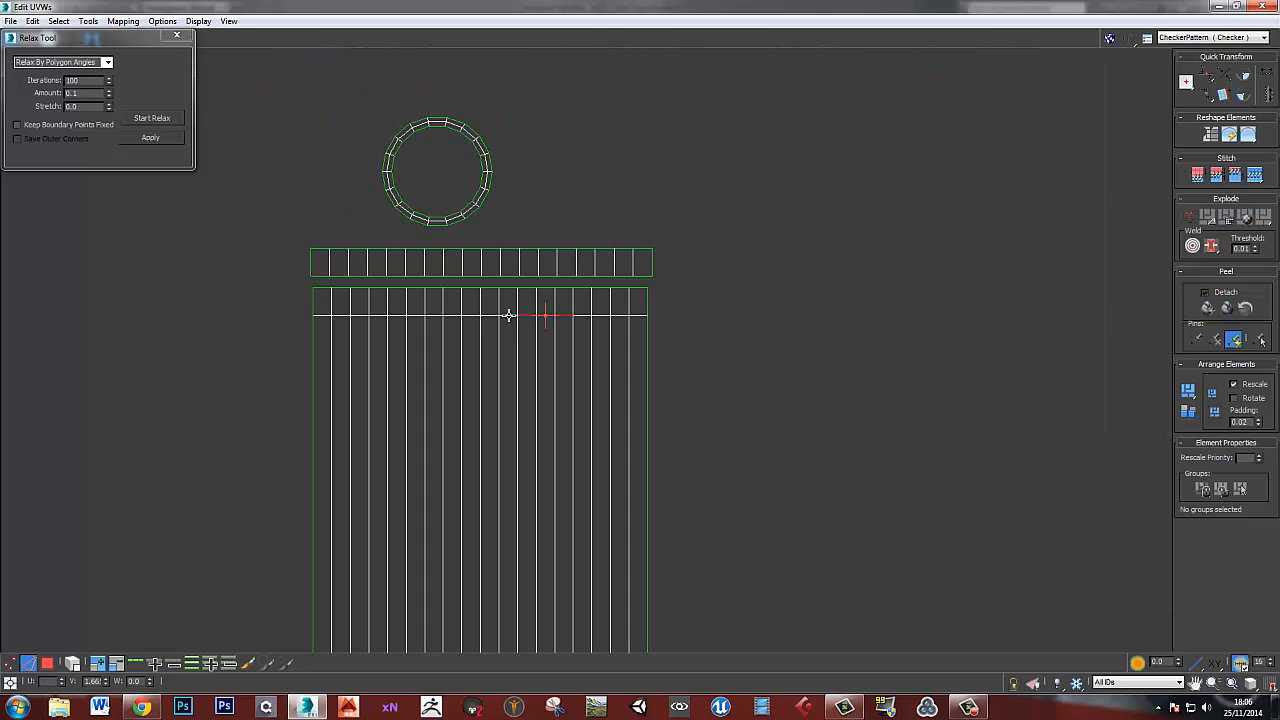
double_click(508, 316)
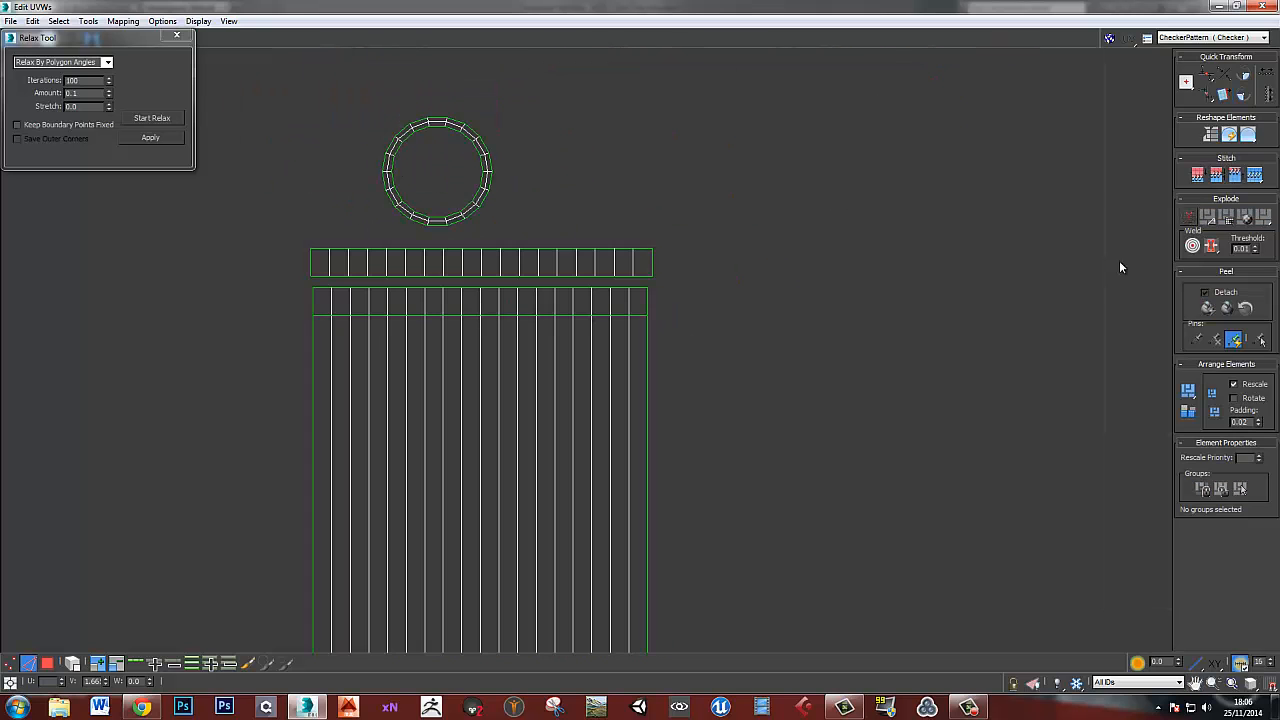
- Select the long piece split off the bore shell and check on the model where its faces sit inside the barrel
scroll(808, 391, down, 4)
middle_drag(729, 443, 677, 303)
key(3)
click(692, 434)
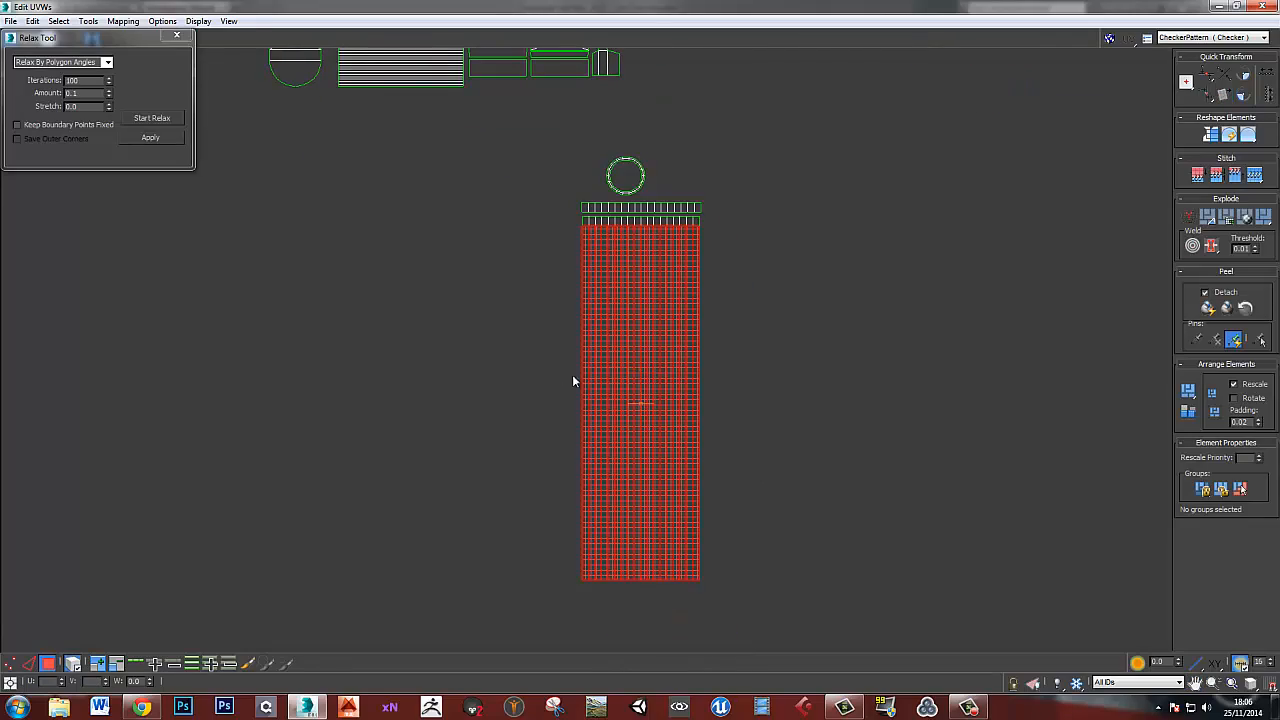
drag(641, 12, 1279, 10)
alt+middle_drag(290, 340, 328, 350)
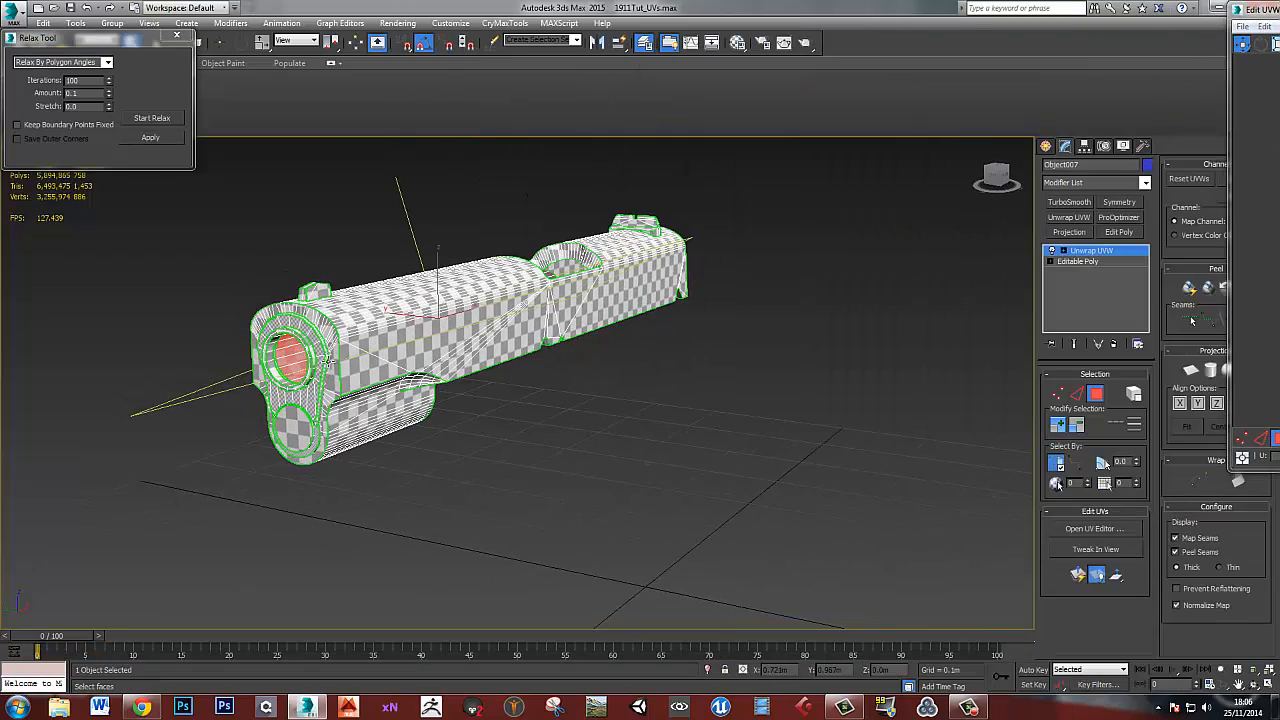
scroll(297, 347, up, 5)
scroll(297, 347, up, 3)
alt+middle_drag(411, 338, 299, 302)
scroll(299, 300, up, 3)
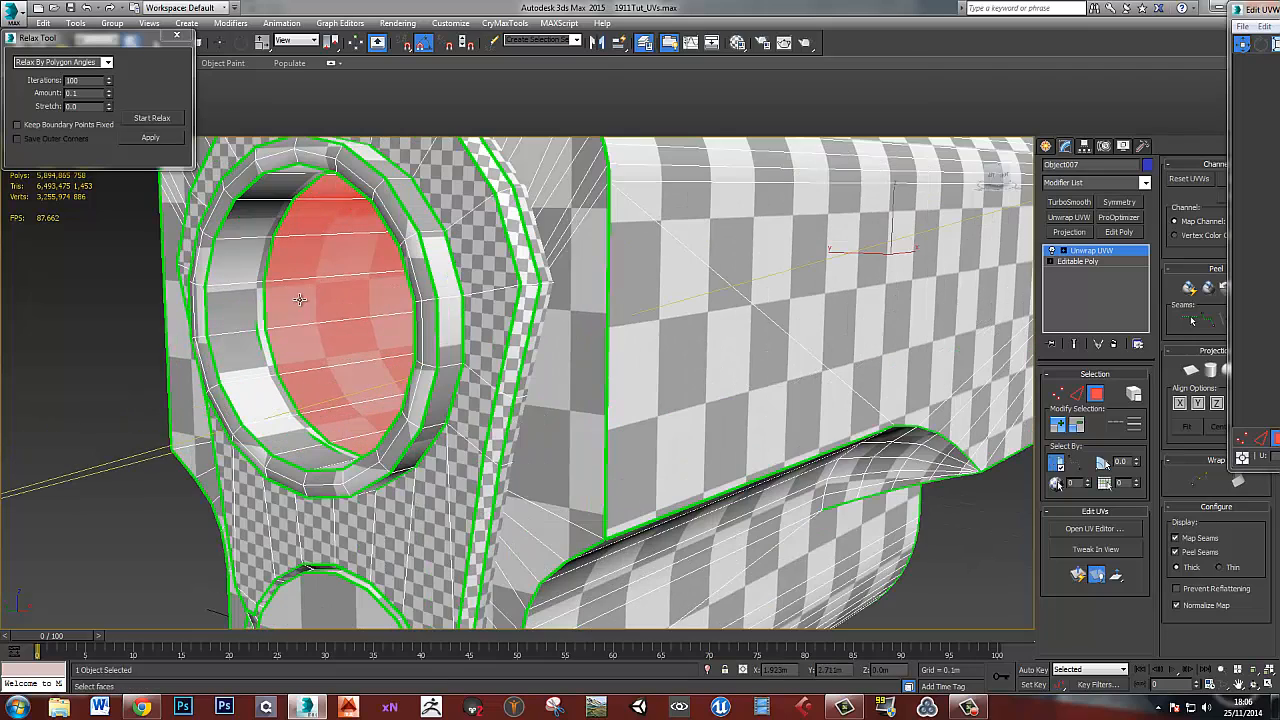
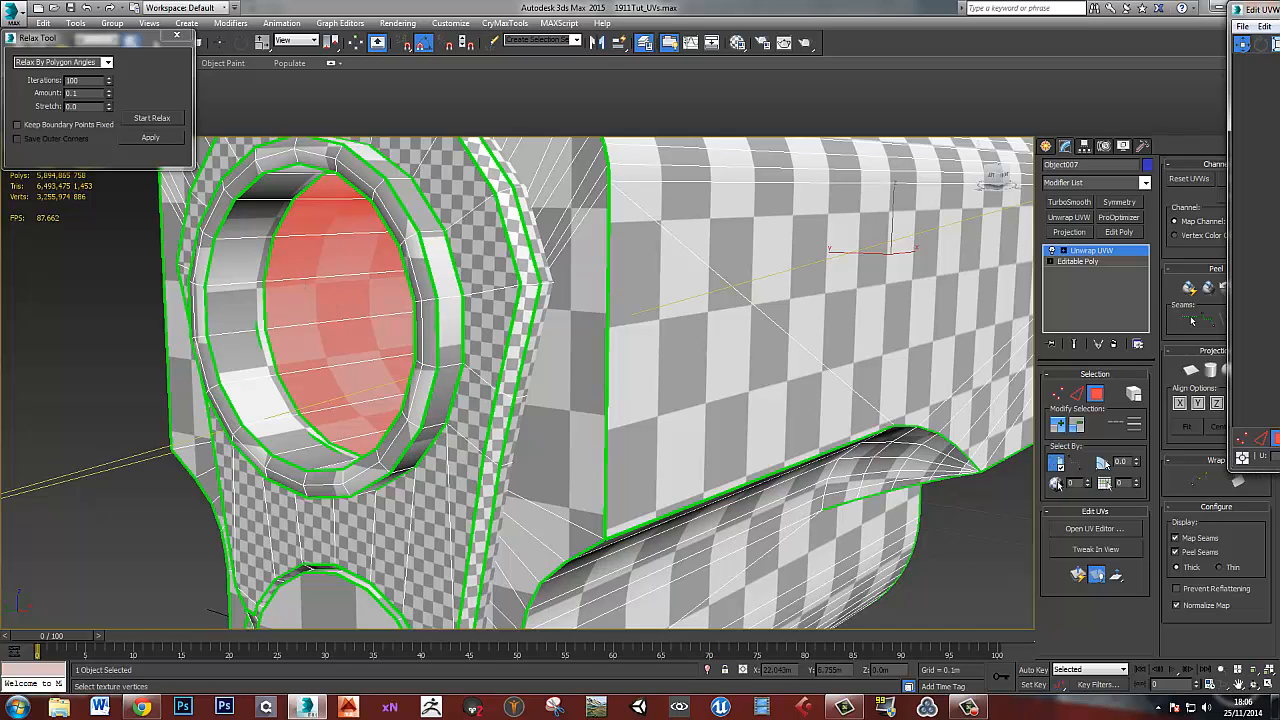
- Scale the long bore piece down to a small fraction of its size and move it beneath the two barrel strips
double_click(1259, 10)
middle_drag(655, 346, 634, 335)
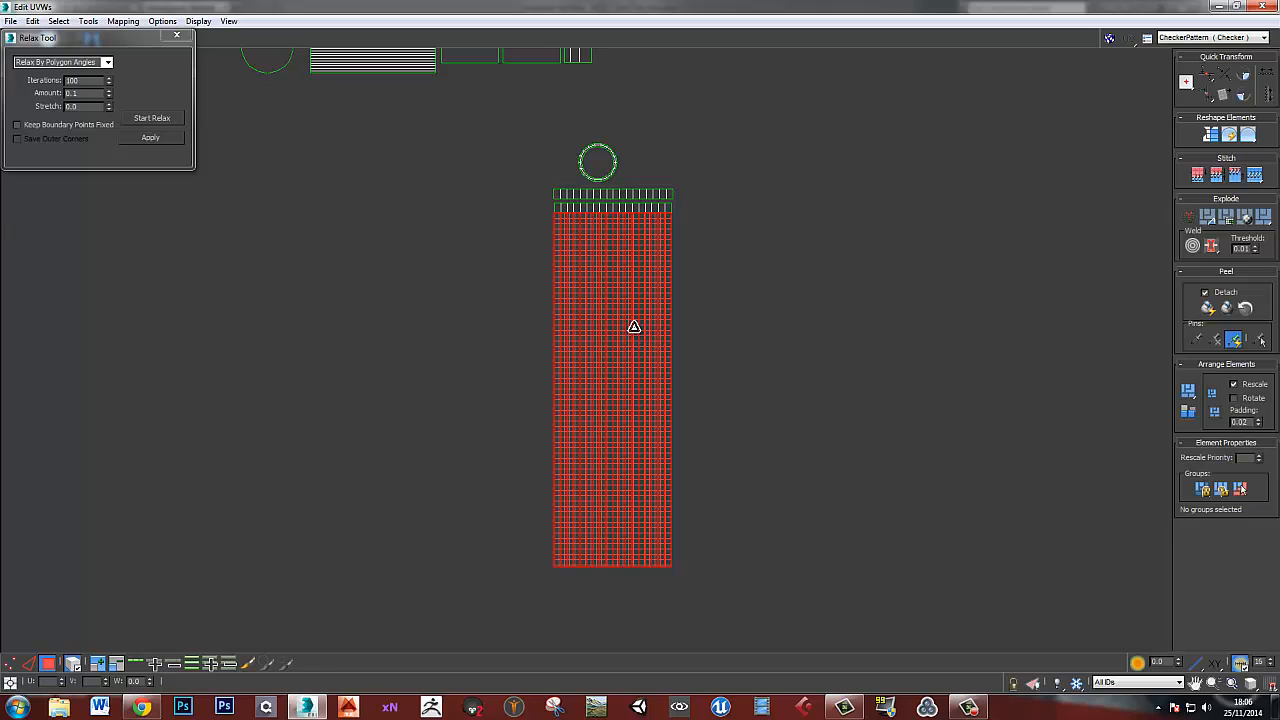
drag(634, 327, 642, 596)
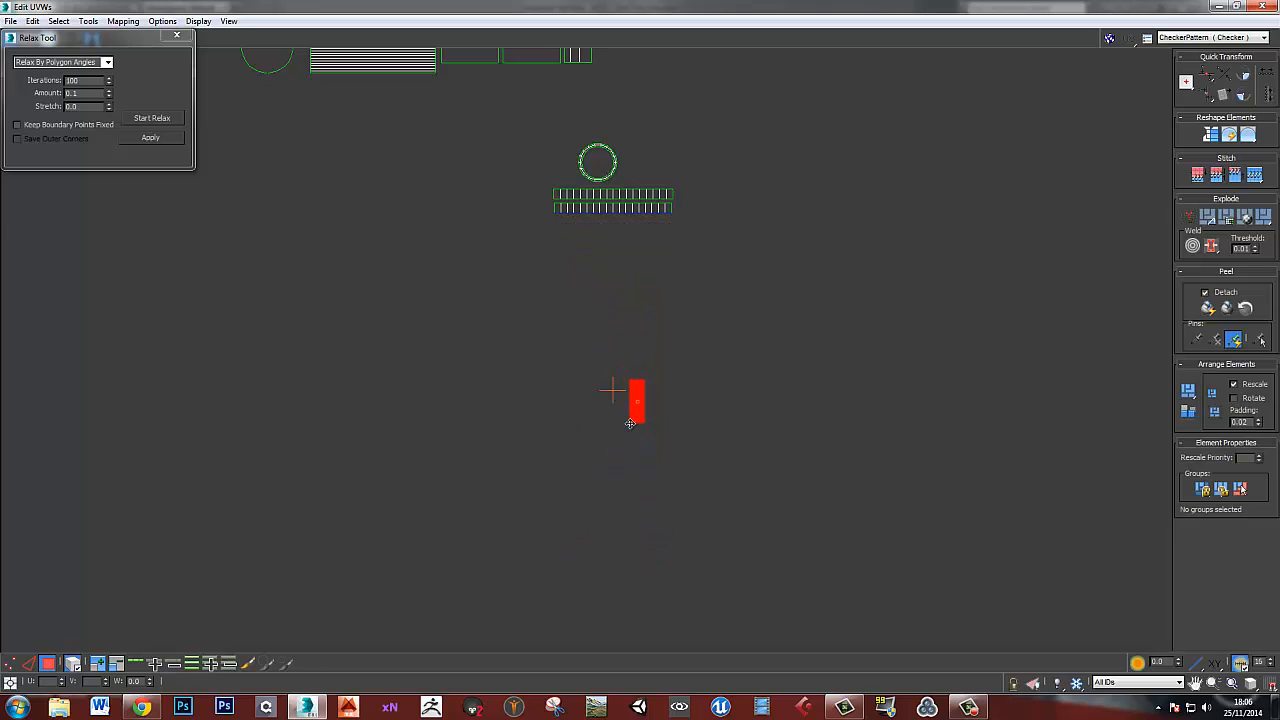
drag(634, 394, 602, 246)
scroll(600, 240, up, 4)
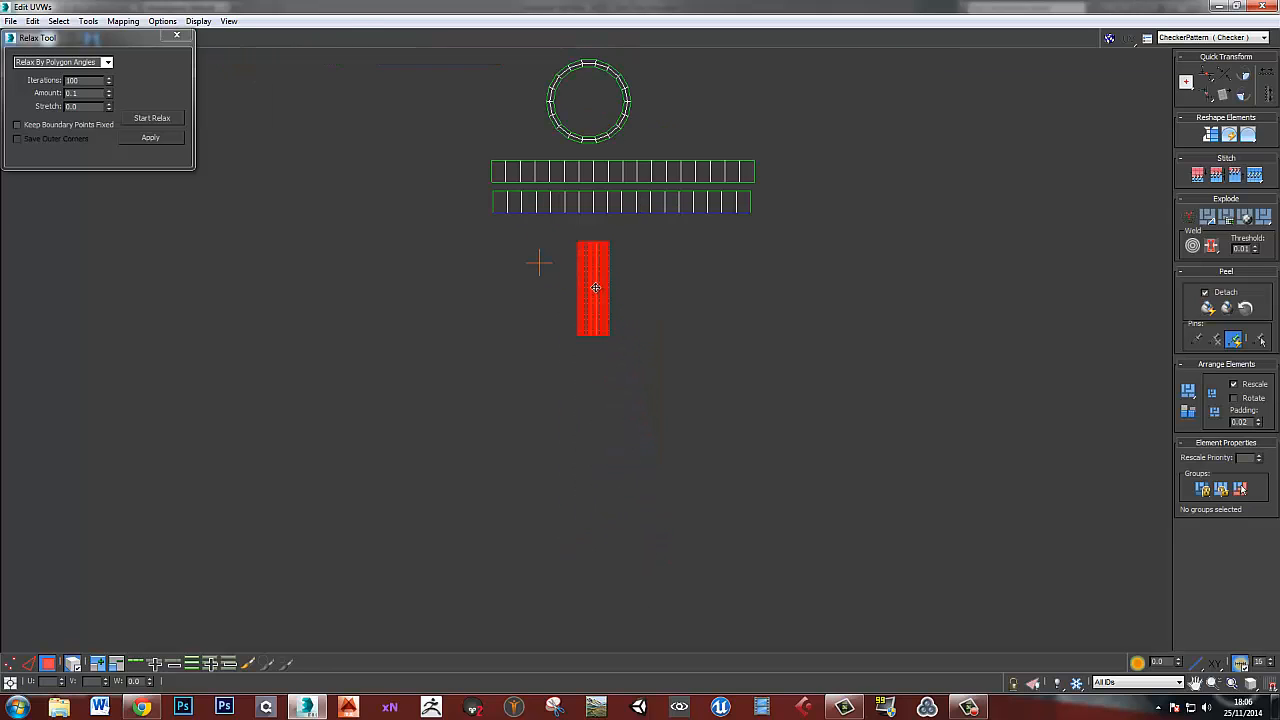
- Turn the bore piece horizontal, resize it and fit it beside the barrel ring above the two strips
drag(598, 309, 689, 105)
middle_drag(569, 209, 540, 348)
scroll(539, 347, up, 2)
drag(534, 354, 756, 194)
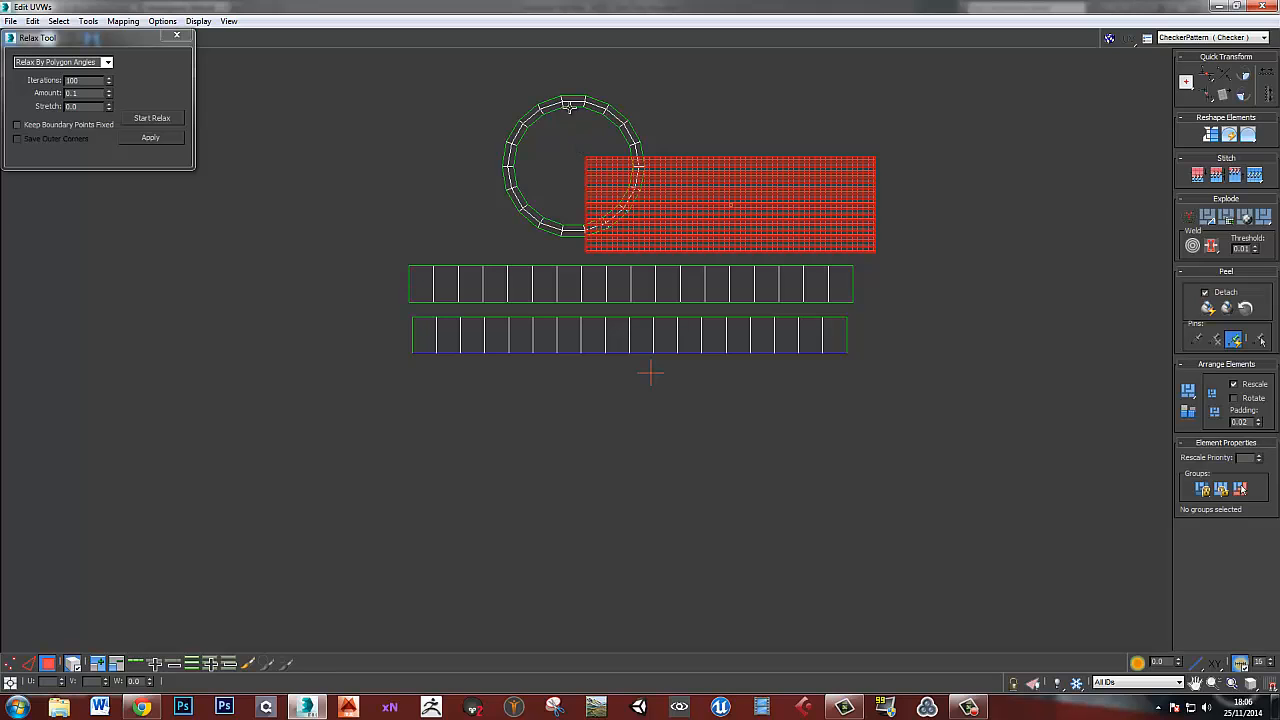
drag(575, 101, 472, 122)
drag(738, 188, 712, 196)
- Widen the lower barrel strip to match the strip above it and place it directly underneath
click(668, 338)
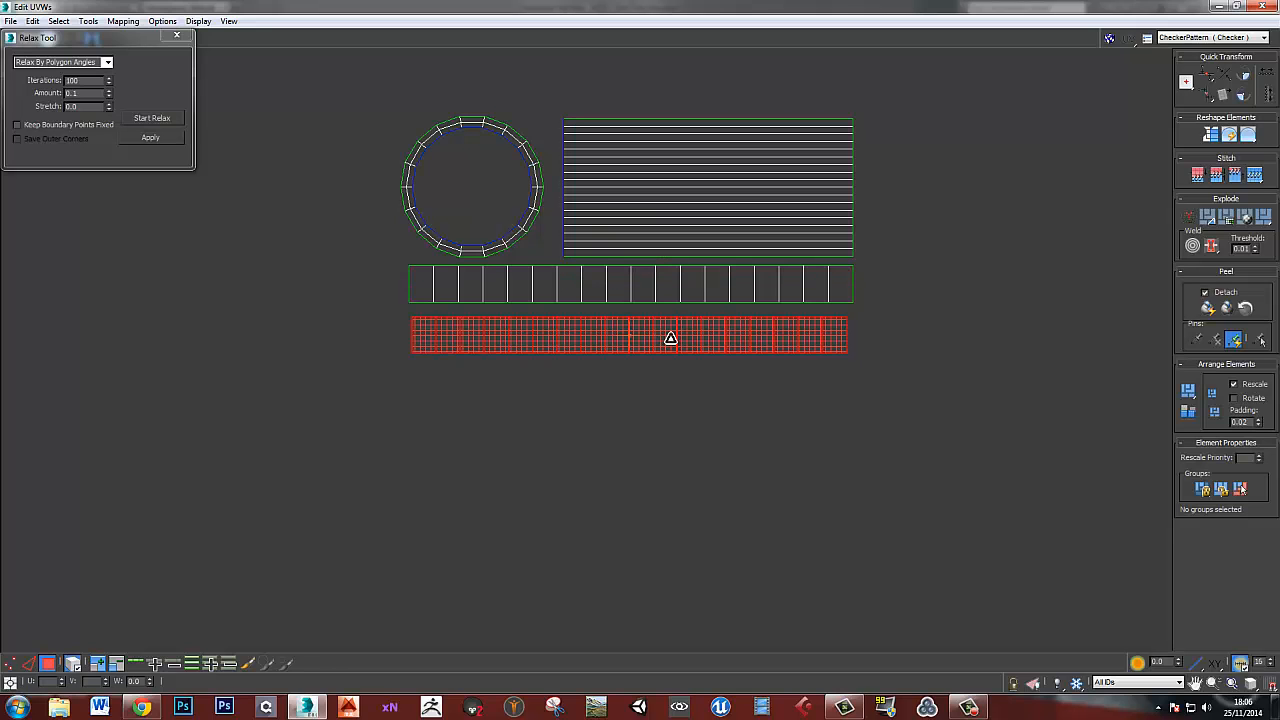
drag(666, 340, 674, 334)
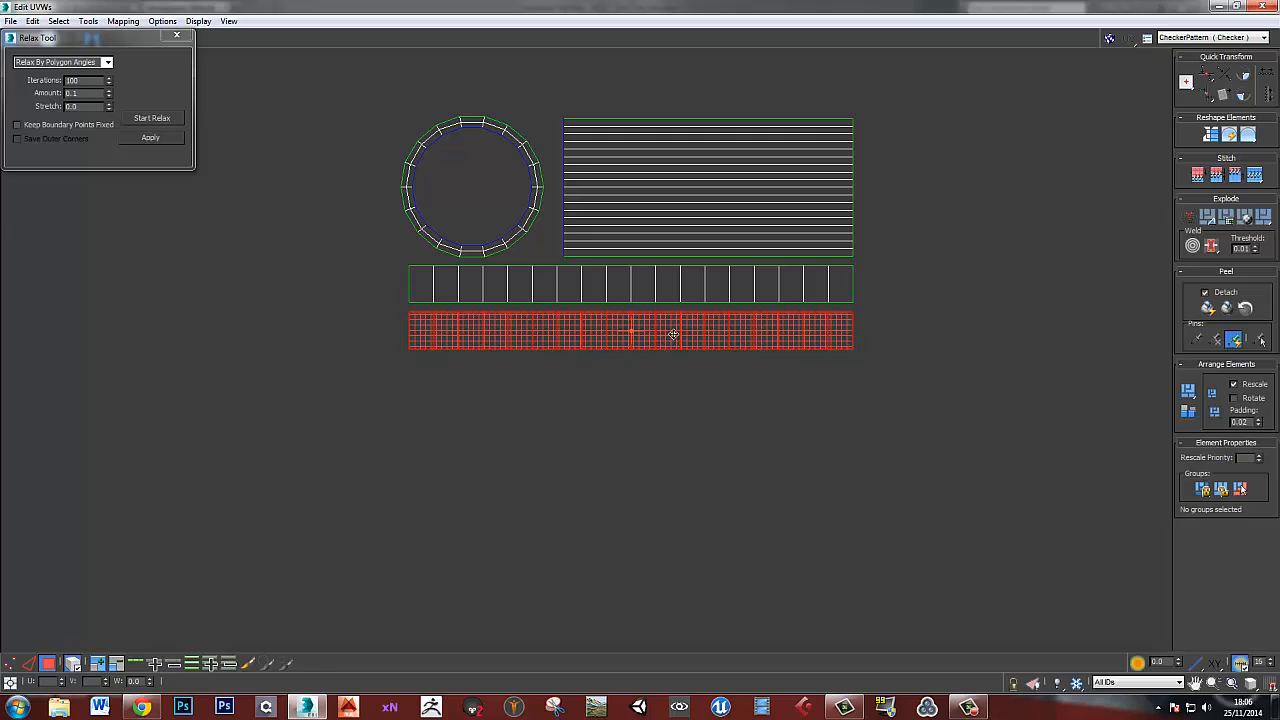
scroll(700, 385, down, 8)
click(697, 385)
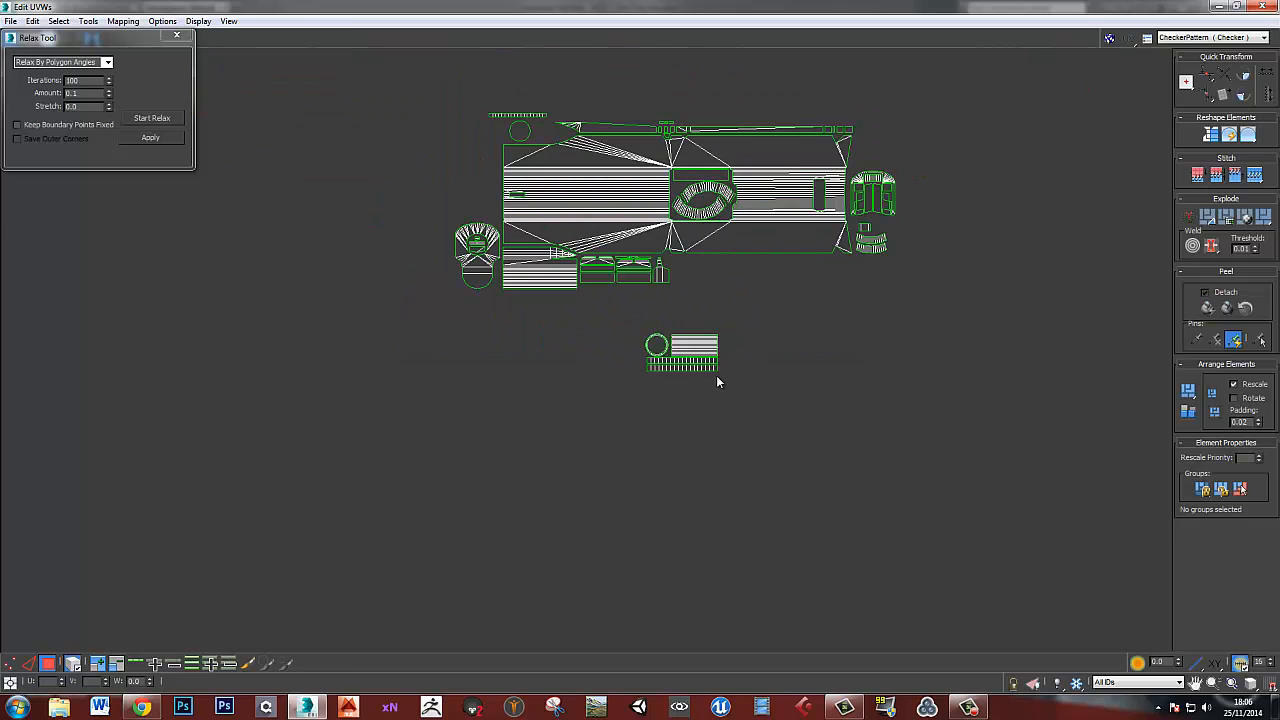
- Examine the bore faces and the seams inside the barrel from several angles on the model
click(697, 349)
drag(668, 6, 1279, 6)
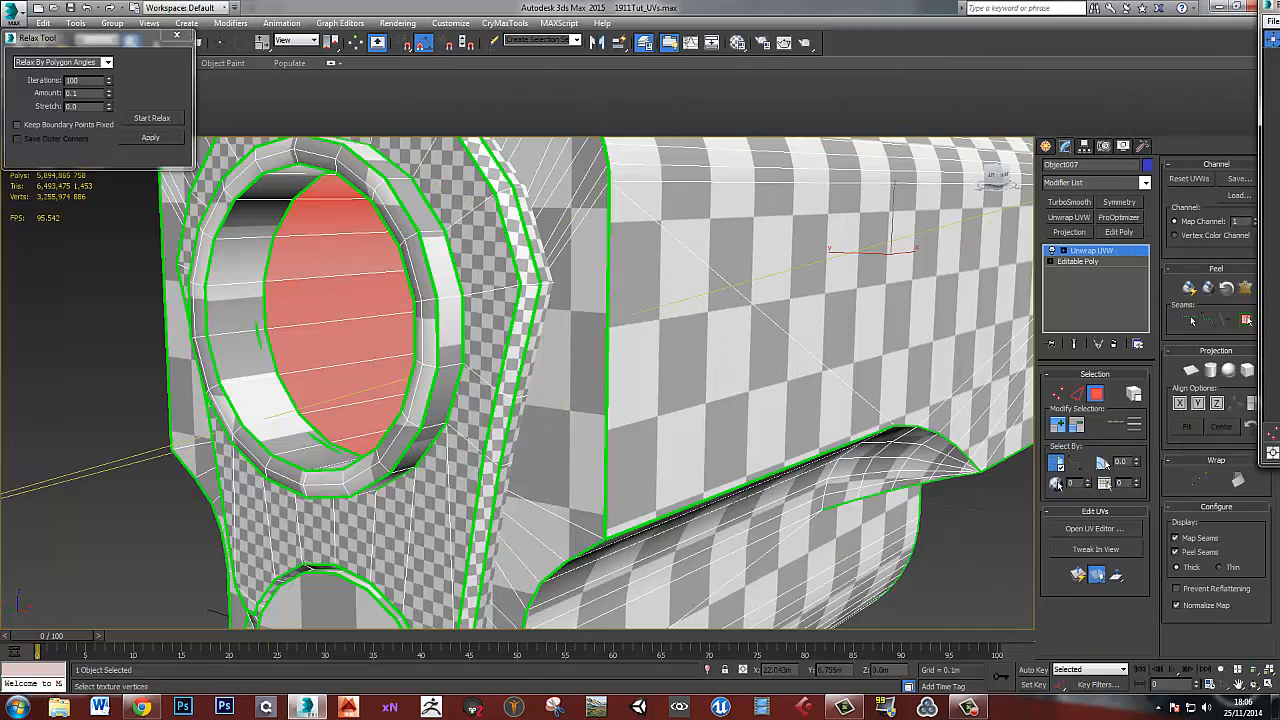
click(132, 406)
middle_drag(376, 354, 606, 389)
scroll(383, 360, down, 7)
scroll(595, 316, up, 3)
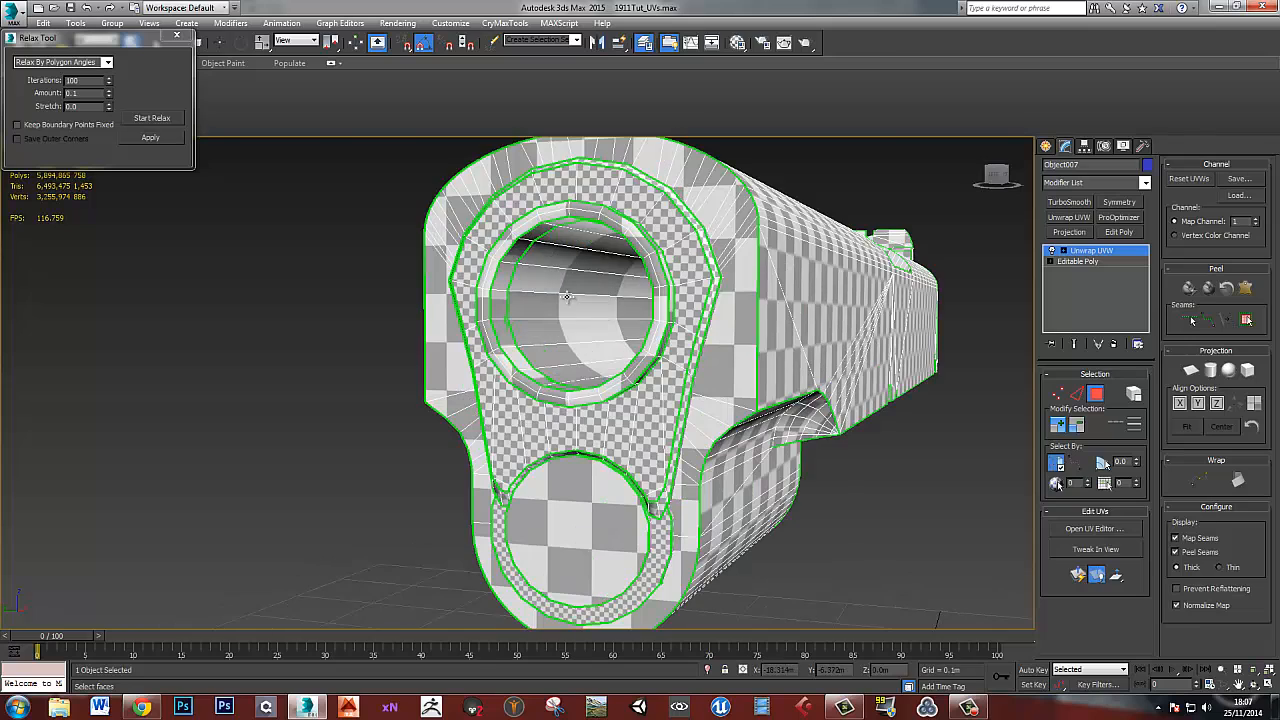
alt+middle_drag(595, 328, 604, 335)
alt+middle_drag(583, 435, 710, 370)
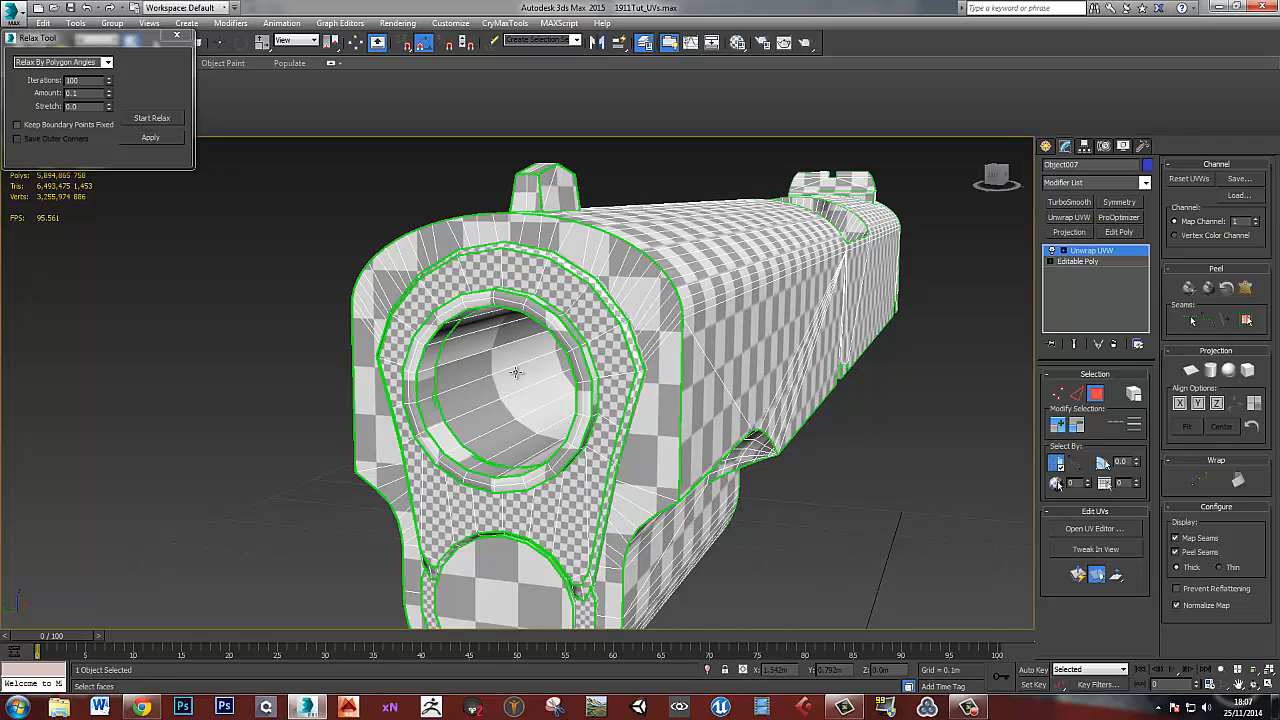
alt+middle_drag(444, 416, 488, 402)
key(2)
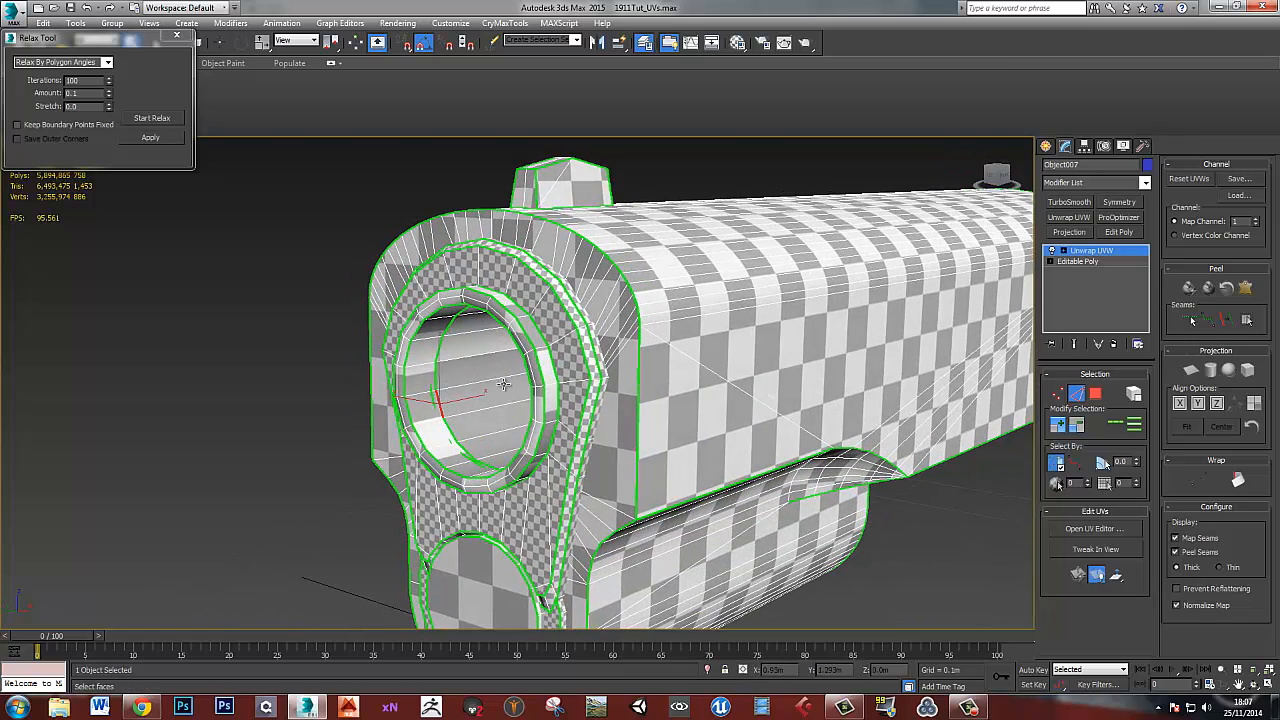
alt+middle_drag(528, 424, 732, 429)
- Select all the barrel shells and move them as a group in front of the slide body, above the muzzle-face shell
click(1094, 528)
scroll(720, 354, up, 3)
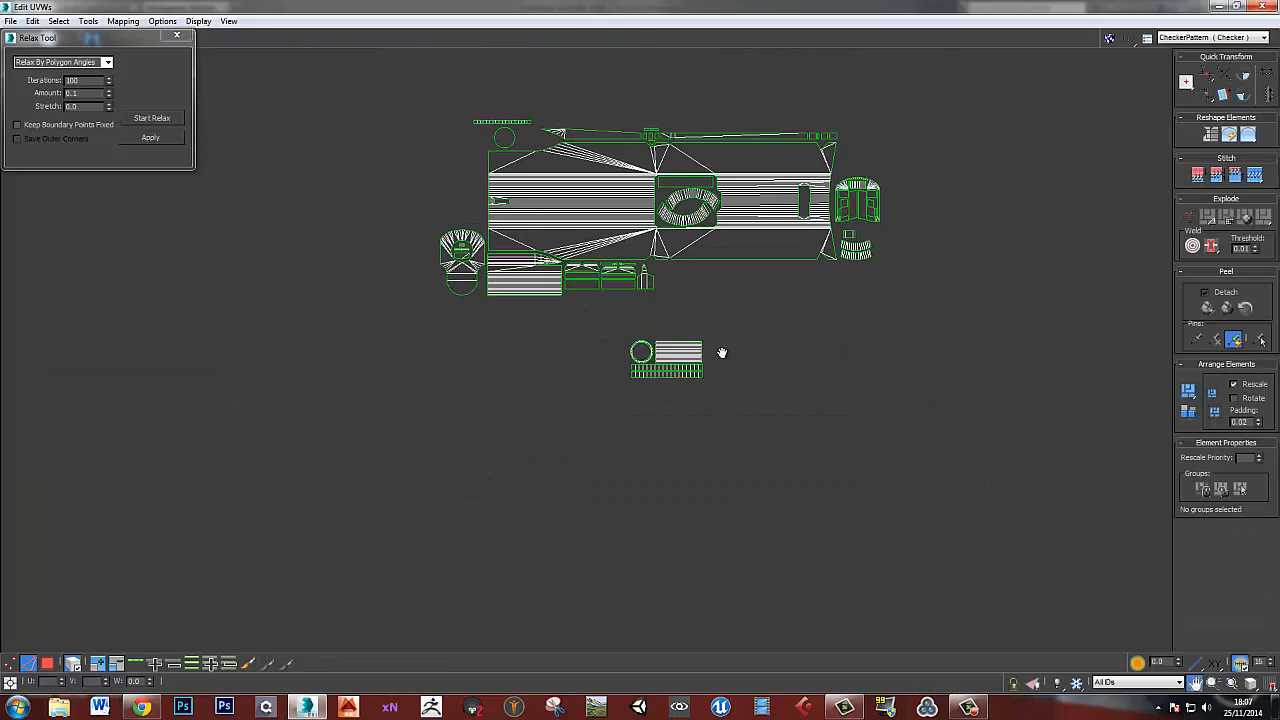
middle_drag(700, 380, 680, 455)
click(684, 398)
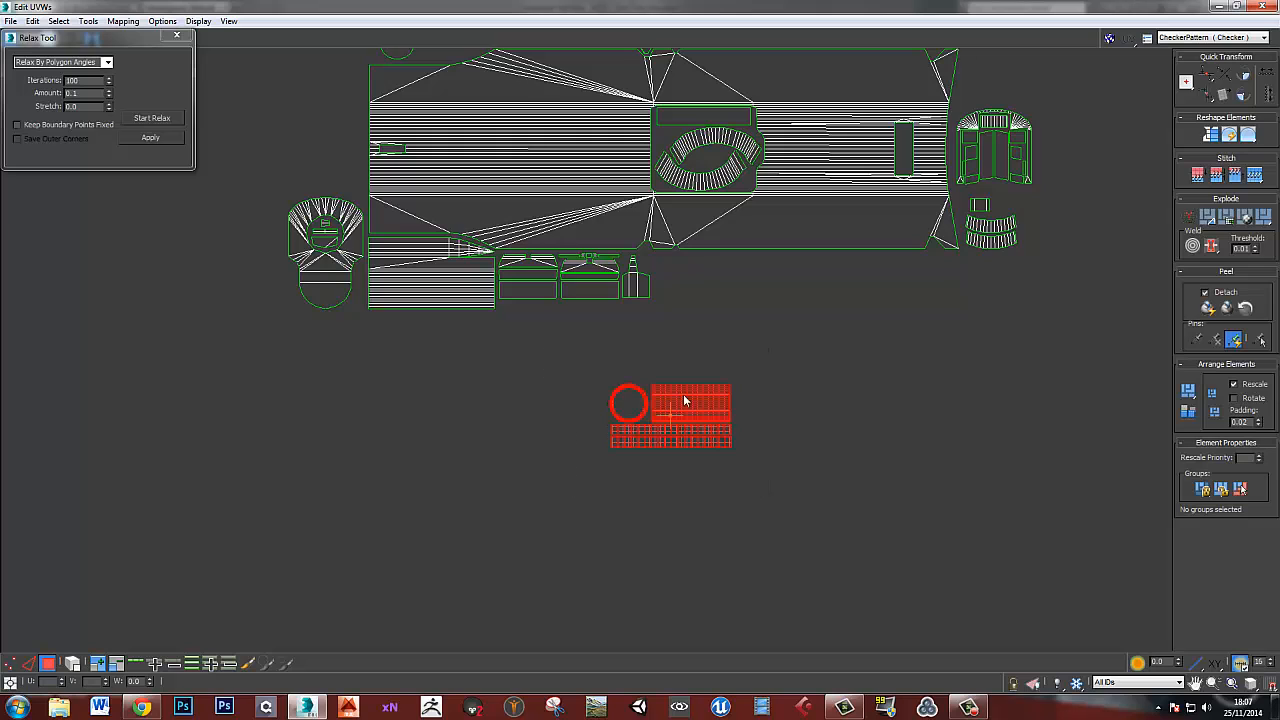
middle_drag(684, 398, 665, 423)
drag(665, 423, 718, 294)
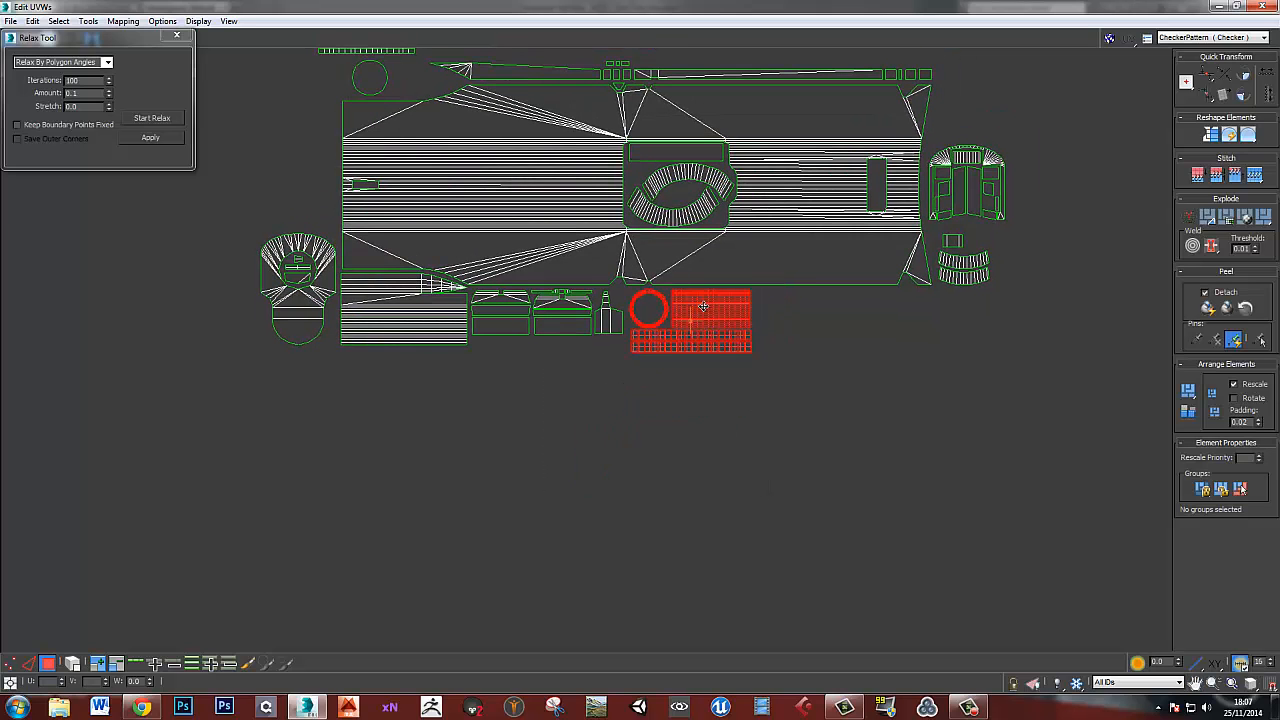
scroll(706, 420, down, 2)
drag(742, 407, 420, 284)
middle_drag(405, 320, 470, 342)
- Clear the selection and select a single face on the barrel ring shell to locate its shared edge on the strips
click(437, 217)
scroll(575, 248, up, 3)
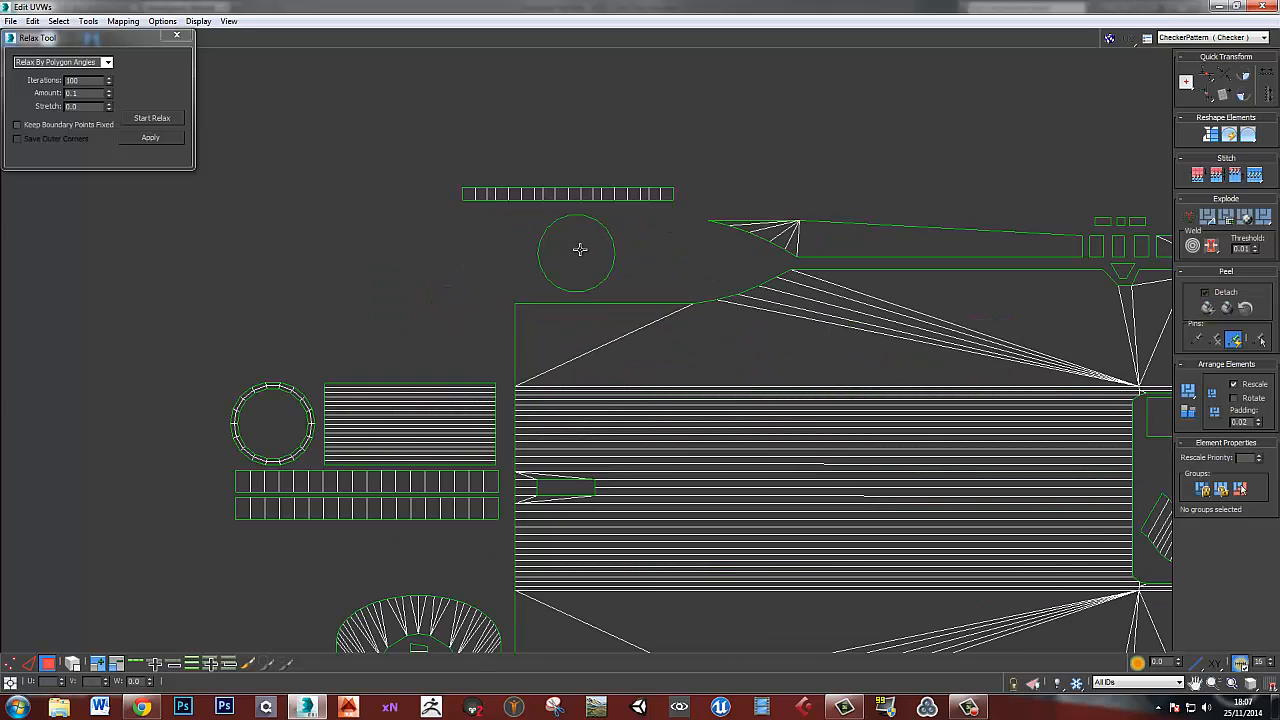
click(297, 405)
scroll(297, 408, down, 3)
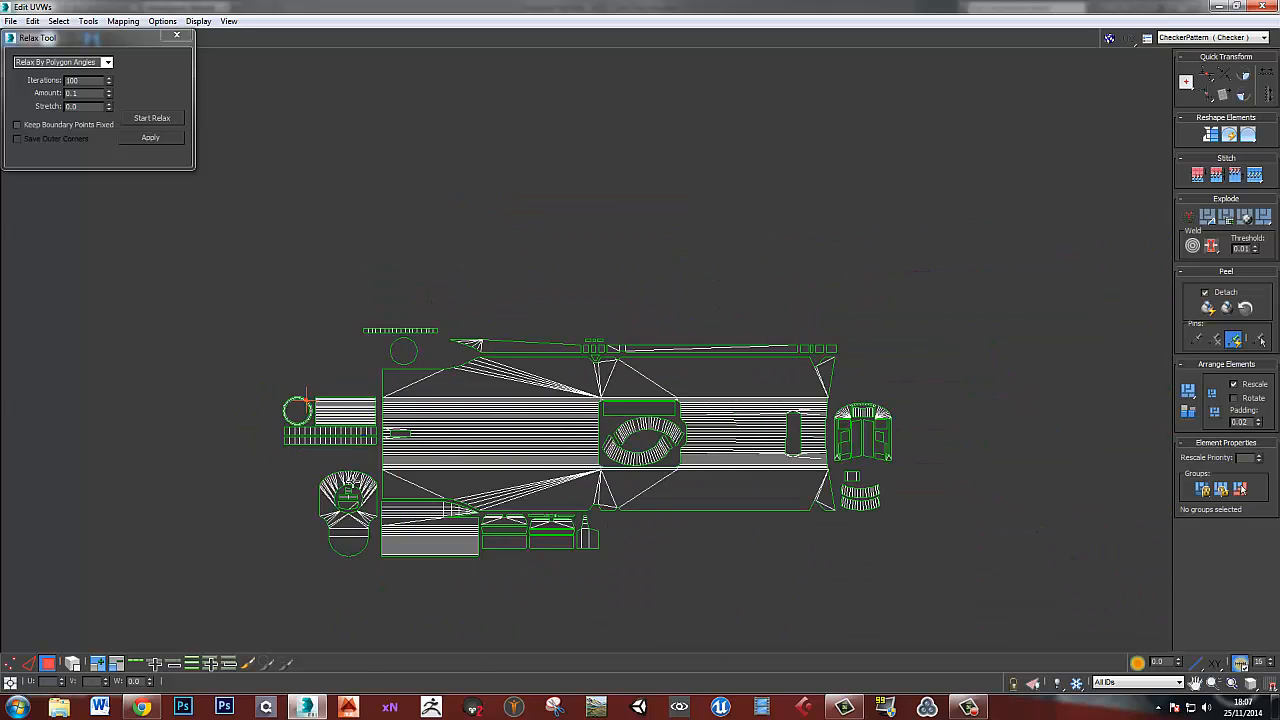
middle_drag(326, 532, 478, 288)
scroll(464, 266, up, 3)
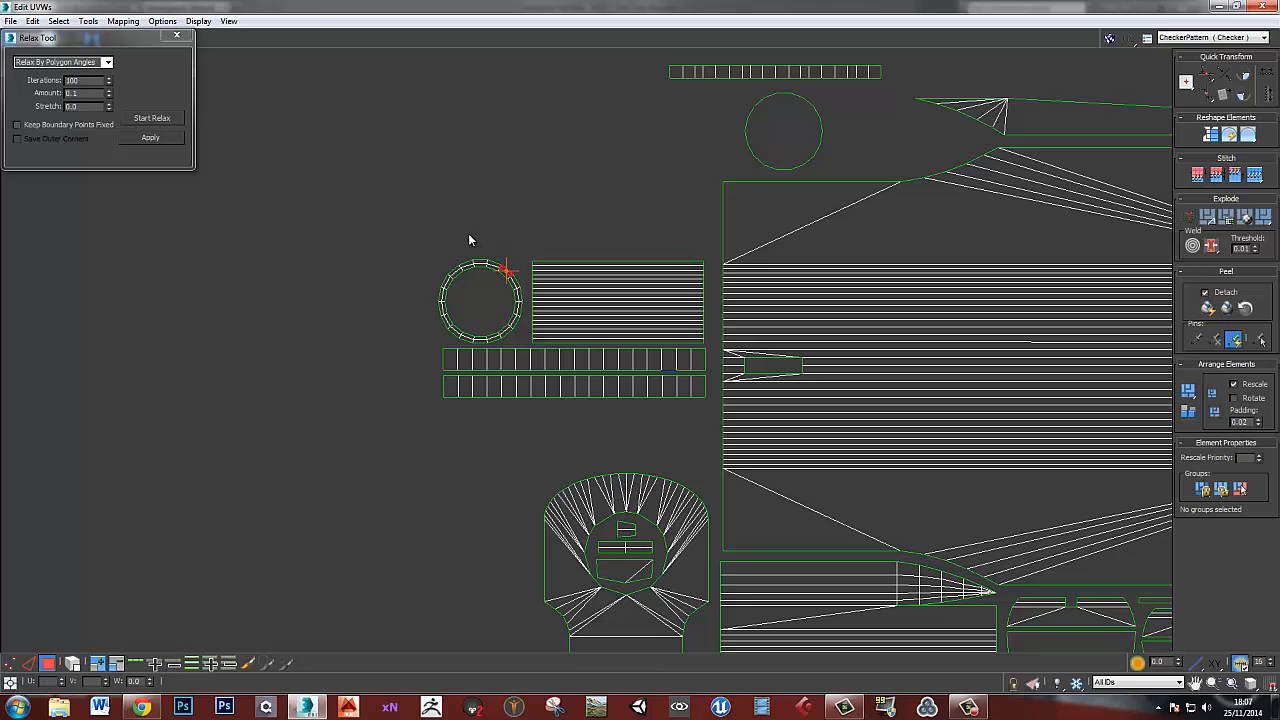
- Move the separate circular disc shell inside the barrel ring shell, checking on the model which face it covers
click(500, 266)
click(805, 136)
drag(805, 136, 493, 304)
double_click(598, 7)
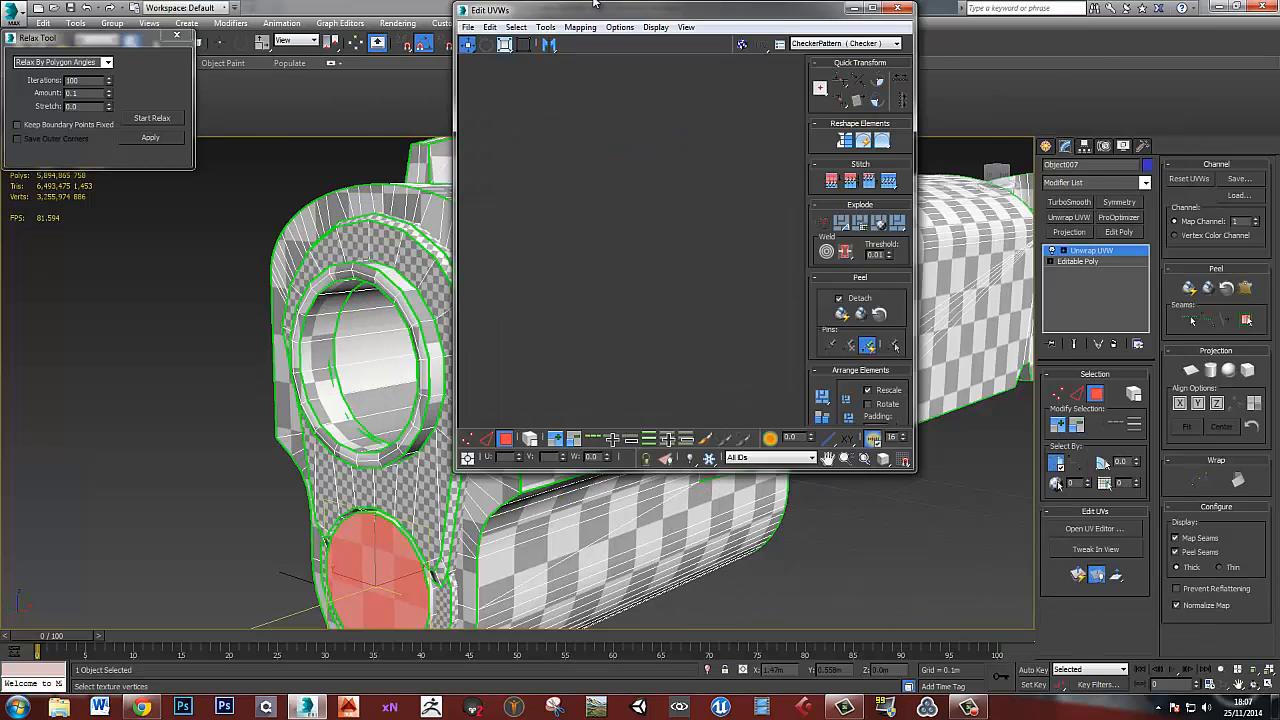
double_click(593, 4)
scroll(586, 323, up, 3)
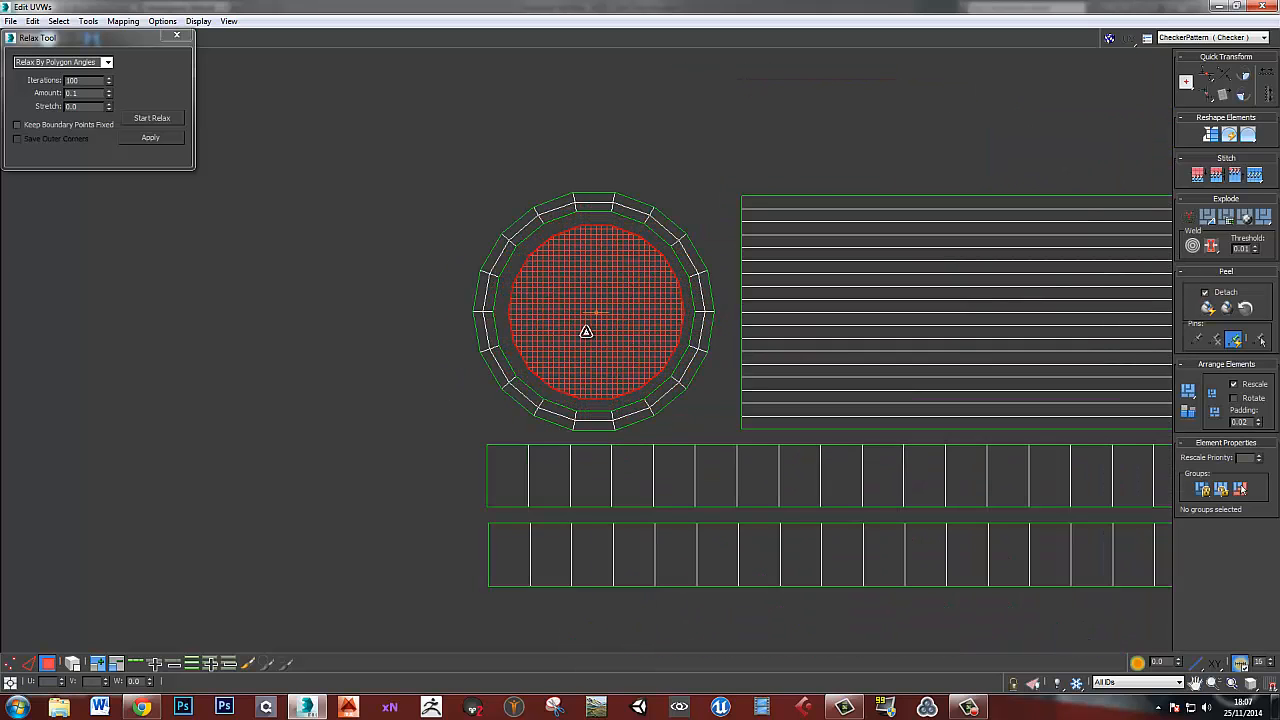
click(707, 170)
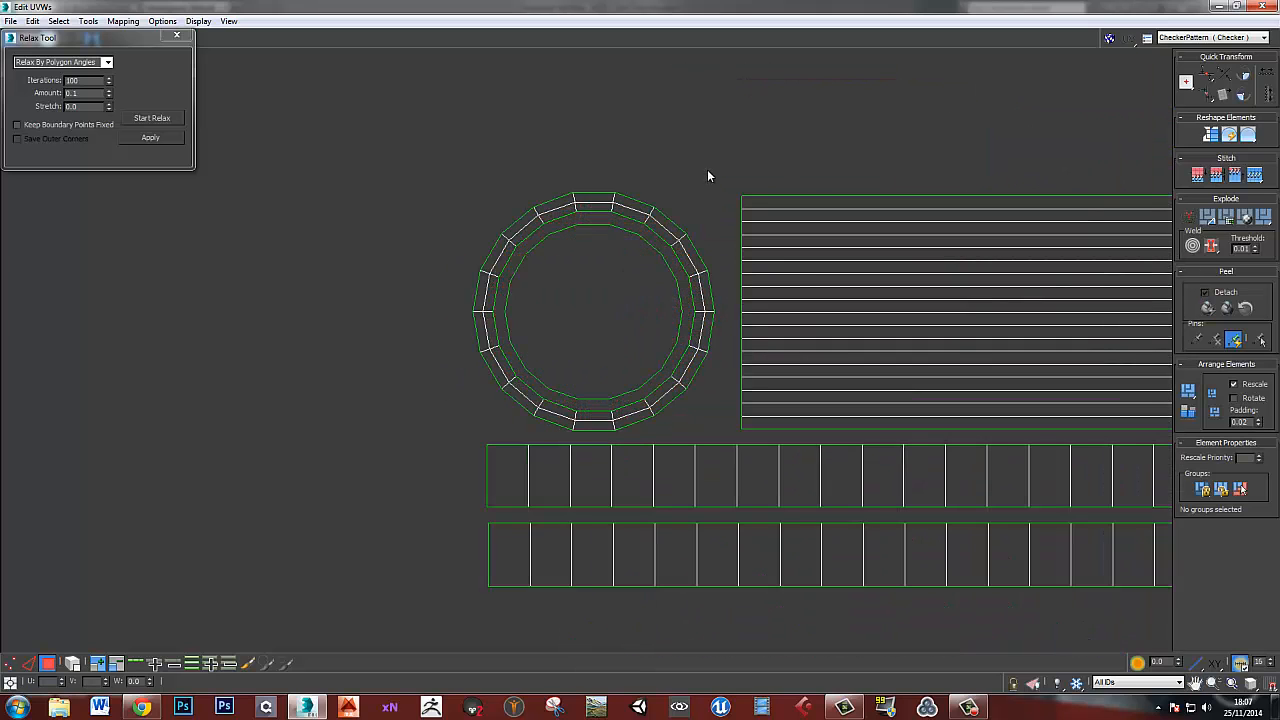
- Select the barrel ring together with the disc inside it and nudge them into line with the strips underneath
scroll(707, 176, down, 2)
drag(522, 190, 597, 356)
drag(523, 170, 666, 357)
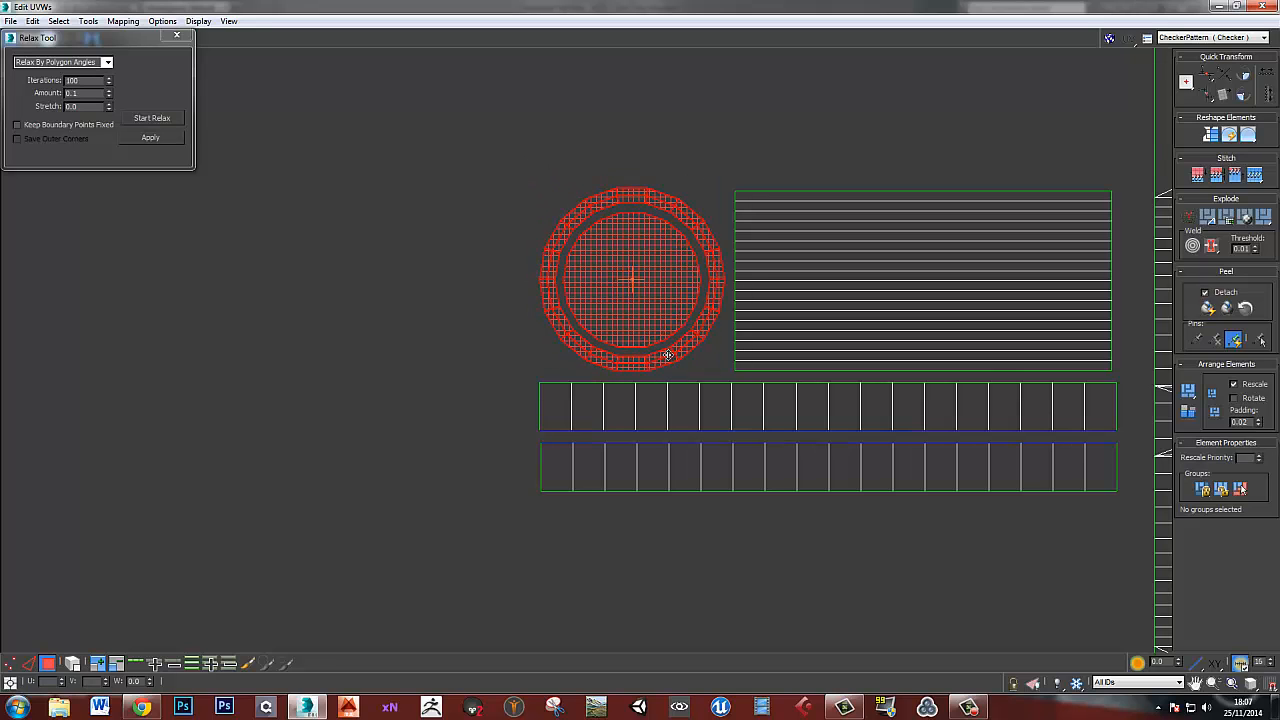
click(733, 189)
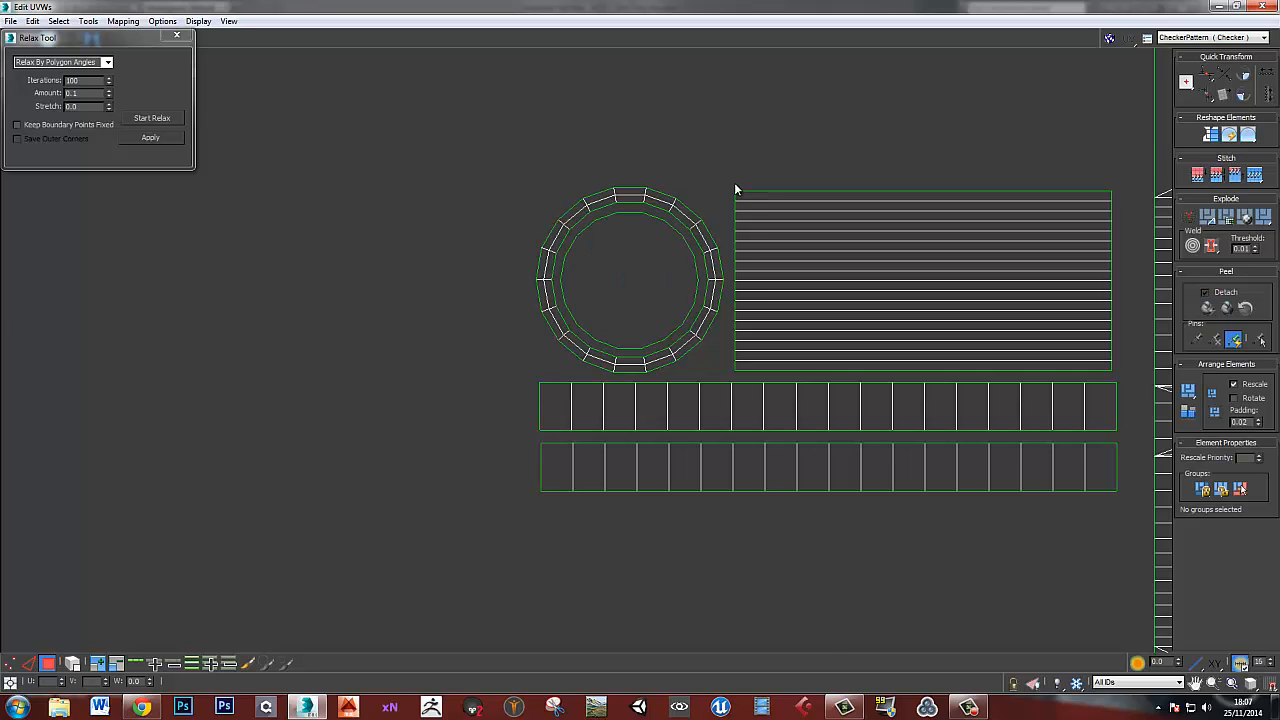
- Place the thin strip from above the slide body over the barrel ring group and widen it to the group's width
scroll(742, 202, down, 5)
middle_drag(785, 255, 521, 376)
drag(522, 215, 647, 258)
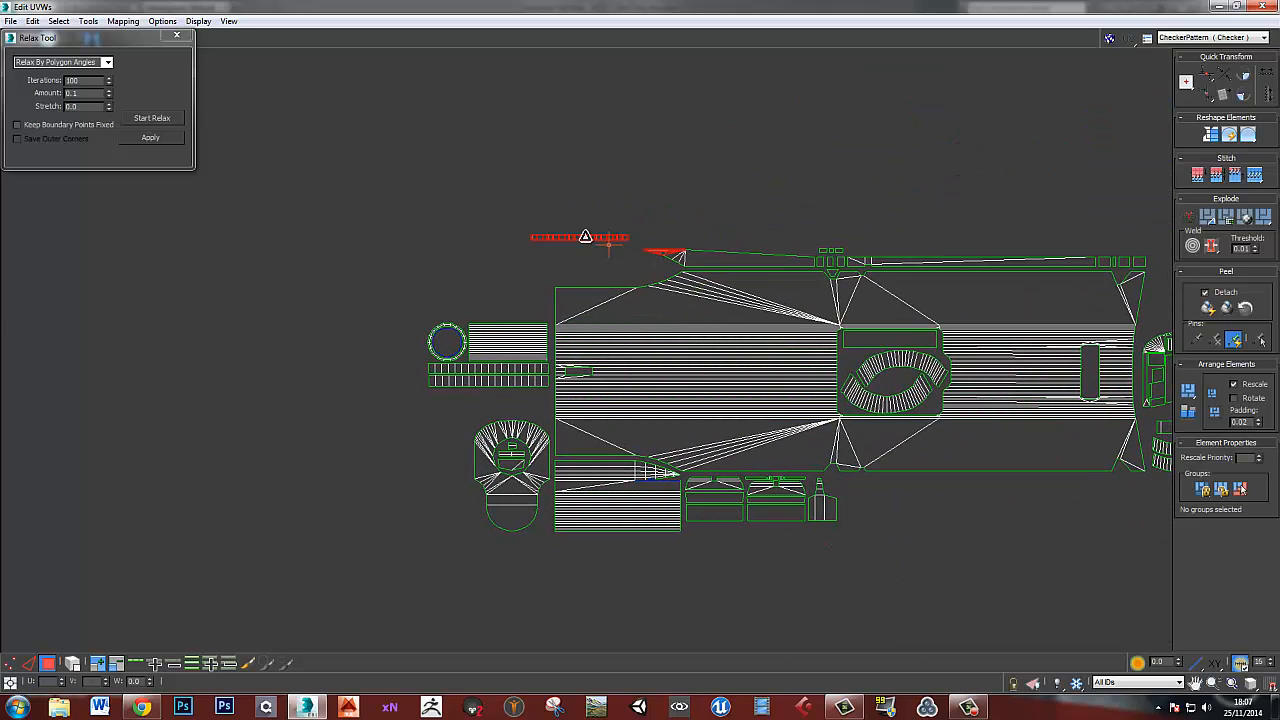
click(586, 239)
key(4)
drag(586, 238, 497, 309)
key(r)
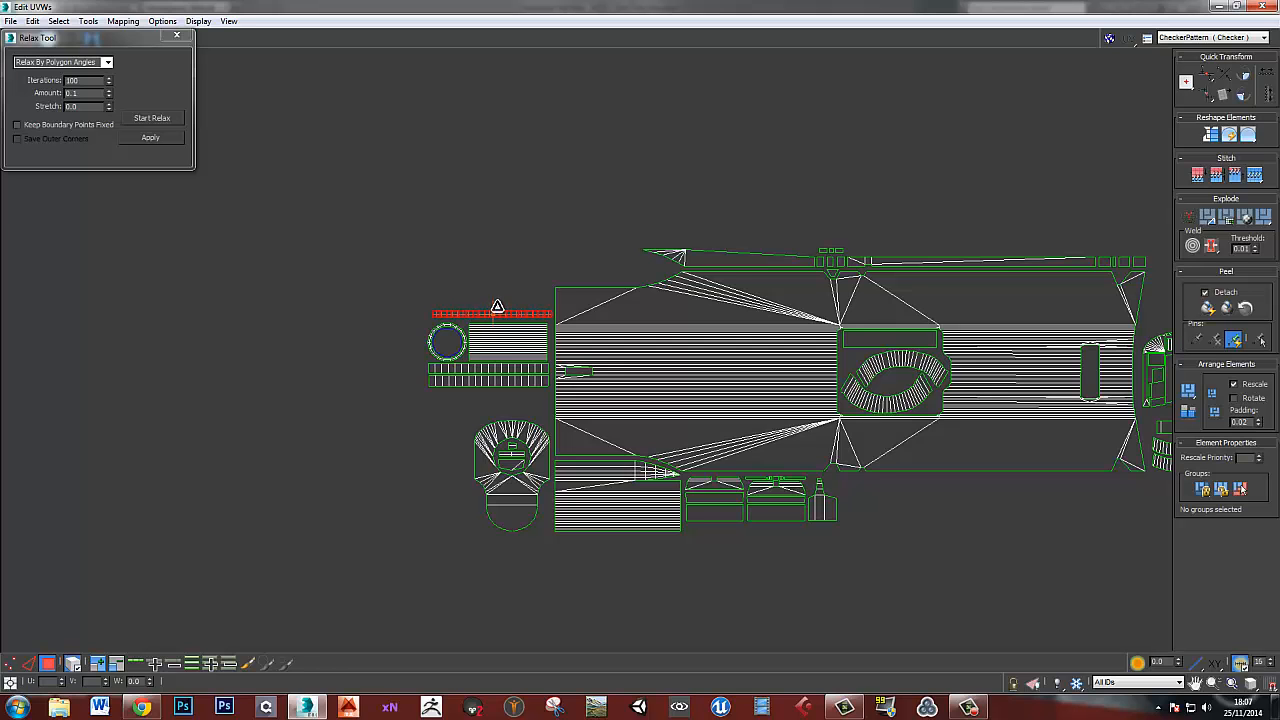
scroll(497, 307, up, 3)
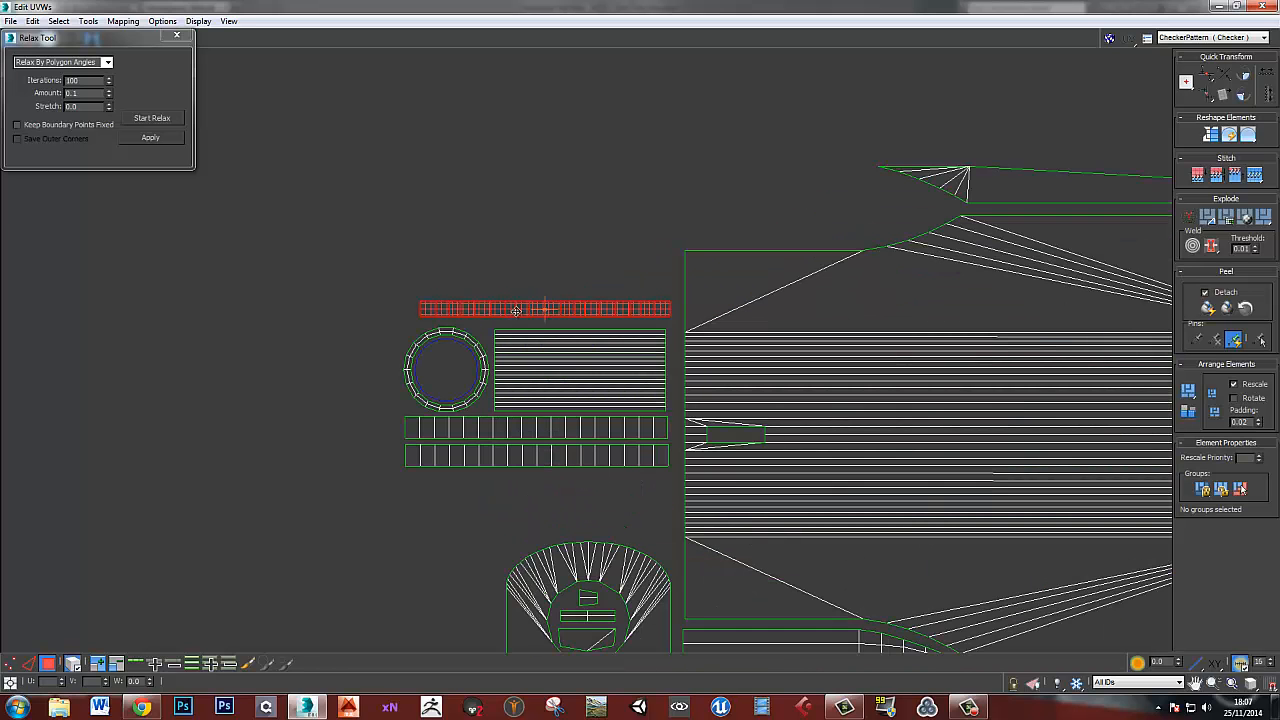
drag(517, 310, 521, 312)
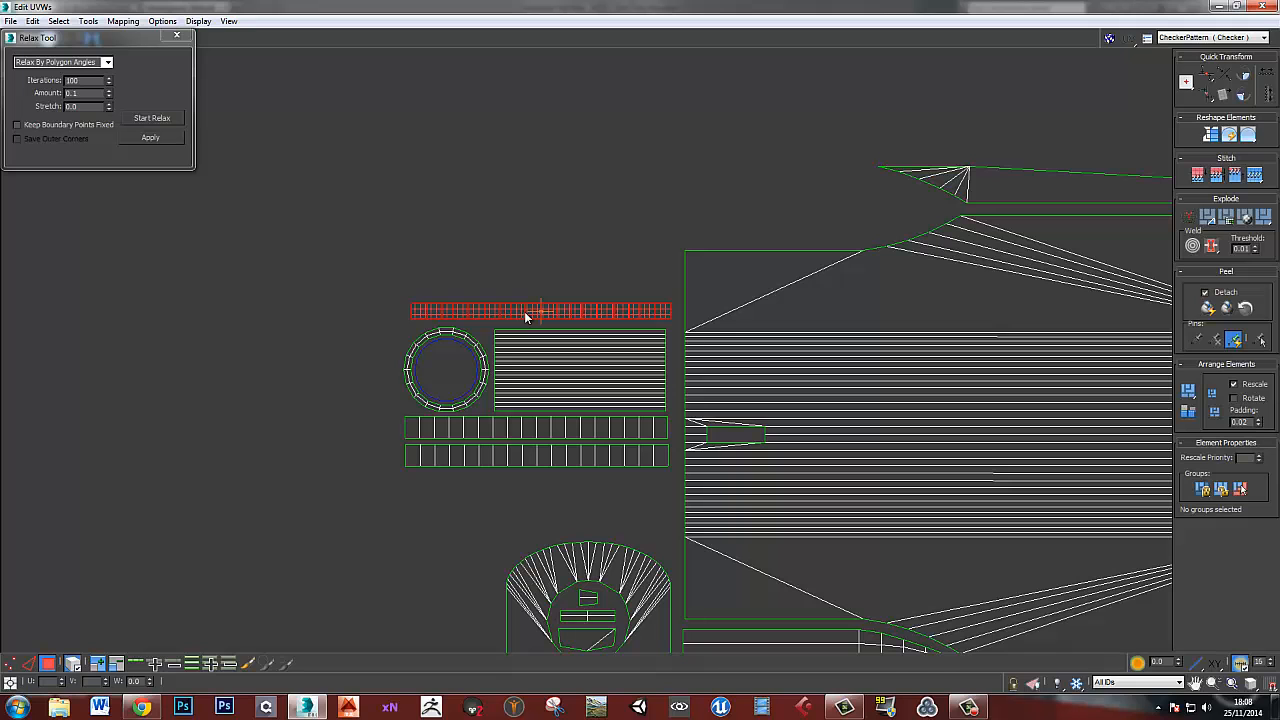
click(560, 296)
- Bring the distant horseshoe-shaped shells and their two strips near the main layout and rotate them 90 degrees so the arch points up
scroll(560, 296, down, 4)
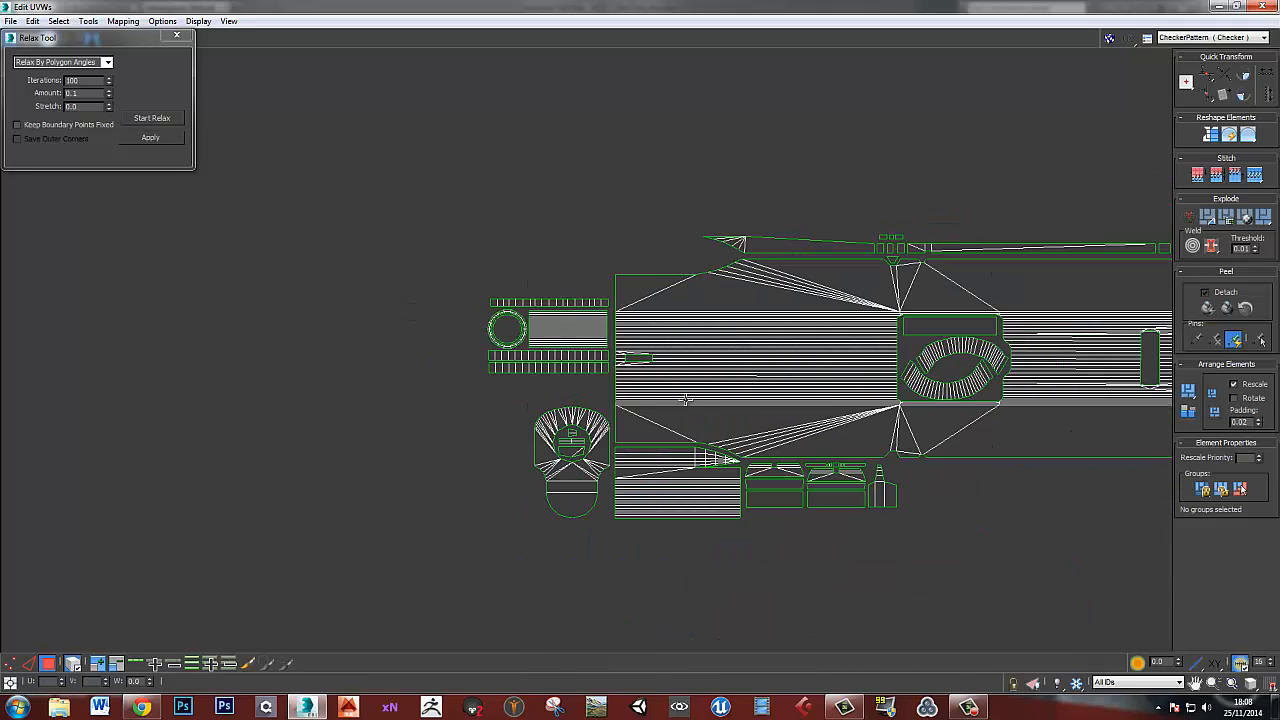
scroll(650, 403, down, 6)
middle_drag(777, 431, 492, 241)
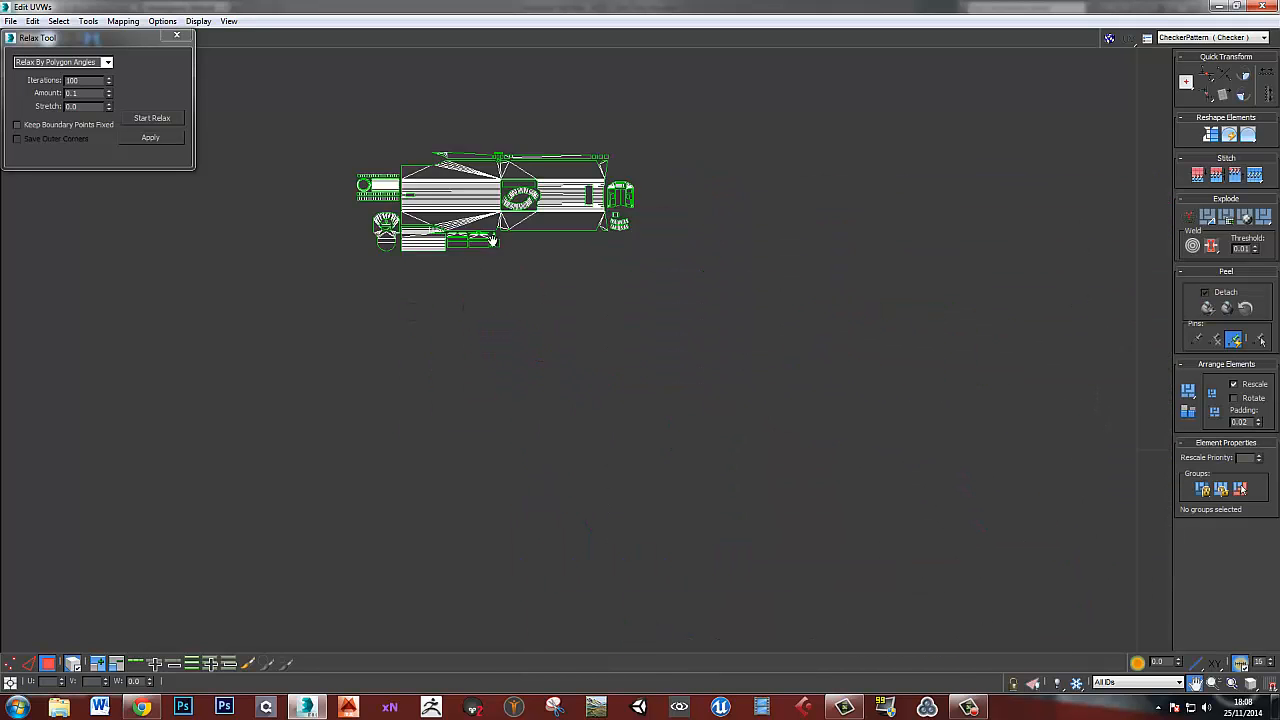
scroll(742, 317, up, 5)
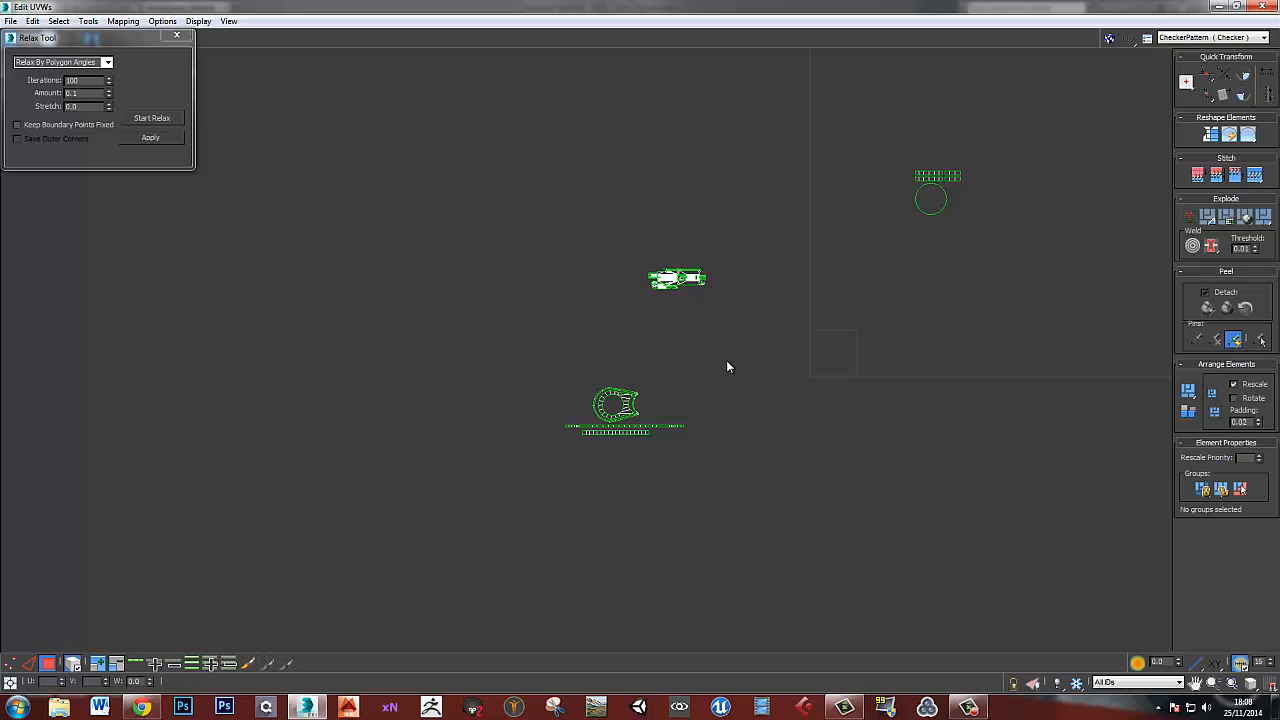
drag(689, 436, 504, 371)
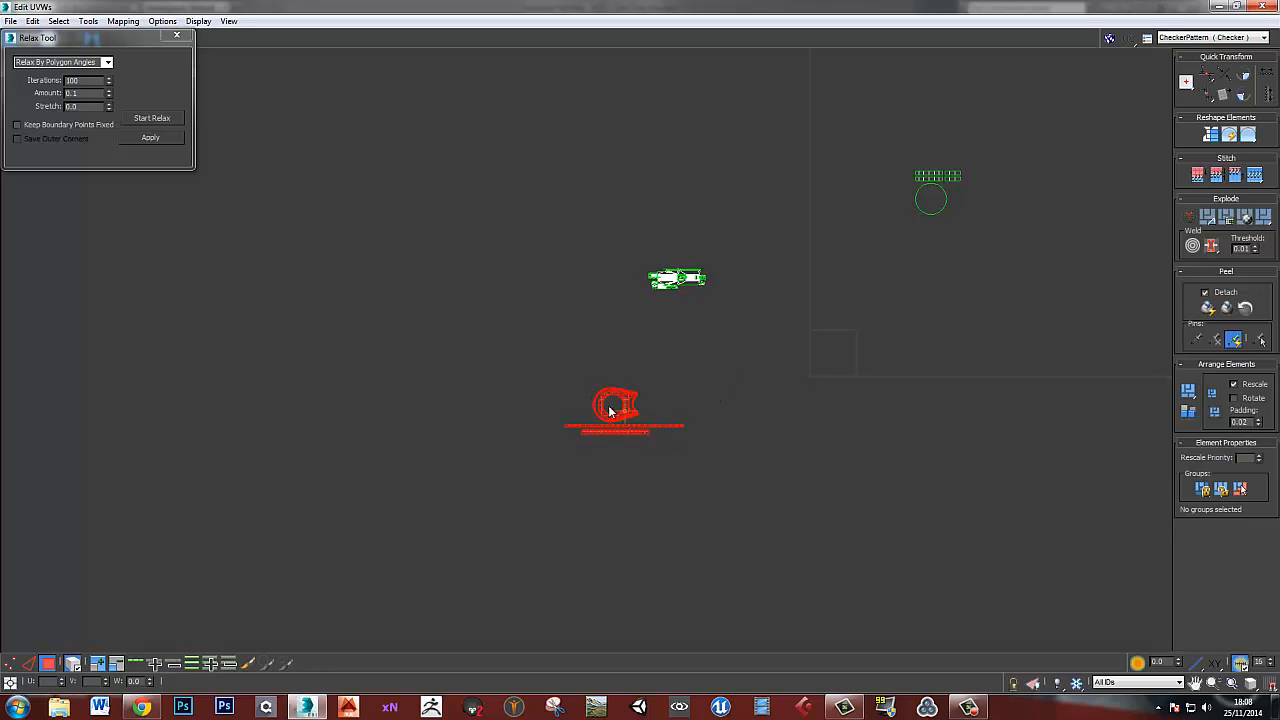
drag(625, 405, 630, 313)
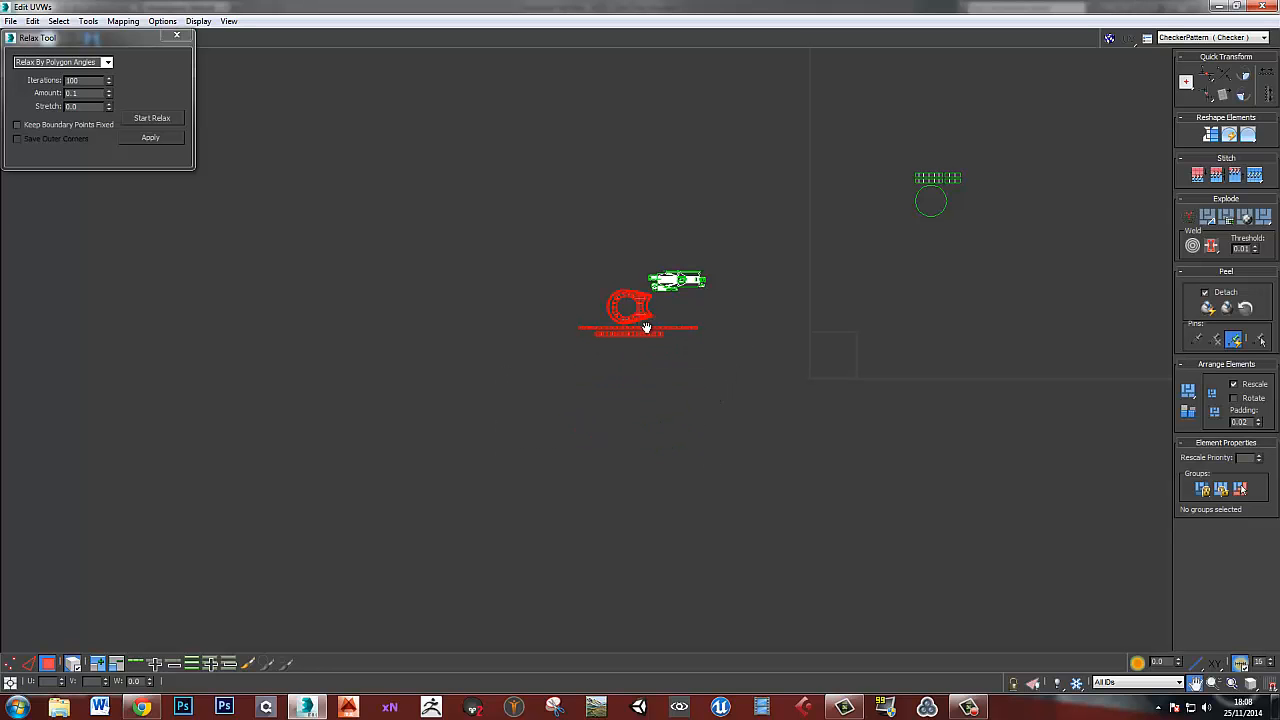
scroll(630, 313, up, 8)
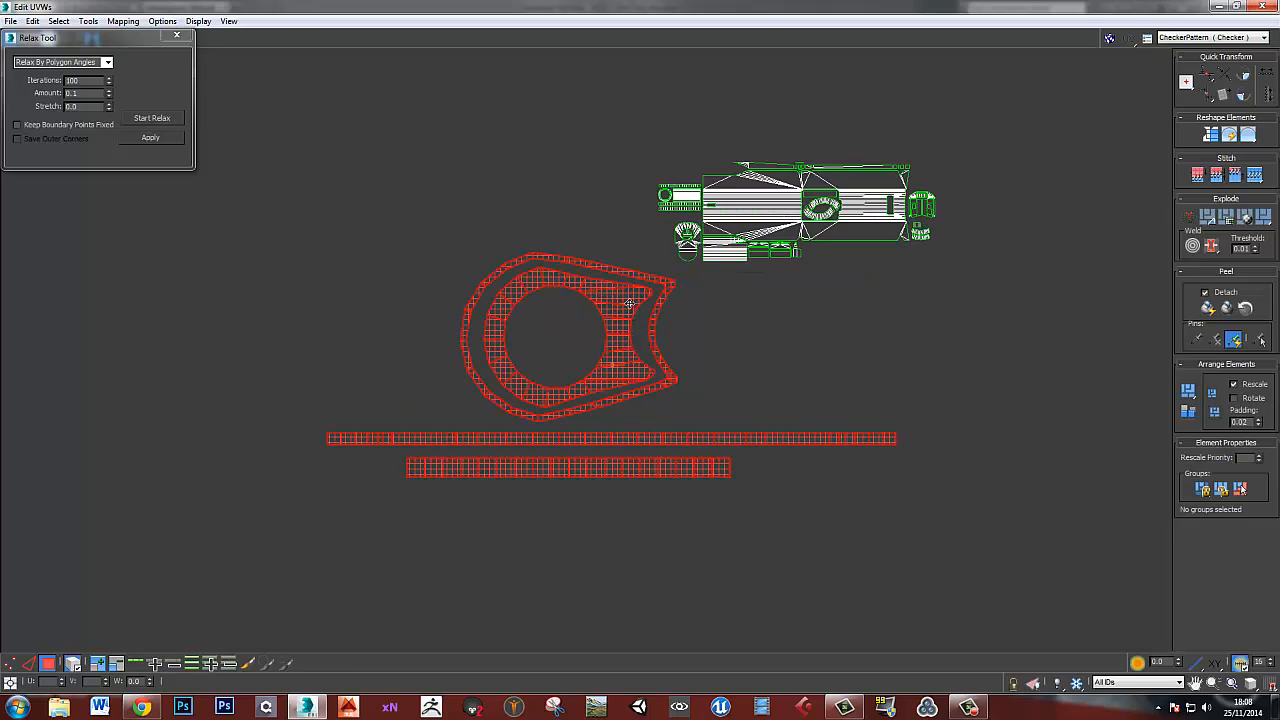
drag(629, 303, 653, 362)
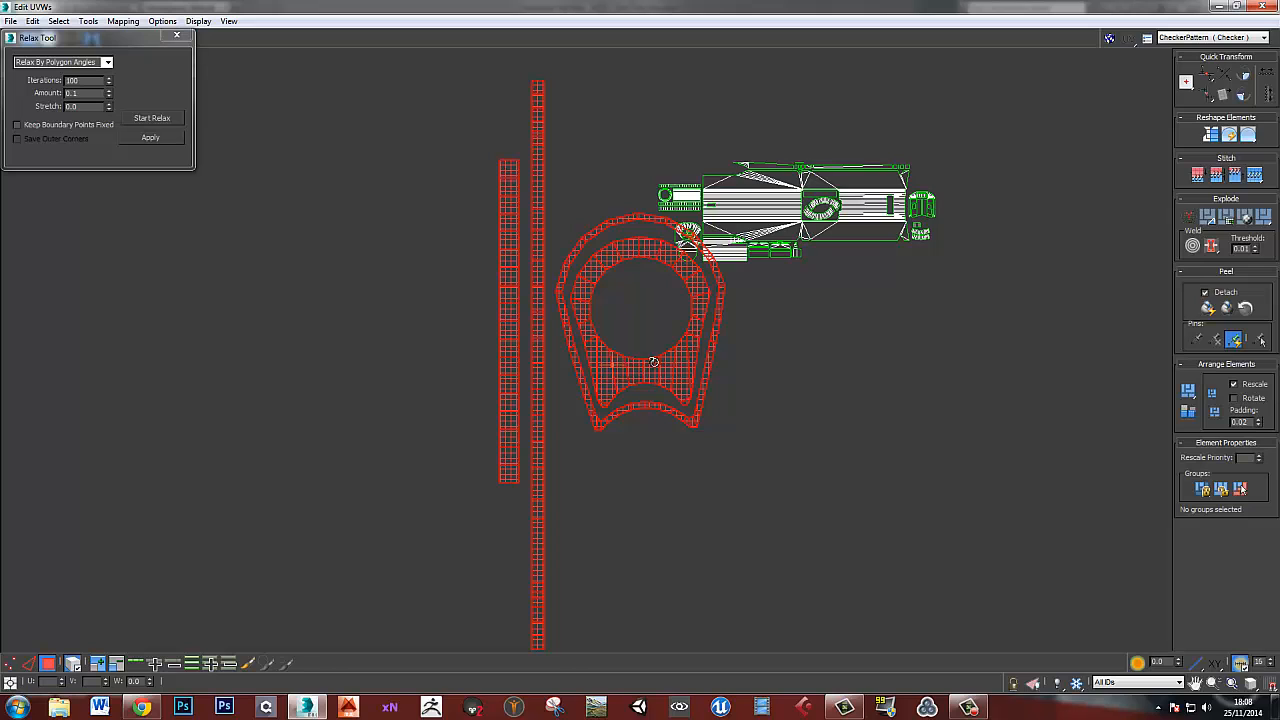
- Scale the horseshoe shells and their strips down together until they fit the lower part of the muzzle-face shell
middle_drag(653, 362, 646, 379)
key(r)
drag(676, 291, 664, 461)
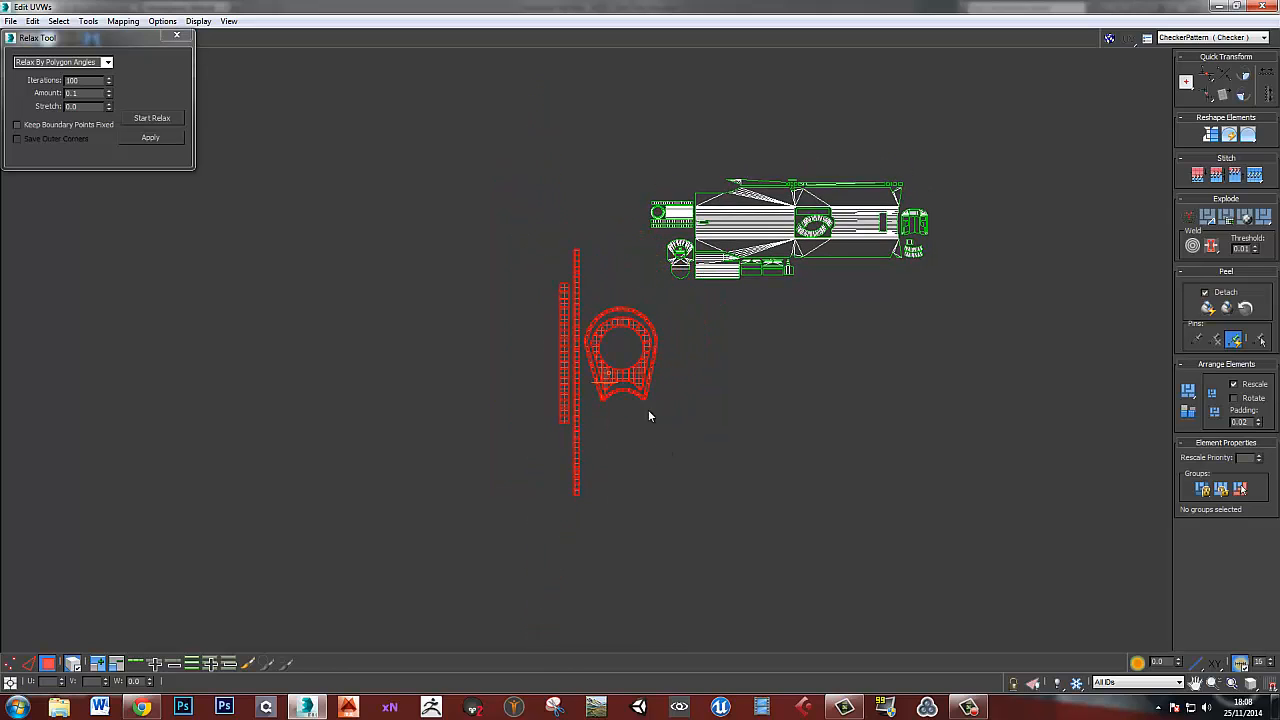
scroll(636, 388, up, 6)
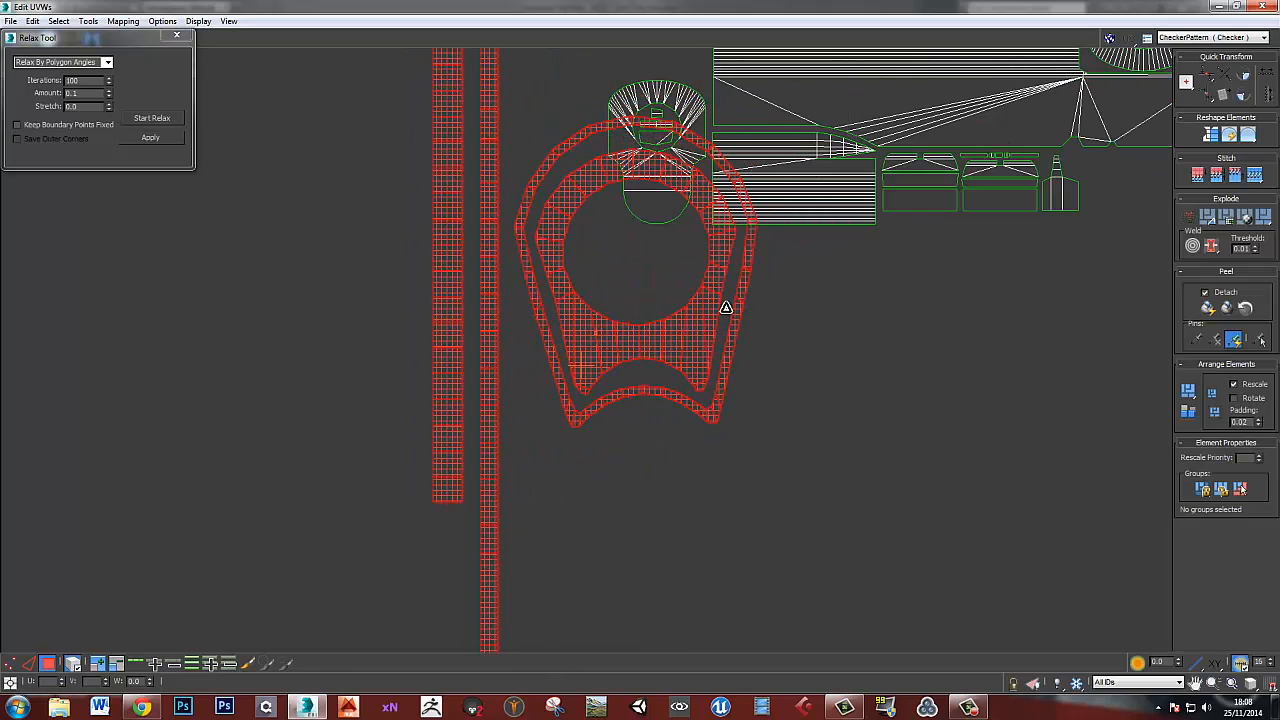
scroll(680, 555, down, 3)
scroll(657, 377, down, 3)
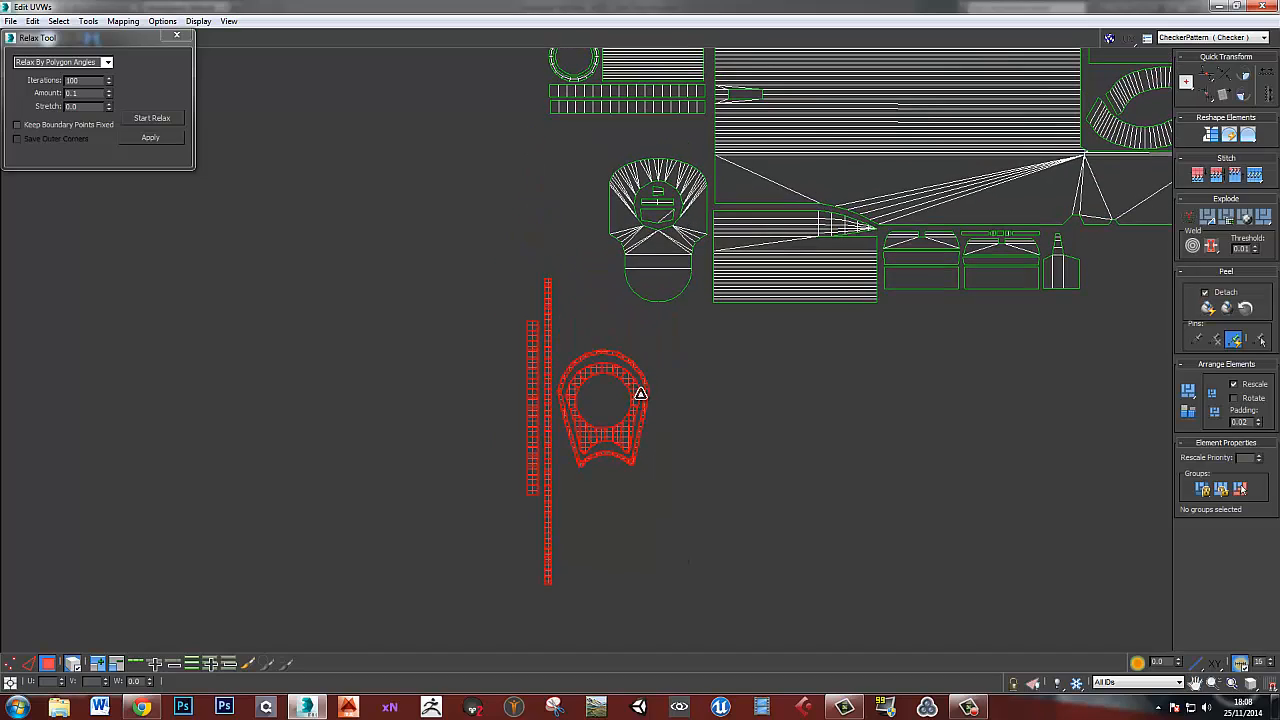
drag(636, 398, 660, 534)
scroll(691, 280, up, 5)
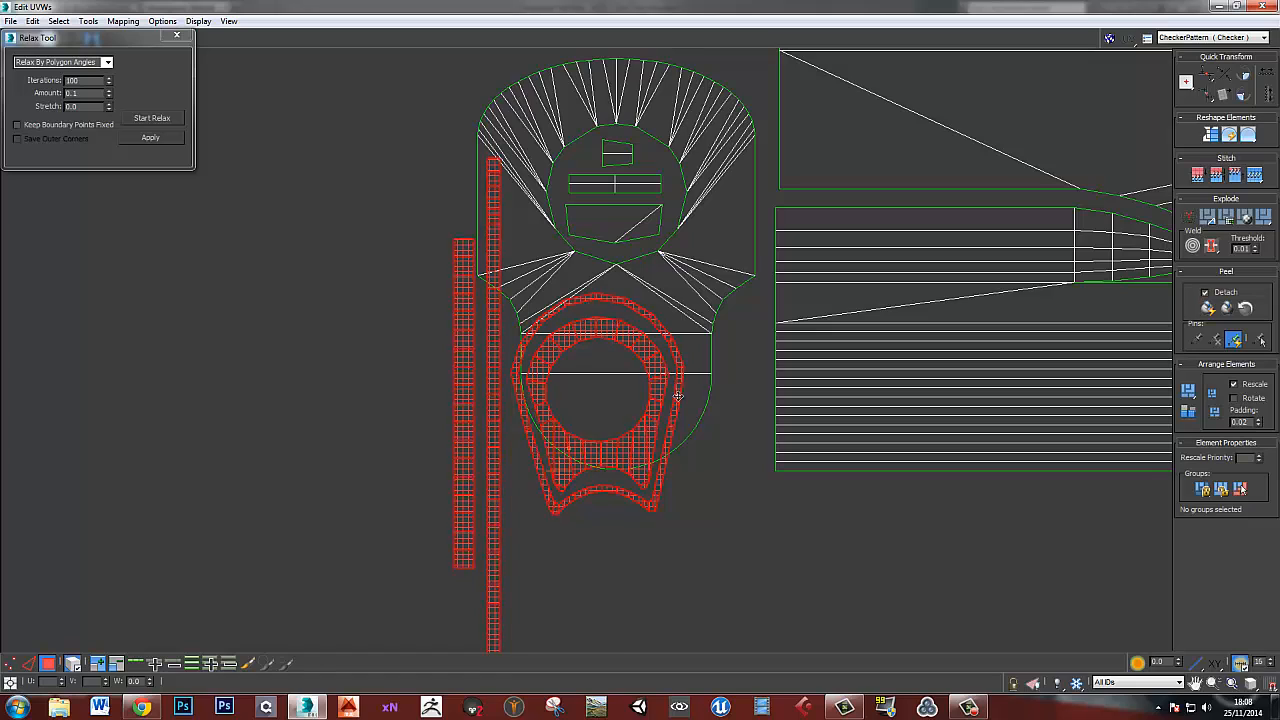
drag(654, 428, 667, 390)
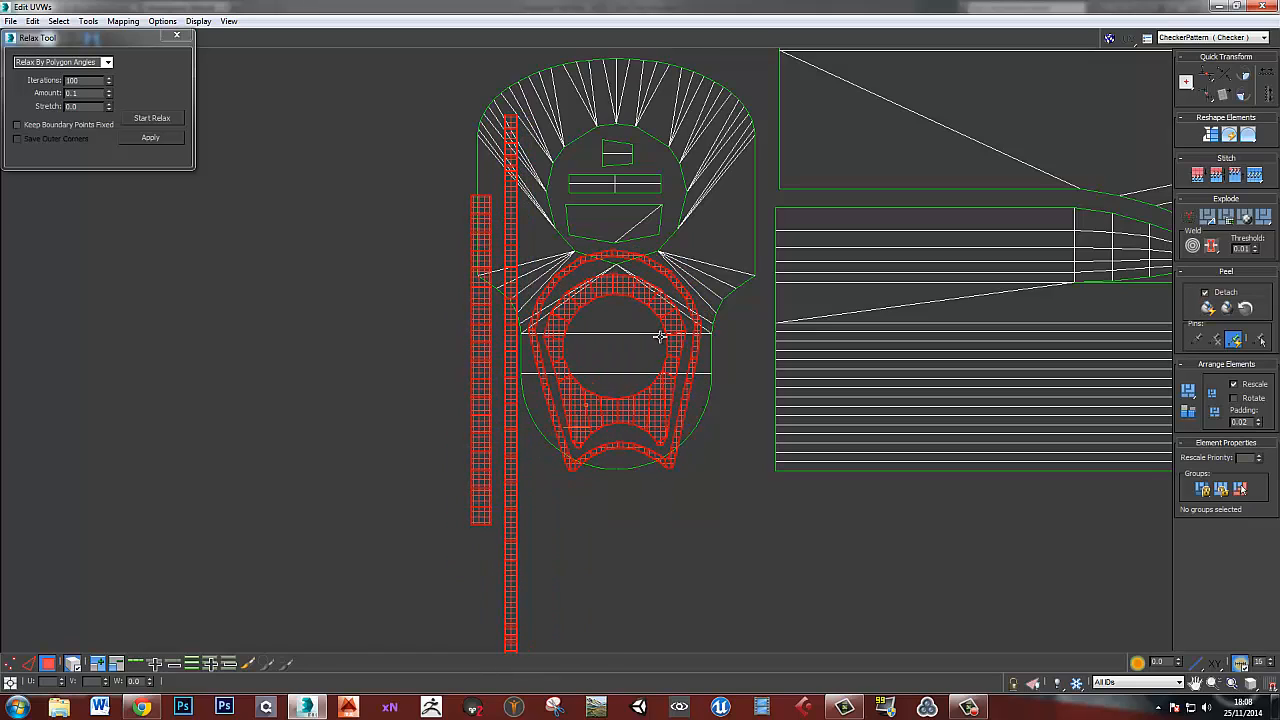
- Move the scaled horseshoe shells and strips beneath the slide body, just past the row of small part shells
scroll(660, 337, down, 4)
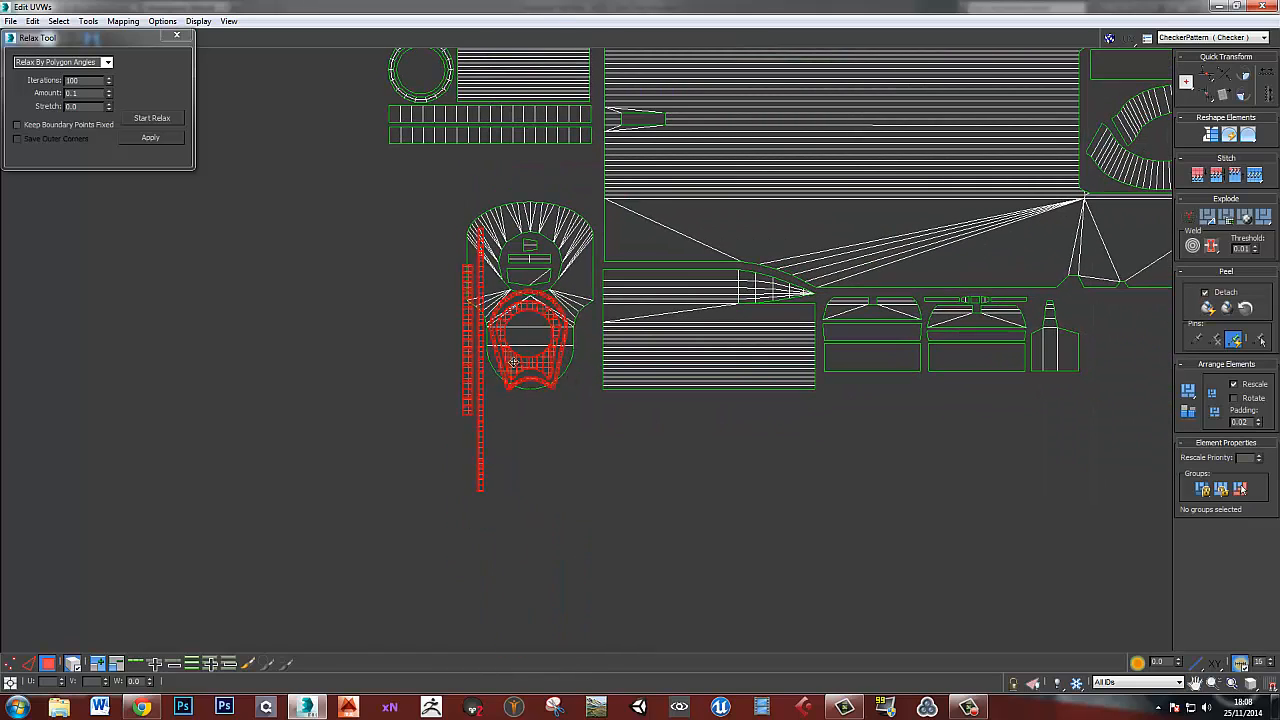
drag(513, 362, 401, 372)
middle_drag(528, 299, 531, 425)
scroll(532, 424, down, 4)
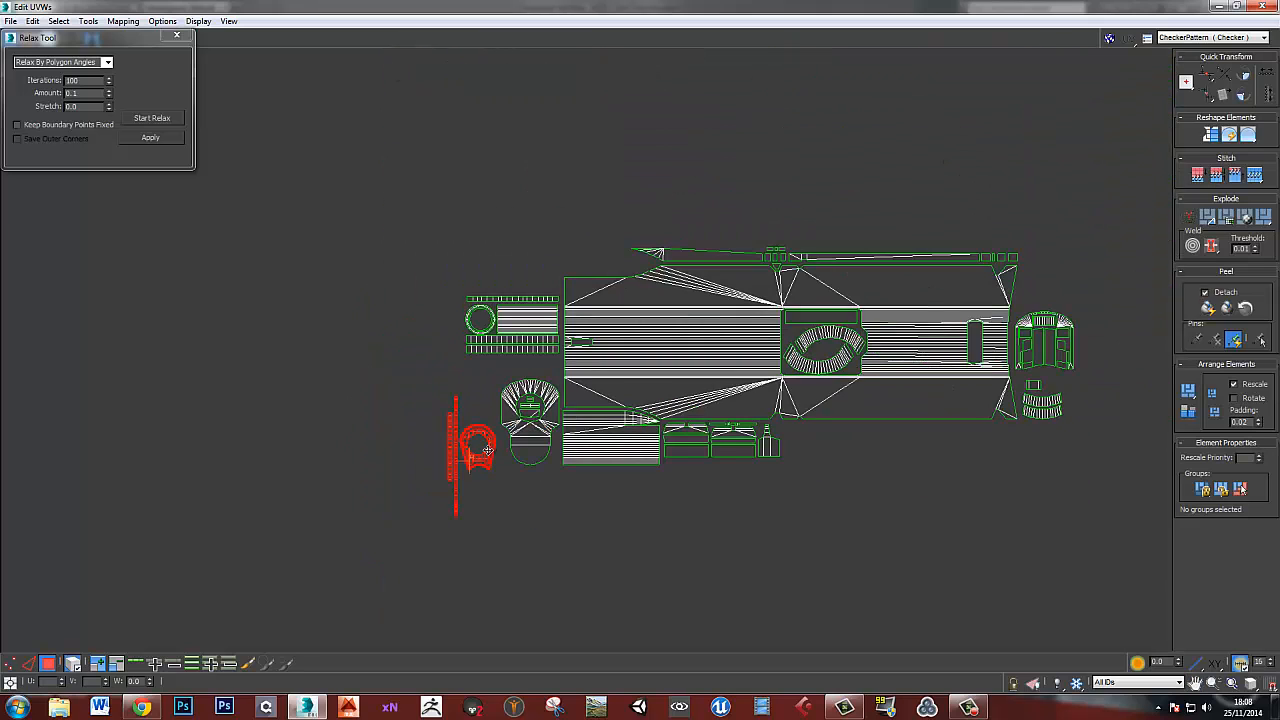
drag(487, 450, 814, 449)
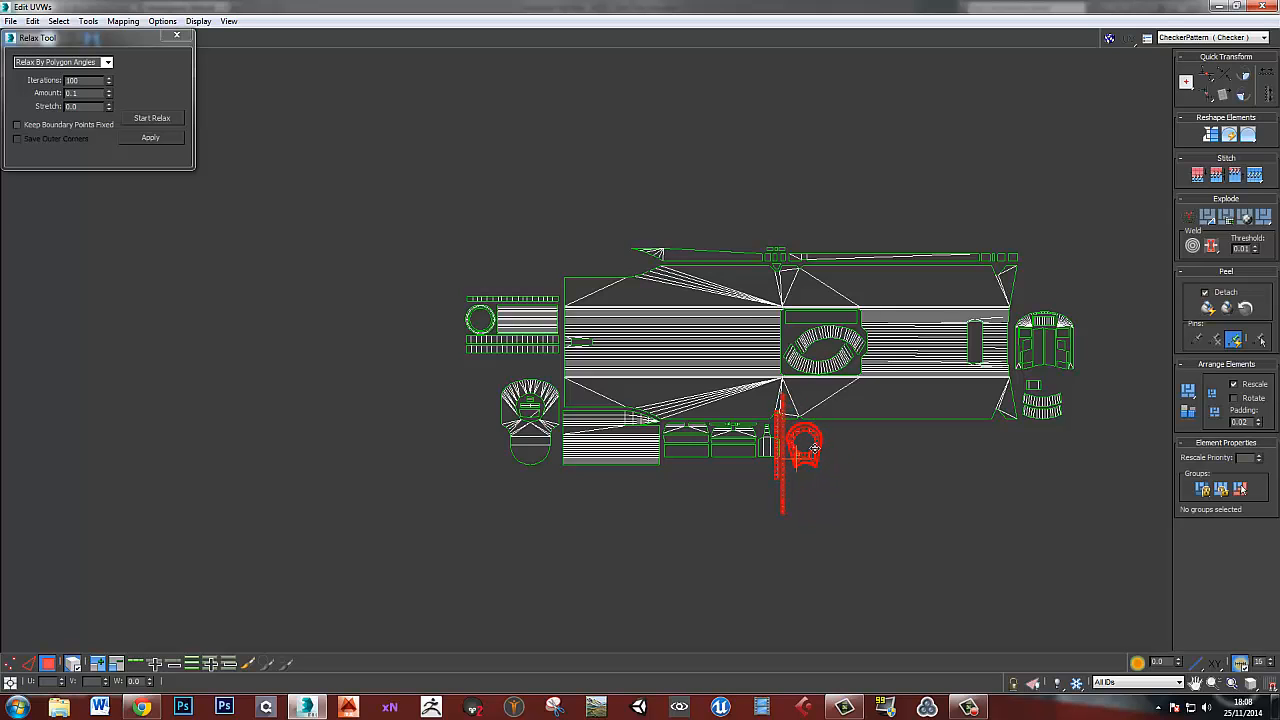
middle_drag(829, 495, 860, 477)
click(841, 480)
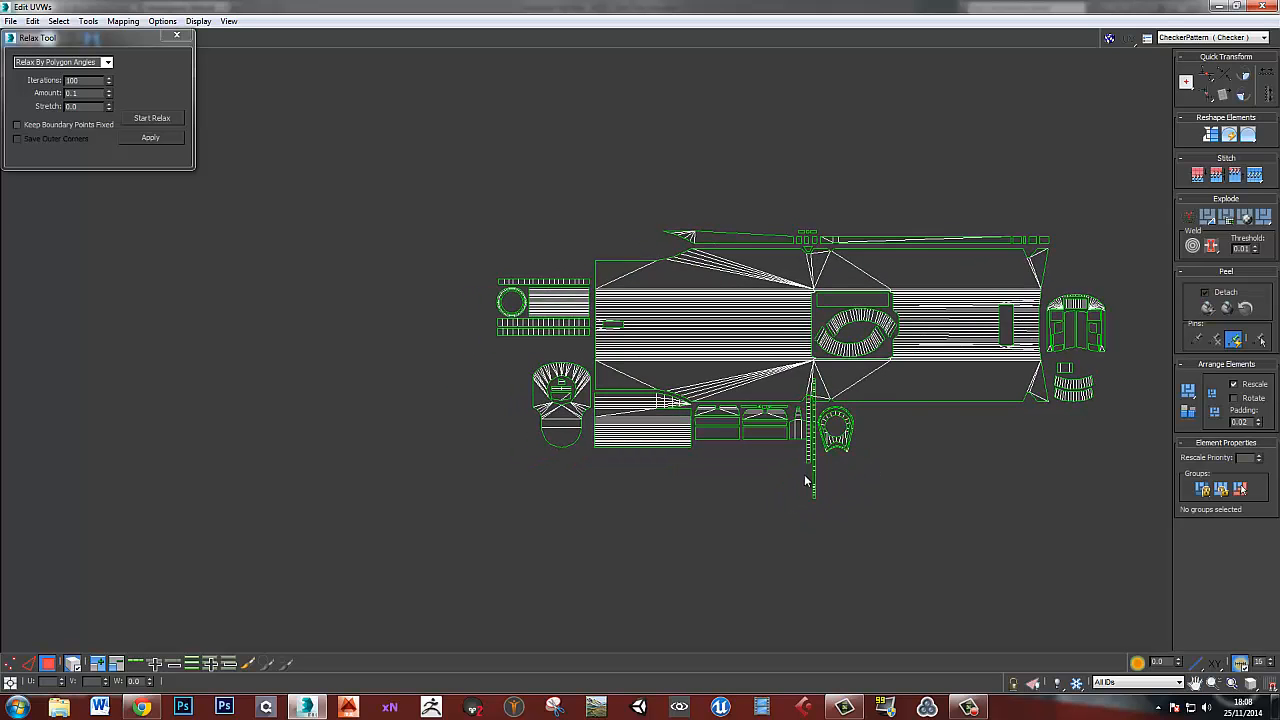
- Turn the two narrow horseshoe strips horizontal and stack them under the small part shells, the shorter one above the longer
scroll(805, 477, up, 4)
click(809, 435)
drag(809, 435, 691, 408)
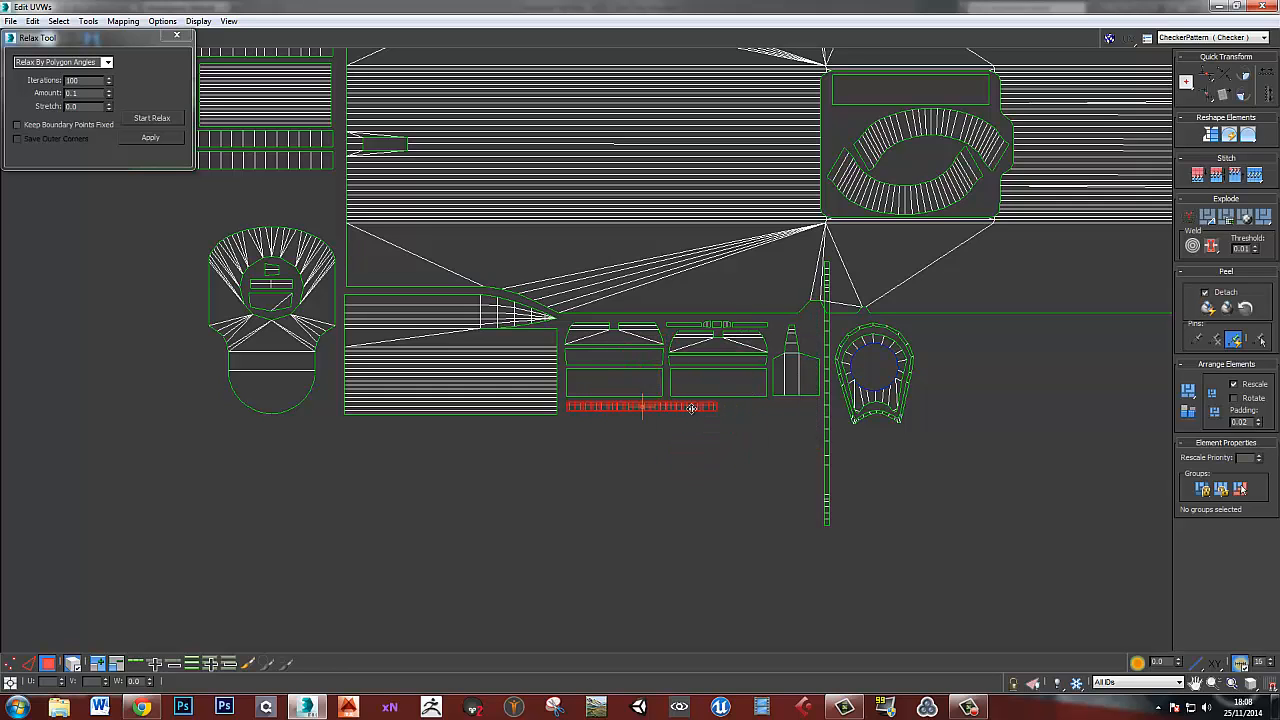
click(826, 425)
drag(829, 394, 862, 394)
scroll(730, 485, down, 5)
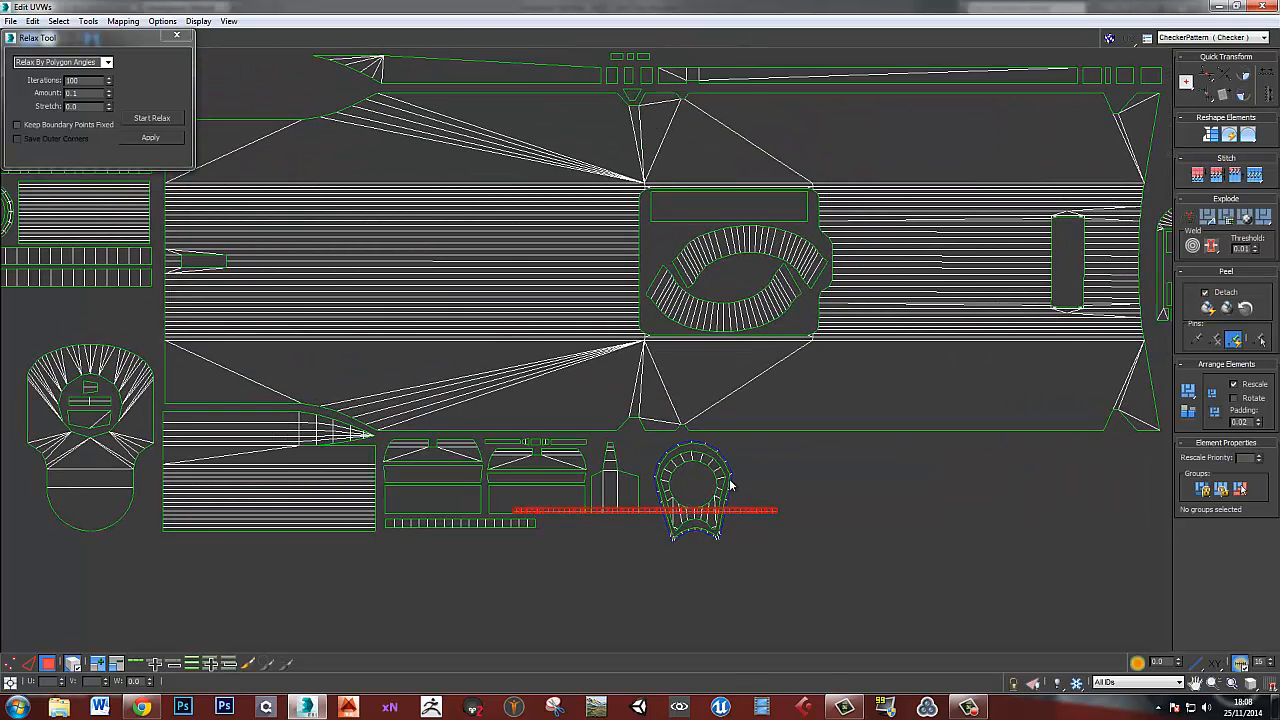
scroll(733, 455, up, 4)
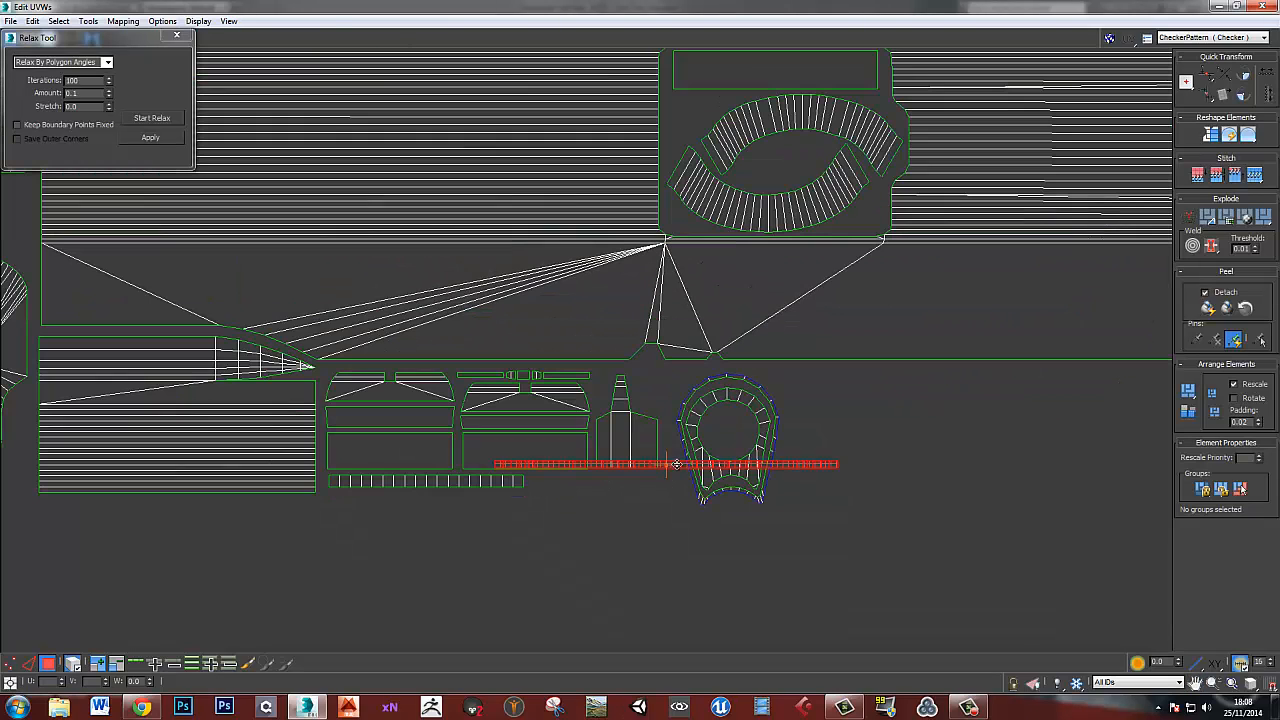
drag(658, 462, 499, 498)
- Straighten the horseshoe shells and set them close under the slide body beside the small part shells
click(716, 408)
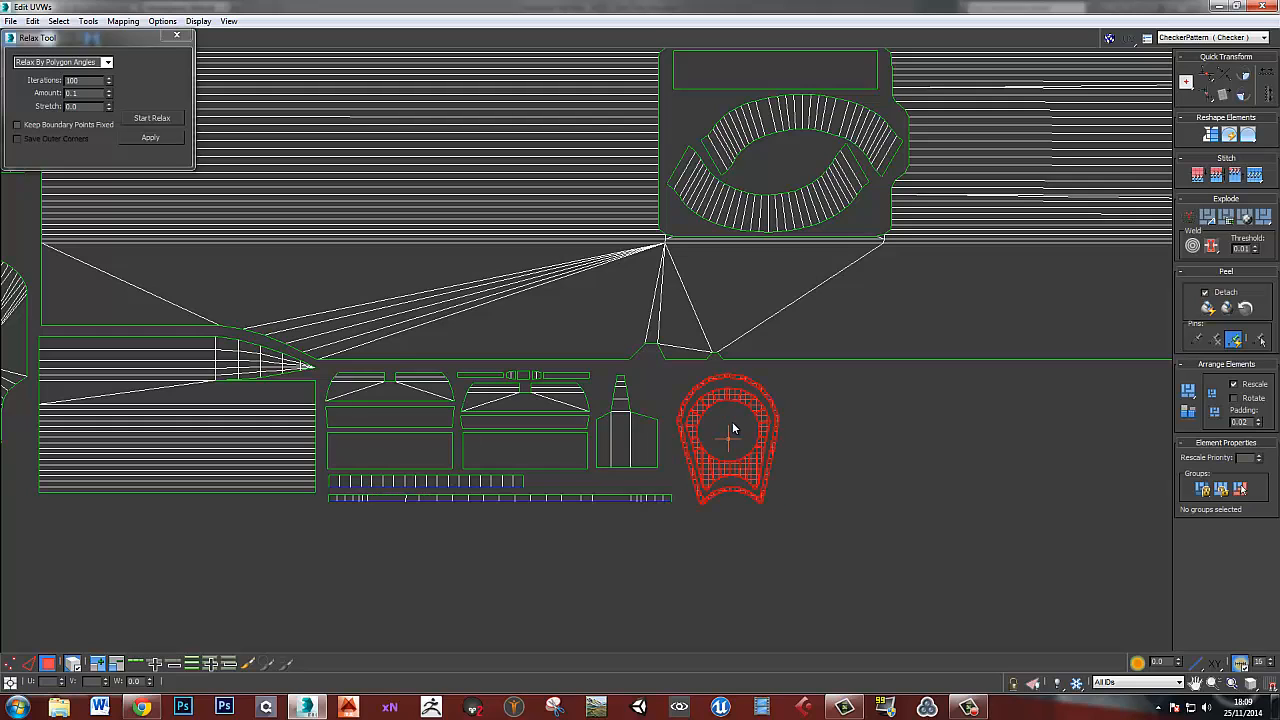
drag(761, 452, 750, 447)
scroll(750, 447, up, 5)
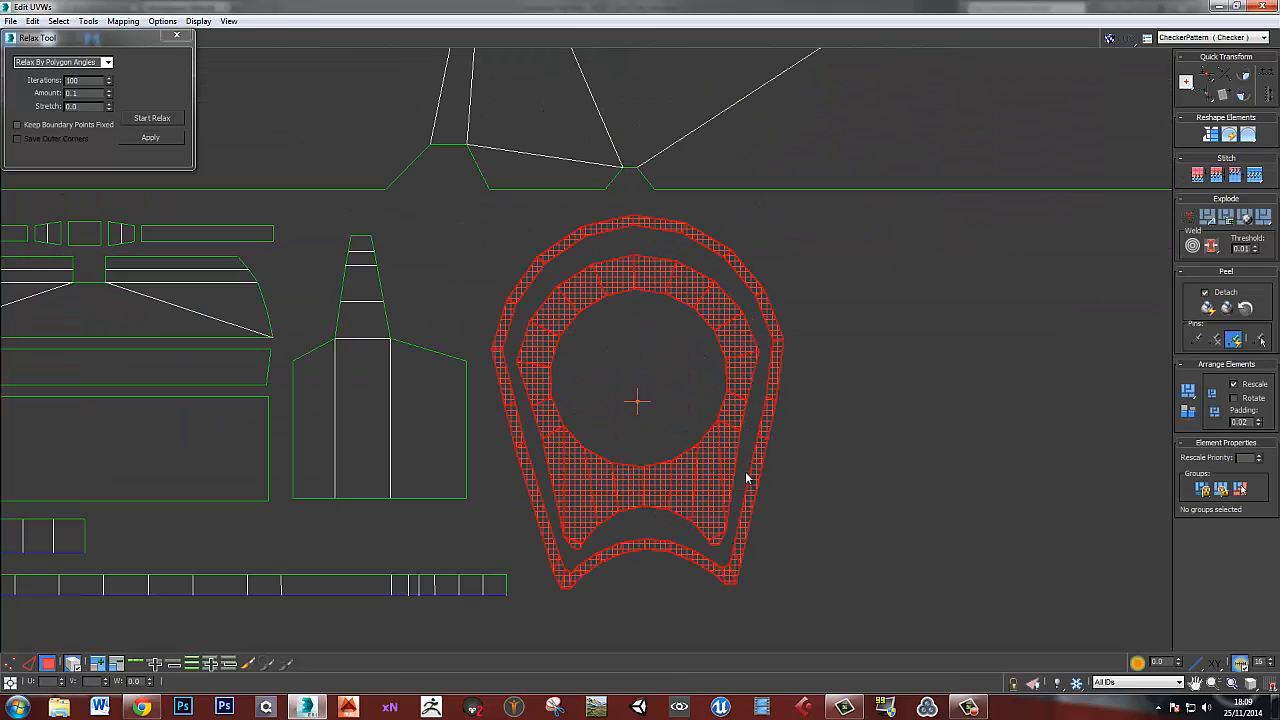
drag(752, 475, 696, 474)
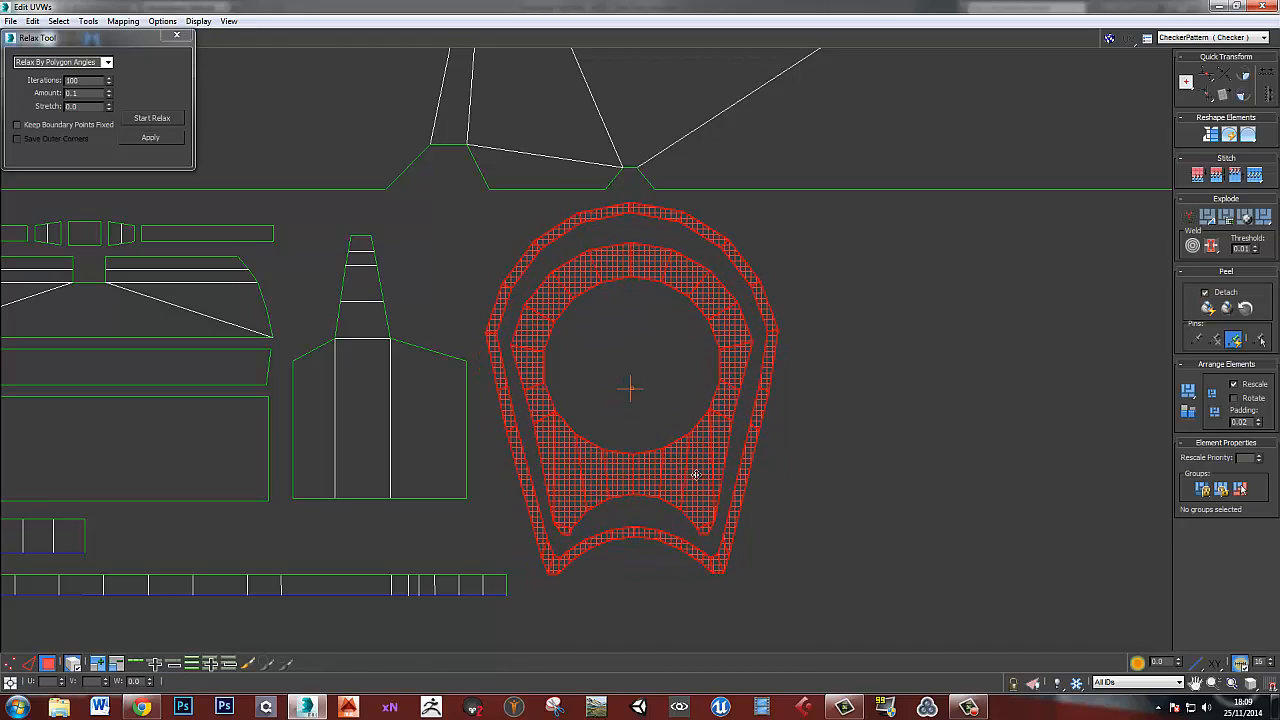
click(870, 469)
- Move the whole barrel shell group from the slide's front to beneath the body beside the horseshoe, and scale it down slightly
scroll(868, 468, down, 8)
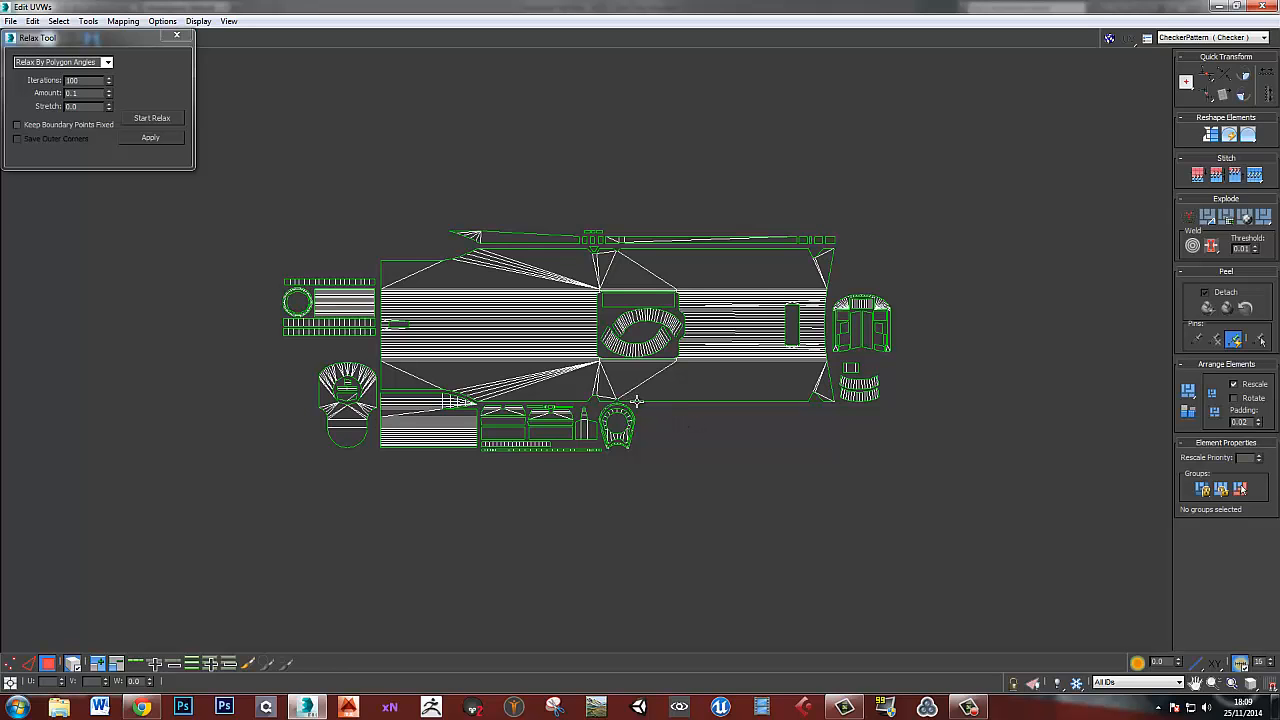
drag(268, 261, 703, 431)
middle_drag(701, 452, 676, 463)
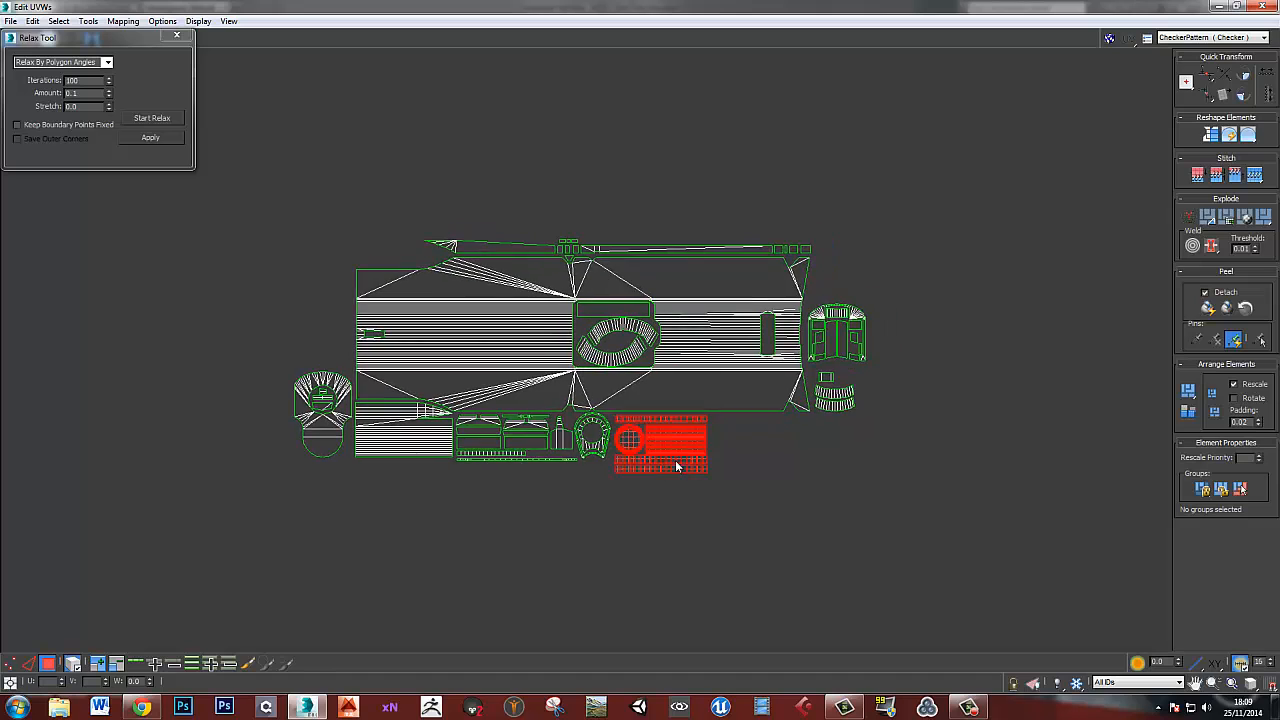
scroll(666, 441, up, 5)
key(r)
drag(666, 437, 659, 437)
key(w)
click(854, 417)
scroll(856, 416, down, 3)
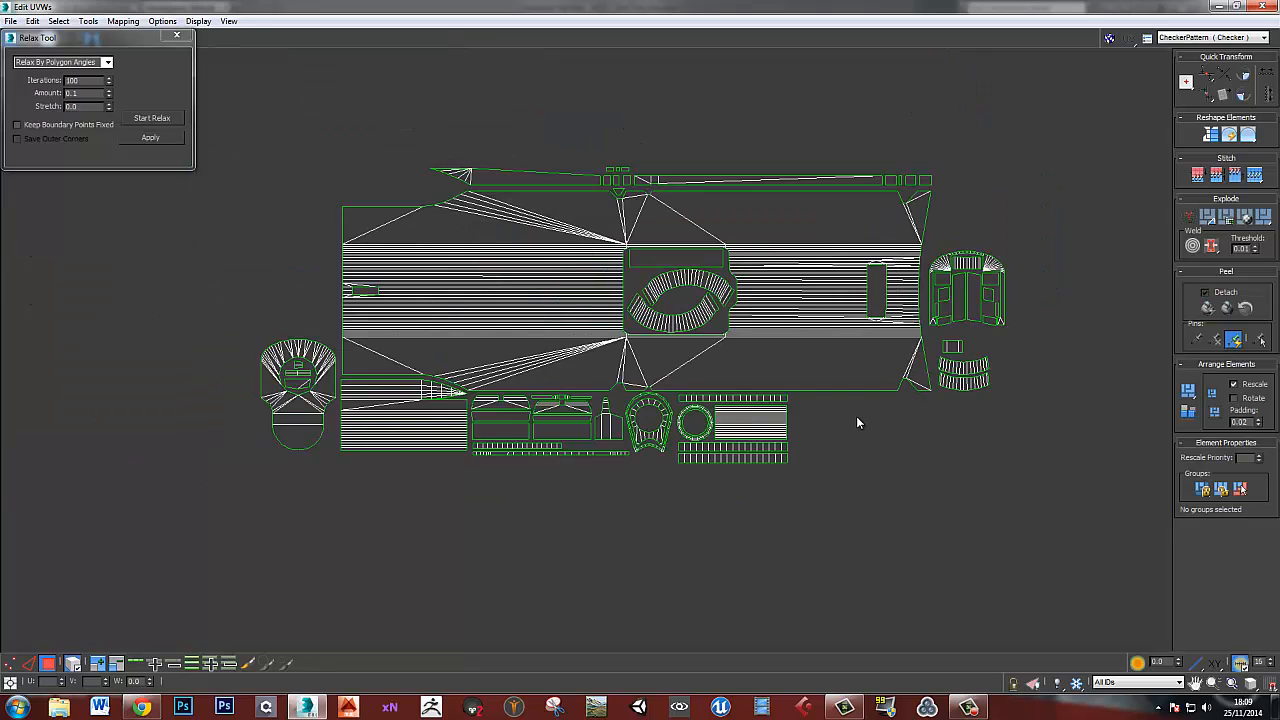
- Move the curved strips and small rectangle from behind the slide to beneath the body, beside the barrel group
middle_drag(1014, 396, 905, 422)
drag(830, 372, 694, 427)
click(844, 371)
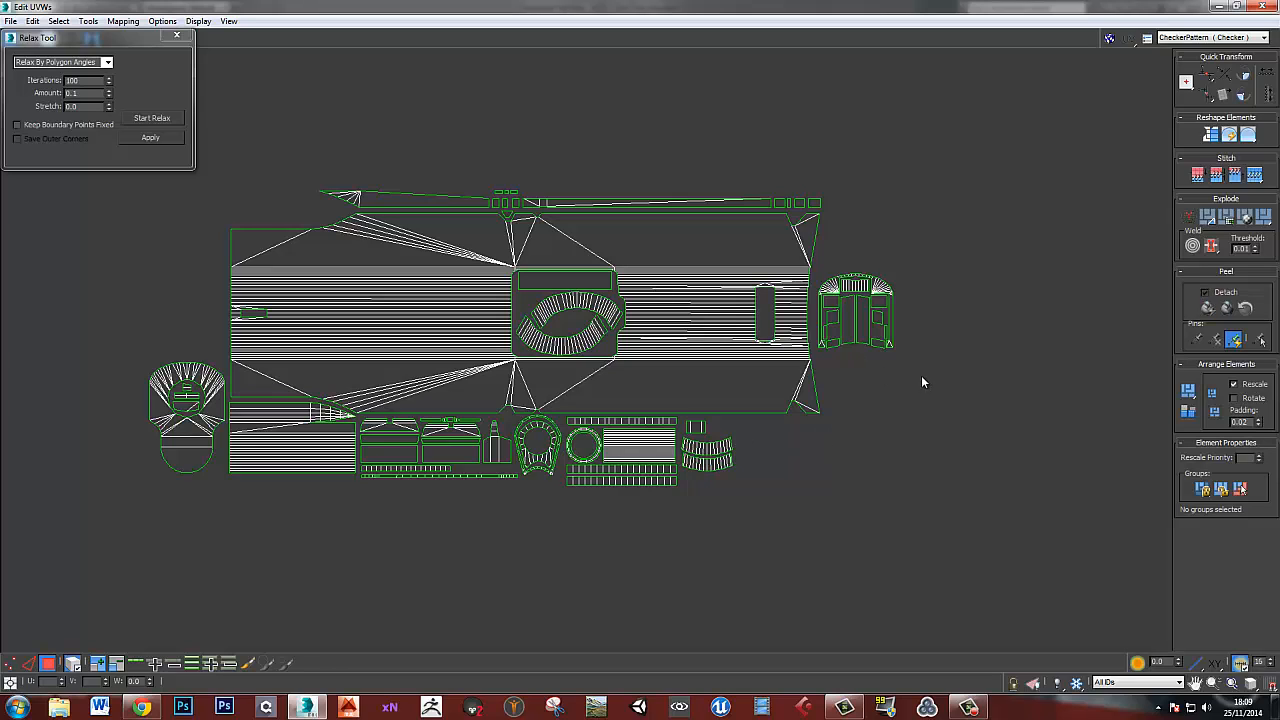
- Raise the arch-shaped shell at the slide body's right end and stack the rounded shell from the opposite end directly beneath it
drag(921, 376, 778, 428)
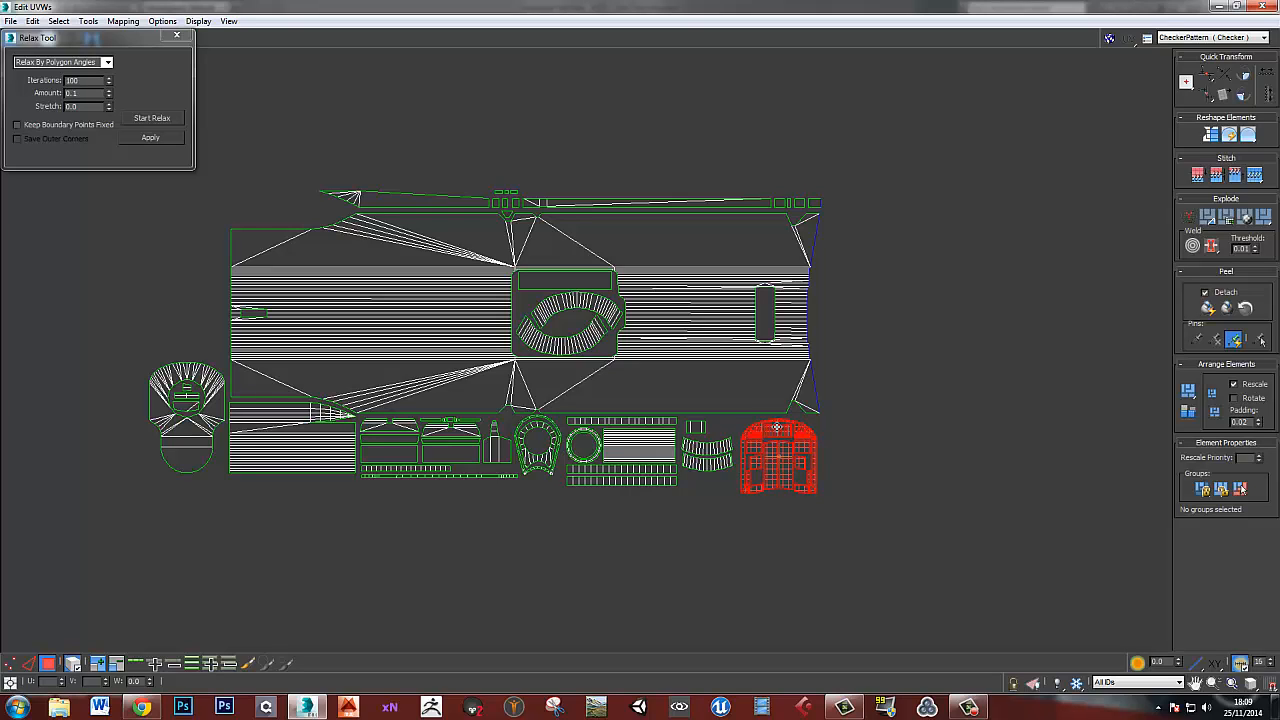
drag(778, 428, 855, 234)
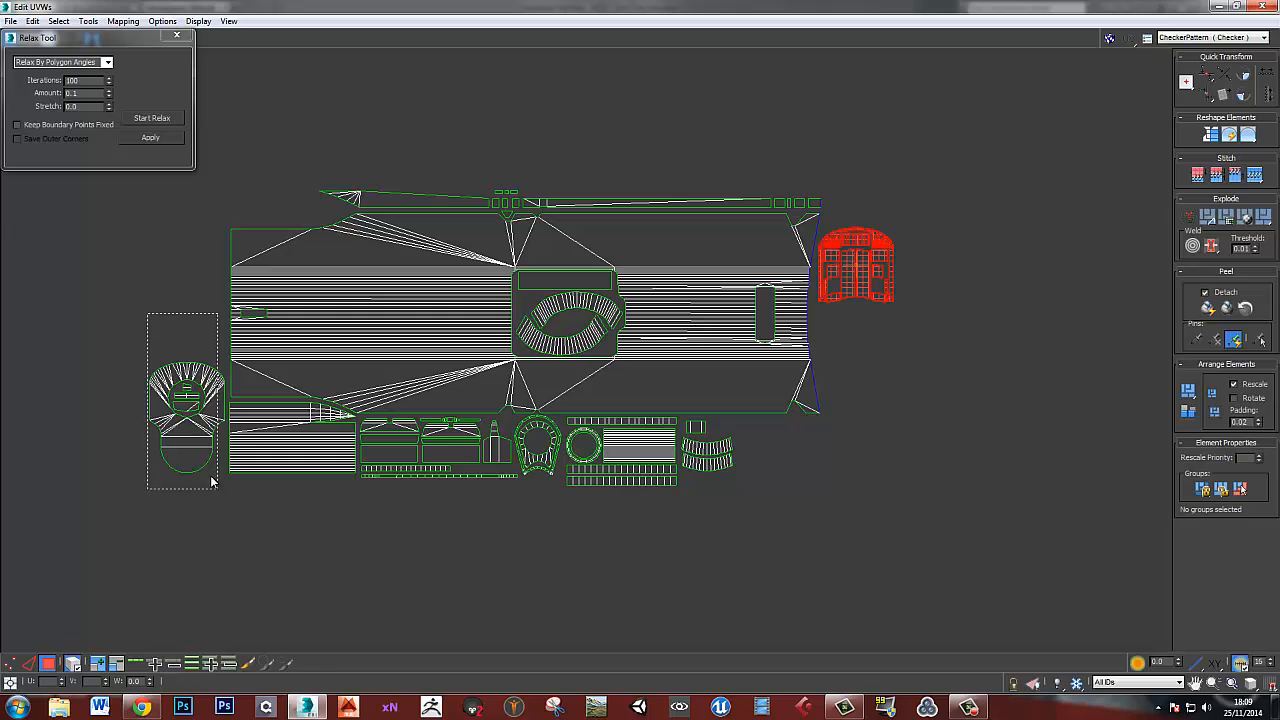
click(181, 428)
drag(181, 428, 850, 376)
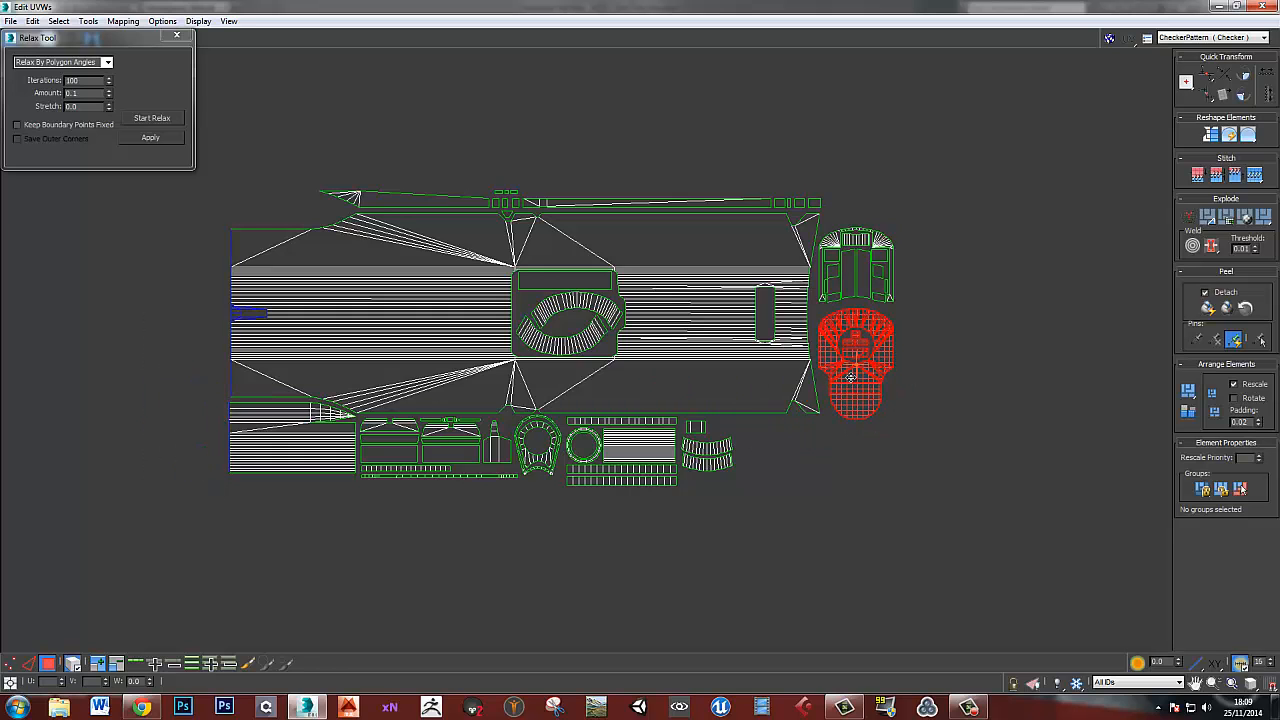
click(835, 485)
- Select all the packed slide shells together and move them as one group onto the UV square
scroll(810, 465, down, 6)
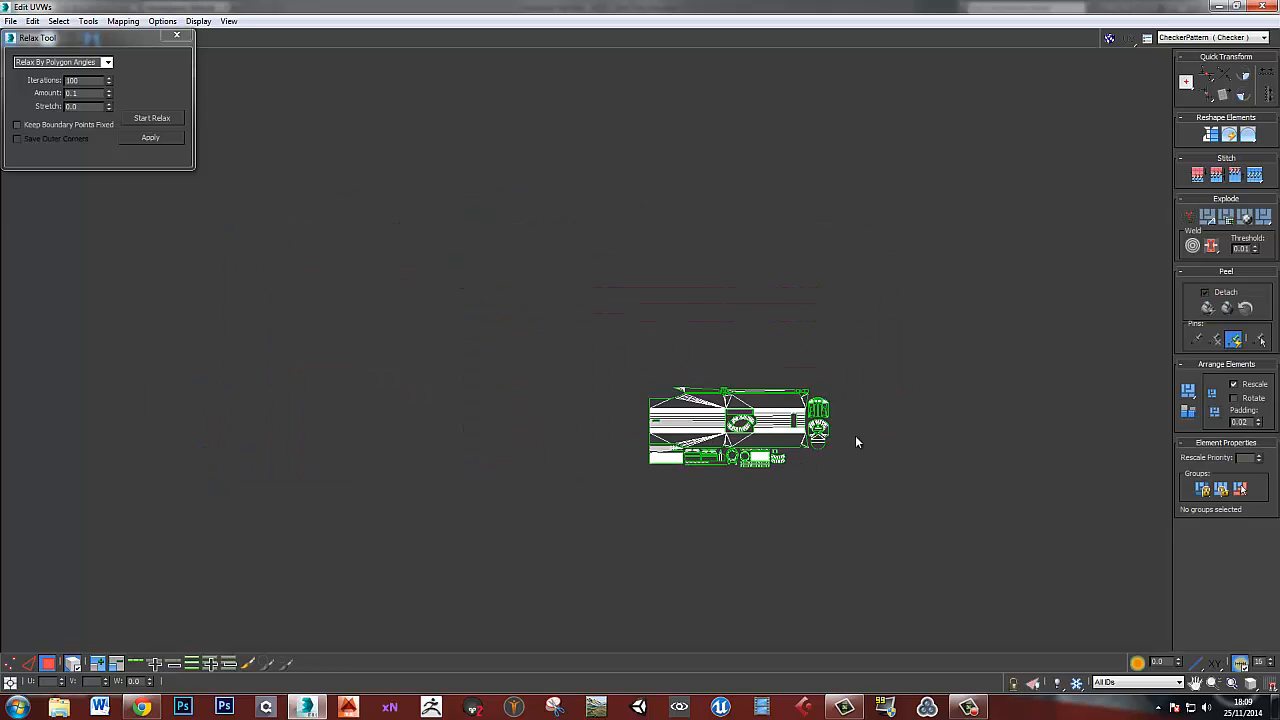
middle_drag(855, 435, 730, 449)
scroll(730, 445, down, 3)
middle_drag(842, 403, 711, 426)
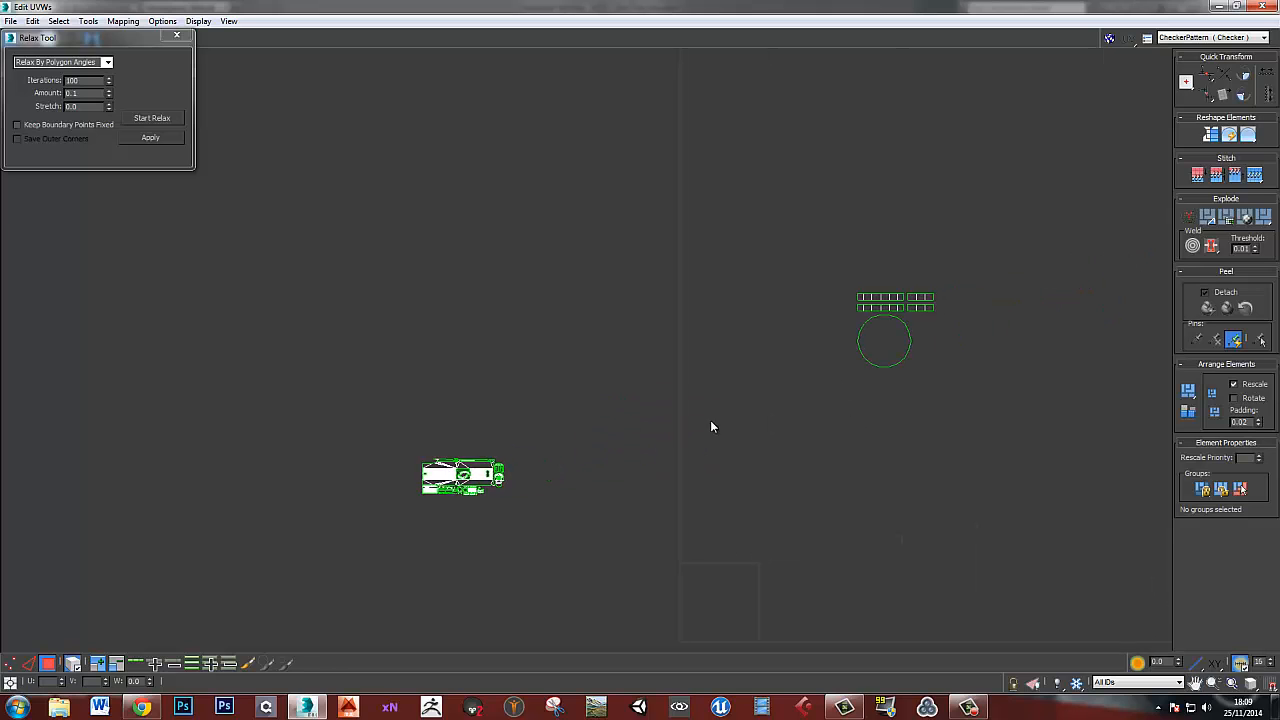
scroll(847, 280, up, 4)
scroll(958, 322, up, 5)
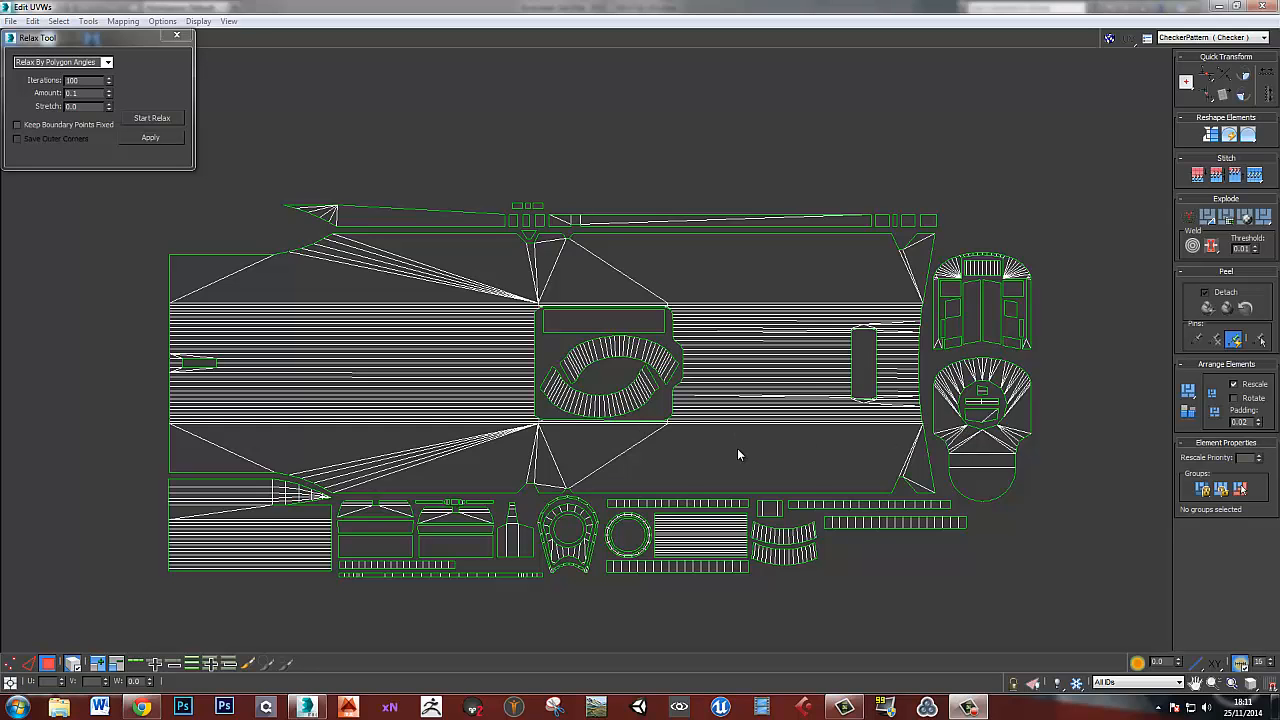
scroll(623, 414, down, 6)
drag(346, 285, 714, 461)
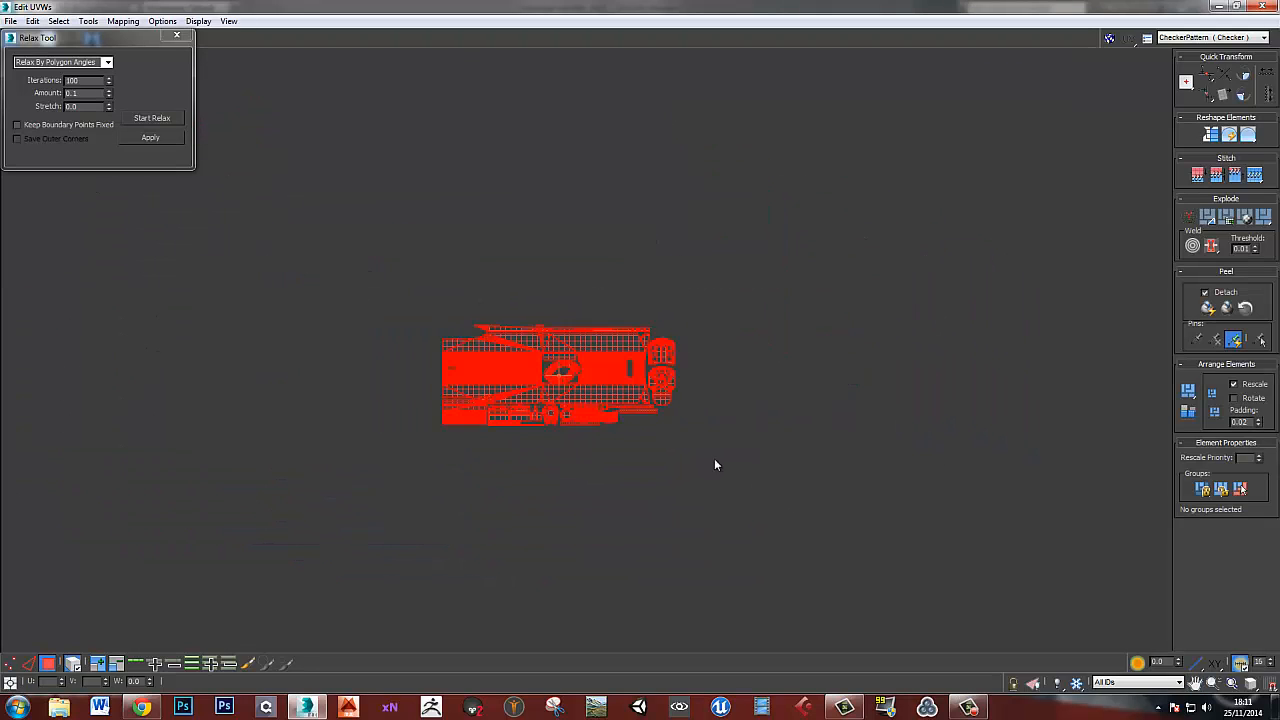
scroll(726, 441, down, 5)
middle_drag(726, 443, 711, 458)
drag(650, 450, 866, 571)
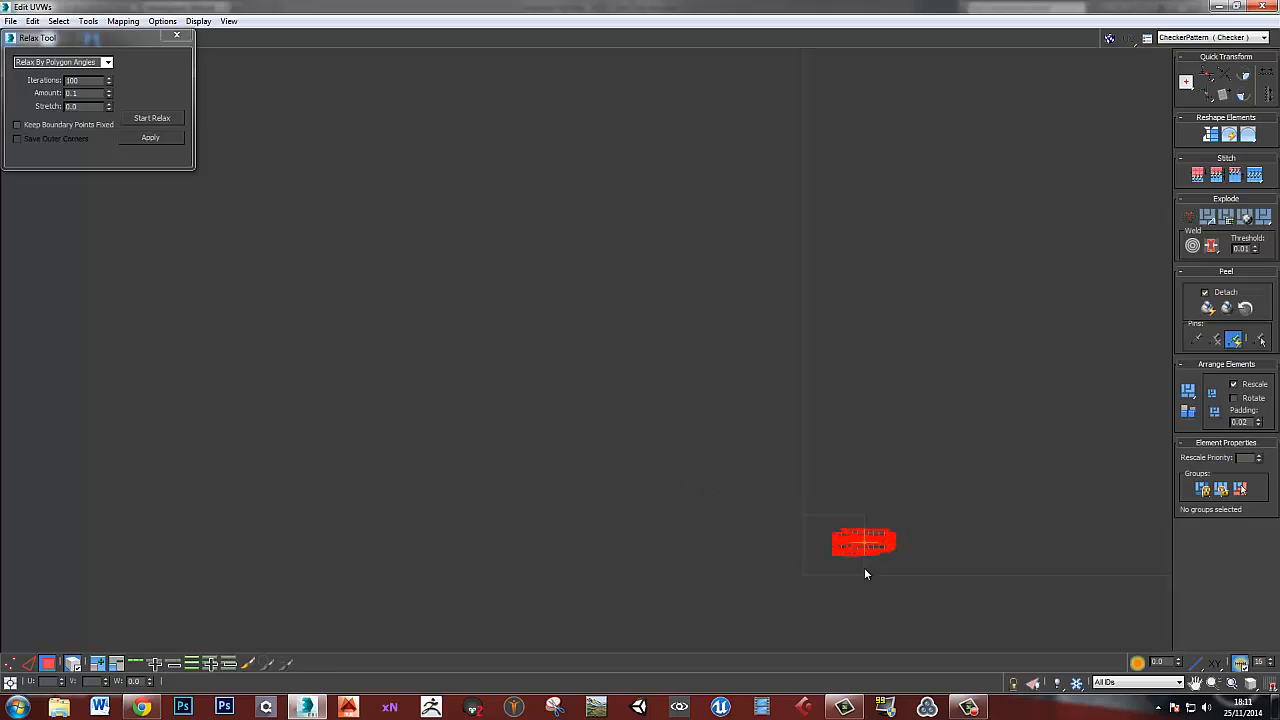
- Scale the whole shell group to span the UV square's width and align it with the square's upper edge
scroll(777, 483, up, 5)
key(r)
drag(809, 488, 711, 467)
key(w)
middle_drag(709, 468, 722, 468)
scroll(722, 468, up, 6)
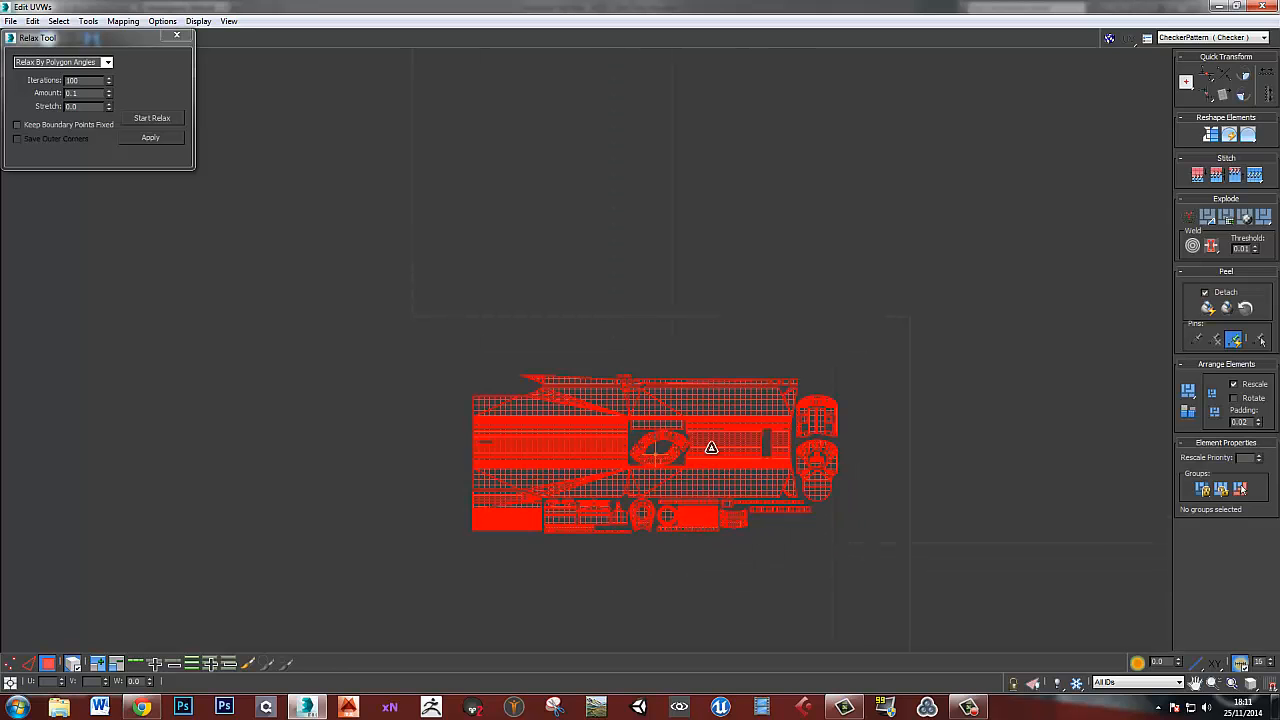
drag(725, 438, 728, 418)
key(r)
key(w)
click(944, 423)
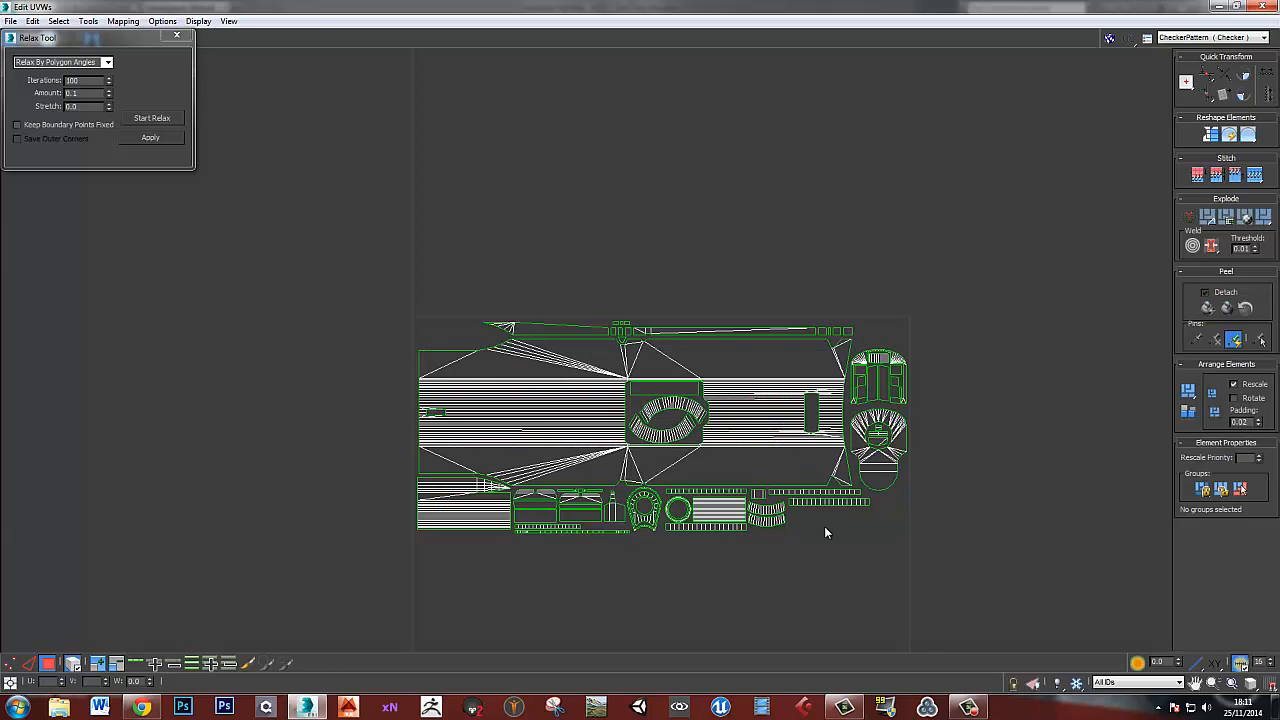
- Move the two curved strips from beneath the slide body to the UV square's upper corner, above the arch-shaped shell
scroll(818, 522, up, 5)
click(748, 490)
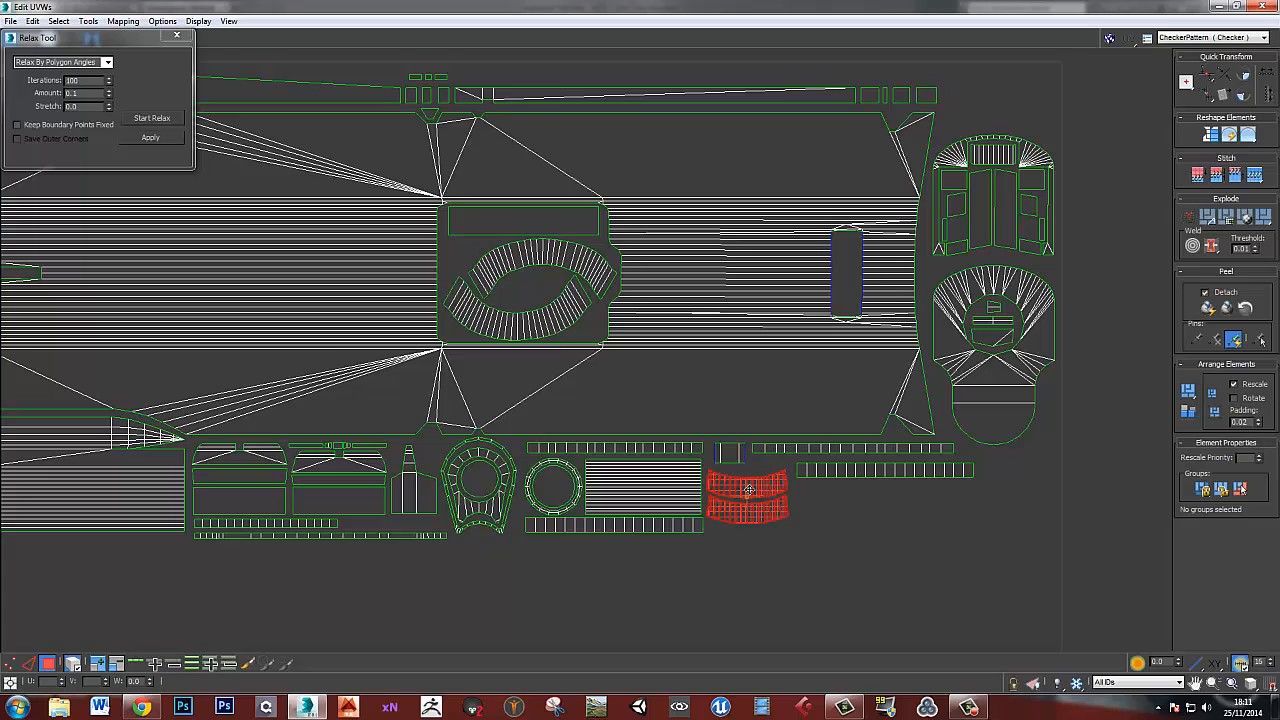
drag(754, 487, 1002, 110)
scroll(1002, 110, down, 3)
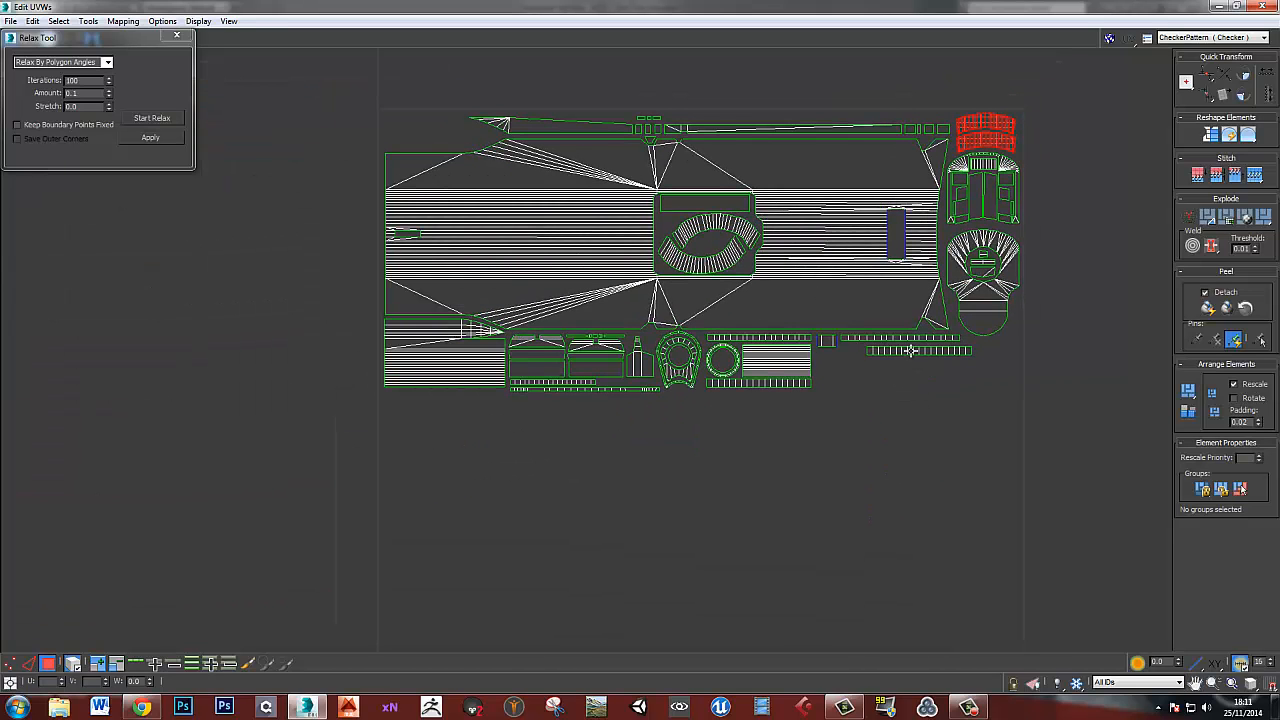
- Align the lower long strip under the upper one and move one small rectangle into the gap beside the slide's pointed upper strip
drag(910, 350, 887, 350)
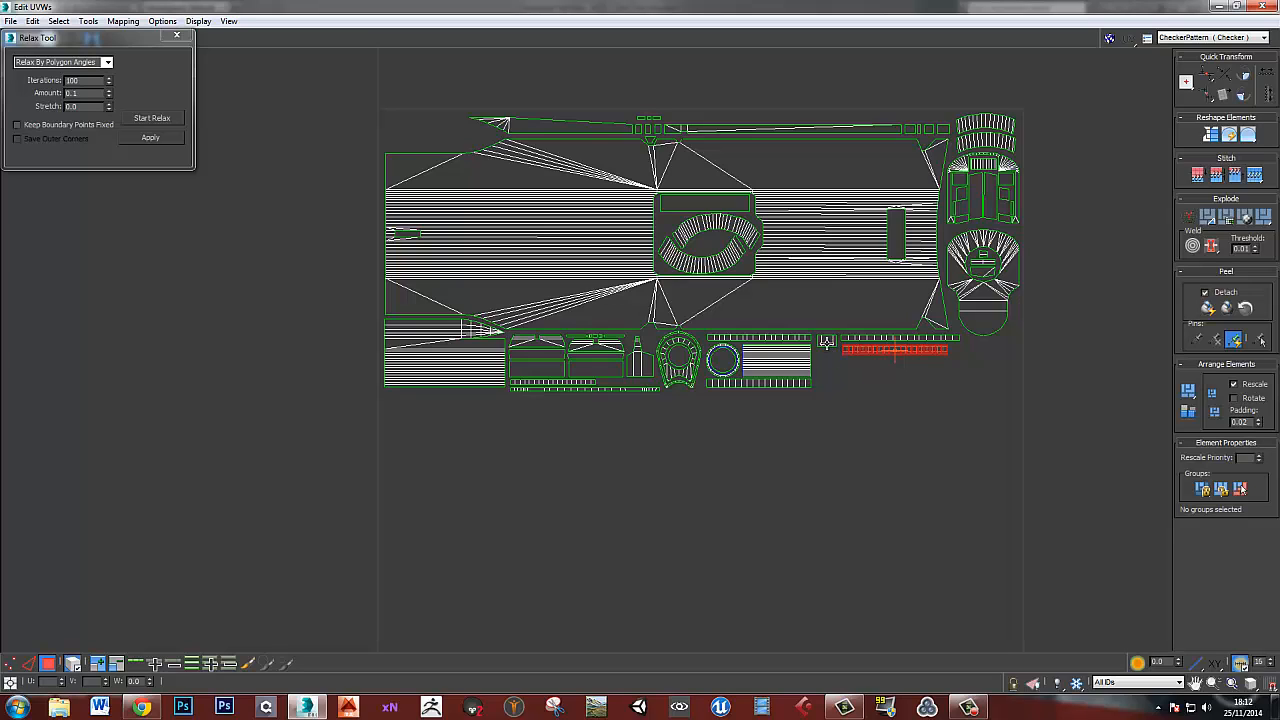
drag(827, 343, 477, 138)
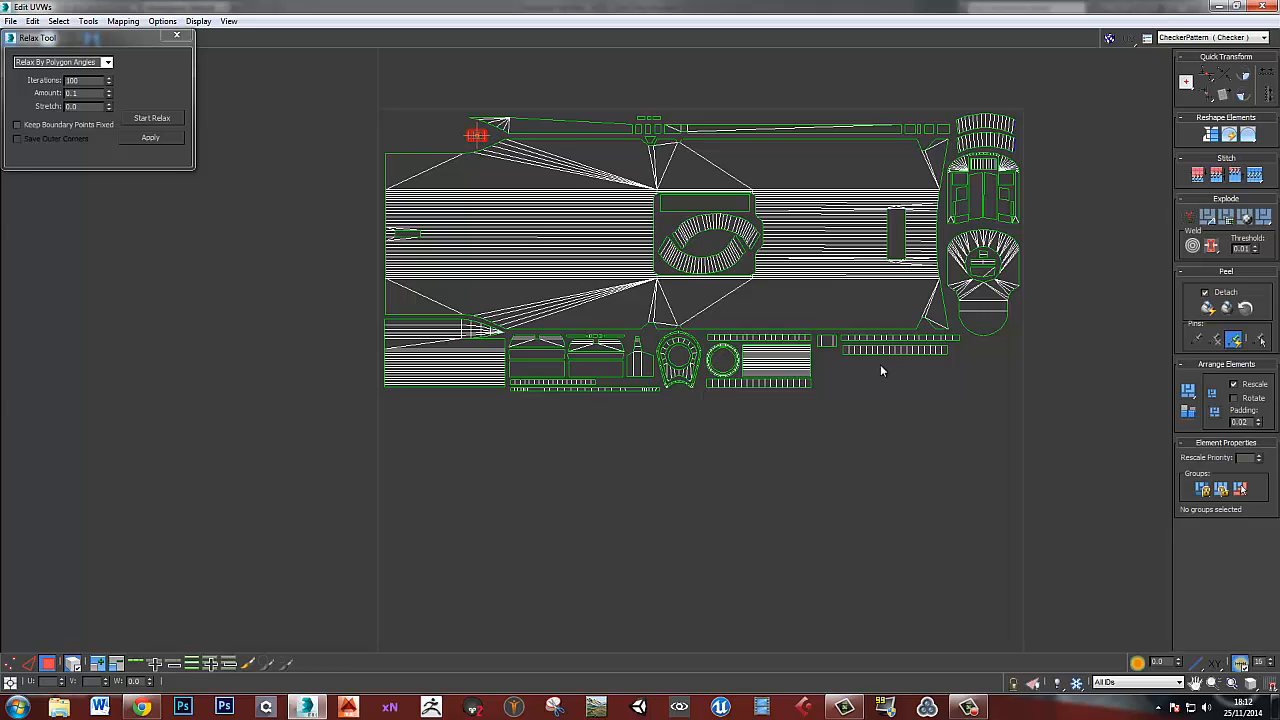
- Nudge only the horseshoe shells slightly down and away from the small part shells, leaving the narrow strip in place
middle_drag(880, 371, 820, 283)
scroll(818, 264, down, 3)
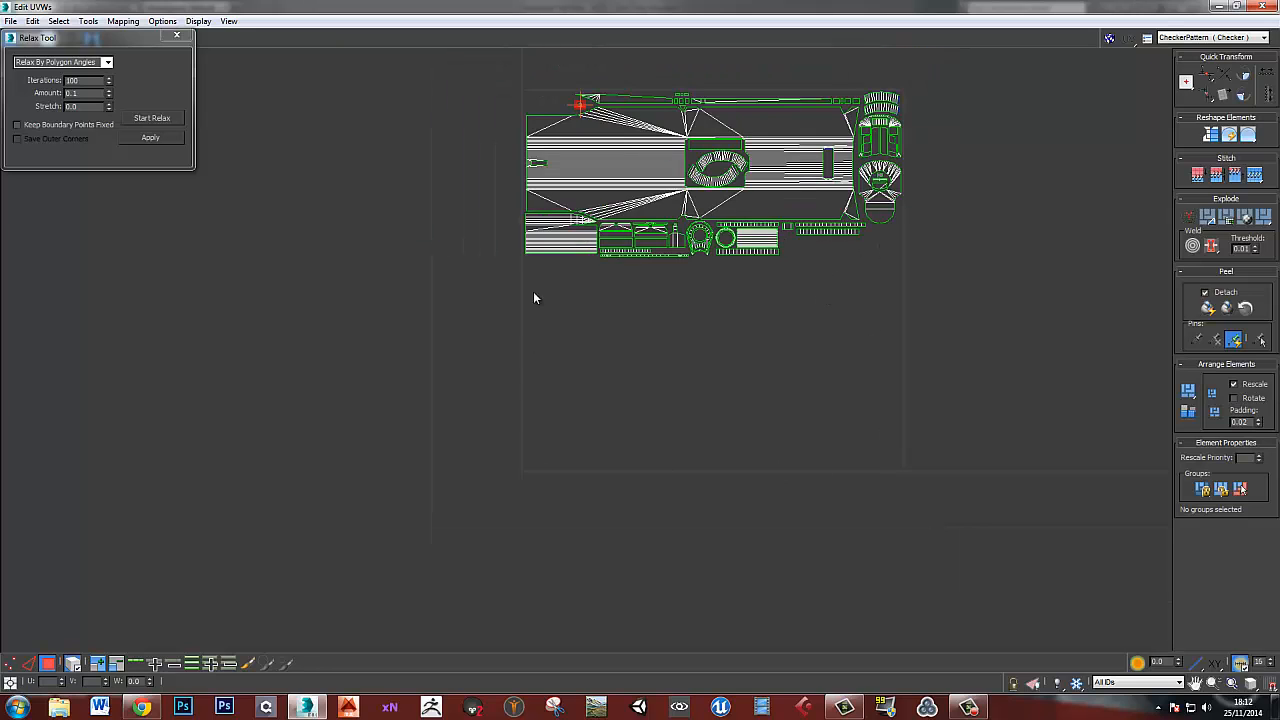
middle_drag(733, 250, 747, 290)
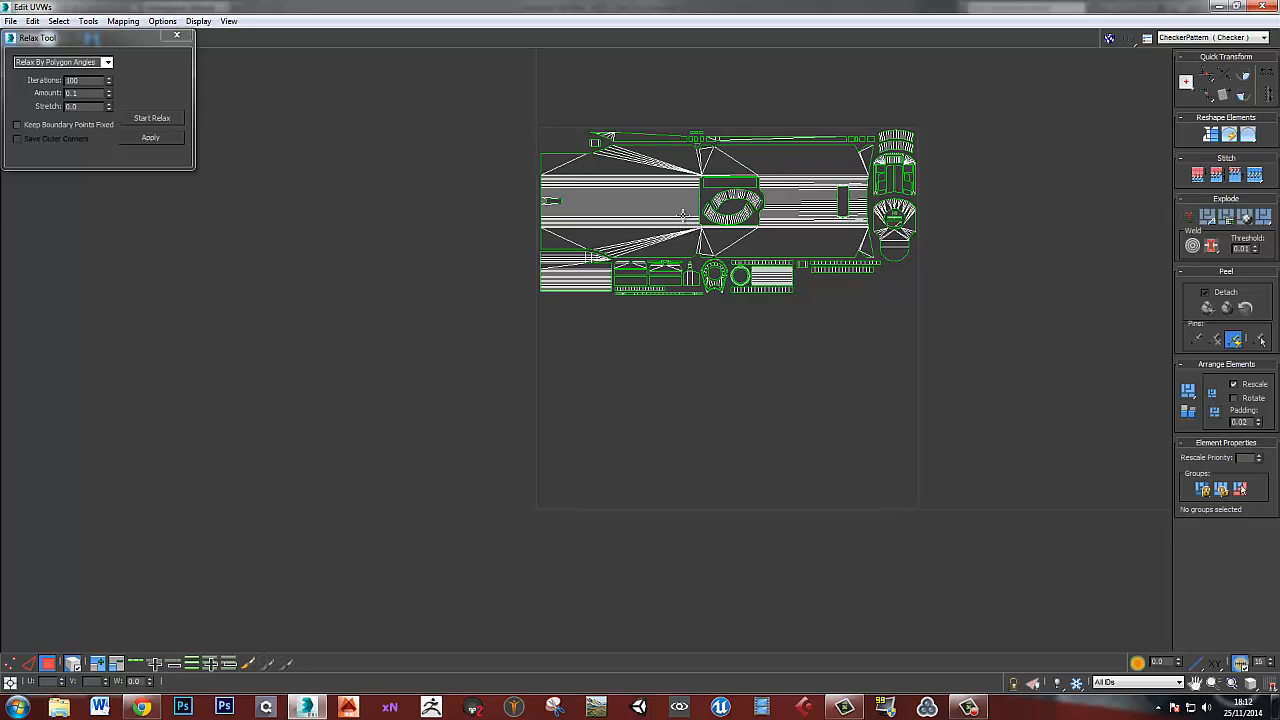
middle_drag(818, 308, 832, 350)
middle_drag(785, 258, 786, 267)
scroll(787, 266, up, 3)
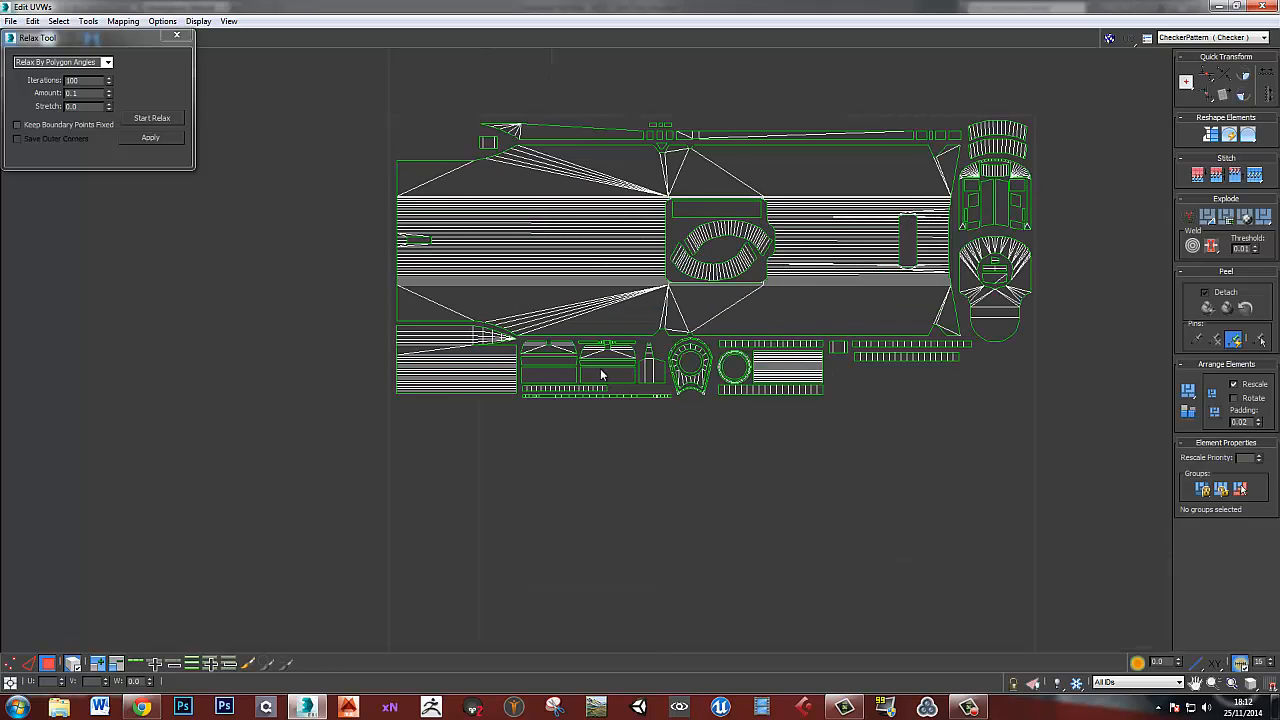
scroll(704, 383, up, 5)
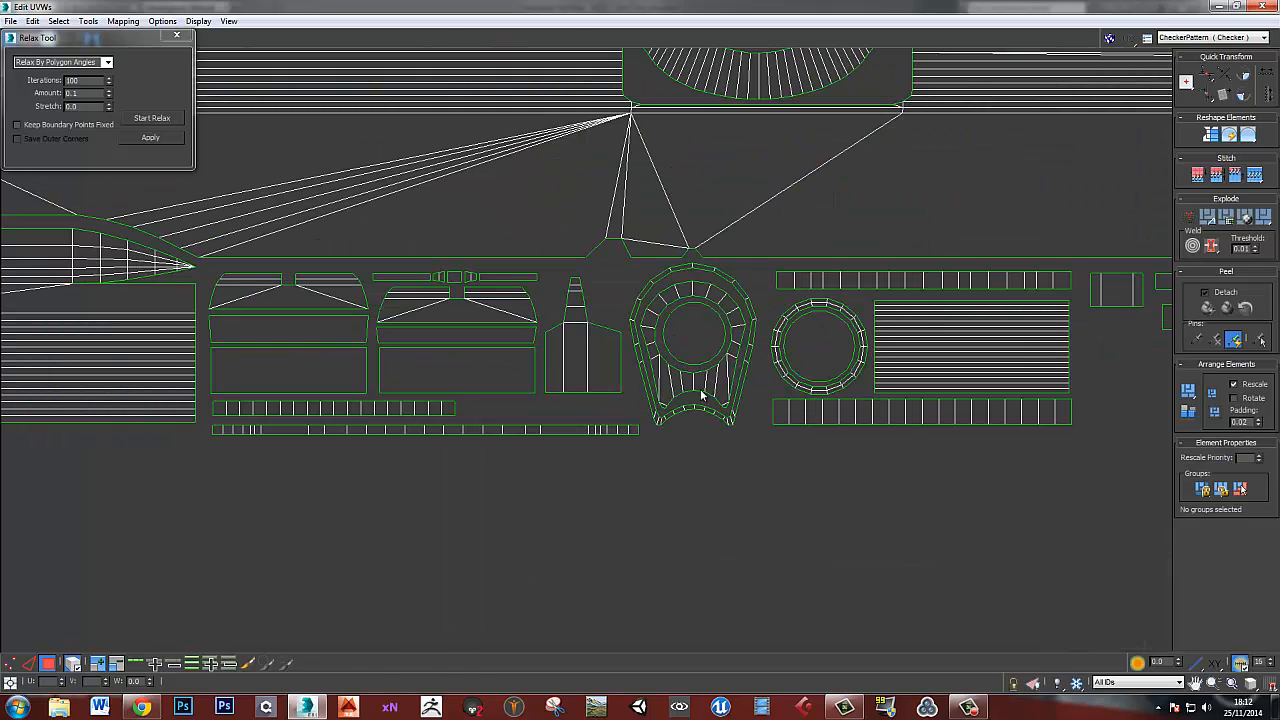
click(665, 292)
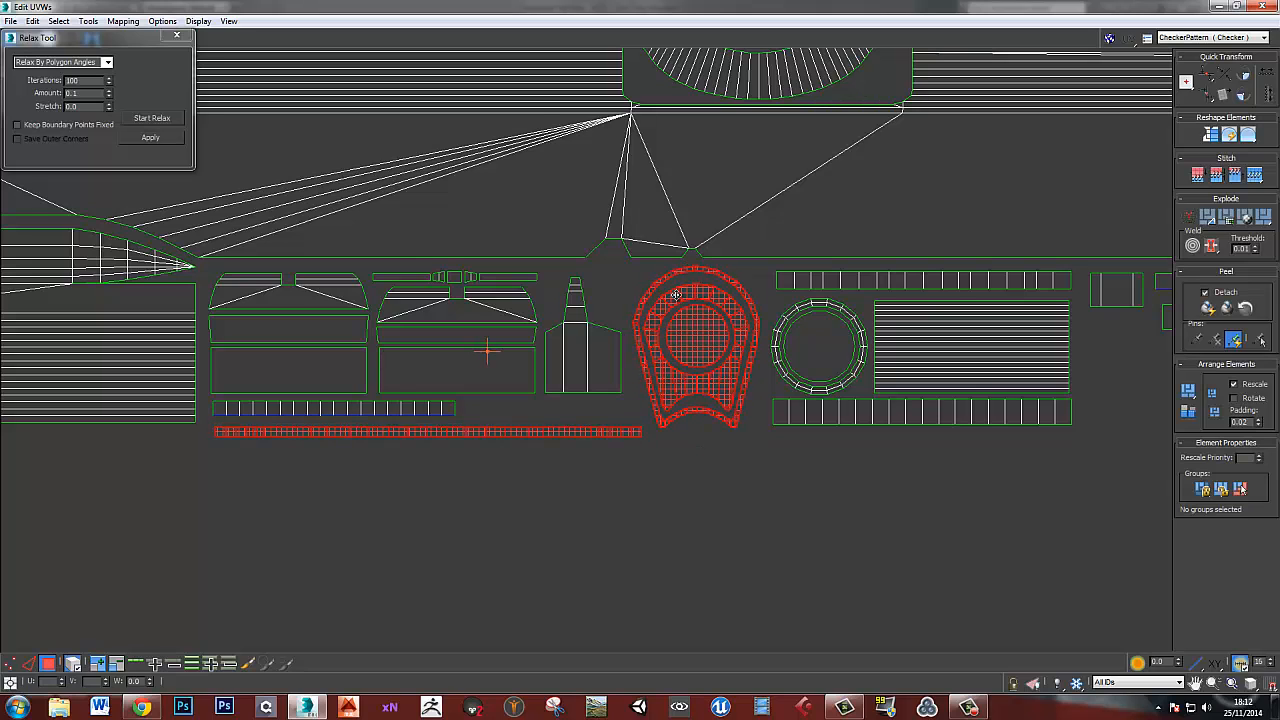
drag(676, 293, 682, 297)
click(673, 292)
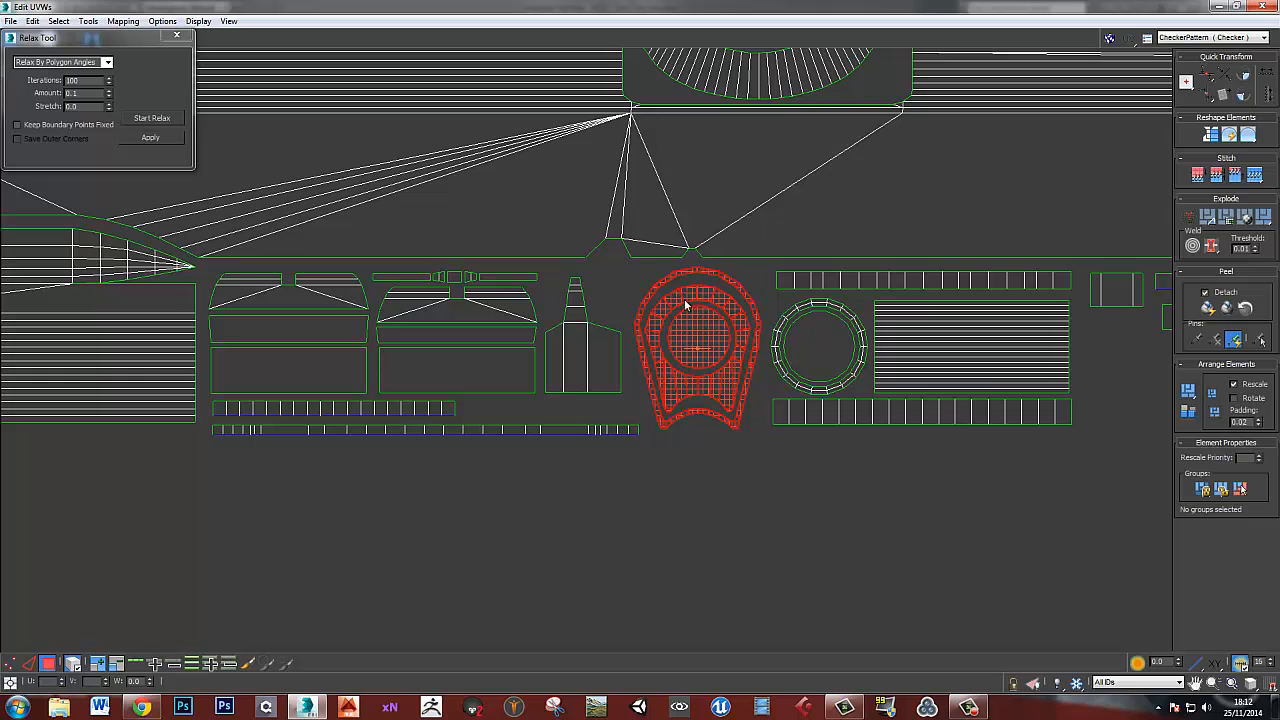
click(711, 435)
- Spread out the row of tiny pieces above the second small part shell and raise the row slightly
scroll(451, 334, up, 5)
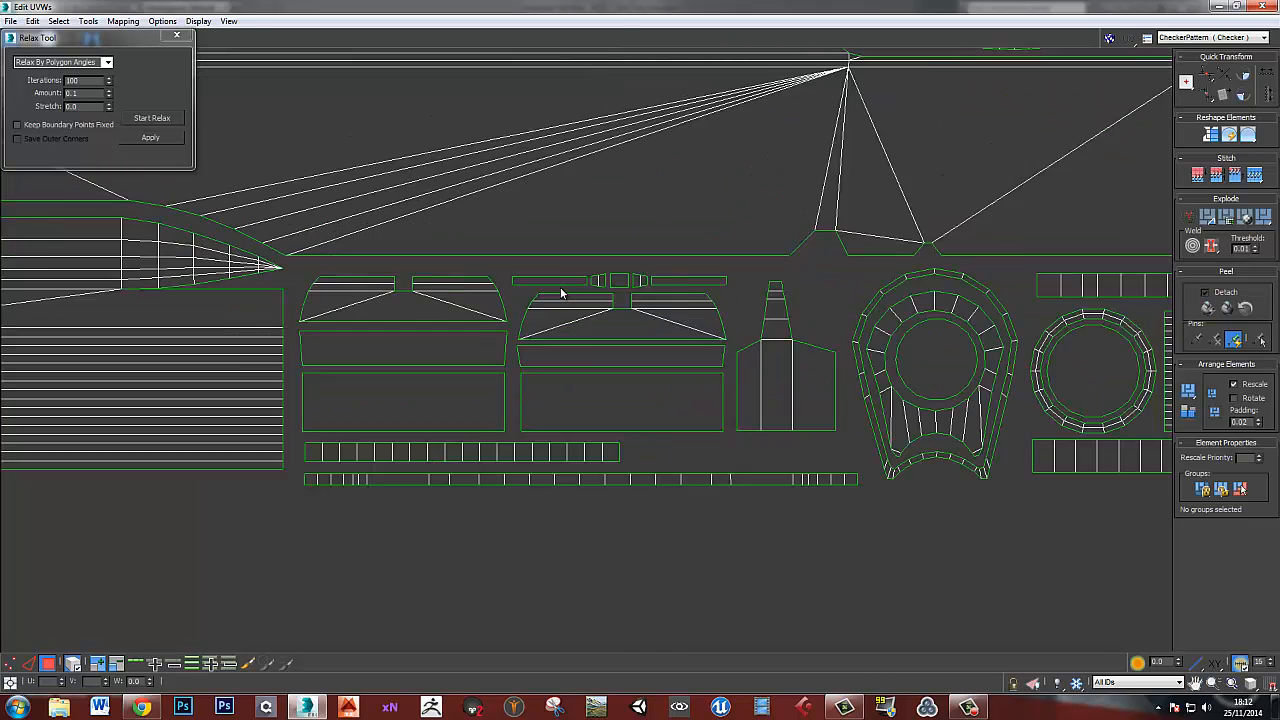
click(715, 281)
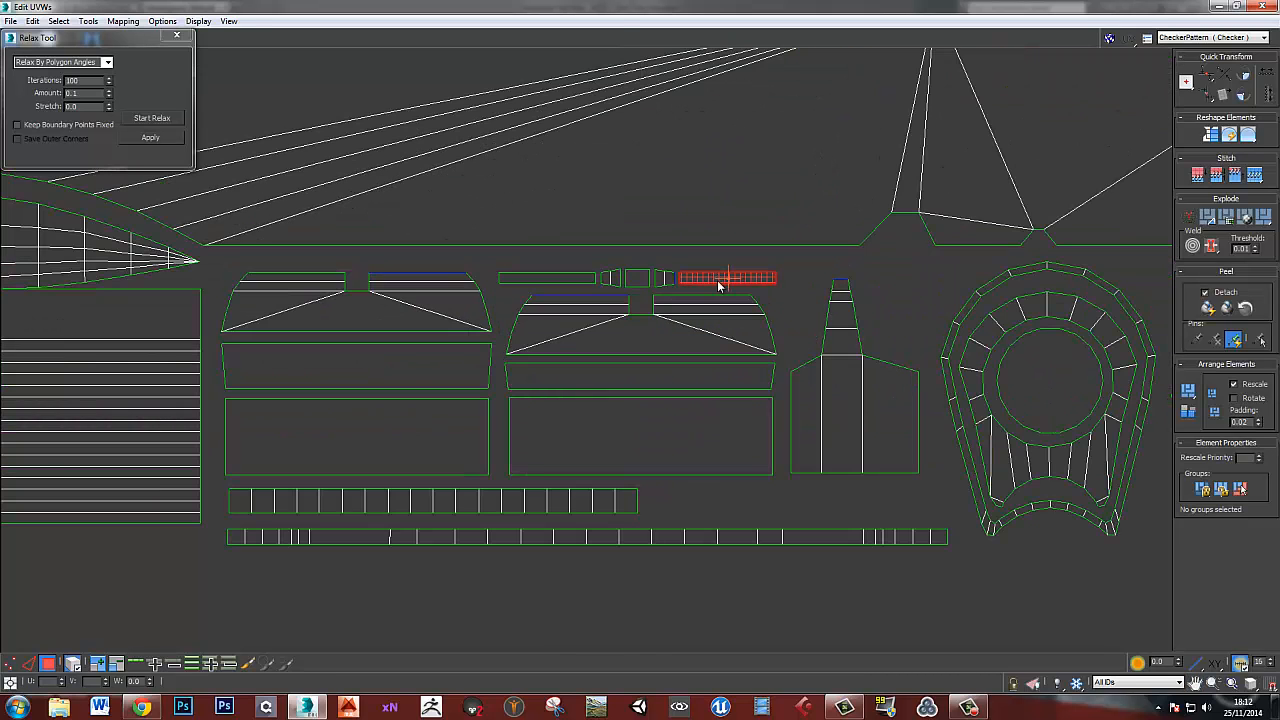
drag(718, 282, 744, 282)
drag(663, 281, 744, 270)
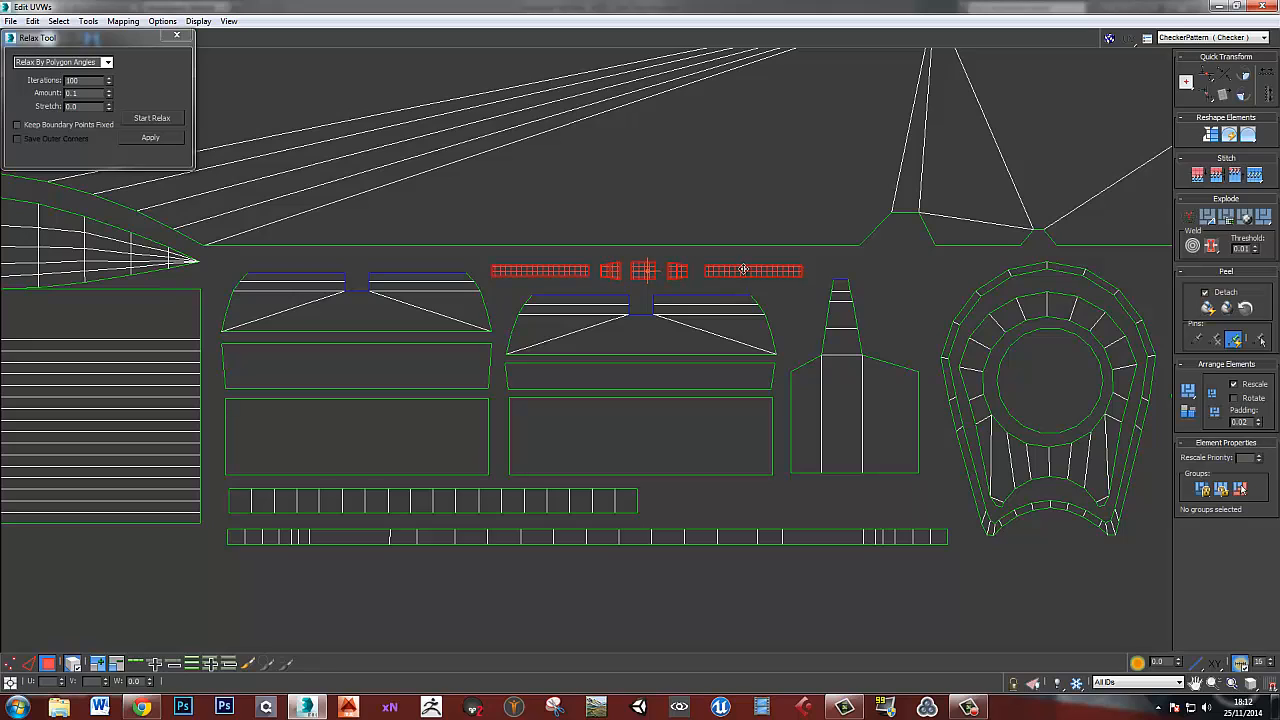
click(790, 306)
scroll(790, 306, down, 3)
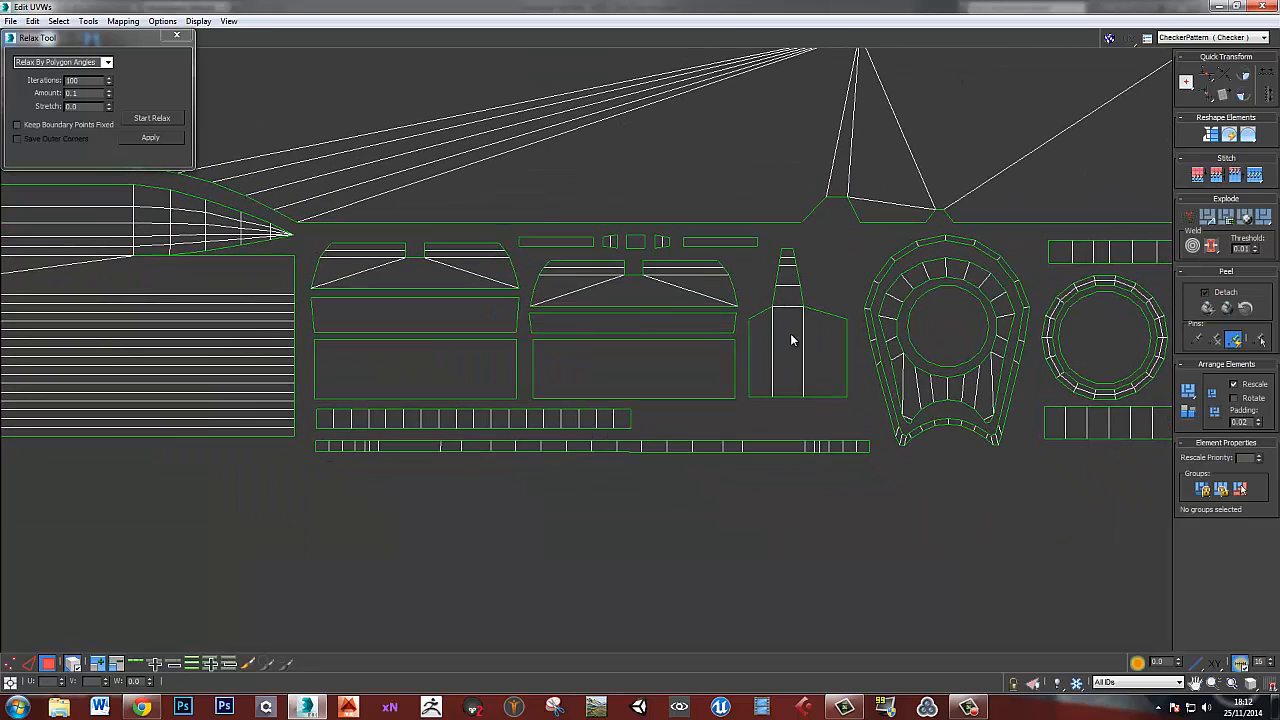
- Stack the two narrow strips from under the small part shells below the long strips, and set the remaining small rectangle beside them
scroll(748, 421, down, 4)
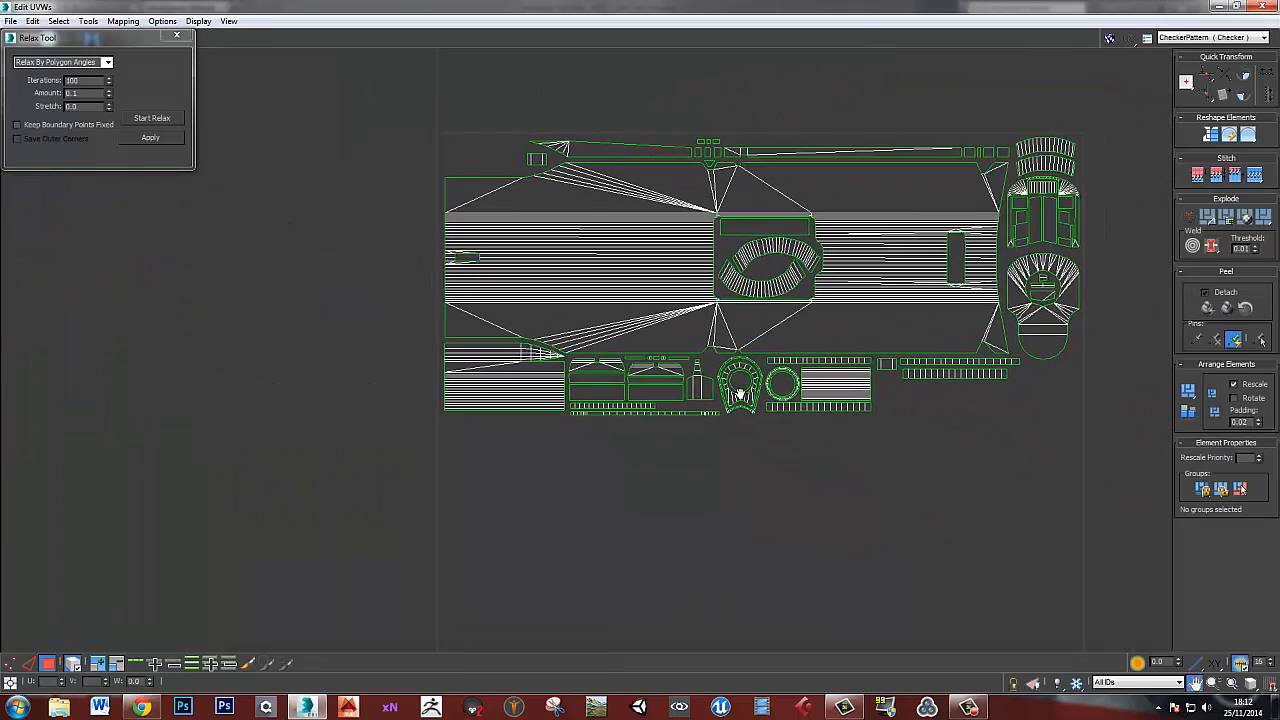
click(598, 405)
drag(598, 405, 931, 387)
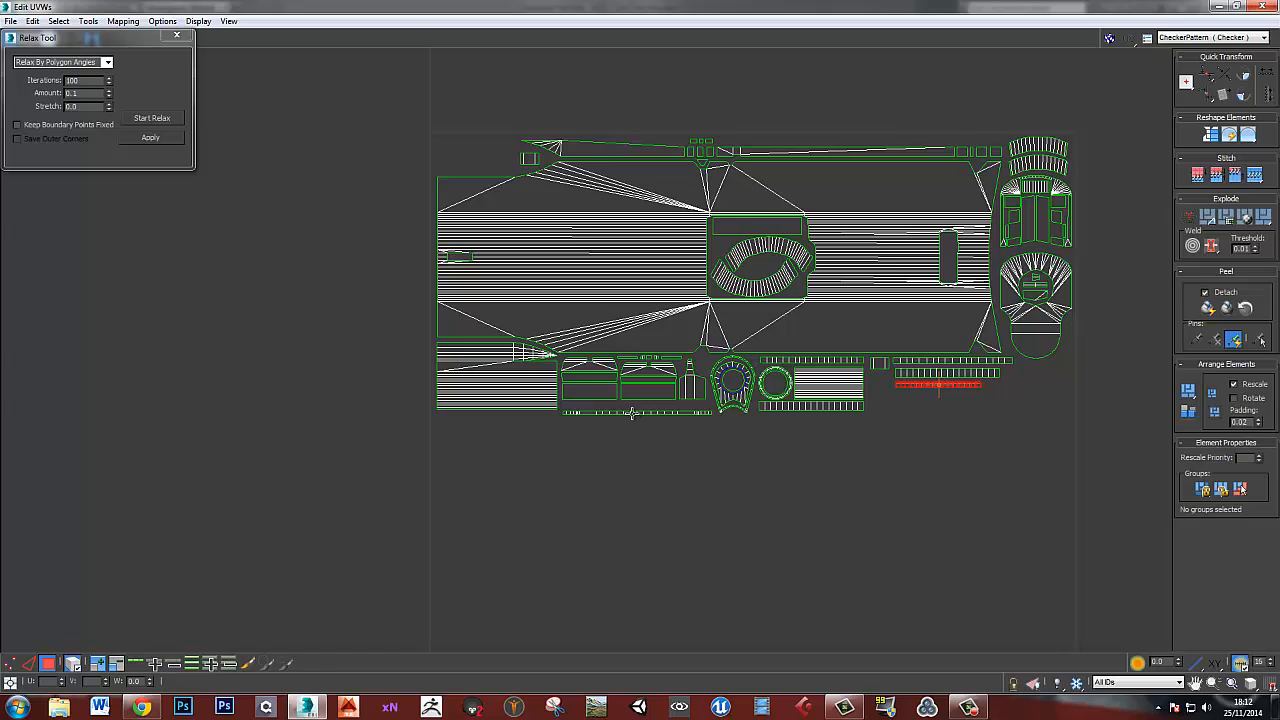
drag(633, 414, 968, 394)
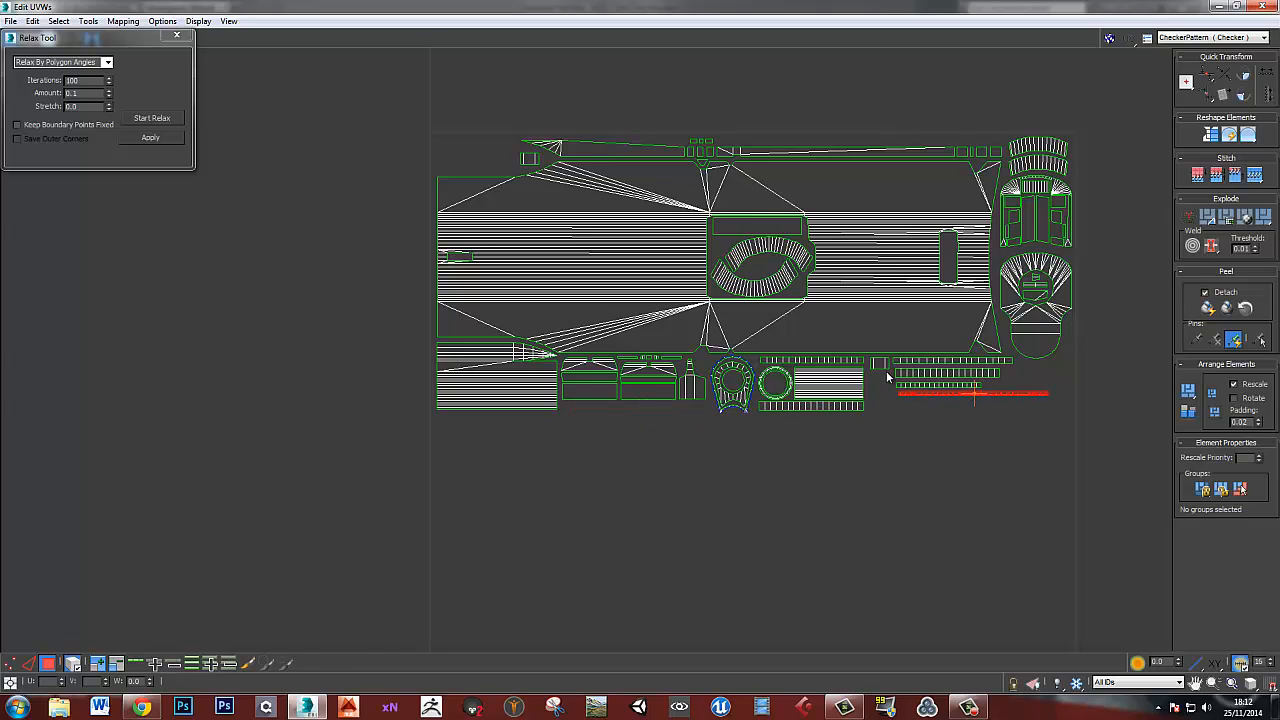
drag(879, 365, 1016, 381)
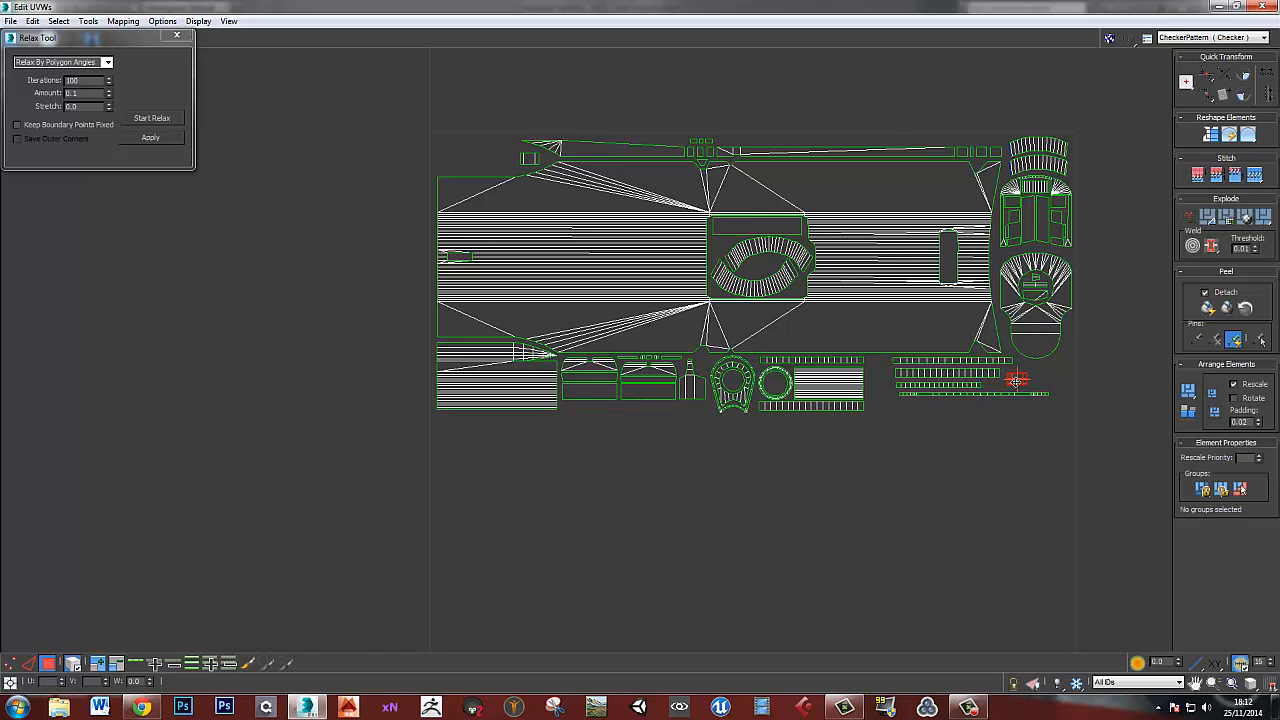
- Shift the barrel group and horseshoe toward the stacked strips, and slightly enlarge the small part shells into the freed space
drag(789, 362, 813, 363)
click(741, 406)
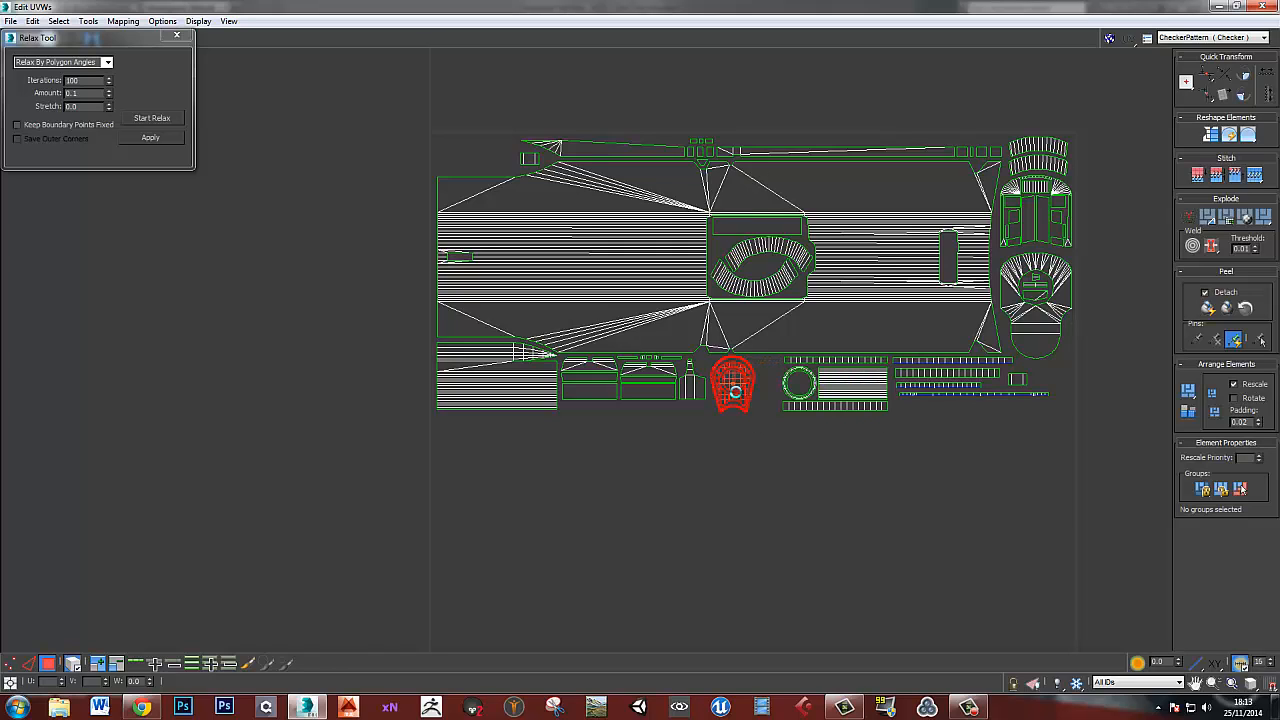
drag(730, 398, 560, 354)
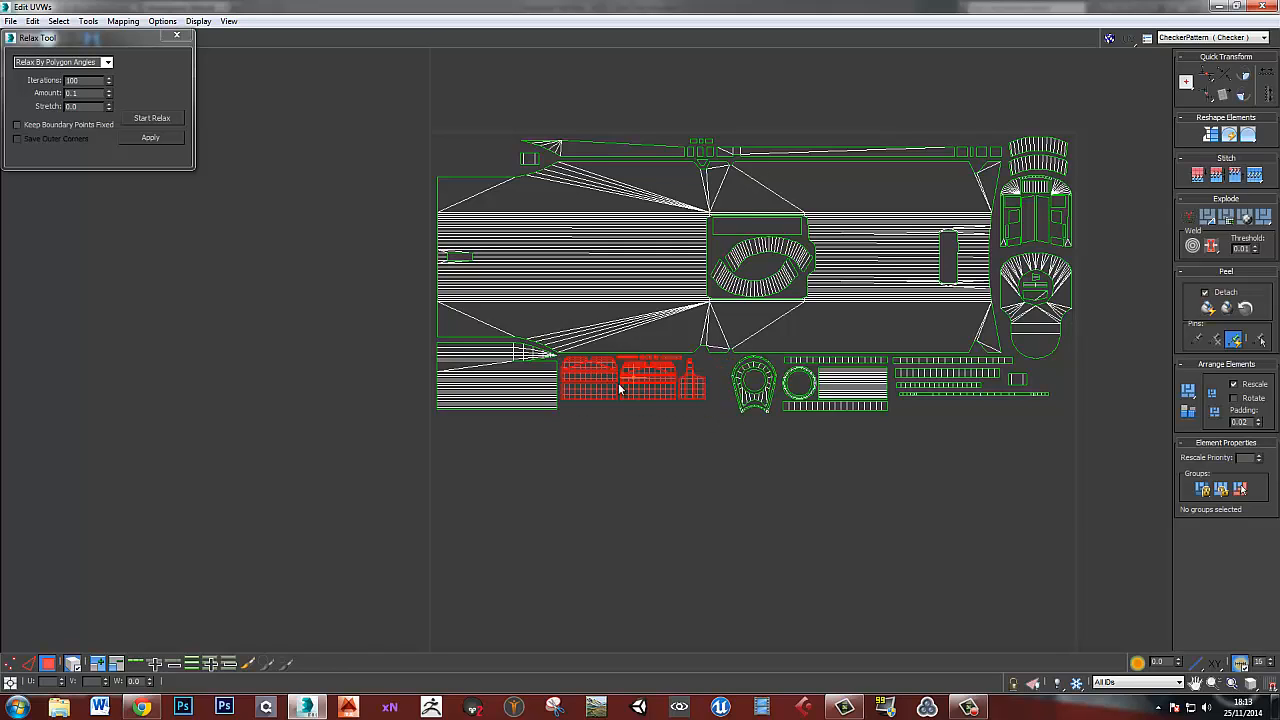
drag(630, 388, 650, 392)
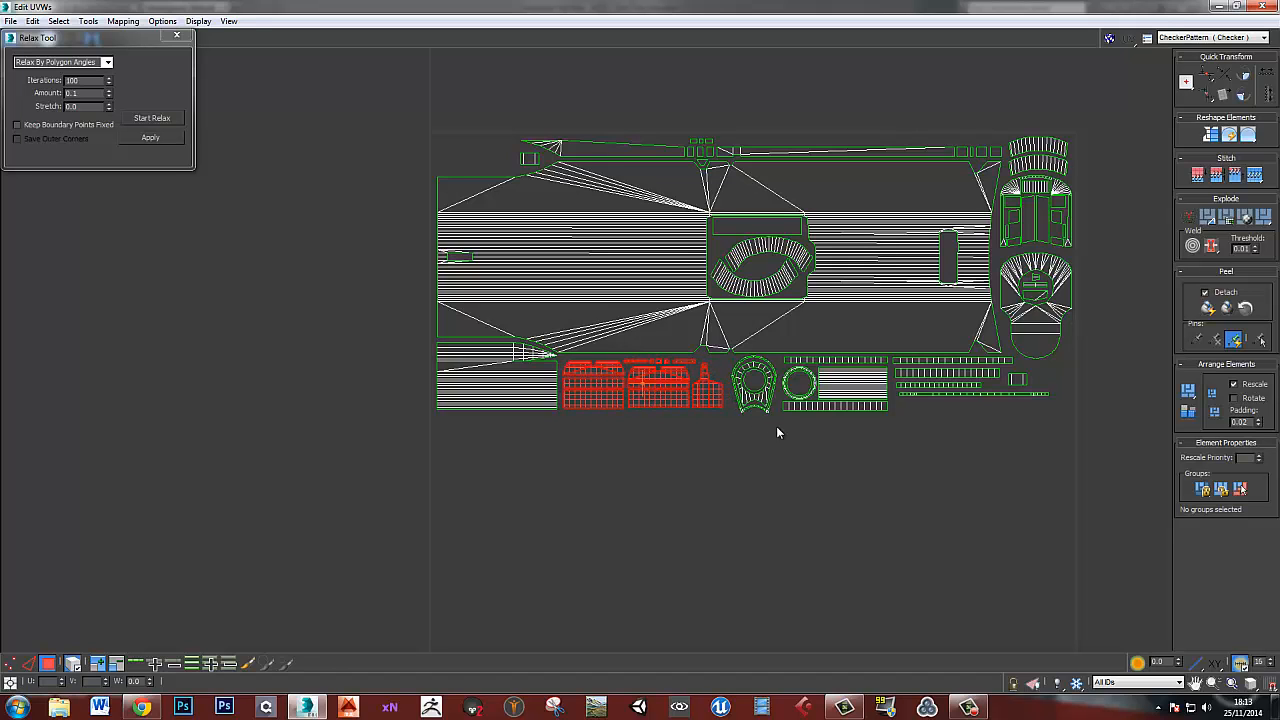
- Move the horseshoe shells slightly closer to the enlarged small part shells, keeping a small gap between them
scroll(778, 432, up, 5)
click(703, 298)
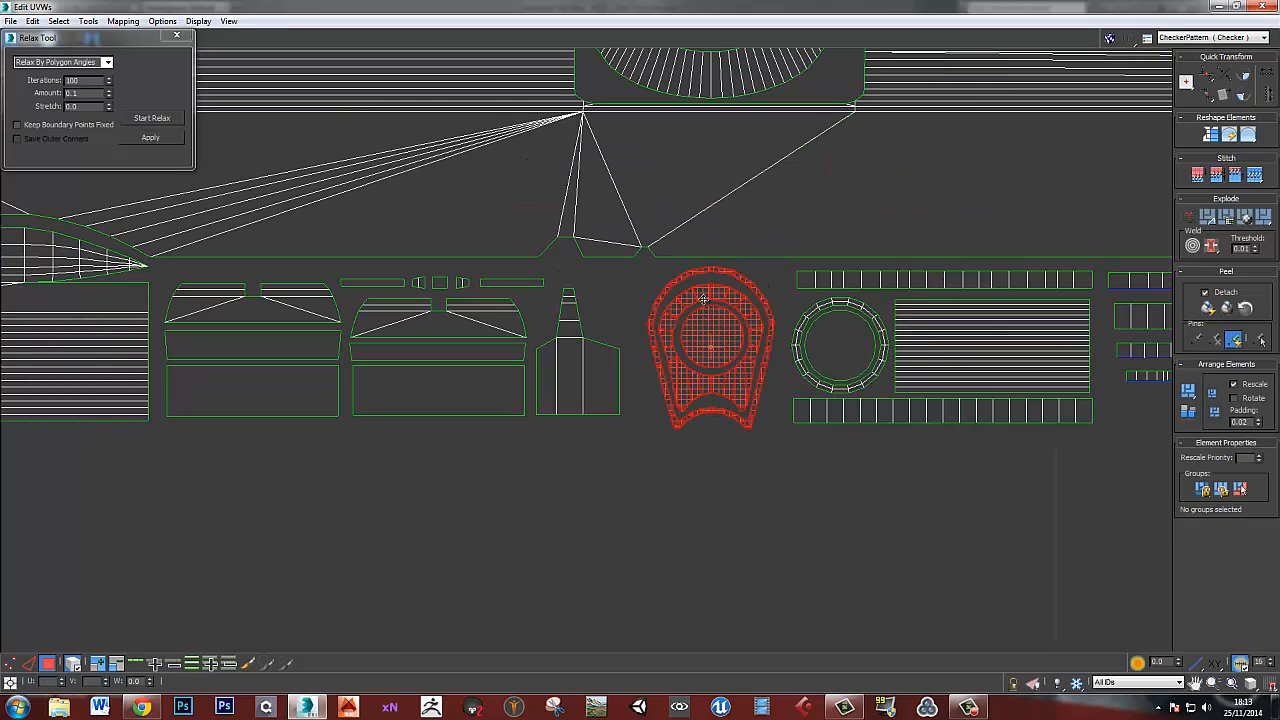
drag(703, 298, 683, 295)
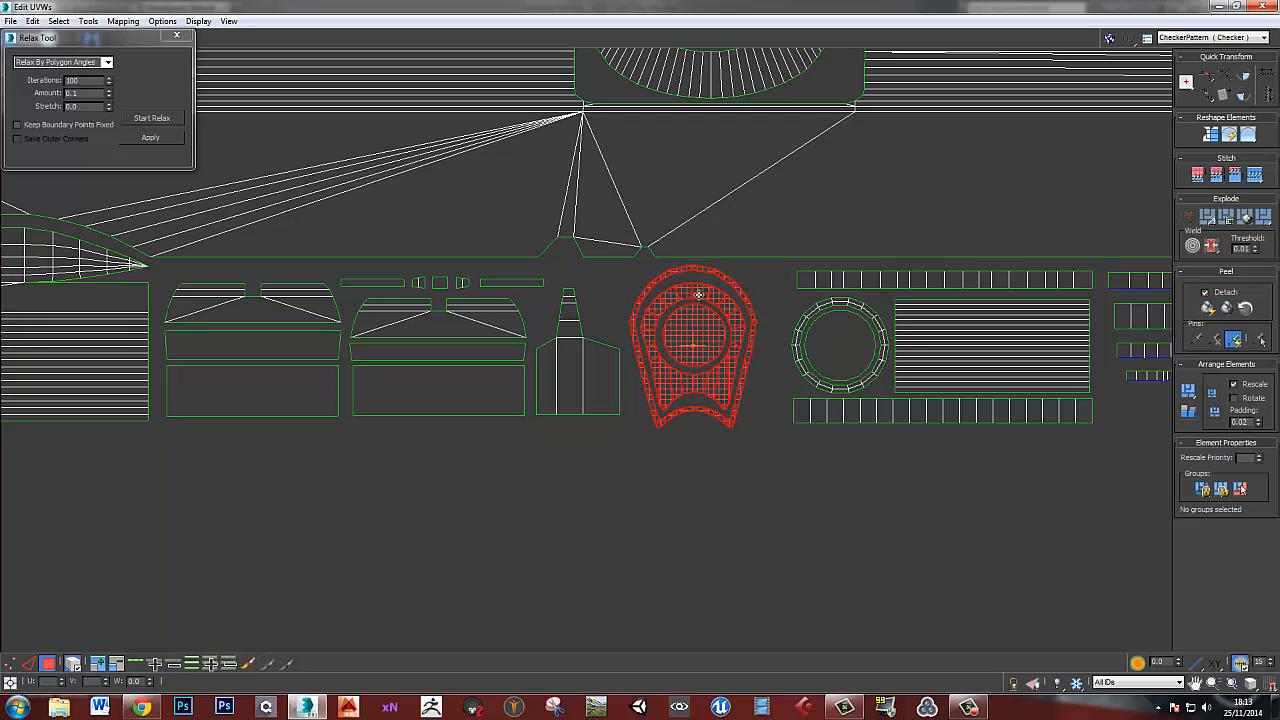
drag(701, 295, 699, 296)
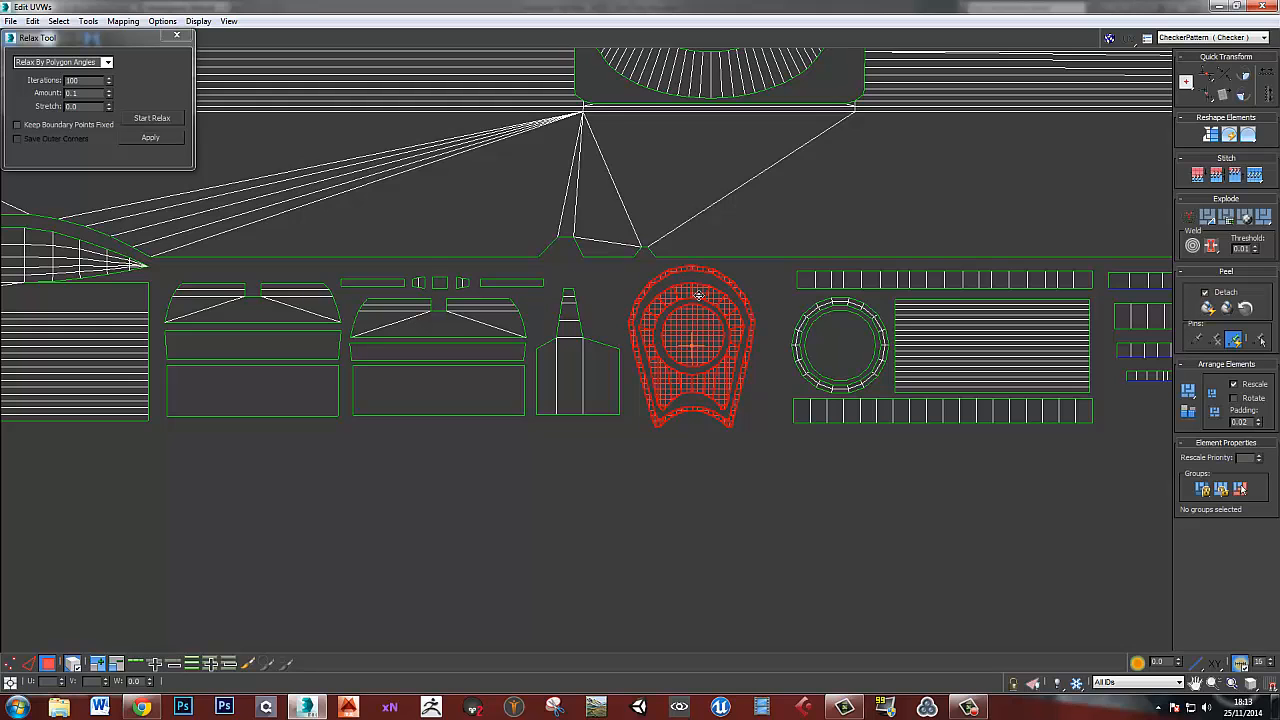
scroll(838, 340, down, 2)
middle_drag(982, 402, 863, 408)
scroll(864, 406, up, 1)
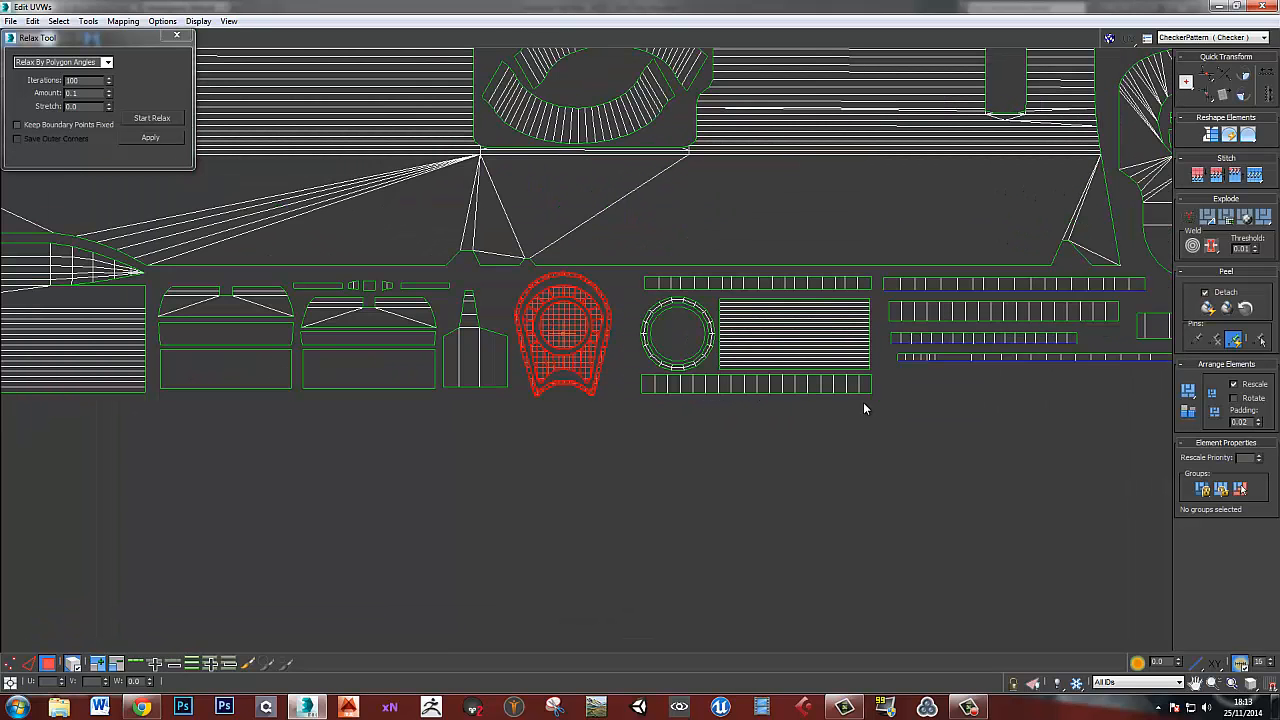
- Shift the ring-and-barrel shell group closer to the horseshoe shells and line up the four stacked strips beside it with small gaps
click(640, 280)
drag(680, 282, 660, 281)
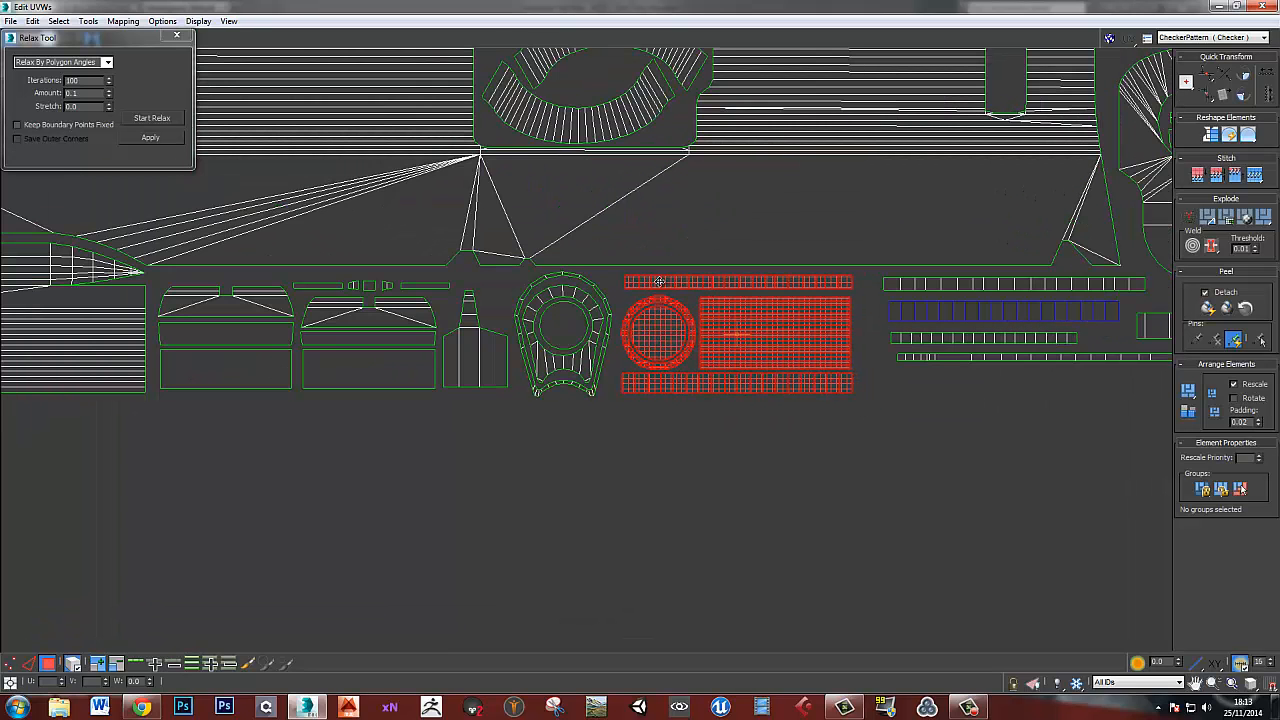
middle_drag(660, 281, 423, 297)
click(735, 299)
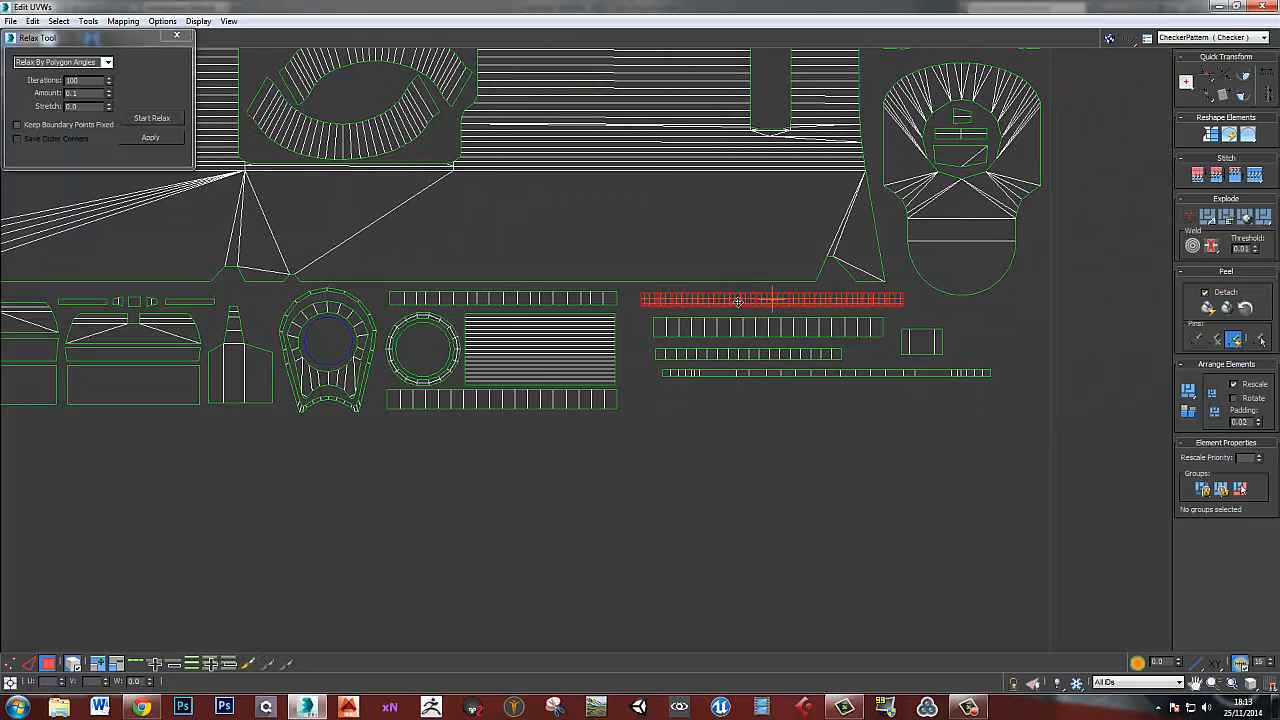
click(740, 328)
drag(740, 327, 692, 369)
click(724, 356)
click(725, 374)
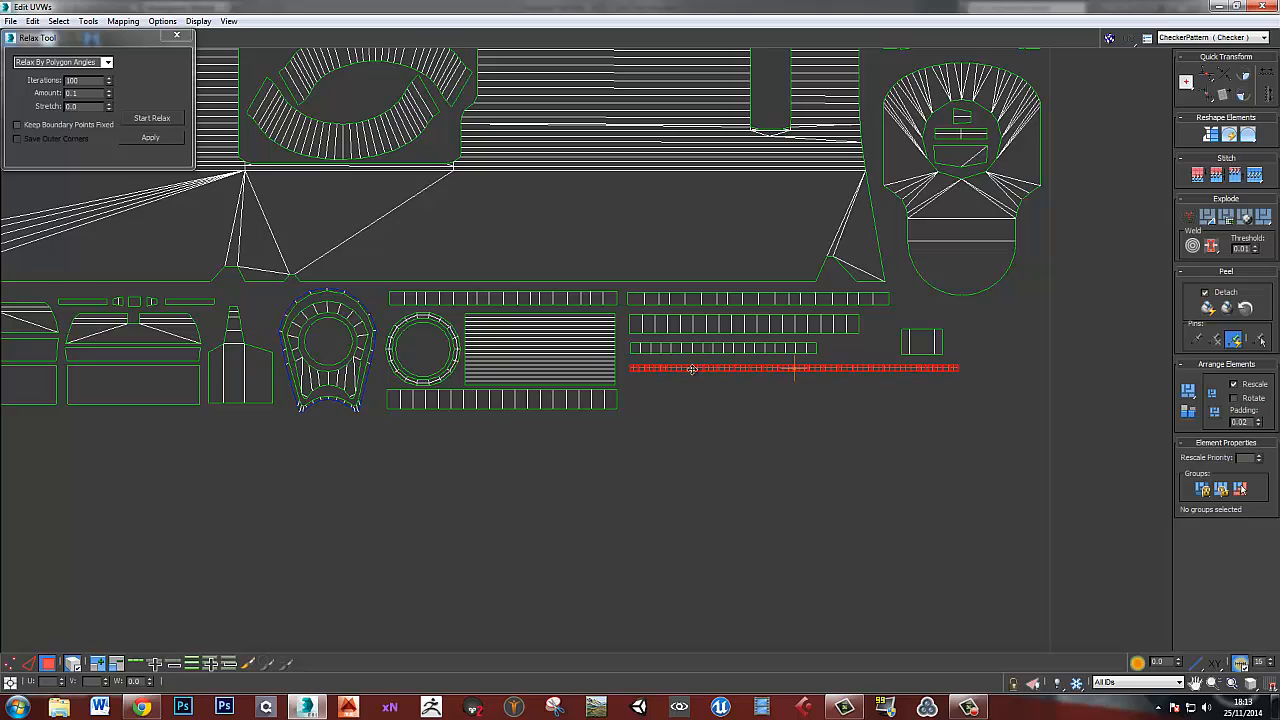
- Move the small rectangle closer to the stacked strips and rotate it upright
click(918, 342)
mouse_move(918, 342)
mouse_down()
mouse_move(884, 331)
mouse_move(900, 343)
mouse_up()
key(e)
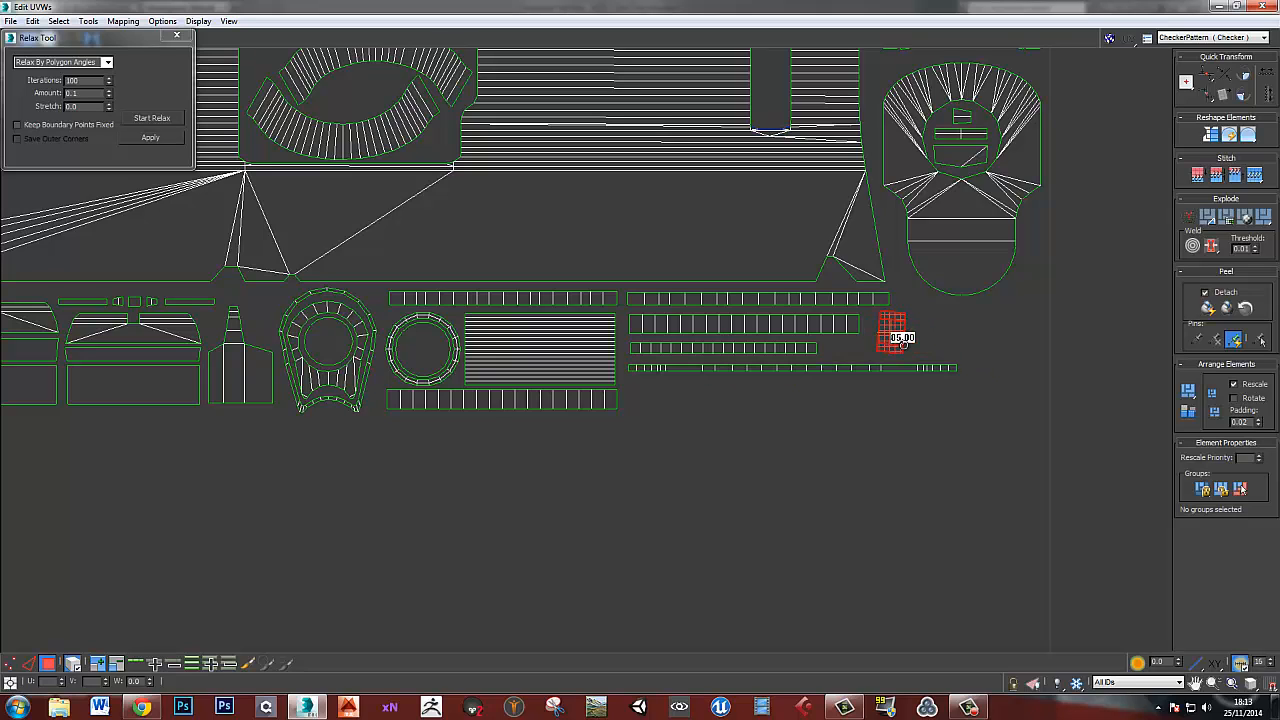
- Scale up the third strip in the stack to about the length of the strip above it
click(770, 347)
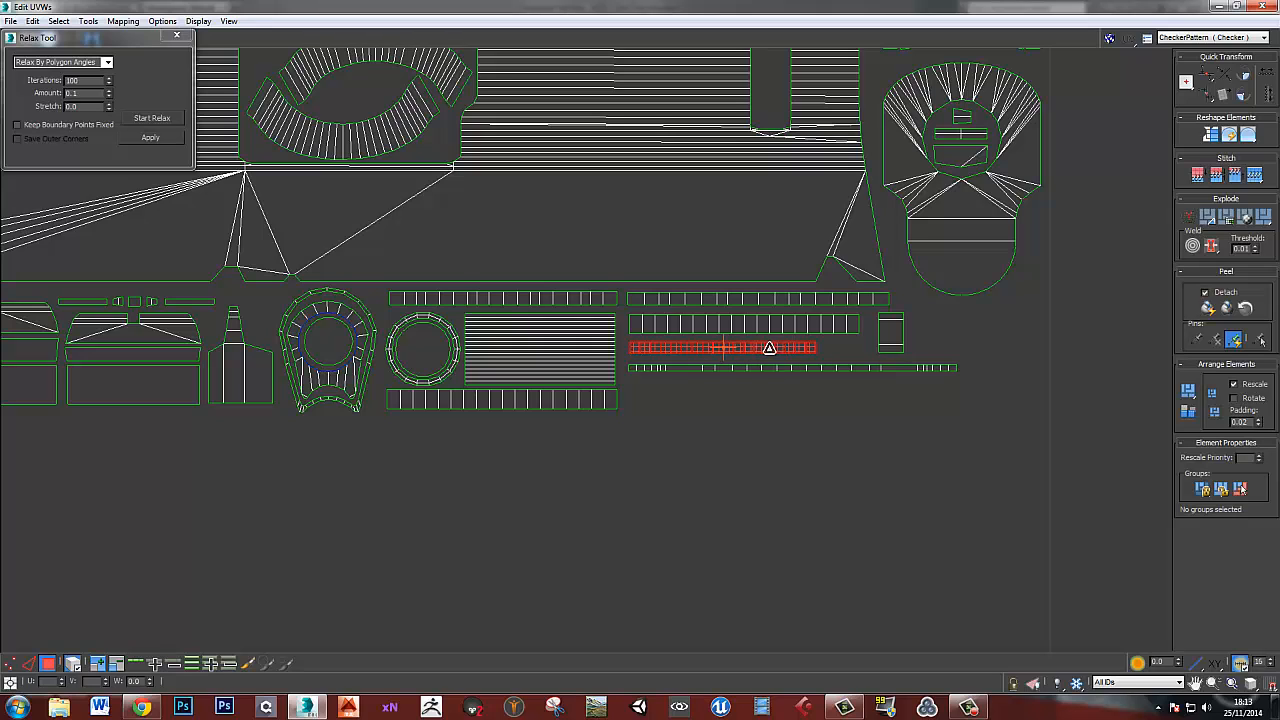
drag(769, 348, 788, 349)
key(w)
key(r)
key(w)
click(884, 333)
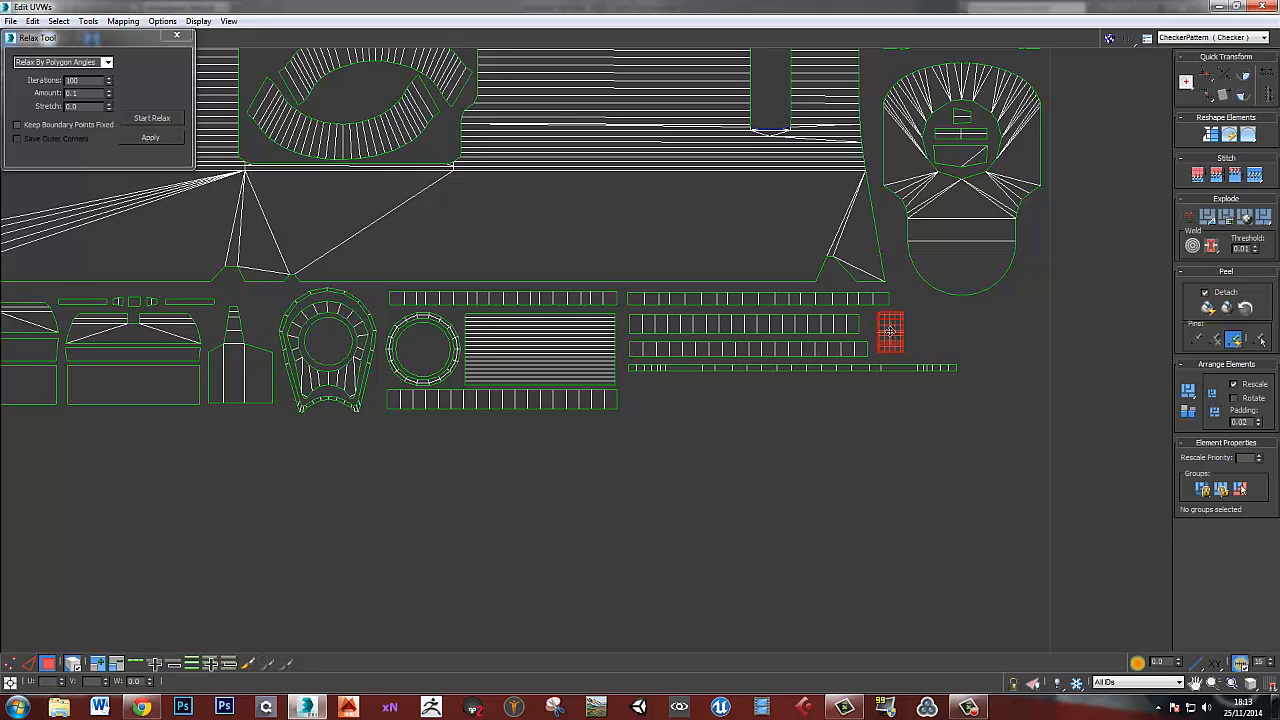
- Move the matching small rectangle from above the slide body and stack it upright exactly over the rectangle beside the strips
scroll(938, 330, down, 4)
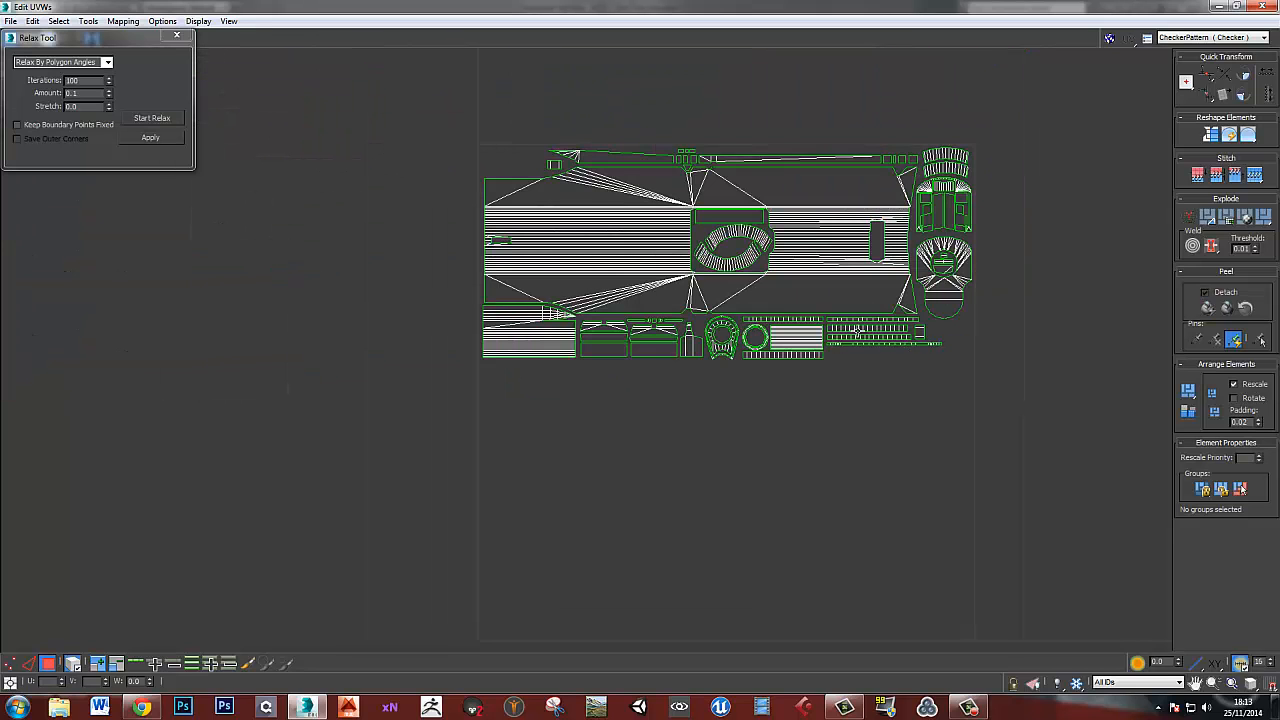
scroll(575, 185, up, 4)
click(615, 201)
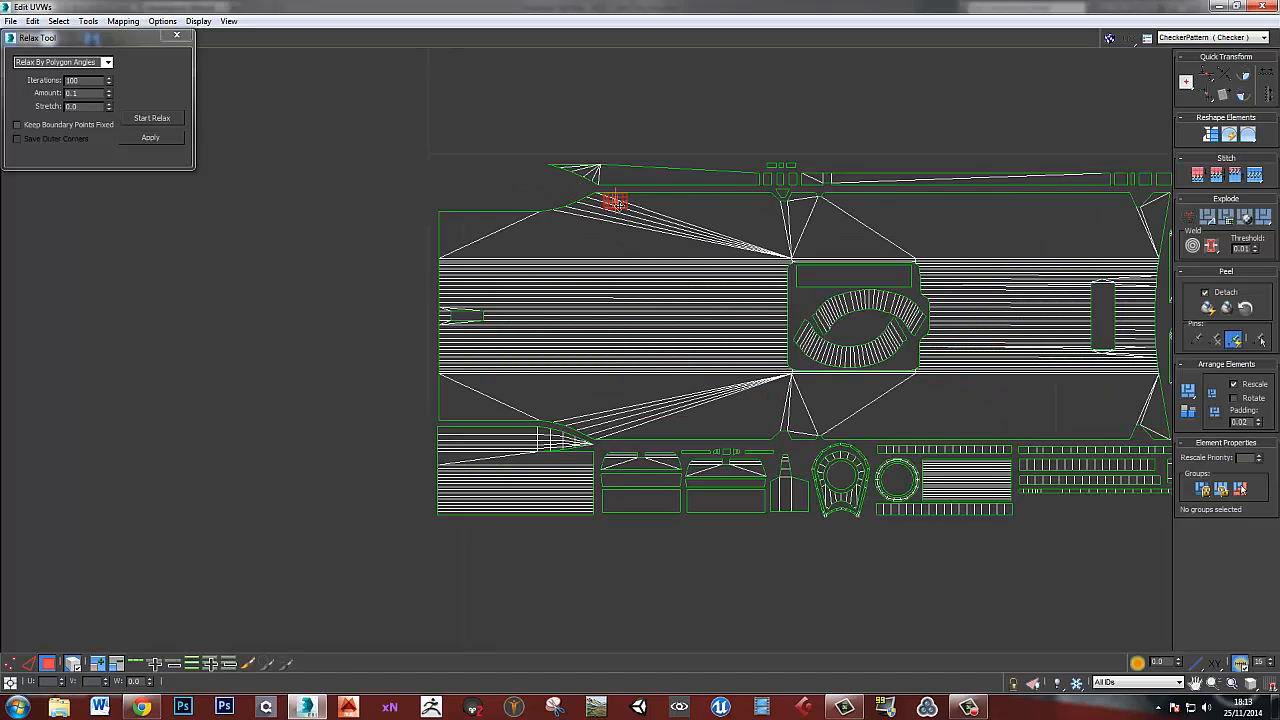
drag(617, 203, 560, 188)
middle_drag(1082, 347, 656, 267)
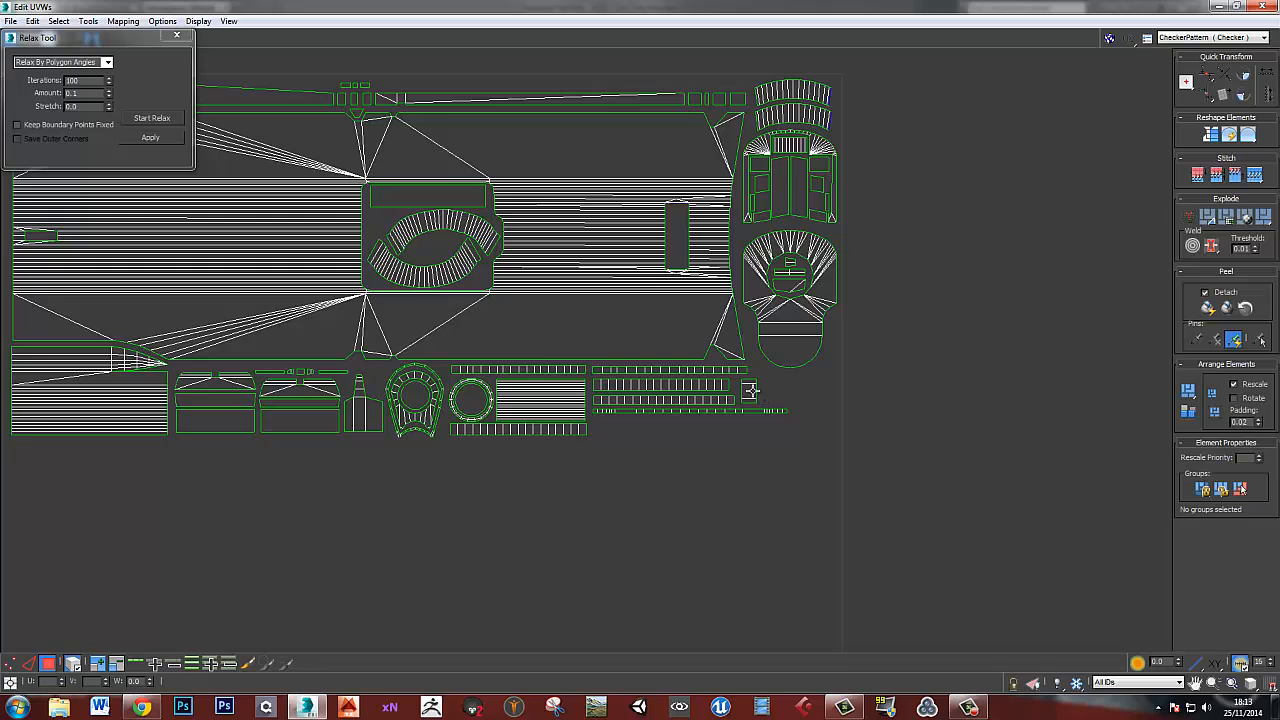
middle_drag(380, 278, 653, 291)
drag(509, 161, 1025, 440)
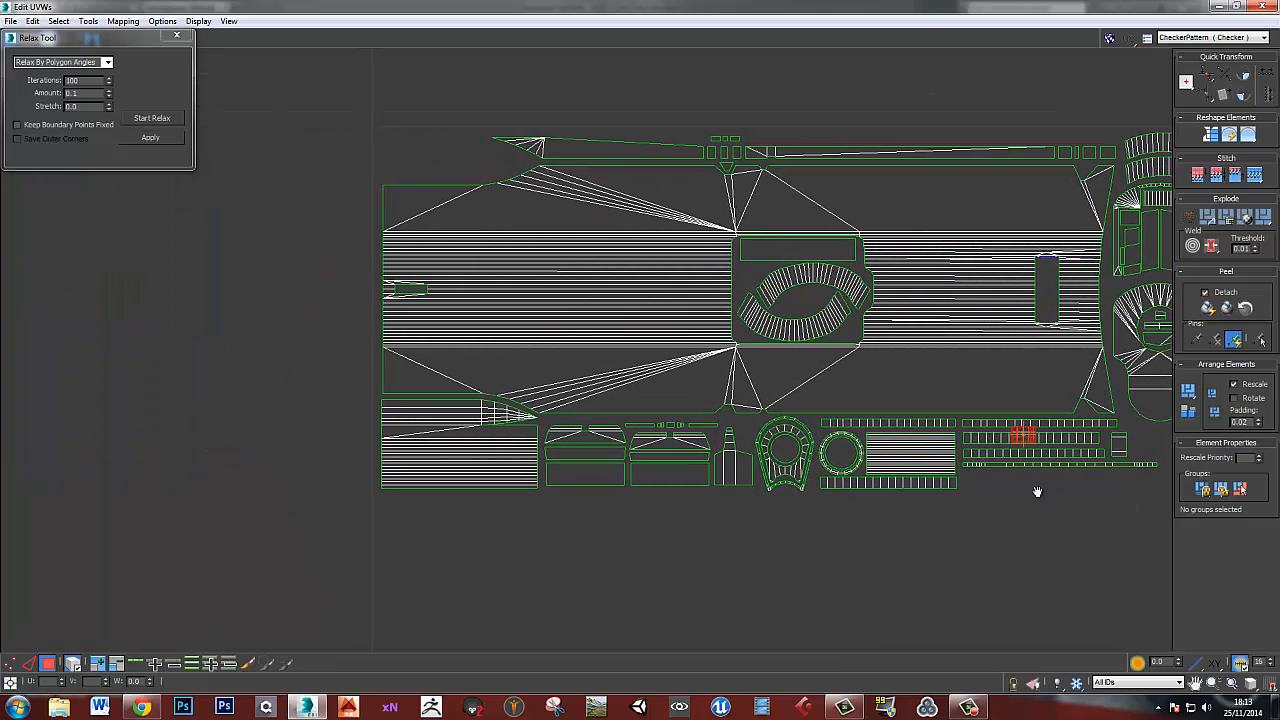
scroll(1025, 440, up, 4)
middle_drag(1025, 440, 575, 316)
drag(557, 319, 789, 341)
scroll(788, 345, up, 6)
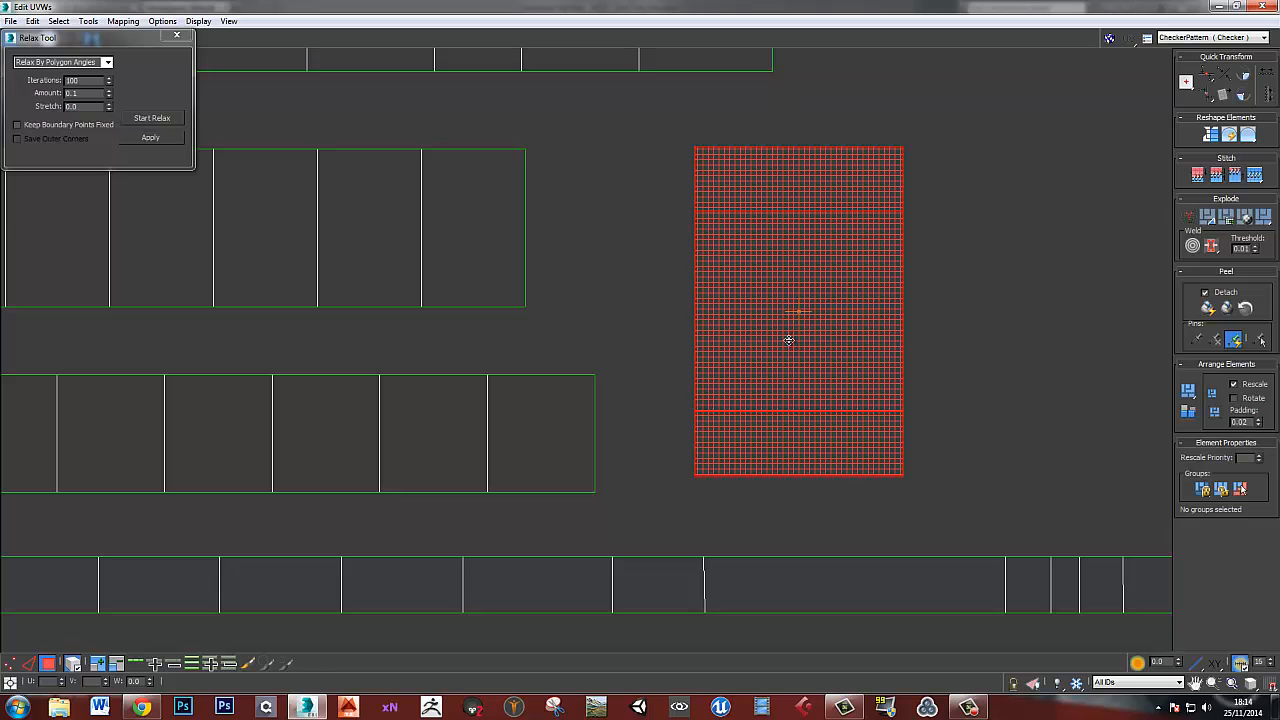
click(944, 342)
scroll(944, 342, down, 10)
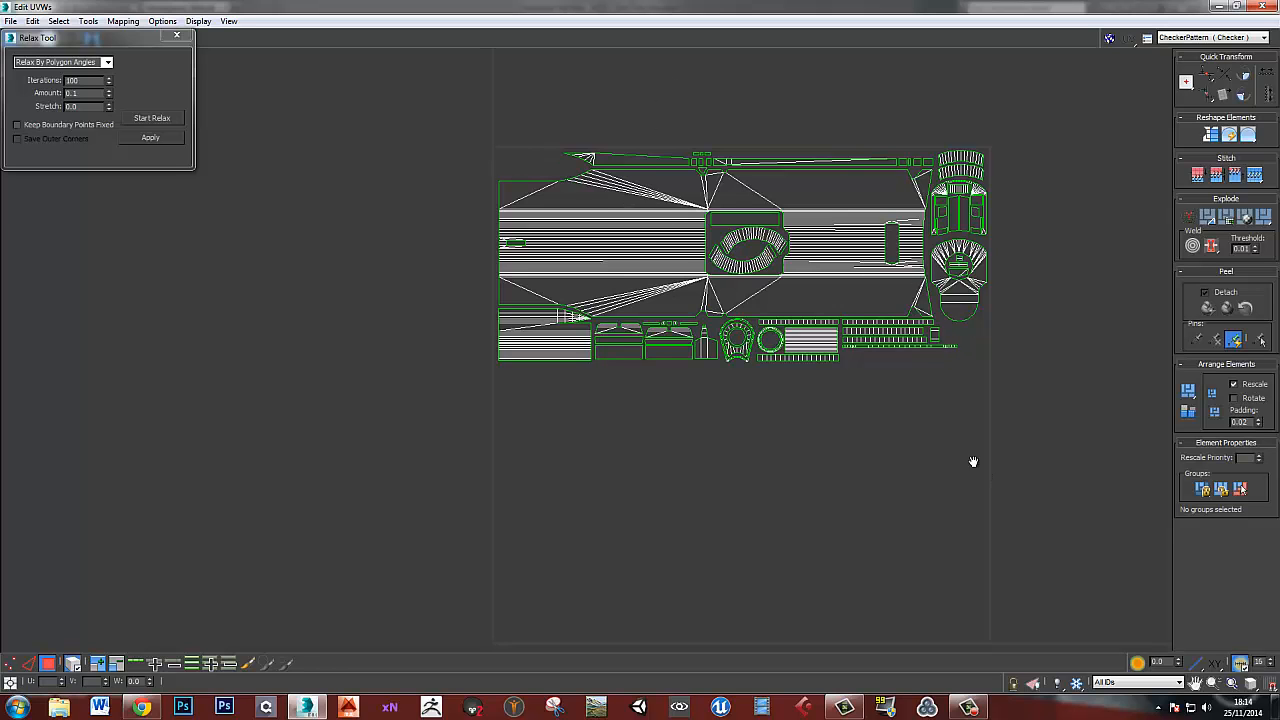
middle_drag(937, 385, 863, 278)
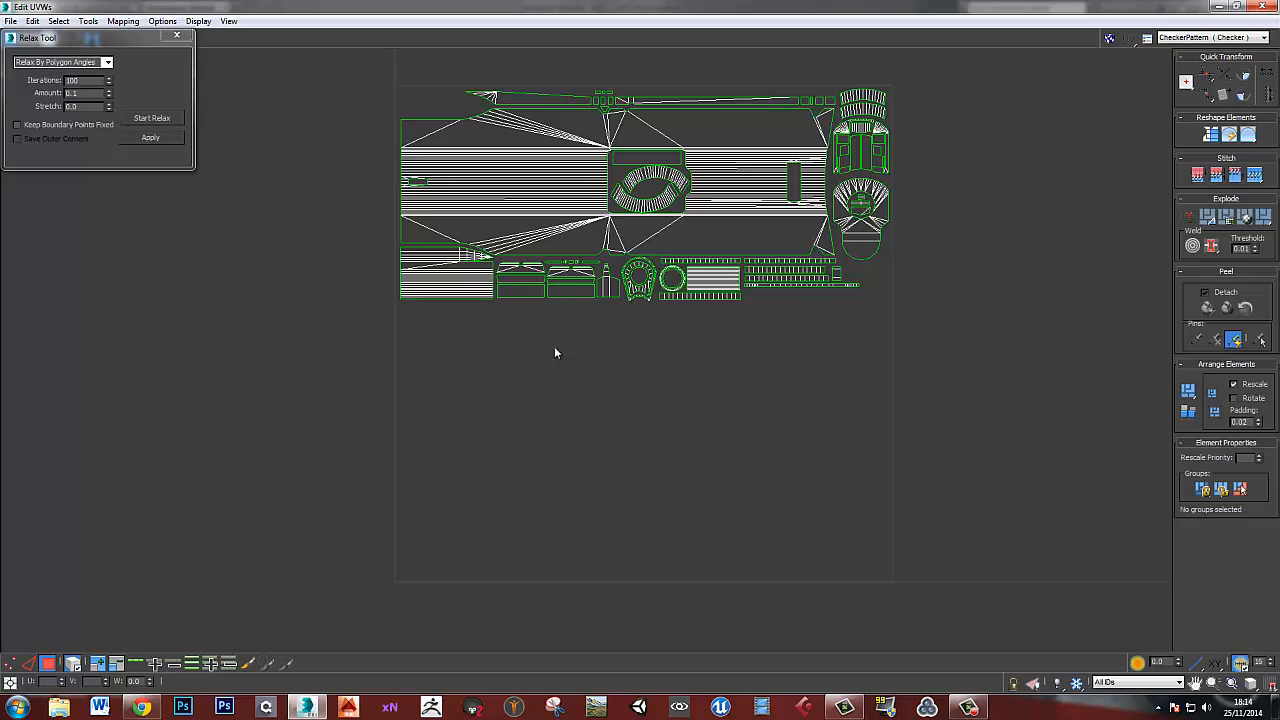
- Close the UV editor, frame the slide's front end and pick the short edge below the muzzle ring in edge selection mode
double_click(543, 5)
click(1163, 162)
middle_drag(610, 445, 695, 448)
key(z)
scroll(440, 350, up, 6)
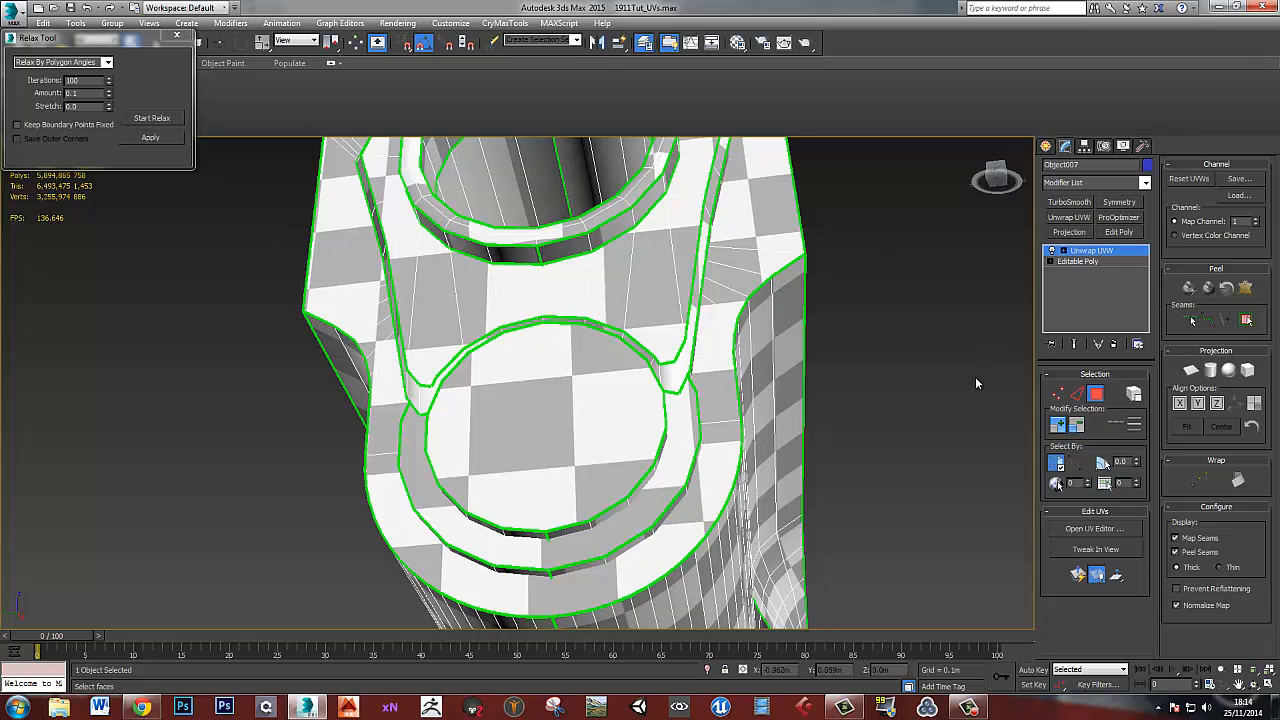
click(1076, 394)
click(539, 257)
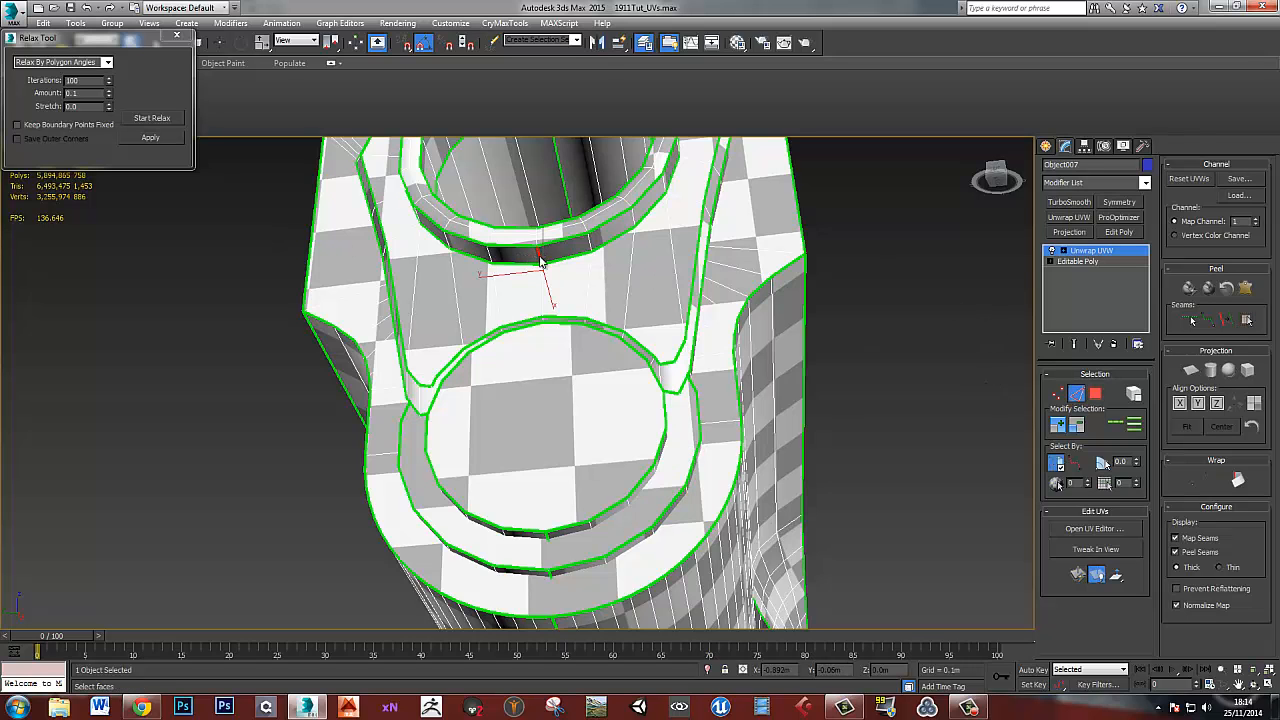
- Examine the checker pattern and seams on the slide's front, underside, long side and inside the bore
alt+middle_drag(620, 251, 613, 251)
middle_drag(556, 308, 686, 338)
scroll(570, 276, down, 4)
scroll(573, 351, up, 3)
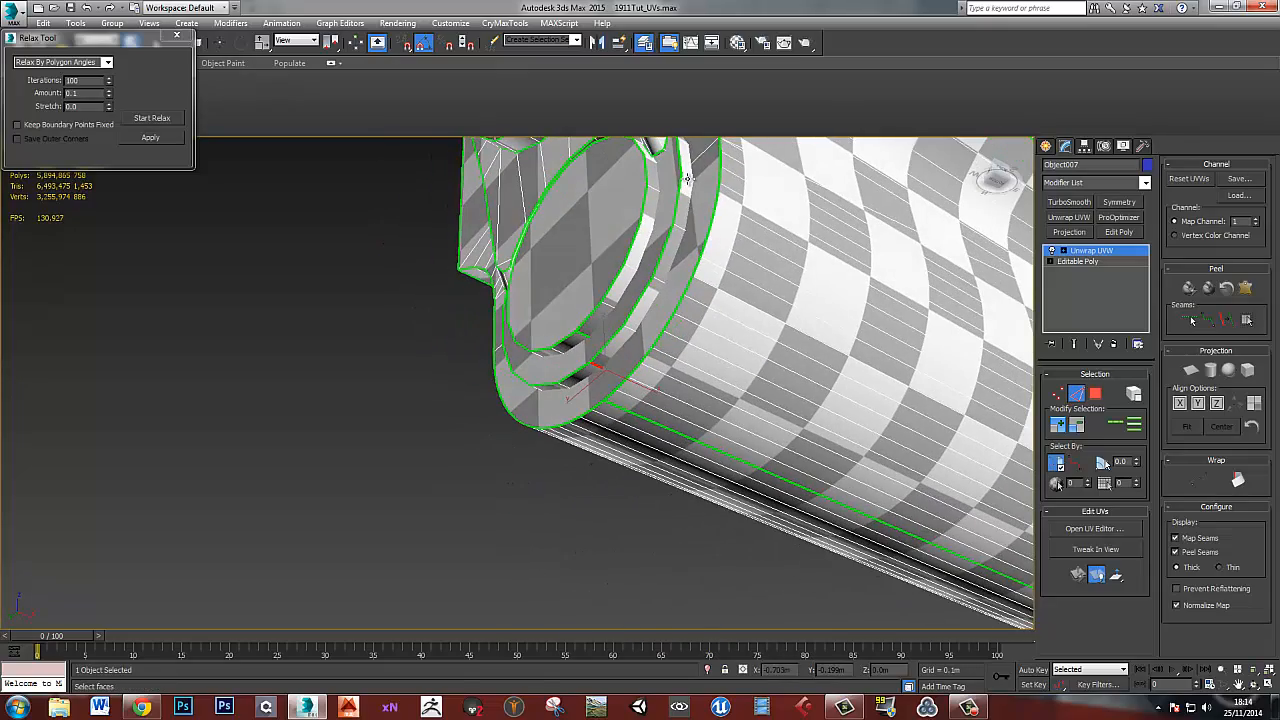
alt+middle_drag(686, 180, 647, 352)
scroll(686, 440, down, 3)
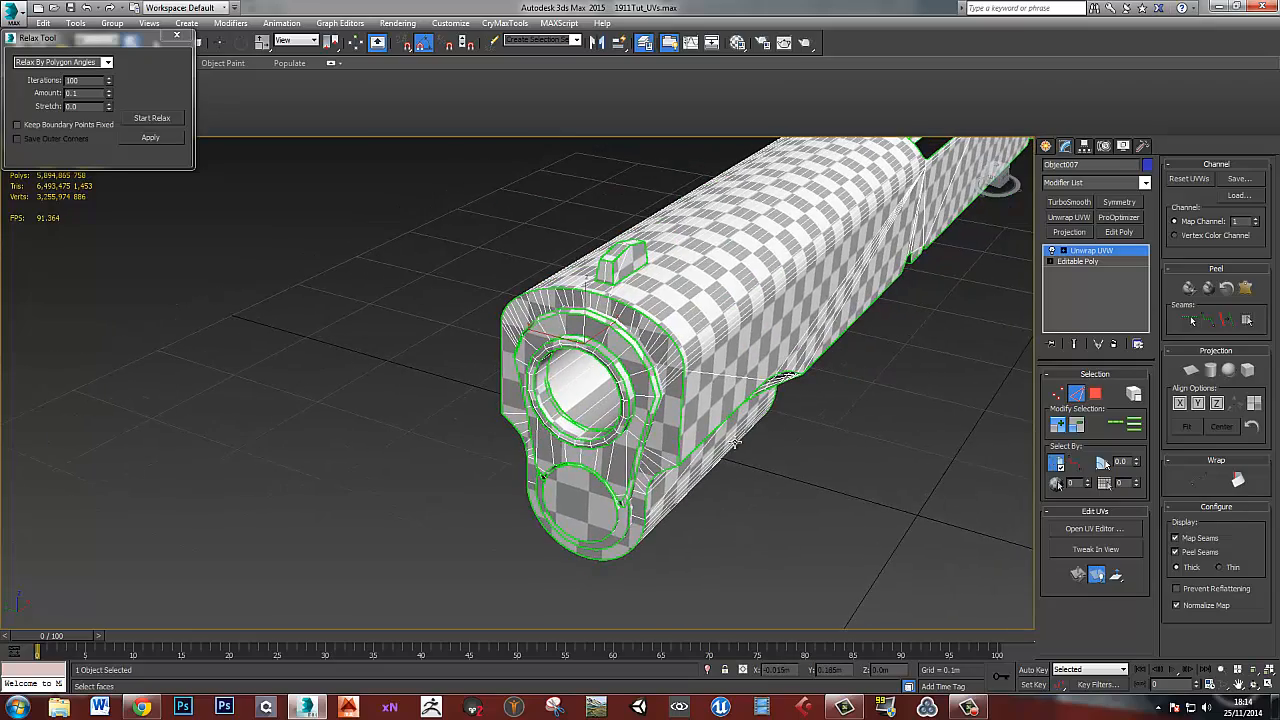
alt+middle_drag(707, 447, 617, 457)
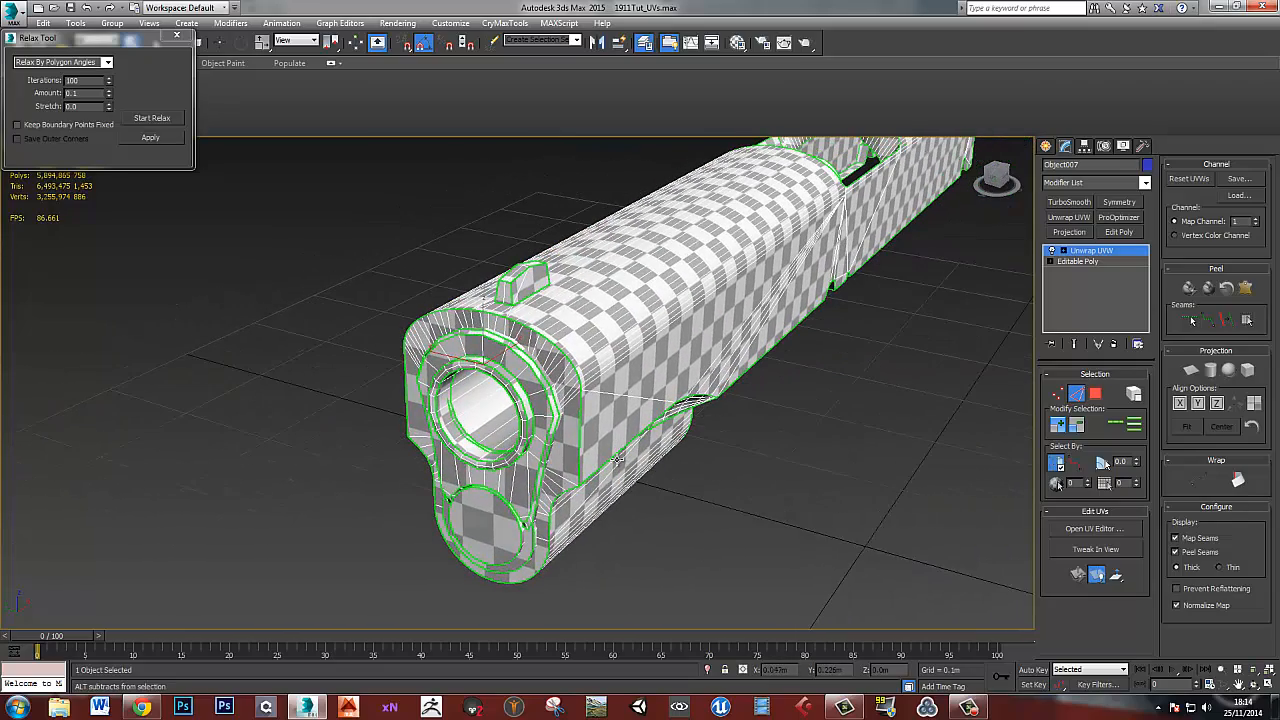
alt+middle_drag(530, 450, 688, 376)
scroll(521, 418, up, 2)
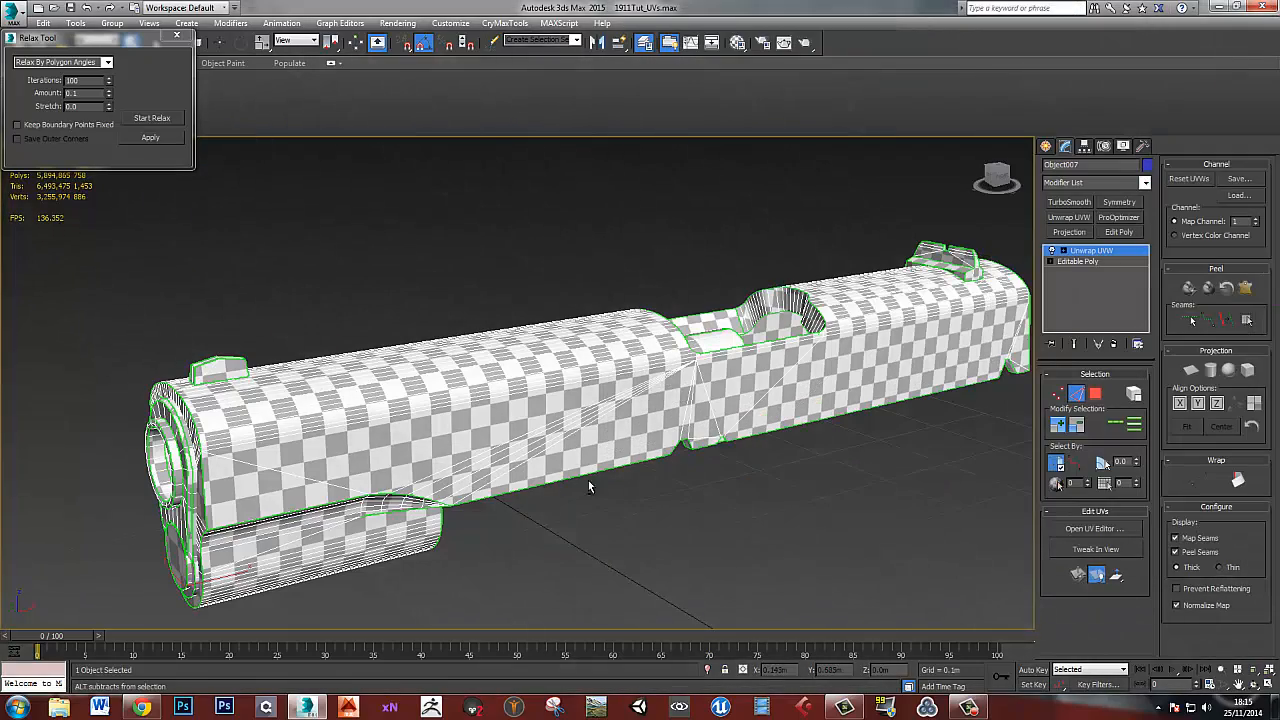
alt+middle_drag(589, 487, 494, 394)
scroll(479, 374, up, 5)
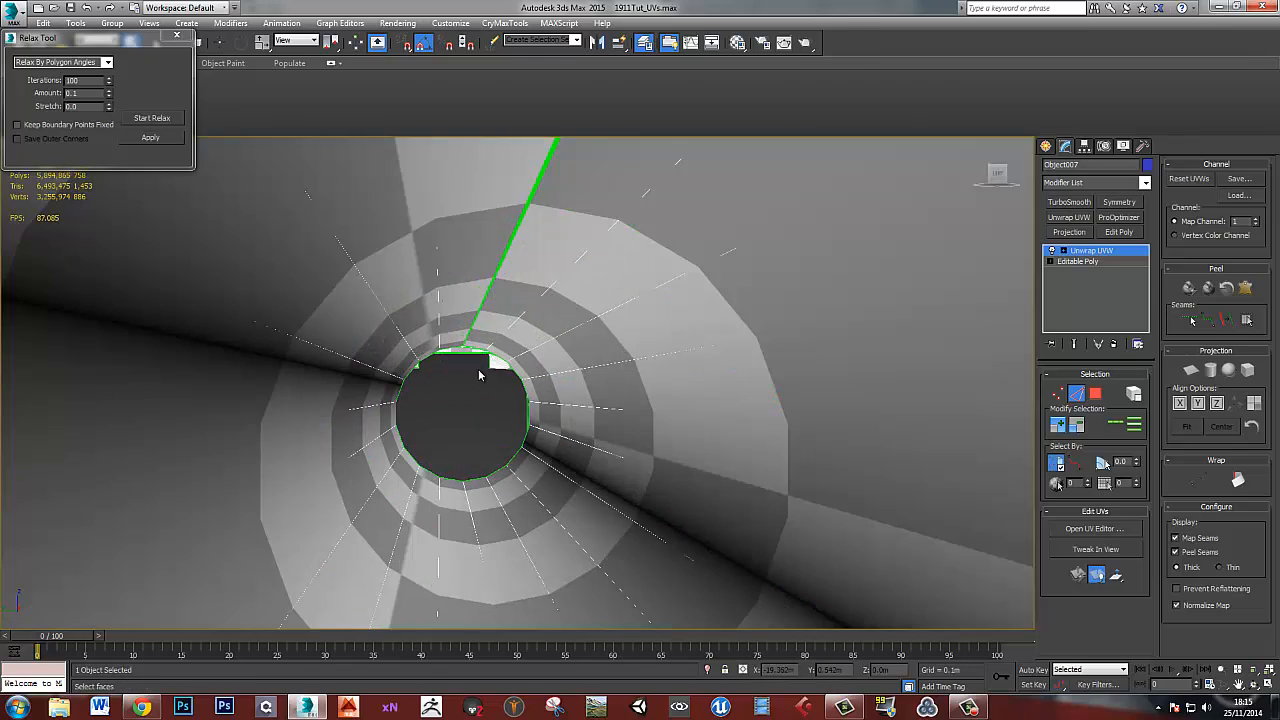
scroll(474, 346, down, 5)
alt+middle_drag(586, 423, 625, 462)
- Reopen the UV editor maximized, return to face selection mode and close the Relax Tool dialog
click(1094, 528)
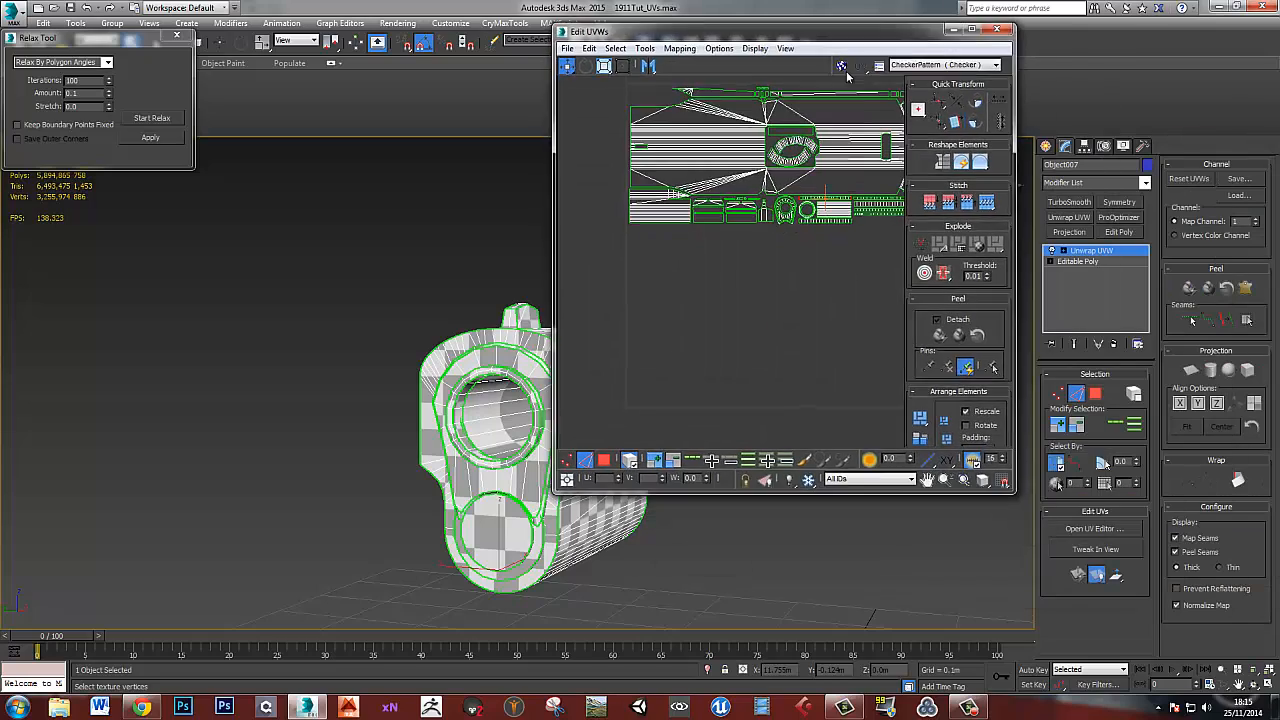
drag(824, 54, 1073, 150)
alt+middle_drag(628, 394, 690, 372)
double_click(1016, 146)
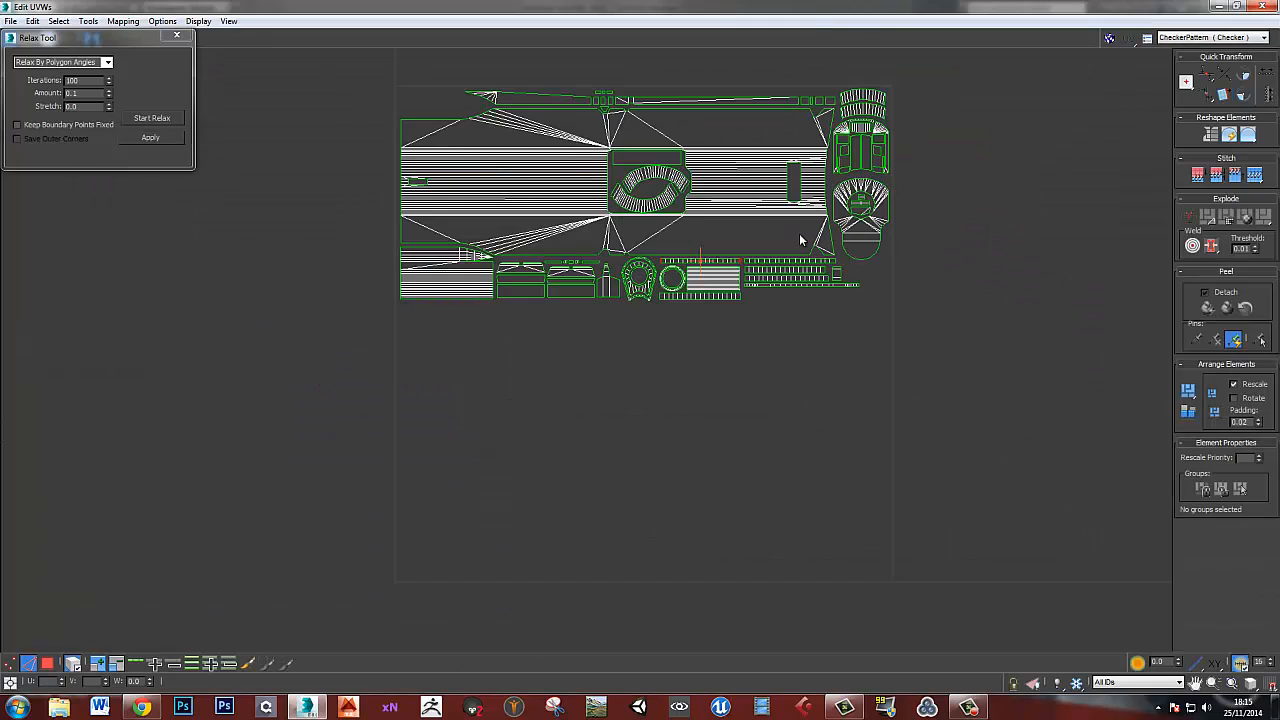
click(47, 663)
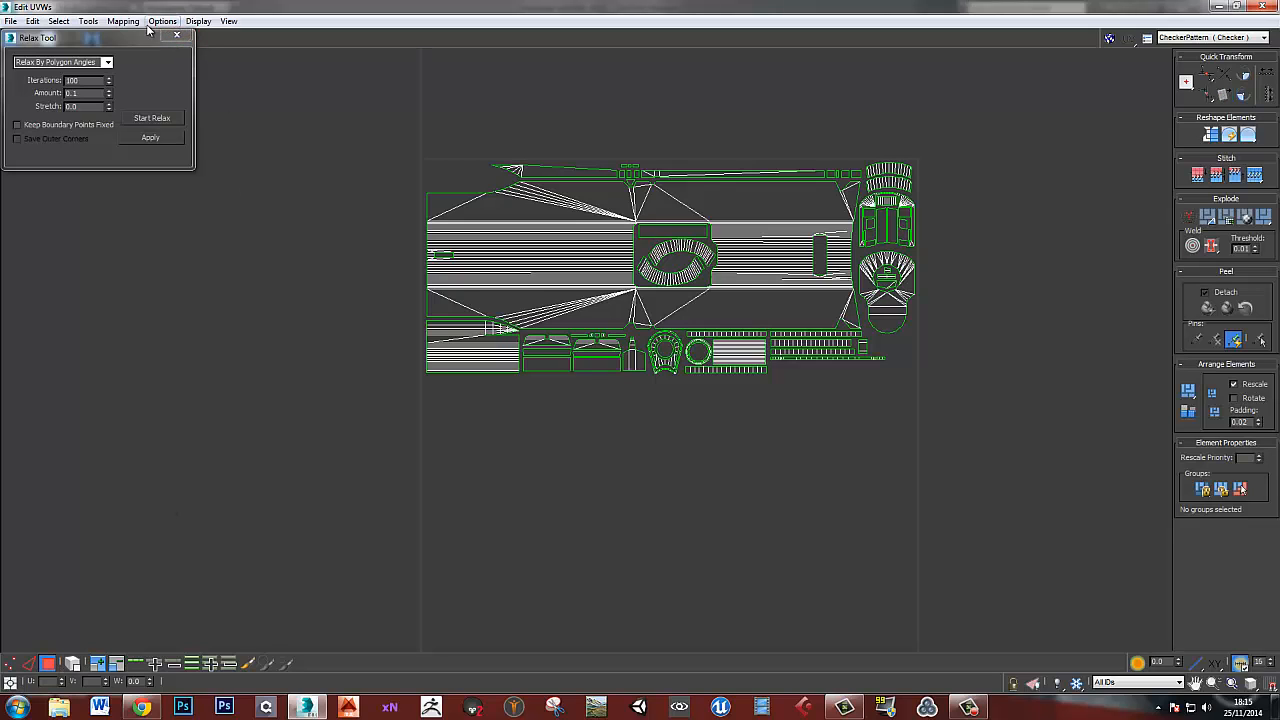
click(177, 36)
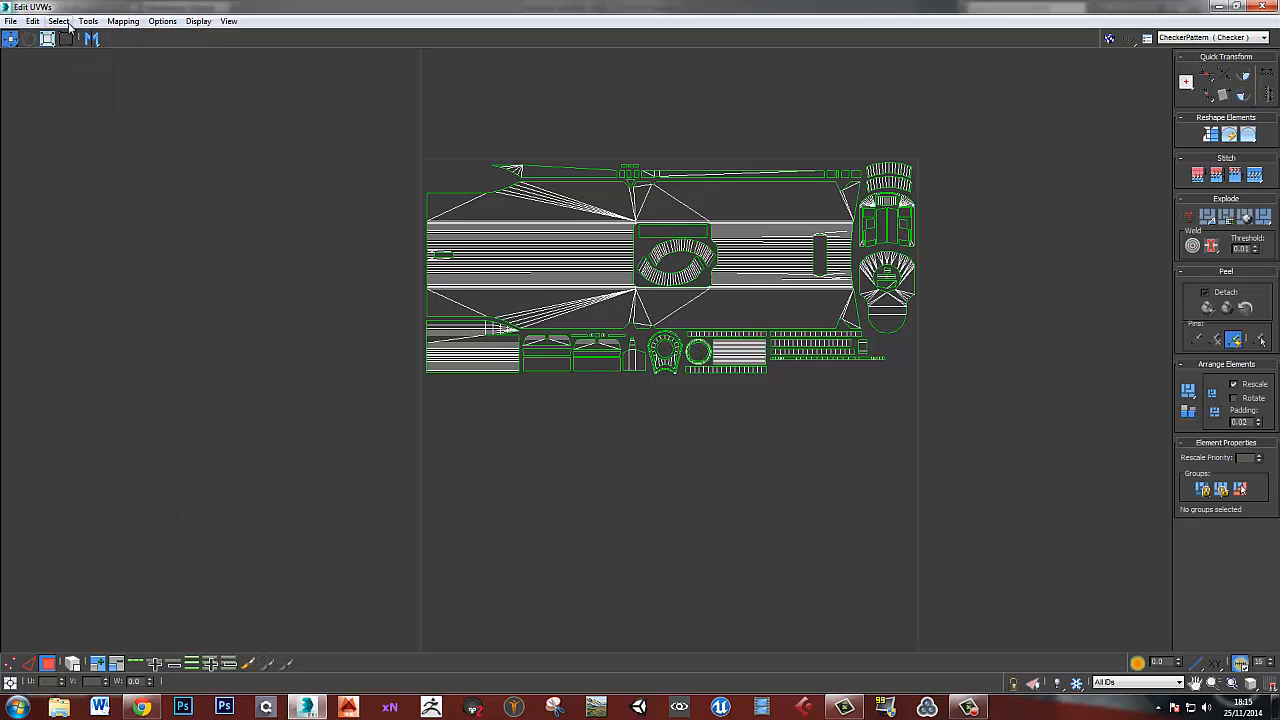
- Select all overlapping faces in the layout, examine which shells are stacked, and clear the selection
click(58, 21)
click(127, 145)
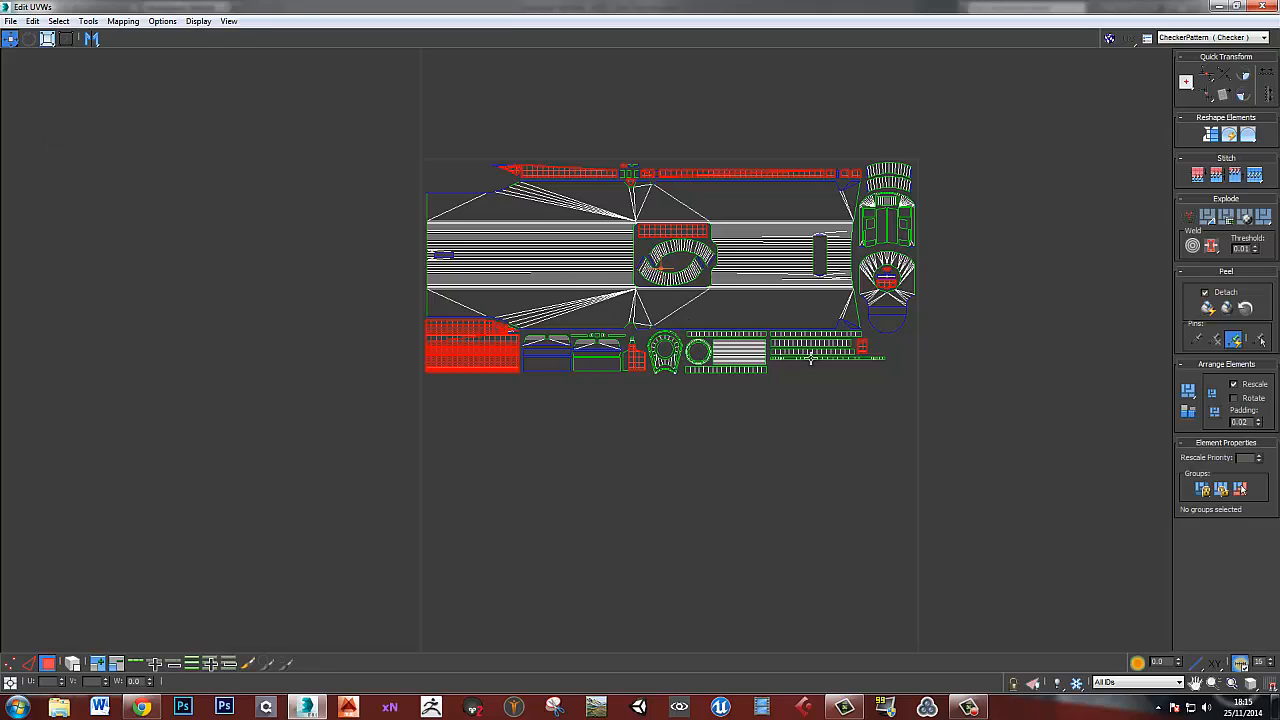
scroll(490, 349, up, 10)
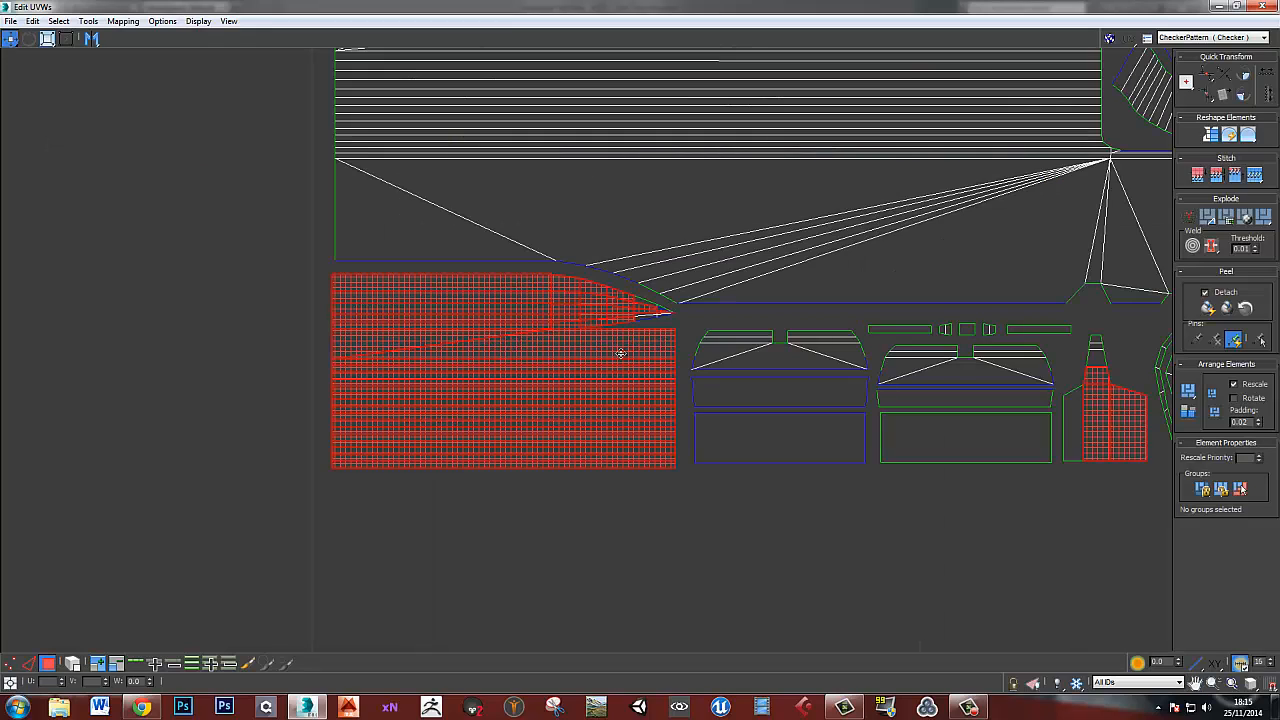
scroll(757, 302, down, 5)
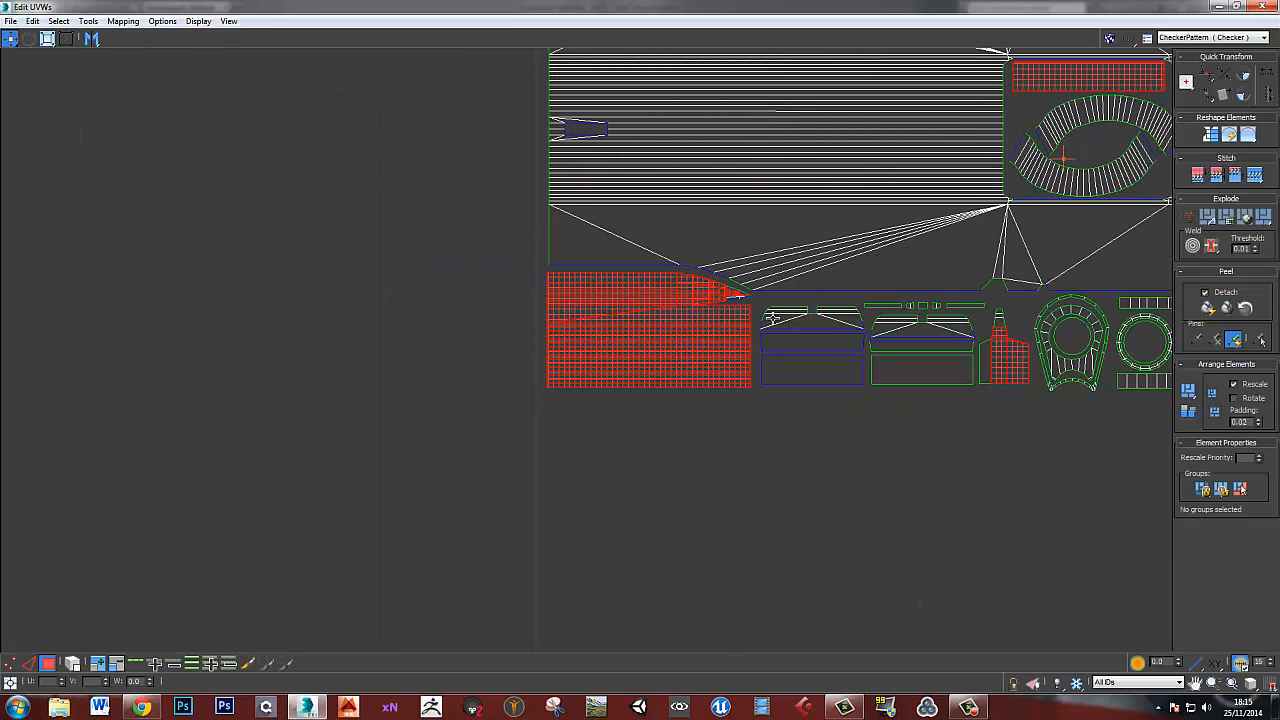
middle_drag(791, 391, 673, 410)
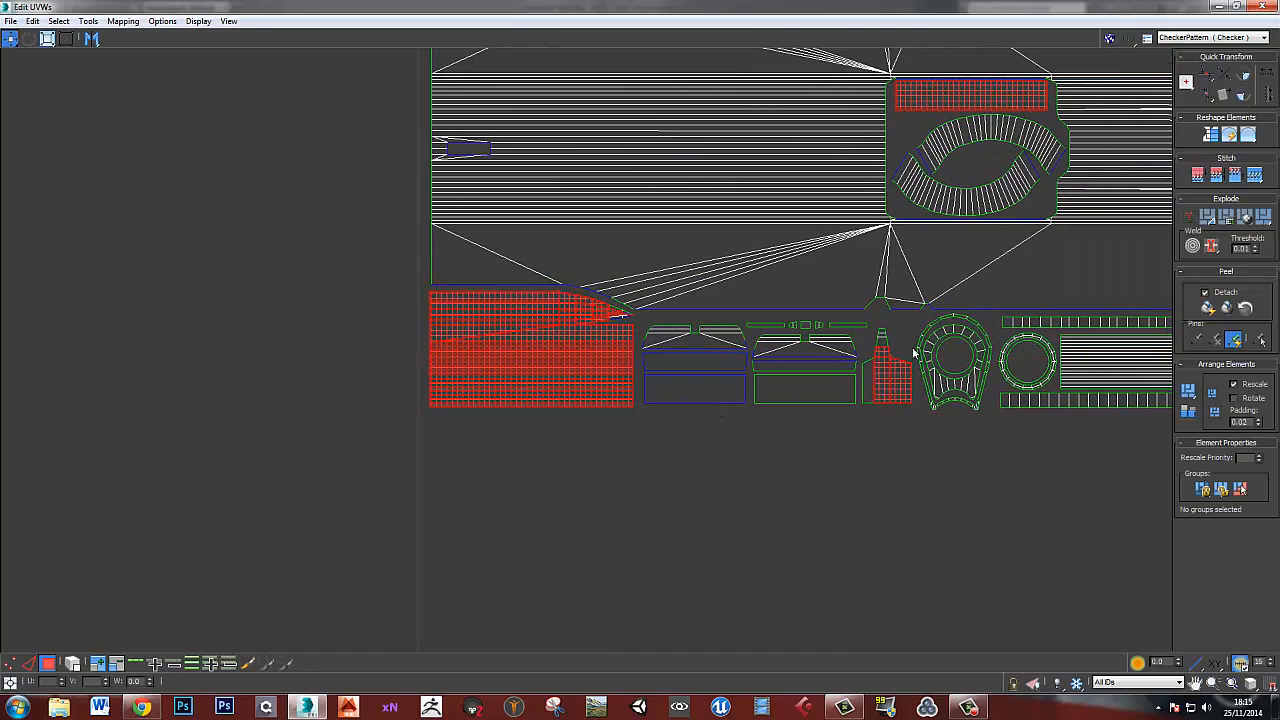
middle_drag(920, 351, 690, 377)
scroll(860, 364, down, 3)
middle_drag(952, 385, 834, 410)
click(1024, 396)
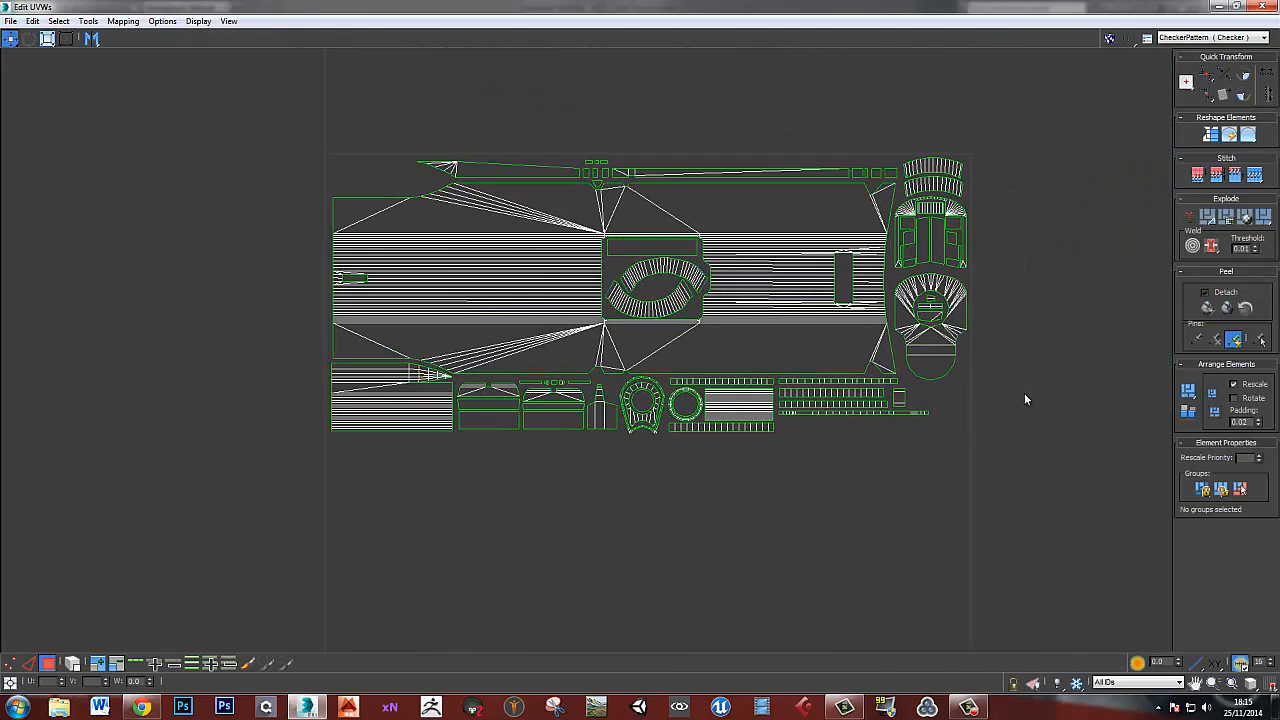
- Switch the transform entry to relative offset and move one copy of the stacked small rectangle along U, out of the UV square
click(898, 397)
scroll(877, 403, up, 4)
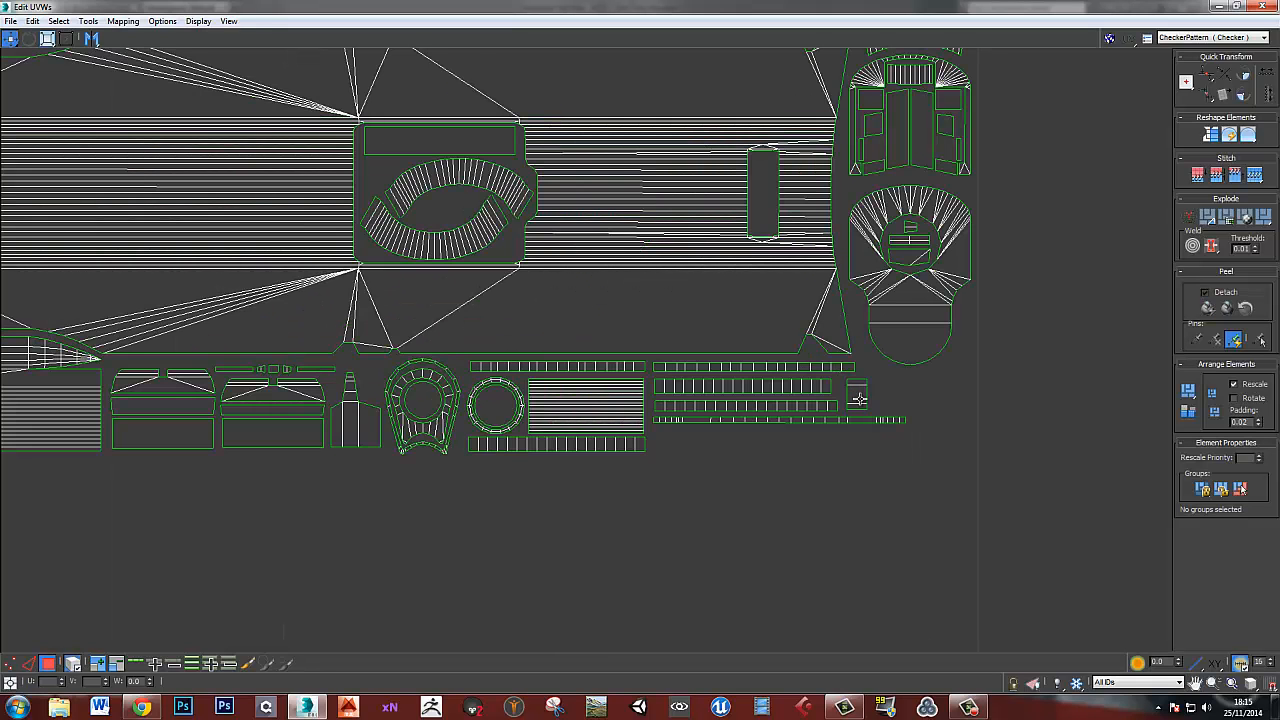
scroll(860, 399, down, 3)
middle_drag(872, 418, 747, 347)
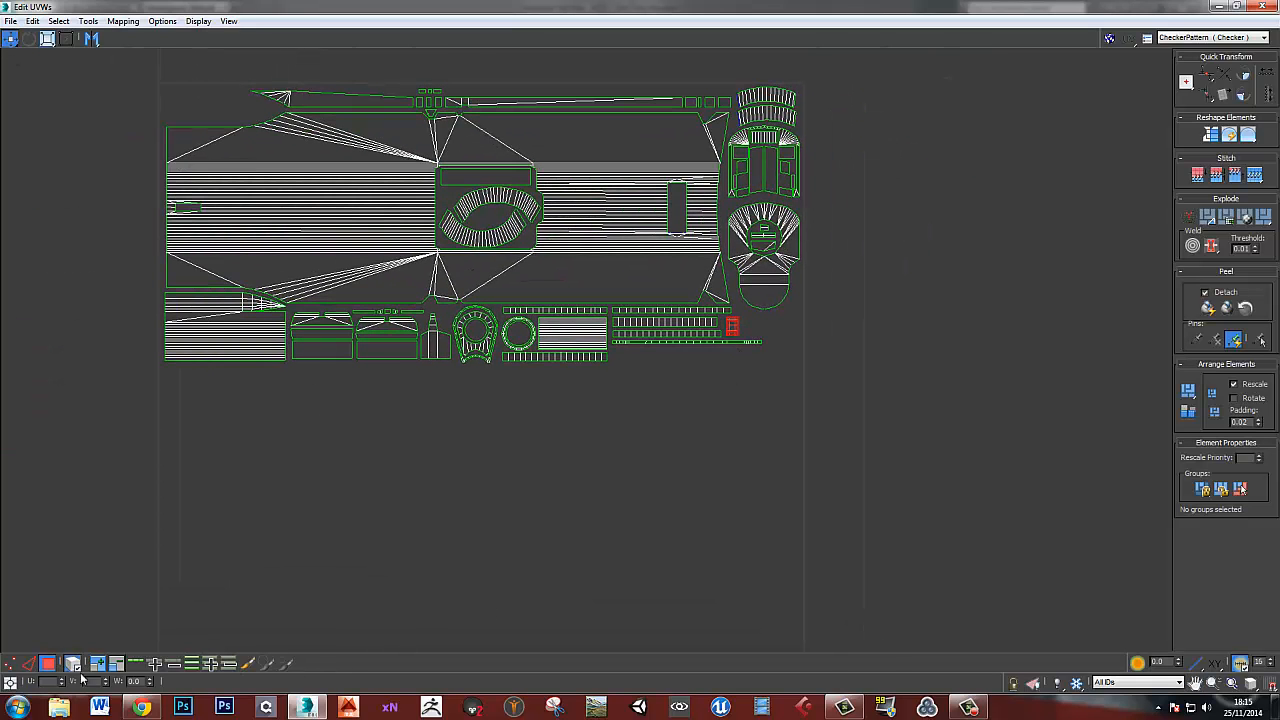
click(9, 683)
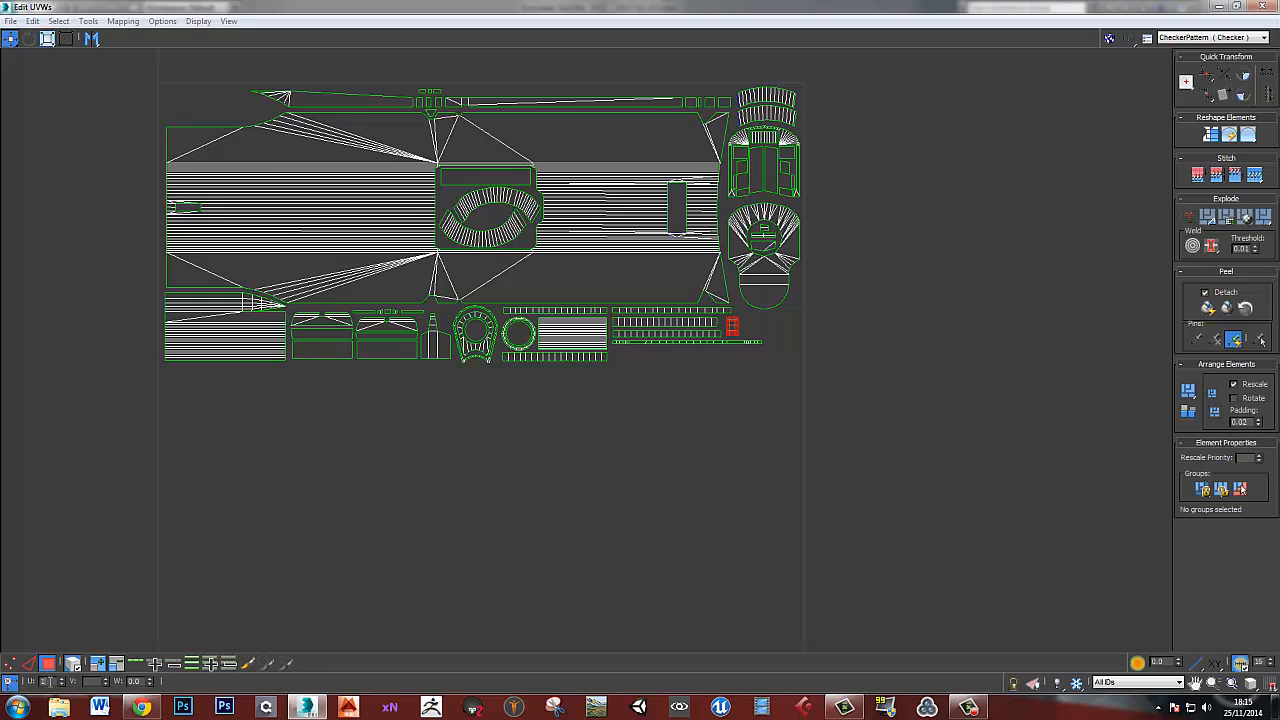
key(Return)
middle_drag(954, 397, 594, 419)
scroll(854, 414, down, 3)
scroll(580, 270, up, 3)
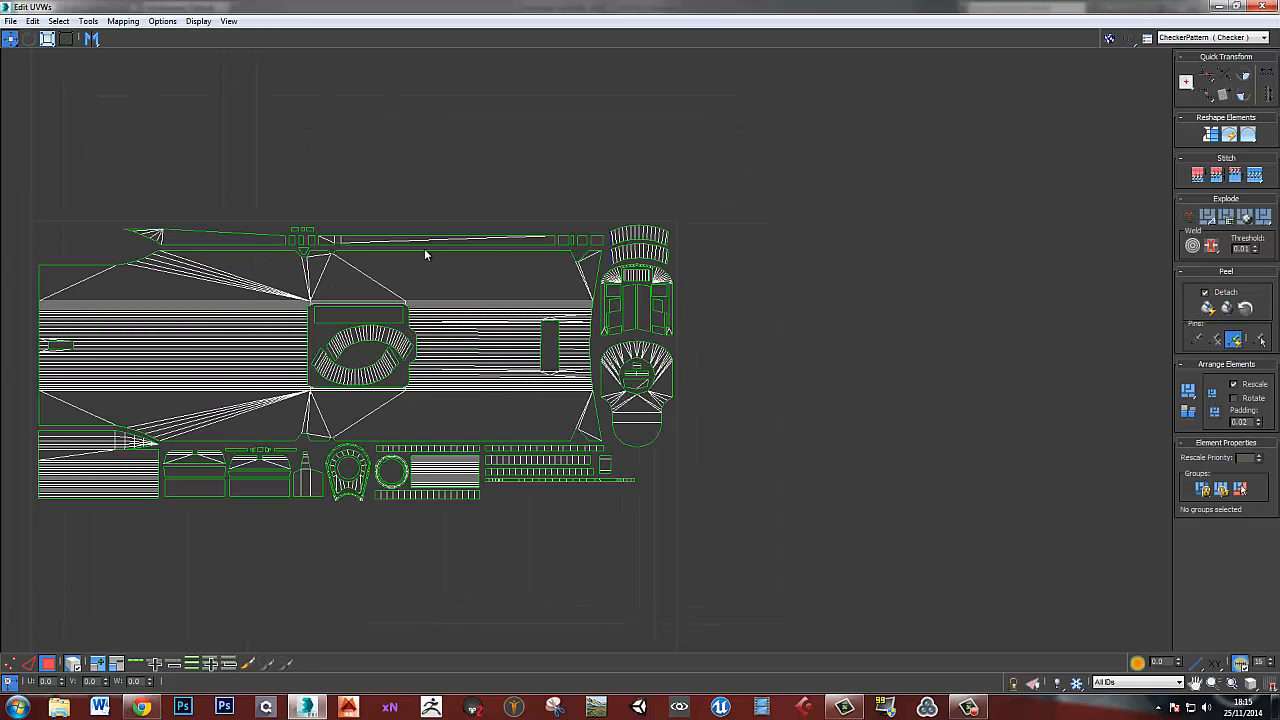
- Select the row of strips above the slide body, close the UV editor and examine the matching faces on the slide's underside
middle_drag(294, 238, 451, 258)
drag(268, 222, 768, 274)
scroll(350, 262, up, 3)
scroll(562, 272, up, 2)
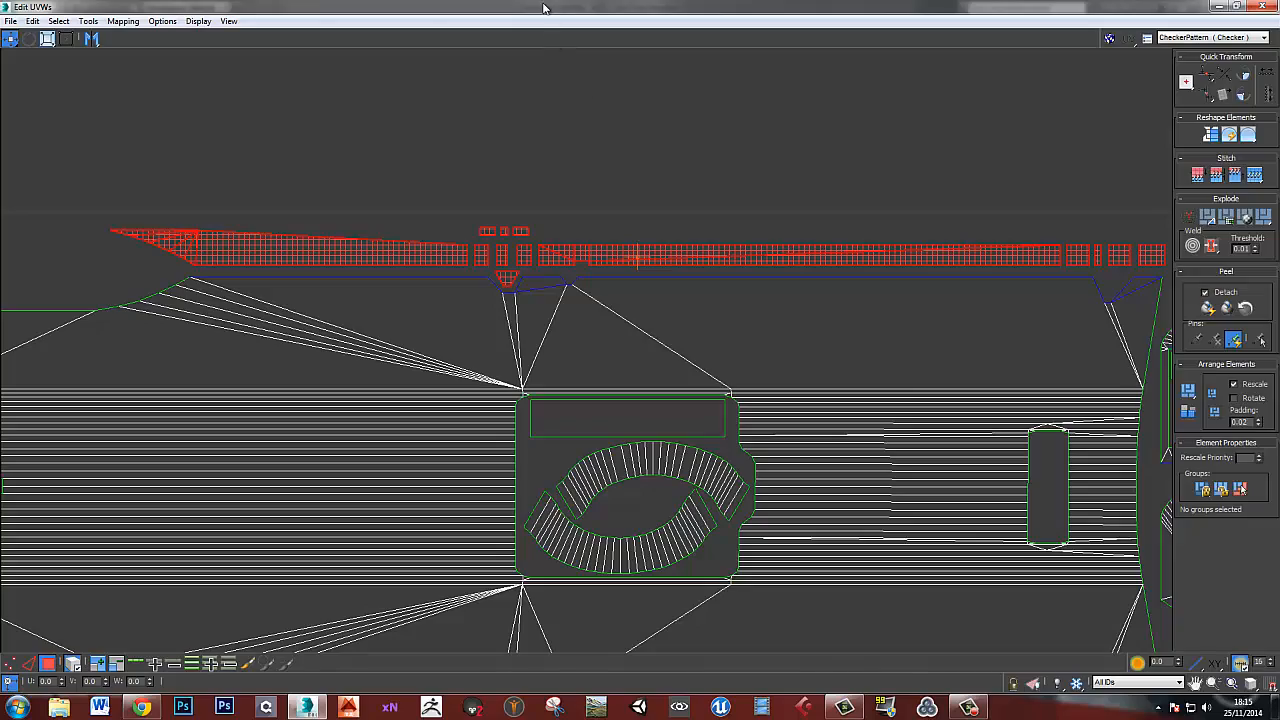
click(1262, 6)
alt+middle_drag(690, 480, 678, 397)
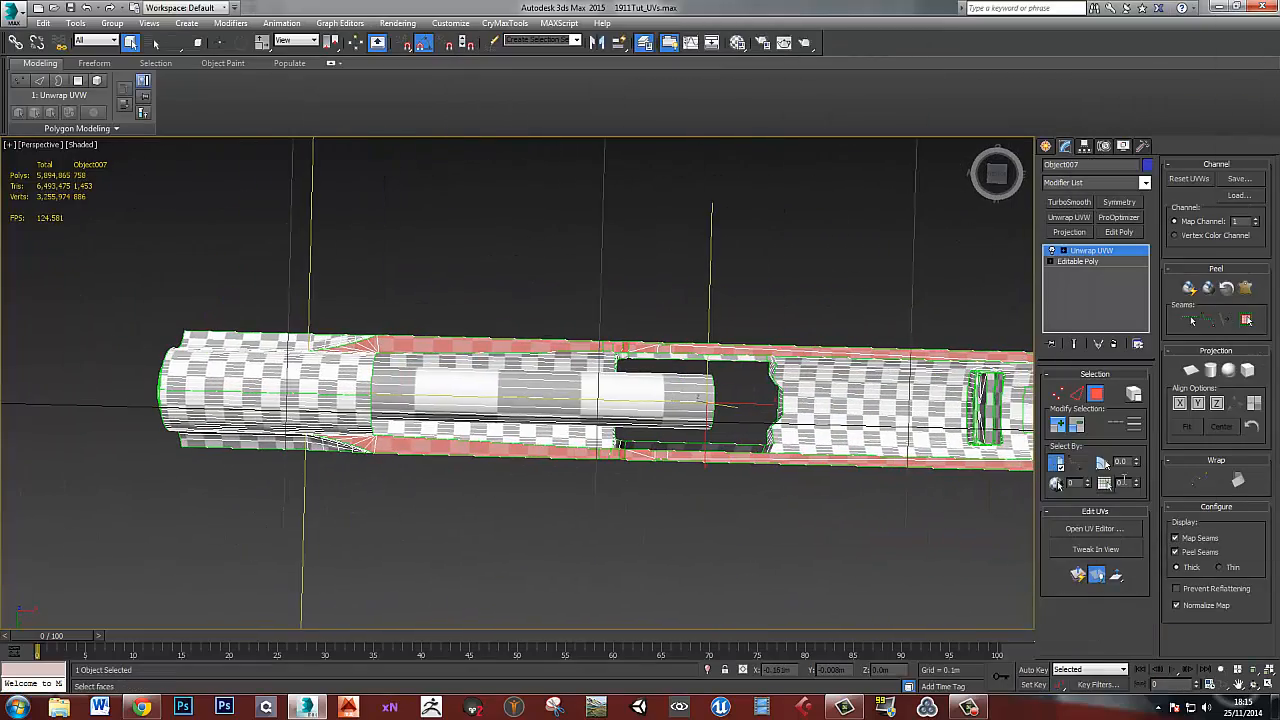
- Remove one side's underside strips from the face selection on the slide model, leaving only the opposite side's matching strips selected
alt+middle_drag(760, 440, 660, 410)
drag(136, 333, 790, 433)
alt+middle_drag(790, 433, 526, 358)
drag(526, 358, 770, 445)
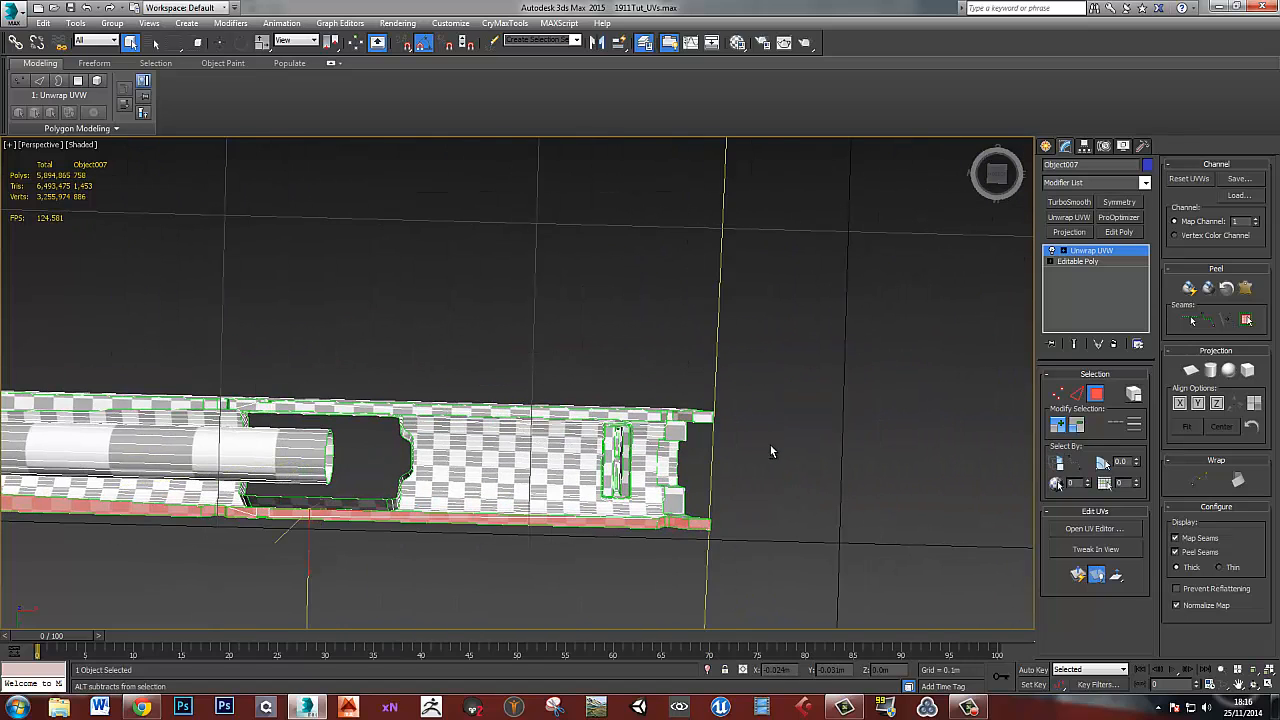
alt+middle_drag(756, 462, 841, 560)
alt+drag(841, 560, 266, 478)
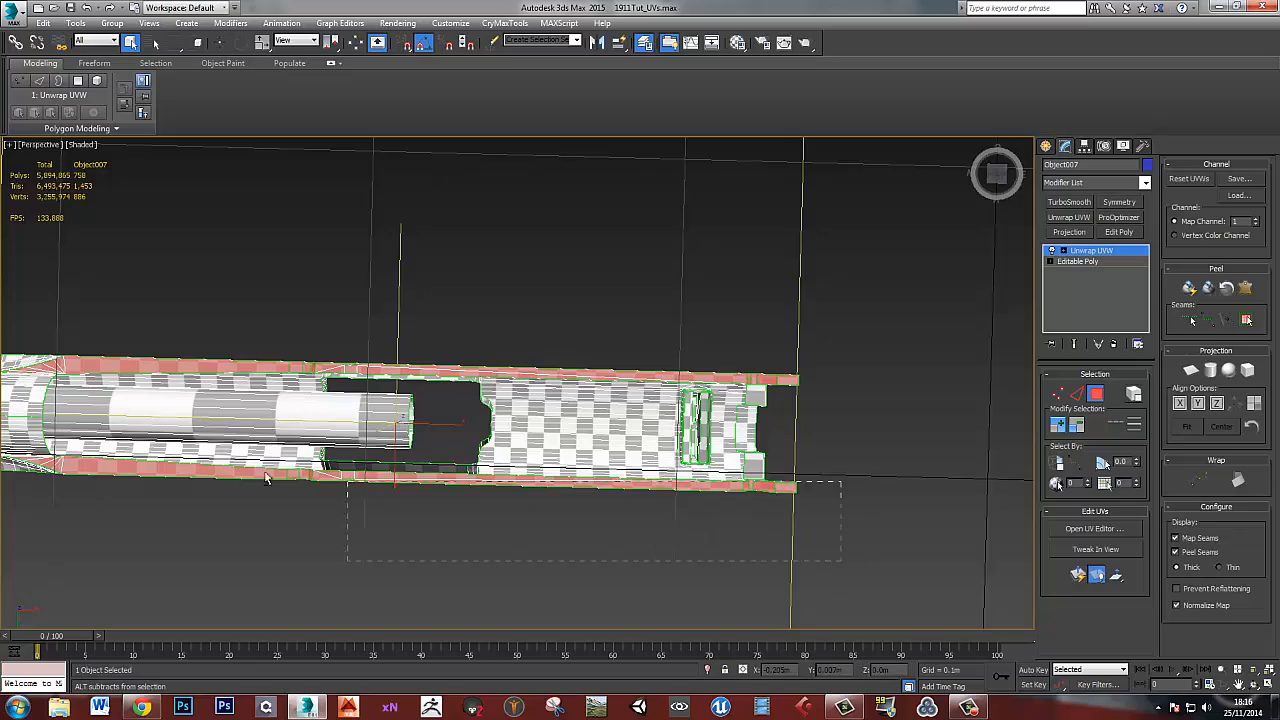
alt+drag(25, 440, 15, 442)
alt+middle_drag(300, 450, 530, 440)
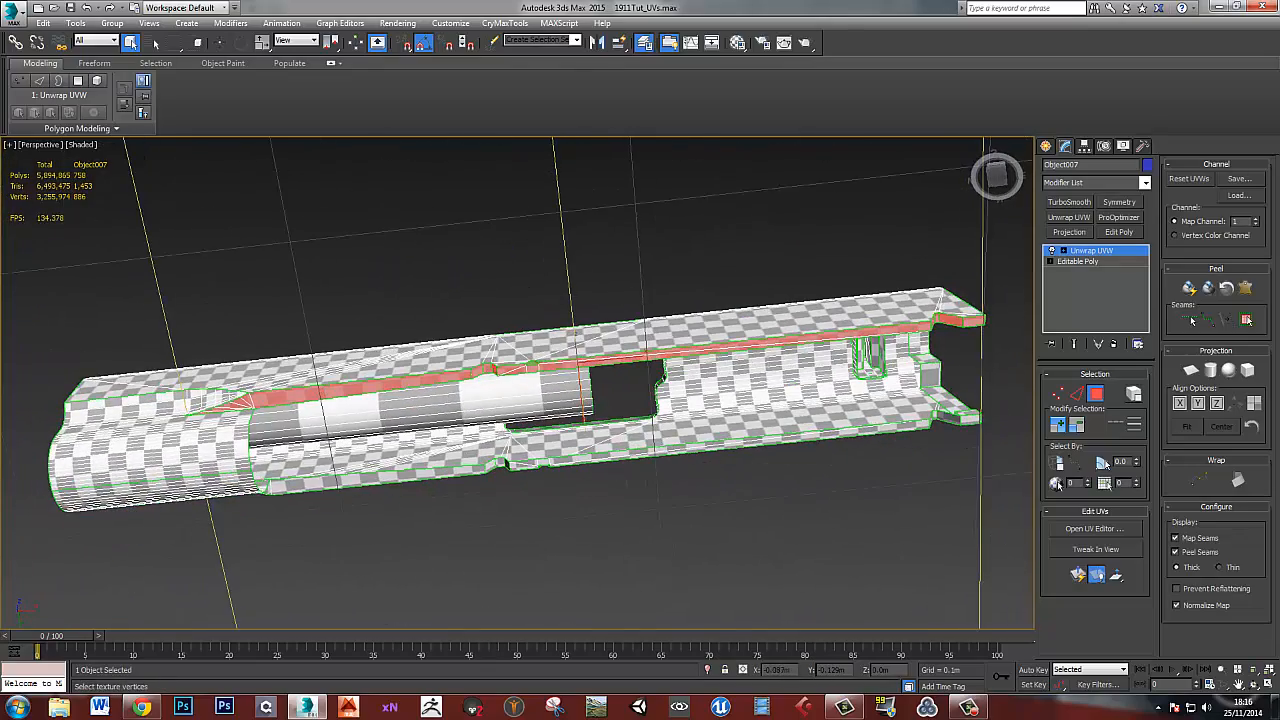
alt+middle_drag(870, 280, 898, 262)
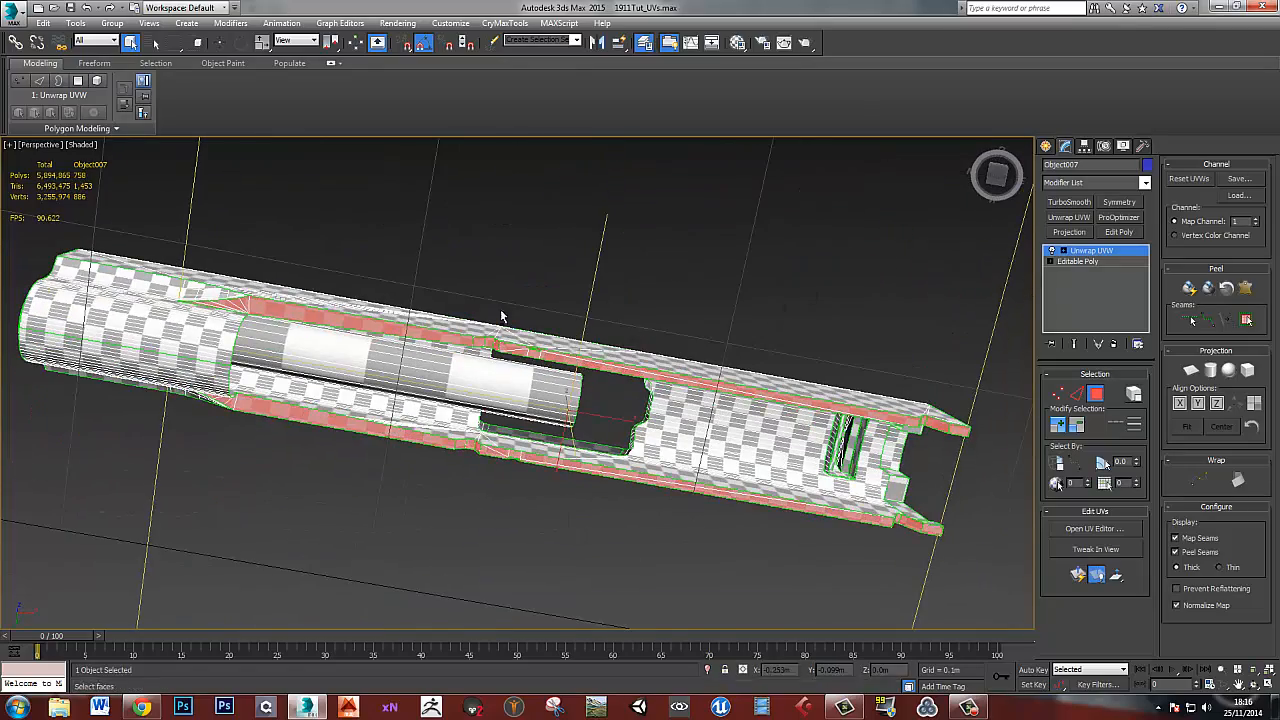
alt+middle_drag(503, 314, 254, 317)
alt+middle_drag(1000, 403, 850, 380)
- Reopen the UV editor maximized and offset the selected copy of the strip row by 1 along U, out of the UV square
click(1095, 528)
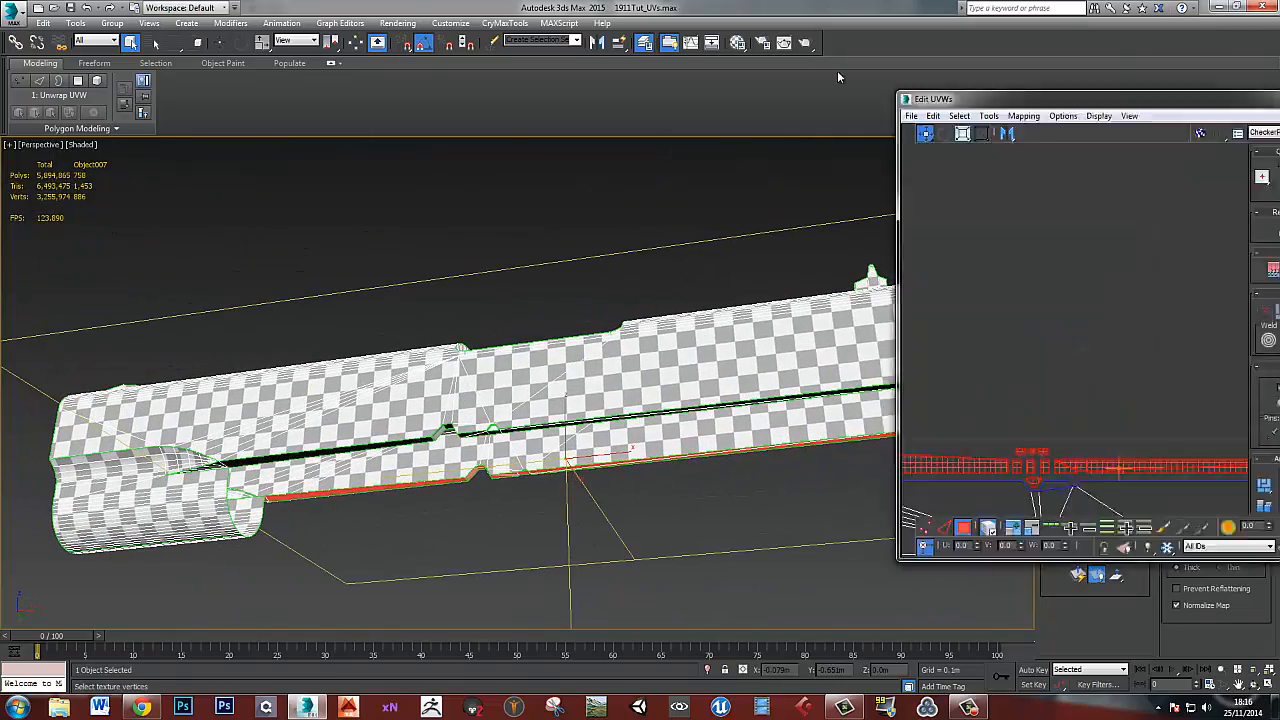
click(1245, 106)
scroll(685, 346, down, 5)
middle_drag(687, 346, 609, 275)
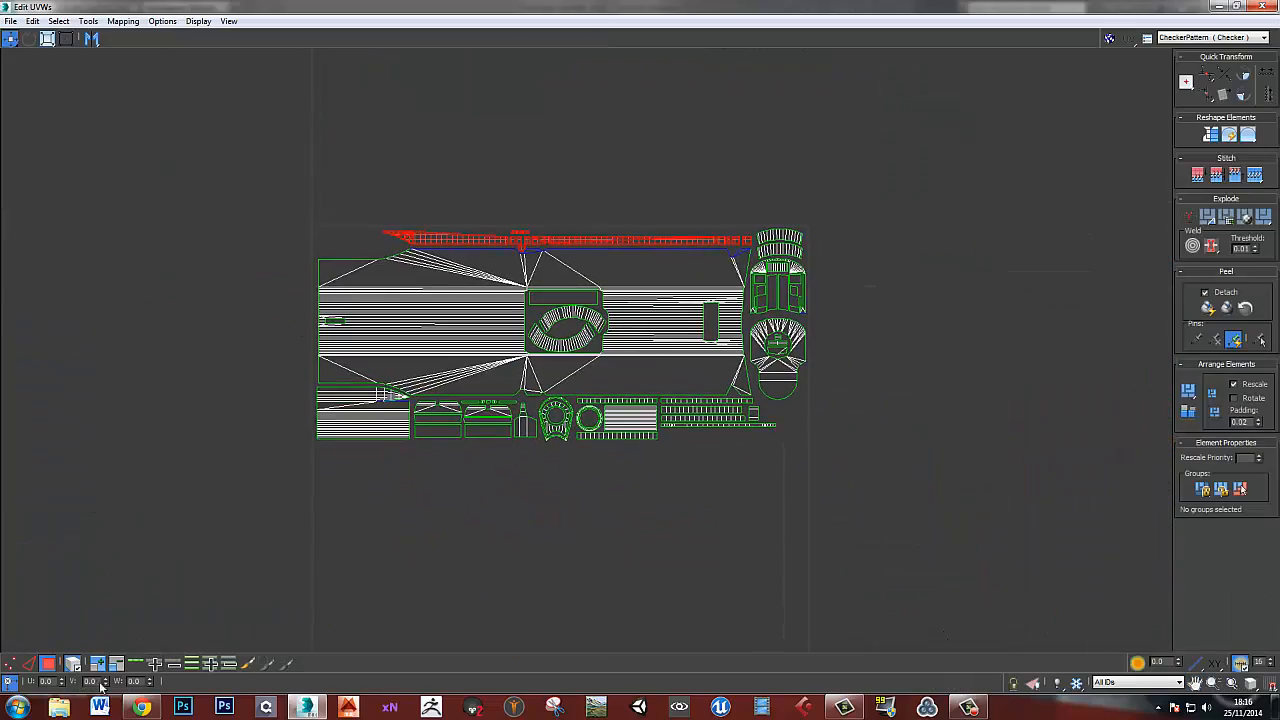
double_click(46, 681)
text(1)
key(Return)
middle_drag(1007, 398, 827, 369)
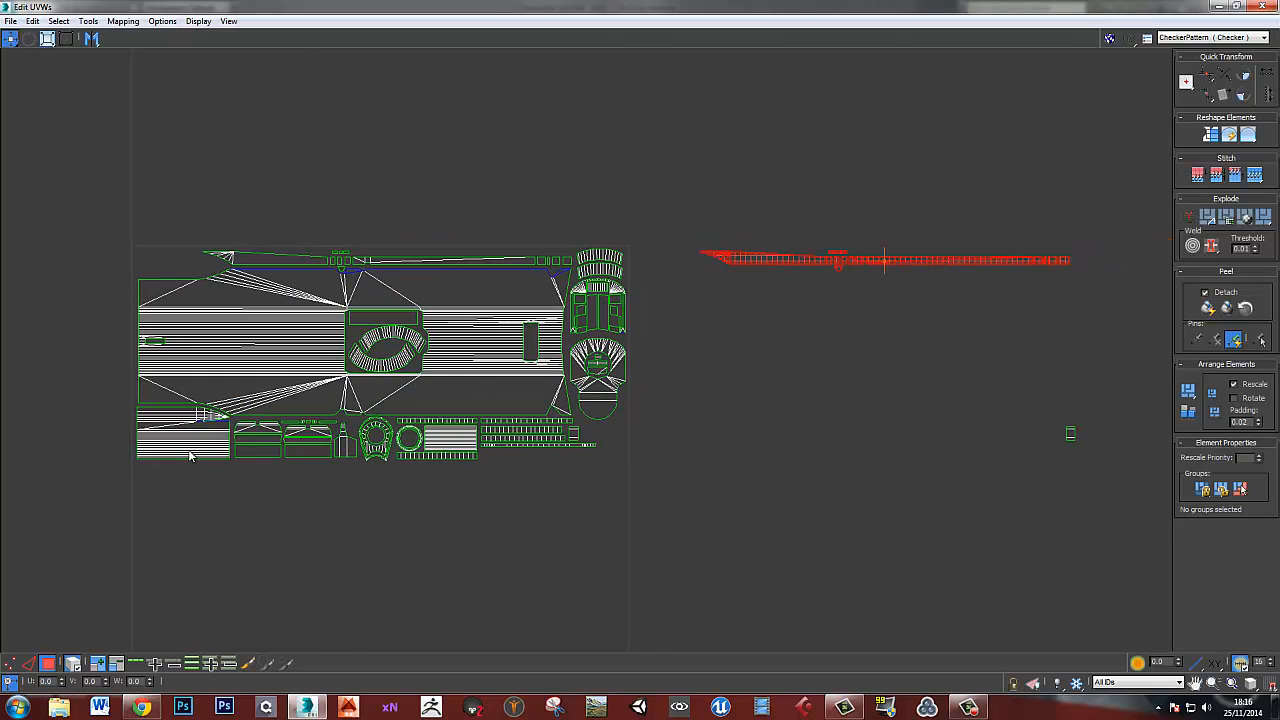
- Select the stacked lined shell below the slide body's front, close the UV editor and deselect one half of its faces on the model
middle_drag(189, 456, 218, 454)
click(211, 431)
drag(224, 476, 183, 414)
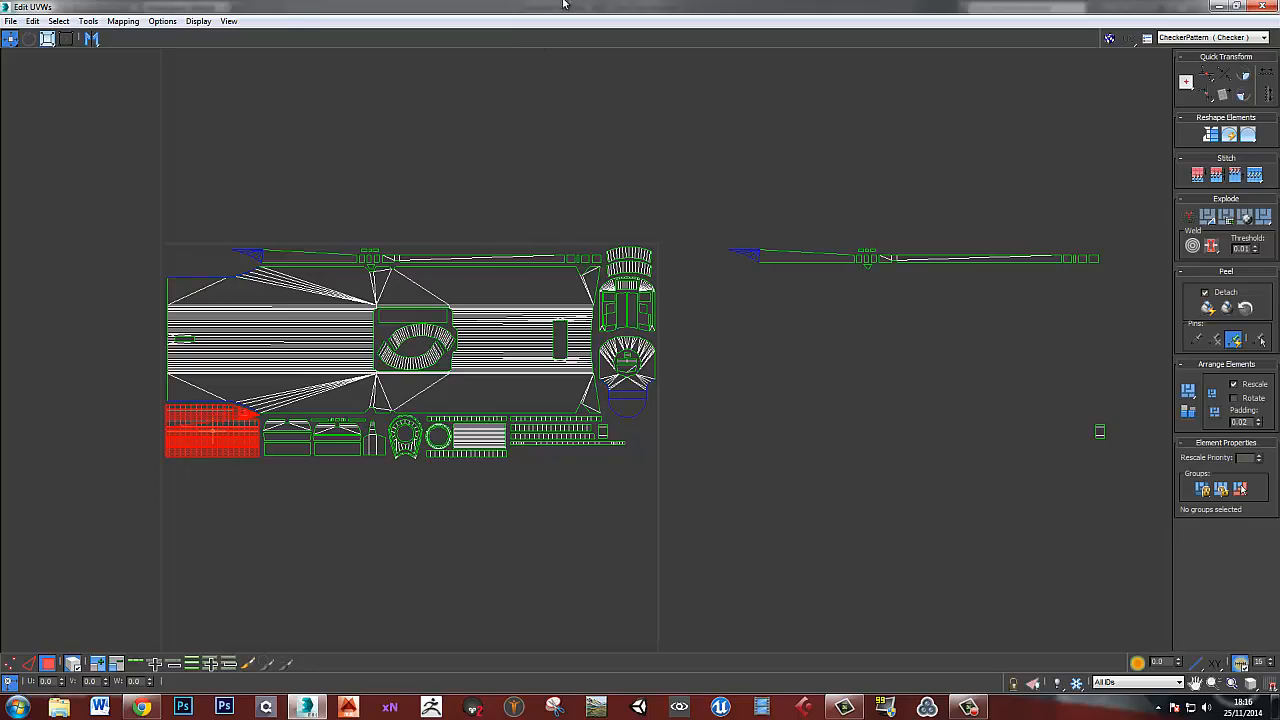
click(1262, 6)
alt+middle_drag(472, 440, 205, 437)
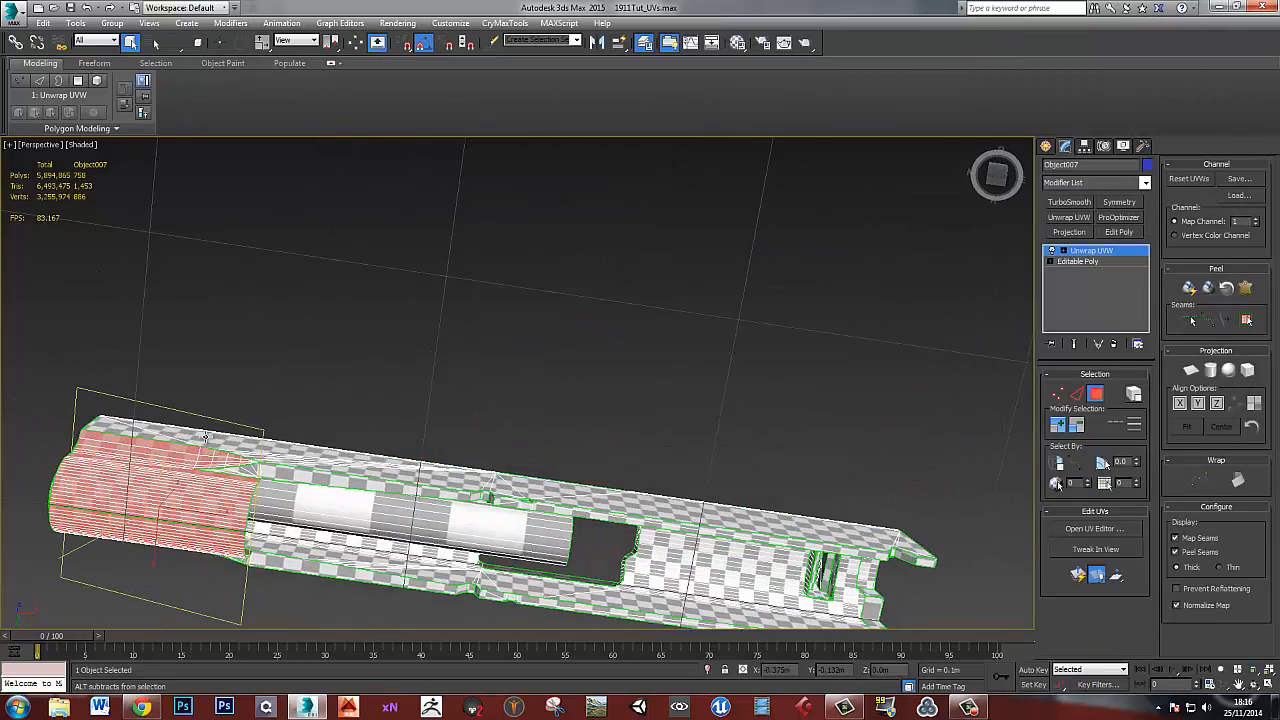
alt+middle_drag(272, 588, 574, 494)
alt+middle_drag(494, 494, 497, 494)
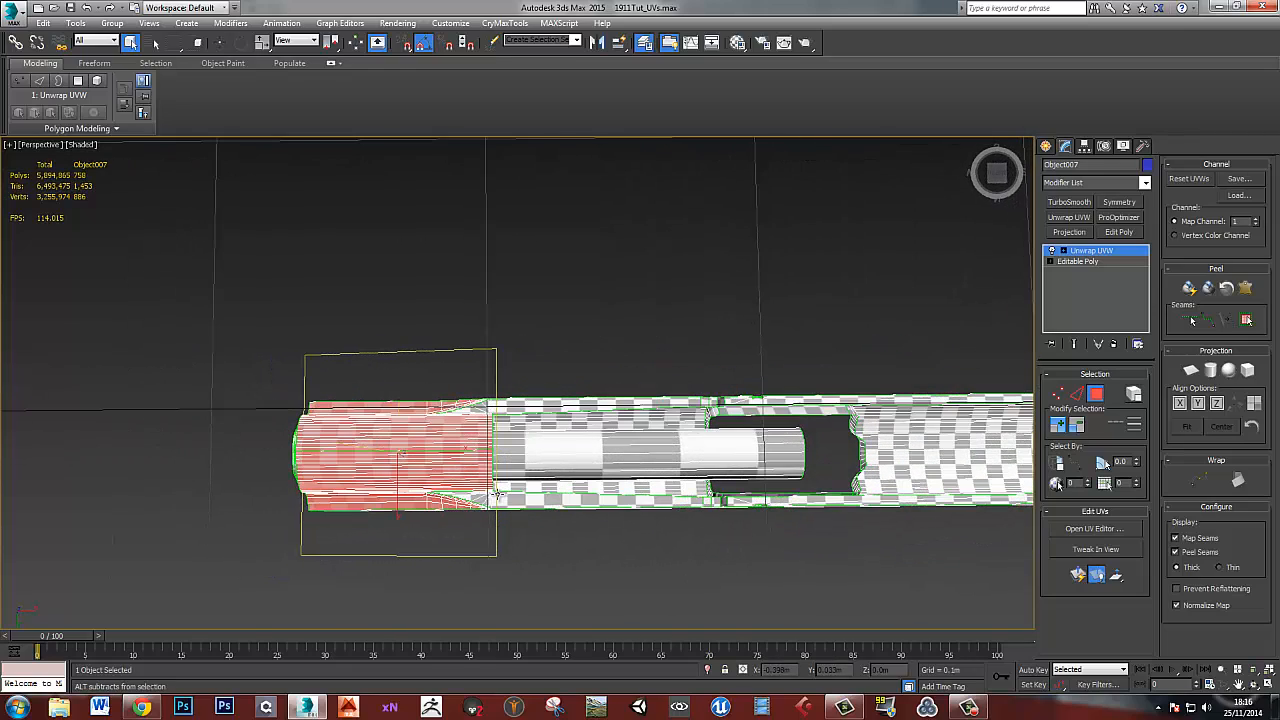
drag(257, 468, 265, 473)
alt+drag(539, 455, 539, 450)
alt+middle_drag(539, 450, 436, 455)
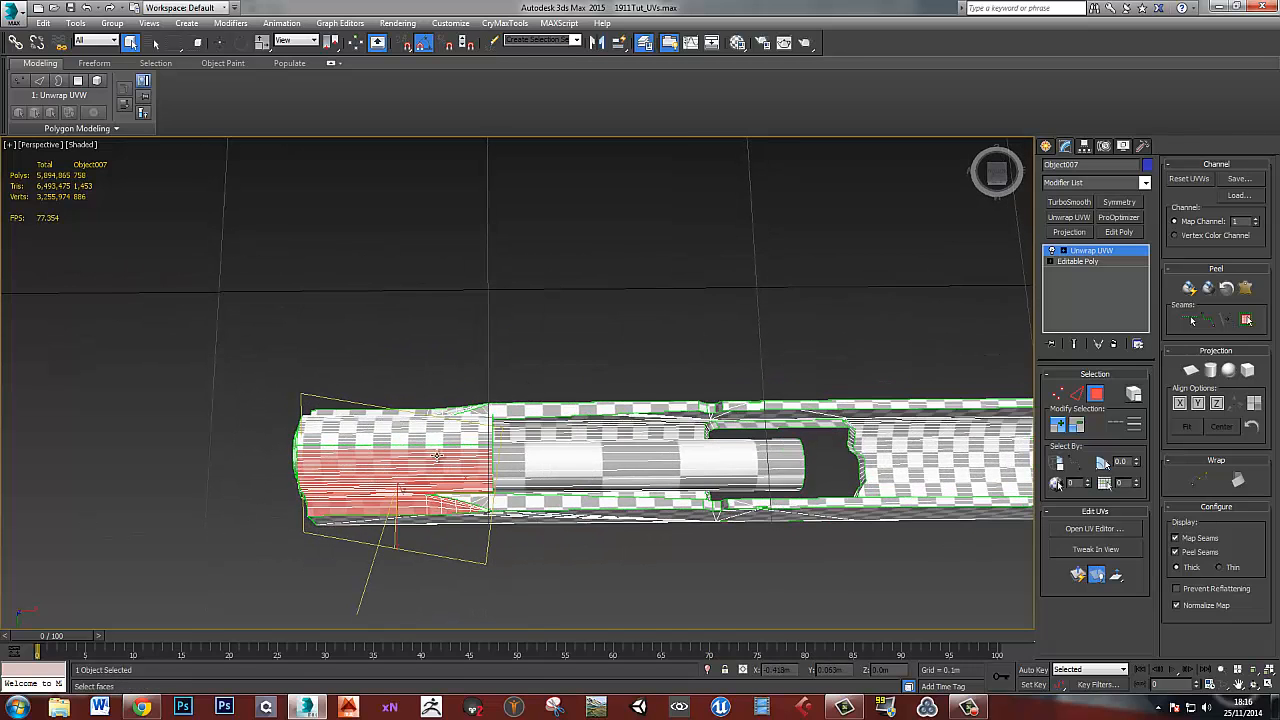
- Reopen the UV editor maximized and offset the selected half of the lined front shells by 1 along U
click(1094, 528)
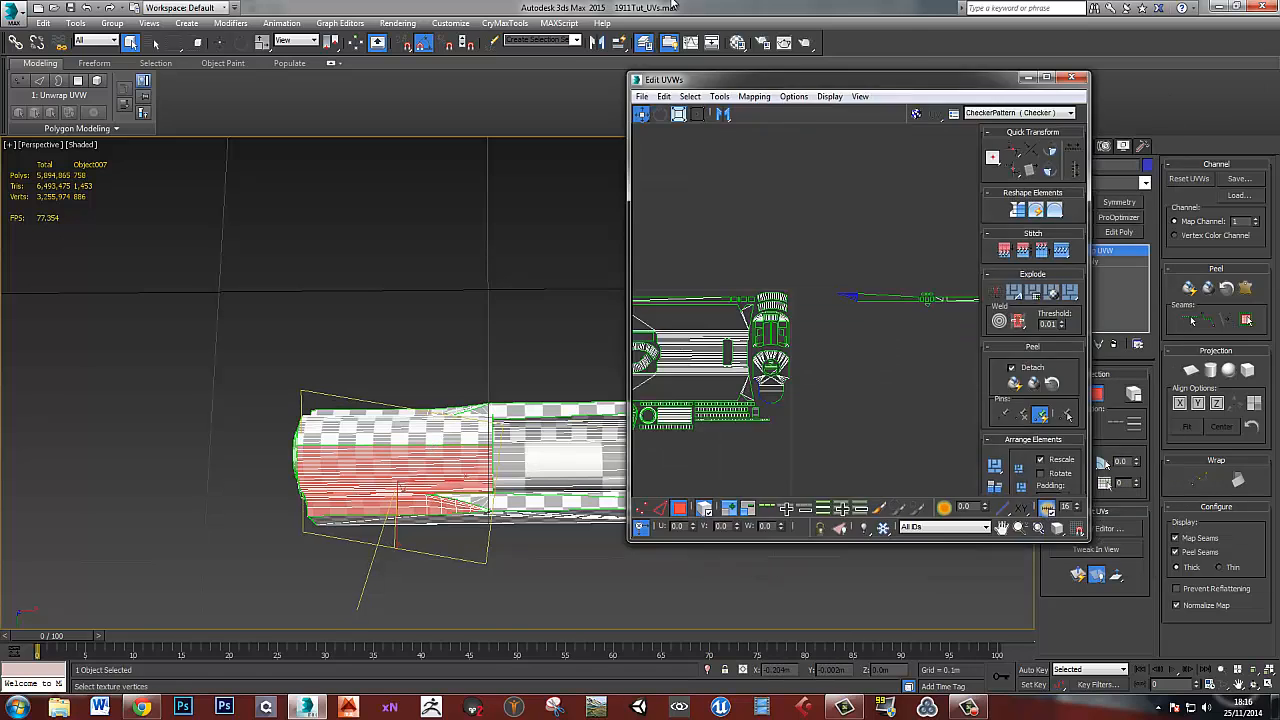
drag(672, 79, 672, 3)
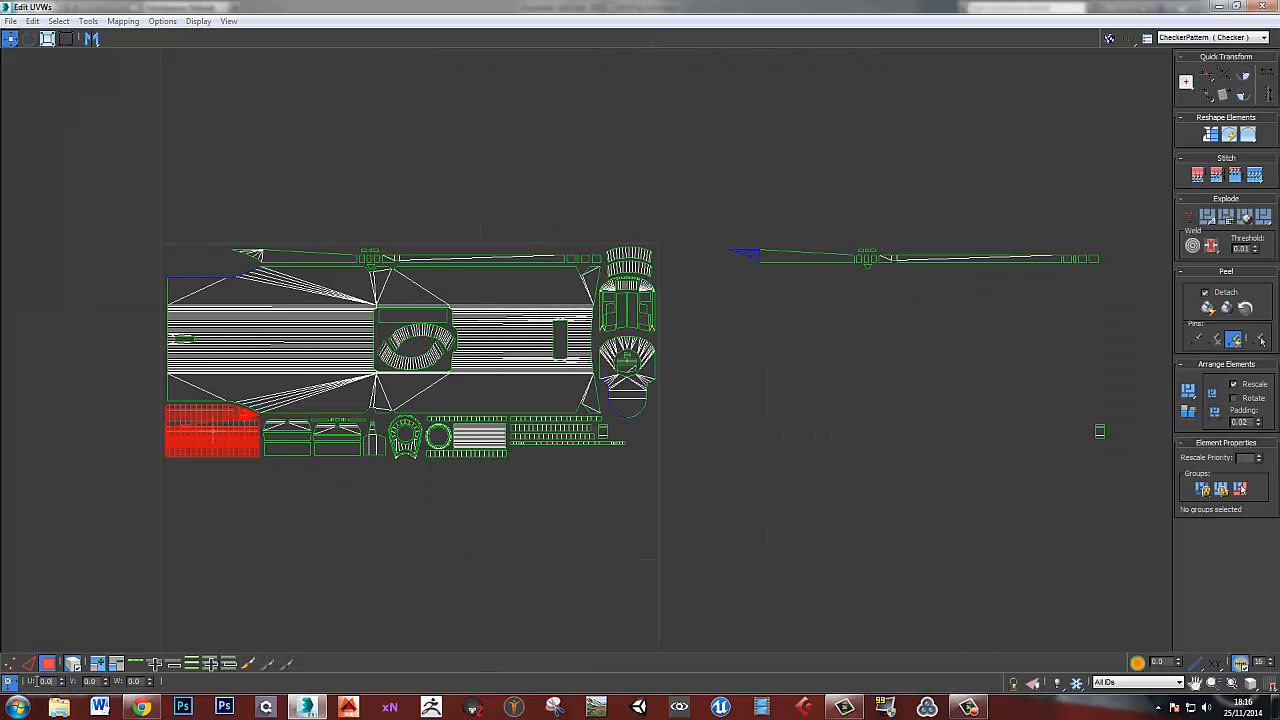
drag(50, 682, 18, 682)
text(1)
key(Return)
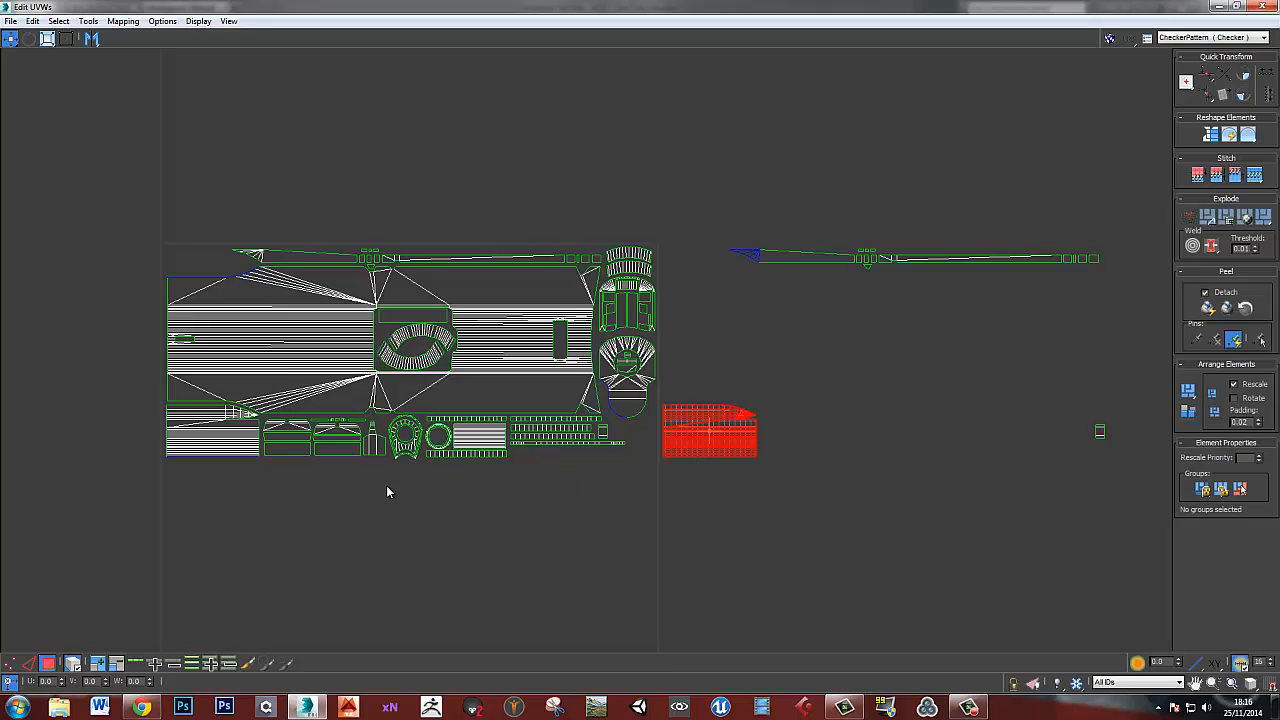
- Offset one copy of the stacked bottle-shaped shell below the slide body by 1 along U and clear the selection
scroll(372, 450, up, 5)
click(390, 447)
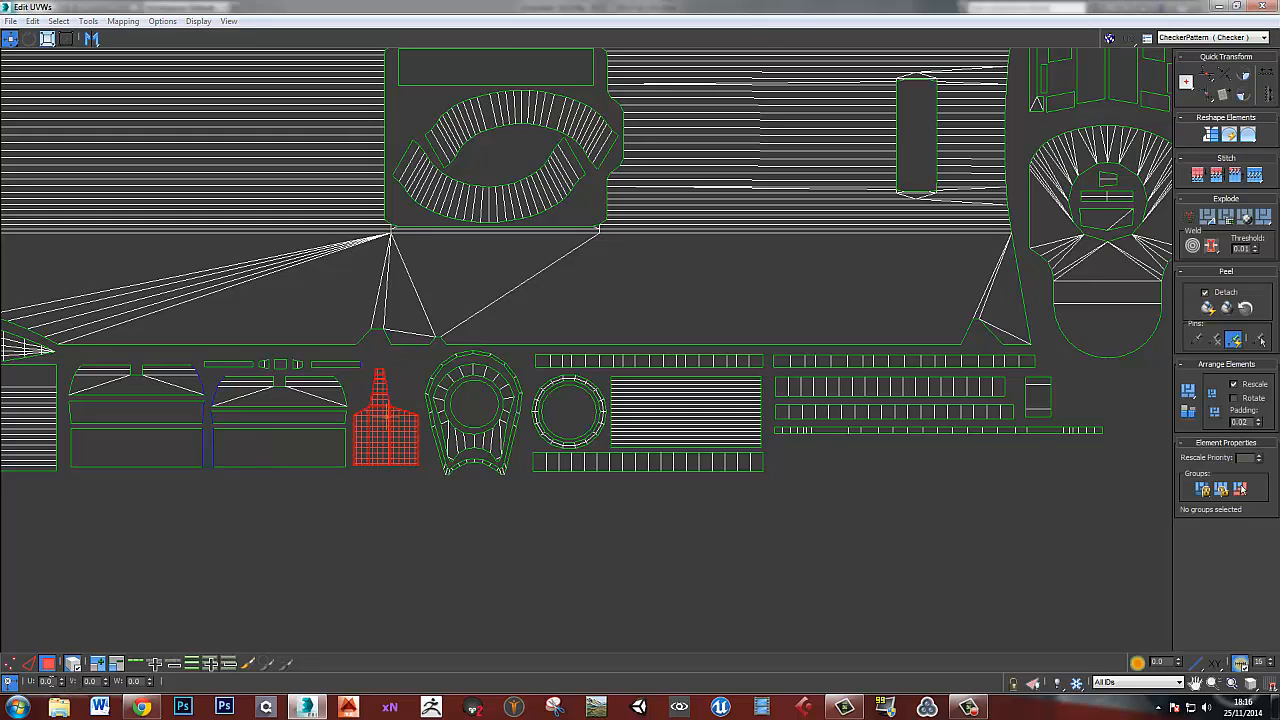
click(392, 545)
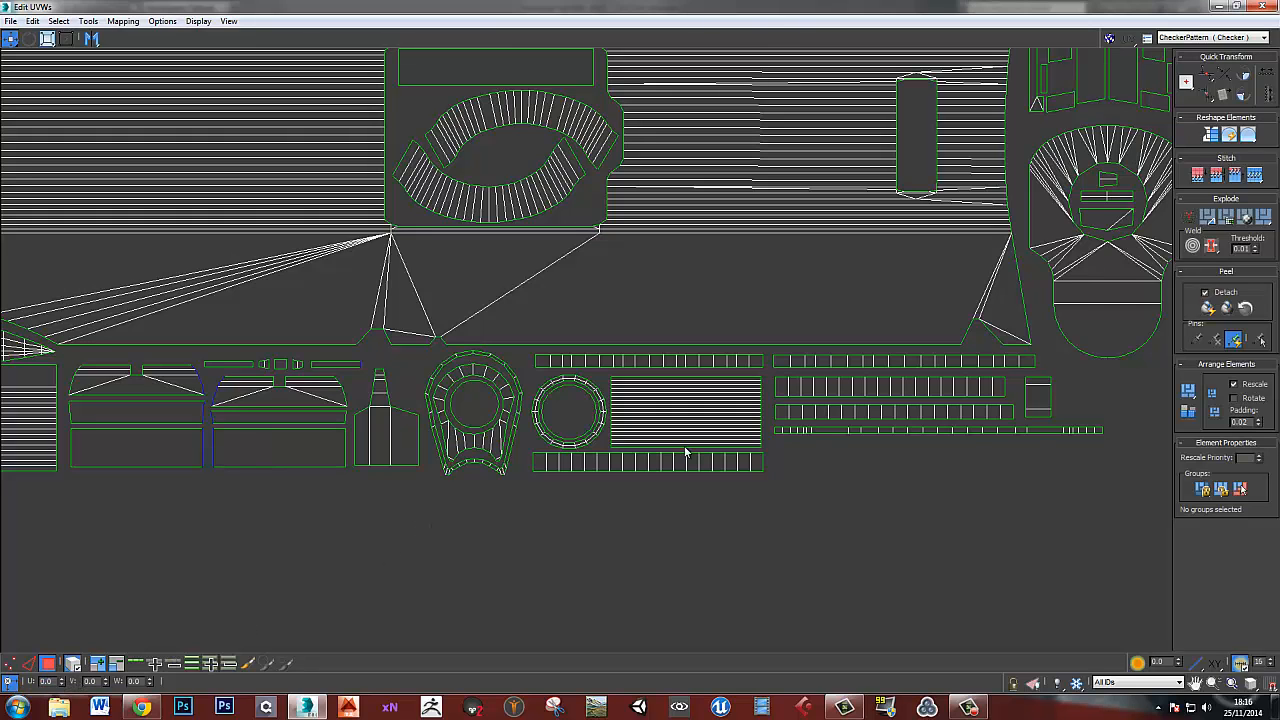
- Check the small rectangle beside the strips, select all overlapping faces to examine which shells are still stacked, and clear the selection
middle_drag(873, 408, 829, 424)
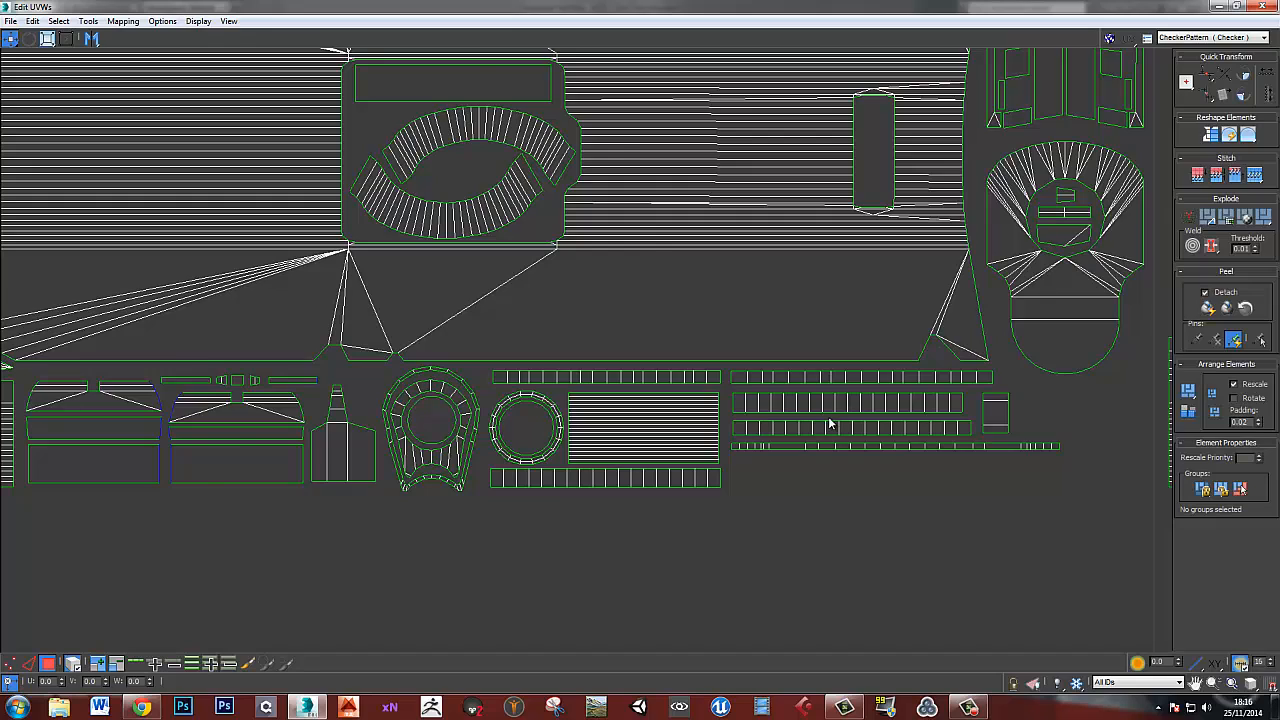
scroll(829, 423, down, 1)
middle_drag(888, 391, 767, 414)
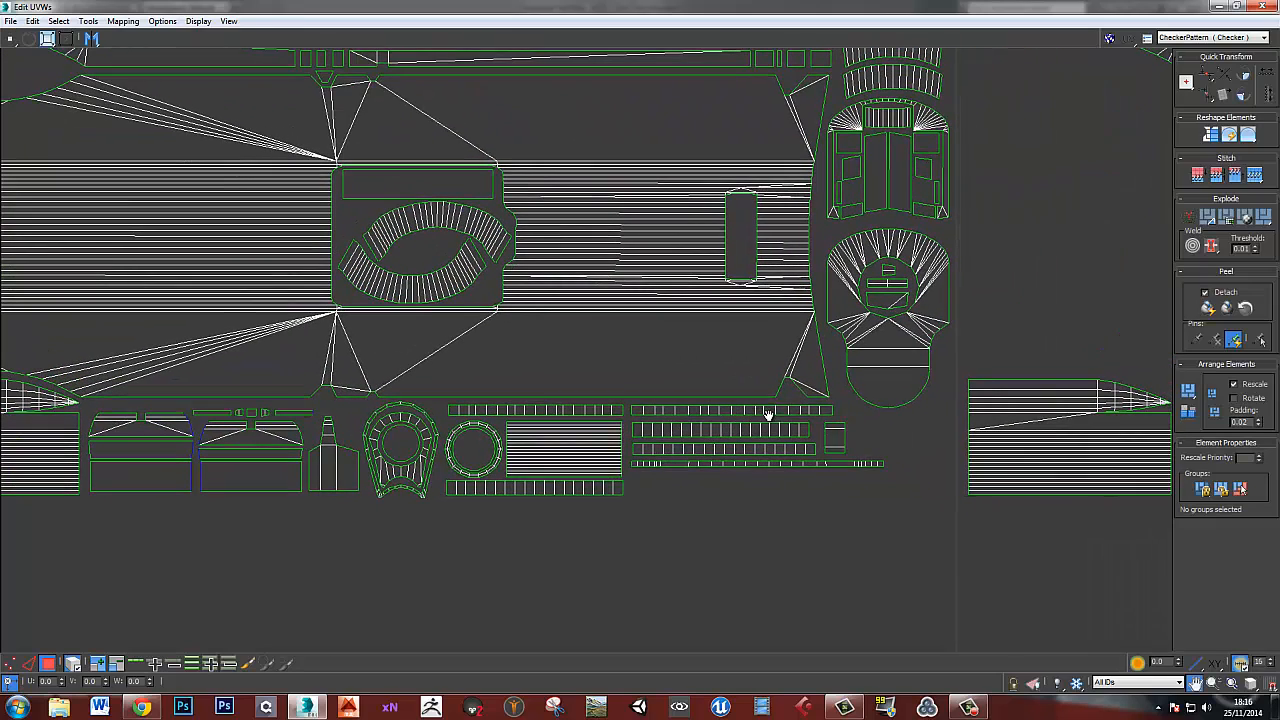
click(838, 434)
click(890, 438)
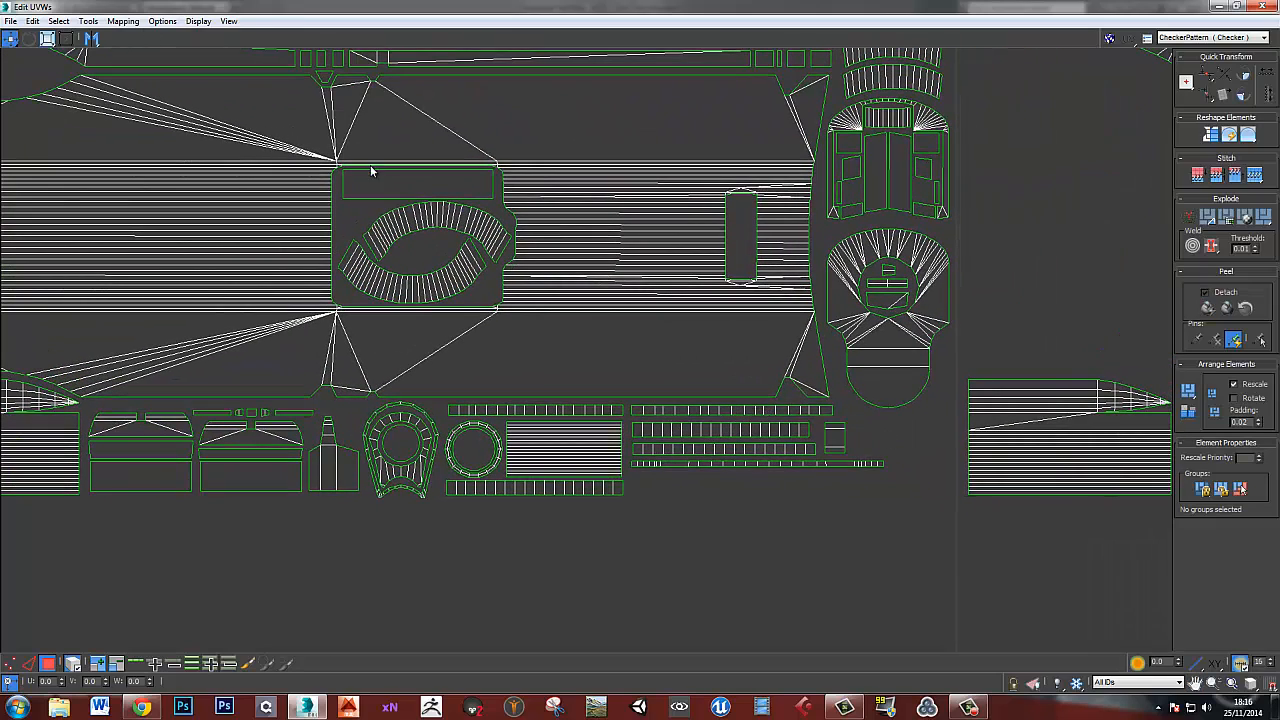
click(58, 20)
click(121, 146)
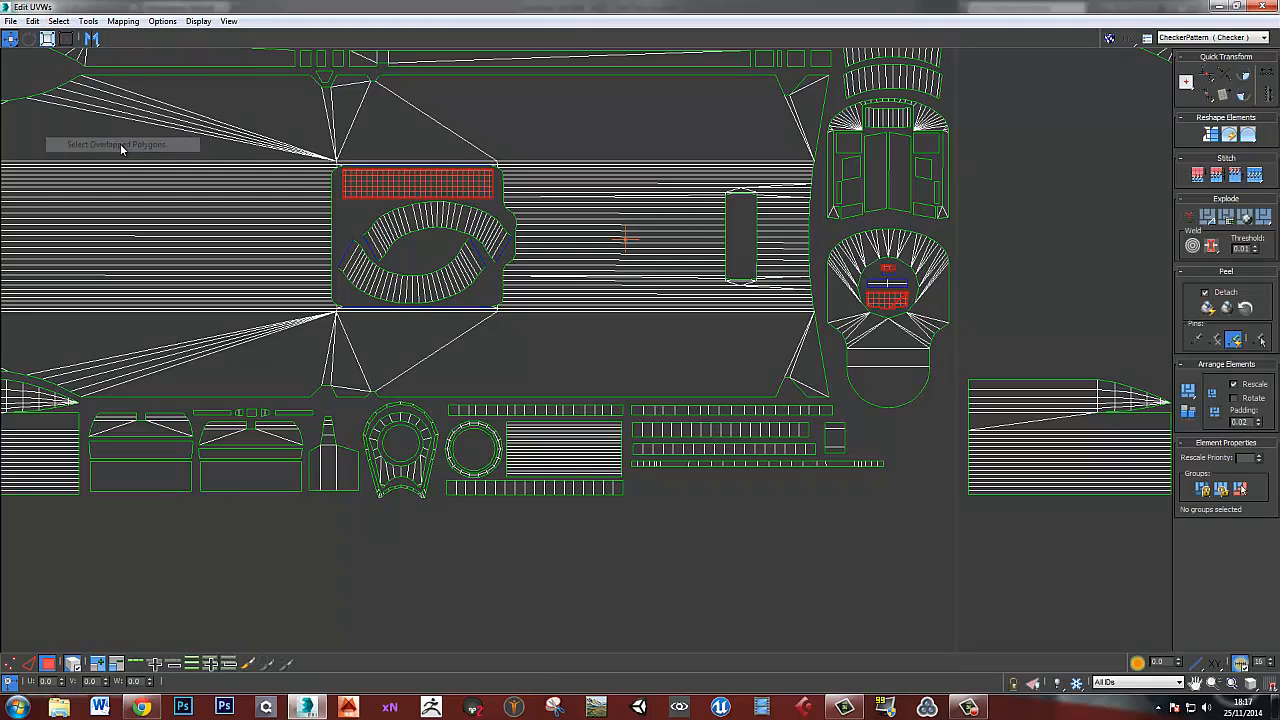
middle_drag(532, 323, 532, 357)
click(1076, 307)
middle_drag(957, 321, 873, 339)
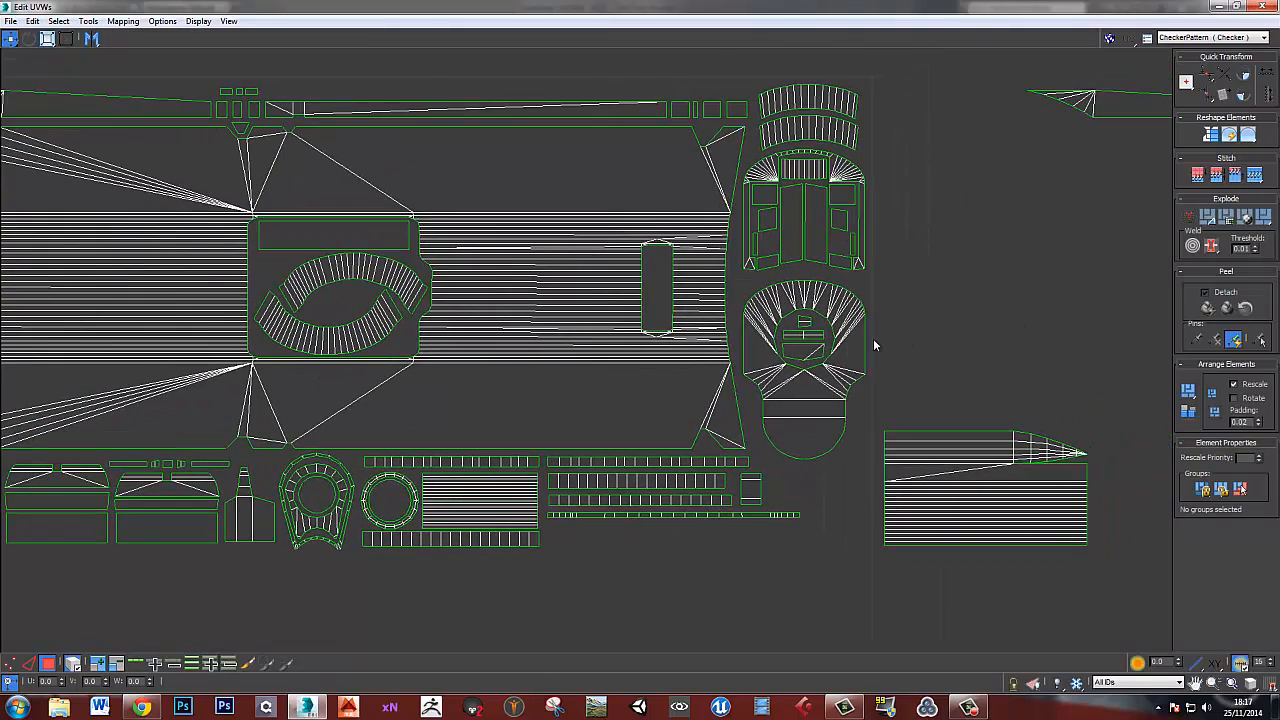
- Offset one copy of each of the two stacked small shells inside the rounded rear shell by 1 along U
scroll(833, 343, up, 3)
click(776, 357)
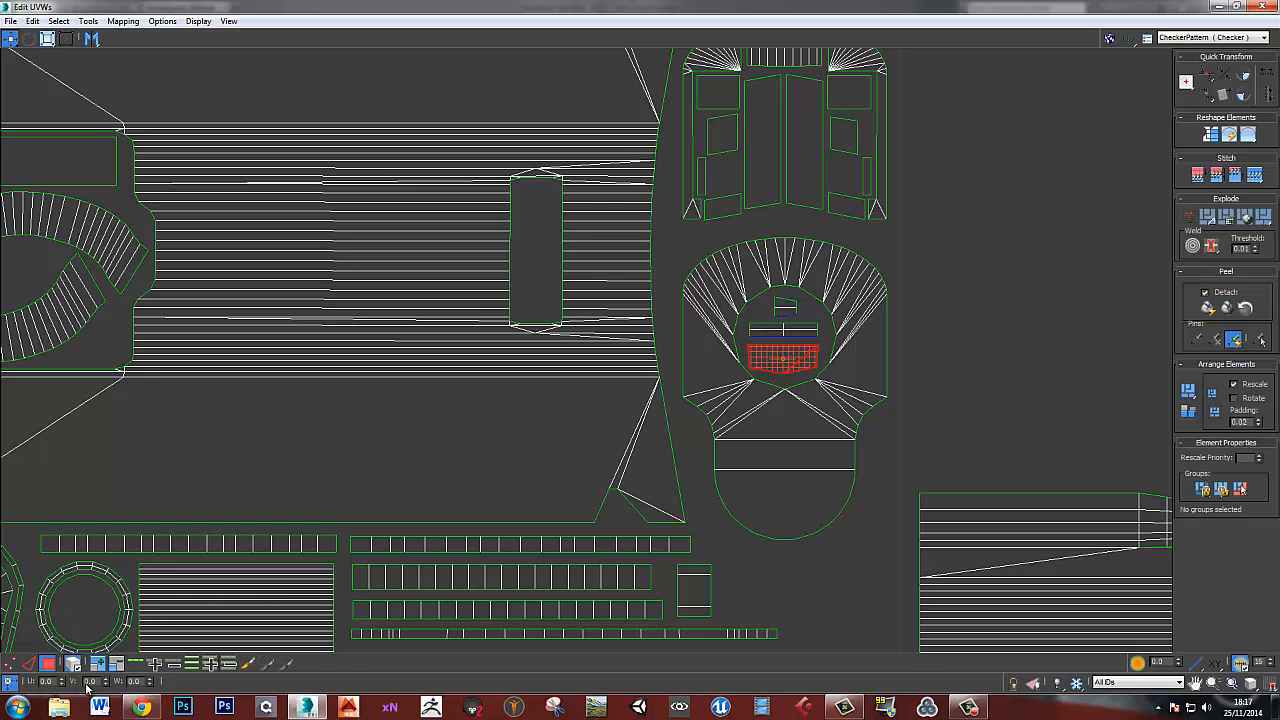
middle_drag(868, 318, 846, 342)
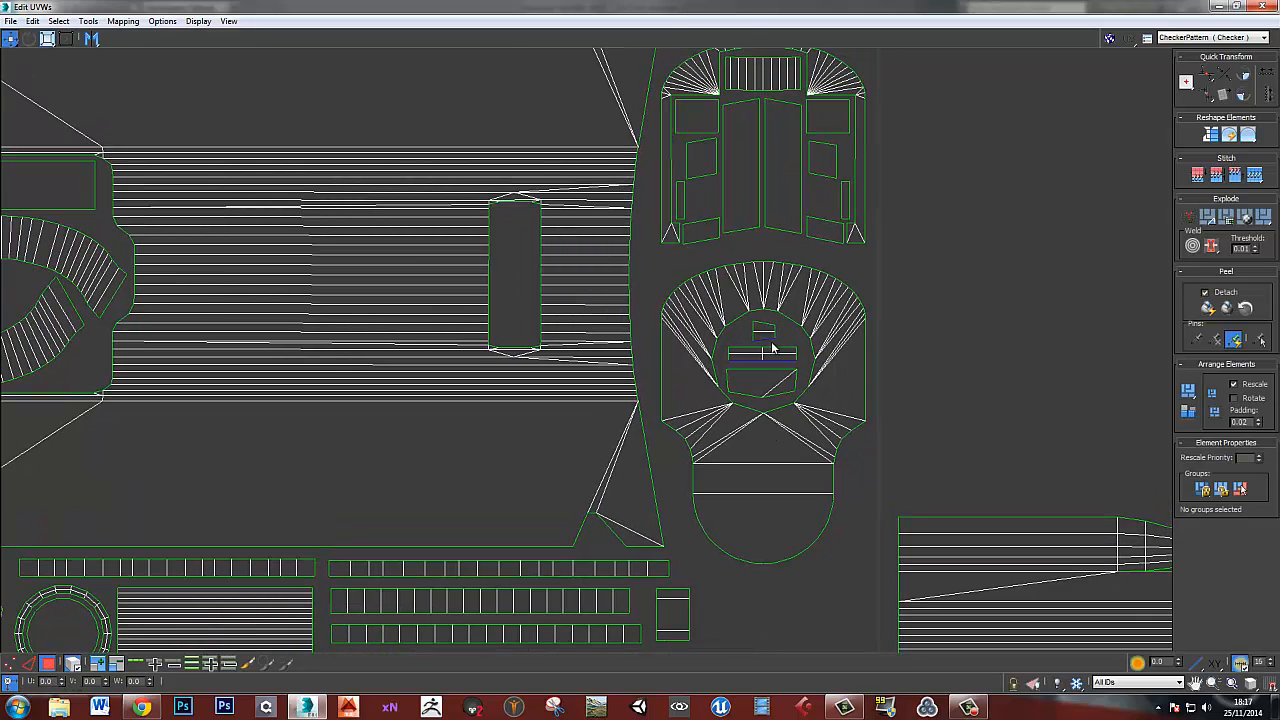
click(764, 332)
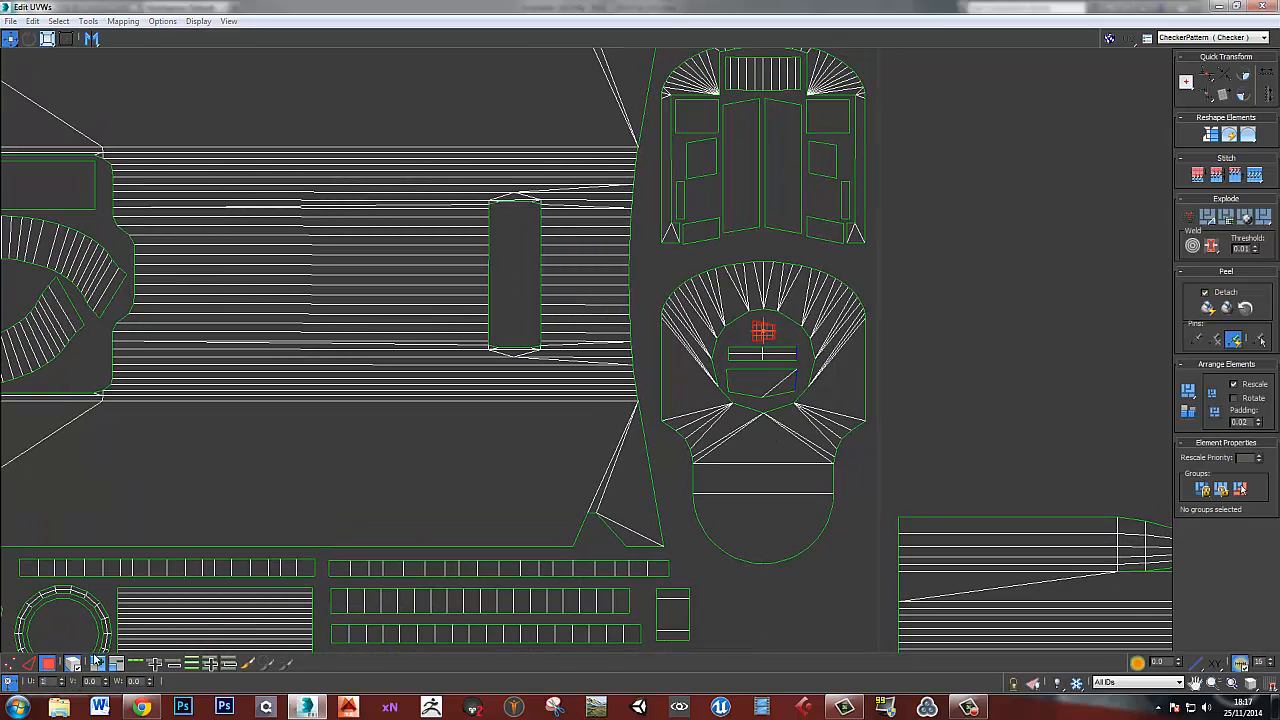
click(515, 325)
- Try to offset one copy of the stacked long rectangle inside the slide body's opening along U
middle_drag(204, 380, 721, 439)
click(508, 260)
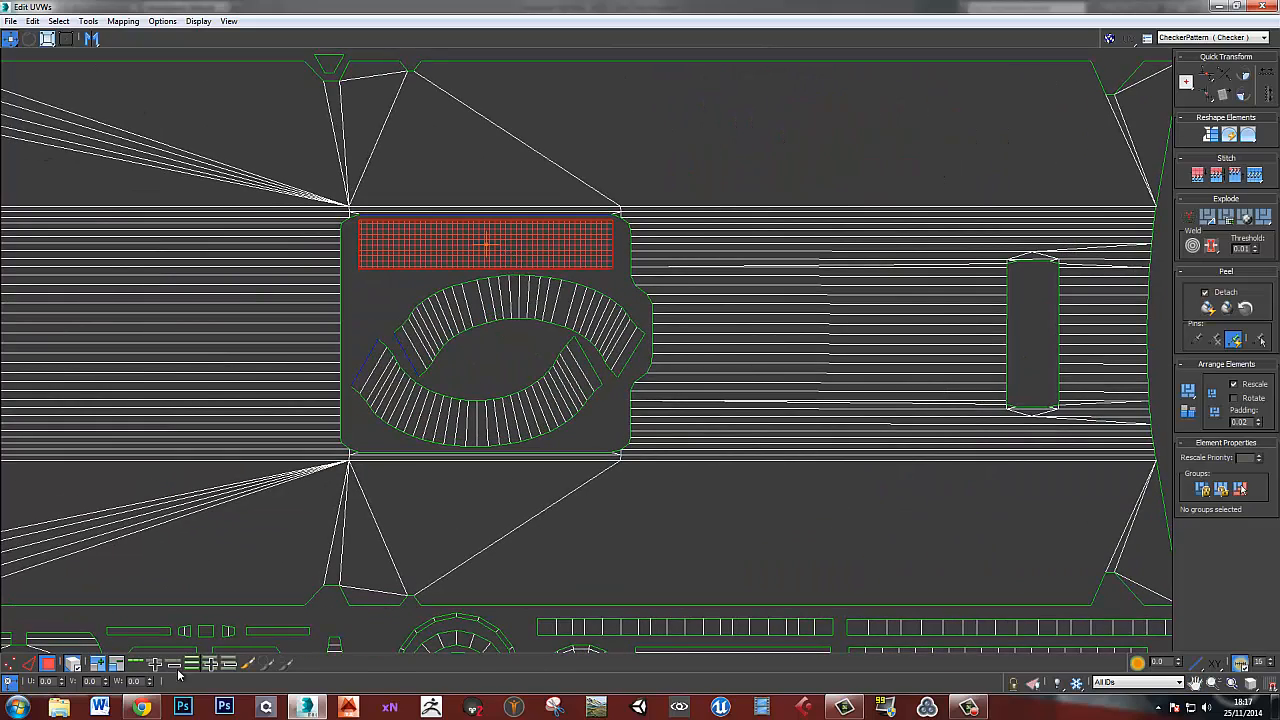
click(397, 548)
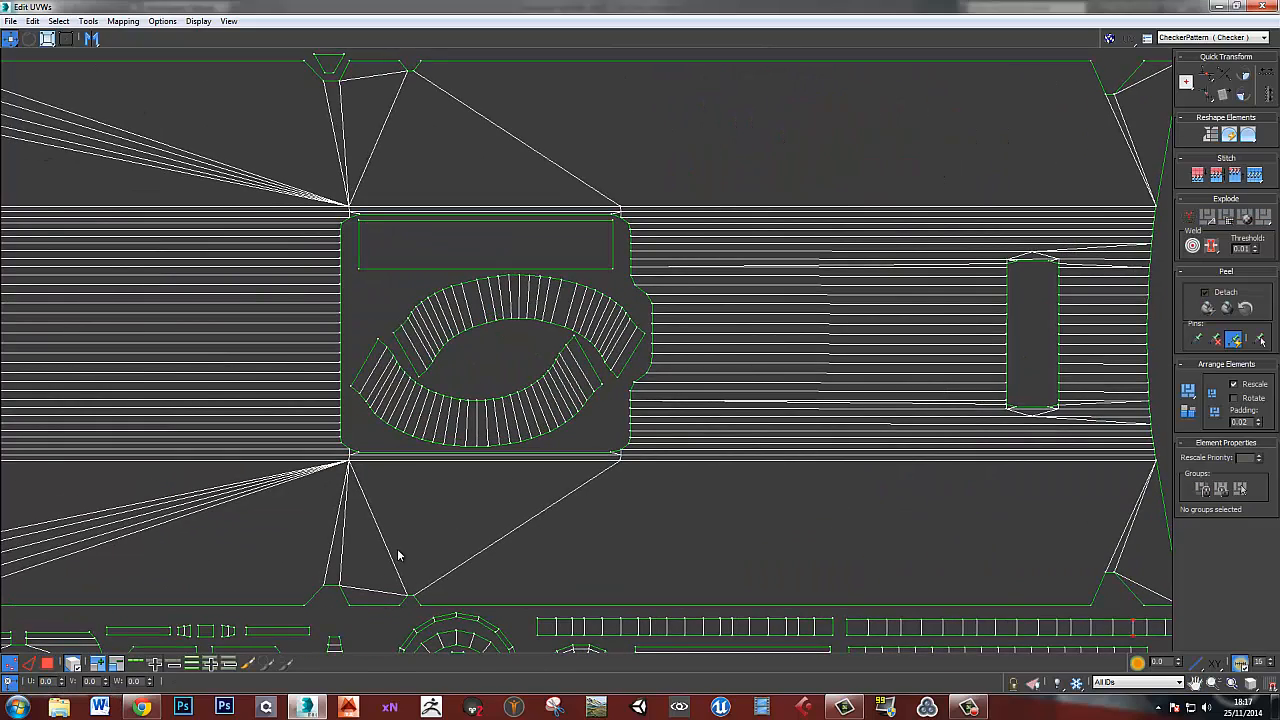
- Return to face selection mode, turn off element selection and select the overlapping faces remaining in the layout
scroll(586, 420, down, 5)
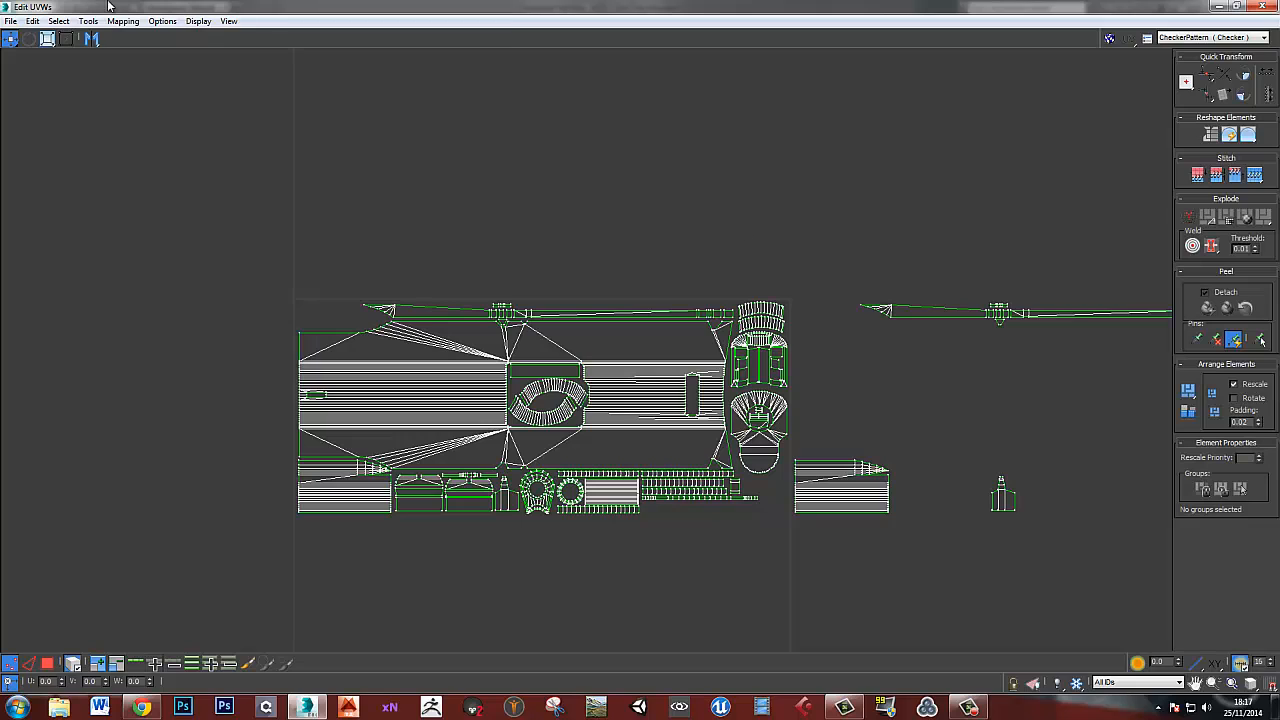
click(62, 21)
click(402, 200)
click(45, 663)
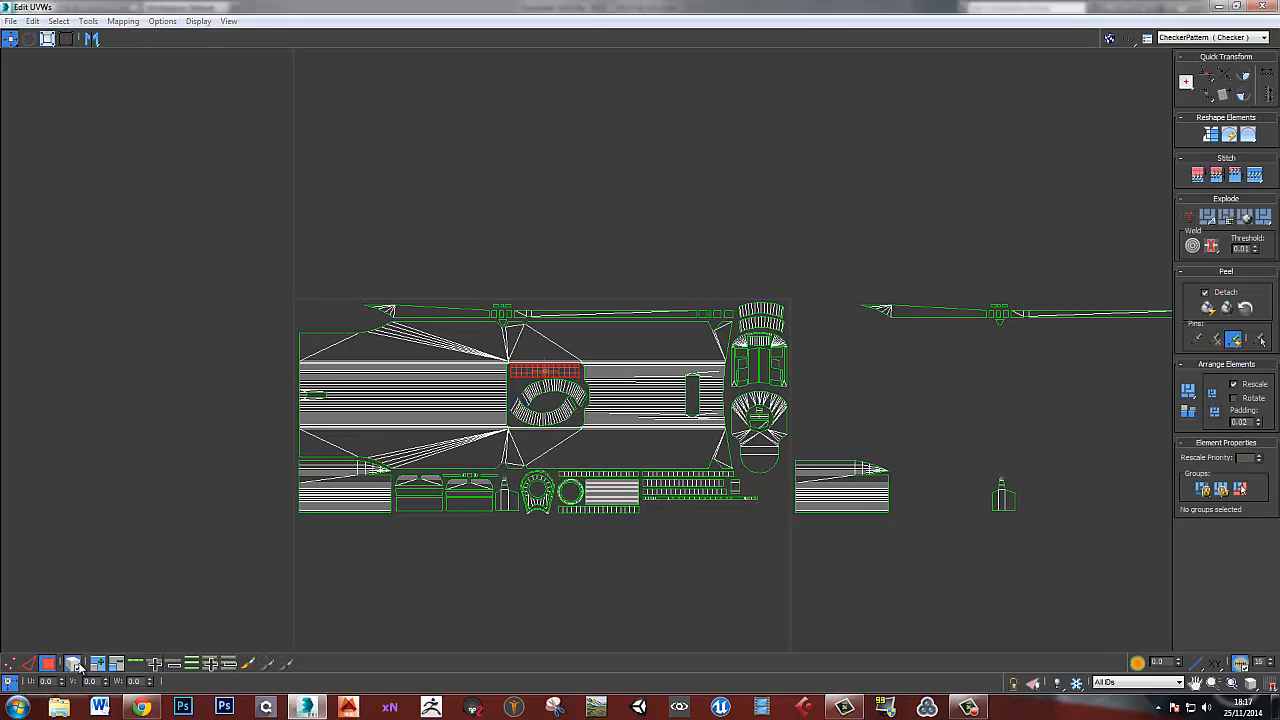
click(58, 21)
click(109, 144)
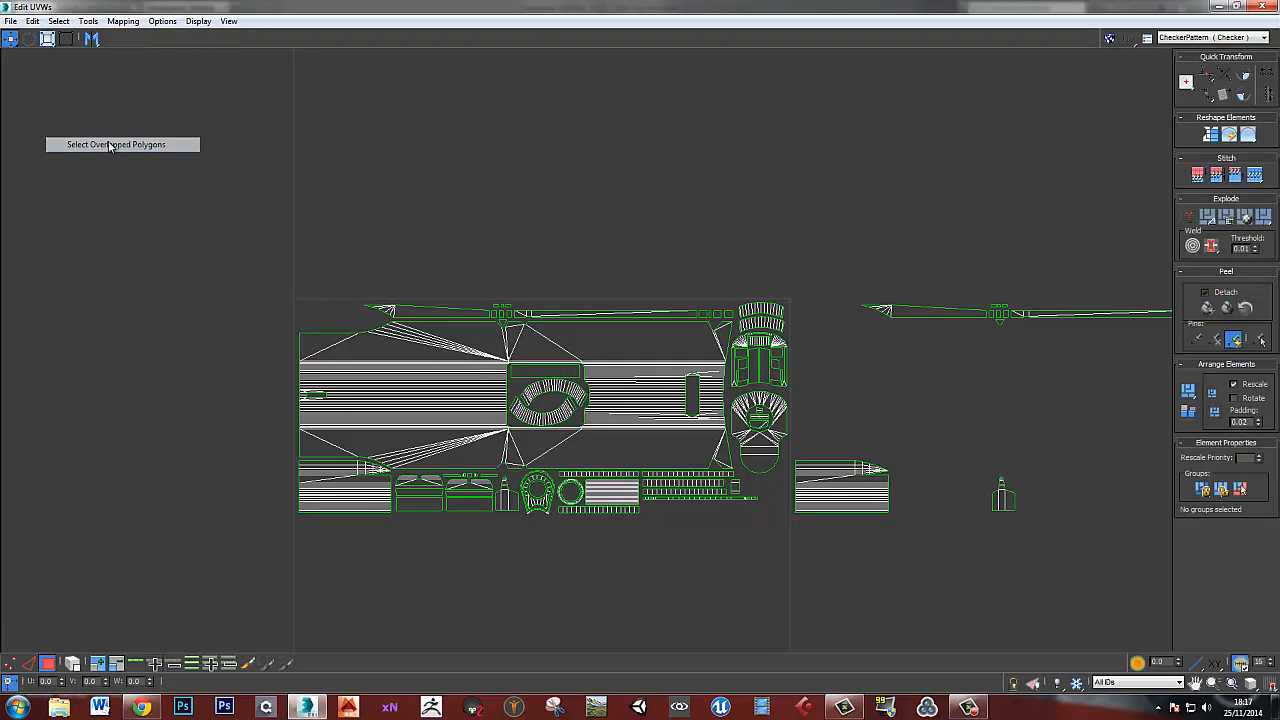
click(58, 21)
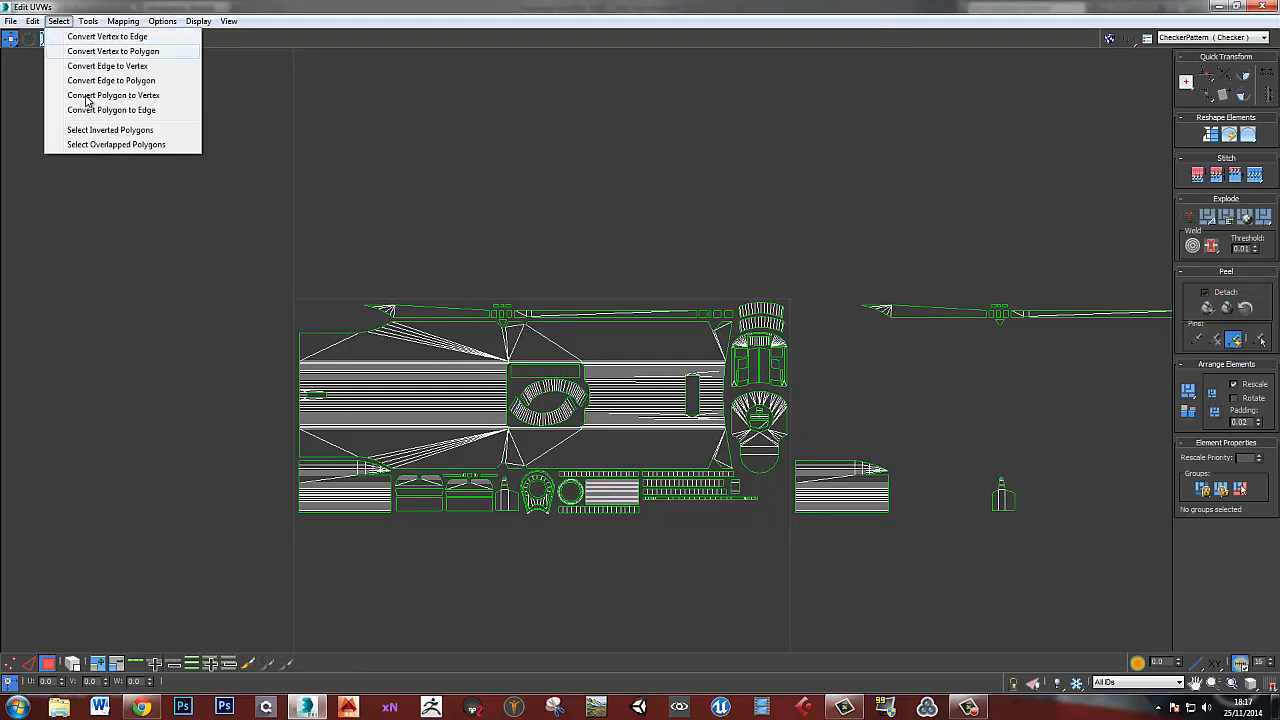
click(109, 145)
- Select one copy of the long rectangle inside the slide body's opening and offset it by 1 along U, out of the UV square
middle_drag(903, 230, 745, 193)
click(465, 234)
click(386, 336)
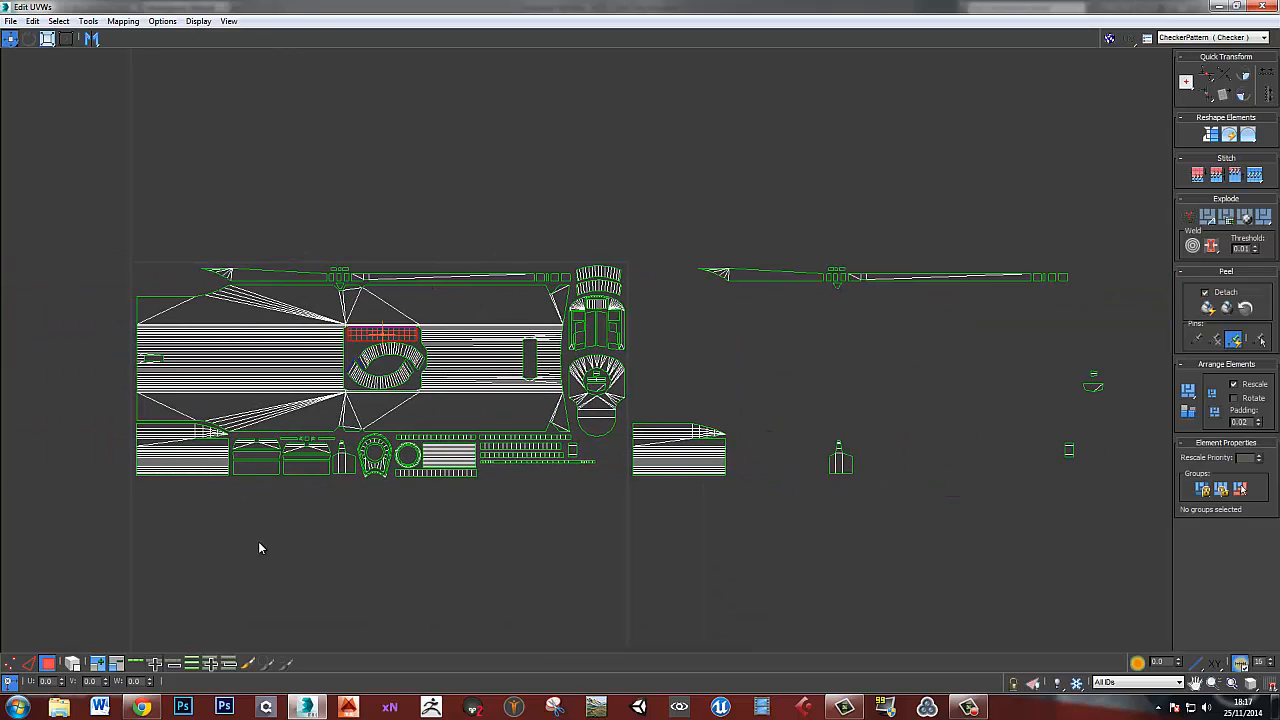
double_click(57, 683)
text(1)
key(Return)
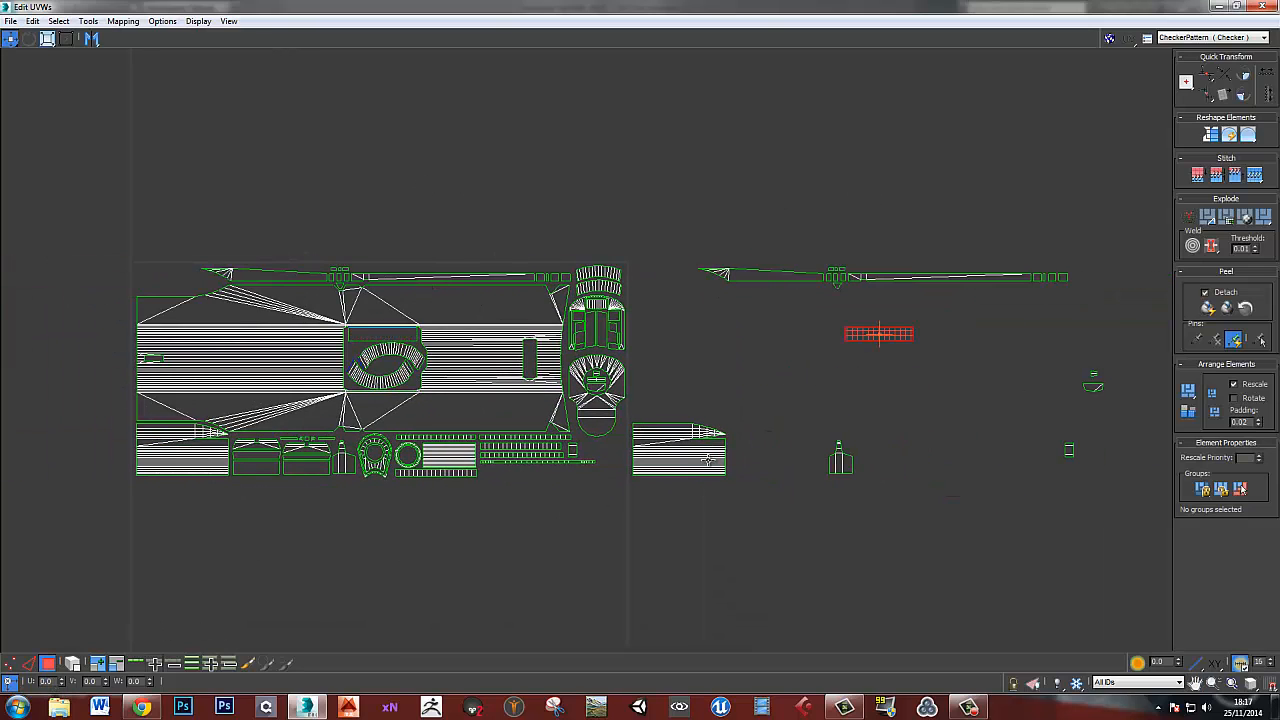
- Clear the selection, run the overlapped polygon selection again and check the whole layout for remaining stacked shells
click(681, 523)
click(60, 21)
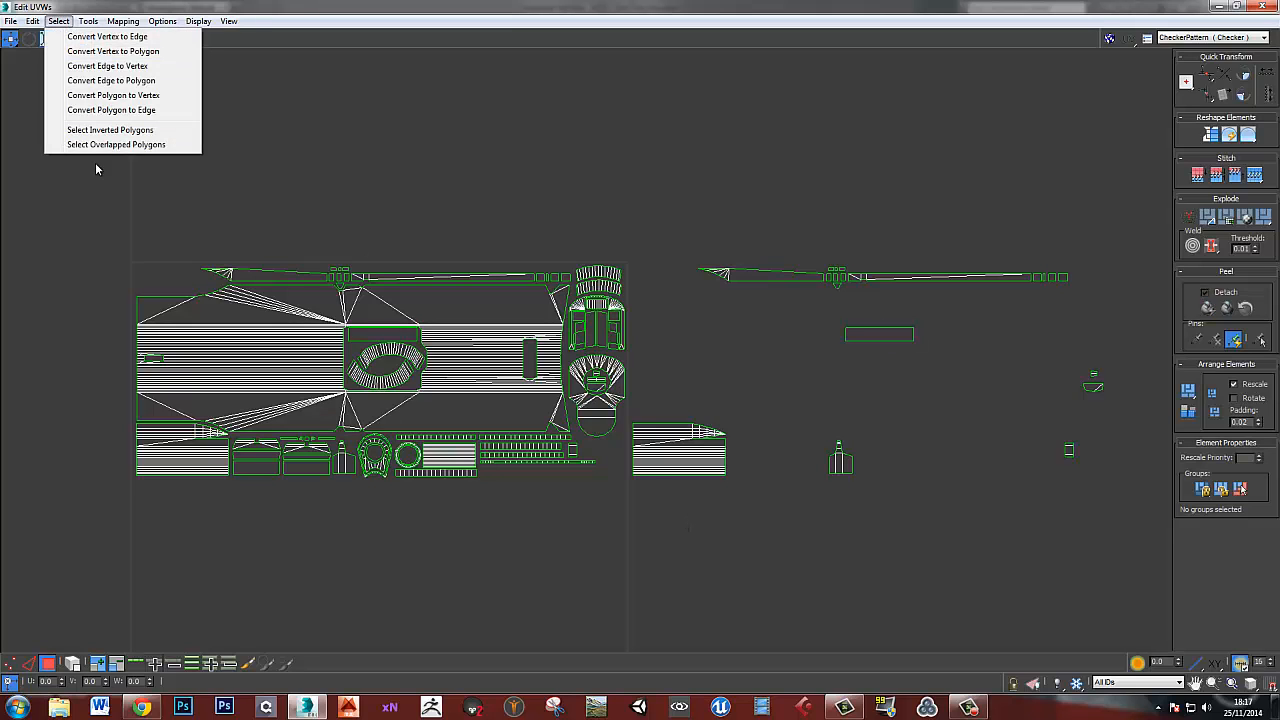
click(100, 145)
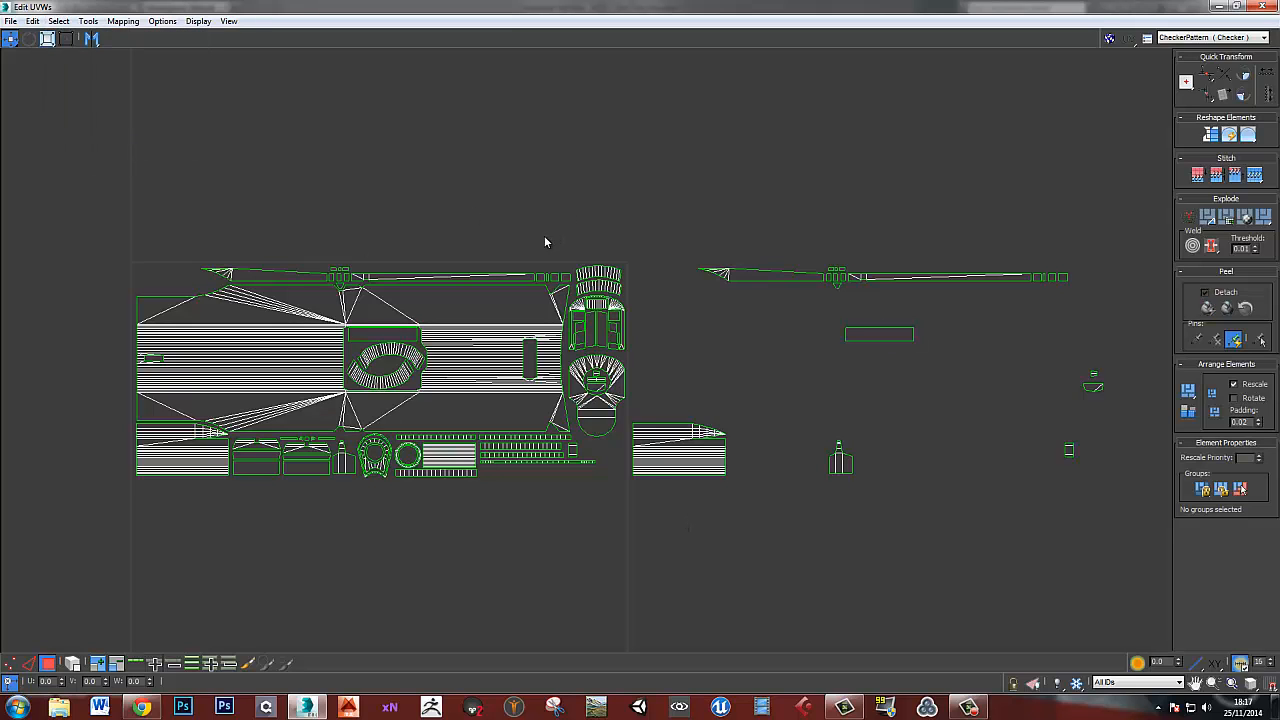
middle_drag(767, 313, 679, 274)
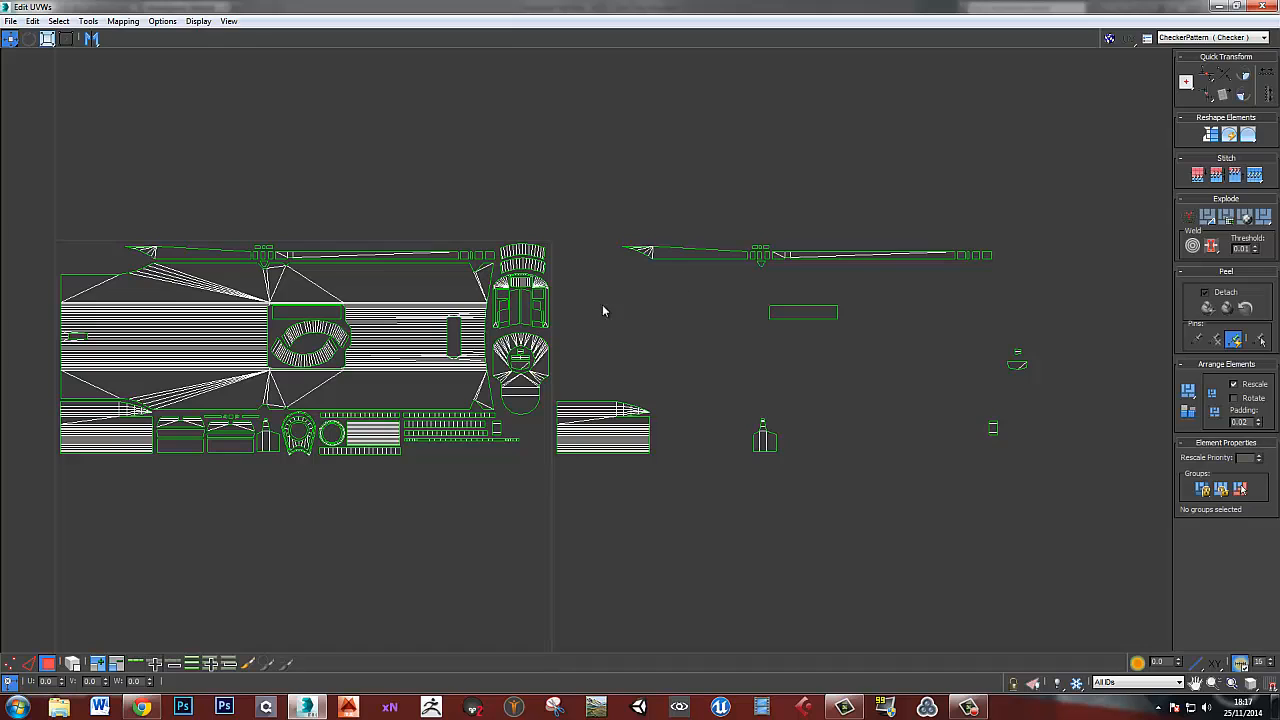
- Select the offset copies and the shells in the UV square in turn to compare both groups, finishing with nothing selected
drag(585, 222, 1096, 528)
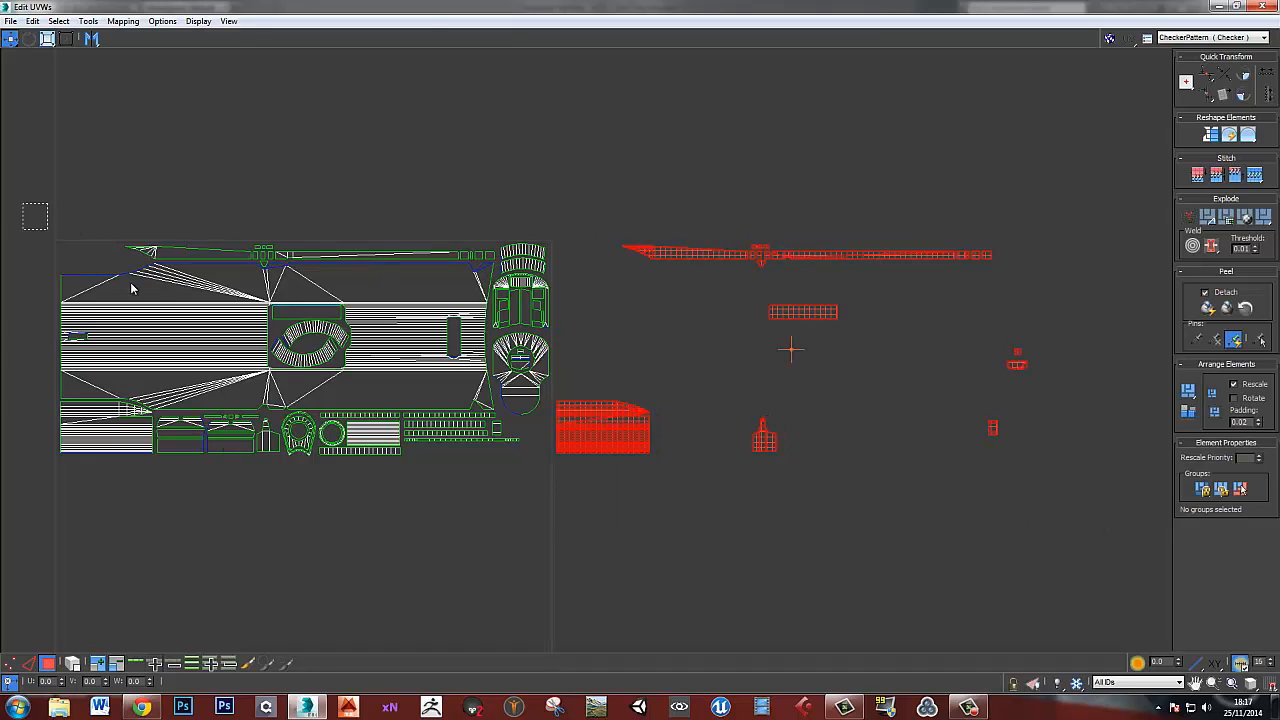
drag(23, 204, 547, 496)
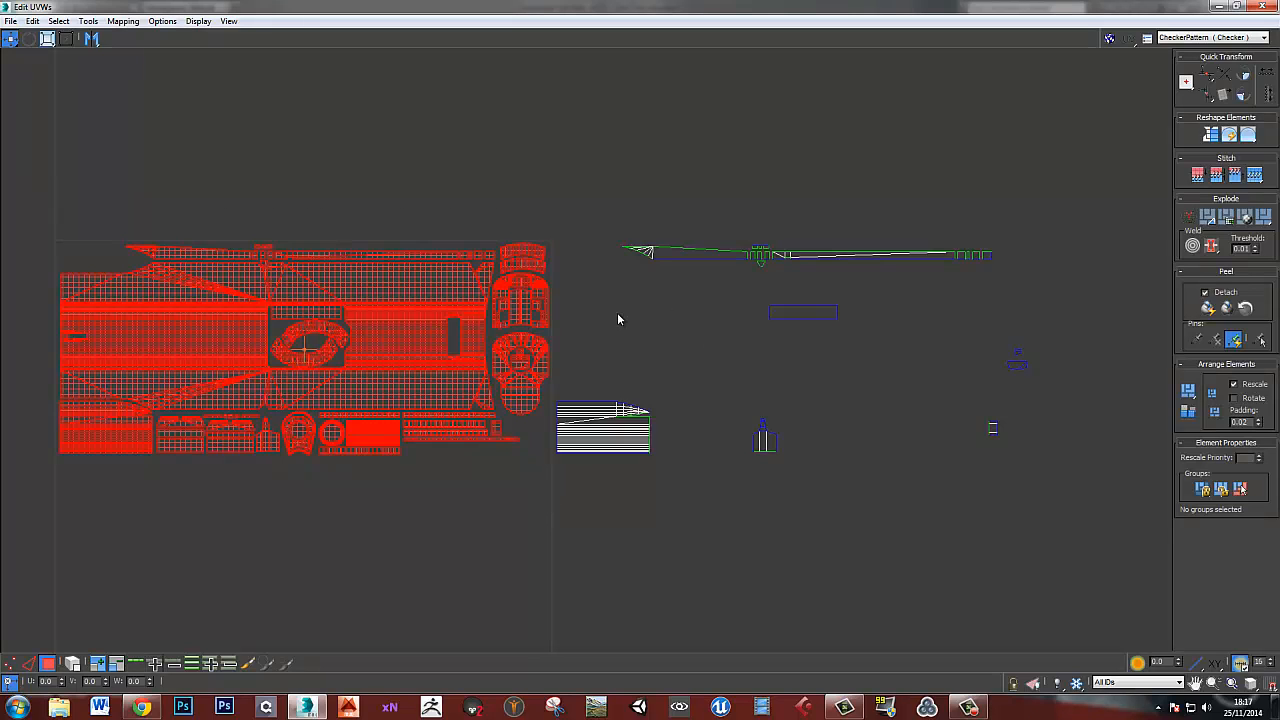
click(618, 310)
drag(961, 491, 1047, 509)
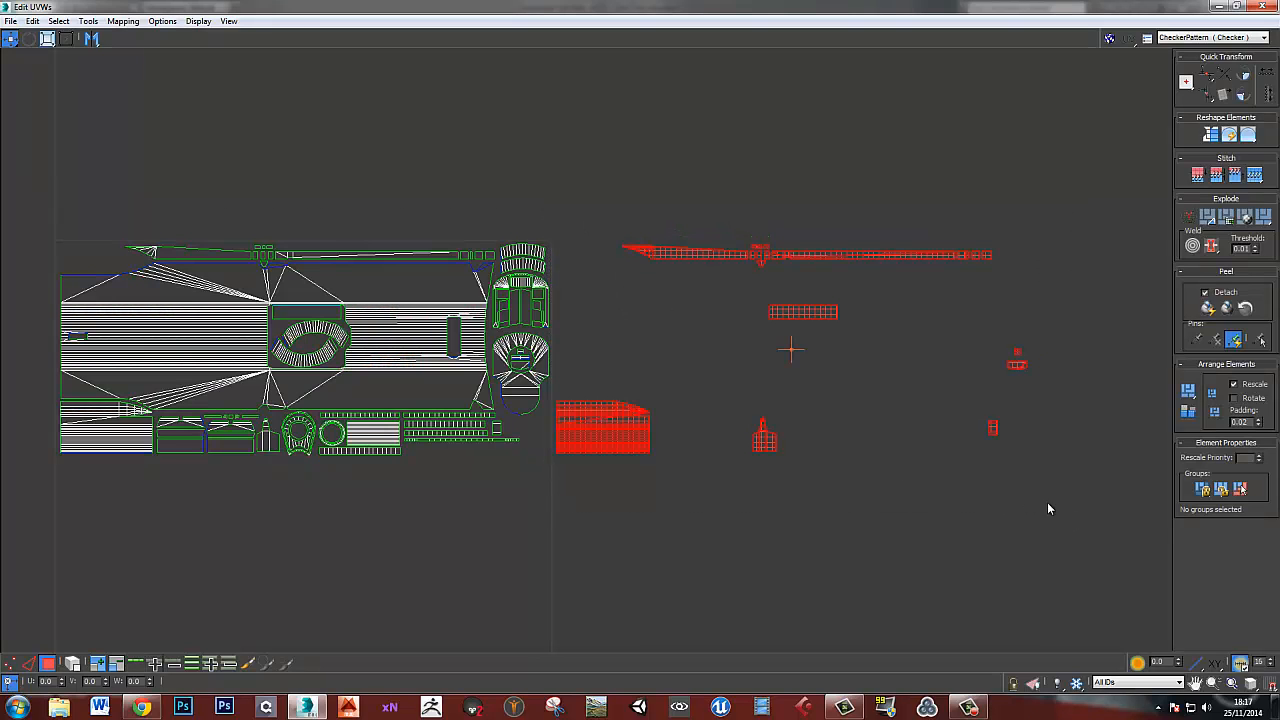
click(723, 353)
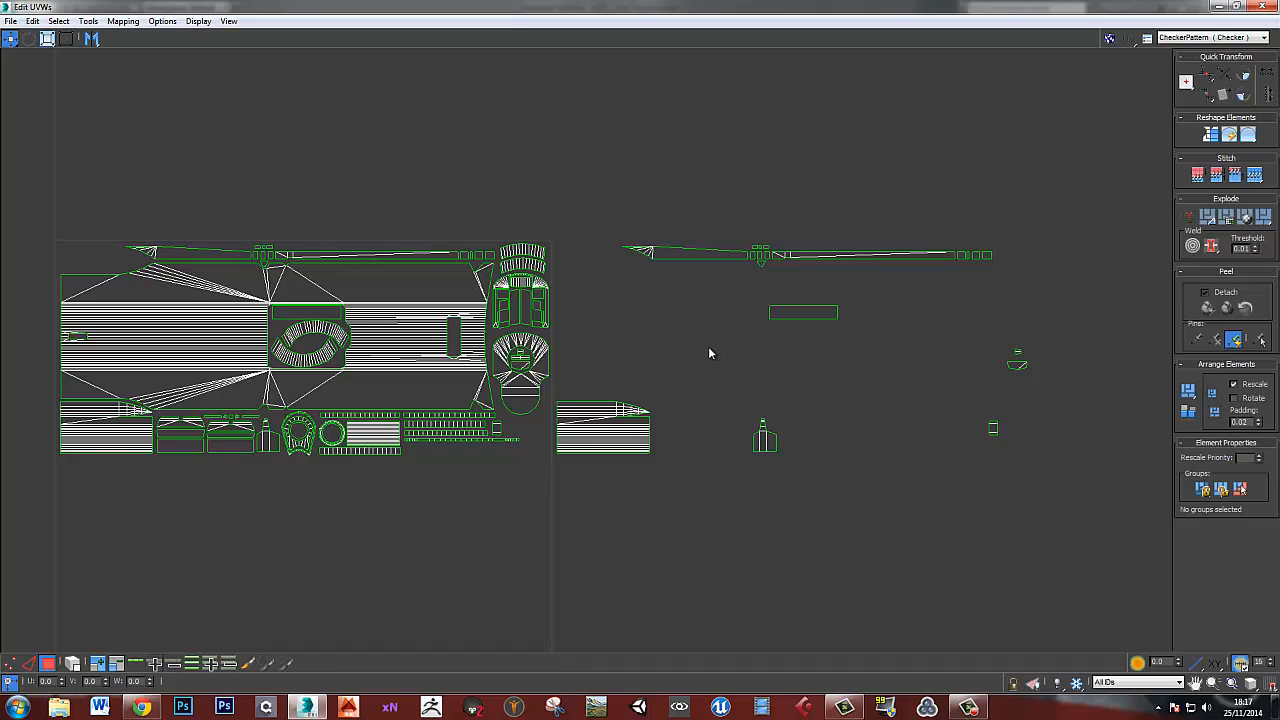
middle_drag(726, 378, 643, 222)
scroll(643, 222, down, 2)
middle_drag(469, 167, 525, 268)
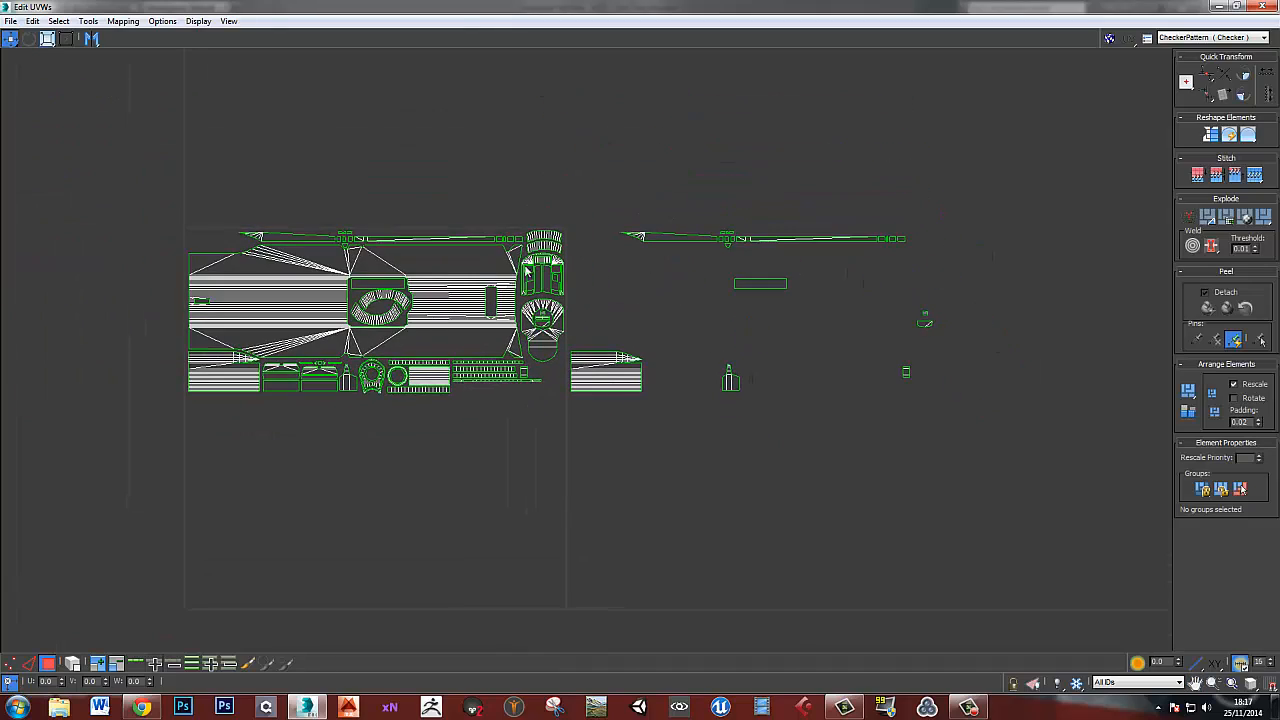
- Close the UV editor and deselect the slide to inspect its checker pattern from the side, rear and muzzle end
click(1262, 6)
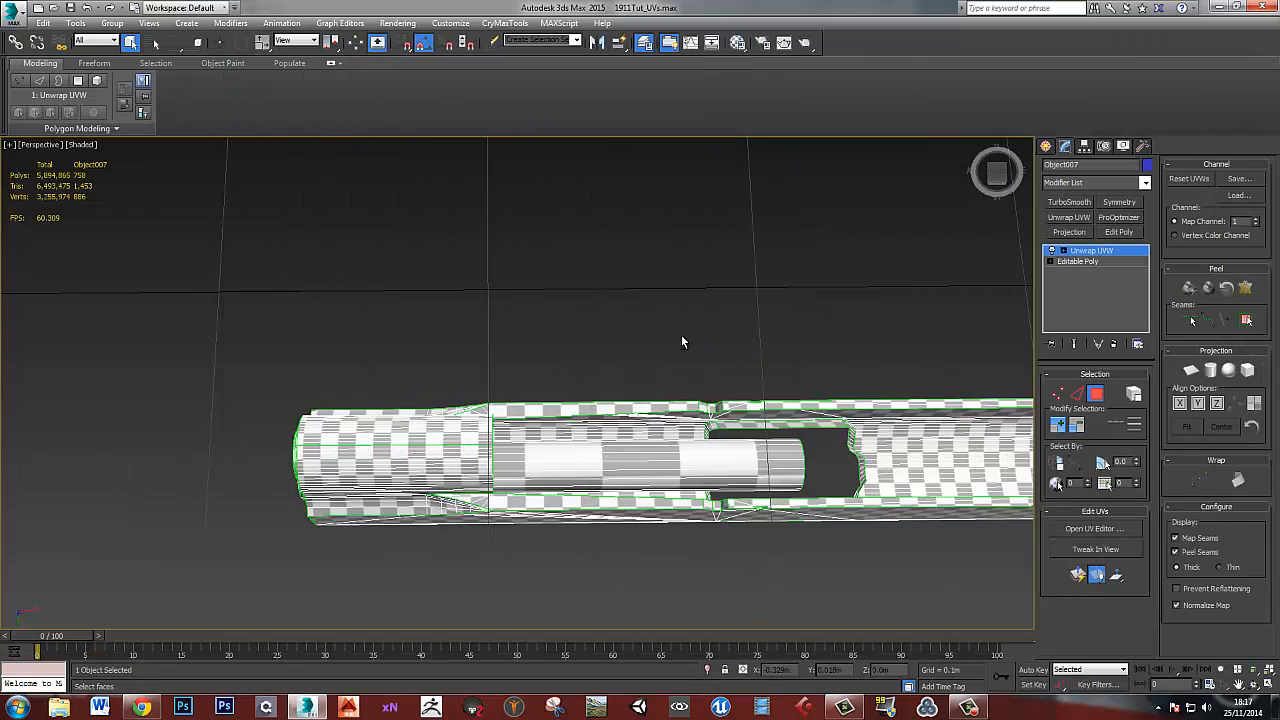
alt+middle_drag(682, 339, 649, 423)
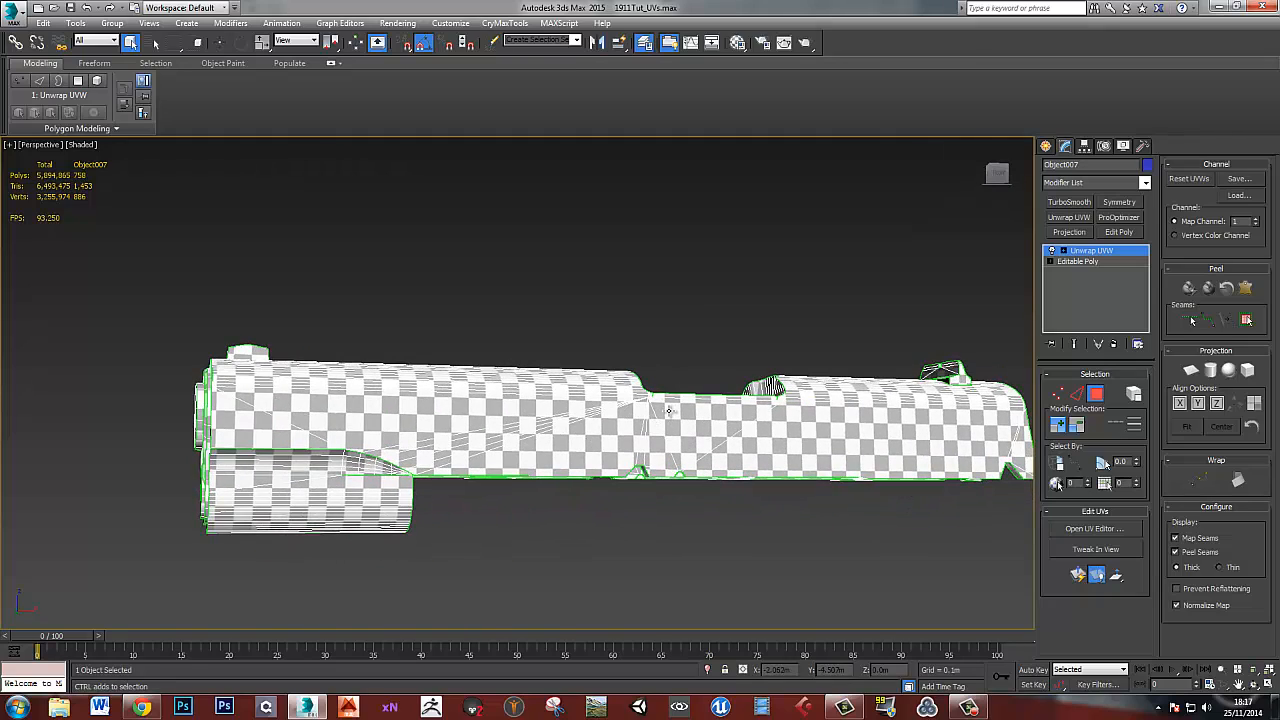
key(alt+c)
click(619, 314)
alt+middle_drag(597, 401, 636, 412)
alt+middle_drag(527, 416, 619, 427)
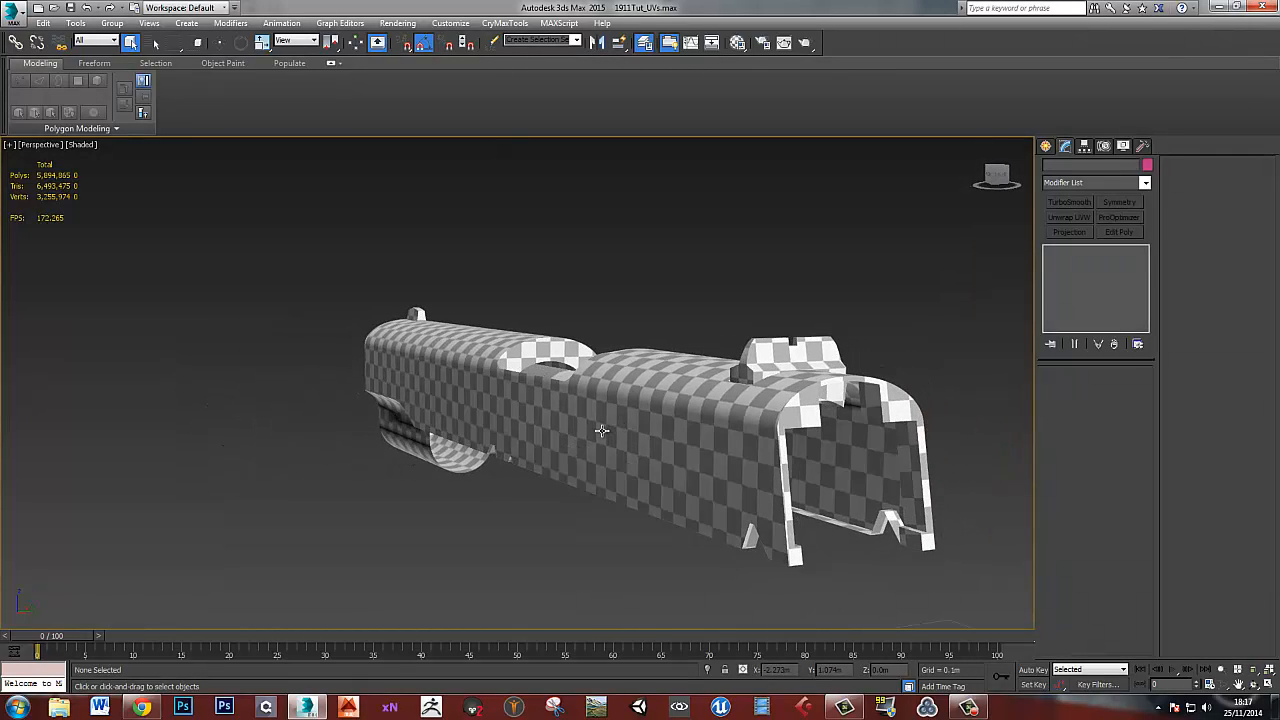
alt+middle_drag(662, 471, 481, 432)
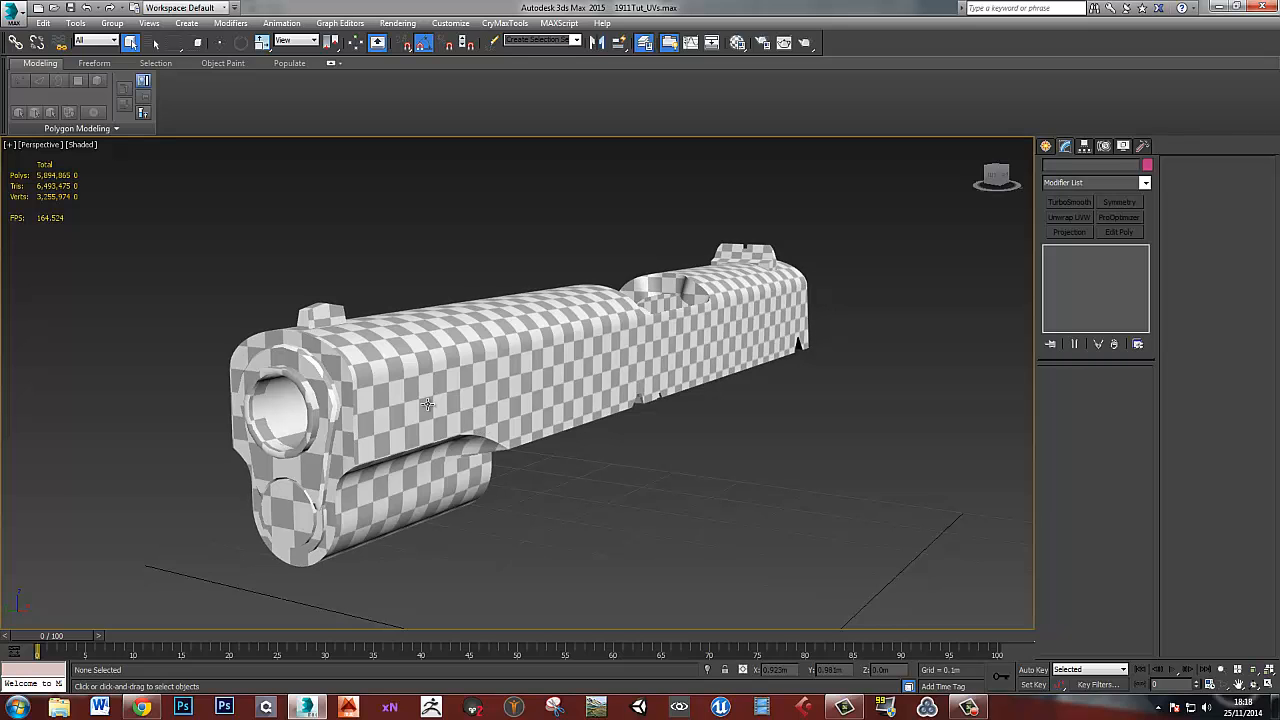
alt+middle_drag(457, 445, 655, 408)
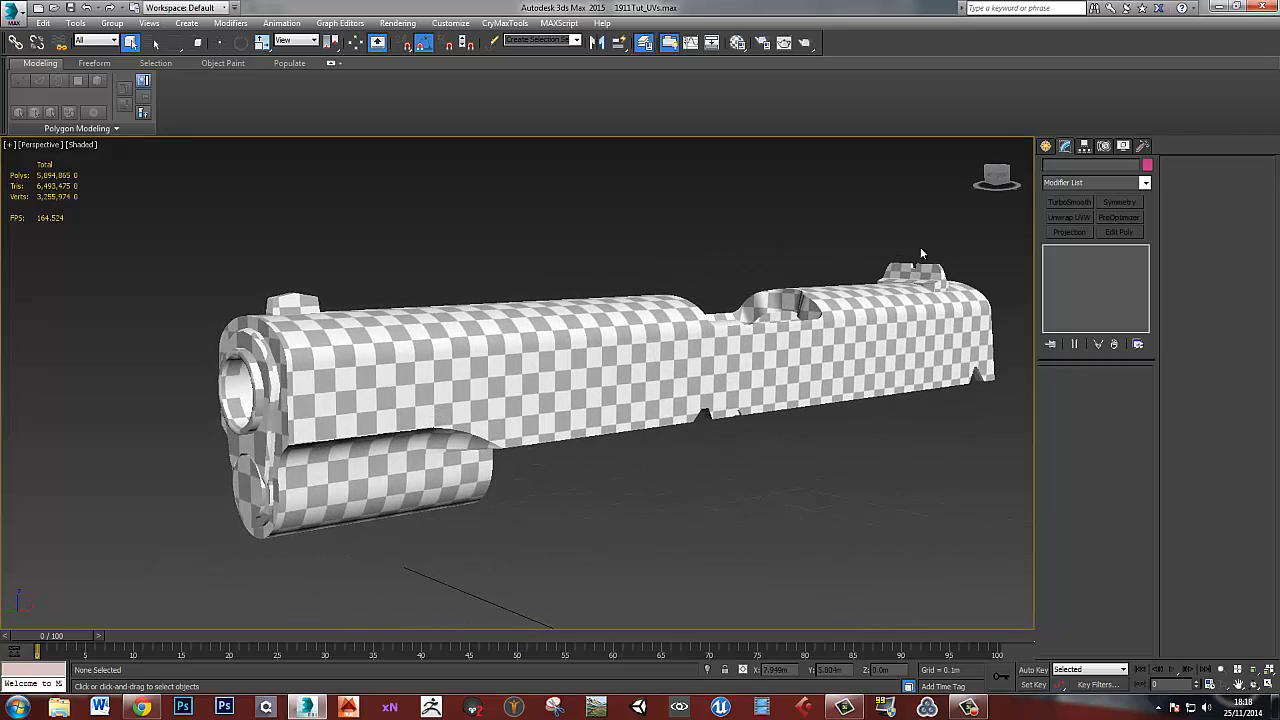
- Reopen the slide's UV layout with the checker background hidden, review the packed shells and offset copies, and close the editor
click(662, 349)
click(1068, 218)
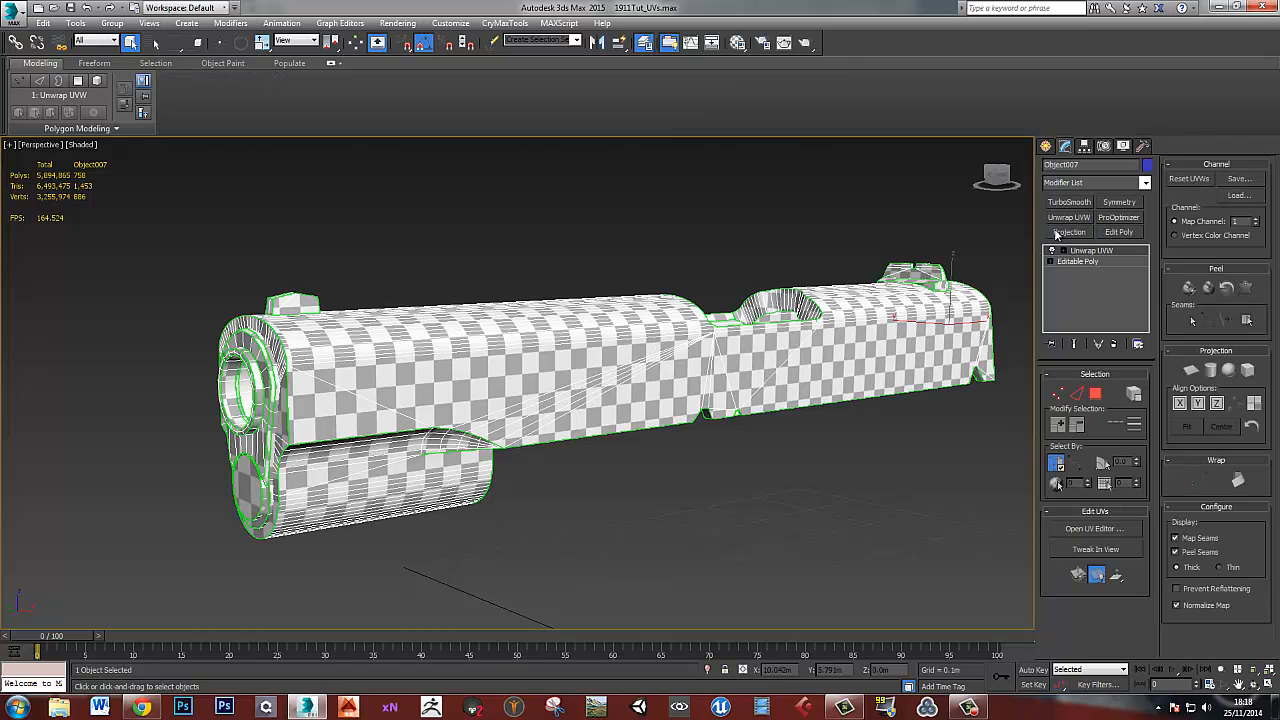
middle_drag(644, 366, 665, 377)
key(ctrl+e)
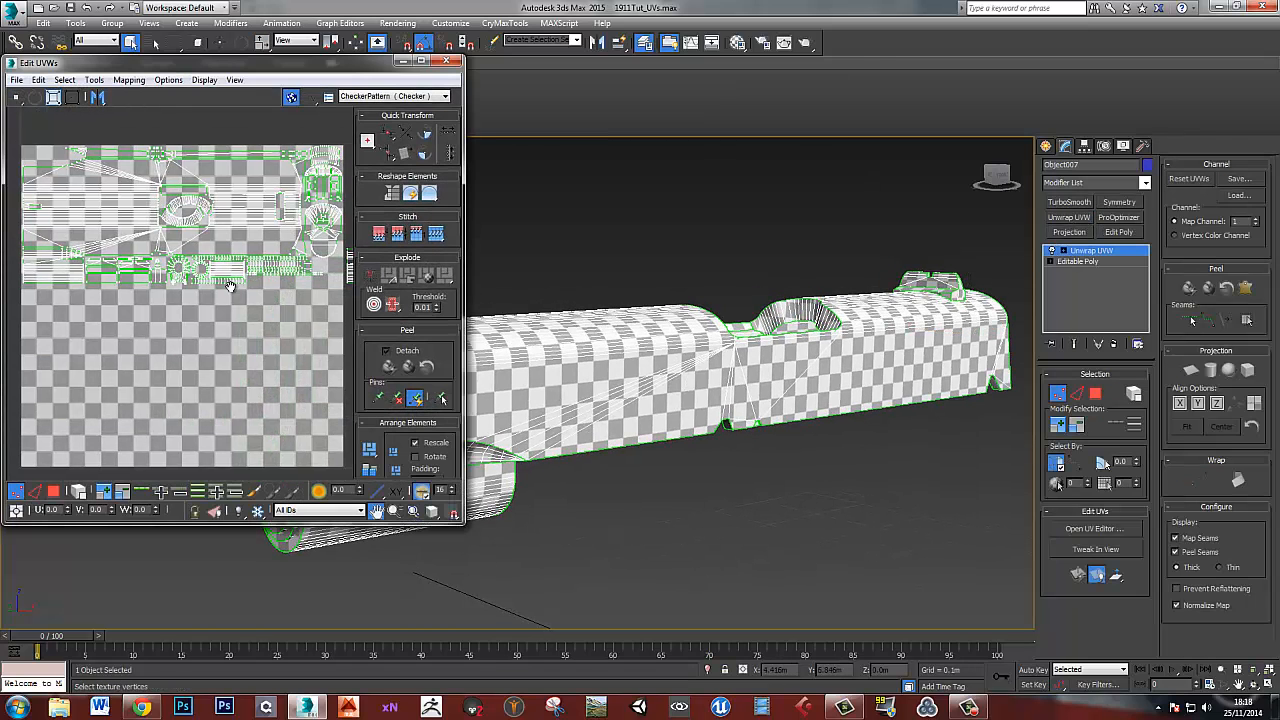
click(291, 96)
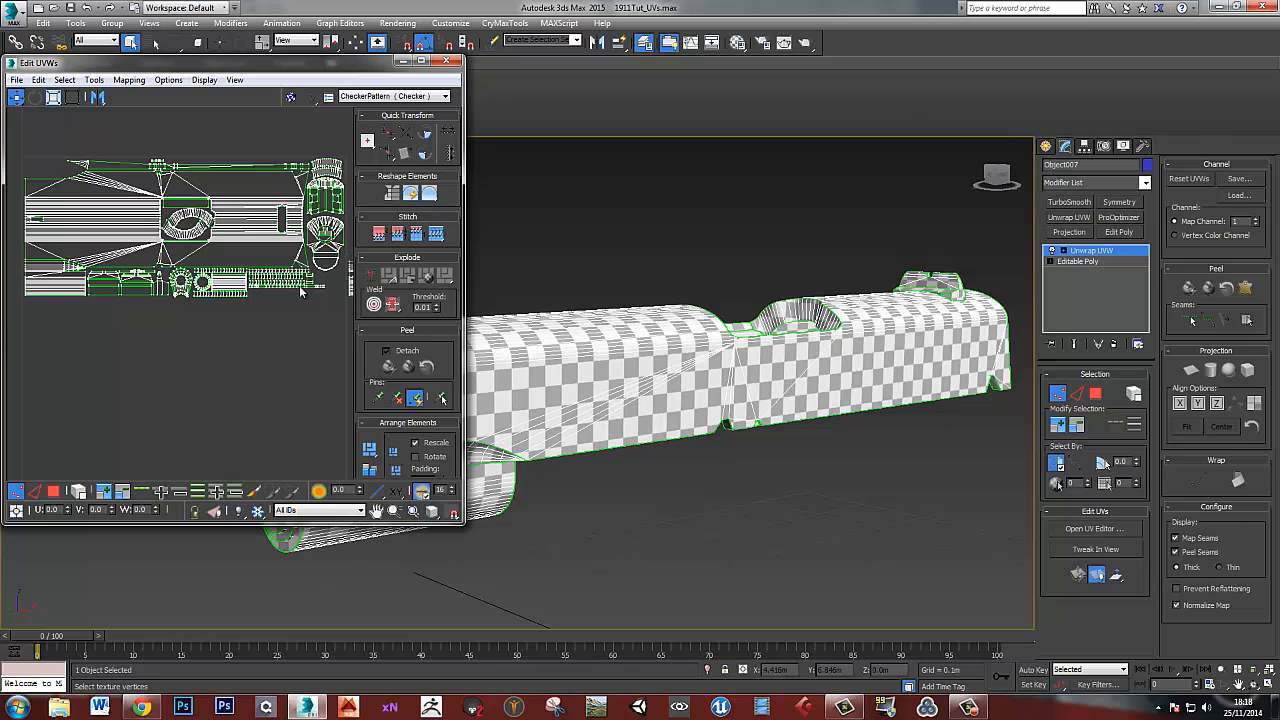
middle_drag(318, 302, 223, 303)
scroll(285, 281, down, 3)
middle_drag(308, 283, 374, 262)
scroll(280, 250, up, 5)
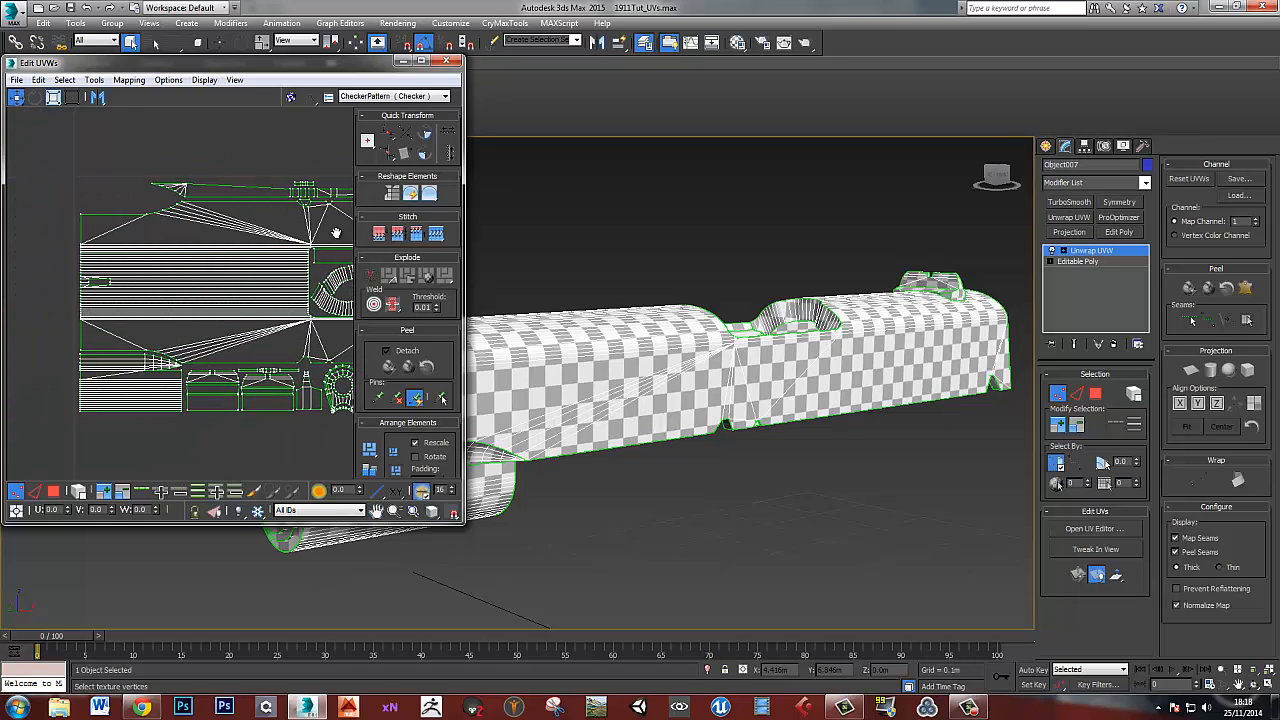
click(446, 61)
- Deselect the slide and examine the checker pattern's evenness along its side, top and muzzle
click(1001, 256)
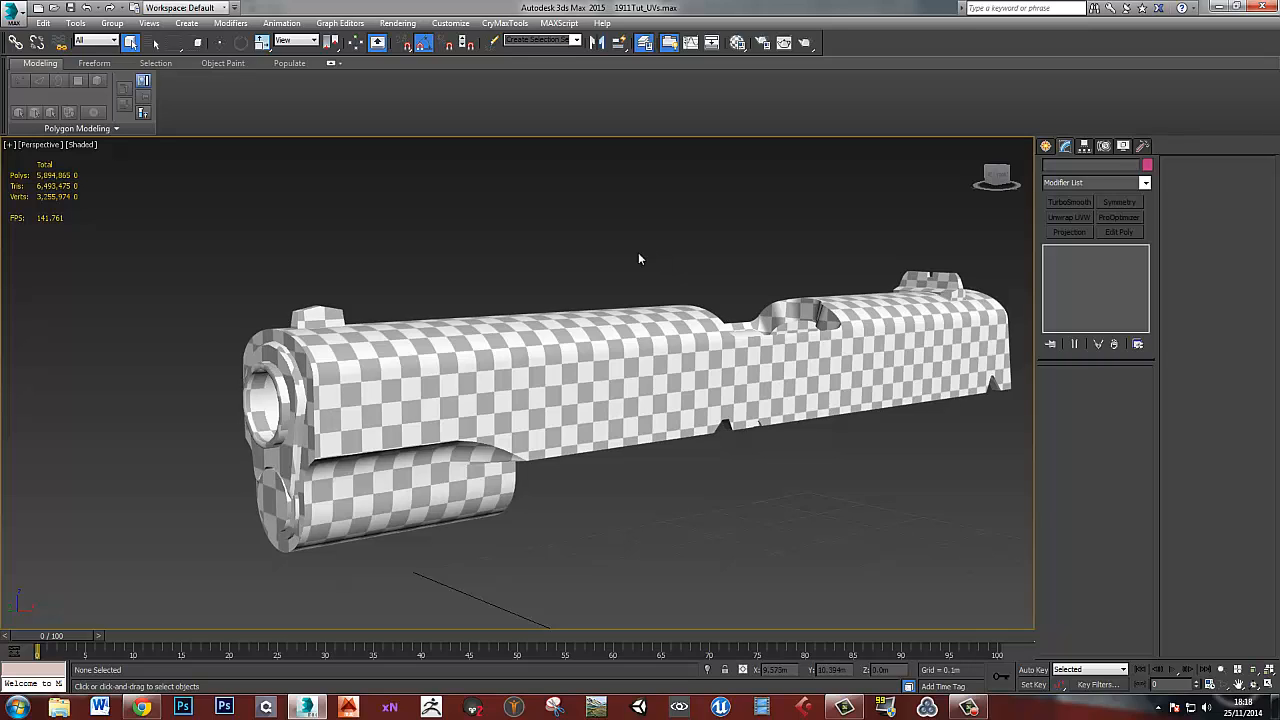
mouse_move(640, 328)
alt+middle_down()
mouse_move(662, 330)
mouse_move(648, 320)
alt+middle_up()
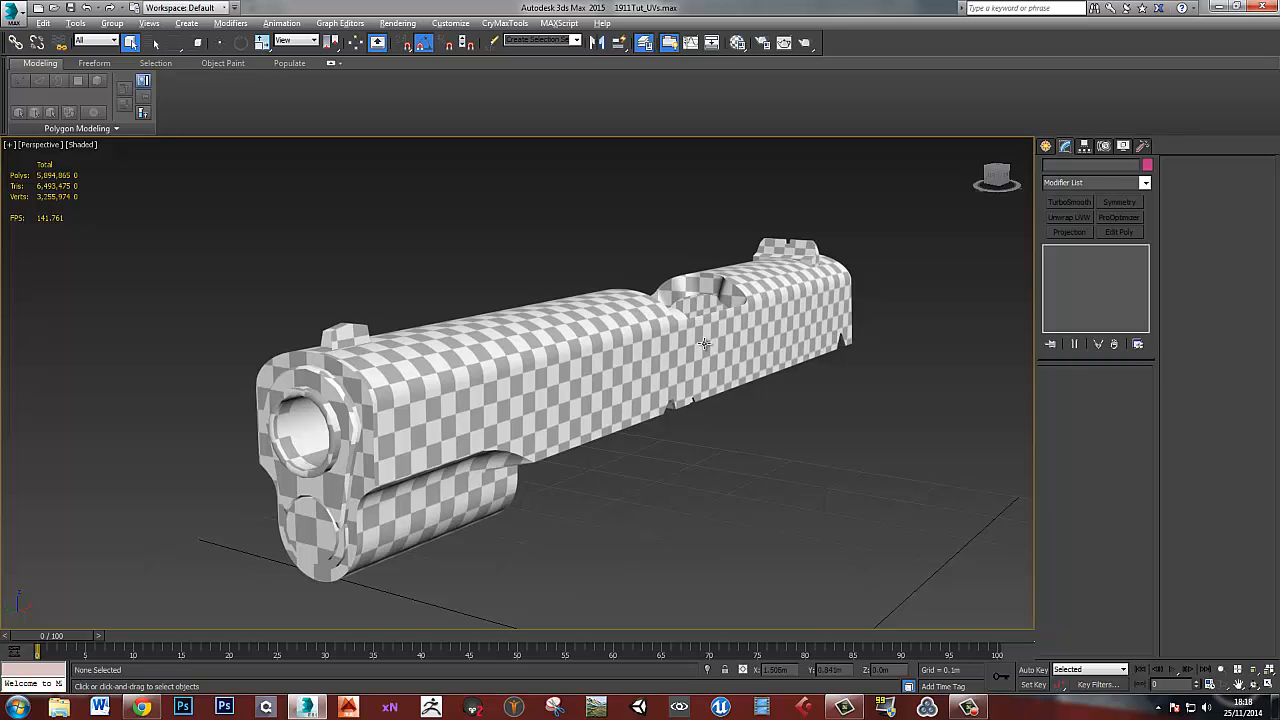
alt+middle_drag(700, 343, 663, 328)
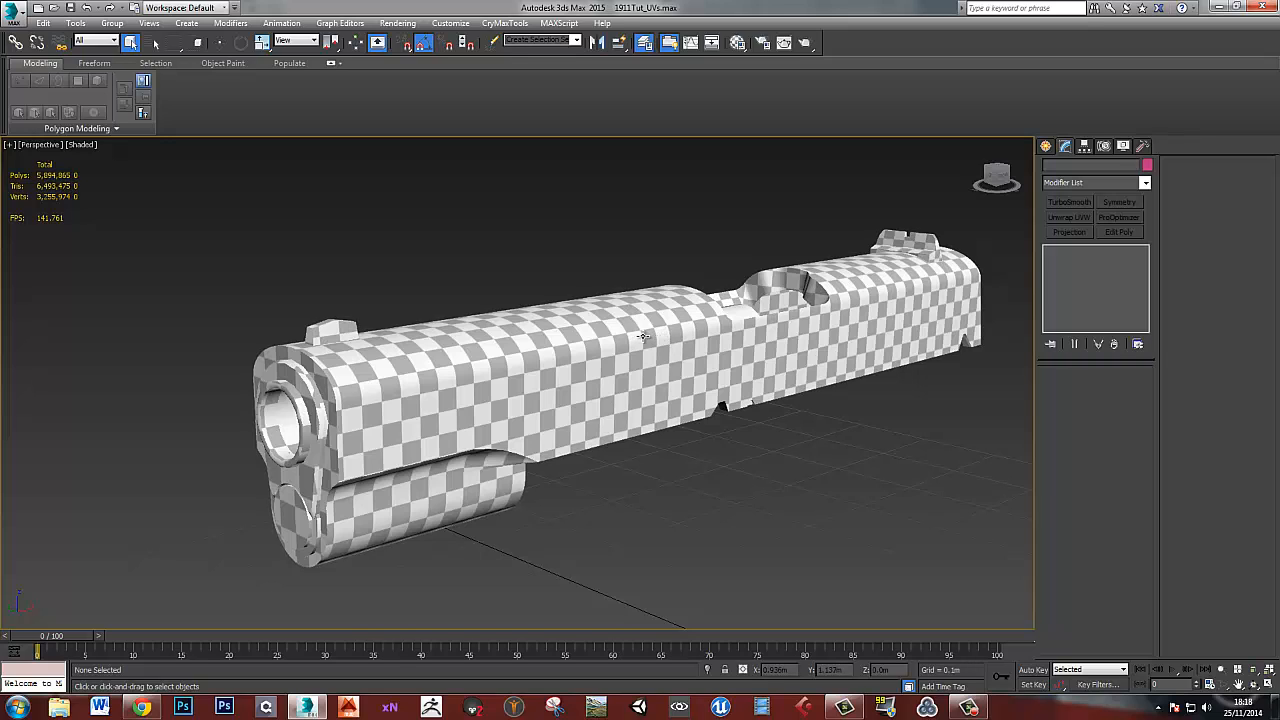